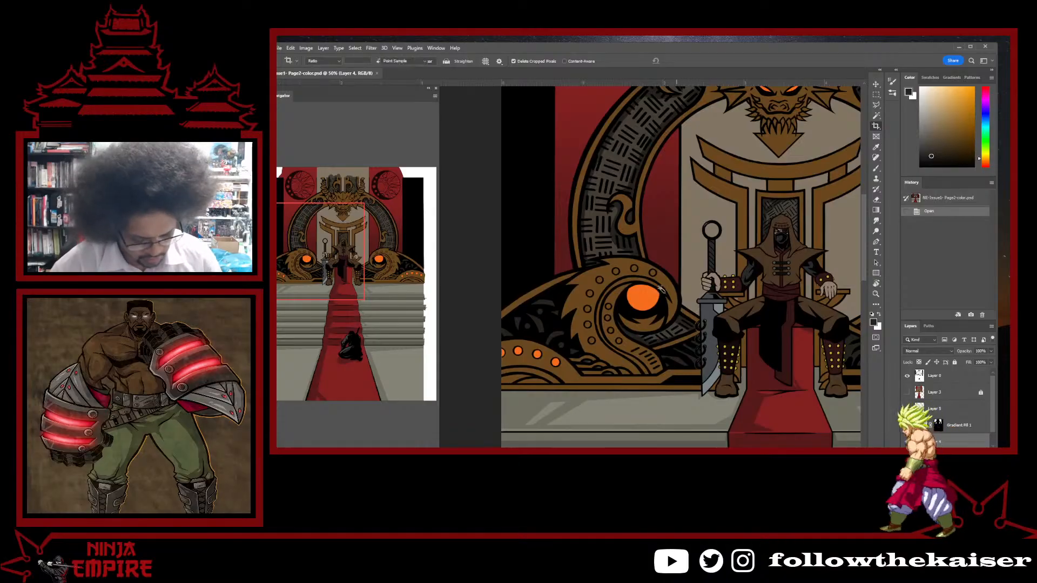
- Select the connected brown ornament trim around the throne on Layer 4 with the Magic Wand and hide the selection edges
key("w")
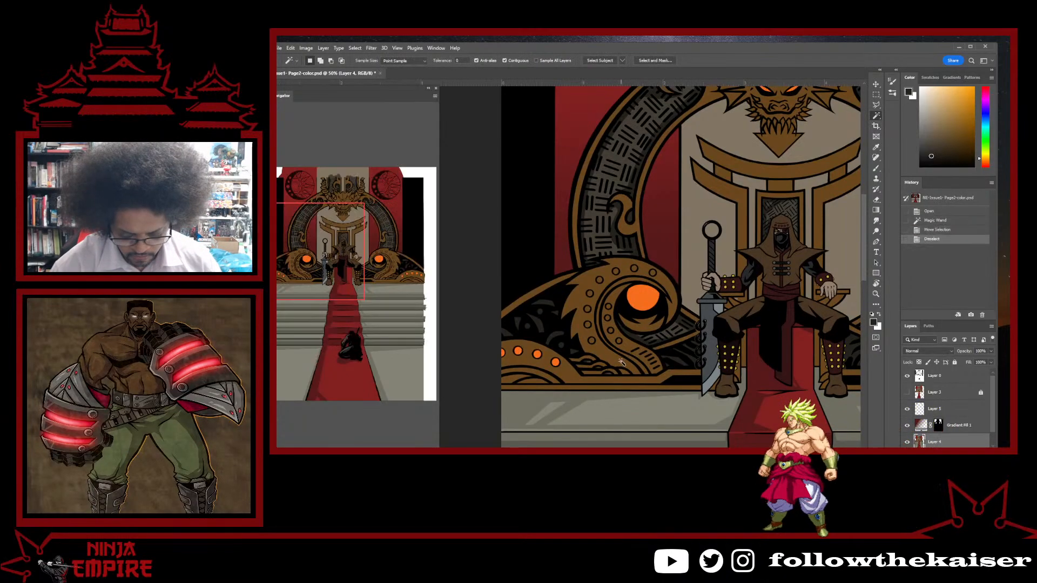
left_click(624, 364)
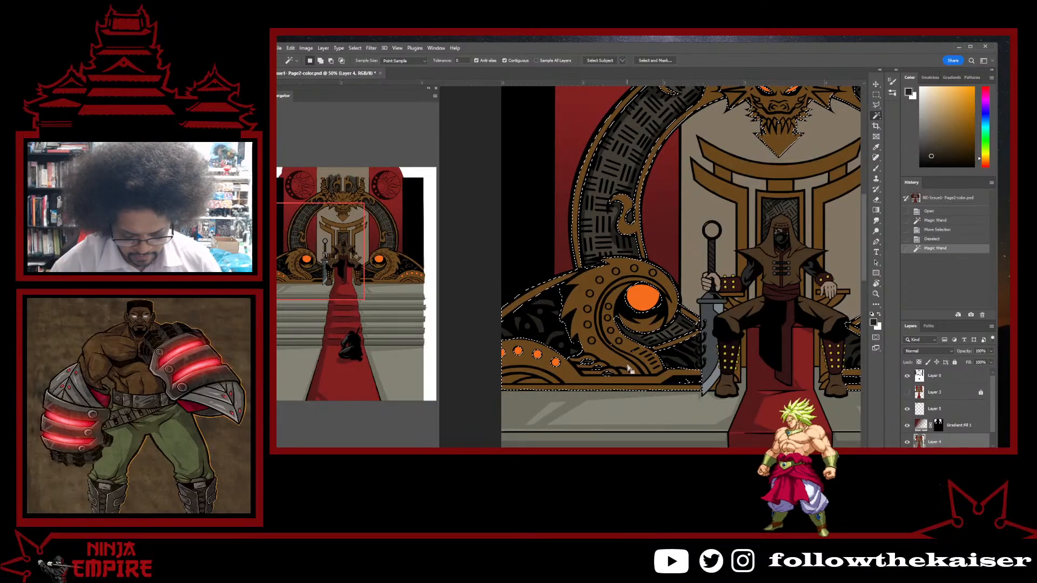
left_click_drag(834, 233, 596, 252)
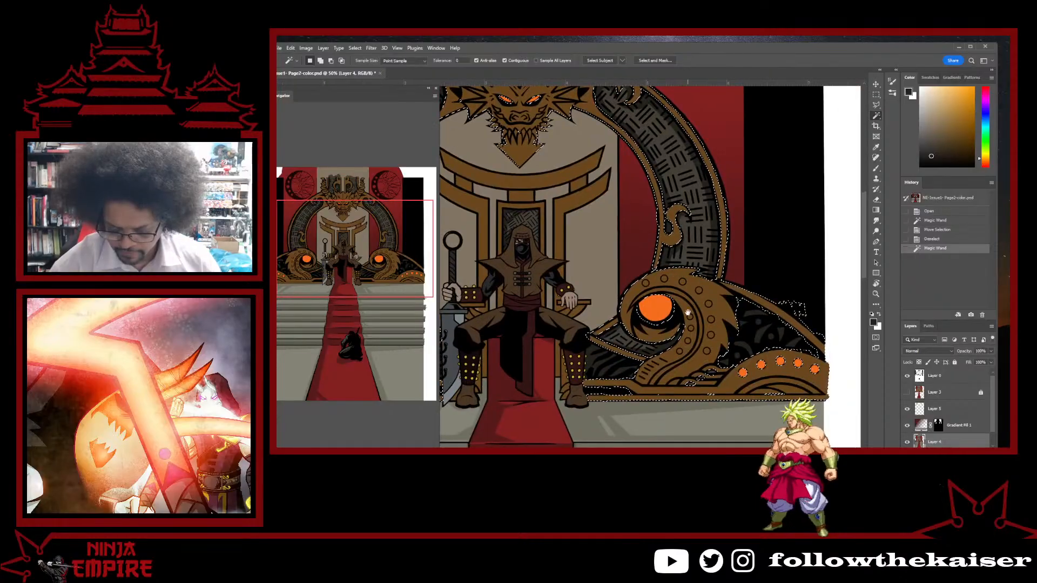
left_click_drag(614, 351, 717, 301)
scroll(717, 301, "up", 2)
scroll(717, 301, "left", 5)
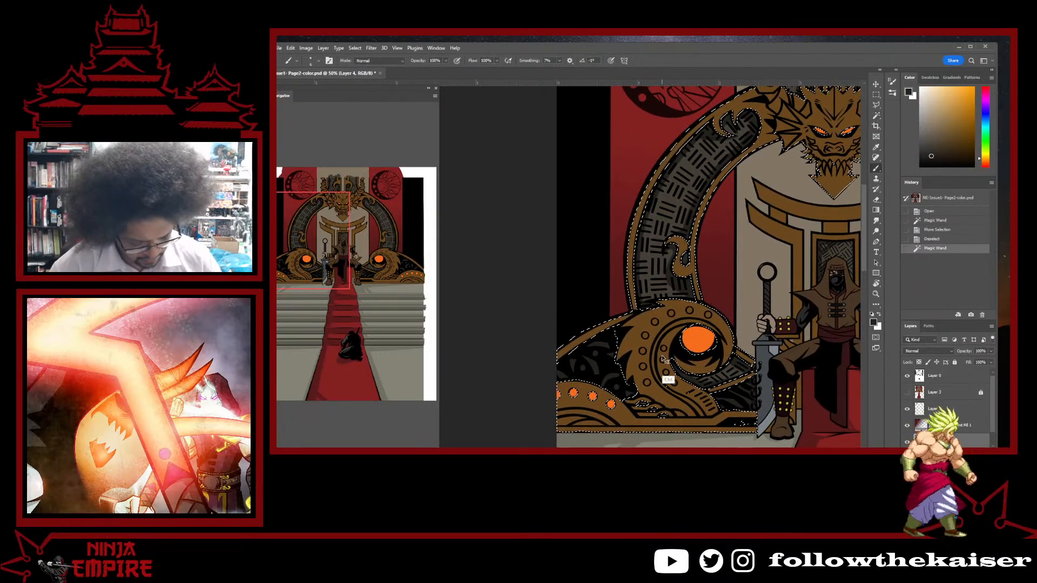
key("ctrl+h")
- Mix a darker brown from the trim colour and brush shadow onto the upper inner band beside the left orange orb
left_click(662, 375, "alt")
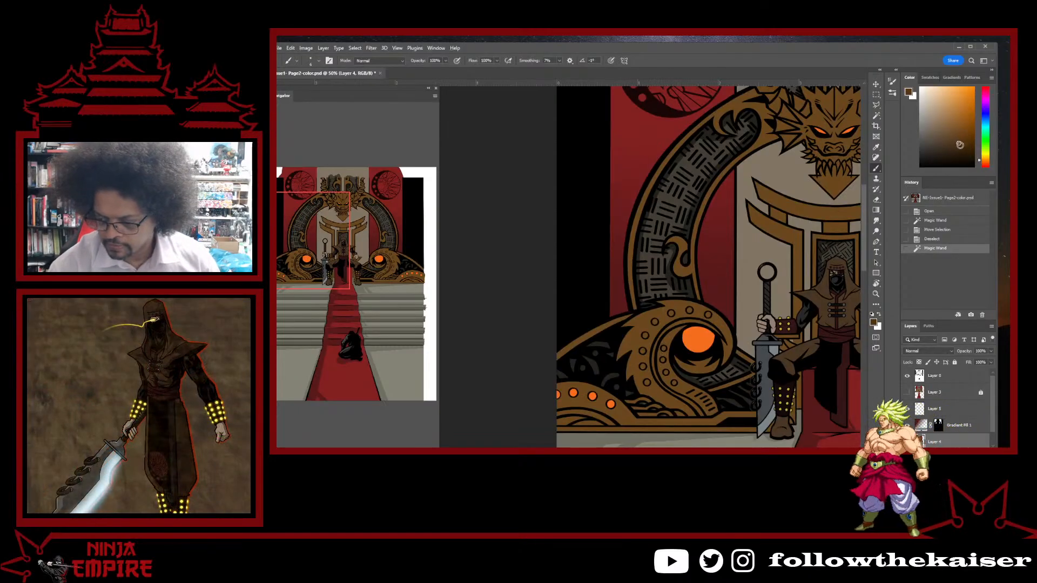
left_click(665, 337, "ctrl")
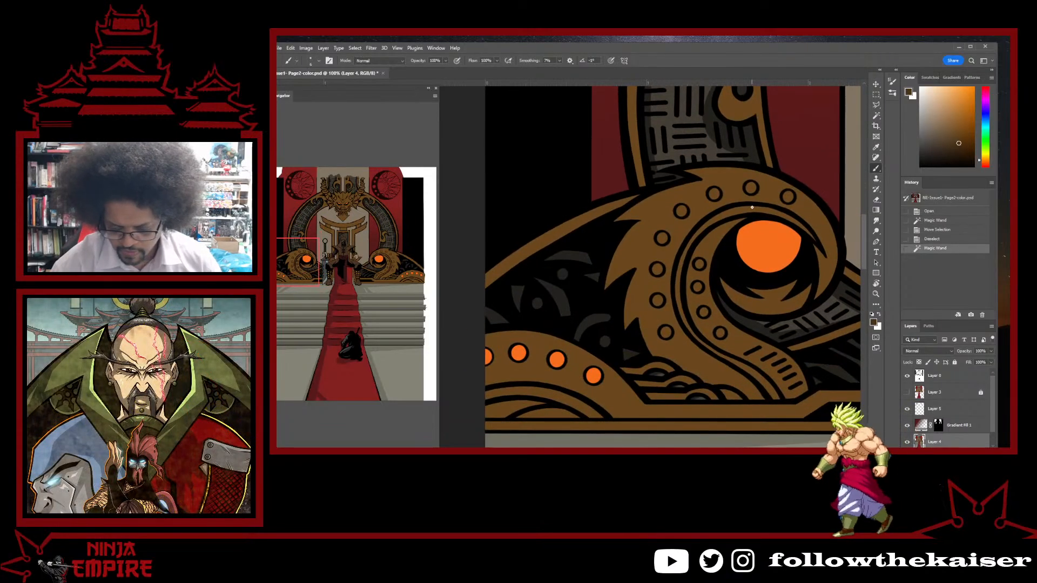
scroll(794, 263, "right", 3)
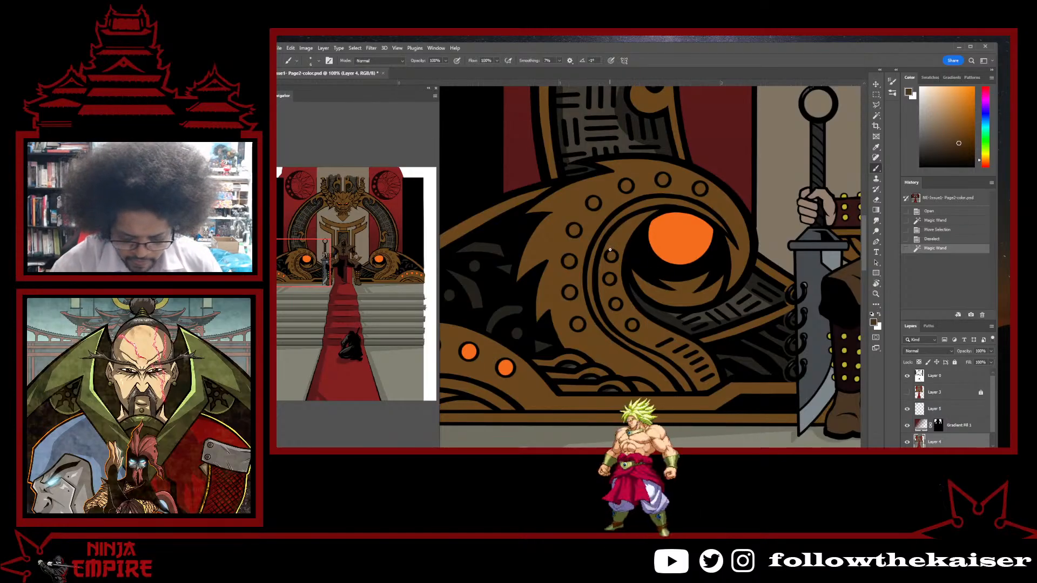
left_click_drag(612, 246, 625, 222)
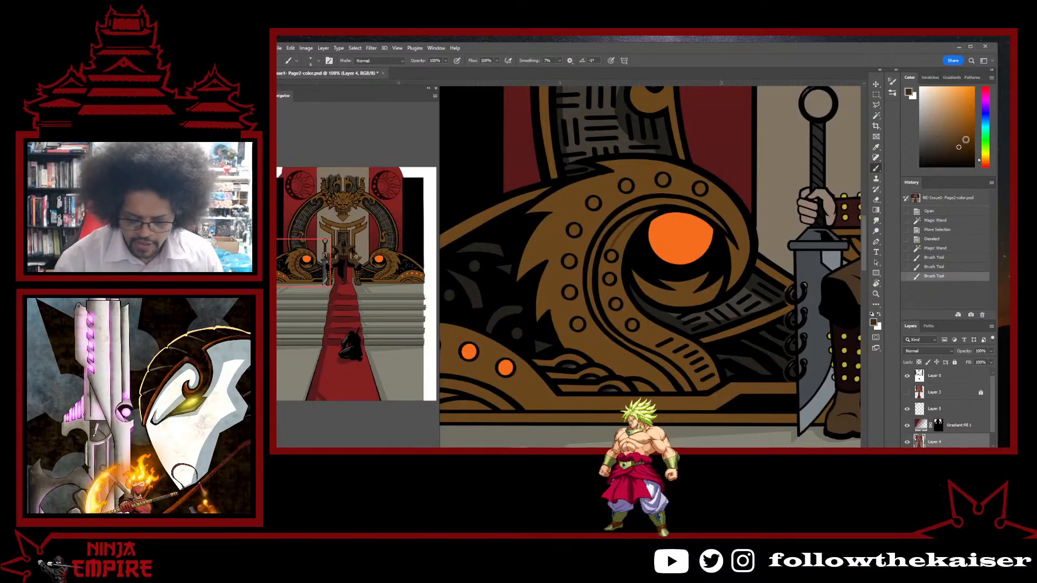
scroll(634, 256, "up", 3)
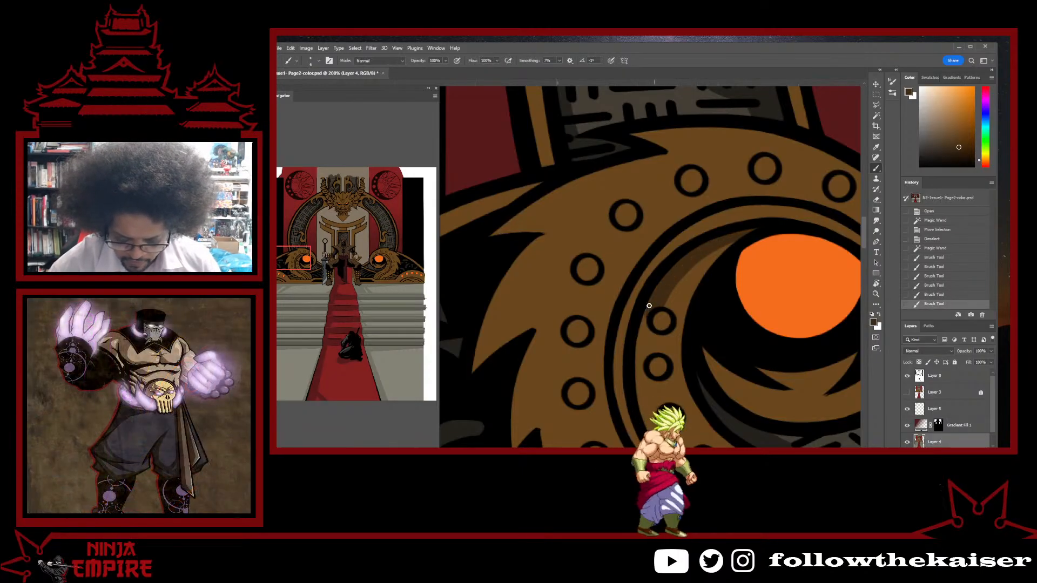
mouse_move(641, 338)
left_mouse_down()
mouse_move(663, 223)
mouse_move(621, 248)
mouse_move(694, 308)
mouse_move(710, 258)
mouse_move(704, 265)
mouse_move(757, 261)
mouse_move(659, 312)
left_mouse_up()
key("ctrl+z")
- Extend the dark brown shadow down the scroll's inner band, painting around its small round rivets
key("r")
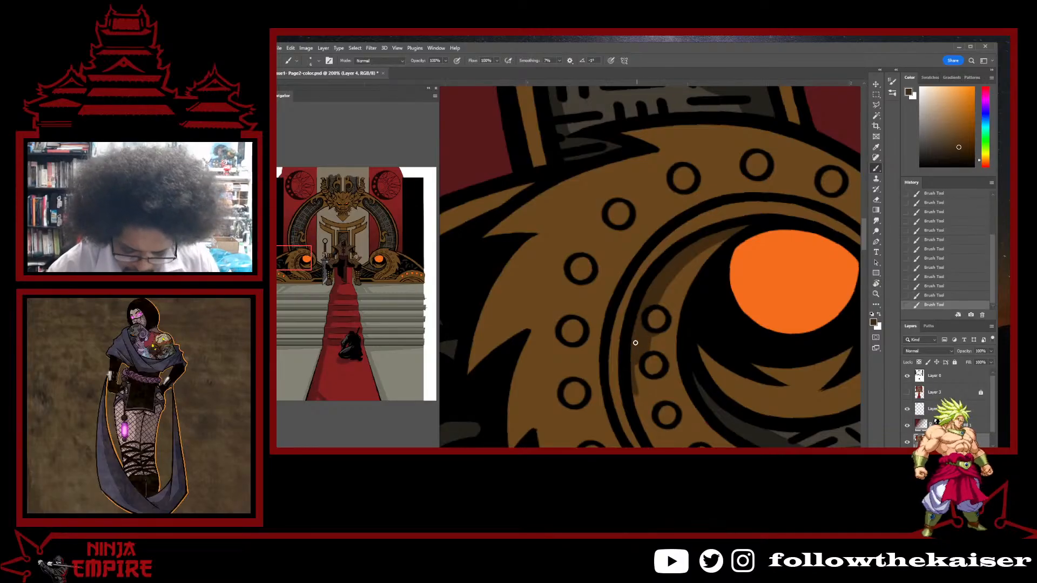
mouse_move(684, 345)
left_mouse_down()
mouse_move(701, 208)
mouse_move(752, 213)
mouse_move(756, 111)
mouse_move(642, 172)
mouse_move(689, 306)
mouse_move(692, 240)
left_mouse_up()
key("r")
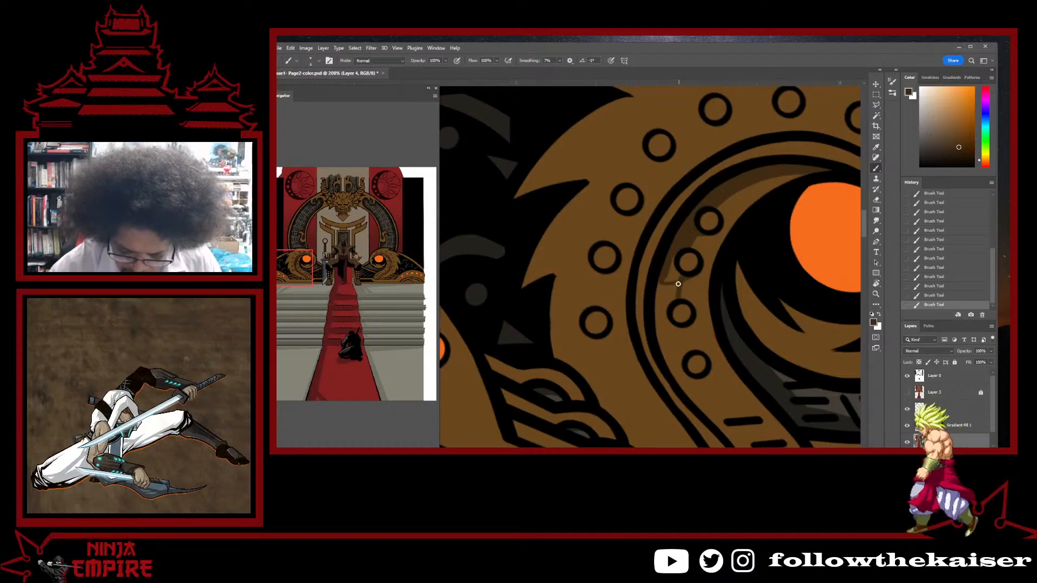
mouse_move(667, 280)
left_mouse_down()
mouse_move(671, 255)
mouse_move(679, 277)
mouse_move(675, 248)
mouse_move(661, 281)
mouse_move(664, 318)
mouse_move(740, 172)
mouse_move(747, 237)
mouse_move(683, 274)
mouse_move(699, 237)
mouse_move(679, 279)
mouse_move(693, 246)
mouse_move(671, 261)
left_mouse_up()
key("r")
key("r")
left_click_drag(771, 241, 693, 217)
key("b")
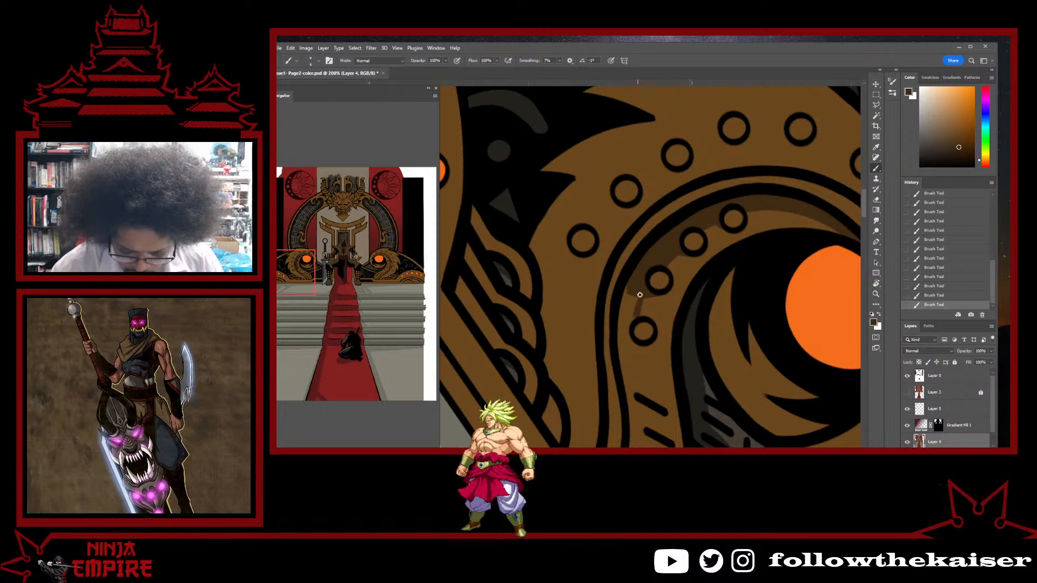
mouse_move(692, 298)
left_mouse_down()
mouse_move(659, 162)
mouse_move(752, 167)
mouse_move(710, 338)
mouse_move(659, 226)
mouse_move(712, 294)
mouse_move(653, 340)
left_mouse_up()
key("b")
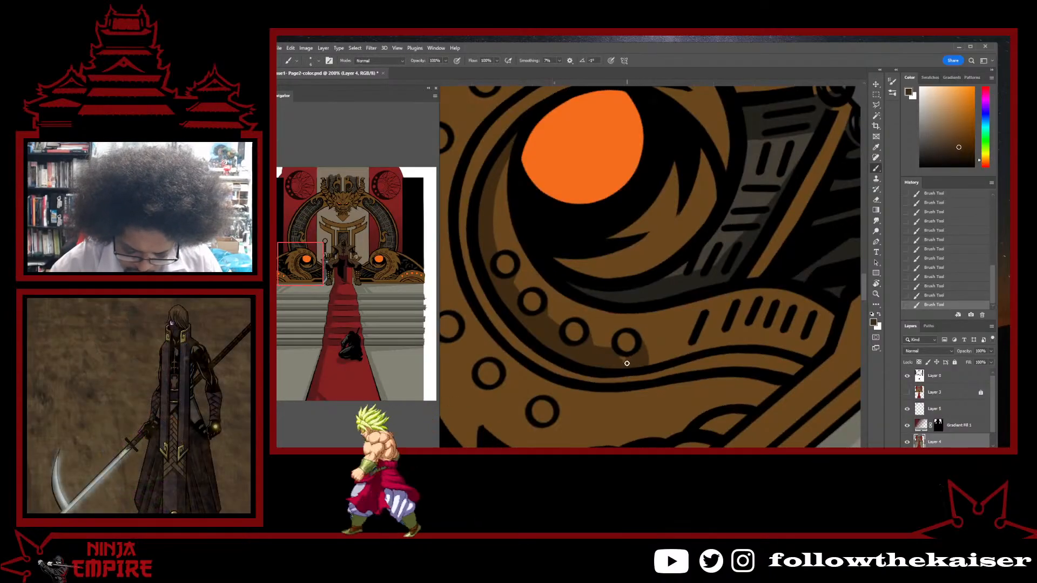
- Brush the dark brown shadow from the last rivet of the inner band through to its ridged end
key("r")
left_click_drag(671, 328, 759, 169)
key("b")
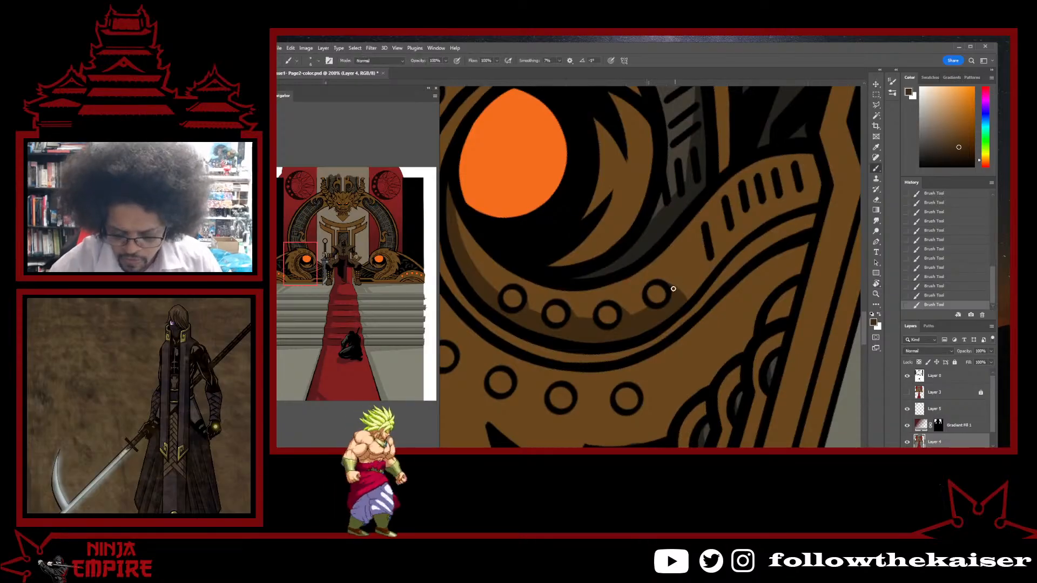
mouse_move(674, 285)
left_mouse_down()
mouse_move(776, 187)
mouse_move(814, 172)
left_mouse_up()
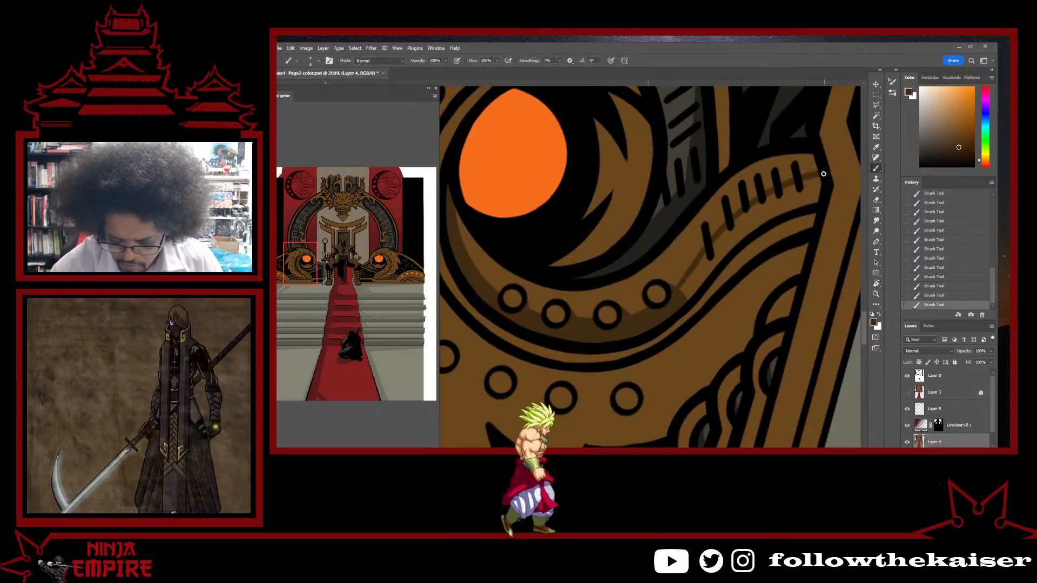
mouse_move(677, 293)
left_mouse_down()
mouse_move(724, 232)
mouse_move(681, 310)
mouse_move(702, 276)
left_mouse_up()
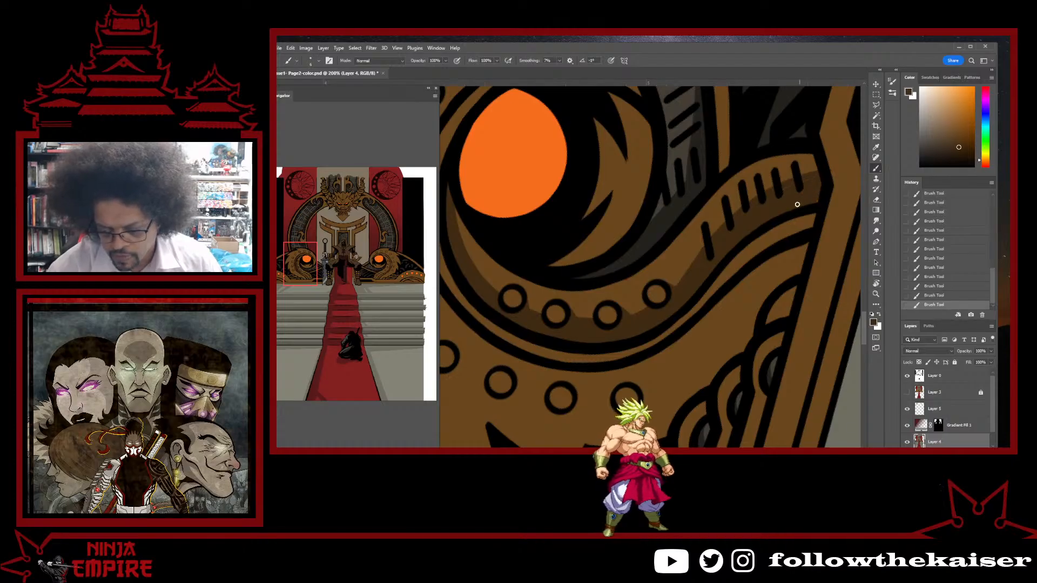
- Refine the shadow edge at the ridged end of the inner band using the sampled base and shadow browns
key("alt")
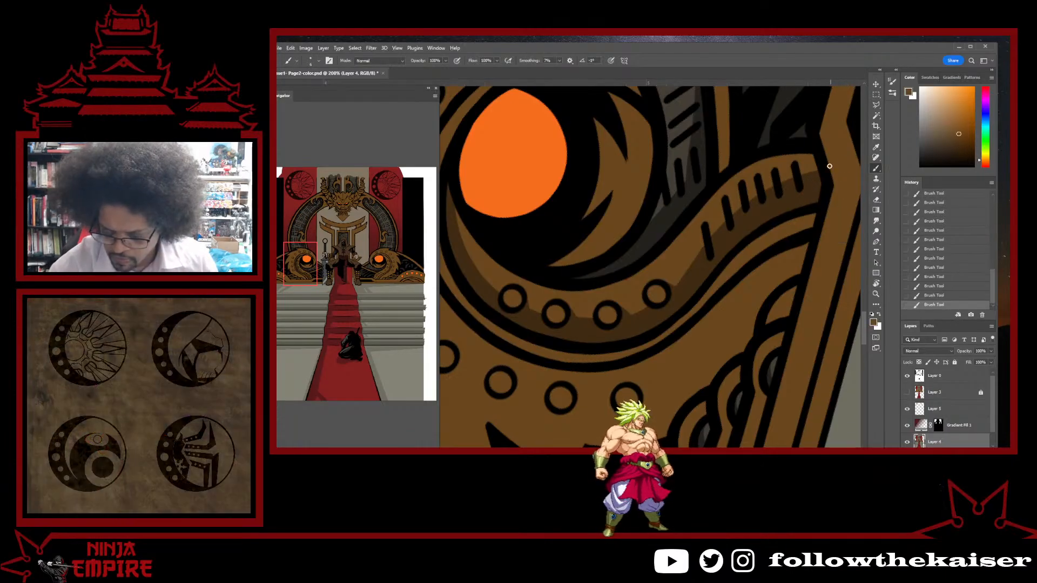
key("r")
mouse_move(789, 236)
left_mouse_down()
mouse_move(789, 327)
mouse_move(836, 167)
mouse_move(751, 221)
left_mouse_up()
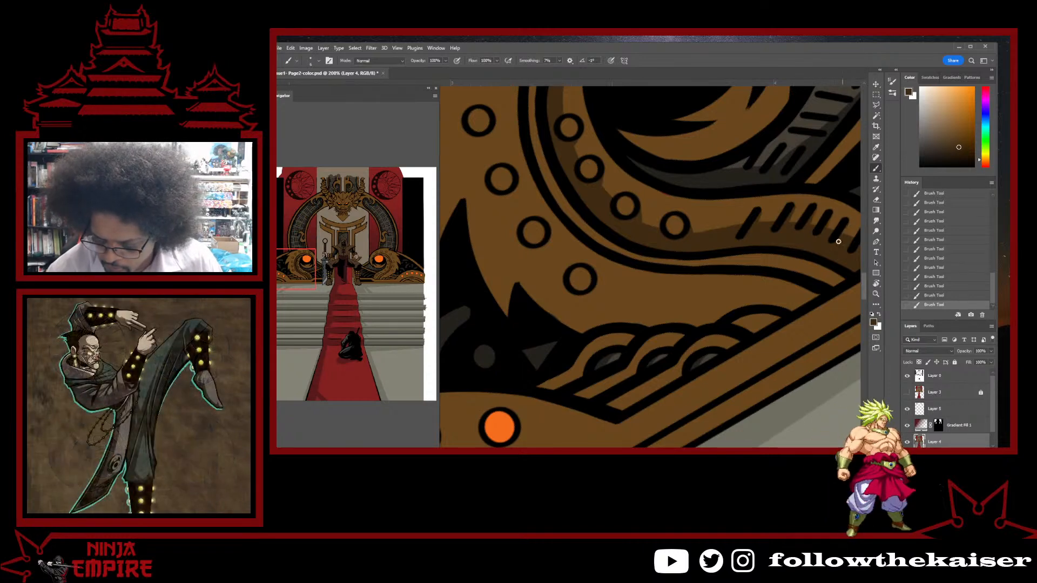
left_click_drag(838, 241, 724, 239)
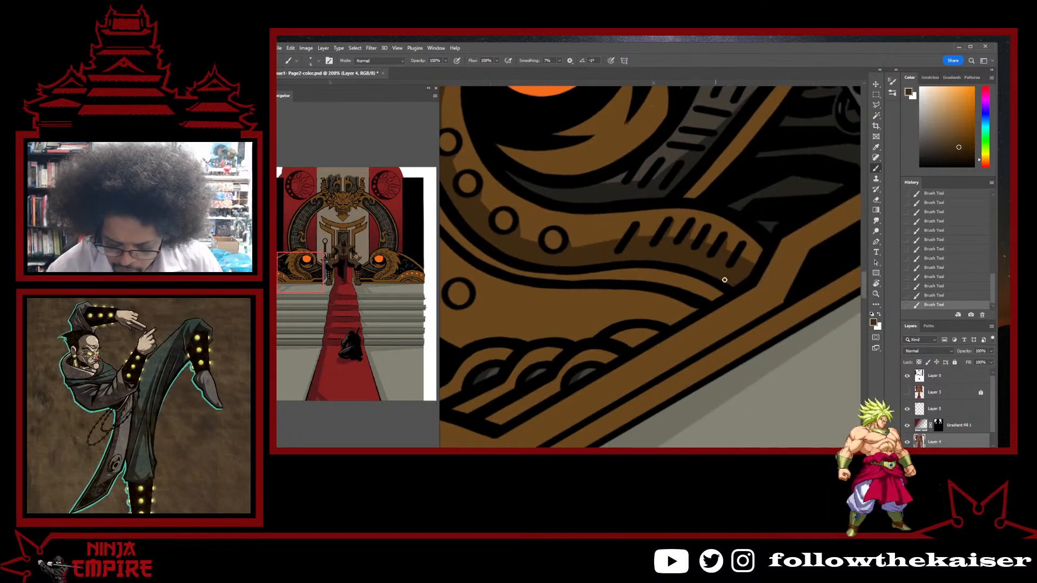
- Add the unselected patch beside the inner band's lowest rivets to the selection with the Polygonal Lasso and retouch it in brown
key("r")
left_click_drag(806, 175, 831, 333)
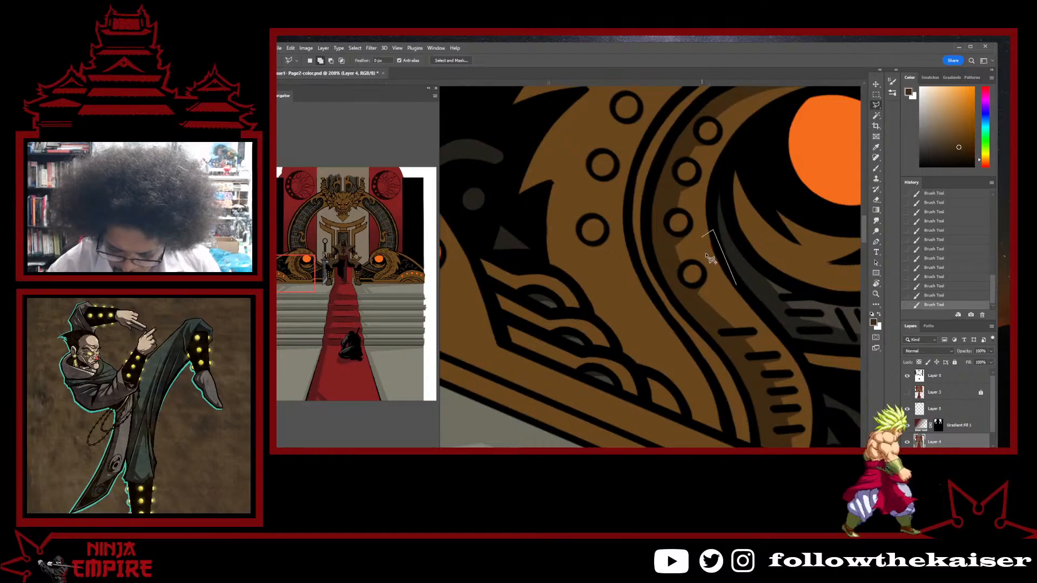
double_click(721, 281)
key("b")
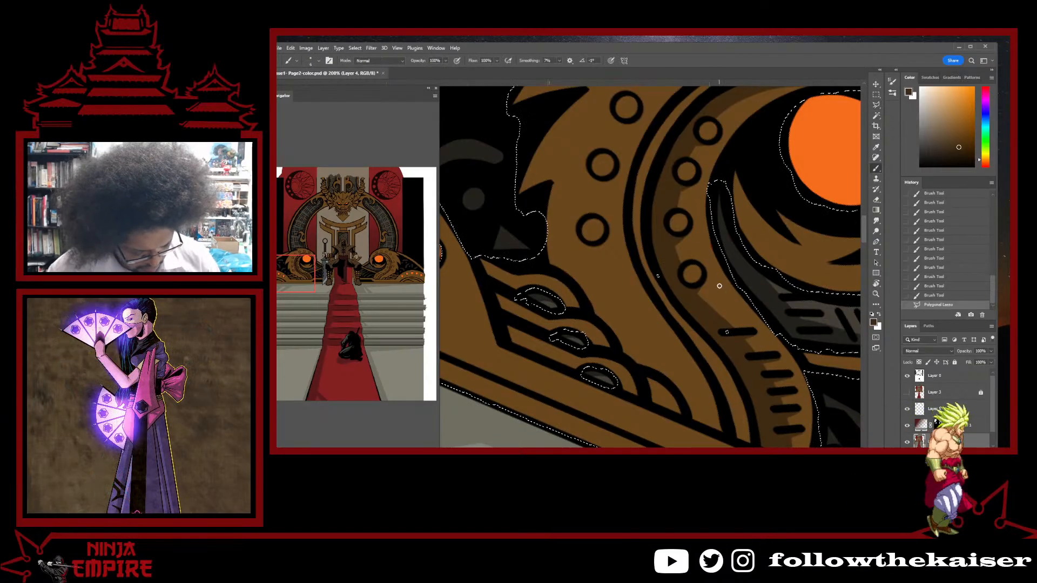
left_click(705, 208, "alt")
mouse_move(706, 209)
left_mouse_down()
mouse_move(731, 294)
mouse_move(667, 319)
left_mouse_up()
key("ctrl+h")
left_click(724, 341, "alt")
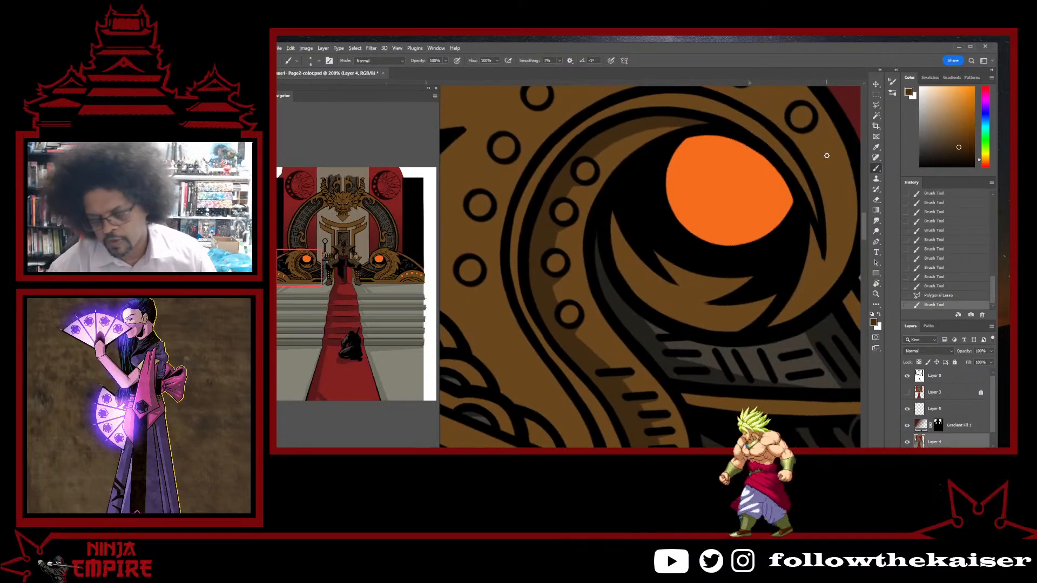
- Erase small bits of line art on Layer 6 inside the spiked crescent beneath the orange orb
left_click(935, 375)
key("r")
mouse_move(470, 270)
left_mouse_down()
mouse_move(556, 274)
mouse_move(753, 313)
left_mouse_up()
key("e")
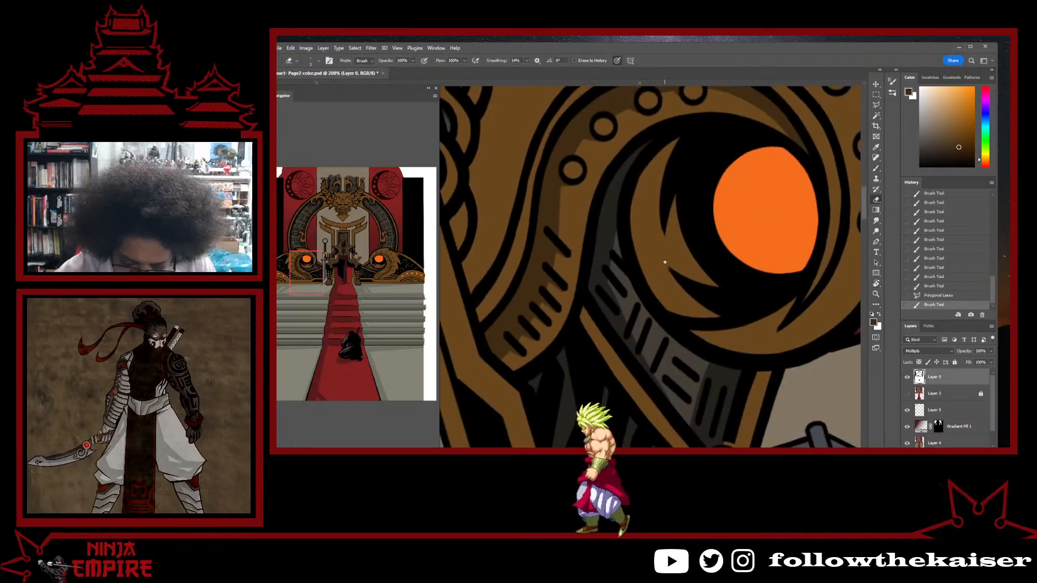
left_click(667, 269)
left_click(667, 271)
left_click(669, 273)
left_click(668, 270)
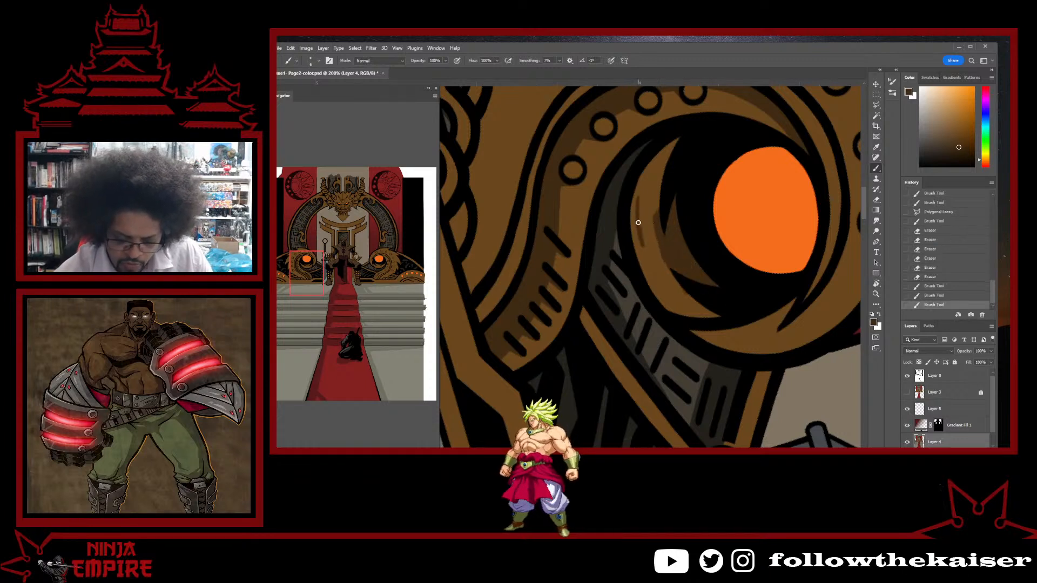
- Paint dark brown shadow over the spiked crescent around the orb on Layer 4, keeping a thin lighter rim along its outer edge
left_click_drag(677, 139, 644, 192)
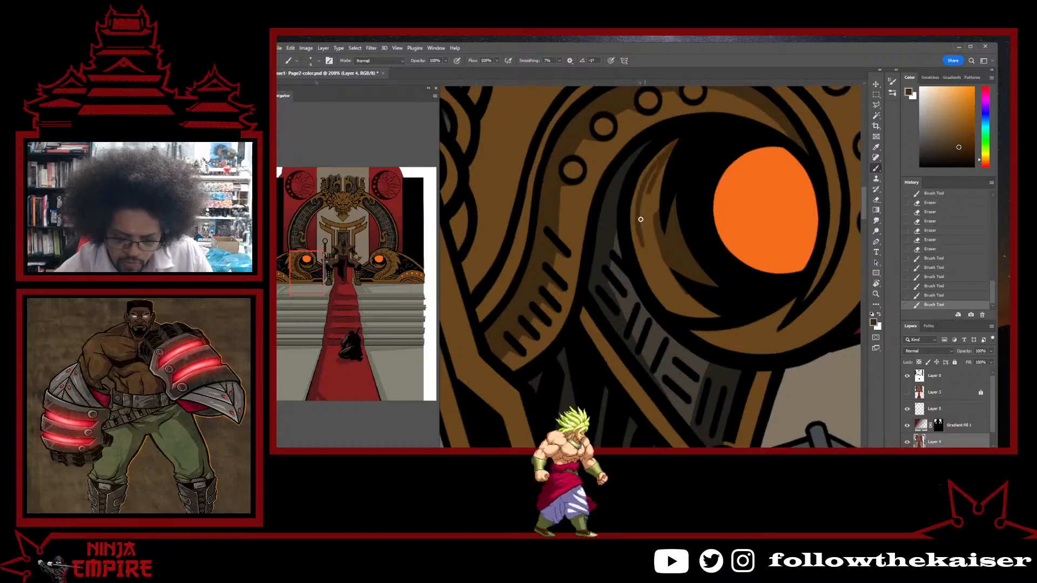
mouse_move(656, 232)
left_mouse_down()
mouse_move(664, 162)
mouse_move(648, 241)
mouse_move(656, 269)
left_mouse_up()
mouse_move(645, 199)
left_mouse_down()
mouse_move(648, 265)
mouse_move(681, 311)
mouse_move(657, 277)
mouse_move(690, 318)
mouse_move(657, 271)
mouse_move(709, 314)
left_mouse_up()
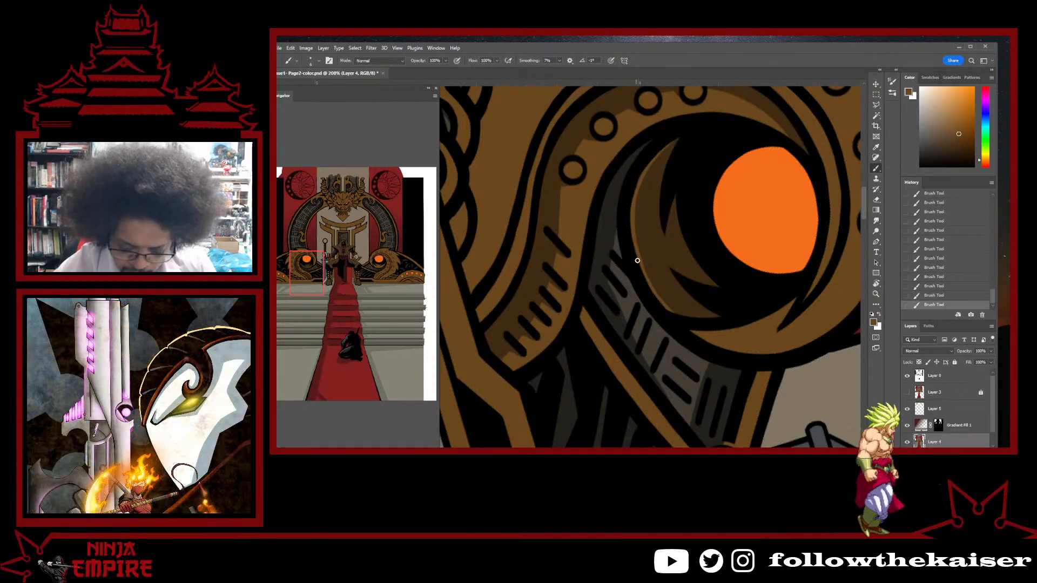
left_click_drag(767, 313, 747, 216)
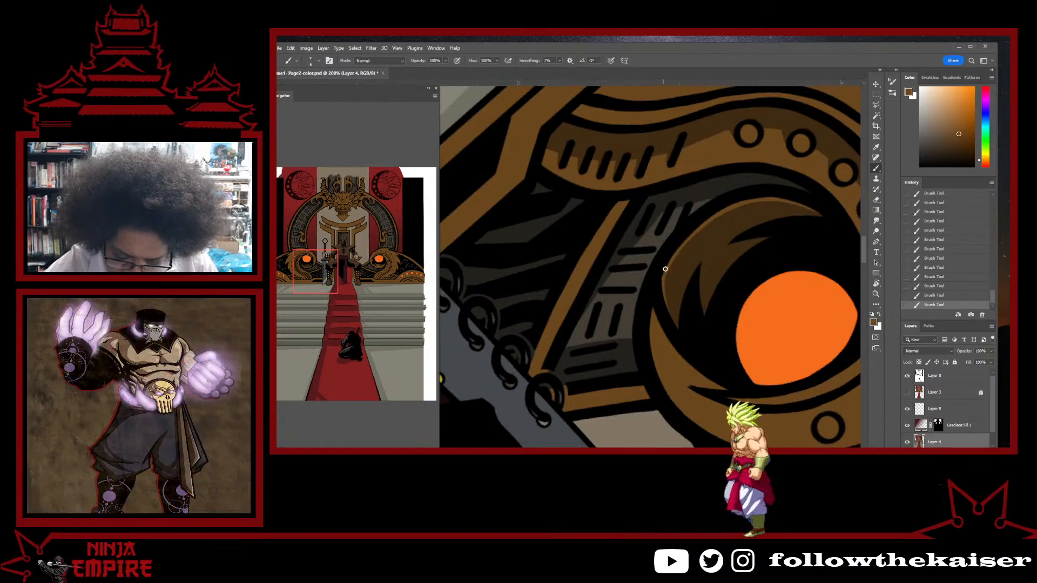
- Sample the dark shadow brown and block in shadow on the outer band's spike beside the dark red panel
key("r")
left_click_drag(664, 268, 761, 313)
scroll(761, 312, "down", 3)
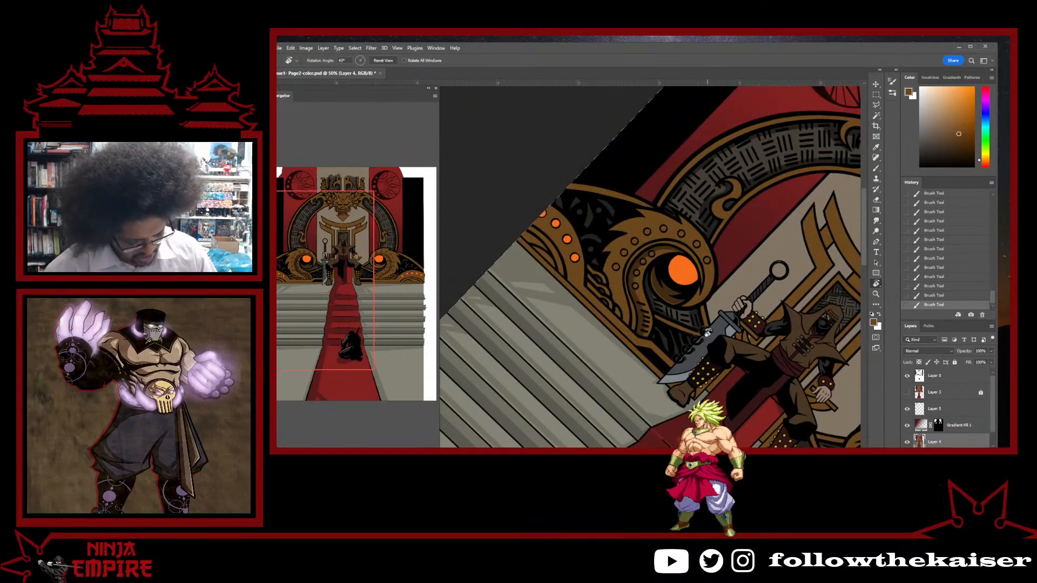
left_click(644, 319, "alt")
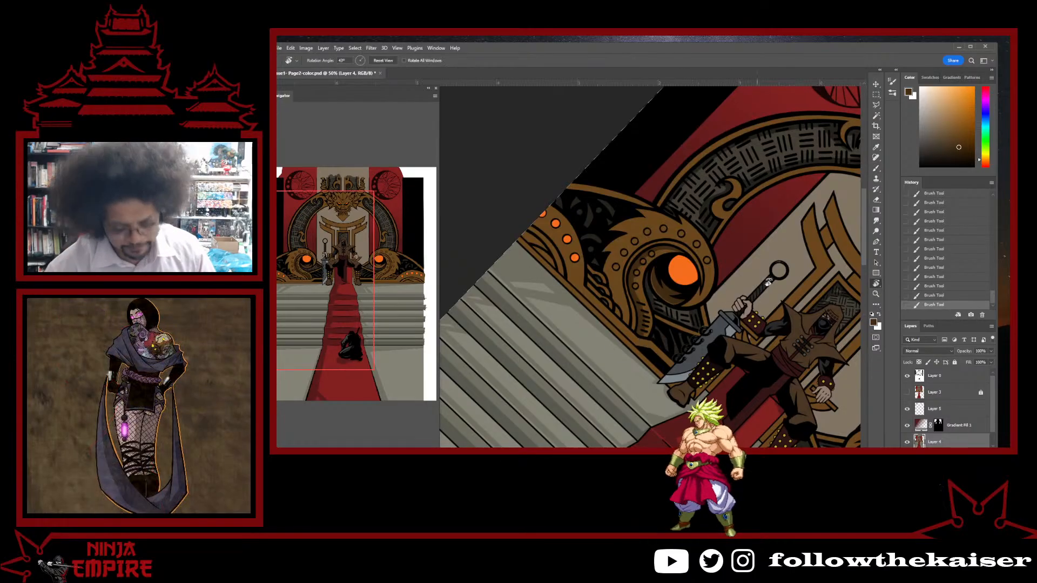
left_click_drag(768, 282, 691, 278)
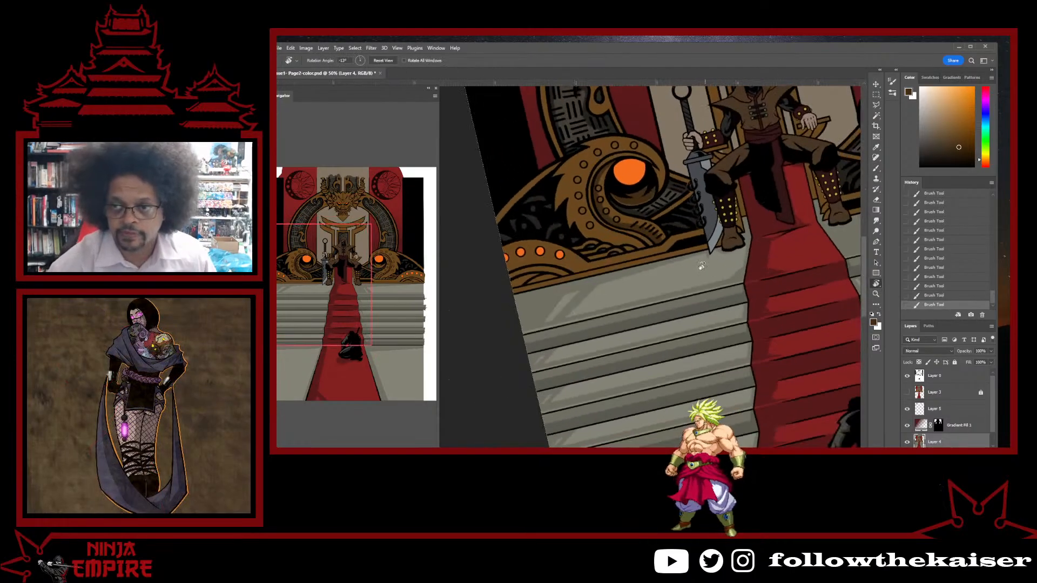
scroll(696, 302, "up", 3)
scroll(683, 201, "up", 3)
scroll(681, 254, "up", 3)
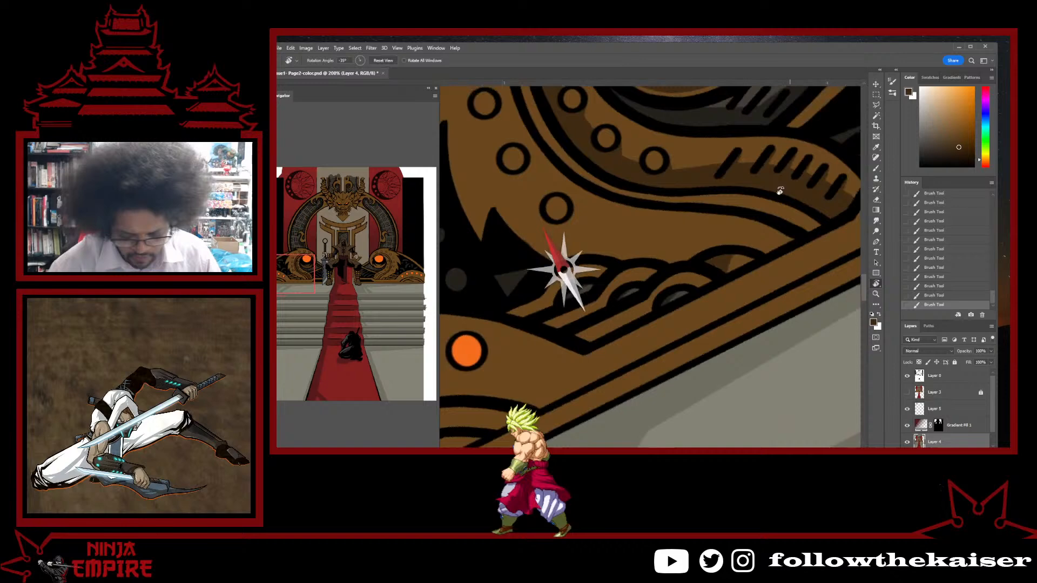
mouse_move(780, 191)
left_mouse_down()
mouse_move(731, 185)
mouse_move(736, 297)
mouse_move(556, 274)
mouse_move(629, 364)
mouse_move(709, 359)
left_mouse_up()
key("r")
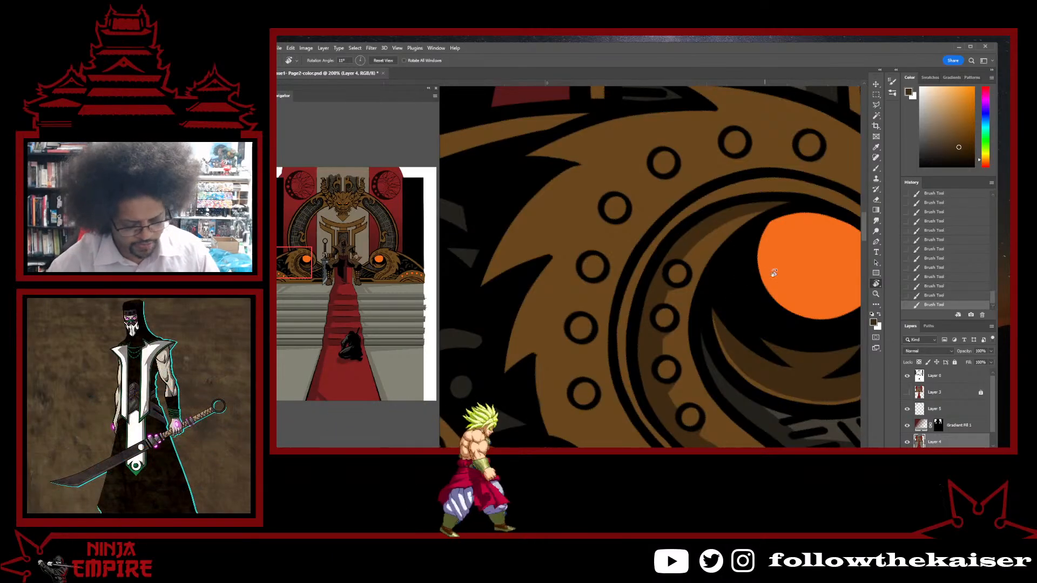
left_click_drag(764, 273, 672, 270)
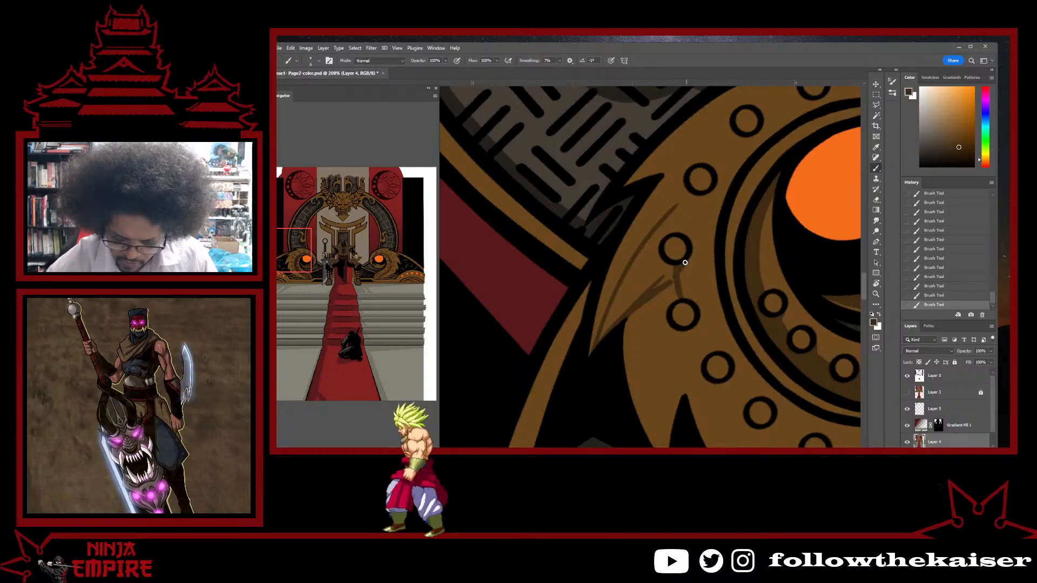
mouse_move(670, 281)
left_mouse_down()
mouse_move(597, 353)
mouse_move(649, 253)
mouse_move(651, 279)
mouse_move(656, 243)
mouse_move(658, 261)
mouse_move(628, 273)
left_mouse_up()
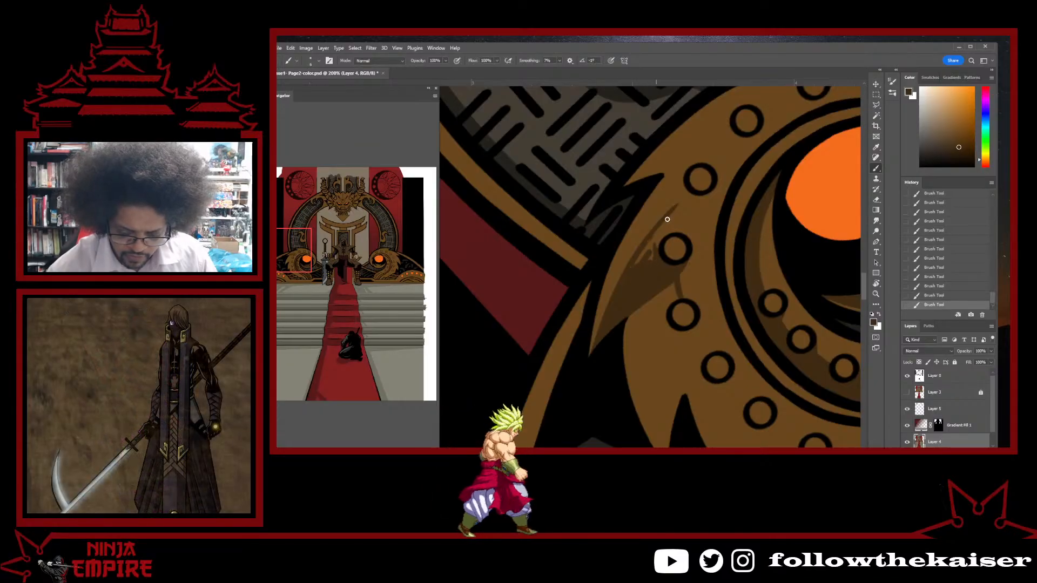
- Extend the spike's dark brown shadow up to the next rivet and fill its remaining gaps
mouse_move(667, 219)
left_mouse_down()
mouse_move(688, 198)
mouse_move(646, 243)
mouse_move(694, 195)
left_mouse_up()
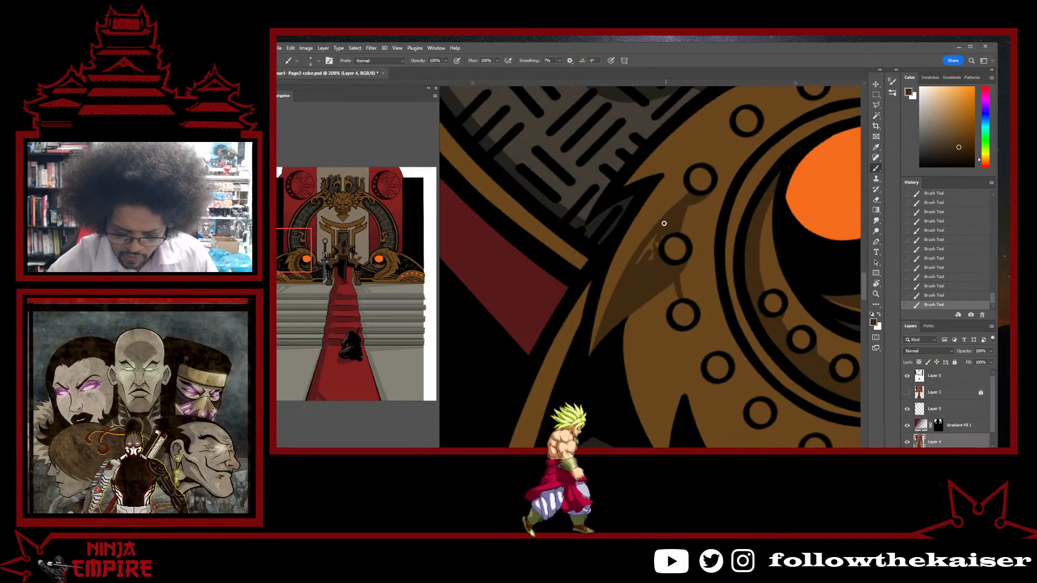
mouse_move(665, 227)
left_mouse_down()
mouse_move(654, 253)
mouse_move(684, 196)
mouse_move(676, 200)
left_mouse_up()
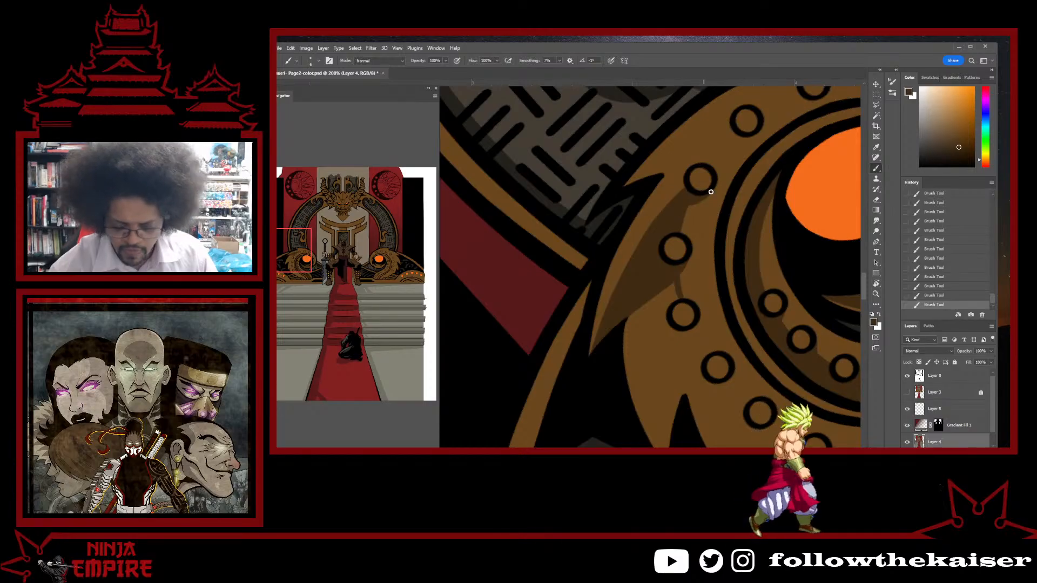
left_click_drag(688, 240, 679, 336)
- Paint dark brown shadow on the next spike up, from its tip to the rivet above, leaving a lighter outer edge
left_click_drag(741, 267, 642, 334)
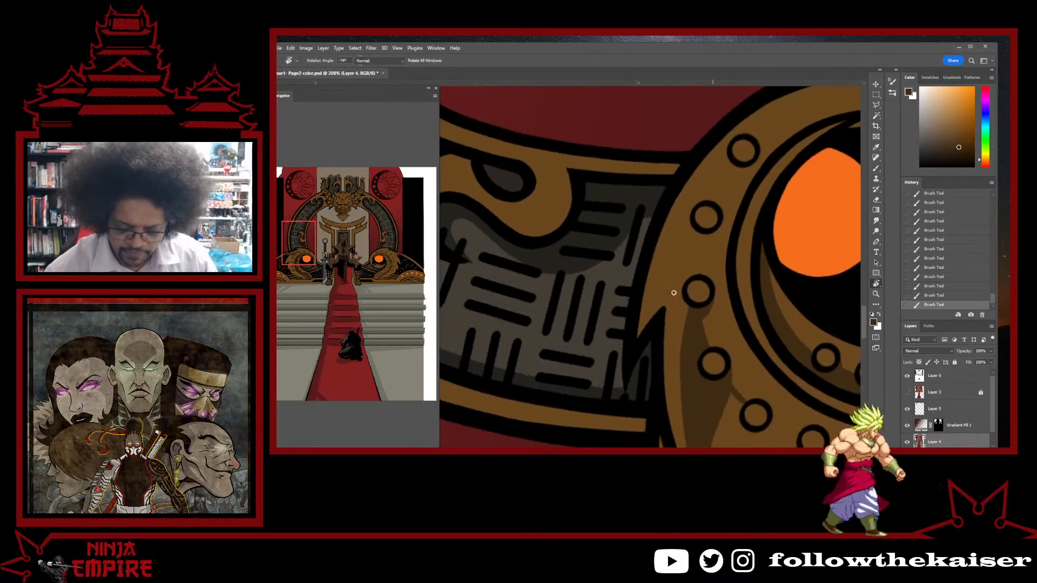
left_click_drag(673, 290, 659, 311)
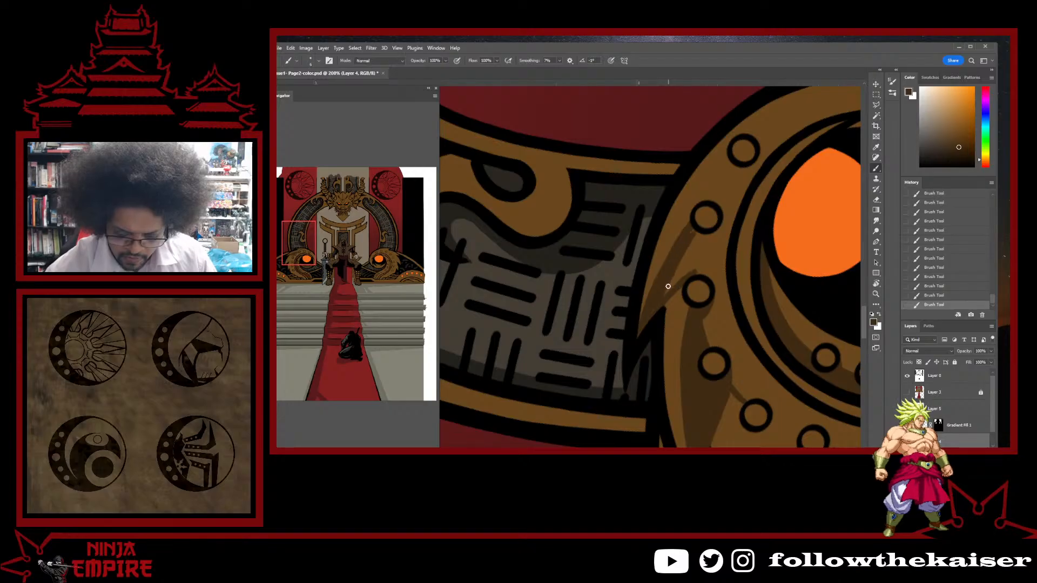
left_click_drag(669, 284, 693, 261)
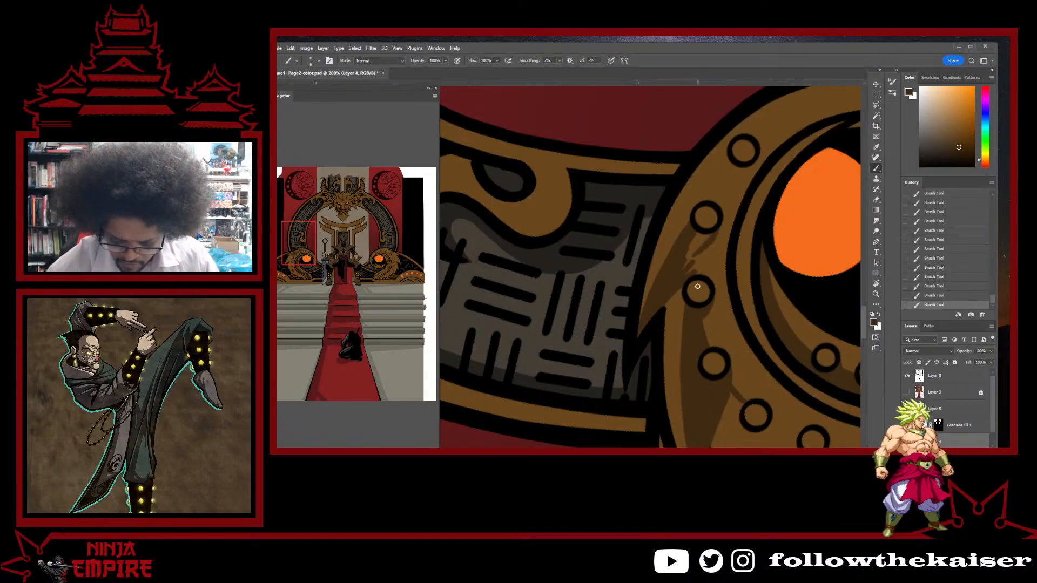
left_click_drag(702, 234, 686, 264)
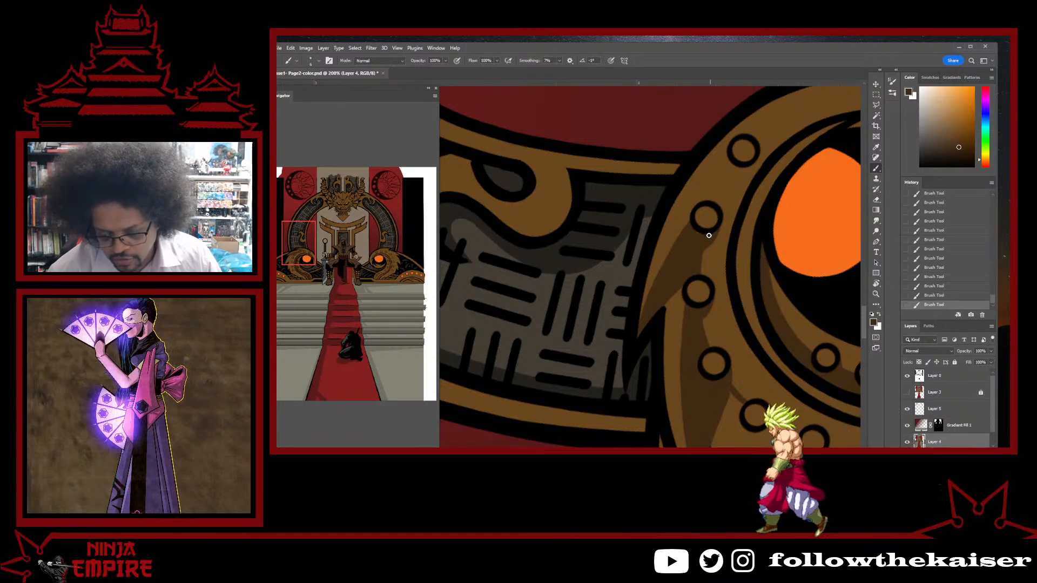
- Carry the dark brown shadow along the upper part of the riveted outer band towards the tip above the orange orb
key("r")
left_click_drag(715, 232, 624, 310)
key("Escape")
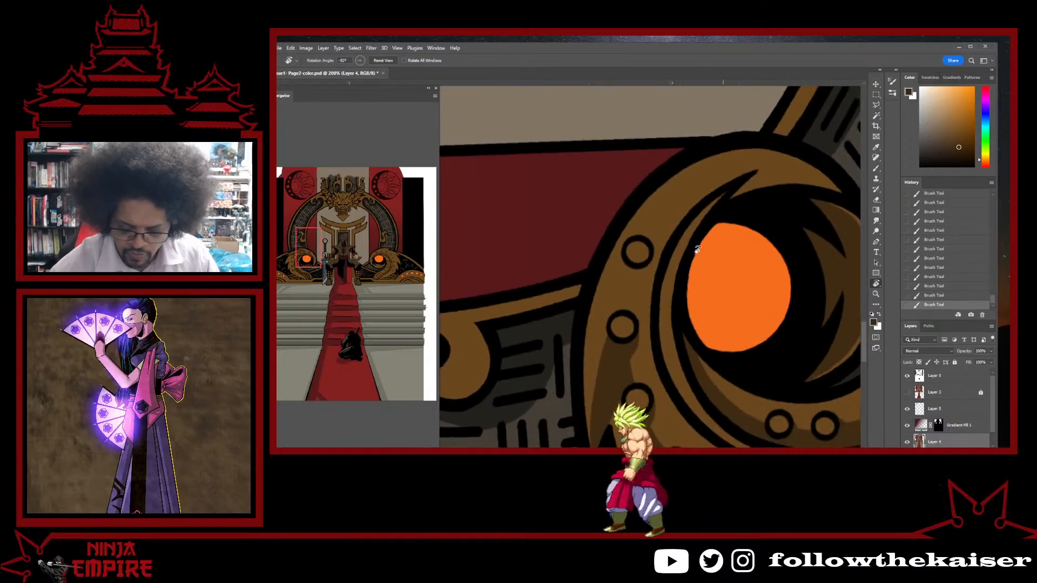
key("b")
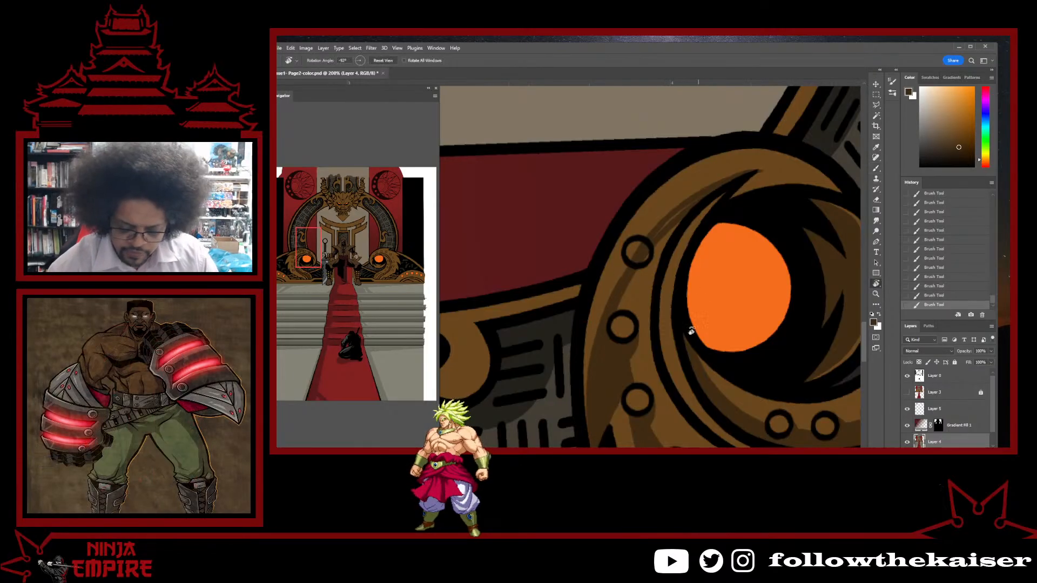
left_click_drag(726, 296, 760, 257)
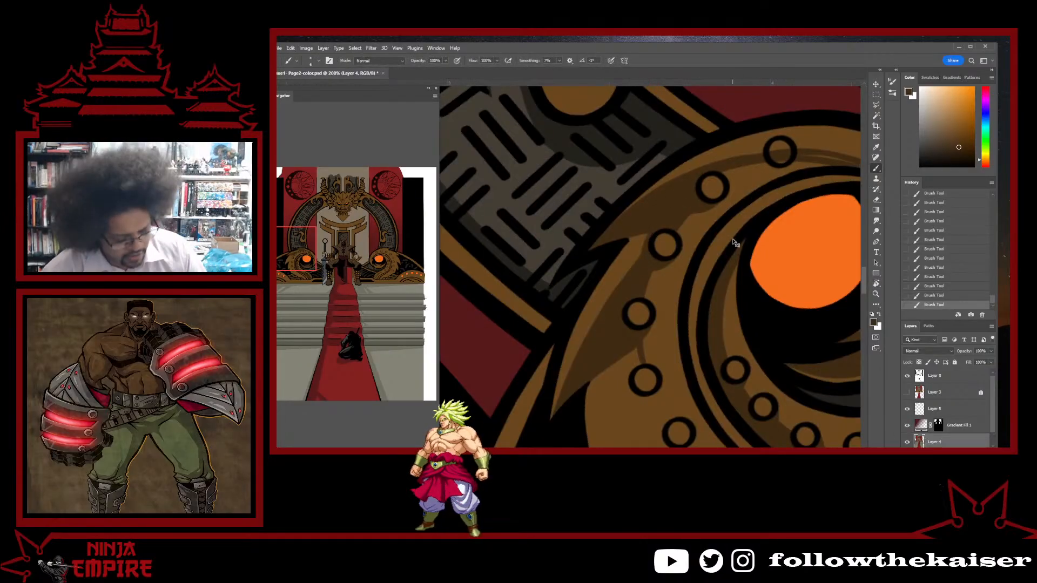
key("ctrl+z")
key("r")
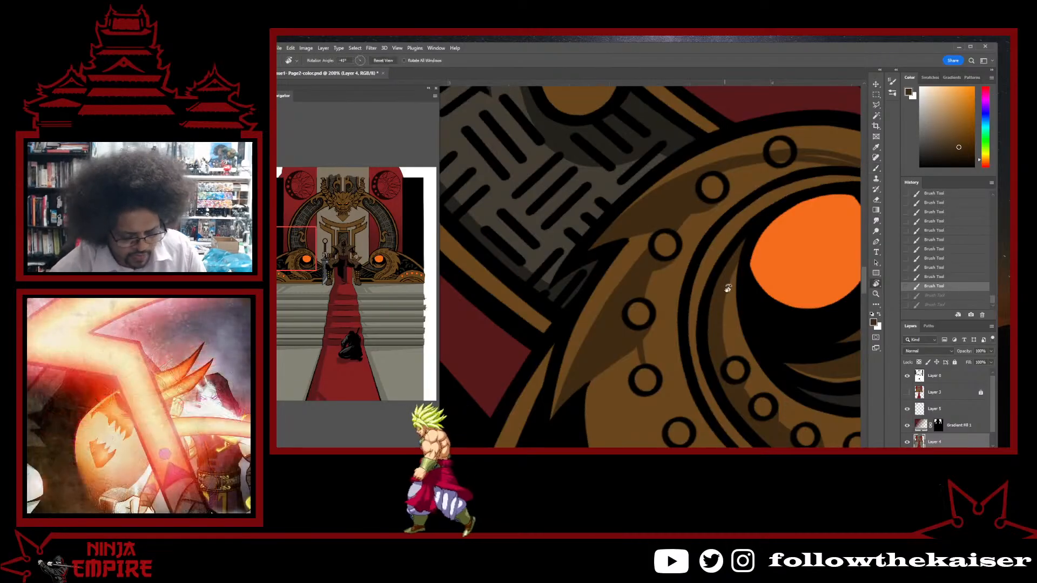
mouse_move(729, 283)
left_mouse_down()
mouse_move(741, 327)
mouse_move(783, 285)
left_mouse_up()
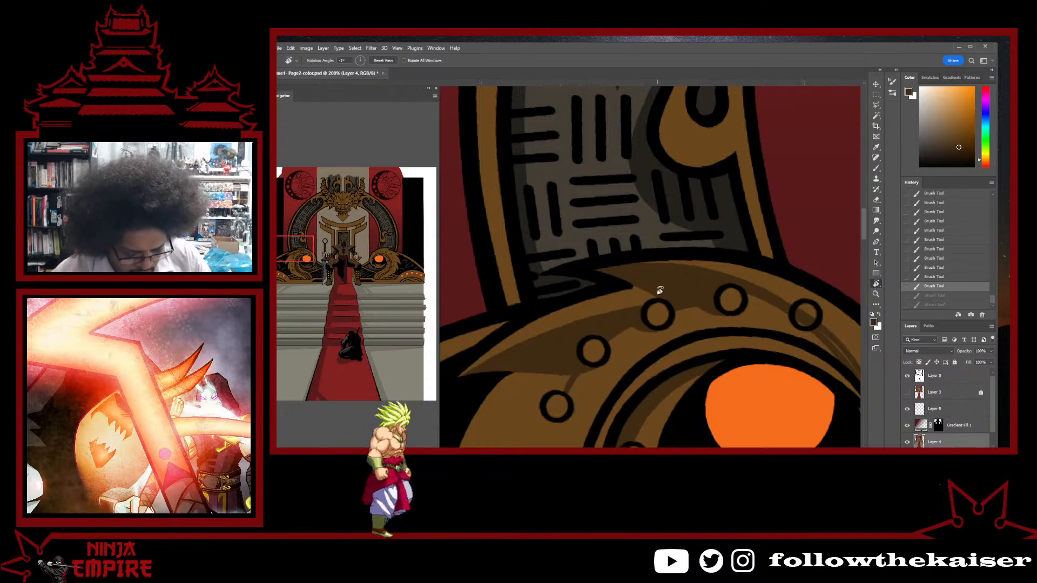
key("b")
left_click(633, 288)
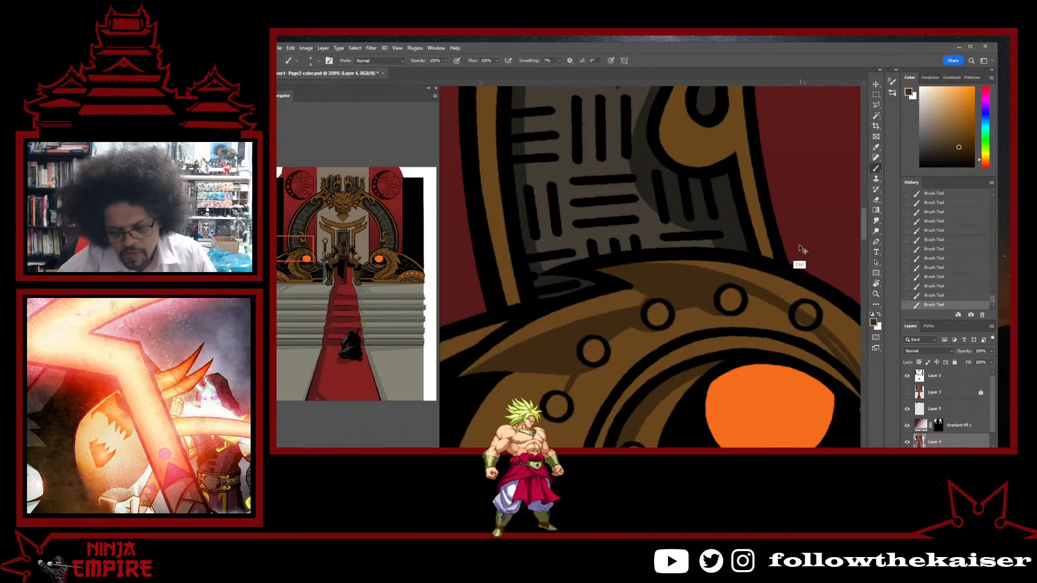
key("ctrl+z")
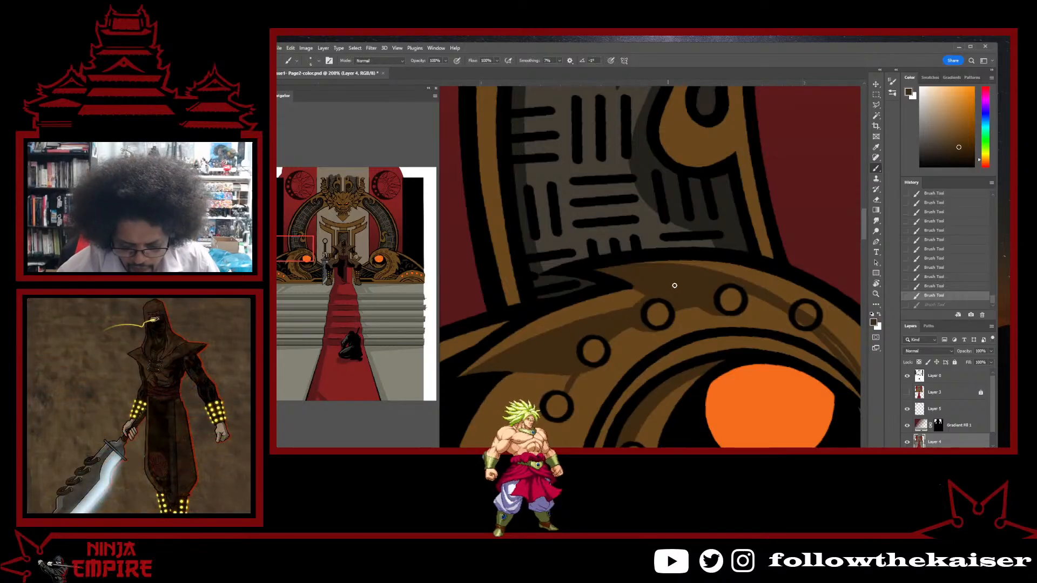
left_click_drag(674, 285, 713, 264)
key("ctrl+z")
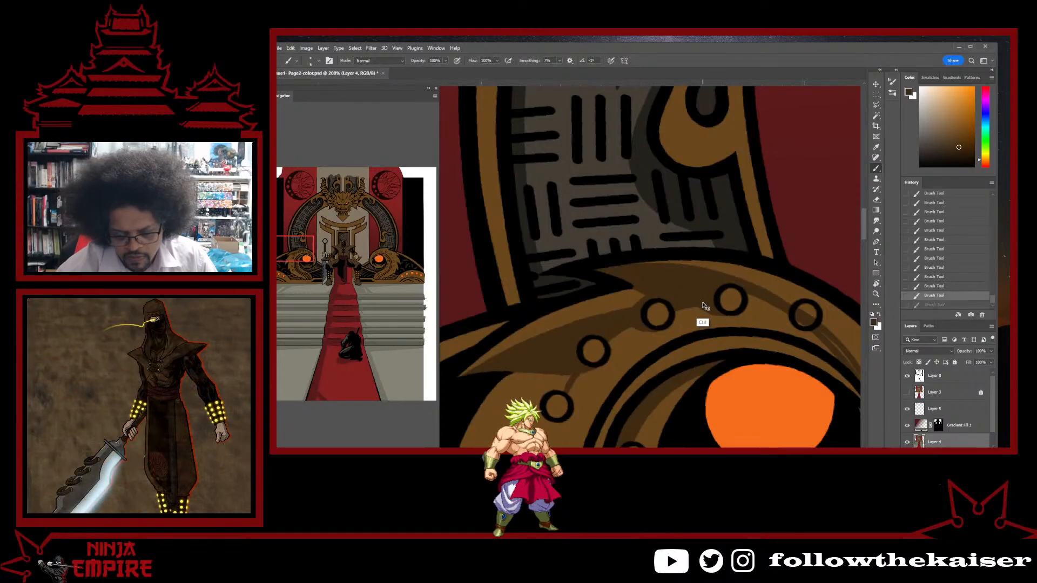
key("ctrl+shift+z")
key("ctrl+shift+z")
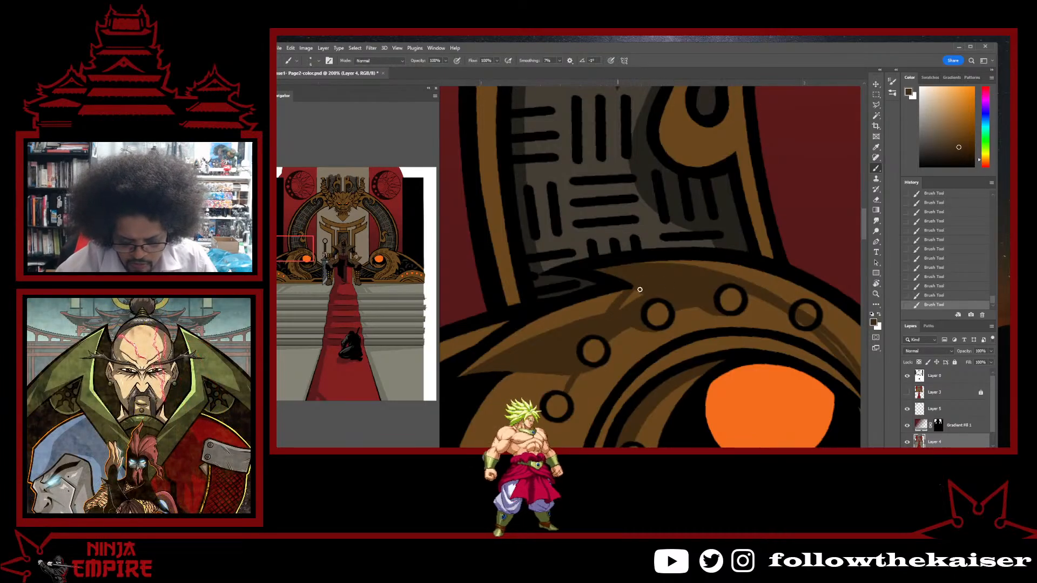
key("ctrl+minus")
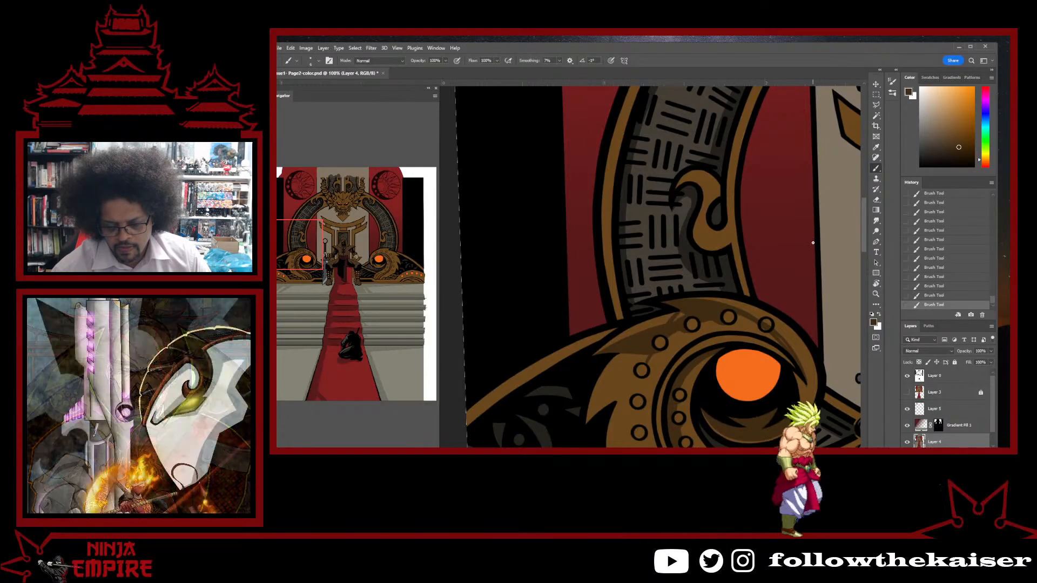
key("ctrl+z")
key("ctrl+z")
key("ctrl+z")
key("ctrl+z")
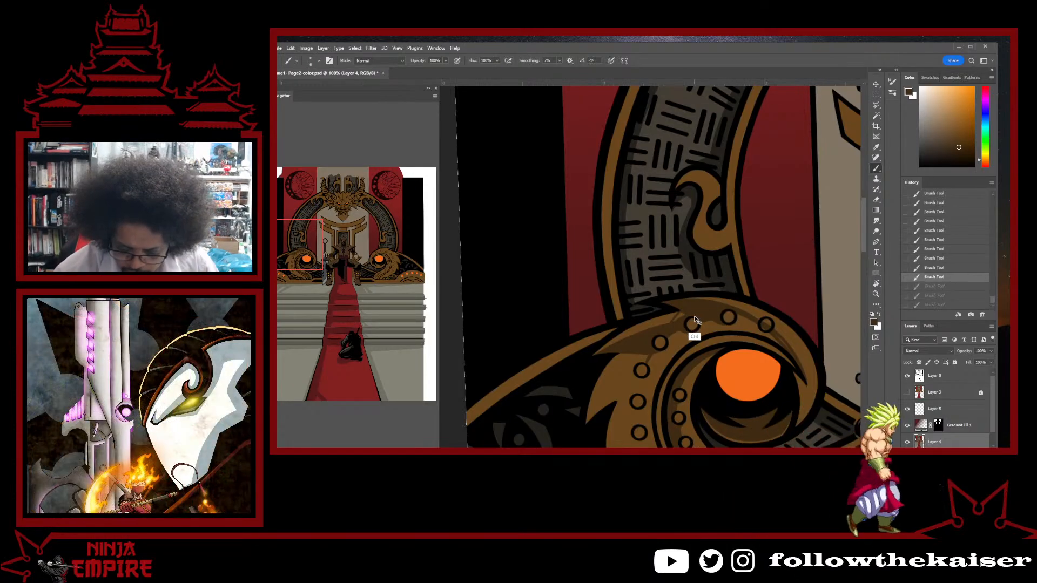
- Fill in dark brown shadow between the upper rivets of the outer band beside the orange orb
left_click(681, 332, "ctrl")
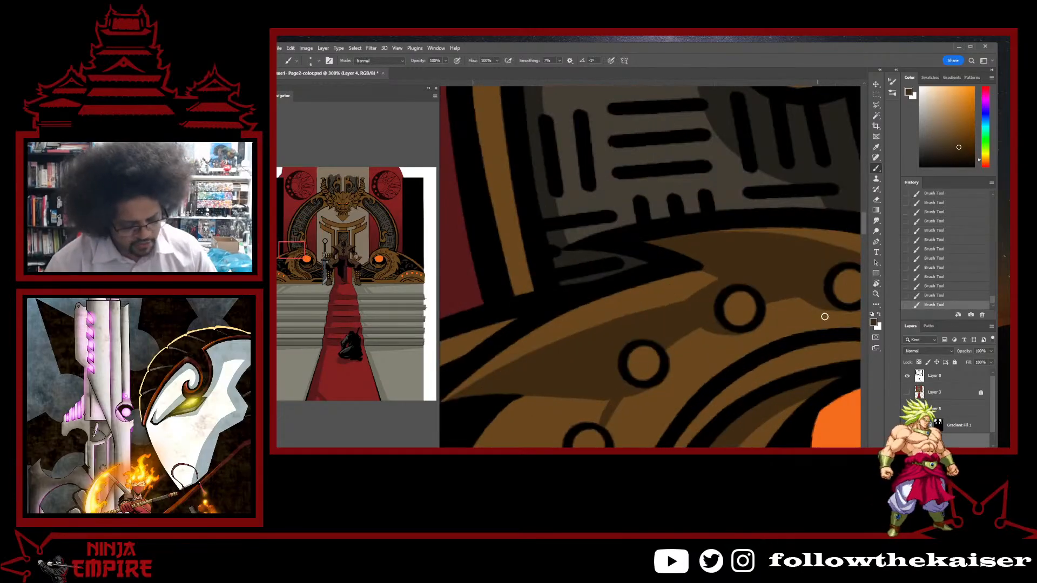
key("r")
mouse_move(824, 316)
left_mouse_down()
mouse_move(678, 146)
mouse_move(770, 324)
mouse_move(731, 327)
mouse_move(740, 271)
mouse_move(687, 366)
left_mouse_up()
key("b")
scroll(656, 329, "up", 3)
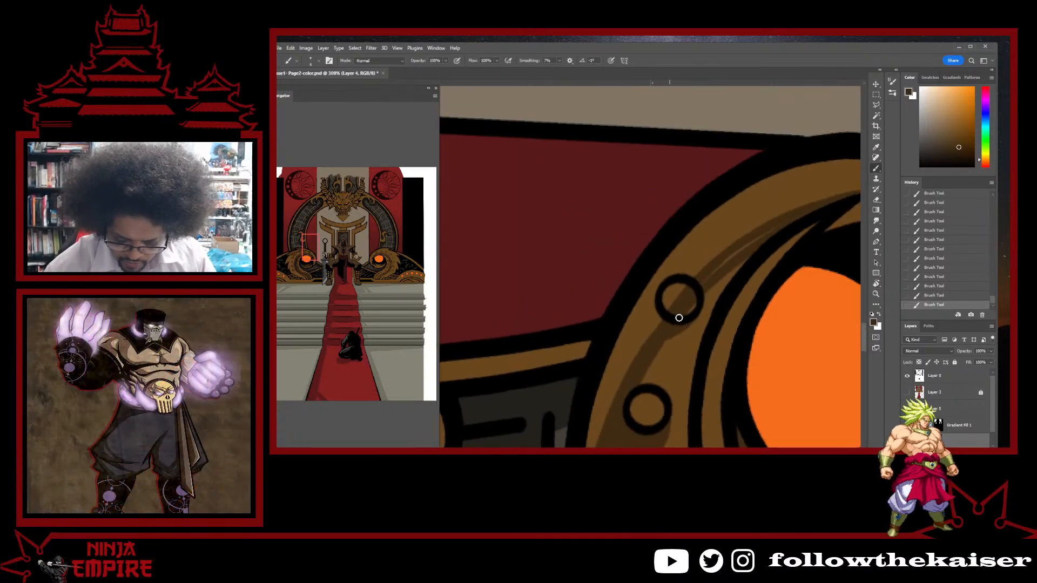
left_click_drag(661, 408, 656, 309)
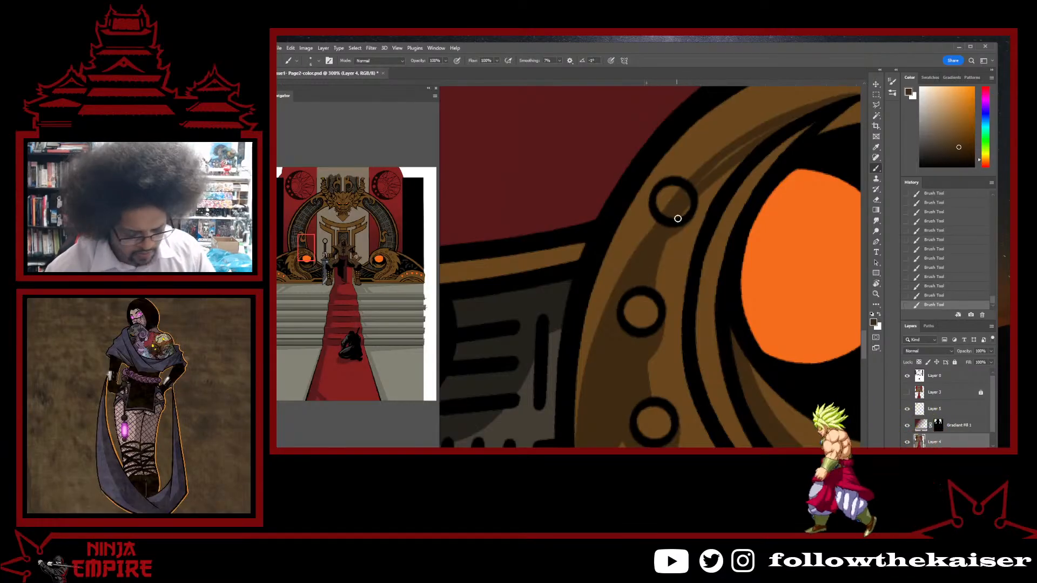
- Clean the upper rivet's centre with the sampled base brown and fill the thin gap in the dark shadow beyond it
left_click(665, 195, "alt")
left_click_drag(675, 197, 669, 217)
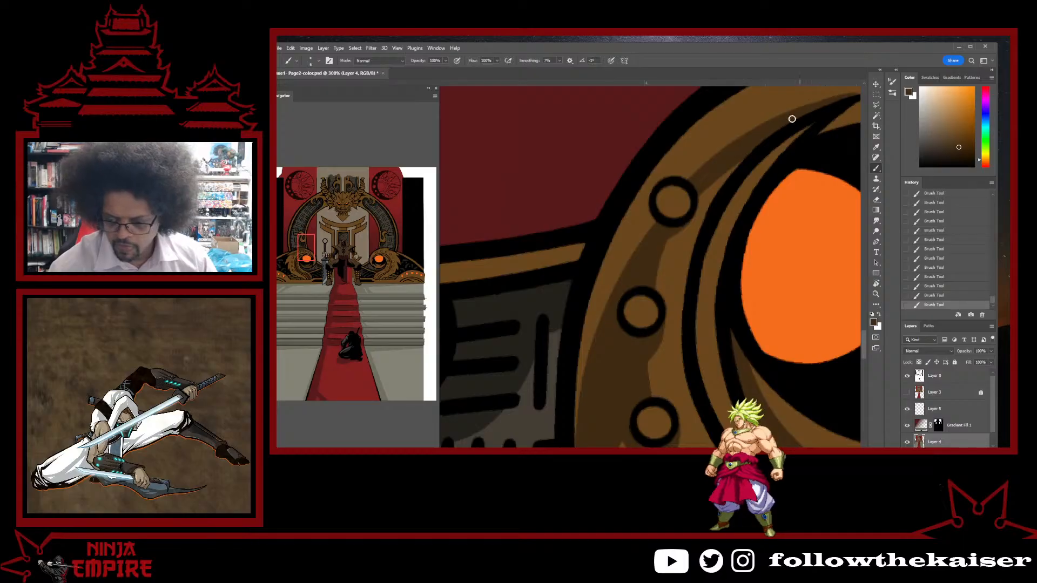
left_click_drag(735, 170, 700, 223)
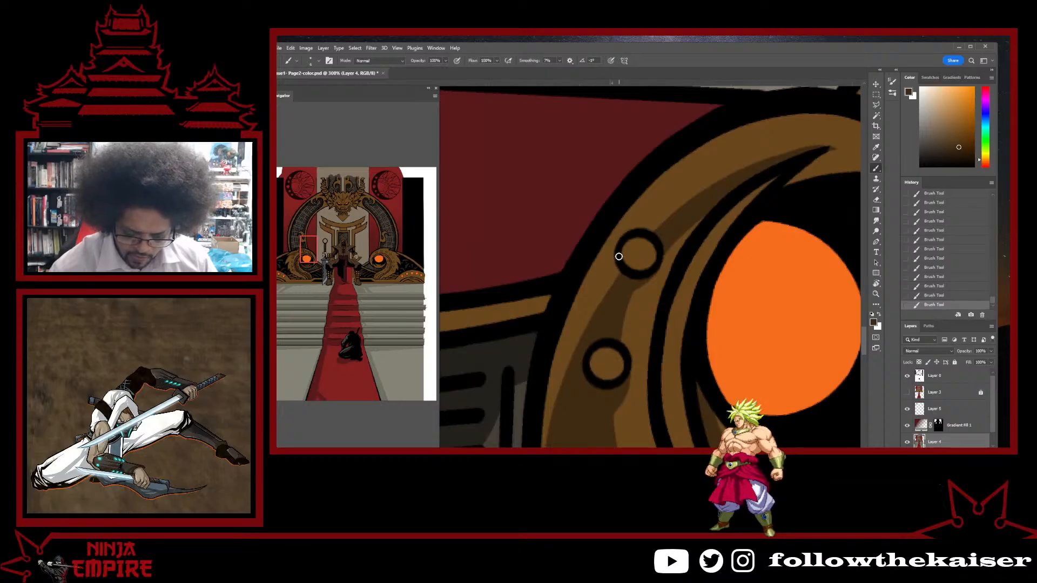
- Join the shadows of the two neighbouring spikes with dark brown at the notch beside the rivet
scroll(625, 284, "down", 5)
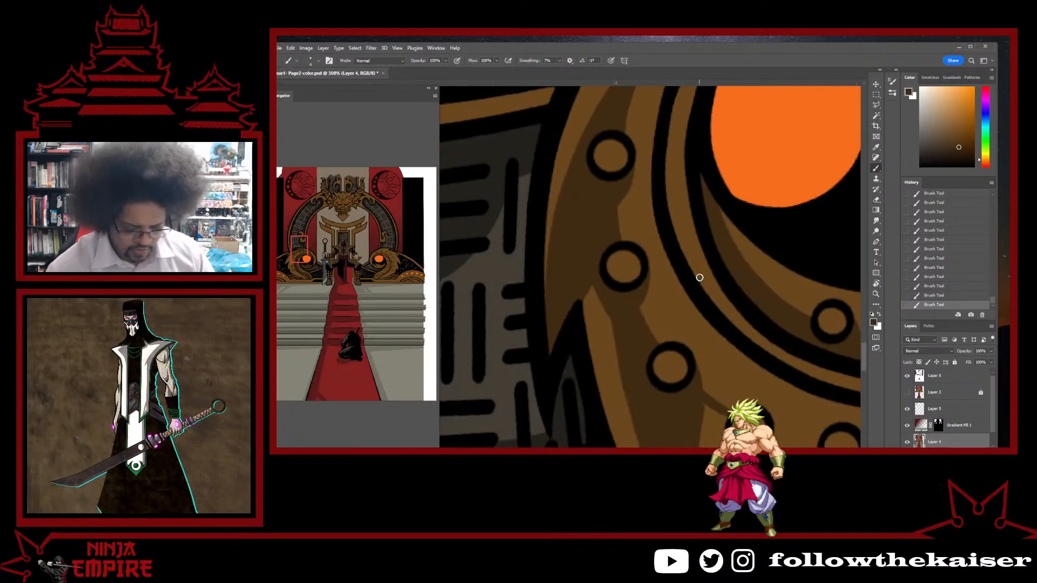
left_click_drag(768, 266, 776, 195)
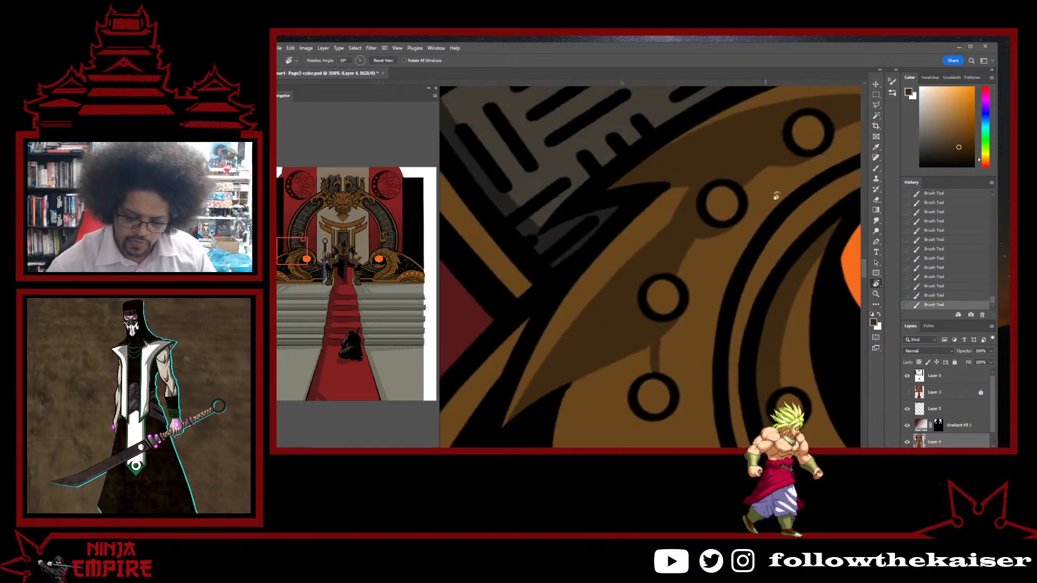
left_click_drag(671, 195, 642, 239)
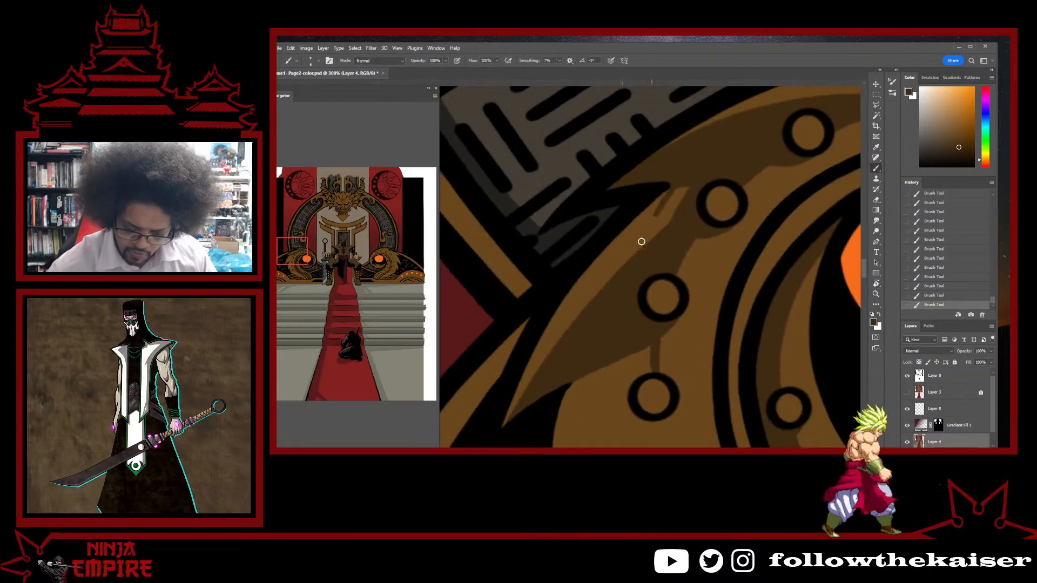
left_click_drag(670, 195, 643, 246)
left_click_drag(634, 376, 650, 201)
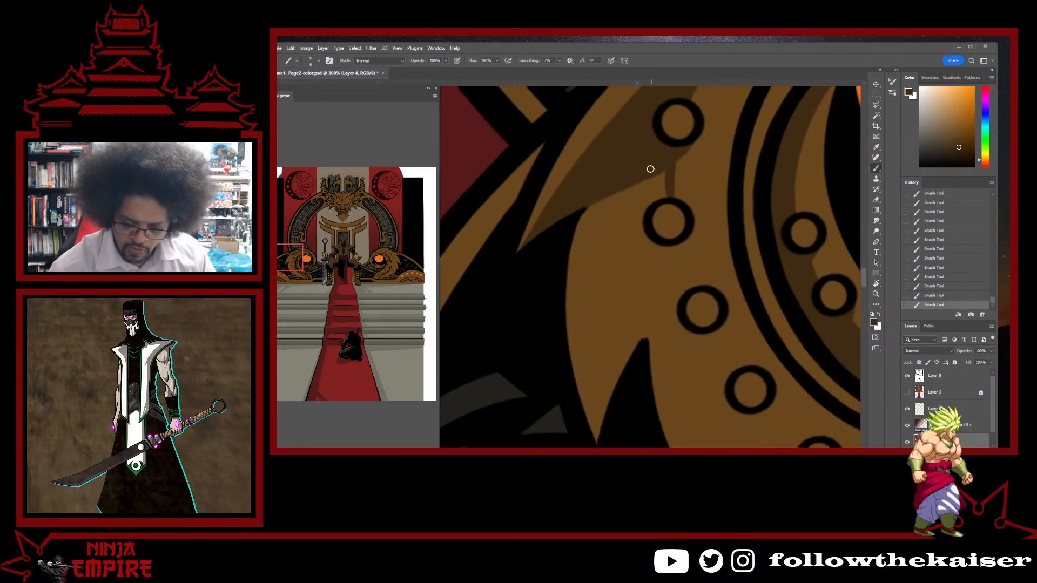
left_click_drag(662, 243, 643, 378)
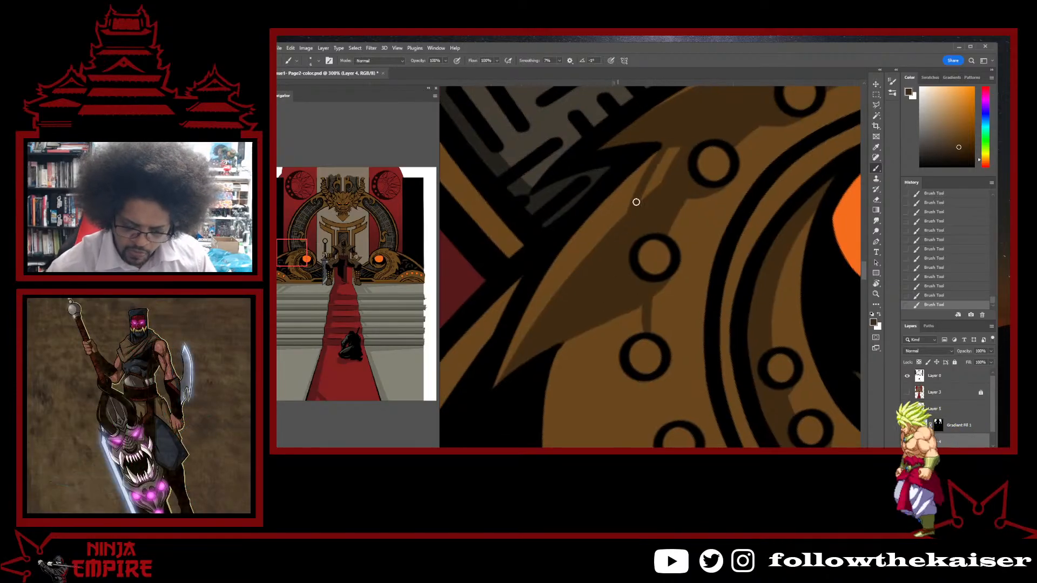
left_click_drag(650, 189, 662, 169)
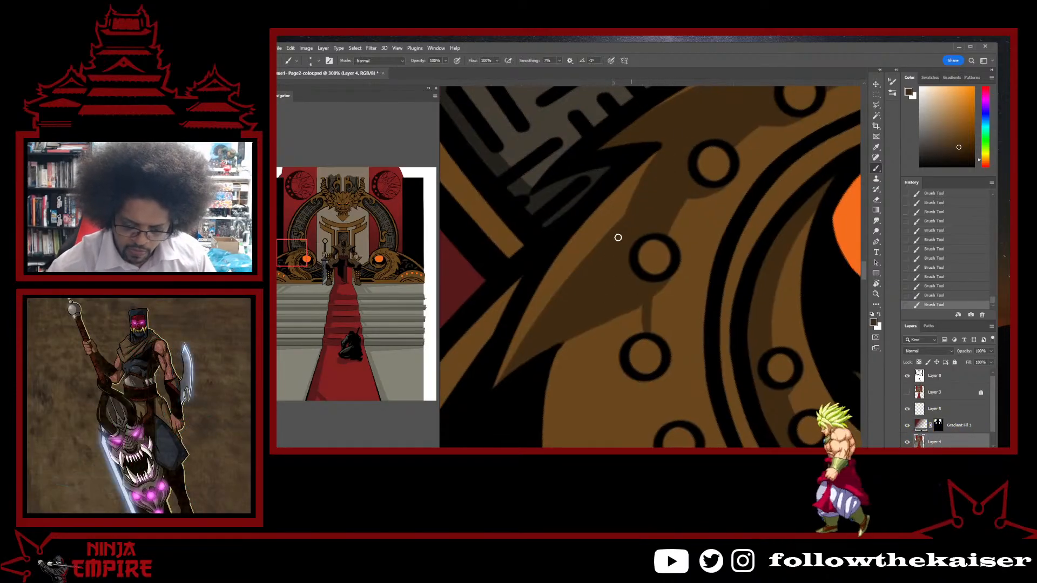
- Outline and fill a dark brown shadow on the curved spike below the shaded one on the riveted band's outer edge
mouse_move(607, 281)
left_mouse_down()
mouse_move(622, 174)
mouse_move(633, 299)
left_mouse_up()
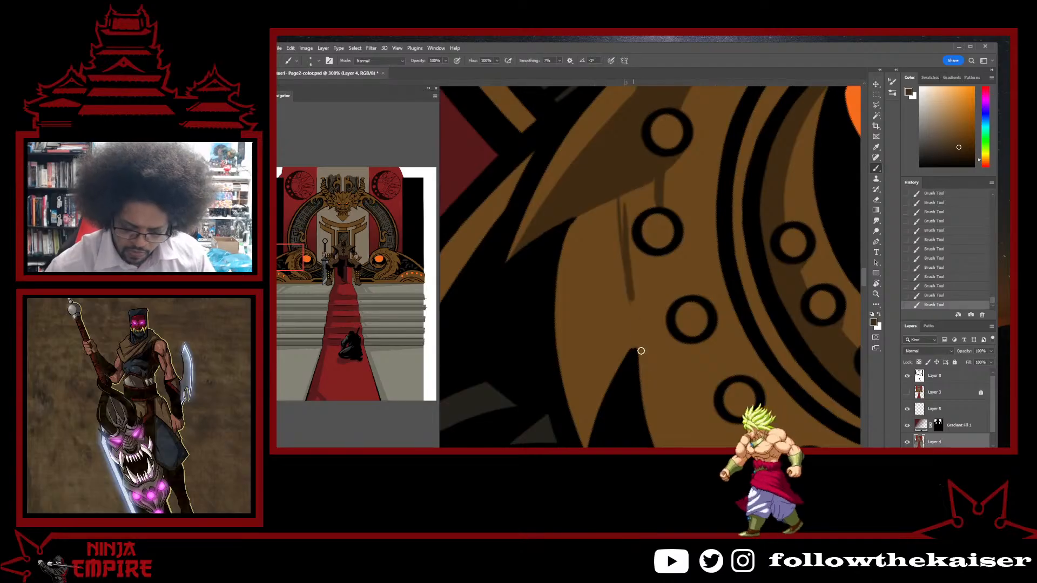
right_click(586, 459)
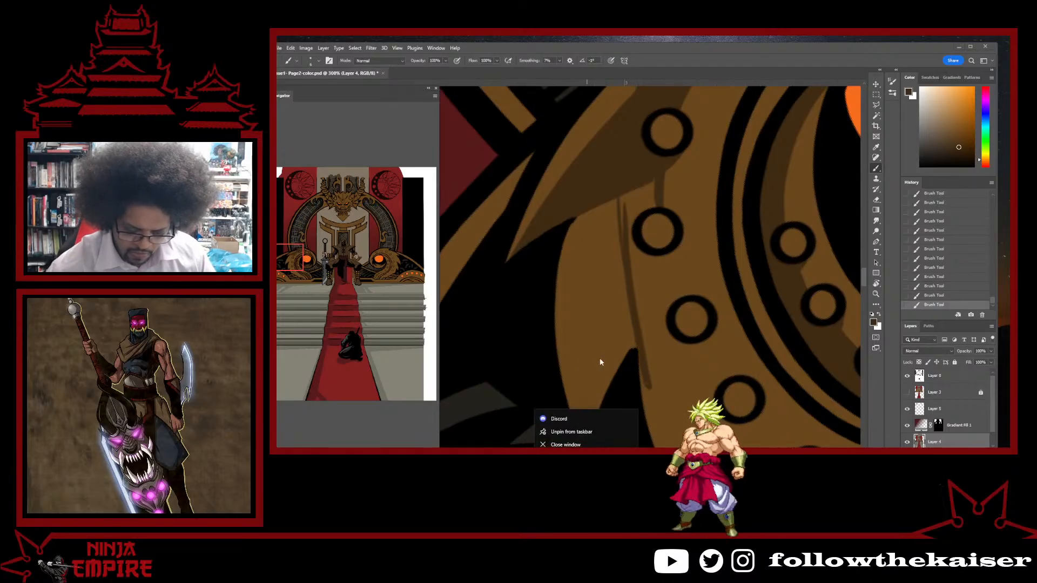
left_click_drag(602, 361, 618, 220)
left_click_drag(632, 266, 630, 362)
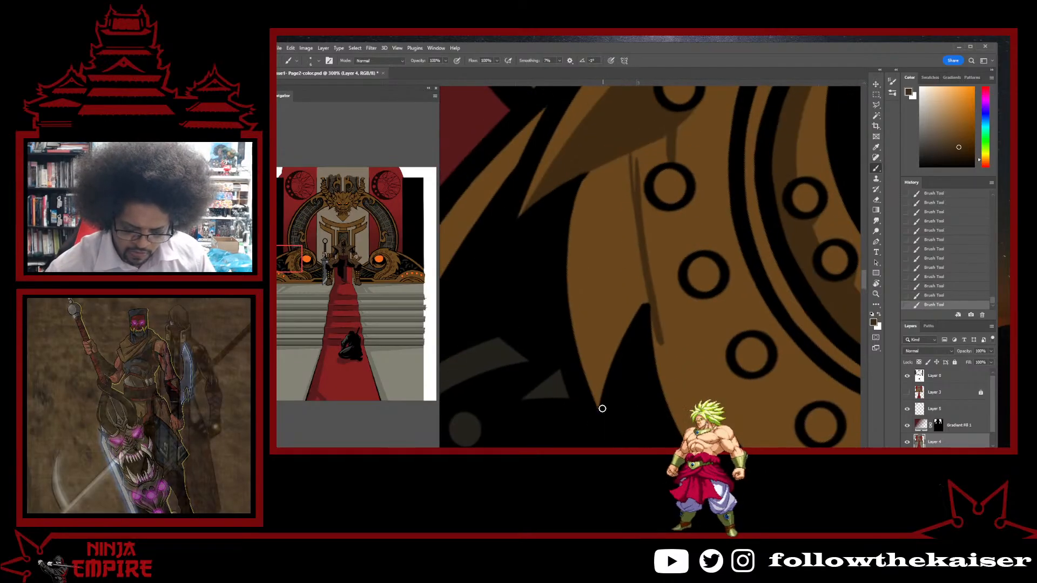
left_click_drag(595, 398, 638, 216)
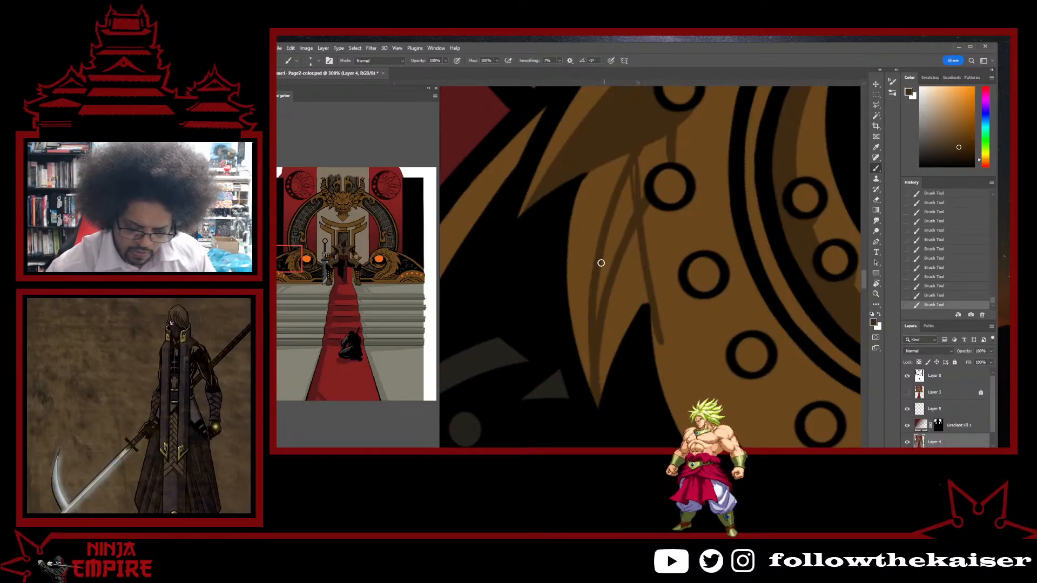
left_click_drag(621, 209, 641, 158)
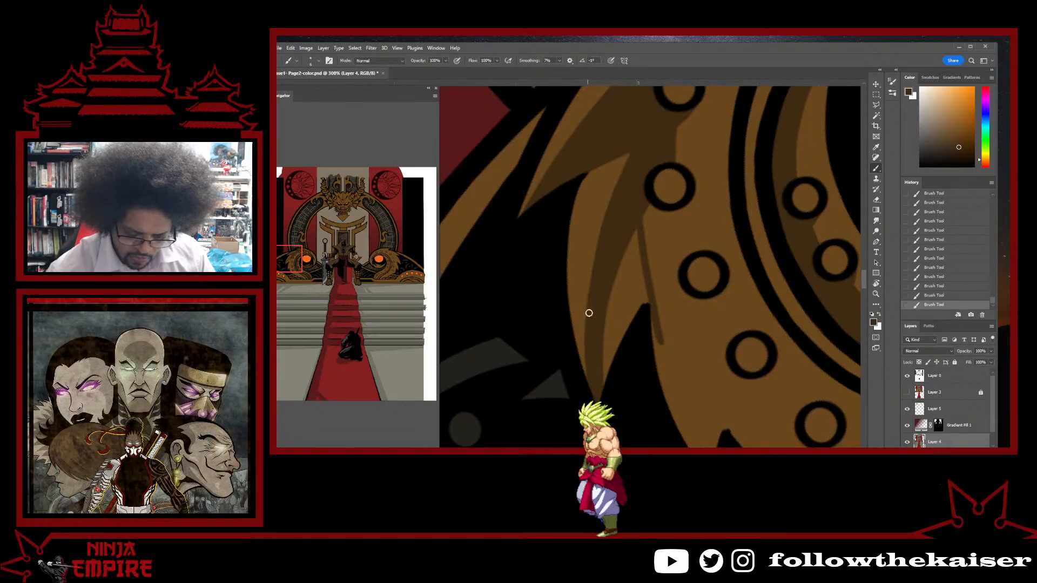
mouse_move(606, 311)
left_mouse_down()
mouse_move(602, 335)
mouse_move(634, 331)
mouse_move(639, 306)
left_mouse_up()
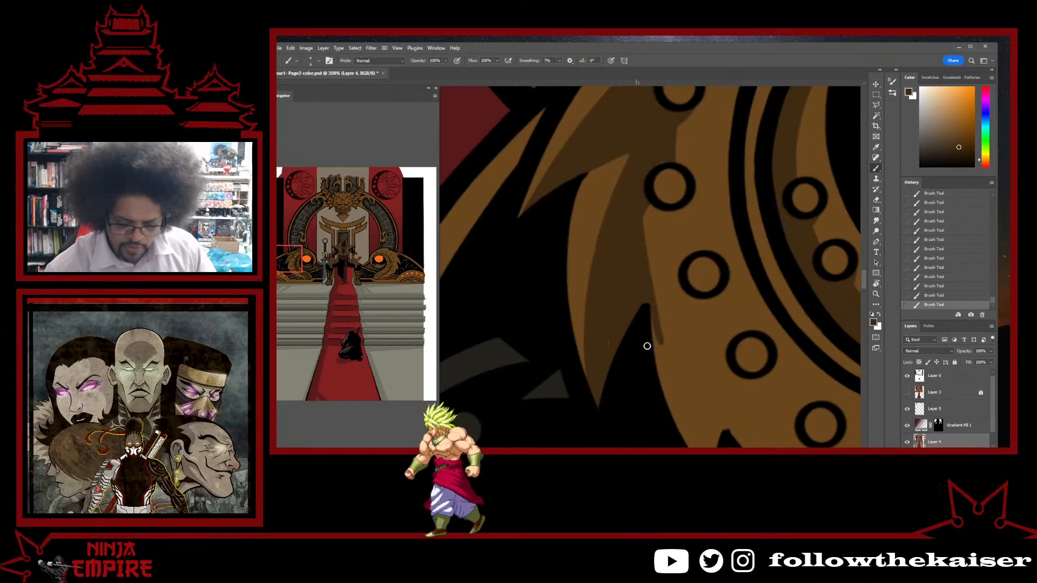
key("ctrl+space")
scroll(695, 351, "down", 4)
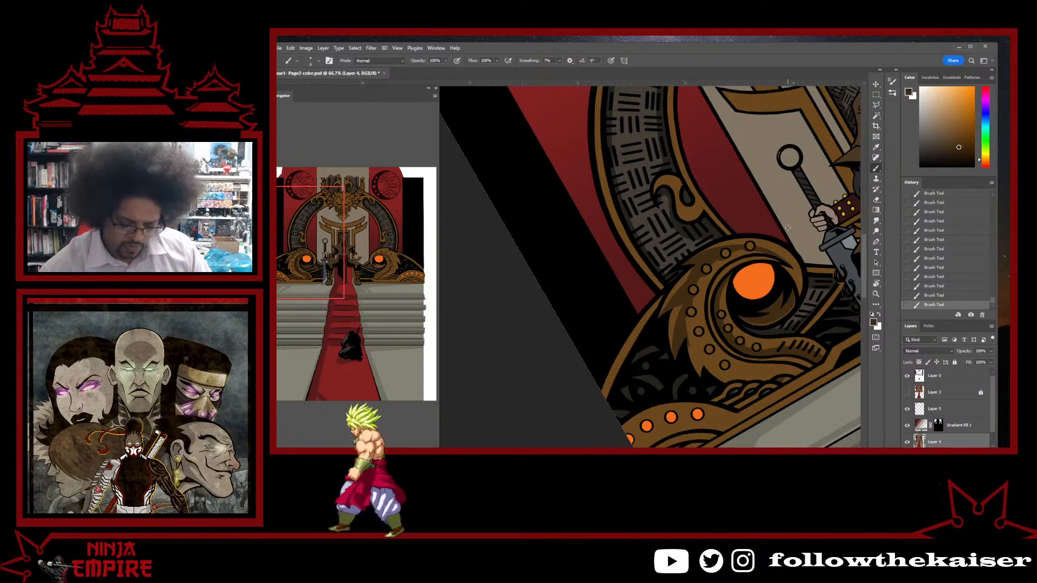
scroll(699, 348, "up", 4)
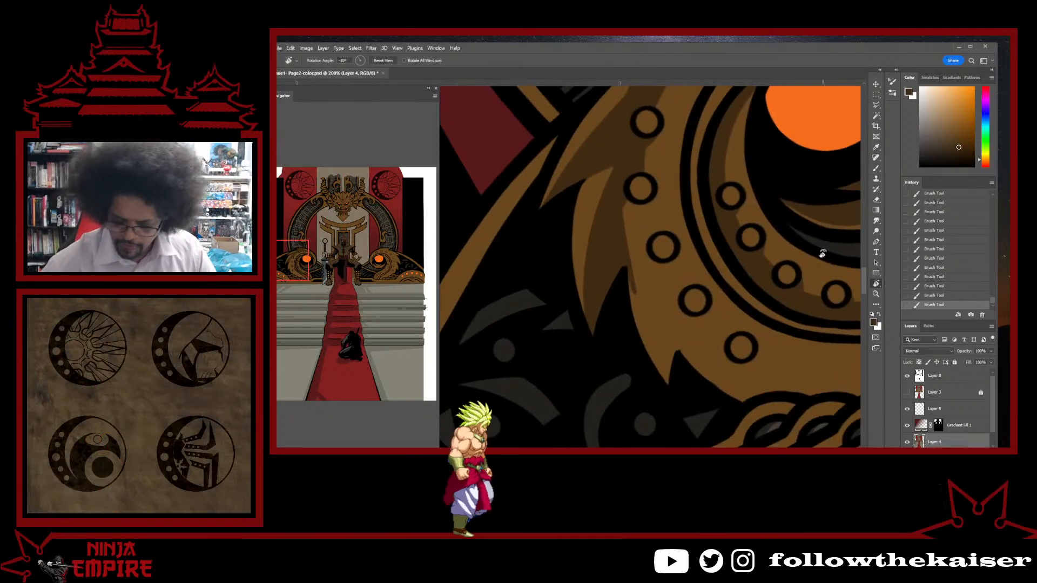
key("r")
key("t")
left_click_drag(702, 355, 831, 374)
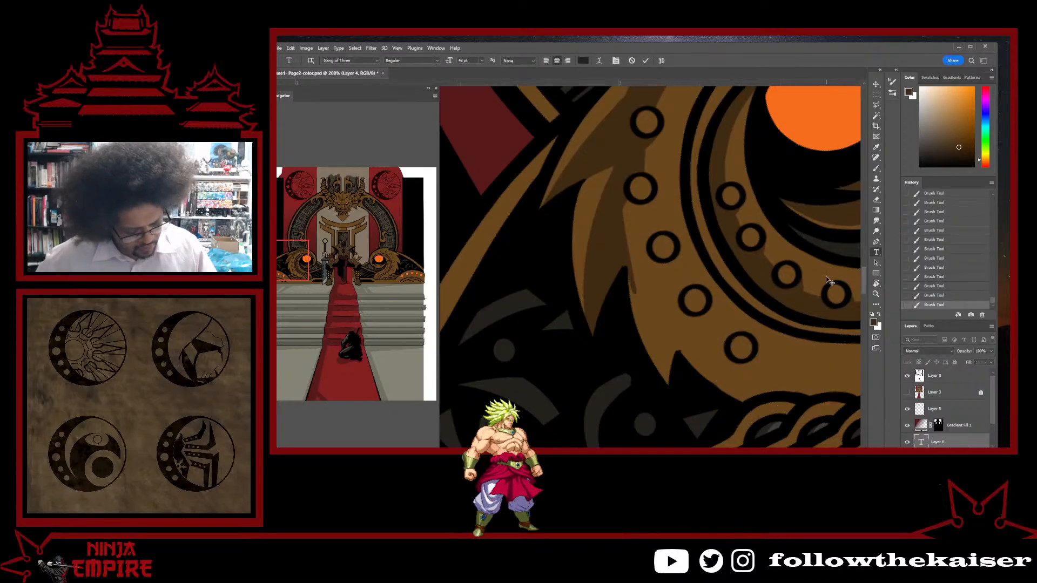
key("Escape")
- Sketch a dark brown shadow boundary through the outer band's rivets and along its tapering lower tail to the tip
key("r")
left_click_drag(822, 278, 680, 184)
key("b")
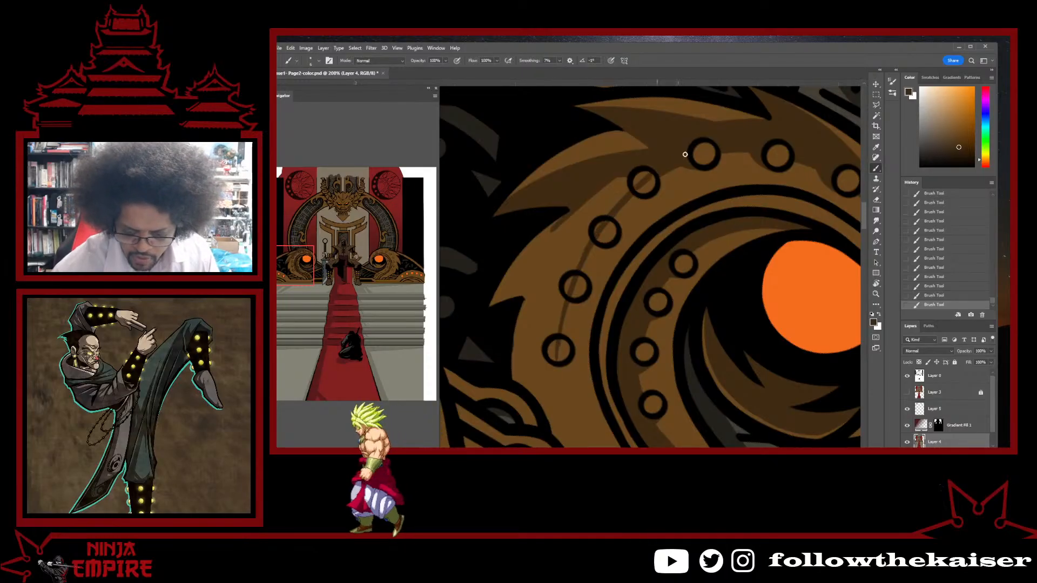
mouse_move(629, 251)
left_mouse_down()
mouse_move(646, 216)
mouse_move(664, 74)
left_mouse_up()
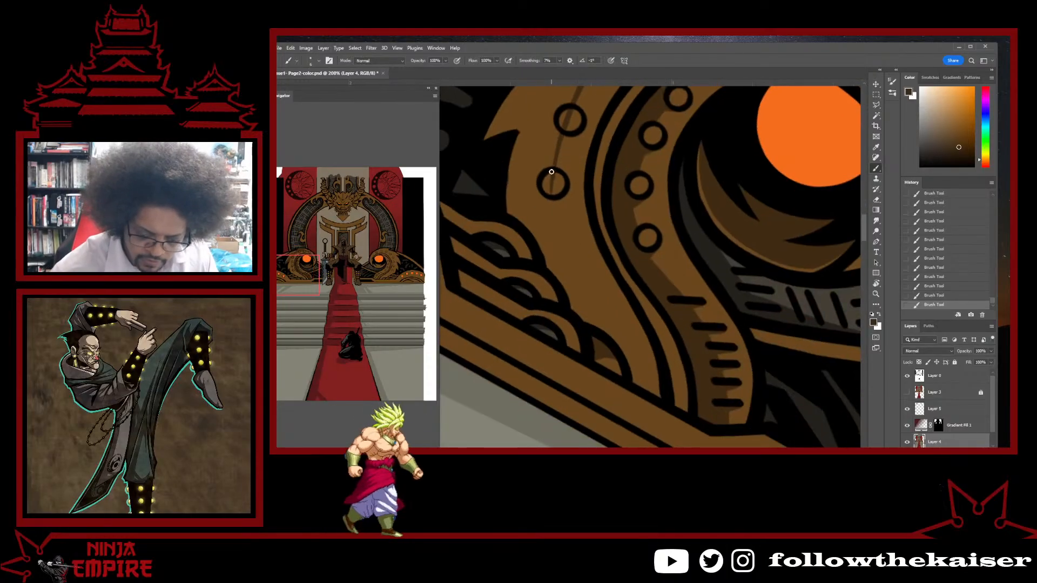
left_click_drag(552, 201, 560, 228)
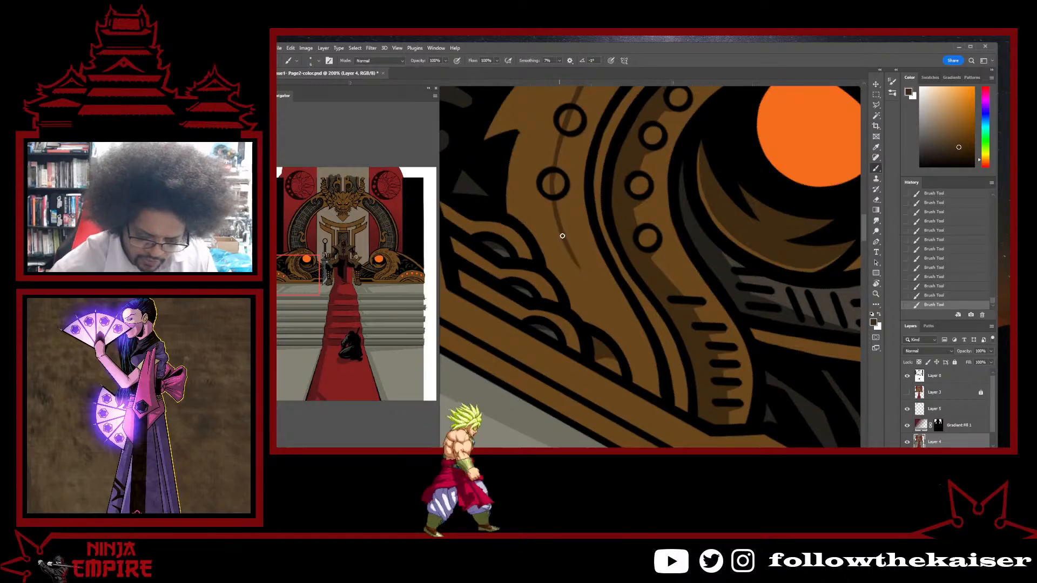
left_click_drag(562, 233, 610, 314)
key("r")
left_click_drag(647, 379, 673, 220)
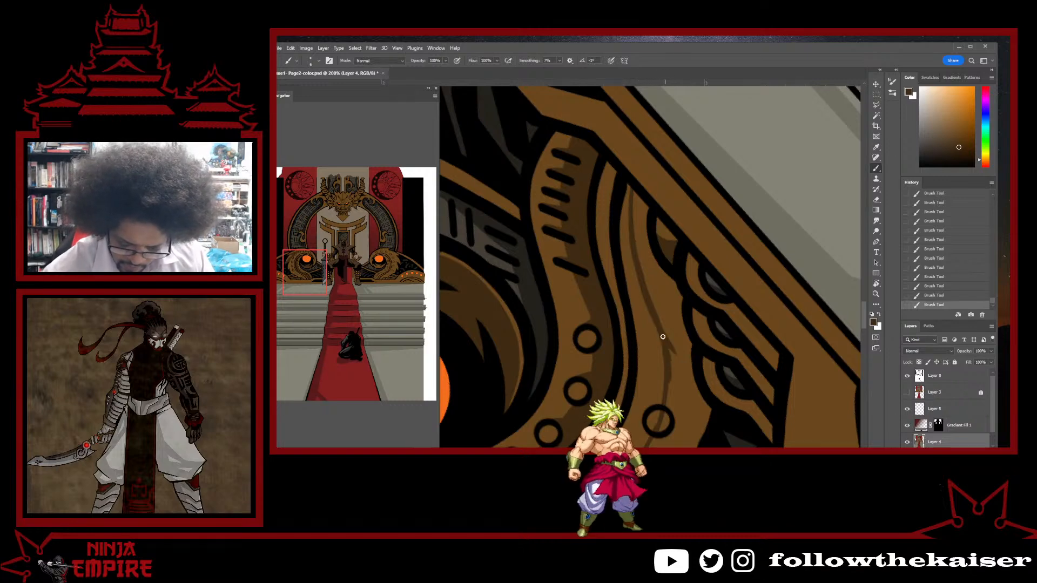
- Fill the band's outer side with dark brown from the spikes up to the sketched boundary beside the rivets
key("r")
mouse_move(665, 367)
left_mouse_down()
mouse_move(713, 335)
mouse_move(707, 286)
mouse_move(734, 388)
mouse_move(723, 402)
left_mouse_up()
left_click_drag(571, 304, 759, 230)
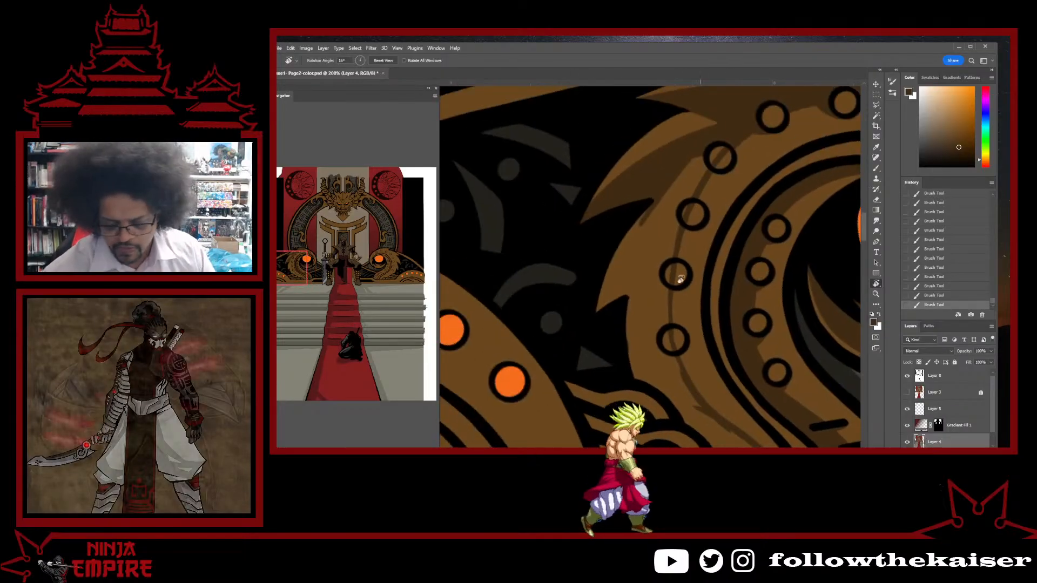
key("b")
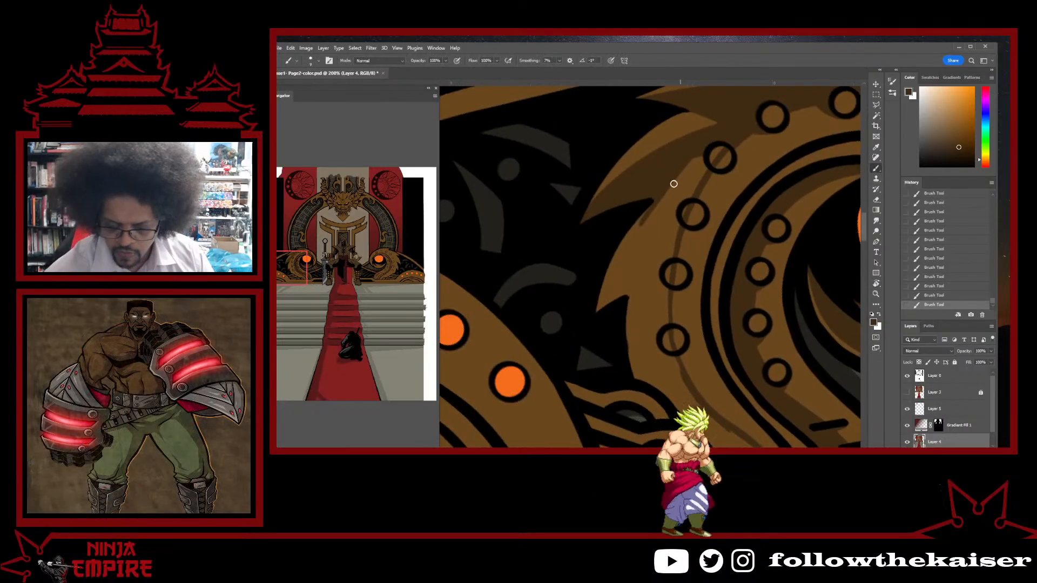
mouse_move(712, 151)
left_mouse_down()
mouse_move(657, 199)
mouse_move(602, 297)
mouse_move(620, 299)
left_mouse_up()
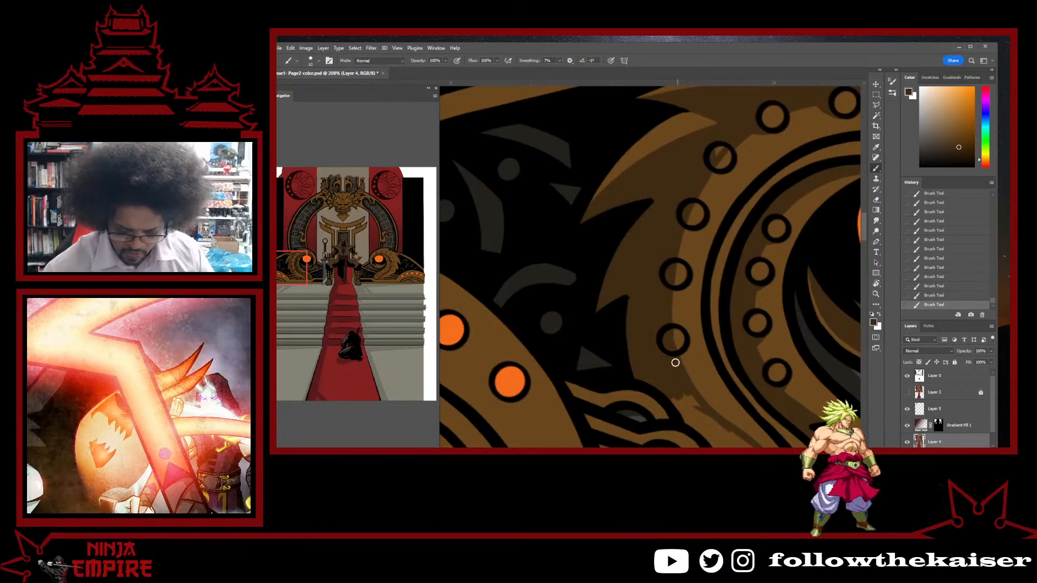
mouse_move(707, 282)
left_mouse_down()
mouse_move(691, 374)
mouse_move(759, 245)
mouse_move(694, 273)
left_mouse_up()
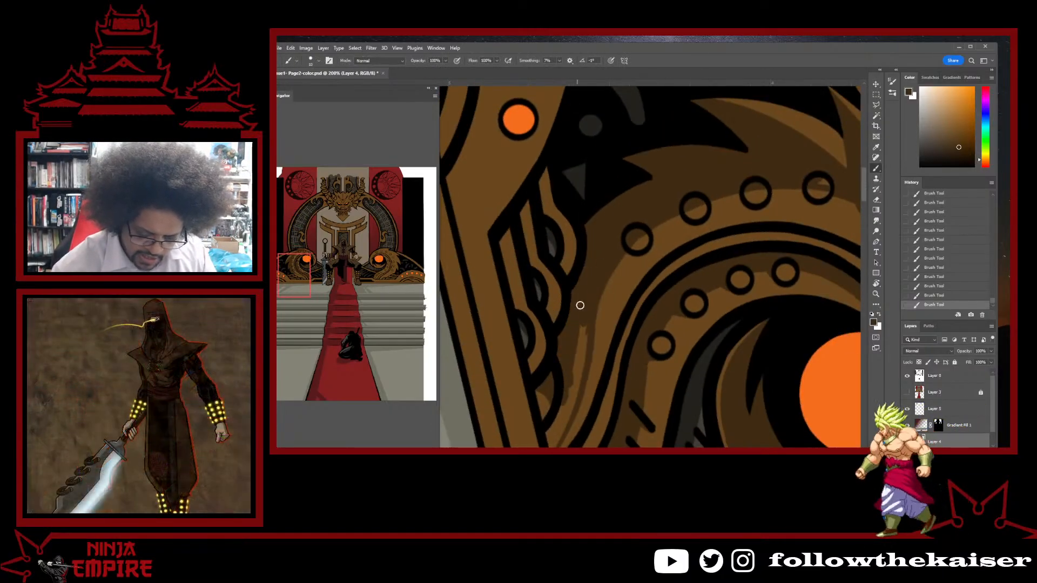
- Fill the remaining gap in the tapering tail beside the small arches with dark brown down to its tip
left_click_drag(583, 324, 605, 213)
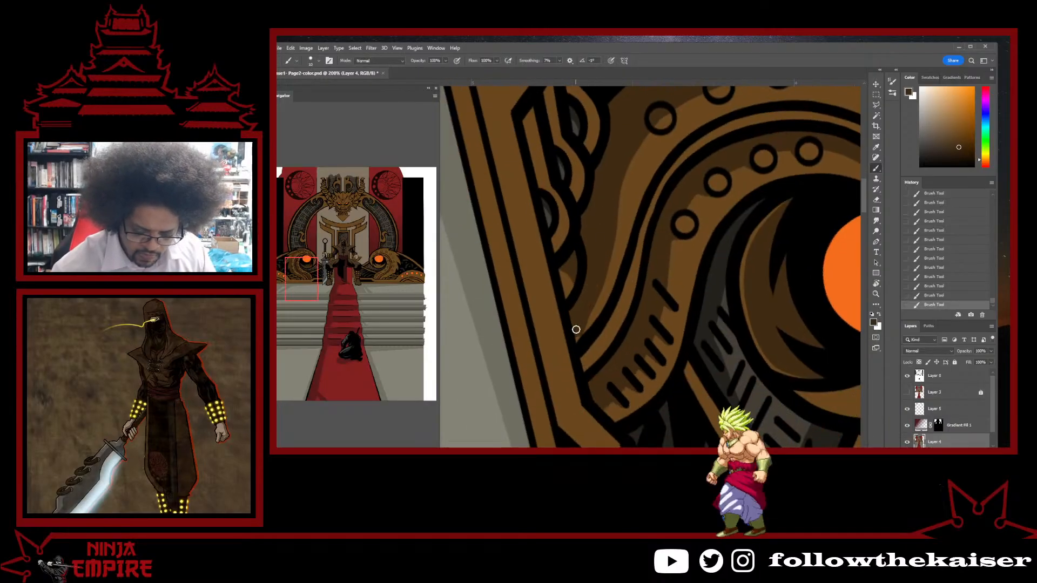
key("r")
mouse_move(576, 340)
left_mouse_down()
mouse_move(600, 442)
mouse_move(556, 296)
left_mouse_up()
key("b")
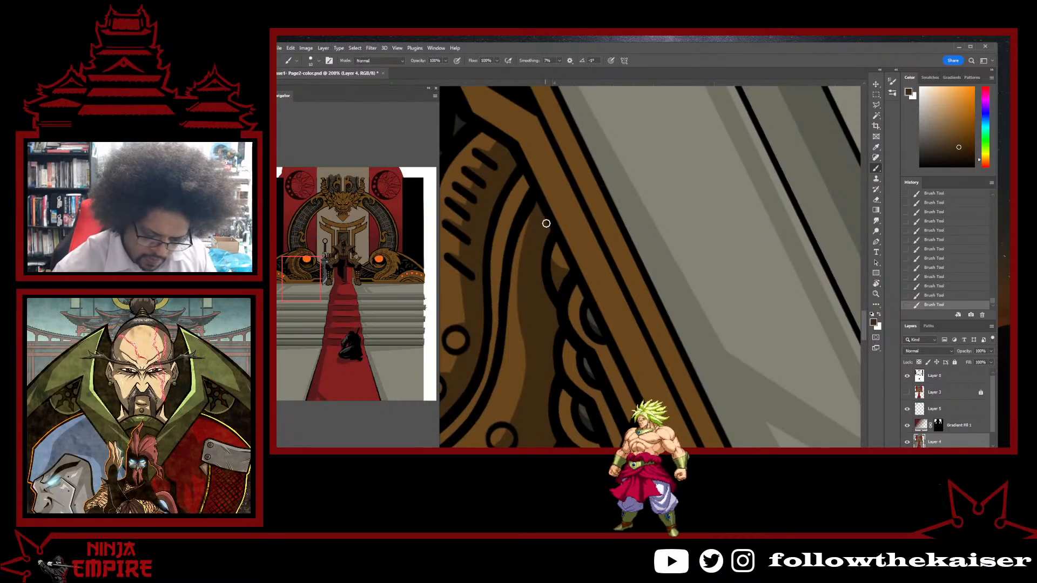
- Repaint the centres of the outer band's shadowed rivets with the sampled base brown
key("r")
left_click_drag(544, 336, 686, 384)
key("ctrl+minus")
key("ctrl+minus")
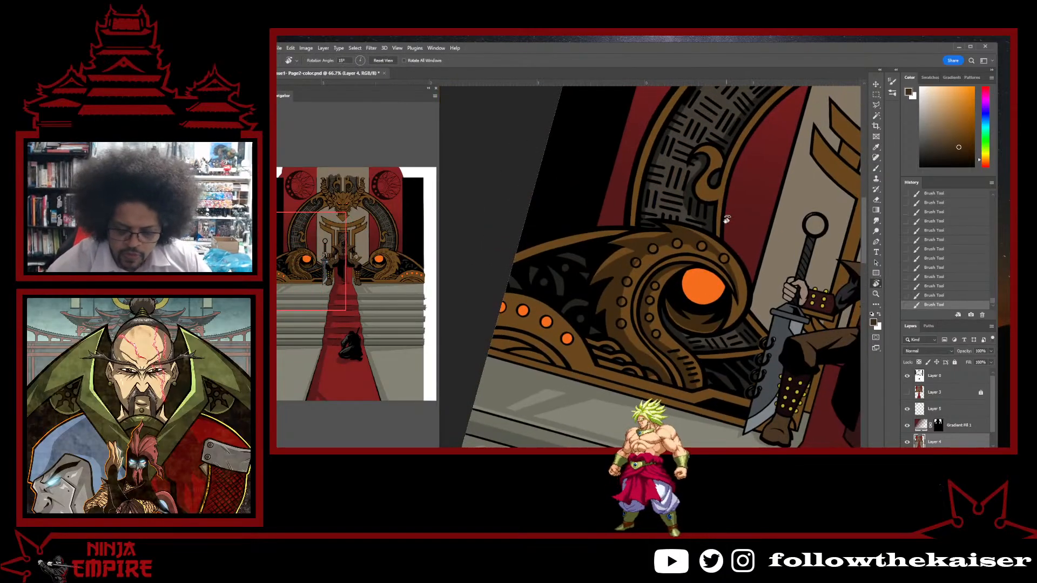
left_click_drag(733, 249, 669, 229)
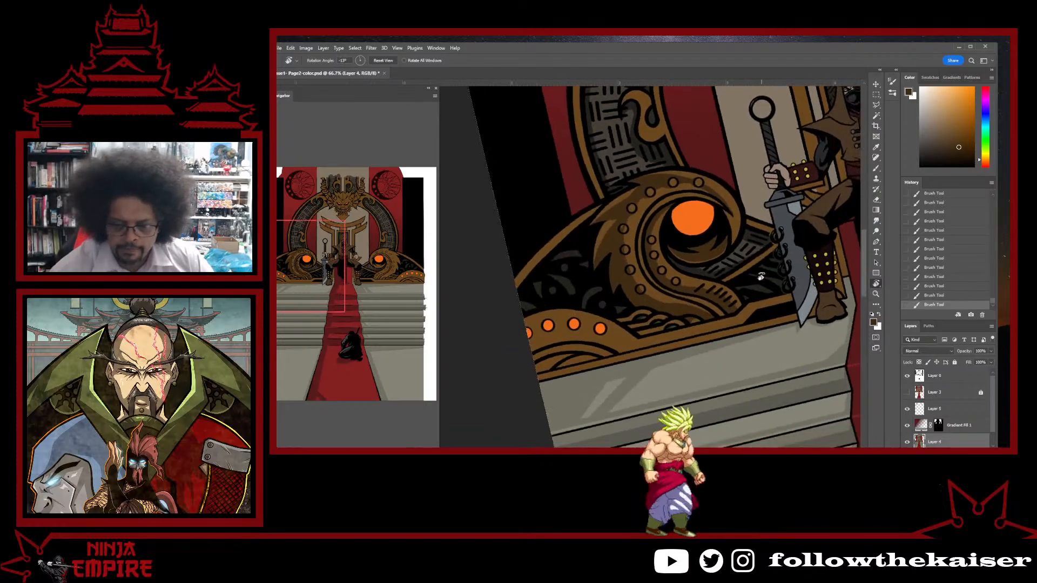
left_click(630, 250, "ctrl")
left_click(630, 250, "ctrl")
left_click(614, 278, "ctrl")
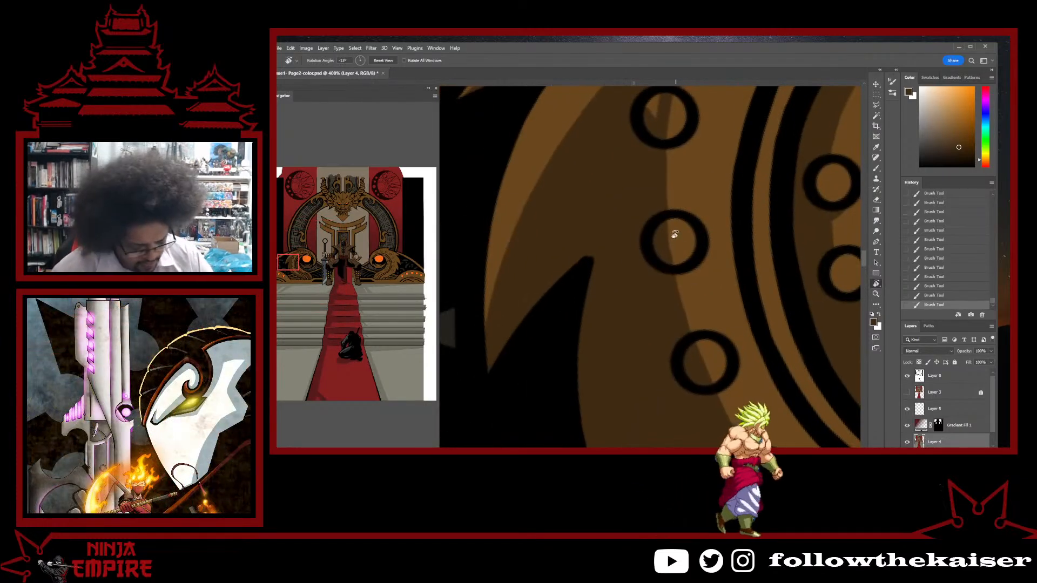
key("b")
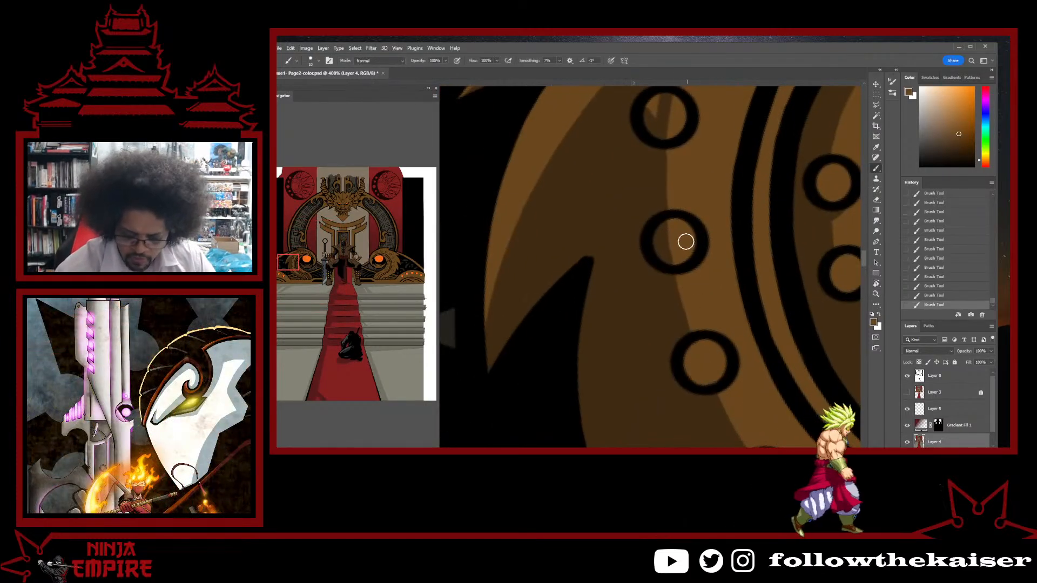
mouse_move(683, 250)
left_mouse_down()
mouse_move(686, 297)
mouse_move(655, 280)
left_mouse_up()
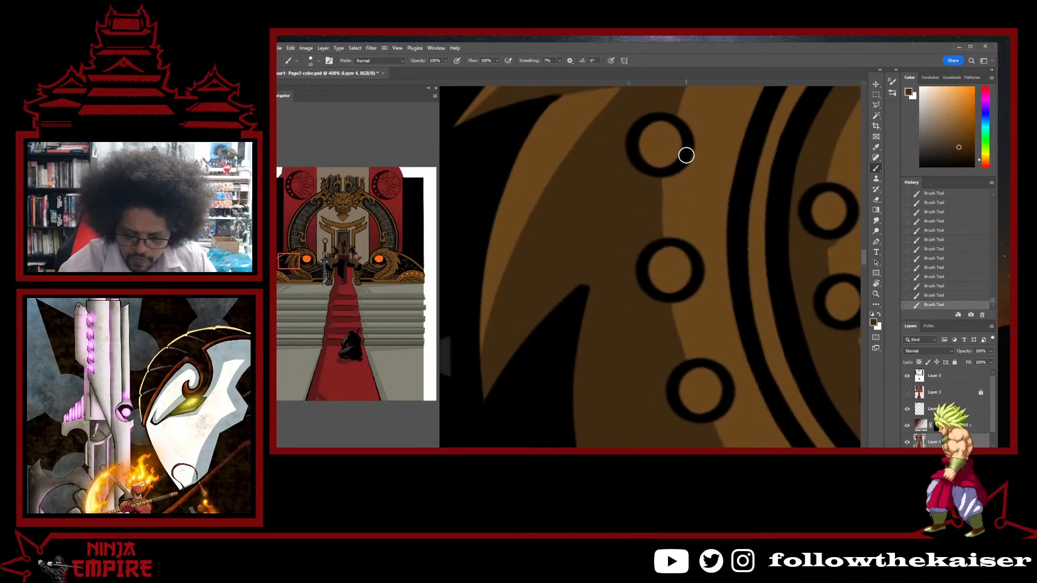
- Sample the dark brown and paint small cast shadows beside the outer band's rivets down to the lowest one
left_click(676, 207, "alt")
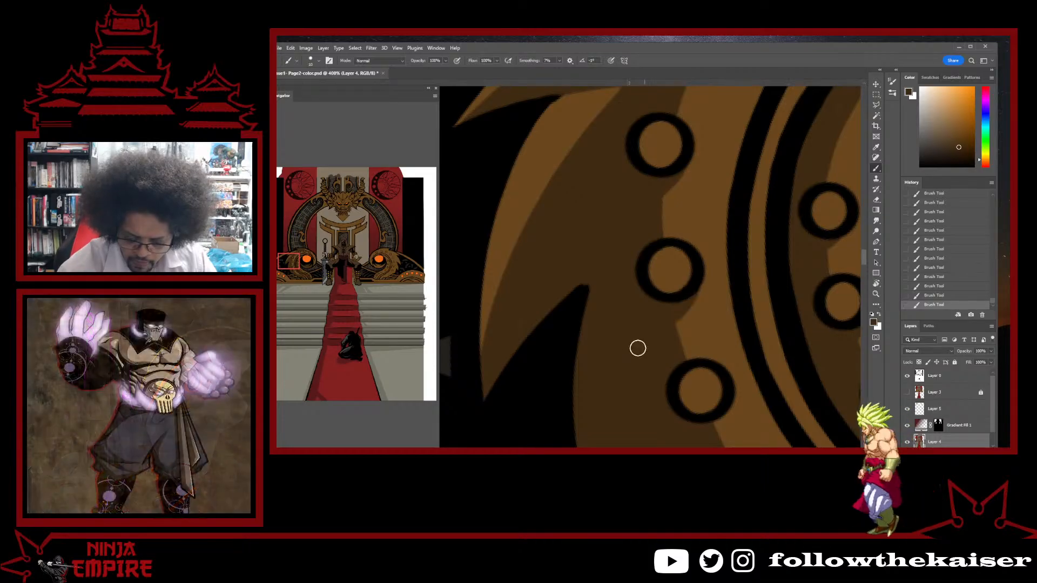
mouse_move(674, 336)
left_mouse_down()
mouse_move(695, 259)
mouse_move(618, 201)
left_mouse_up()
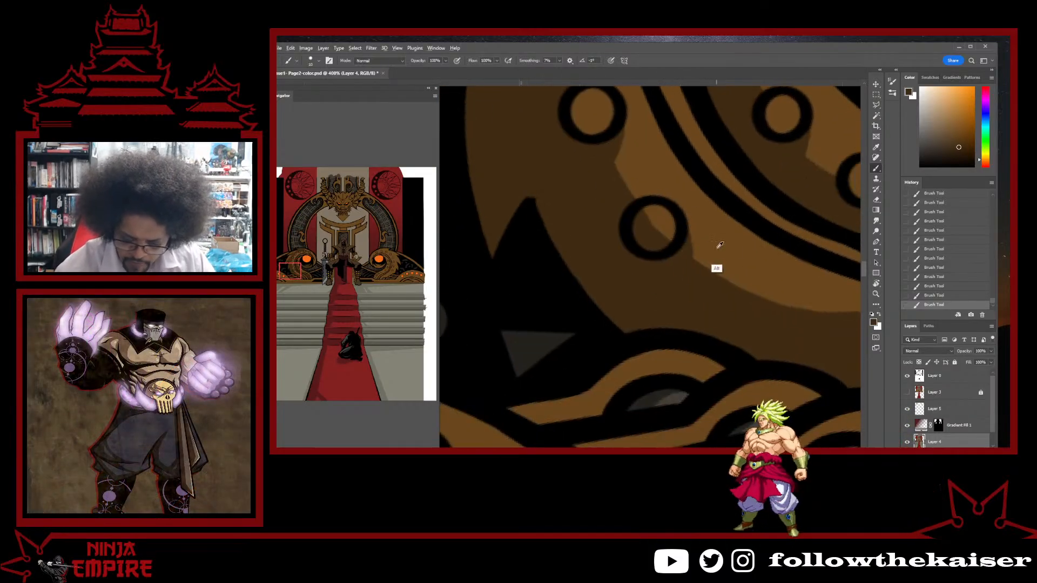
left_click(747, 290, "ctrl+alt")
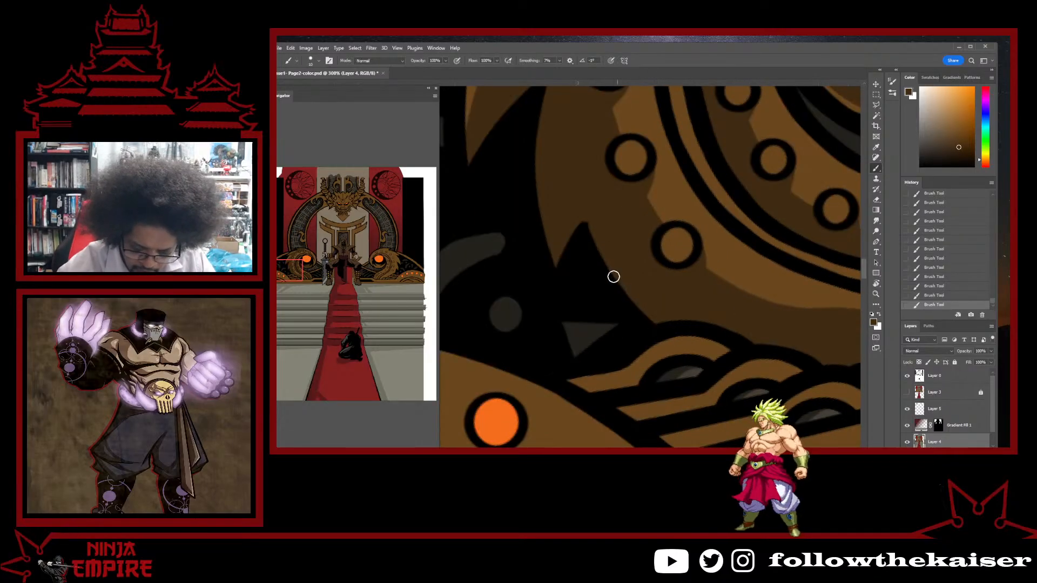
- Select the outer band's edge beside the lowest spike notch with the Polygonal Lasso and paint dark brown inside the selection
key("l")
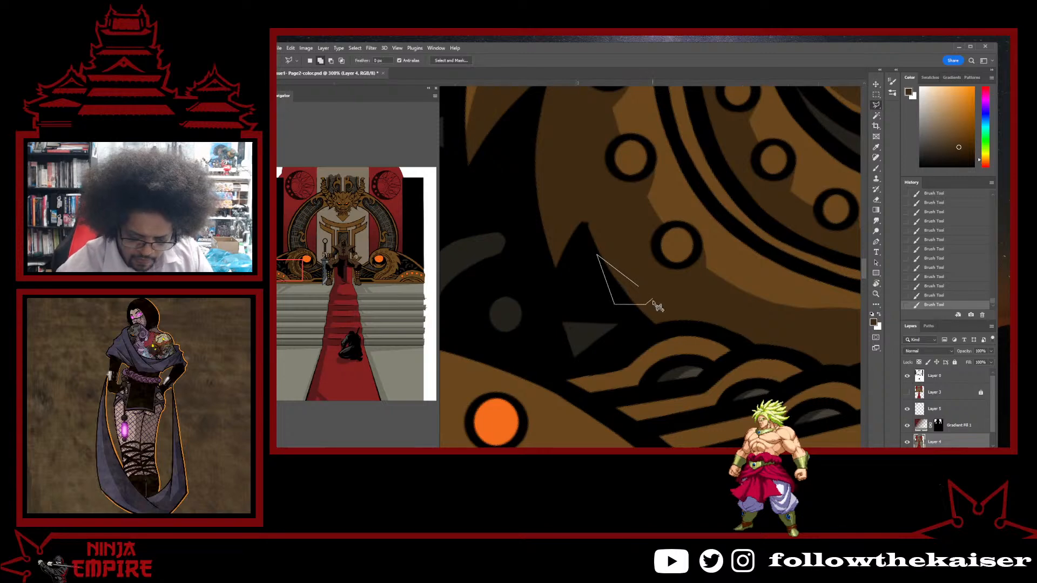
double_click(656, 306)
key("ctrl+h")
key("b")
left_click_drag(659, 320, 611, 204)
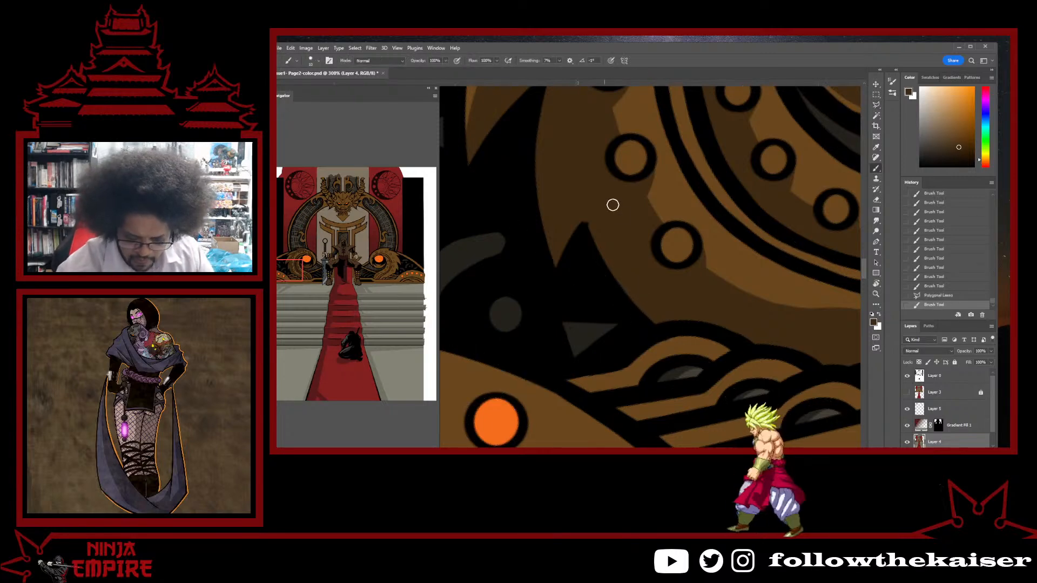
- Paint dark brown shading around the spike notch on the rim beside the orange orb, refining its edge with sampled colours
left_click_drag(736, 323, 561, 307)
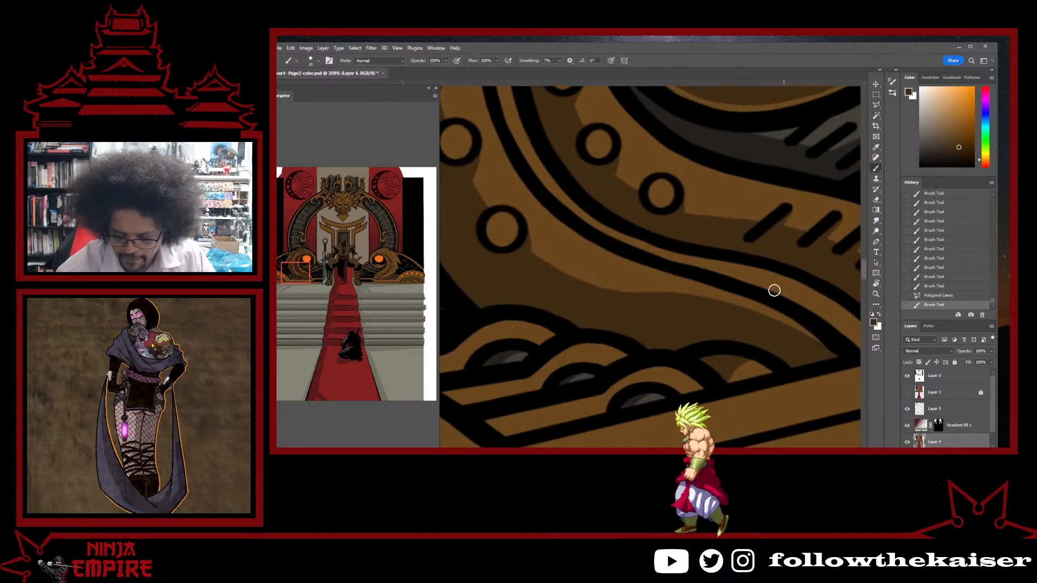
left_click(689, 349, "ctrl+alt")
left_click(689, 349, "ctrl+alt")
left_click(689, 349, "ctrl+alt")
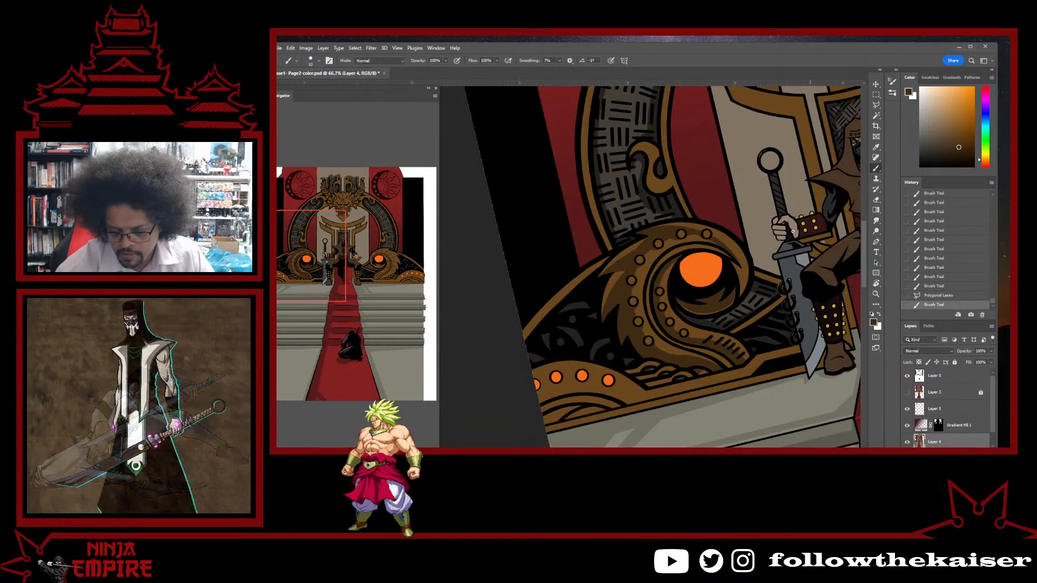
scroll(734, 301, "up", 3)
scroll(734, 301, "right", 2)
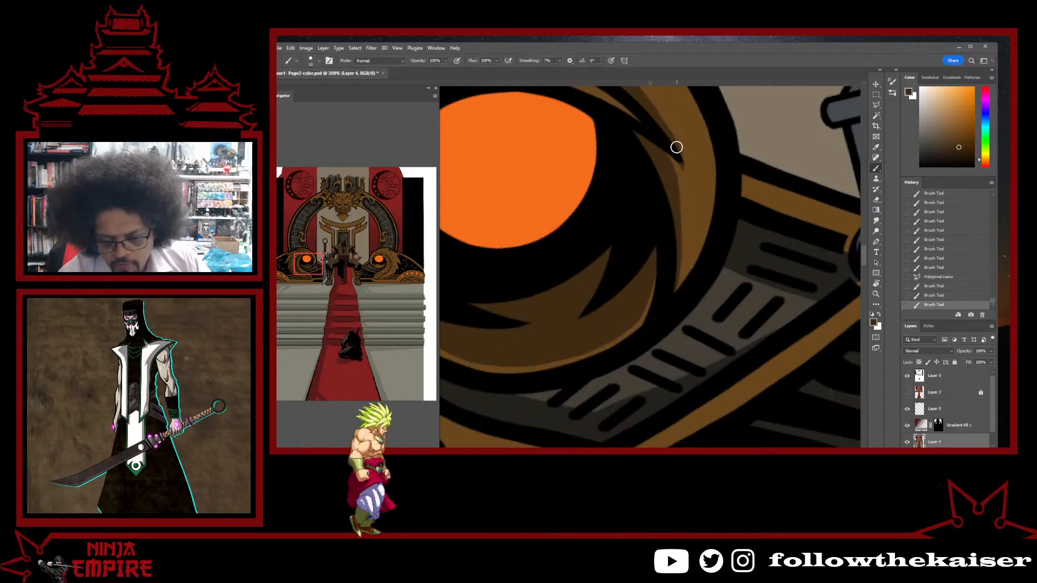
left_click_drag(673, 151, 666, 137)
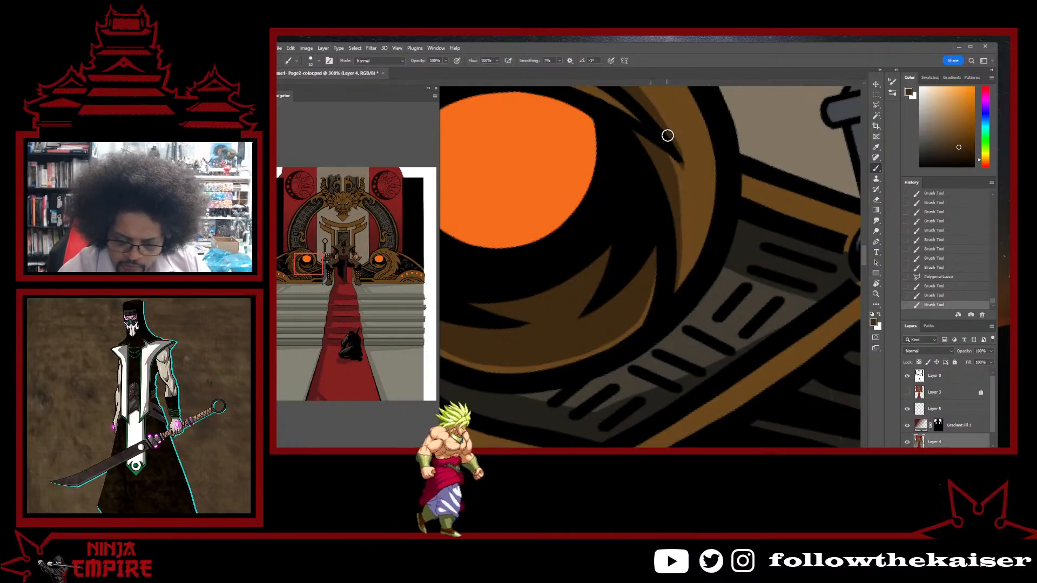
mouse_move(694, 183)
left_mouse_down()
mouse_move(670, 125)
mouse_move(651, 107)
mouse_move(688, 173)
left_mouse_up()
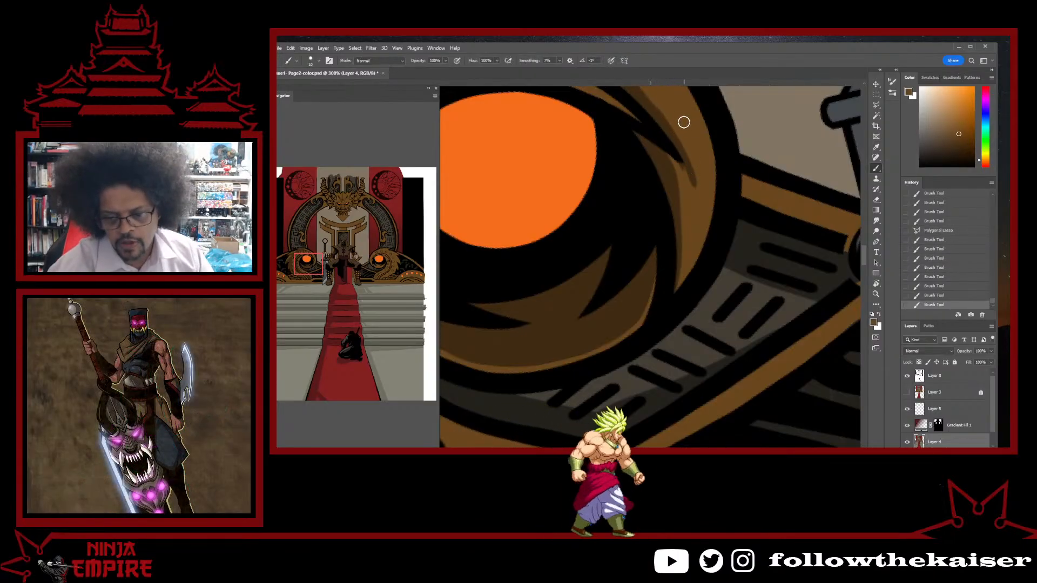
left_click_drag(661, 100, 682, 131)
left_click_drag(705, 176, 665, 97)
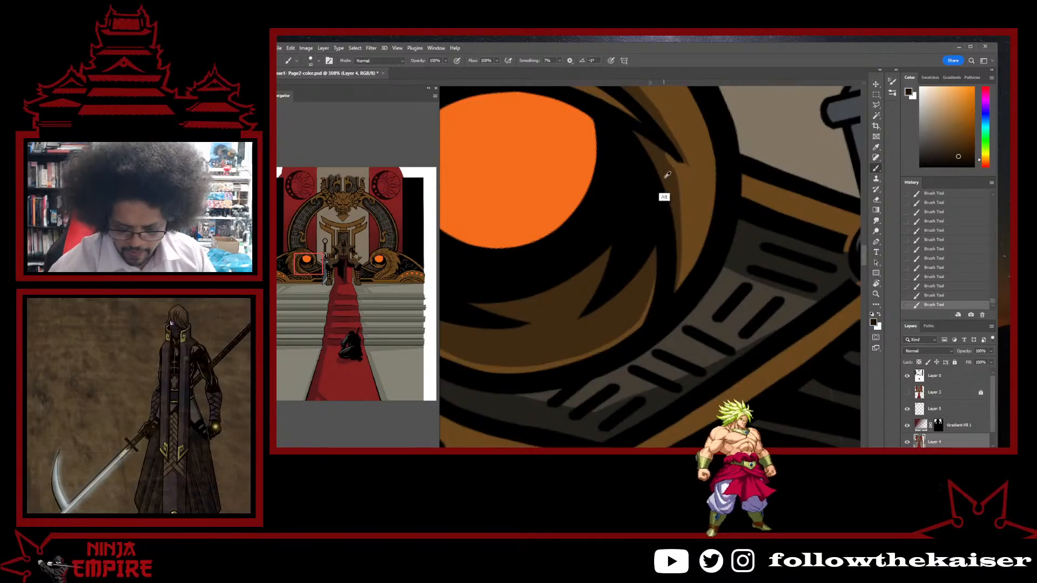
left_click(654, 144, "alt")
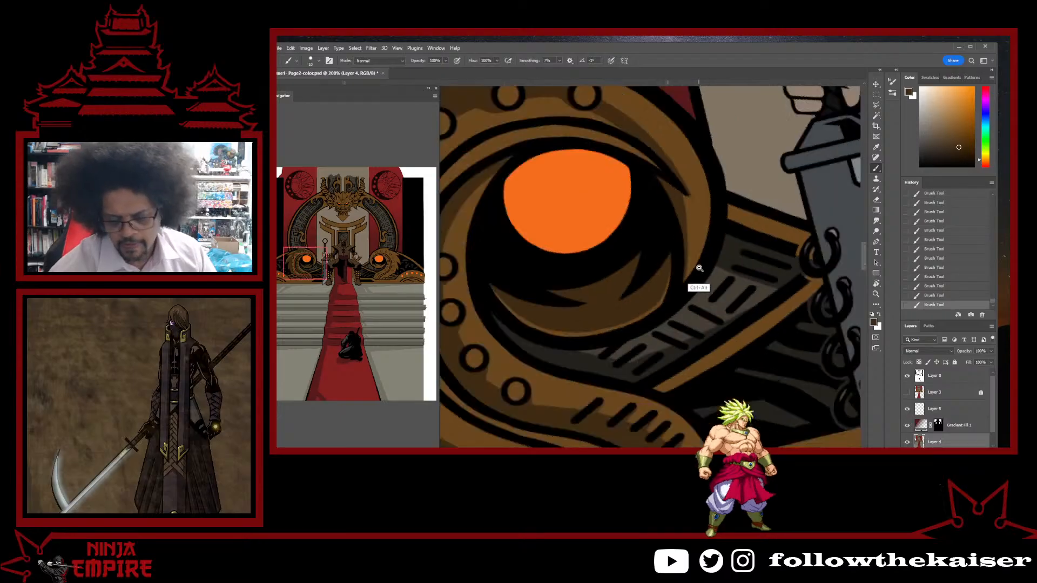
- Extend the dark brown shadow past the spike's tip on the orb's rim and trim its edge with sampled base brown
scroll(695, 285, "down", 3)
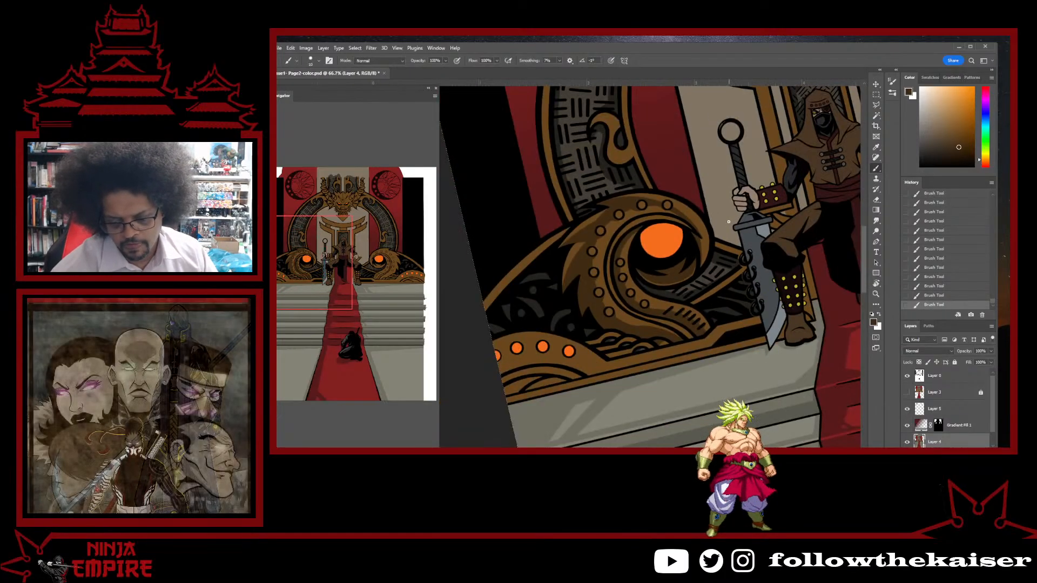
scroll(702, 257, "up", 3)
mouse_move(702, 248)
left_mouse_down()
mouse_move(689, 191)
mouse_move(702, 240)
mouse_move(694, 225)
left_mouse_up()
left_click(709, 282, "alt")
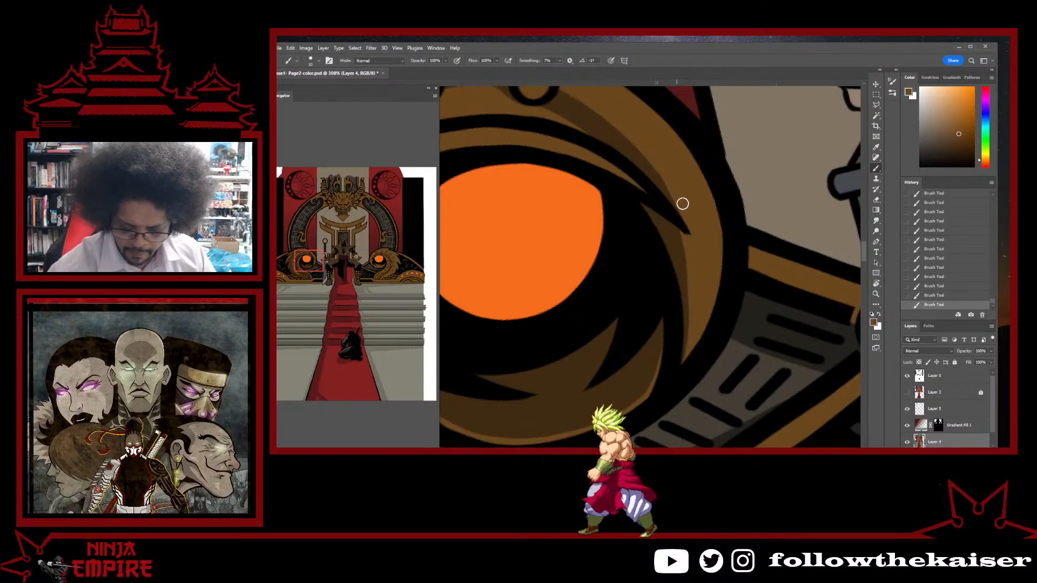
left_click(669, 259, "alt")
mouse_move(659, 217)
left_mouse_down()
mouse_move(693, 251)
mouse_move(670, 221)
mouse_move(688, 247)
mouse_move(684, 233)
mouse_move(697, 261)
mouse_move(677, 242)
left_mouse_up()
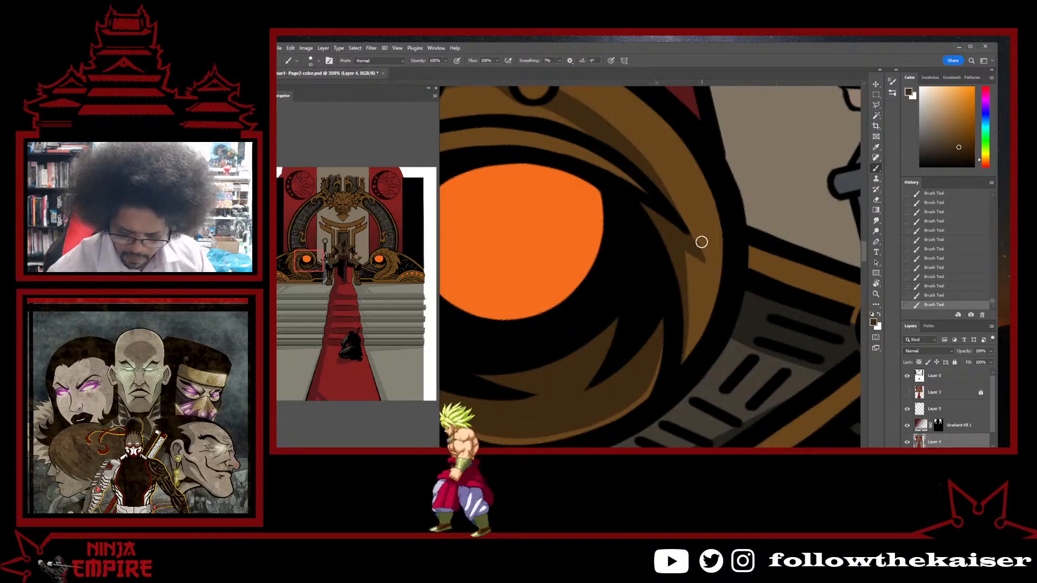
left_click(692, 224, "alt")
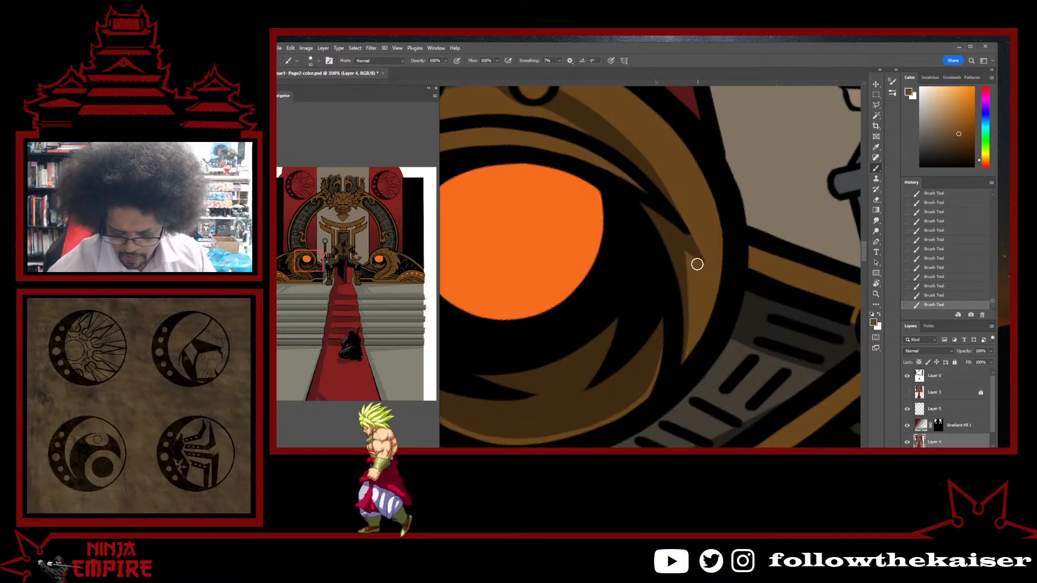
left_click(673, 243, "alt")
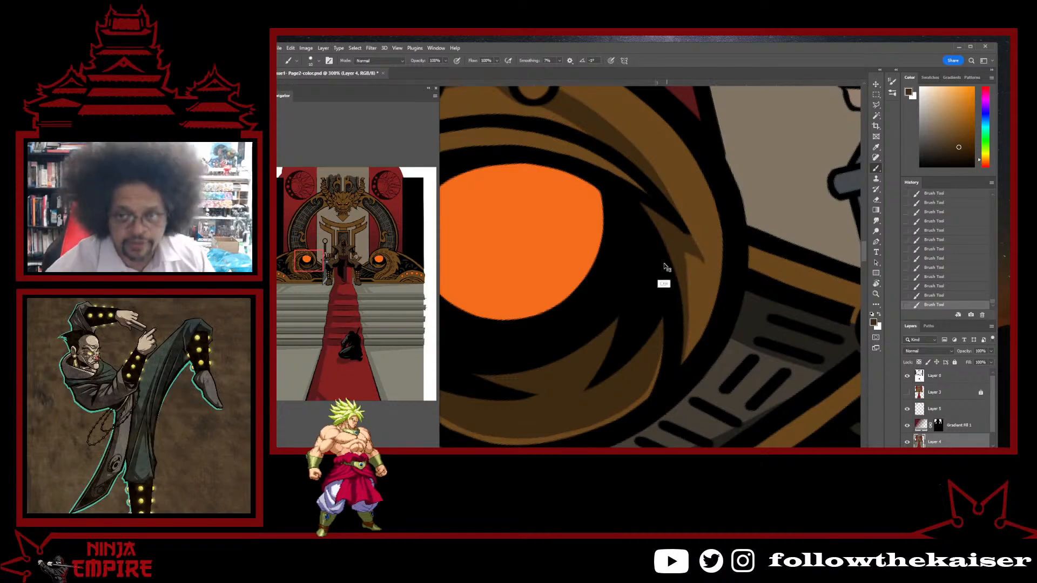
- Shade the thin curved border outside the black patterned panel with dark brown along its length, cleaning up with sampled base brown
scroll(669, 291, "down", 4)
left_click_drag(717, 261, 725, 159)
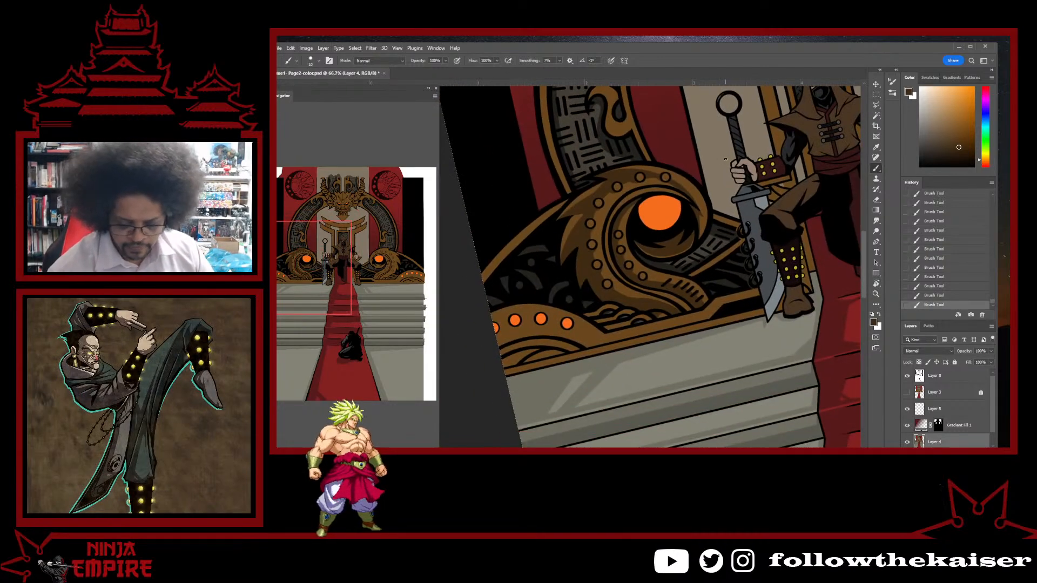
scroll(612, 256, "up", 3)
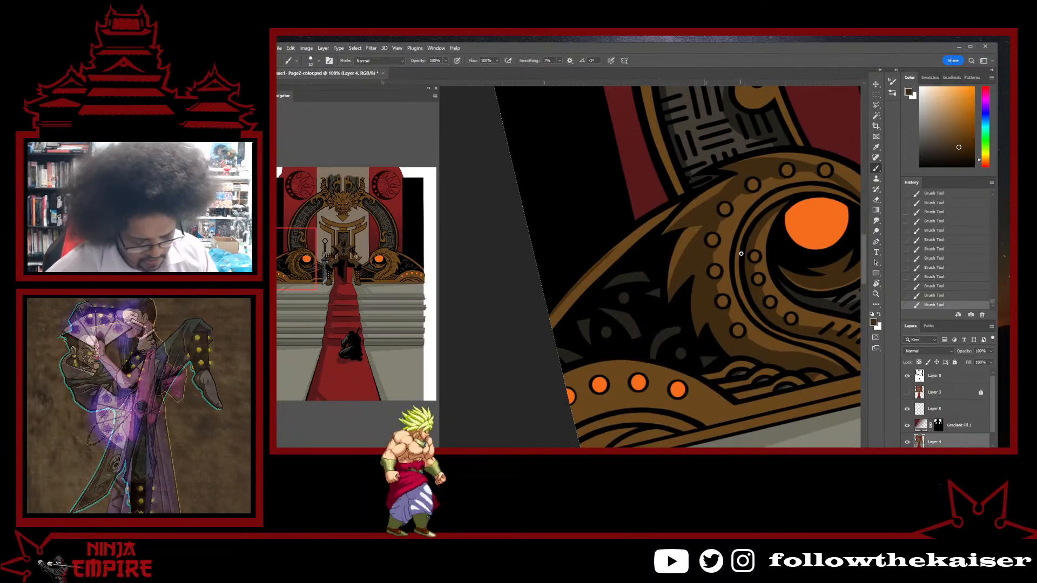
key("r")
mouse_move(584, 286)
left_mouse_down()
mouse_move(562, 266)
mouse_move(606, 235)
mouse_move(601, 281)
left_mouse_up()
scroll(602, 281, "up", 2)
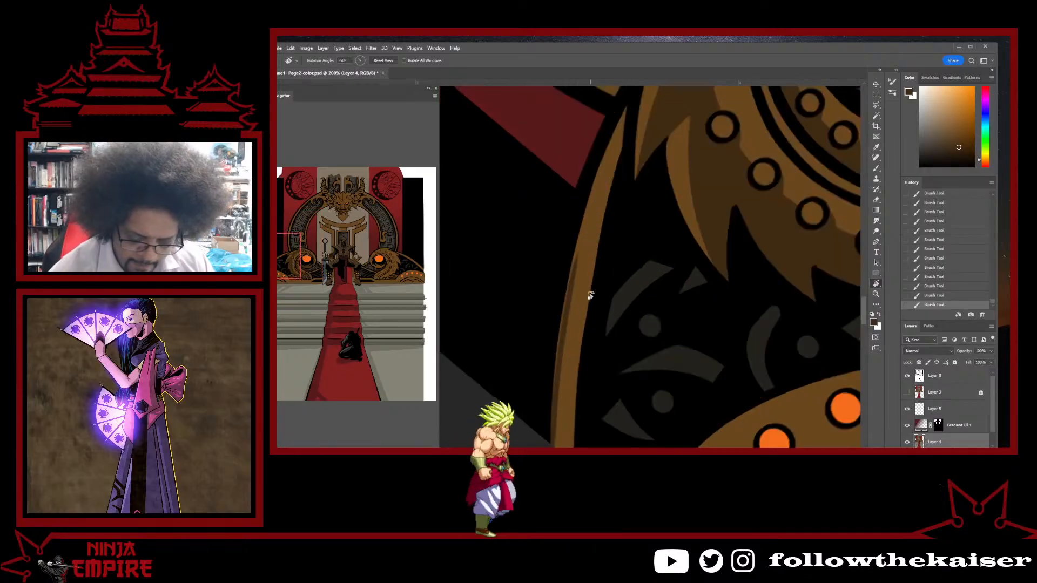
key("b")
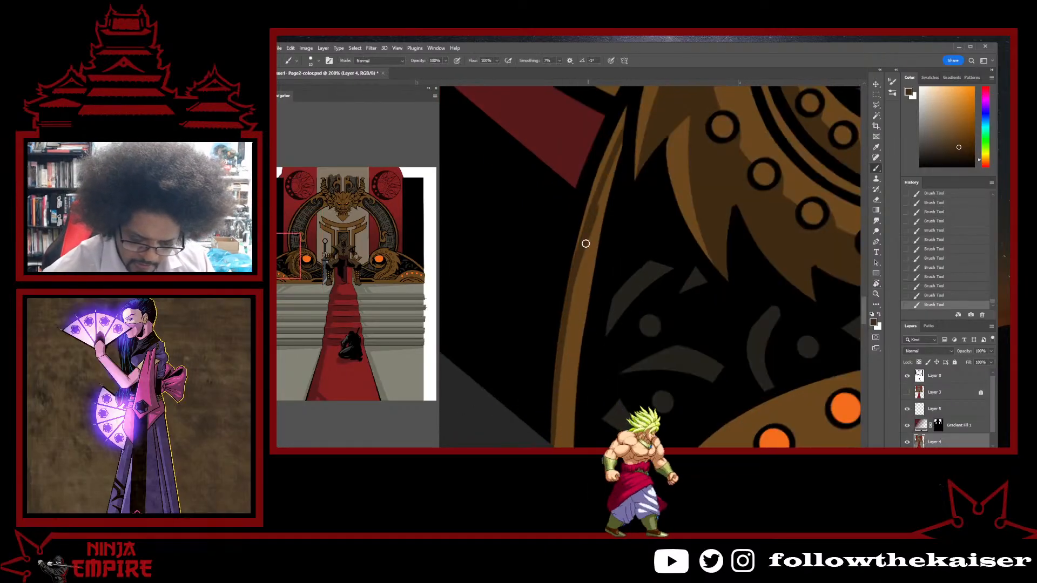
left_click(615, 132, "alt")
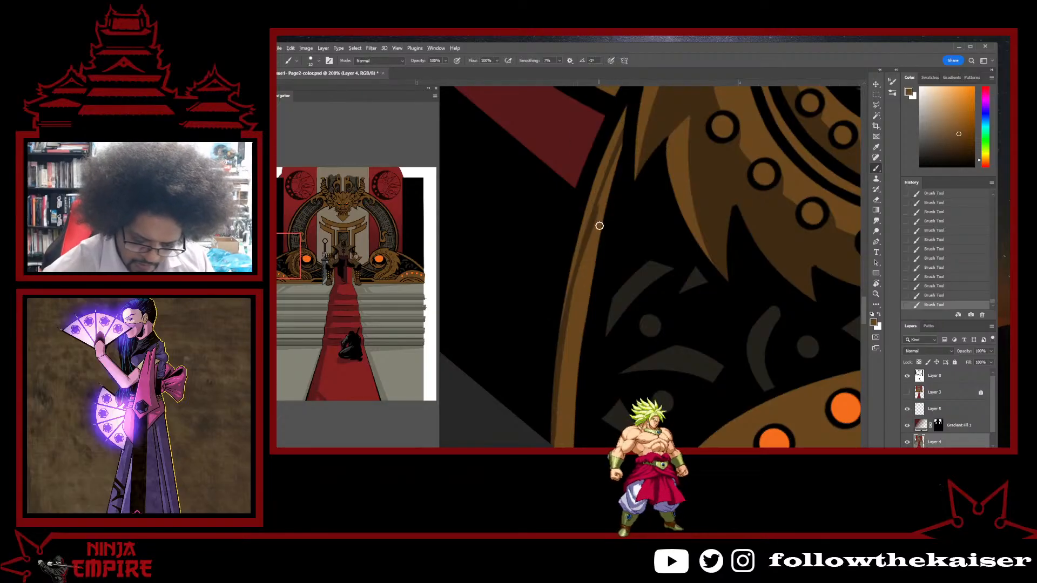
left_click_drag(565, 439, 534, 381)
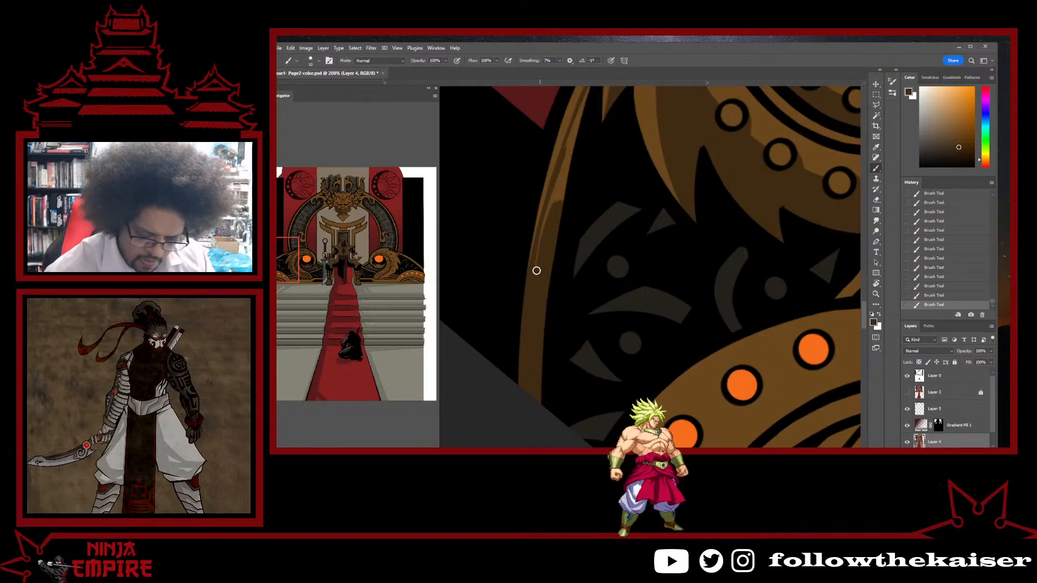
left_click_drag(561, 212, 548, 323)
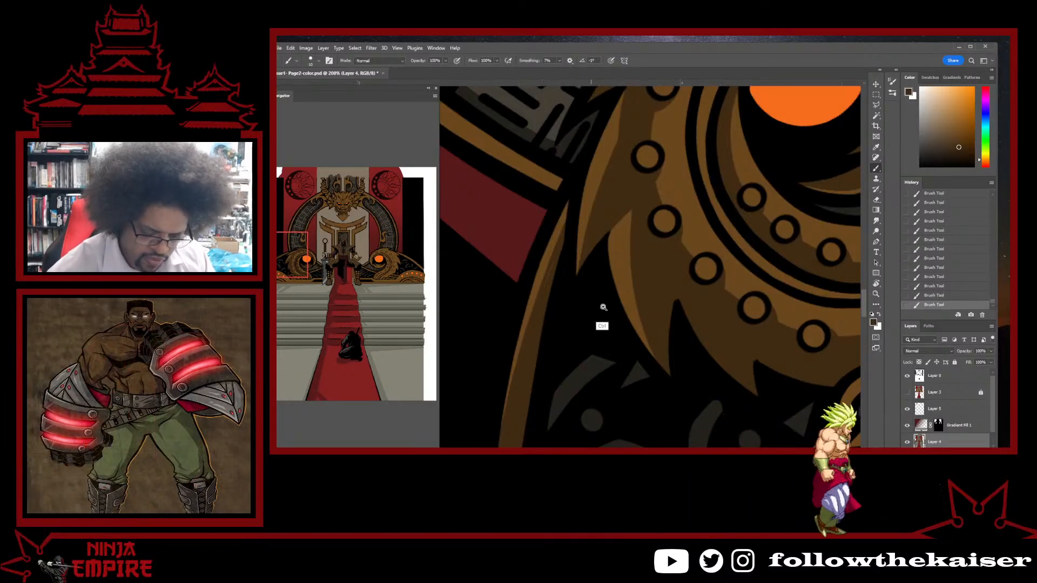
- Paint dark brown shadows along the inner edges of the three small arches and their trailing bands
scroll(607, 313, "down", 3)
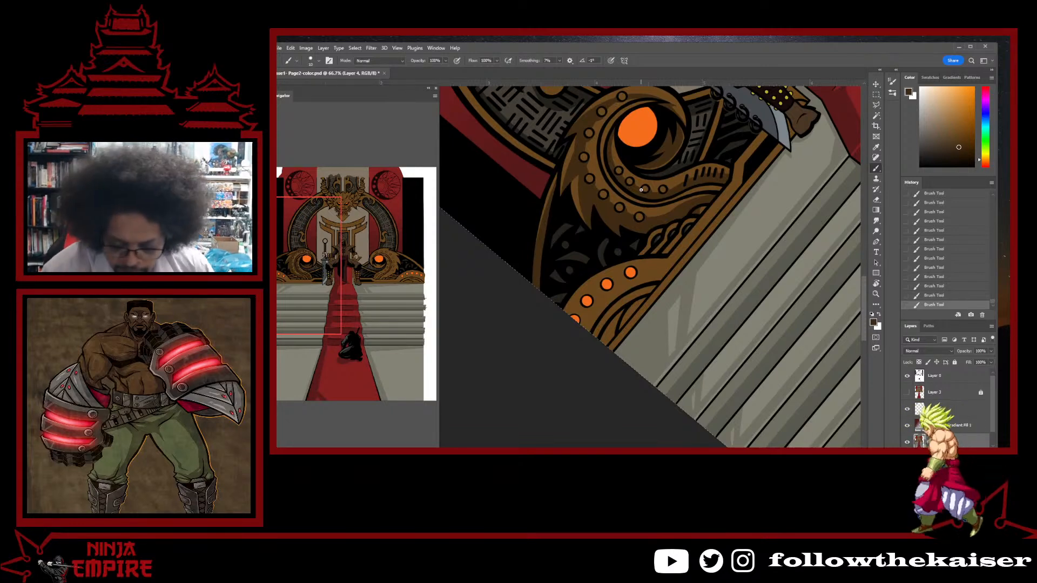
scroll(654, 264, "up", 4)
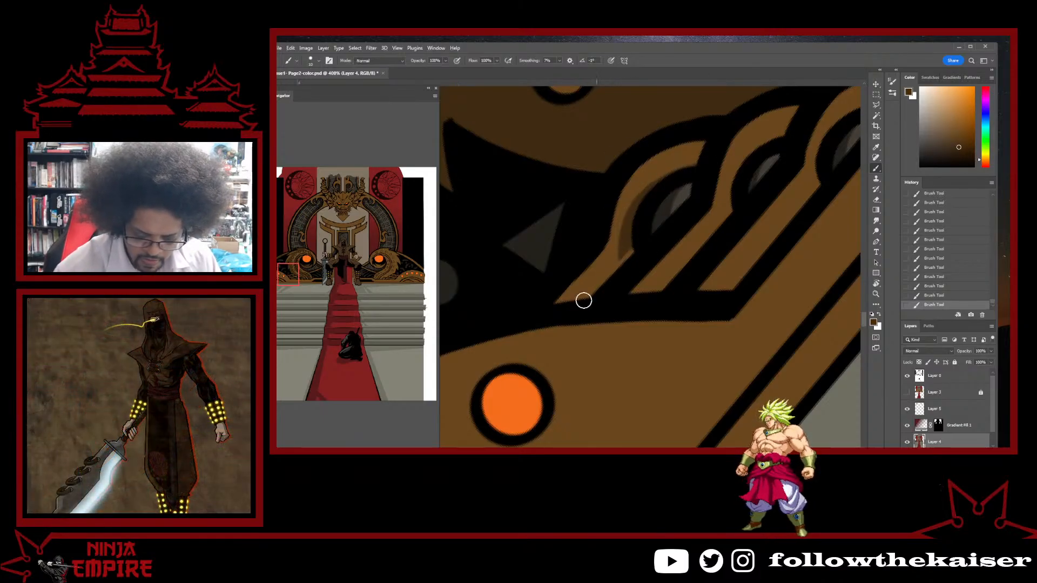
left_click_drag(624, 303, 522, 341)
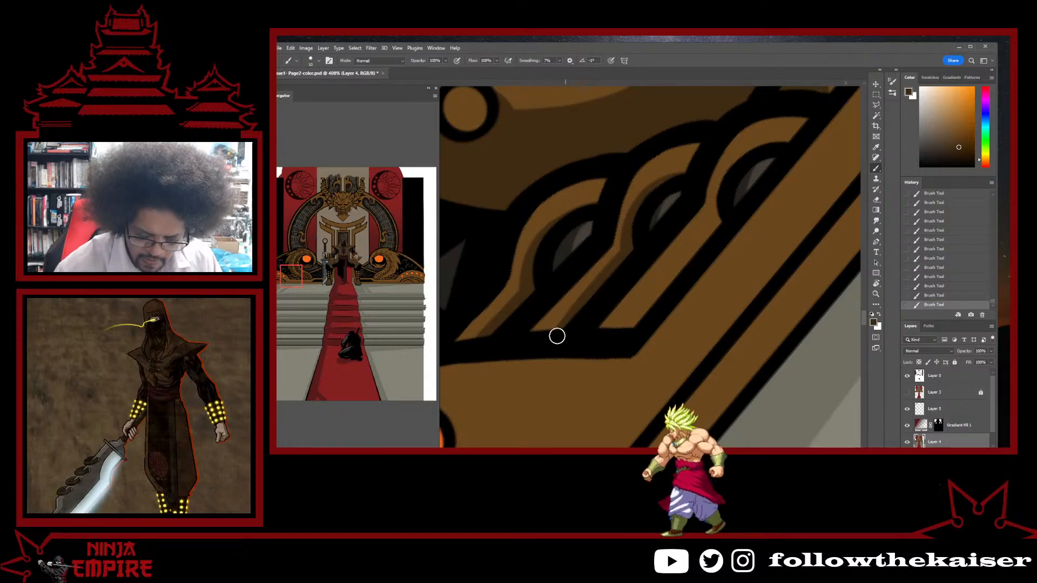
left_click_drag(792, 149, 708, 188)
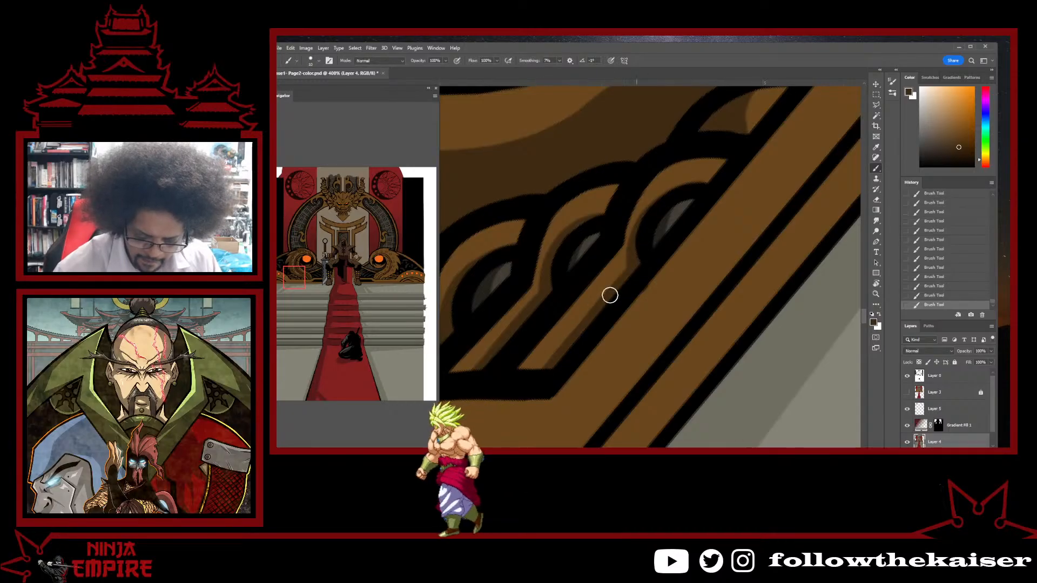
- Shade the inside of the partial arch beneath the scroll's tail, shaping the shadow with sampled base and dark brown
scroll(717, 265, "down", 2)
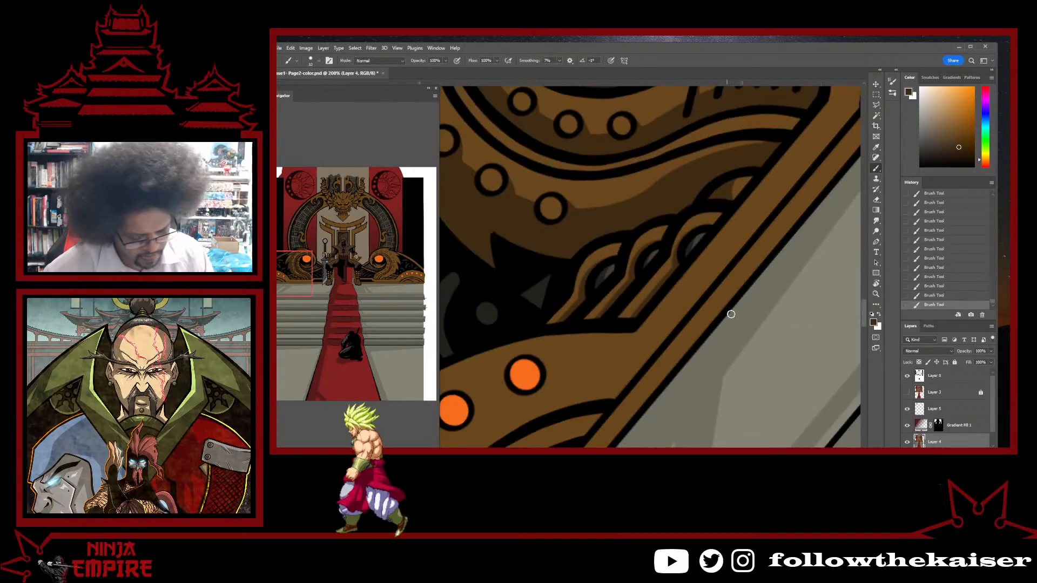
key("r")
left_click_drag(788, 290, 745, 347)
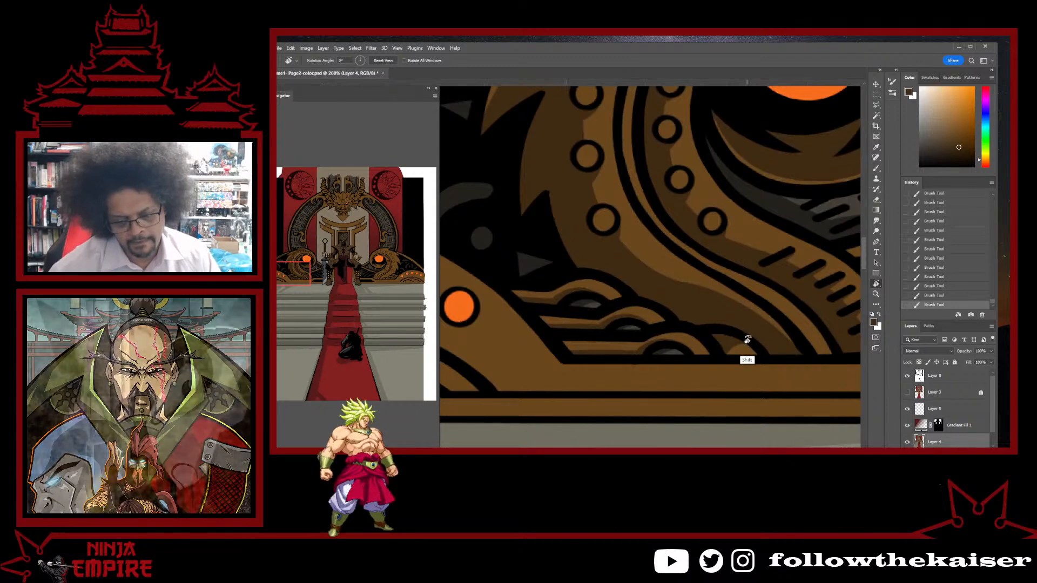
scroll(781, 334, "down", 4)
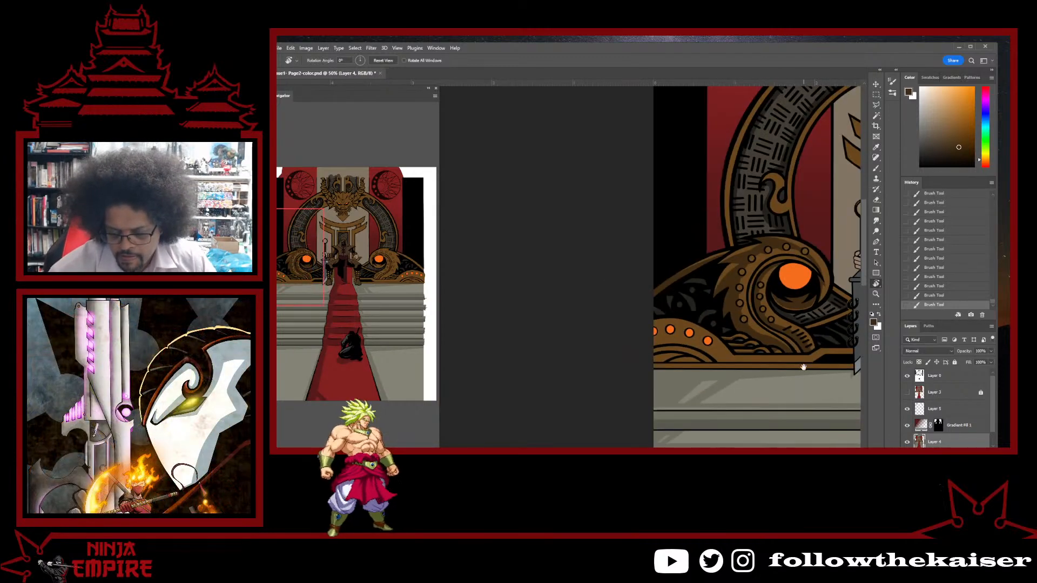
scroll(729, 352, "up", 5)
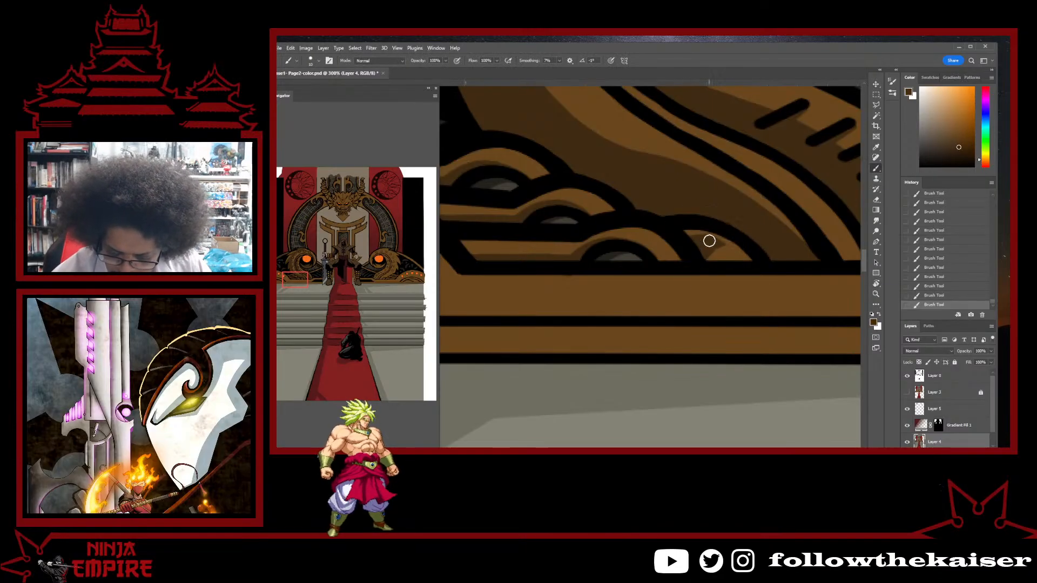
left_click(749, 256, "alt")
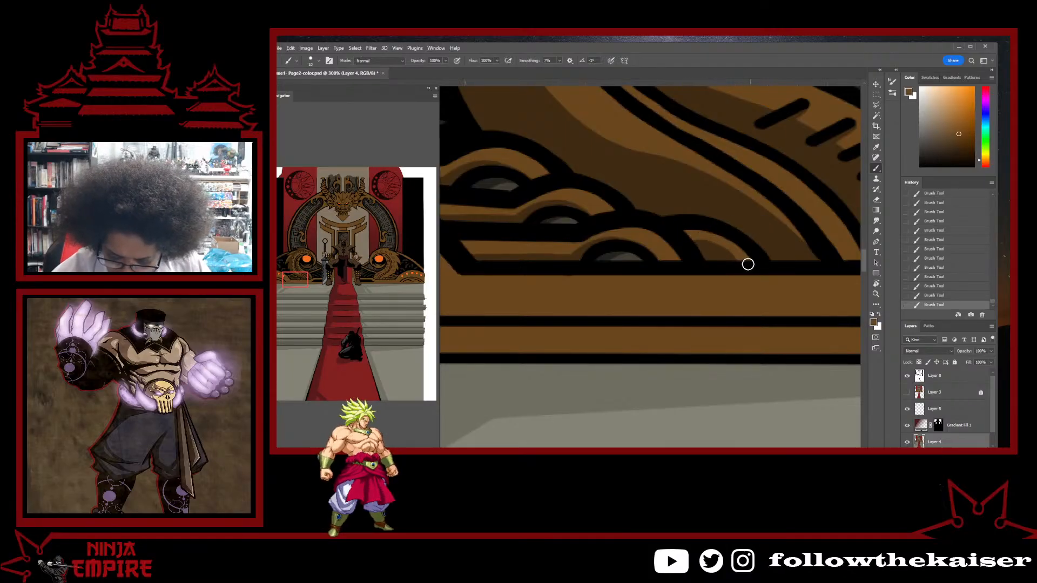
left_click(710, 251, "alt")
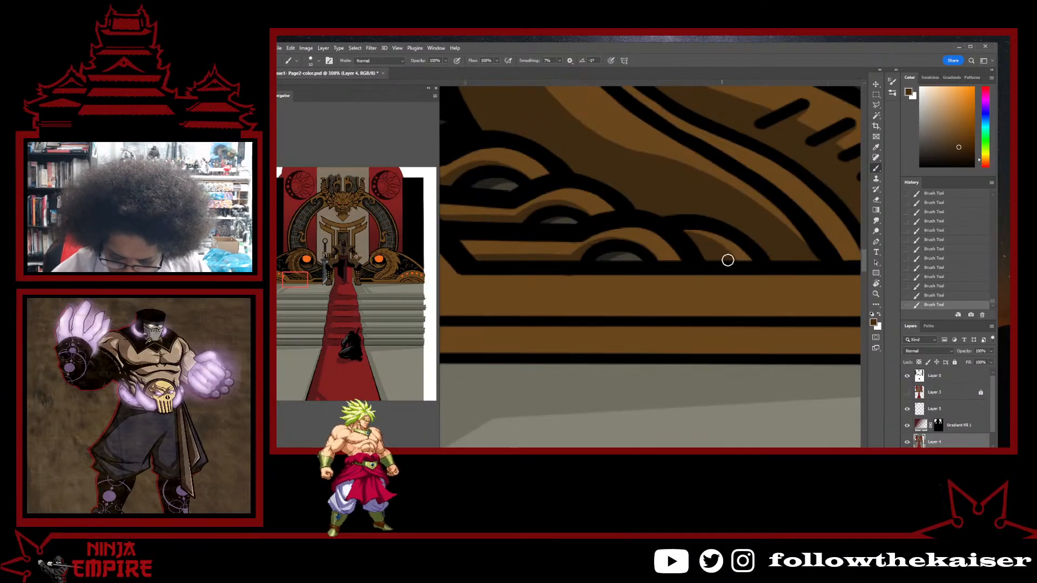
- Paint dark brown shading along the thin diagonal bar beneath the grey patterned band beside the sword
left_click(735, 283, "ctrl+alt")
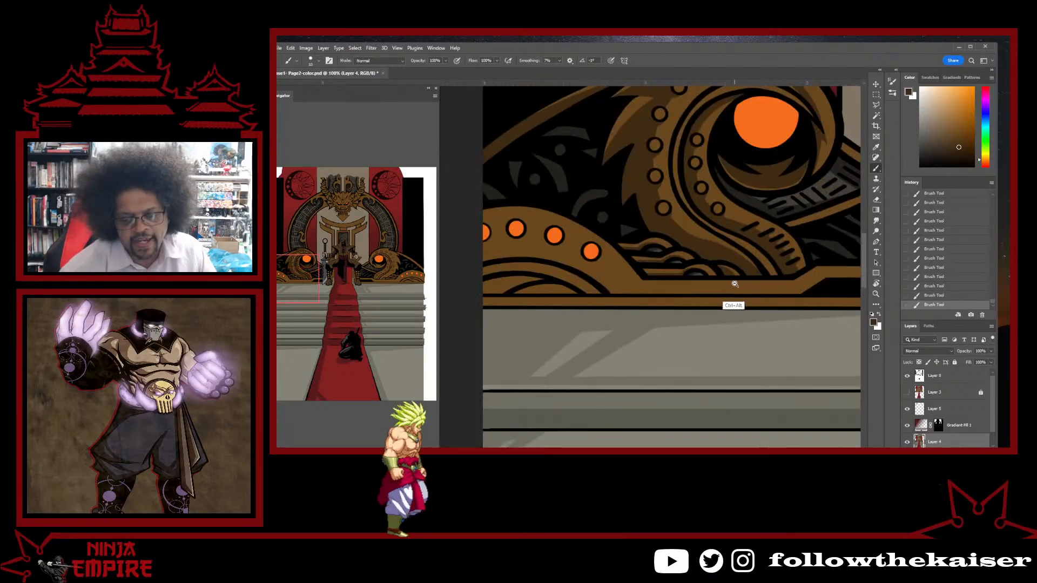
left_click(734, 283, "ctrl+alt")
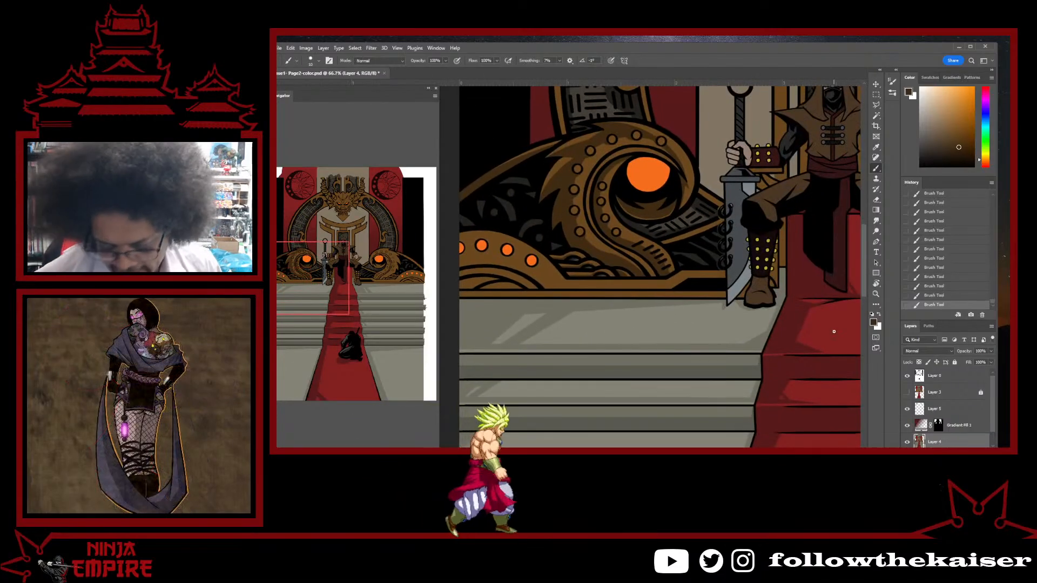
left_click(797, 216, "ctrl")
left_click(798, 216, "ctrl")
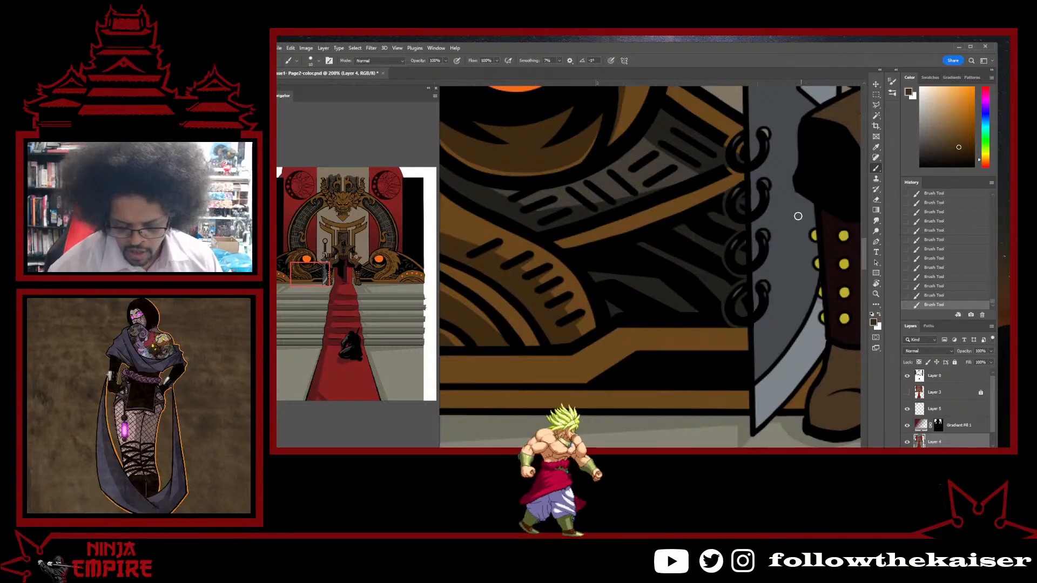
key("r")
left_click_drag(800, 162, 672, 211)
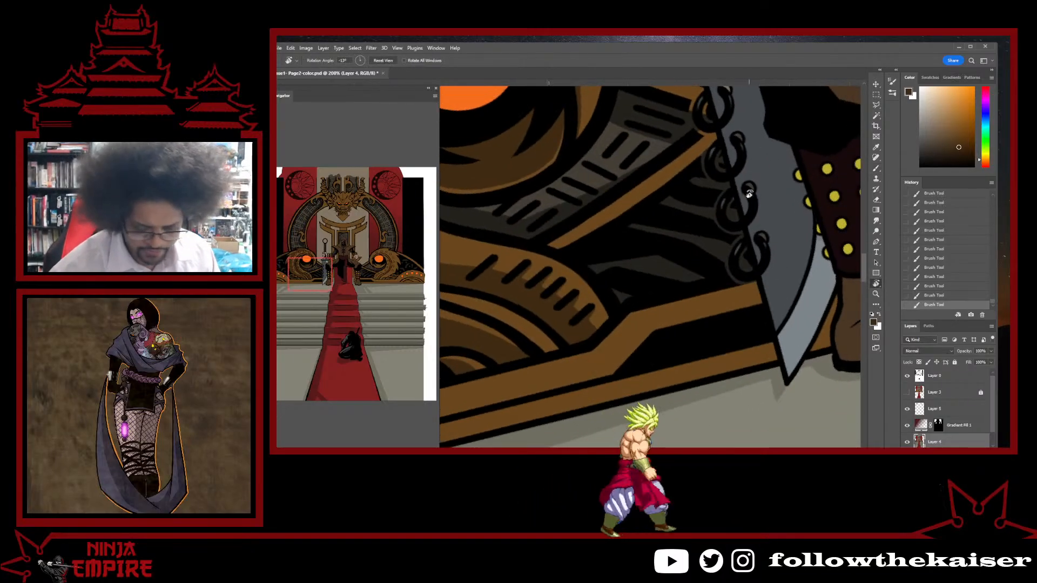
left_click_drag(749, 193, 650, 241)
key("b")
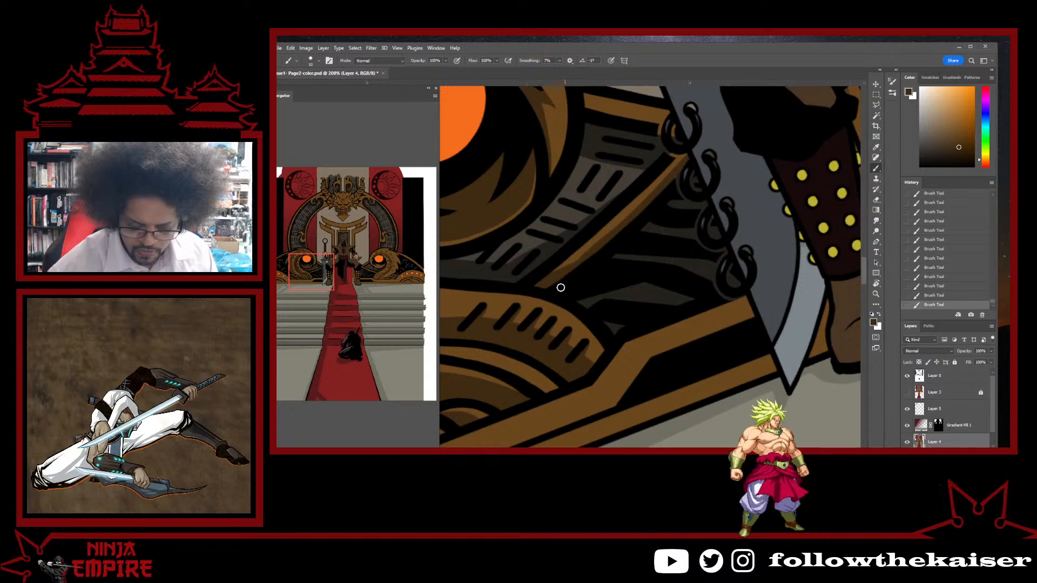
key("r")
left_click_drag(712, 143, 669, 263)
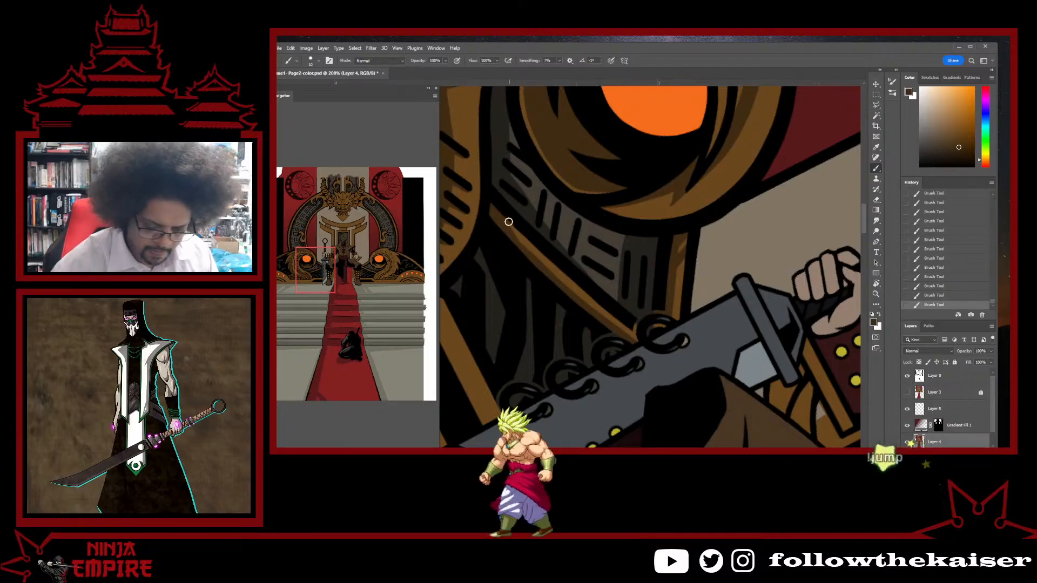
- Shade the short brown bar above the grey patterned band, where it meets the sword's rings, with dark brown
key("r")
left_click_drag(521, 225, 639, 182)
key("w")
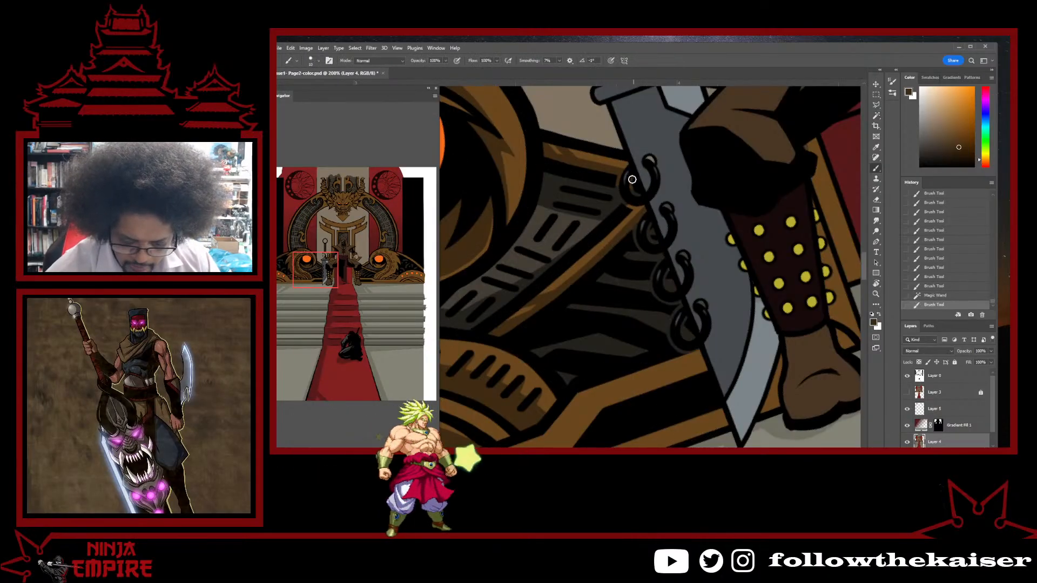
left_click(675, 202, "ctrl+alt")
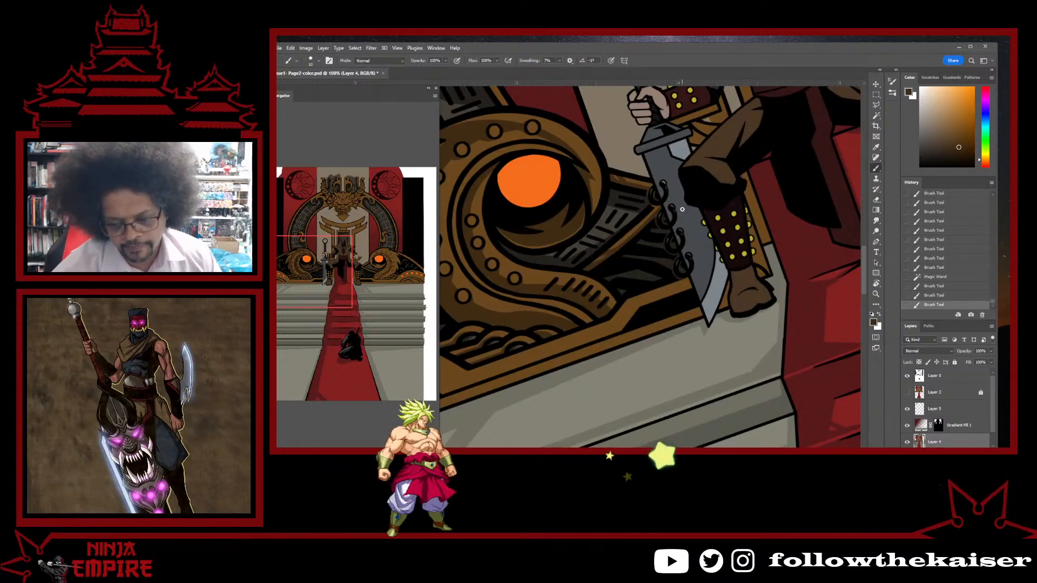
- Select the brown background areas between the sword blade and the boot and behind the heel, and paint dark brown shadow inside them
left_click(680, 212, "ctrl")
left_click(680, 212, "ctrl+alt")
mouse_move(729, 287)
left_mouse_down()
mouse_move(734, 236)
mouse_move(741, 272)
left_mouse_up()
scroll(741, 274, "down", 3)
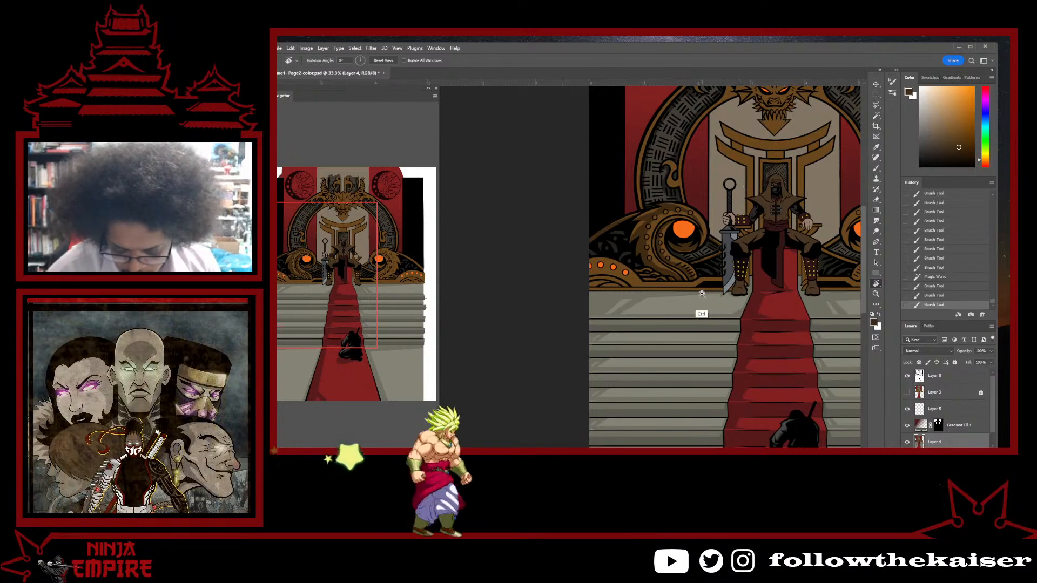
left_click_drag(702, 294, 684, 334)
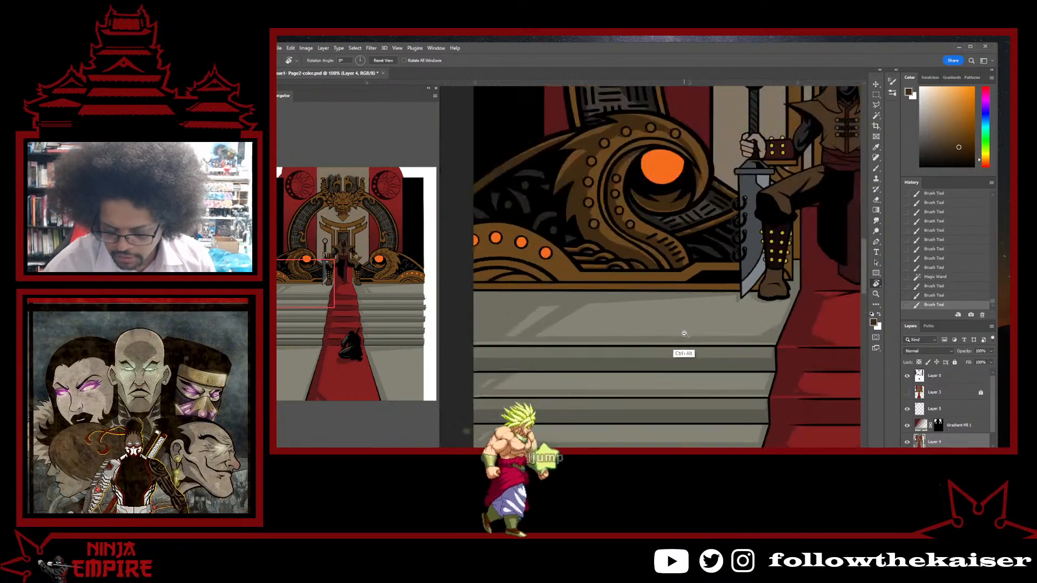
left_click(759, 264)
left_click_drag(760, 261, 767, 258)
key("w")
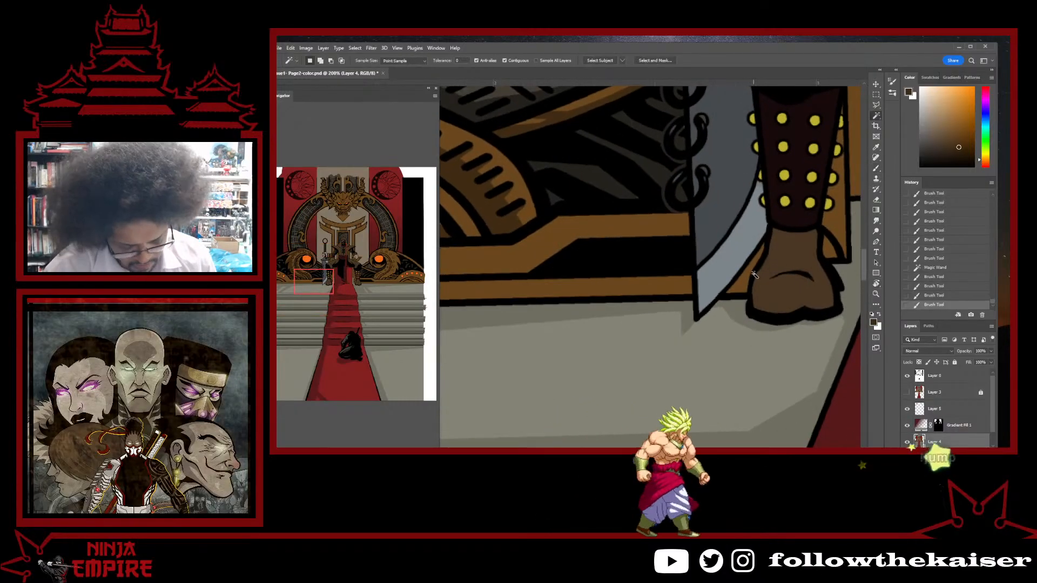
left_click(755, 275)
left_click(763, 296, "shift")
left_click(835, 247, "shift")
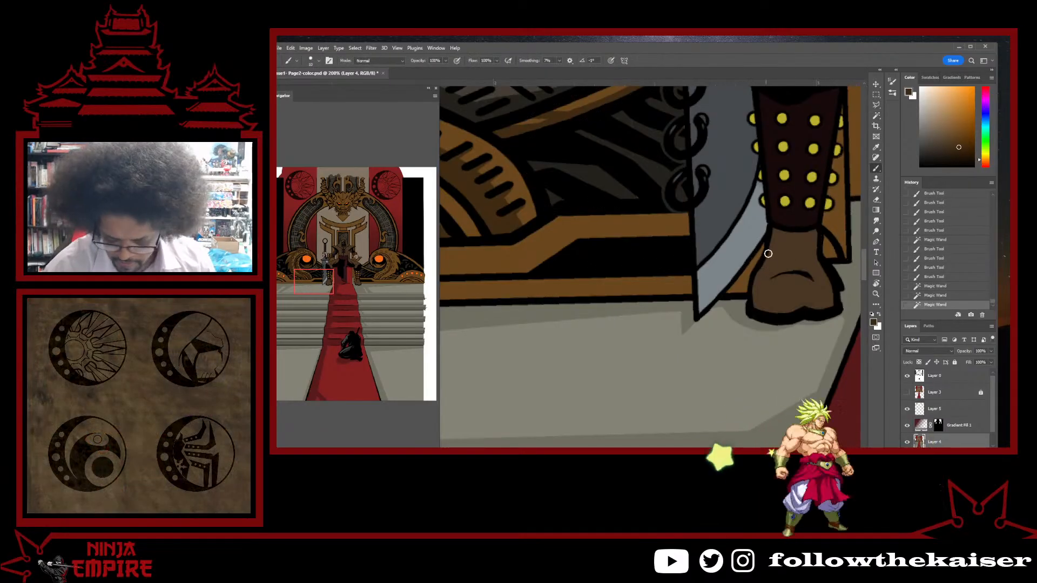
scroll(717, 308, "down", 5)
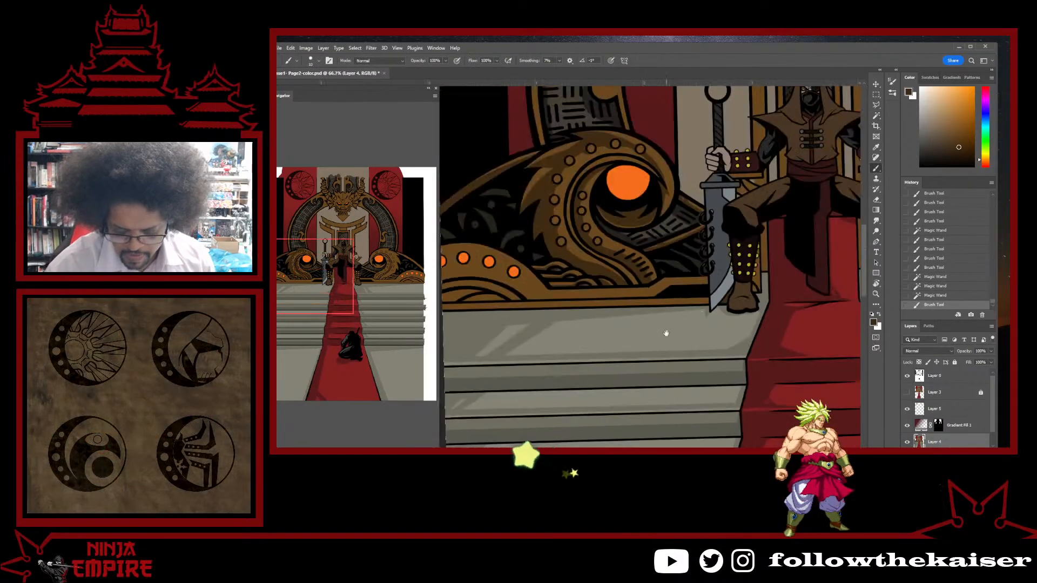
left_click_drag(761, 303, 757, 315)
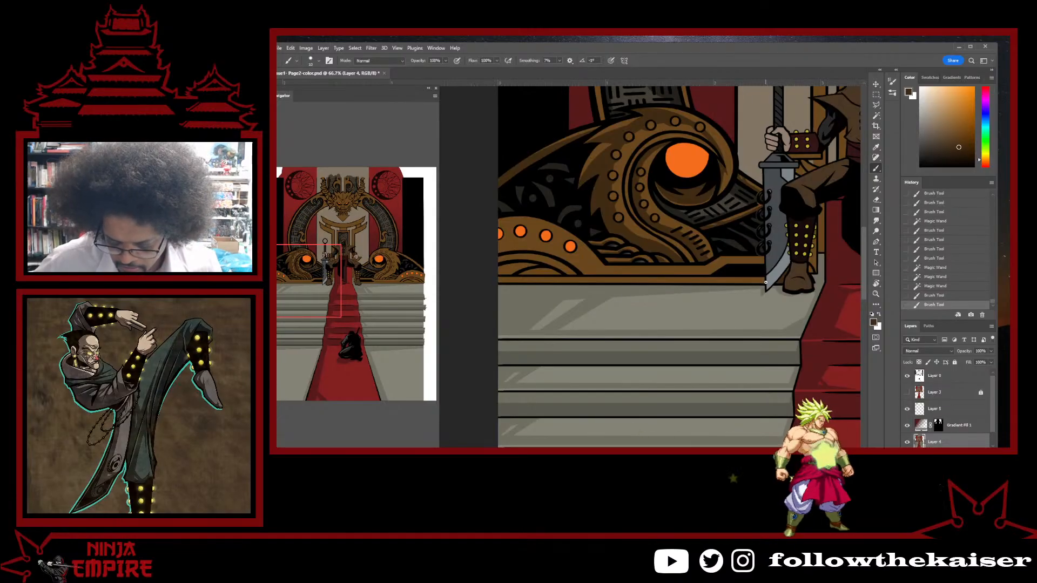
- Paint dark brown shadows along the two horizontal border bands at the ornament's base, including the angled bend near the sword
left_click_drag(765, 281, 496, 281)
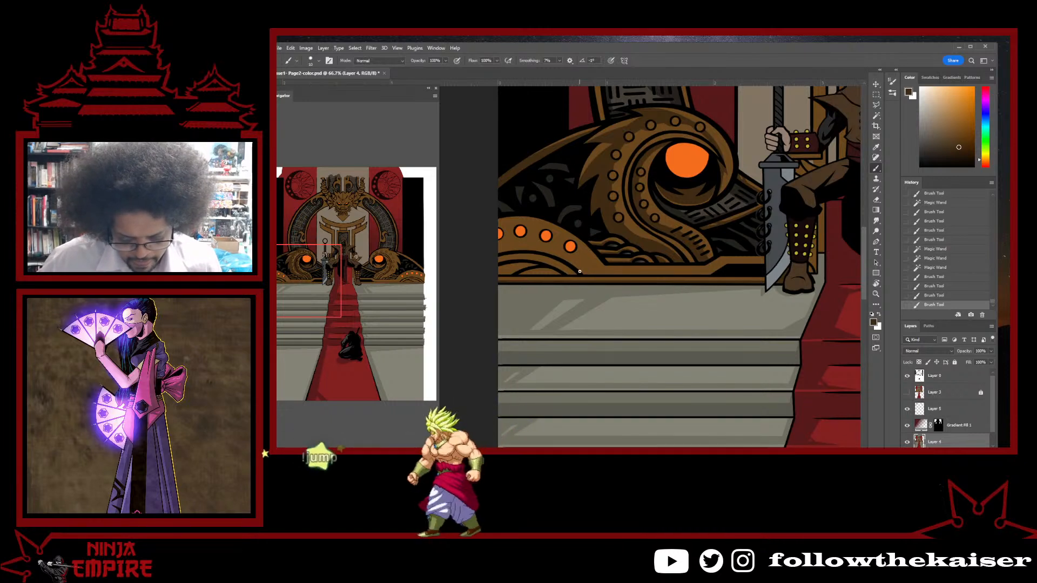
left_click_drag(580, 271, 754, 264)
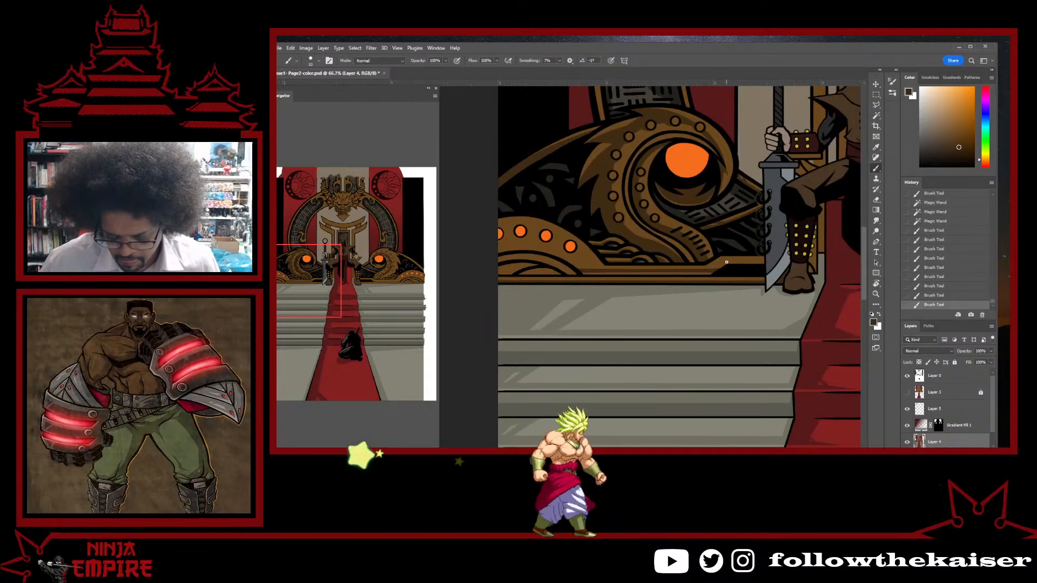
left_click_drag(726, 261, 727, 263)
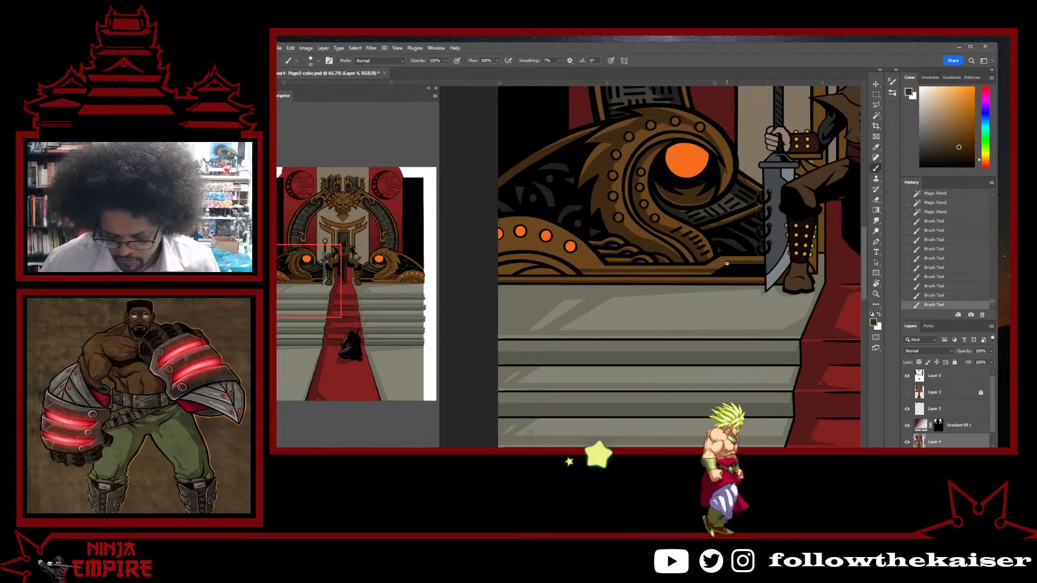
left_click_drag(807, 262, 809, 263)
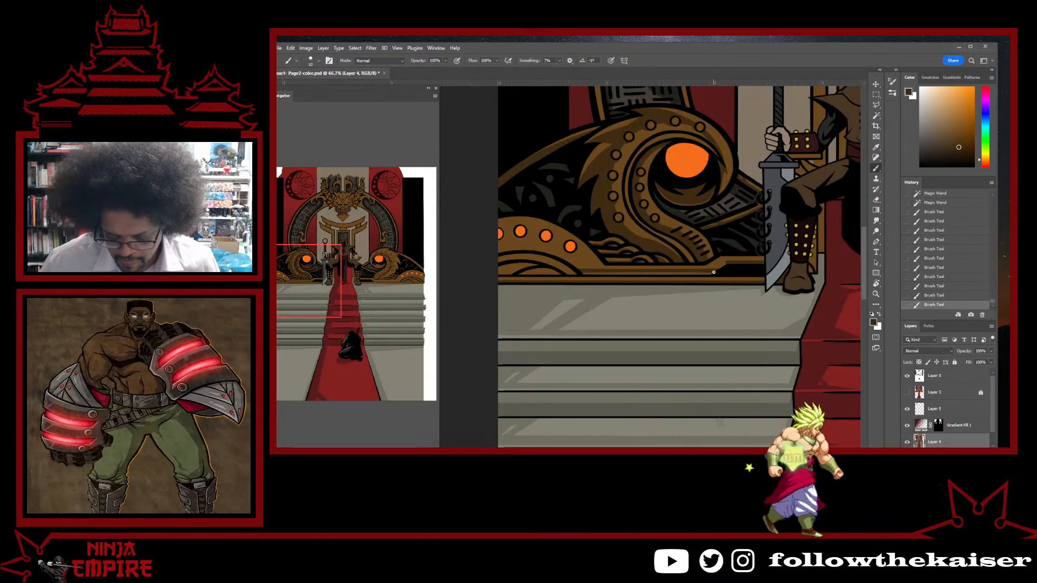
left_click_drag(724, 264, 725, 262)
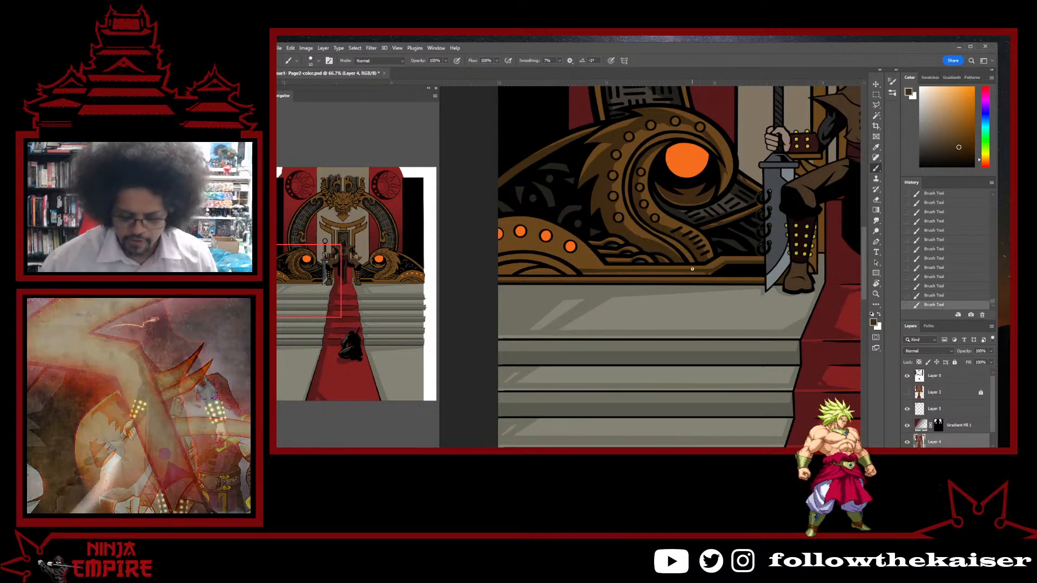
- Fill the gaps in the upper border band's dark brown shadow and sharpen its edge around the angled bend
scroll(700, 267, "up", 3)
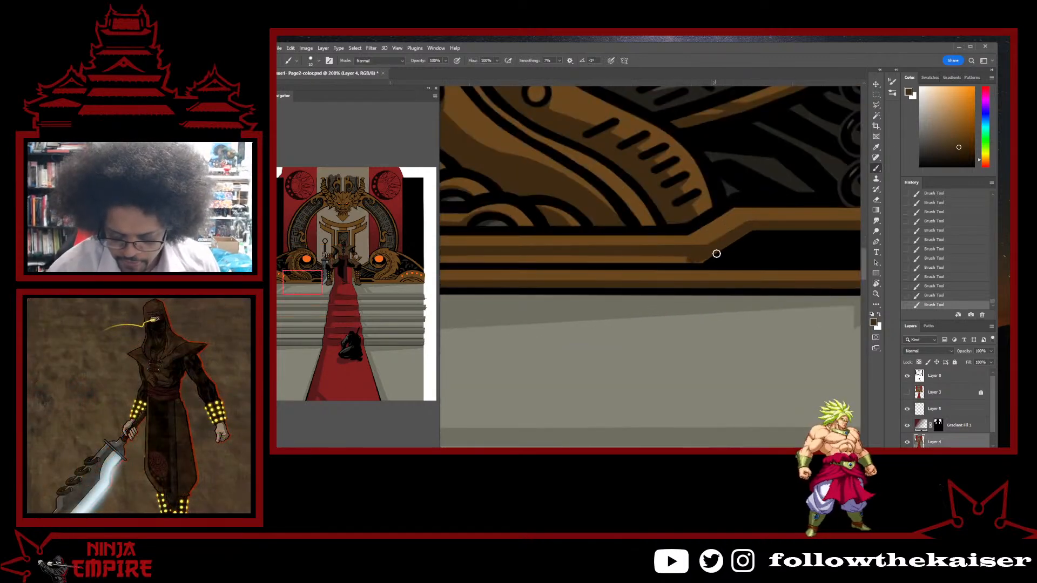
left_click_drag(689, 258, 846, 253)
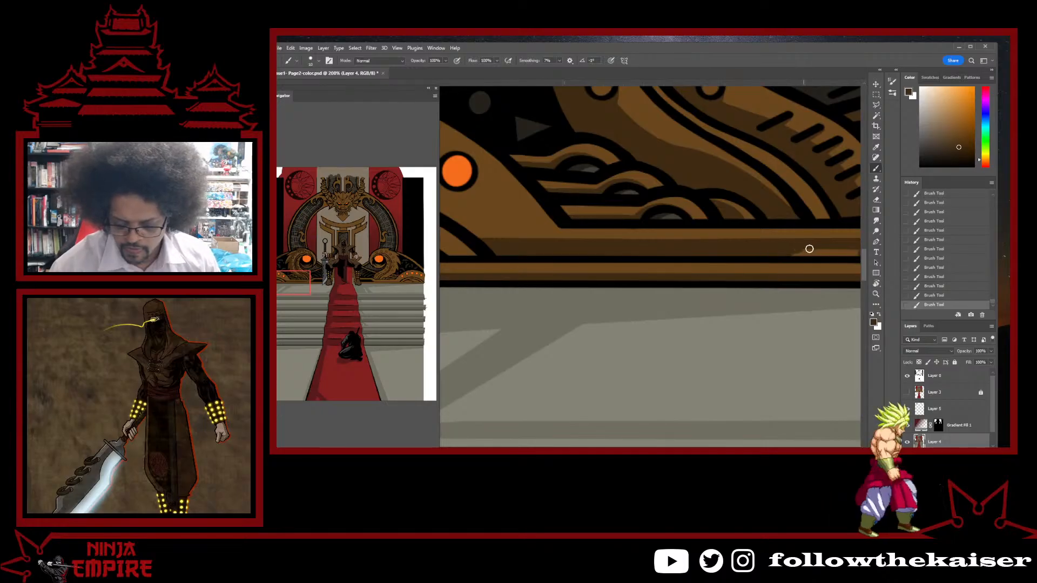
left_click_drag(808, 248, 656, 250)
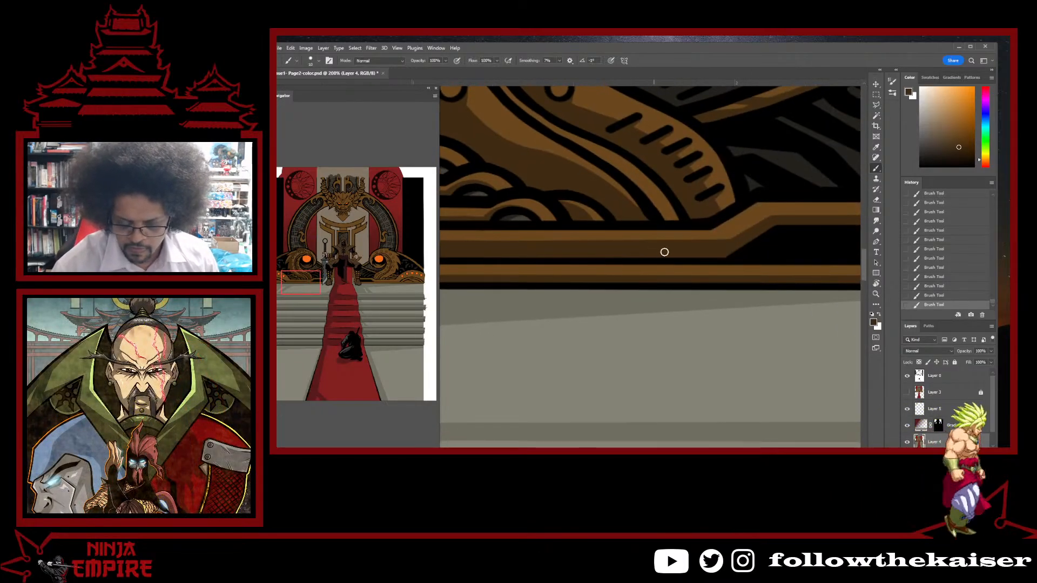
scroll(664, 253, "down", 4)
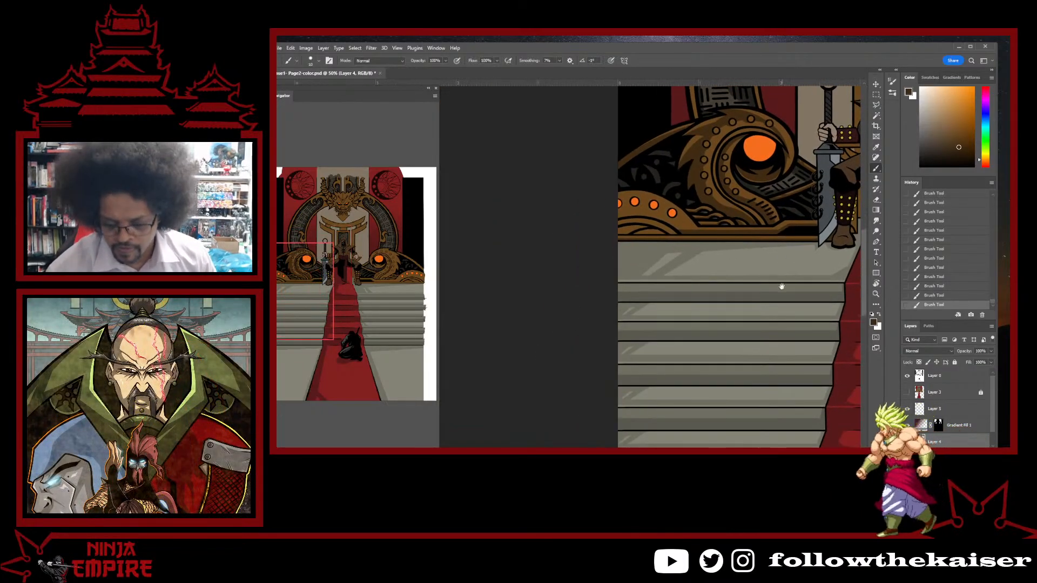
left_click_drag(781, 286, 750, 298)
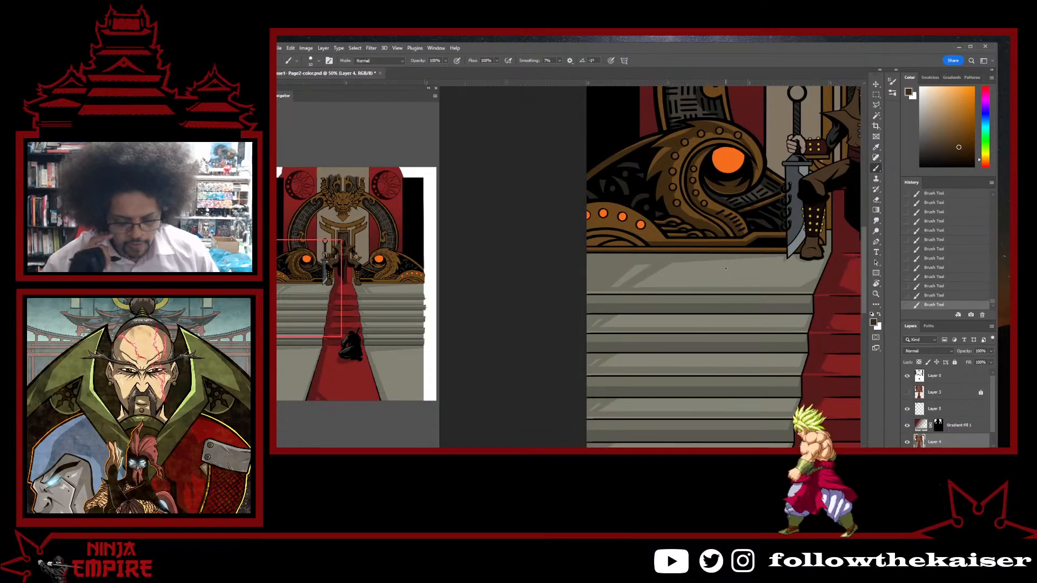
key("ctrl+plus")
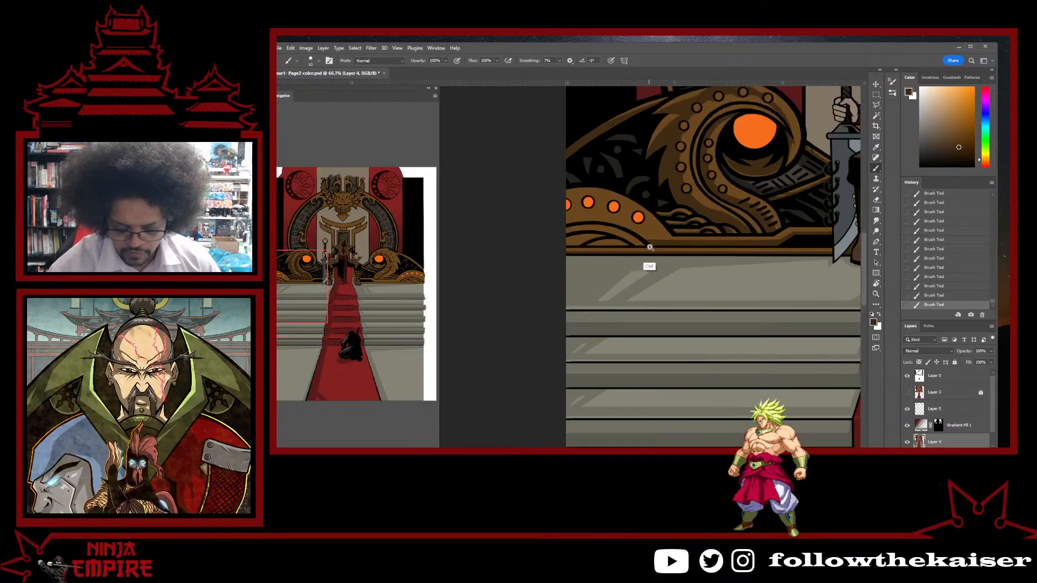
- Paint a dark brown curve through the row of orange studs along the large arch to mark the shadow's edge
key("r")
left_click_drag(782, 296, 685, 200)
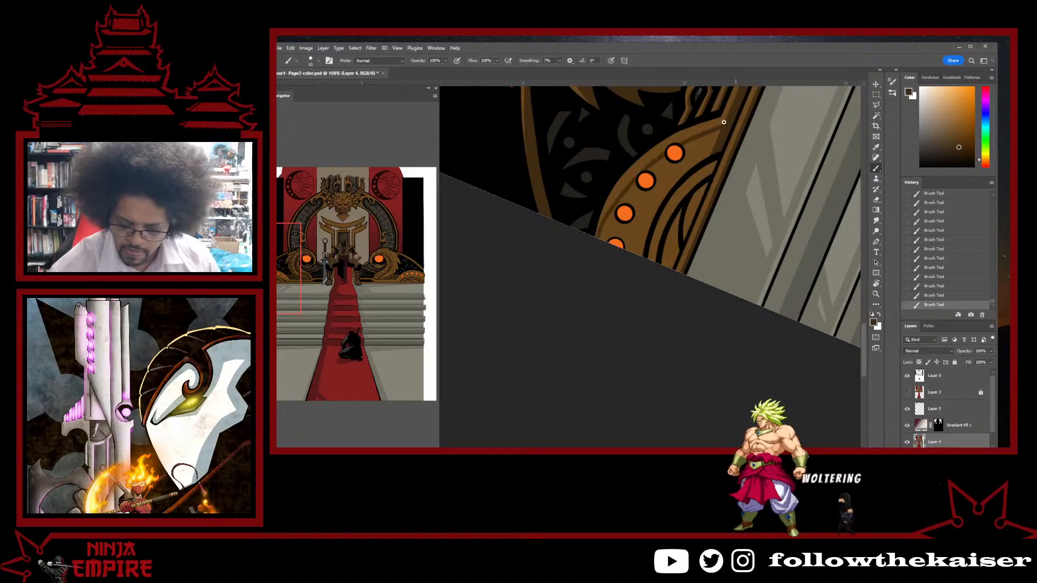
key("ctrl+z")
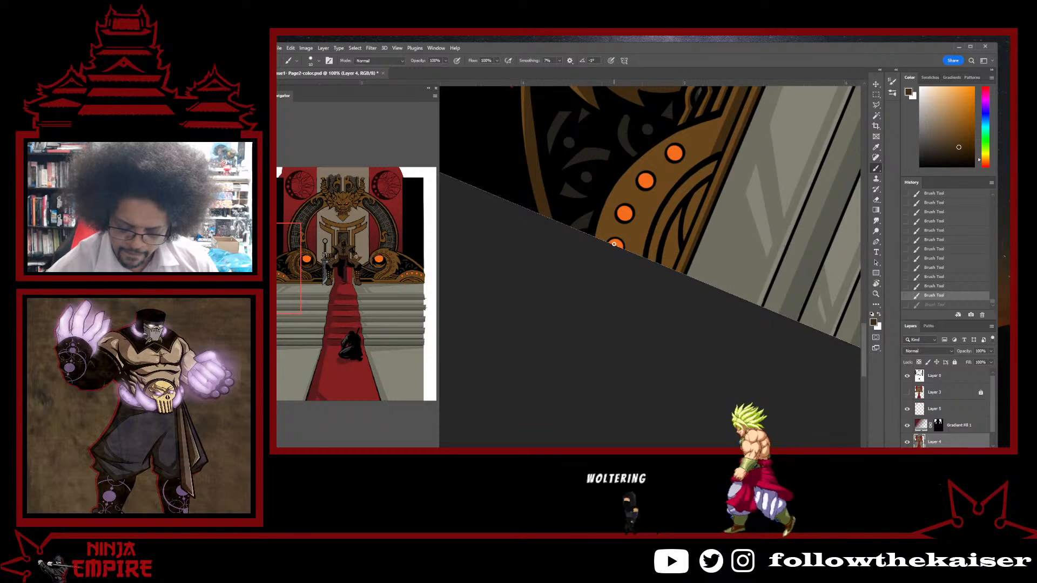
key("ctrl+shift+z")
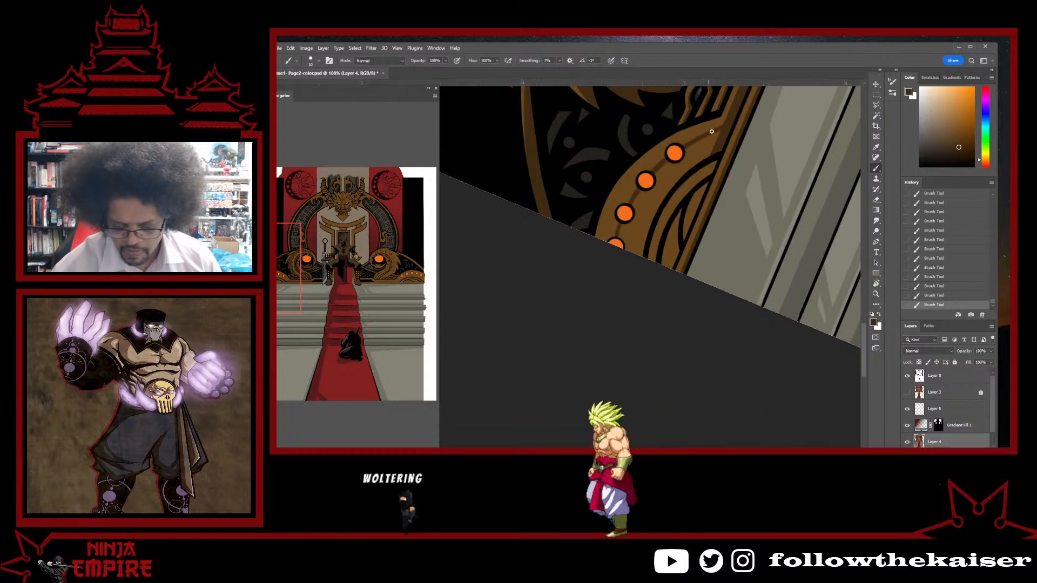
key("ctrl+z")
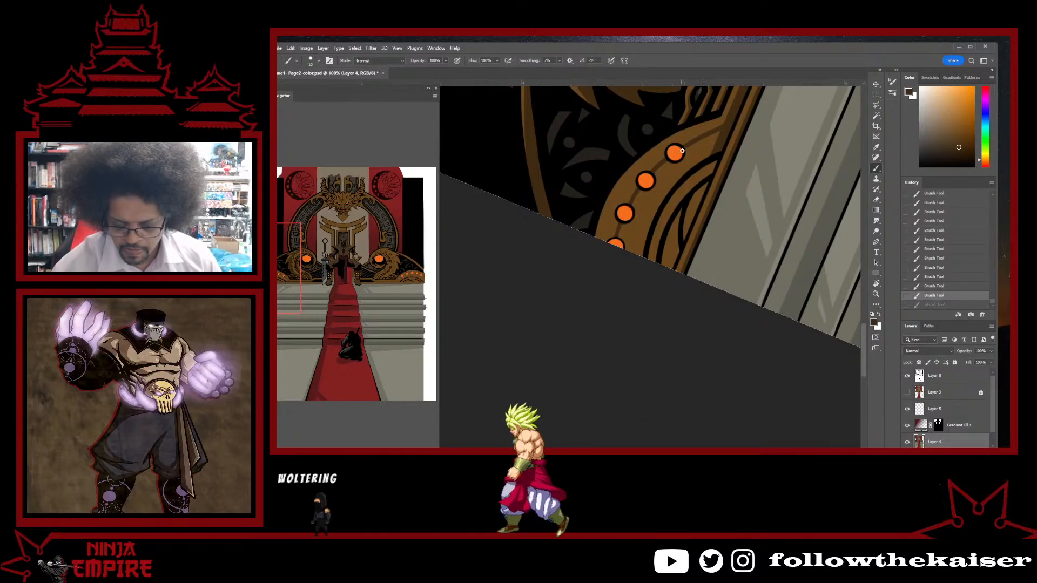
key("ctrl+z")
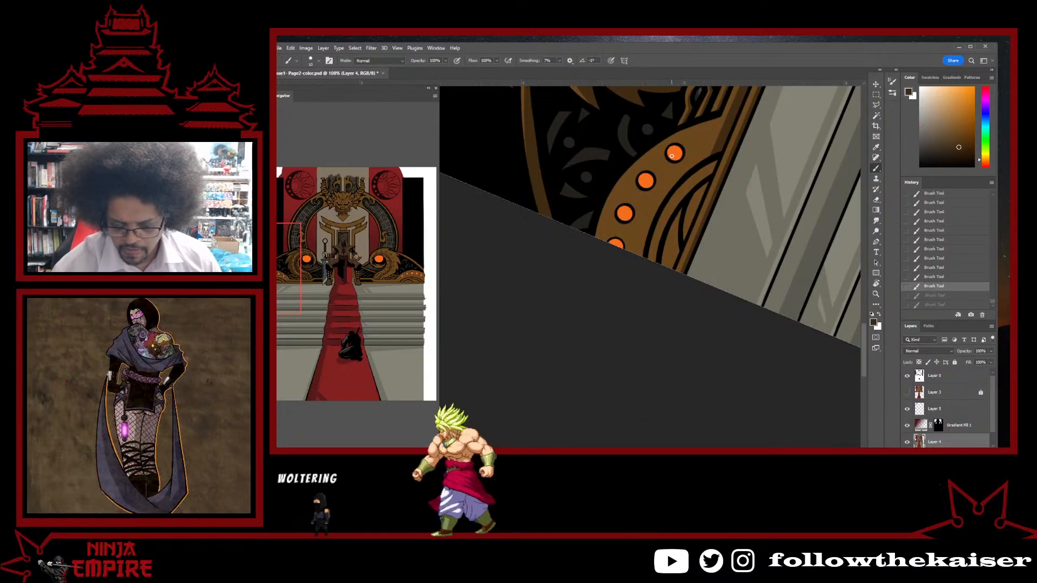
key("ctrl+shift+z")
key("ctrl+shift+z")
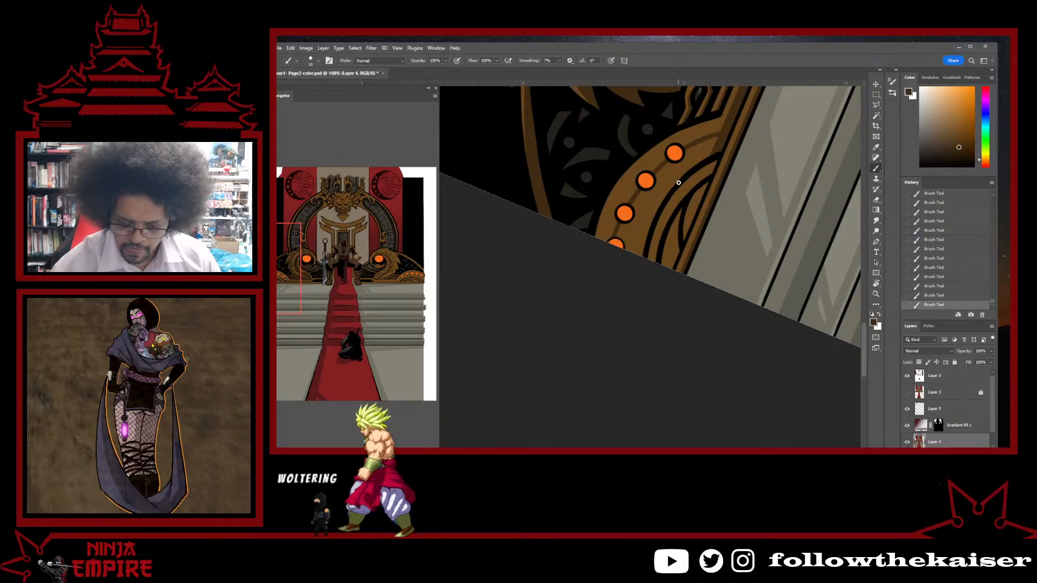
- Thicken the curve through the orange studs and fill the arch's inner side beneath it with dark brown
scroll(777, 205, "down", 2)
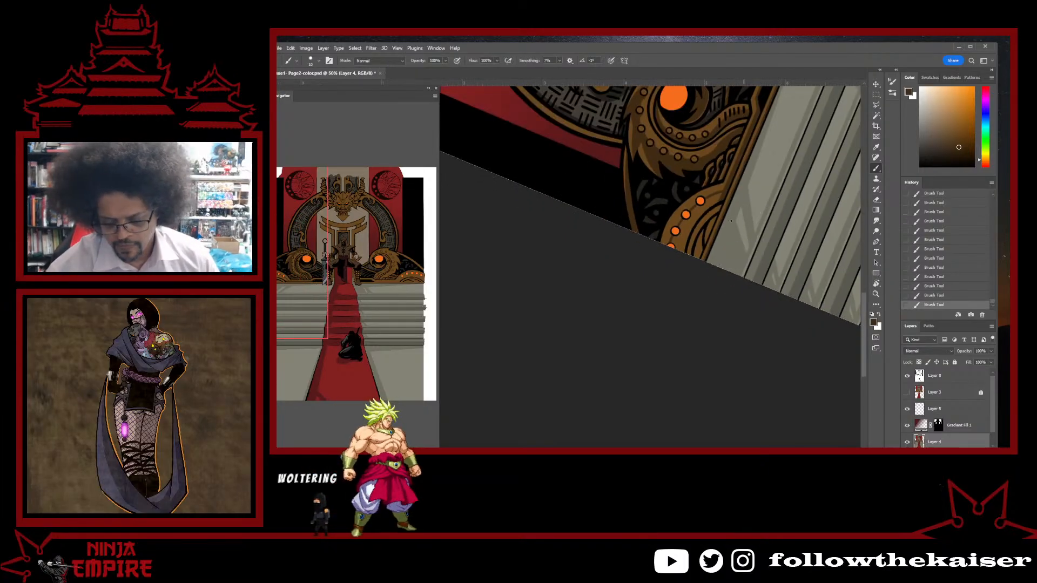
scroll(730, 221, "up", 4)
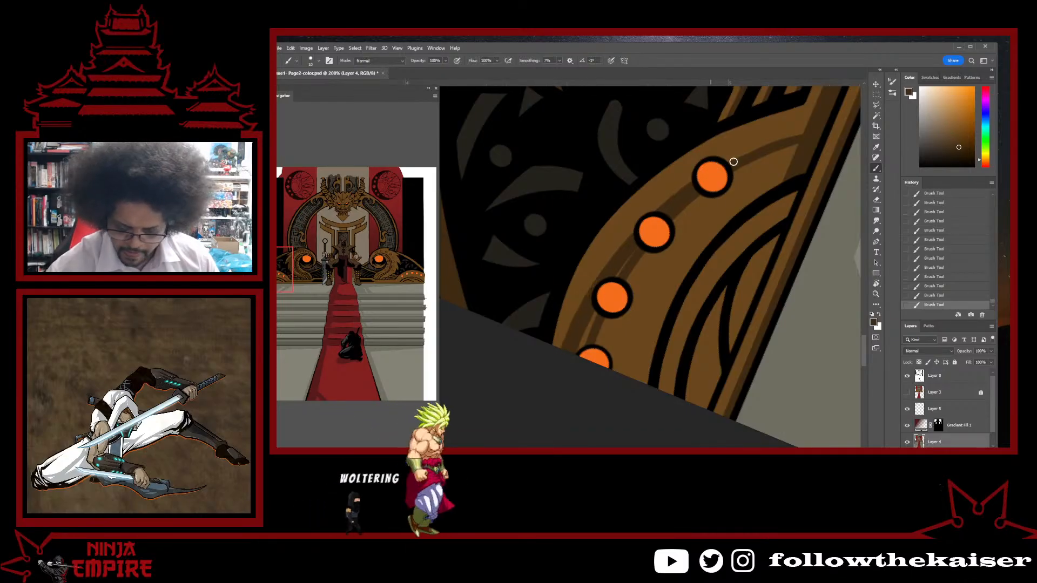
key("ctrl+z")
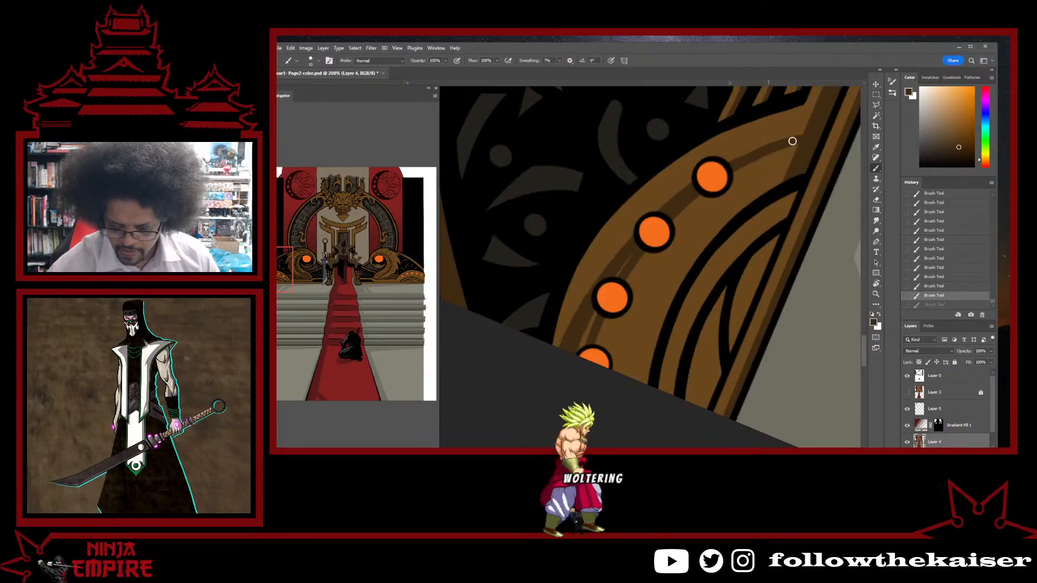
key("ctrl+shift+z")
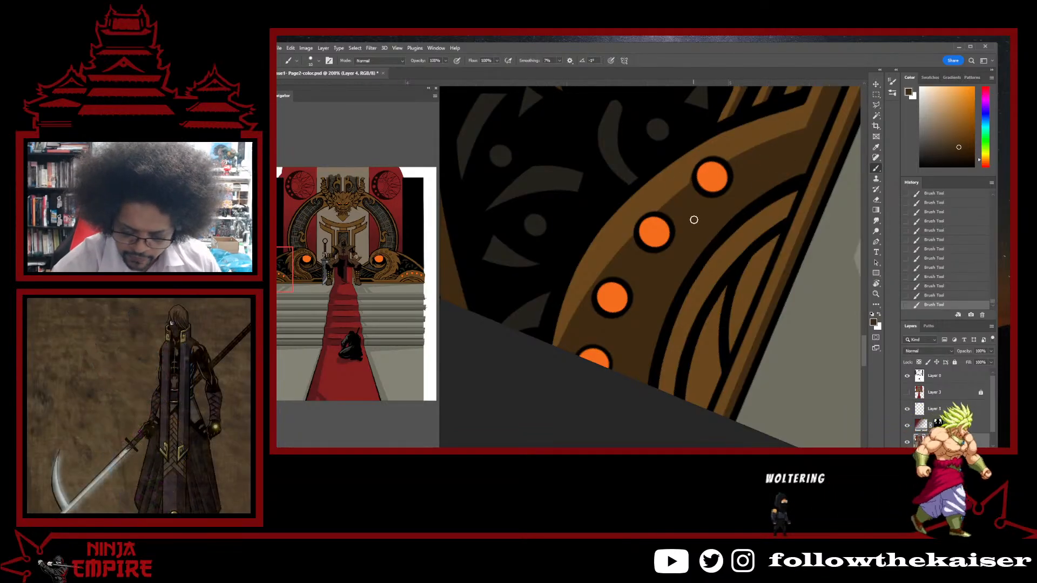
- Touch up the outer rim of the large studded arch with lighter brown, cleaning the shadow's edge above the orange studs
left_click(713, 262, "ctrl+alt")
left_click_drag(793, 216, 716, 211)
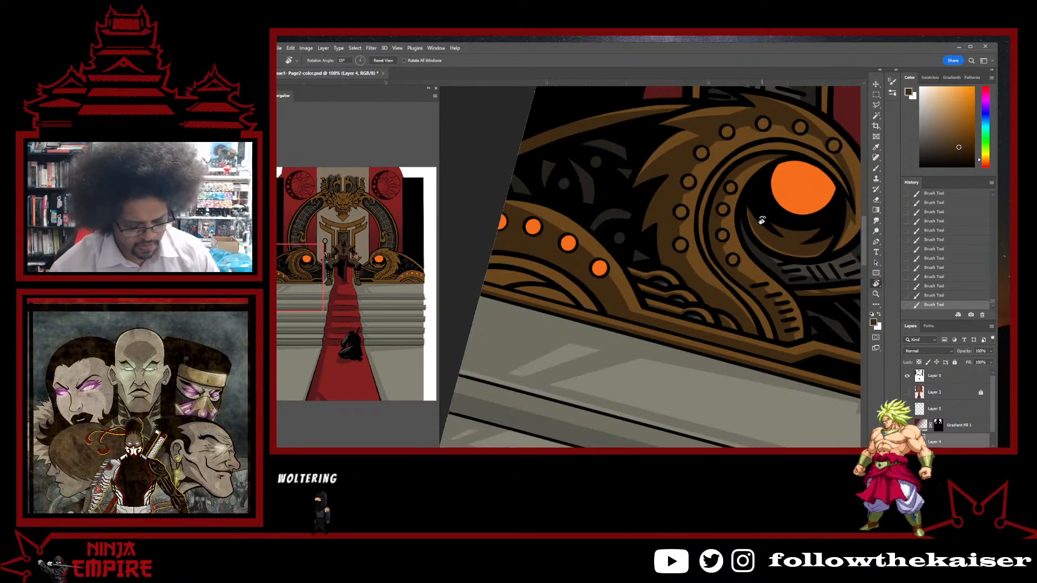
left_click_drag(691, 368, 623, 245)
left_click(597, 298, "ctrl")
left_click(598, 299, "ctrl")
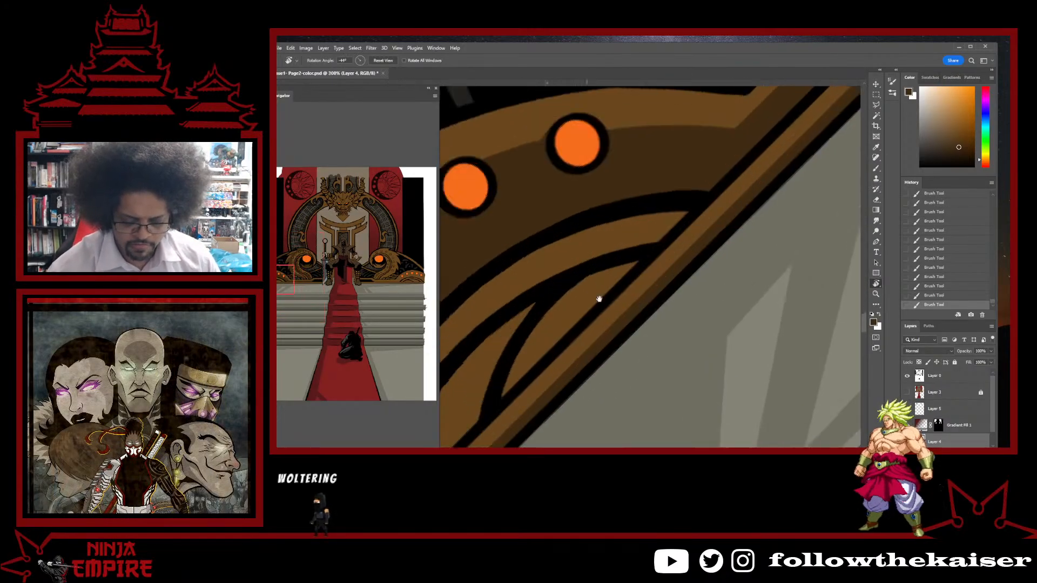
left_click_drag(505, 236, 716, 201)
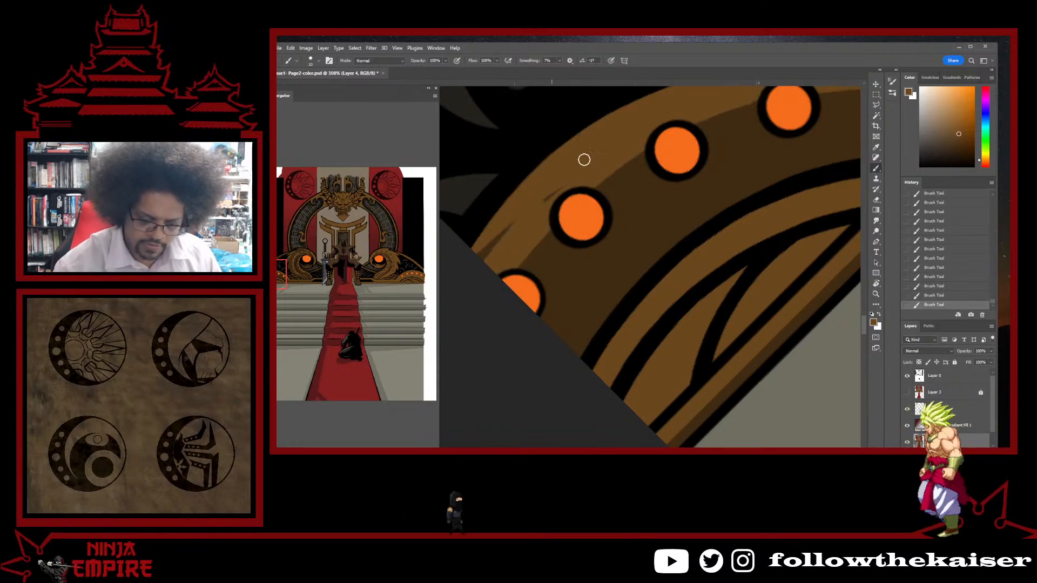
scroll(671, 274, "down", 3)
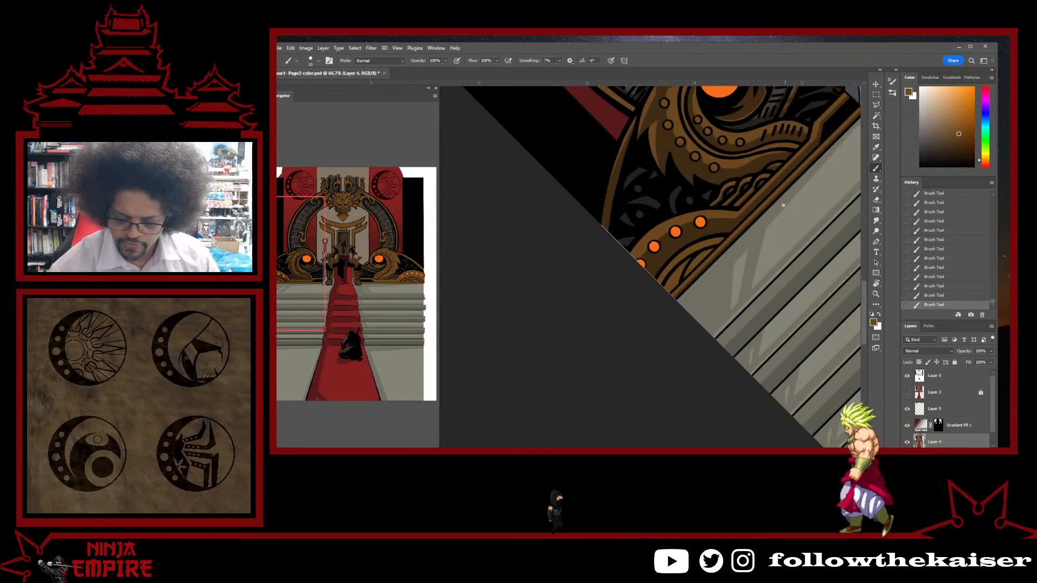
scroll(783, 205, "up", 3)
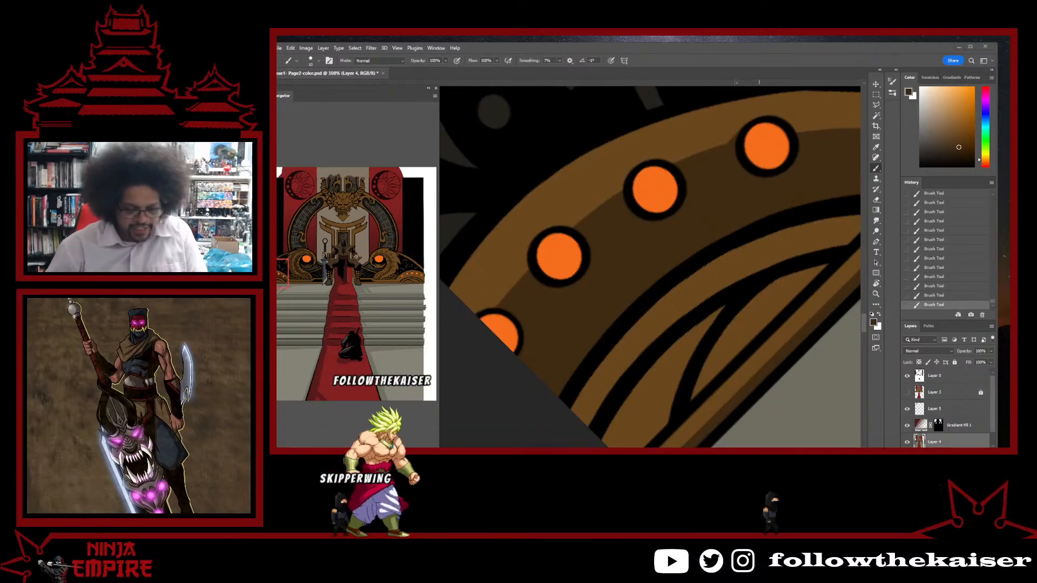
- Extend the dark brown shadow around the outer sides of the arch's lower orange studs
key("r")
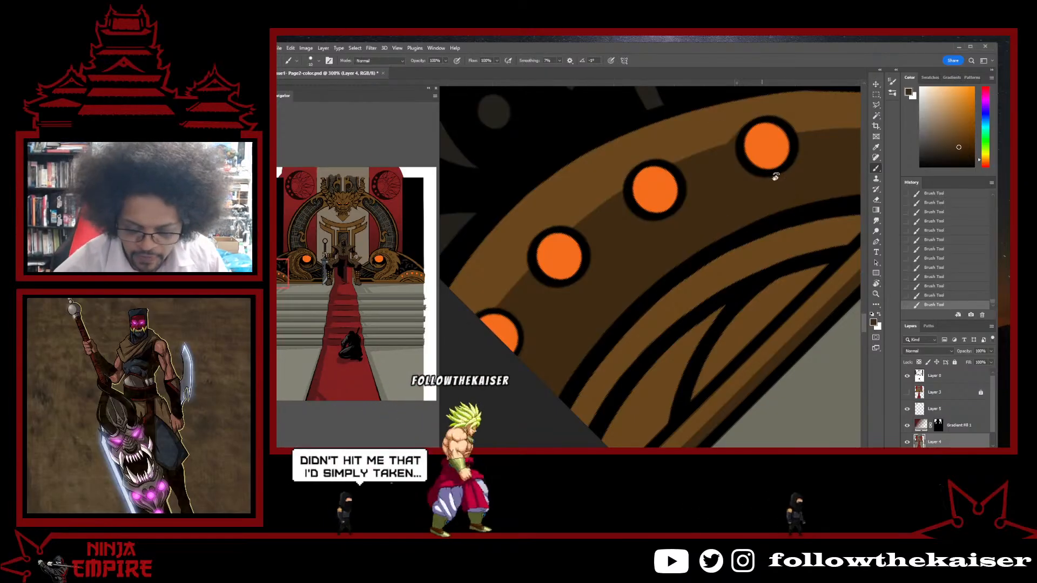
mouse_move(771, 169)
left_mouse_down()
mouse_move(727, 108)
mouse_move(627, 254)
mouse_move(739, 218)
mouse_move(725, 208)
mouse_move(653, 271)
mouse_move(630, 196)
left_mouse_up()
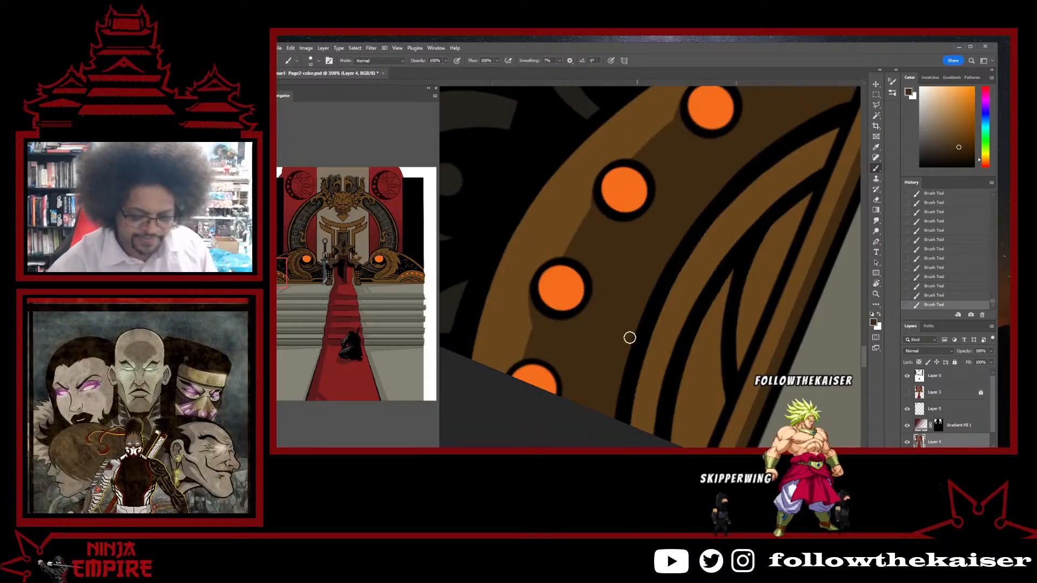
key("ctrl+minus")
key("ctrl+minus")
key("ctrl+plus")
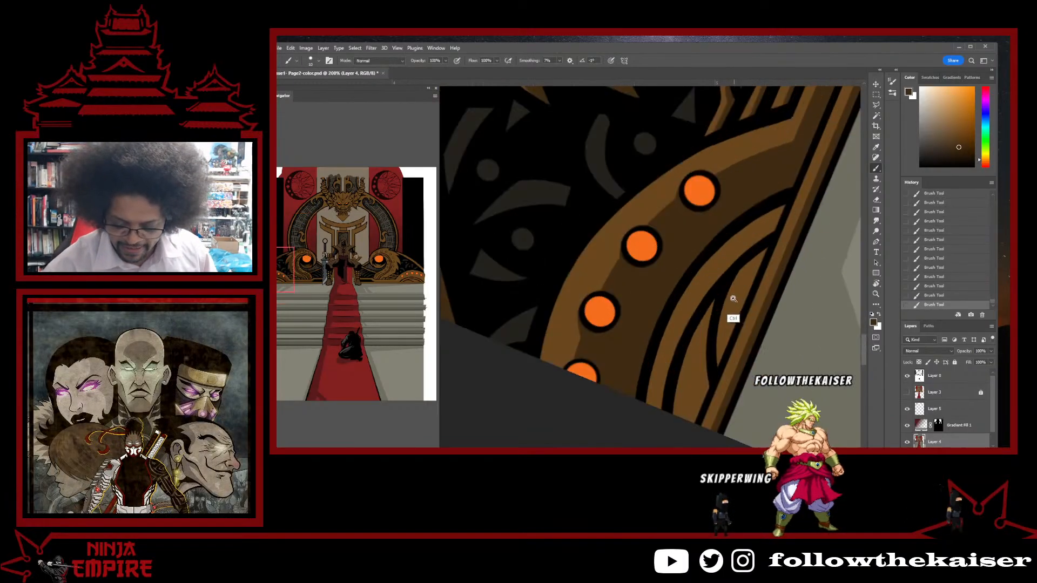
- Paint a dark brown shadow along the thin curved band inside the studded arch and touch up its lower end with sampled browns
key("ctrl+plus")
left_click_drag(683, 289, 671, 258)
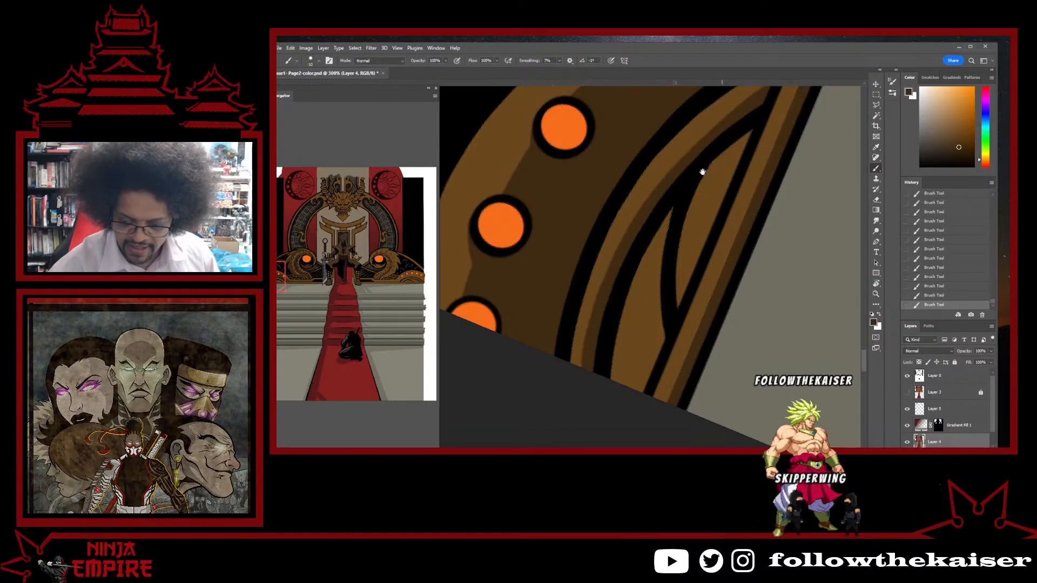
left_click_drag(701, 169, 668, 201)
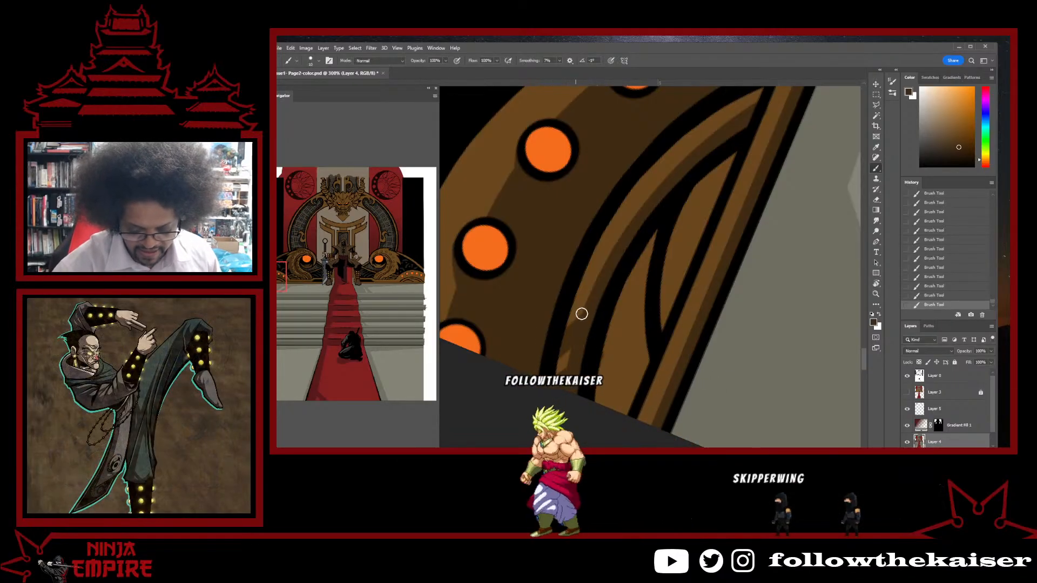
scroll(740, 332, "down", 3)
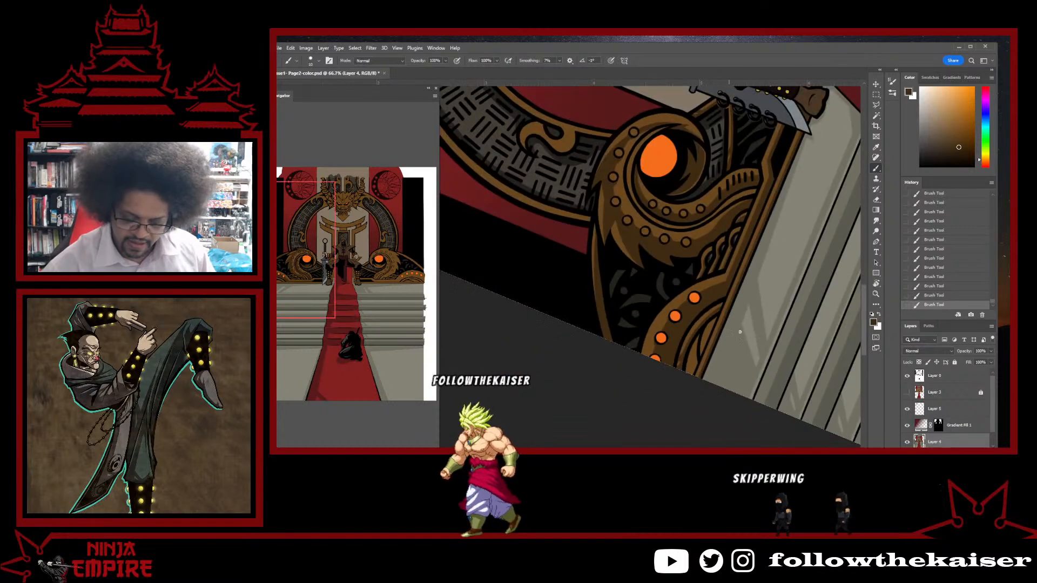
scroll(739, 332, "up", 3)
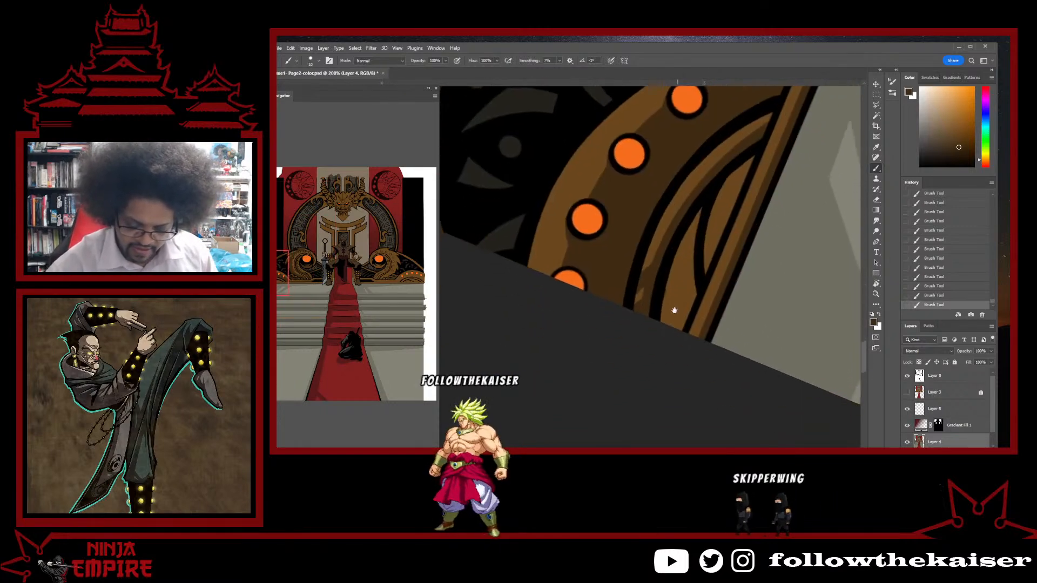
left_click(646, 291, "alt")
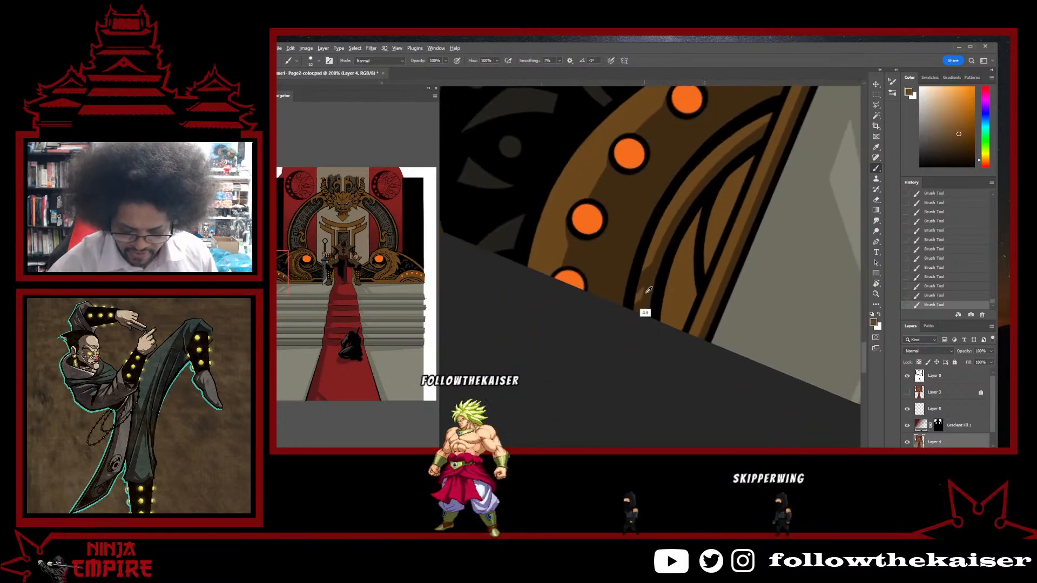
left_click(649, 290, "alt")
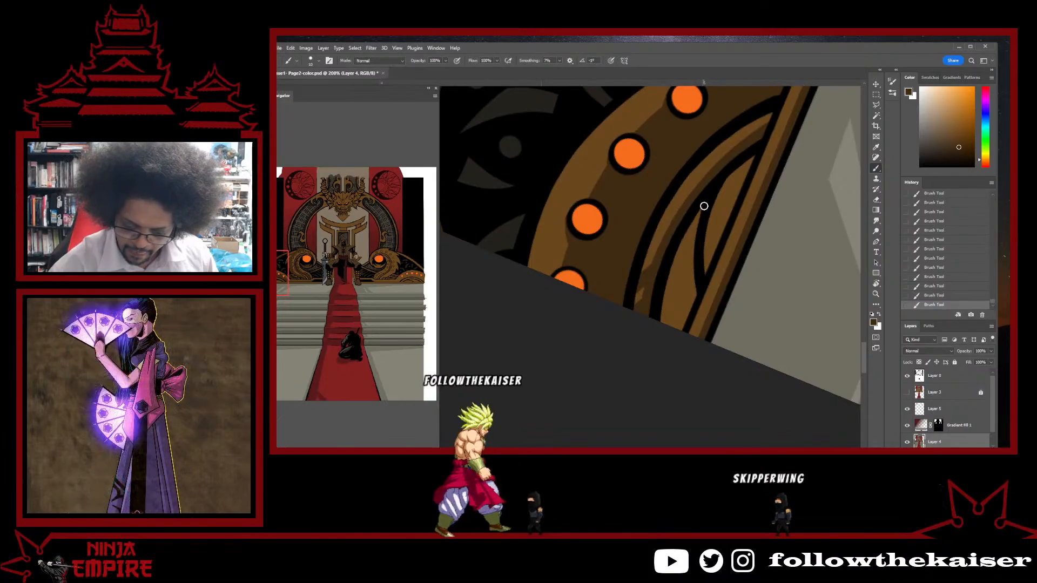
- Shade the pointed leaf-shaped panels inside the arch with dark brown along their curved edges
left_click_drag(701, 203, 684, 330)
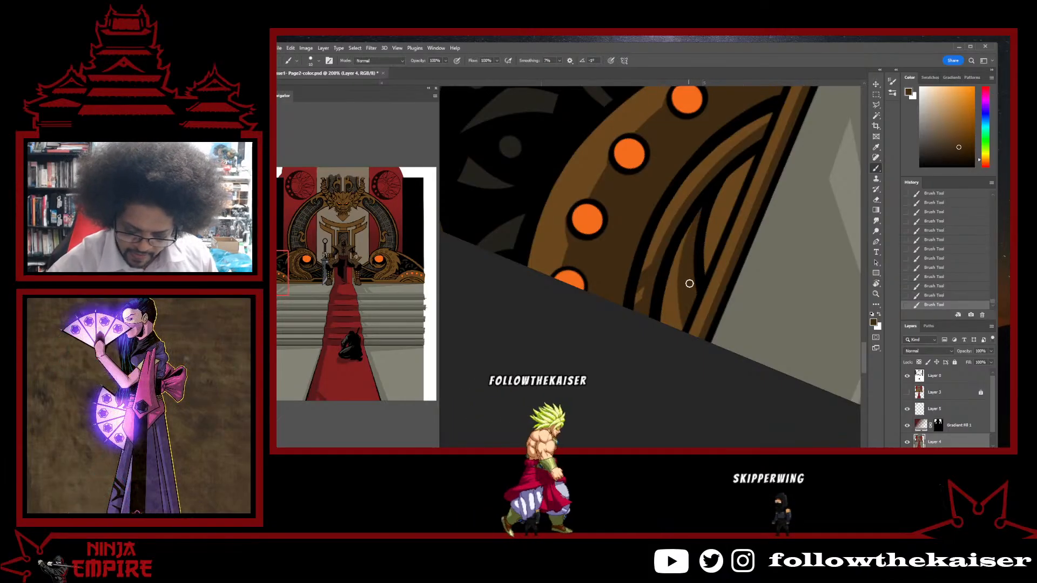
left_click_drag(752, 180, 689, 264)
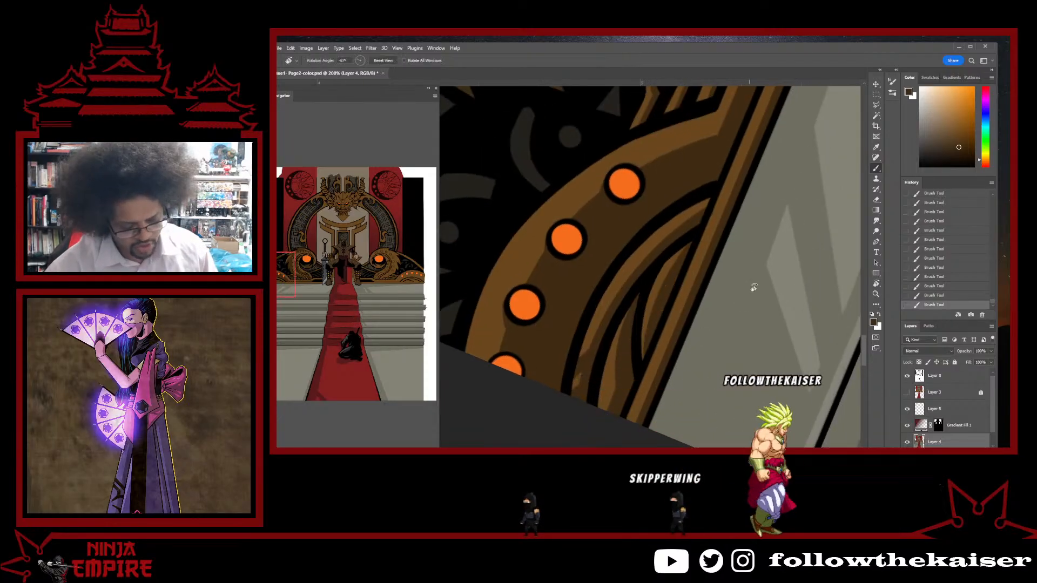
key("r")
left_click_drag(728, 287, 574, 362)
scroll(768, 377, "down", 2)
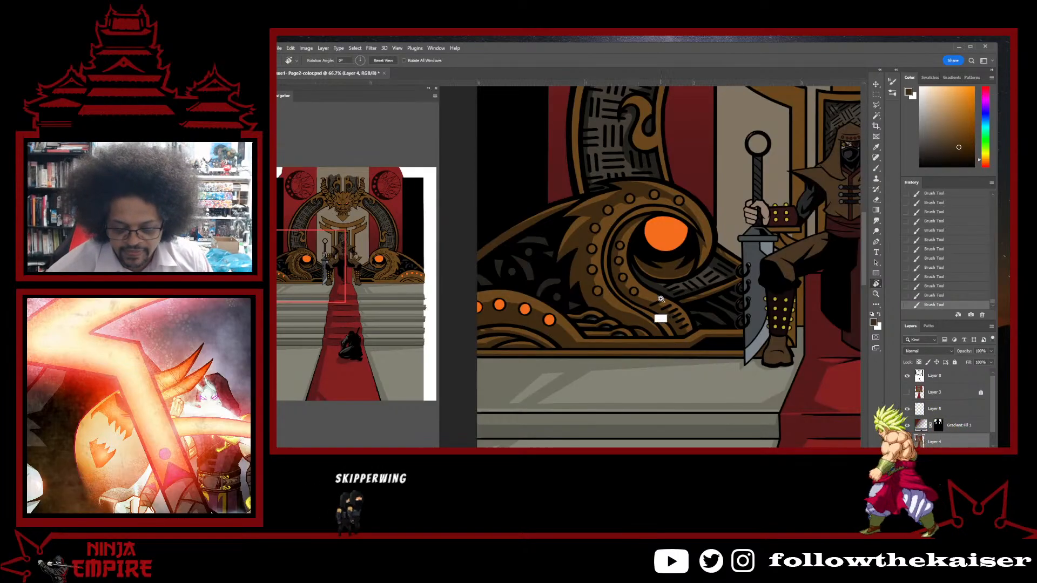
- Enlarge the brush and paint dark brown shadows inside the inner row of round studs on the spiral, leaving lighter crescents
left_click_drag(661, 299, 694, 308)
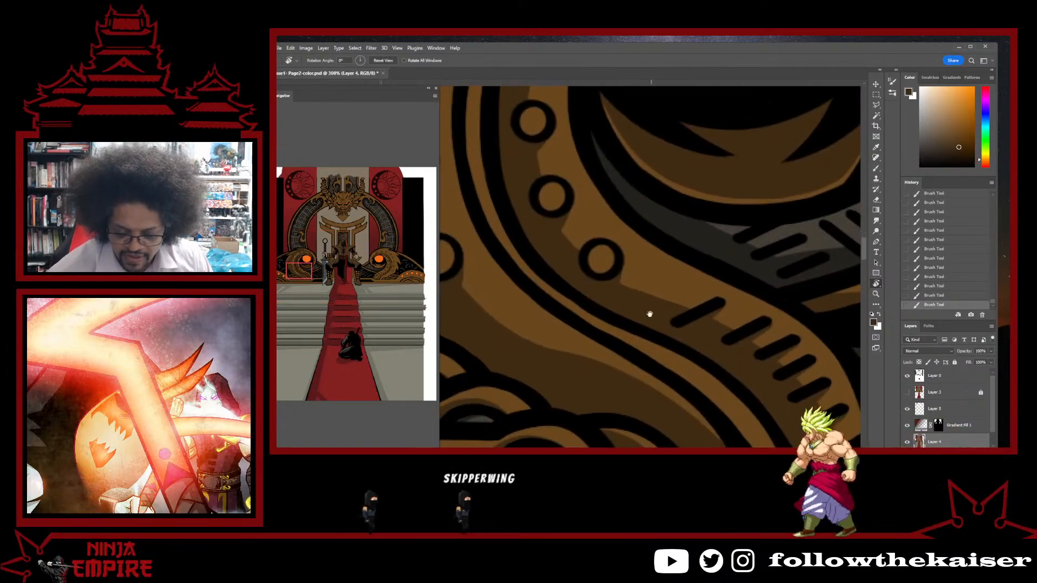
key("b")
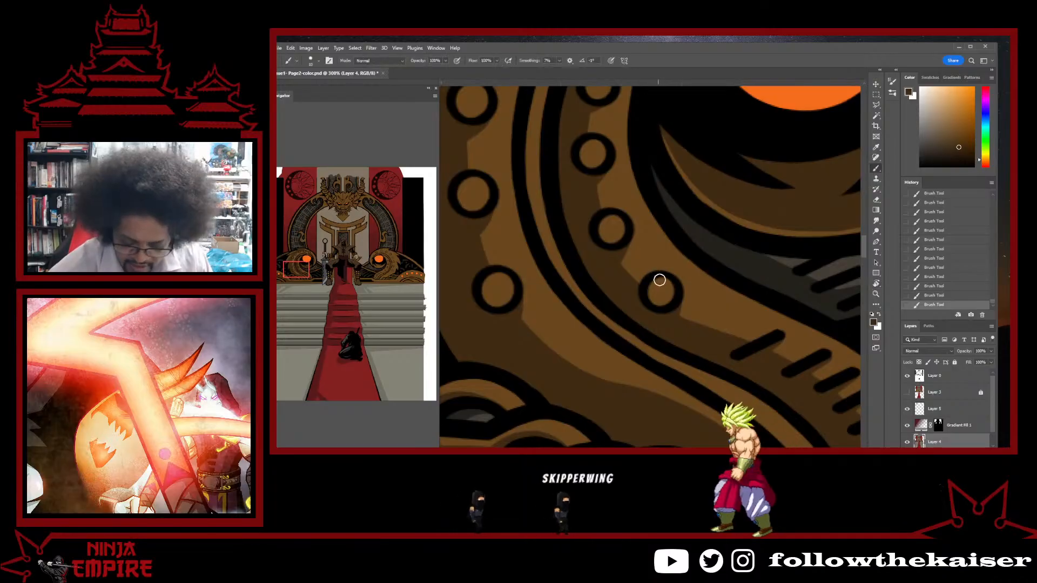
key("bracketright")
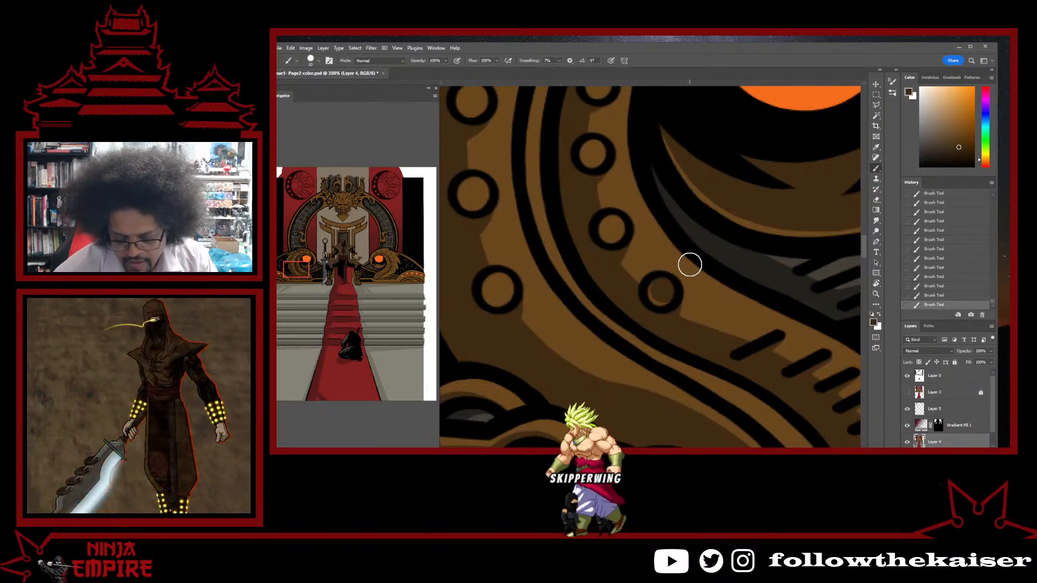
left_click_drag(613, 225, 613, 228)
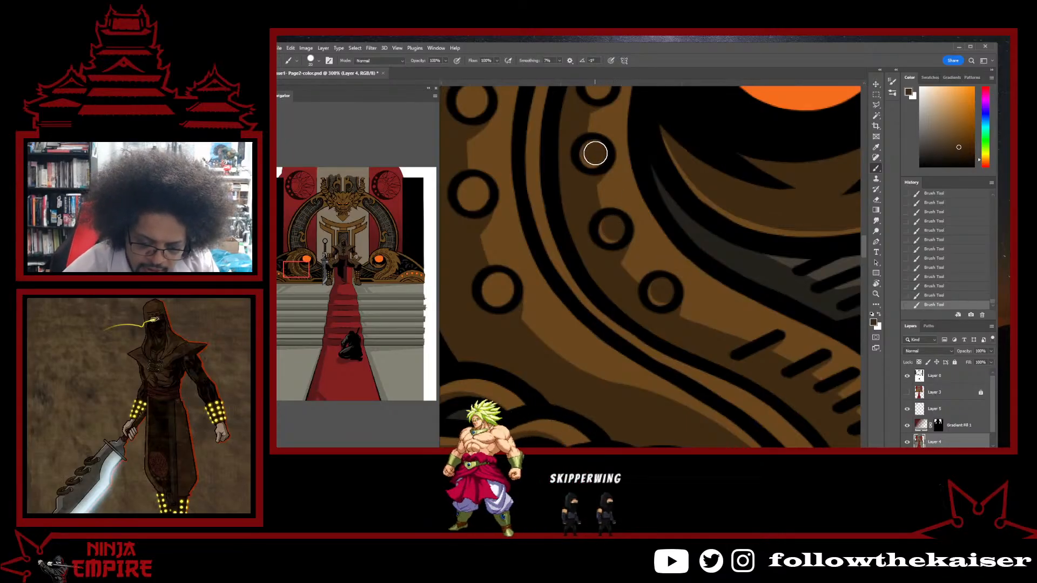
left_click_drag(621, 145, 645, 260)
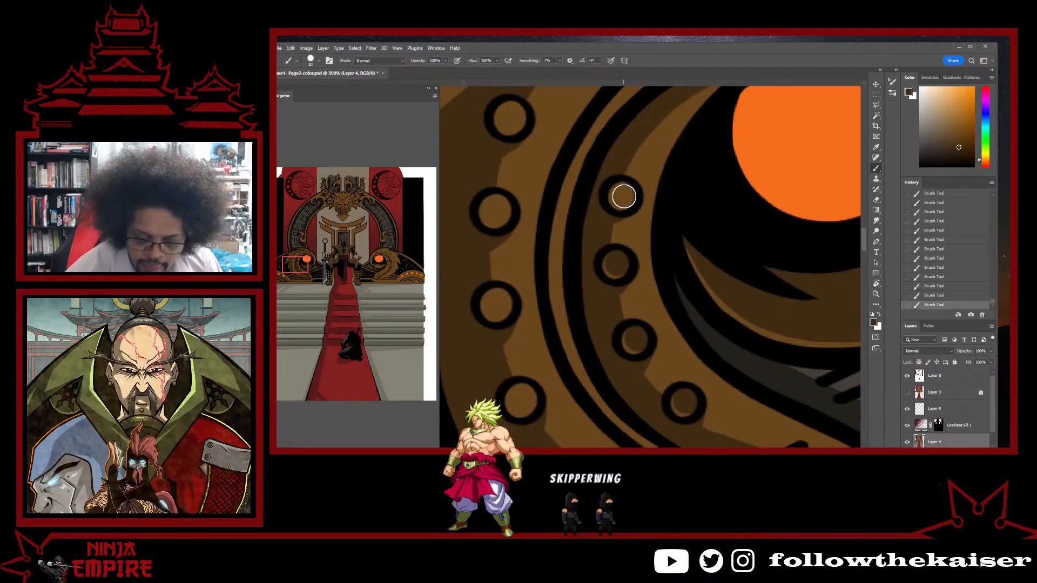
- Paint dark brown shadows inside the spiral's outer row of studs down its spiked side
scroll(637, 183, "left", 5)
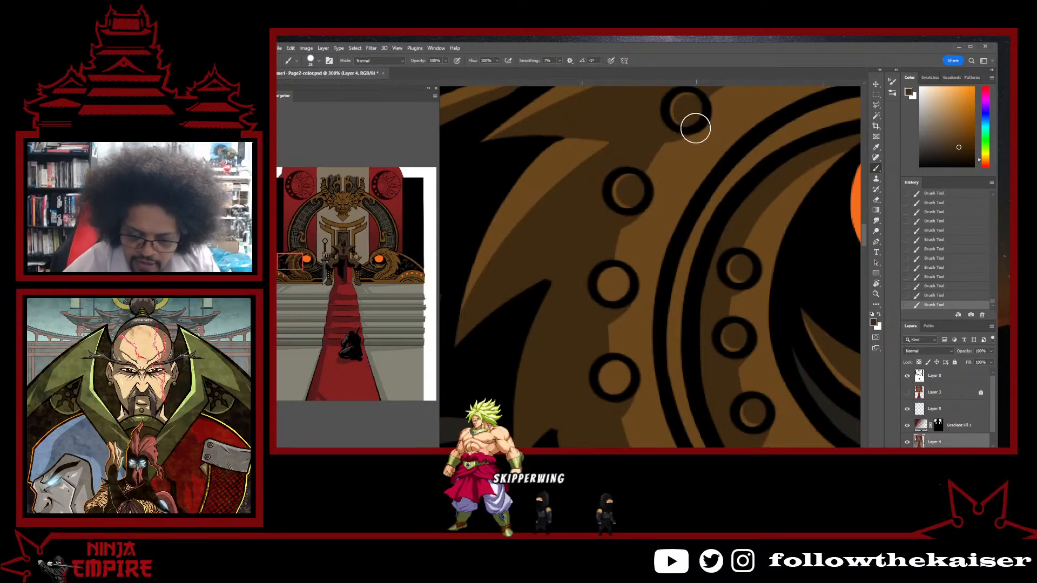
left_click_drag(554, 267, 587, 167)
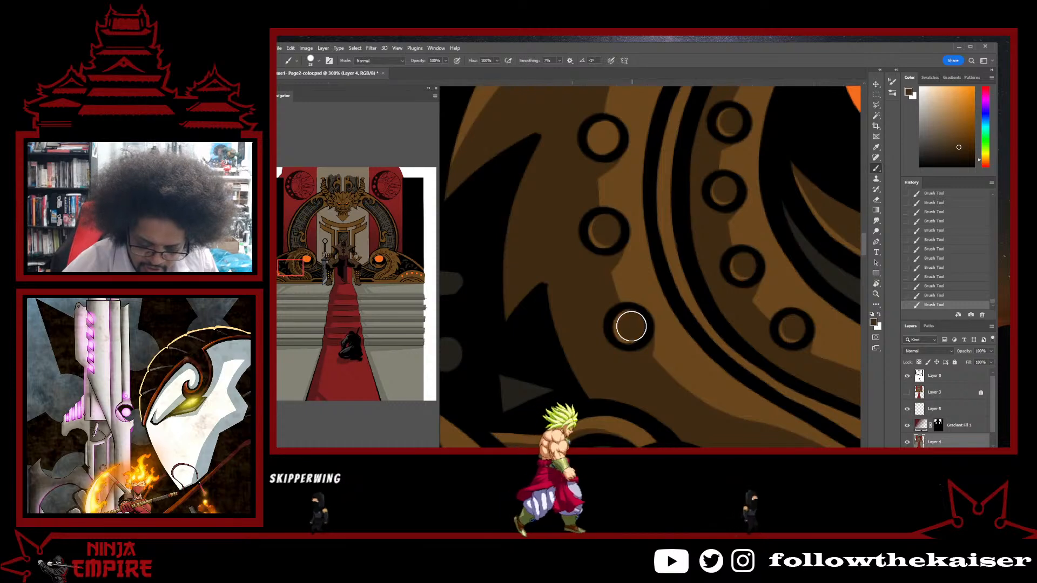
mouse_move(666, 324)
left_mouse_down()
mouse_move(707, 174)
mouse_move(701, 377)
mouse_move(676, 324)
mouse_move(682, 354)
mouse_move(753, 316)
left_mouse_up()
scroll(753, 315, "down", 4)
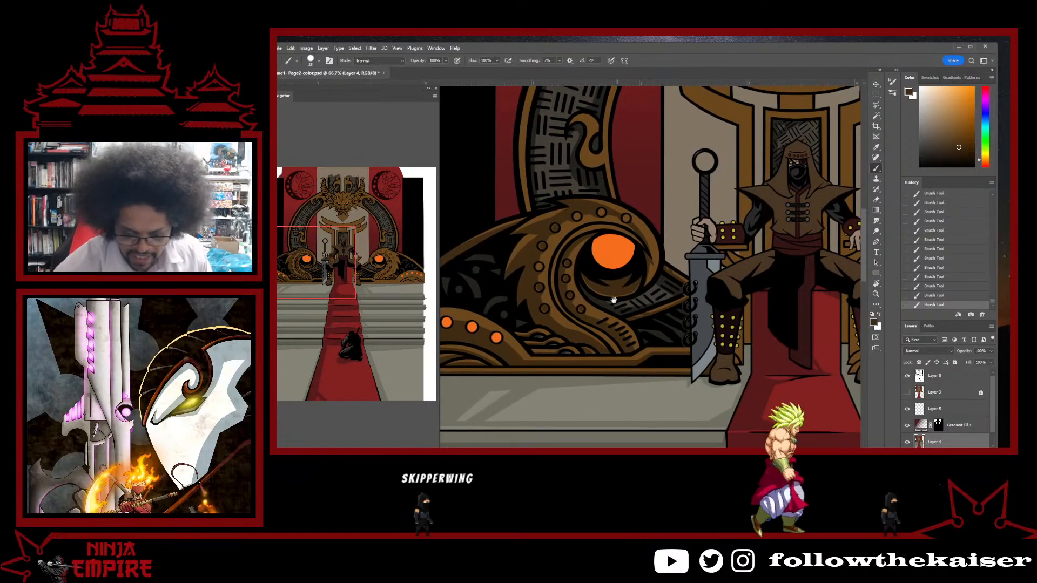
- Shade the remaining round studs across the top of the spiral above the orange orb with dark brown
scroll(580, 229, "up", 3)
scroll(580, 229, "up", 1)
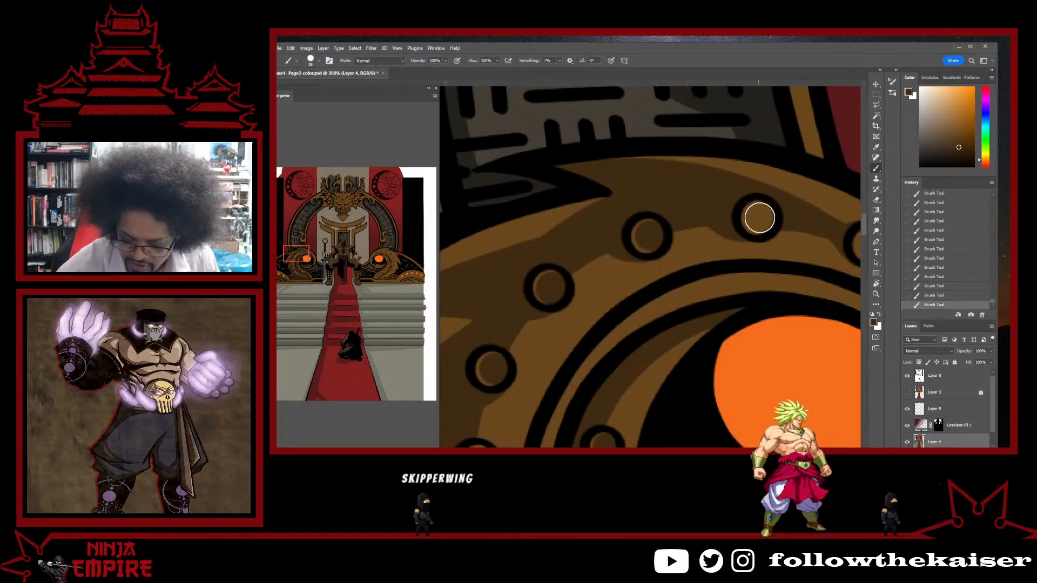
scroll(789, 229, "right", 3)
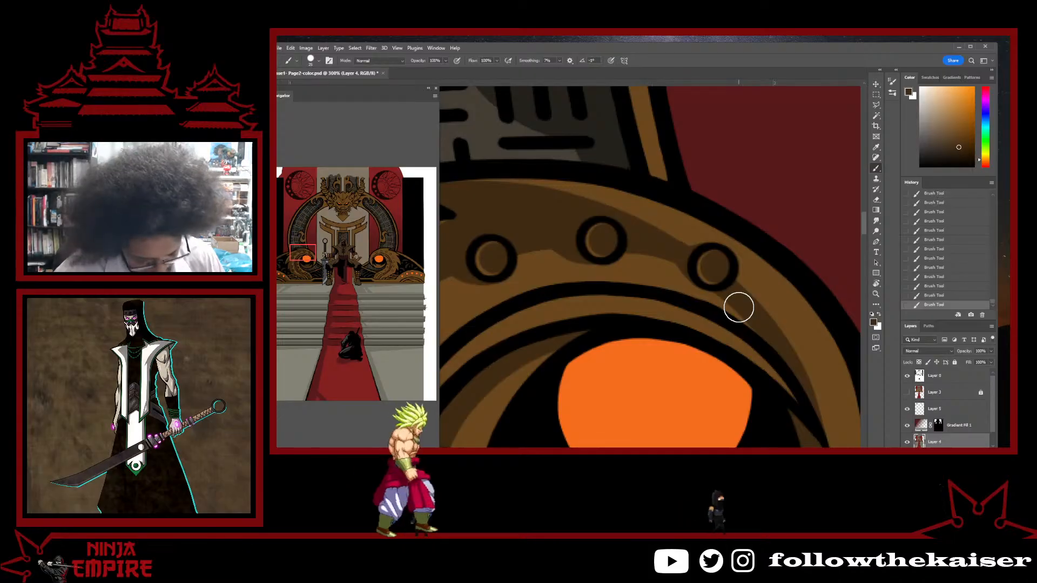
- Sample the lighter brown and dab highlights into the studs across the top of the spiral
left_click(721, 268, "alt")
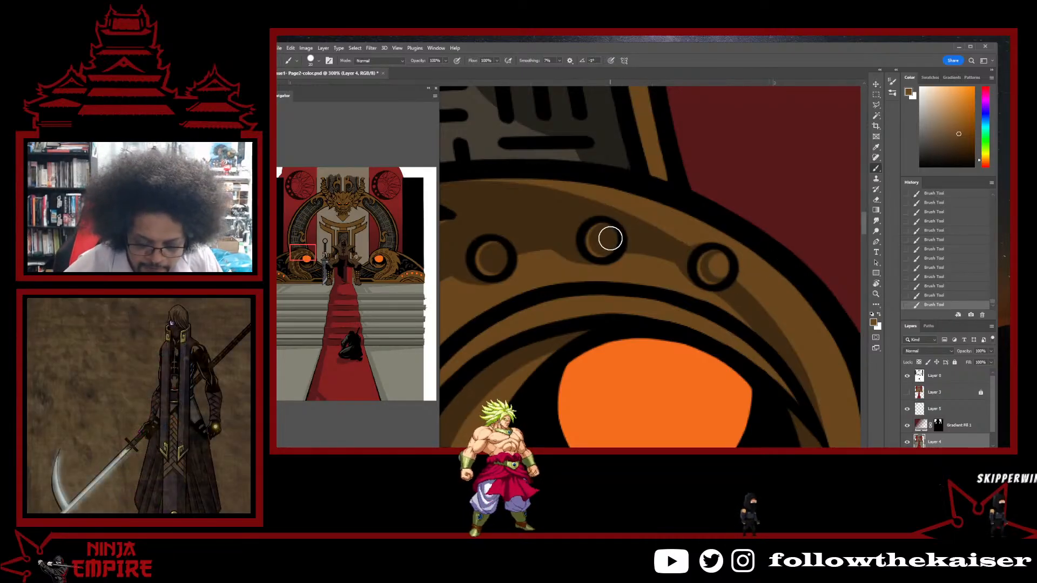
left_click(625, 324, "ctrl+alt")
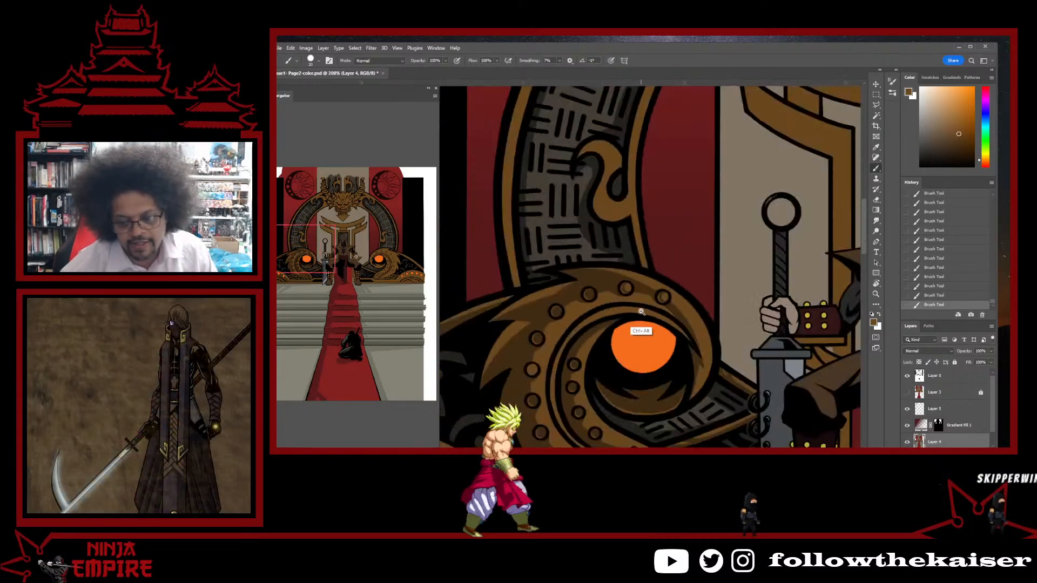
left_click(642, 331, "ctrl+alt")
left_click(672, 290, "ctrl")
left_click(672, 290, "ctrl")
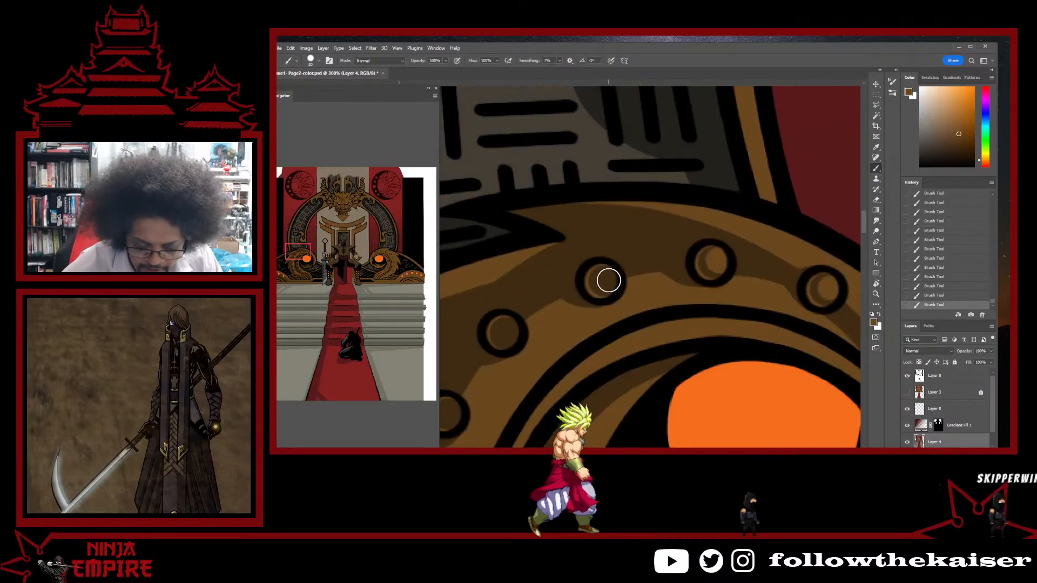
left_click_drag(627, 301, 751, 263)
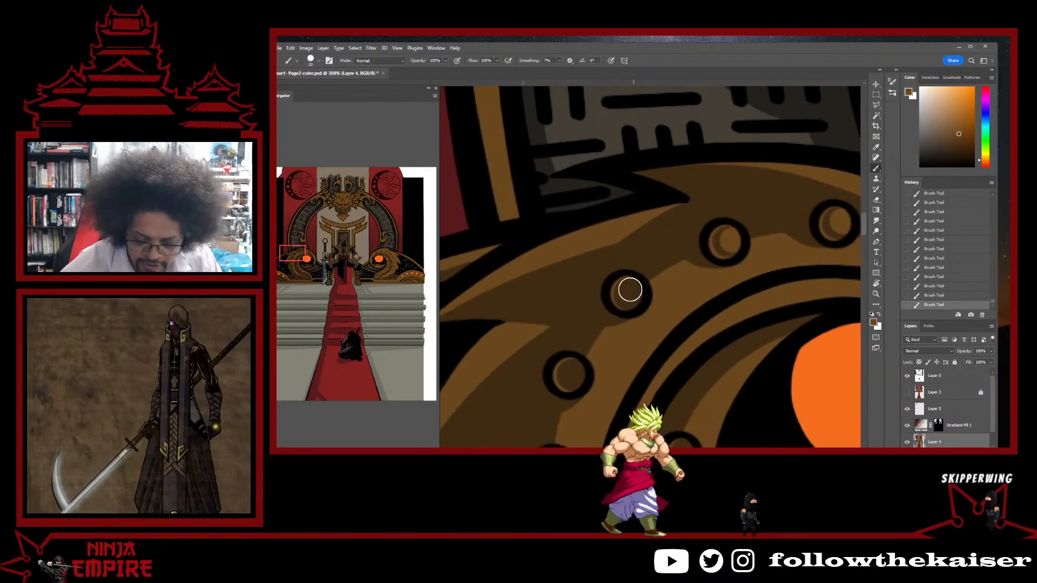
- Continue the lighter brown highlights in the outer row of studs down the spiral's spiked side, using a larger brush
left_click_drag(635, 293, 640, 213)
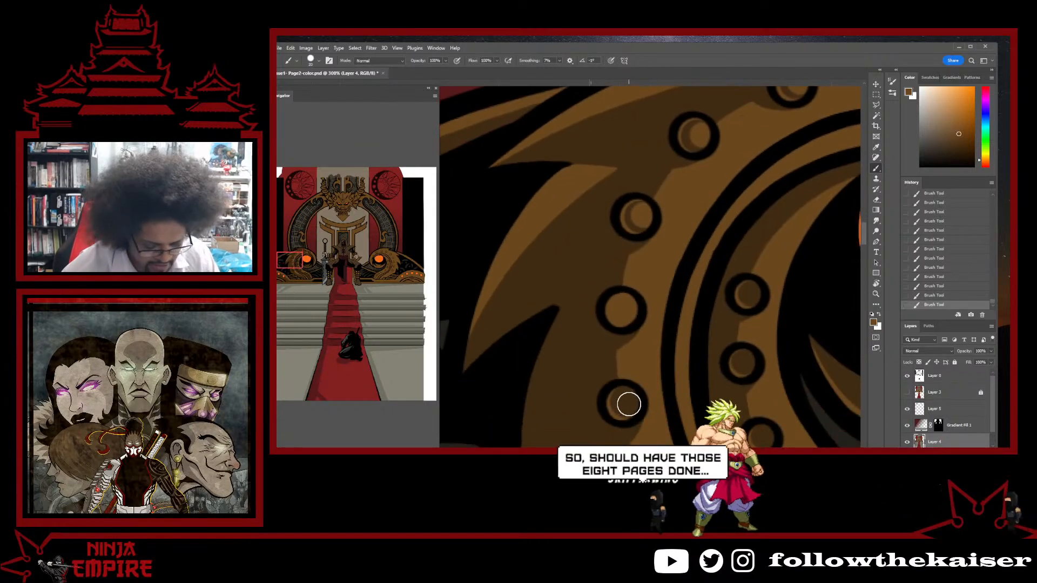
left_click(626, 315, "alt")
key("bracketright")
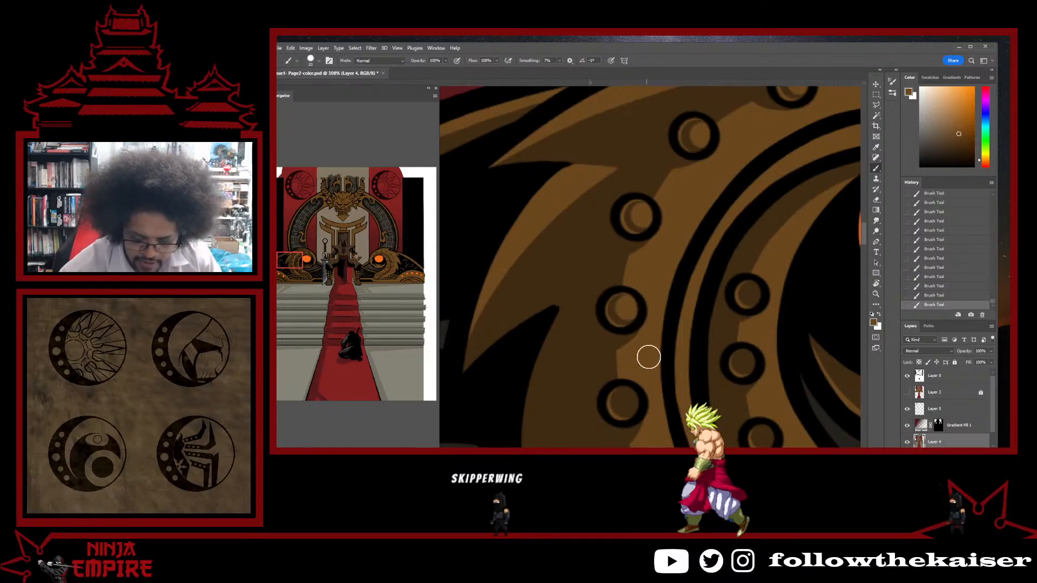
scroll(648, 356, "down", 2)
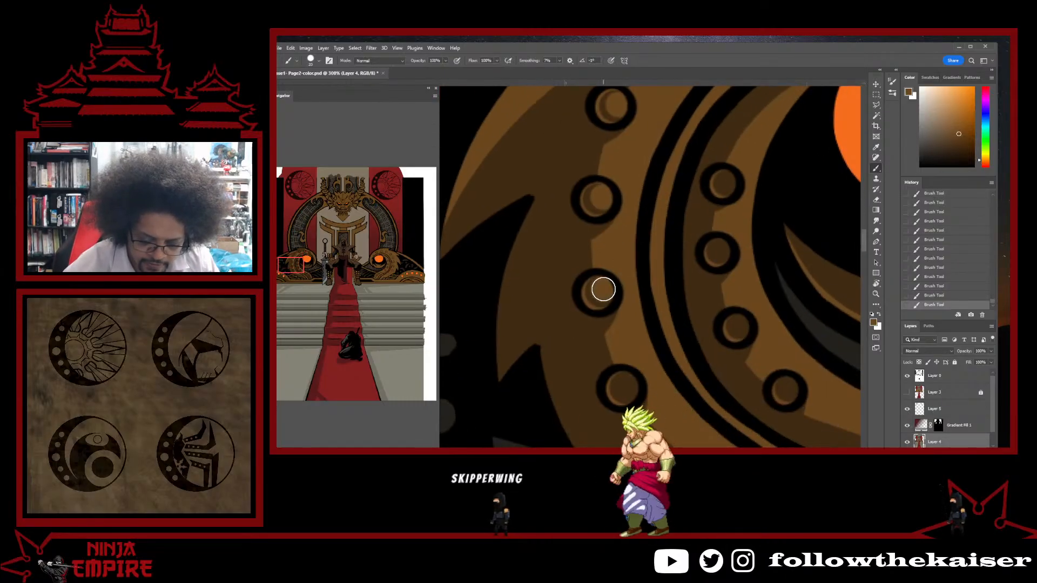
scroll(599, 302, "down", 2)
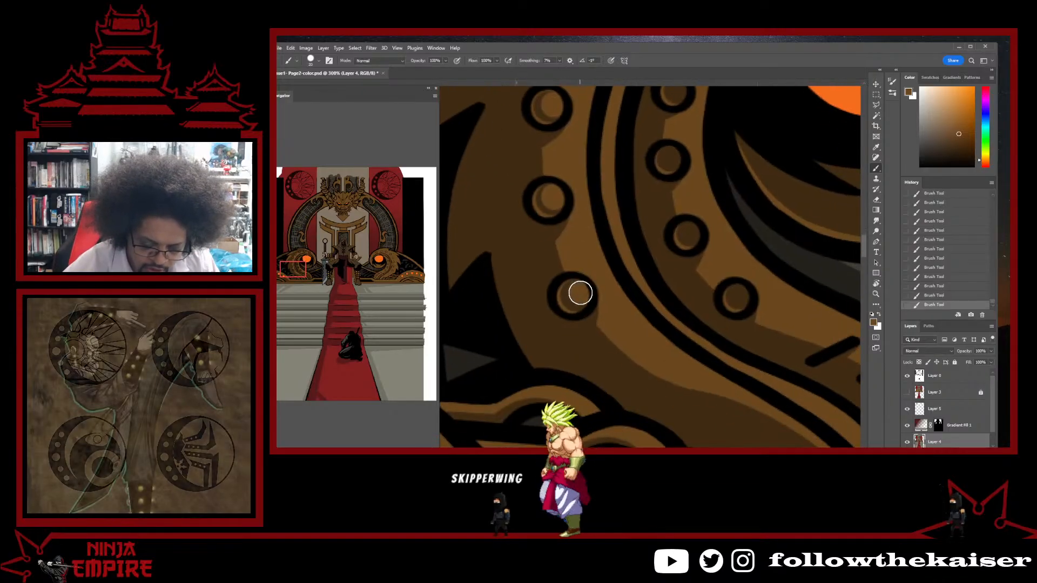
- Dab lighter brown highlights into the inner row of studs along the spiral's lower curve, using a smaller brush
scroll(702, 298, "right", 2)
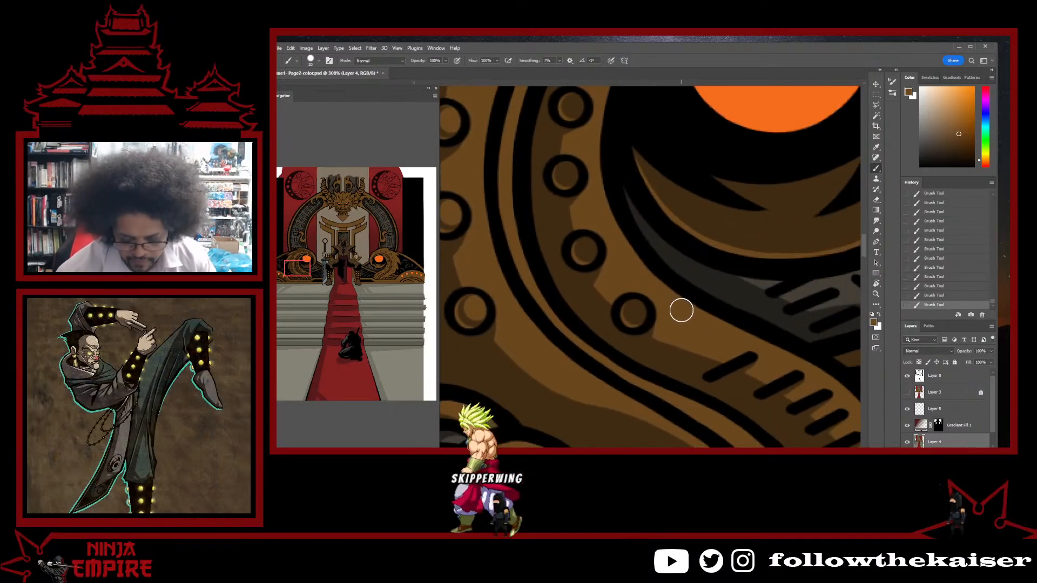
key("bracketleft")
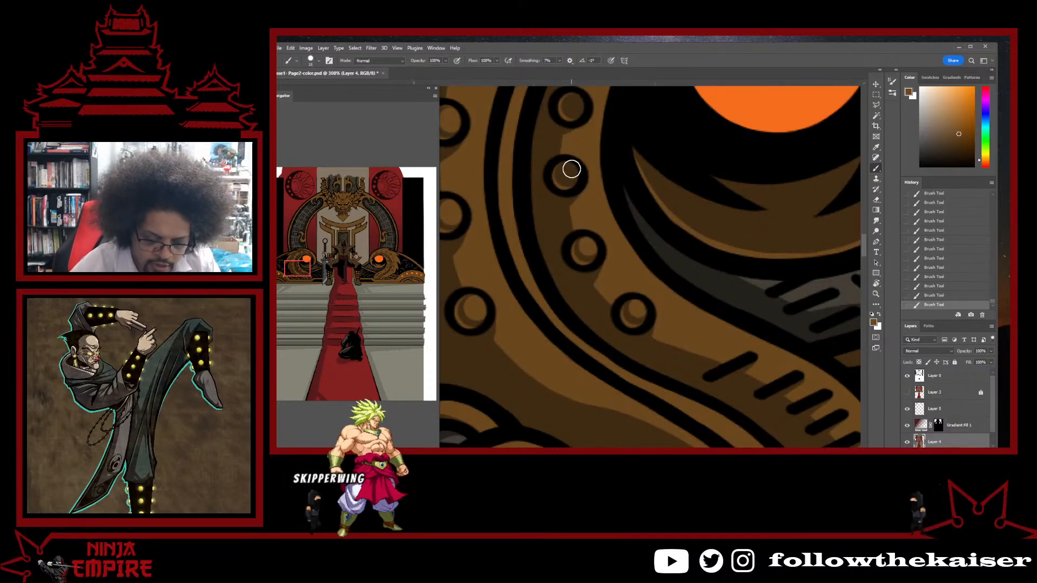
left_click(656, 298, "ctrl+alt")
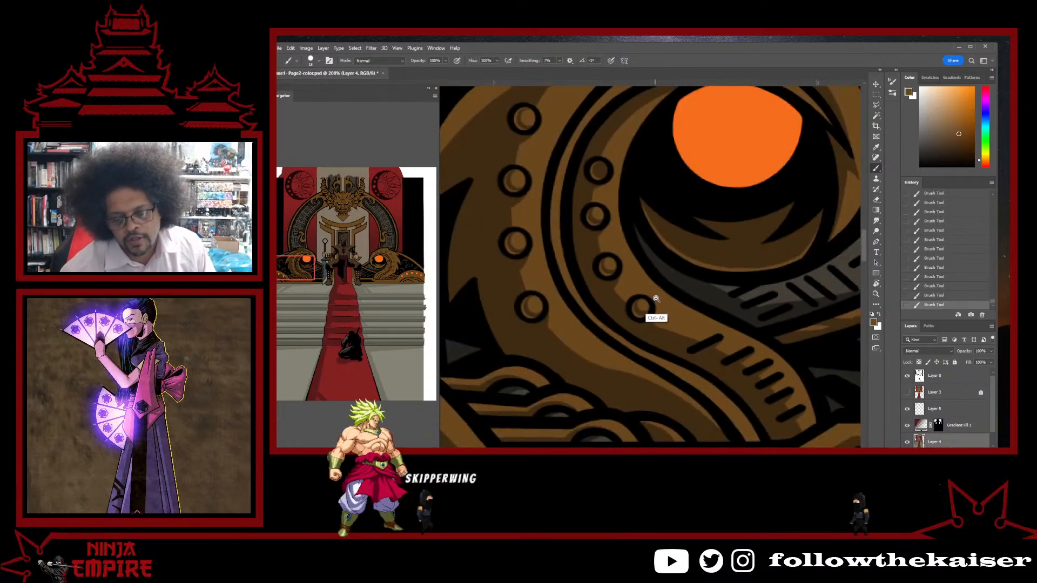
left_click(656, 298, "ctrl+alt")
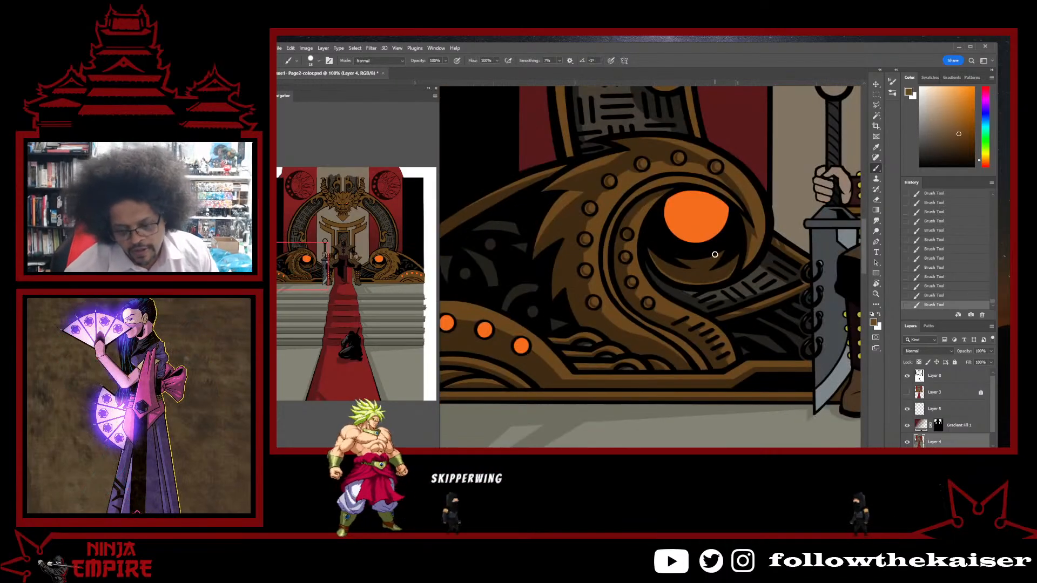
- Paint a dark brown shadow along the lower curve of the hooked ornament inside the patterned arch on the sword side
left_click(640, 269, "ctrl")
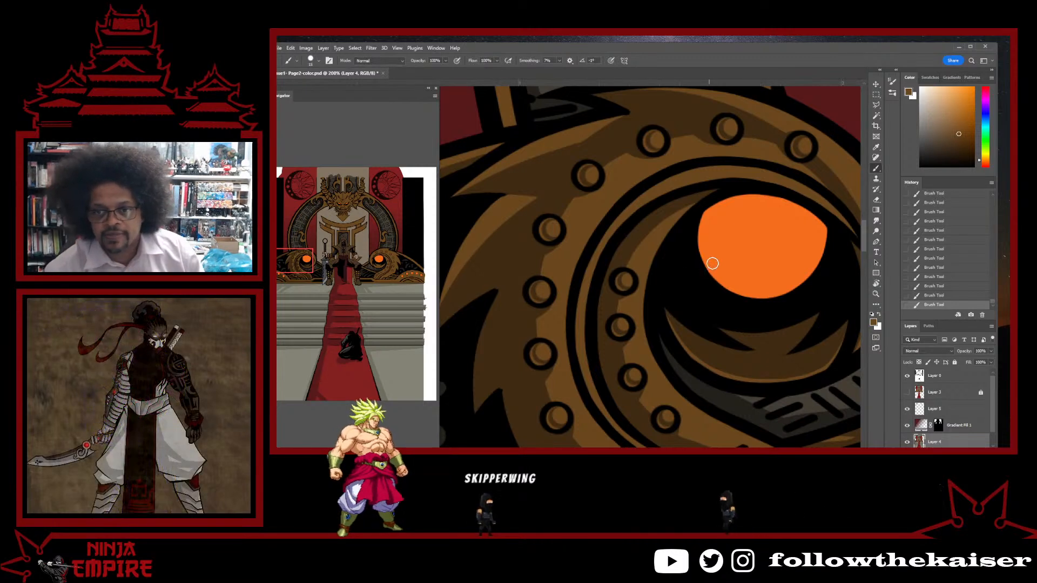
scroll(738, 289, "down", 3)
left_click_drag(840, 320, 747, 301)
left_click_drag(816, 332, 691, 302)
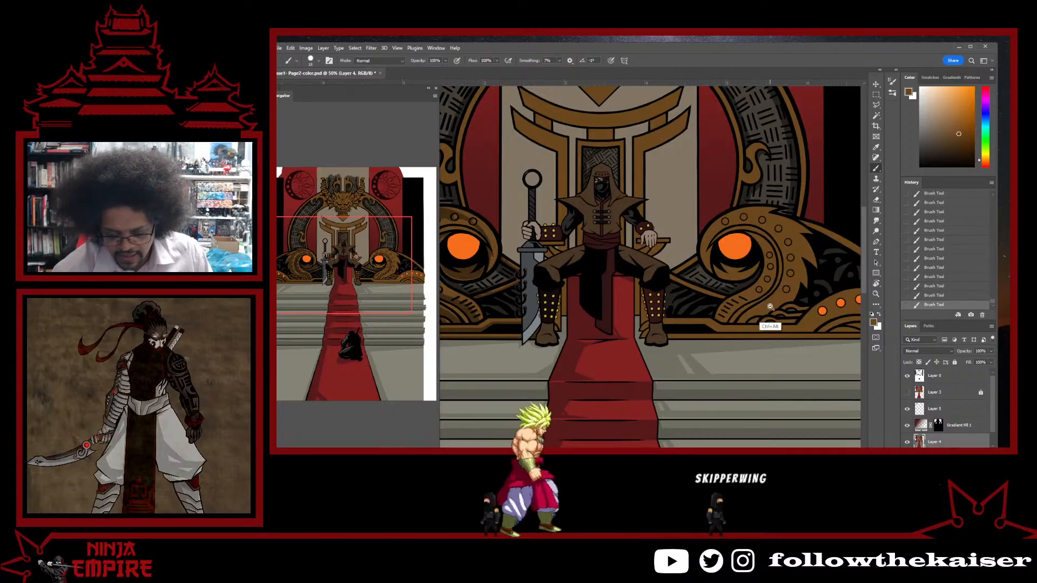
scroll(775, 300, "down", 2)
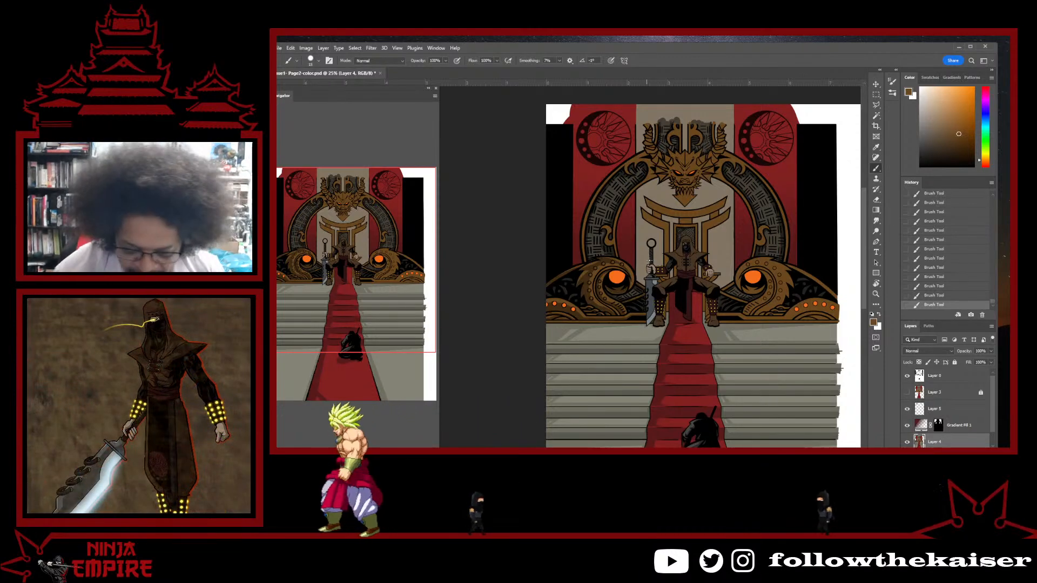
mouse_move(629, 256)
left_mouse_down()
mouse_move(618, 257)
mouse_move(622, 290)
left_mouse_up()
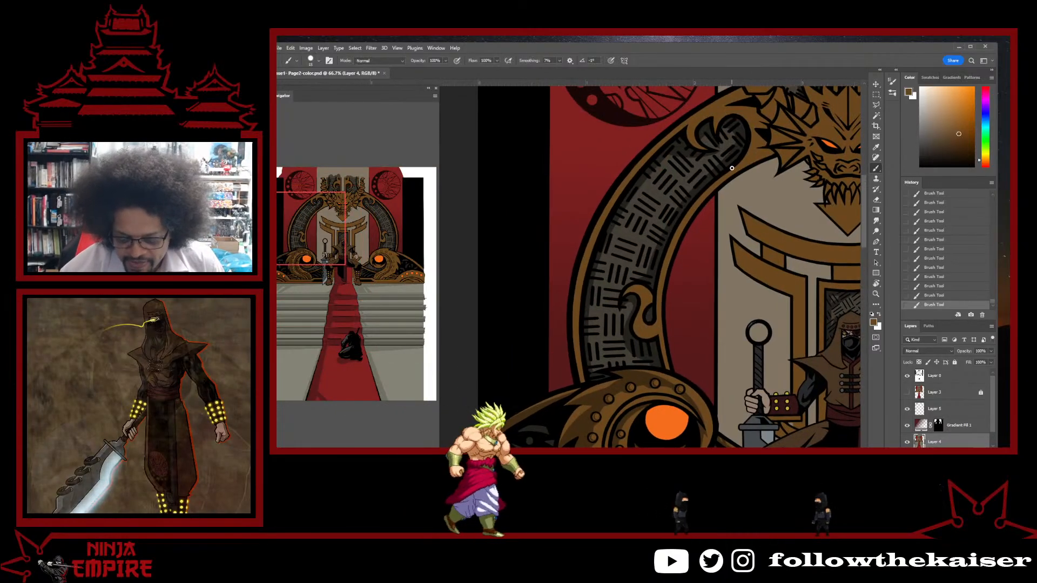
scroll(639, 325, "up", 2)
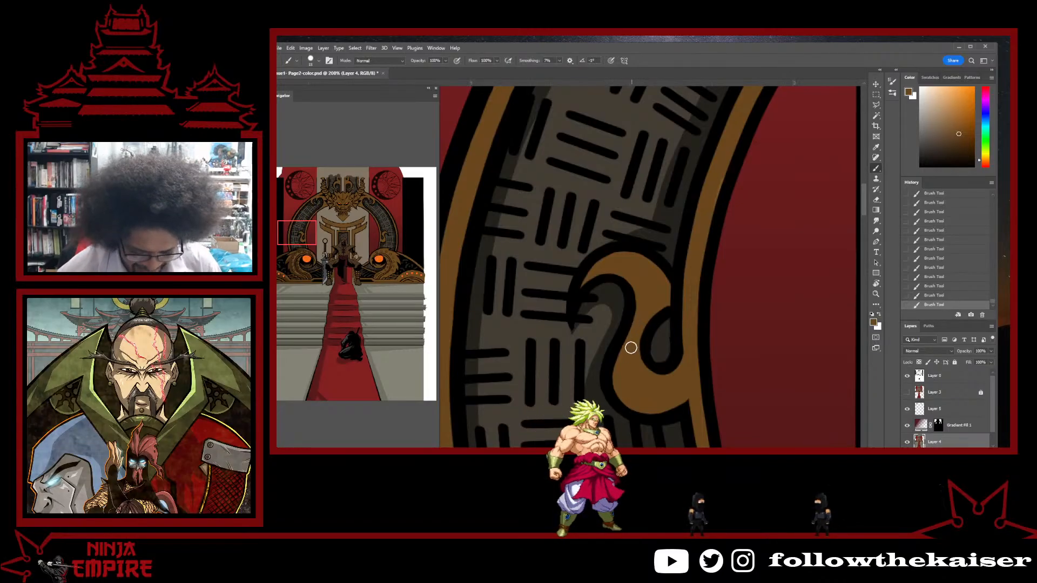
left_click_drag(612, 411, 640, 387)
left_click_drag(634, 330, 634, 420)
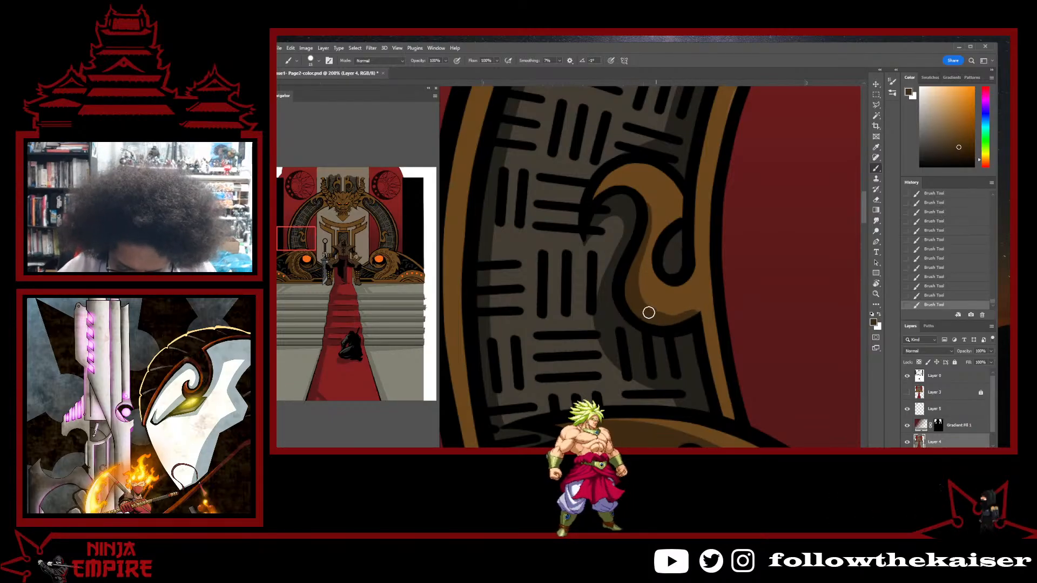
- Refine the hook's lower shadow edge with sampled lighter brown, and shade the underside of its upper curl in dark brown
left_click(663, 297, "alt")
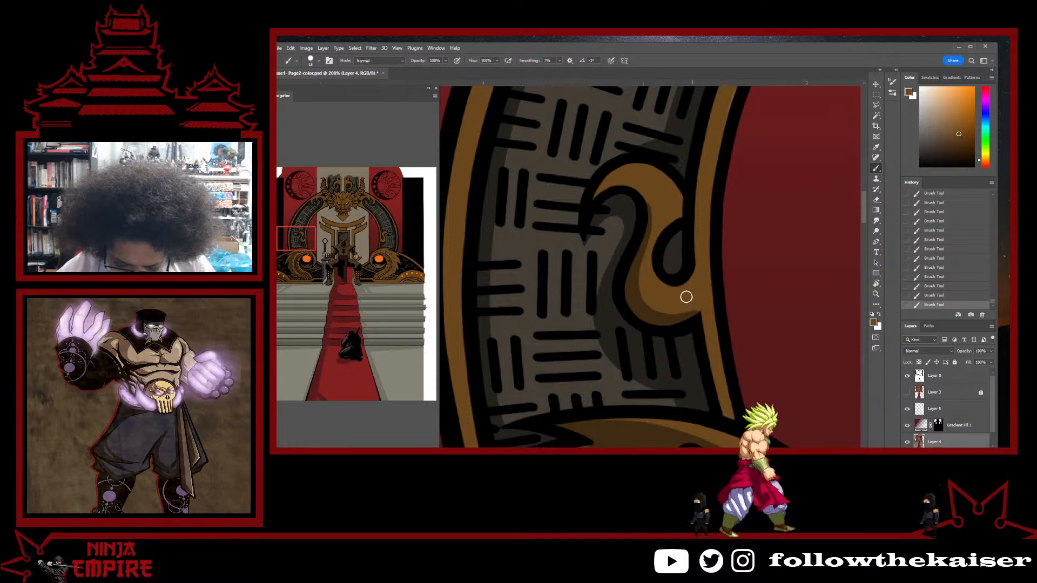
left_click(639, 291, "alt")
left_click_drag(594, 204, 641, 185)
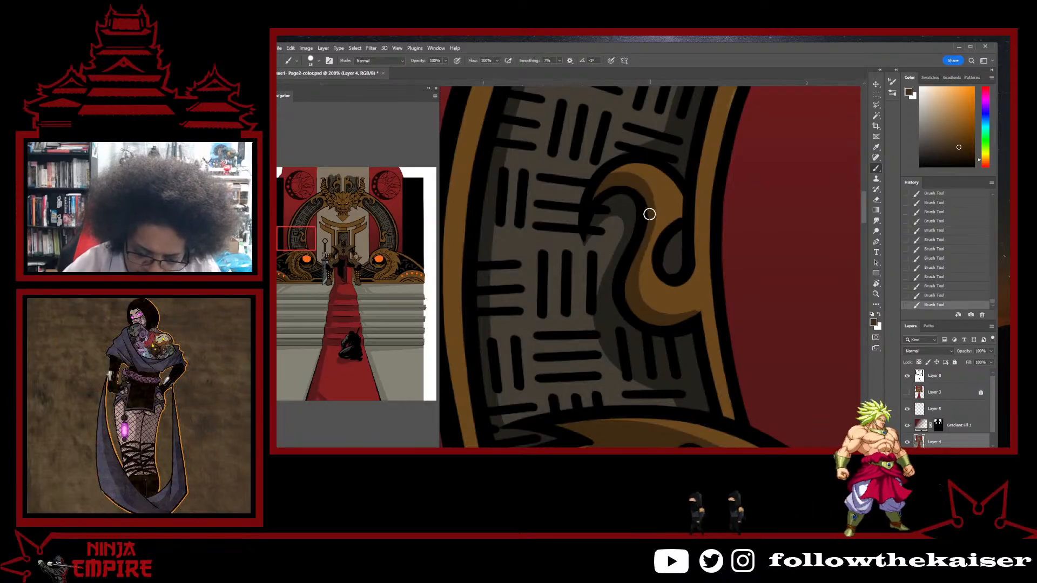
- Examine the shading balance across the whole page and around the throne
left_click(722, 316, "ctrl+alt")
left_click(722, 316, "ctrl+alt")
left_click(722, 316, "ctrl+alt")
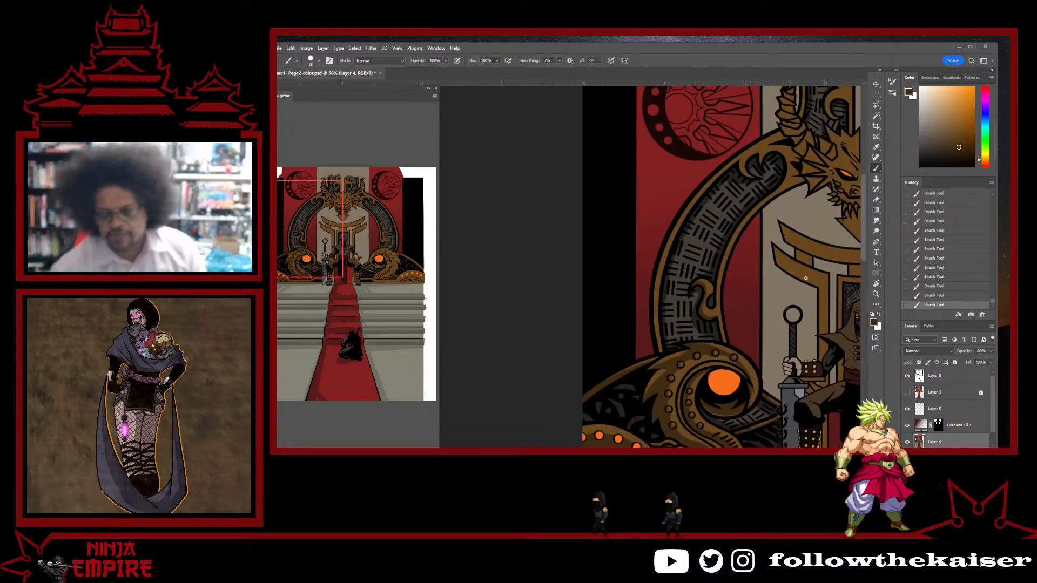
left_click(745, 318, "ctrl+alt")
left_click(768, 319, "ctrl+alt")
left_click(769, 319, "ctrl+alt")
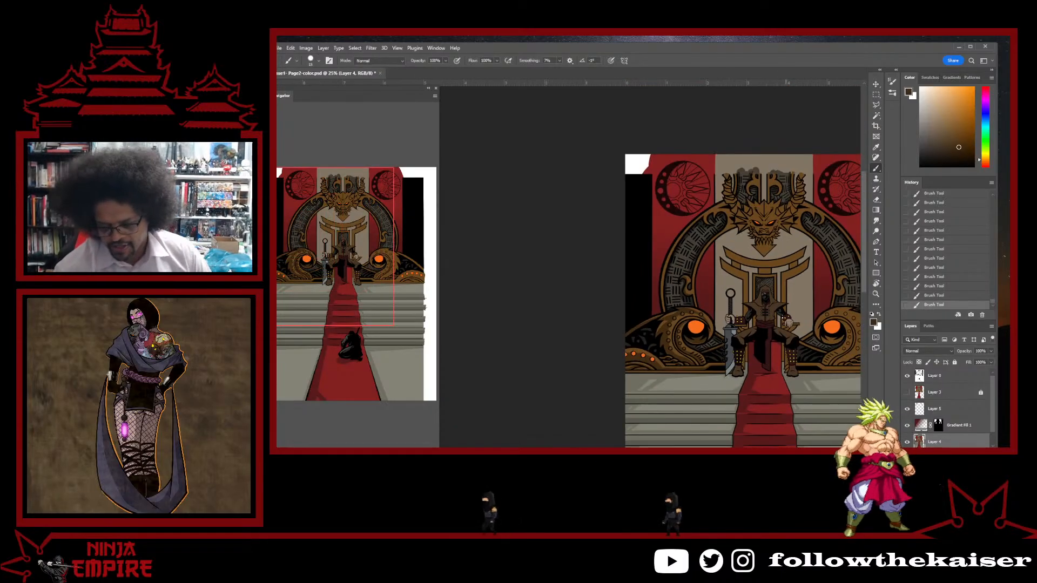
left_click(772, 308, "ctrl+alt")
left_click(783, 281, "ctrl+alt")
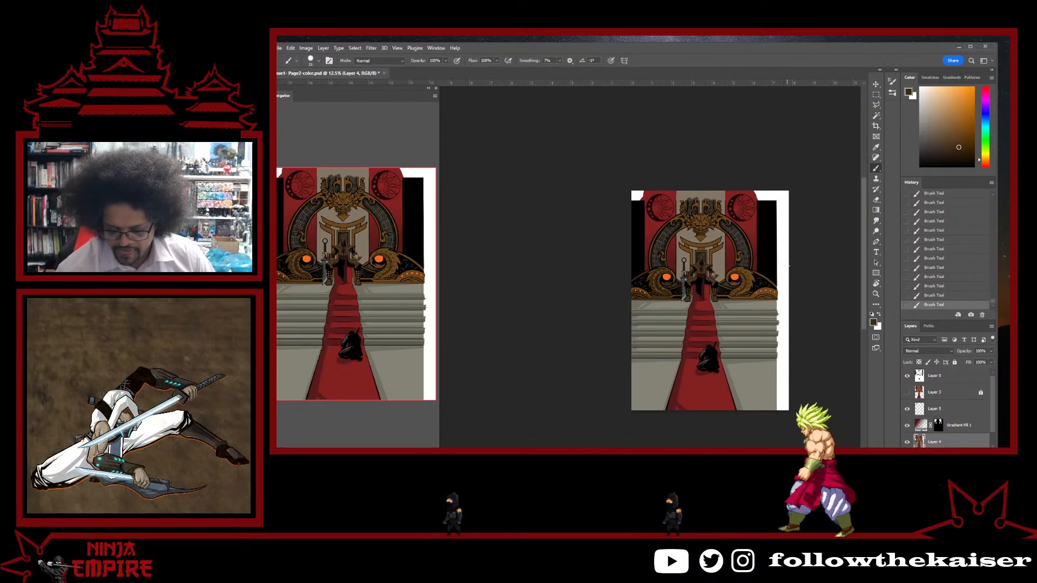
left_click(684, 267, "ctrl")
left_click(684, 267, "ctrl")
left_click(685, 267, "ctrl")
left_click(684, 267, "ctrl")
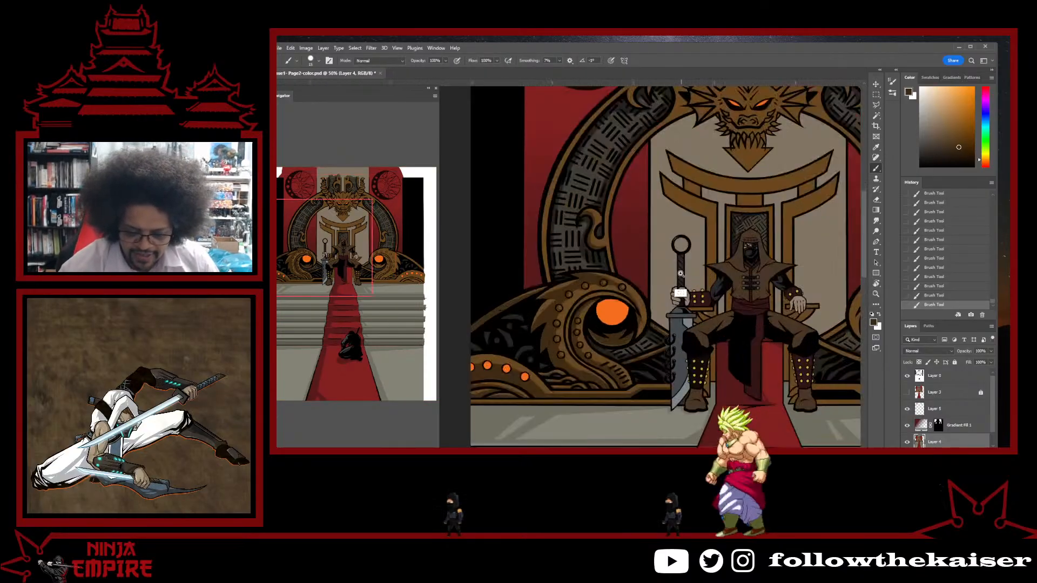
- Raise the brush smoothing, rotate the canvas and paint dark brown shadow along the sword-side arch's outer border up to the dragon head
left_click_drag(684, 267, 642, 295)
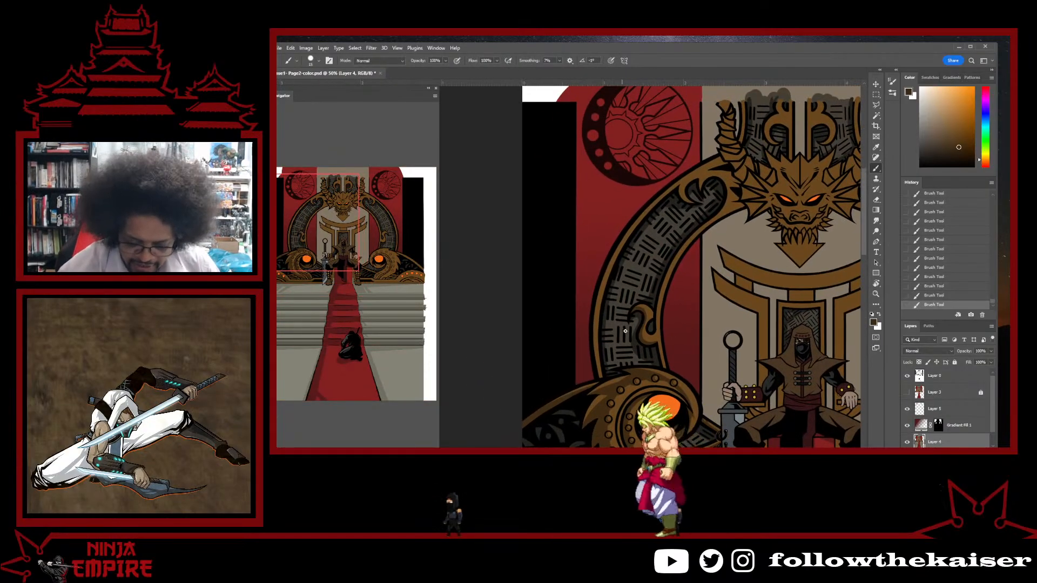
left_click(601, 359, "ctrl")
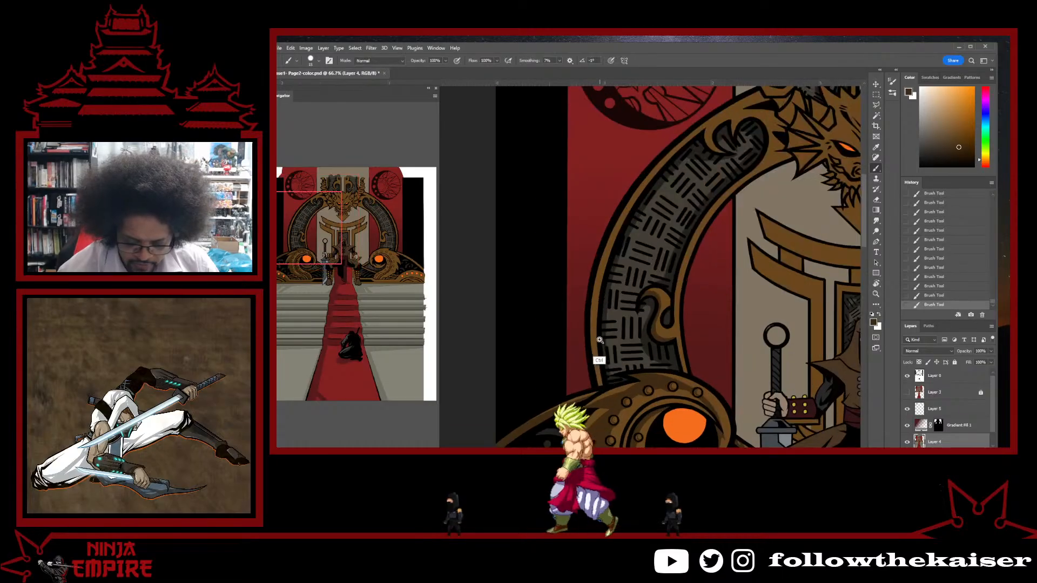
left_click(591, 302, "ctrl")
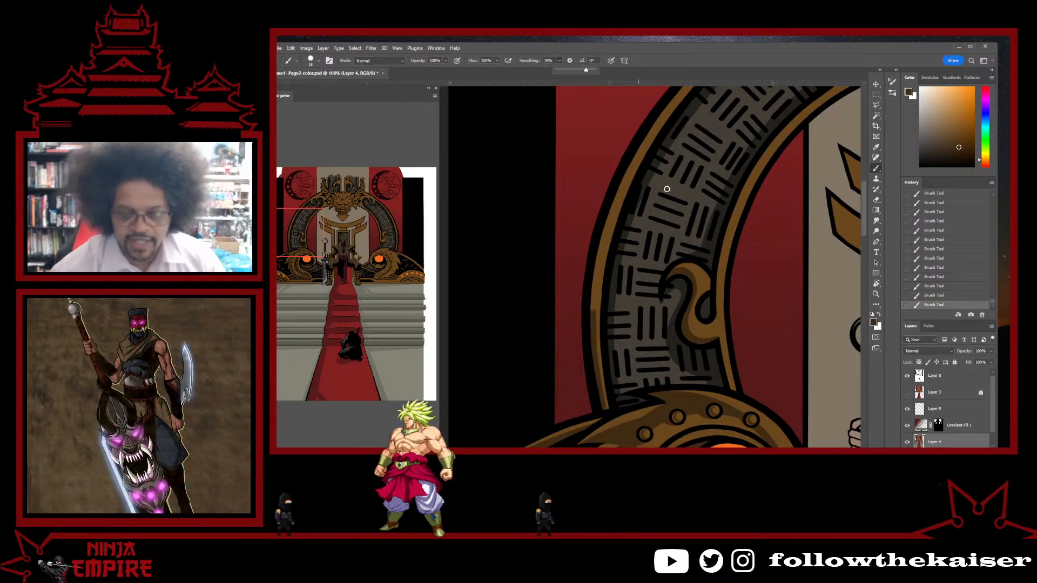
key("r")
mouse_move(685, 305)
left_mouse_down()
mouse_move(555, 266)
mouse_move(573, 353)
left_mouse_up()
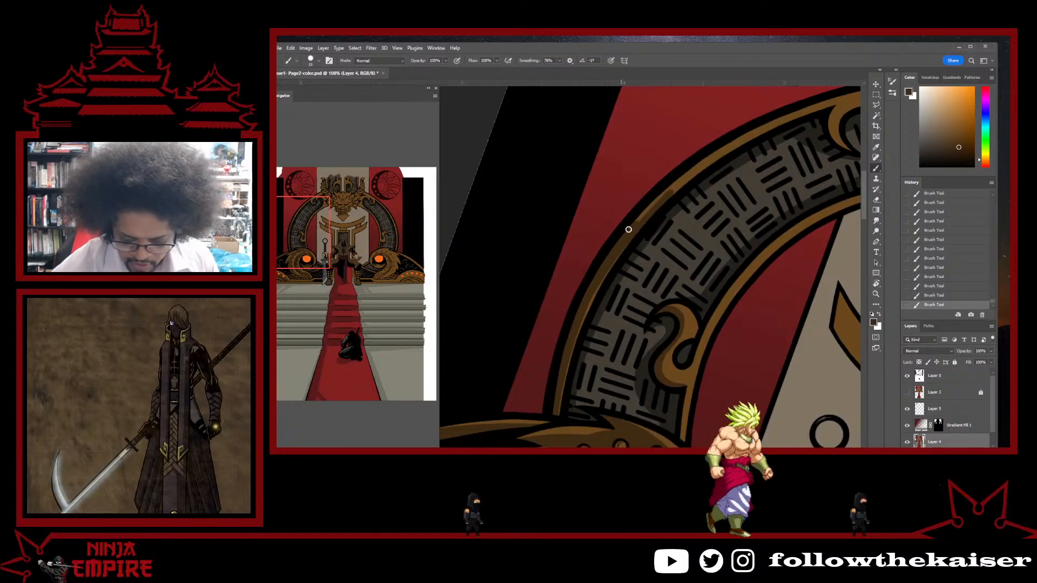
scroll(658, 208, "up", 2)
scroll(658, 208, "right", 2)
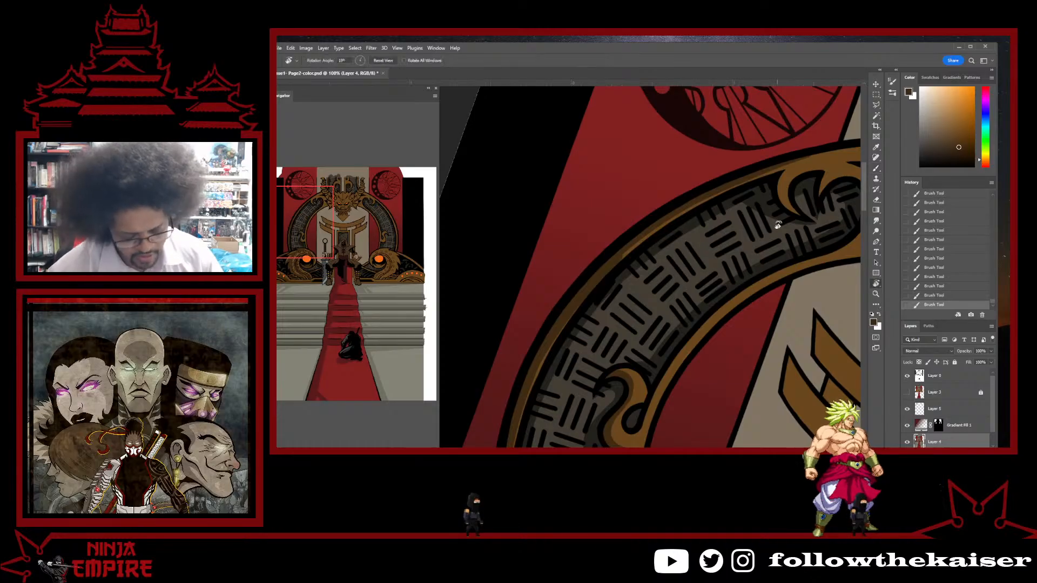
left_click_drag(777, 224, 624, 284)
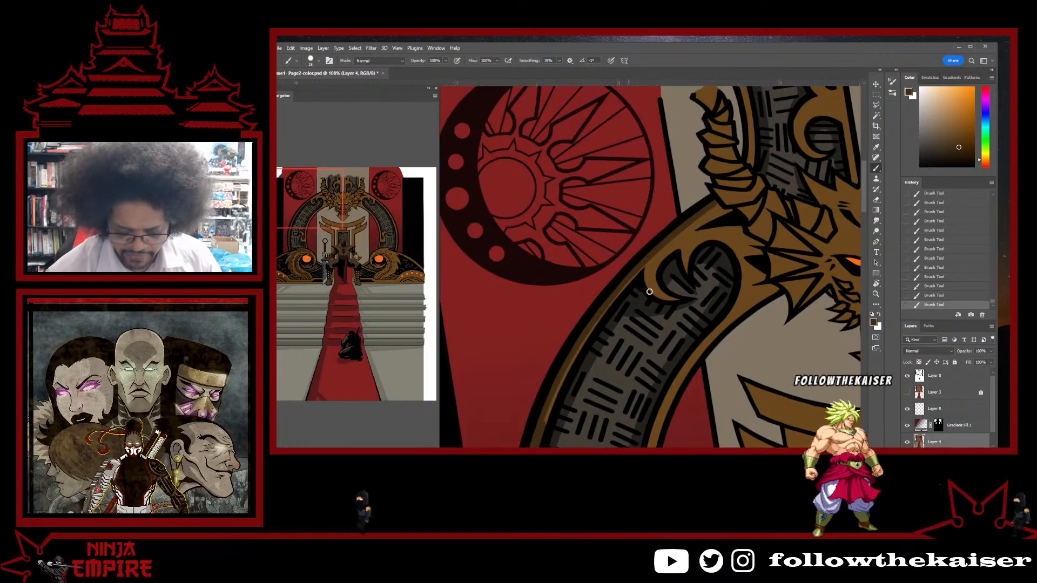
- Sample the lighter brown and clean up the shadow edge along the arch's outer border, undoing the last stroke
left_click(685, 245, "alt")
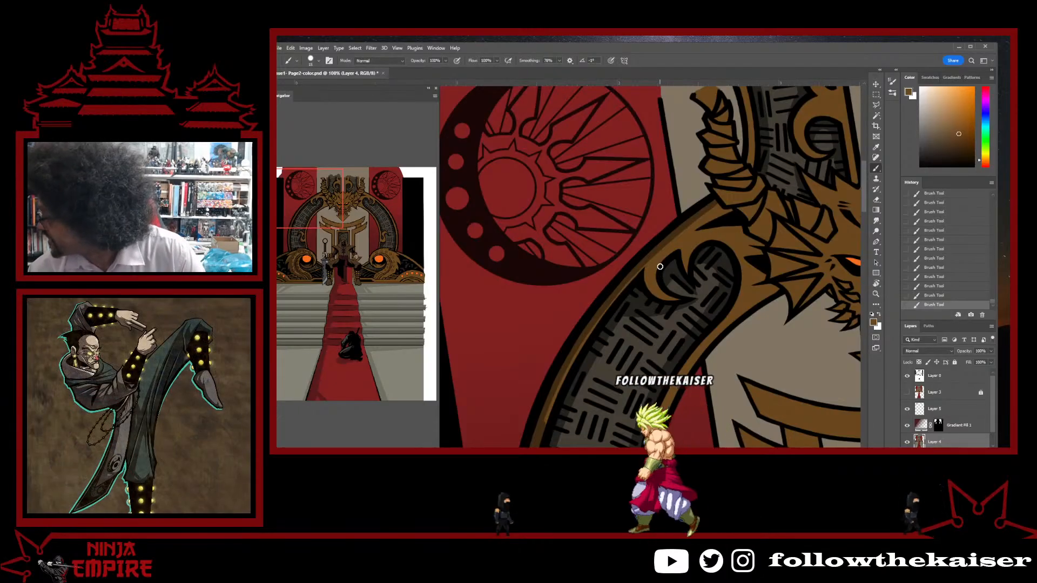
mouse_move(569, 438)
left_mouse_down()
mouse_move(593, 283)
mouse_move(596, 130)
left_mouse_up()
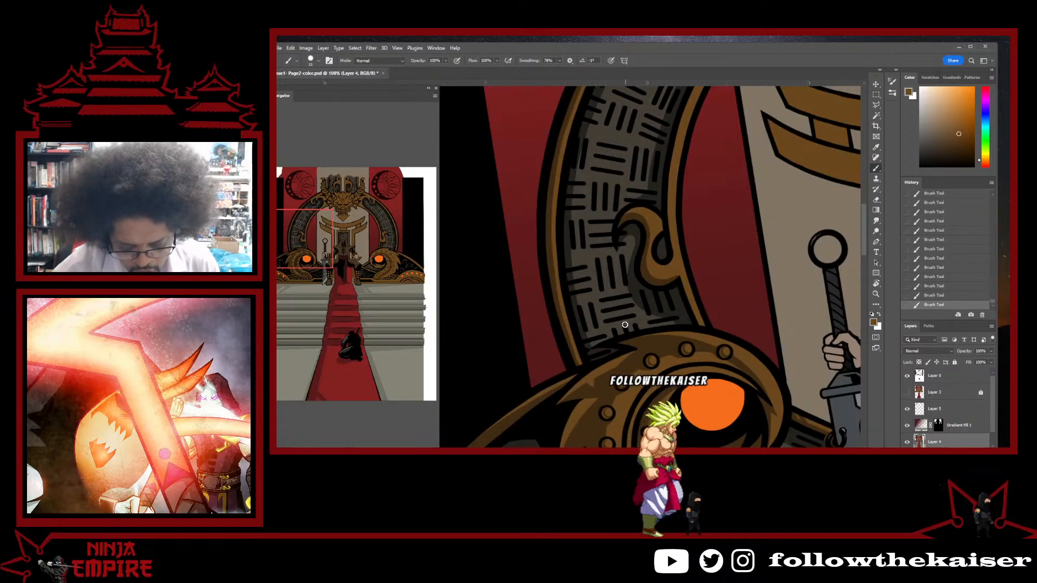
key("ctrl+z")
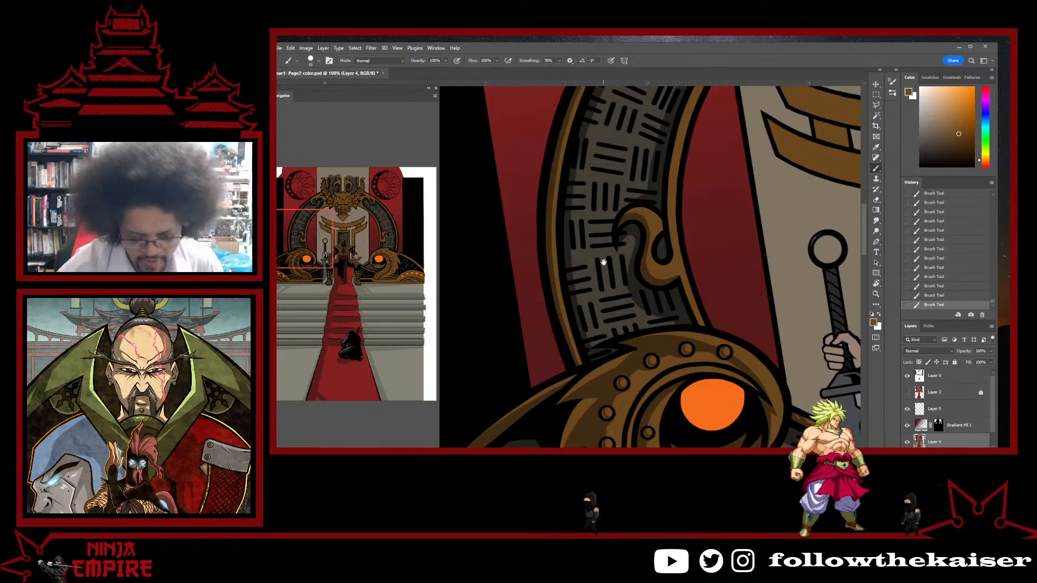
scroll(603, 262, "up", 3)
left_click_drag(603, 261, 598, 310)
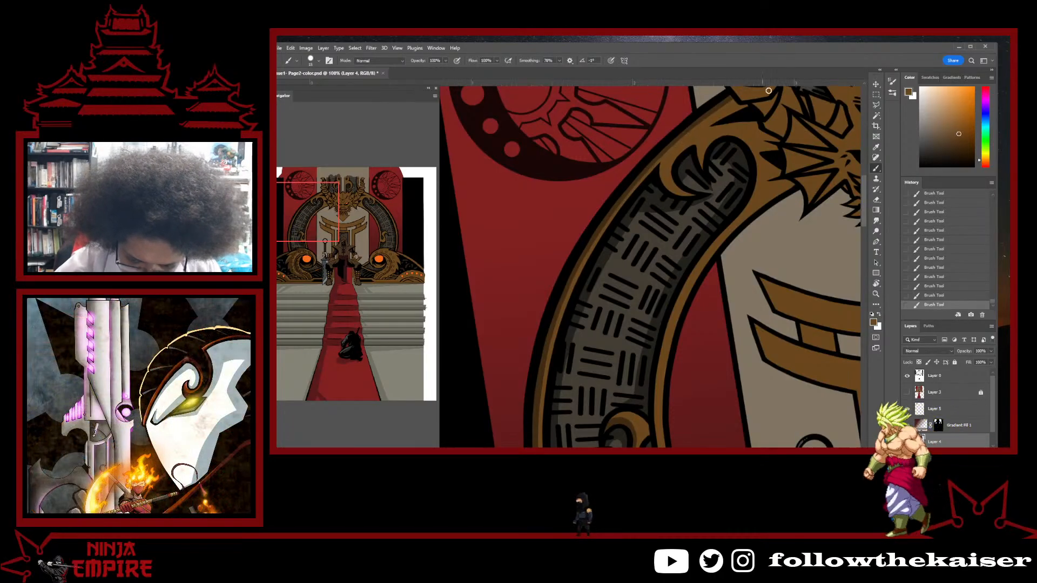
- Sample the dark brown and paint a shadow along the arch's inner border from the spiral up towards the dragon head
scroll(694, 229, "down", 4)
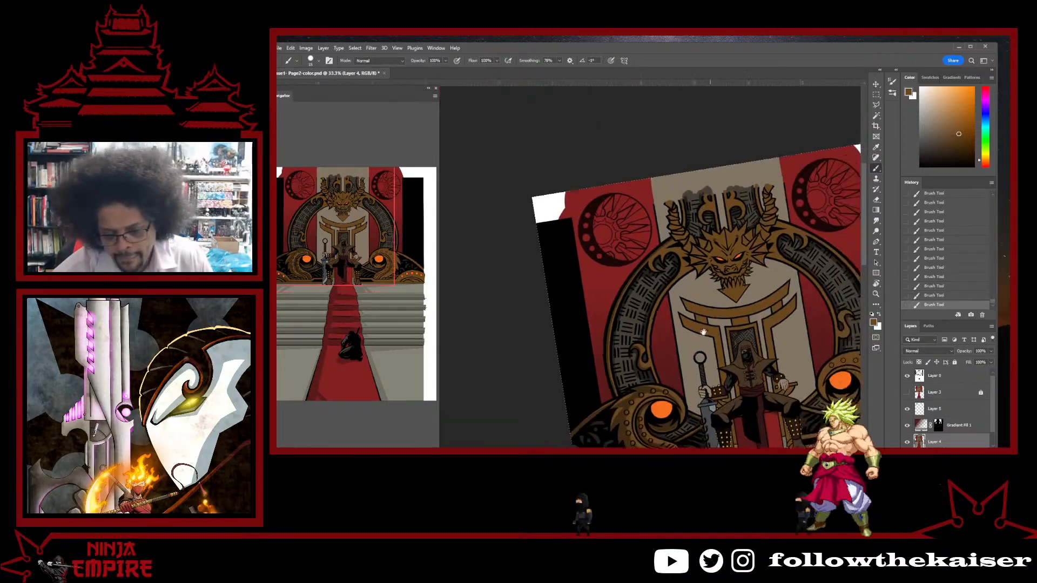
left_click(667, 303, "ctrl")
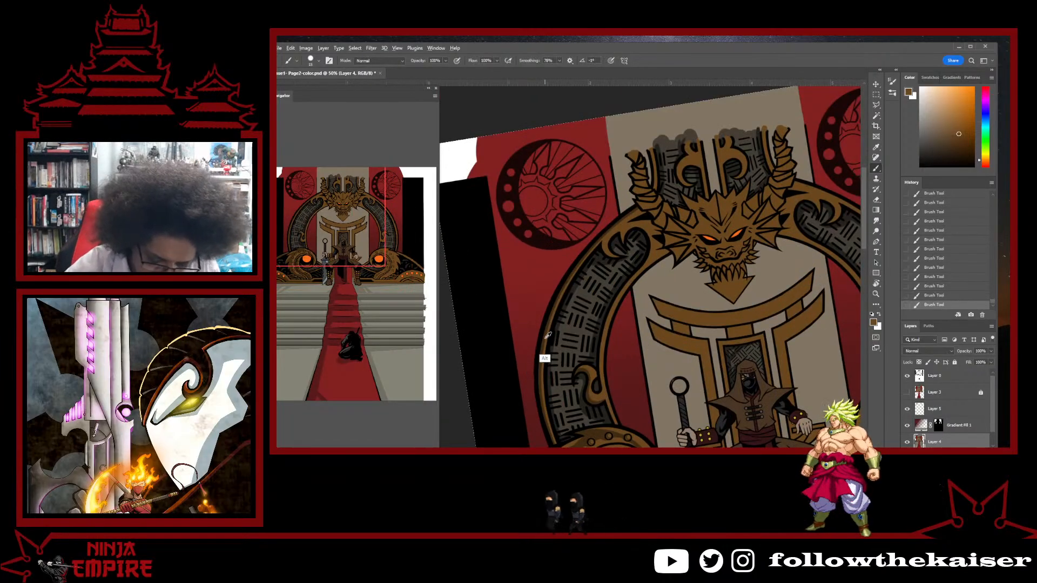
scroll(599, 378, "up", 2)
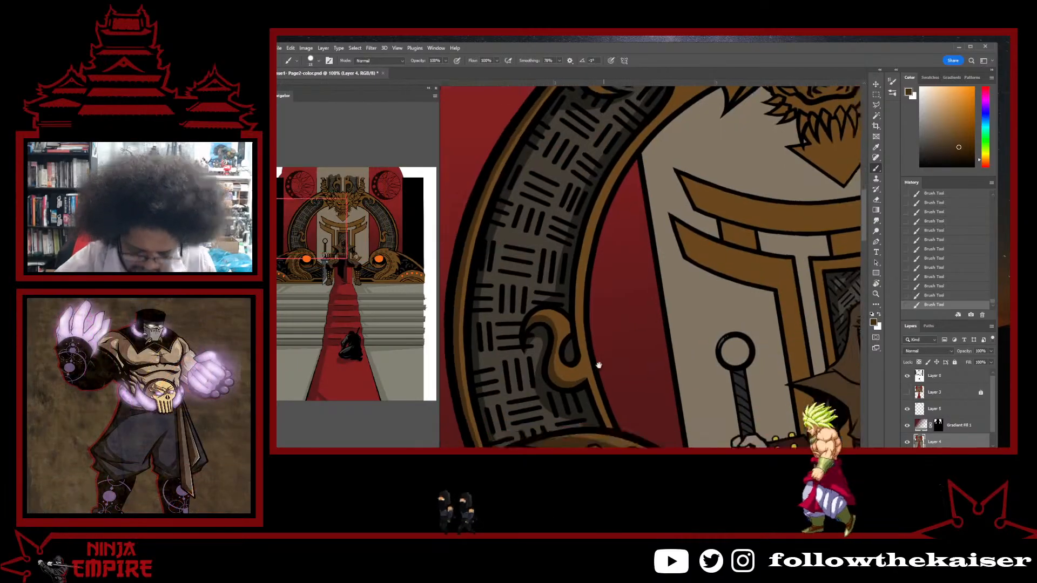
left_click_drag(599, 366, 583, 291)
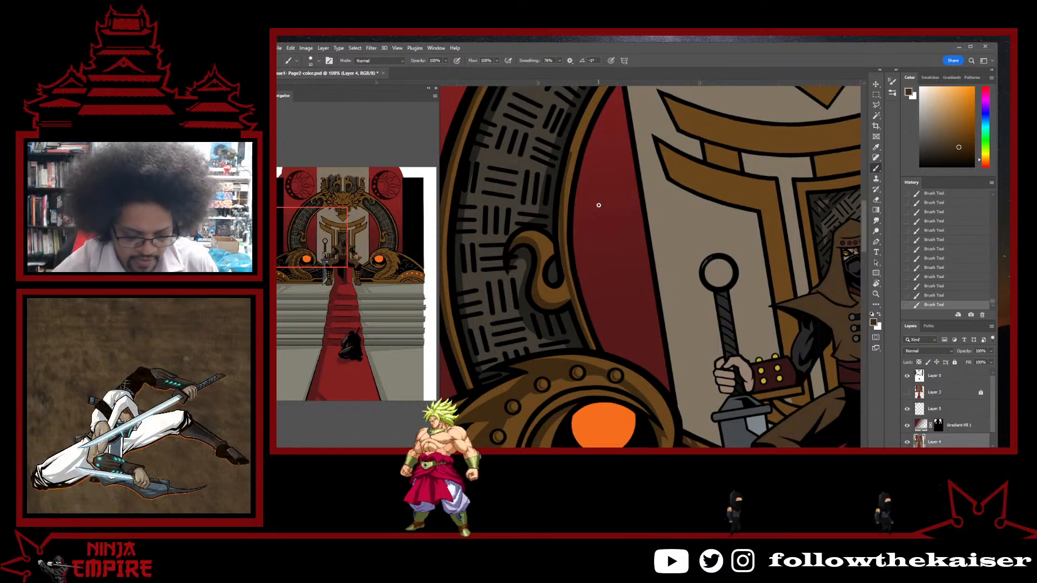
left_click_drag(598, 205, 611, 352)
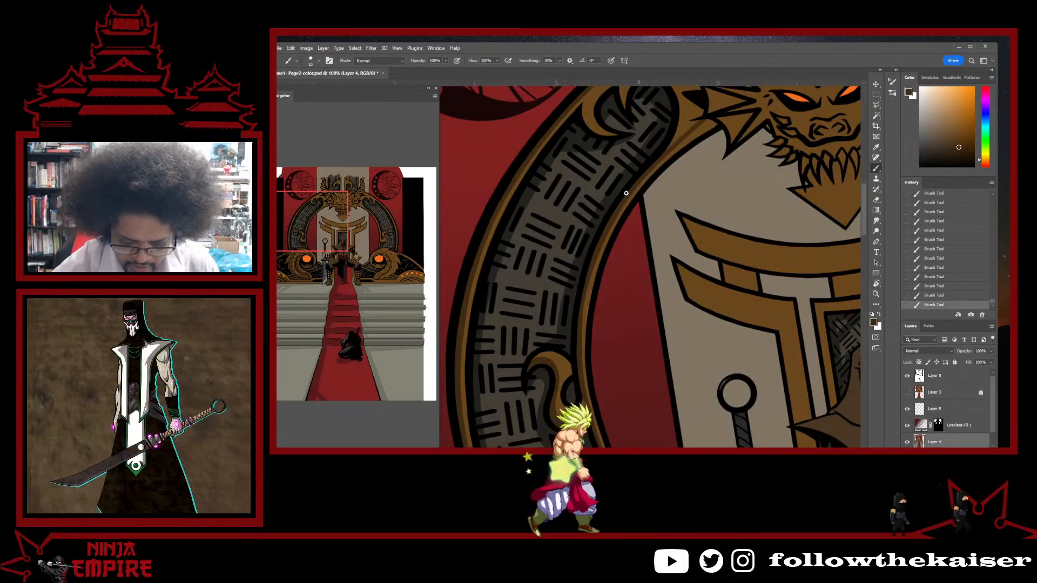
scroll(592, 236, "down", 5)
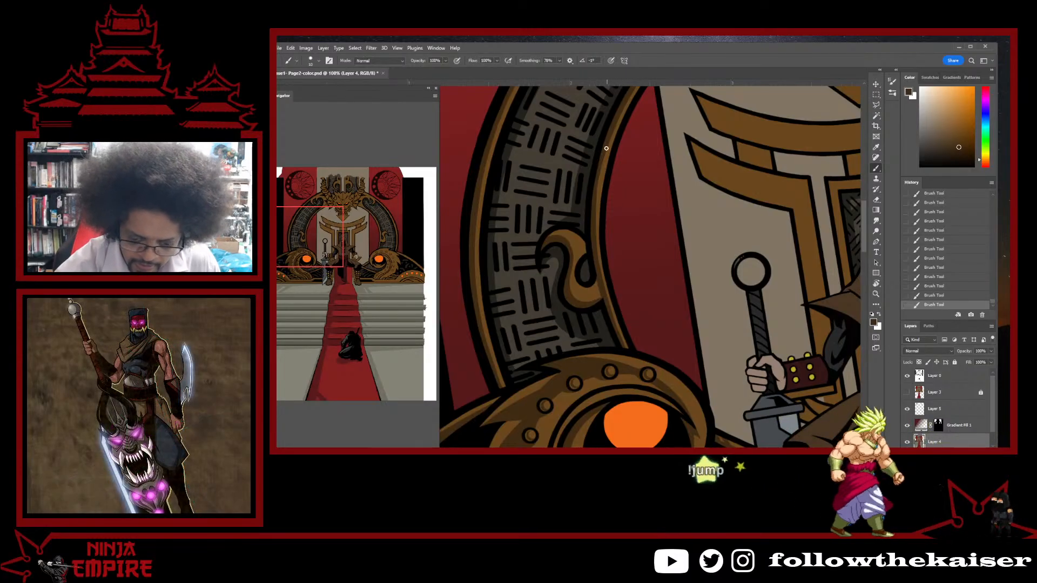
- Sample the lighter brown and clean up the shadow edge along the arch's inner border, undoing the last stroke
key("alt")
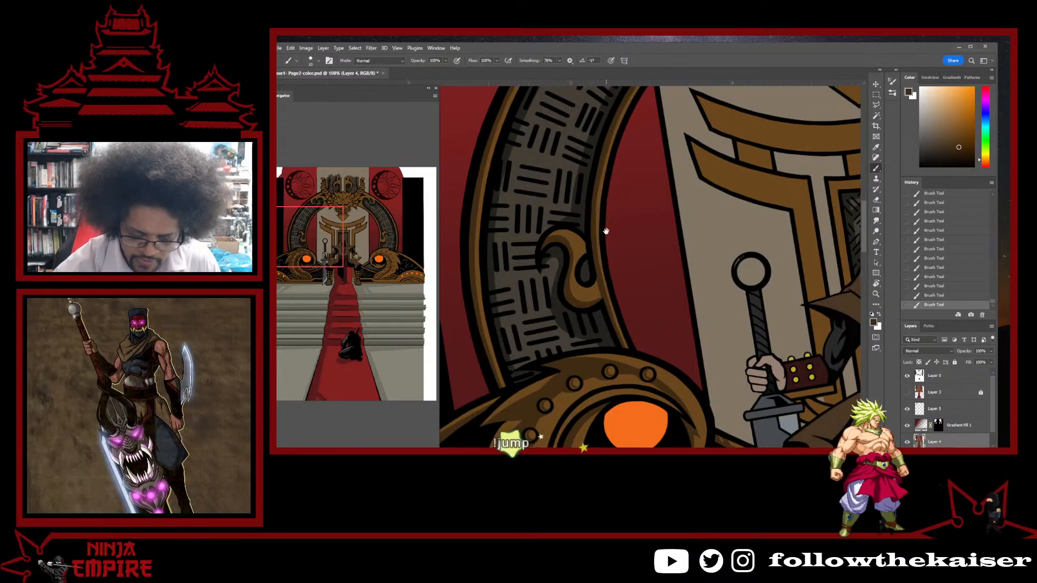
left_click_drag(606, 231, 600, 421)
left_click(691, 188, "alt")
left_click_drag(595, 373, 637, 147)
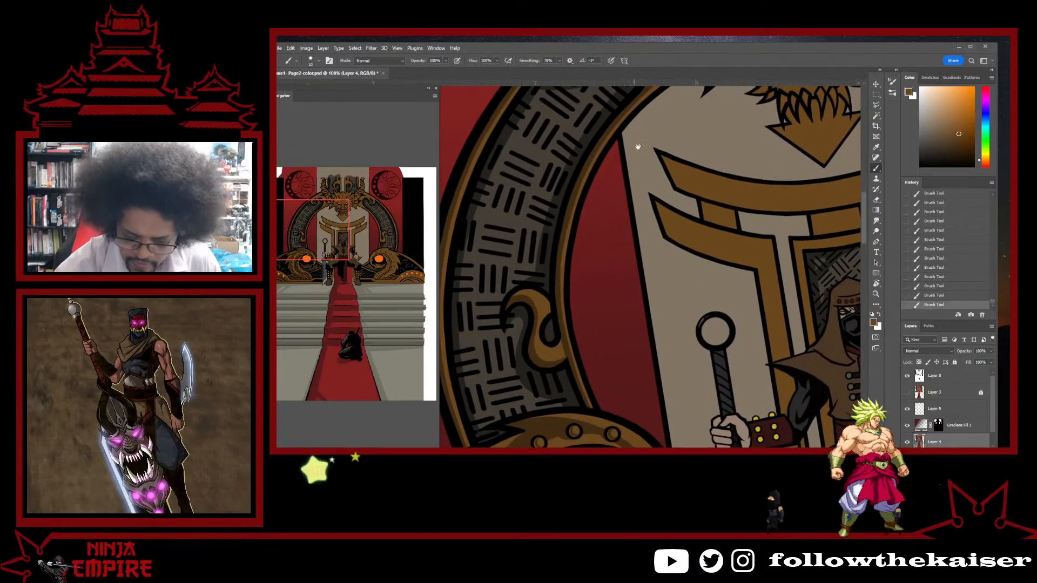
left_click_drag(665, 86, 647, 137)
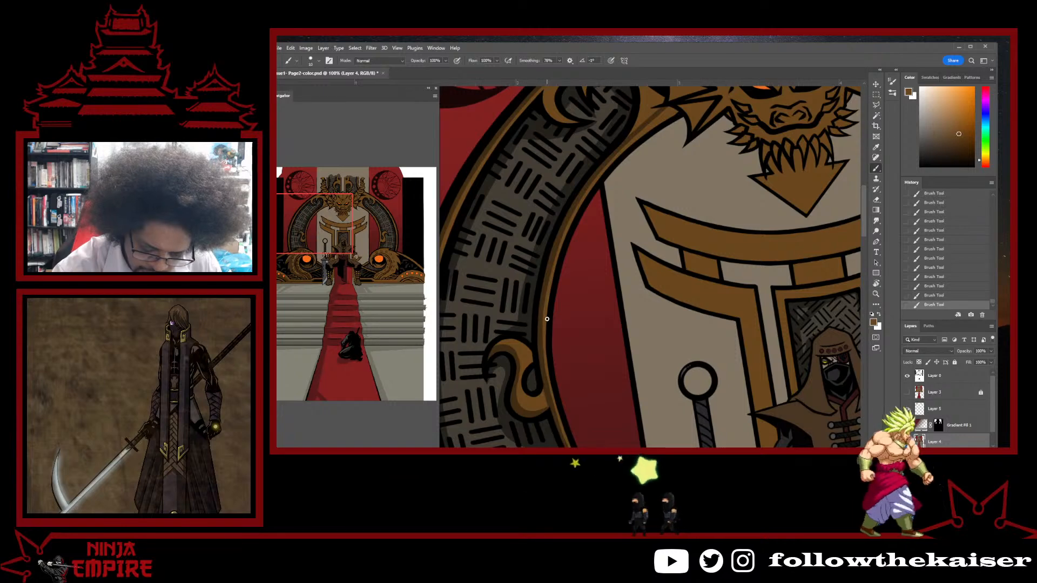
left_click_drag(552, 389, 519, 312)
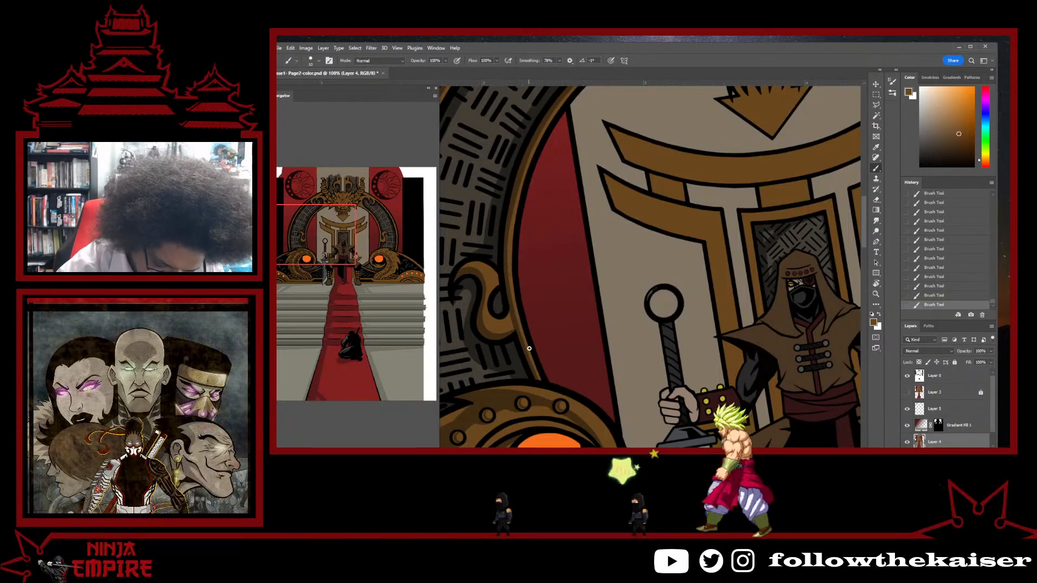
key("ctrl+z")
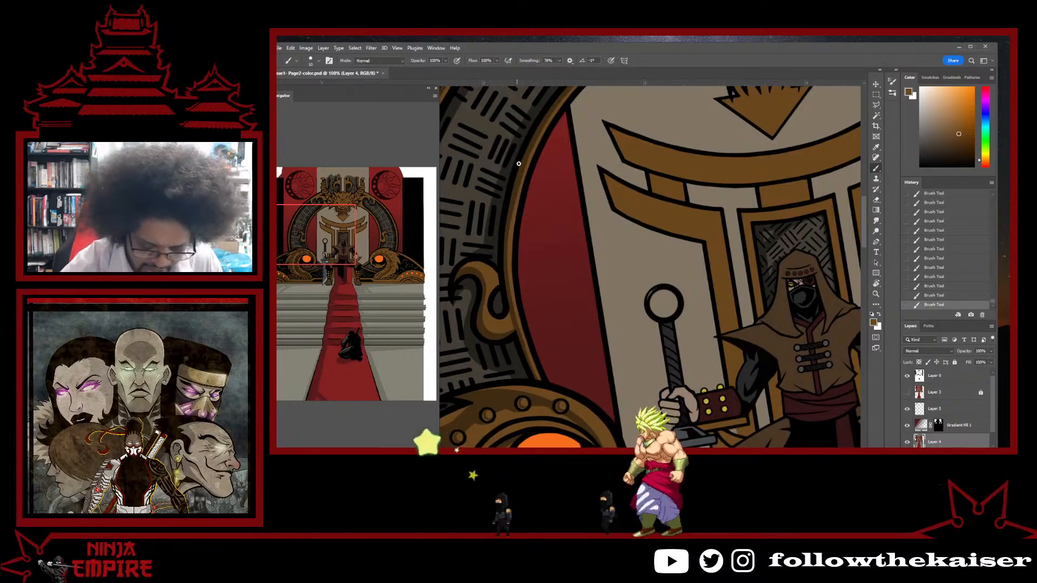
- Add a polygonal lasso area beside the spiral to the selection, hide the selection outline and paint lighter brown along that stretch of inner border
key("l")
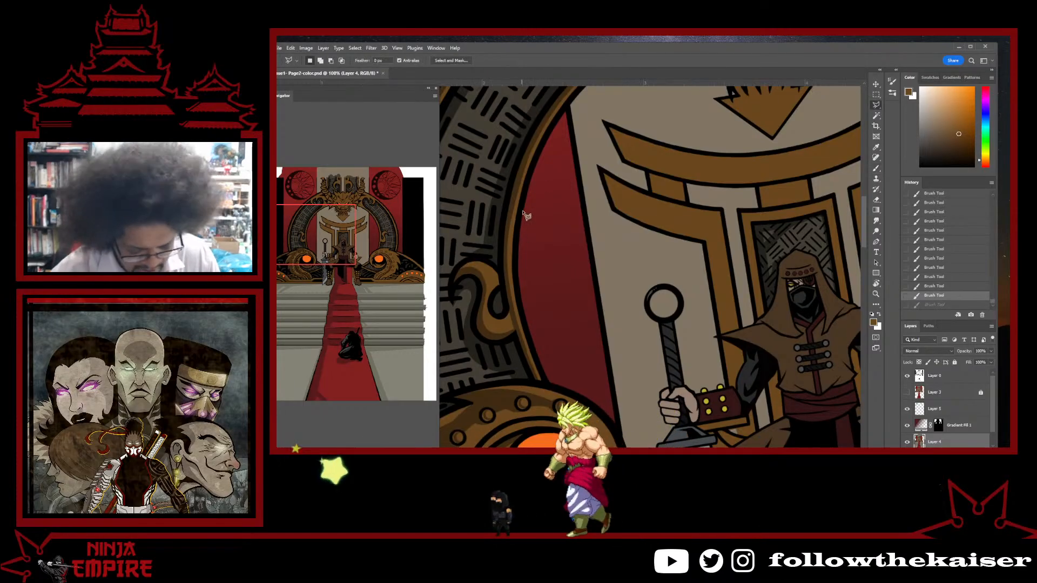
left_click_drag(520, 218, 514, 245)
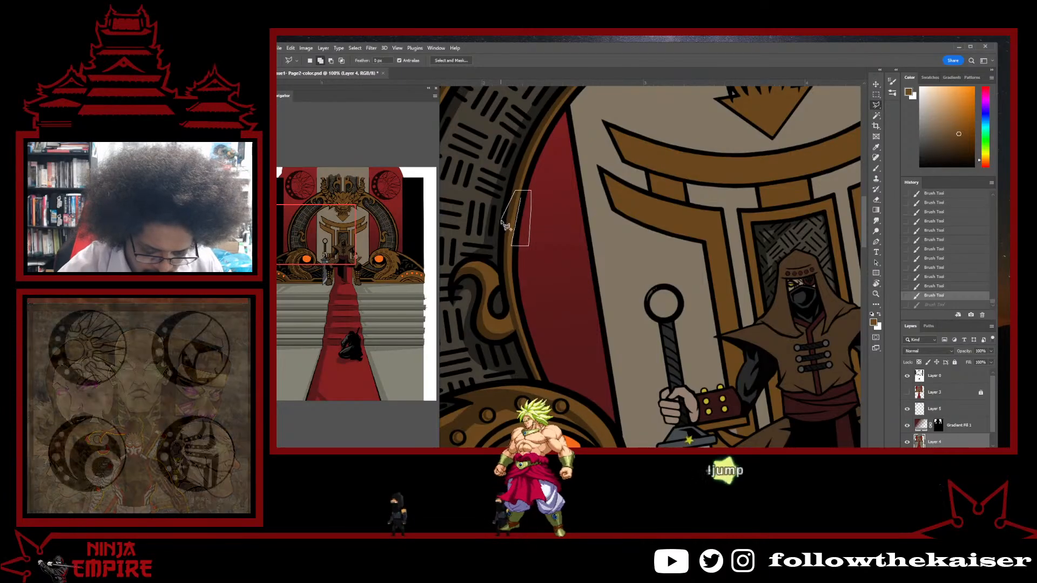
left_click(538, 265)
double_click(550, 239)
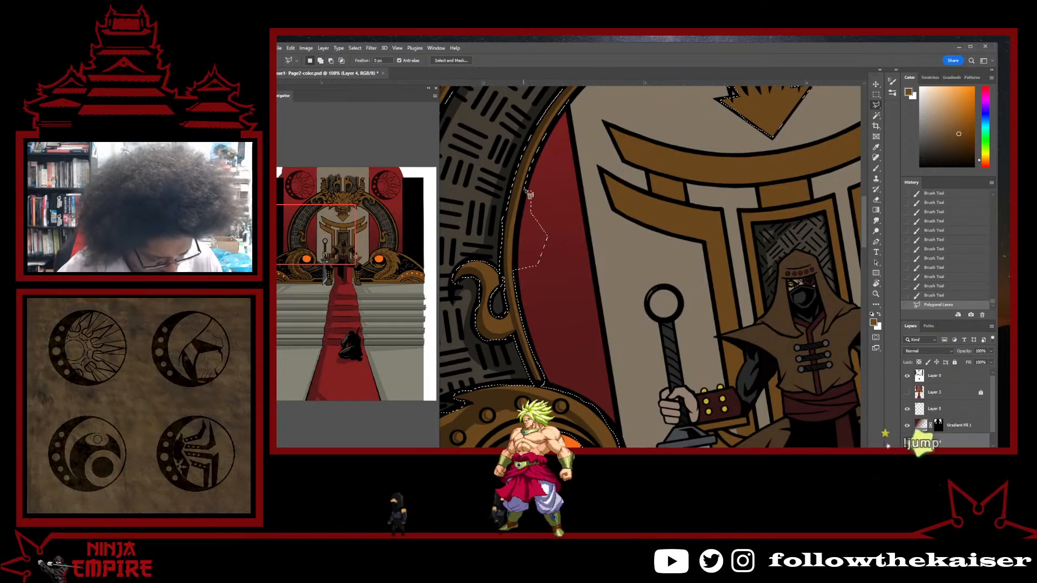
key("ctrl+h")
key("b")
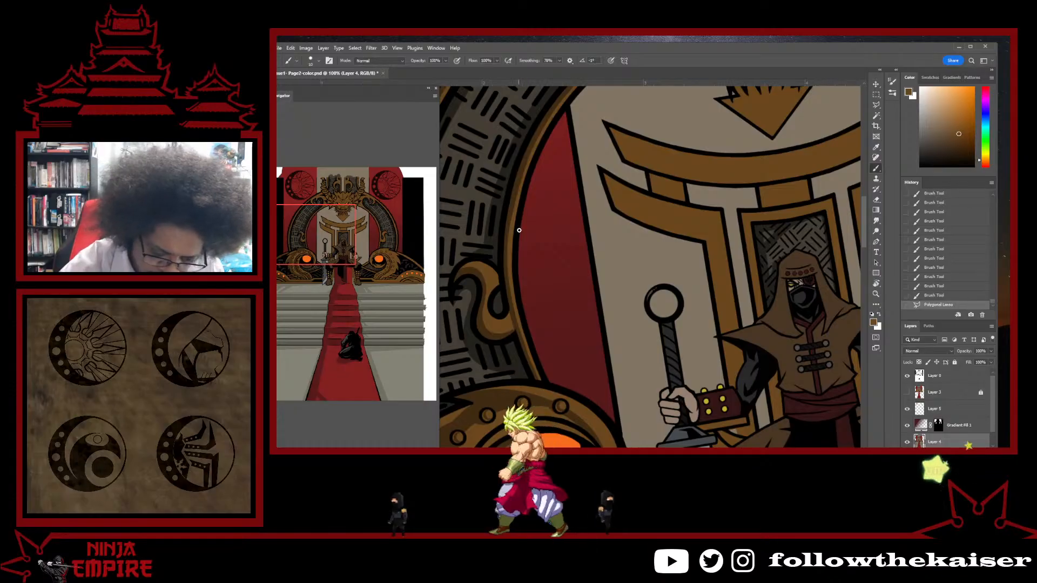
scroll(518, 229, "up", 1)
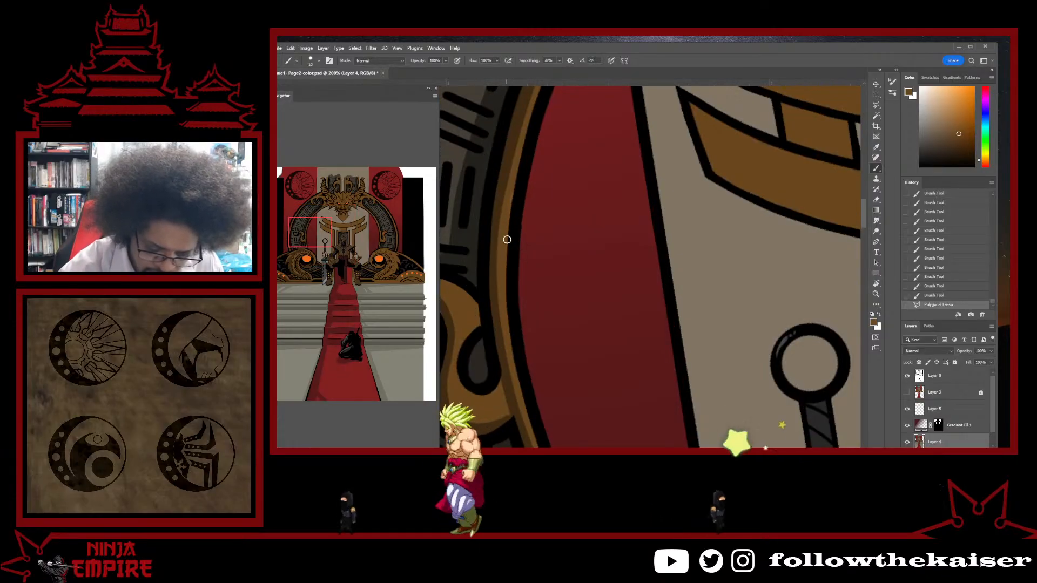
left_click_drag(505, 236, 518, 157)
scroll(512, 231, "down", 3)
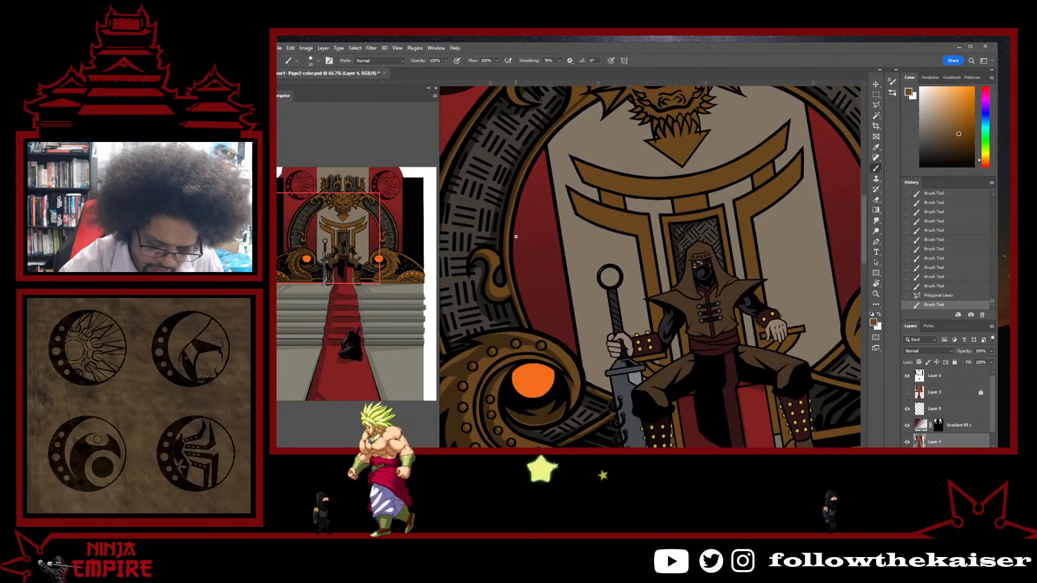
- Paint dark brown shadow along the lower end of the arch's inner border, just above the studded eye scroll
scroll(518, 216, "up", 1)
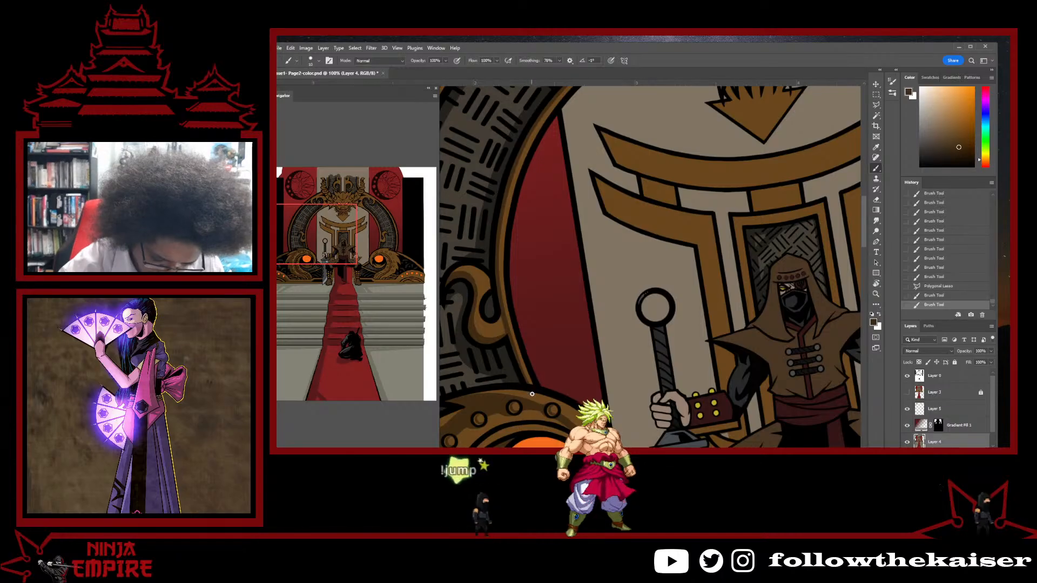
left_click_drag(531, 385, 517, 339)
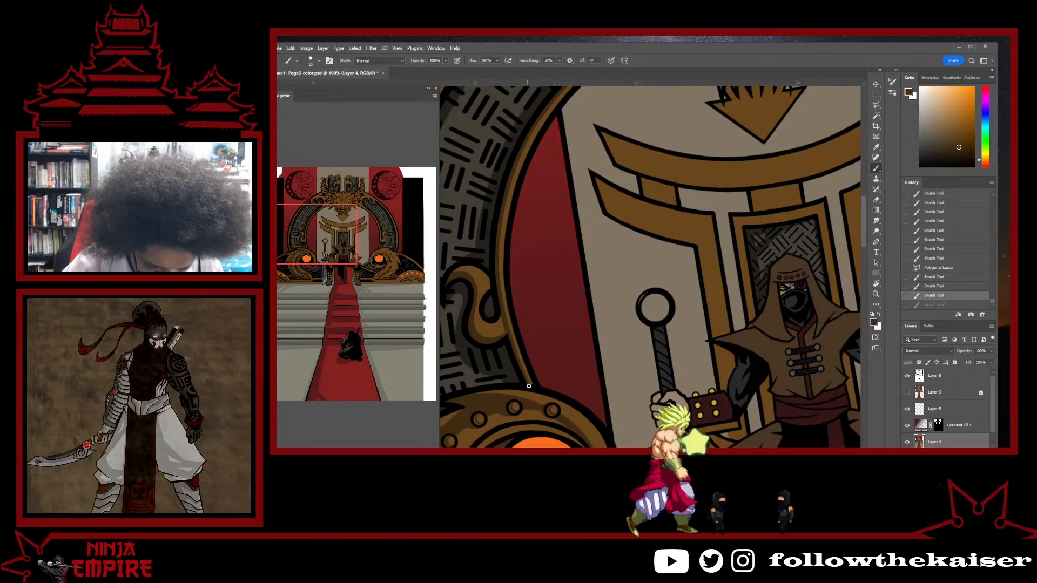
left_click_drag(529, 386, 521, 356)
scroll(539, 308, "up", 2)
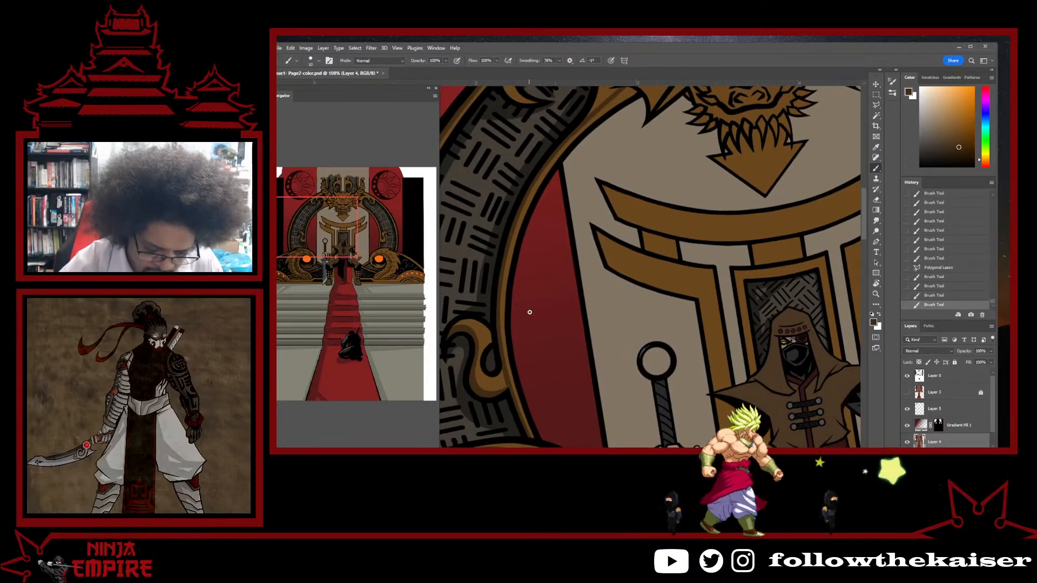
- Refine the shadow on the upper end of the inner border below the dragon head with lighter brown strokes
scroll(531, 309, "up", 3)
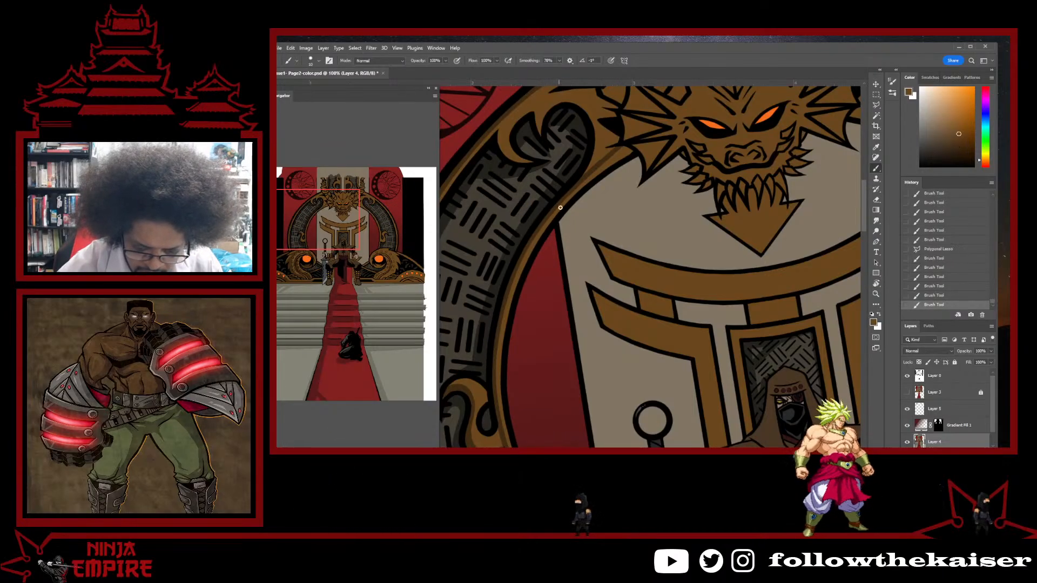
left_click_drag(617, 155, 559, 211)
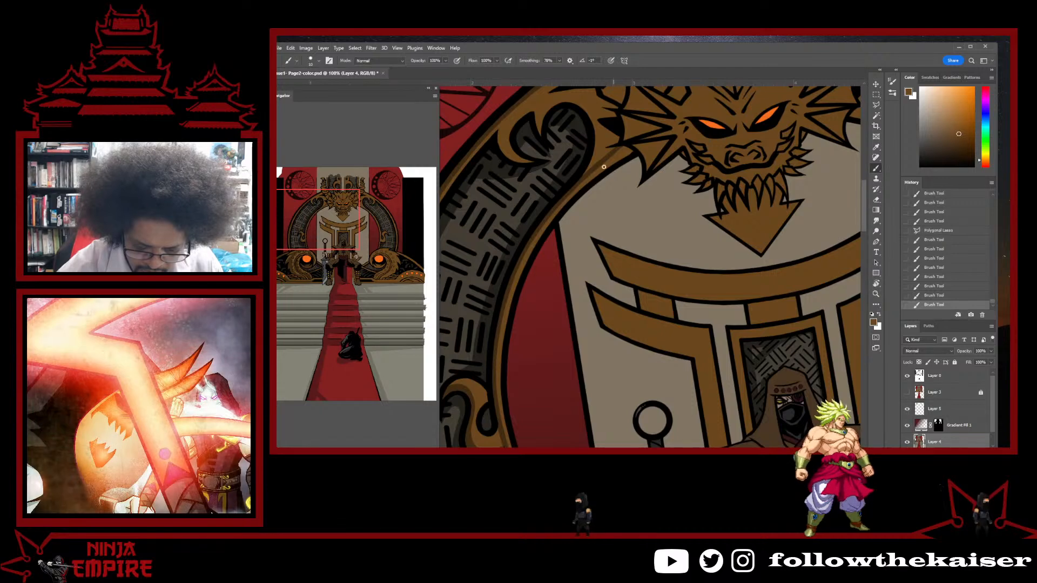
left_click_drag(616, 156, 629, 152)
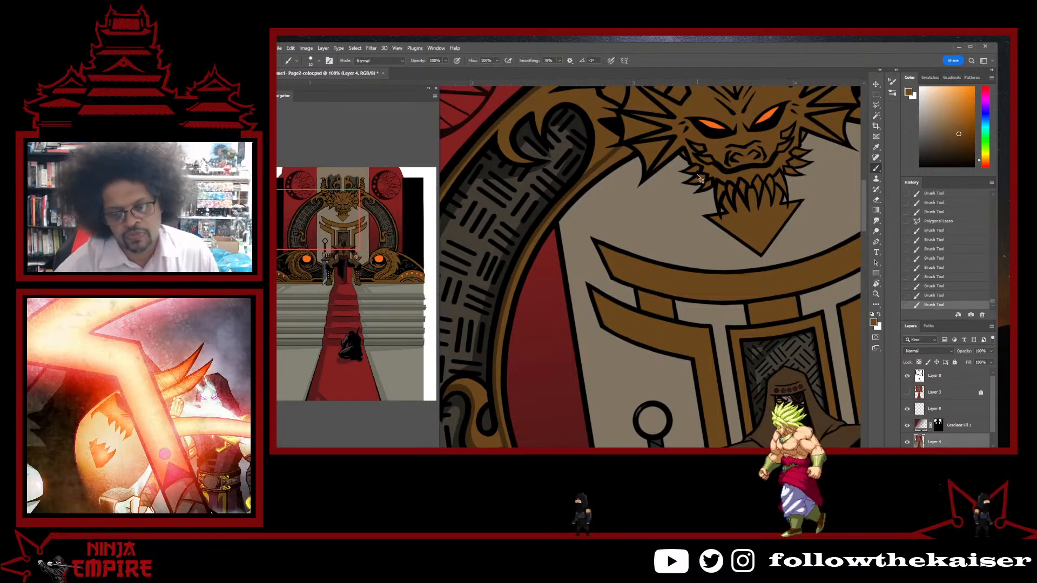
- Lower the brush smoothing to 12% and rework the junction of the spiral and the inner border with dark and lighter brown
key("ctrl+minus")
key("ctrl+minus")
key("ctrl+minus")
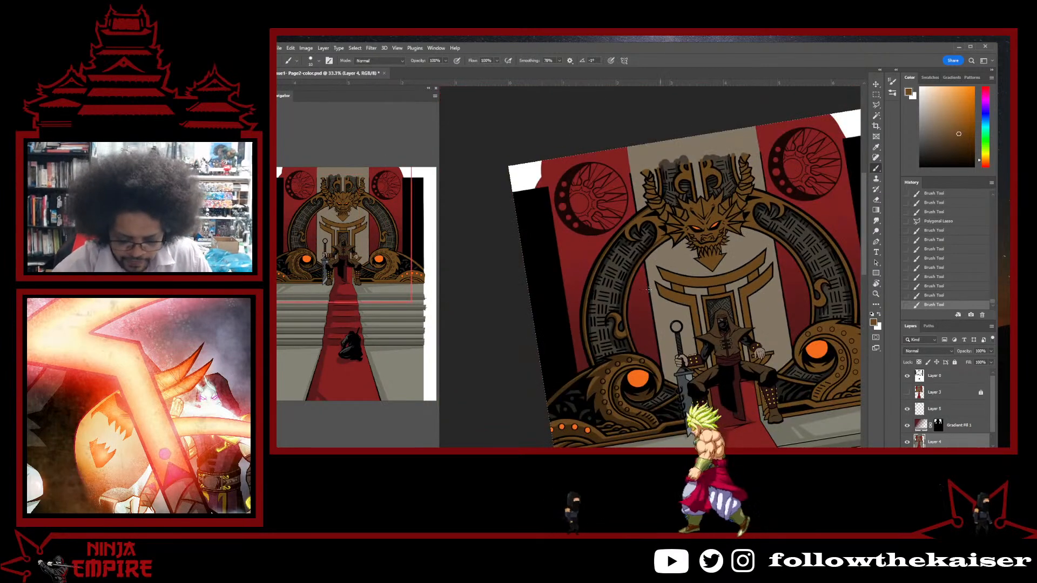
left_click(633, 329, "ctrl")
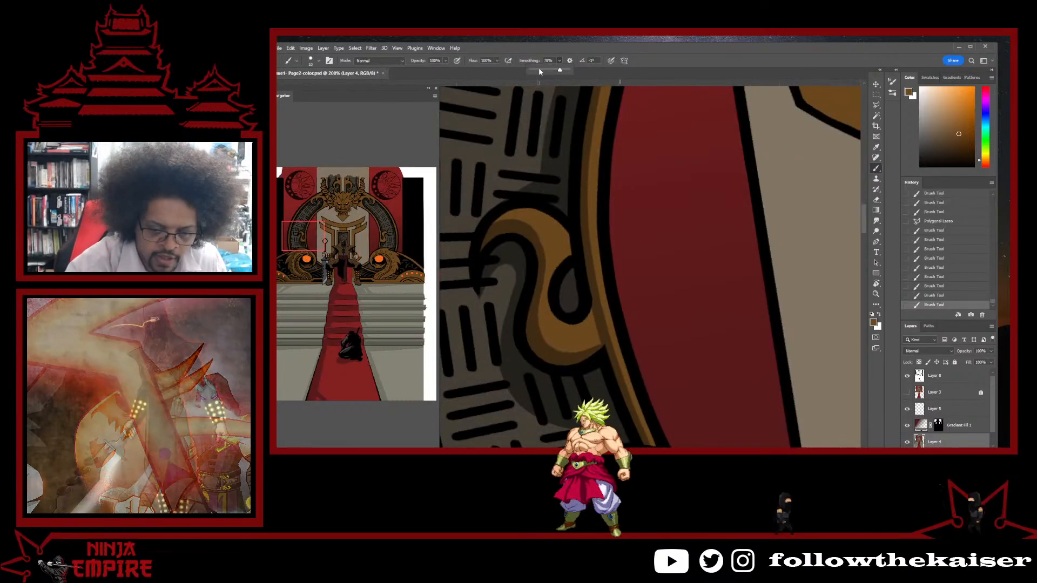
left_click_drag(611, 335, 624, 284)
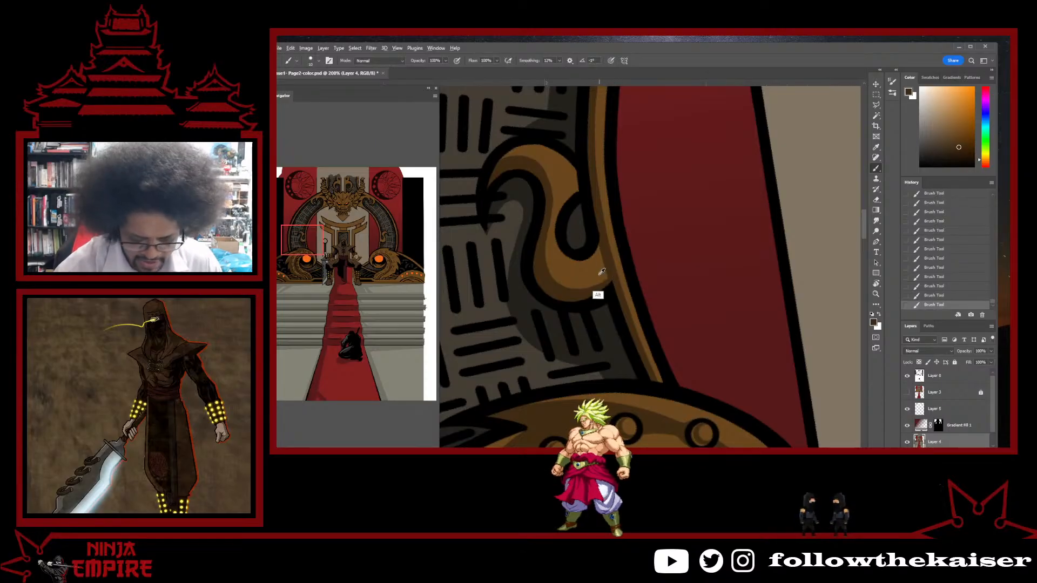
left_click(599, 273, "alt")
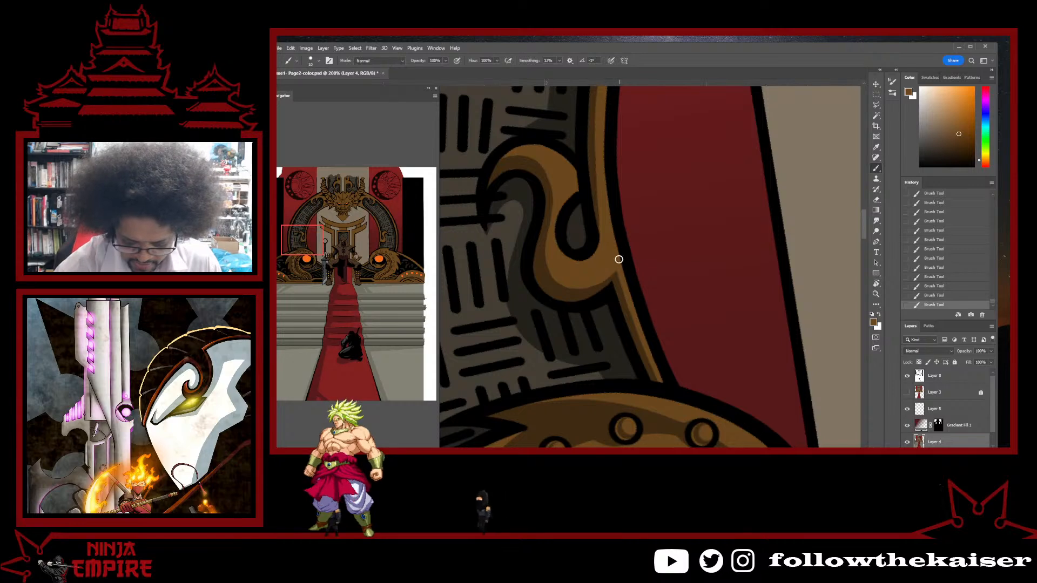
- Rotate the canvas and paint dark brown shadow on the hooked curl at the arch's upper end, from the outer border to its tip
left_click(649, 338, "ctrl+alt")
left_click_drag(652, 357, 669, 404)
left_click(664, 305, "ctrl")
left_click(664, 306, "ctrl")
left_click_drag(665, 309, 666, 421)
key("r")
left_click_drag(721, 310, 712, 370)
key("Escape")
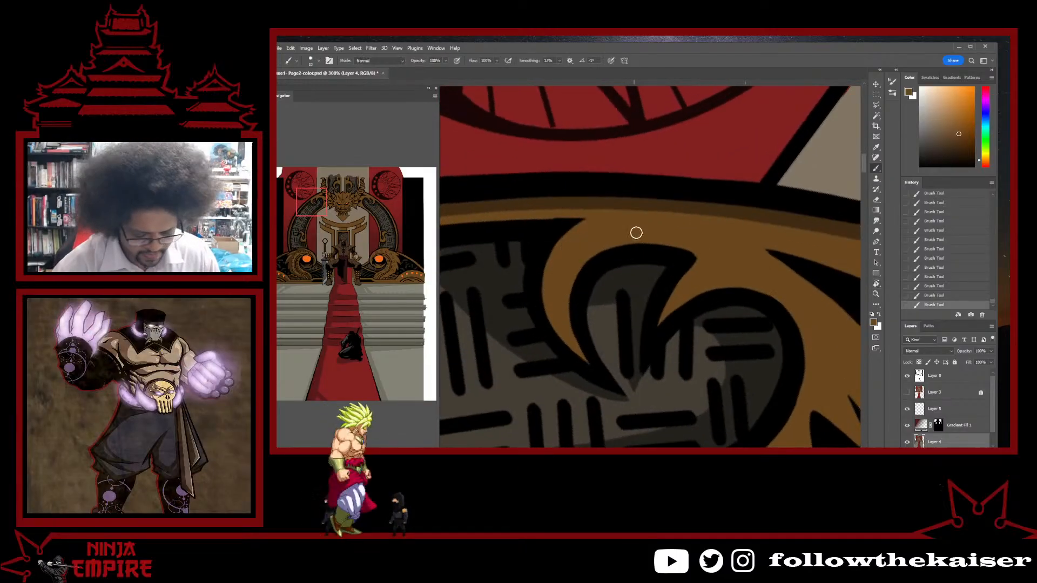
mouse_move(591, 374)
left_mouse_down()
mouse_move(568, 347)
mouse_move(553, 304)
mouse_move(585, 230)
left_mouse_up()
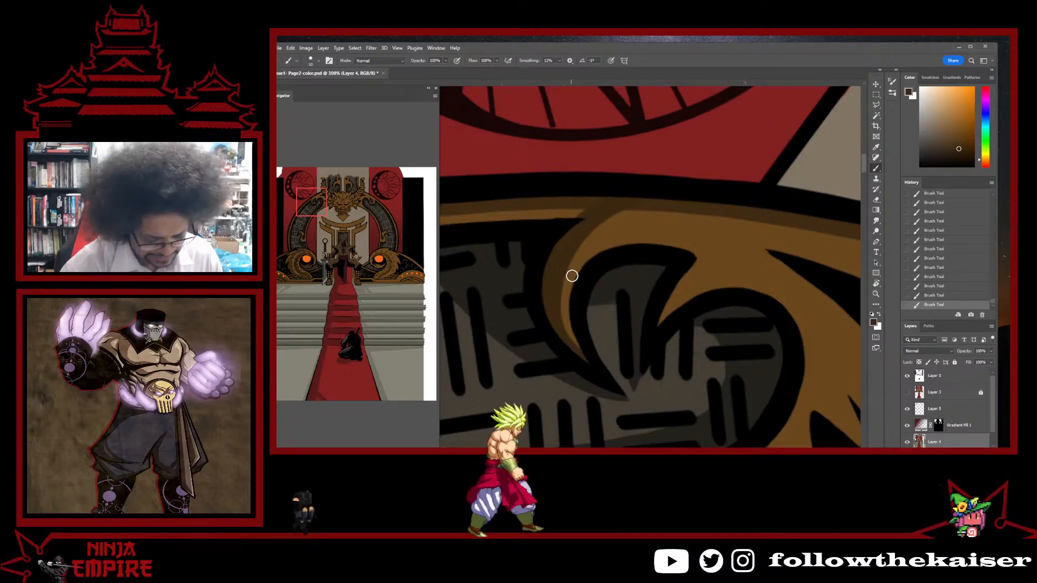
key("ctrl+z")
key("ctrl+shift+z")
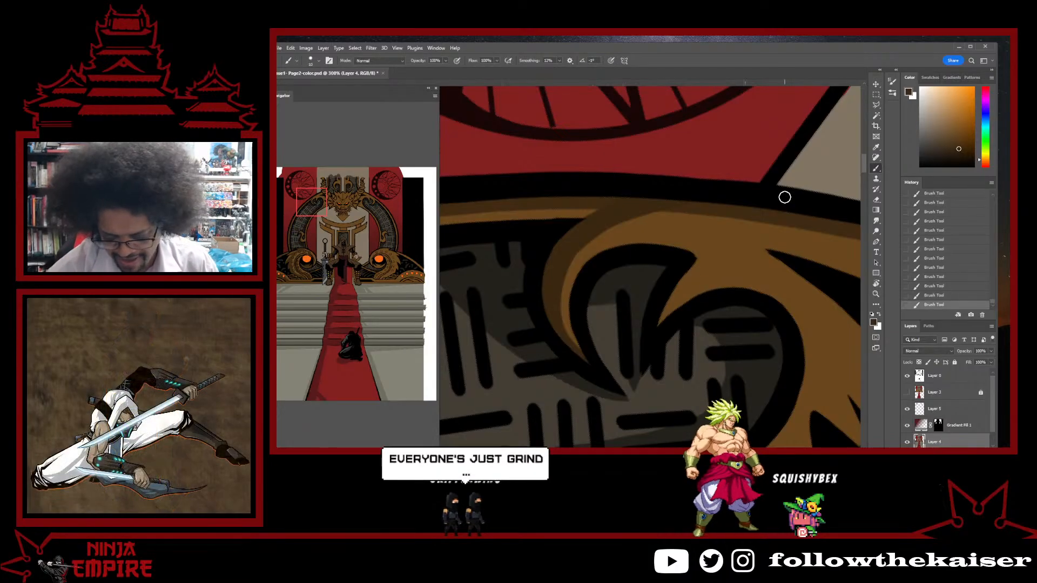
- Rotate the canvas and paint a dark brown shadow from the hooked curl up towards the base of the dragon head
key("r")
left_click_drag(708, 209, 714, 369)
mouse_move(655, 325)
left_mouse_down()
mouse_move(638, 394)
mouse_move(637, 329)
left_mouse_up()
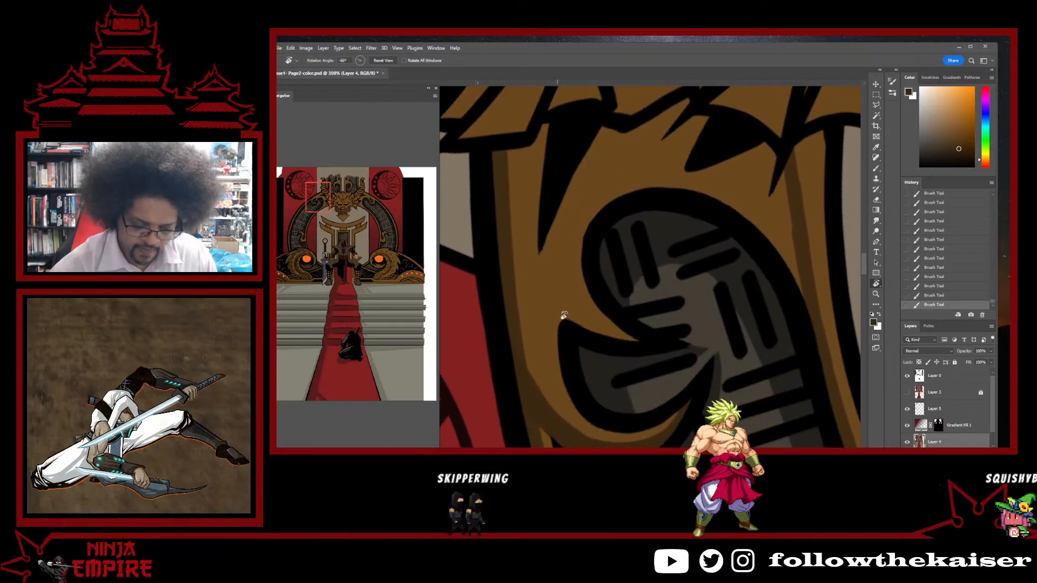
key("b")
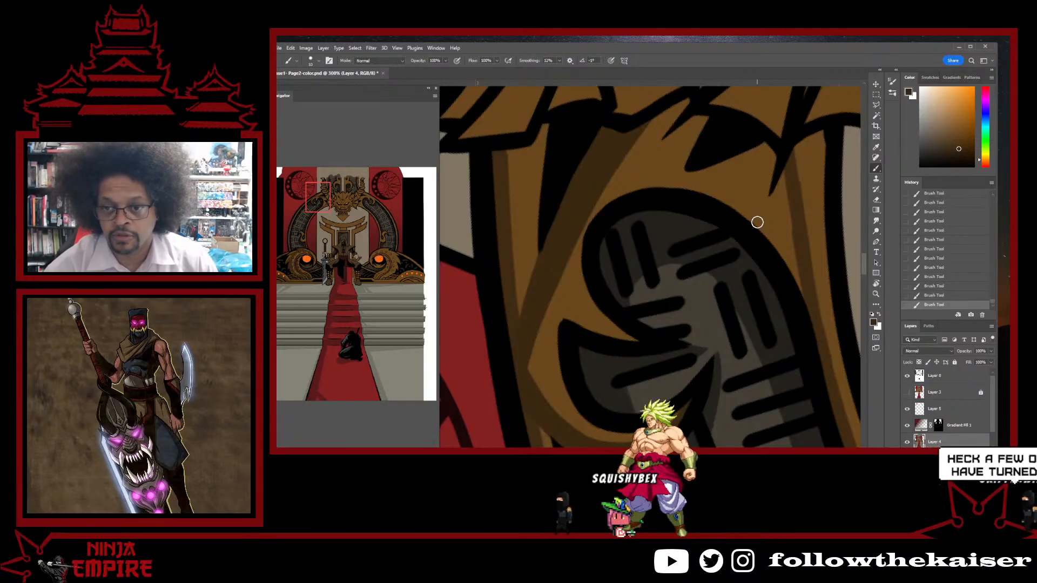
- Turn the canvas and extend the dark brown shadow across the point where the curl branches off the arch's outer border
key("e")
key("r")
mouse_move(773, 231)
left_mouse_down()
mouse_move(720, 354)
mouse_move(746, 241)
mouse_move(698, 340)
mouse_move(611, 231)
left_mouse_up()
key("b")
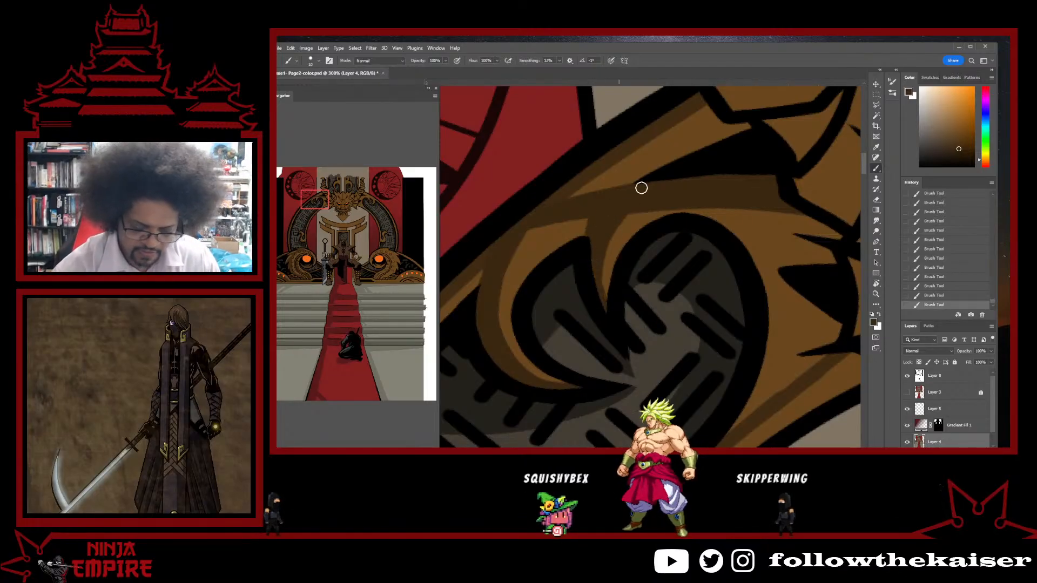
mouse_move(641, 187)
left_mouse_down()
mouse_move(610, 238)
mouse_move(628, 262)
left_mouse_up()
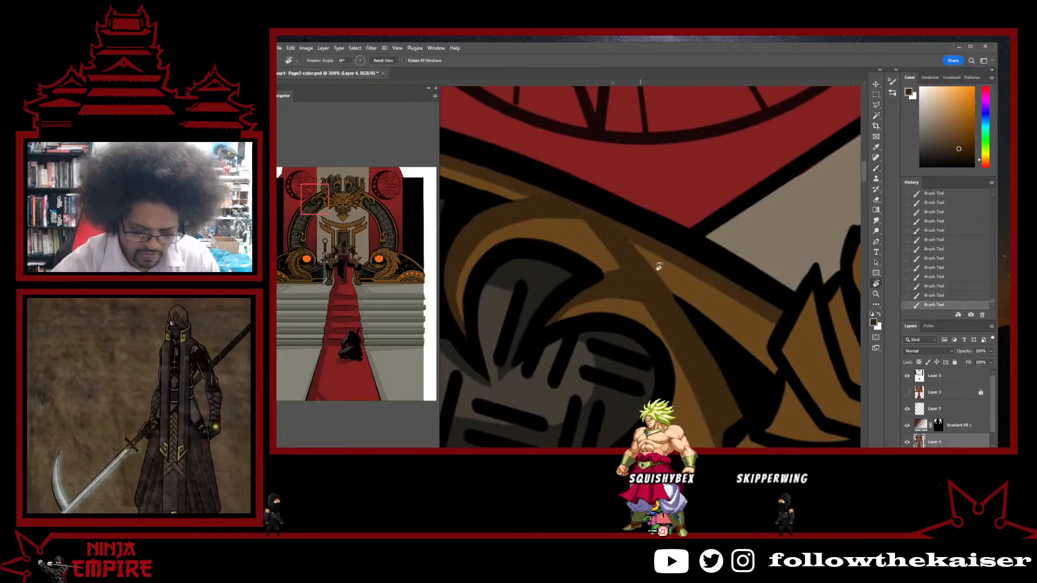
left_click_drag(558, 252, 550, 272)
left_click_drag(522, 331, 614, 353)
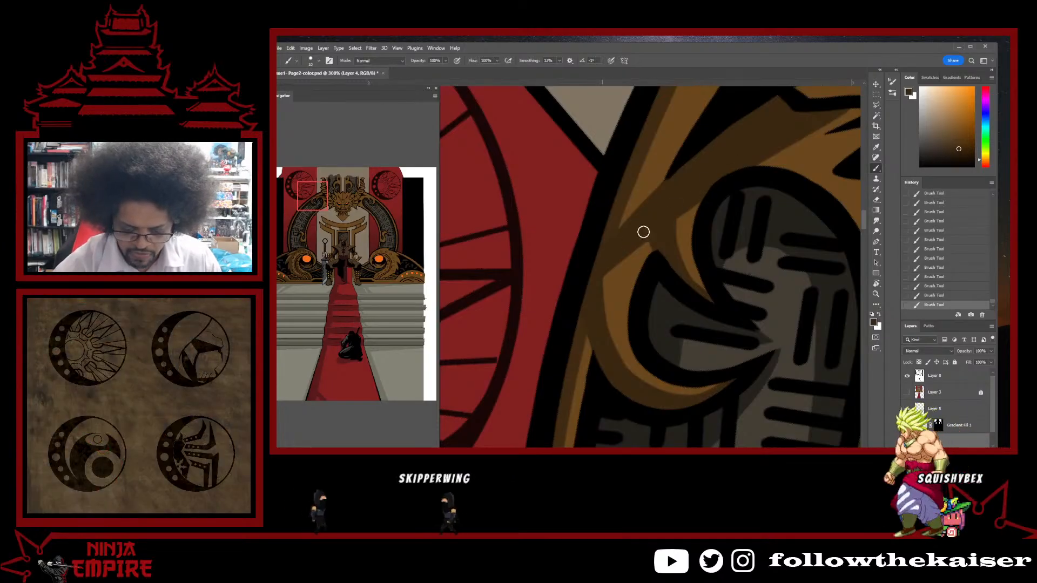
- Darken the brown area beneath the dragon head and around the rounded end of the arch's patterned panel
scroll(751, 163, "down", 3)
left_click_drag(736, 292, 711, 274)
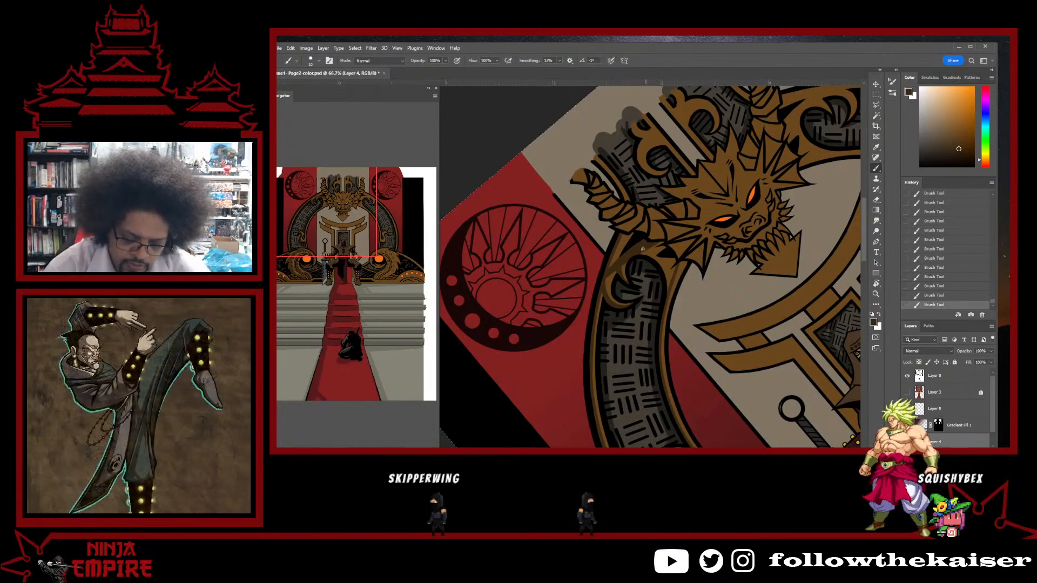
left_click(605, 282, "ctrl")
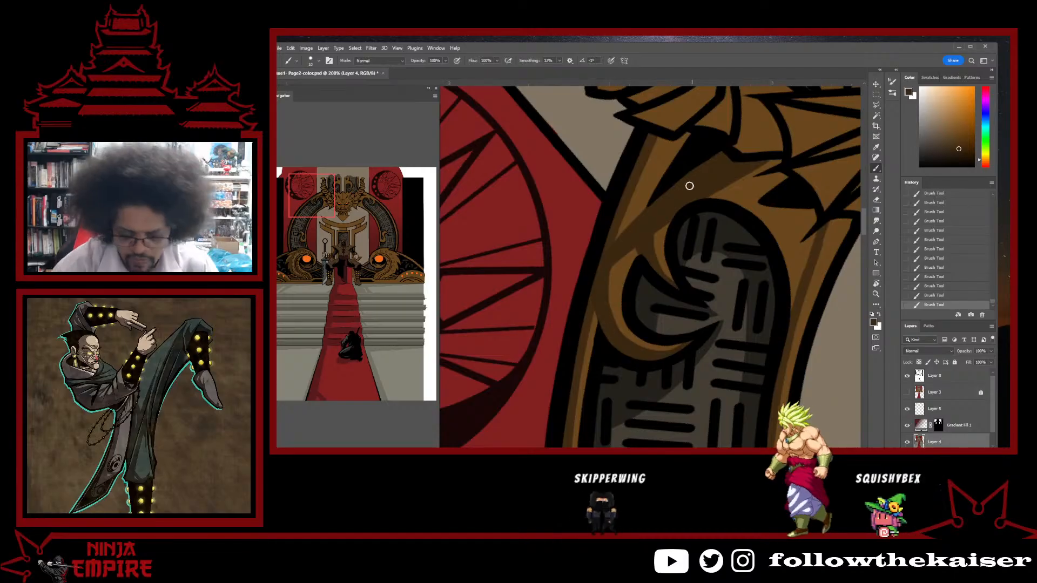
left_click_drag(746, 216, 667, 254)
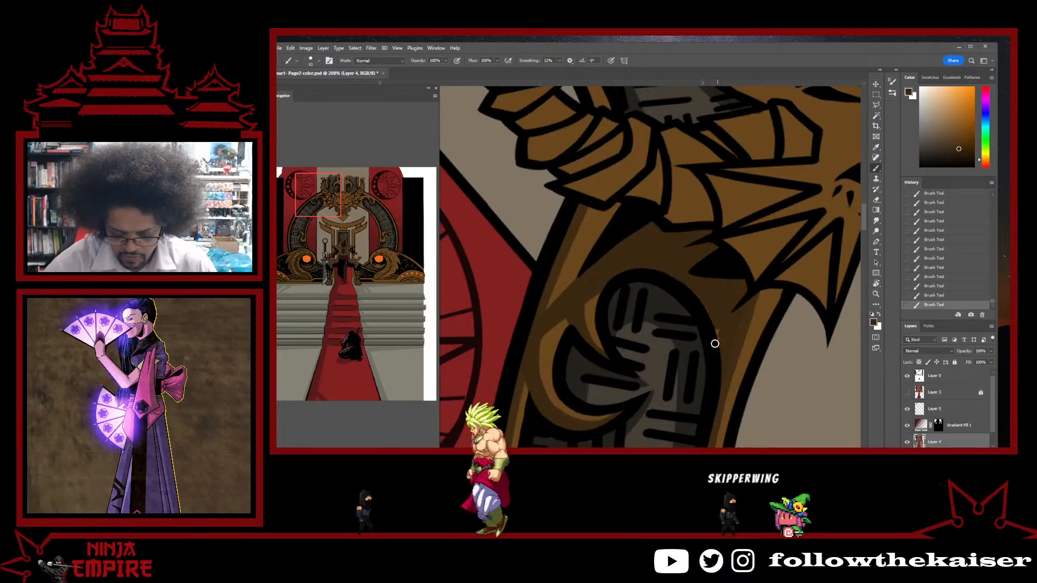
- Examine the shading of the upper arch and the unshaded dragon head and horn with the canvas turned nearly upright
key("ctrl+minus")
key("ctrl+minus")
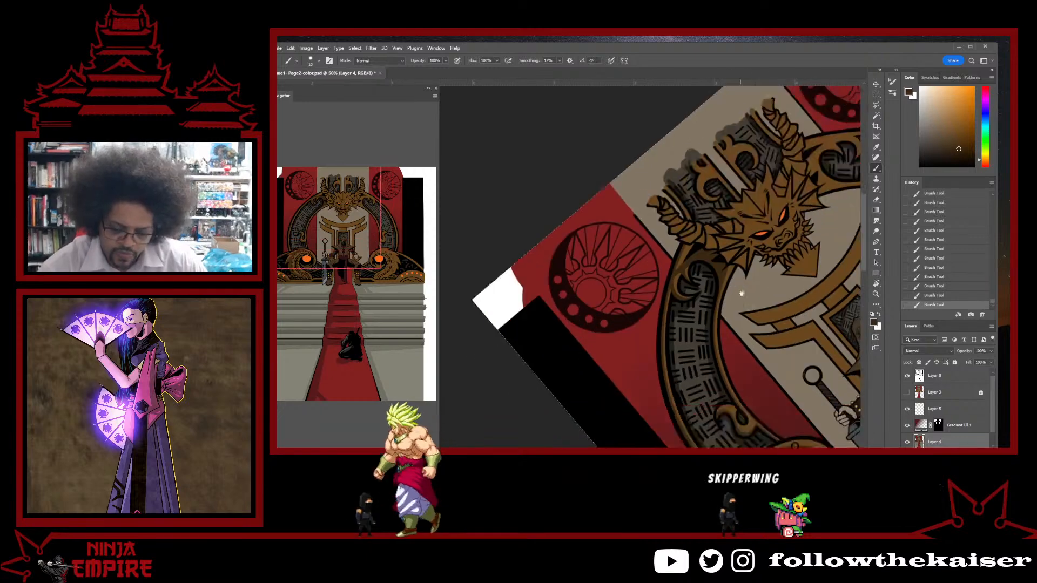
left_click_drag(741, 294, 738, 178)
left_click_drag(765, 233, 759, 368)
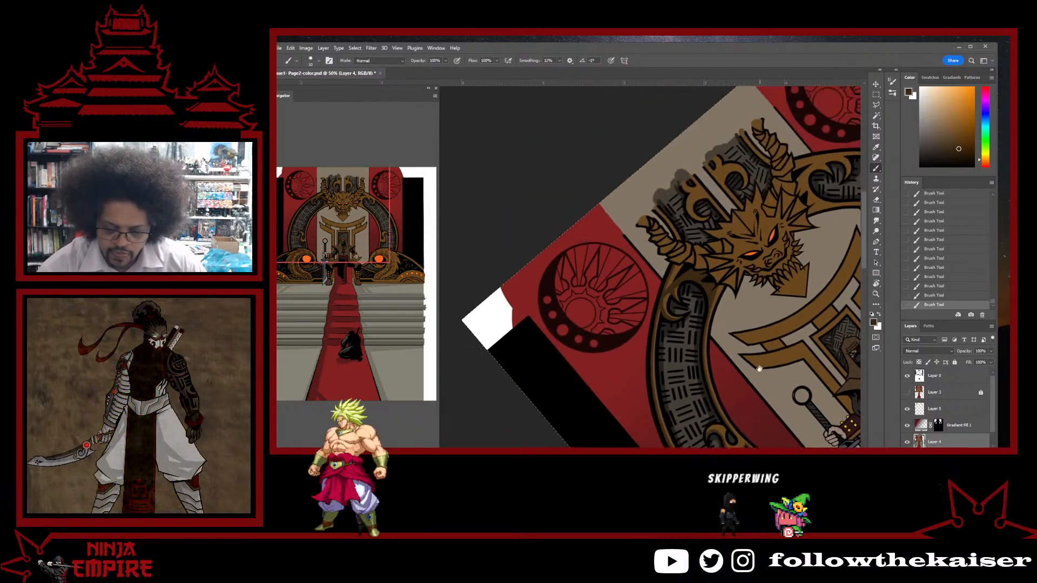
left_click(760, 323, "ctrl")
left_click(760, 323, "ctrl")
key("r")
left_click_drag(769, 288, 724, 440)
left_click(659, 271, "ctrl")
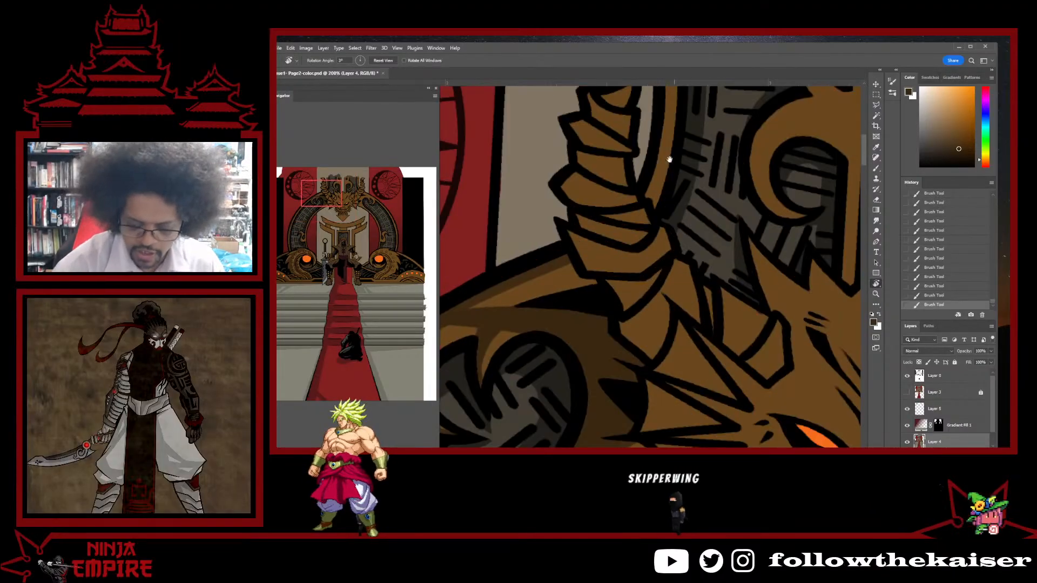
- Refine the two-tone shading of the narrow brown bar beside the horn using its sampled dark and mid browns
left_click_drag(669, 160, 676, 164)
key("b")
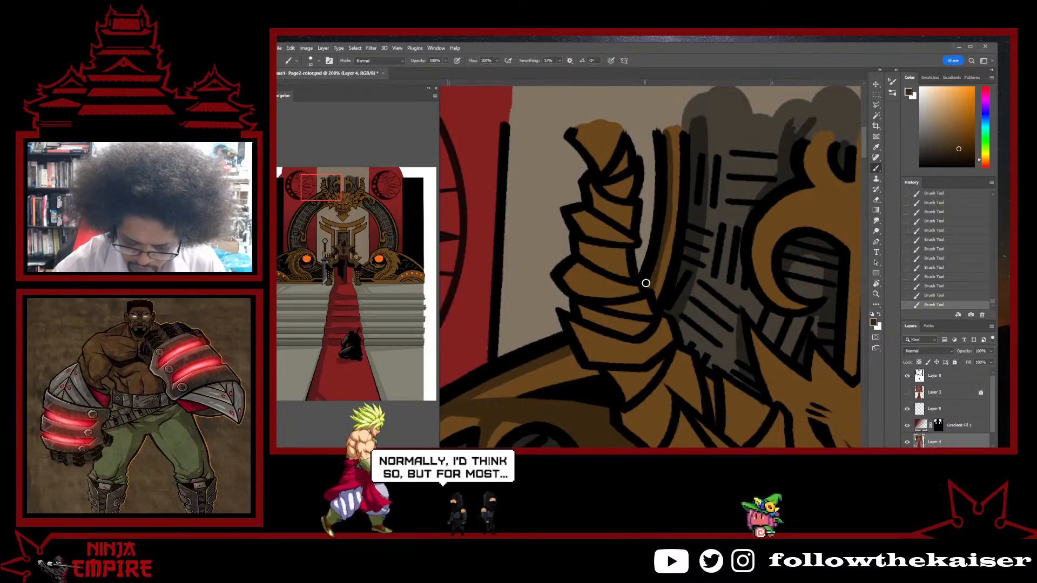
left_click(660, 275, "alt")
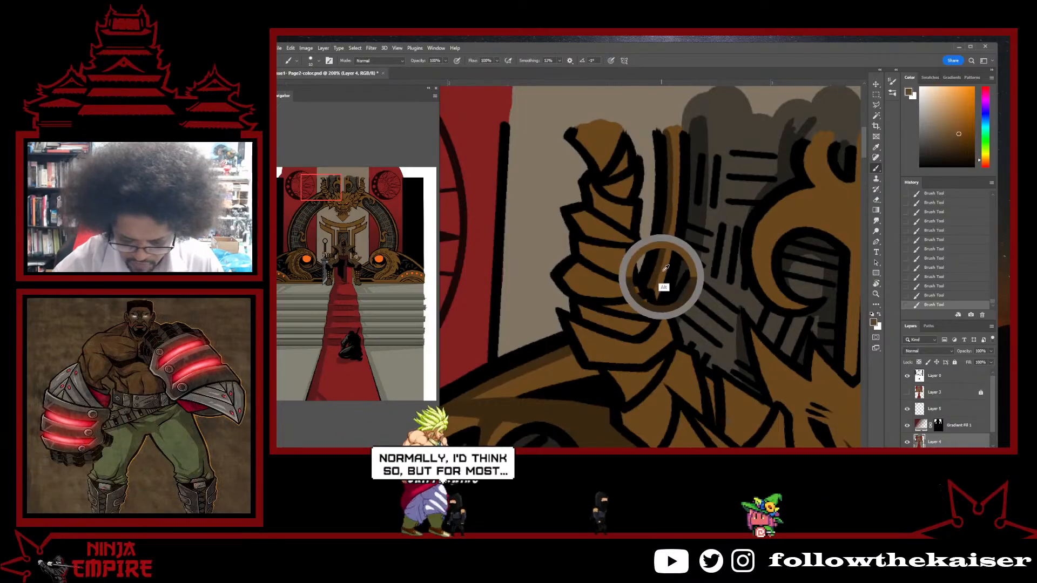
left_click(669, 150, "alt")
left_click_drag(669, 176, 668, 208)
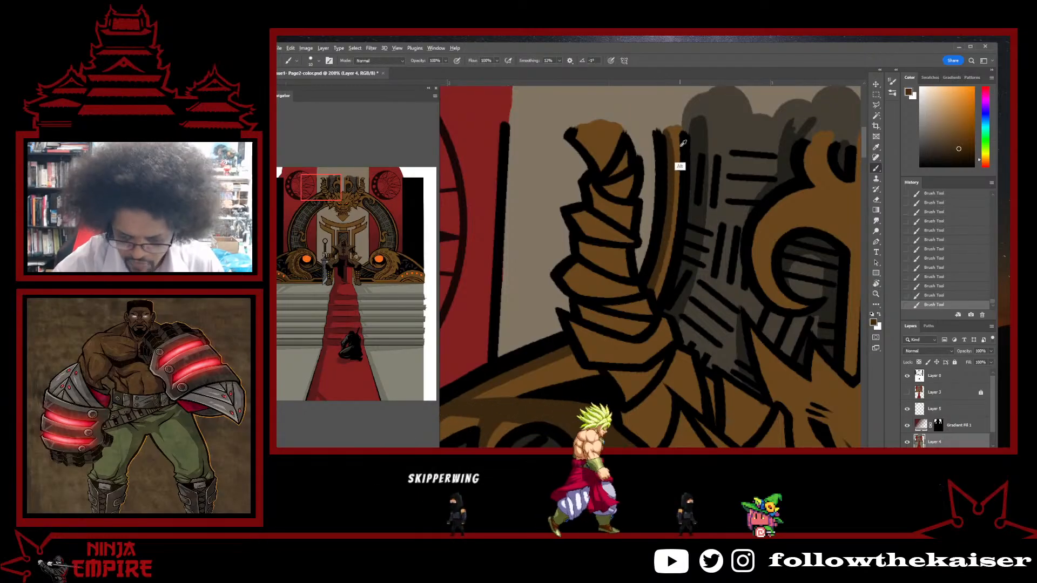
left_click(678, 171, "alt")
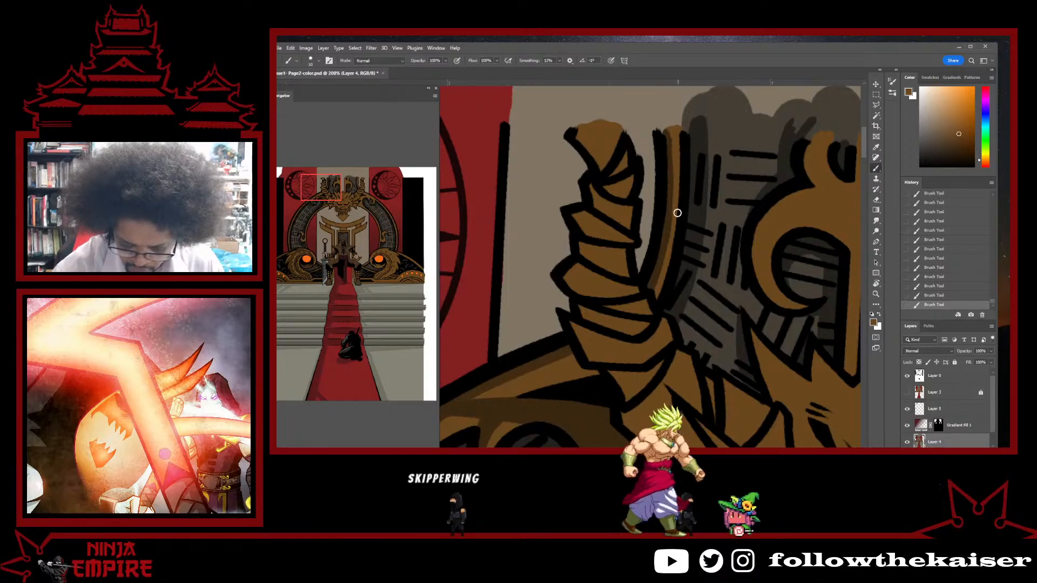
left_click_drag(678, 206, 658, 298)
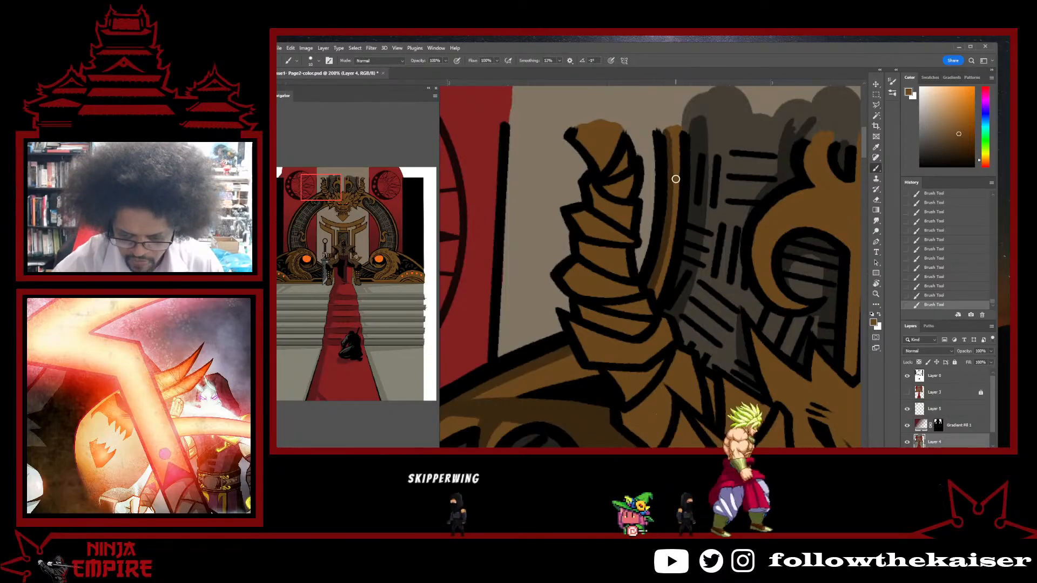
- Paint dark brown shadows on the ridged segments of the horn, working from its tip down to its base
left_click(670, 192, "alt")
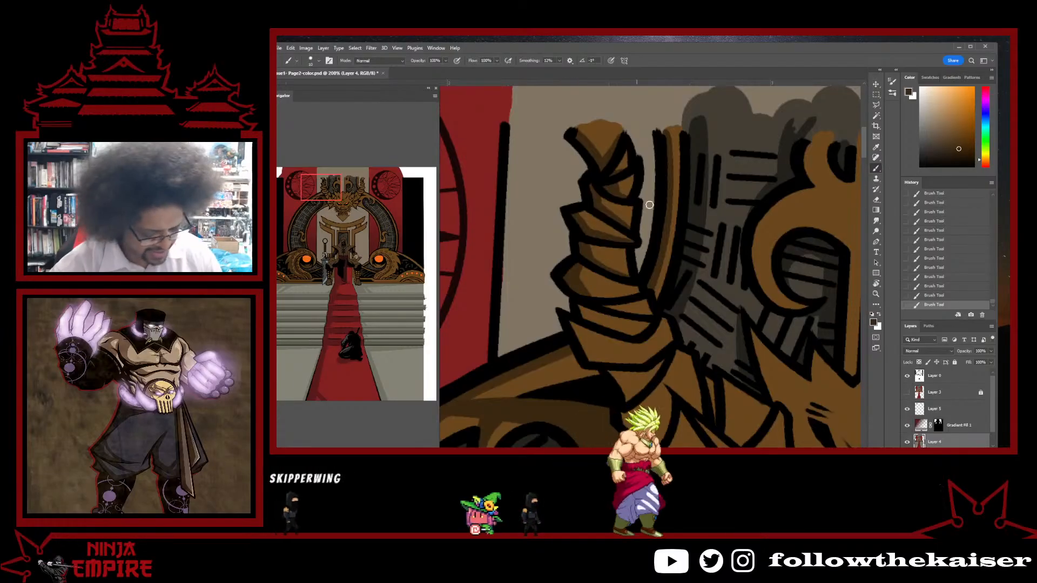
key("r")
mouse_move(574, 265)
left_mouse_down()
mouse_move(594, 248)
mouse_move(554, 273)
mouse_move(598, 203)
left_mouse_up()
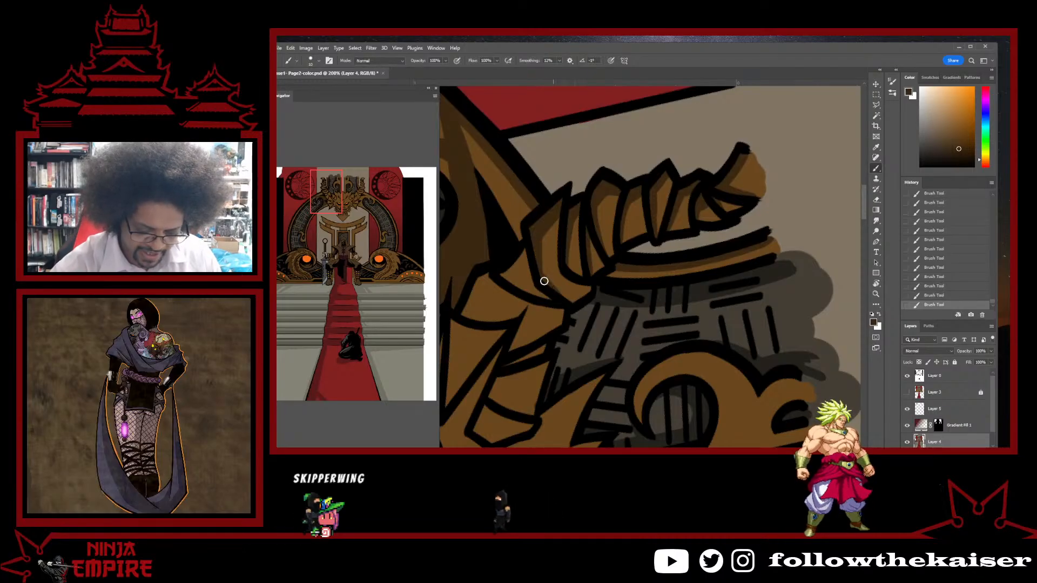
mouse_move(547, 278)
left_mouse_down()
mouse_move(538, 259)
mouse_move(544, 307)
mouse_move(546, 285)
mouse_move(676, 82)
left_mouse_up()
key("b")
key("r")
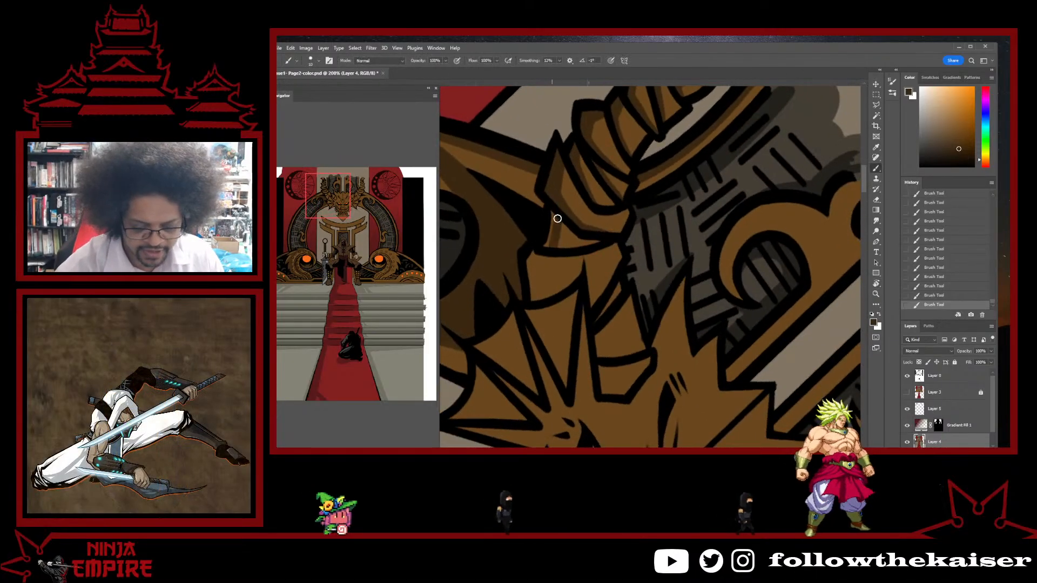
- Turn the canvas and extend the dark brown shading over the plates joining the horn to the dragon head
key("r")
mouse_move(547, 231)
left_mouse_down()
mouse_move(555, 270)
mouse_move(594, 260)
left_mouse_up()
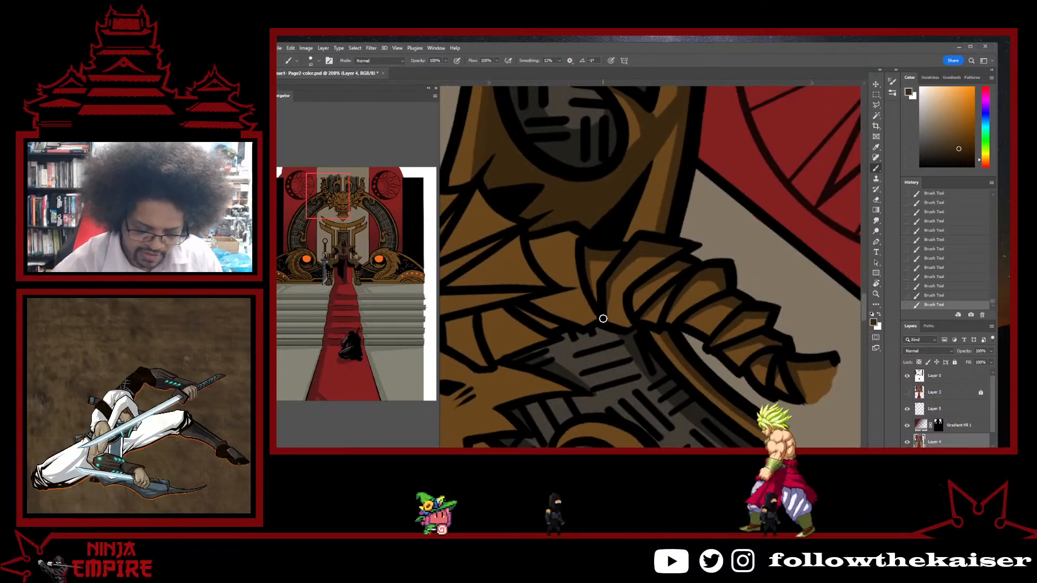
key("r")
mouse_move(705, 270)
left_mouse_down()
mouse_move(613, 169)
mouse_move(730, 273)
mouse_move(601, 215)
left_mouse_up()
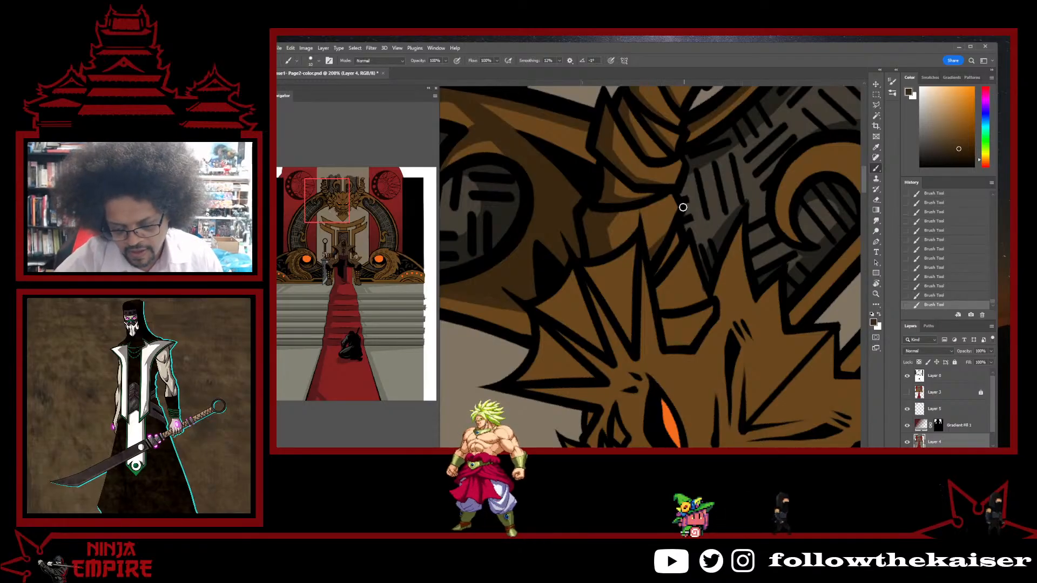
left_click_drag(684, 207, 664, 213)
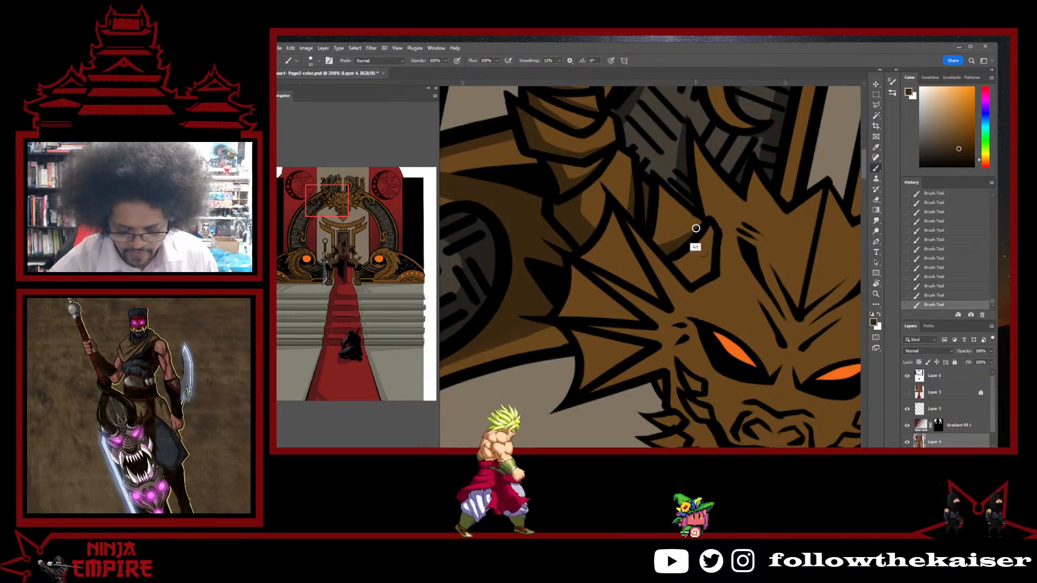
- Add a lassoed patch to the selection beside the head spike, hide the selection edges and touch up the spike's base in mid brown
left_click(687, 222, "alt")
key("l")
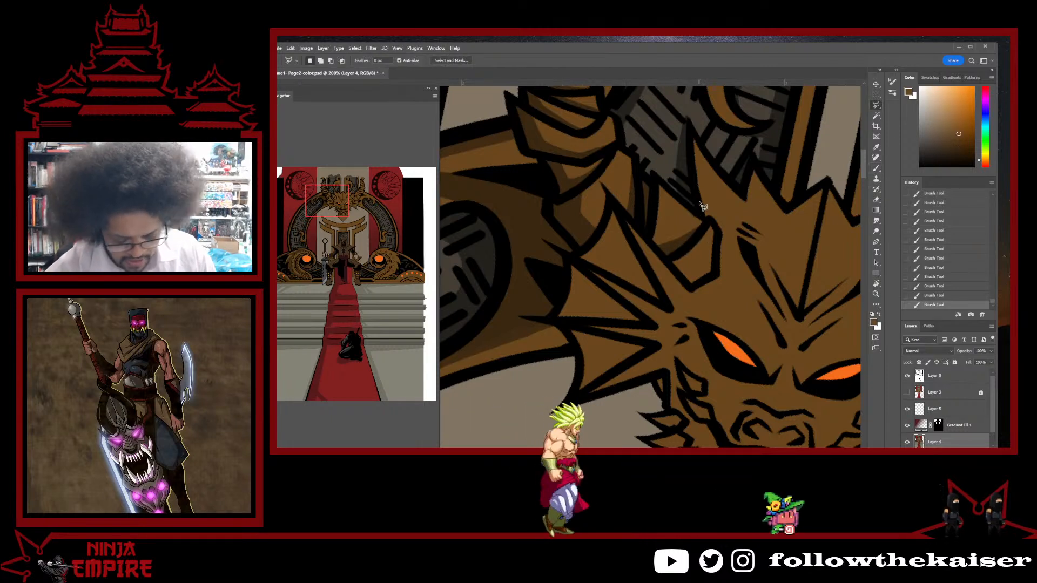
left_click(683, 219)
left_click(701, 219)
left_click(711, 200)
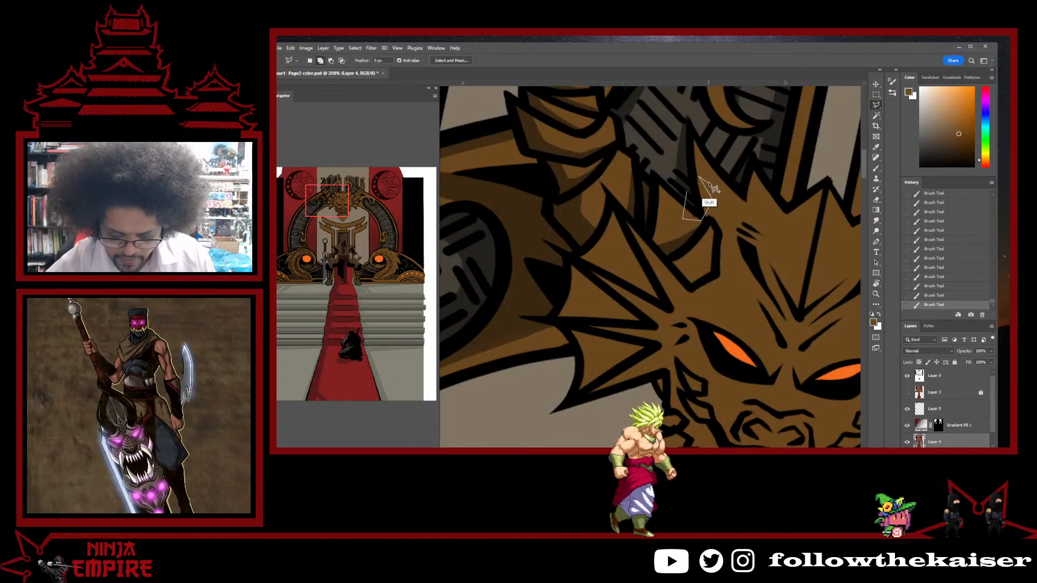
left_click(710, 193, "ctrl")
key("ctrl+h")
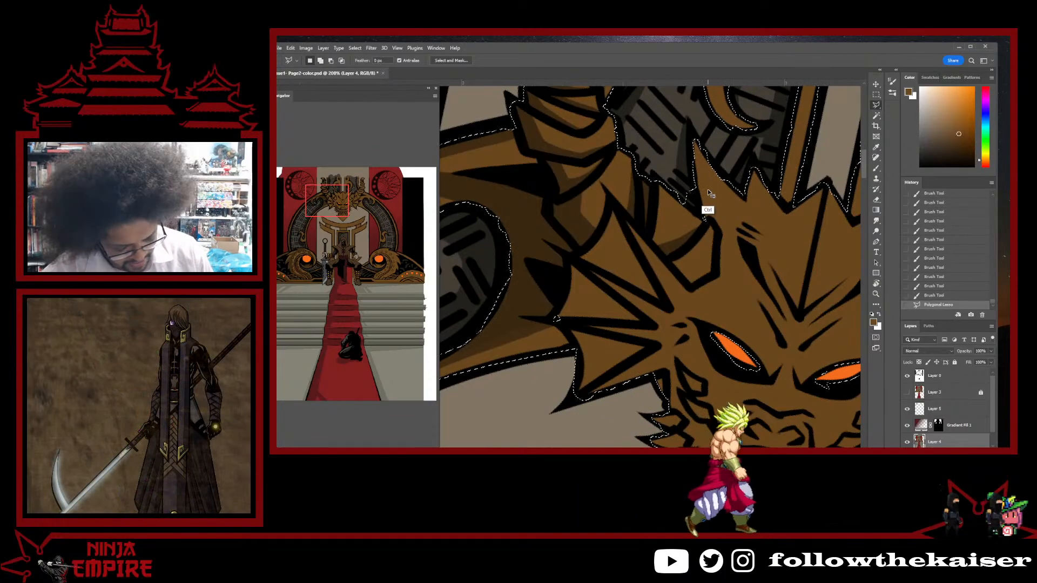
key("b")
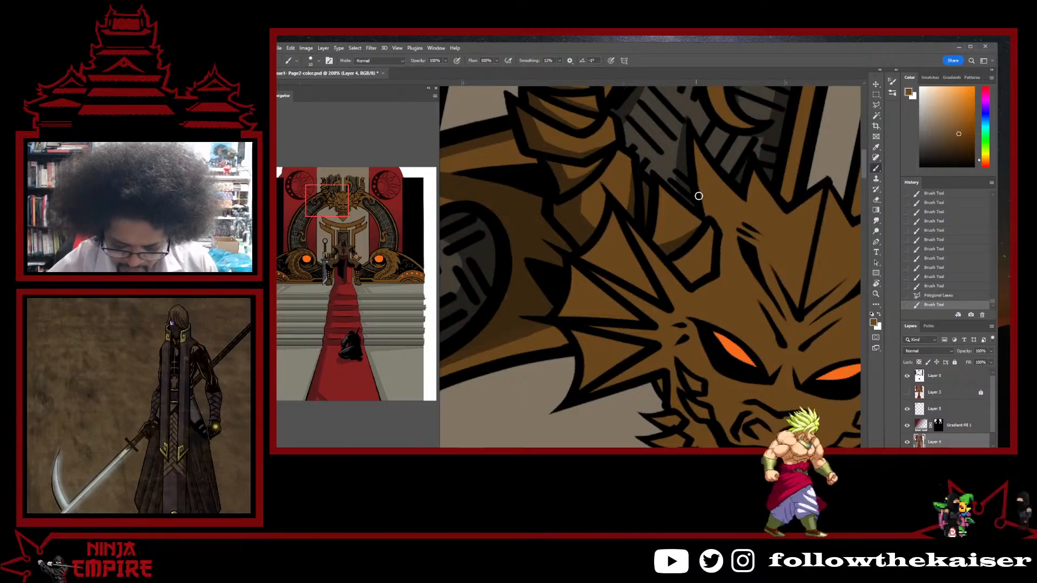
mouse_move(697, 194)
left_mouse_down()
mouse_move(685, 257)
mouse_move(688, 245)
mouse_move(700, 290)
mouse_move(686, 282)
mouse_move(713, 268)
mouse_move(716, 233)
mouse_move(710, 268)
left_mouse_up()
- Shade the small side horn, the head spikes and one half of the dragon's forehead crest in sampled dark brown
left_click(687, 245, "alt")
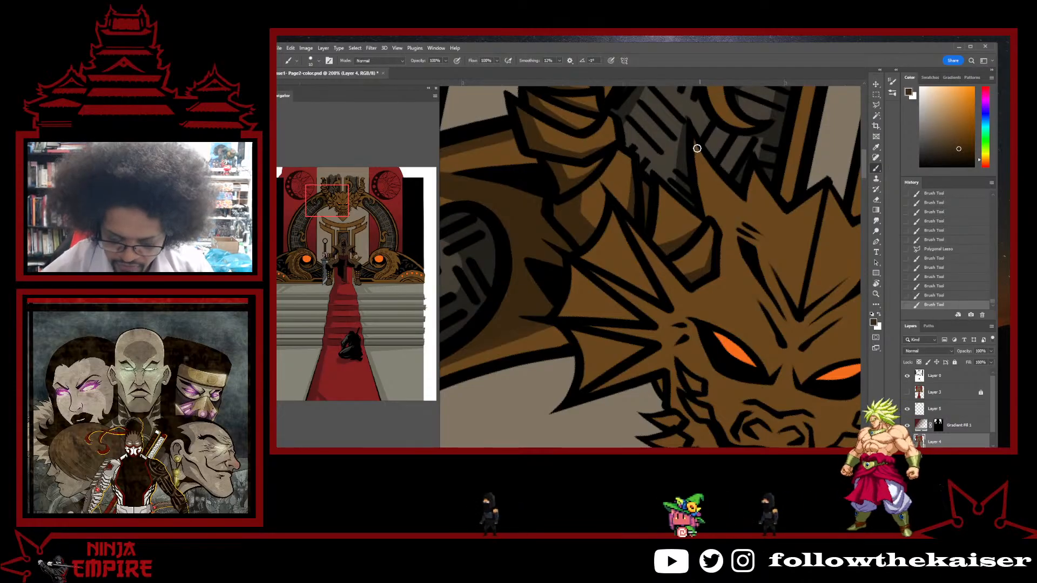
left_click_drag(689, 144, 724, 232)
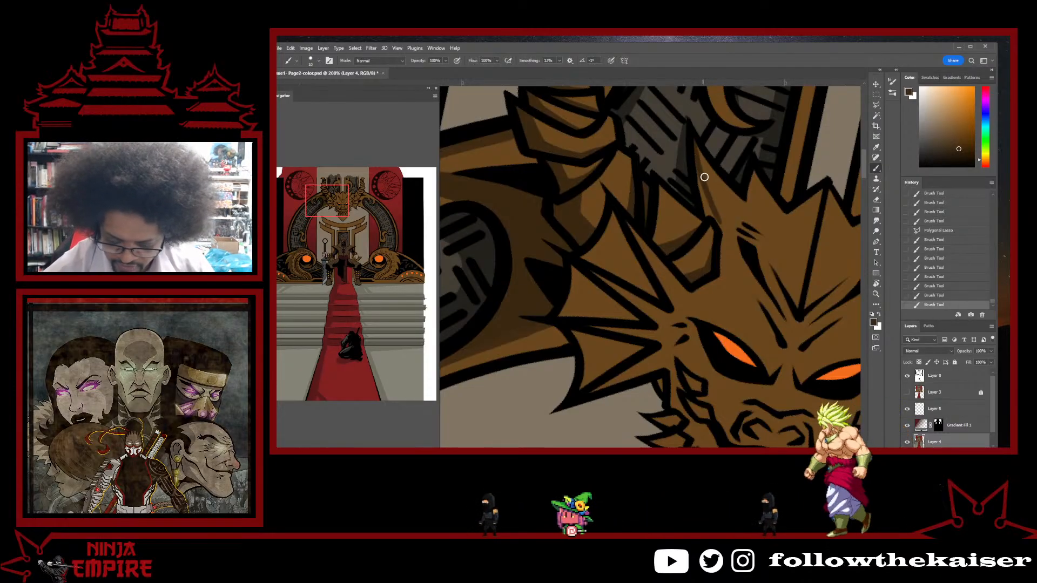
mouse_move(705, 174)
left_mouse_down()
mouse_move(746, 276)
mouse_move(717, 216)
mouse_move(787, 339)
left_mouse_up()
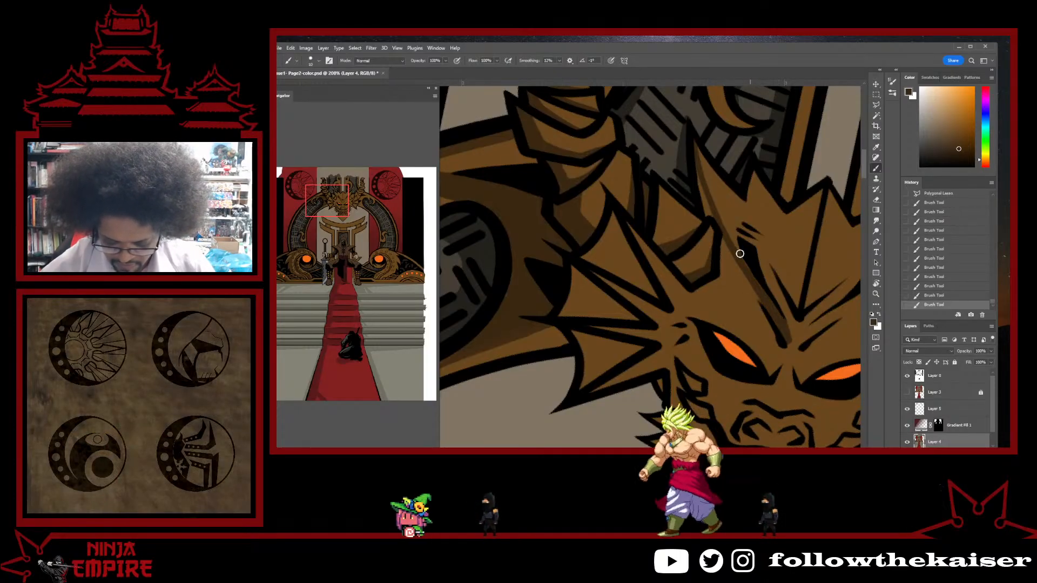
left_click_drag(740, 254, 724, 238)
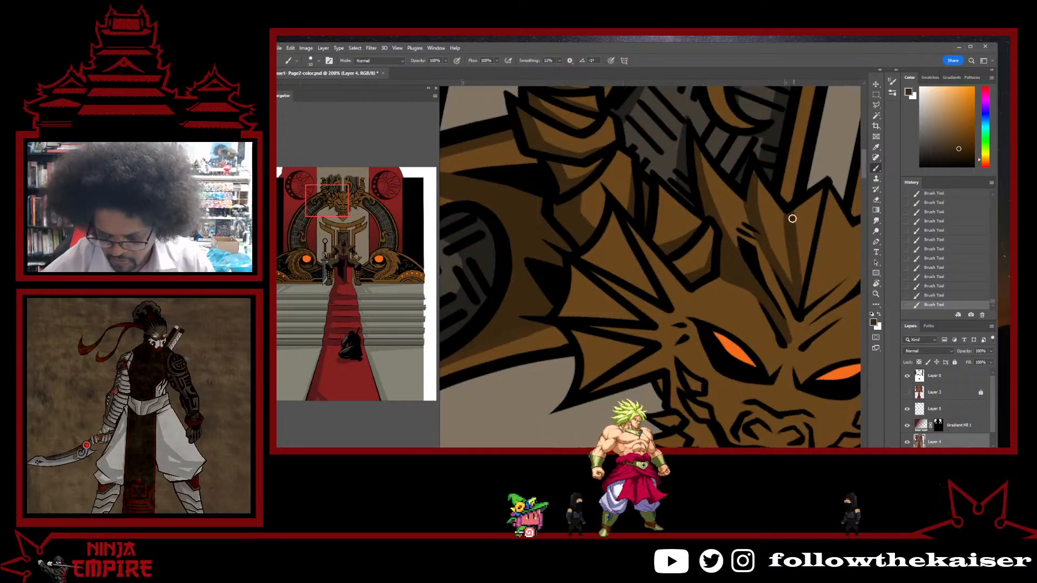
key("alt")
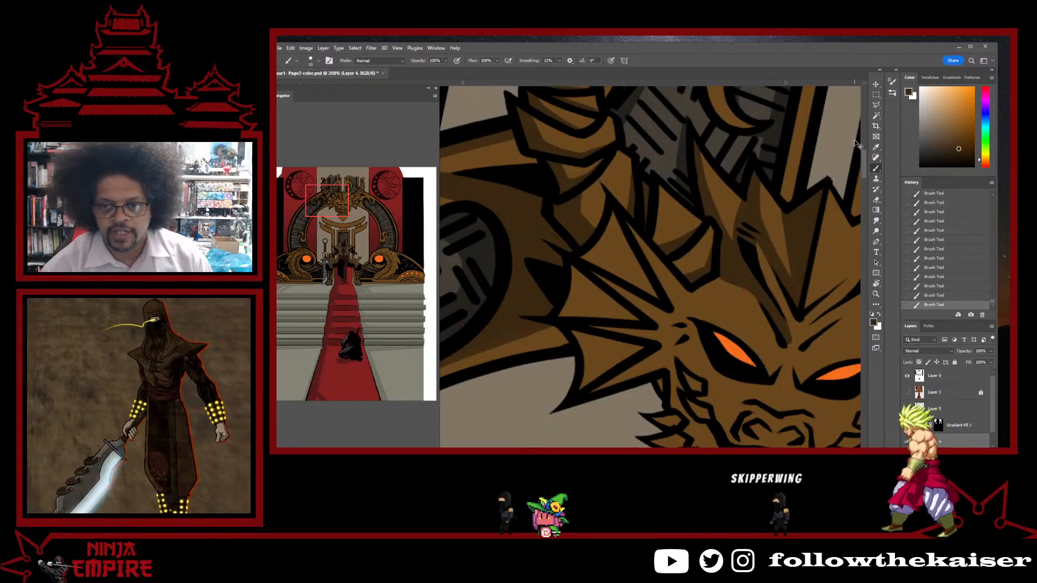
- Straighten the canvas and paint a straight dark brown shadow along the vertical bar of the left ornament above the head
left_click(821, 230, "ctrl+alt")
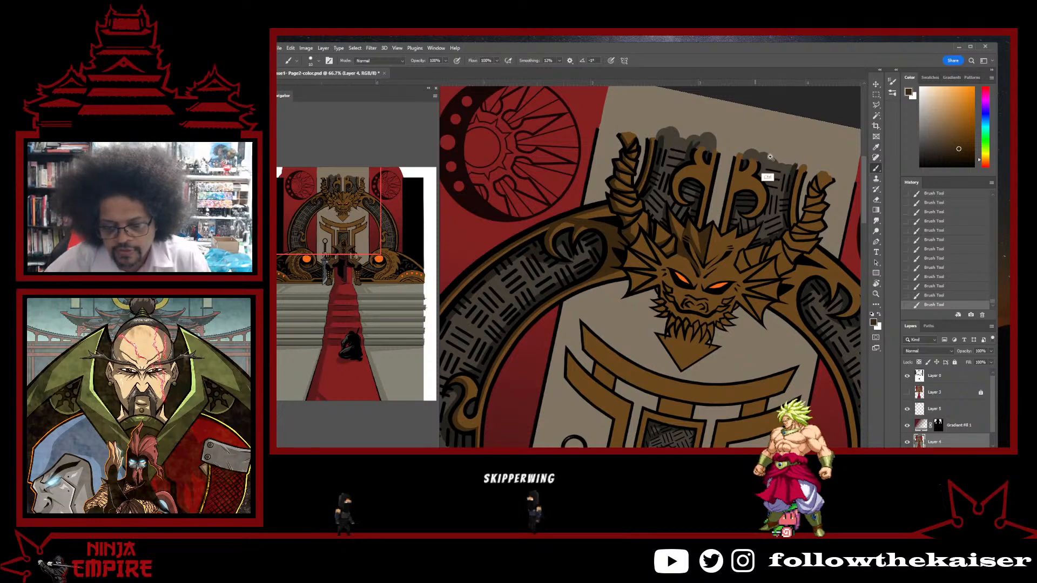
left_click(724, 234, "ctrl")
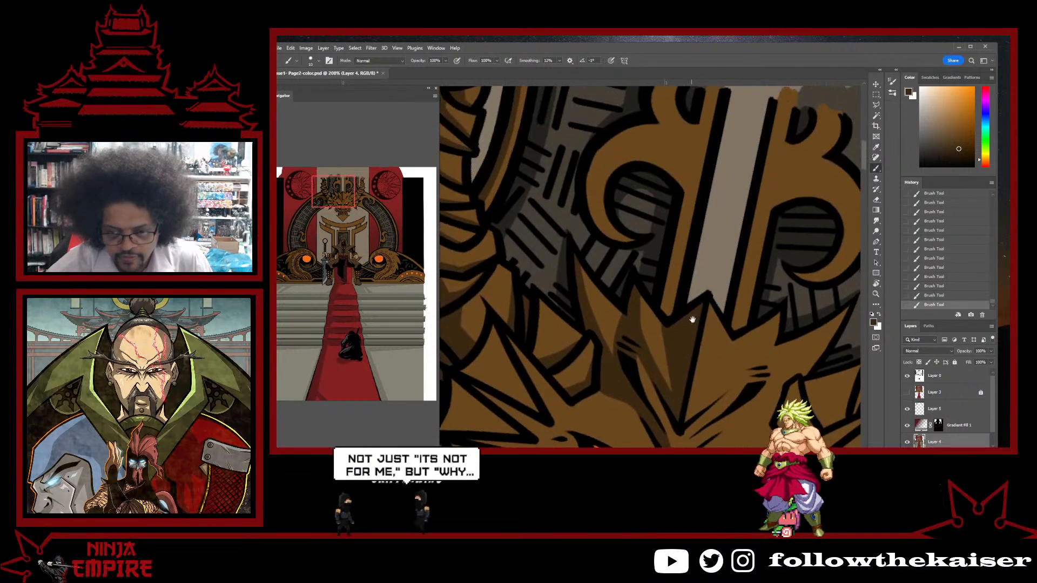
key("r")
left_click_drag(753, 261, 754, 203)
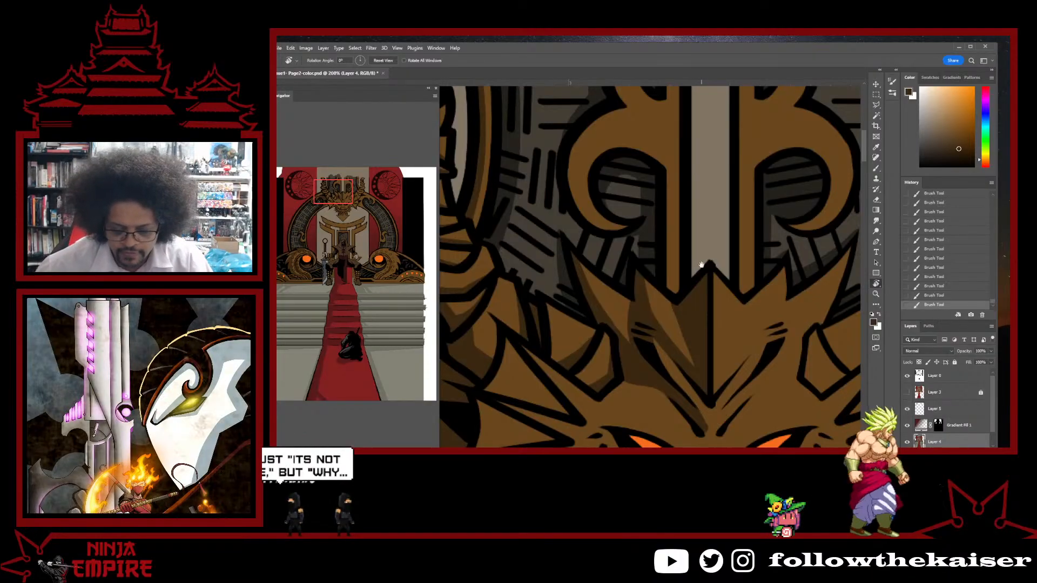
scroll(666, 396, "up", 3)
key("b")
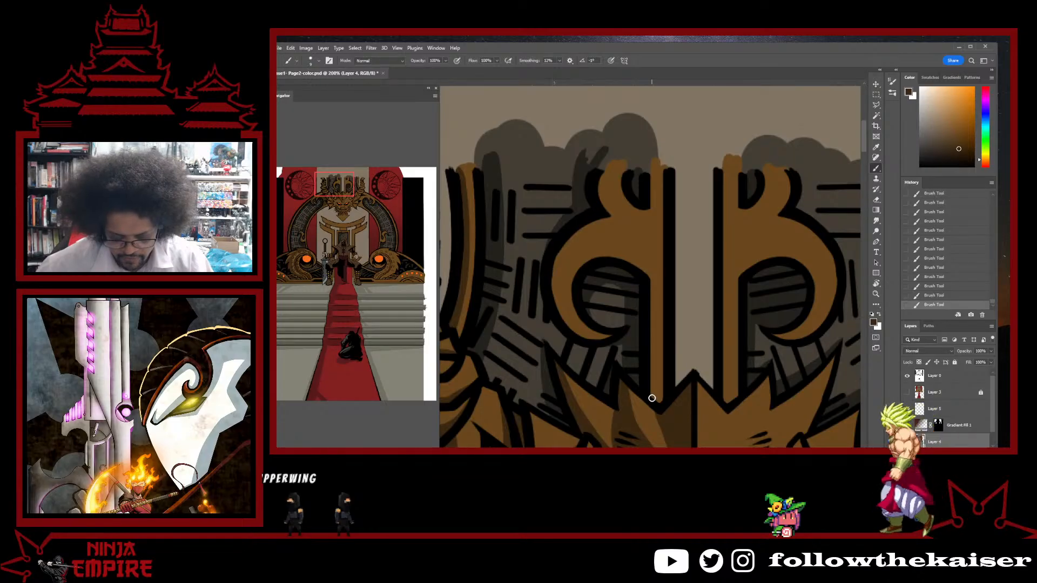
left_click(651, 167, "shift")
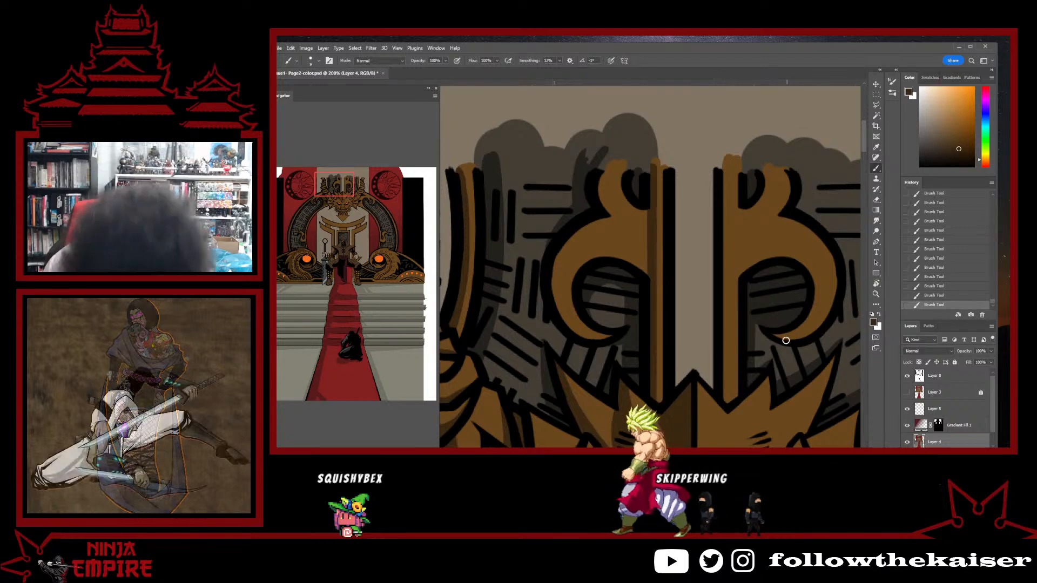
- Examine the shading across the full page, from the dragon head and throne down to the carpeted stairs
scroll(788, 367, "down", 5)
scroll(792, 386, "down", 5)
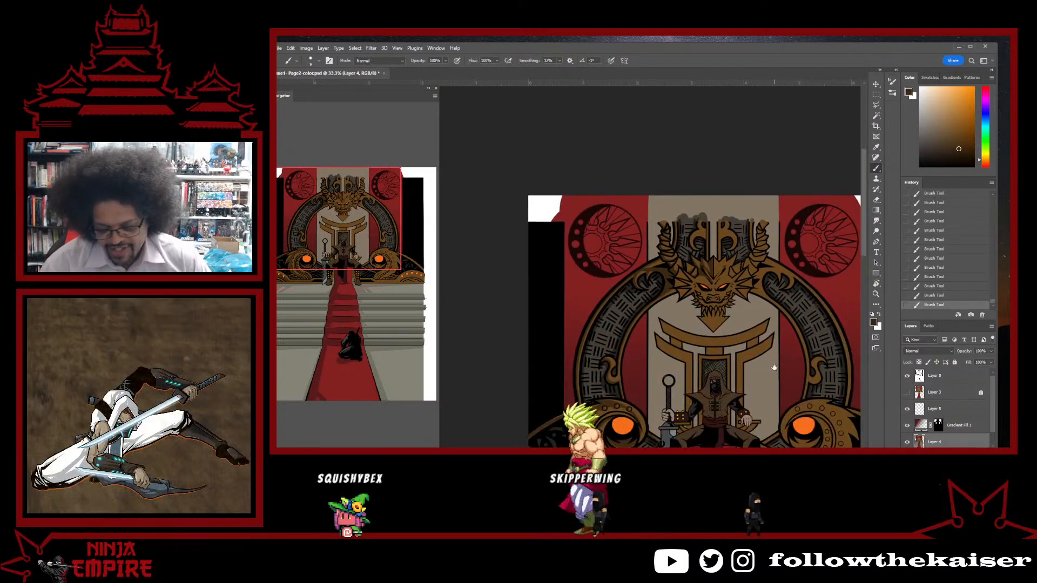
scroll(712, 334, "down", 2)
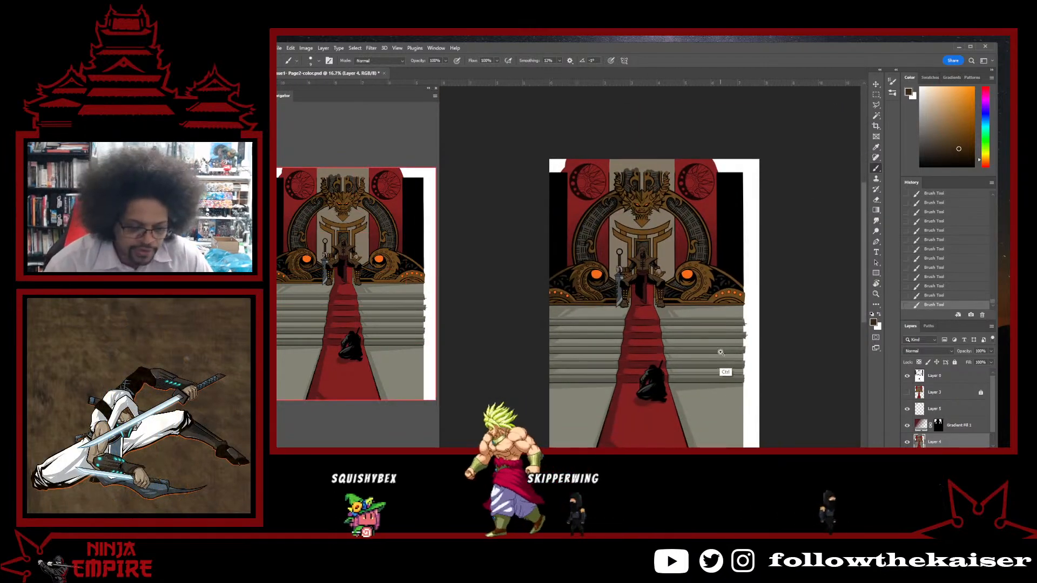
scroll(720, 345, "up", 2)
left_click_drag(729, 374, 739, 351)
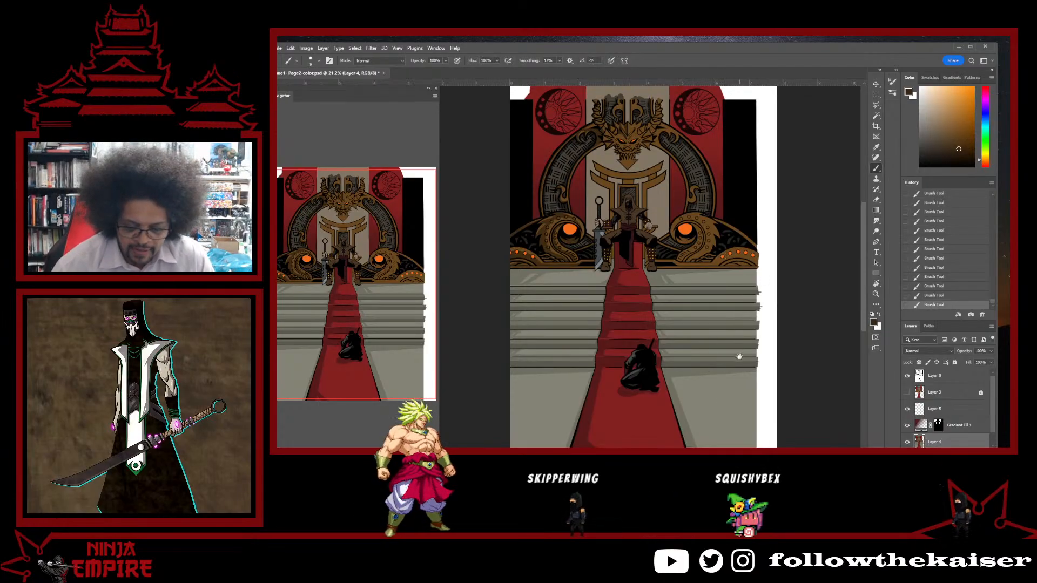
left_click_drag(739, 357, 768, 329)
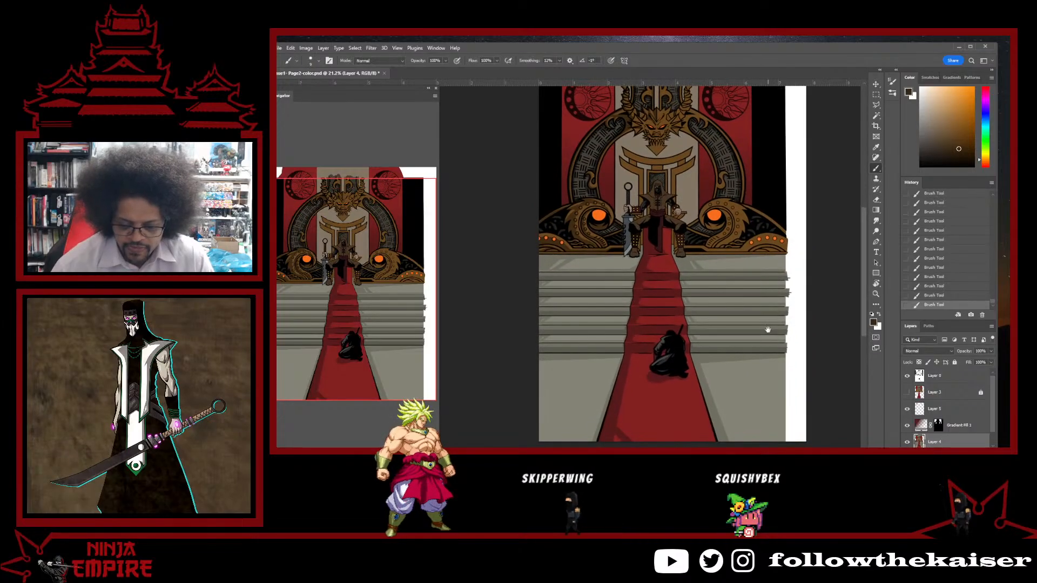
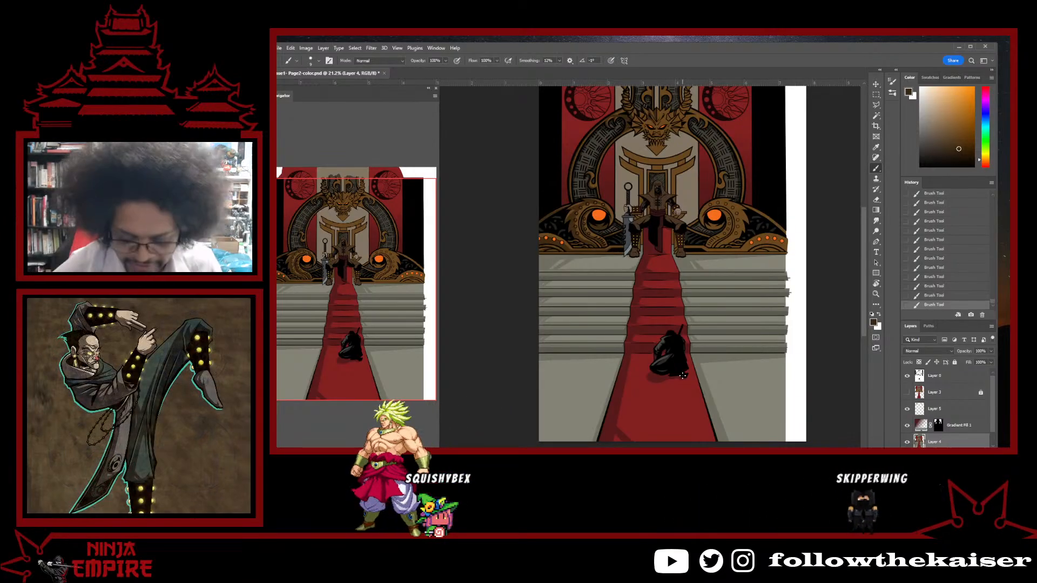
- Paint a dark brown shadow along the outer edge of the left ornament's curl above the head, retouching it with mid brown
left_click(640, 137, "ctrl")
left_click(648, 173, "ctrl")
left_click(659, 216, "ctrl")
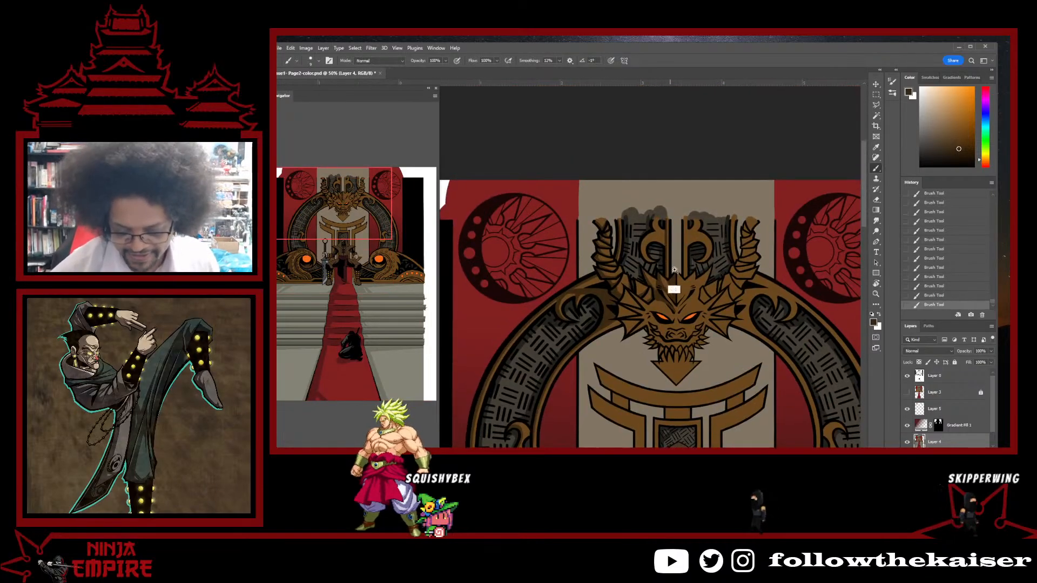
left_click(677, 279, "ctrl")
left_click(672, 268, "ctrl")
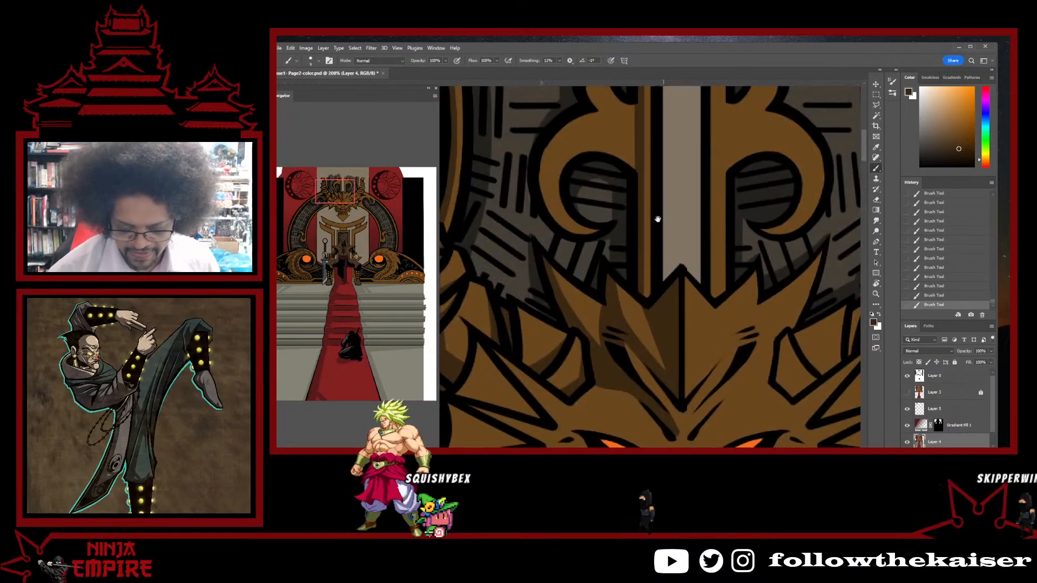
left_click_drag(655, 220, 642, 301)
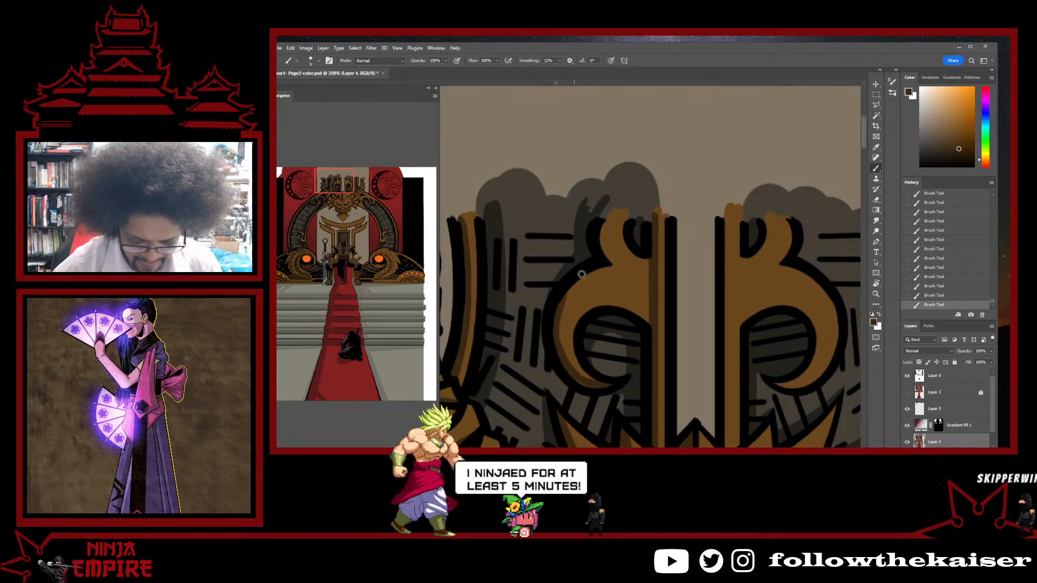
left_click(567, 358, "alt")
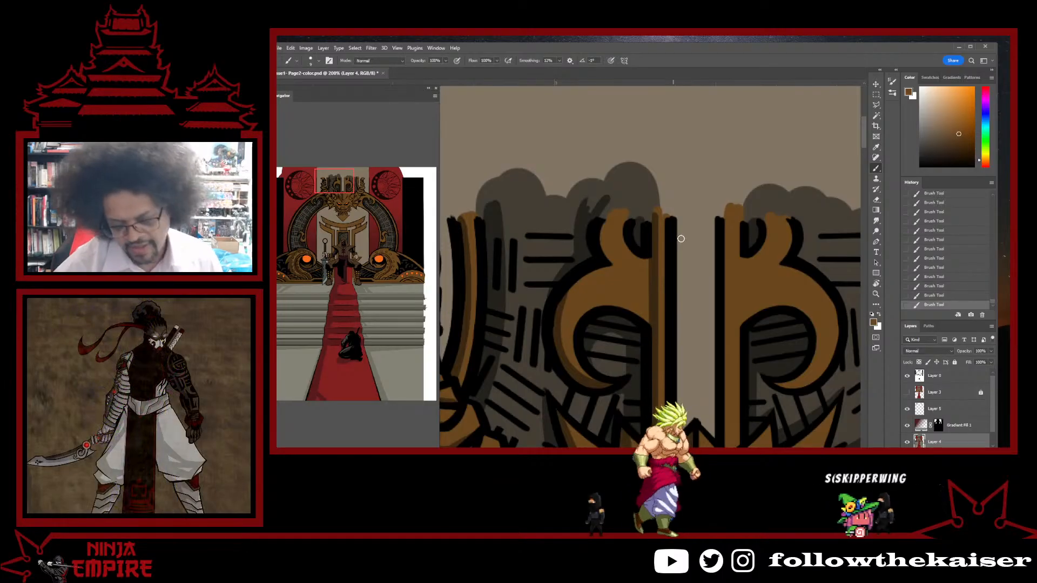
key("r")
mouse_move(740, 294)
left_mouse_down()
mouse_move(734, 208)
mouse_move(597, 283)
left_mouse_up()
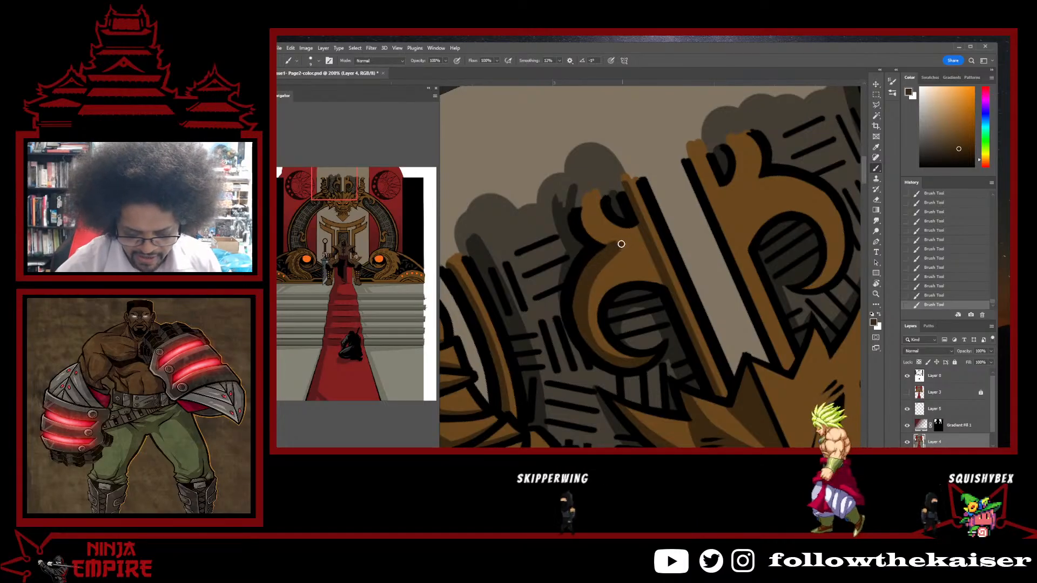
- Extend the dark brown shadow on the left ornament's curl inward across the neck below its small upper hook
key("r")
mouse_move(740, 244)
left_mouse_down()
mouse_move(644, 354)
mouse_move(601, 227)
left_mouse_up()
key("b")
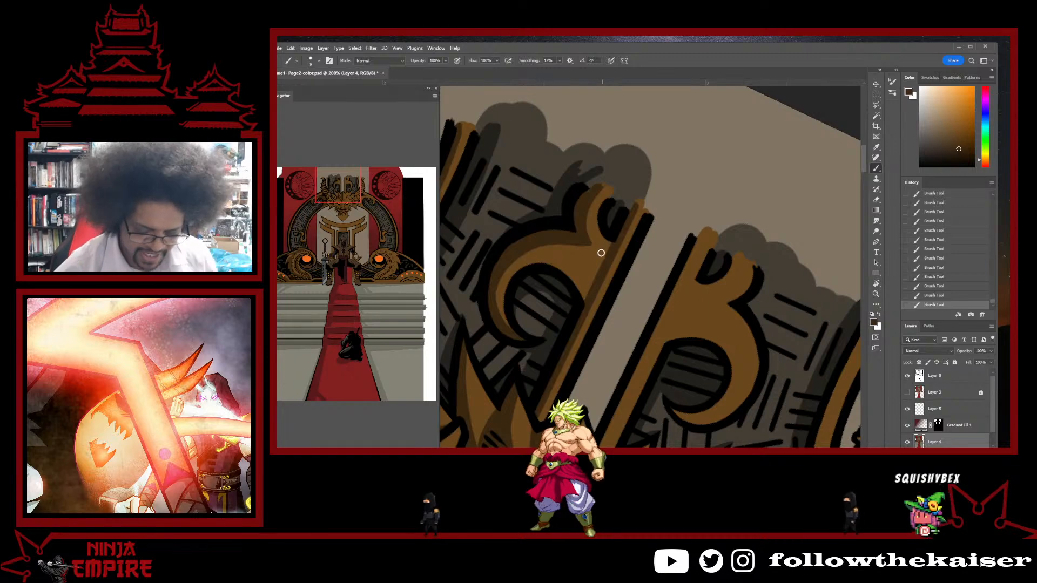
mouse_move(700, 268)
left_mouse_down()
mouse_move(557, 273)
mouse_move(556, 293)
left_mouse_up()
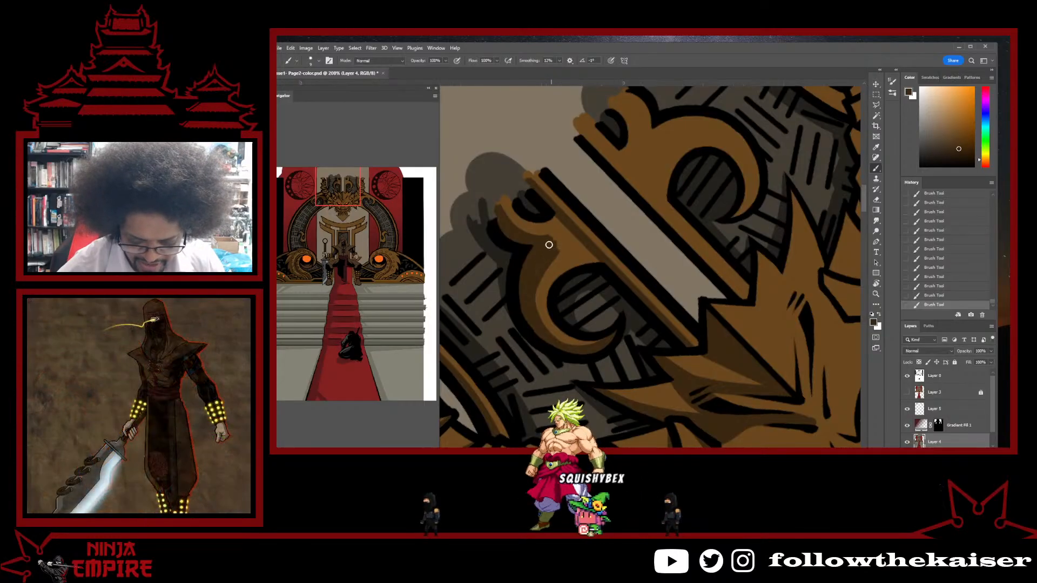
left_click_drag(655, 144, 685, 274)
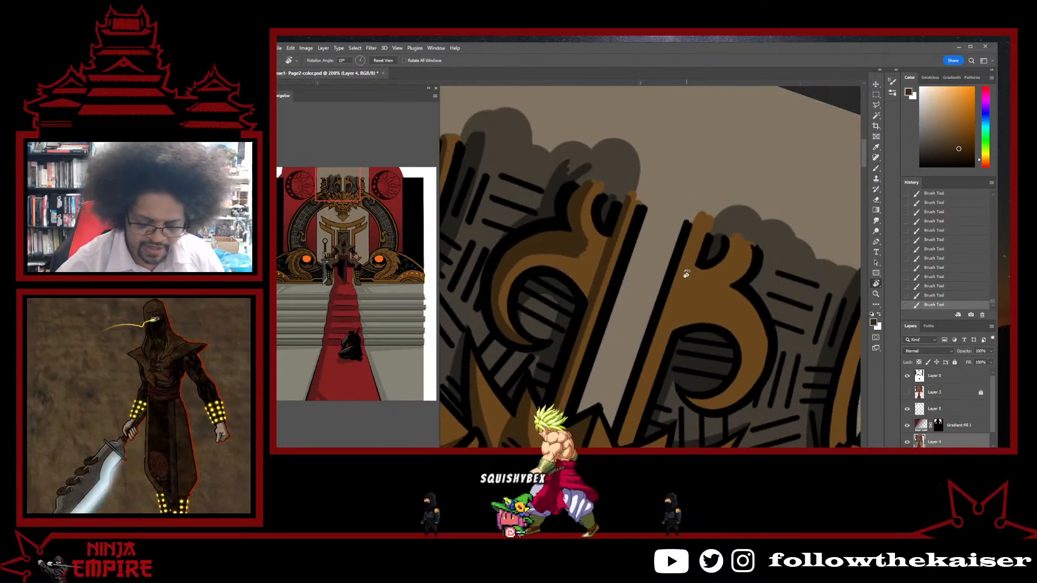
left_click_drag(675, 321, 678, 277)
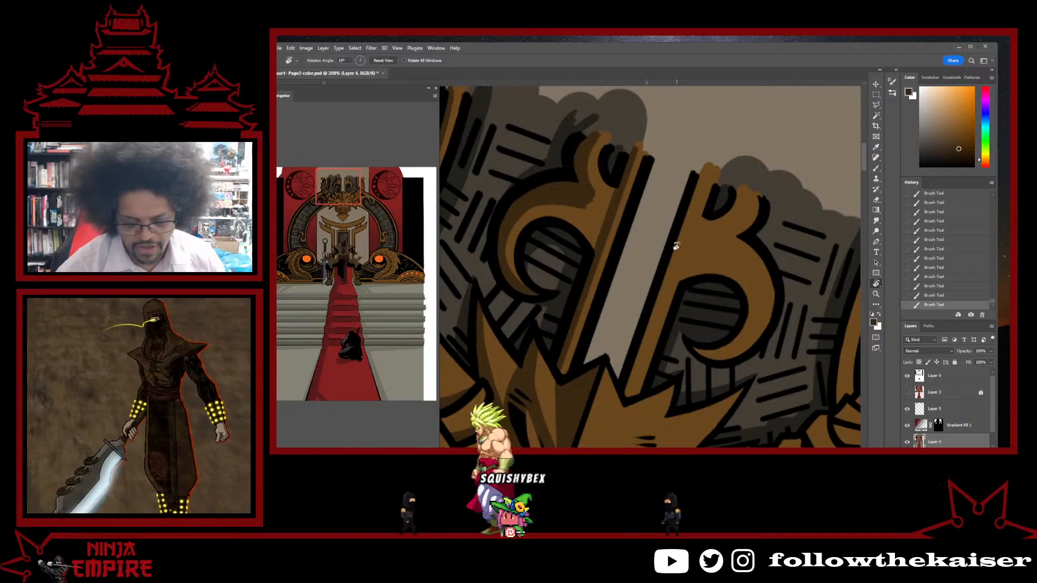
- Repaint the left ornament's vertical bar in mid brown, covering the straight dark shadow along it
key("b")
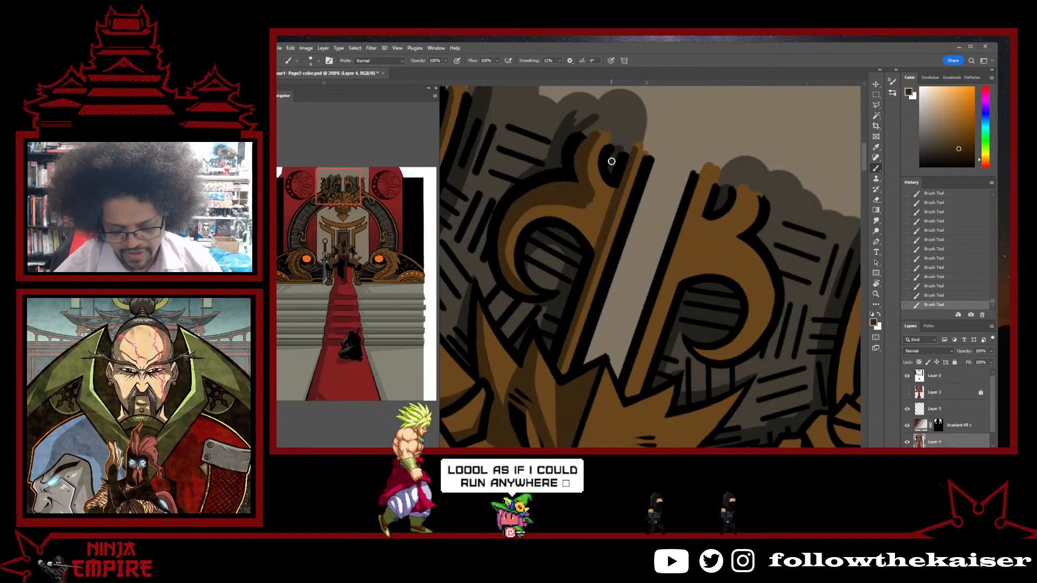
left_click_drag(611, 160, 493, 267)
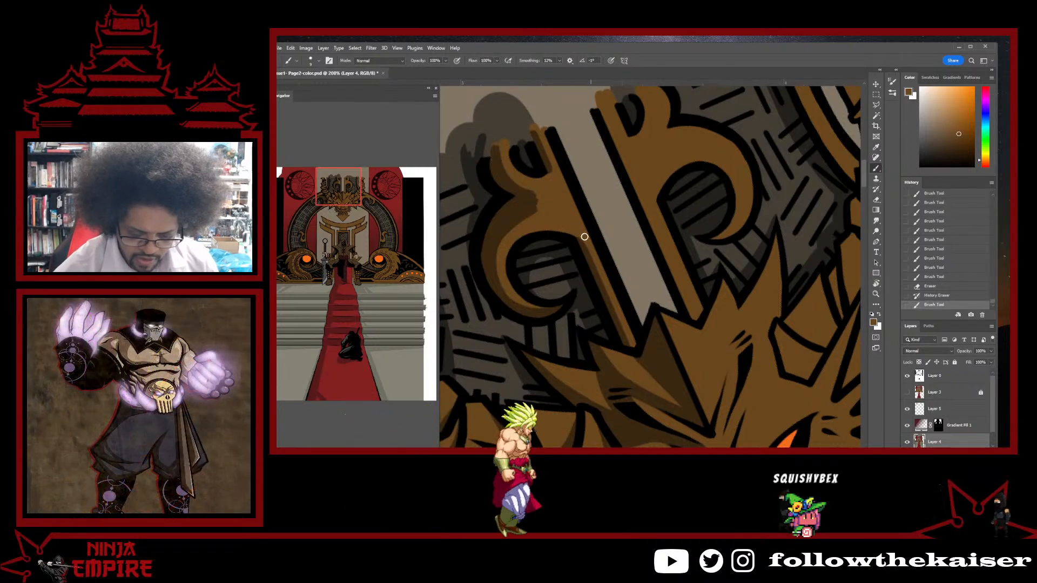
left_click_drag(588, 245, 620, 303)
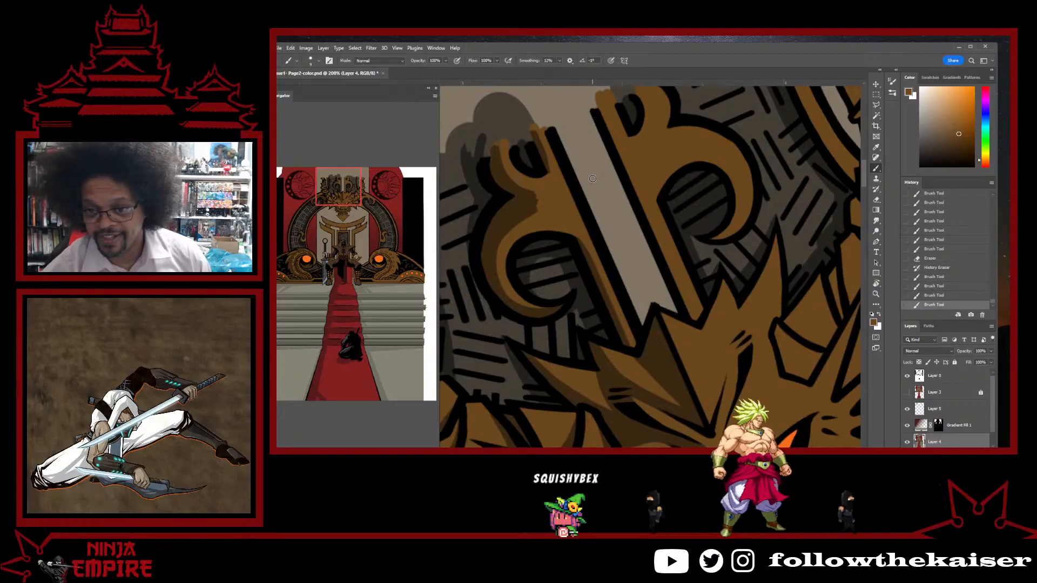
- Reshape the curl's shadow into a point at the neck of the left ornament, using sampled dark and mid brown
key("r")
mouse_move(639, 159)
left_mouse_down()
mouse_move(620, 305)
mouse_move(625, 178)
mouse_move(683, 181)
mouse_move(687, 158)
mouse_move(666, 114)
mouse_move(622, 216)
mouse_move(621, 206)
mouse_move(621, 216)
mouse_move(597, 208)
mouse_move(623, 235)
mouse_move(601, 213)
mouse_move(625, 231)
left_mouse_up()
left_click(620, 198, "alt")
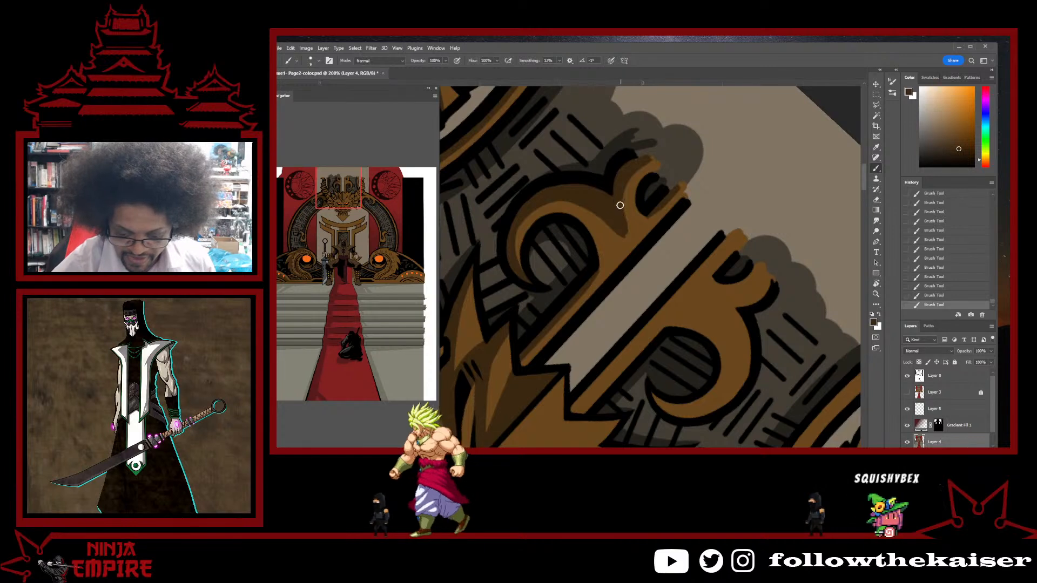
left_click(628, 224, "alt")
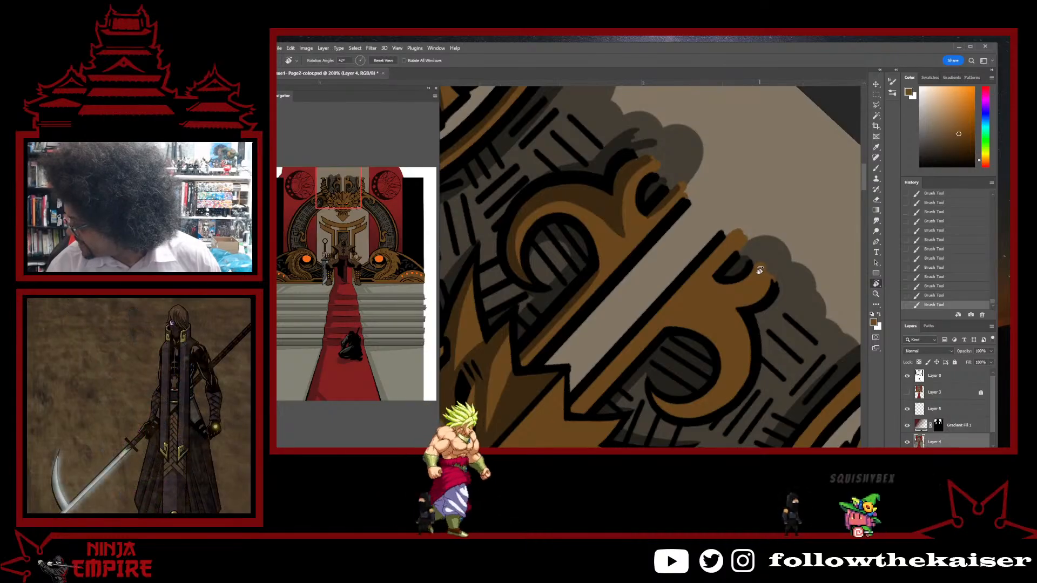
left_click_drag(783, 244, 715, 201)
key("b")
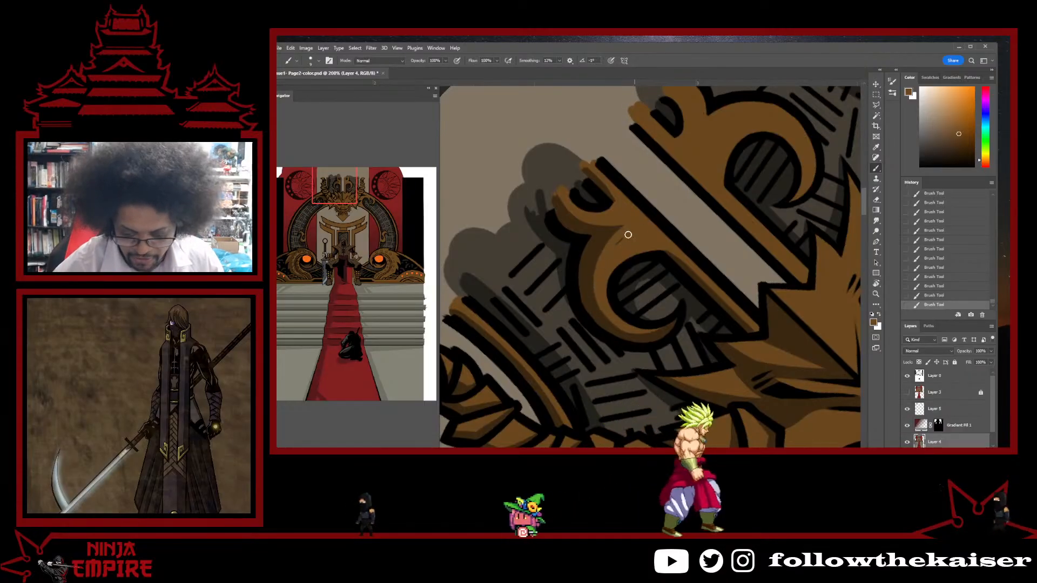
left_click_drag(617, 243, 572, 253)
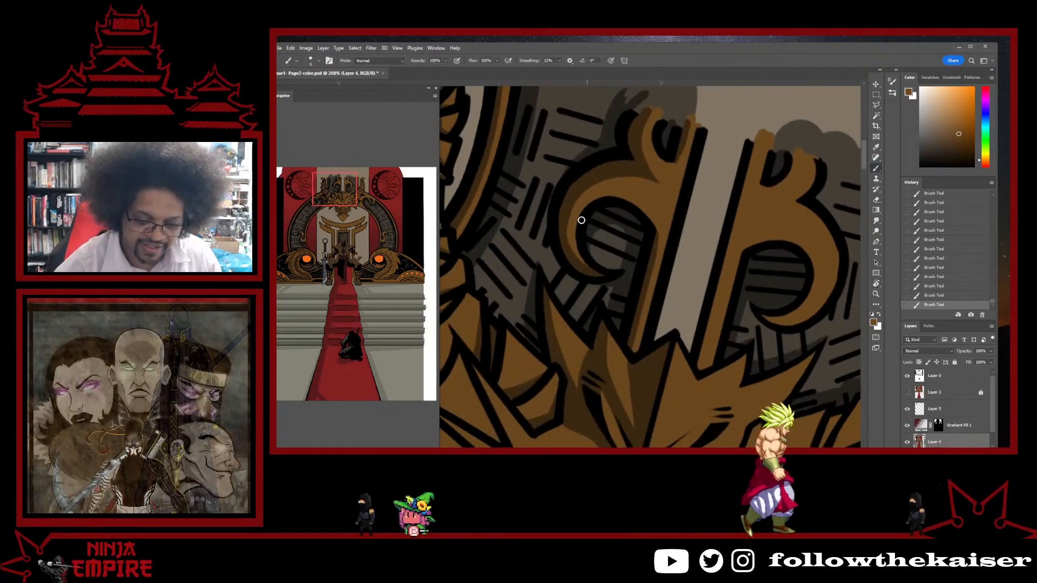
- Paint a dark brown shadow across the left ornament's arch toward the vertical bar, retouching its edge with sampled mid brown
left_click(568, 260, "alt")
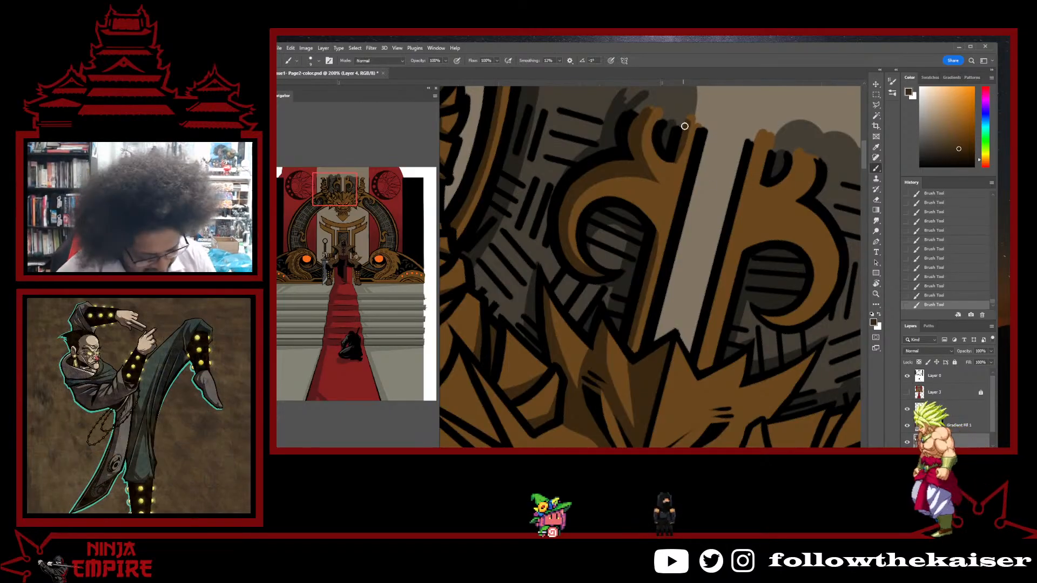
left_click(686, 162, "alt")
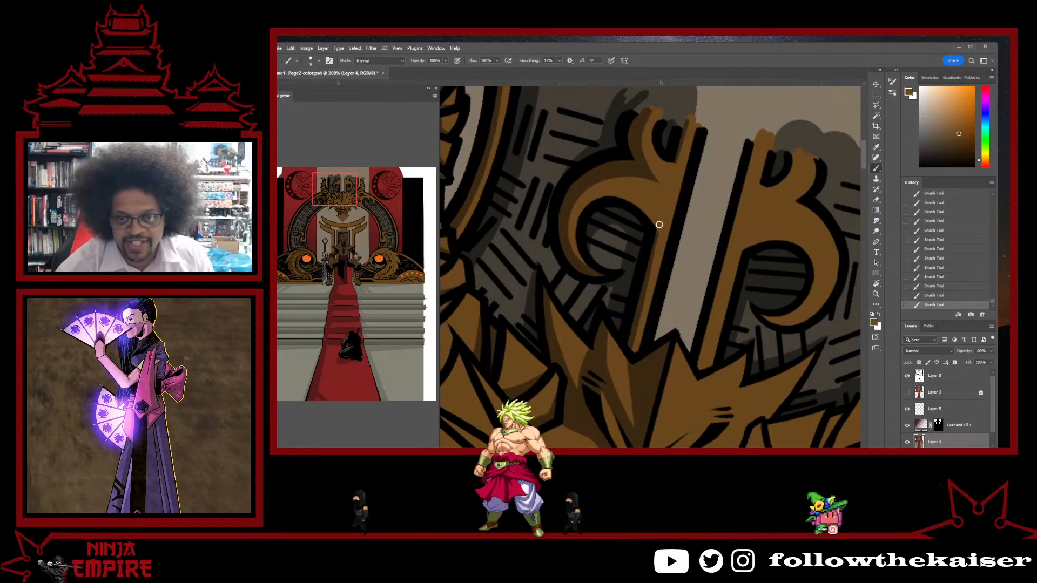
scroll(664, 218, "down", 3)
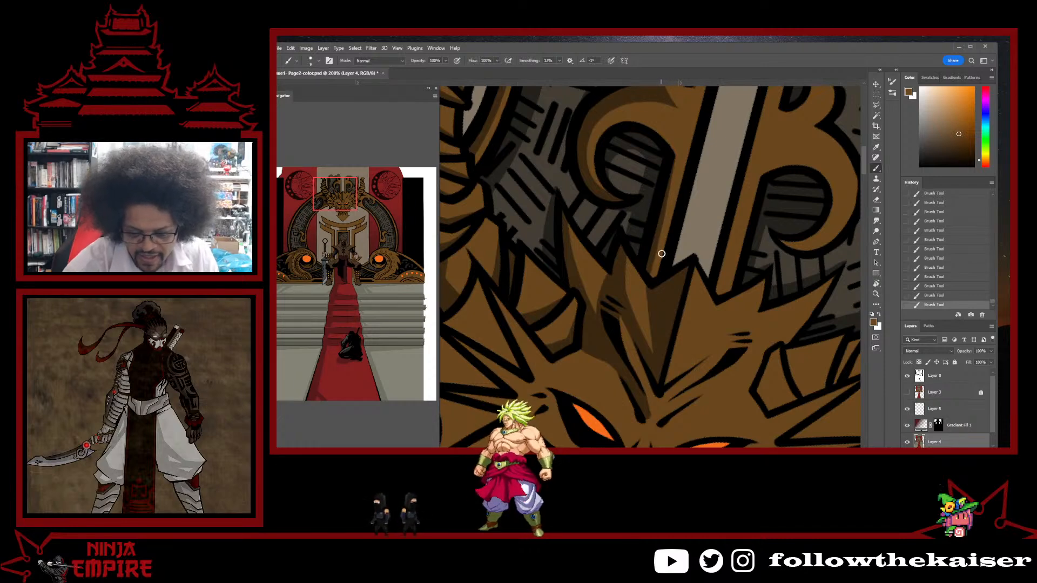
scroll(673, 267, "down", 3)
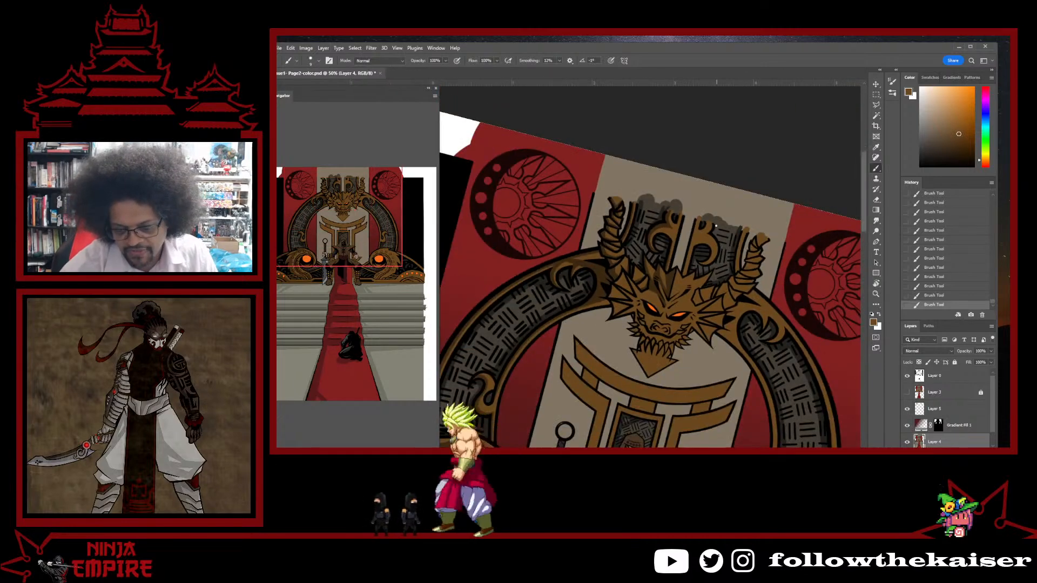
scroll(676, 269, "up", 3)
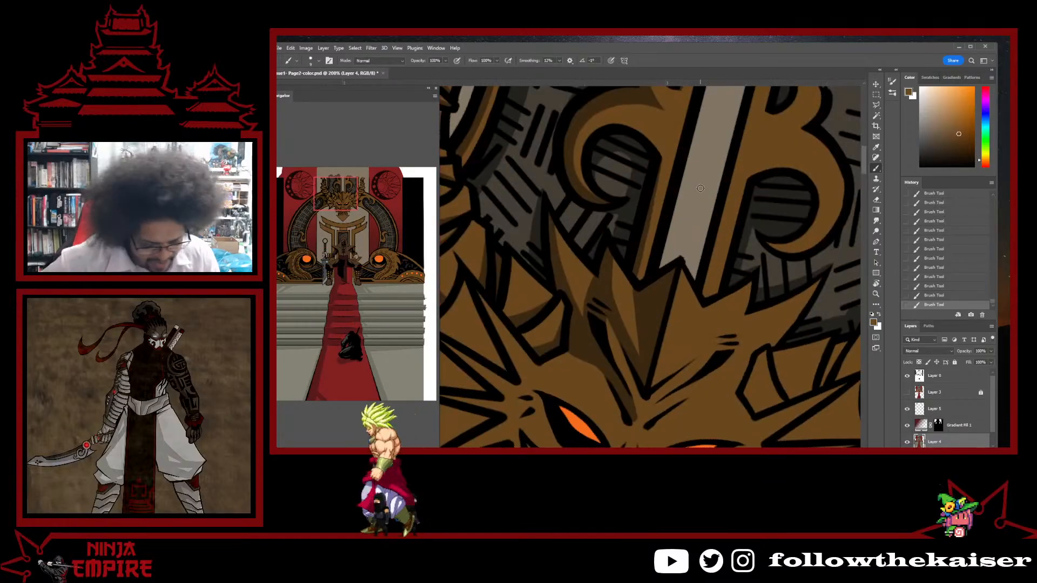
left_click(636, 265, "alt")
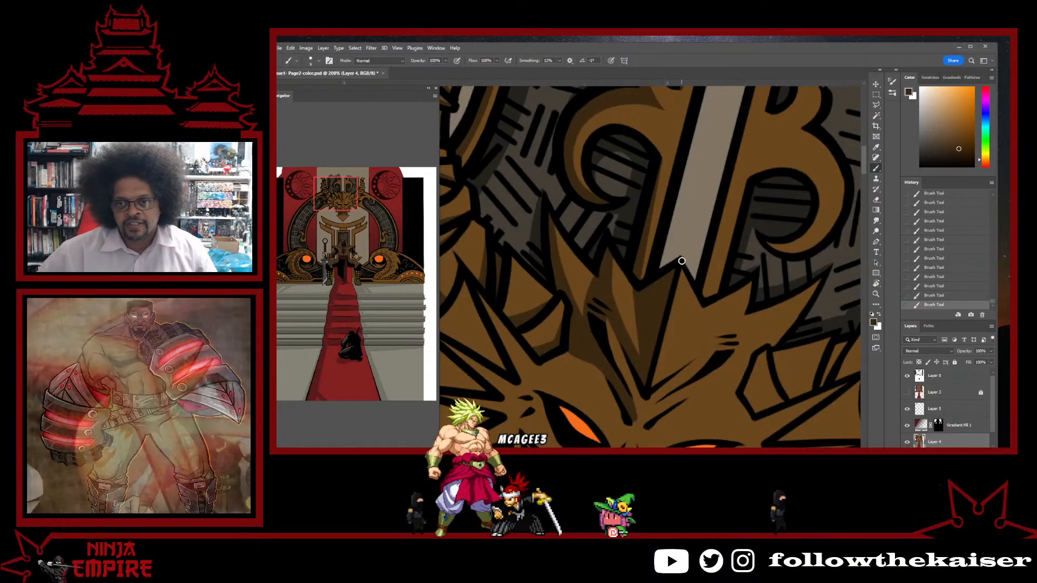
- Straighten the canvas, add the tip of the left ornament's small upper hook to the selection, shade it dark brown and deselect
left_click_drag(703, 197, 659, 370)
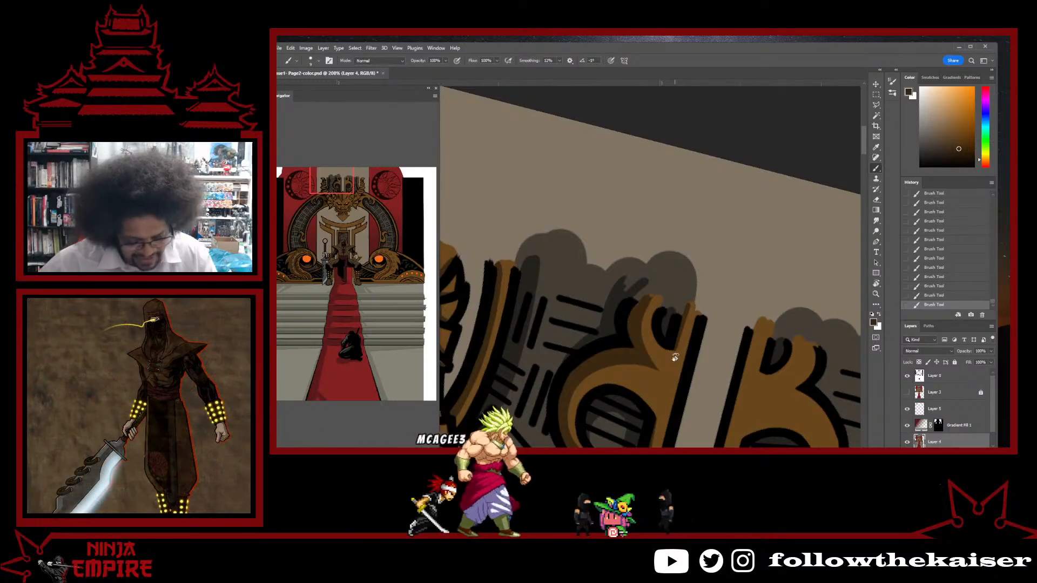
left_click_drag(675, 357, 674, 325)
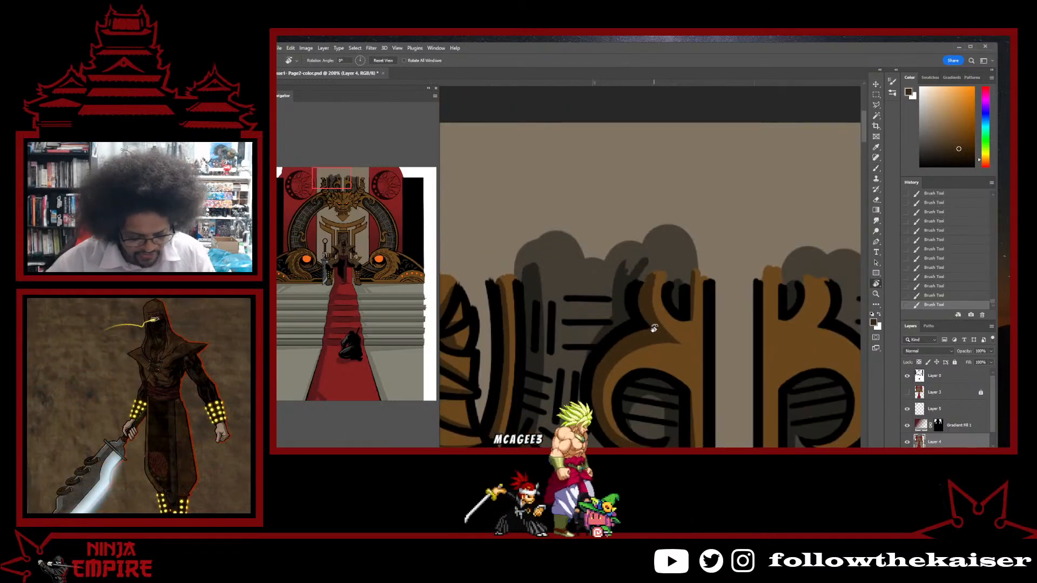
key("b")
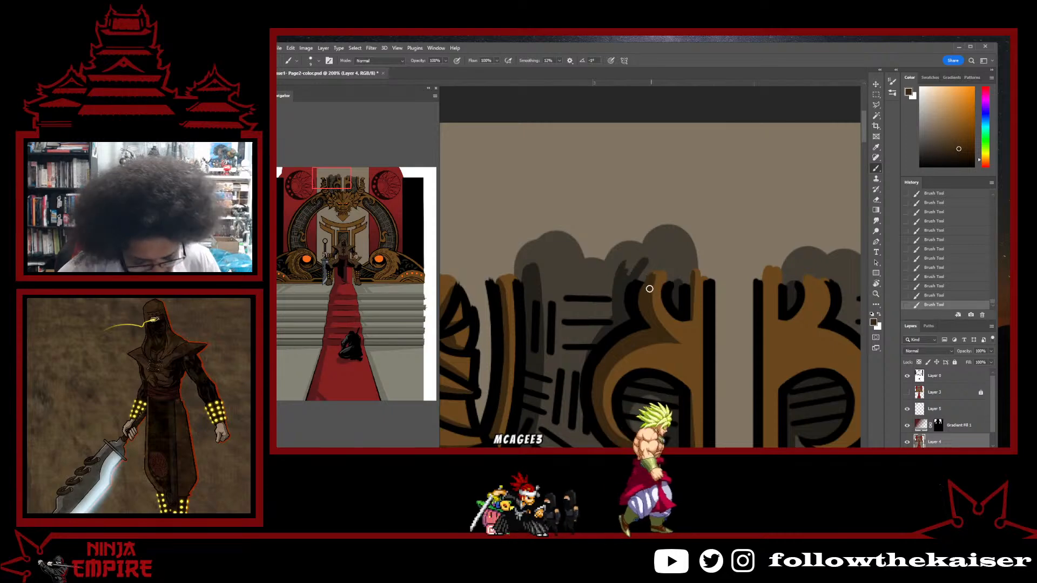
key("l")
key("shift")
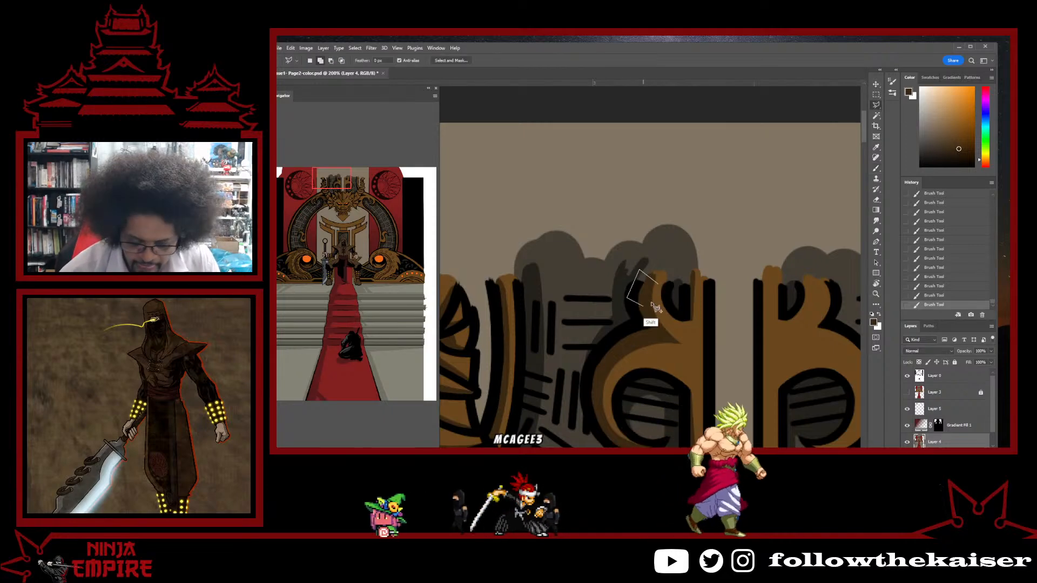
double_click(667, 299)
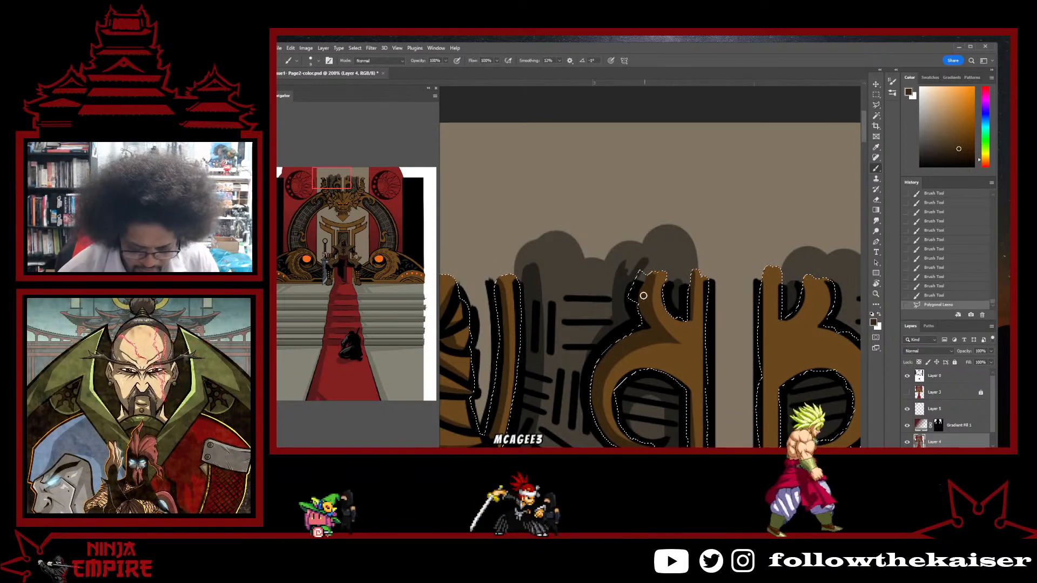
key("b")
key("ctrl+d")
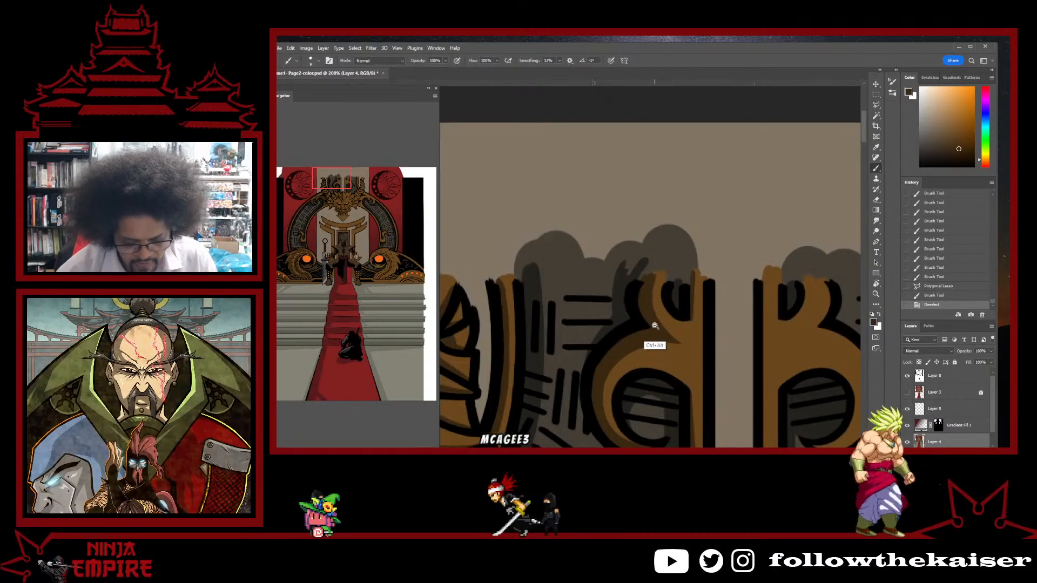
left_click_drag(641, 283, 655, 347)
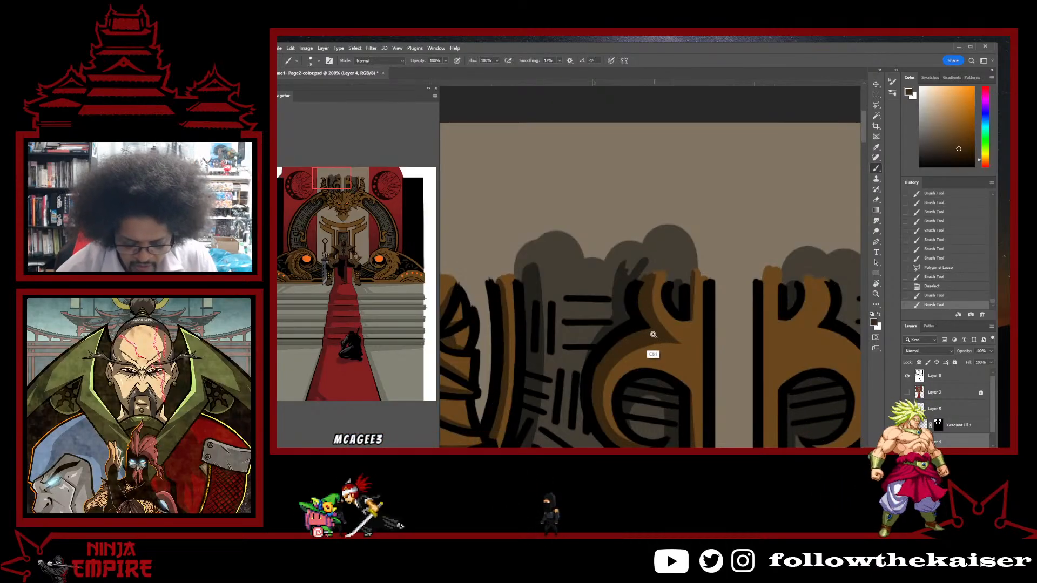
- Shade the dragon's face in dark brown at the outer corner of the eye beside the spiked side frill
scroll(637, 347, "down", 2)
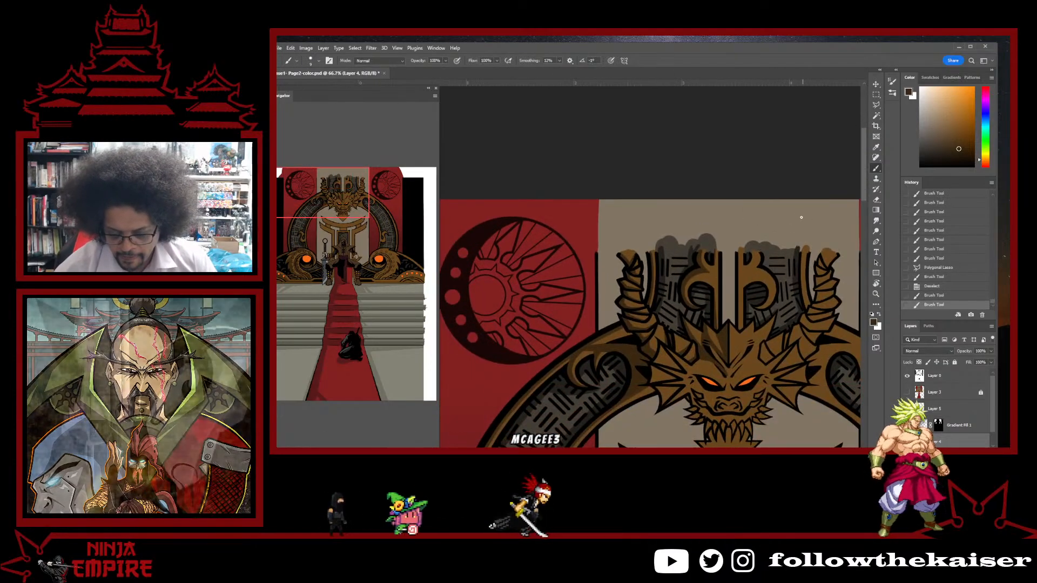
scroll(705, 353, "up", 2)
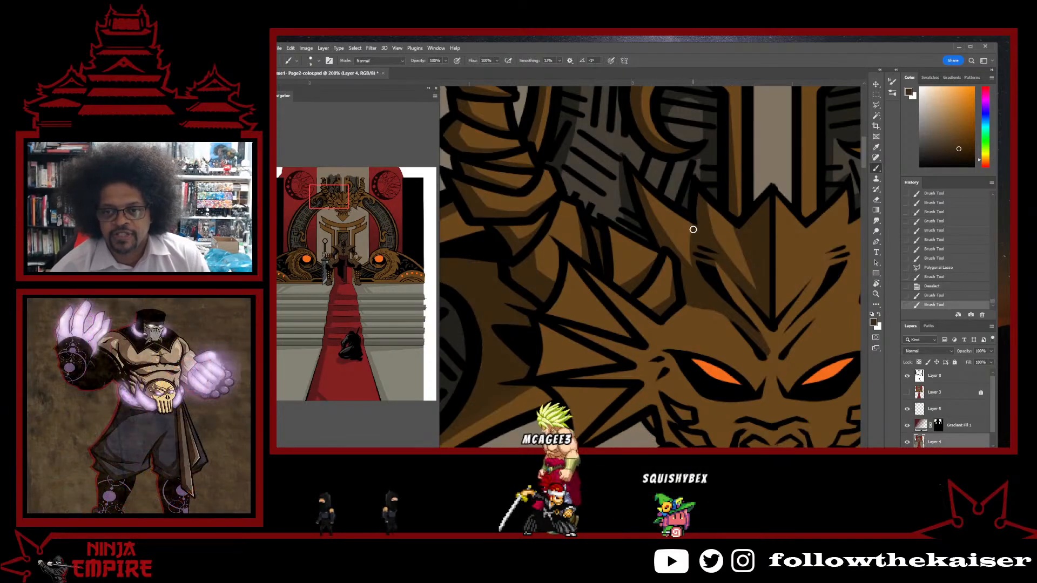
left_click_drag(713, 289, 702, 262)
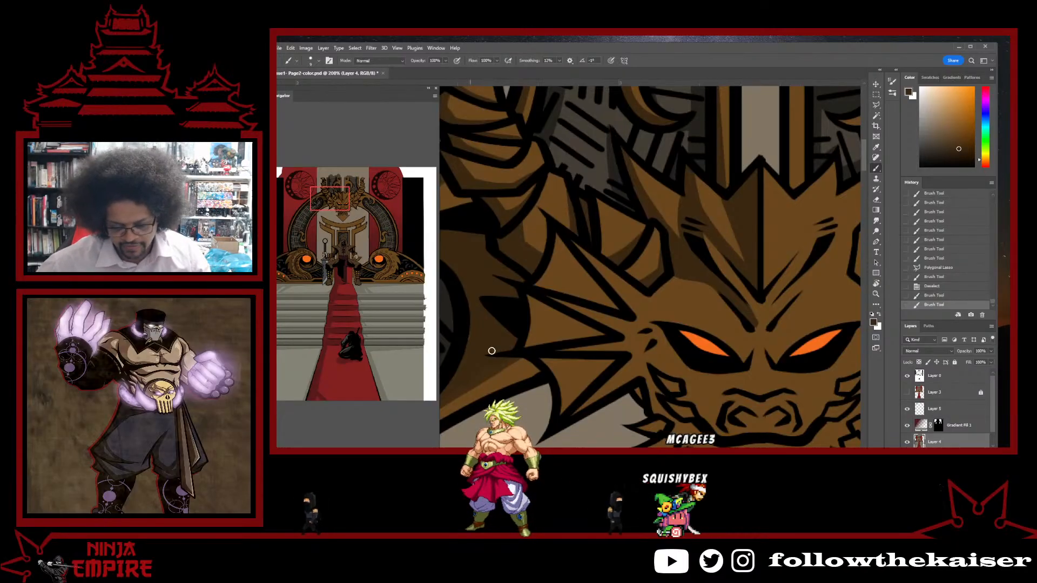
left_click(655, 331)
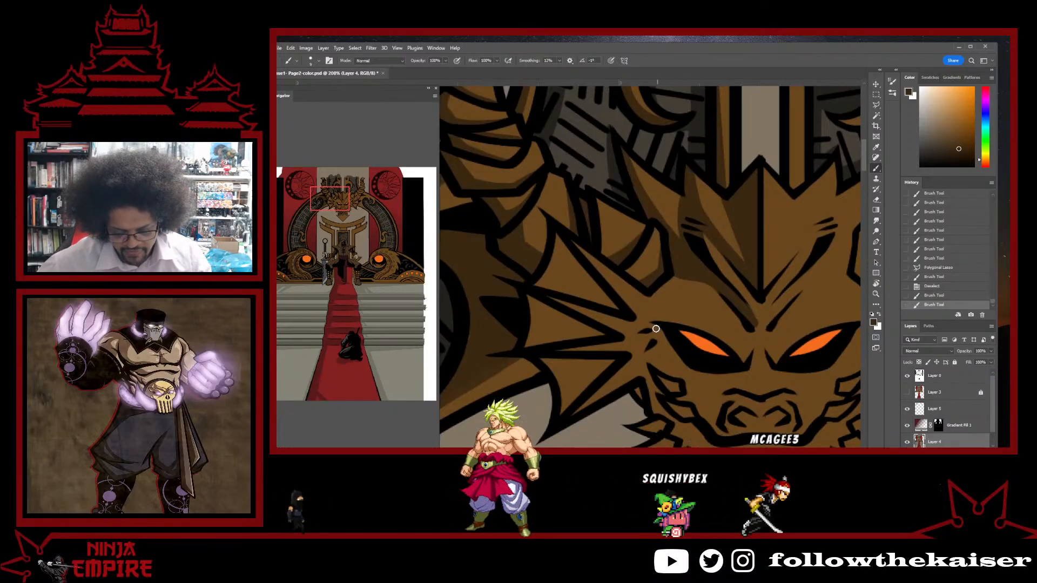
- Brush dark brown shading along the spines of the dragon head's left ear fin
left_click(566, 241)
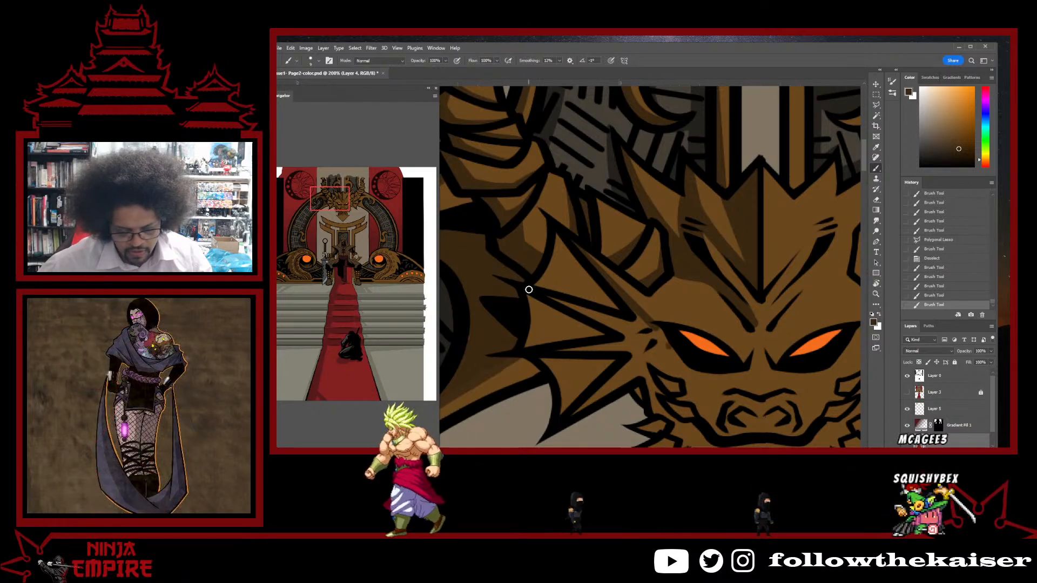
left_click(549, 298, "shift")
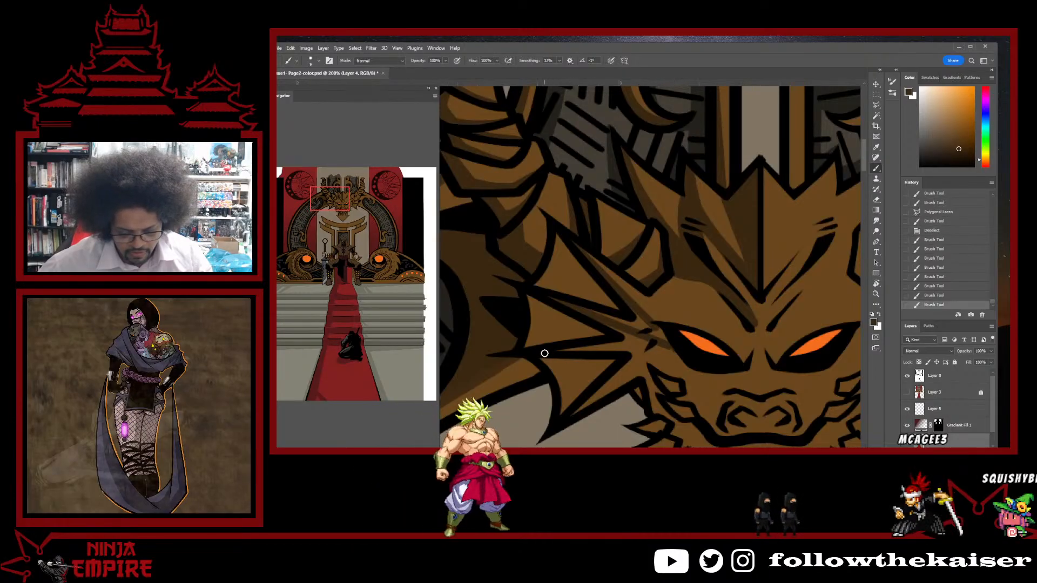
left_click(665, 367, "shift")
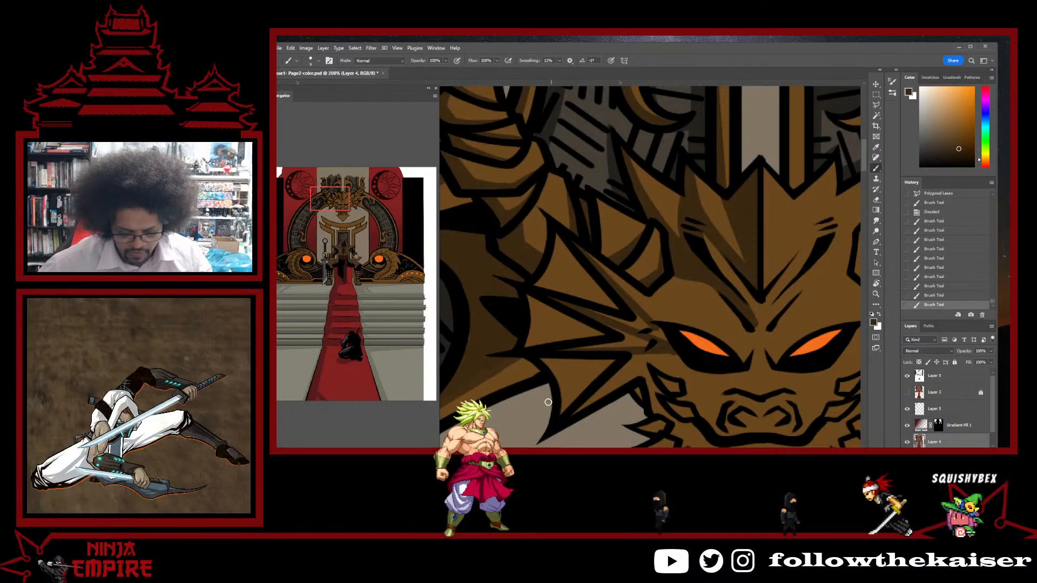
left_click(566, 419, "shift")
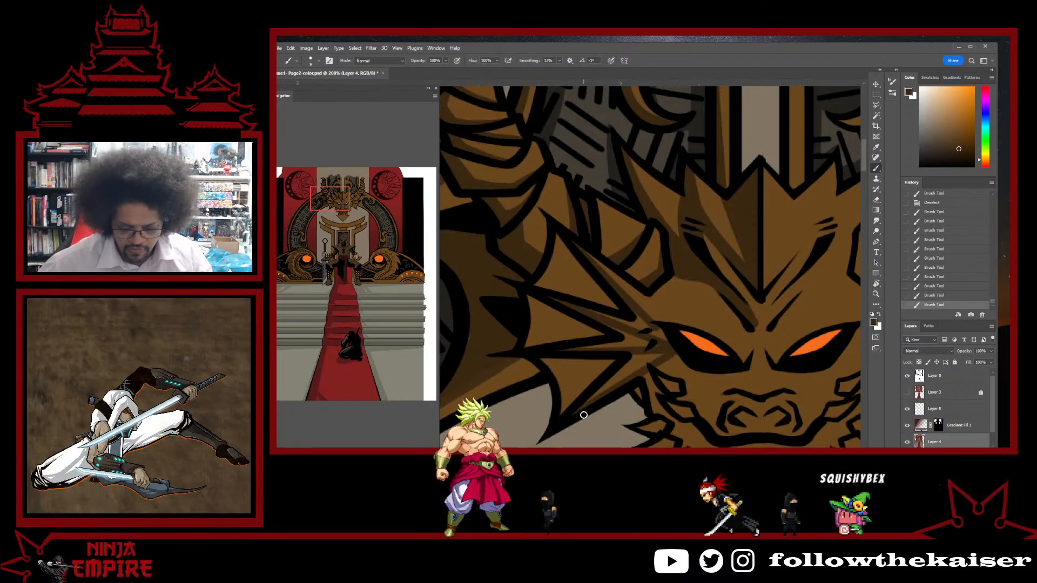
left_click(584, 415, "shift")
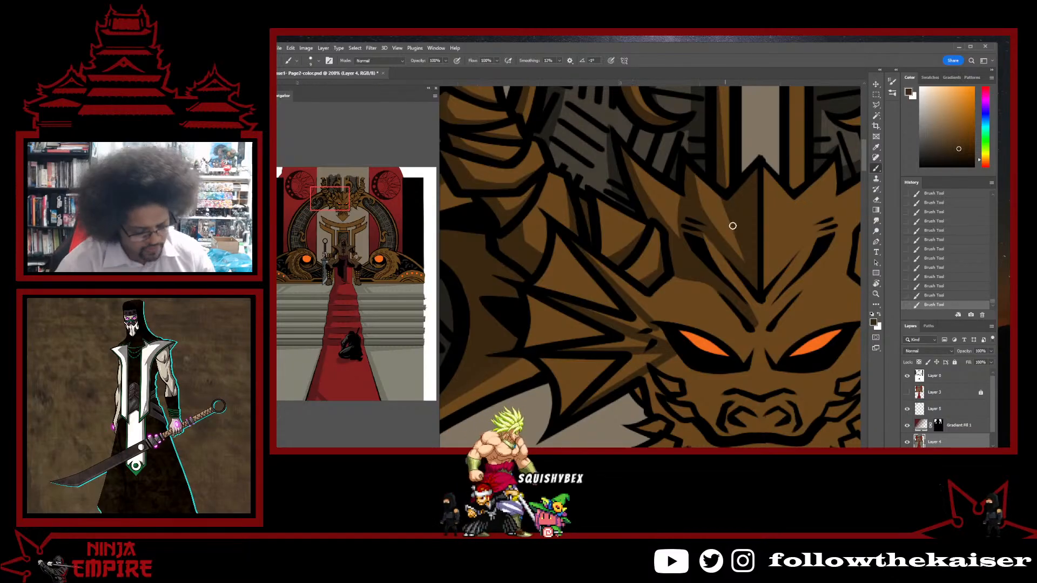
- Add dark brown shadow strokes where the left ear fin joins the dragon's head beside the eye
key("r")
left_click_drag(752, 289, 713, 196)
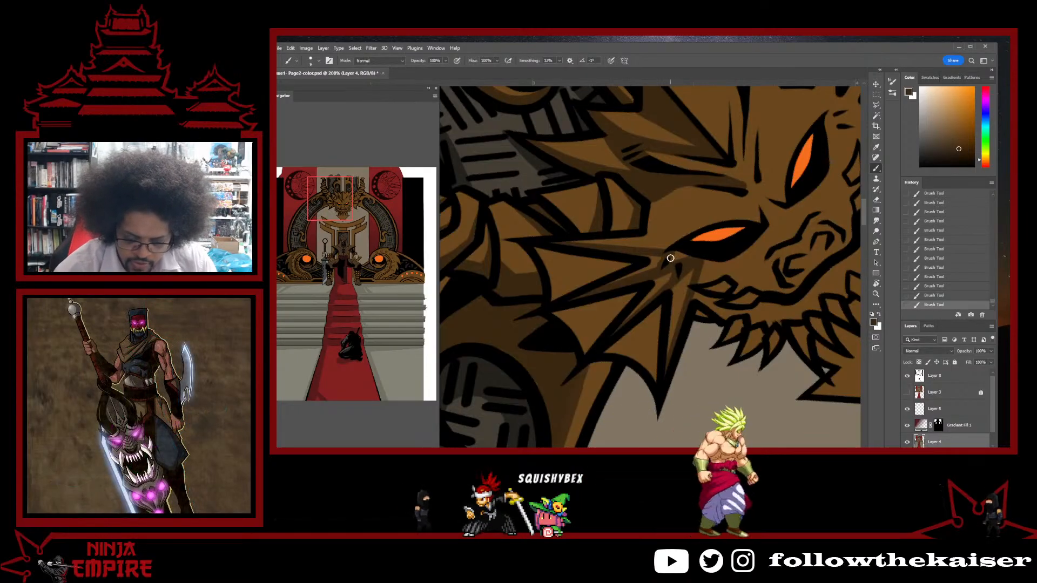
key("r")
left_click_drag(670, 258, 656, 306)
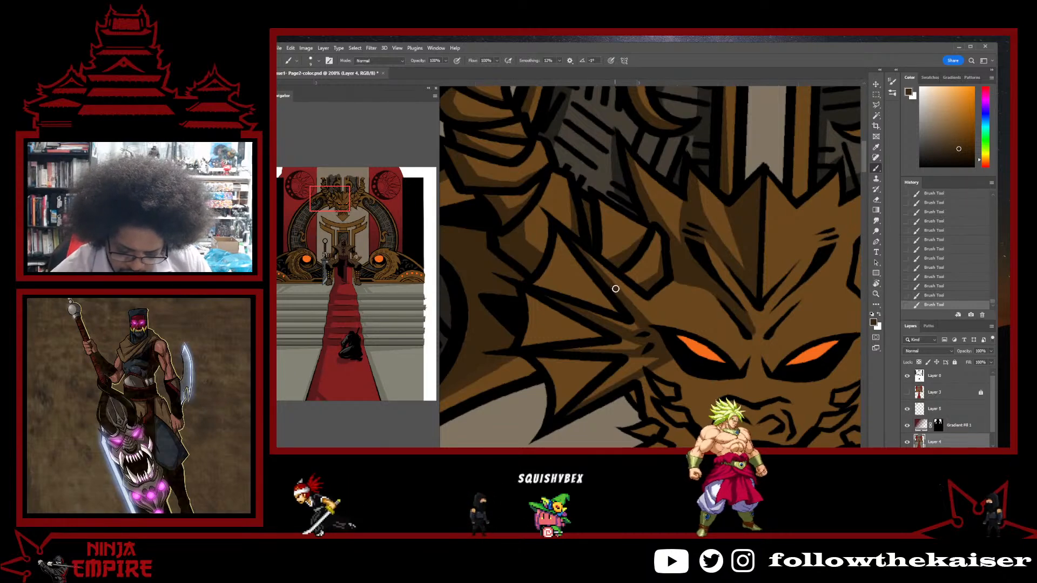
scroll(718, 346, "down", 3)
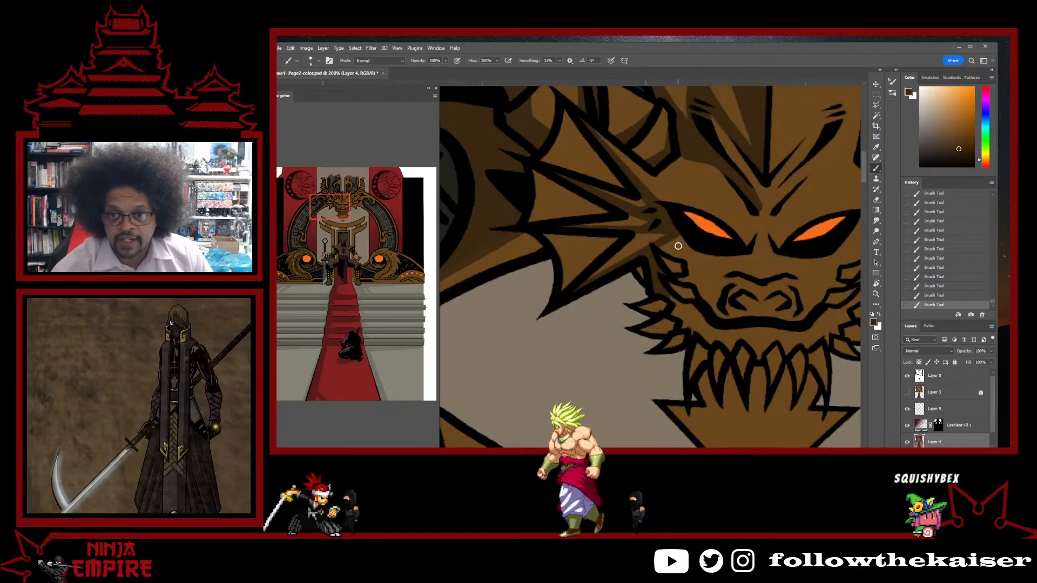
left_click_drag(672, 210, 697, 312)
- Paint a dark brown shadow inside the uppermost membrane of the left ear fin
key("r")
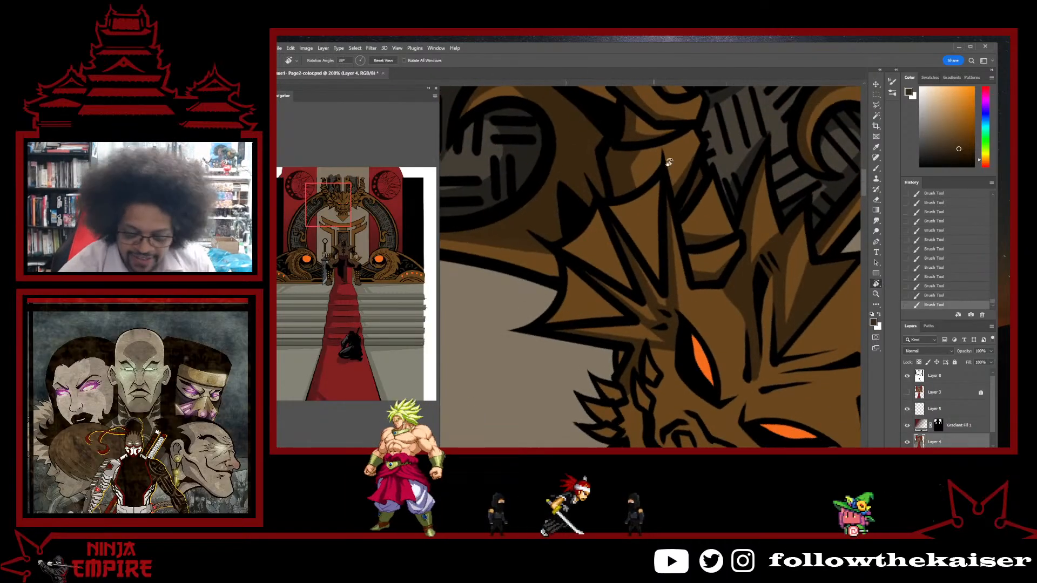
mouse_move(713, 222)
left_mouse_down()
mouse_move(556, 266)
mouse_move(694, 262)
mouse_move(629, 224)
left_mouse_up()
key("b")
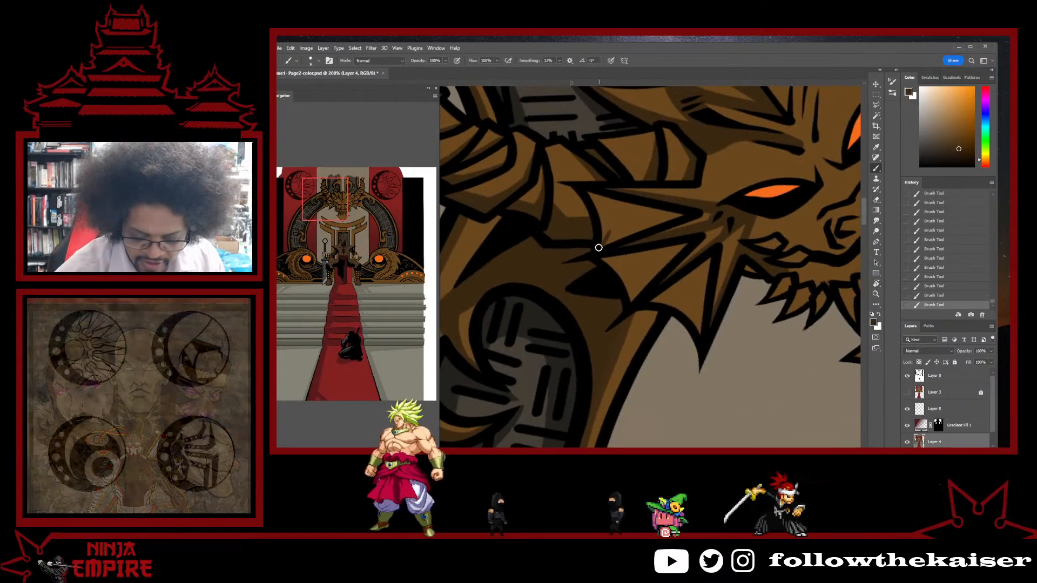
mouse_move(606, 239)
left_mouse_down()
mouse_move(556, 273)
mouse_move(641, 151)
left_mouse_up()
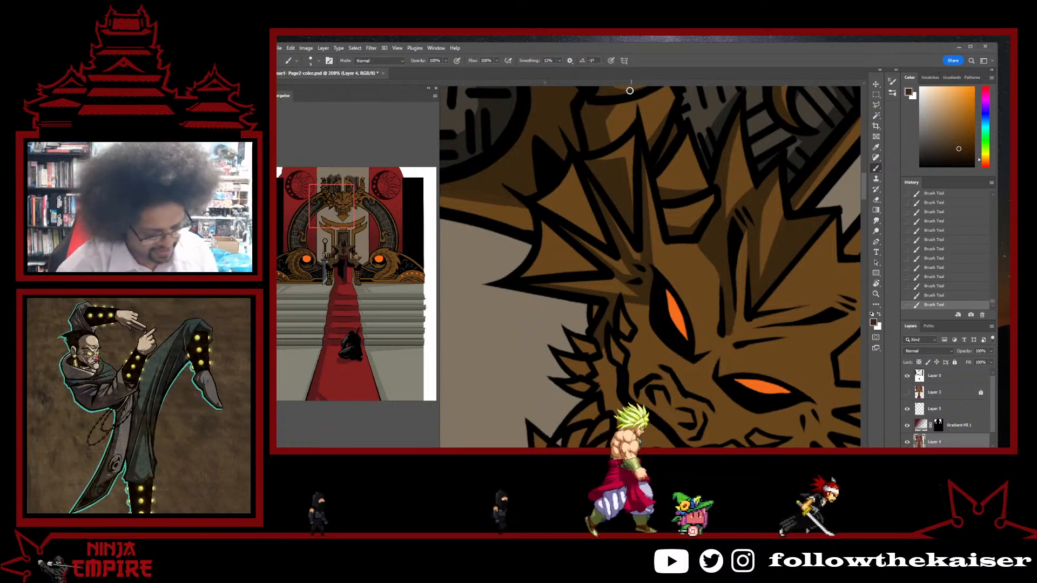
left_click(627, 148, "alt")
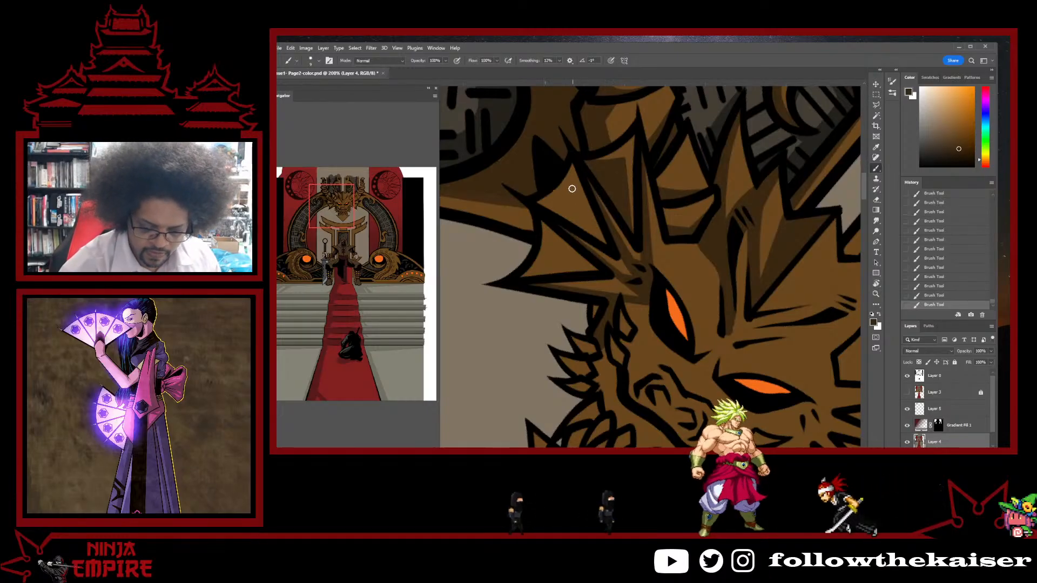
- Fill the middle membrane of the left ear fin with dark brown shadow and clean its edges with the base brown
key("r")
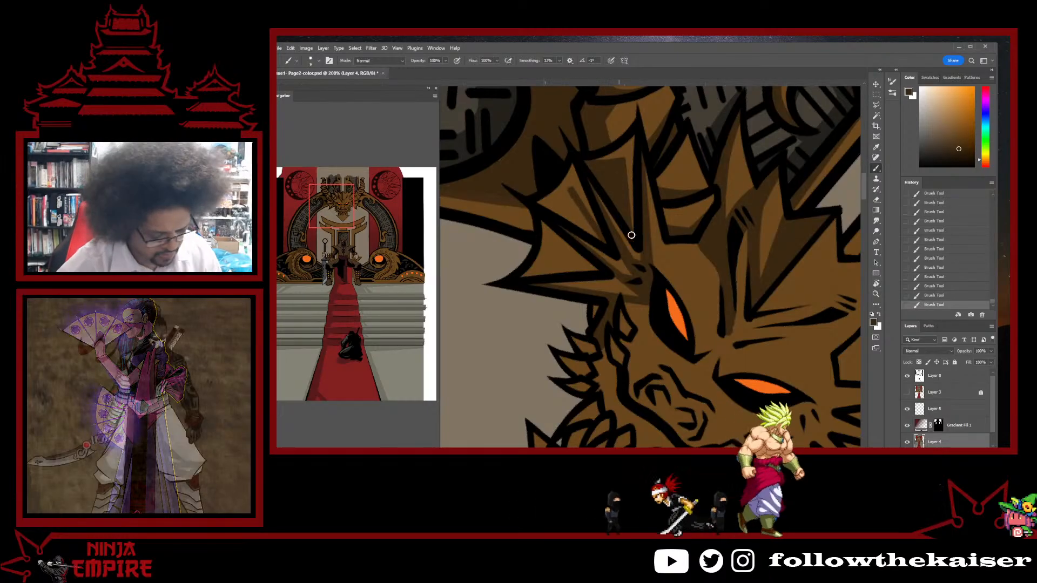
mouse_move(586, 220)
left_mouse_down()
mouse_move(556, 273)
mouse_move(627, 232)
mouse_move(761, 213)
mouse_move(636, 230)
left_mouse_up()
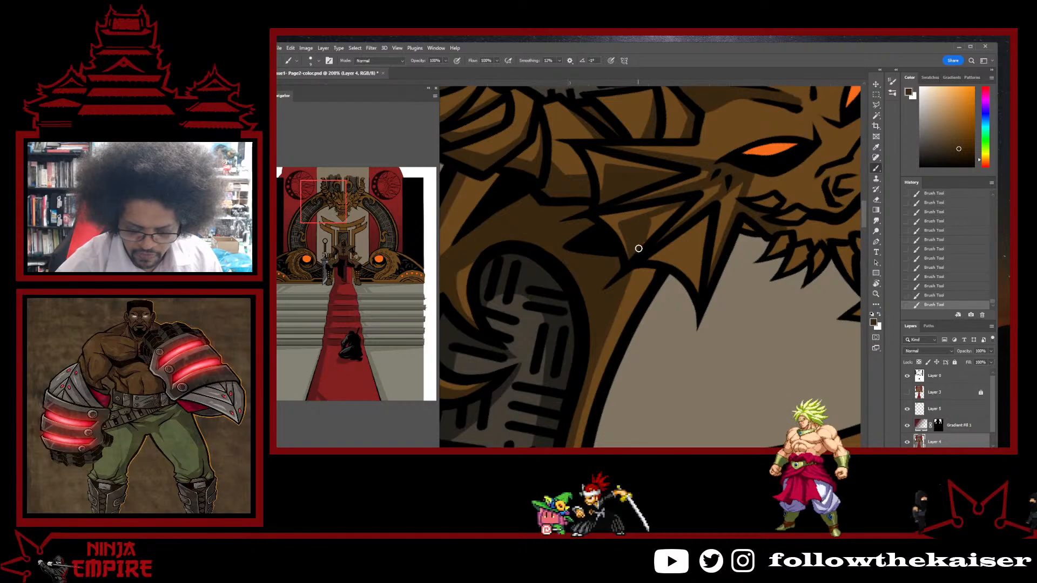
key("r")
left_click_drag(652, 218, 619, 221)
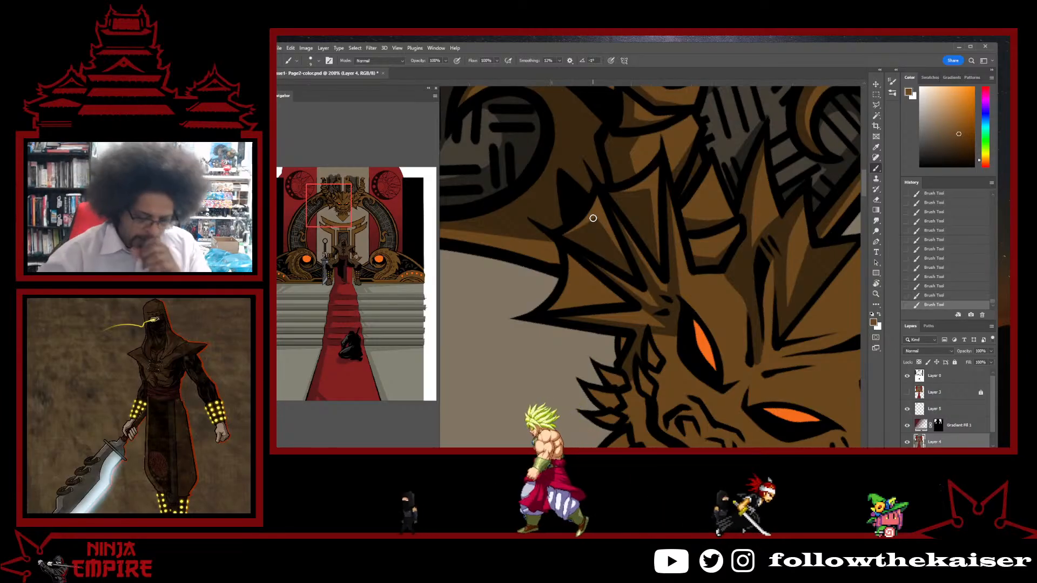
- Shade the lowest membrane of the left ear fin with the sampled dark brown and sample the base brown for touch-ups
key("r")
left_click_drag(692, 221, 673, 108)
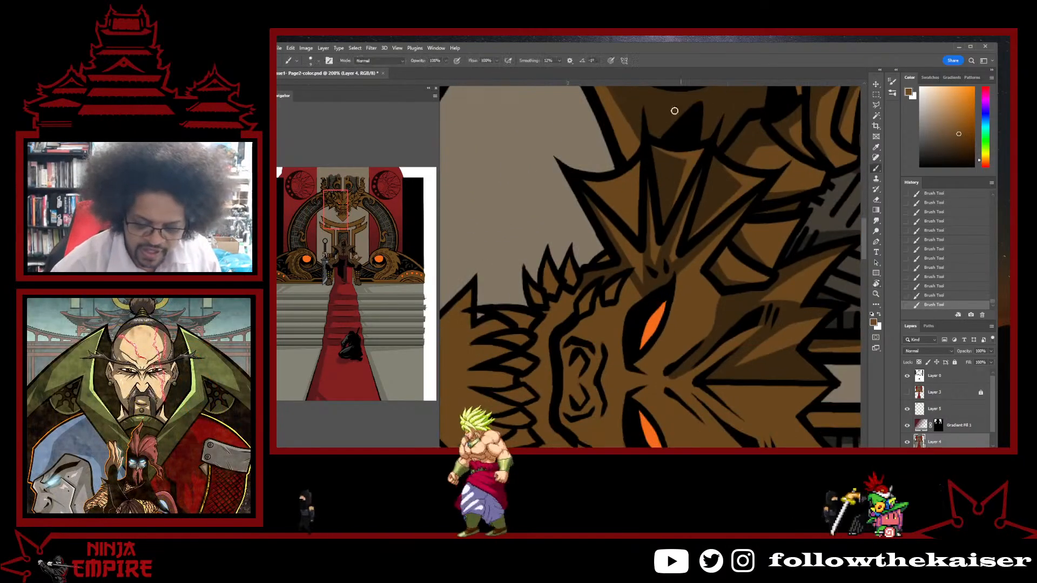
key("b")
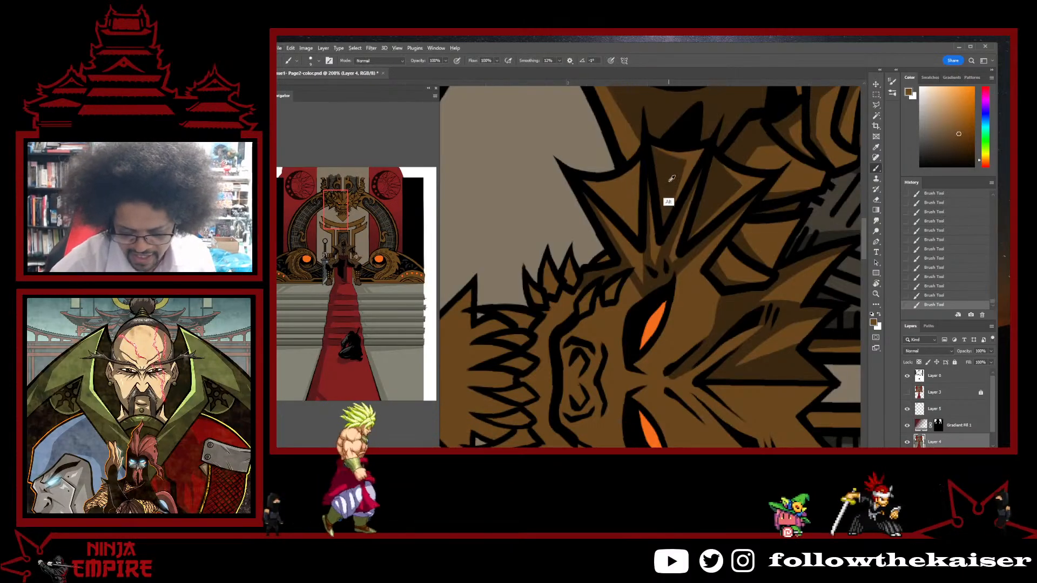
left_click(630, 203, "alt")
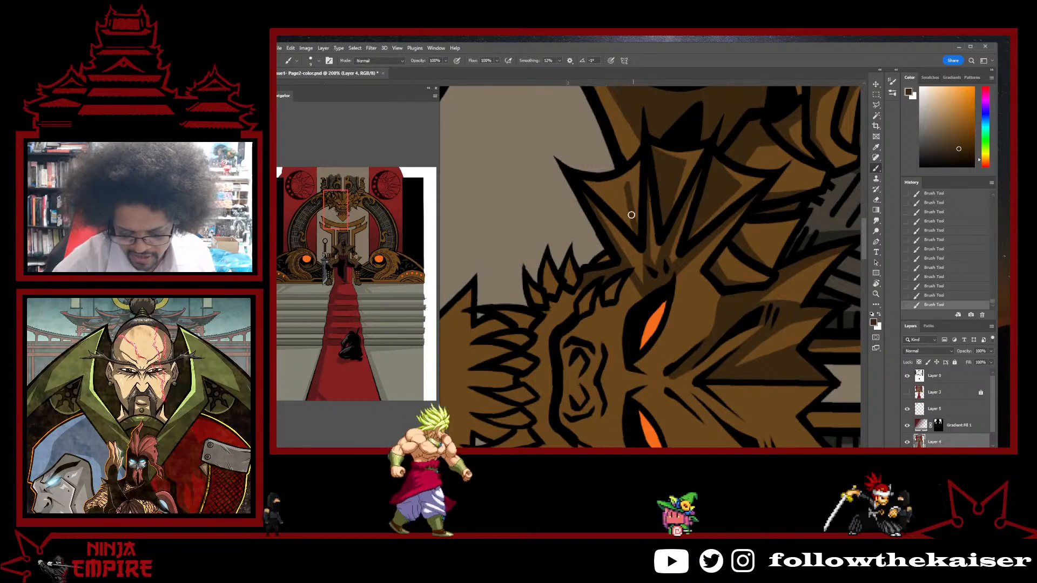
key("r")
left_click_drag(735, 191, 659, 282)
key("b")
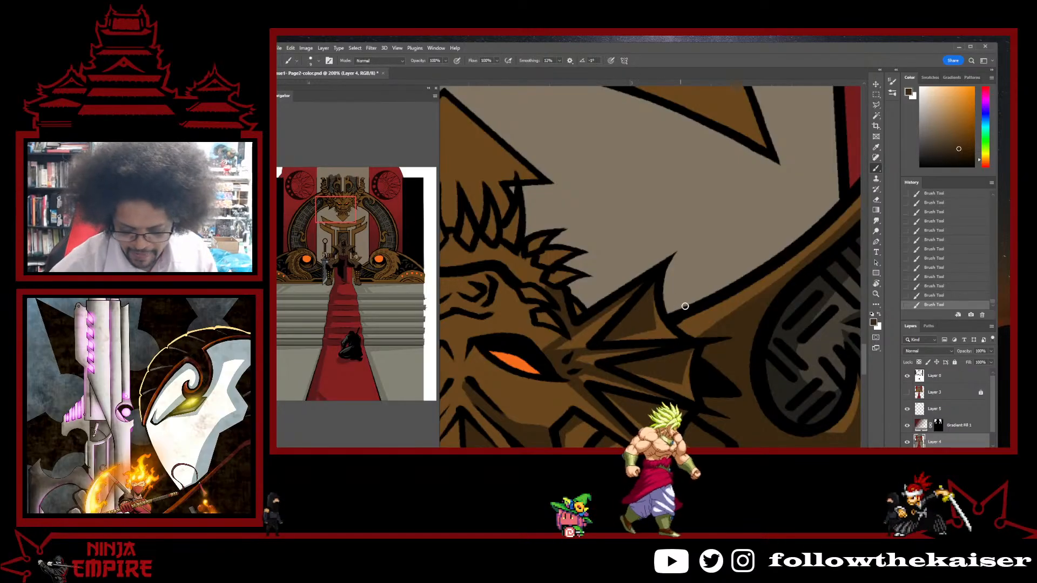
key("alt")
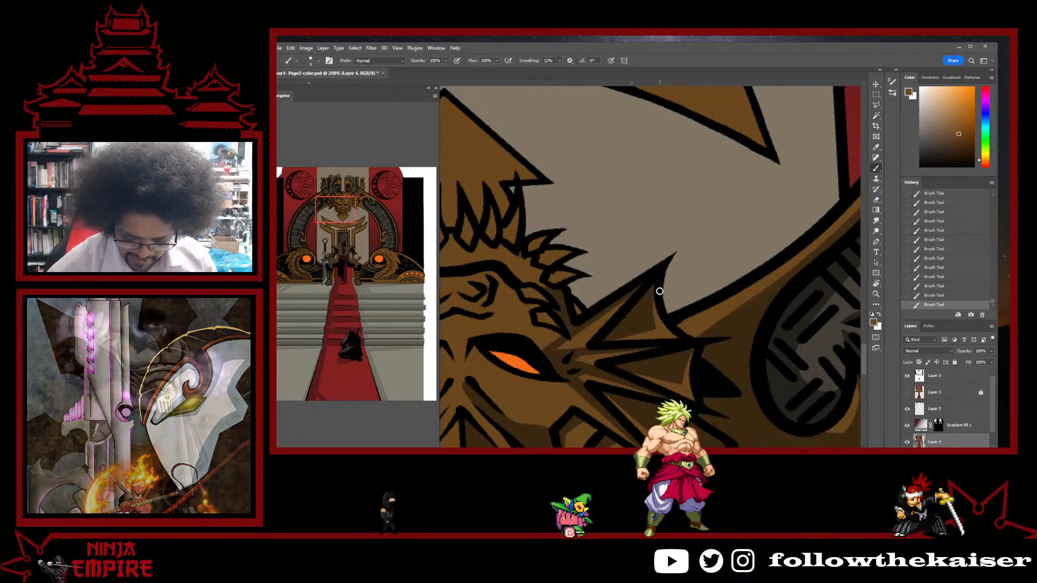
- Brush dark brown shading onto the dragon's temple between the left eye and the ear fin
key("r")
left_click_drag(753, 280, 737, 325)
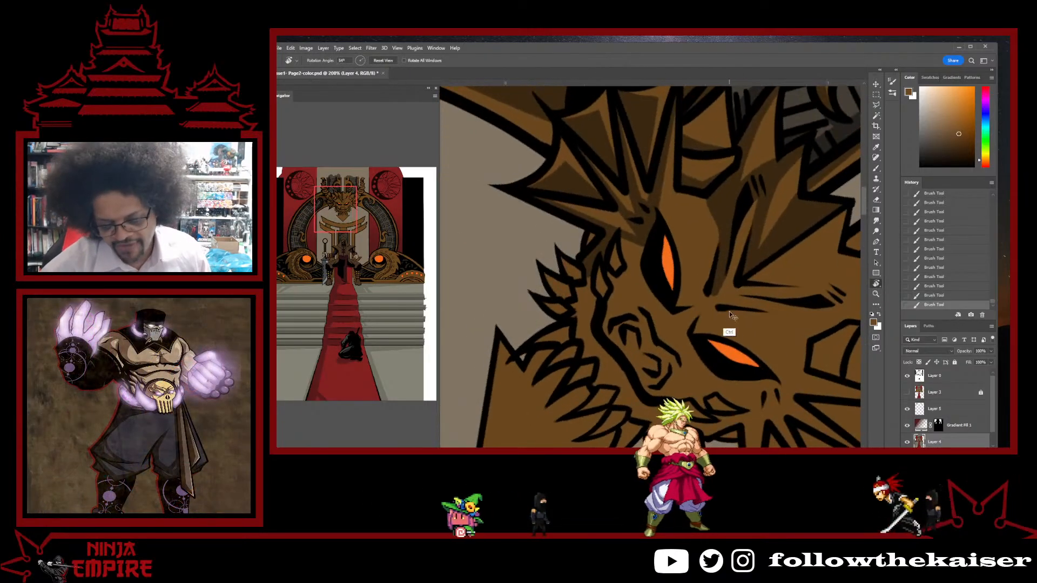
key("ctrl+minus")
key("ctrl+minus")
key("ctrl+plus")
key("ctrl+plus")
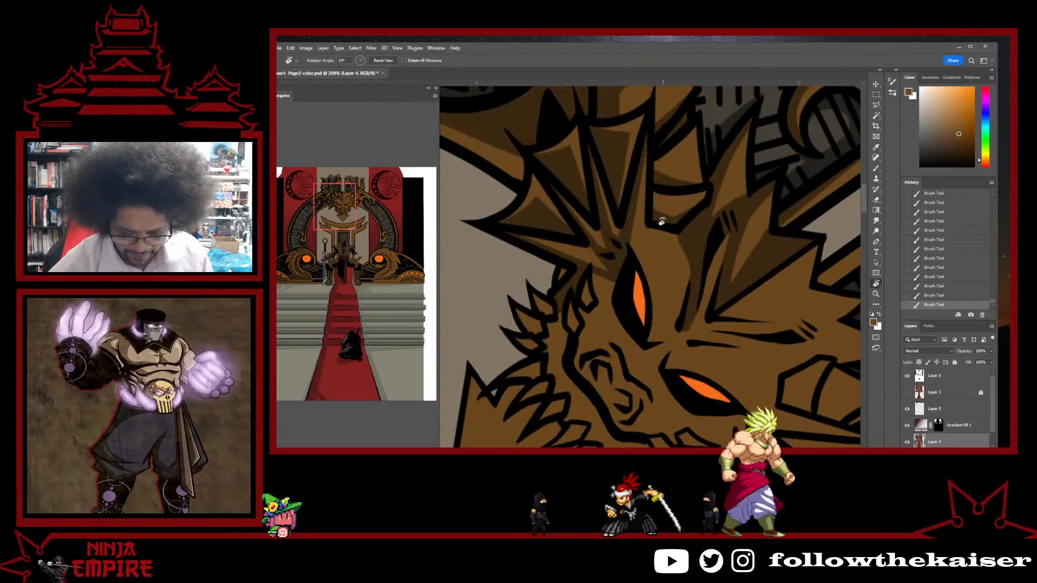
key("Escape")
key("b")
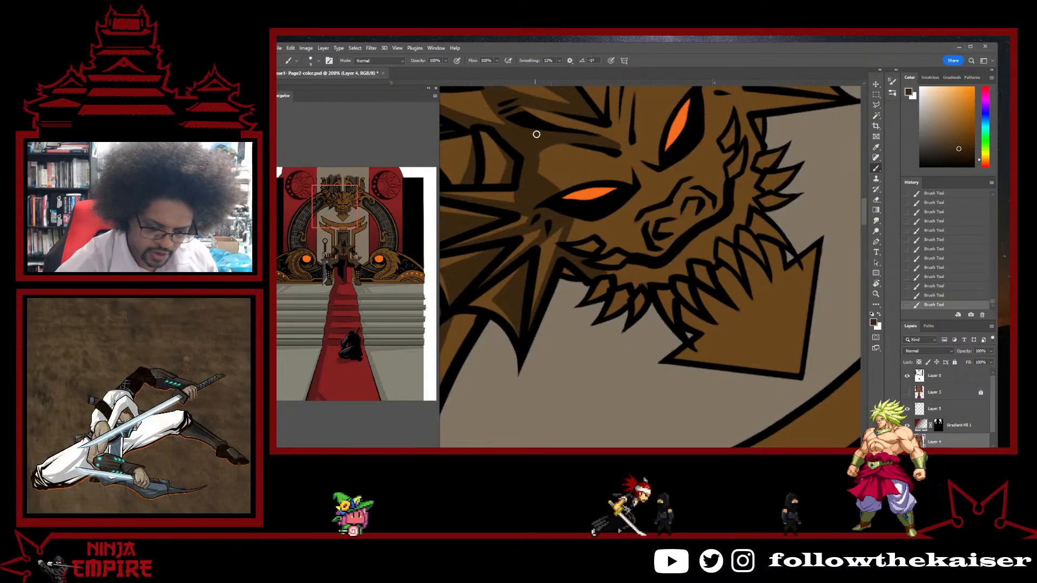
- Shade the brow above the dragon's left eye in dark brown, refining the shadow edge with sampled base brown
key("r")
left_click_drag(782, 310, 718, 207)
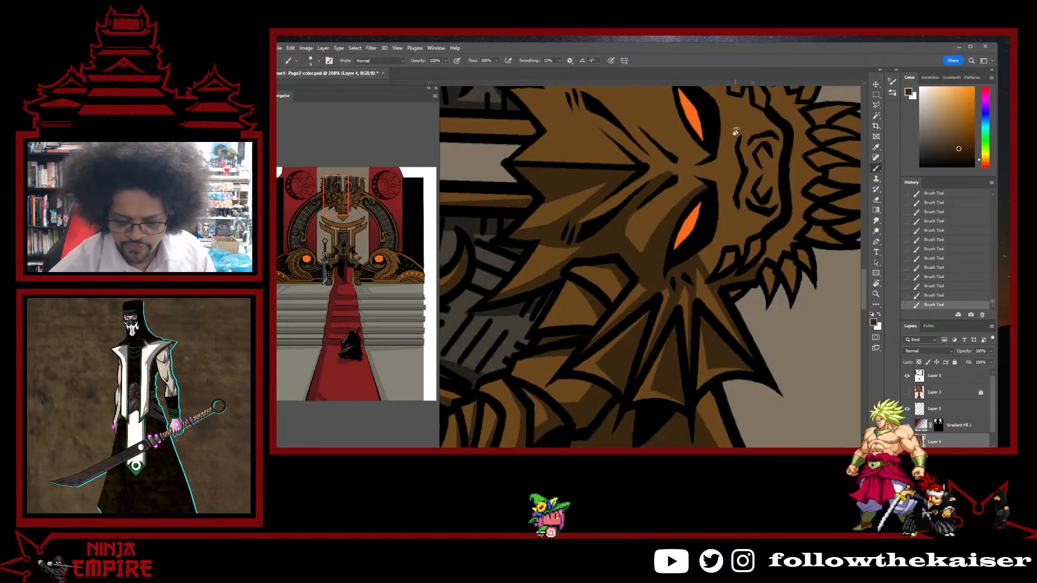
key("r")
left_click_drag(735, 132, 685, 233)
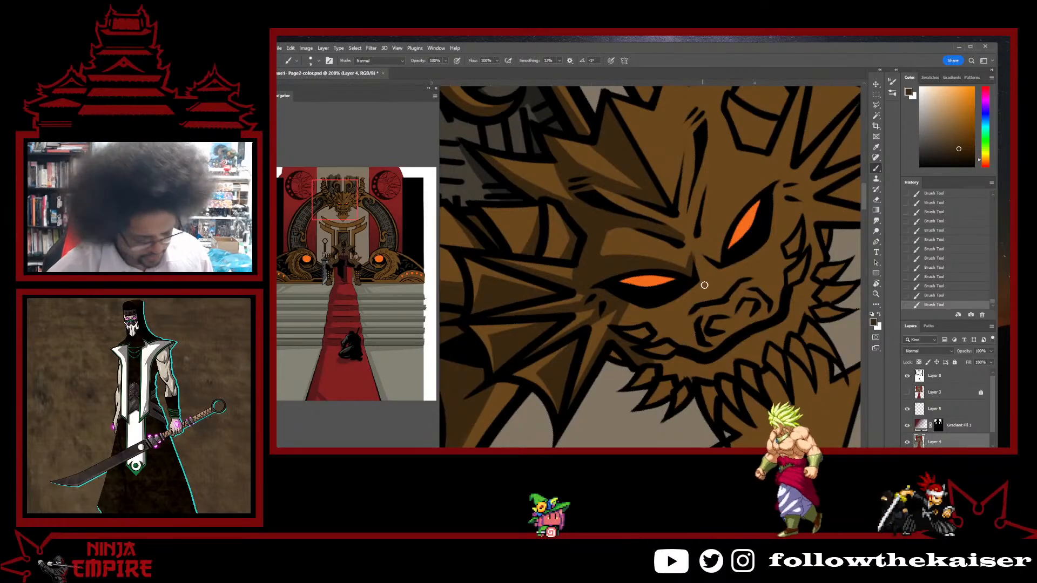
left_click(704, 284, "alt")
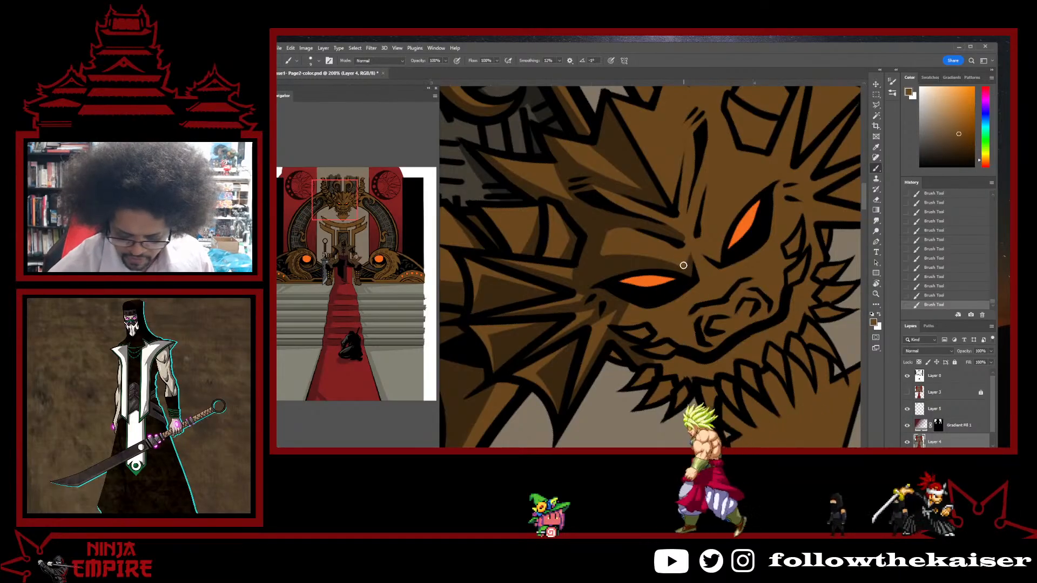
left_click(600, 290, "alt")
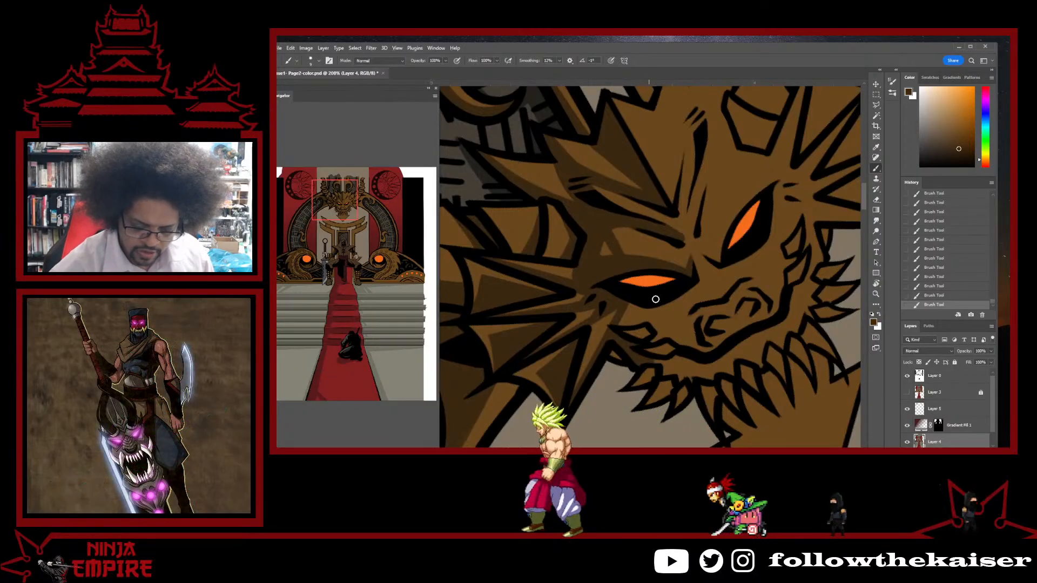
- Paint dark brown shadow on the cheek directly beneath the dragon's left eye
key("r")
left_click_drag(654, 299, 736, 370)
scroll(746, 352, "down", 3)
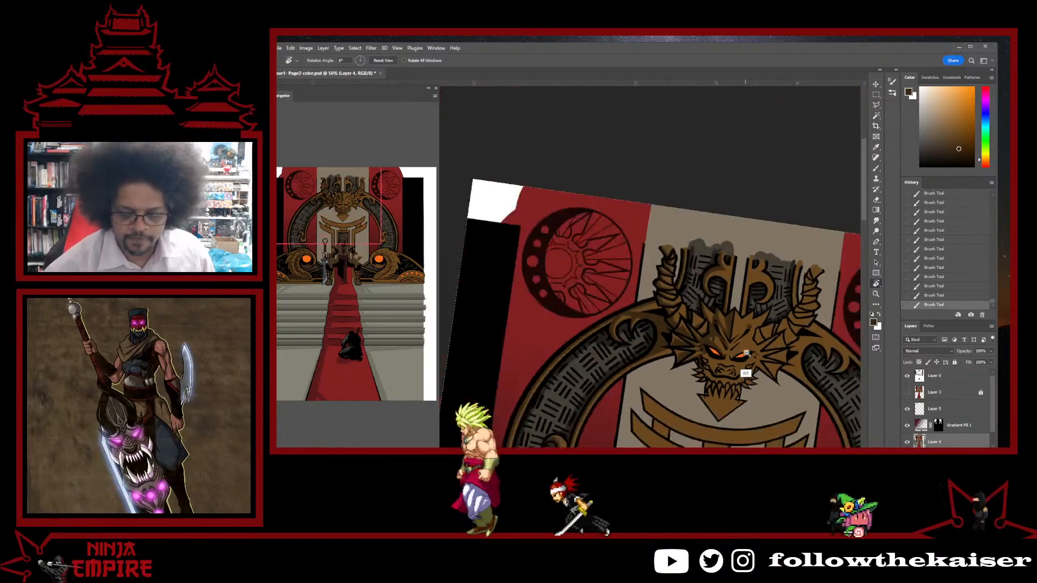
scroll(746, 352, "up", 1)
scroll(735, 345, "up", 1)
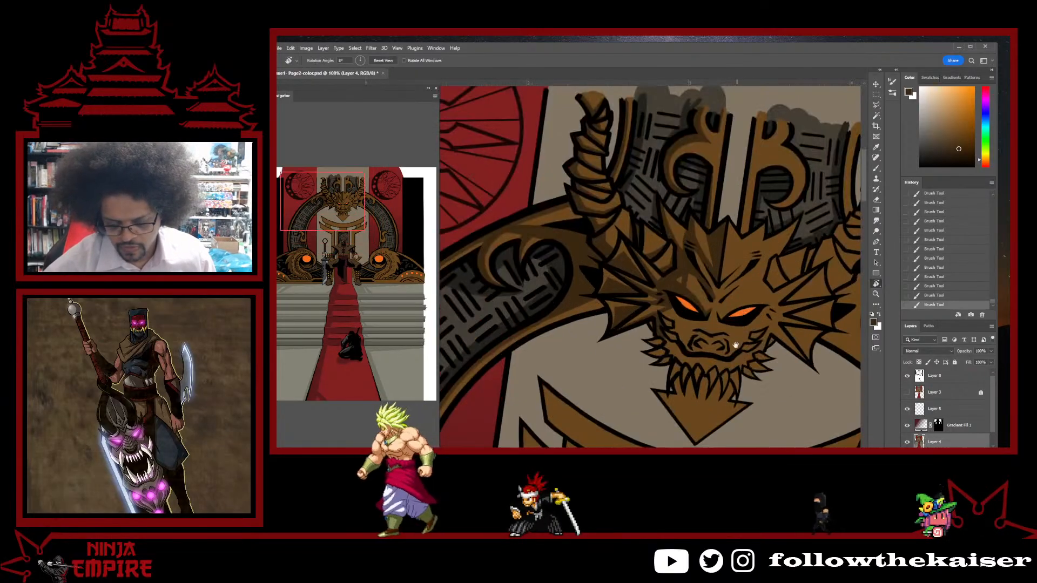
scroll(735, 346, "up", 3)
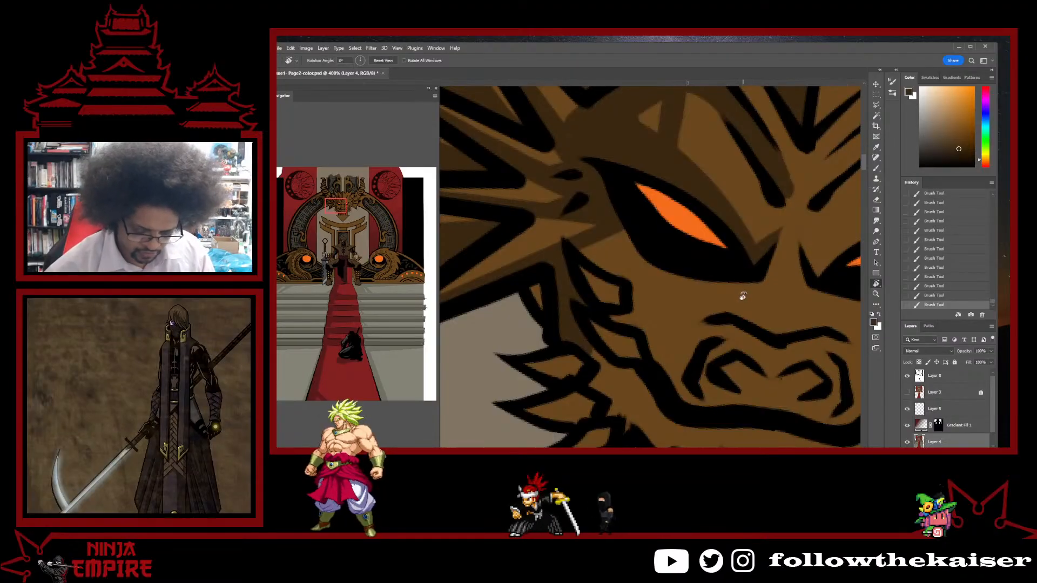
left_click_drag(660, 296, 764, 237)
key("b")
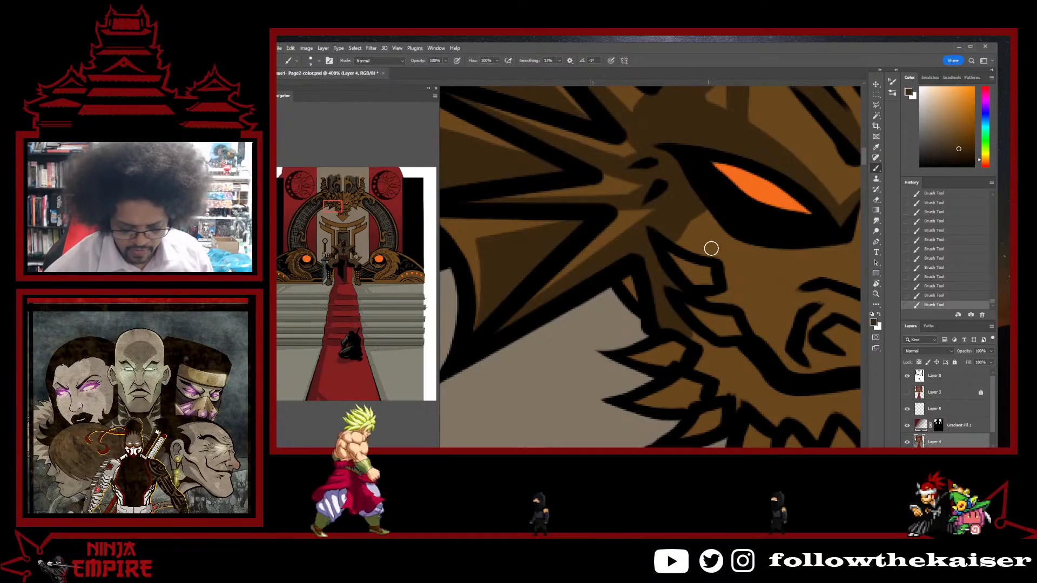
mouse_move(759, 238)
left_mouse_down()
mouse_move(689, 301)
mouse_move(717, 277)
left_mouse_up()
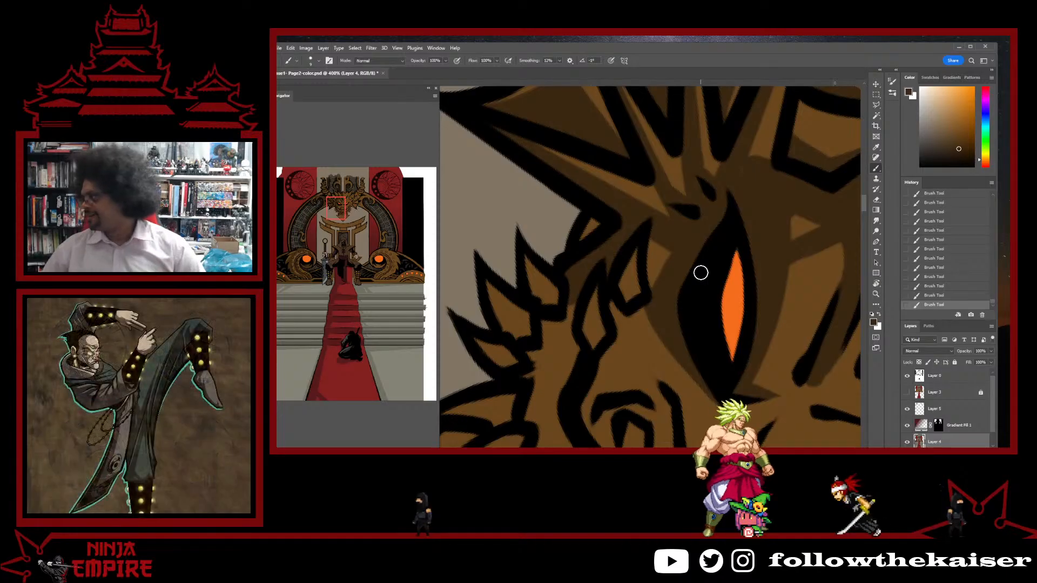
- Extend the dark brown cheek shadow over the area between the left eye, the jaw scales and the snout
scroll(725, 356, "down", 3)
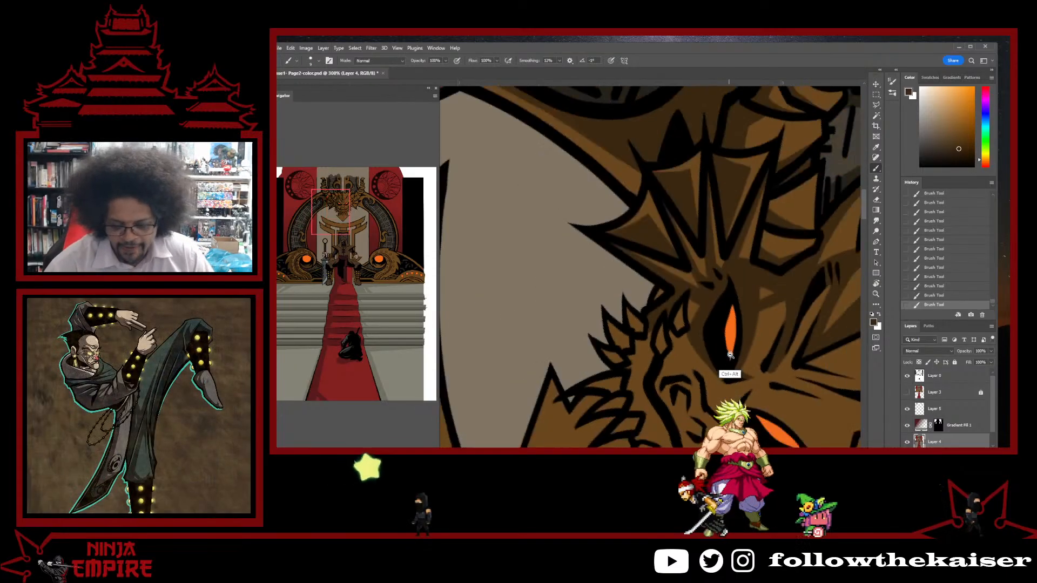
scroll(741, 334, "up", 3)
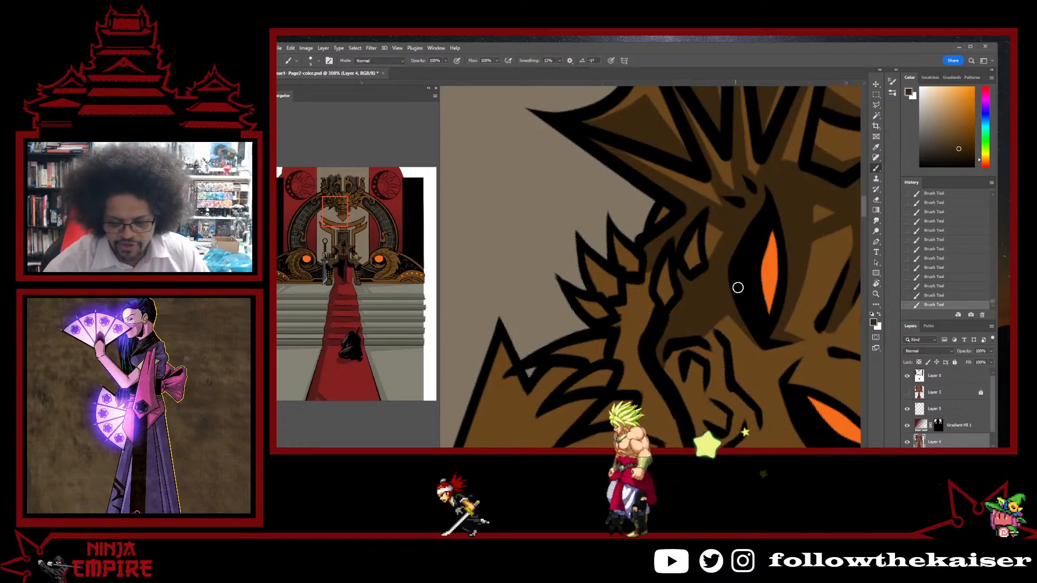
scroll(756, 276, "down", 4)
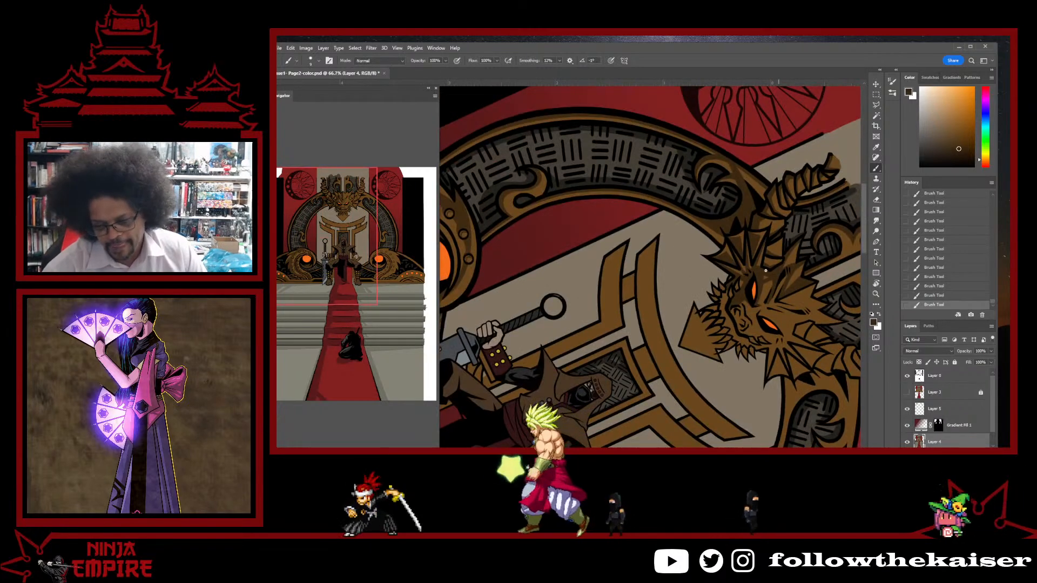
- Paint dark brown shadow inside the nostril area of the dragon's snout
scroll(753, 312, "up", 3)
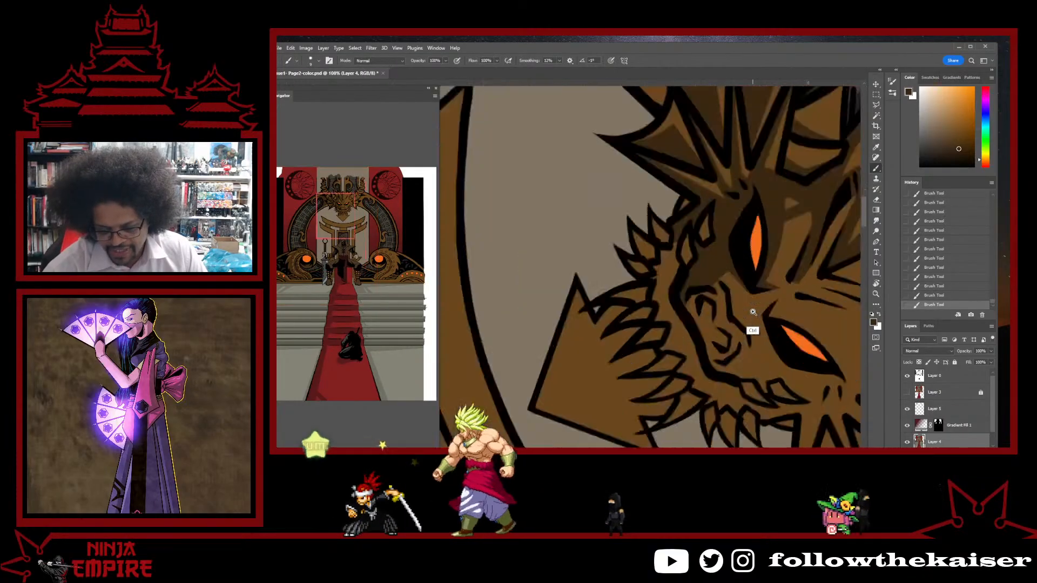
scroll(753, 312, "up", 3)
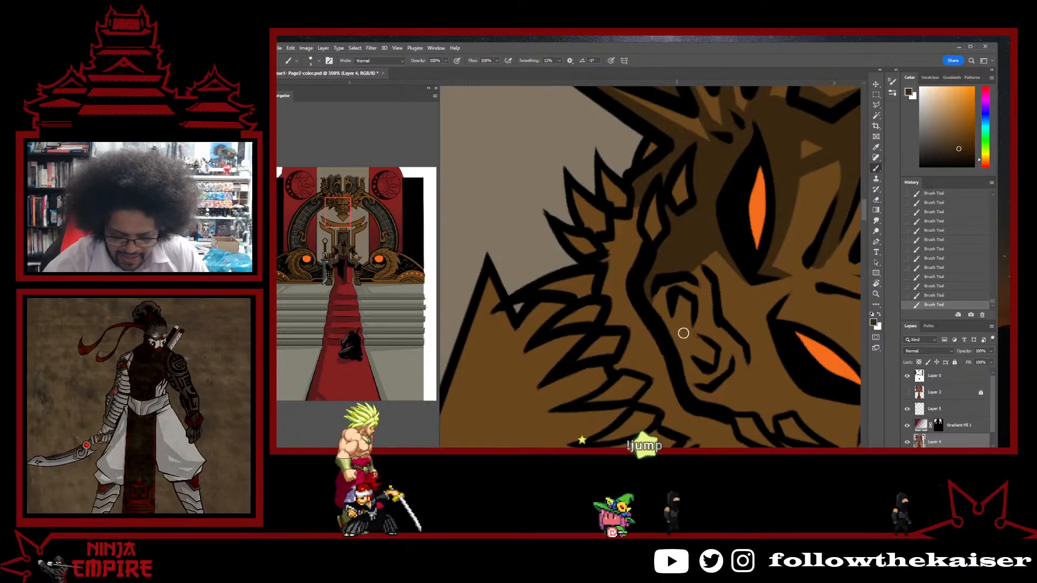
mouse_move(676, 305)
left_mouse_down()
mouse_move(708, 357)
mouse_move(689, 330)
left_mouse_up()
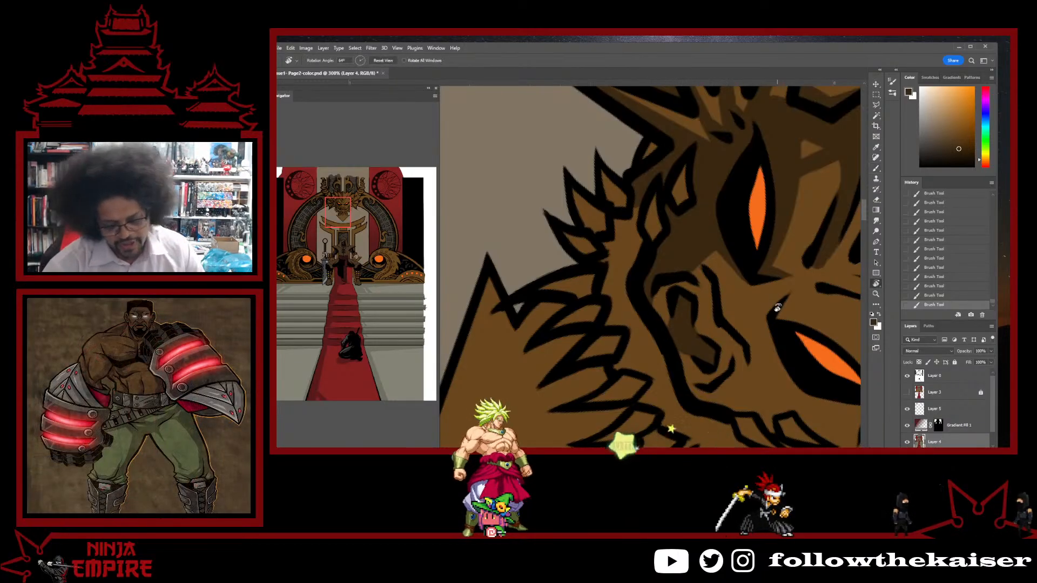
- Clean up the shadow edge beside the snout with sampled base brown and shade the nose bridge near the right eye's inner corner dark brown
left_click_drag(777, 307, 722, 365)
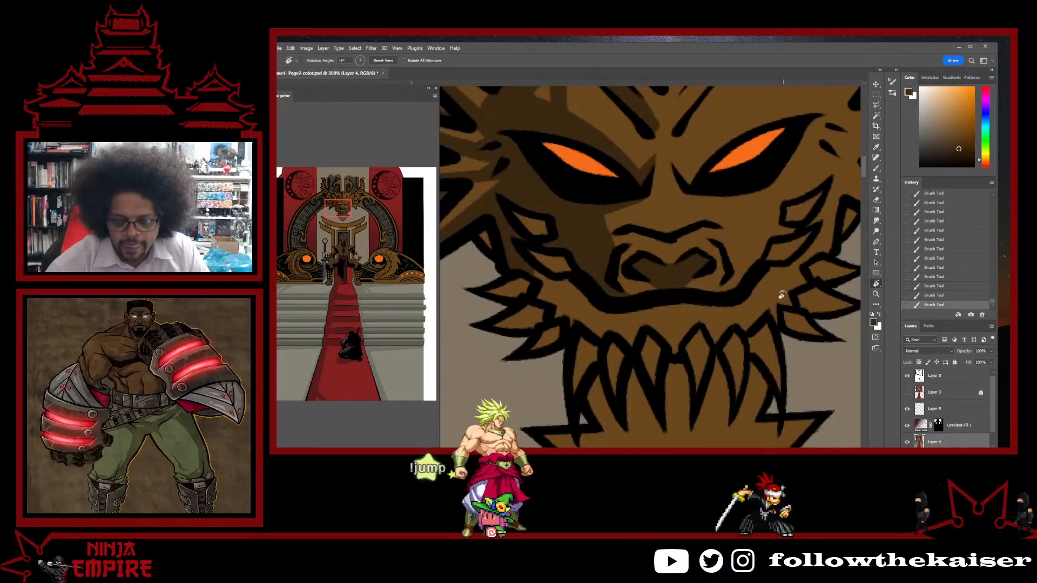
scroll(781, 294, "up", 3)
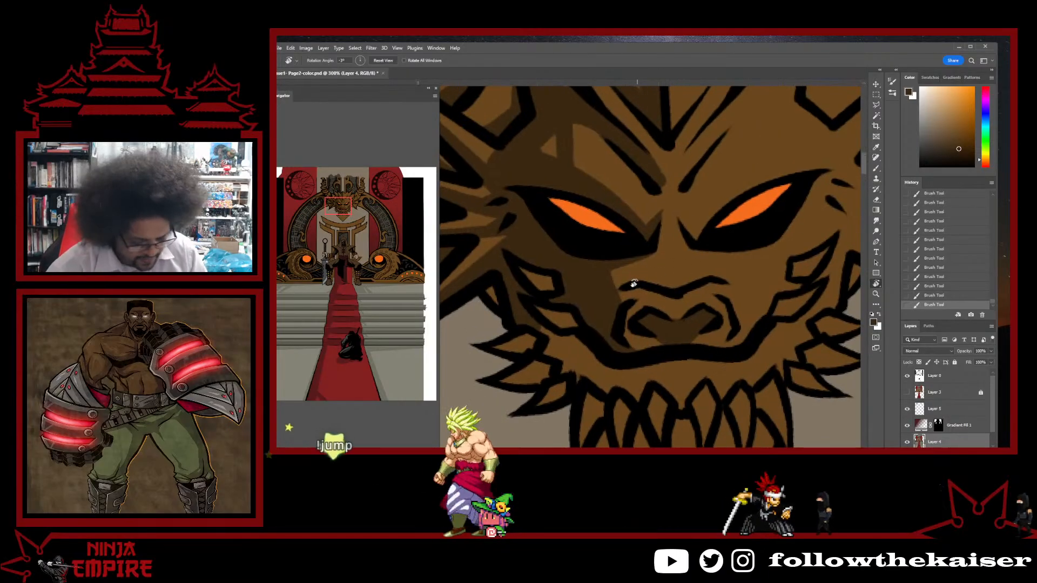
key("b")
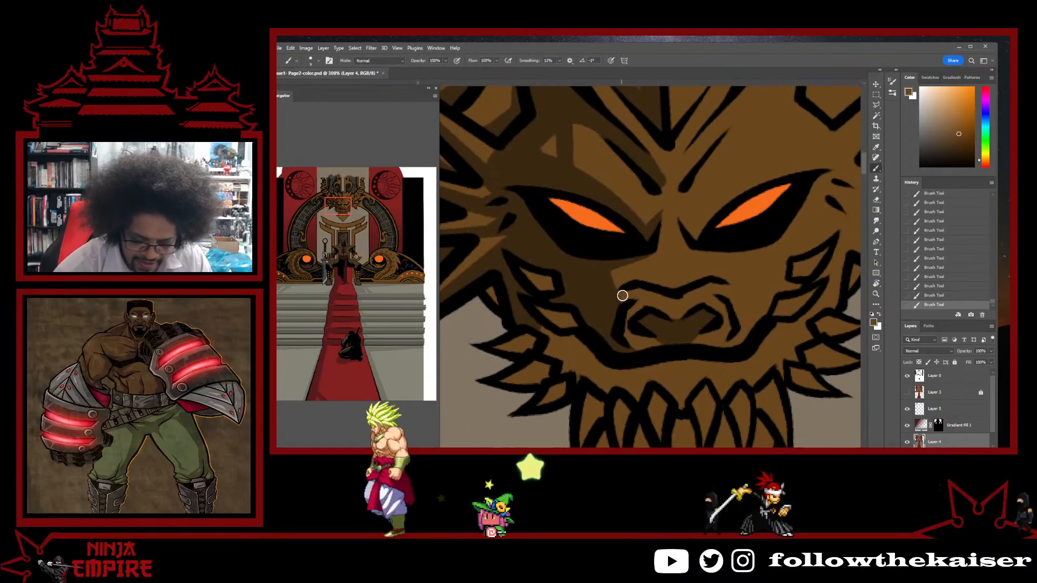
left_click(705, 221, "alt")
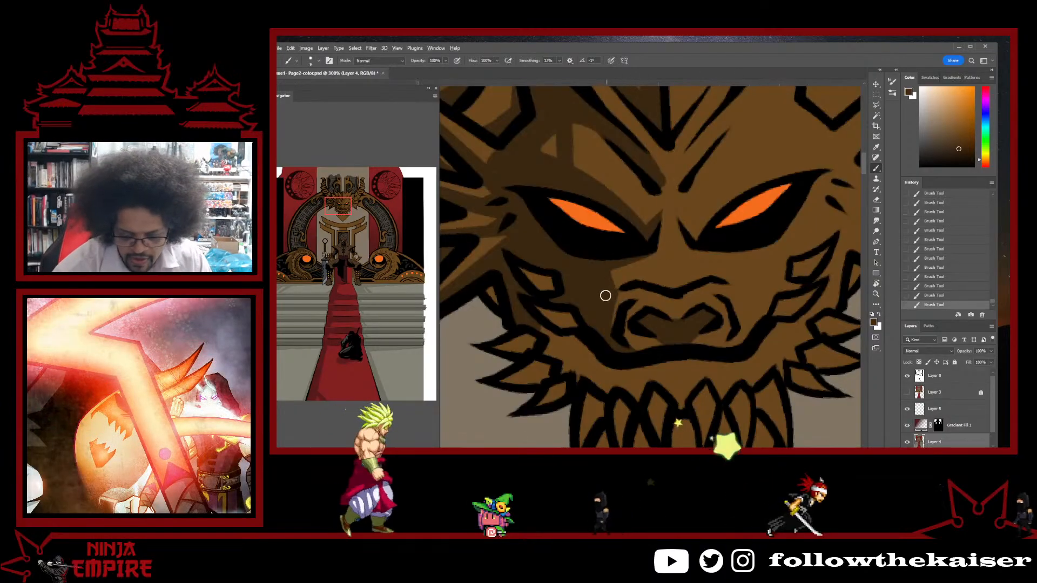
left_click(636, 264, "alt")
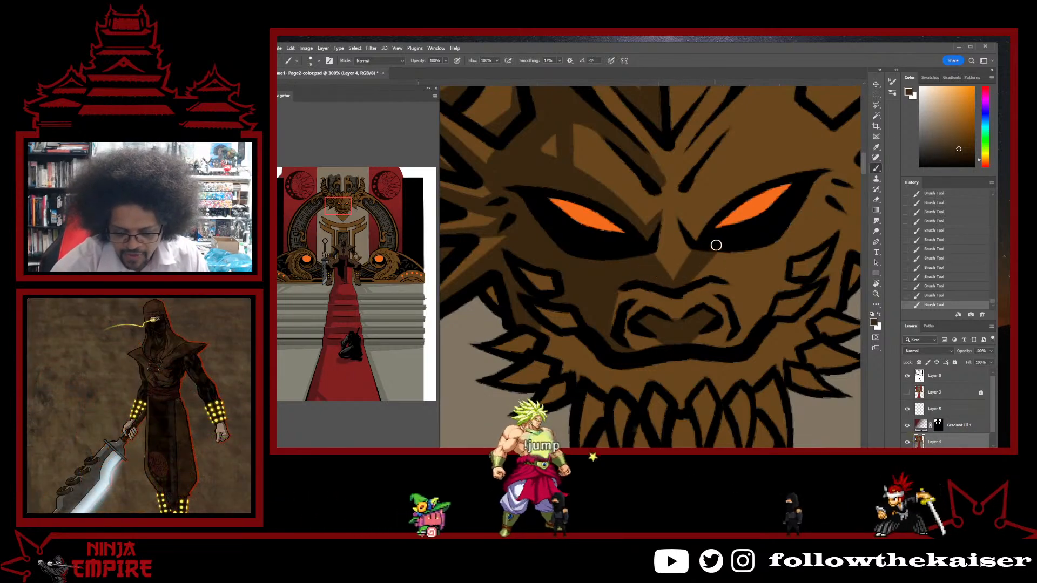
- Shade the cheek between the snout and the right jaw scales in dark brown, refining the shadow edge with sampled base brown
left_click_drag(741, 277, 676, 277)
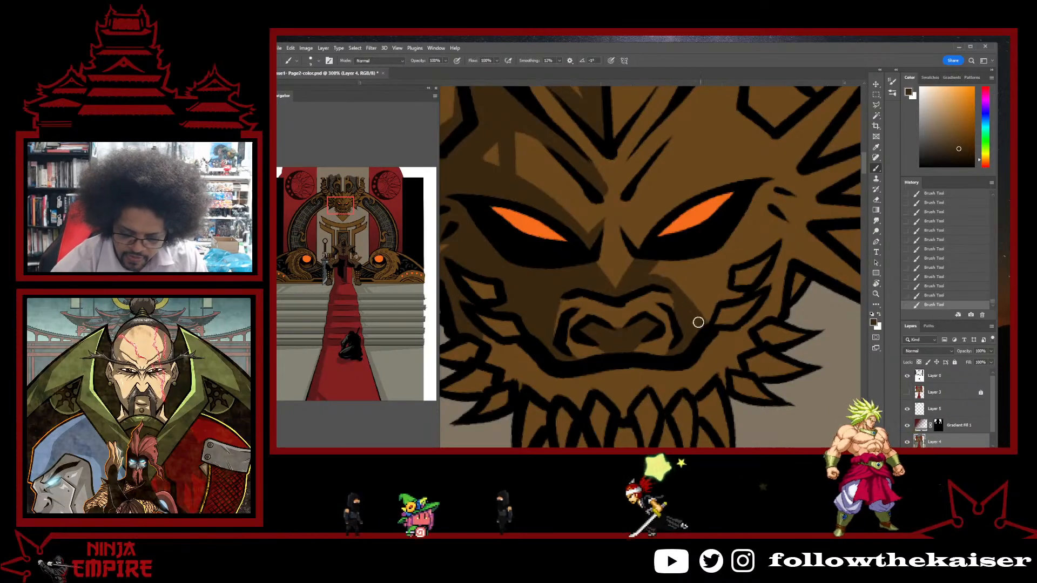
key("alt")
left_click(669, 296, "alt")
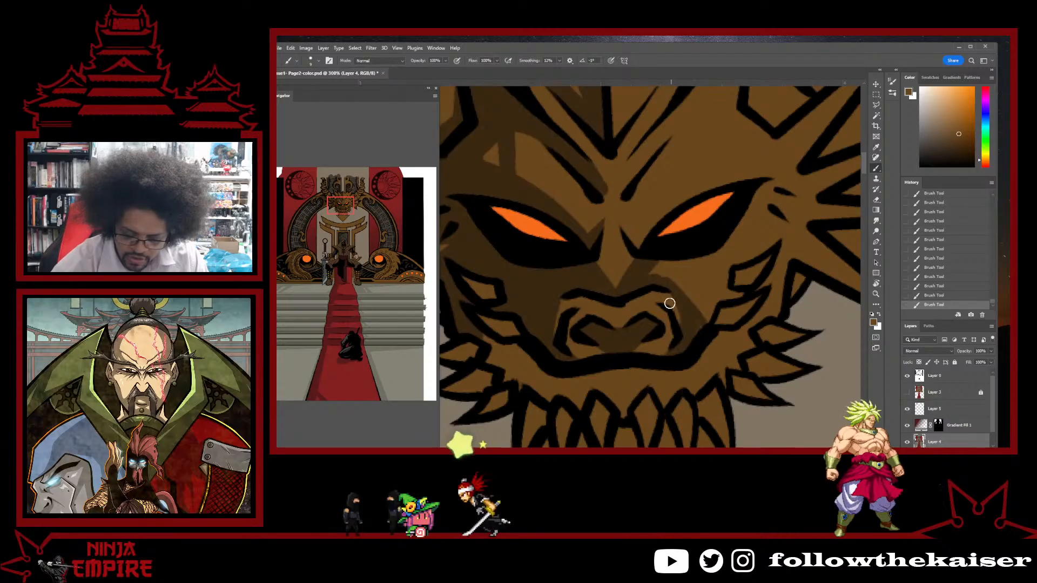
left_click(686, 311, "alt")
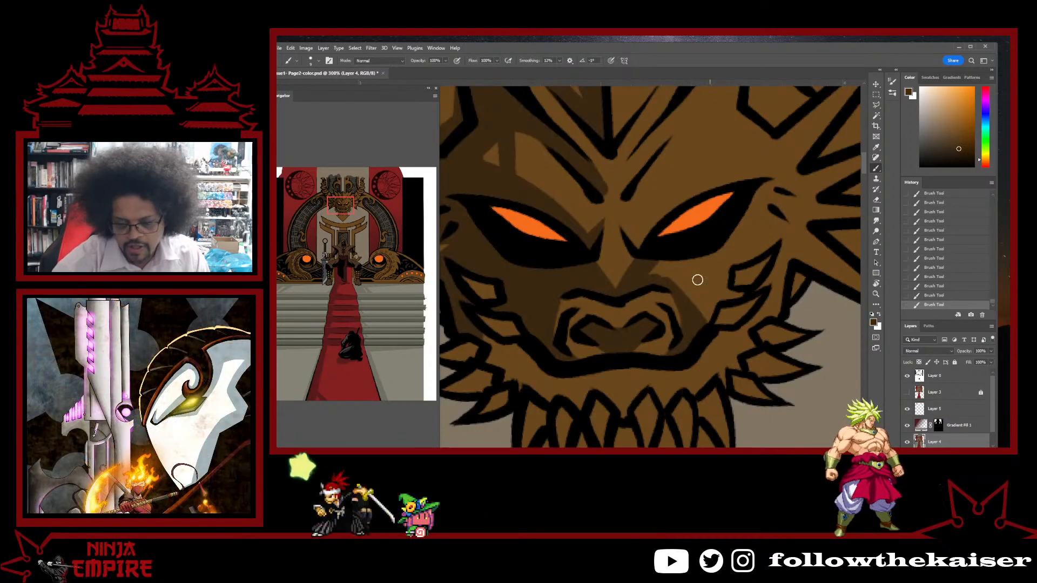
scroll(667, 284, "down", 2)
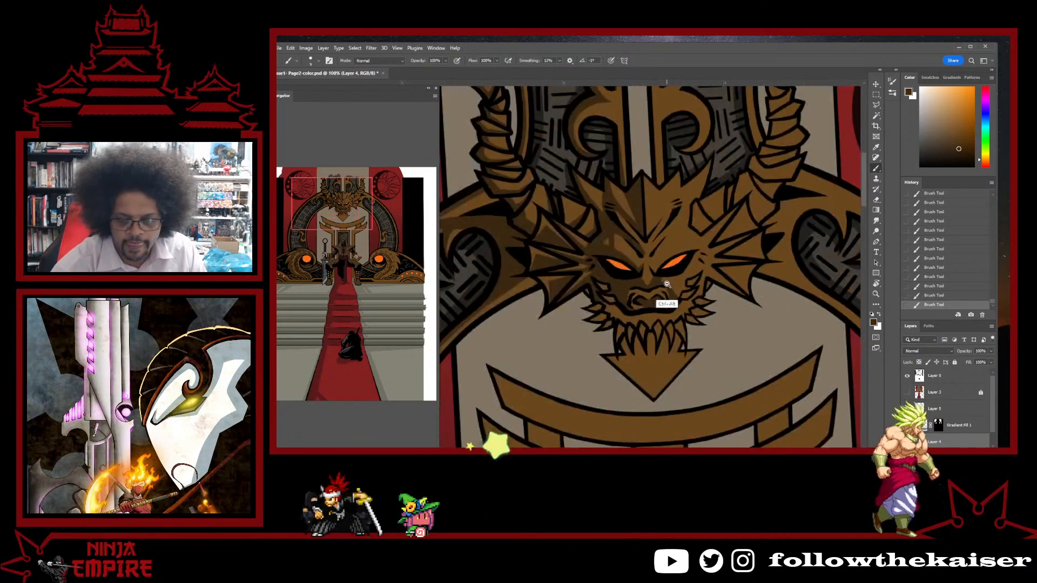
- Paint dark brown shadow on the left half of the forehead and between the brows, touching up edges with sampled base brown
scroll(667, 284, "up", 3)
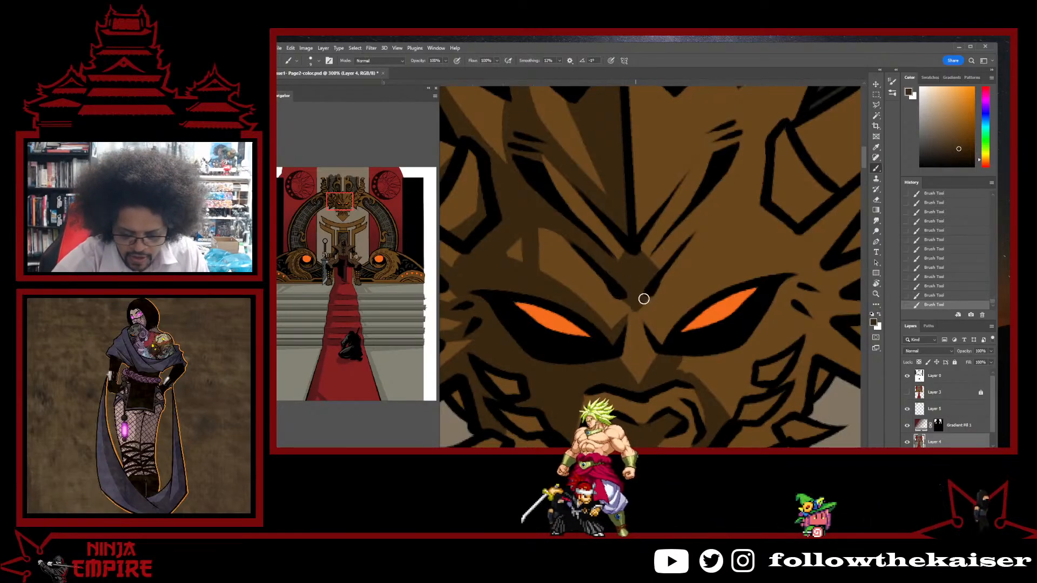
left_click(616, 298, "alt")
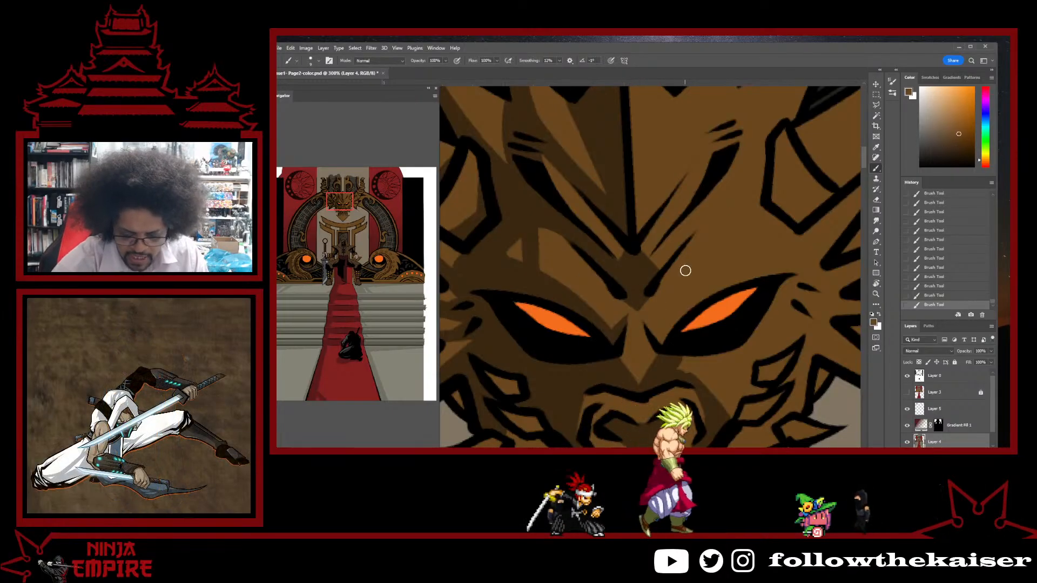
left_click(642, 277, "alt")
- Shade the jaw beneath the dragon's mouth line in dark brown, out to the scales on both sides
scroll(652, 331, "down", 3)
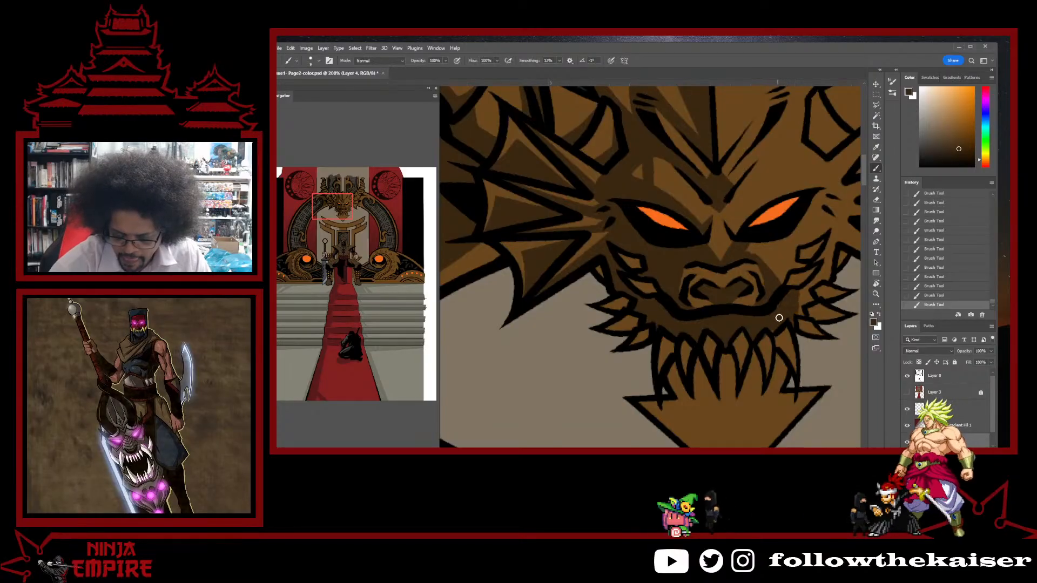
left_click(801, 295, "alt")
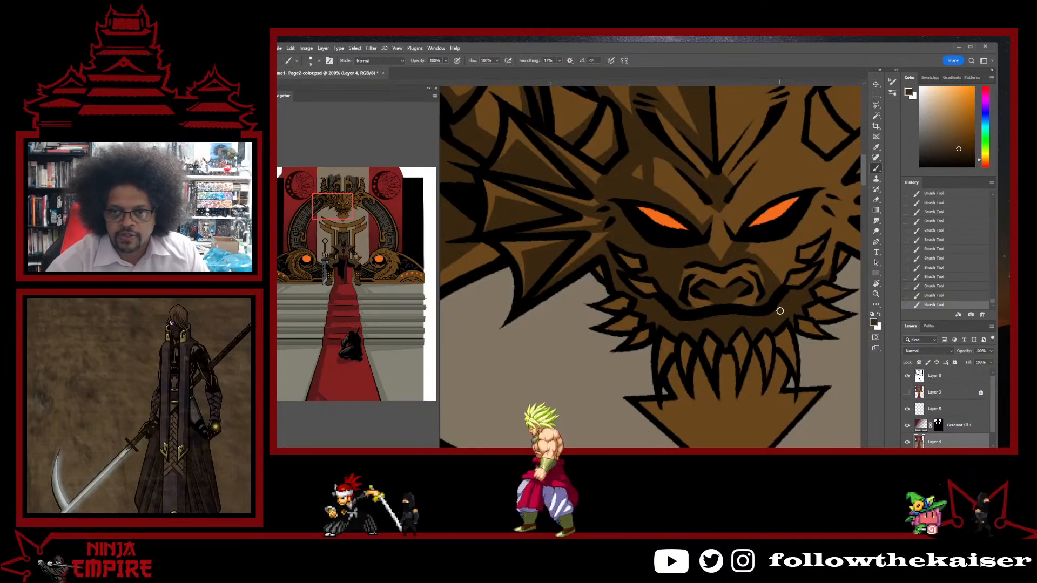
scroll(780, 311, "down", 1)
scroll(742, 307, "down", 1)
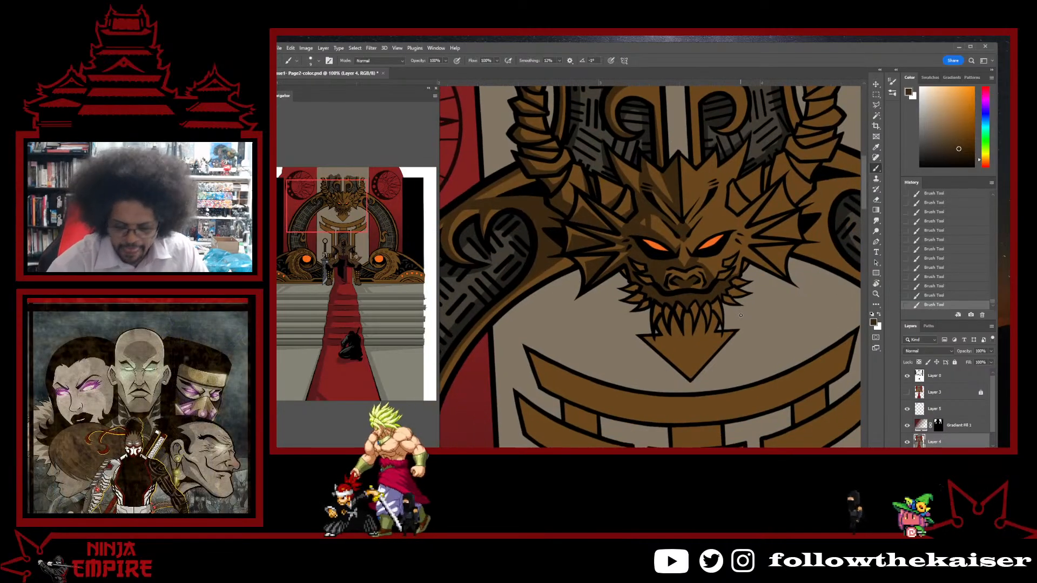
- Outline a jagged dark brown shadow boundary on the dragon's pointed beard and clean its outer edge with the sampled background grey
scroll(775, 363, "down", 3)
left_click_drag(817, 373, 712, 320)
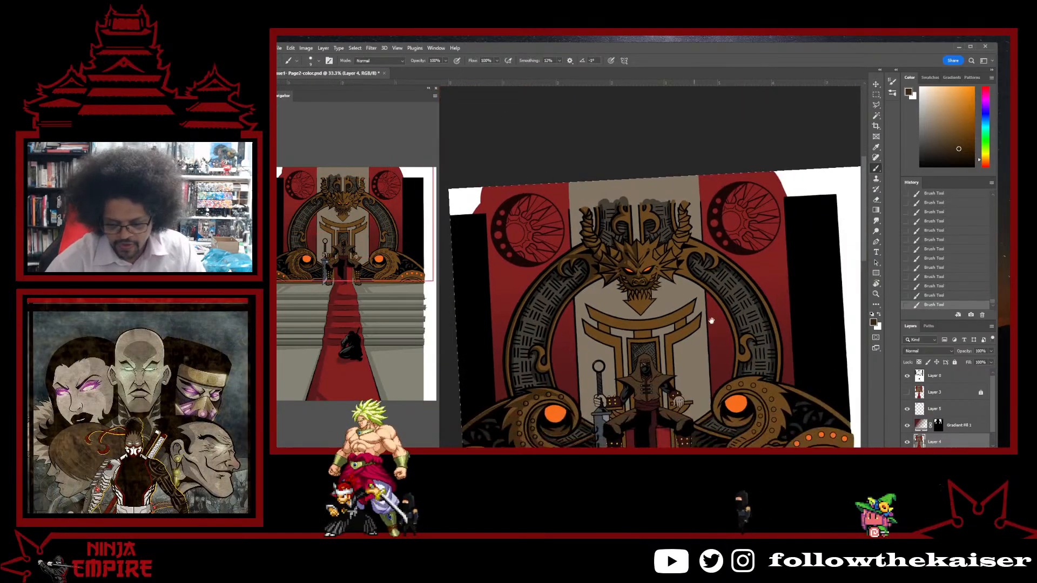
left_click_drag(646, 386, 774, 309)
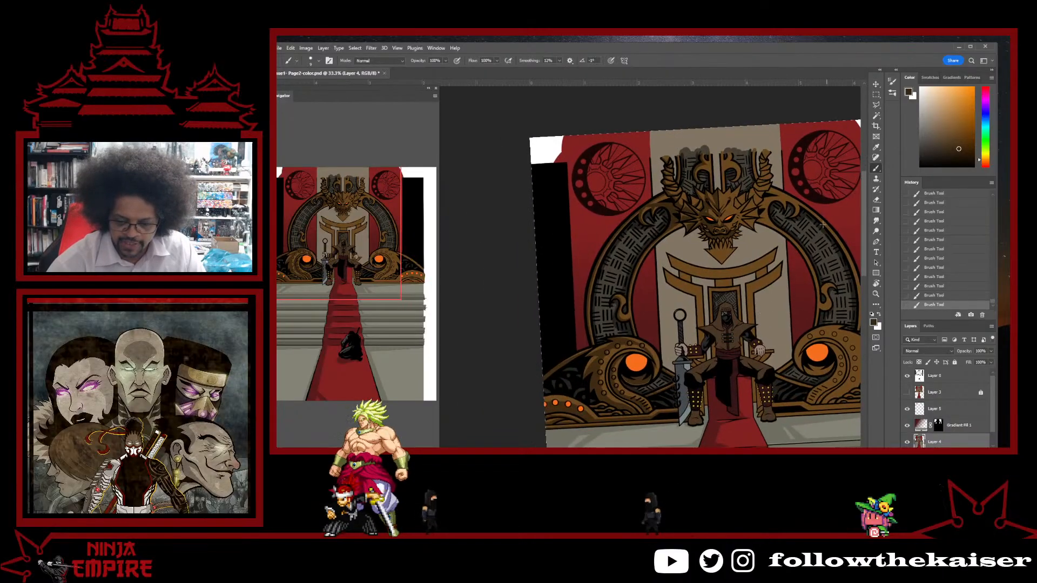
scroll(724, 255, "up", 2)
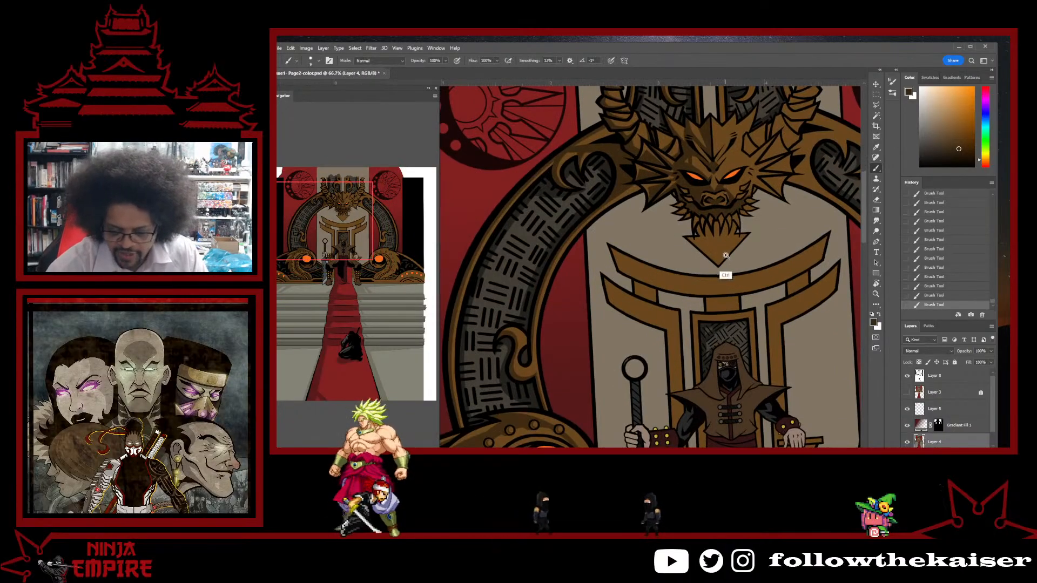
scroll(726, 255, "up", 3)
left_click_drag(707, 294, 706, 312)
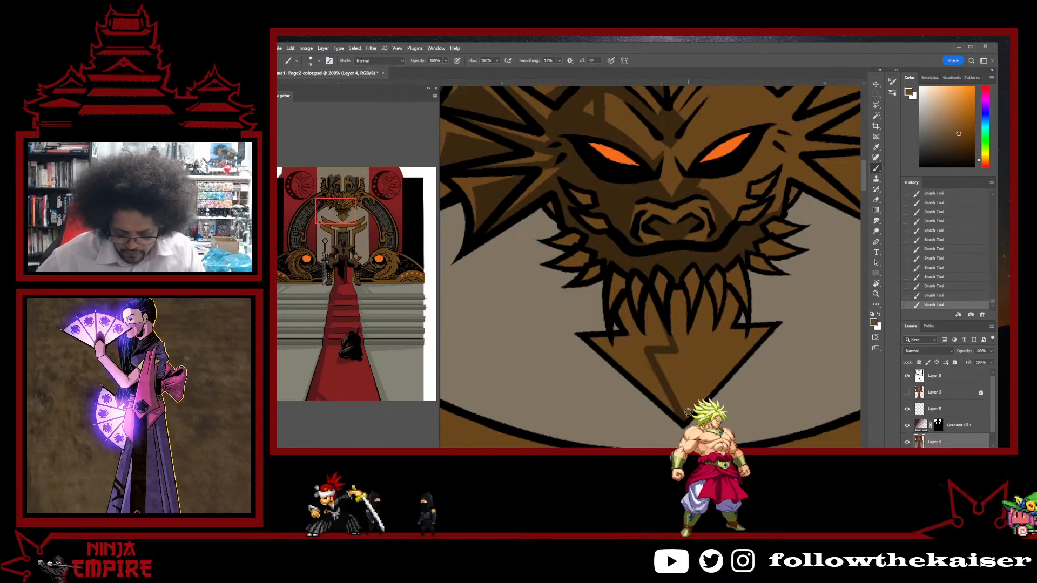
left_click(670, 394, "alt")
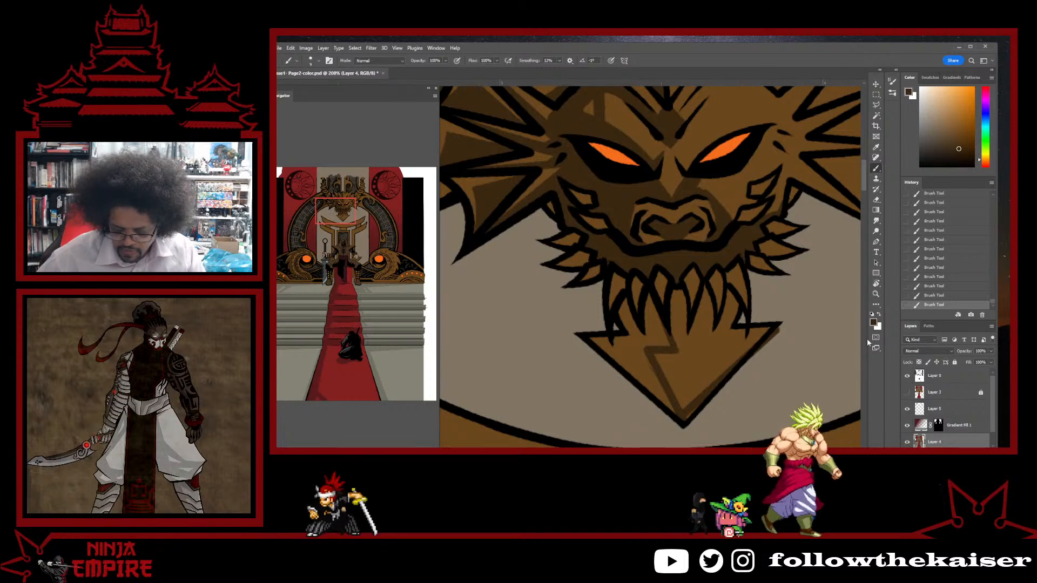
left_click(771, 357, "alt")
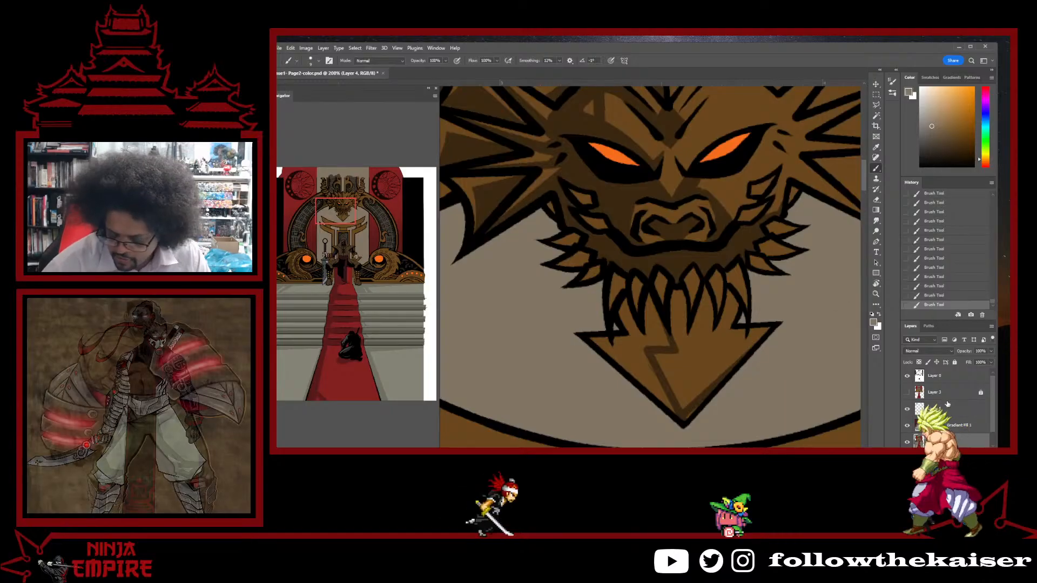
left_click(945, 393)
key("w")
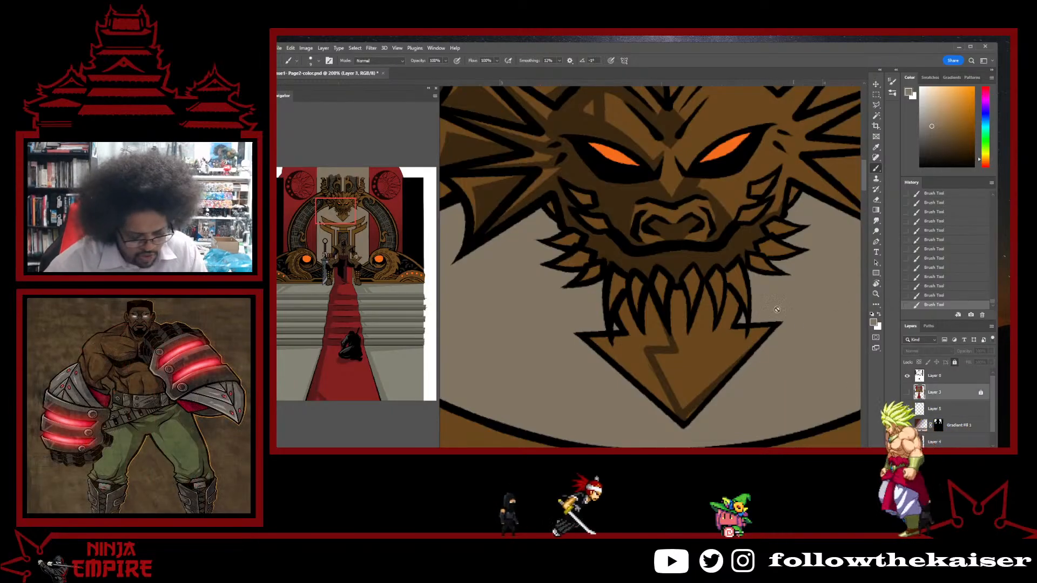
left_click(737, 366)
key("ctrl+d")
left_click(737, 354)
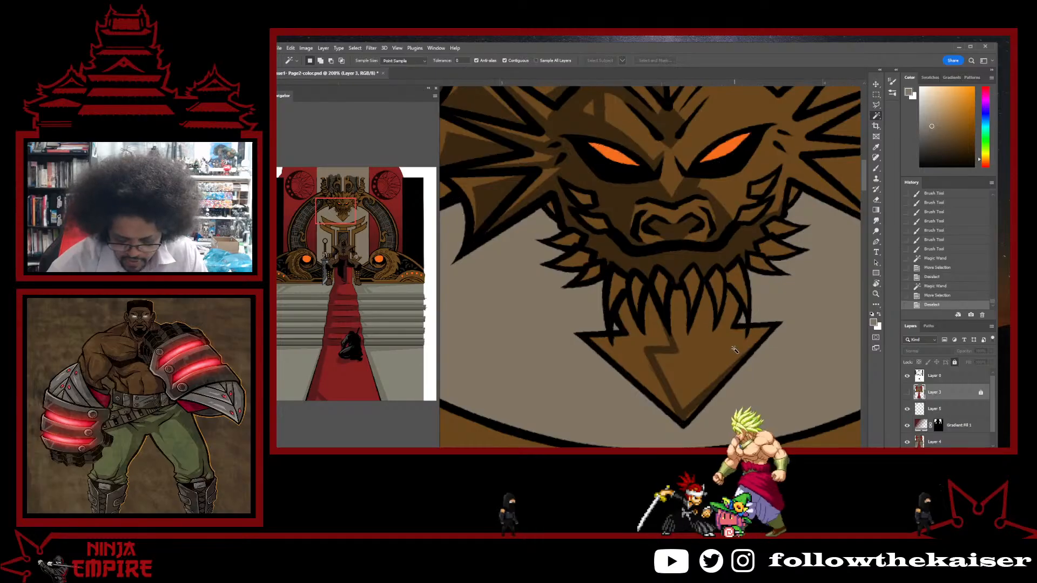
key("ctrl+minus")
key("ctrl+minus")
key("ctrl+minus")
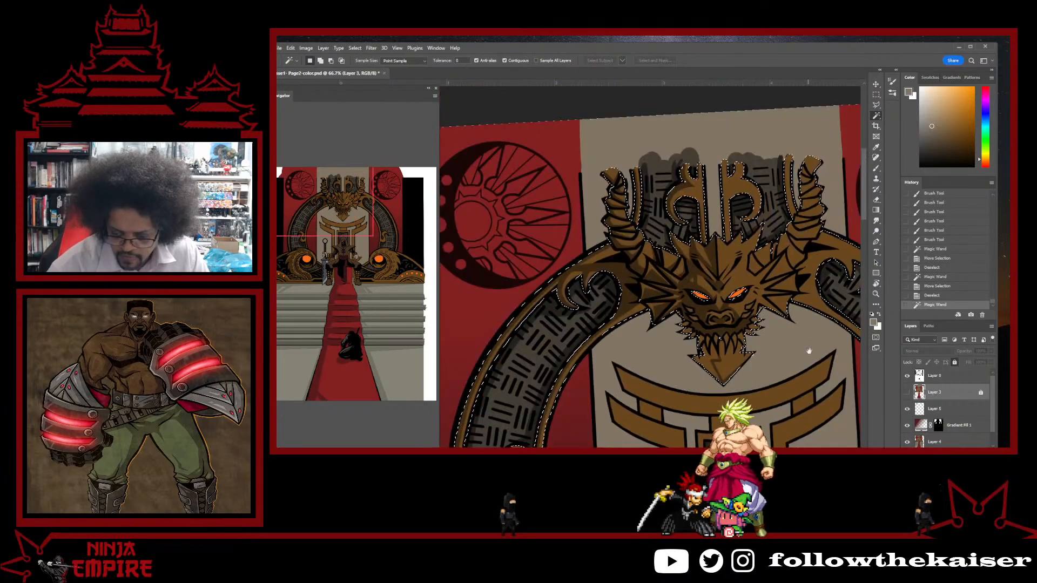
scroll(790, 318, "up", 3)
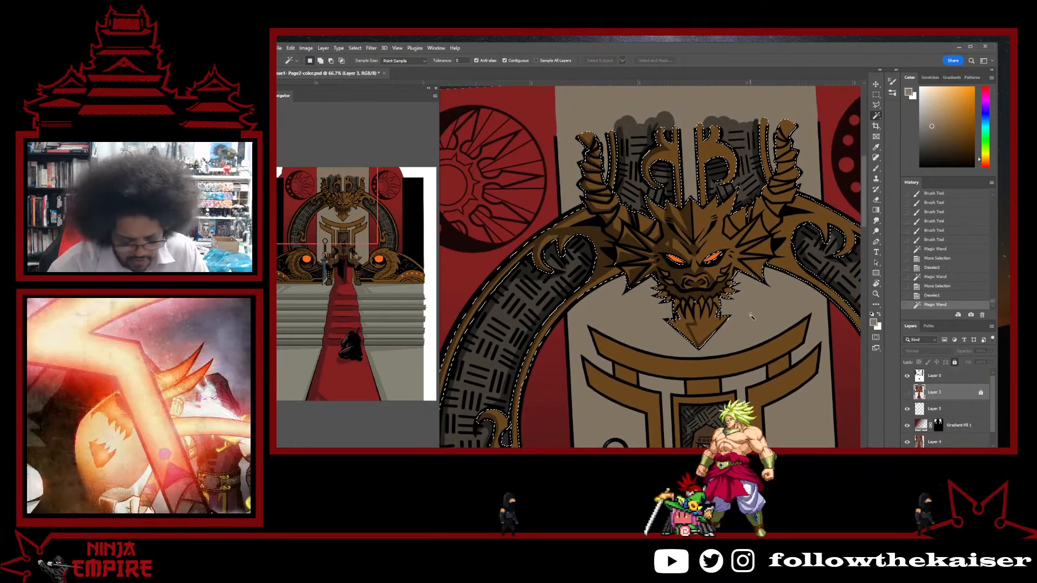
left_click(933, 442)
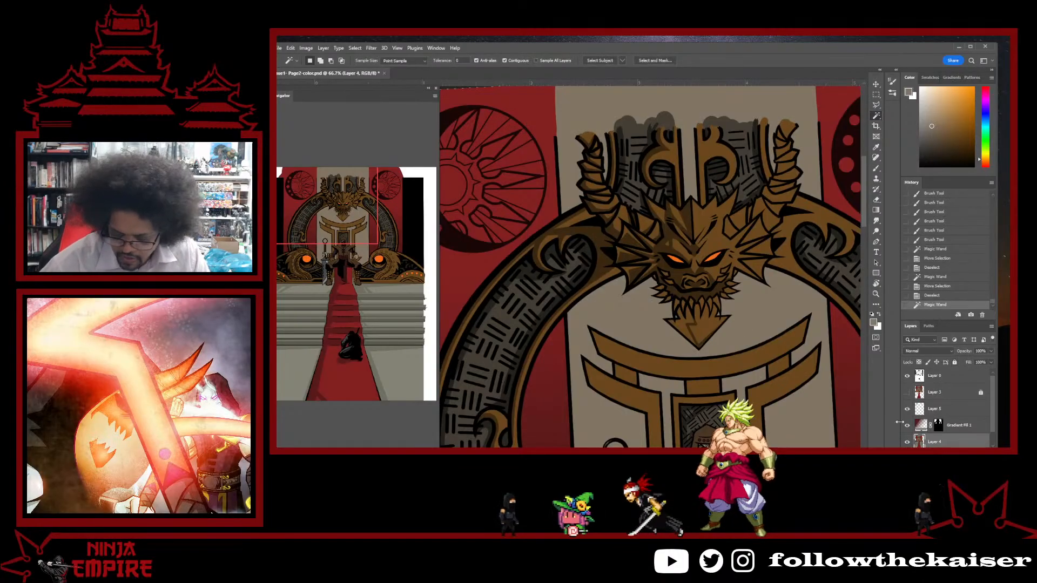
- Fill the left part of the pointed beard with sampled dark brown, up to the jagged boundary and between the left fangs
left_click(697, 327, "ctrl")
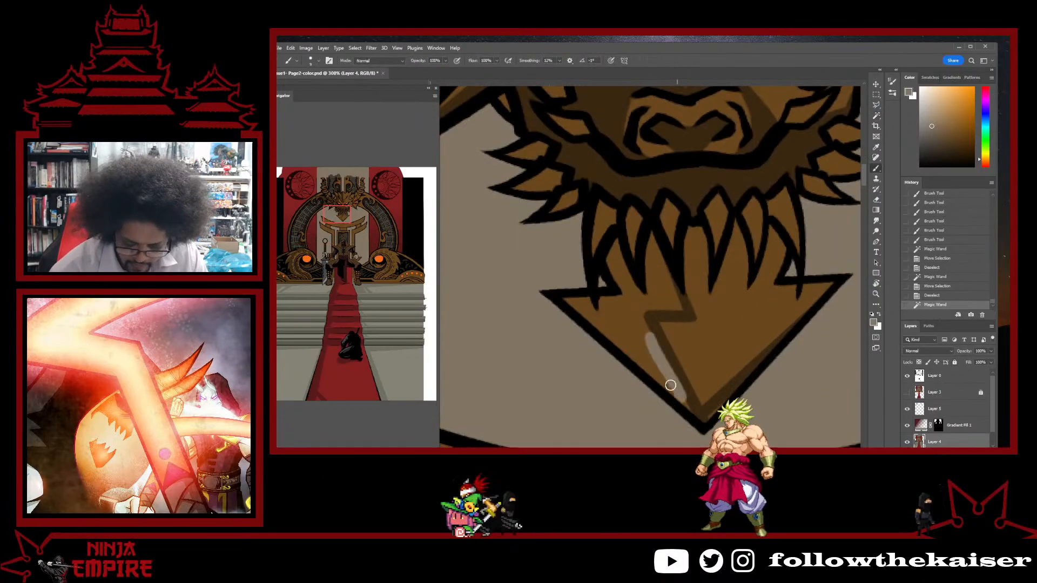
left_click(665, 326, "alt")
left_click_drag(674, 390, 637, 327)
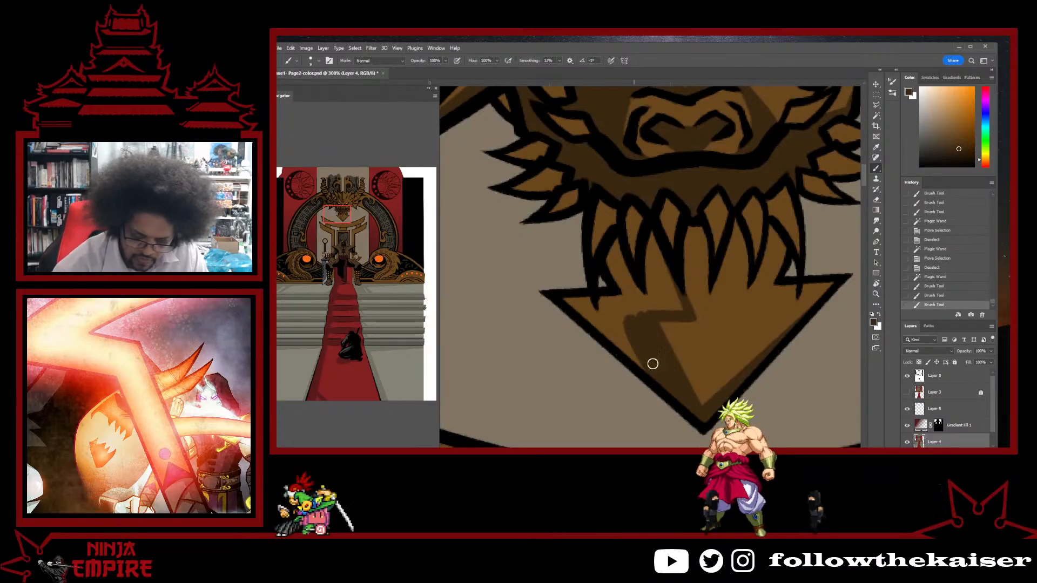
left_click_drag(610, 307, 592, 331)
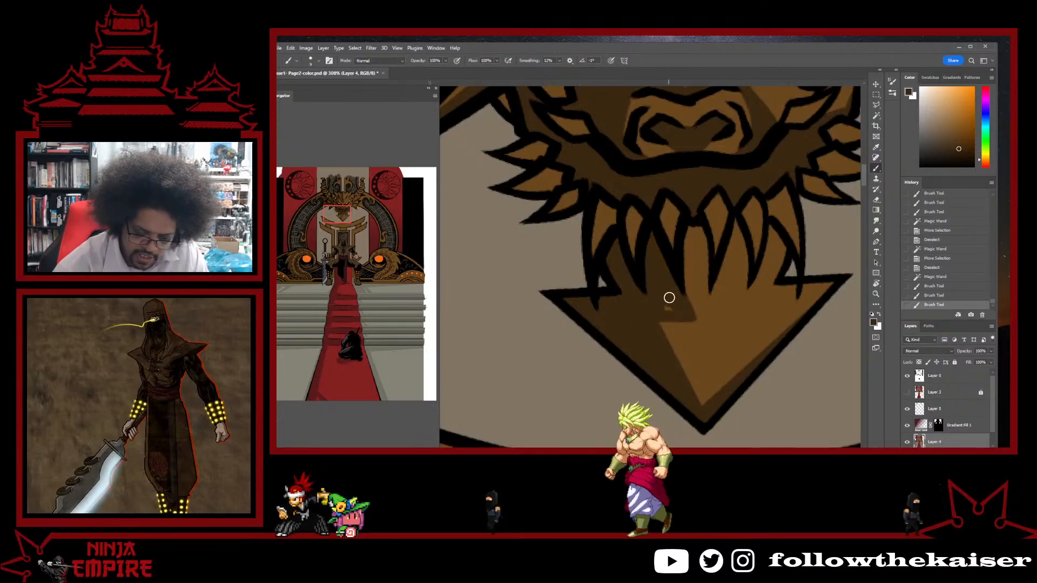
left_click_drag(680, 316, 698, 277)
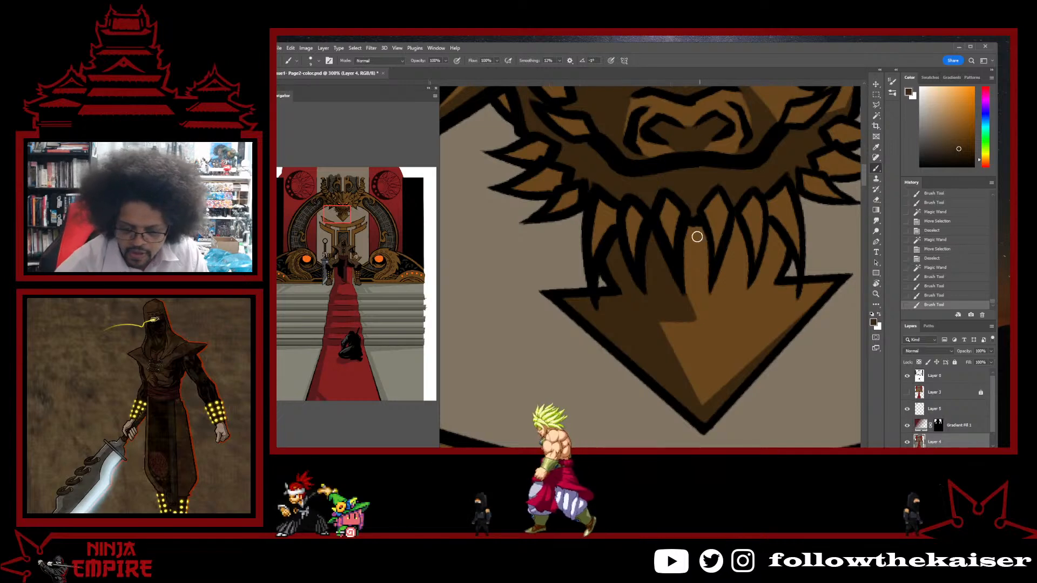
- Paint dark brown shadows beneath and between the middle and right fangs at the top of the beard, refining them with base brown
left_click_drag(694, 232, 702, 240)
mouse_move(704, 237)
left_mouse_down()
mouse_move(713, 280)
mouse_move(701, 245)
mouse_move(712, 293)
mouse_move(692, 234)
mouse_move(701, 307)
mouse_move(698, 252)
mouse_move(723, 283)
left_mouse_up()
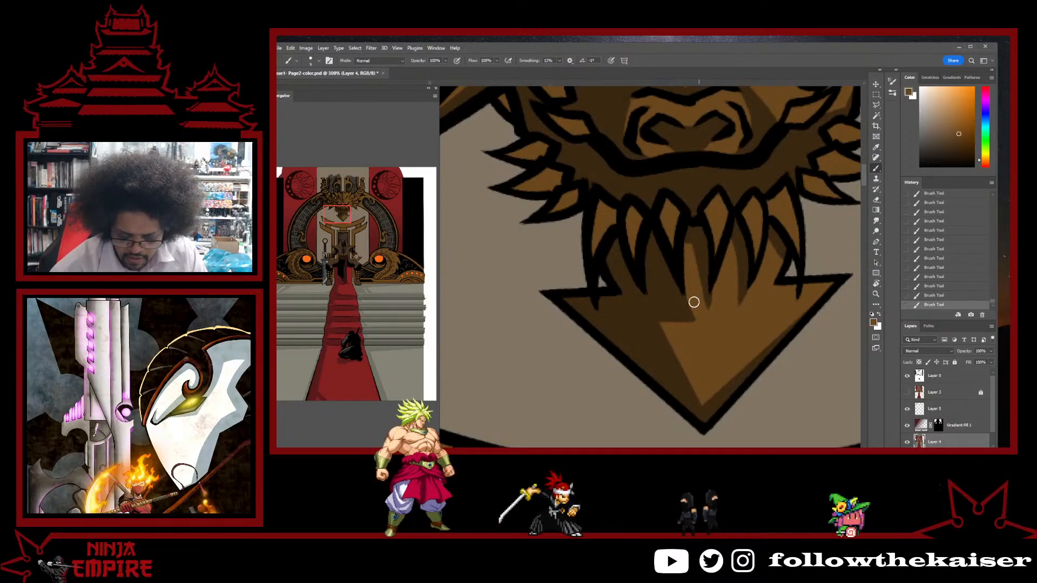
left_click(743, 321, "ctrl+alt")
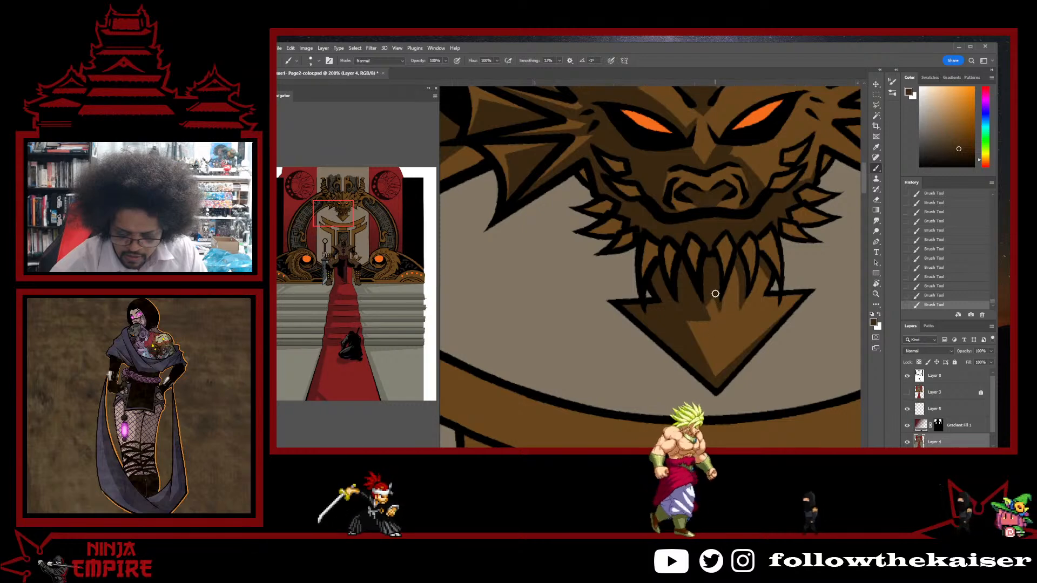
scroll(772, 288, "down", 3)
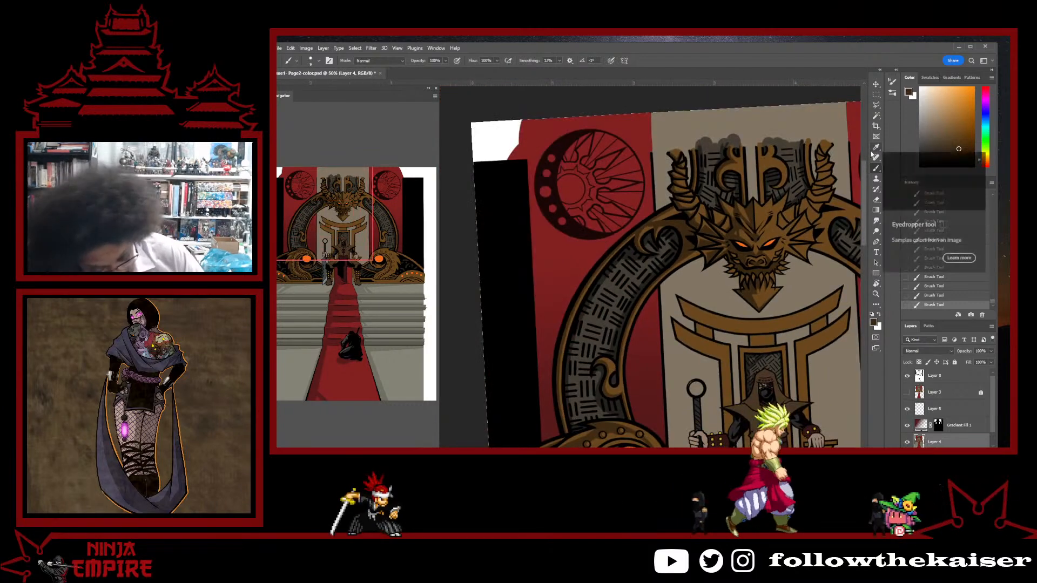
- Save the page and paint a straight dark brown shadow along the left edge of the right vertical bar above the dragon's head
key("ctrl+s")
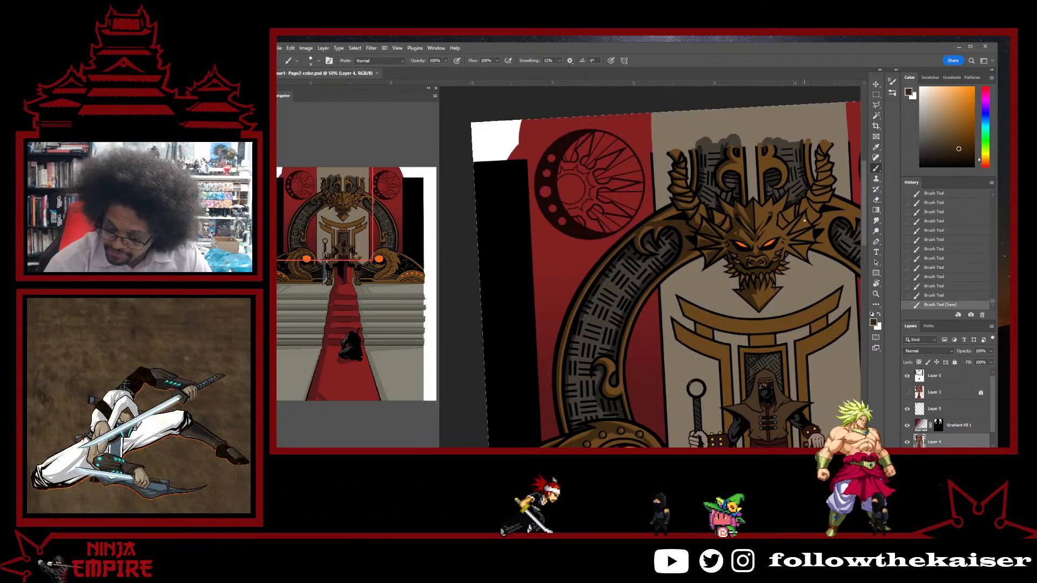
left_click_drag(780, 296, 738, 328)
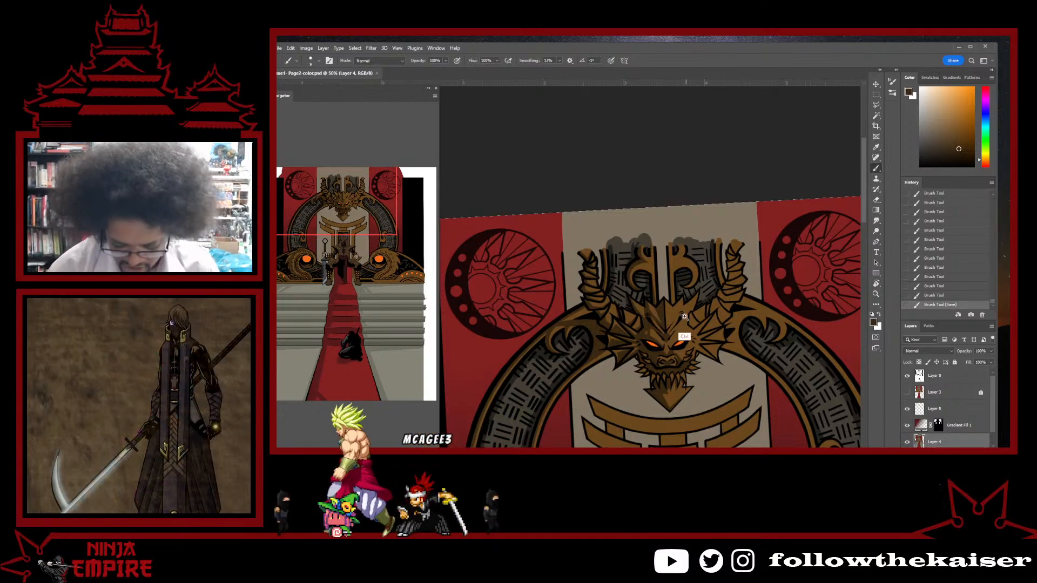
scroll(708, 249, "up", 2)
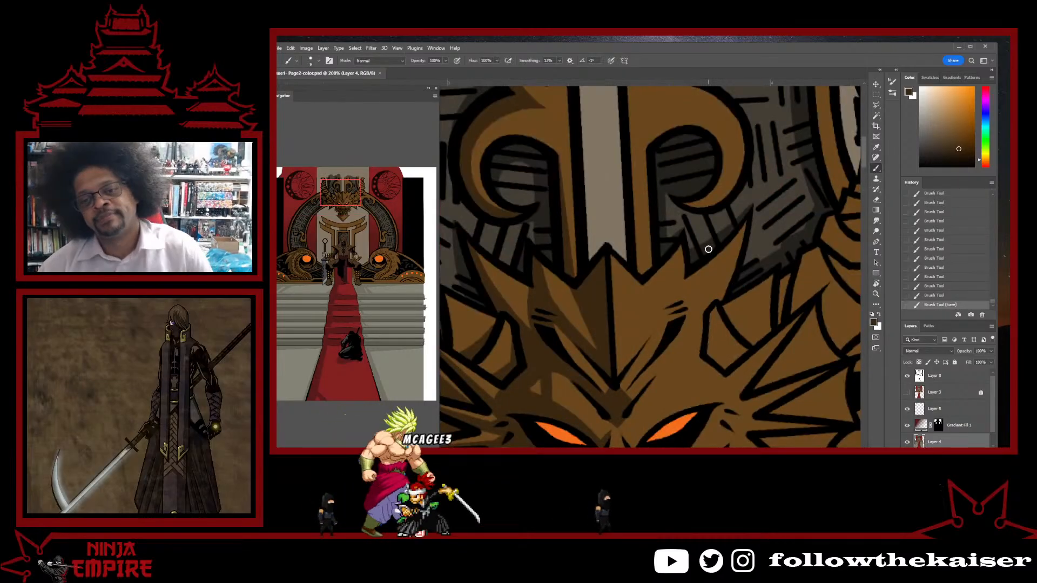
left_click_drag(693, 244, 746, 331)
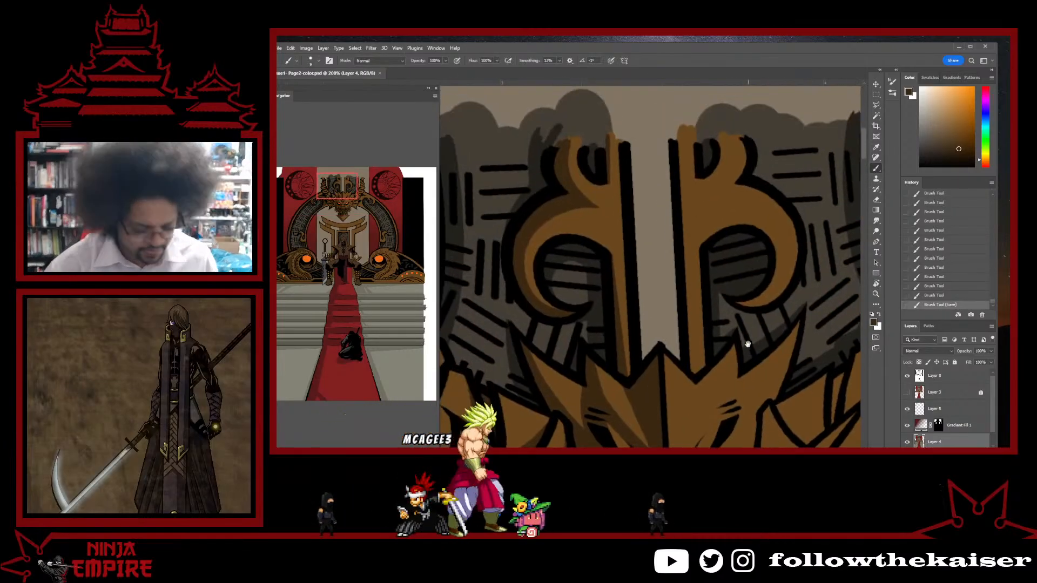
key("r")
left_click(556, 273)
key("b")
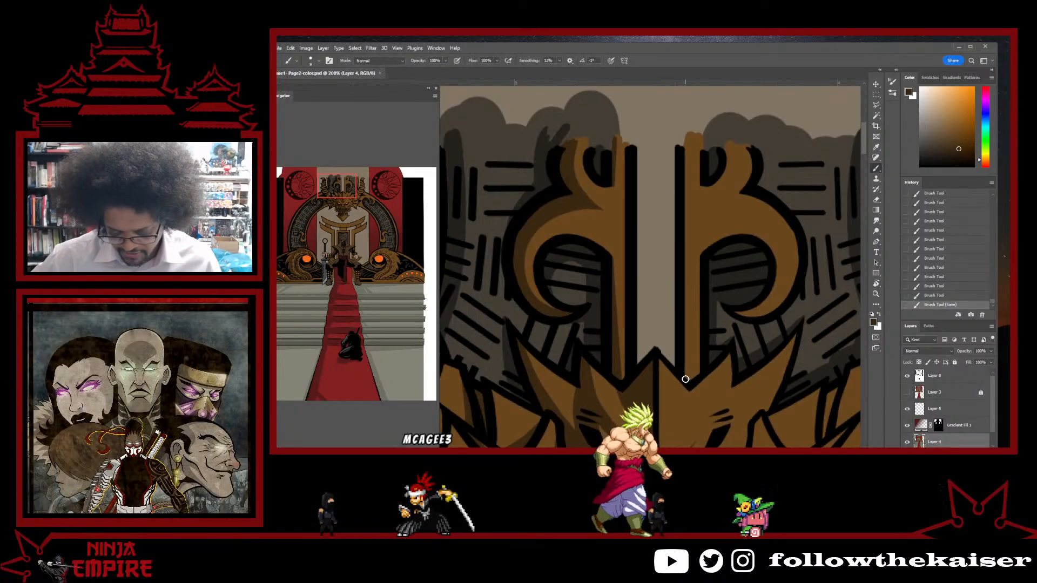
left_click_drag(685, 371, 679, 146)
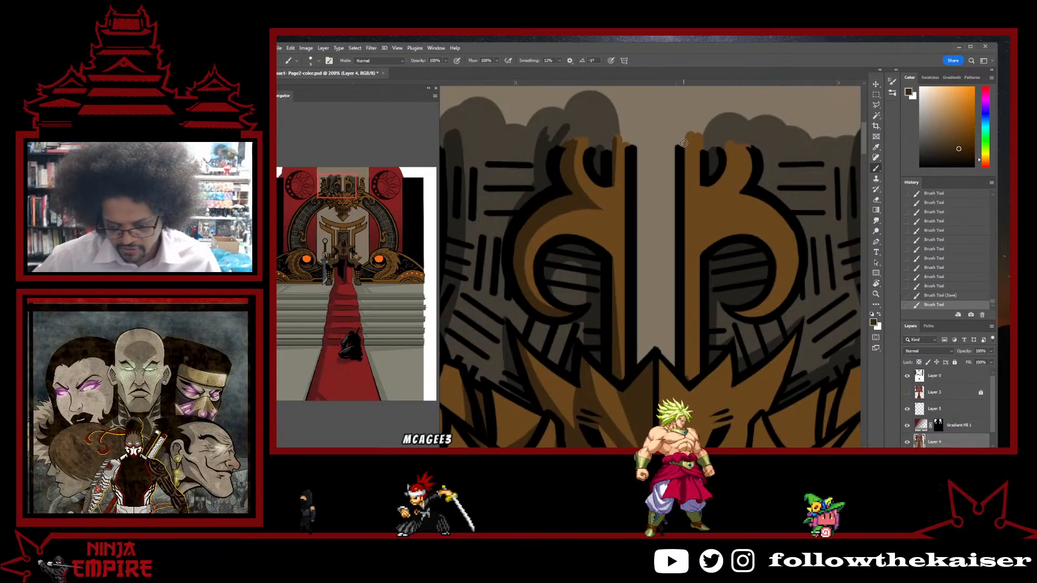
left_click(686, 152, "shift")
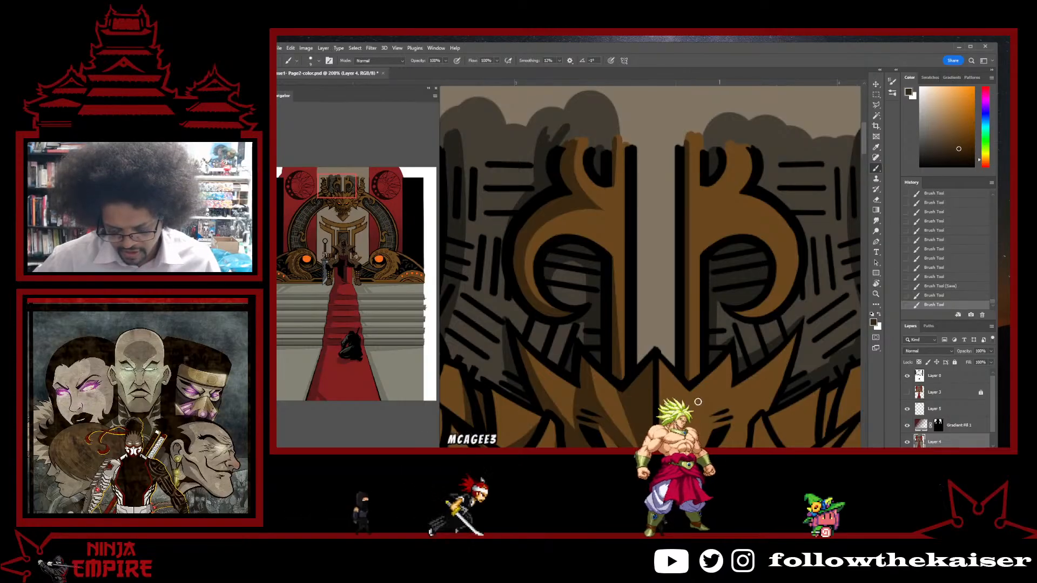
left_click(684, 382)
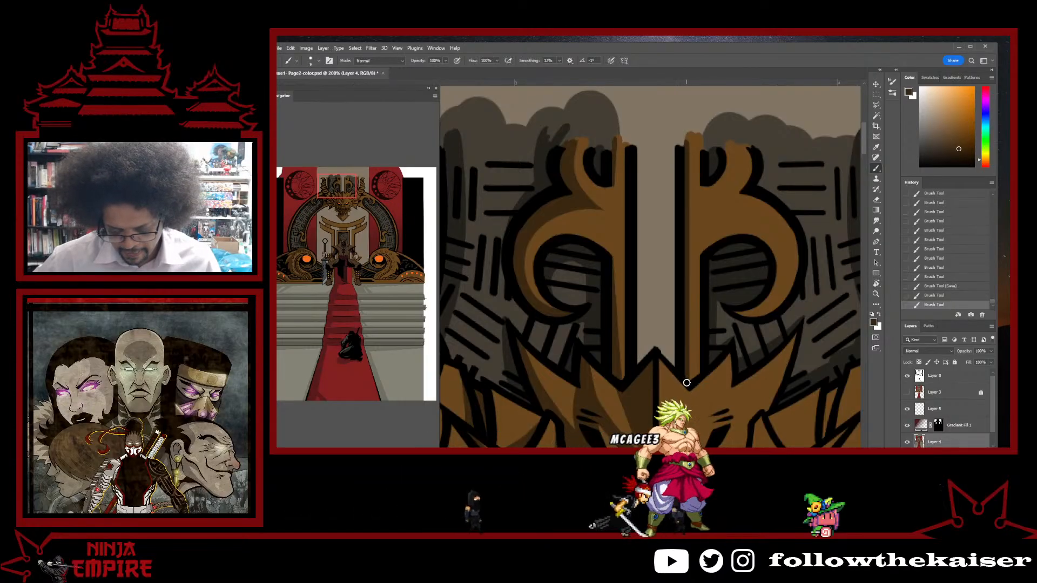
left_click(684, 142, "shift")
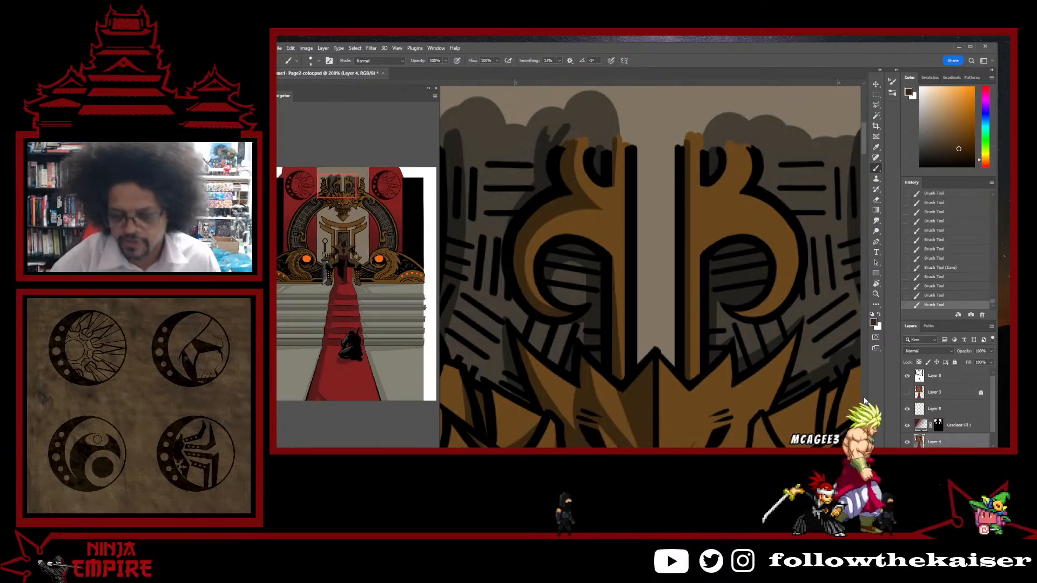
- Shade the small upper curl of the right-hand scroll ornament above the dragon's head in dark brown
left_click_drag(712, 186, 742, 157)
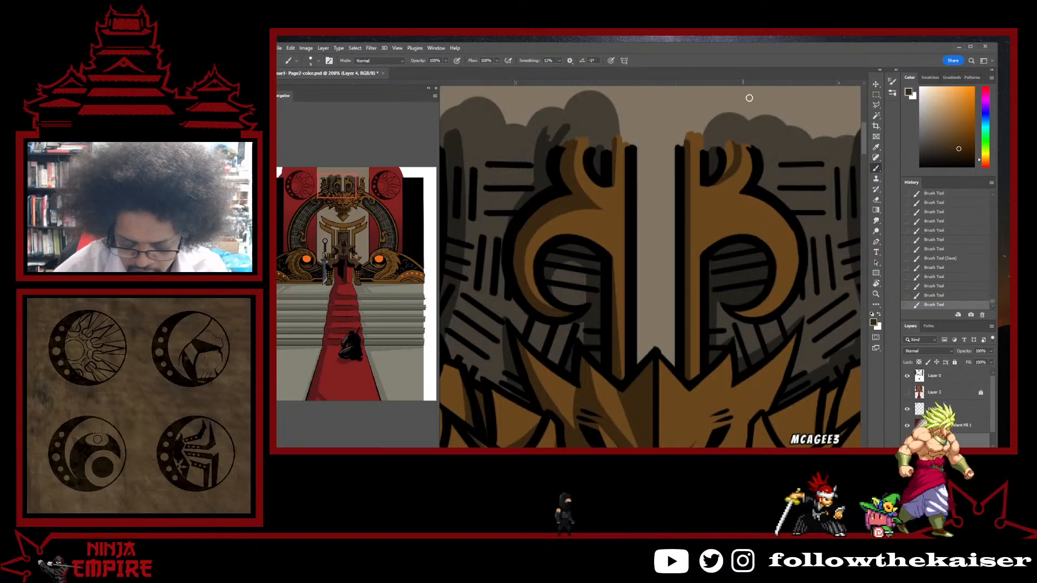
mouse_move(781, 203)
left_mouse_down()
mouse_move(805, 201)
mouse_move(671, 280)
mouse_move(703, 203)
mouse_move(688, 229)
mouse_move(688, 218)
mouse_move(708, 219)
mouse_move(559, 262)
mouse_move(624, 287)
mouse_move(775, 134)
mouse_move(713, 256)
left_mouse_up()
key("r")
key("b")
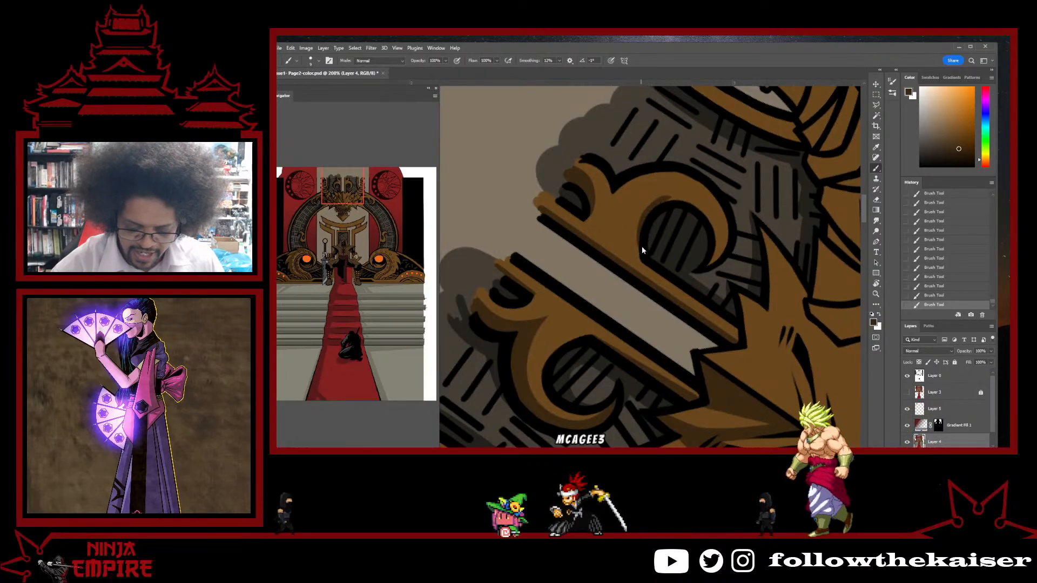
- Raise the brush smoothing to 88% and paint a curved dark brown shadow along the right scroll ornament's large hook
left_click(560, 61)
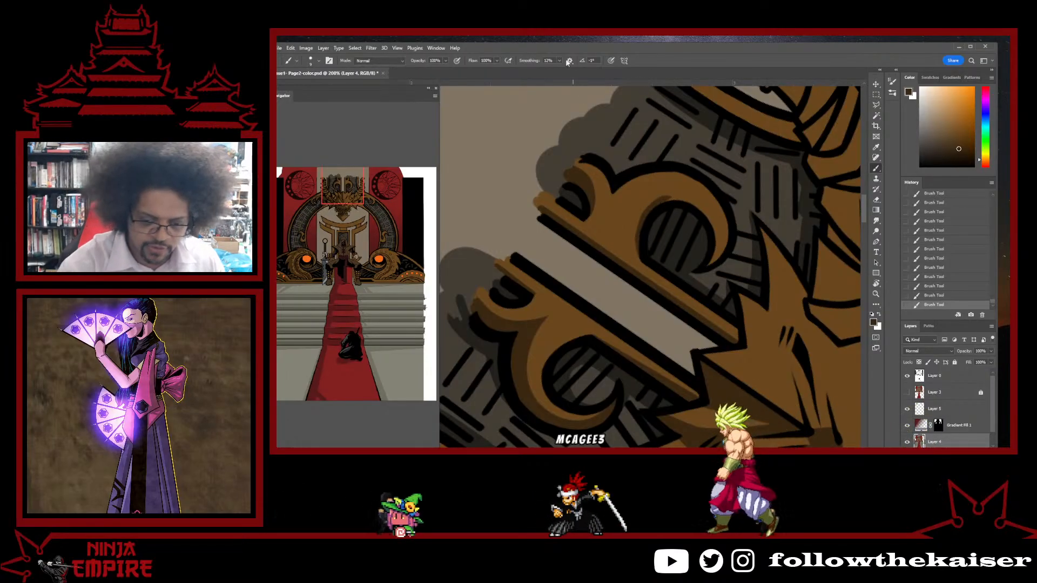
left_click_drag(558, 70, 587, 70)
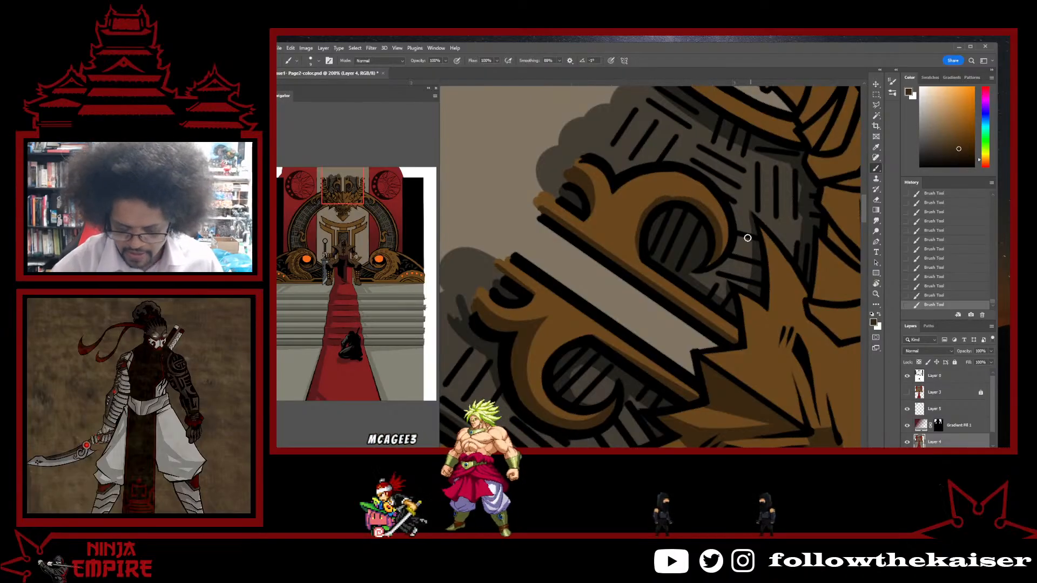
scroll(747, 237, "up", 1)
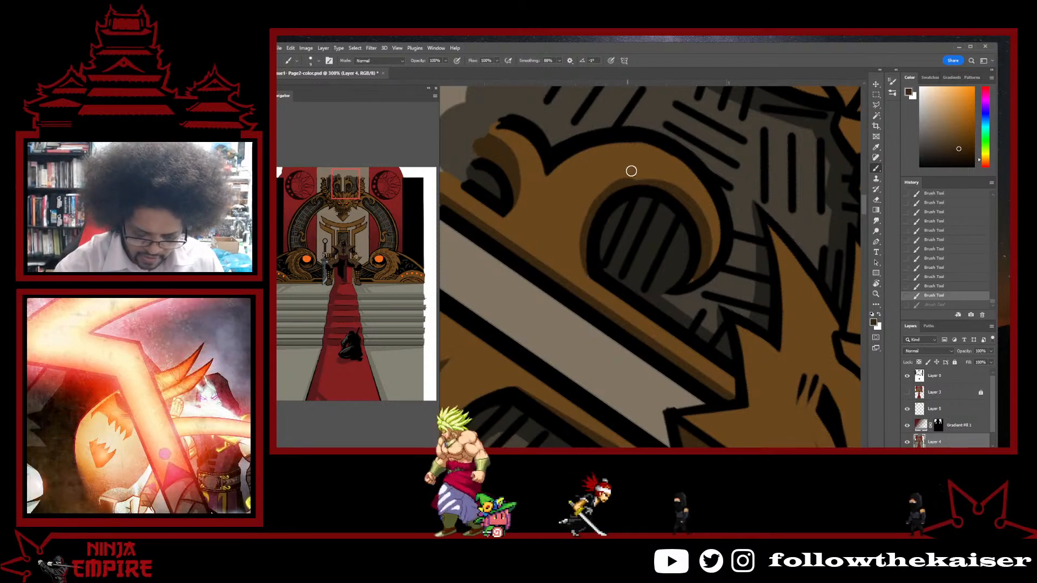
left_click_drag(674, 184, 707, 275)
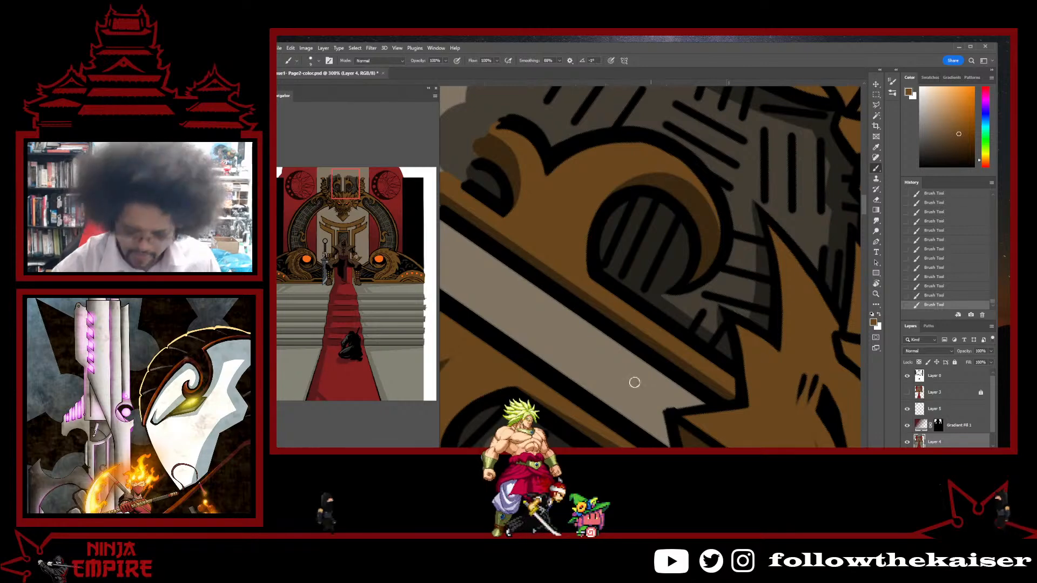
- Extend the right scroll hook's shadow down to its tip with sampled dark brown, refining its edge with sampled base brown
scroll(775, 311, "down", 3)
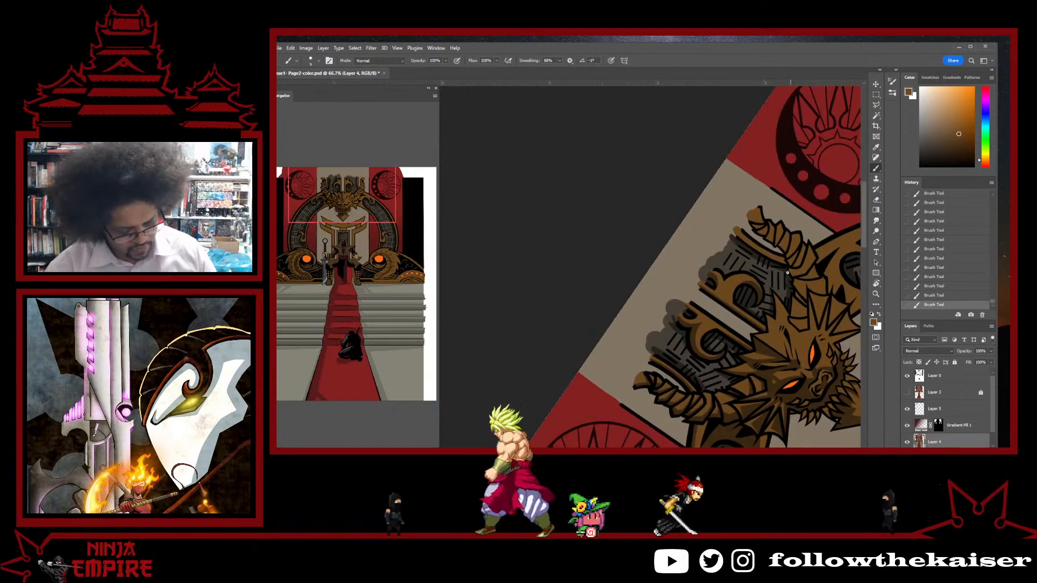
key("r")
left_click_drag(798, 247, 753, 324)
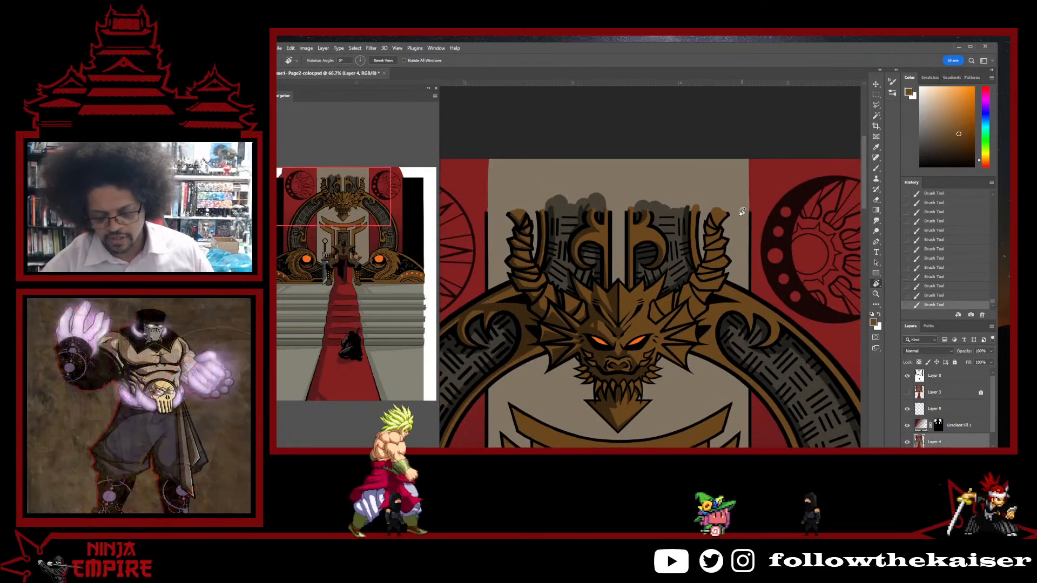
scroll(661, 278, "up", 4)
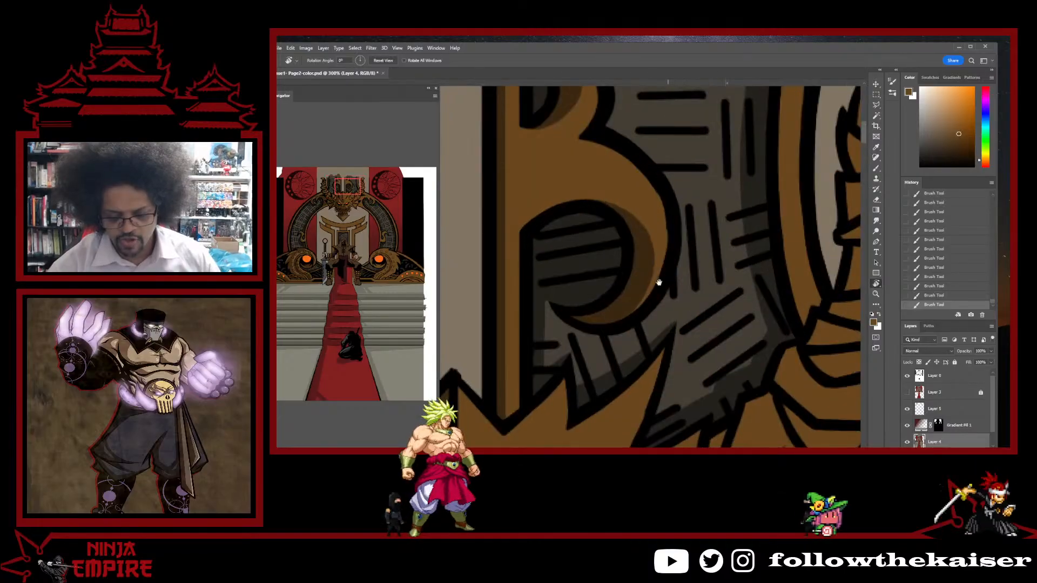
left_click_drag(658, 282, 750, 278)
key("b")
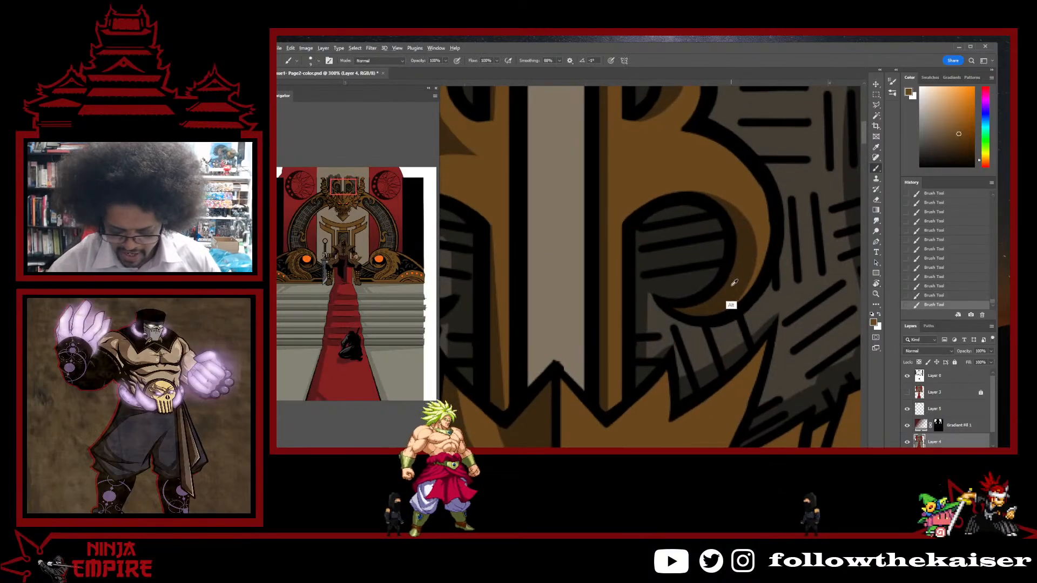
left_click(734, 283, "alt")
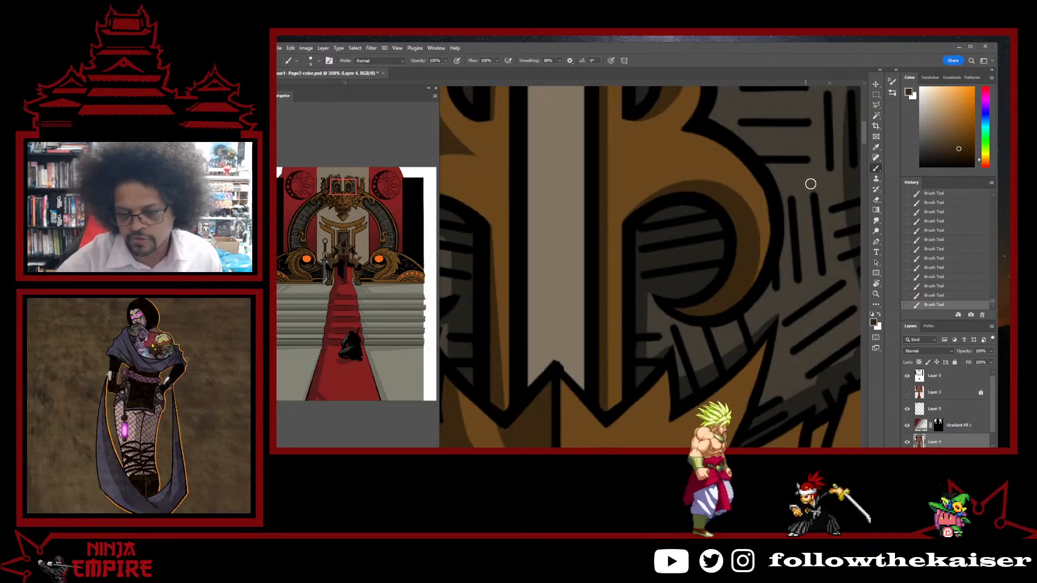
left_click(754, 204, "alt")
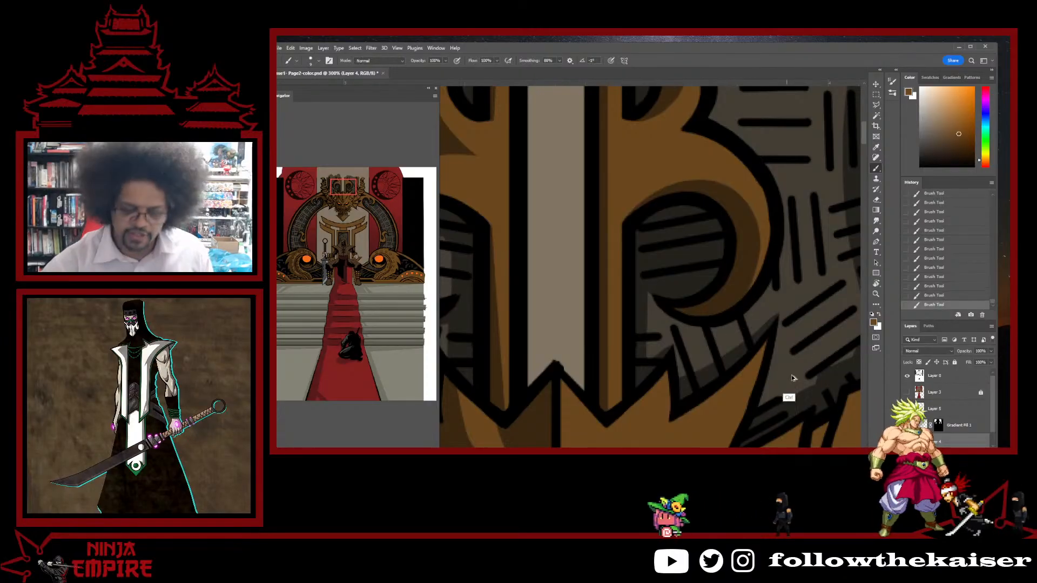
- Lower the brush smoothing to 14% and shade the forehead notch right of the dragon's center spike in dark brown
key("ctrl+minus")
key("ctrl+minus")
key("ctrl+minus")
key("ctrl+minus")
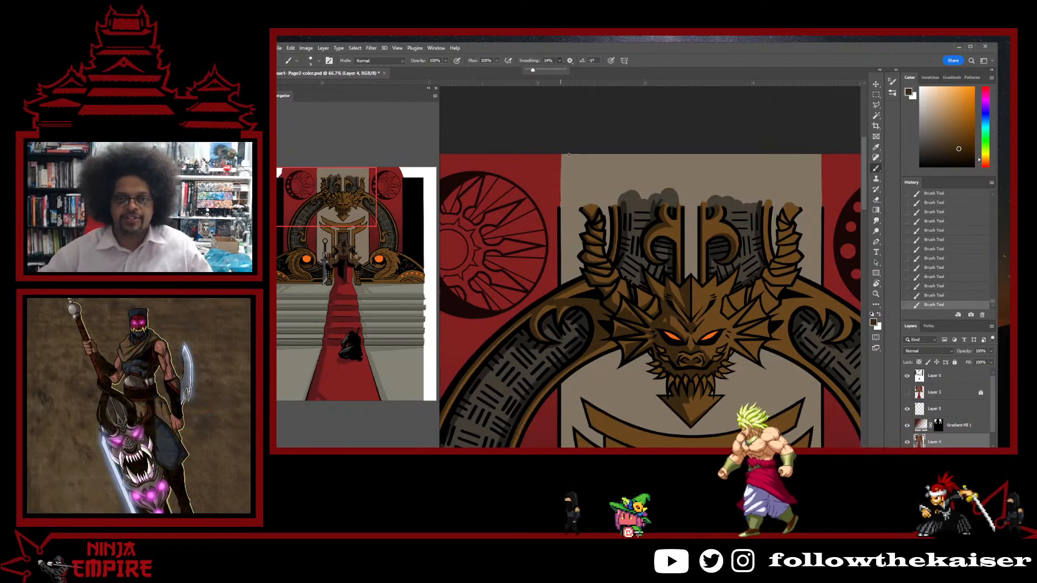
key("ctrl+plus")
key("ctrl+plus")
key("ctrl+plus")
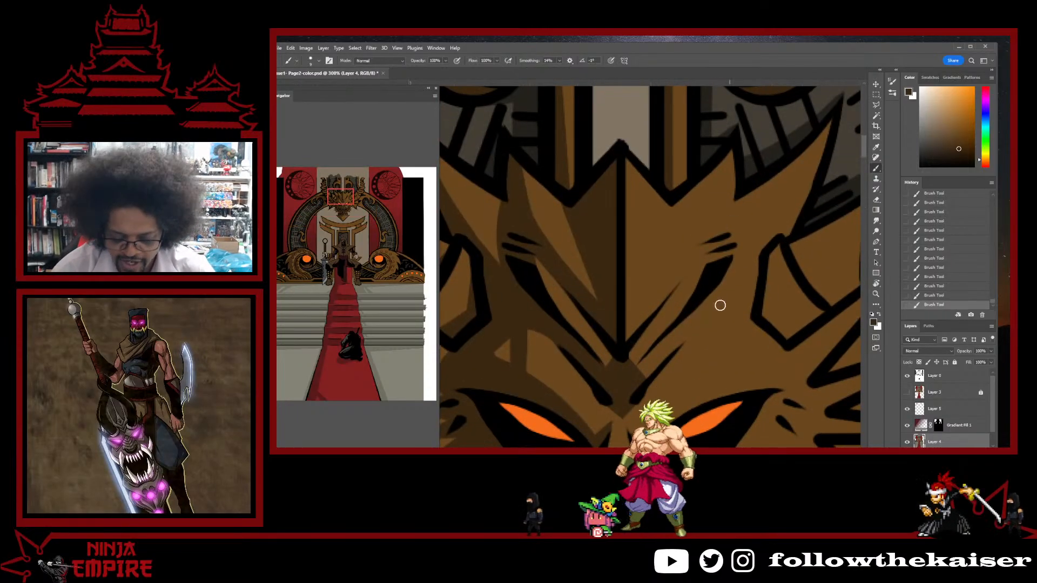
left_click_drag(719, 305, 720, 285)
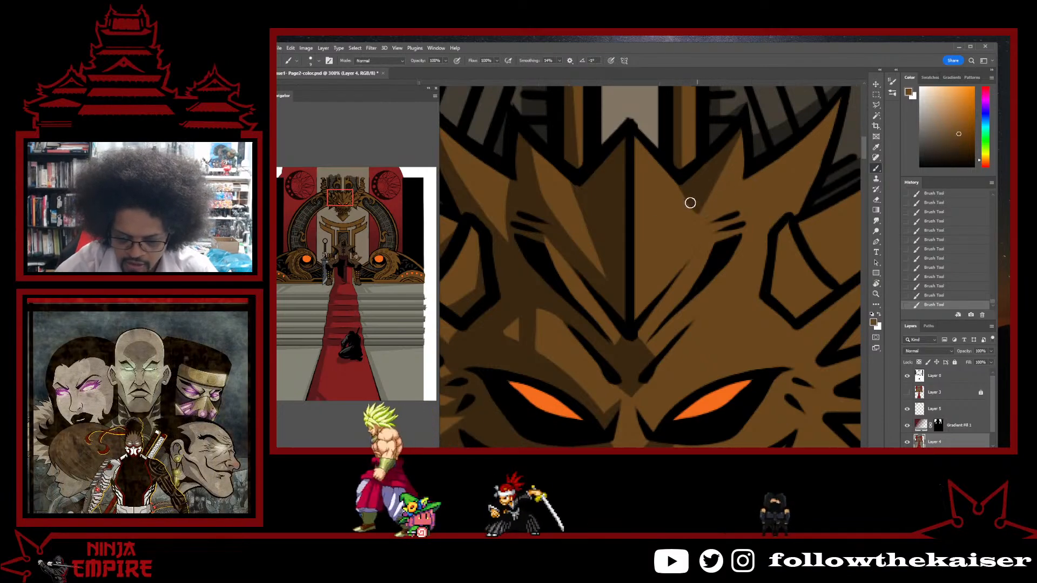
left_click(700, 186, "alt")
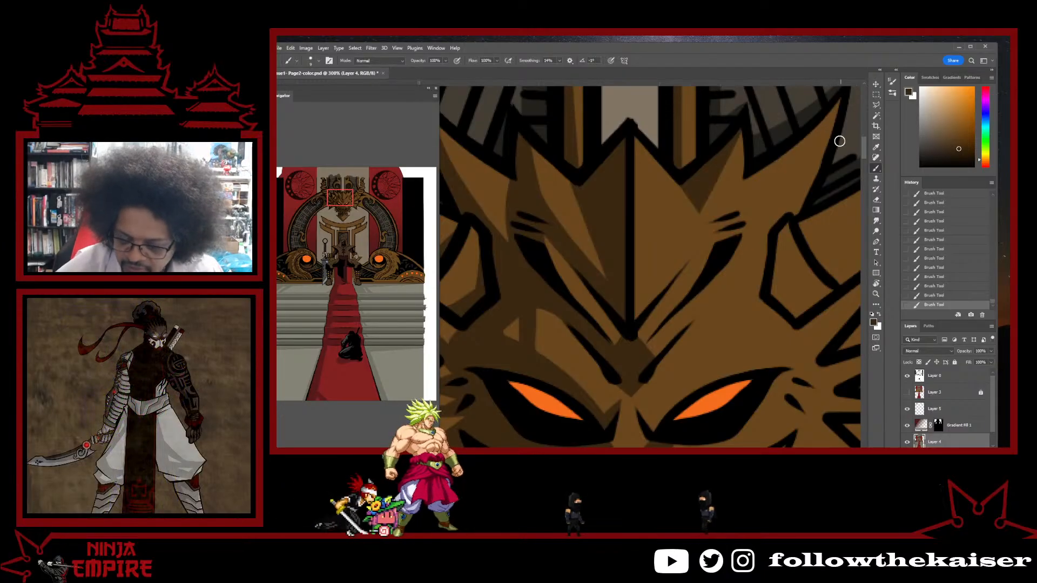
- Shade the inner side of the dragon's large right forehead spike down to the brow marks, alternating sampled dark and base brown
scroll(839, 141, "up", 2)
scroll(839, 141, "right", 2)
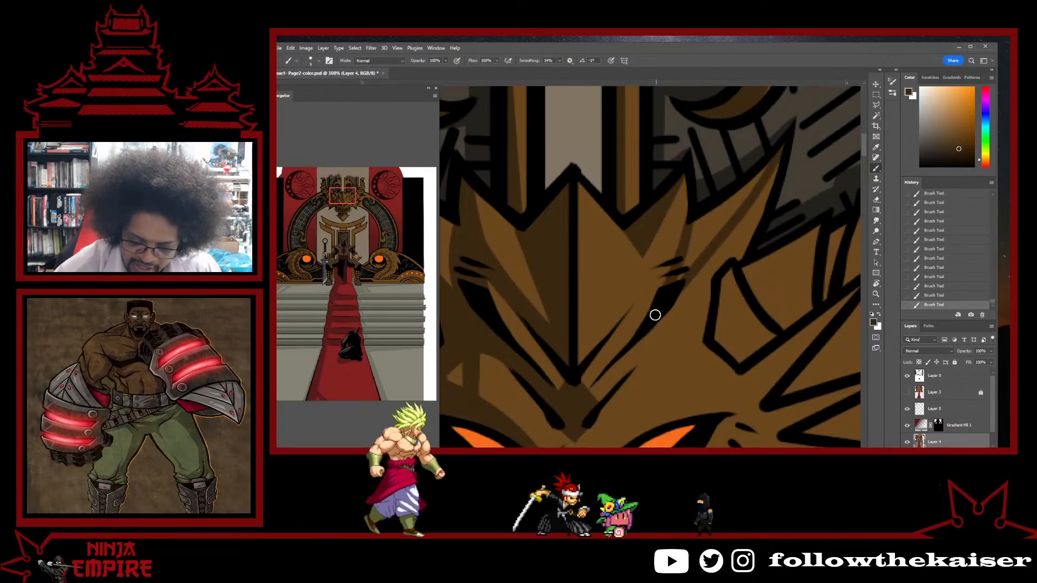
left_click(699, 252, "alt")
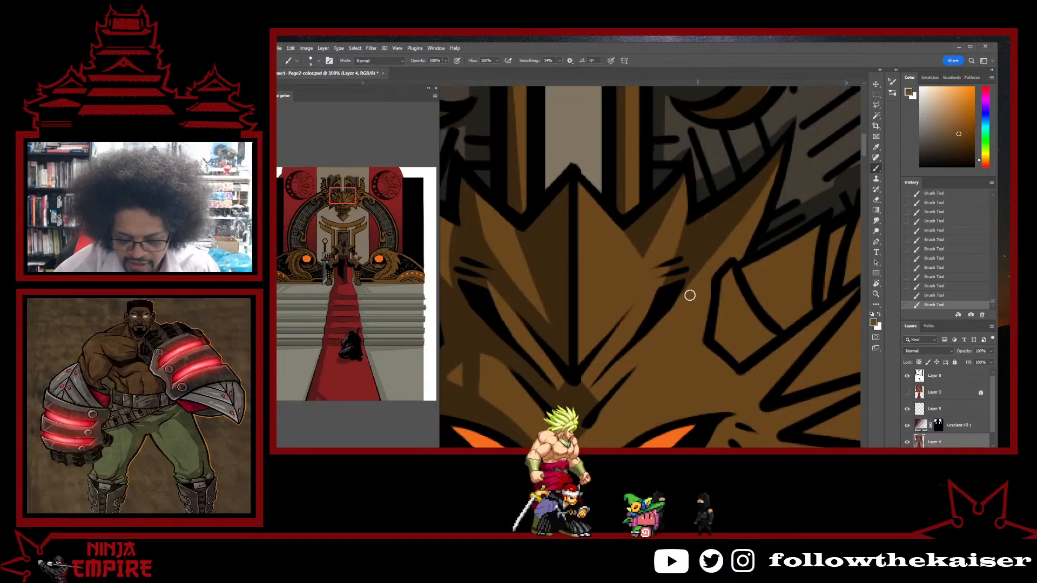
left_click(699, 264, "alt")
left_click_drag(666, 296, 701, 261)
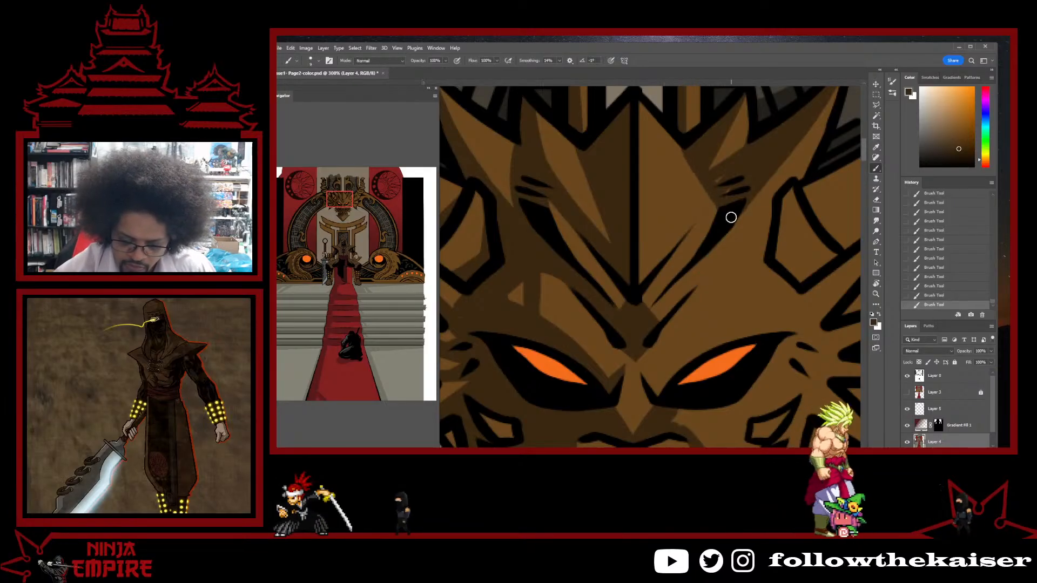
- Paint dark brown shadows along the dragon's right brow, from the brow marks down the furrow toward the center crease
key("ctrl")
key("ctrl+minus")
key("ctrl+minus")
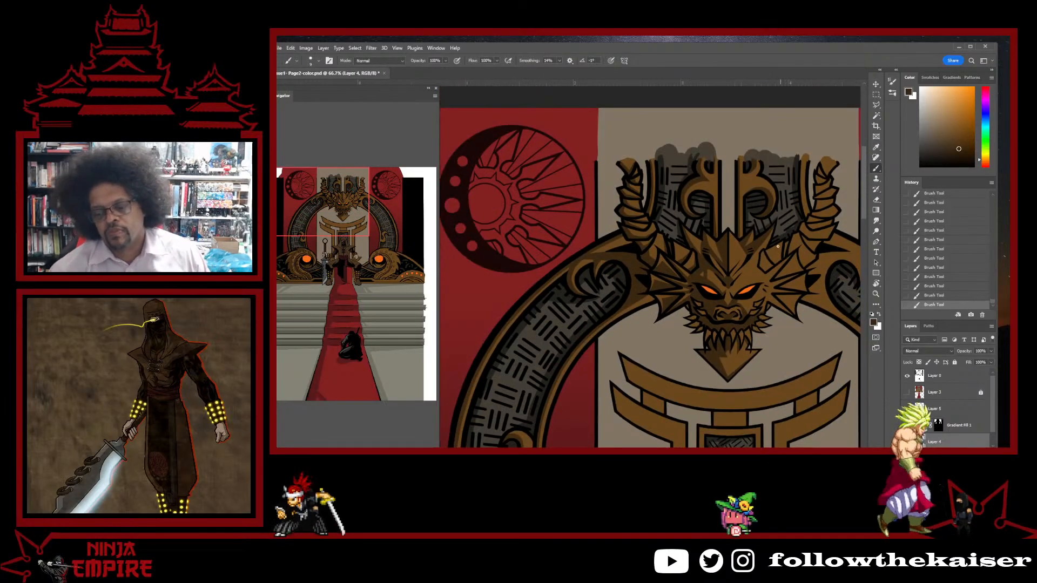
key("ctrl+plus")
key("ctrl+plus")
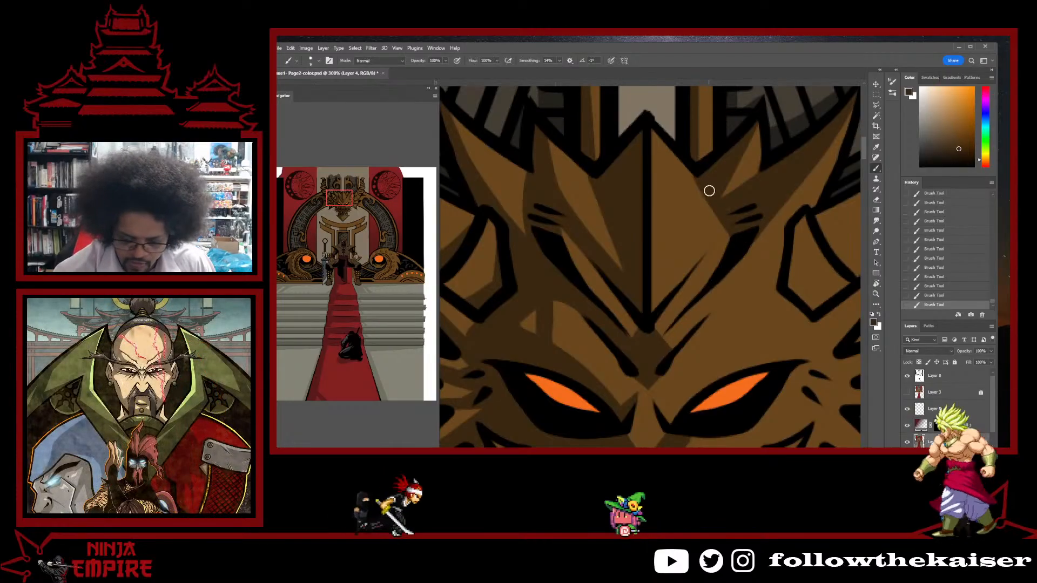
left_click(706, 221, "alt")
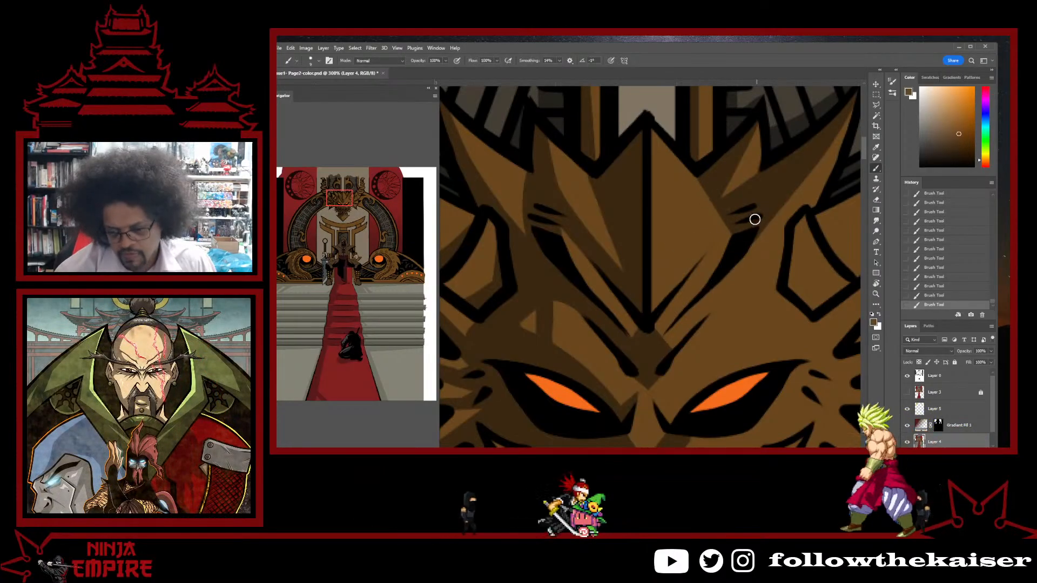
left_click(722, 280, "alt")
left_click_drag(722, 280, 749, 238)
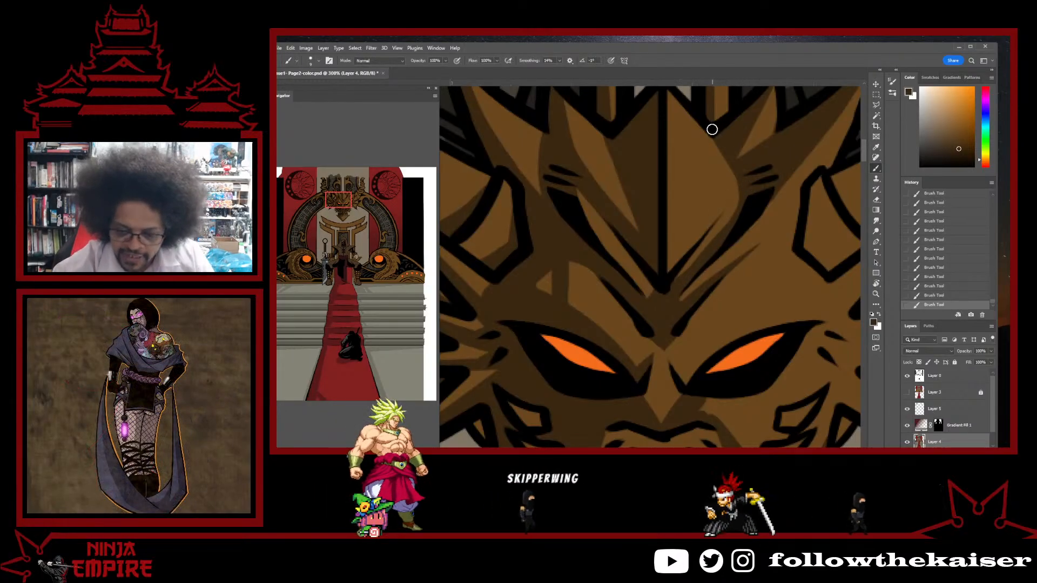
left_click(771, 261, "ctrl+alt")
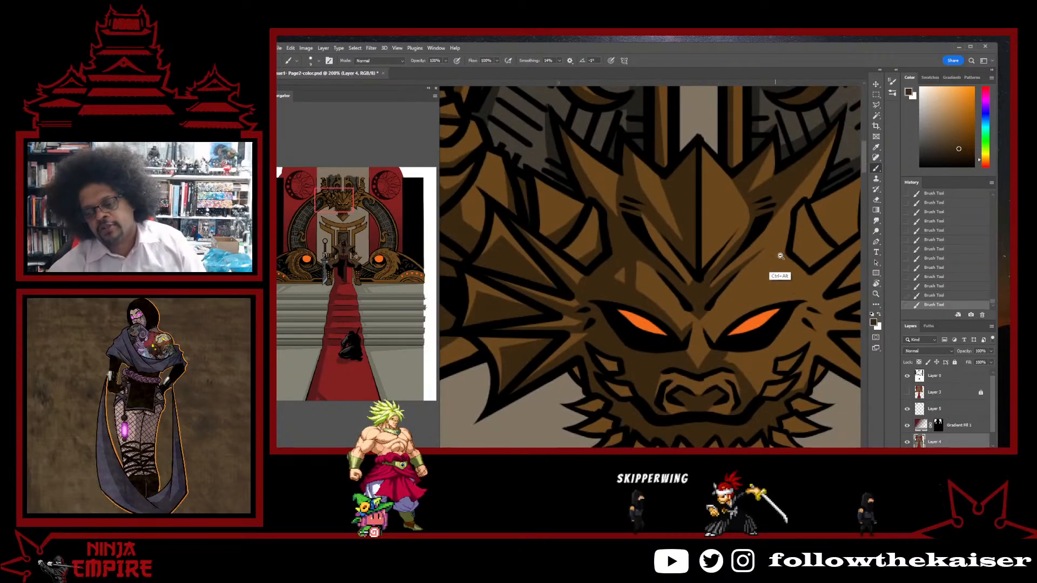
left_click(753, 208, "ctrl")
left_click(749, 206, "ctrl")
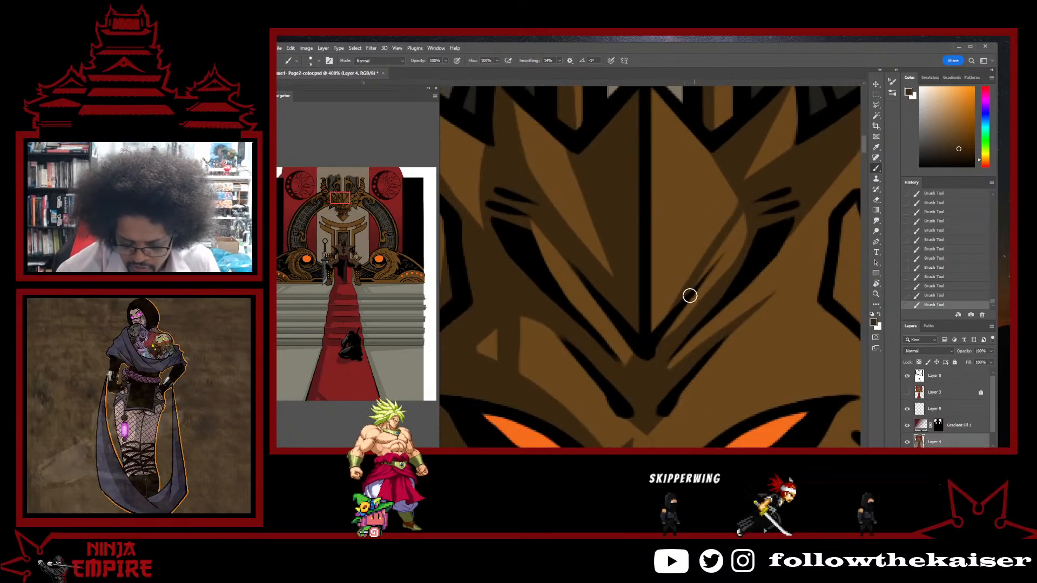
left_click(767, 264, "ctrl+alt")
left_click(766, 263, "ctrl+alt")
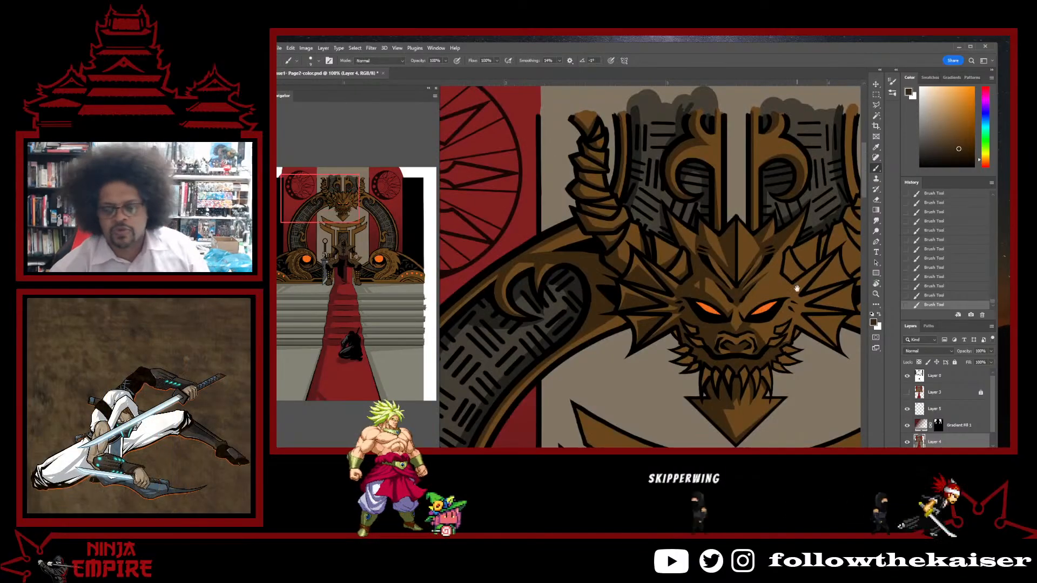
- Refine the shading beside the dragon's right brow marks with sampled base brown and dark brown
left_click(767, 264, "ctrl+alt")
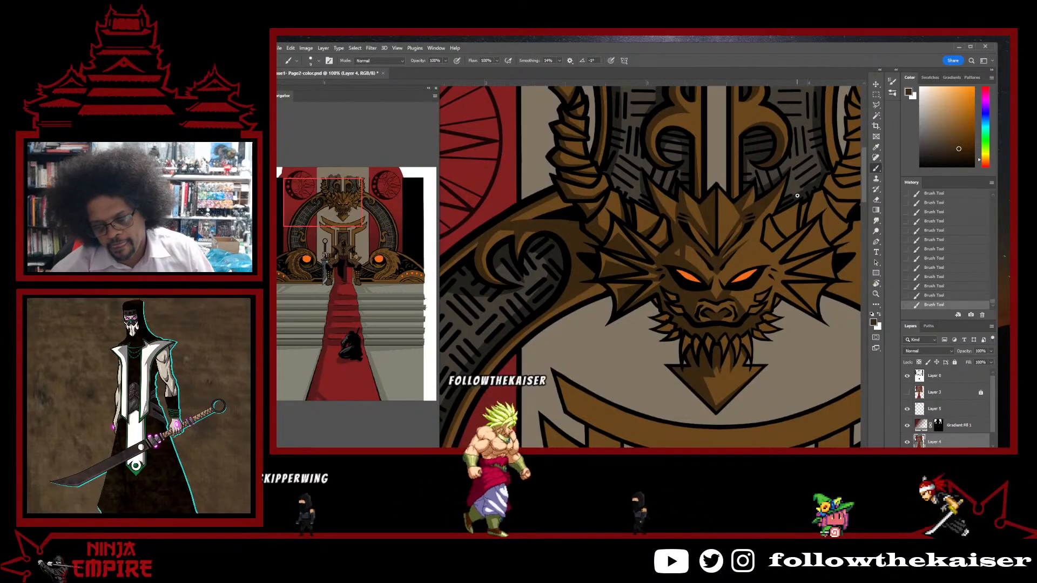
left_click(731, 209, "ctrl")
left_click(731, 209, "ctrl")
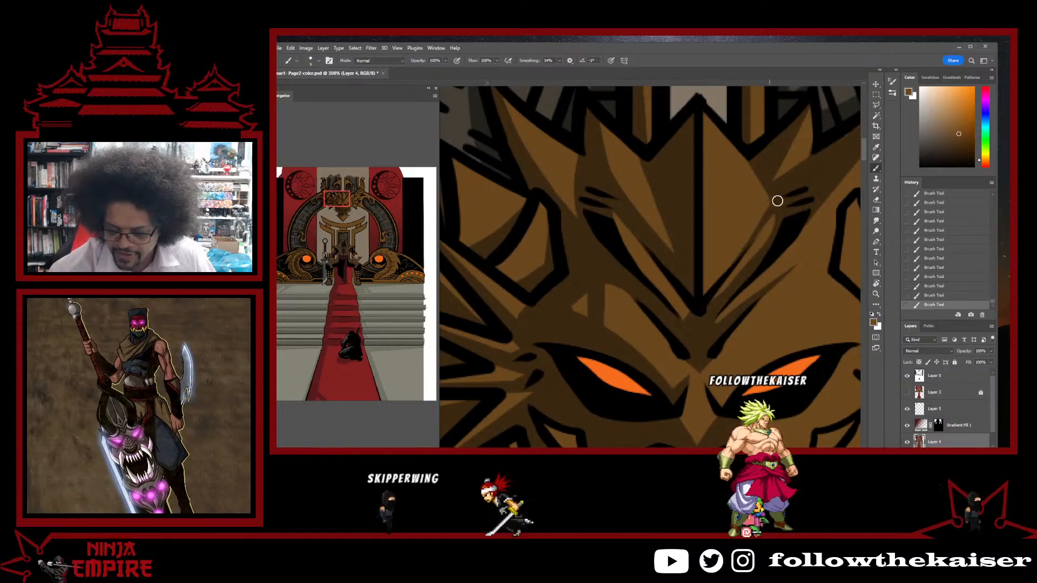
key("alt")
left_click(781, 195, "alt")
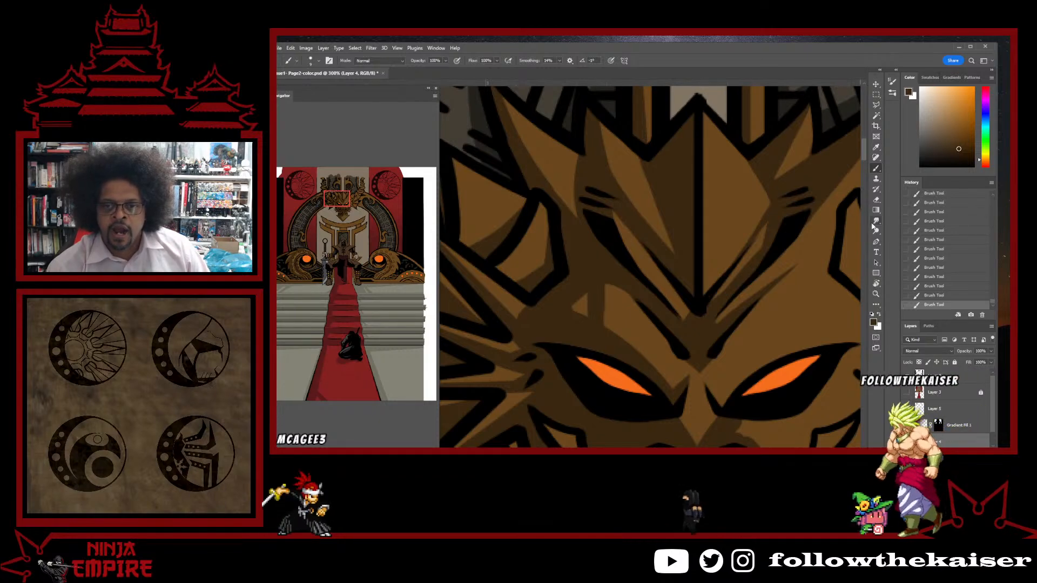
- Paint a dark brown shadow beneath the dragon's right eye, following its lower outline out to the outer corner
scroll(801, 304, "down", 2)
scroll(801, 304, "up", 1)
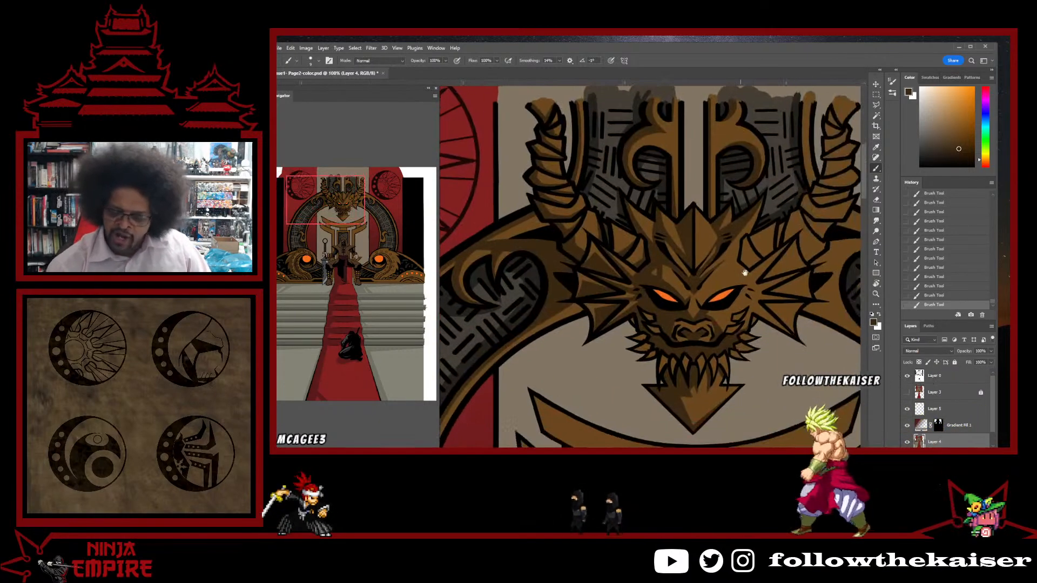
scroll(730, 304, "up", 1)
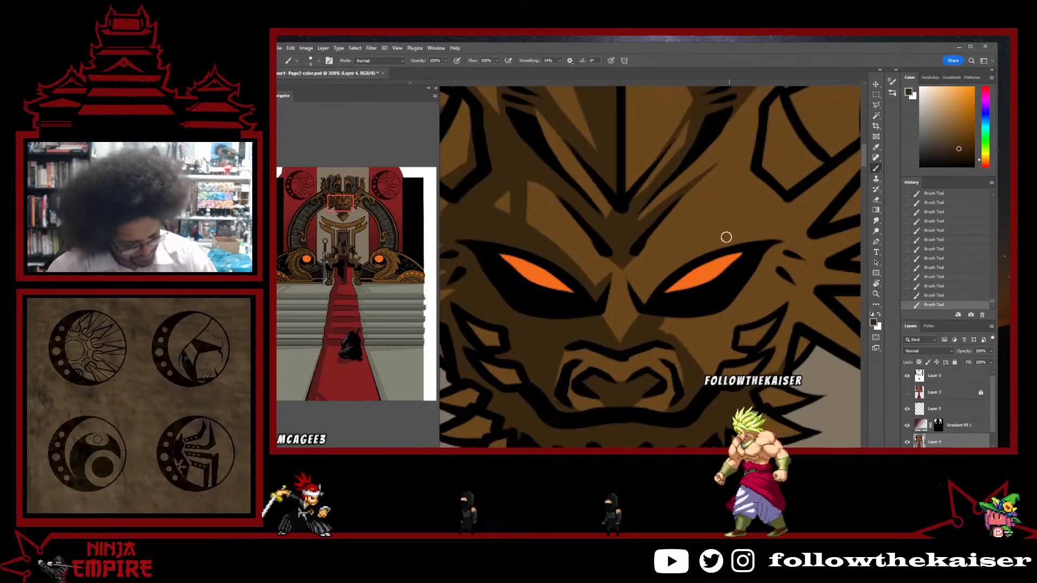
key("r")
left_click_drag(745, 296, 673, 329)
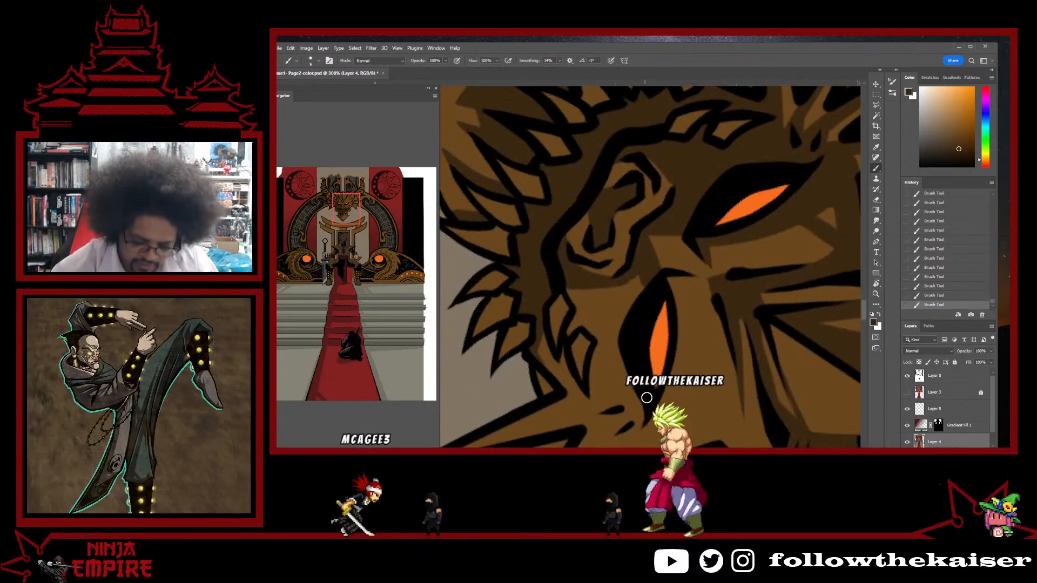
key("b")
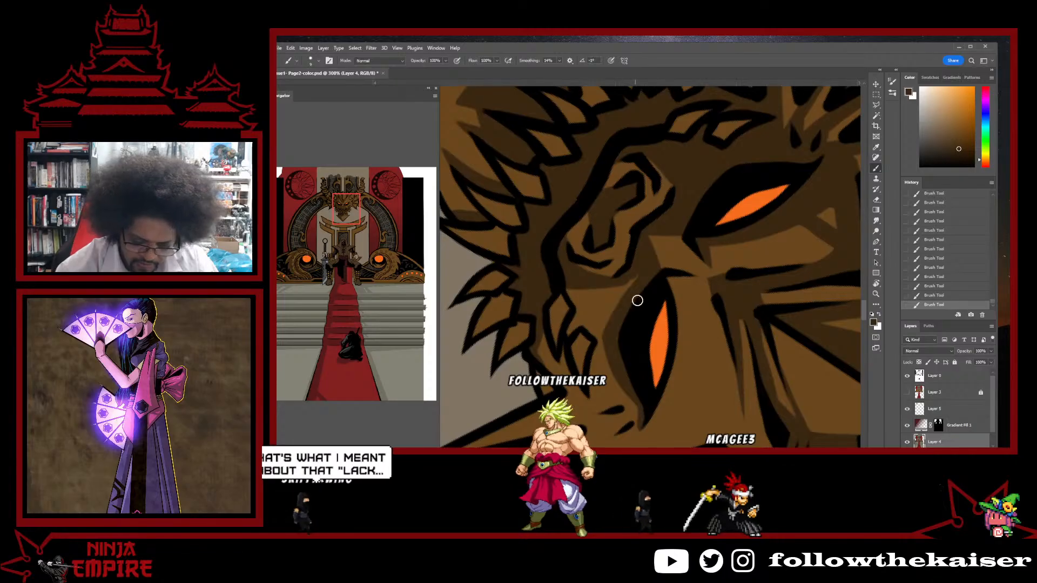
key("r")
left_click_drag(657, 273, 750, 248)
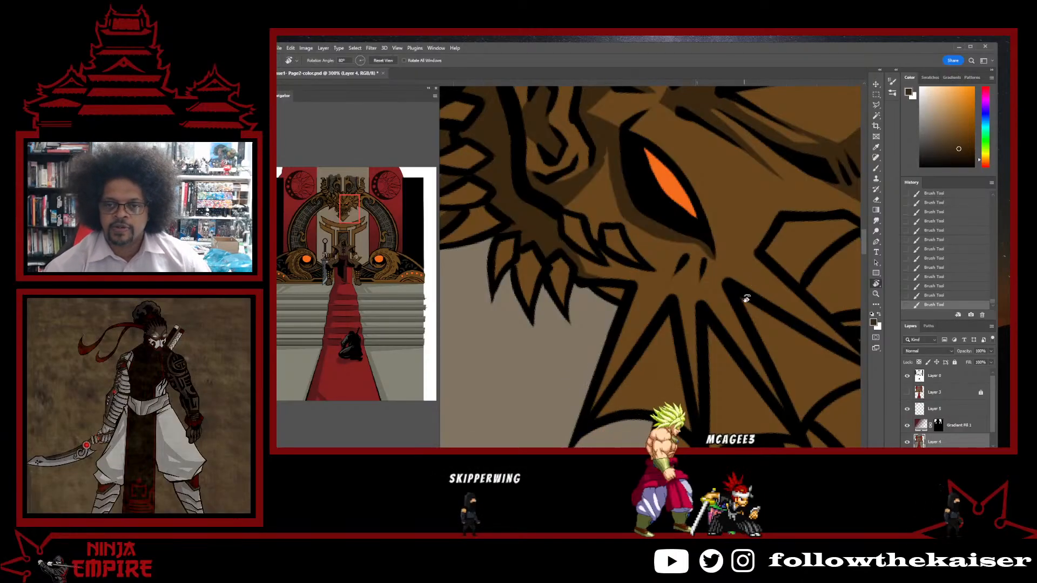
key("b")
left_click(712, 273, "alt")
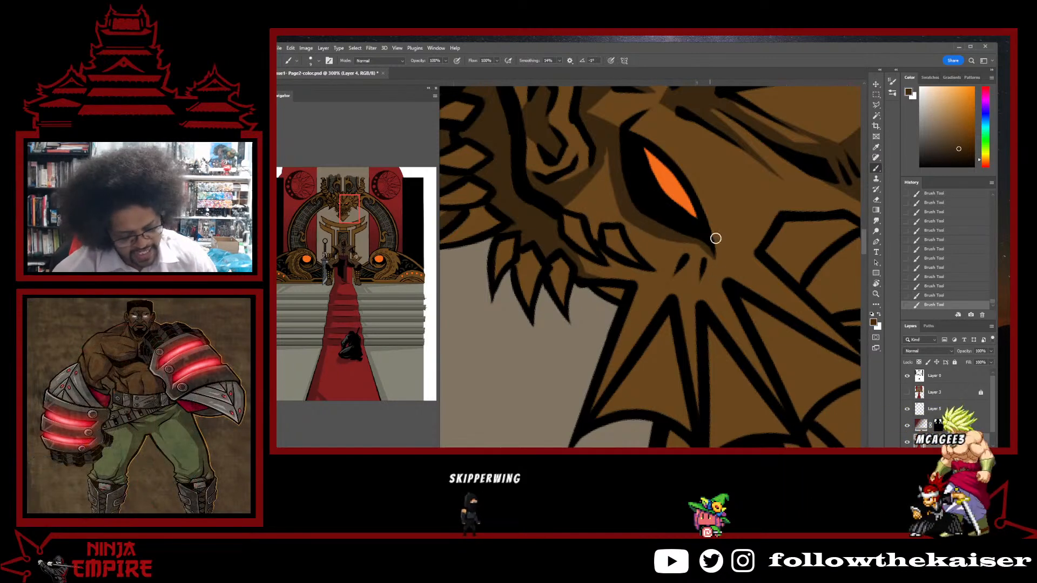
- Shade the cheek between the dragon's nose and right eye in dark brown, leaving a triangular base-brown highlight
key("r")
left_click_drag(715, 238, 768, 217)
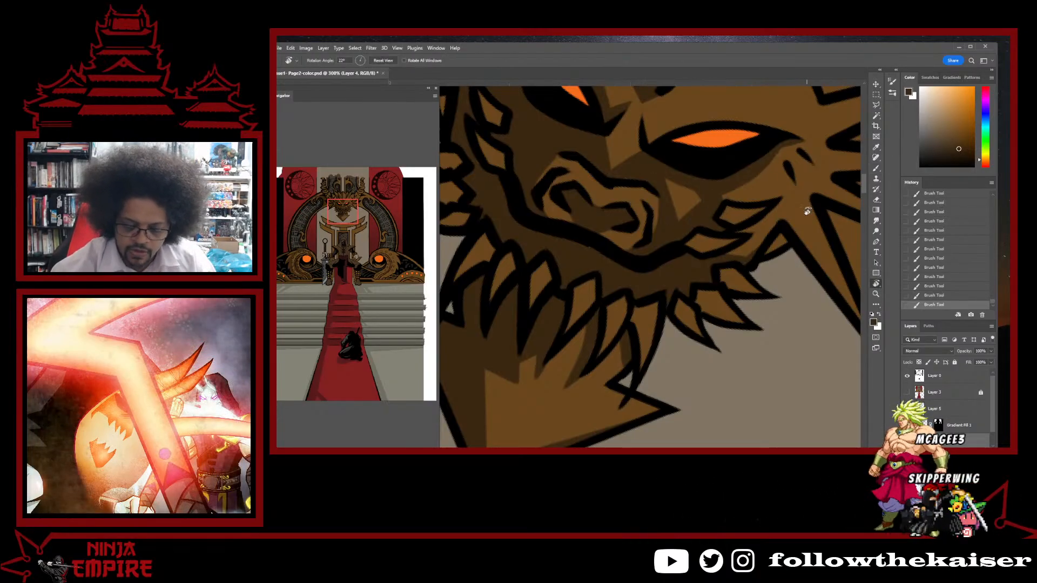
left_click_drag(782, 282, 727, 373)
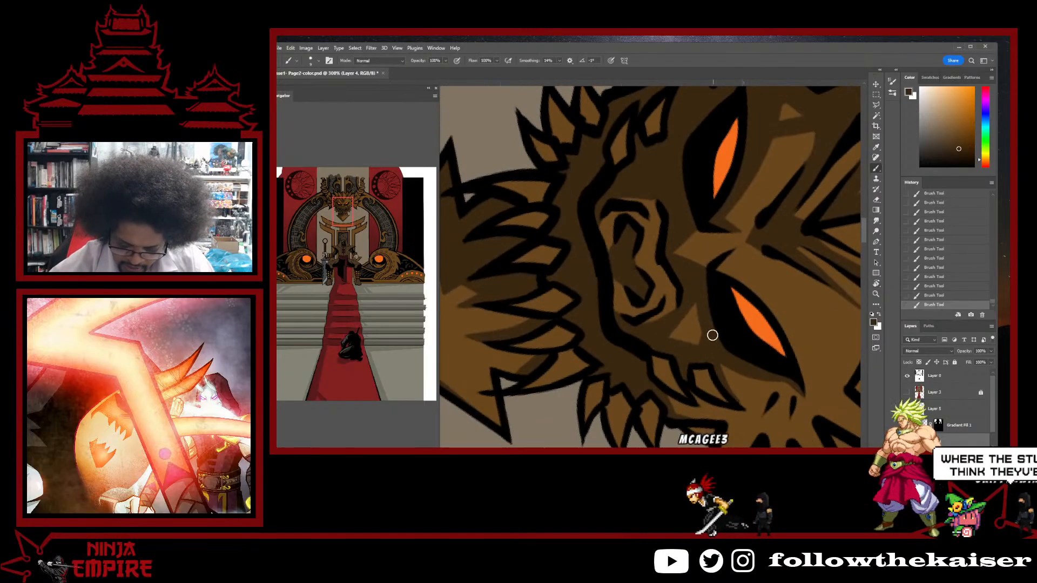
left_click_drag(795, 277, 815, 234)
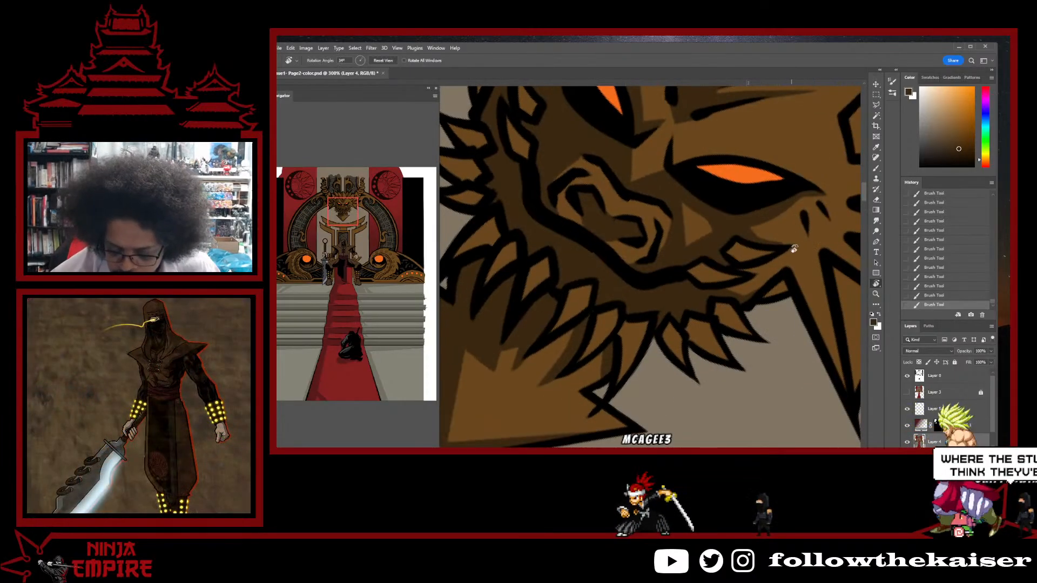
mouse_move(811, 260)
left_mouse_down()
mouse_move(756, 281)
mouse_move(567, 267)
mouse_move(692, 324)
left_mouse_up()
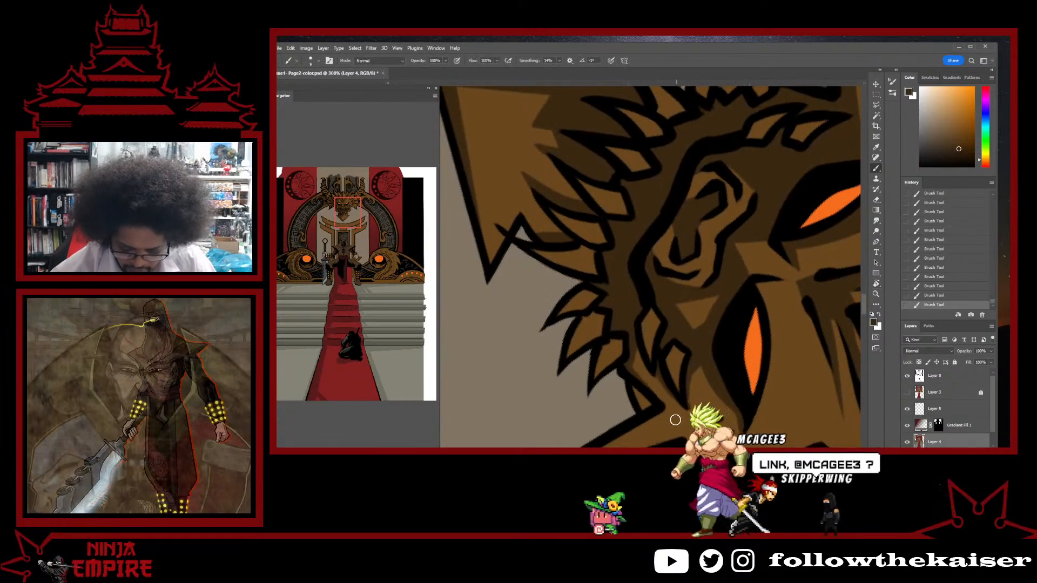
- Clean up the cheek shadow between the right eye and the spikes below it, alternating sampled base brown and dark brown
key("e")
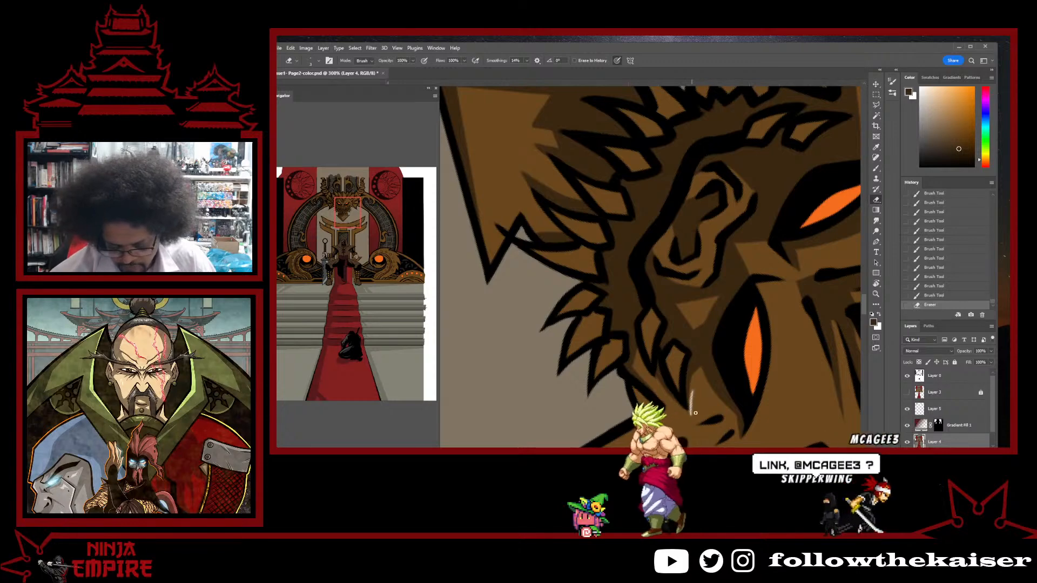
left_click_drag(691, 393, 696, 419)
key("b")
left_click(694, 405, "alt")
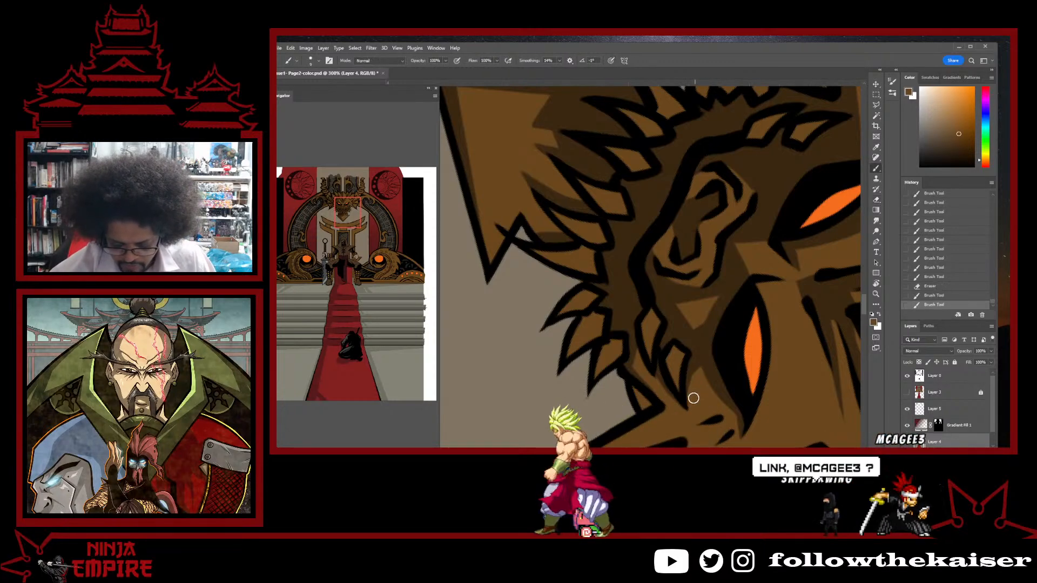
key("r")
left_click_drag(717, 365, 736, 186)
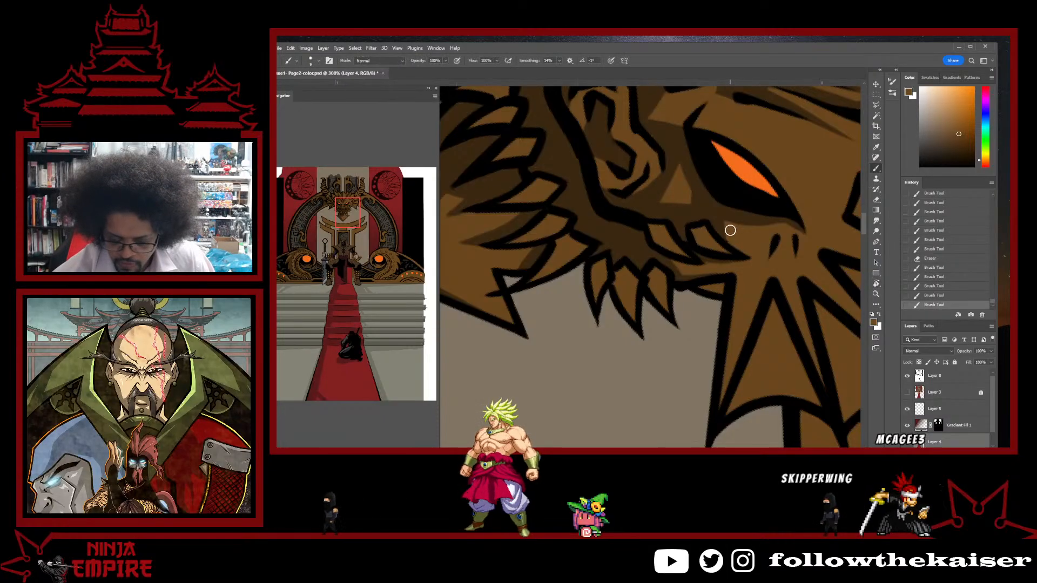
left_click_drag(728, 245, 752, 209)
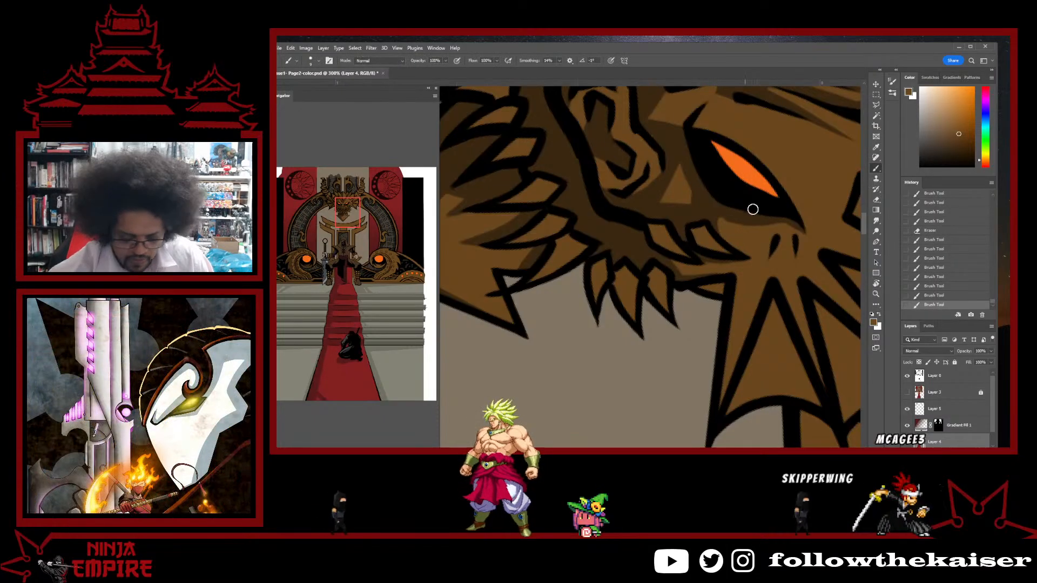
key("r")
mouse_move(786, 278)
left_mouse_down()
mouse_move(786, 305)
mouse_move(687, 445)
left_mouse_up()
key("b")
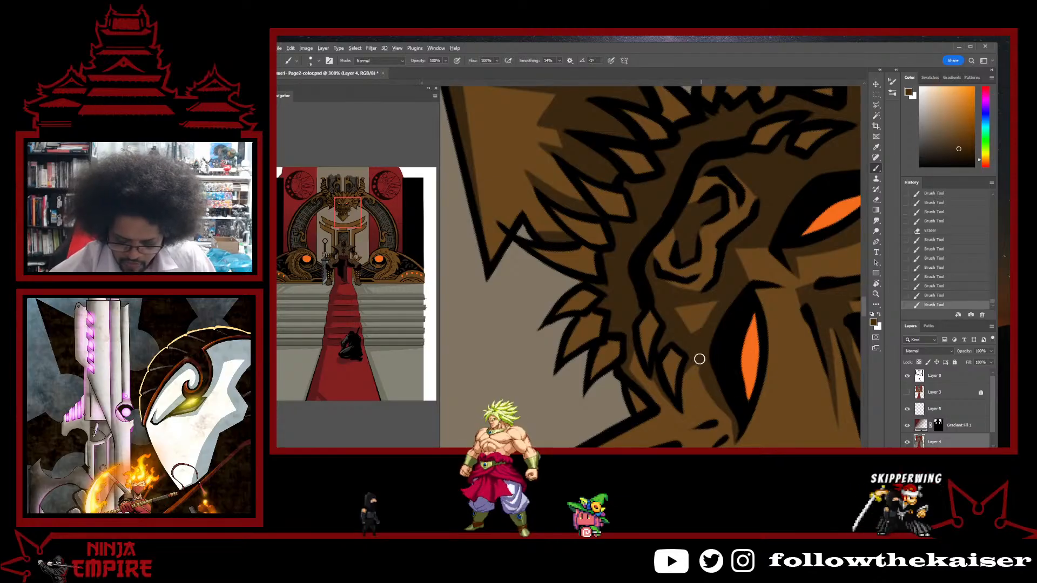
- Shade the upper lid of the dragon's right eye in dark brown, refining the outer corner with base brown
scroll(740, 351, "down", 3)
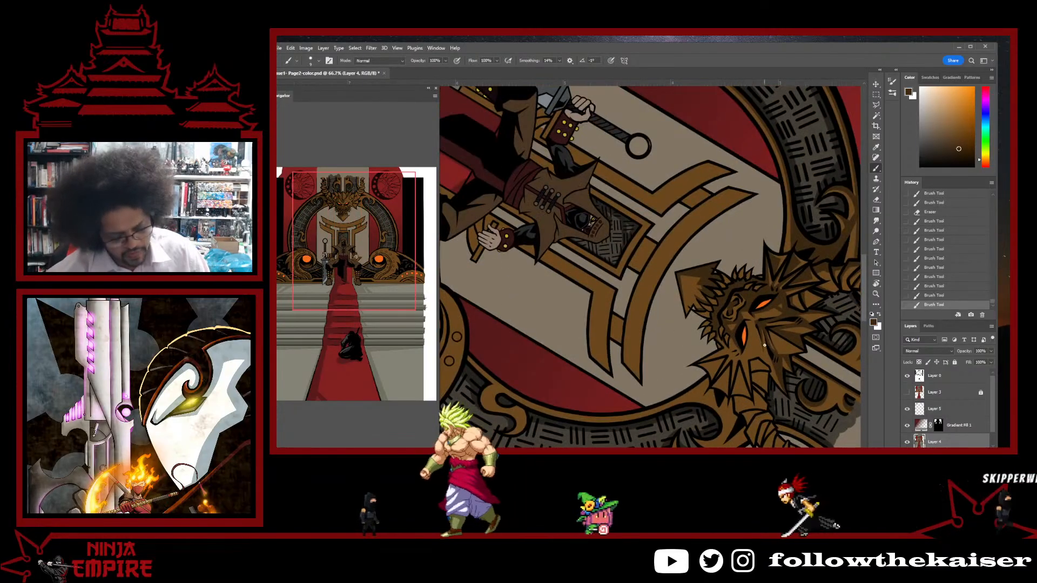
key("r")
mouse_move(764, 345)
left_mouse_down()
mouse_move(702, 178)
mouse_move(724, 169)
mouse_move(683, 266)
mouse_move(739, 392)
mouse_move(764, 289)
left_mouse_up()
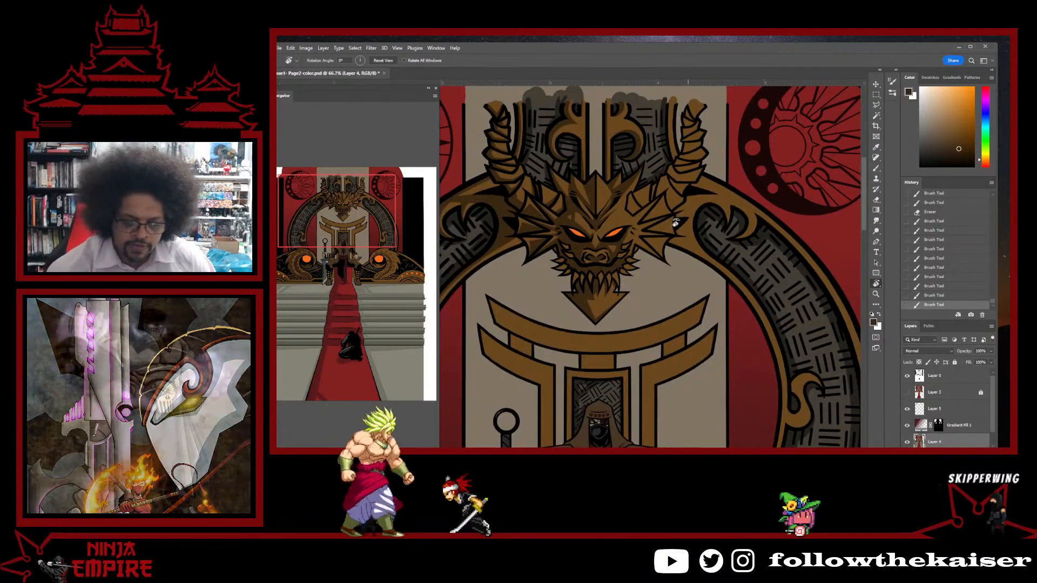
scroll(699, 289, "up", 3)
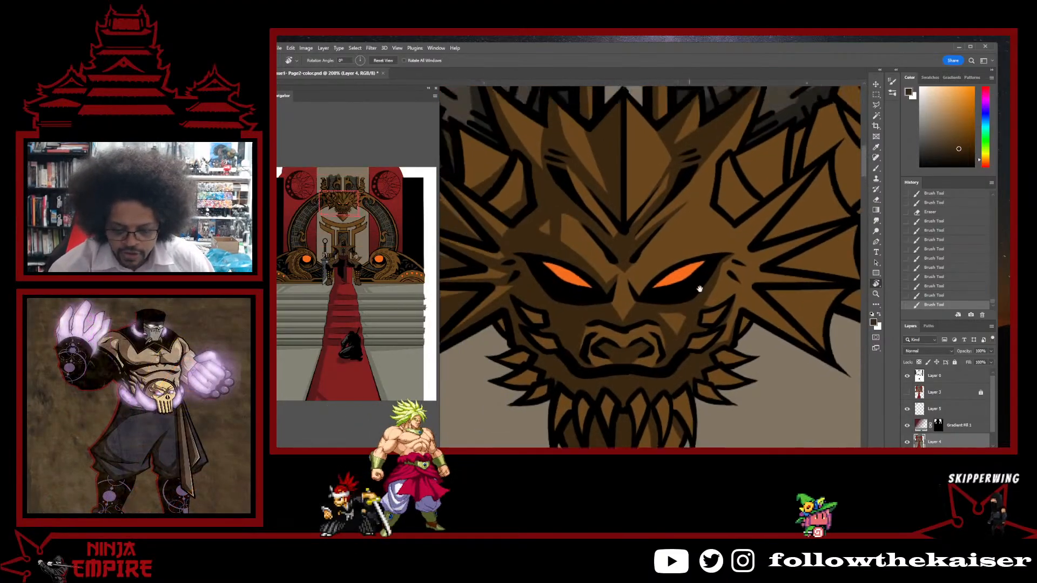
scroll(699, 289, "up", 1)
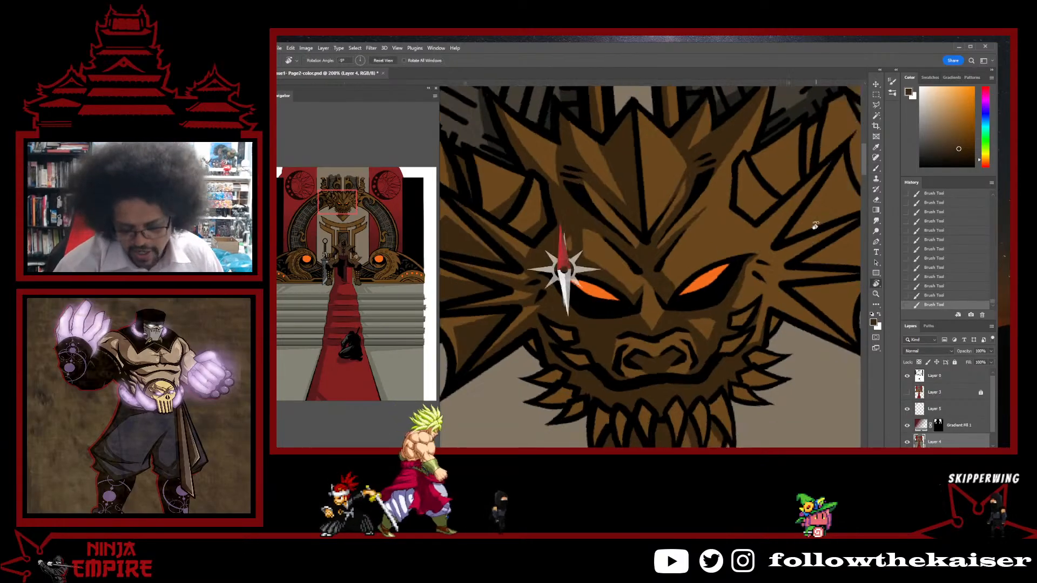
left_click_drag(567, 270, 687, 167)
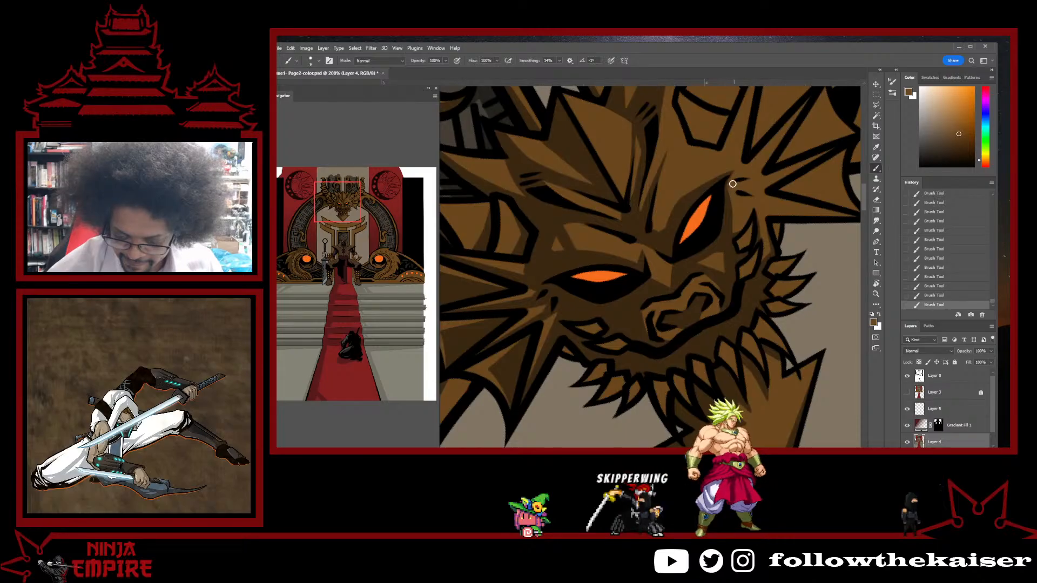
left_click(734, 205, "alt")
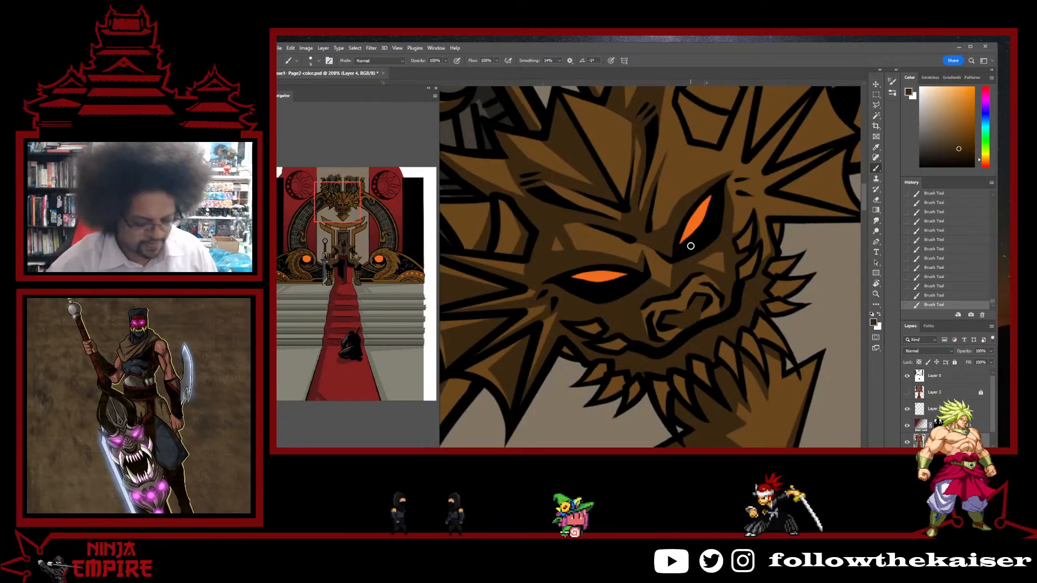
- Extend the dark brown shadow around the two small marks past the right eye's outer corner, trimming it with base brown
key("r")
left_click_drag(789, 203, 773, 287)
key("ctrl+minus")
key("ctrl+minus")
left_click_drag(643, 289, 770, 270)
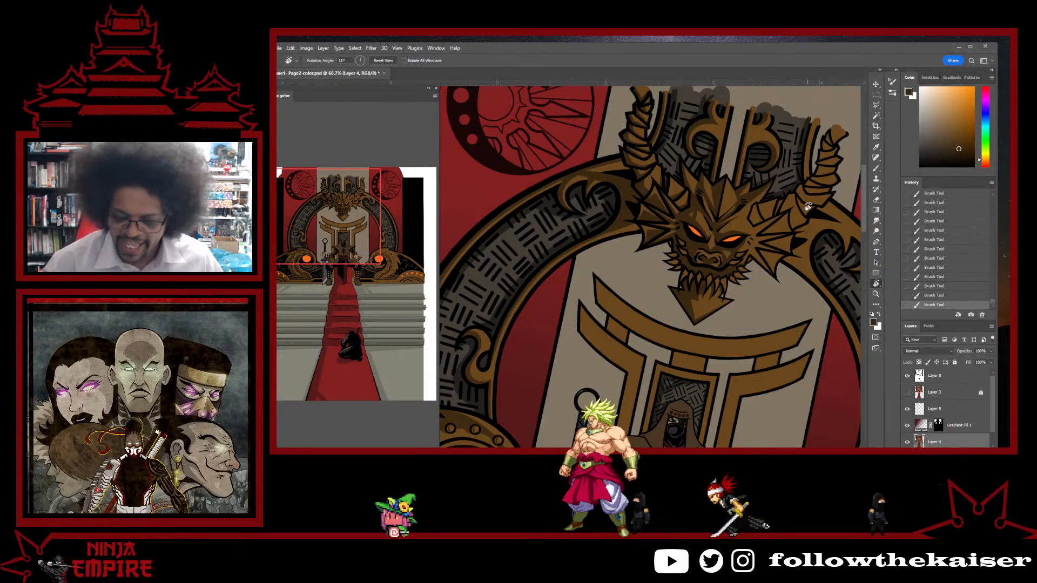
scroll(791, 240, "up", 2)
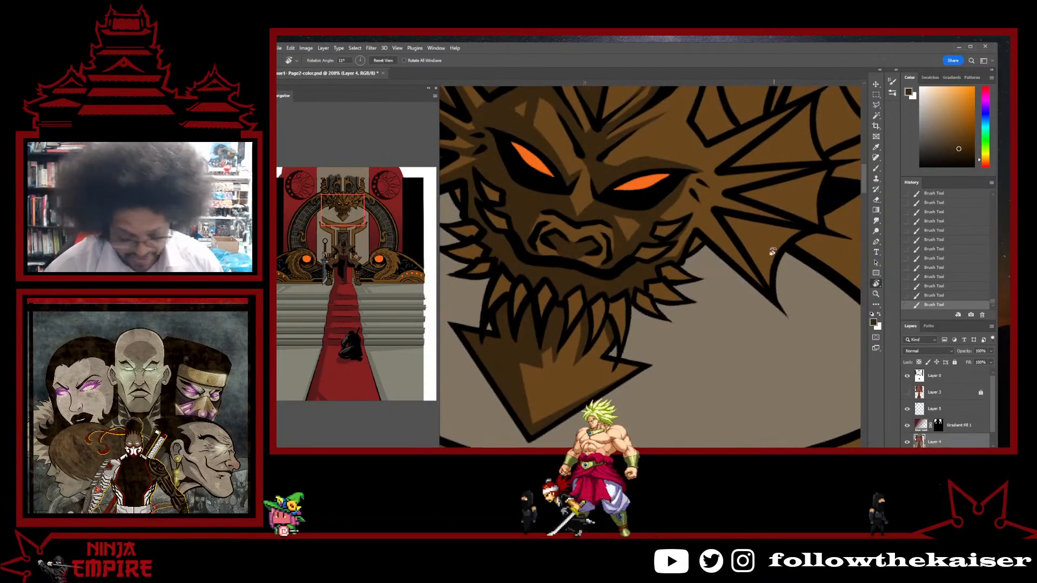
left_click_drag(766, 245, 705, 250)
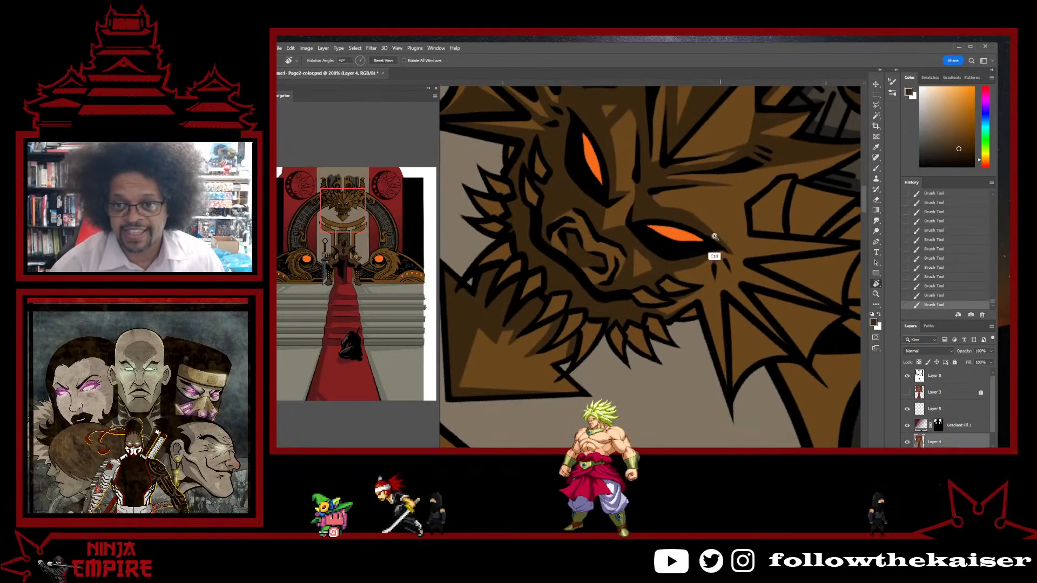
scroll(744, 214, "up", 1)
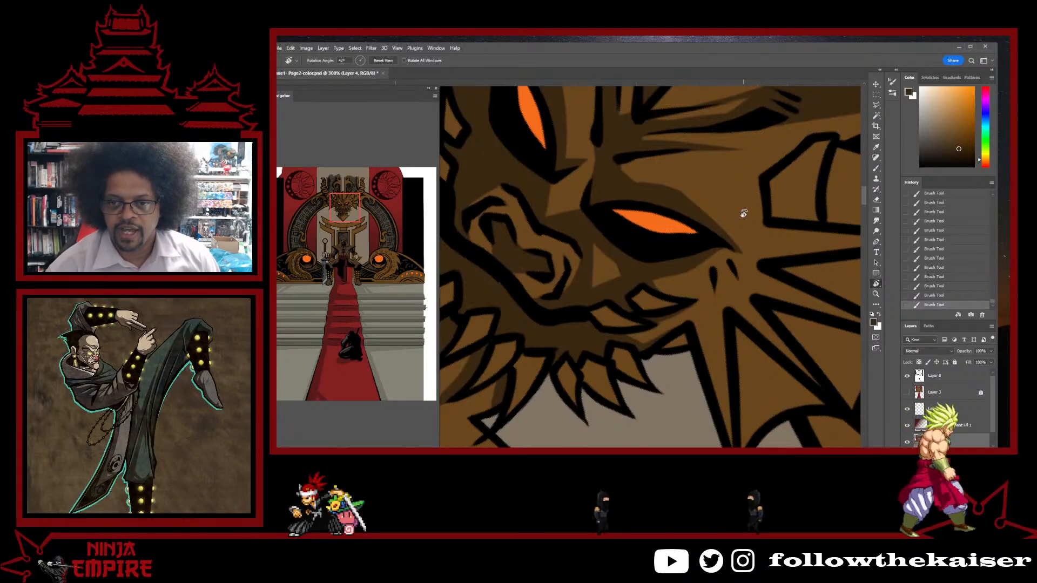
scroll(702, 232, "up", 2)
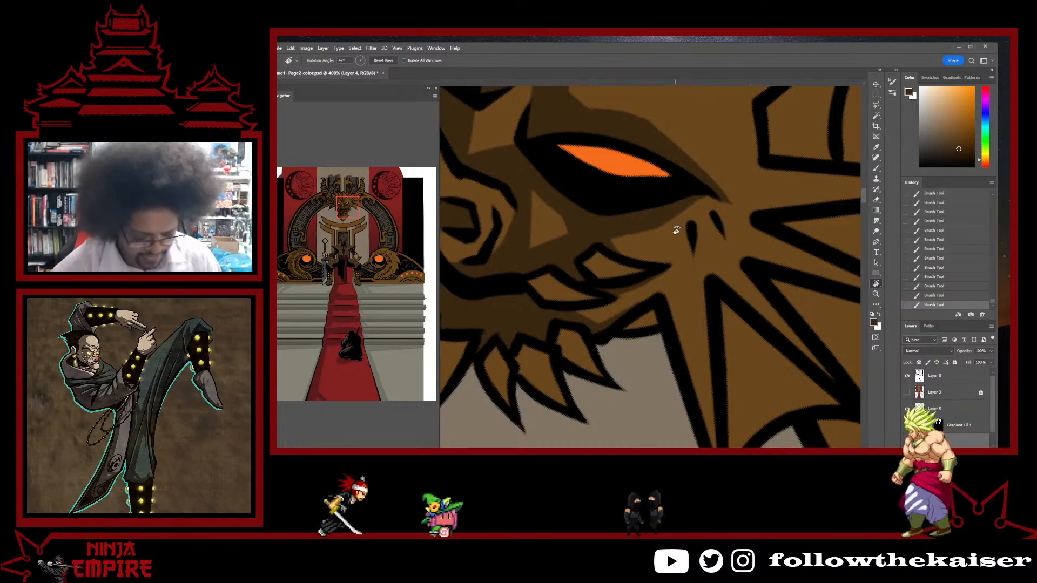
key("b")
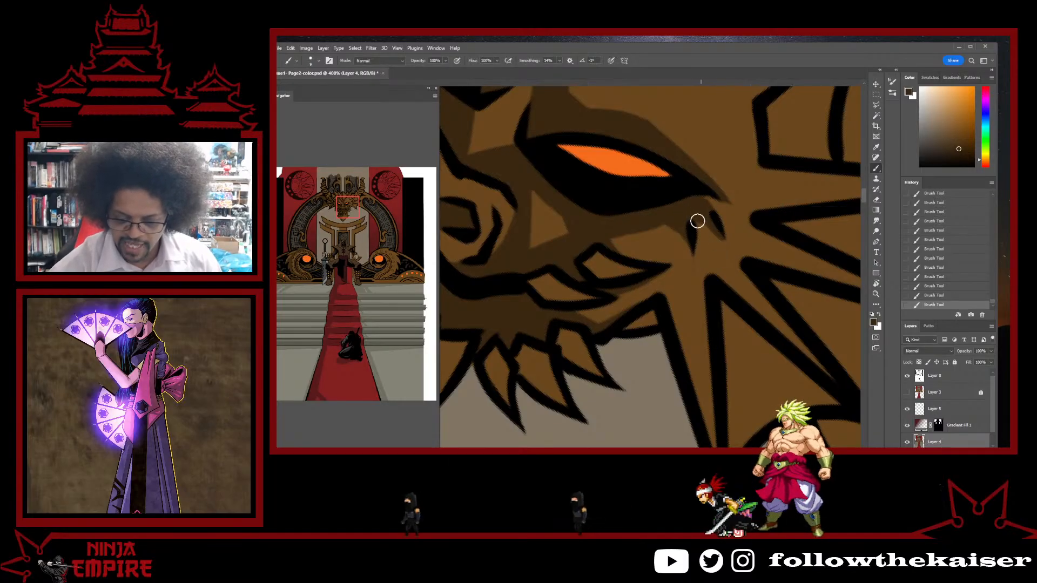
left_click(721, 245, "alt")
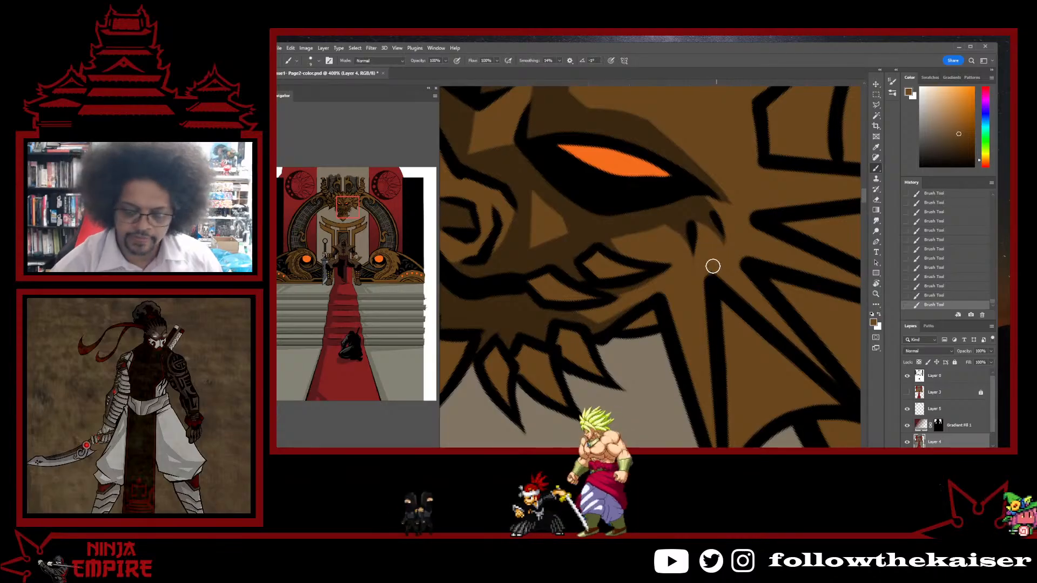
left_click(670, 216, "alt")
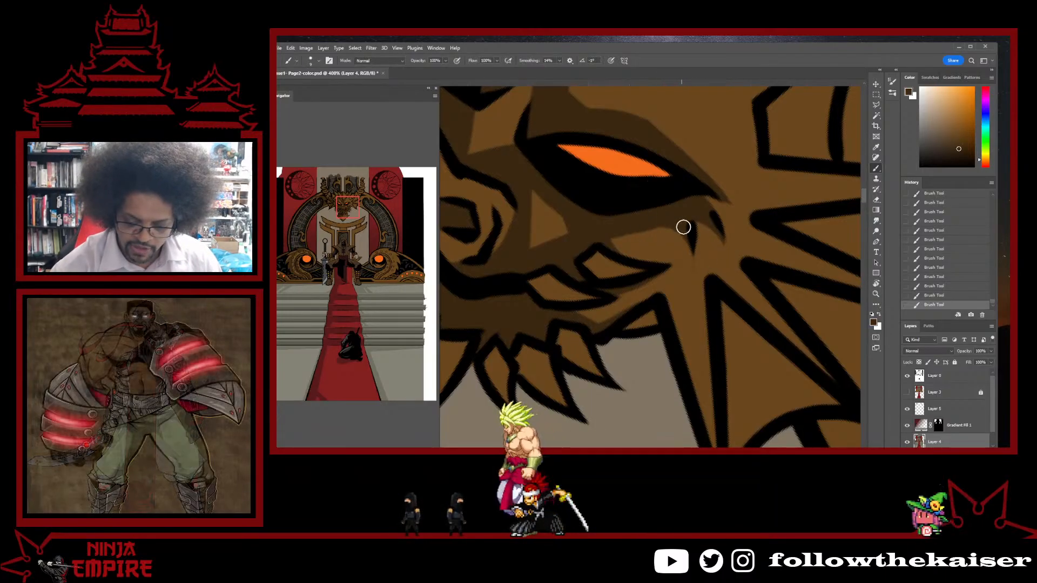
- Examine the dragon head's shading within the whole crest, with the canvas upright
left_click(734, 312, "ctrl+alt")
left_click(734, 312, "ctrl+alt")
left_click(739, 310, "ctrl+alt")
left_click(776, 300, "ctrl")
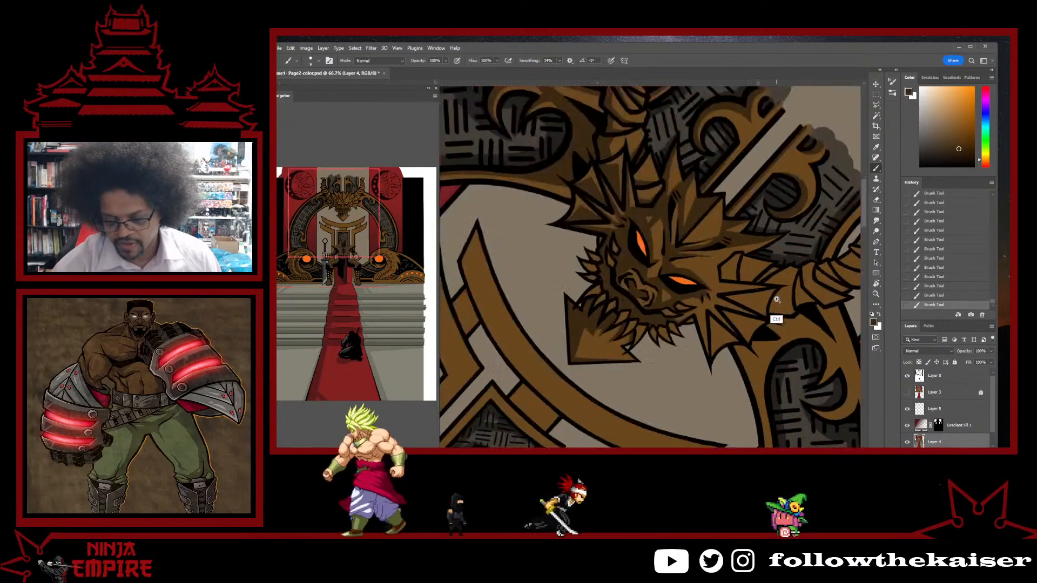
left_click(775, 301, "ctrl")
left_click(774, 298, "ctrl")
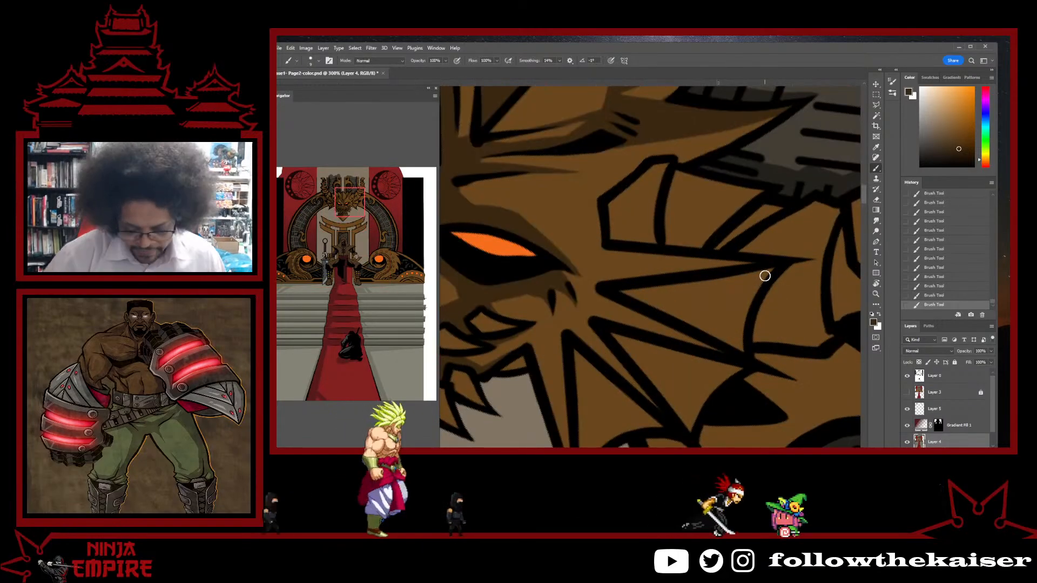
key("r")
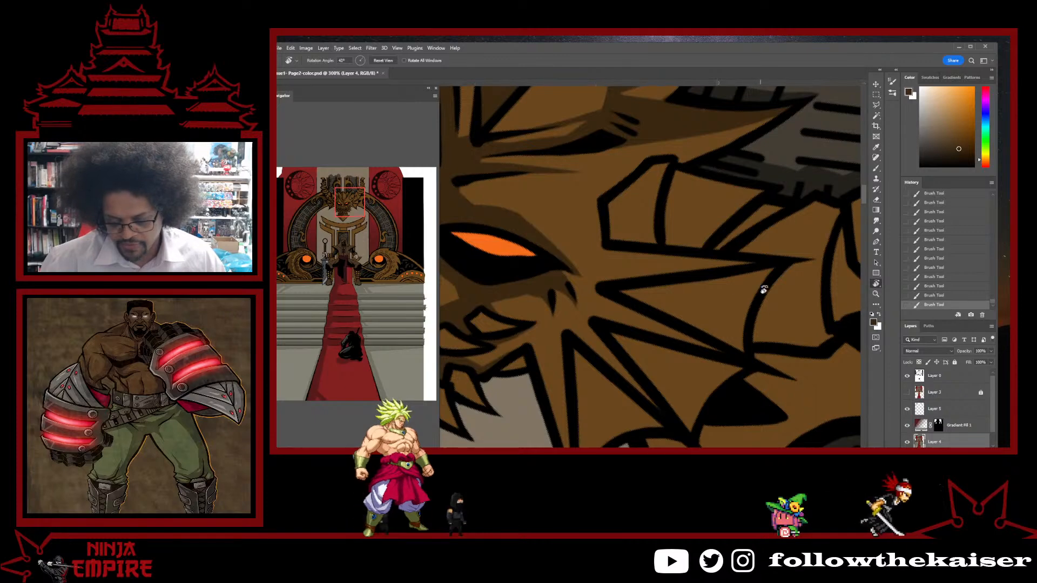
left_click_drag(763, 290, 562, 273)
left_click(688, 263, "ctrl+alt")
left_click(690, 263, "ctrl+alt")
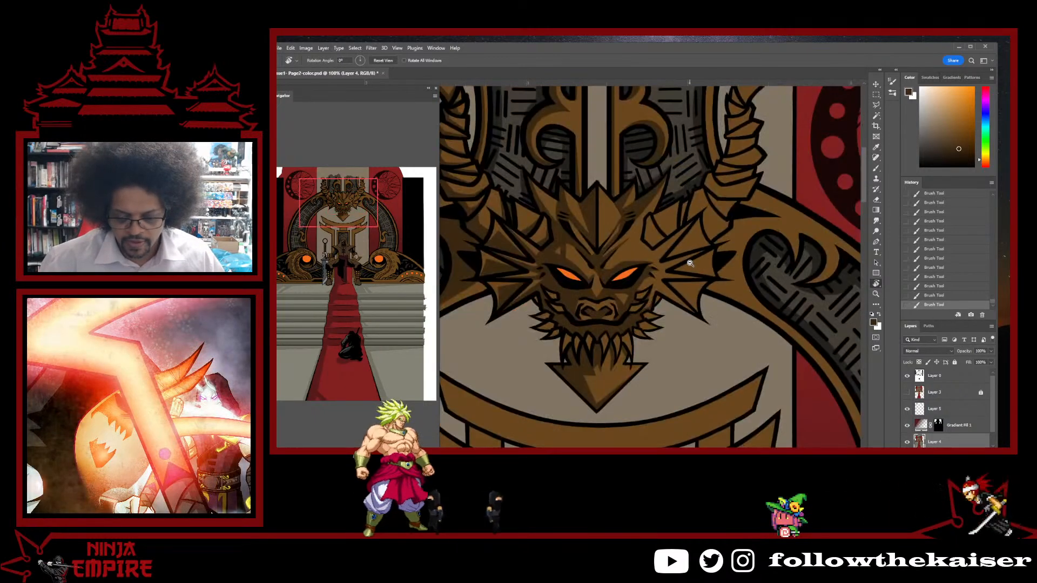
left_click(690, 263, "ctrl+alt")
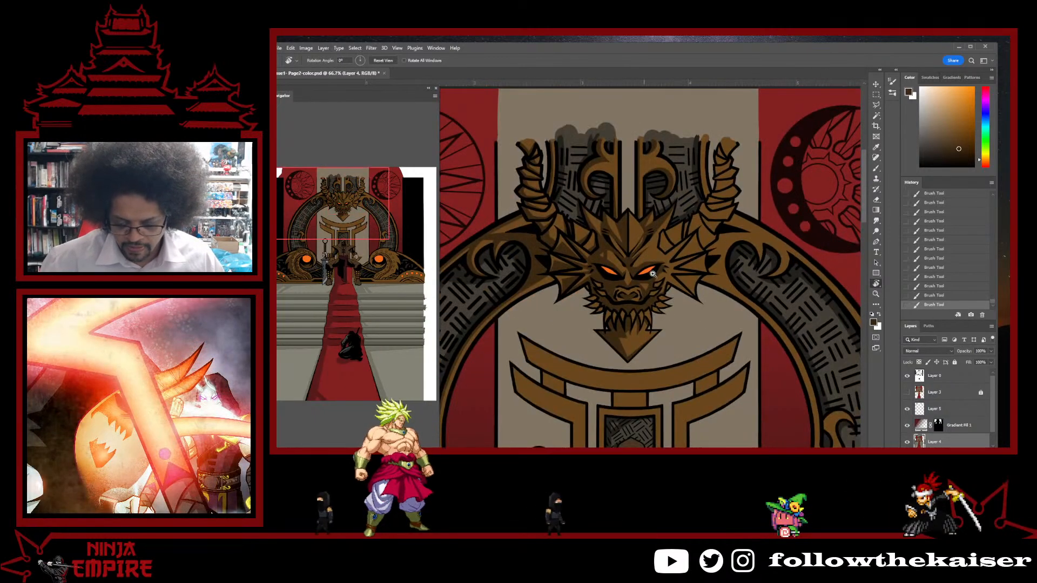
left_click(652, 273, "ctrl")
left_click(704, 241, "ctrl")
left_click(679, 289, "ctrl")
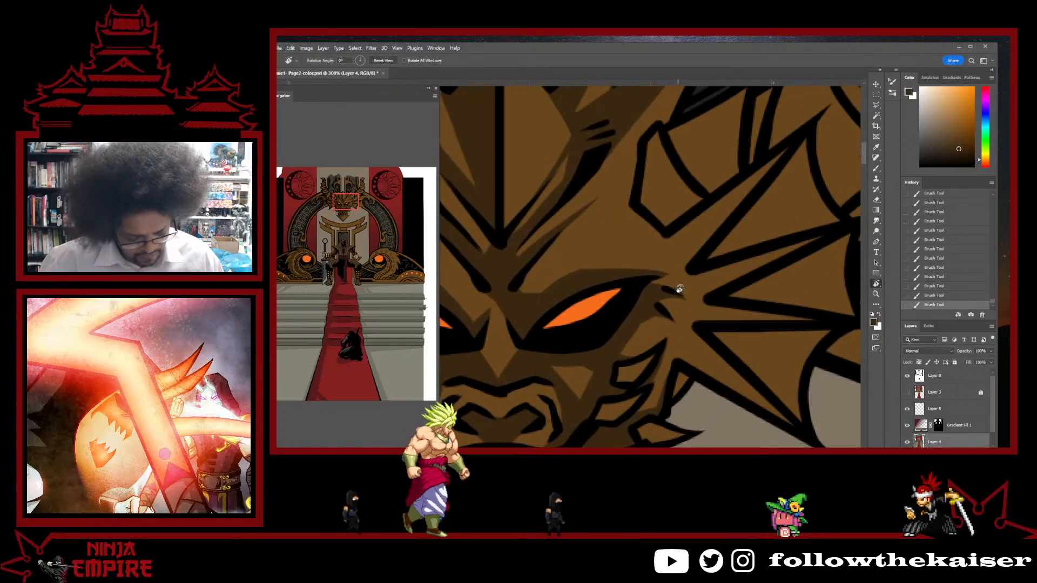
- Shade along the spines of the dragon's right ear fin with sampled dark brown, starting beside the outer corner of the eye
key("b")
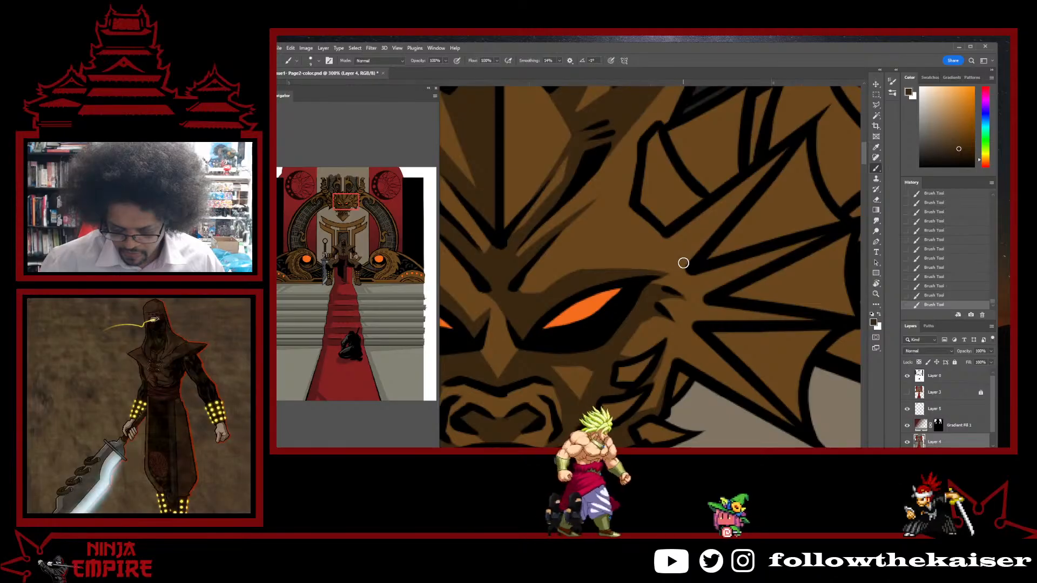
left_click(651, 320, "alt")
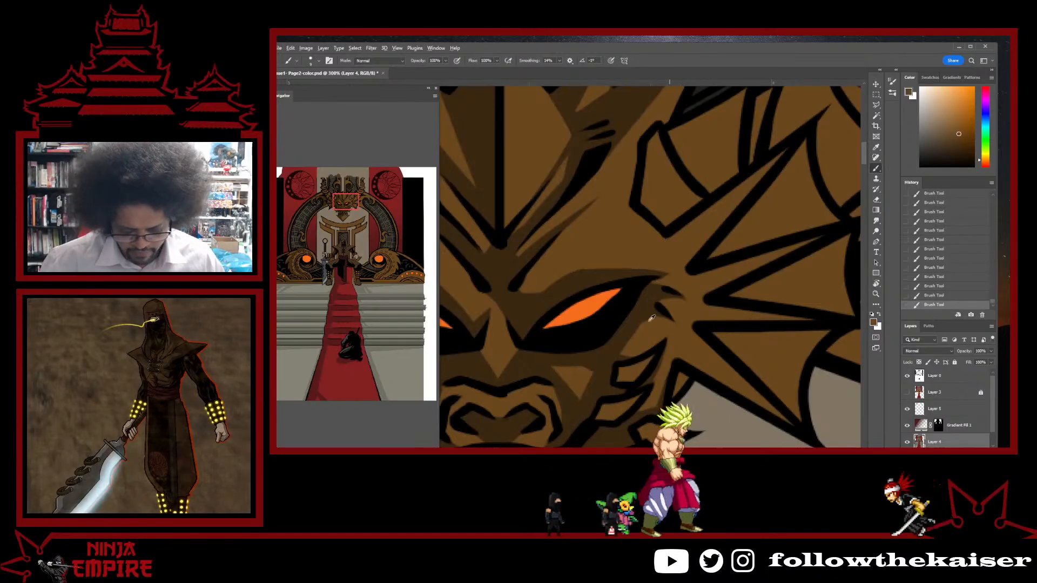
left_click(683, 254, "alt")
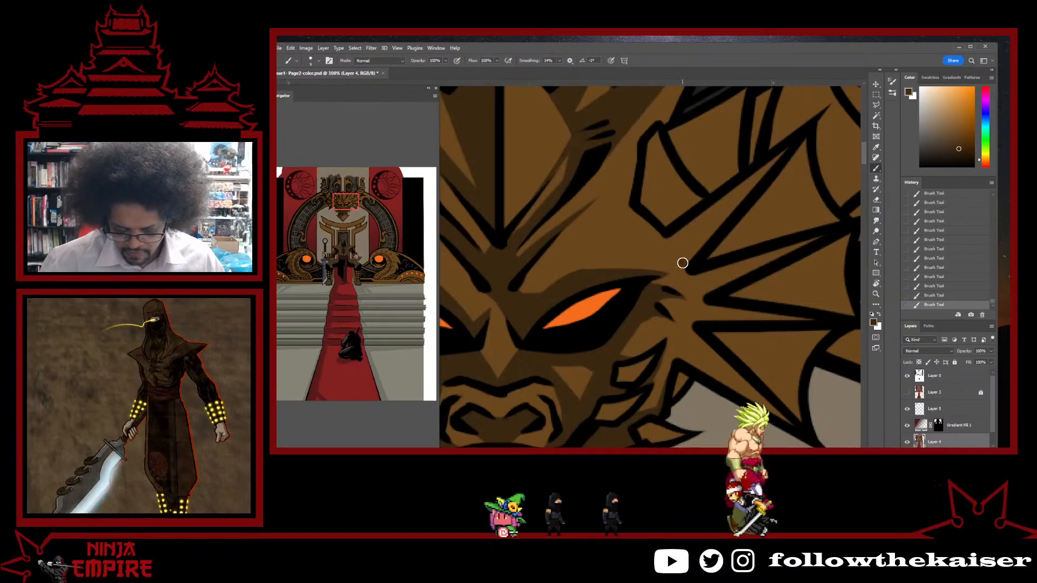
left_click(802, 131, "alt")
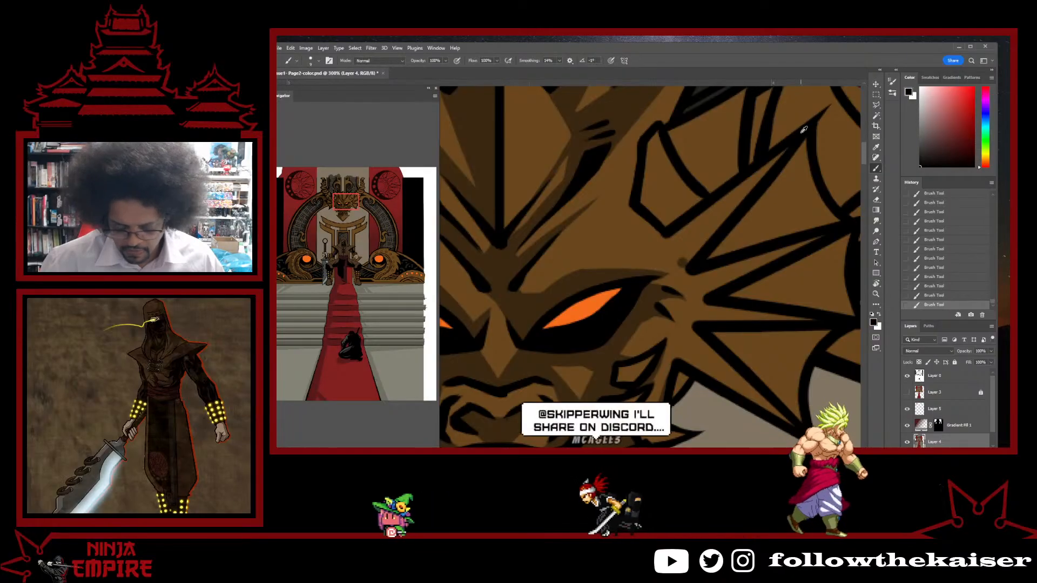
left_click(682, 261, "alt")
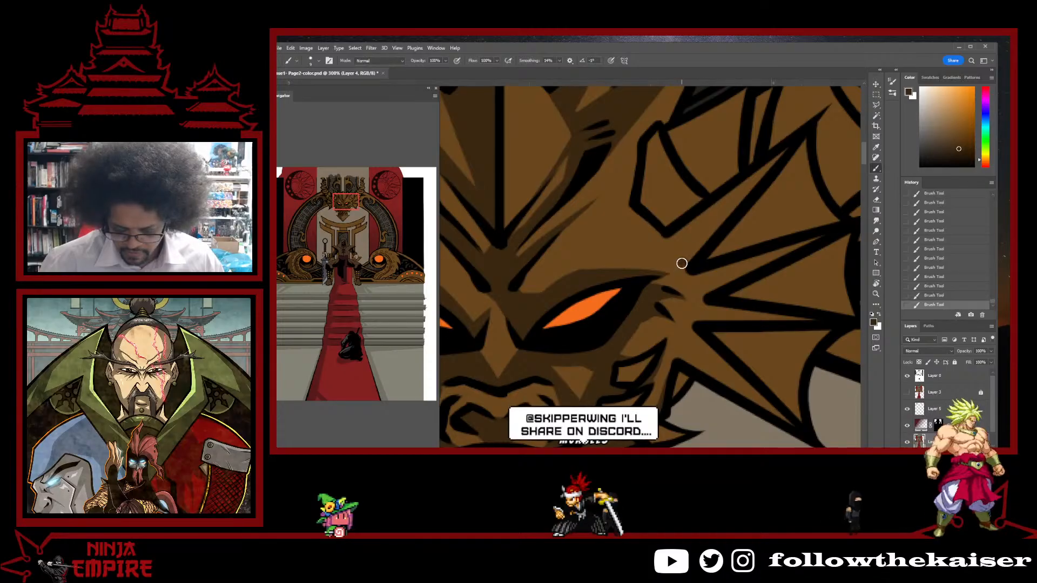
left_click(794, 140, "shift")
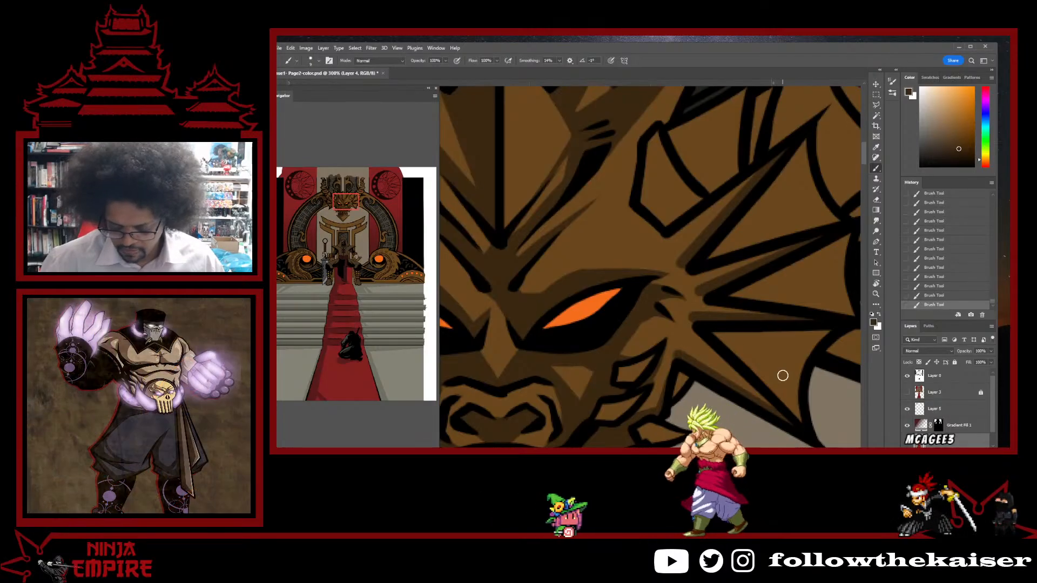
- Continue the dark brown shadows along the right ear fin's lower spines, trimming their edges with sampled base brown
left_click_drag(782, 375, 724, 247)
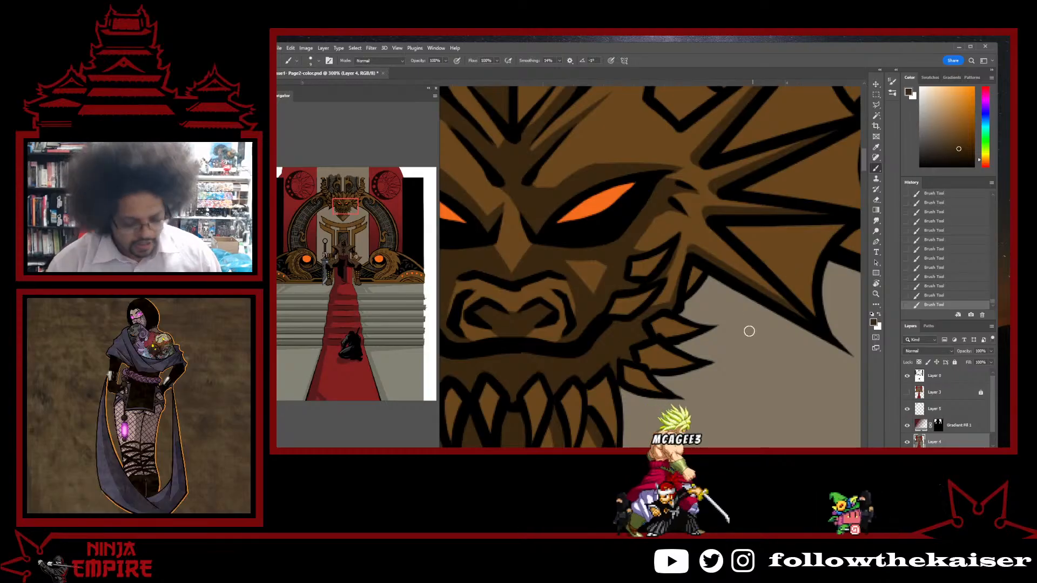
mouse_move(762, 316)
left_mouse_down()
mouse_move(659, 365)
mouse_move(752, 277)
mouse_move(674, 347)
left_mouse_up()
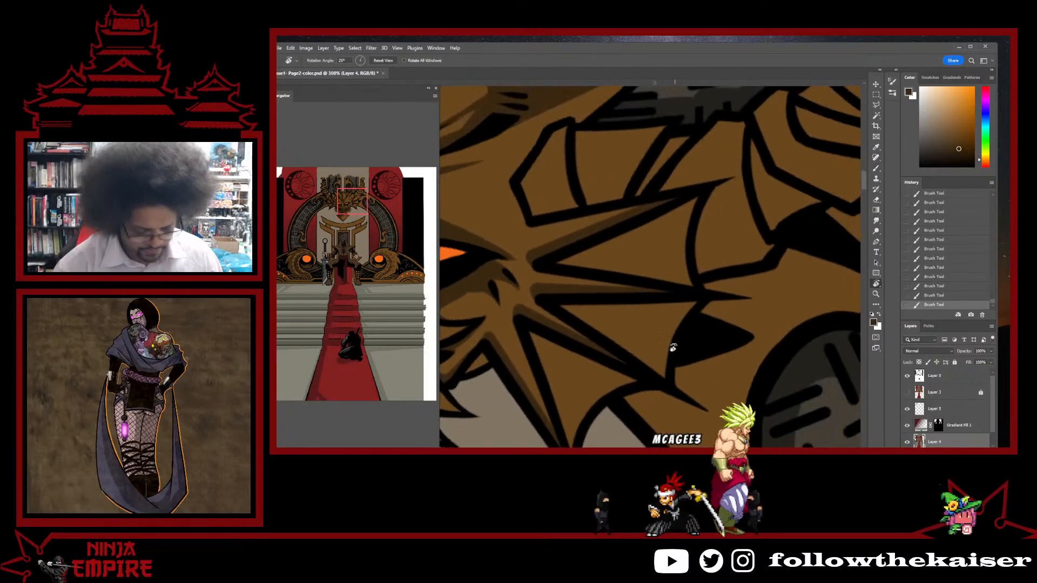
left_click(652, 342, "alt")
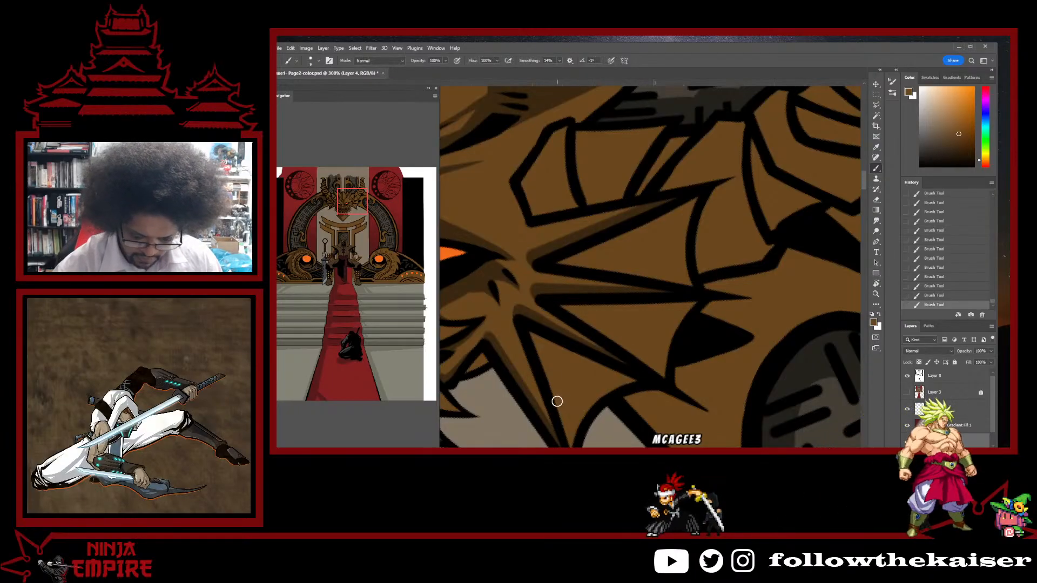
left_click_drag(556, 401, 657, 352)
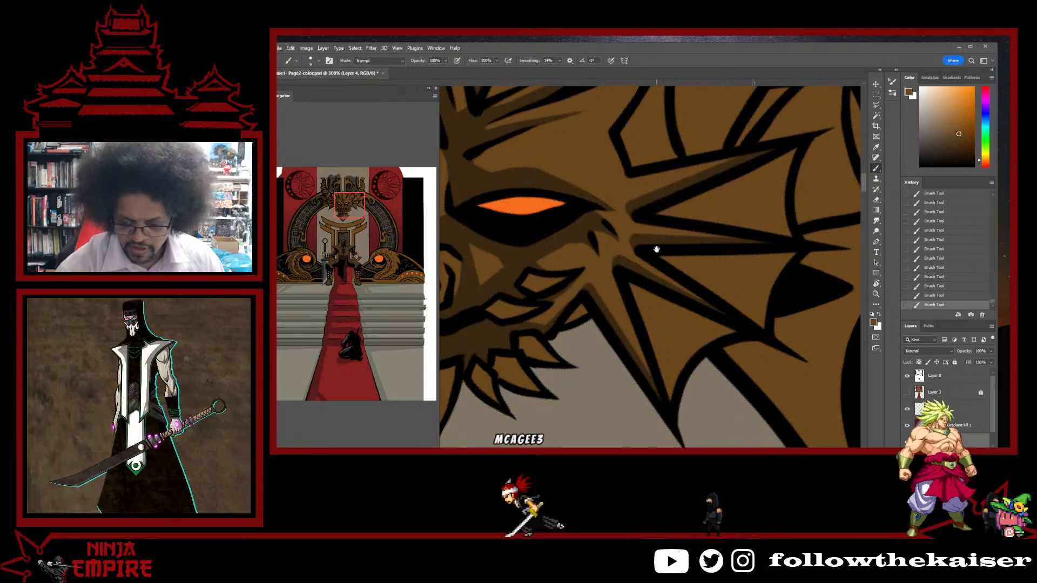
left_click_drag(655, 247, 690, 366)
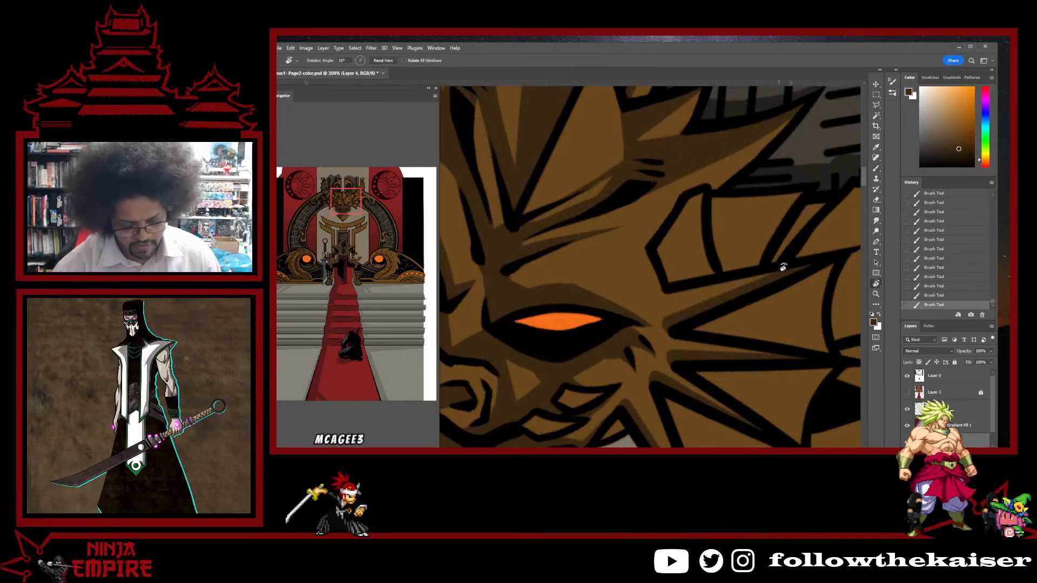
- Shade the overlapping horn-base plates above and behind the right ear fin in dark brown, leaving base-brown highlights
left_click_drag(783, 266, 763, 169)
left_click(753, 273, "ctrl+alt")
left_click(753, 272, "ctrl+alt")
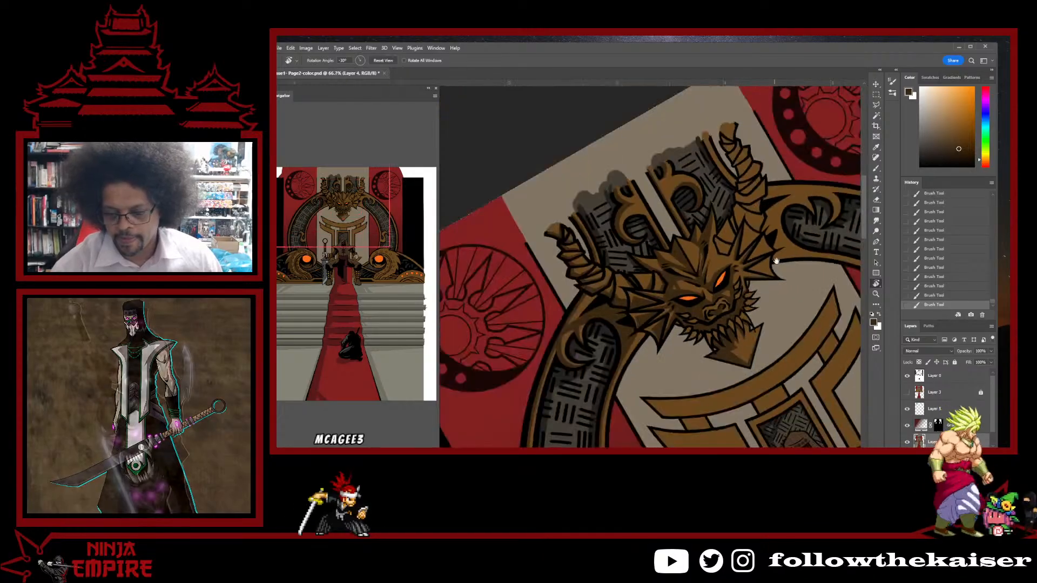
left_click_drag(751, 246, 746, 277)
left_click(746, 278, "ctrl")
left_click(746, 277, "ctrl")
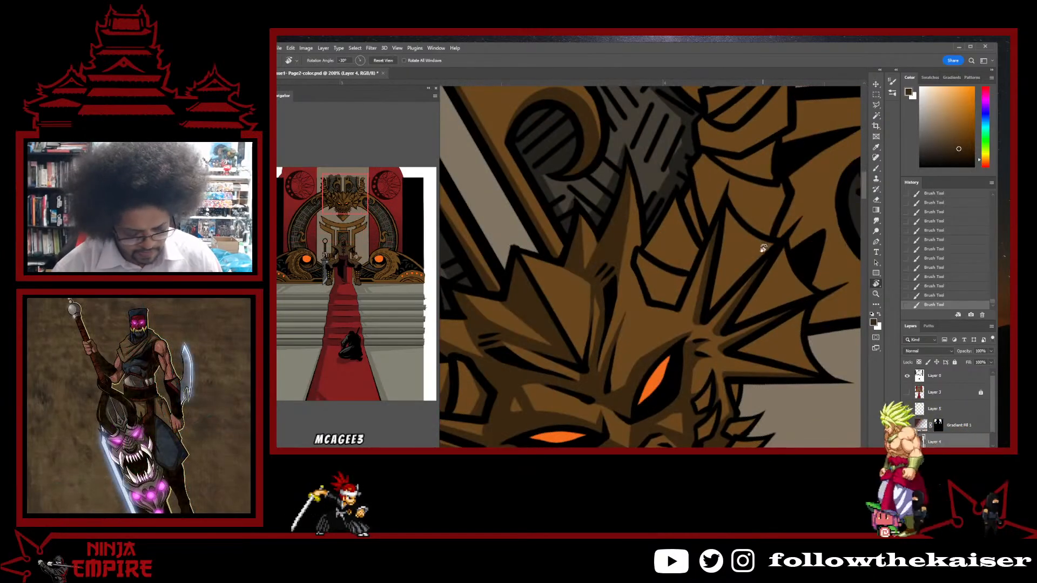
left_click_drag(764, 231, 691, 331)
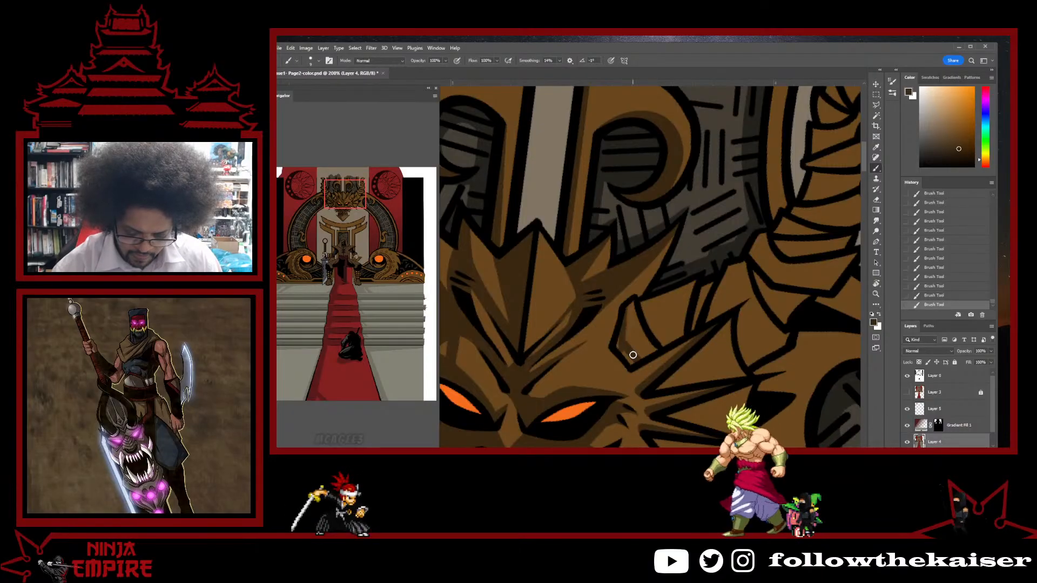
scroll(622, 331, "up", 1)
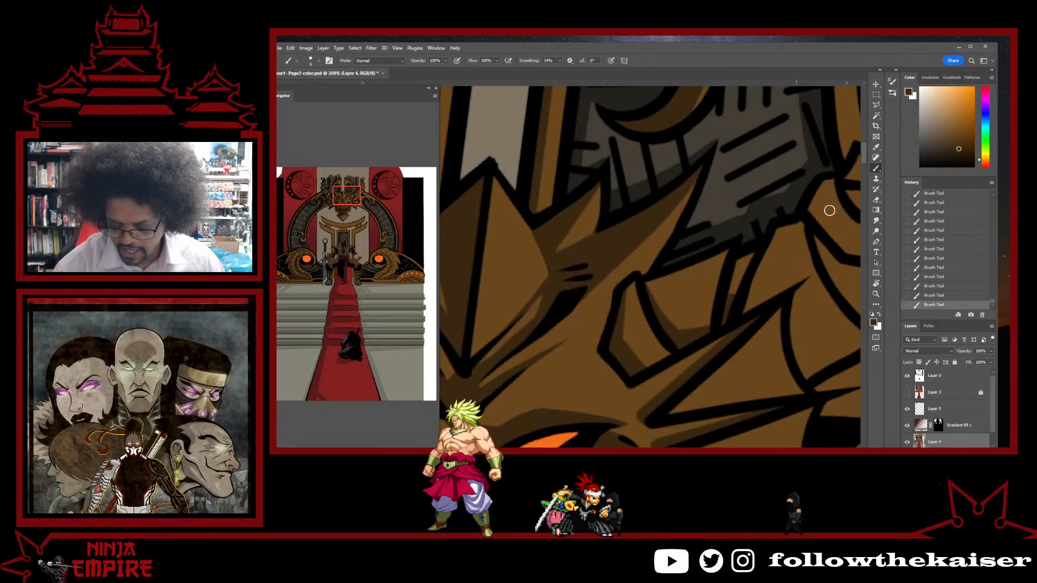
scroll(828, 208, "down", 2)
scroll(828, 209, "right", 3)
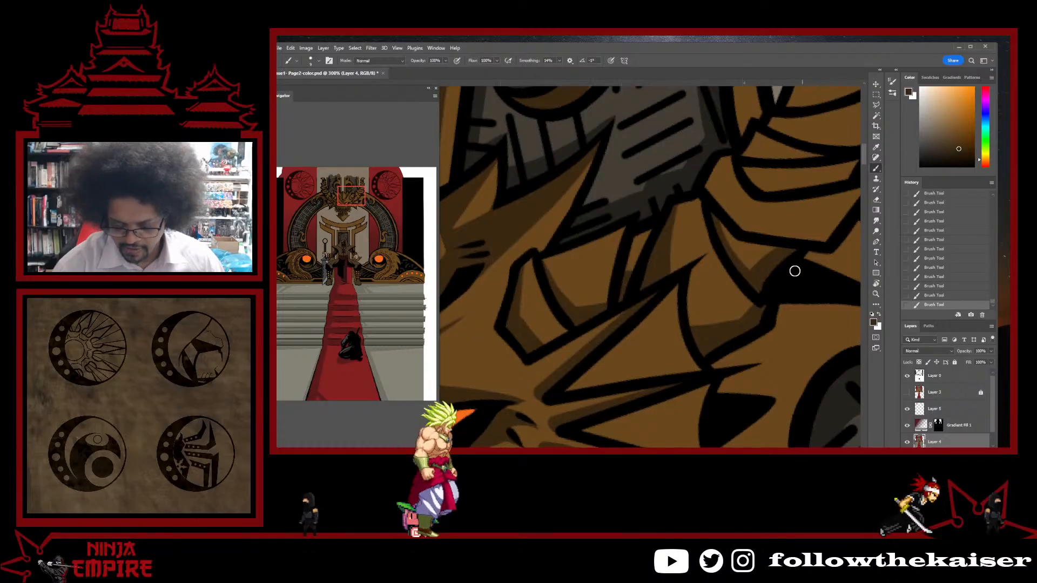
- Shade the lowest membrane of the right ear fin in dark brown, refining its edge with sampled base brown
key("r")
left_click_drag(776, 260, 756, 377)
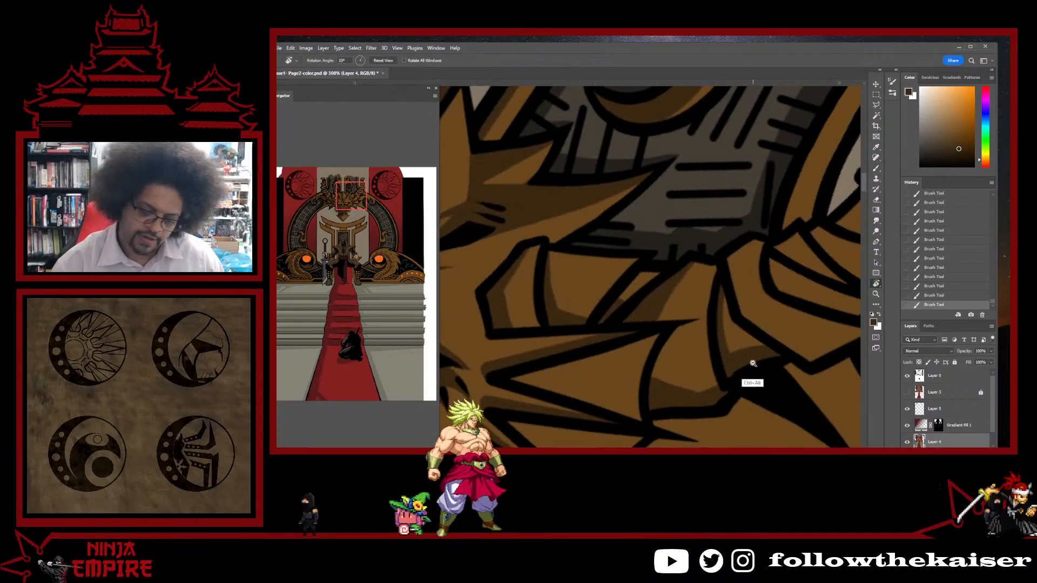
key("ctrl+minus")
left_click_drag(713, 340, 737, 275)
left_click_drag(667, 318, 787, 283)
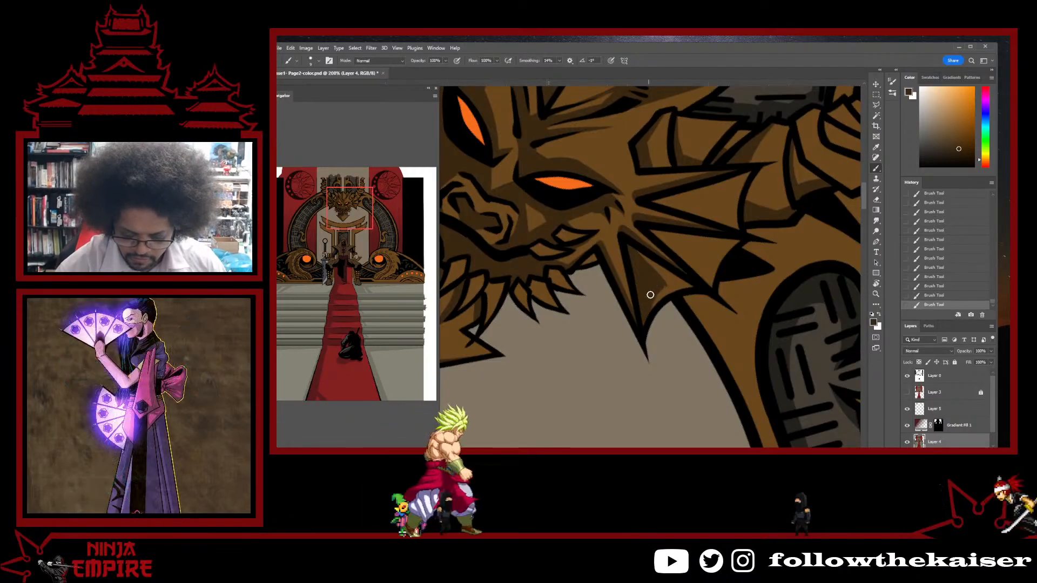
left_click(672, 287, "alt")
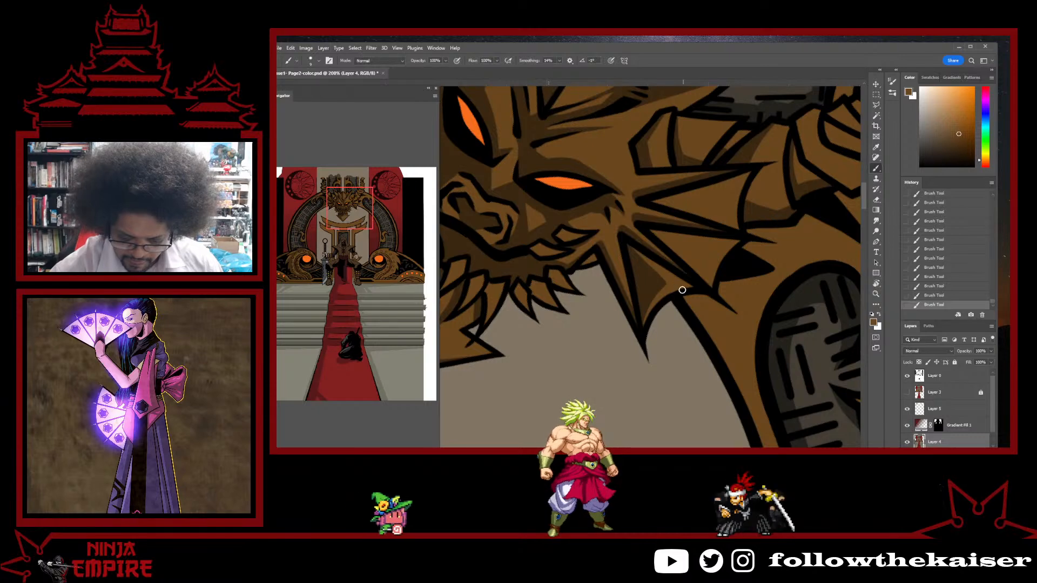
left_click(646, 277, "alt")
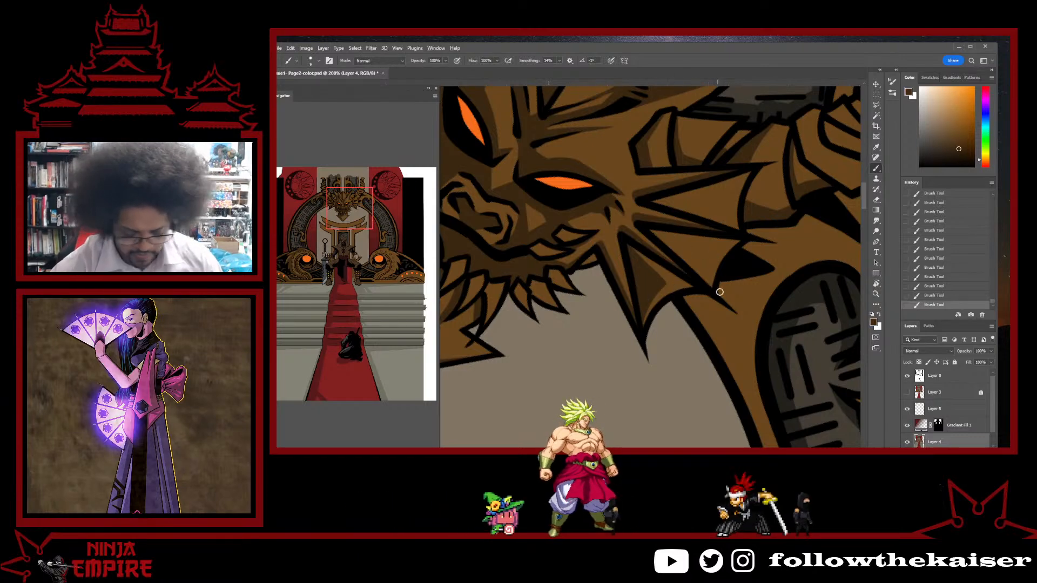
- Shade the middle membrane of the right ear fin in dark brown, cleaning up its outer edge with sampled base brown
key("r")
mouse_move(747, 302)
left_mouse_down()
mouse_move(755, 340)
mouse_move(679, 309)
left_mouse_up()
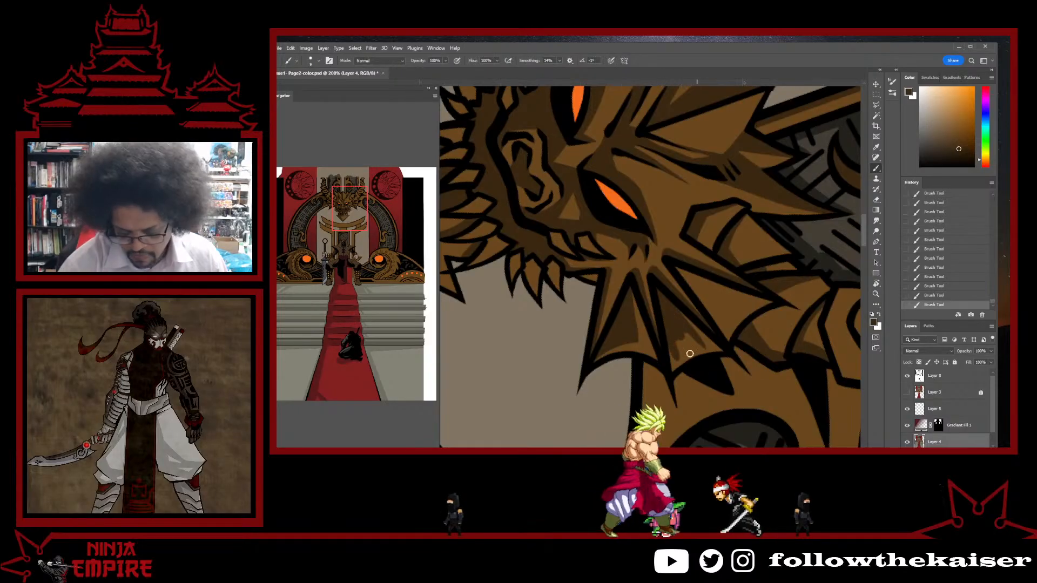
key("r")
mouse_move(685, 352)
left_mouse_down()
mouse_move(555, 273)
mouse_move(713, 281)
left_mouse_up()
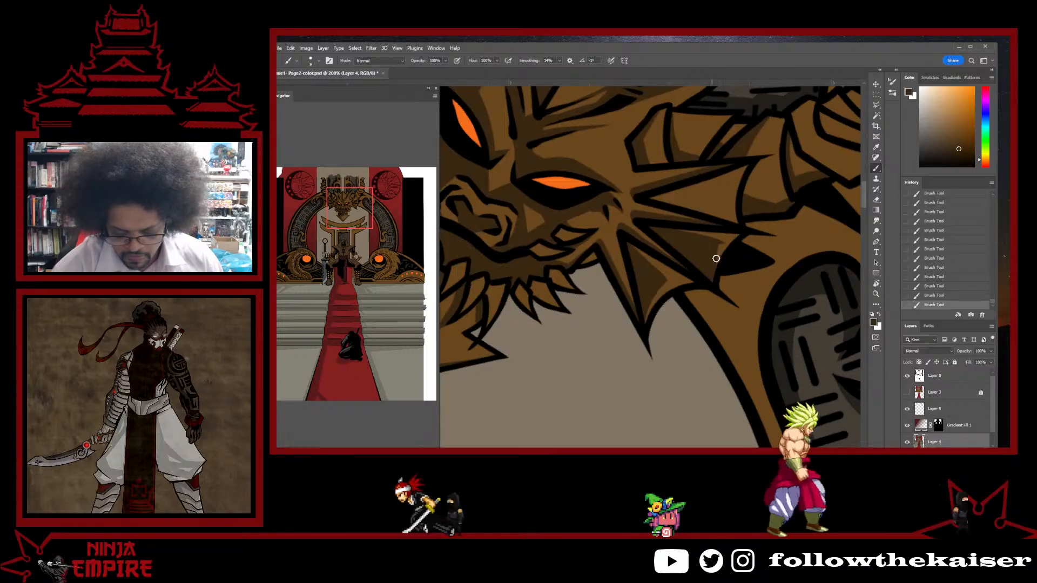
left_click(728, 240, "alt")
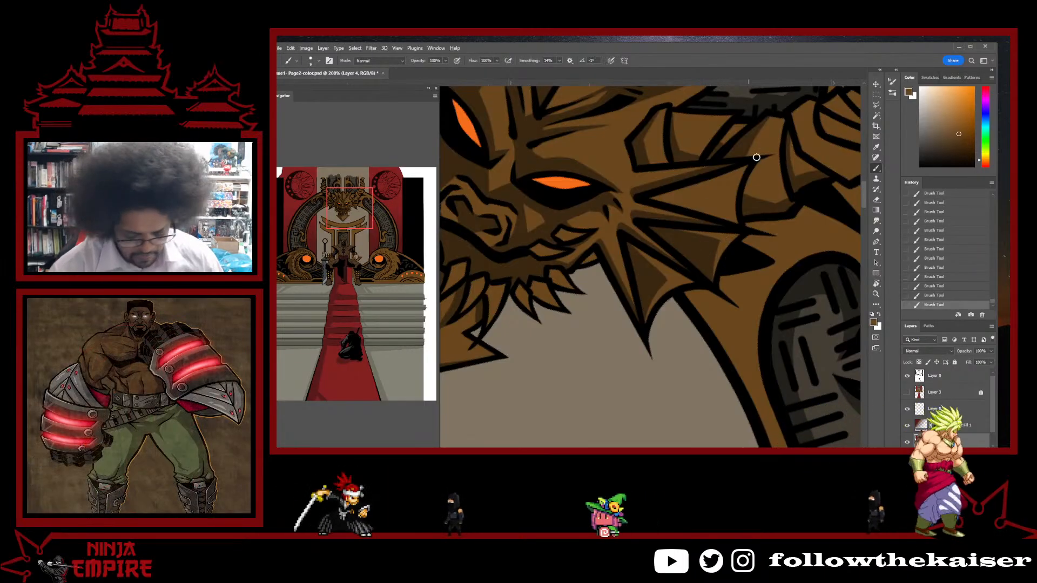
left_click_drag(796, 271, 680, 351)
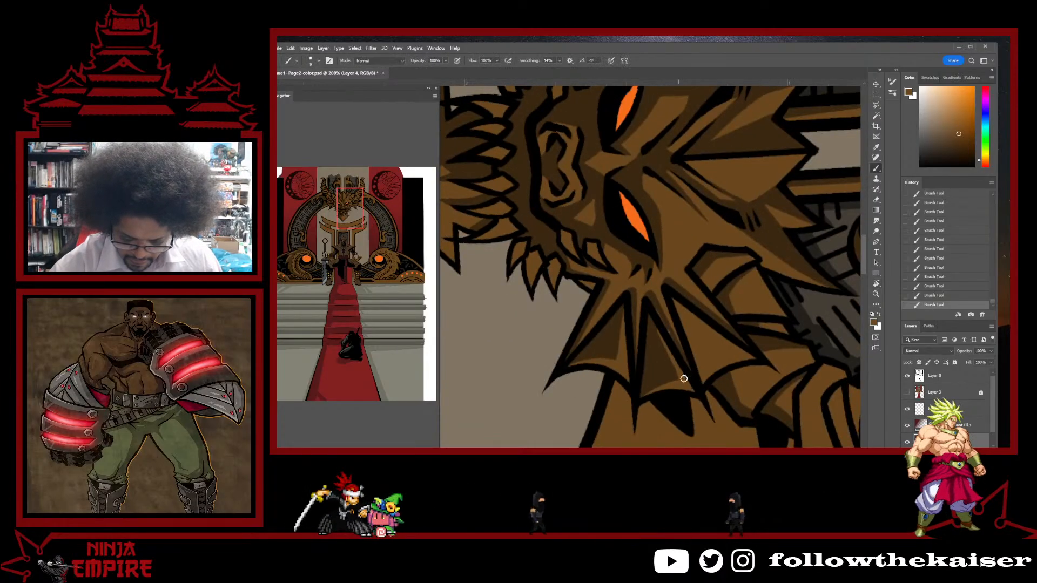
left_click_drag(708, 378, 679, 269)
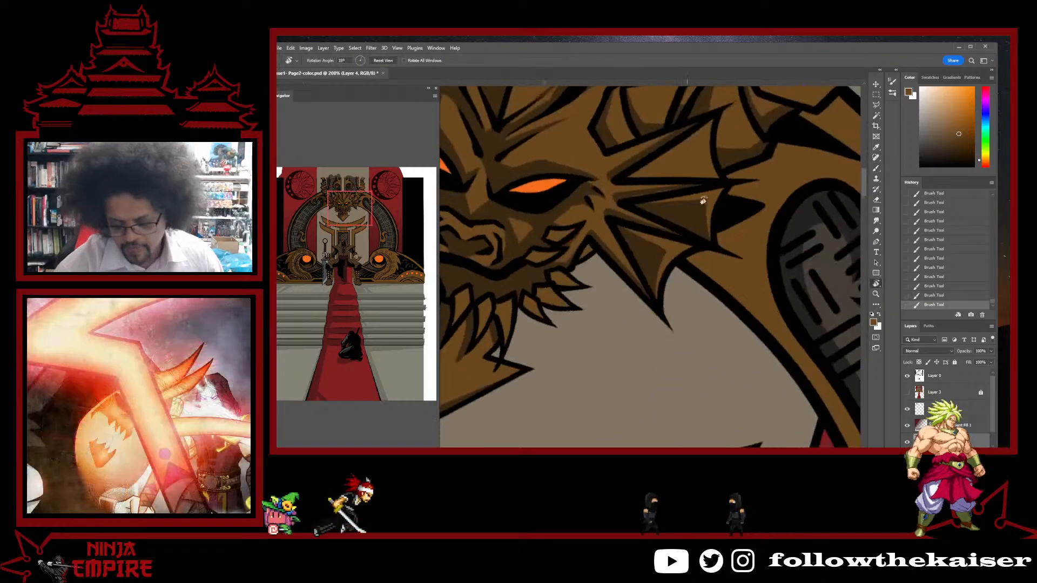
- Shade the uppermost membrane of the right ear fin with sampled dark brown, out toward its scalloped edge
left_click(690, 324, "alt")
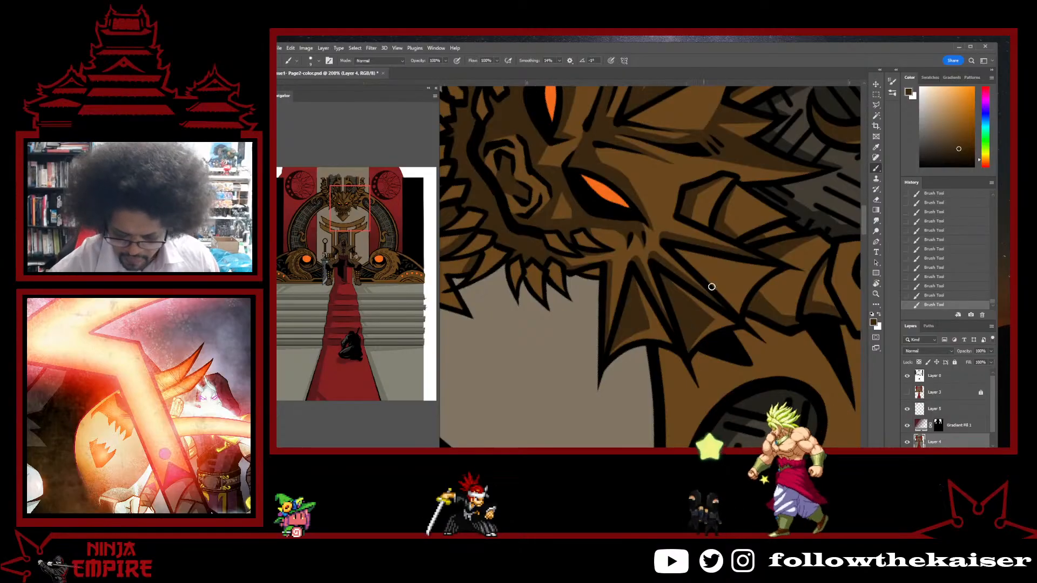
key("r")
mouse_move(707, 308)
left_mouse_down()
mouse_move(702, 346)
mouse_move(746, 321)
left_mouse_up()
key("b")
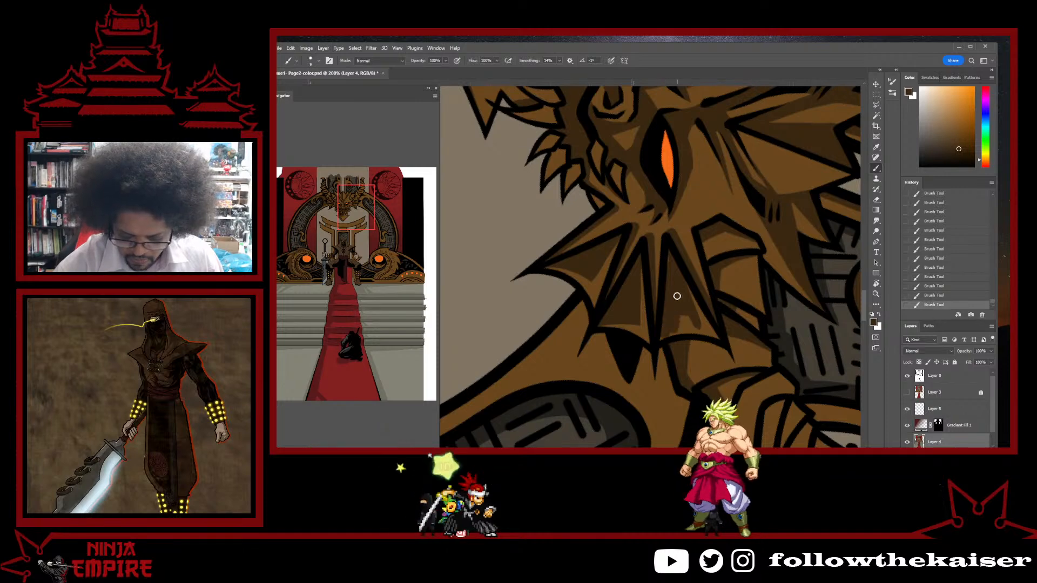
key("r")
left_click_drag(673, 285, 729, 194)
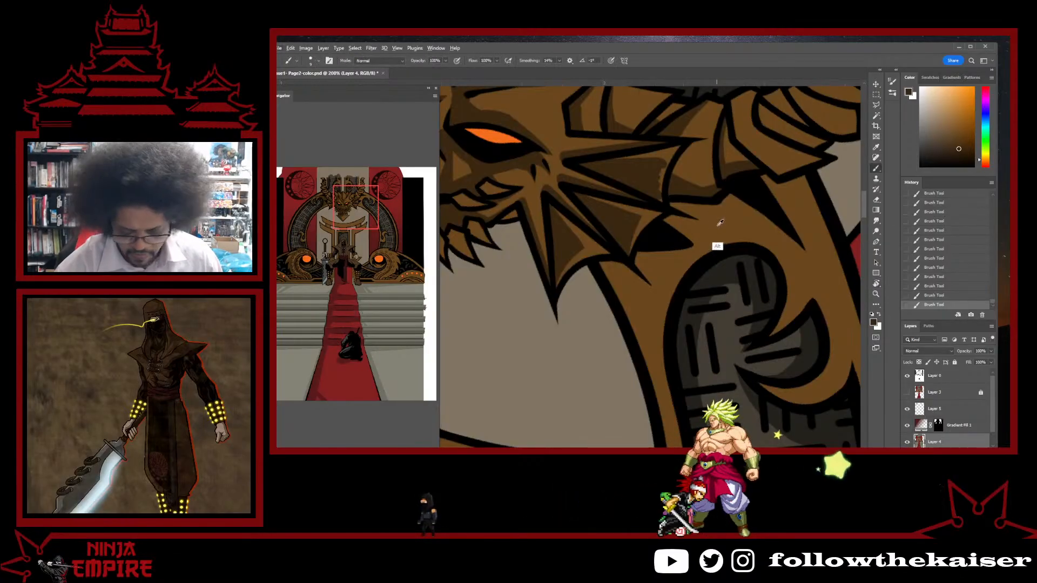
left_click_drag(701, 213, 674, 250)
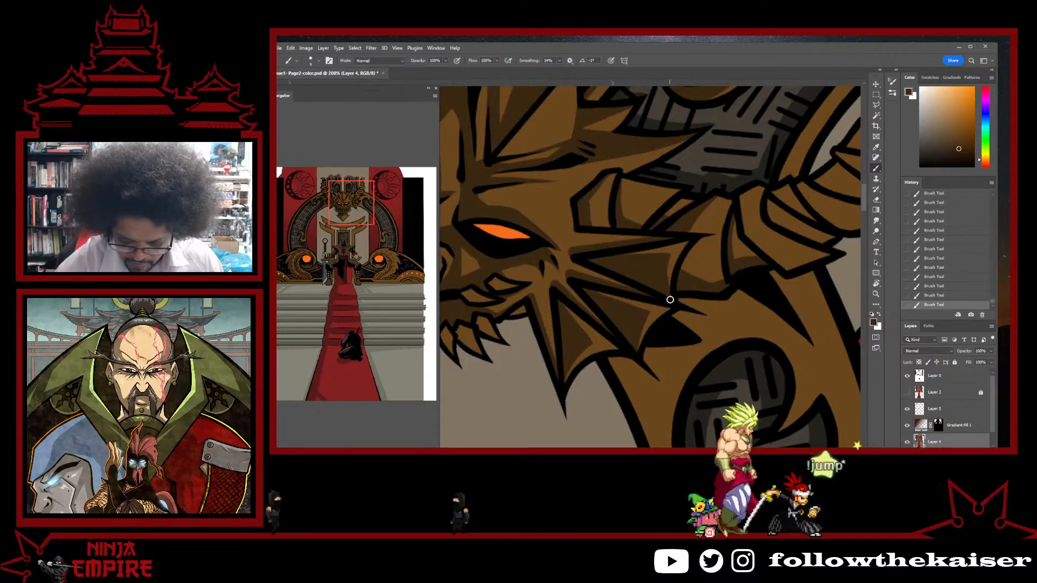
- Clean up the shadow edges on the right ear fin's membranes with sampled base brown
left_click(681, 251, "alt")
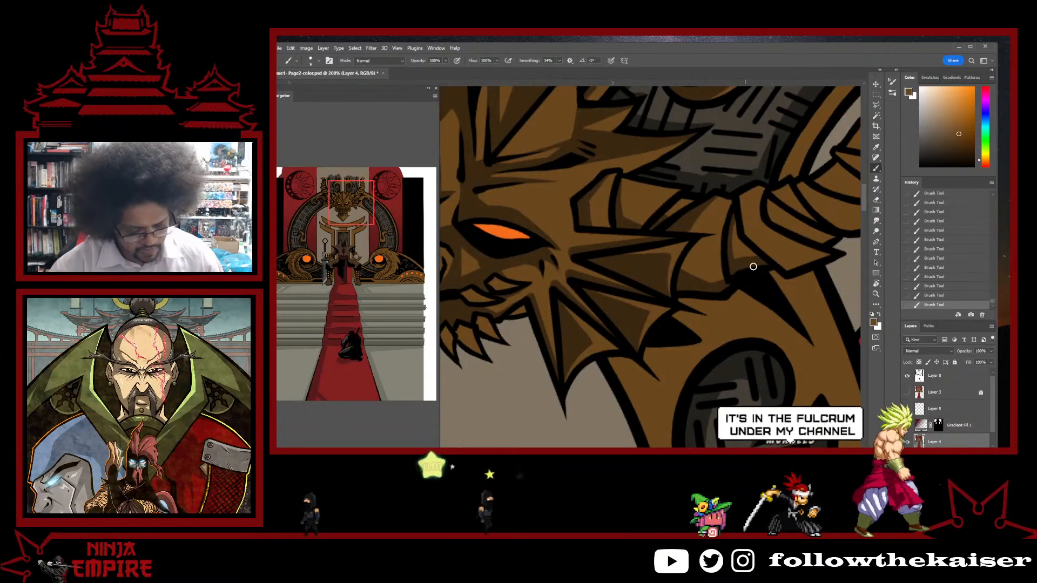
scroll(752, 267, "up", 2)
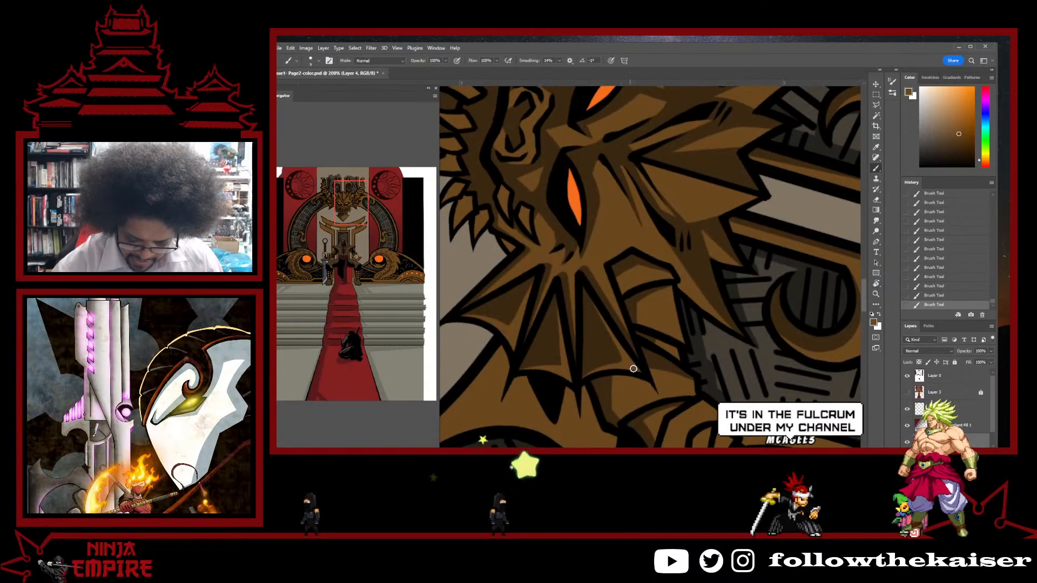
left_click_drag(672, 344, 669, 289)
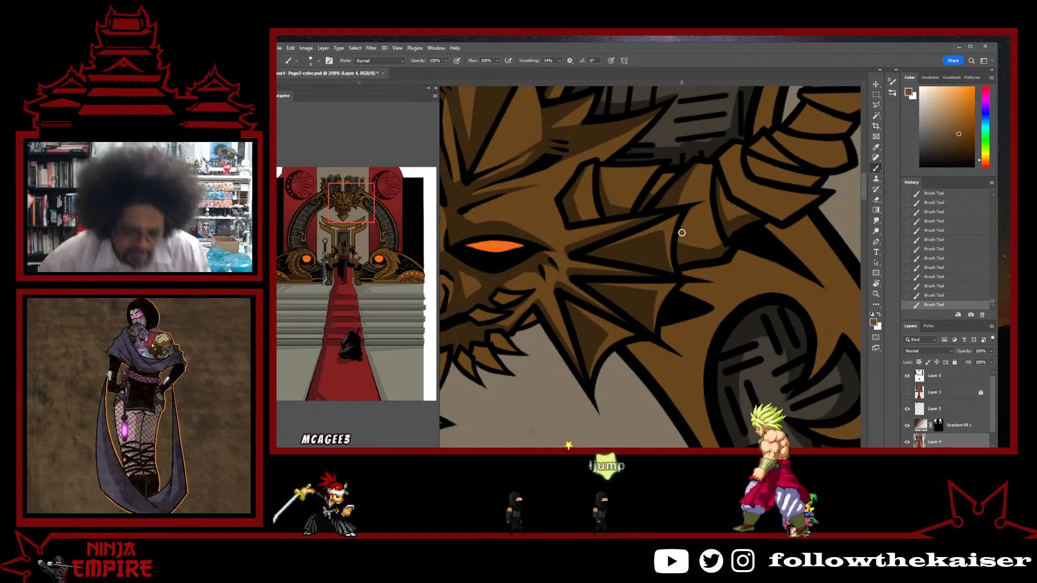
scroll(685, 324, "up", 3)
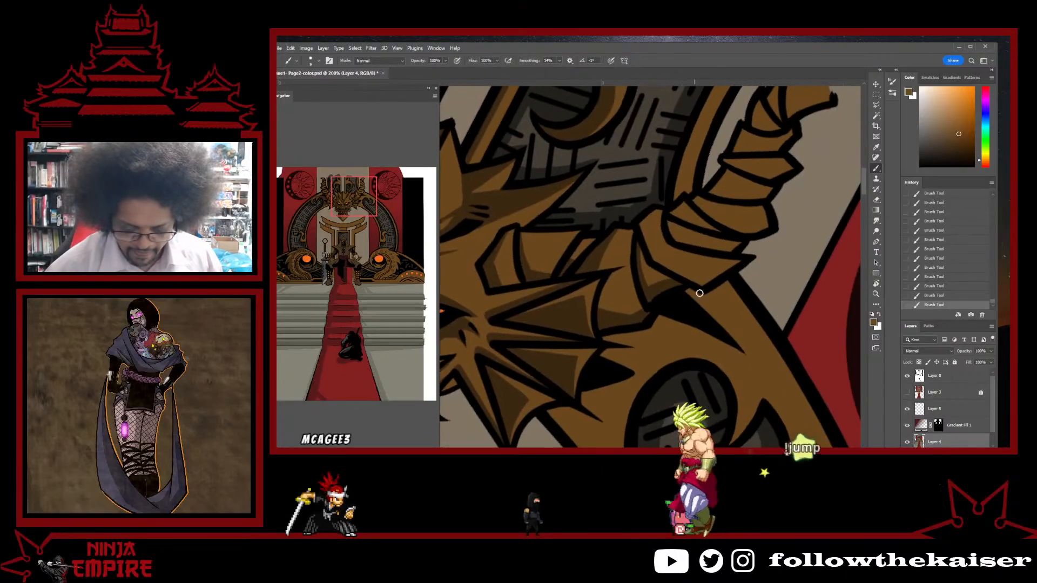
- Shade the large ring at the base of the right horn with sampled dark brown
key("r")
left_click_drag(685, 324, 625, 323)
key("b")
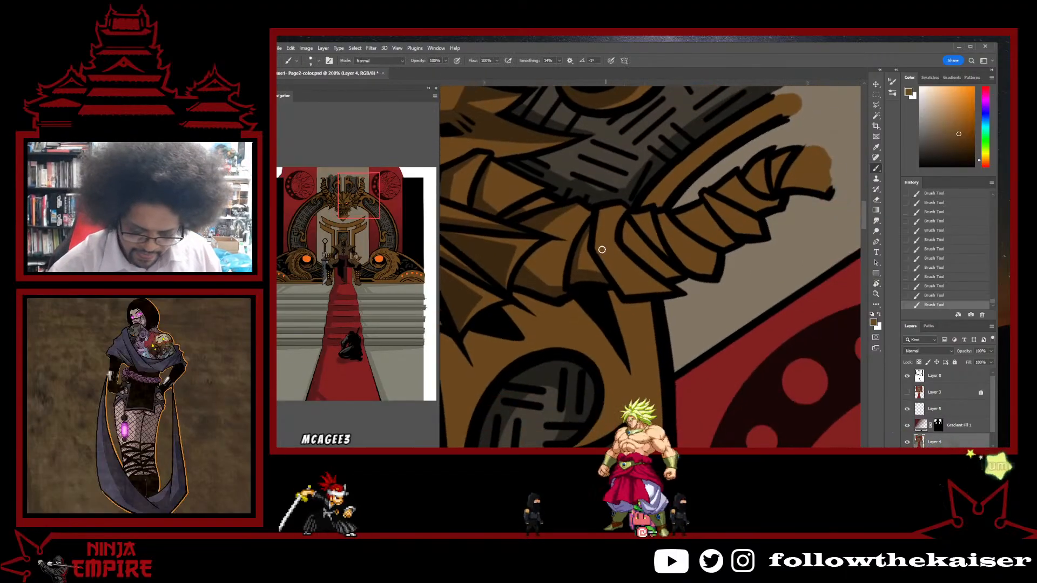
left_click(603, 259, "alt")
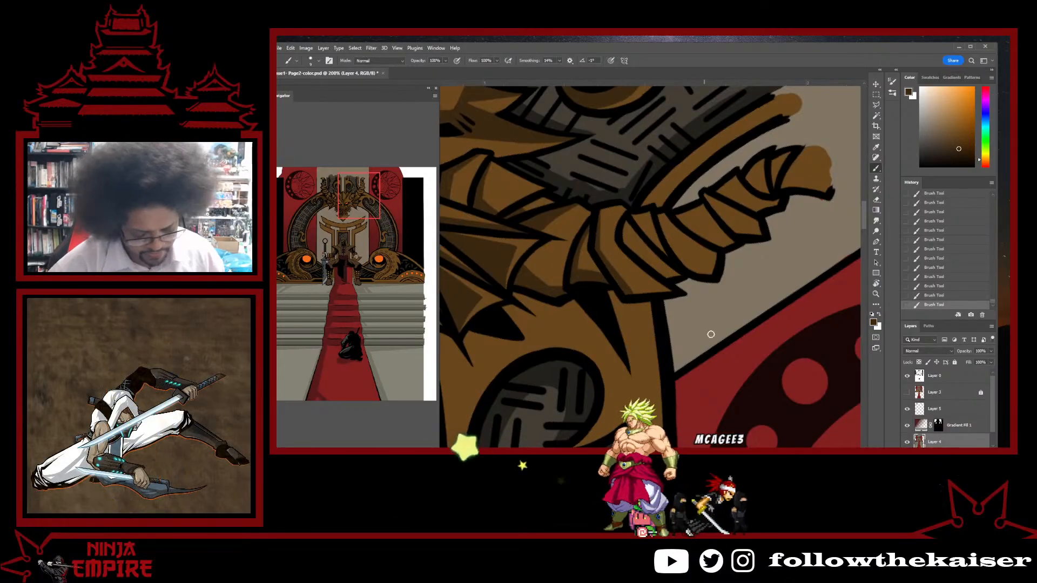
left_click_drag(630, 297, 626, 216)
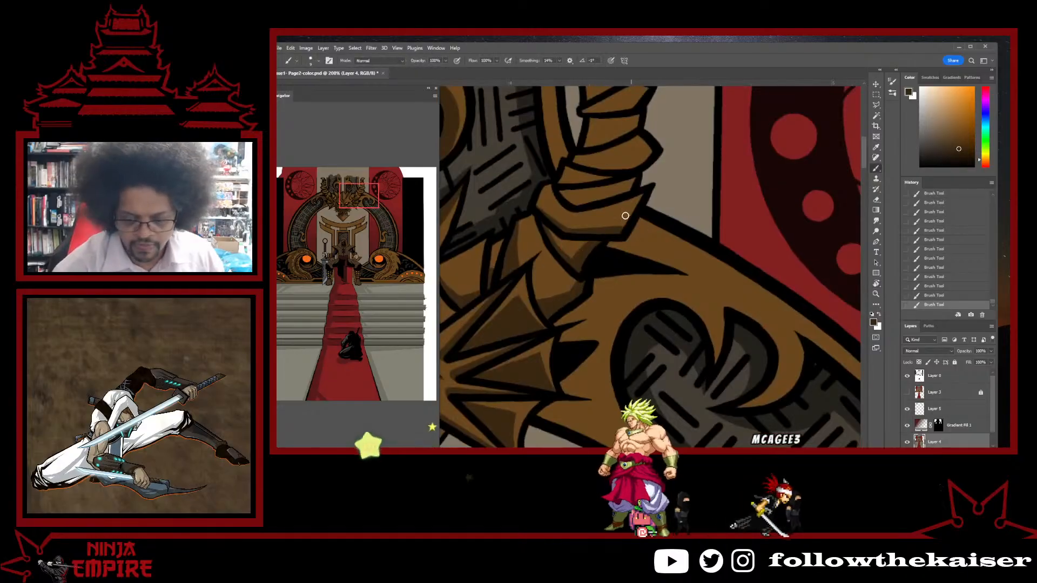
- Clean up the color beside the right horn's tip with the sampled taupe background inside a selection, and hide the selection edges
left_click(657, 272, "ctrl+alt")
left_click(708, 257, "ctrl+alt")
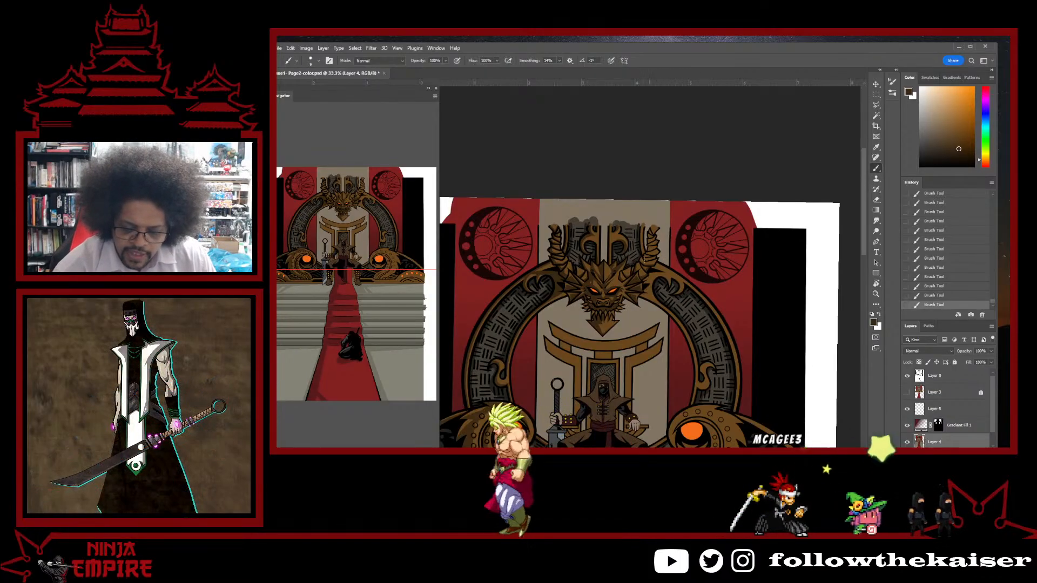
left_click(661, 259, "ctrl")
left_click(654, 268, "ctrl")
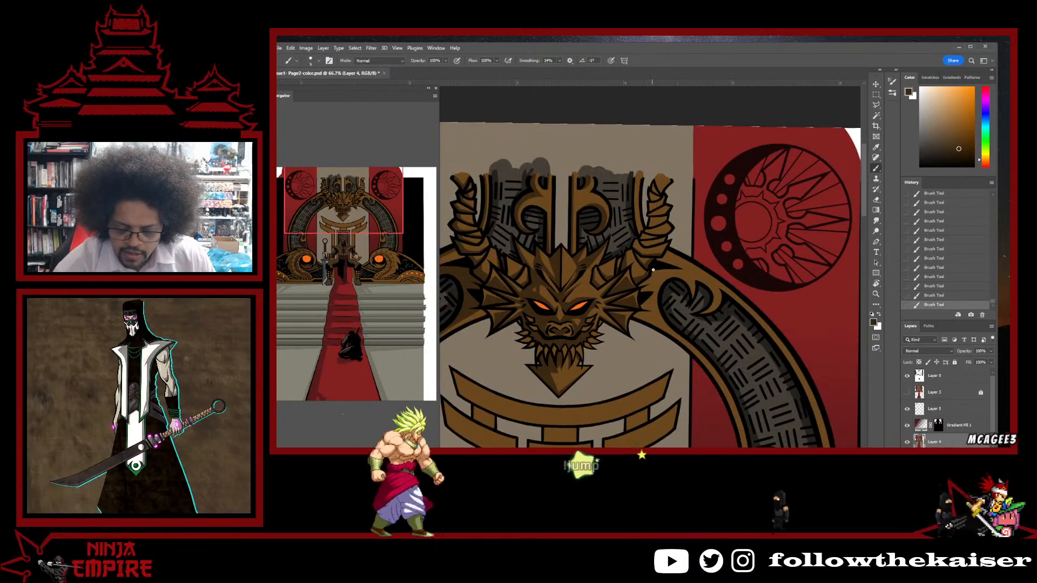
left_click(654, 254, "ctrl")
left_click(655, 253, "ctrl")
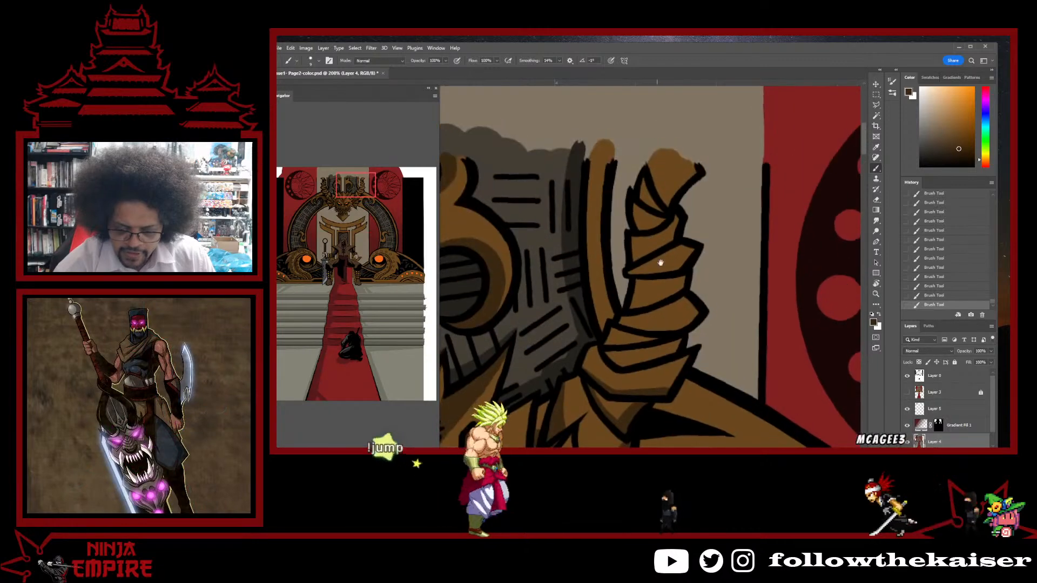
scroll(659, 263, "up", 2)
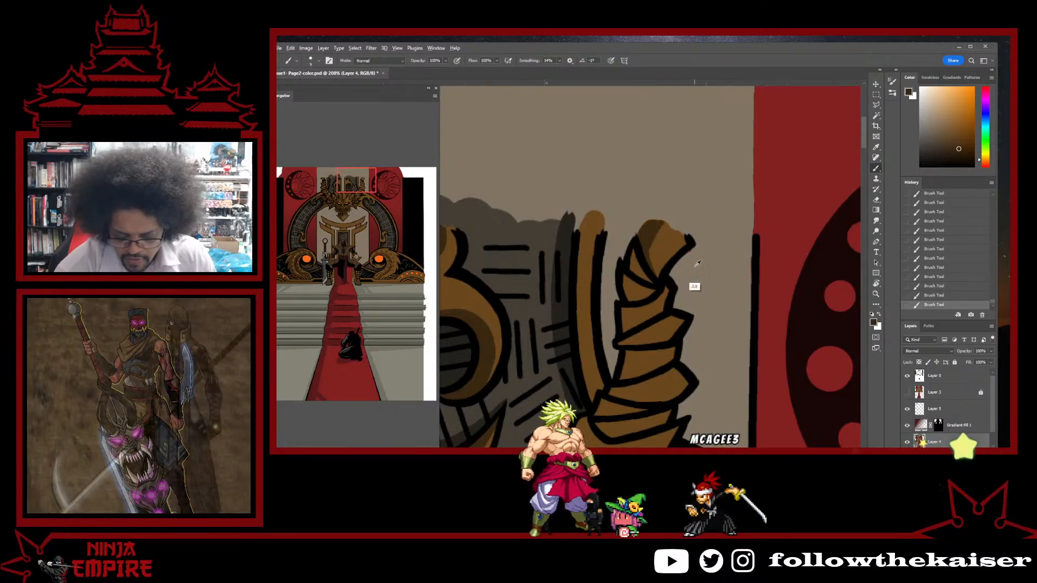
left_click(698, 243, "alt")
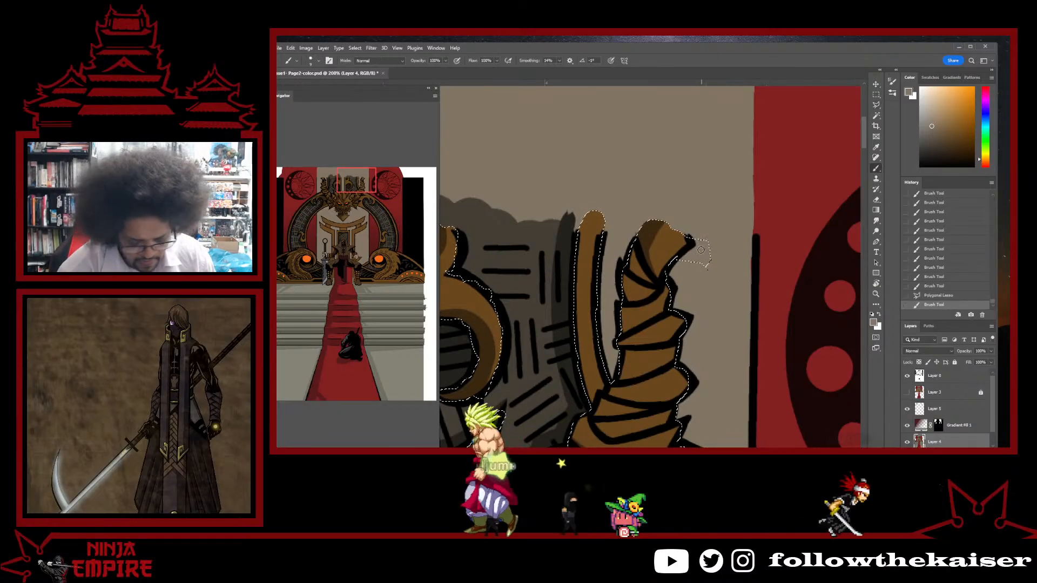
key("ctrl+h")
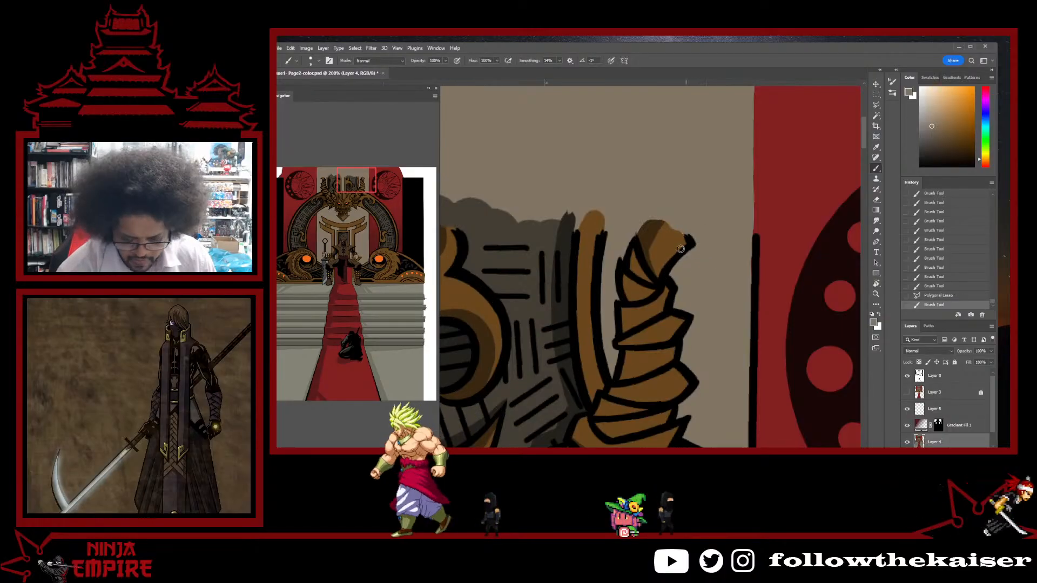
- Shade the curled tip and upper rings of the right horn with sampled dark brown, keeping base-brown highlights
left_click(648, 235, "alt")
mouse_move(645, 234)
left_mouse_down()
mouse_move(629, 248)
mouse_move(655, 282)
mouse_move(625, 271)
mouse_move(645, 287)
mouse_move(640, 296)
mouse_move(697, 236)
left_mouse_up()
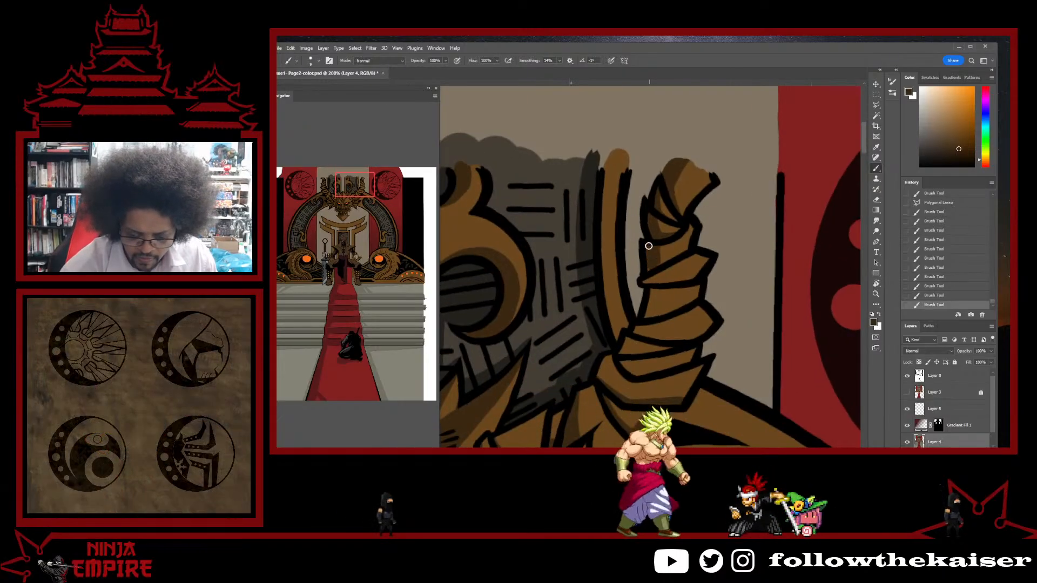
key("r")
left_click_drag(686, 162, 600, 256)
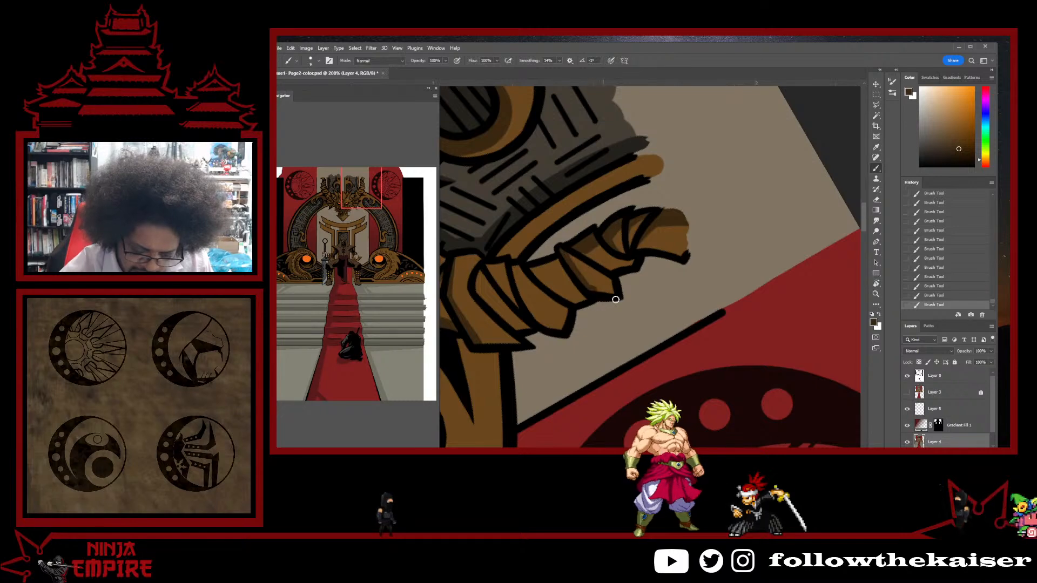
key("r")
left_click_drag(612, 298, 658, 140)
mouse_move(589, 268)
left_mouse_down()
mouse_move(658, 229)
mouse_move(555, 273)
mouse_move(683, 215)
mouse_move(673, 225)
left_mouse_up()
key("r")
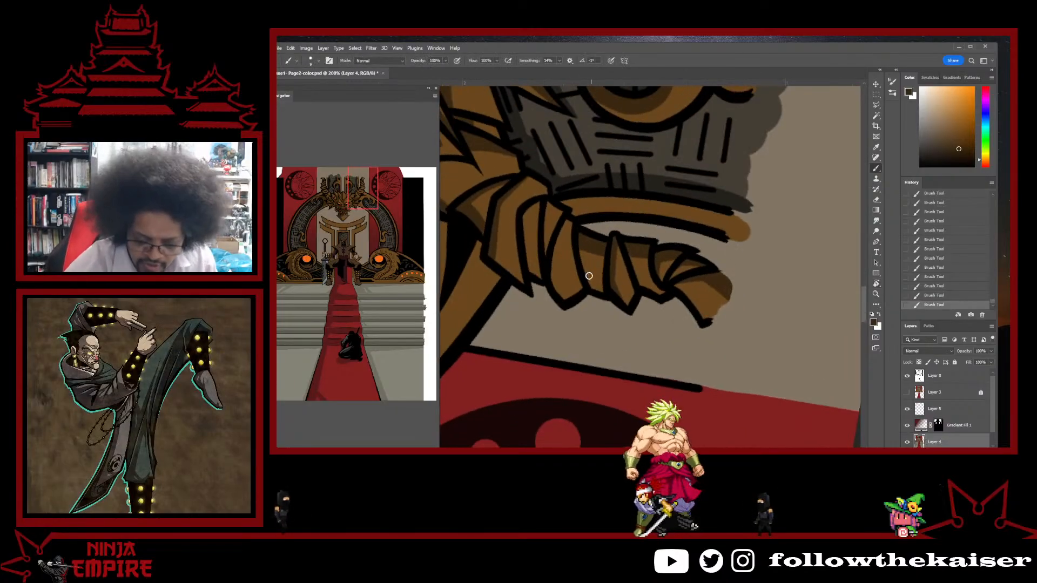
- Shade the inner side of the right horn's middle rings in dark brown
key("r")
mouse_move(600, 301)
left_mouse_down()
mouse_move(556, 270)
mouse_move(662, 192)
mouse_move(577, 250)
left_mouse_up()
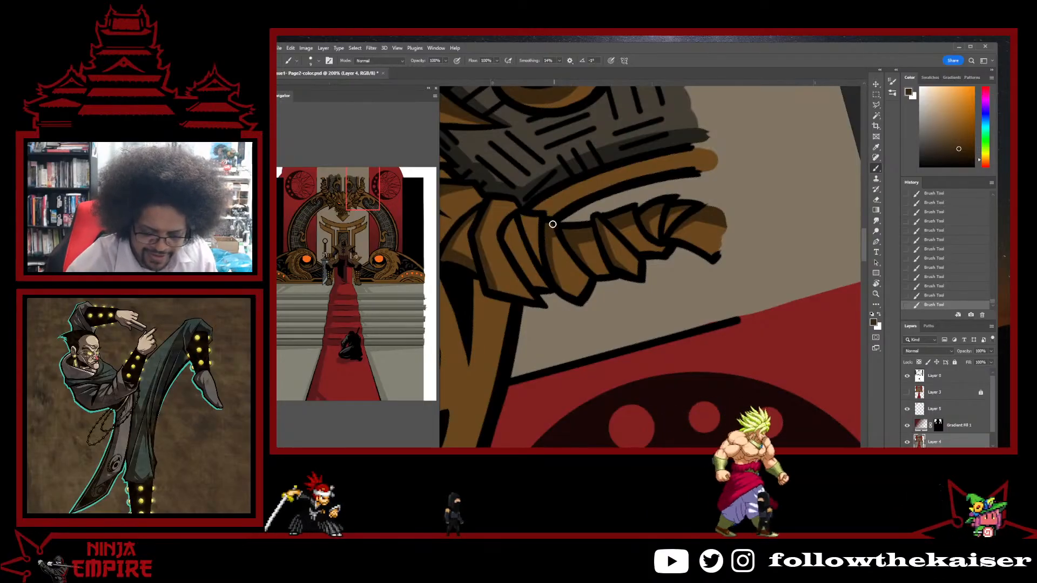
key("r")
left_click_drag(551, 222, 628, 222)
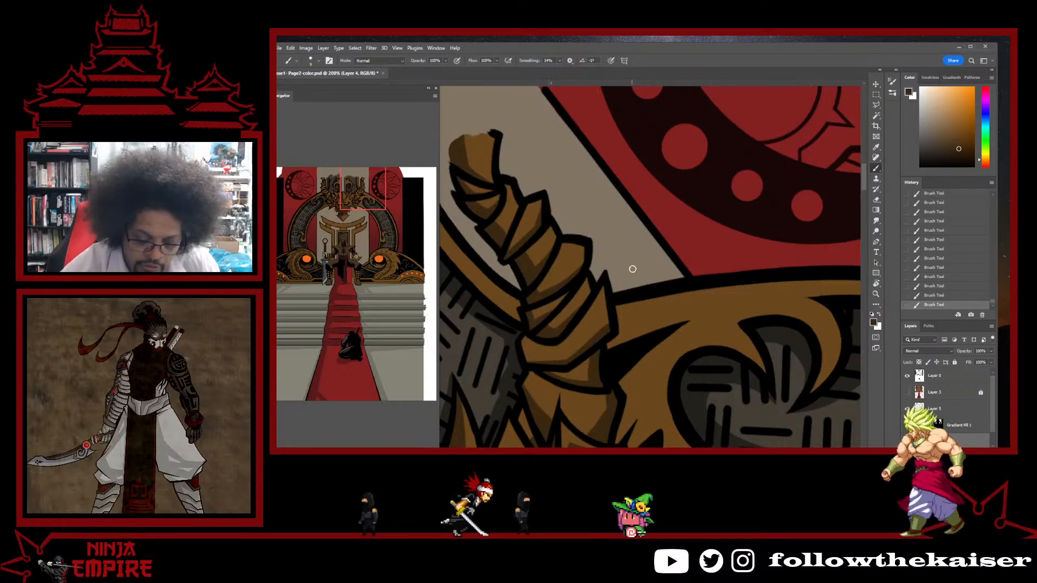
- Shade the right horn's lower rings in dark brown and refine the shadow edges with sampled base brown
left_click_drag(633, 269, 506, 317)
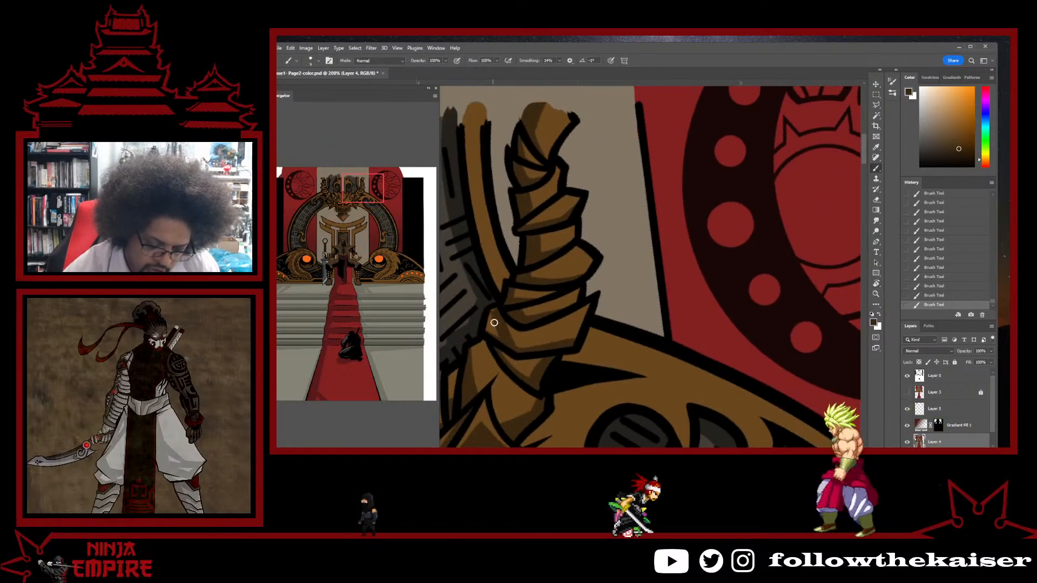
mouse_move(647, 283)
left_mouse_down()
mouse_move(572, 346)
mouse_move(492, 257)
mouse_move(495, 278)
left_mouse_up()
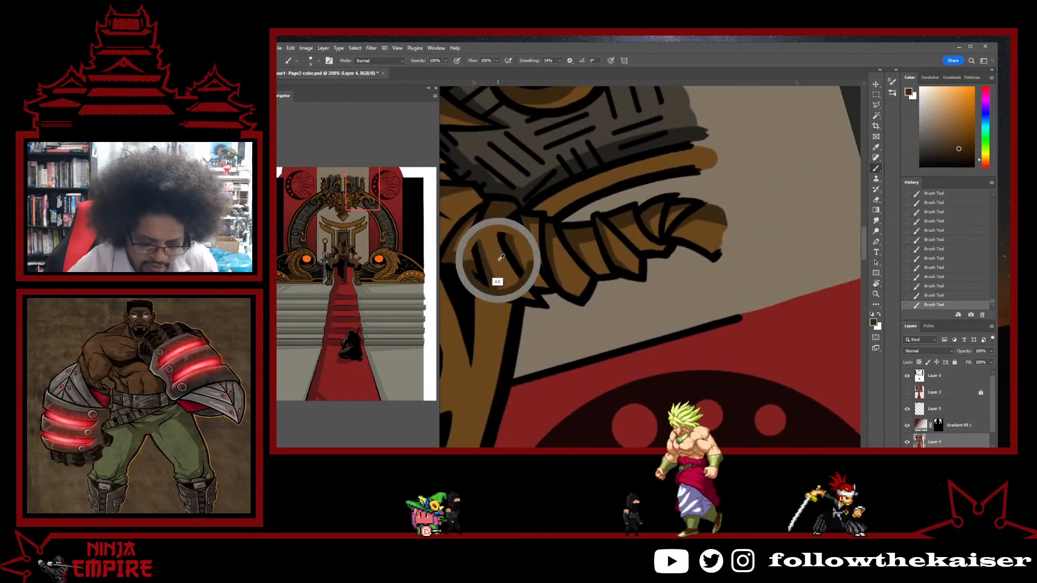
key("b")
key("alt")
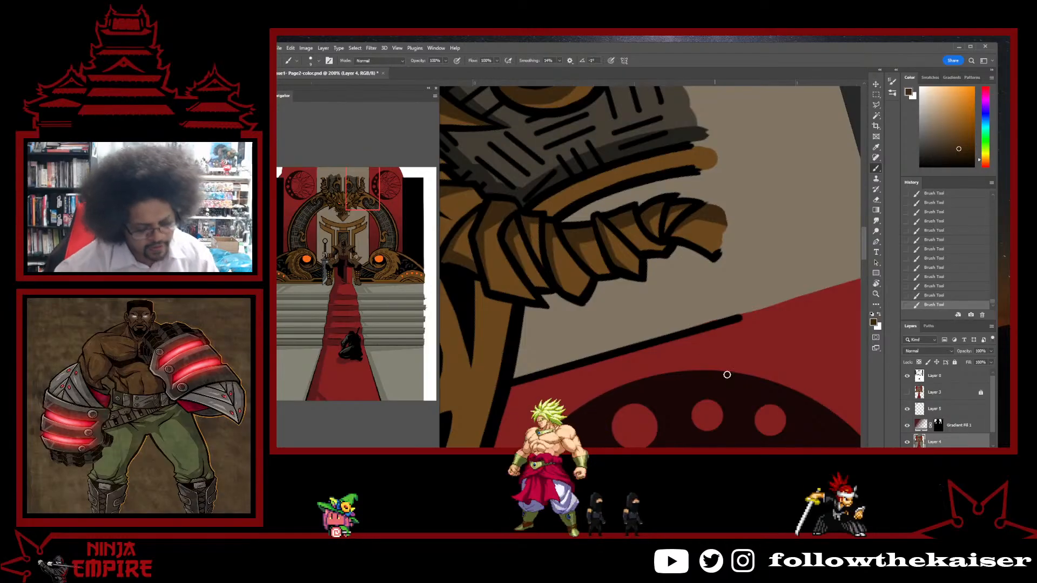
key("r")
mouse_move(727, 374)
left_mouse_down()
mouse_move(679, 195)
mouse_move(678, 354)
mouse_move(761, 291)
left_mouse_up()
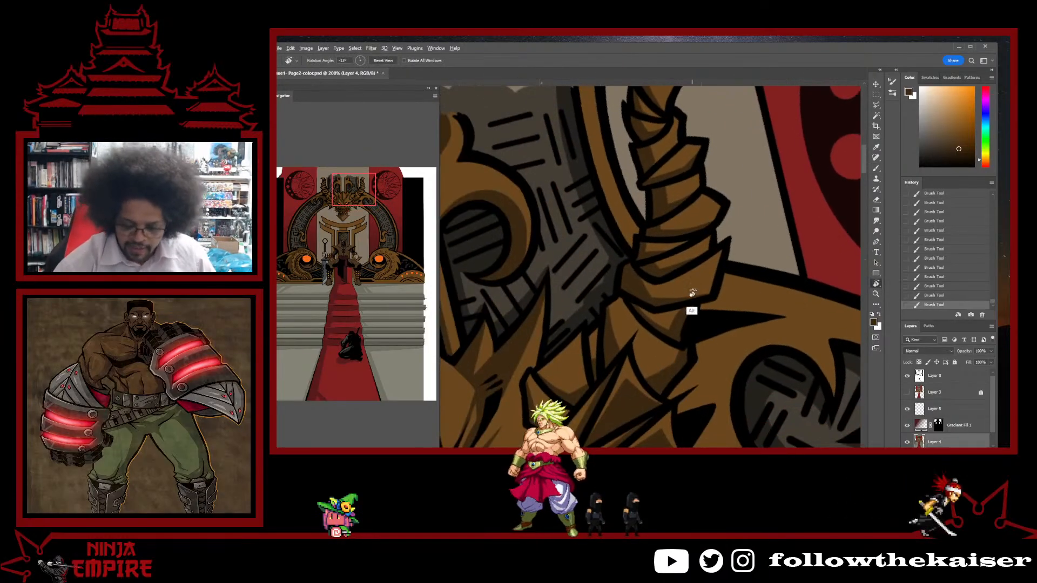
key("b")
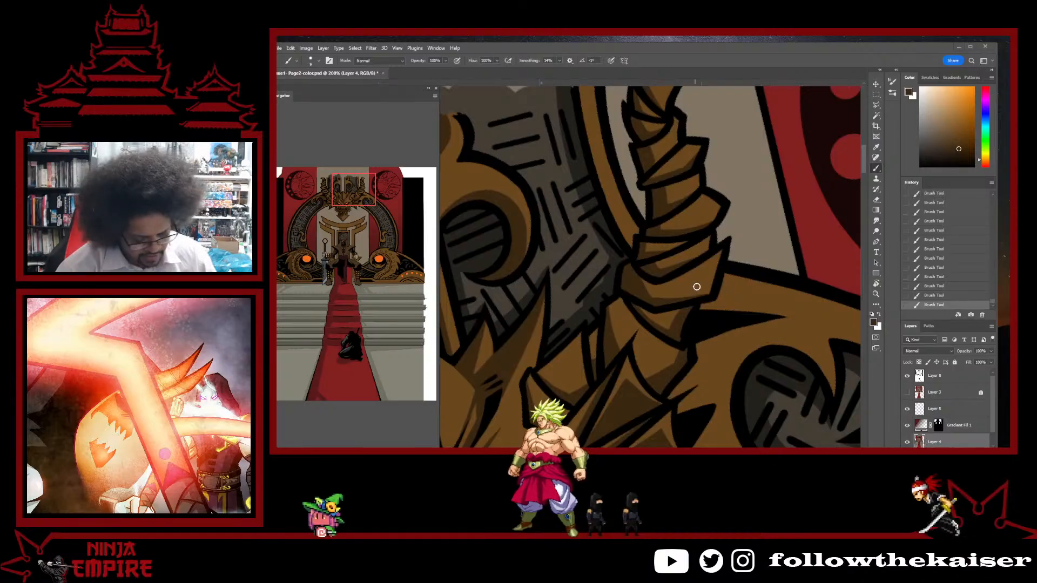
left_click(697, 287, "alt")
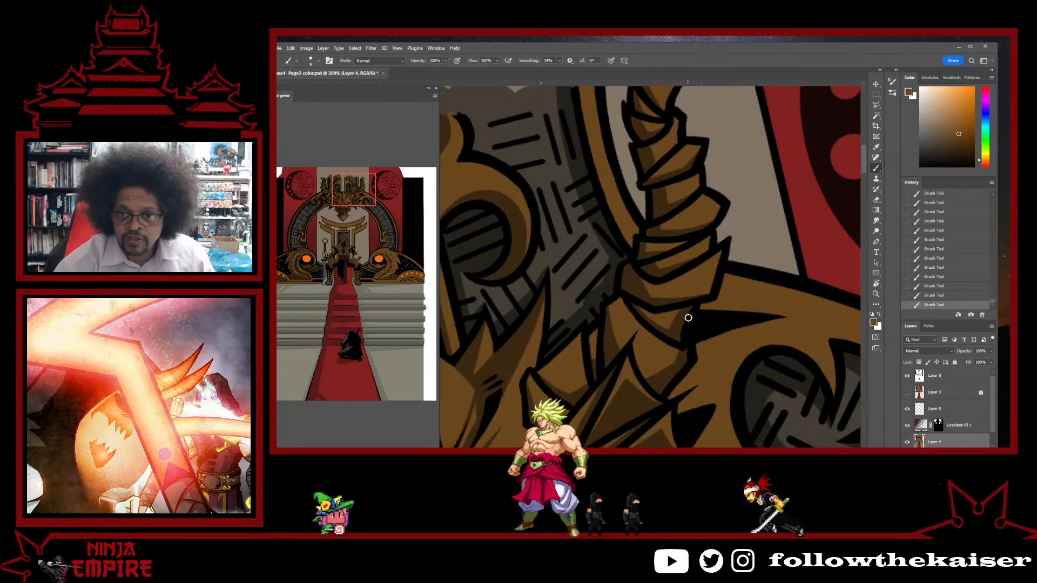
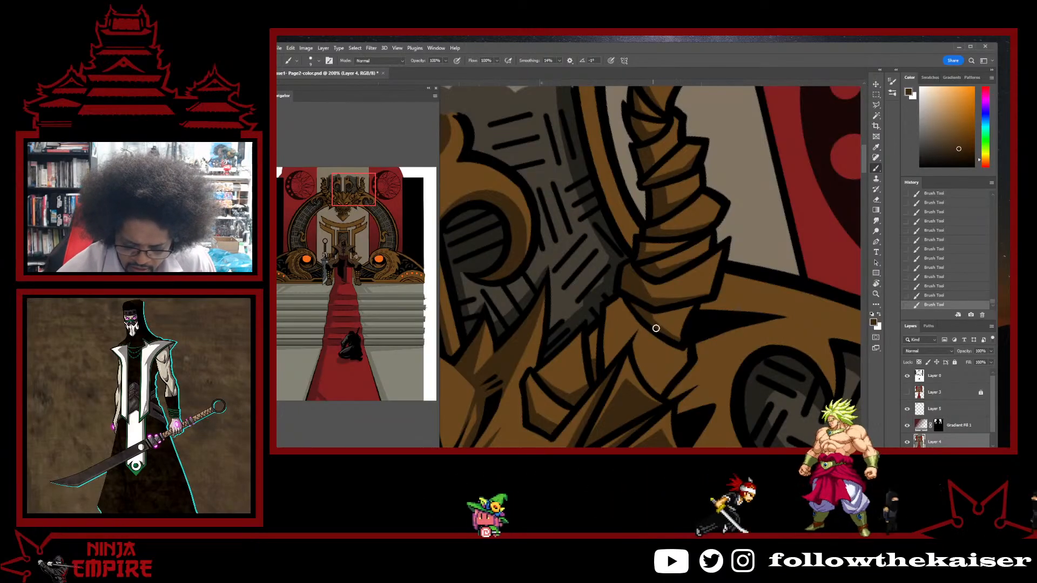
- Examine the shading of the horns and dragon head in the context of the whole throne backdrop
scroll(767, 328, "down", 3)
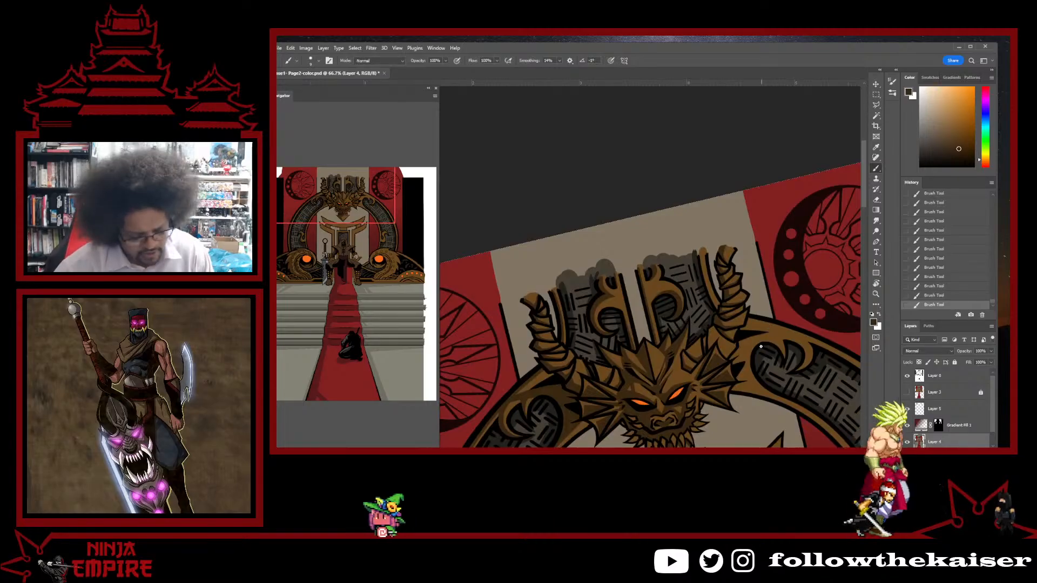
left_click_drag(785, 313, 786, 271)
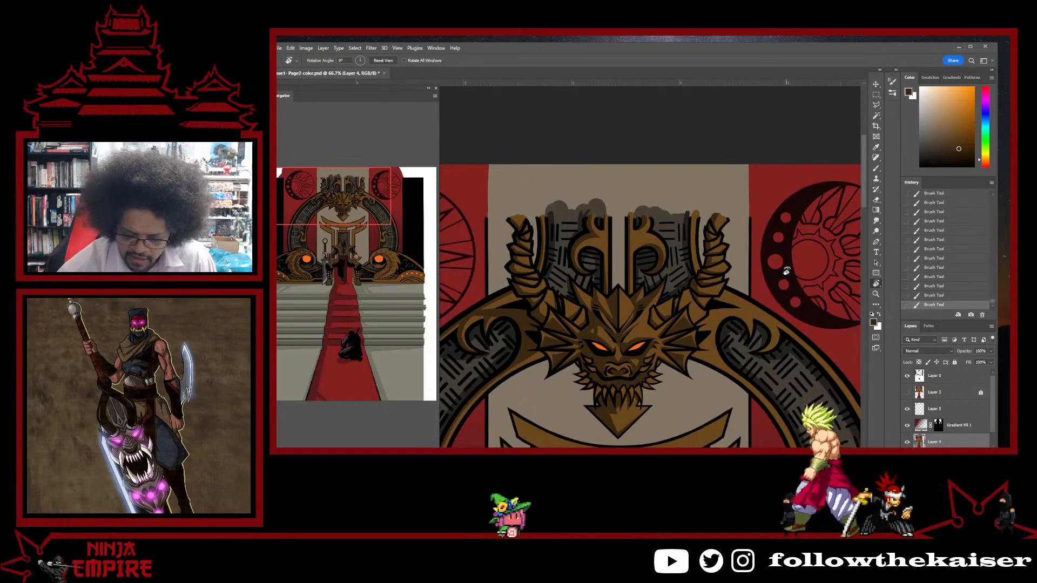
scroll(688, 297, "up", 2)
key("b")
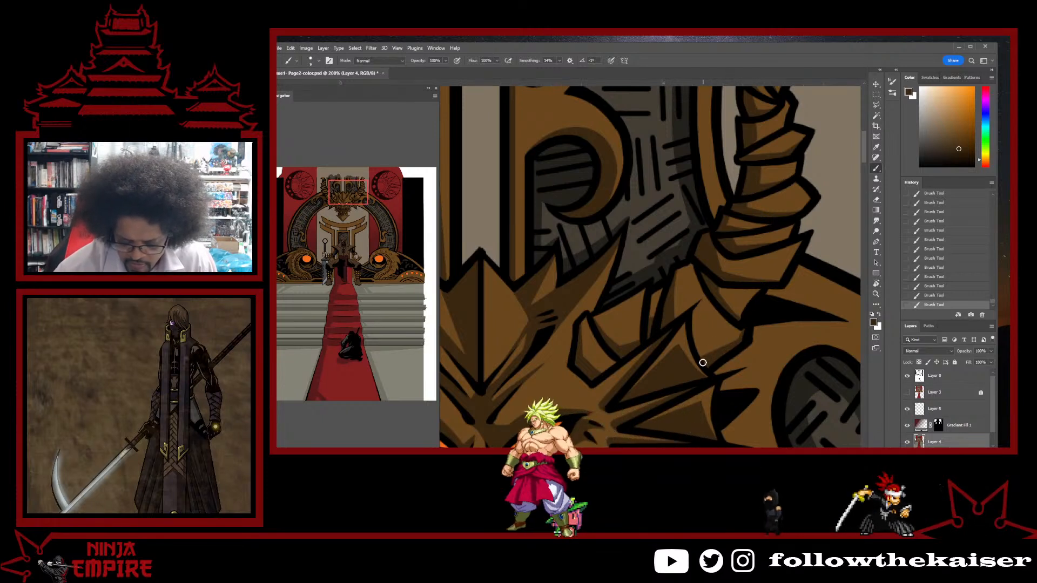
key("ctrl+minus")
key("ctrl+minus")
key("ctrl+minus")
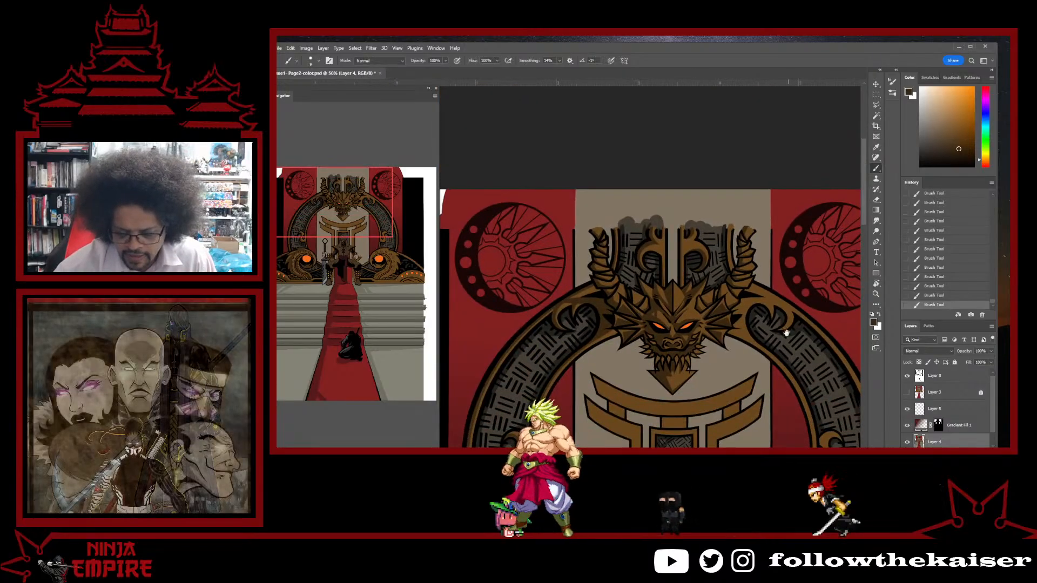
key("ctrl+plus")
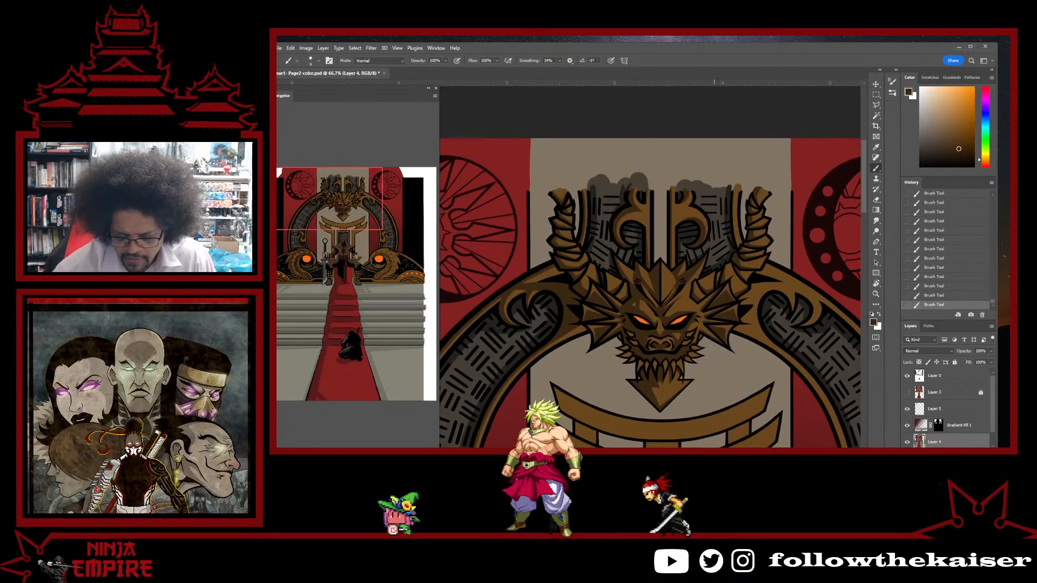
left_click_drag(826, 352, 748, 352)
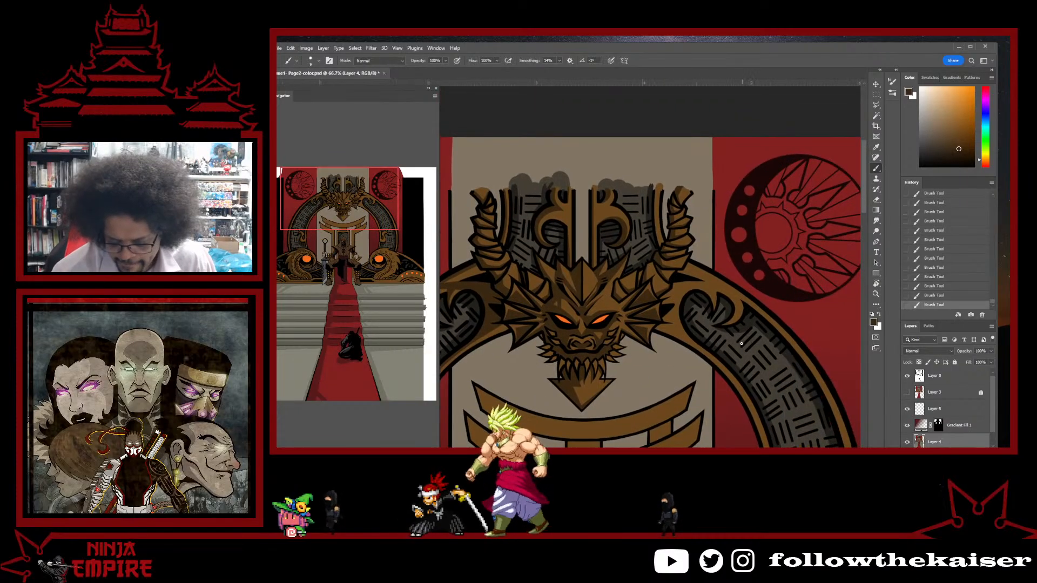
- Save the comic page at the arch's right shoulder and set the brush smoothing to 79%
left_click(723, 266, "ctrl")
left_click(753, 288, "ctrl")
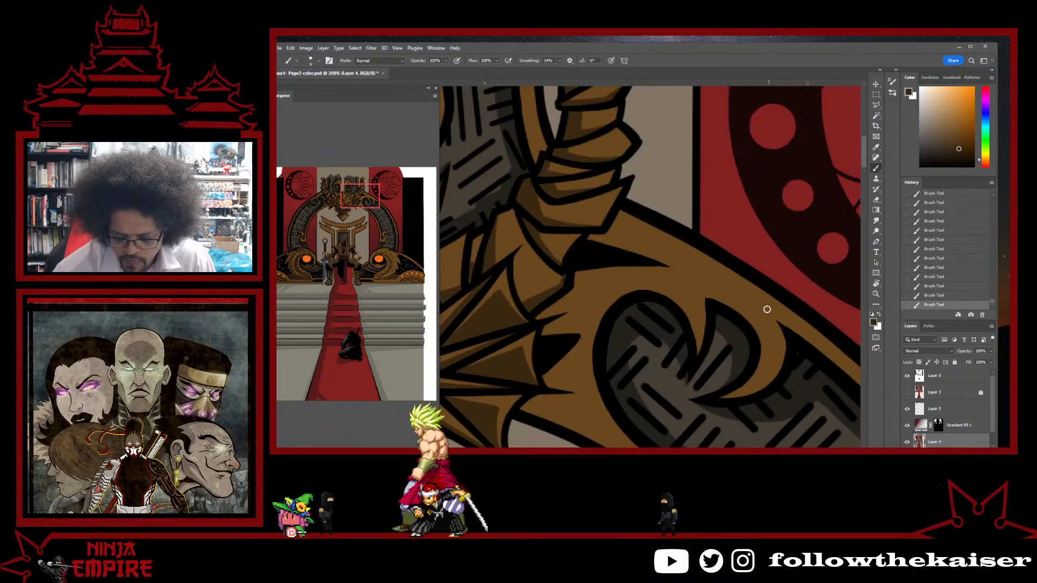
left_click_drag(768, 340, 710, 294)
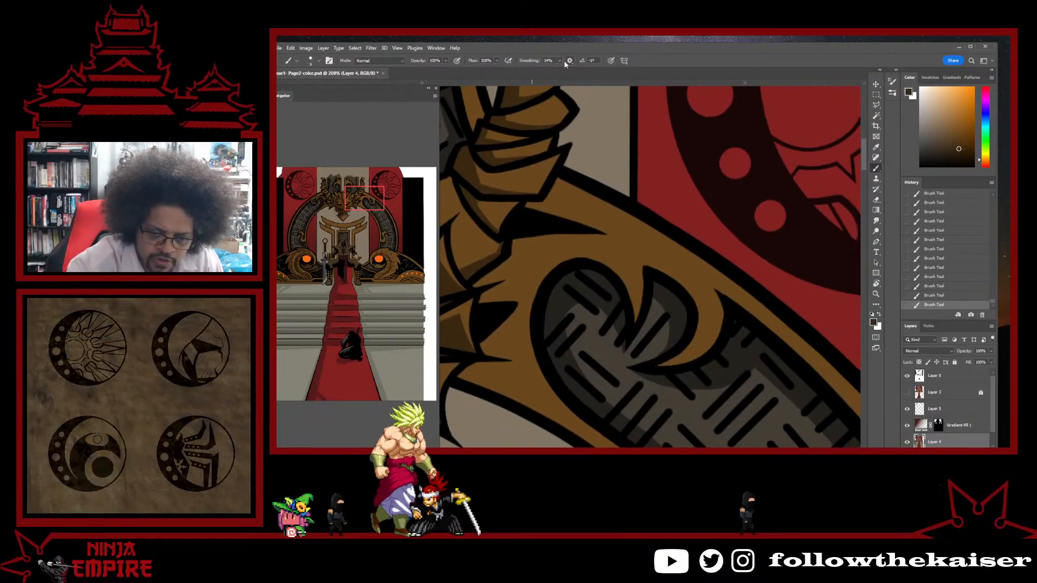
key("ctrl+s")
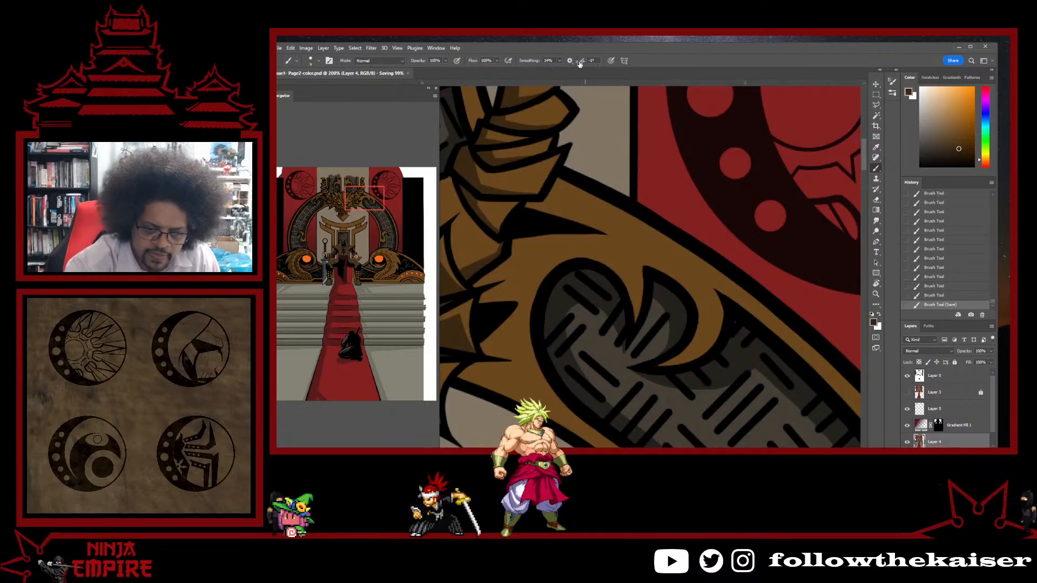
left_click(558, 61)
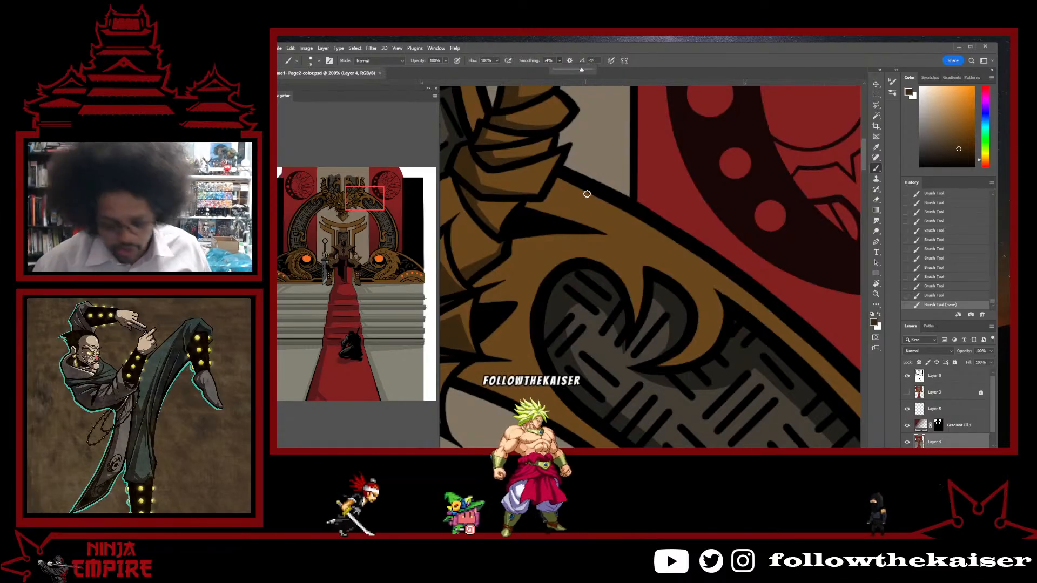
- Shade the underside and outer curve of the scroll hook on the arch's right shoulder in dark brown
key("r")
left_click_drag(587, 194, 690, 210)
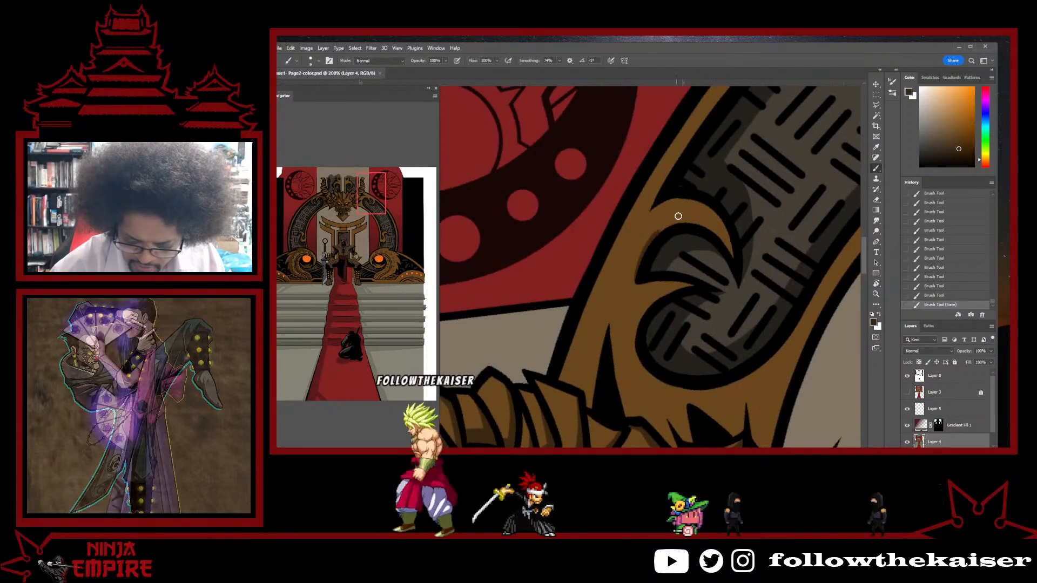
mouse_move(706, 217)
left_mouse_down()
mouse_move(739, 253)
mouse_move(742, 314)
mouse_move(708, 226)
mouse_move(722, 243)
left_mouse_up()
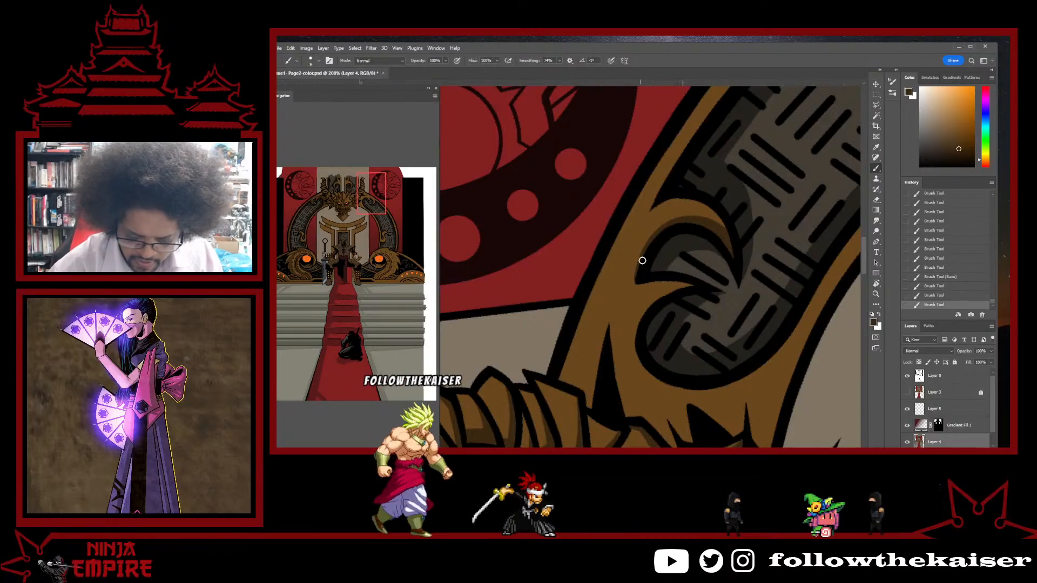
left_click_drag(643, 259, 670, 221)
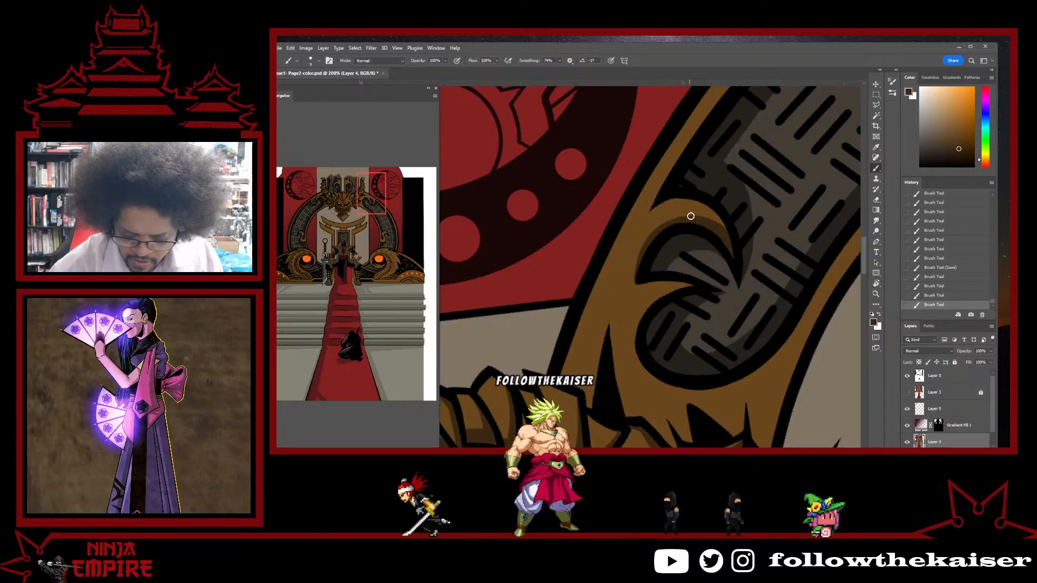
left_click_drag(690, 216, 713, 224)
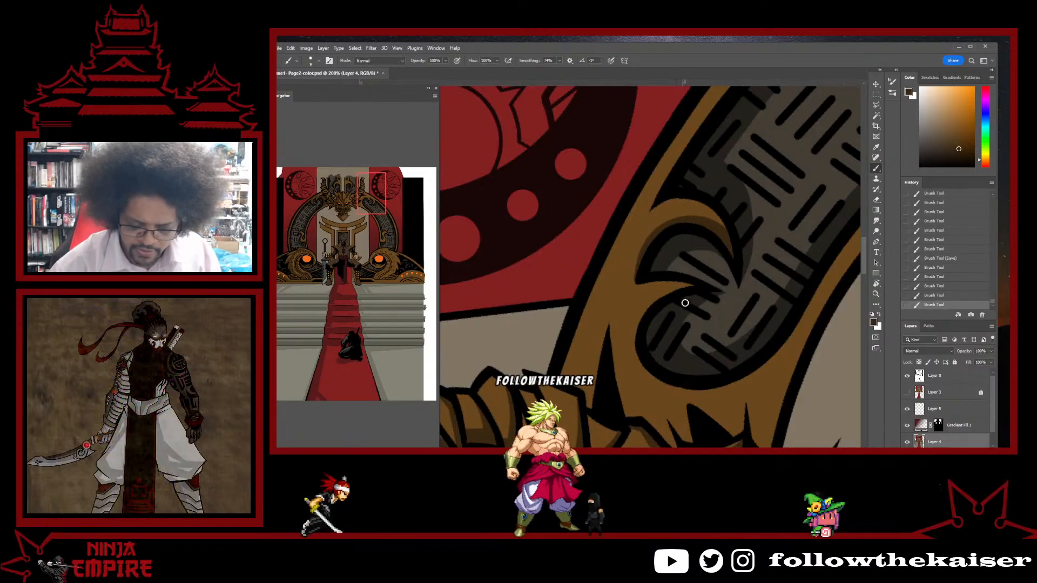
- Sample the base brown and touch up the arch's outer rim beside the base of the scroll hook
left_click(683, 172)
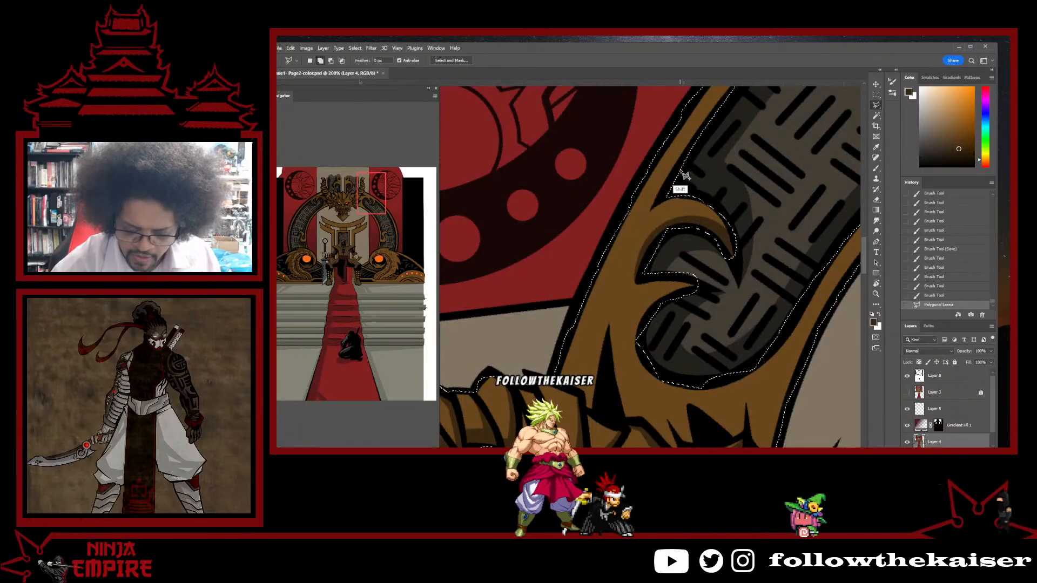
left_click(656, 184, "alt")
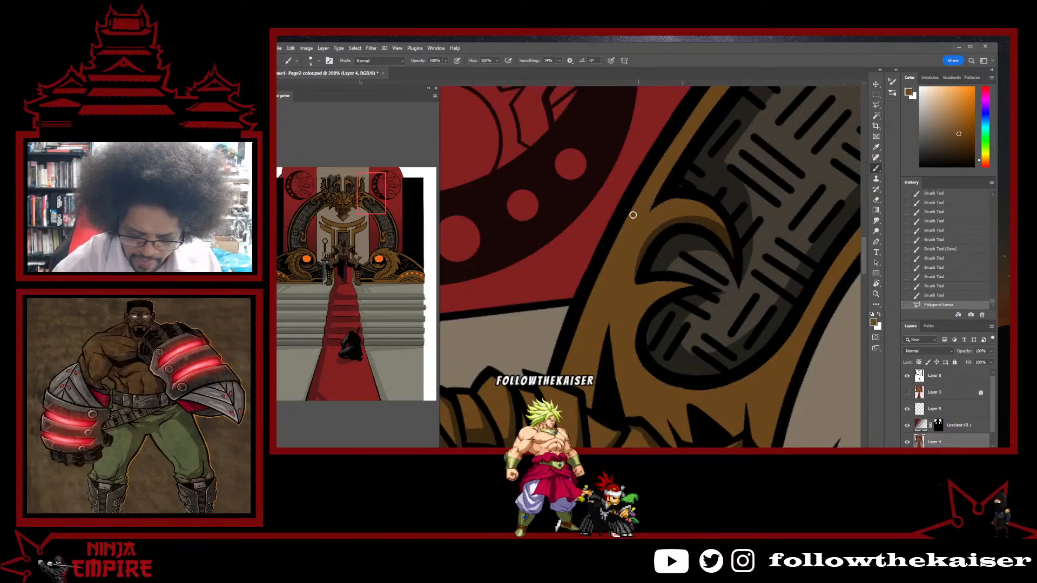
left_click_drag(633, 215, 643, 224)
- Check the colors beneath the line art, erase the stray ink on Layer 6 beside the hook, and reselect Layer 4
left_click(648, 193, "ctrl")
left_click(654, 191, "ctrl")
left_click(654, 191, "ctrl")
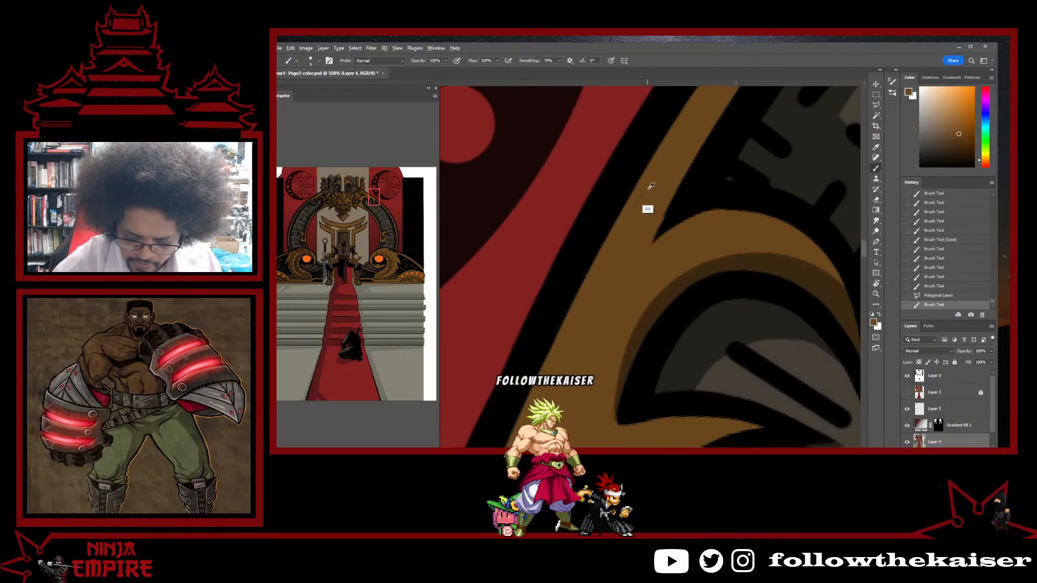
left_click(909, 380)
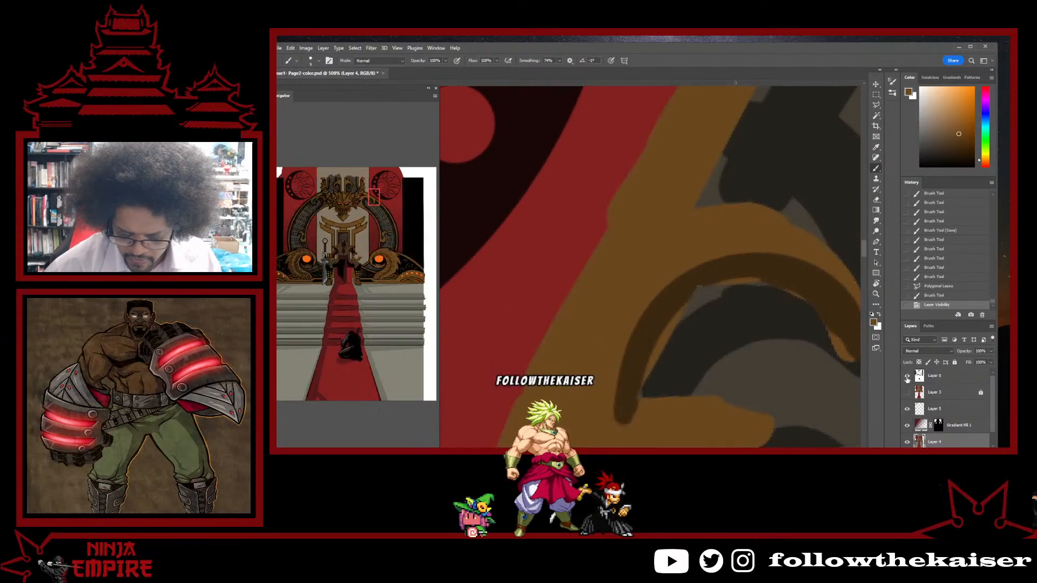
left_click(909, 379)
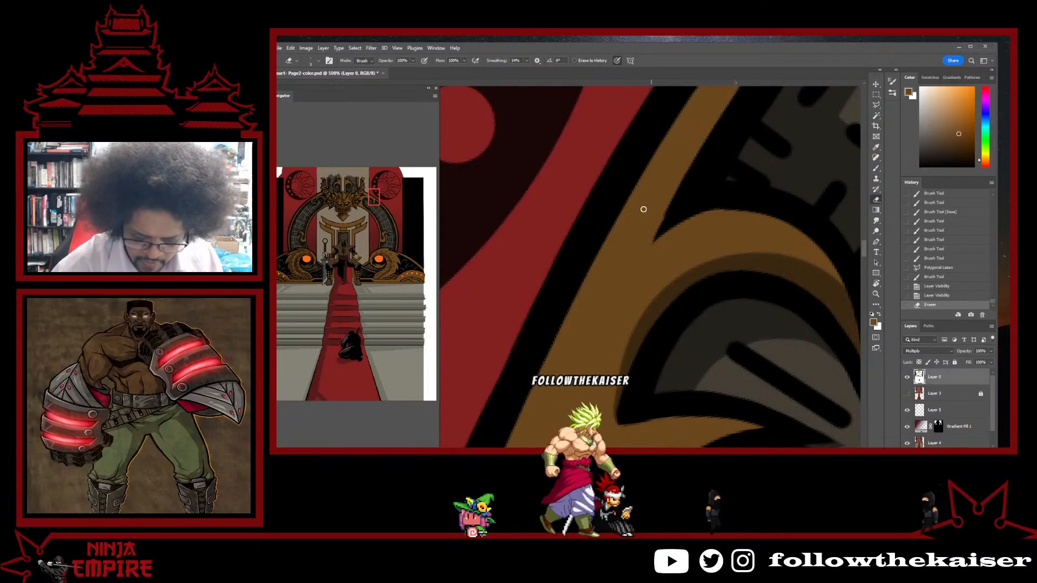
left_click(948, 444)
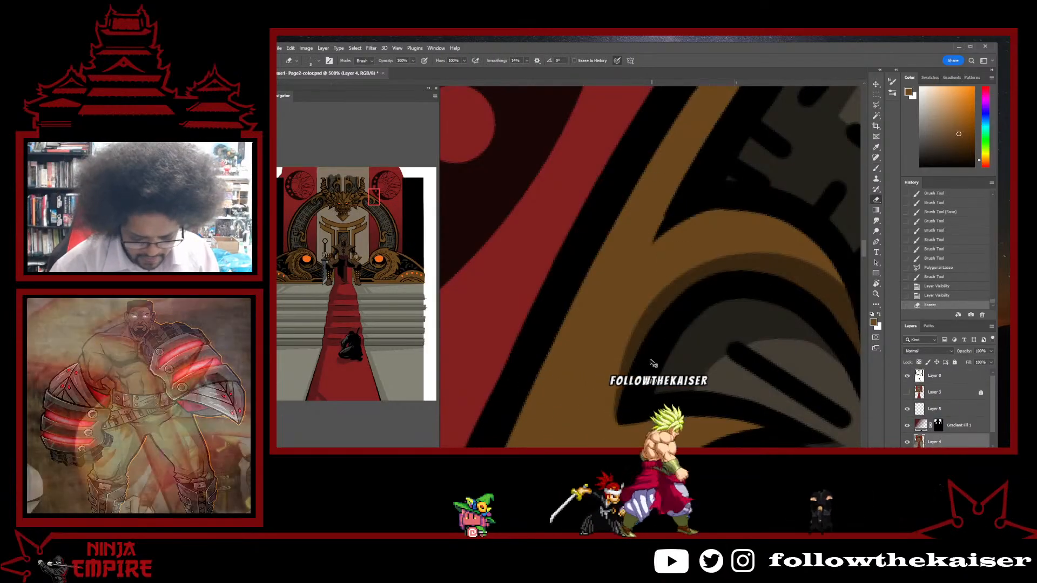
- Shade the brown rim below the hook, along the upper edge of the scroll's rounded end, in dark brown
left_click(653, 346, "alt")
left_click(639, 270, "alt")
left_click_drag(639, 270, 639, 240)
key("b")
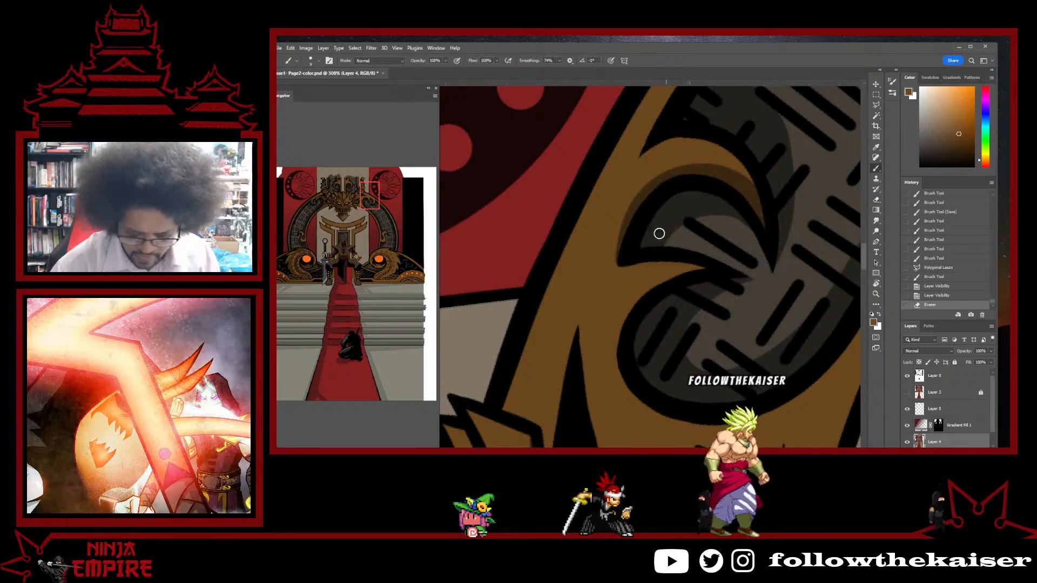
left_click_drag(677, 270, 678, 167)
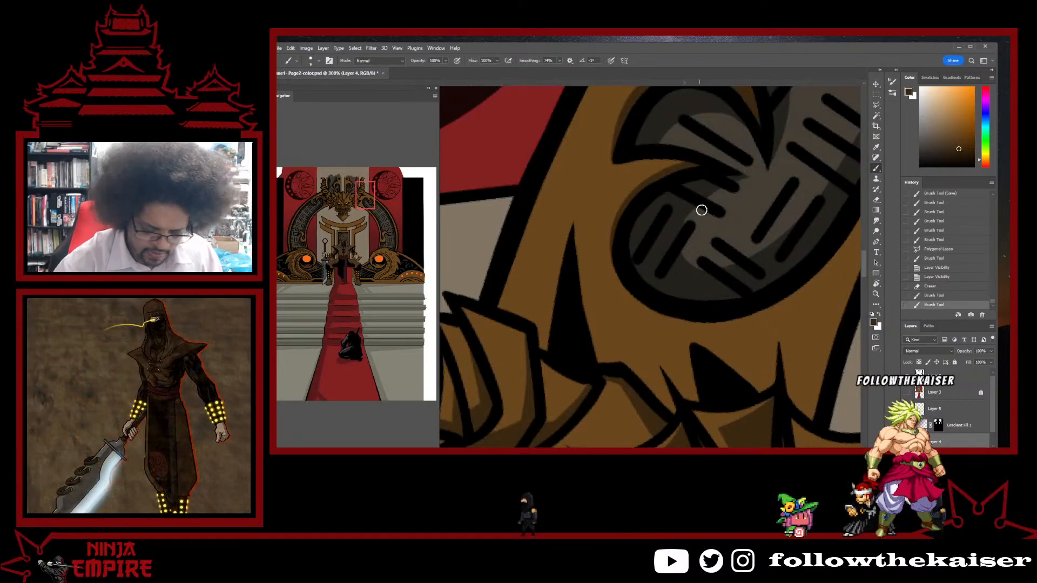
left_click_drag(767, 260, 727, 352)
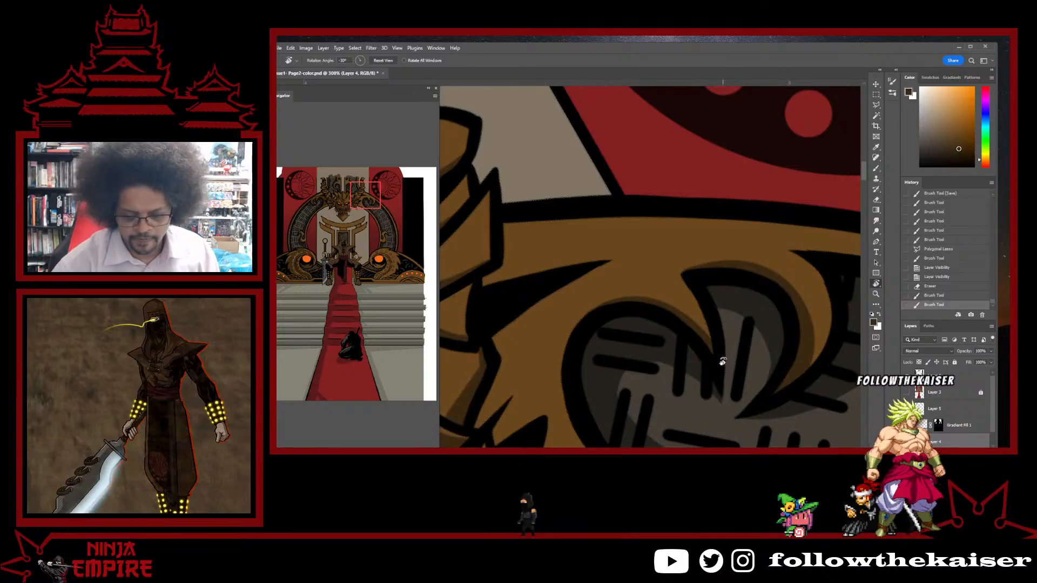
- Extend the dark brown shadow from the scroll's rounded rim down toward the dragon's ear fin
scroll(722, 361, "down", 3)
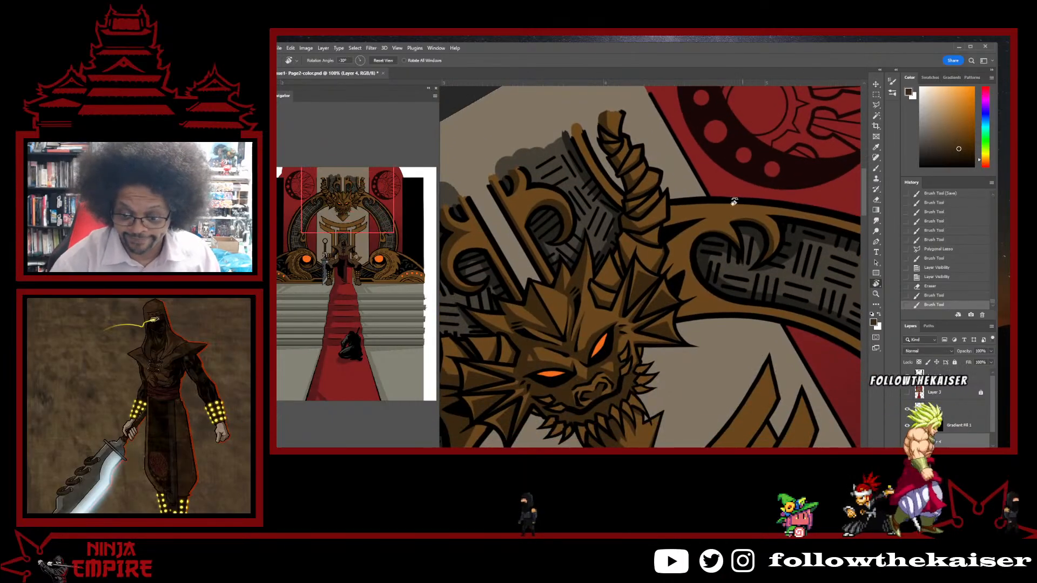
left_click_drag(707, 260, 799, 179)
key("b")
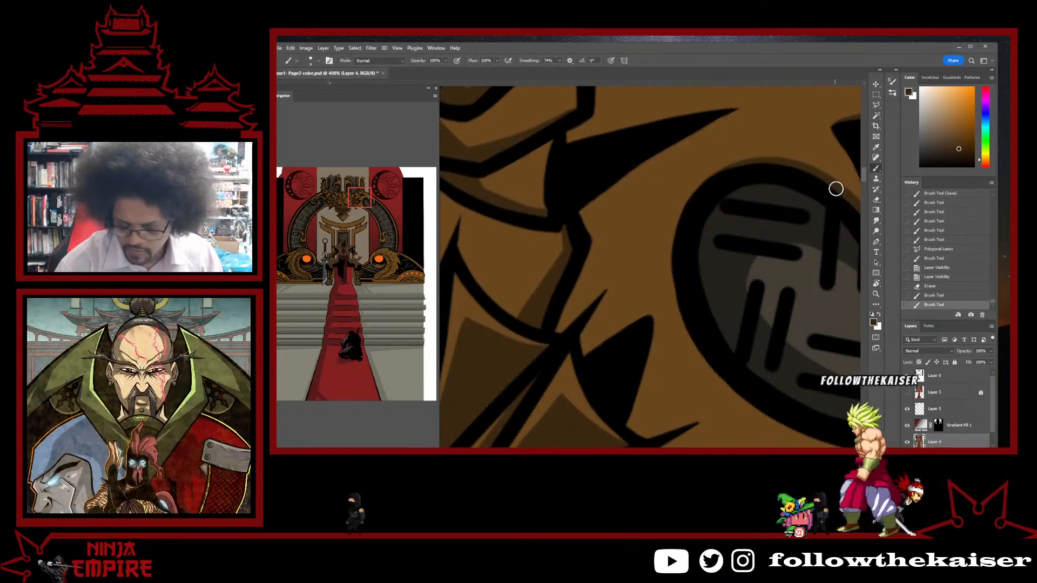
left_click_drag(669, 201, 560, 335)
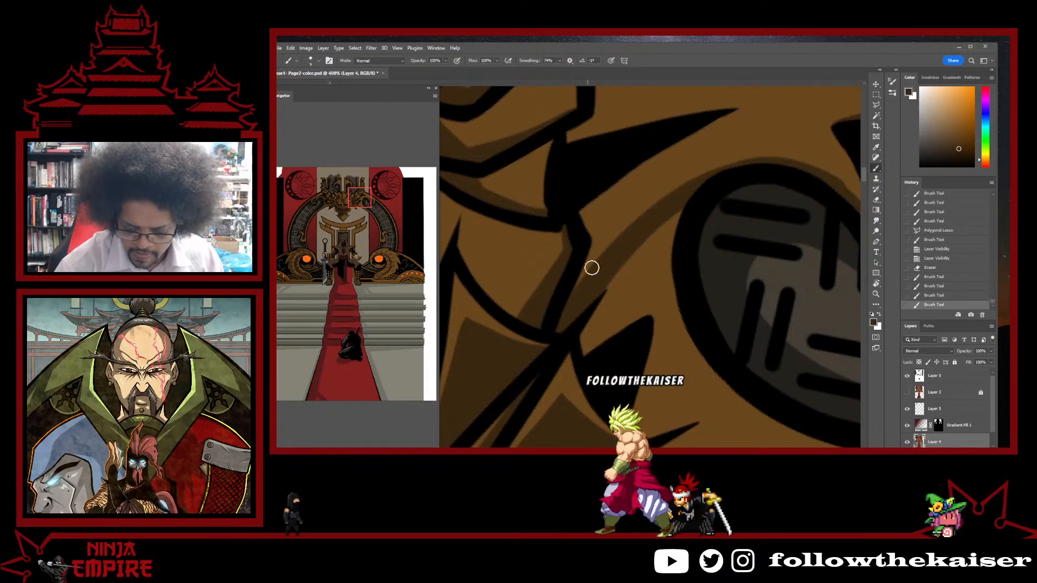
mouse_move(592, 268)
left_mouse_down()
mouse_move(631, 219)
mouse_move(688, 176)
left_mouse_up()
- Undo the last stroke and refine the shadow edge at the scroll's pointed inner tip with base brown
mouse_move(787, 157)
left_mouse_down()
mouse_move(856, 197)
mouse_move(654, 234)
mouse_move(527, 162)
left_mouse_up()
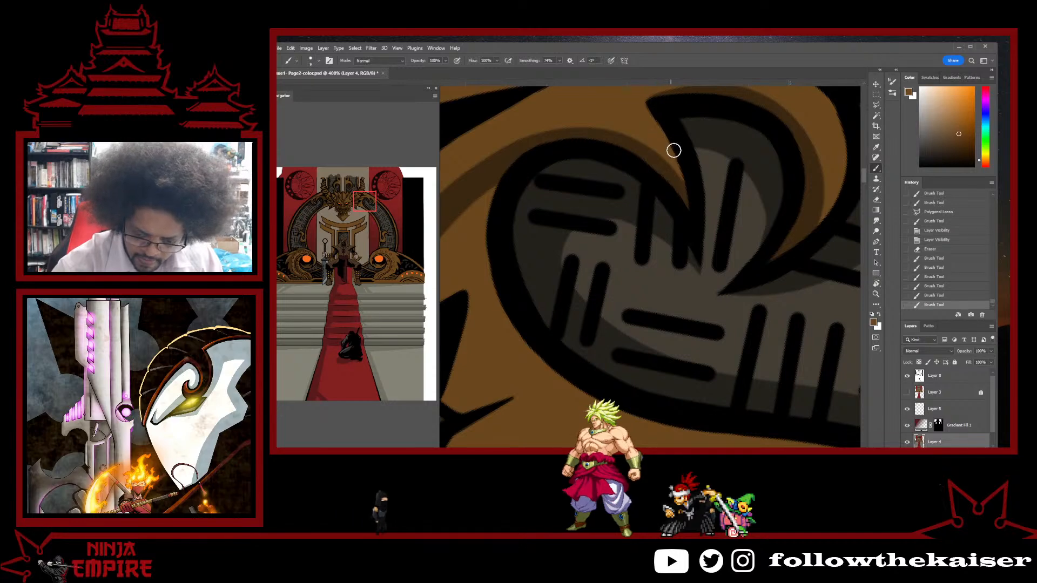
key("ctrl+z")
mouse_move(694, 275)
left_mouse_down()
mouse_move(684, 175)
mouse_move(654, 124)
mouse_move(695, 190)
mouse_move(701, 227)
left_mouse_up()
scroll(647, 319, "down", 1)
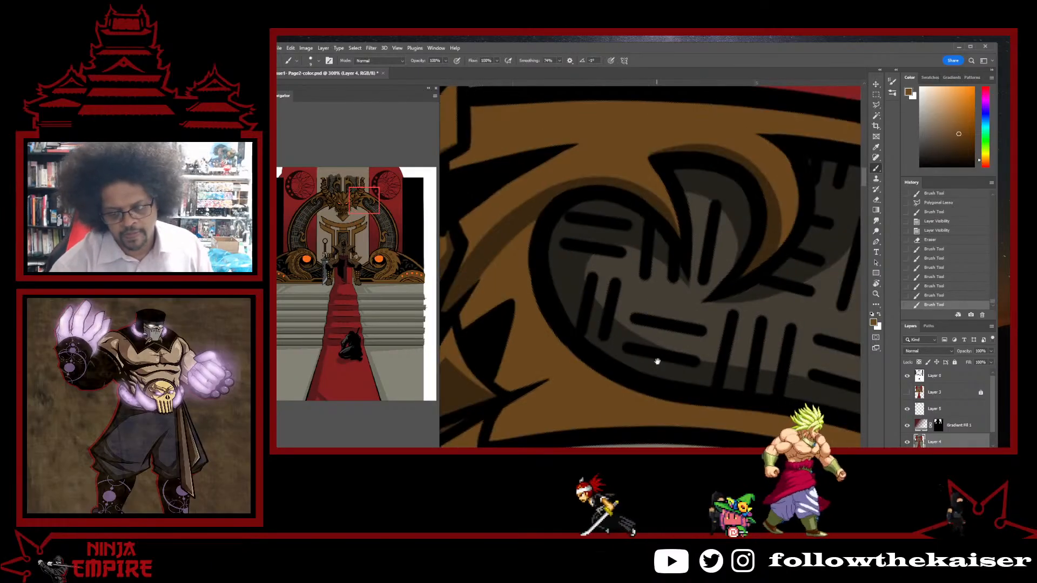
scroll(657, 361, "down", 4)
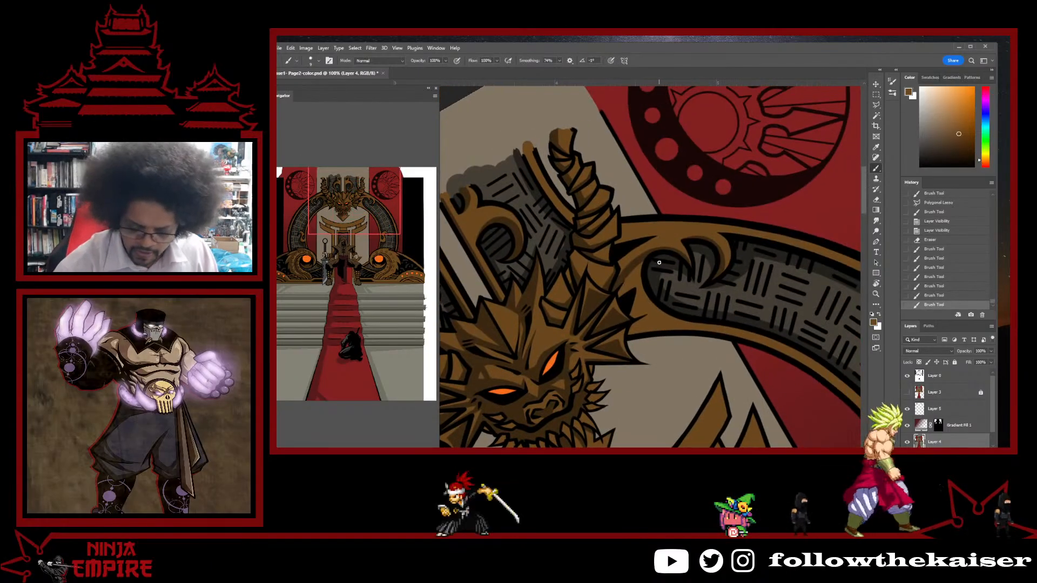
- Sample the dark brown and paint a shadow band around the scroll's rounded end toward the arch's lower rim
scroll(659, 262, "up", 3)
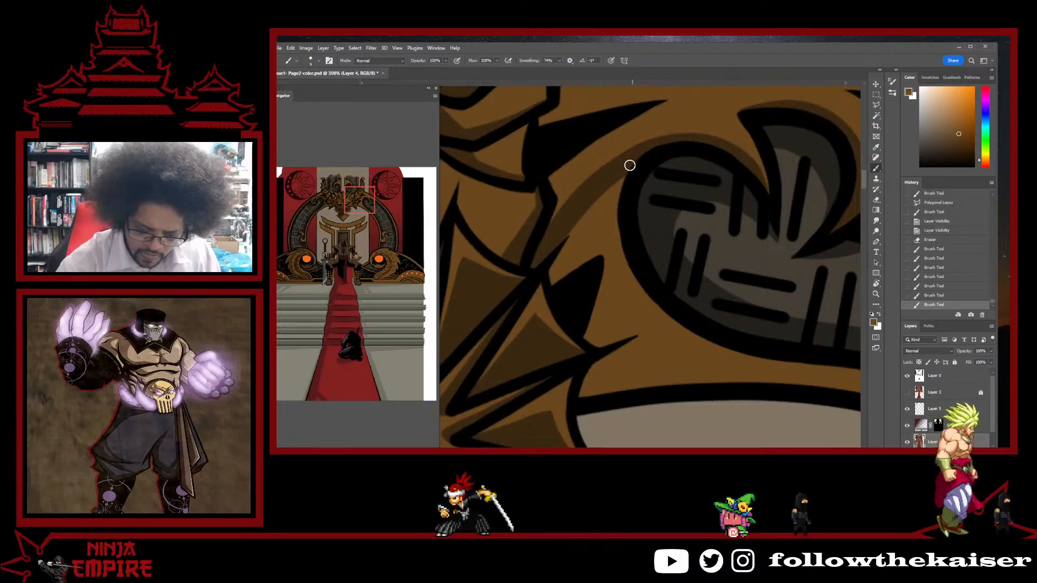
left_click_drag(630, 166, 612, 198)
left_click(611, 180, "alt")
mouse_move(638, 157)
left_mouse_down()
mouse_move(614, 195)
mouse_move(603, 249)
mouse_move(631, 323)
left_mouse_up()
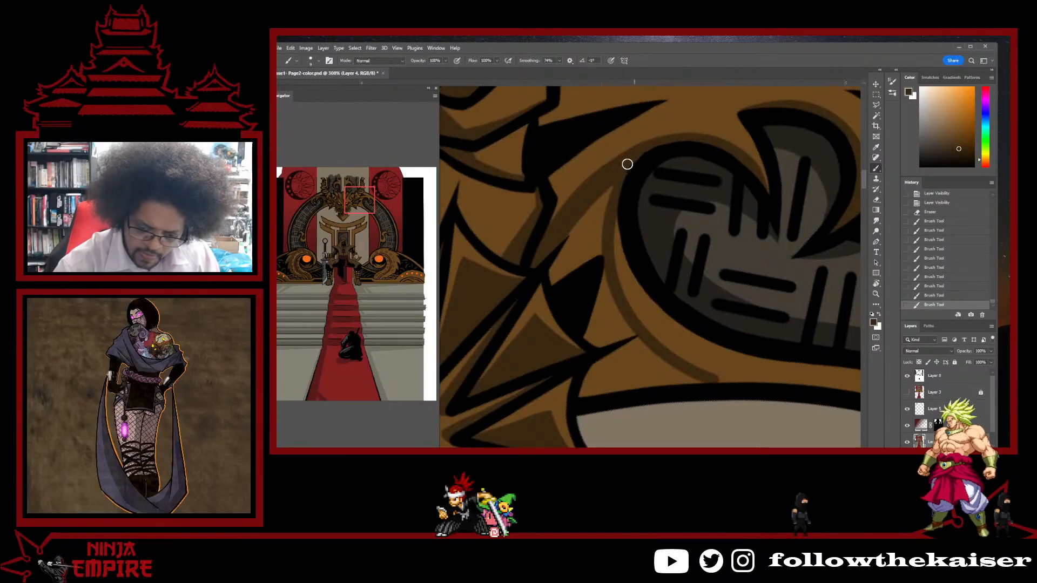
left_click_drag(713, 251, 700, 373)
left_click_drag(688, 308, 697, 128)
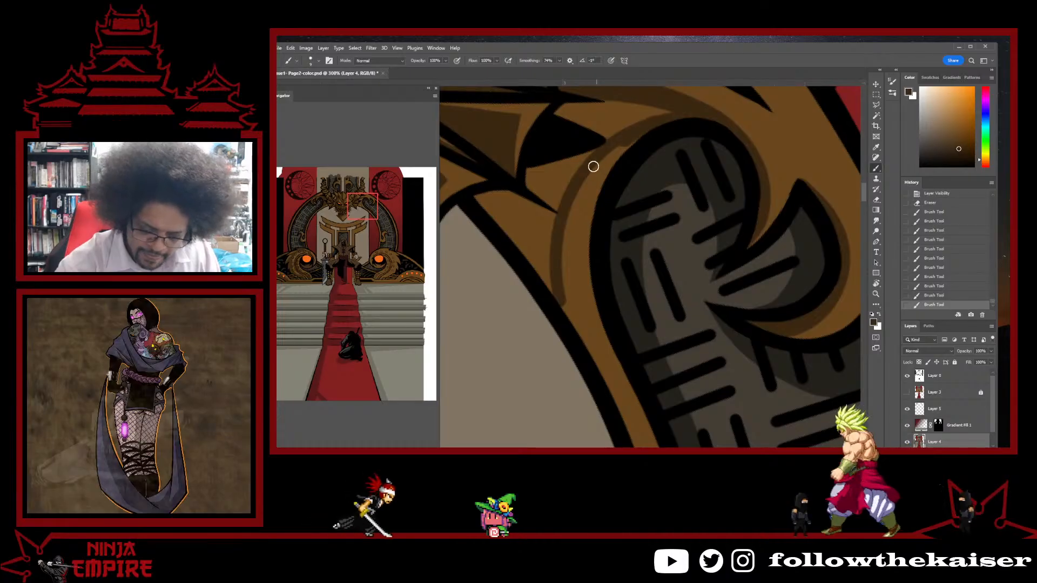
mouse_move(608, 380)
left_mouse_down()
mouse_move(563, 292)
mouse_move(551, 234)
left_mouse_up()
- Shade along the black spike between the right horn and the scroll, refining its tip with sampled browns
key("r")
mouse_move(569, 172)
left_mouse_down()
mouse_move(620, 273)
mouse_move(819, 231)
mouse_move(580, 243)
mouse_move(720, 296)
mouse_move(757, 259)
left_mouse_up()
key("b")
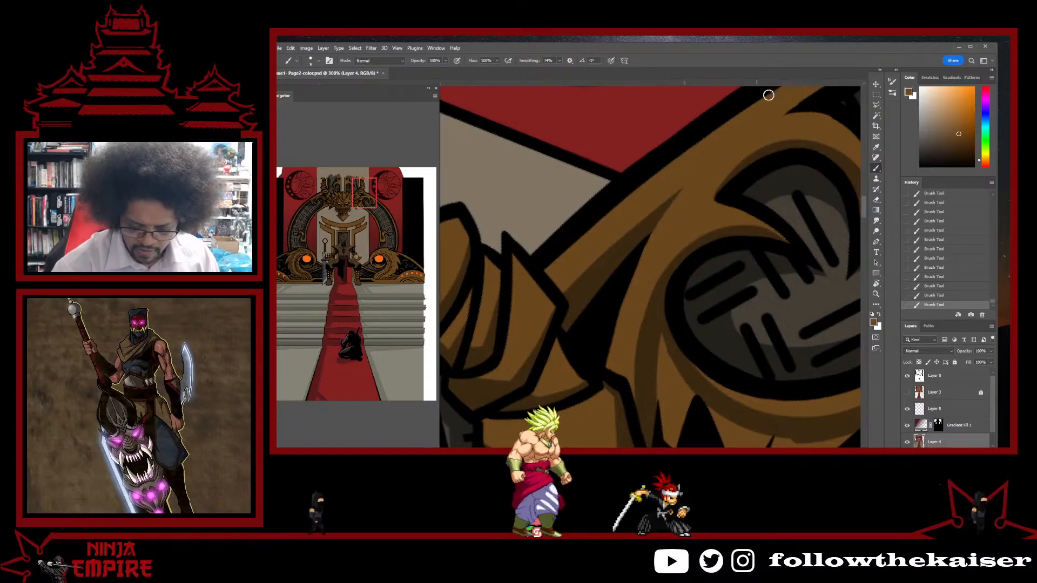
left_click(616, 261, "alt")
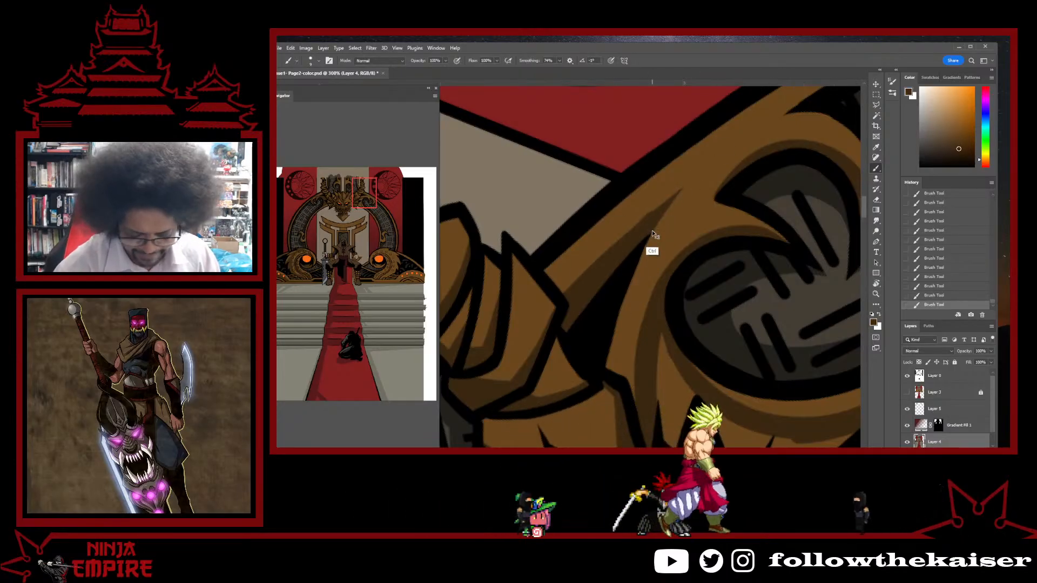
left_click_drag(639, 236, 631, 244)
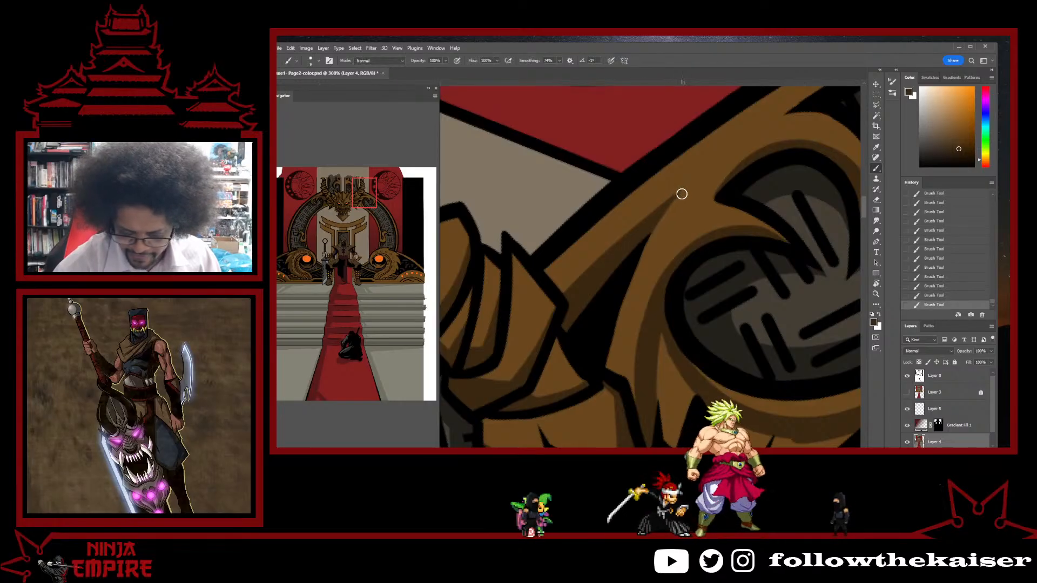
scroll(669, 216, "up", 2)
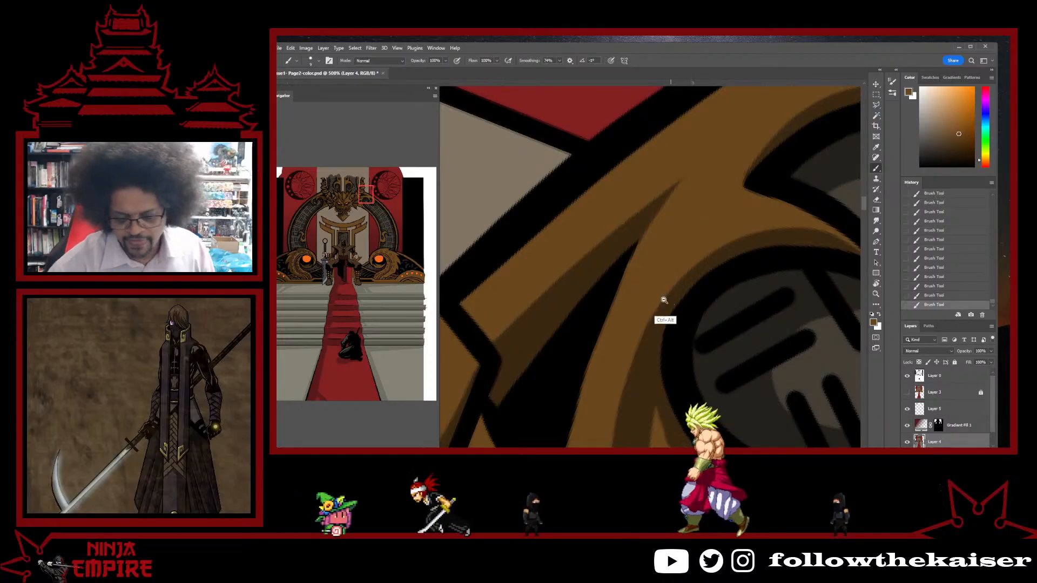
scroll(664, 300, "down", 5)
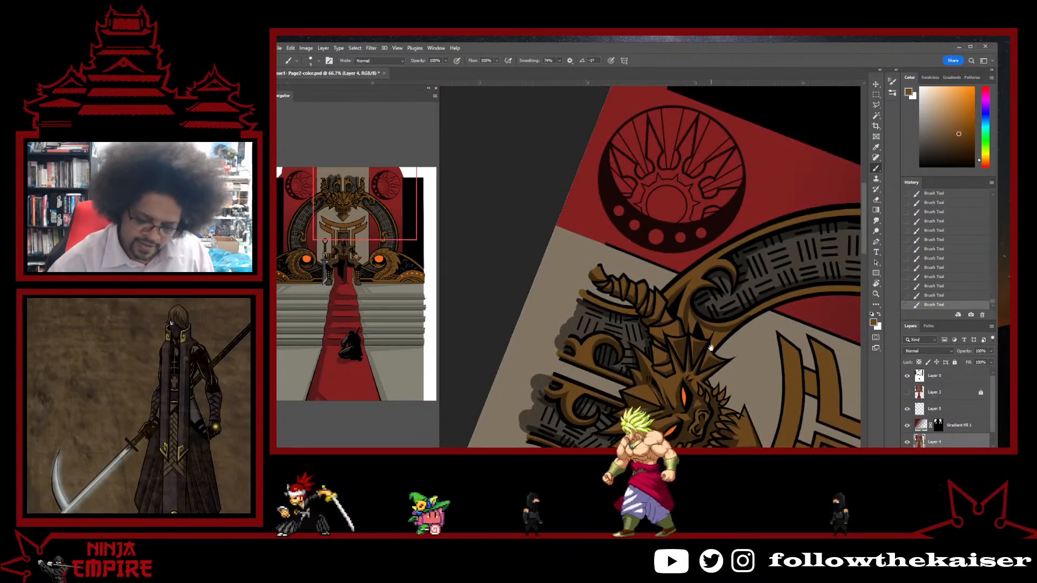
- Fill the area between the scroll's rounded end and the ear fin's upper spikes with dark brown shadow
scroll(697, 324, "up", 1)
scroll(673, 301, "up", 3)
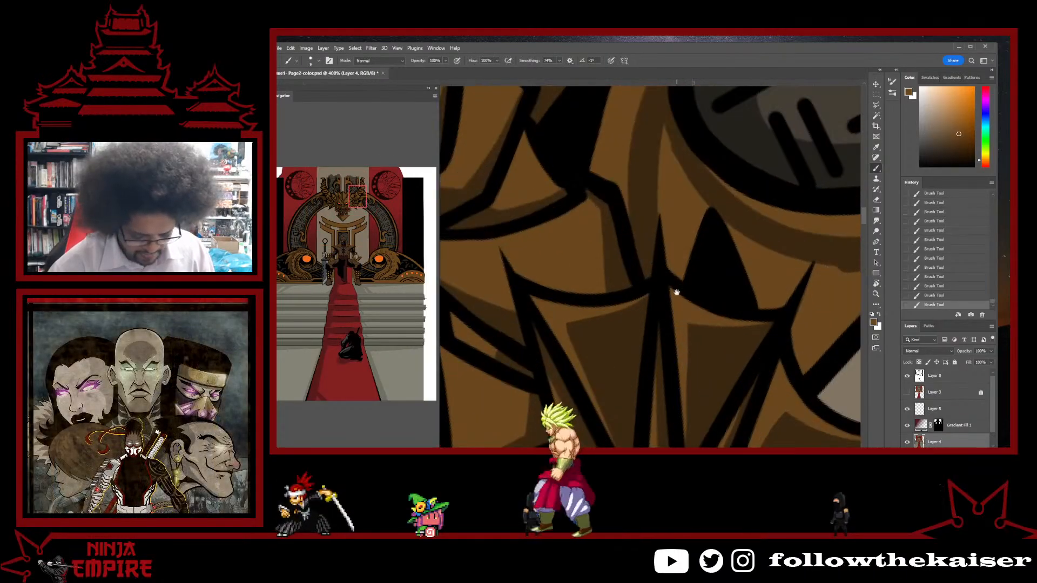
left_click_drag(676, 292, 637, 277)
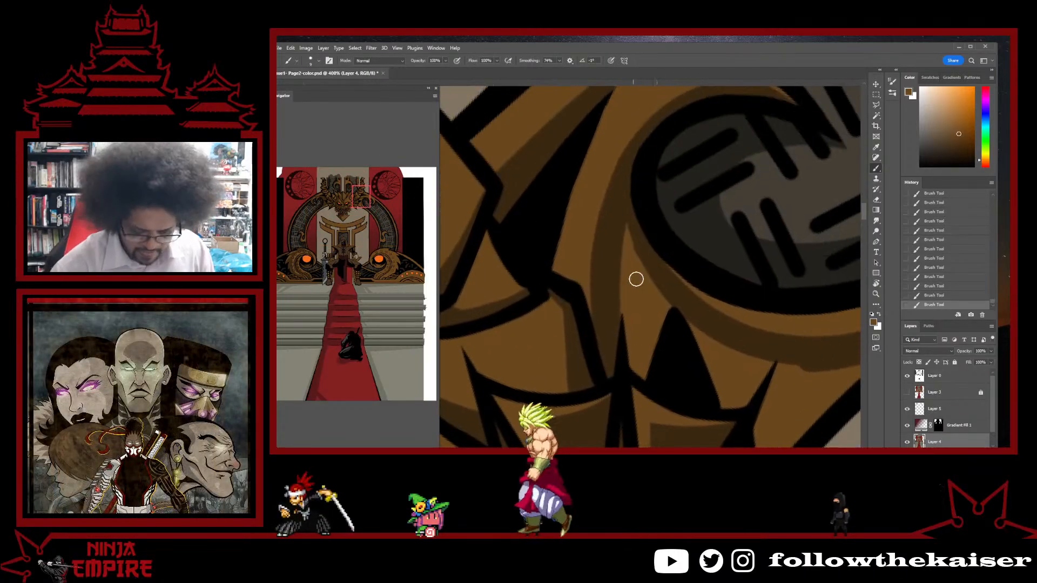
left_click(593, 287, "alt")
left_click_drag(634, 152, 592, 248)
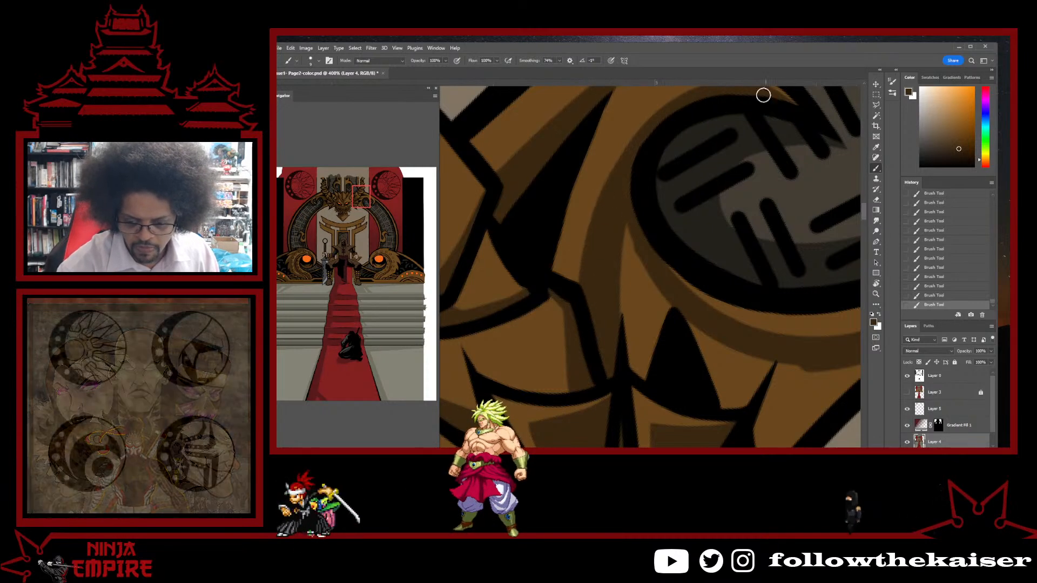
left_click_drag(812, 100, 589, 145)
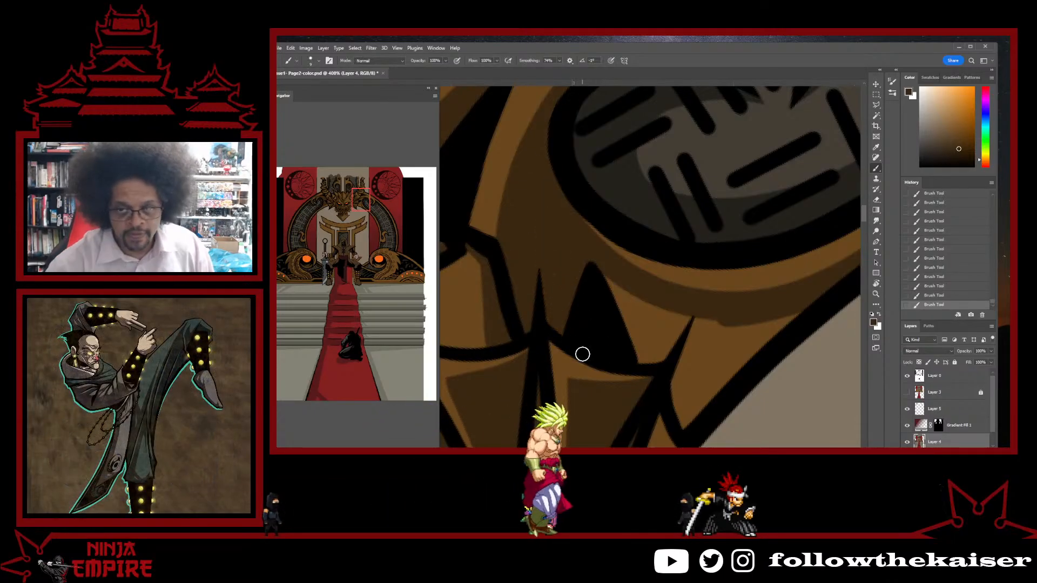
key("r")
mouse_move(711, 308)
left_mouse_down()
mouse_move(675, 362)
mouse_move(687, 163)
left_mouse_up()
key("e")
mouse_move(760, 224)
left_mouse_down()
mouse_move(746, 270)
mouse_move(718, 304)
left_mouse_up()
key("ctrl+z")
- Fill the arch area around the ear fin's black spikes down to the lower rim with dark brown
key("r")
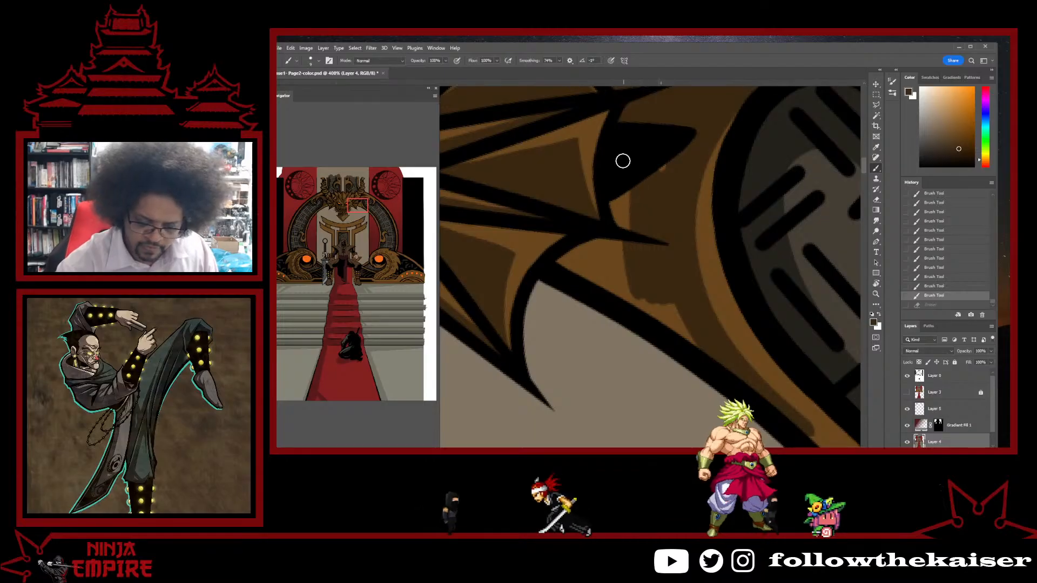
left_click_drag(611, 159, 664, 183)
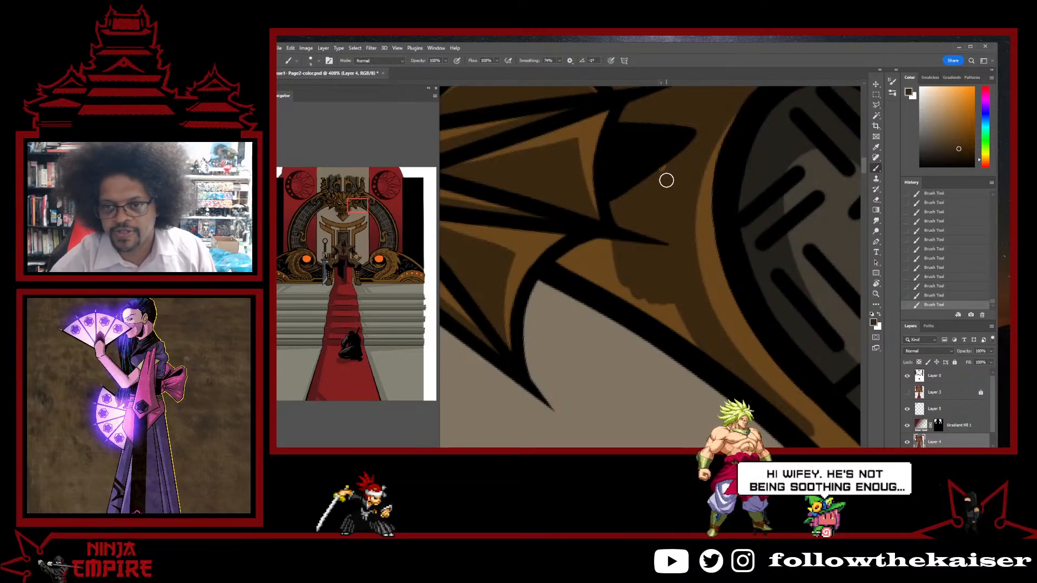
left_click_drag(671, 154, 670, 173)
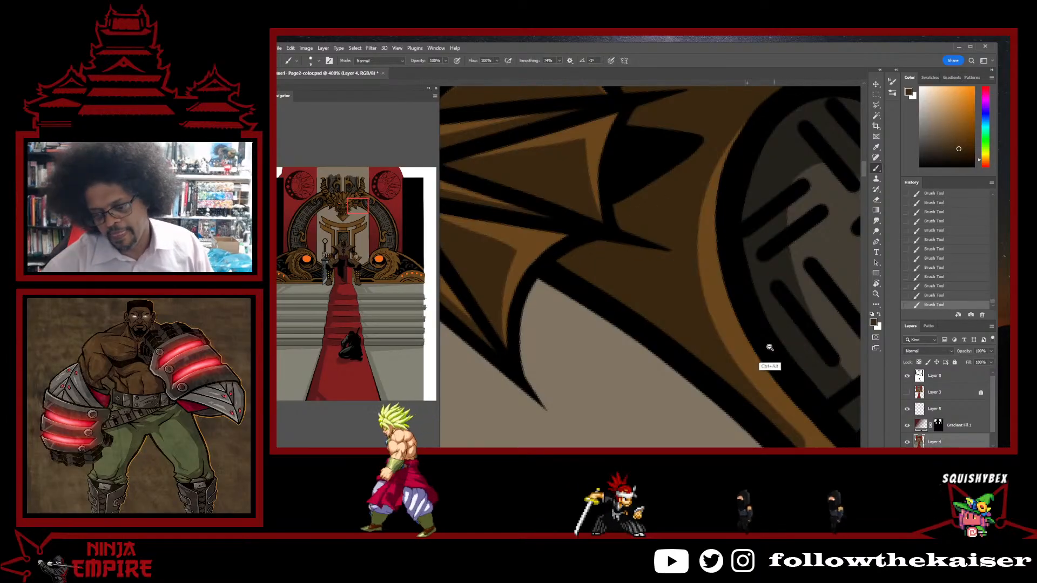
scroll(769, 347, "down", 3)
scroll(708, 301, "up", 1)
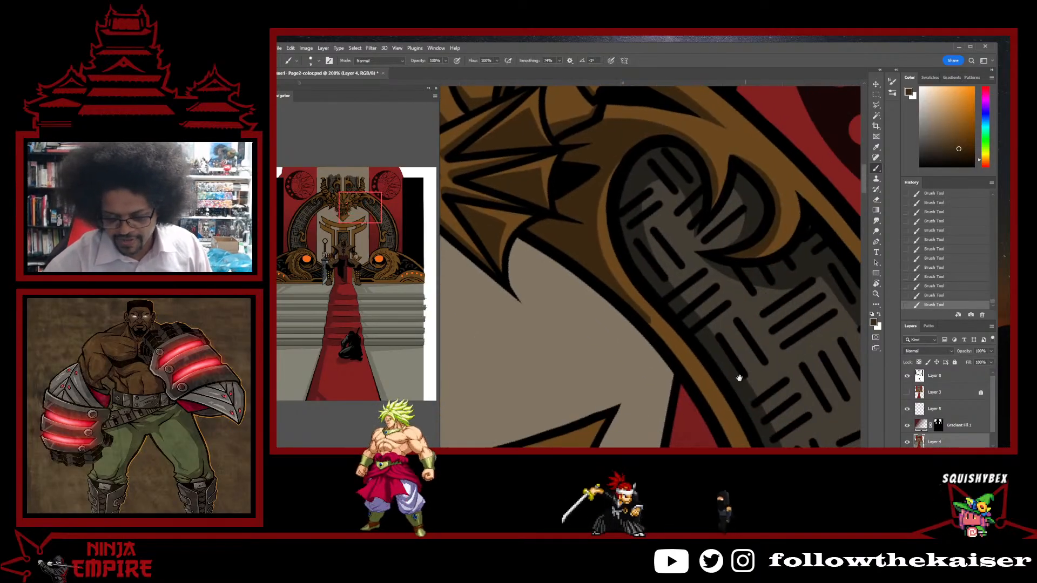
- Paint a dark brown shadow band along the arch's inner gold rim, from the dragon head down beside the red backdrop
scroll(738, 378, "down", 3)
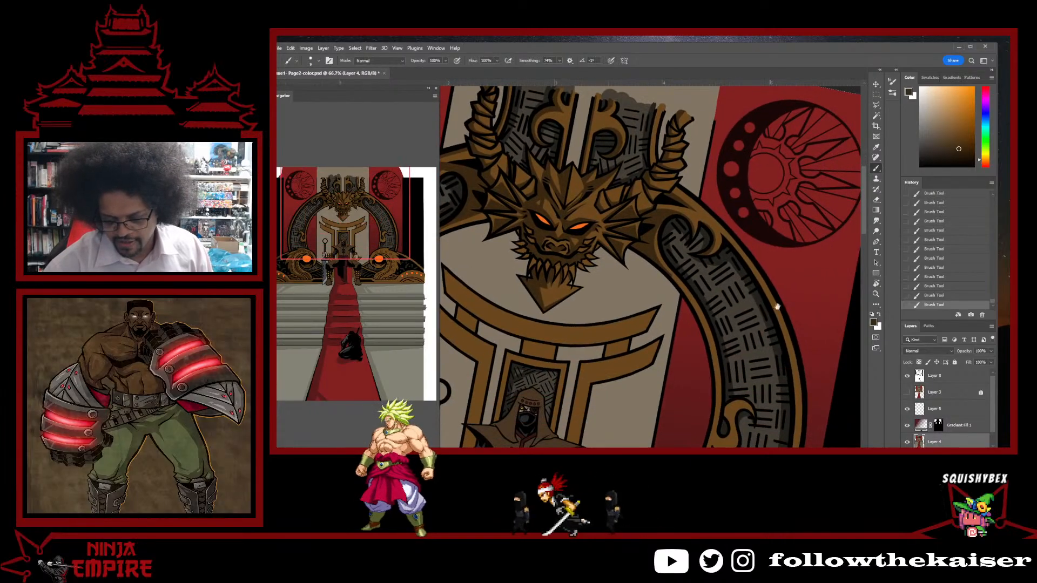
left_click_drag(787, 358, 767, 297)
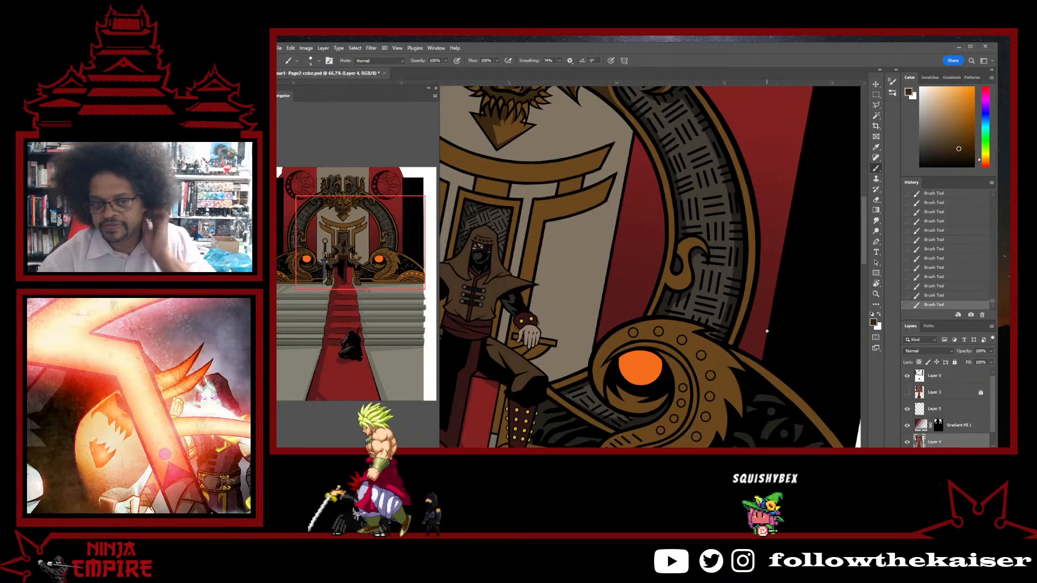
key("r")
left_click_drag(778, 264, 661, 318)
scroll(662, 318, "up", 2)
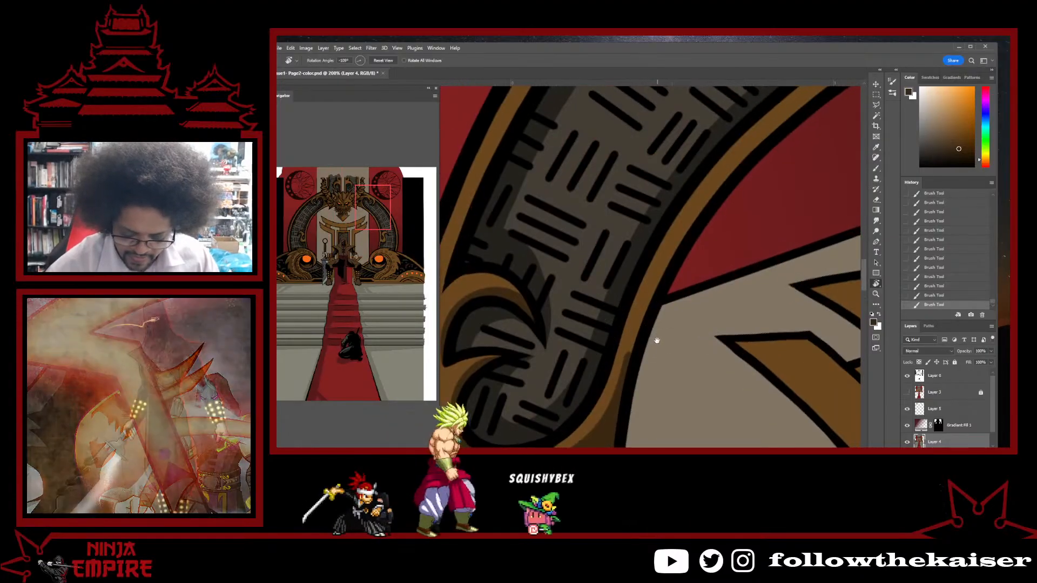
key("b")
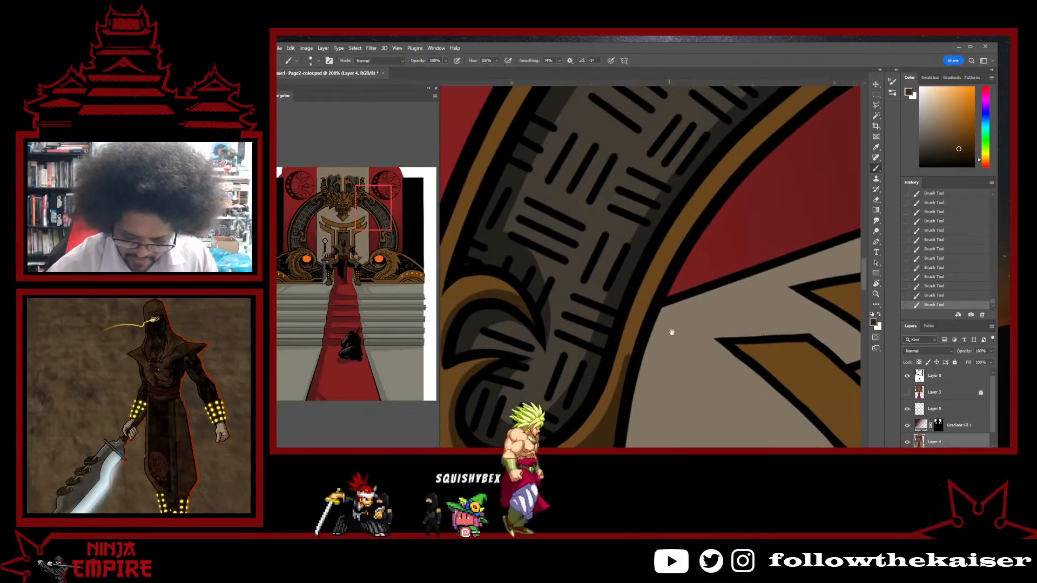
left_click_drag(669, 331, 641, 384)
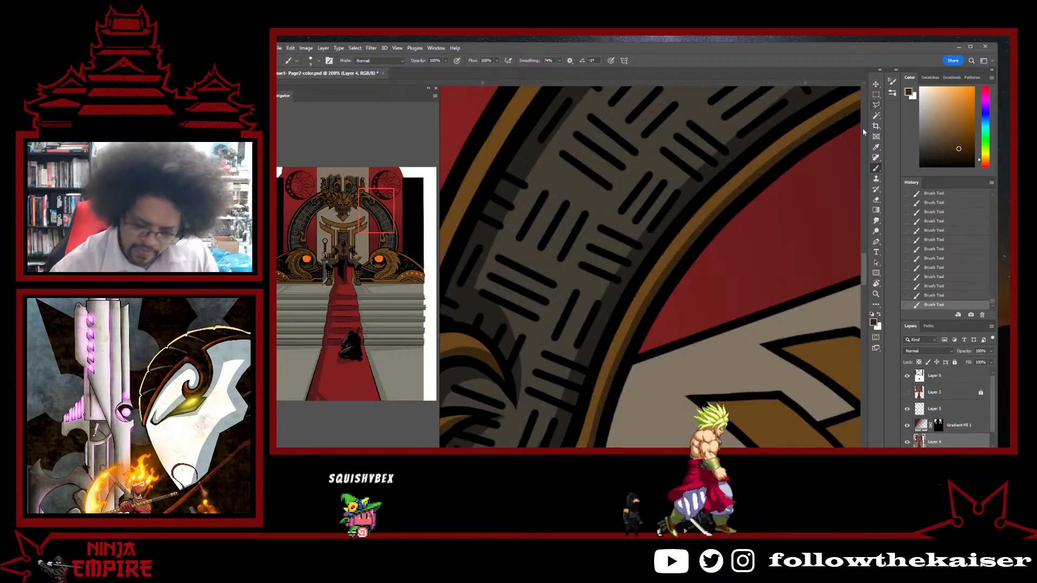
- Extend the rim's dark brown shadow past the S-shaped hook to the round ornament, refining its end with sampled browns
mouse_move(682, 324)
left_mouse_down()
mouse_move(727, 275)
mouse_move(776, 270)
mouse_move(720, 202)
mouse_move(671, 271)
left_mouse_up()
key("r")
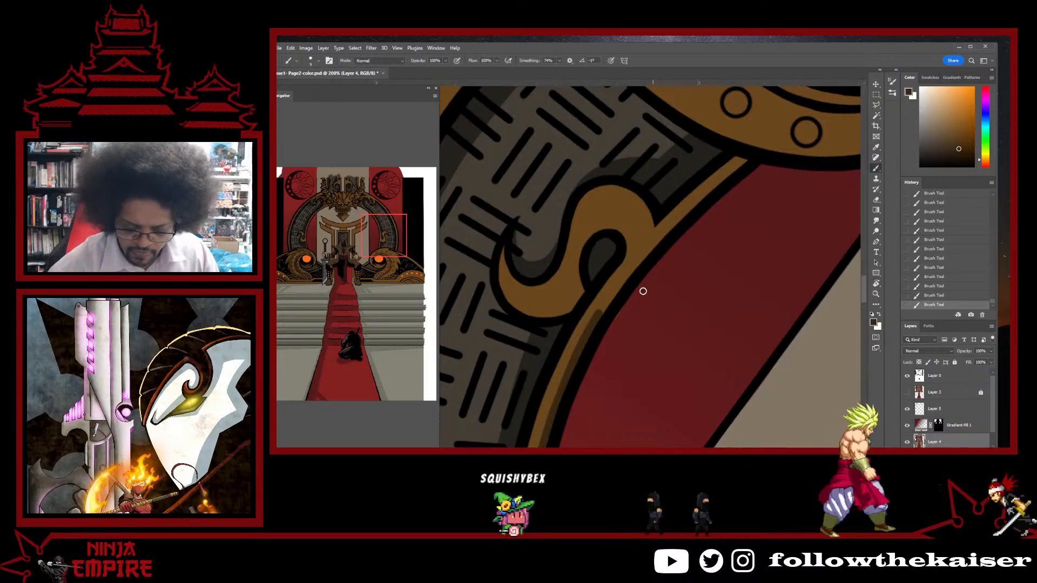
mouse_move(572, 366)
left_mouse_down()
mouse_move(601, 303)
mouse_move(654, 234)
mouse_move(711, 176)
mouse_move(764, 145)
left_mouse_up()
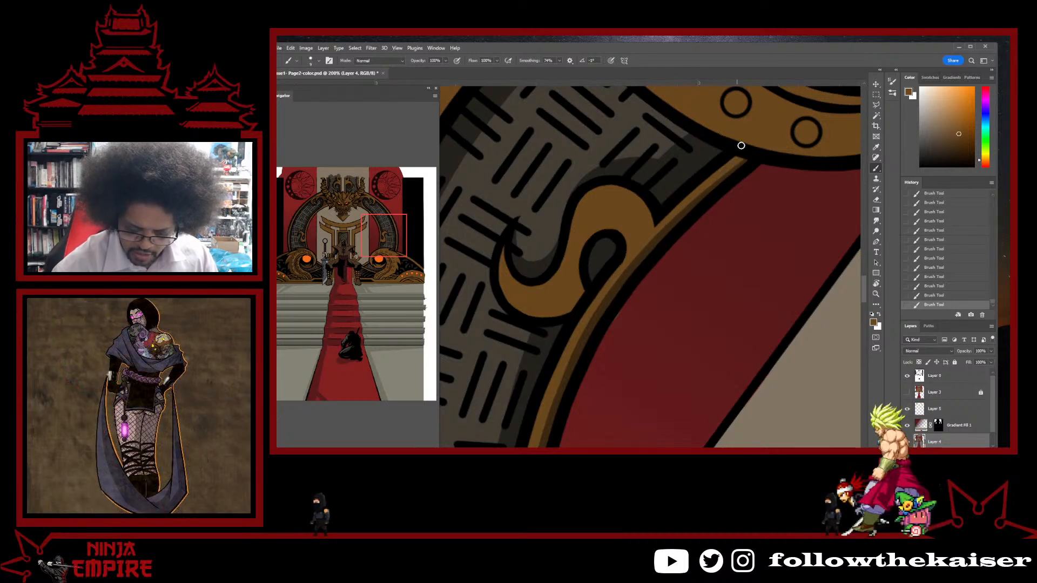
left_click(631, 274, "alt")
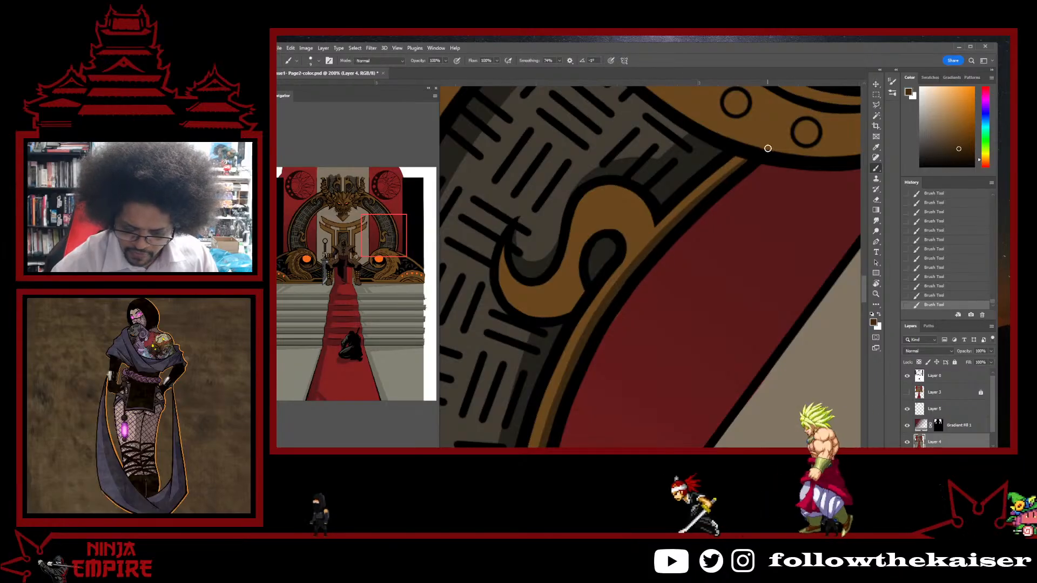
left_click_drag(771, 143, 737, 164)
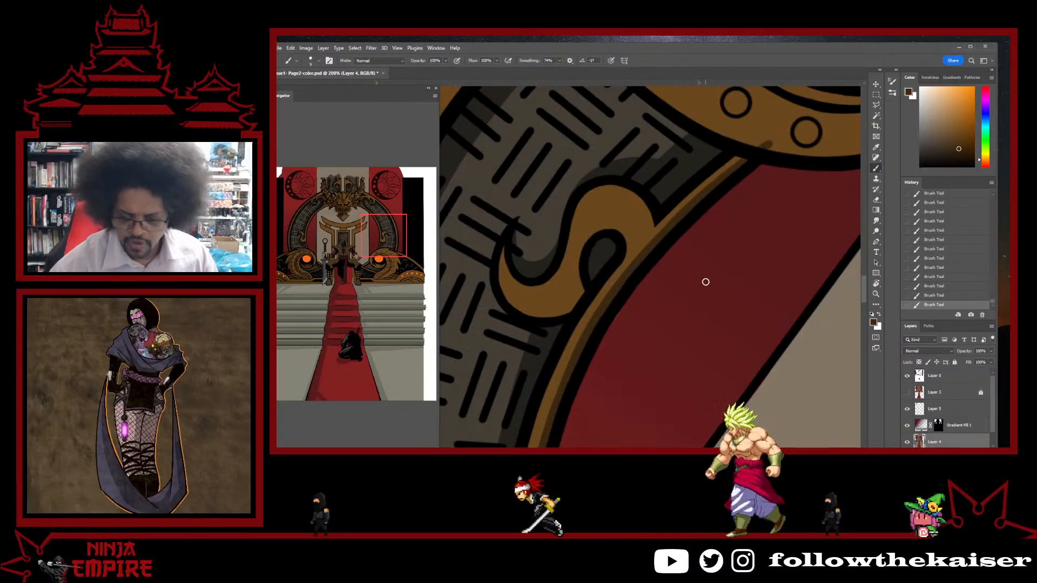
left_click(764, 150, "alt")
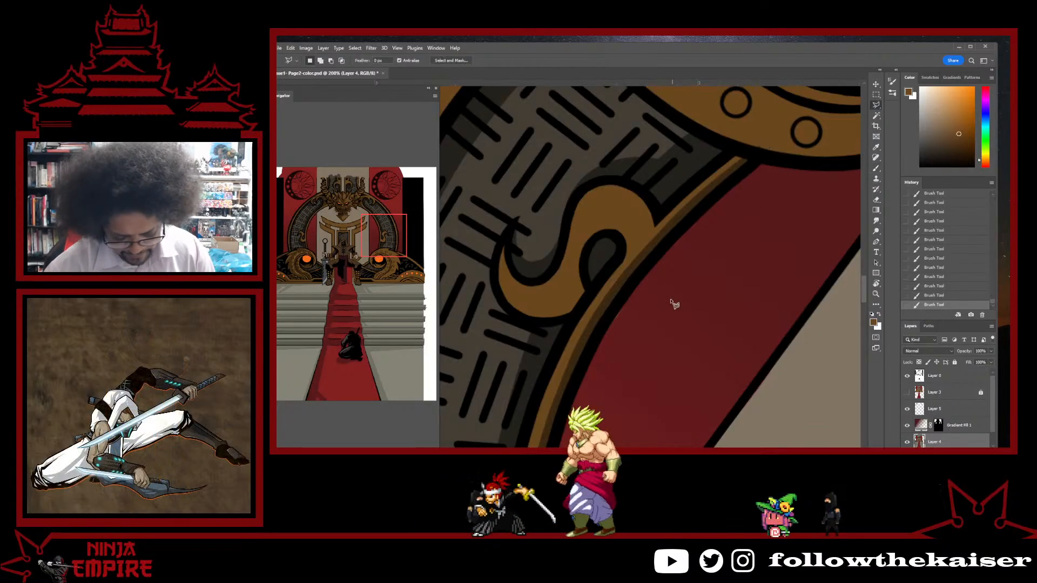
- Add the patch of red backdrop beside the hook's rim to the selection with the Polygonal Lasso and hide the selection edges
key("l")
left_click(664, 343, "shift")
left_click(685, 294)
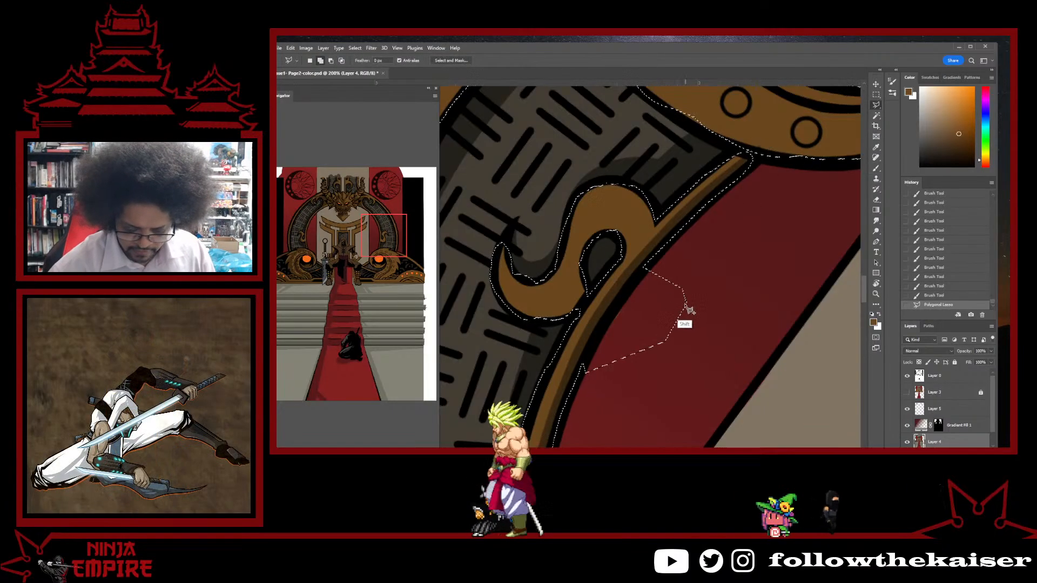
double_click(644, 268)
key("b")
key("ctrl+h")
- Try to touch up the rim's outer edge with brown and sampled dark red, and undo the strokes
left_click_drag(601, 347, 655, 261)
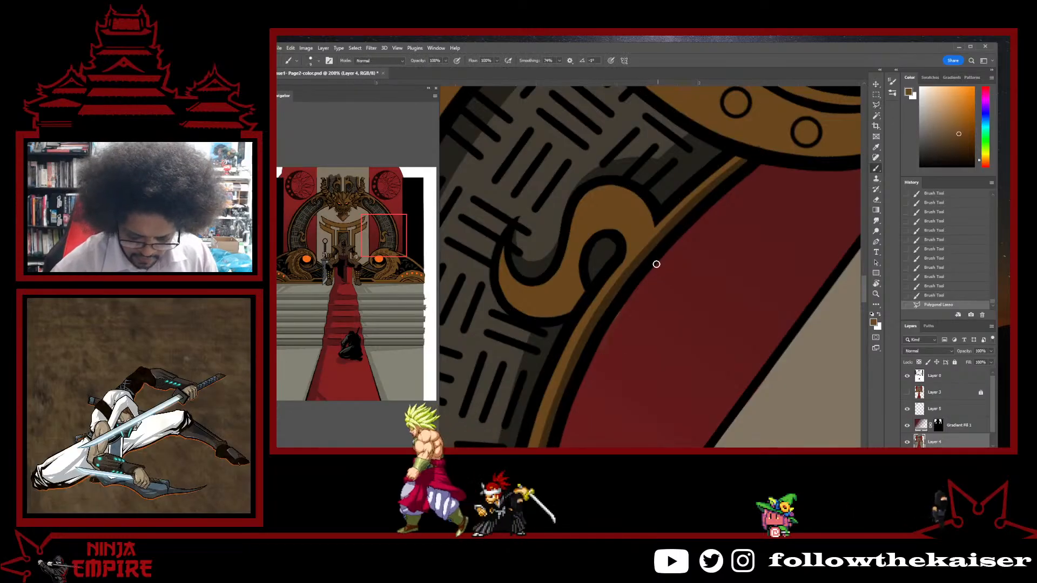
left_click(640, 336, "alt")
mouse_move(597, 349)
left_mouse_down()
mouse_move(671, 247)
mouse_move(620, 361)
mouse_move(692, 231)
mouse_move(621, 333)
left_mouse_up()
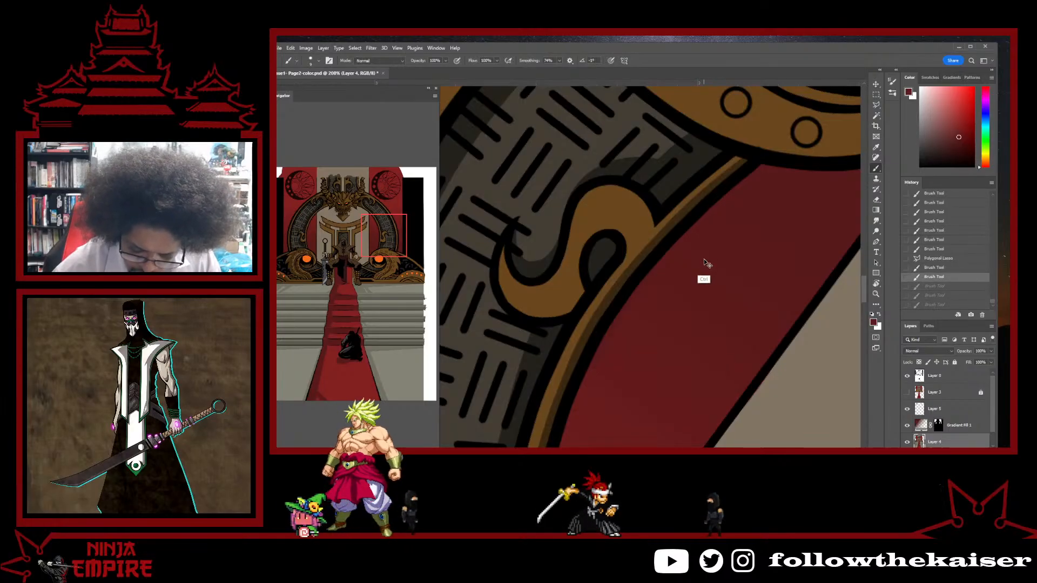
key("ctrl+z")
key("ctrl+z")
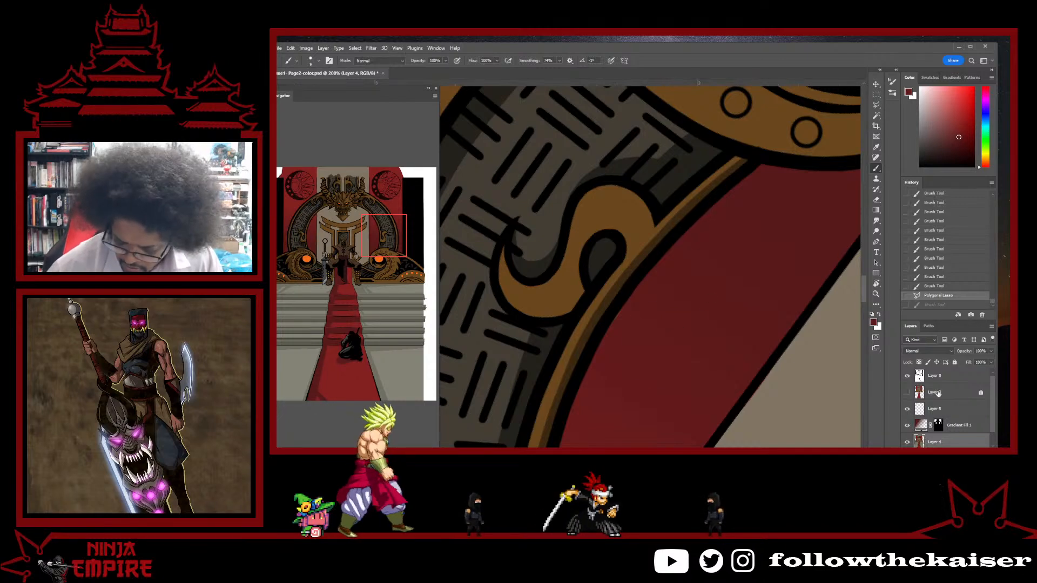
- Compare the color and gradient layers, repaint the backdrop beside the rim with sampled red while Gradient Fill 1 is hidden, and restore the gradient
left_click(907, 441)
left_click(907, 441)
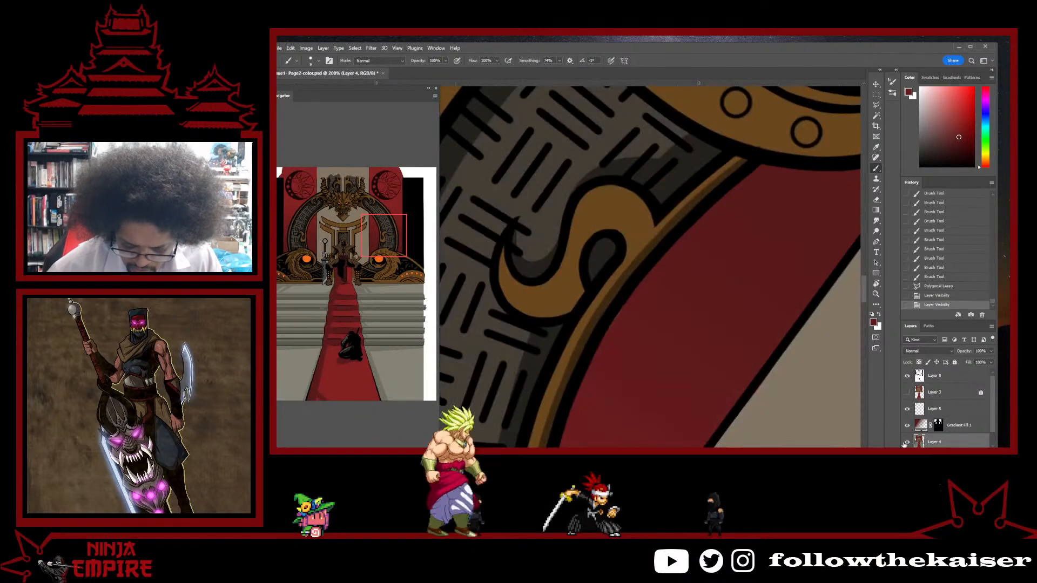
left_click(907, 442)
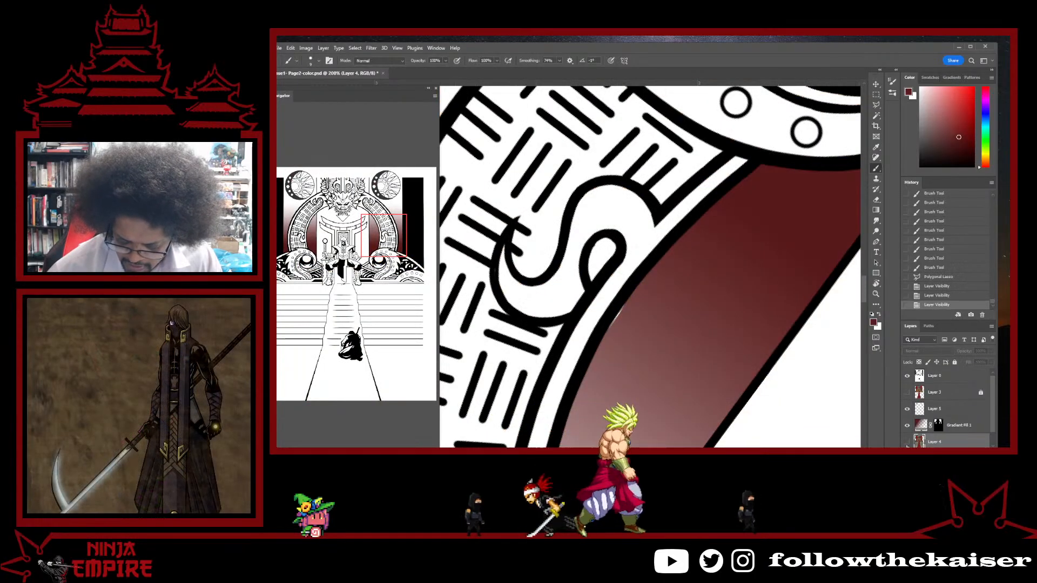
left_click(907, 426)
left_click(907, 441)
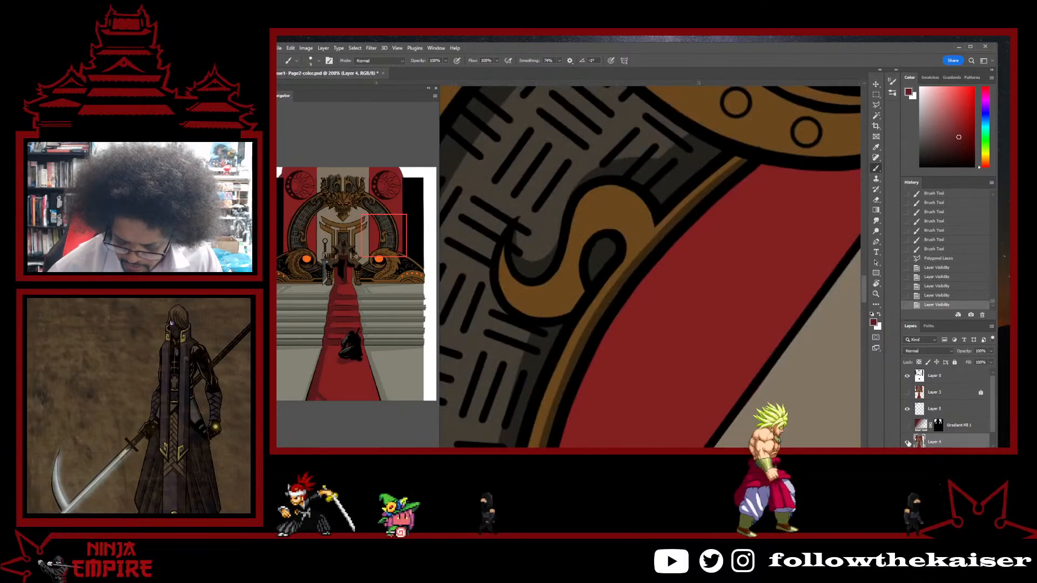
left_click(608, 328, "alt")
left_click_drag(607, 328, 779, 223)
left_click(906, 425)
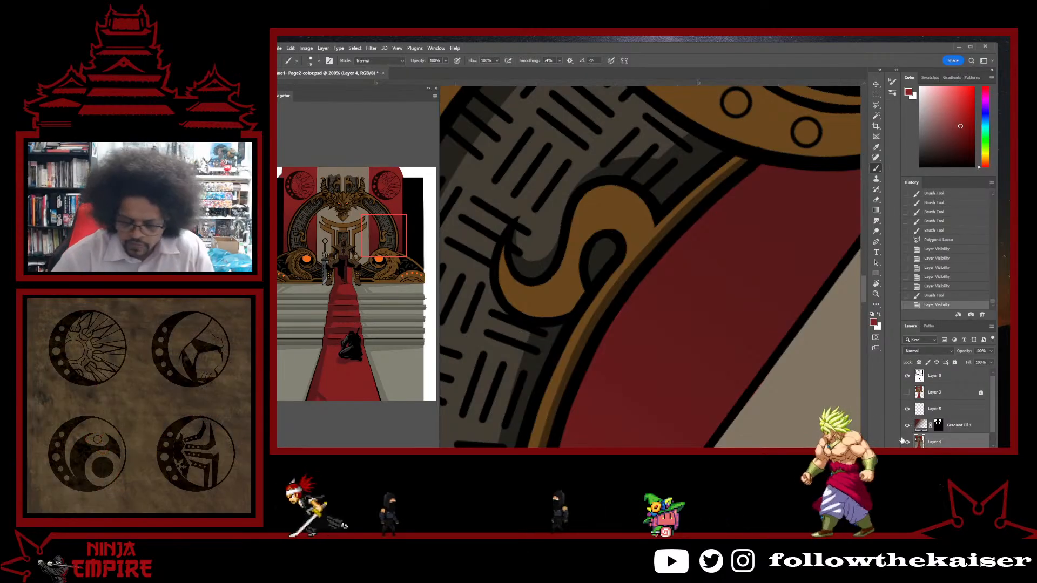
- On the line art layer, repaint the black outline between the hook's rim and the red backdrop with sampled black, redoing unsatisfactory strokes
scroll(752, 371, "down", 4)
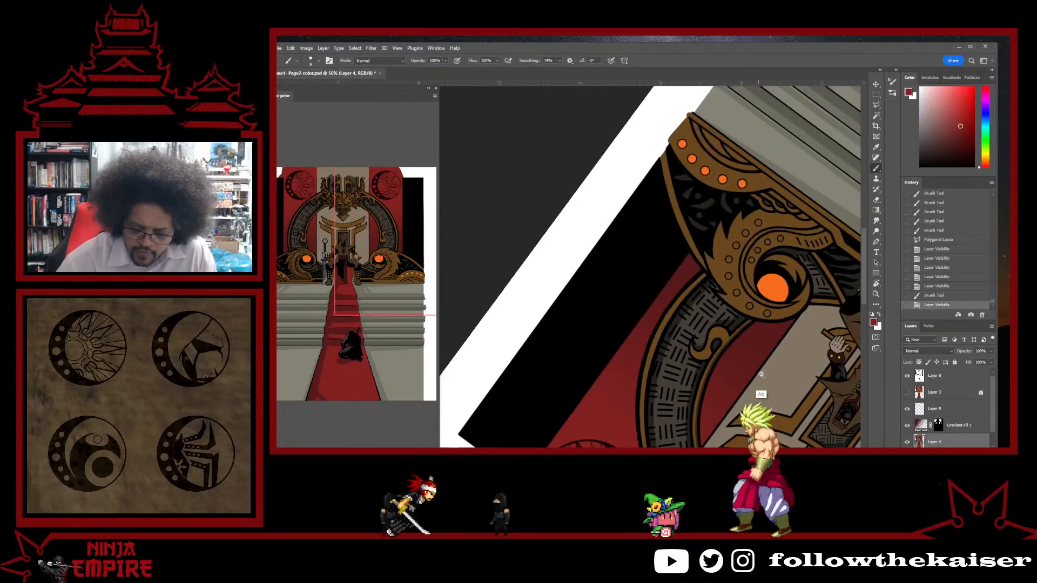
scroll(727, 364, "up", 5)
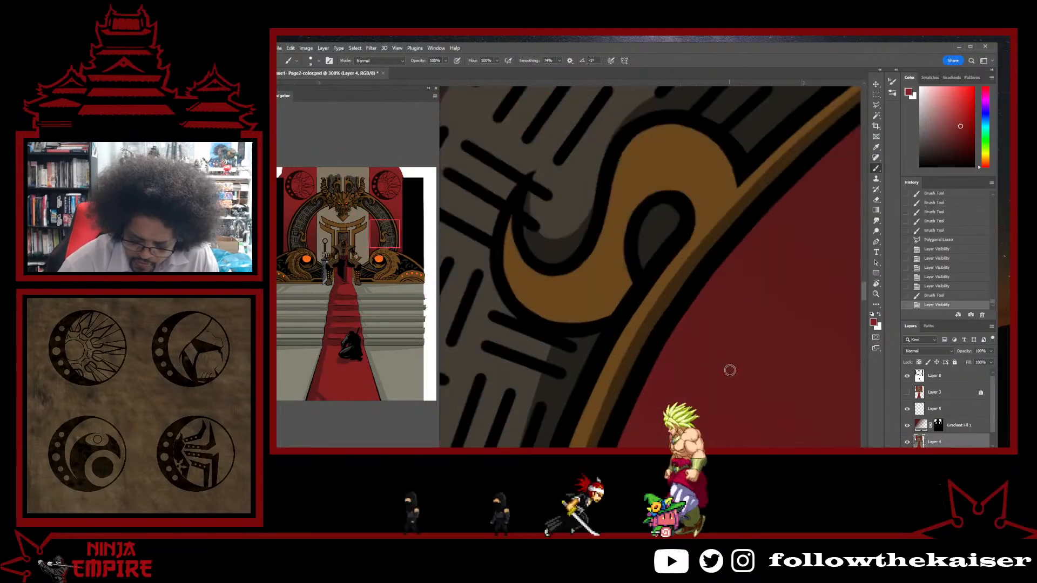
left_click(937, 378)
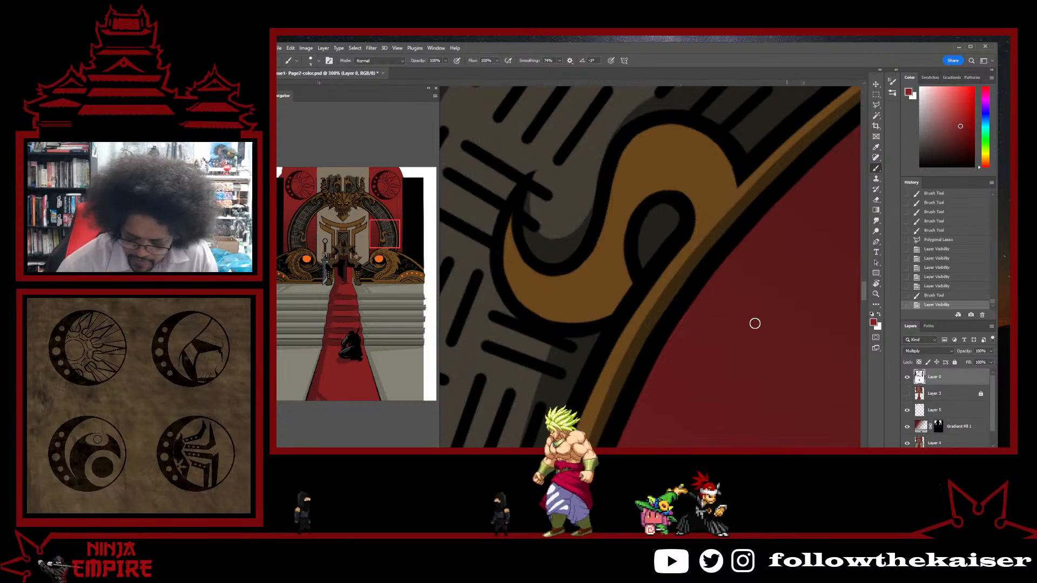
left_click(667, 333, "alt")
left_click_drag(655, 352, 724, 243)
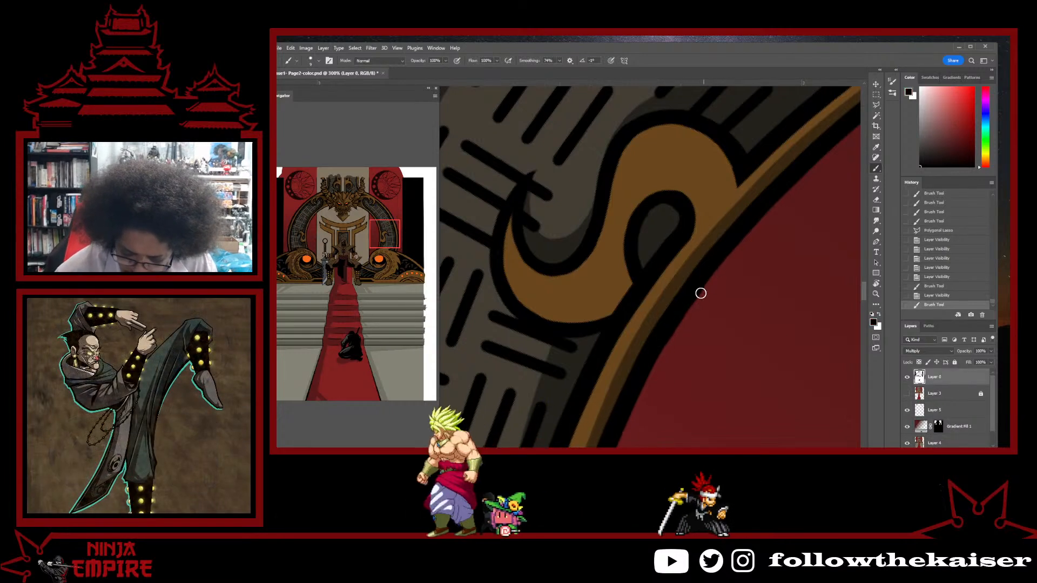
key("ctrl+z")
mouse_move(641, 377)
left_mouse_down()
mouse_move(798, 144)
mouse_move(654, 351)
mouse_move(717, 262)
mouse_move(819, 163)
mouse_move(639, 382)
left_mouse_up()
key("ctrl+z")
key("ctrl+z")
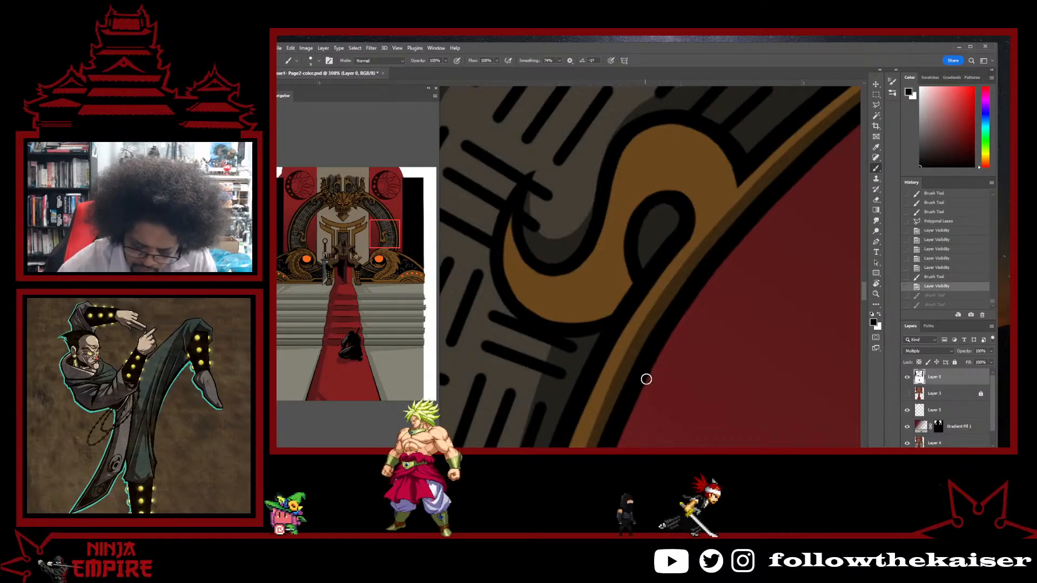
key("ctrl+z")
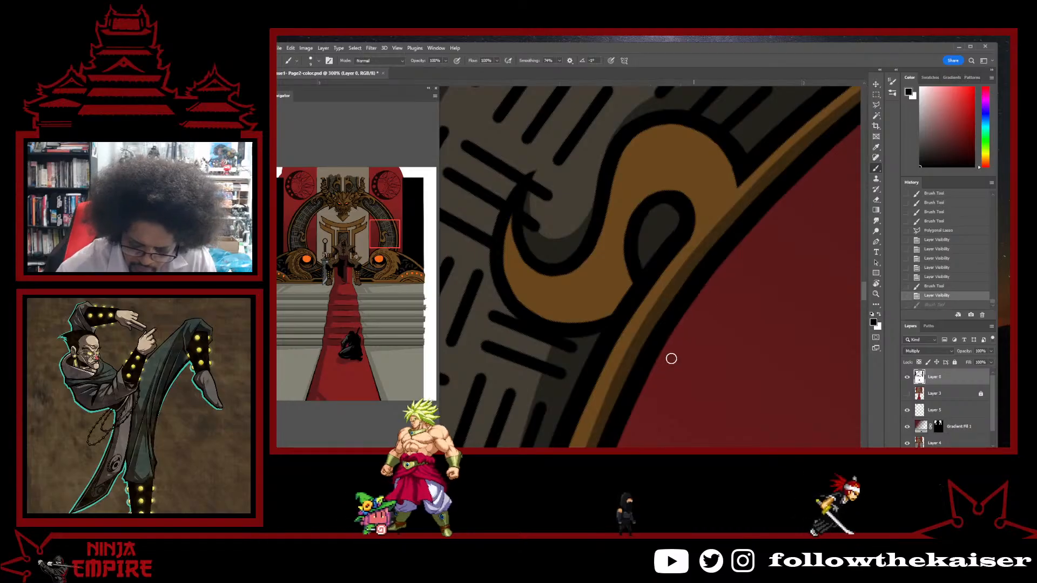
mouse_move(727, 247)
left_mouse_down()
mouse_move(643, 371)
mouse_move(710, 271)
mouse_move(841, 123)
left_mouse_up()
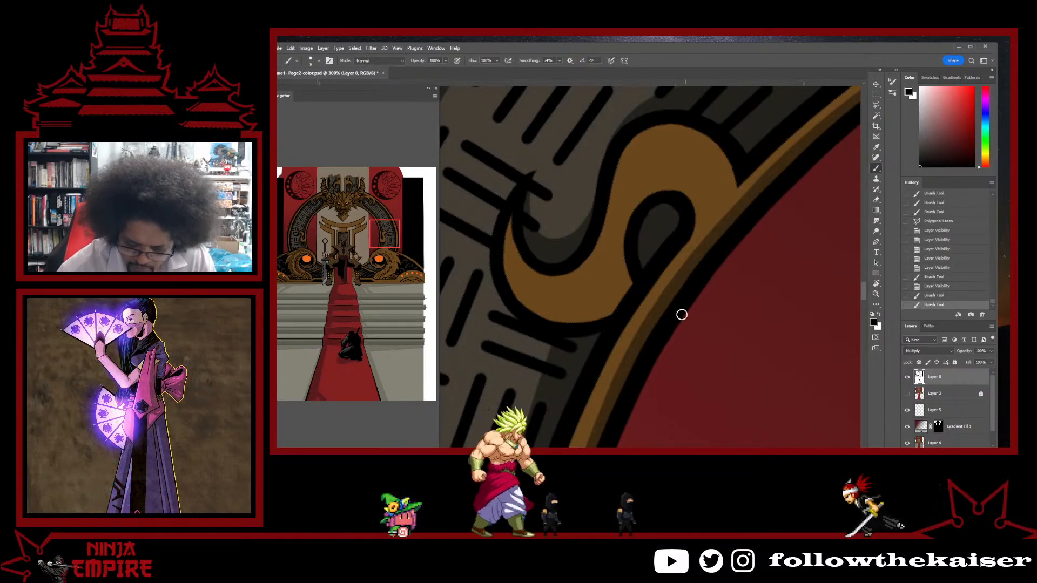
- Smooth the black outline's edge along the red backdrop from below the hook up to the round ornament
left_click(713, 332, "ctrl+alt")
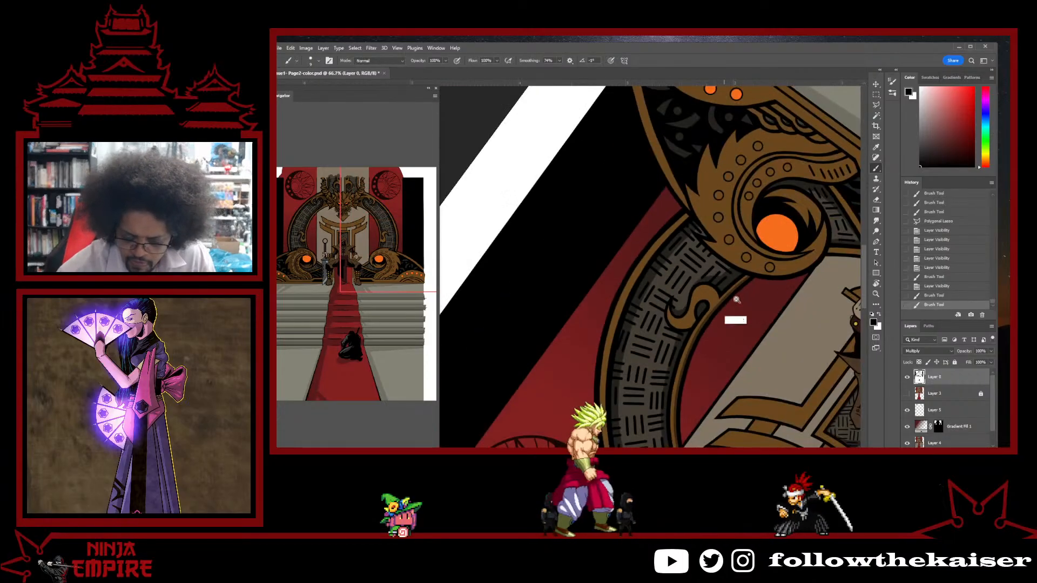
left_click(726, 317, "ctrl")
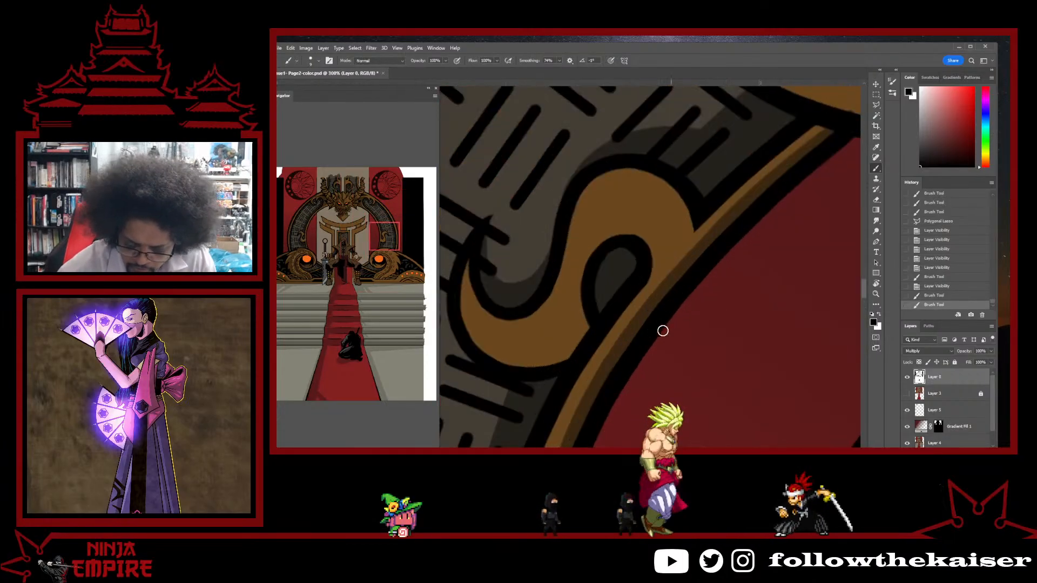
mouse_move(645, 345)
left_mouse_down()
mouse_move(771, 194)
mouse_move(653, 330)
left_mouse_up()
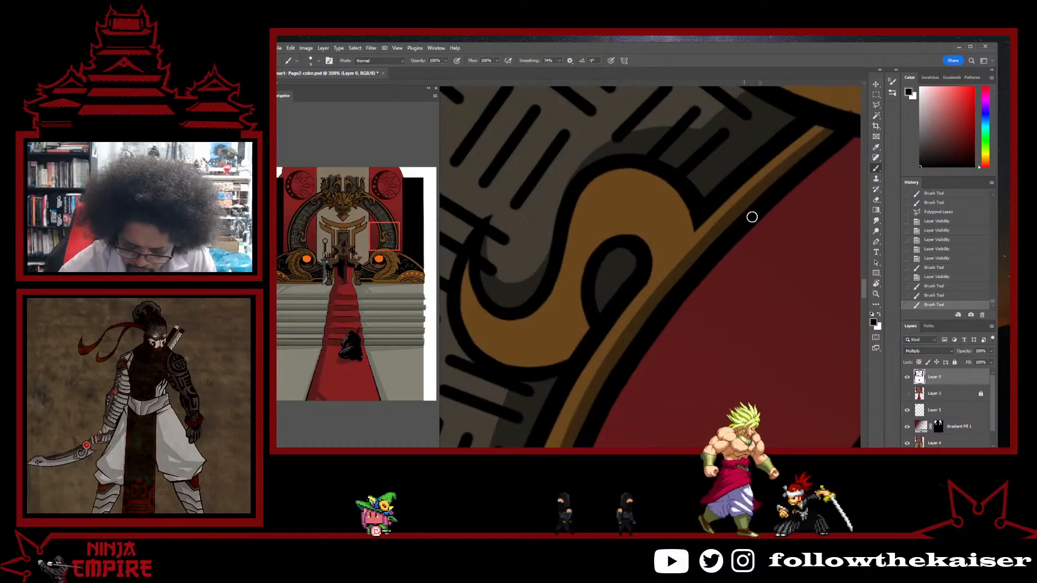
mouse_move(752, 216)
left_mouse_down()
mouse_move(656, 329)
mouse_move(775, 195)
mouse_move(648, 331)
mouse_move(776, 192)
mouse_move(661, 322)
left_mouse_up()
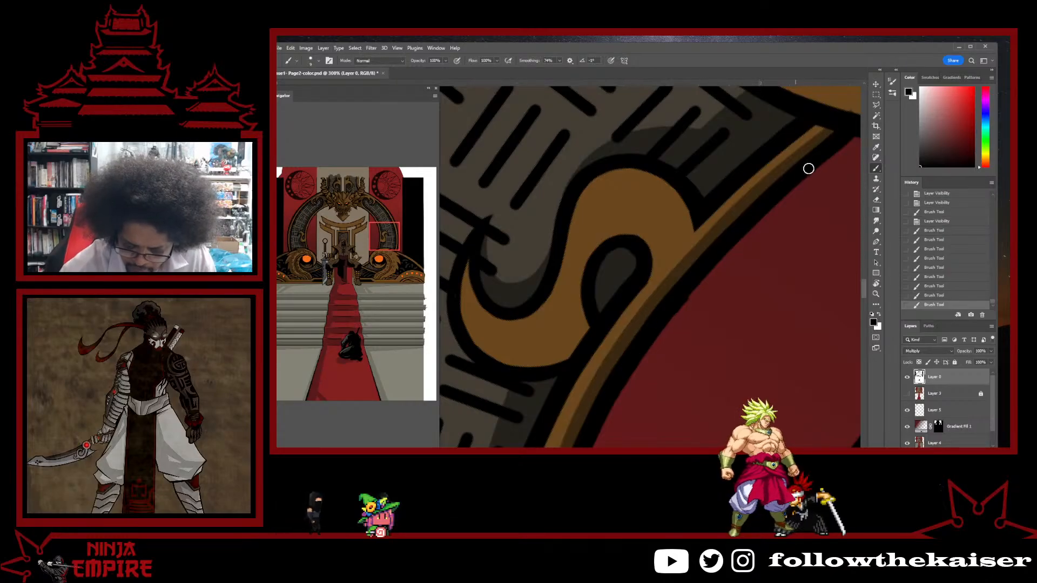
left_click_drag(673, 354, 702, 307)
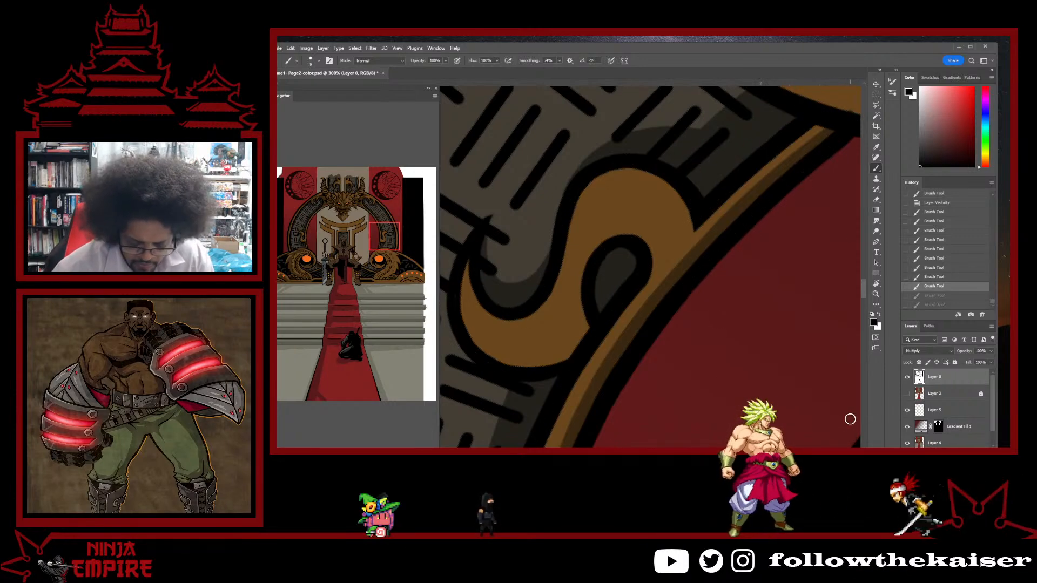
scroll(729, 326, "down", 4)
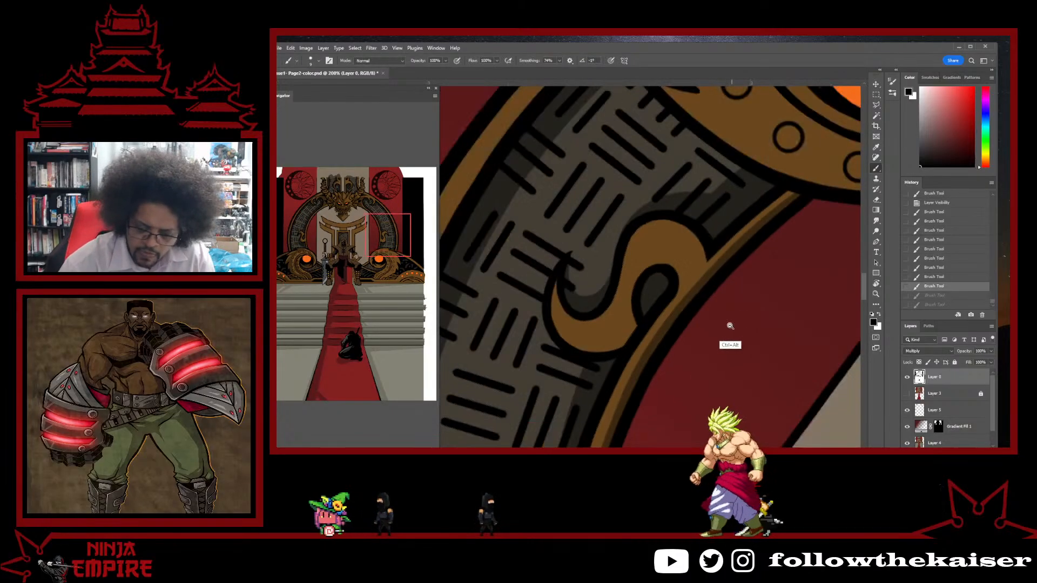
scroll(750, 319, "up", 4)
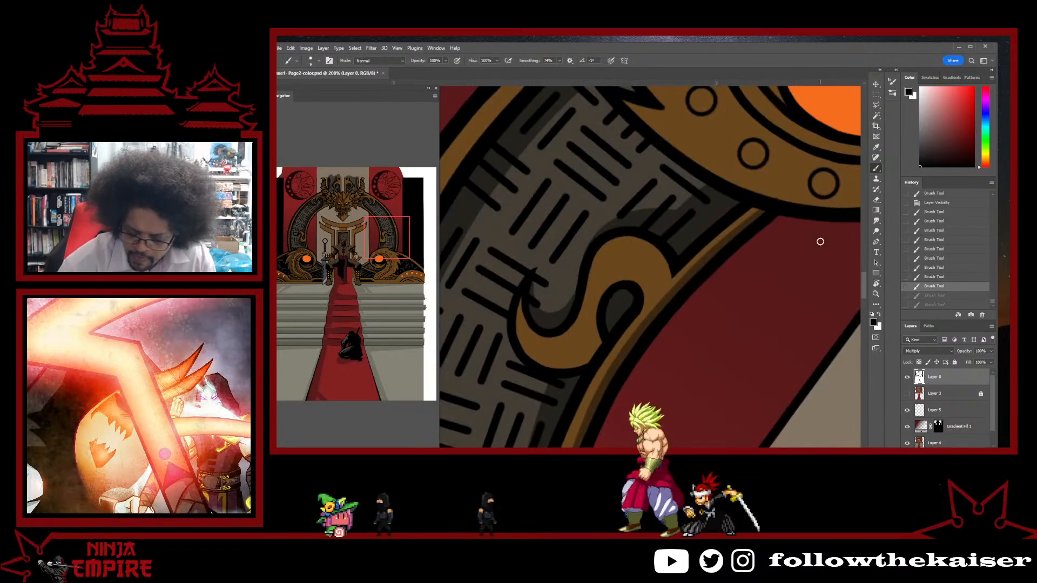
- On Layer 4, paint a dark brown shadow along the inner curve of the arch's S-shaped hook, using the rim's sampled shadow color
left_click(934, 442)
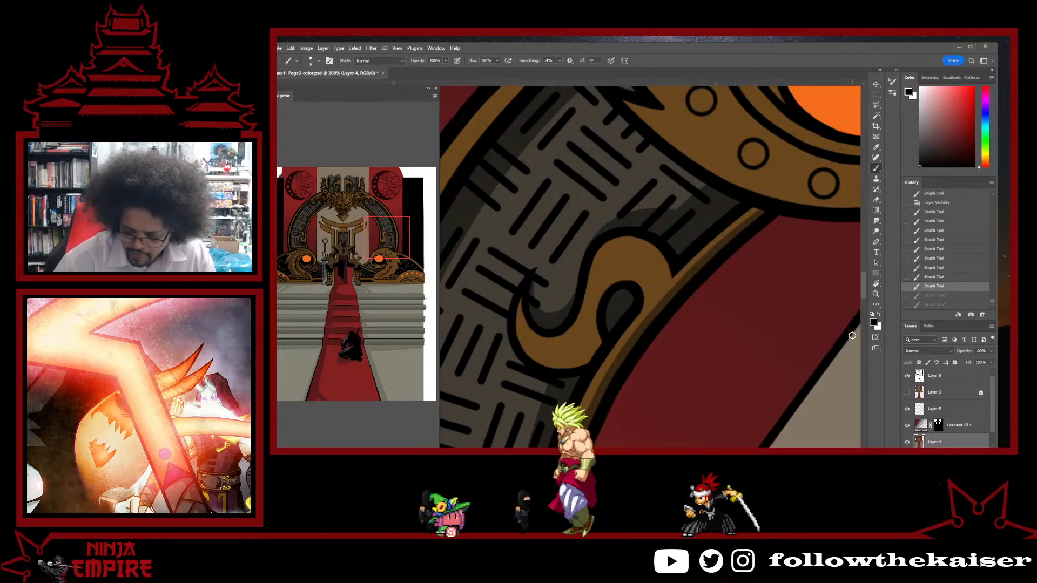
left_click_drag(697, 326, 750, 324)
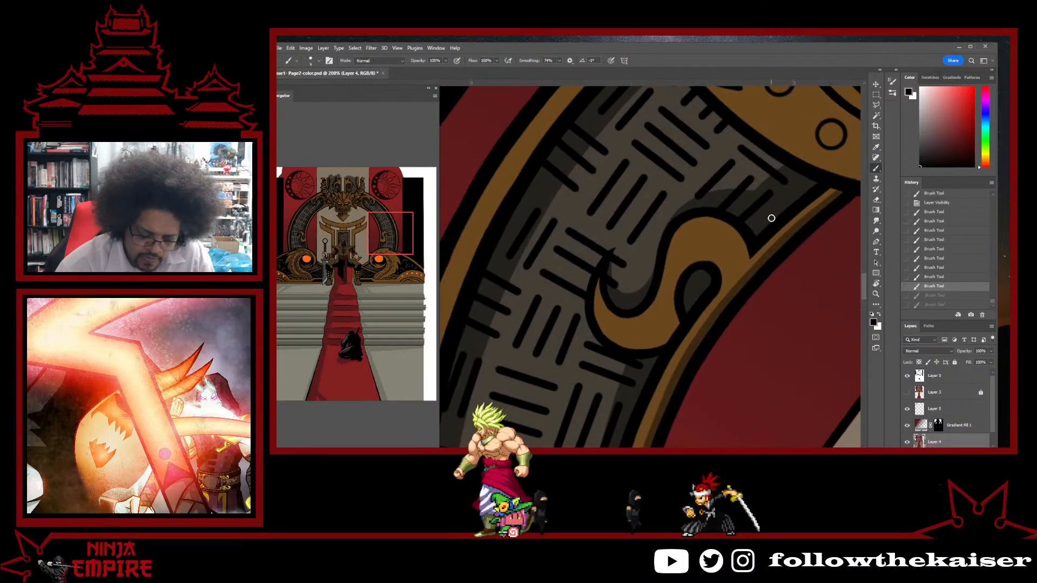
key("r")
left_click_drag(751, 286, 775, 339)
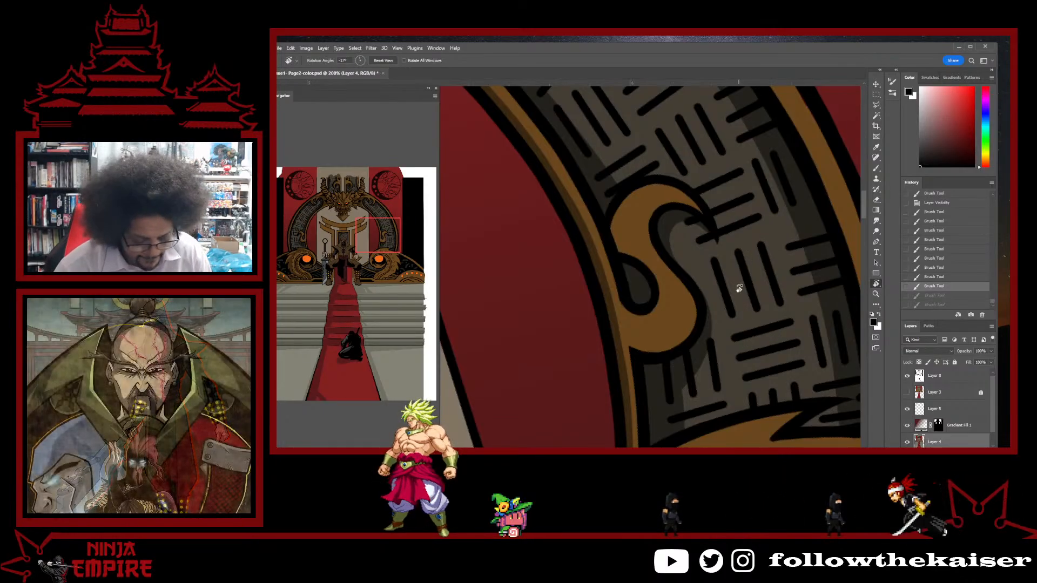
key("b")
left_click(616, 340, "alt")
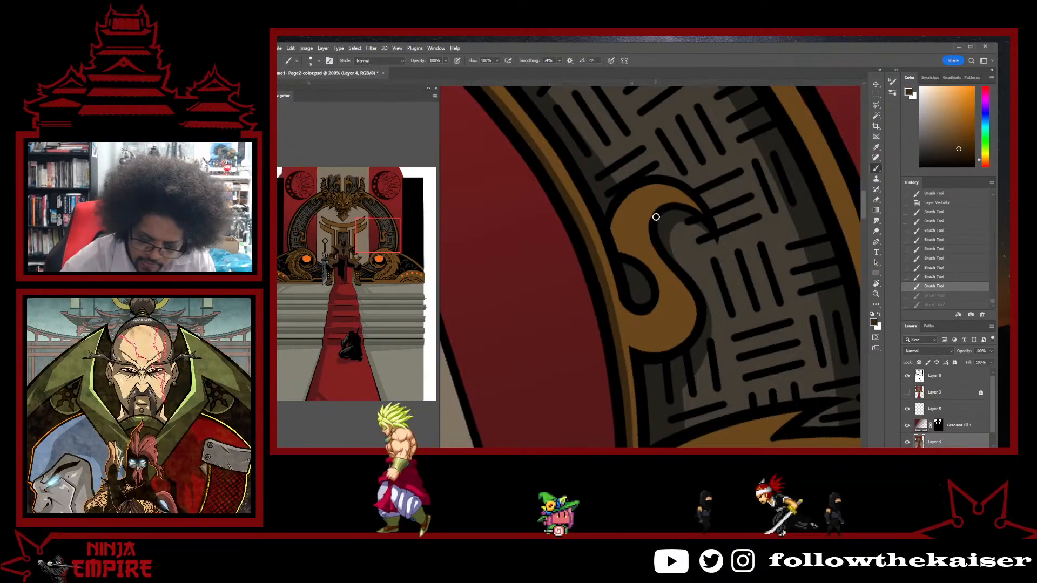
mouse_move(656, 246)
left_mouse_down()
mouse_move(685, 322)
mouse_move(672, 345)
mouse_move(688, 324)
left_mouse_up()
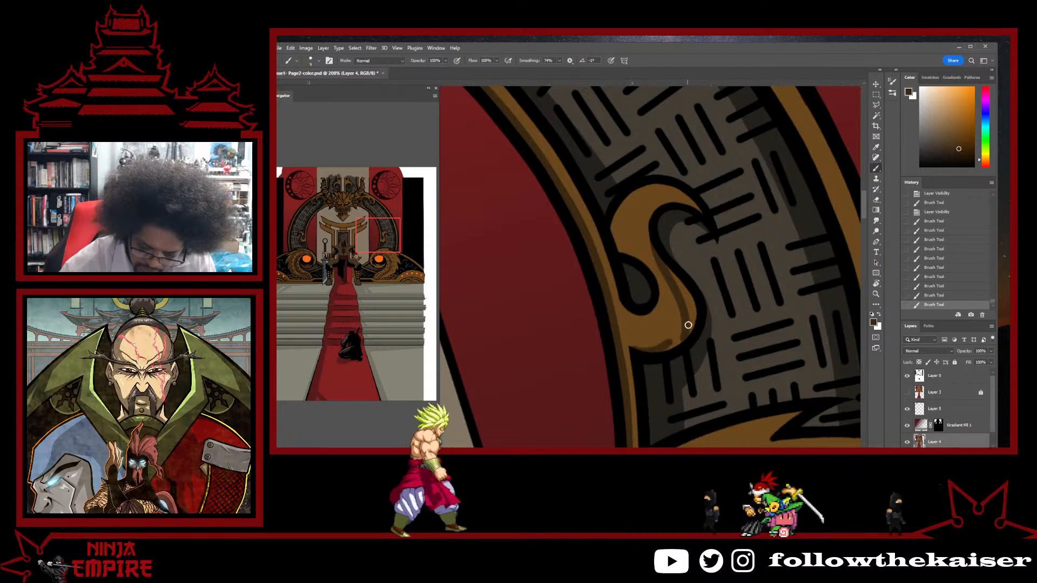
mouse_move(678, 268)
left_mouse_down()
mouse_move(650, 351)
mouse_move(693, 324)
left_mouse_up()
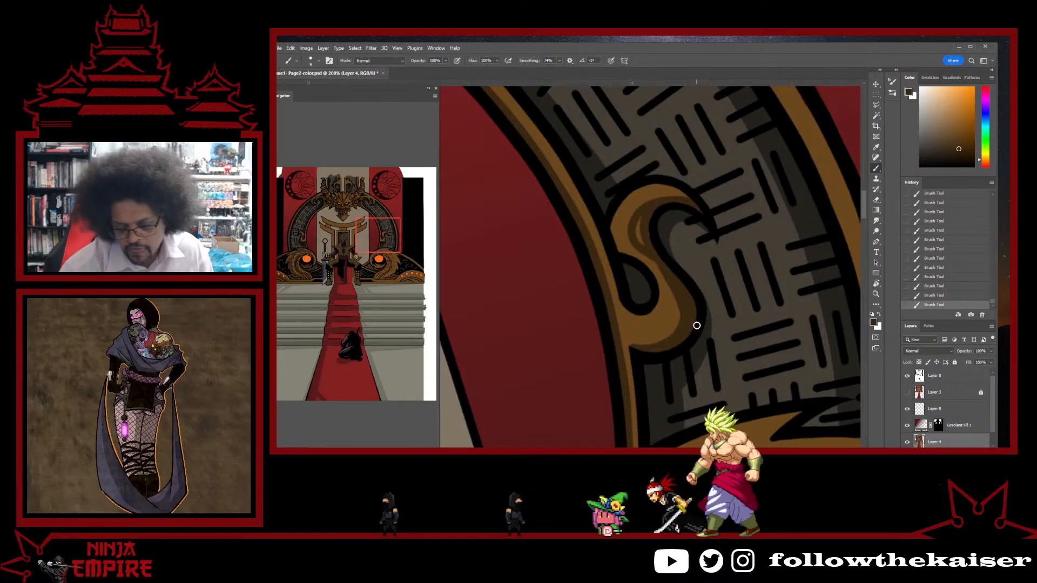
- Refine the hook's shadow around its narrow neck and lower bulb with sampled dark and mid brown
scroll(730, 283, "down", 2)
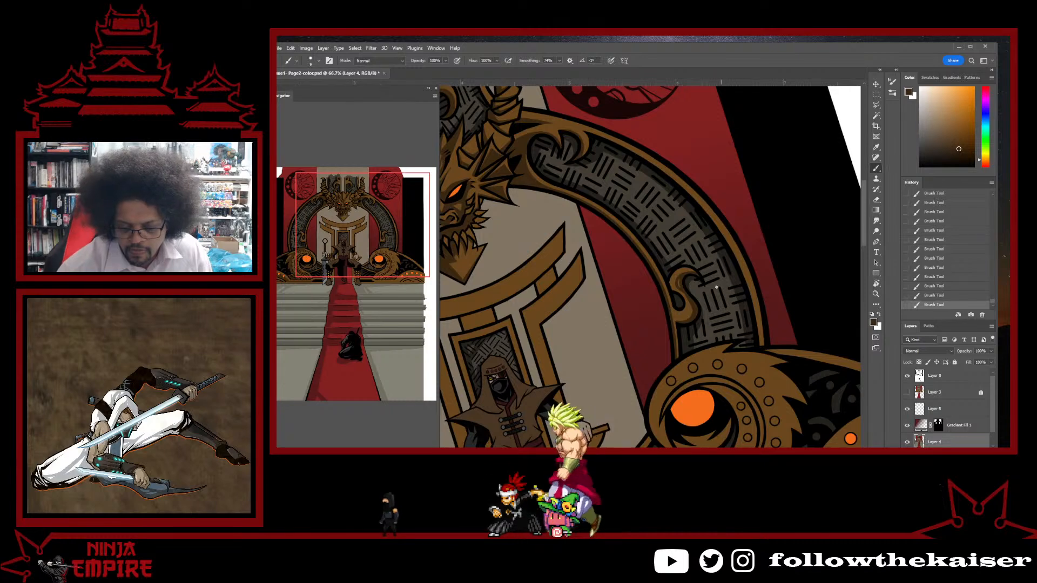
scroll(717, 287, "up", 2)
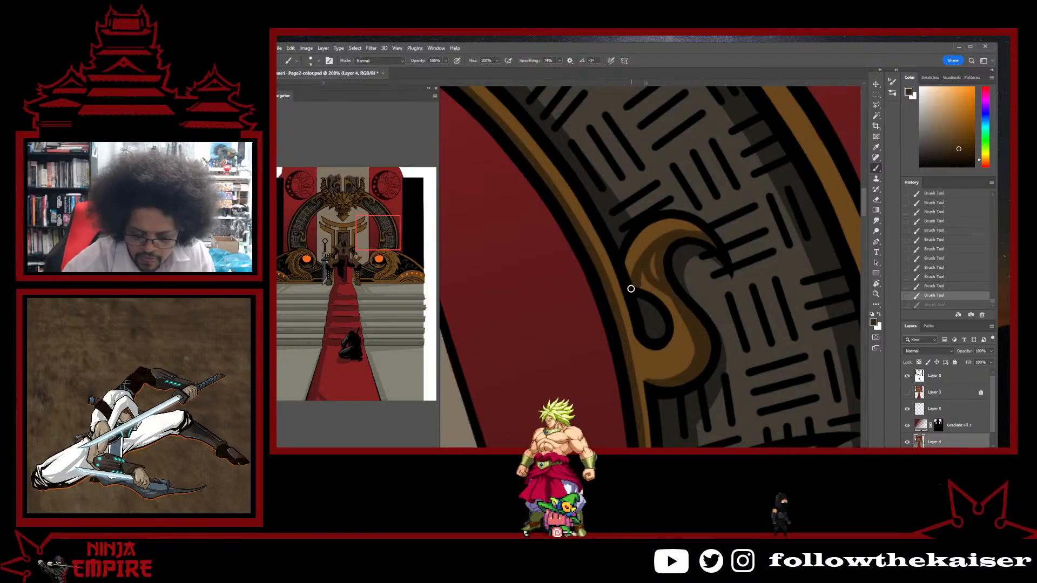
left_click_drag(731, 257, 722, 285)
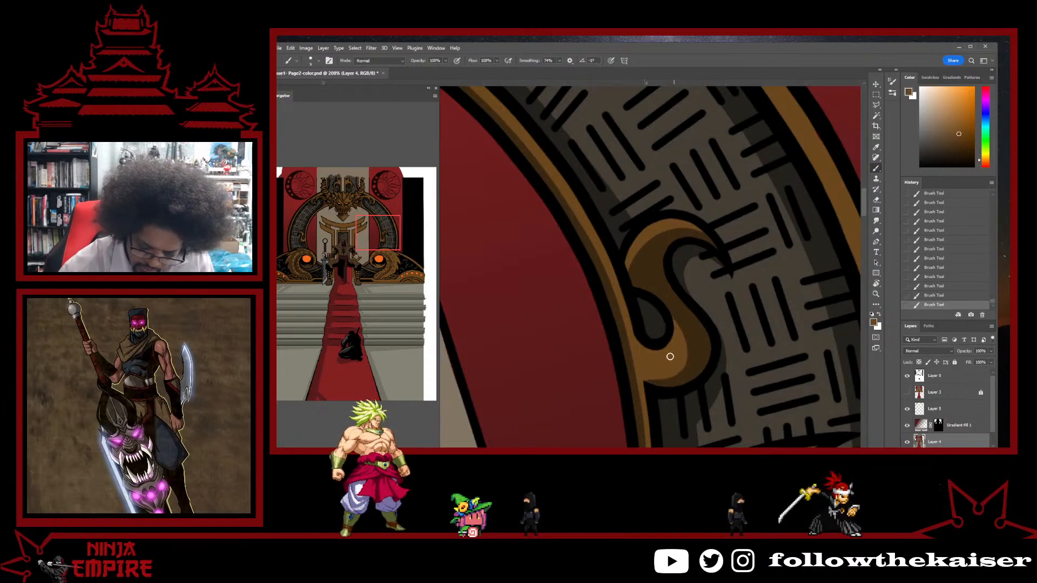
left_click(666, 383, "alt")
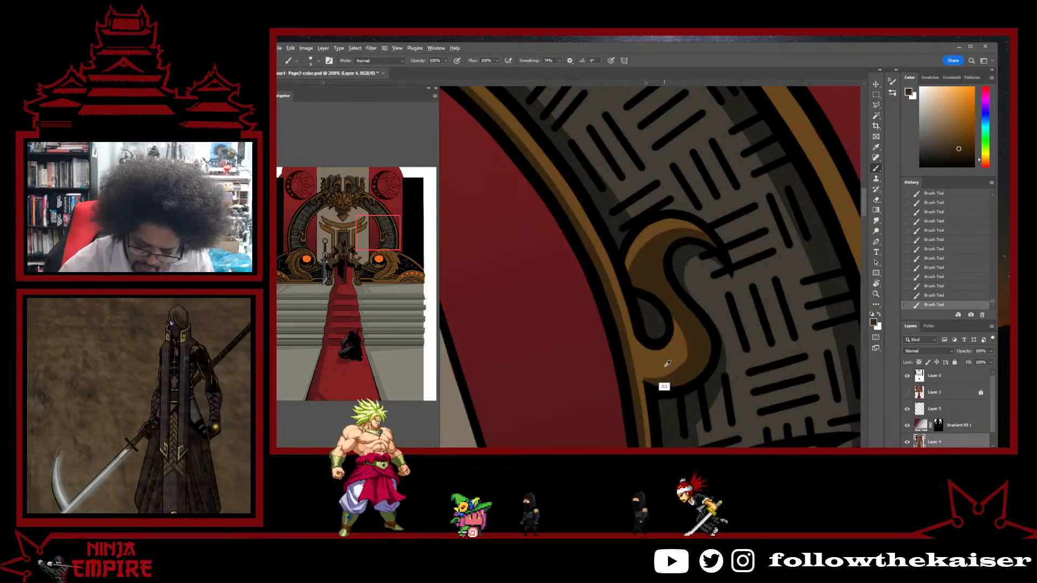
left_click(641, 372, "alt")
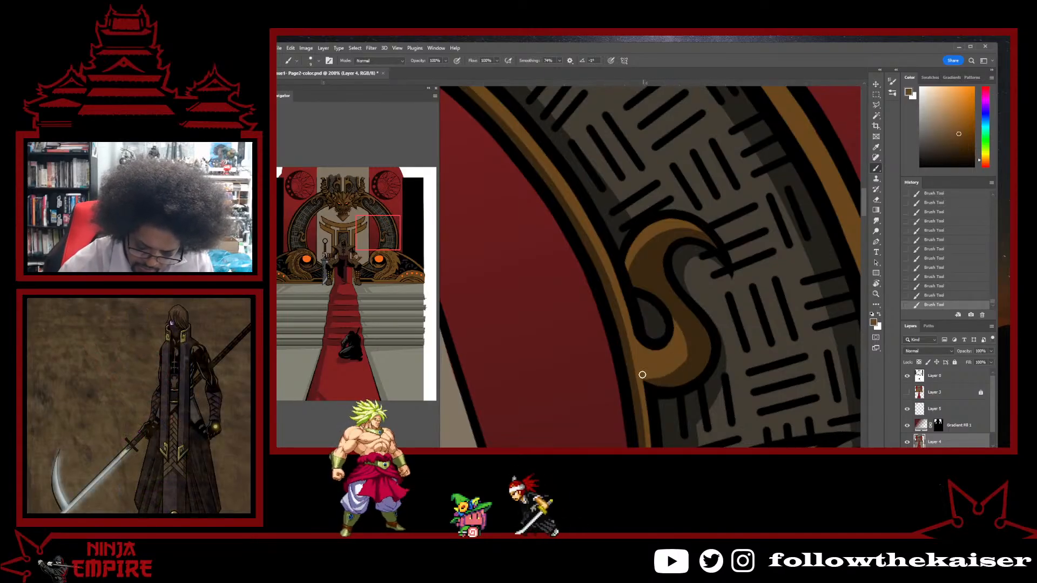
- Extend the dark brown shadow into the hook's curled tip and clean up its edge with sampled mid brown
key("r")
left_click_drag(739, 301, 710, 340)
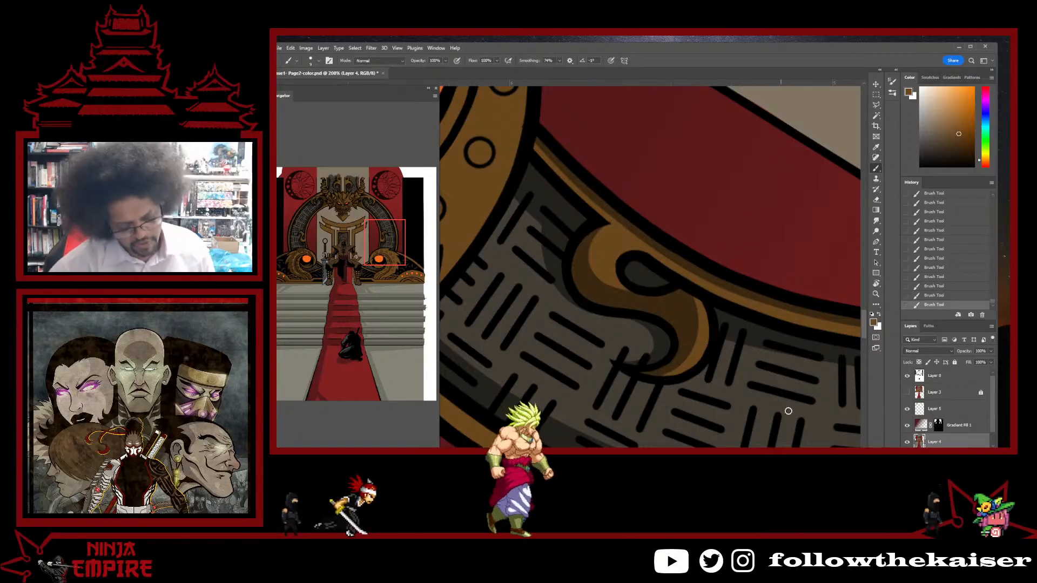
key("r")
left_click_drag(747, 248, 680, 335)
left_click(680, 335, "ctrl+alt")
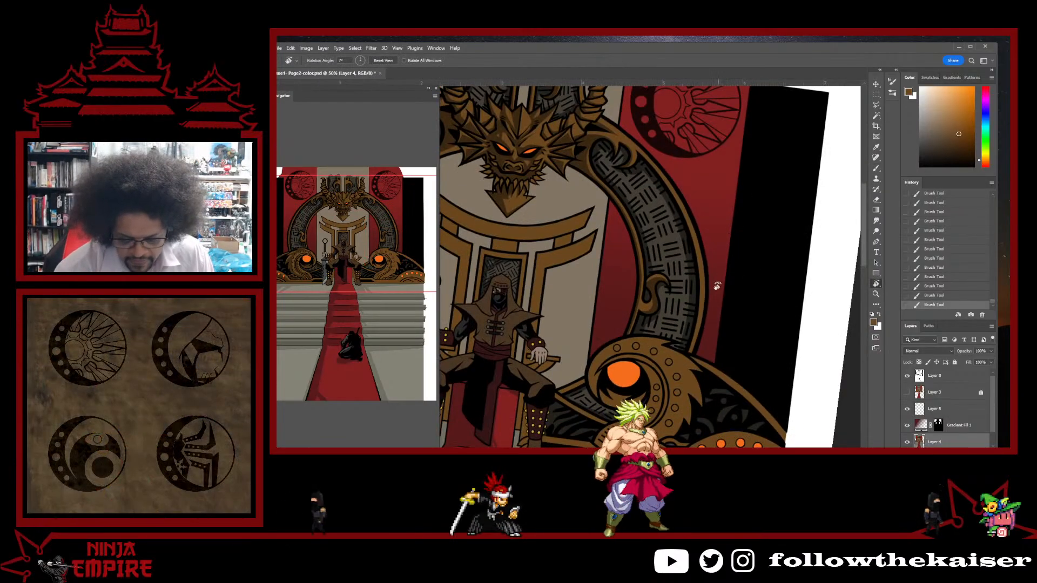
left_click(650, 300, "ctrl")
key("b")
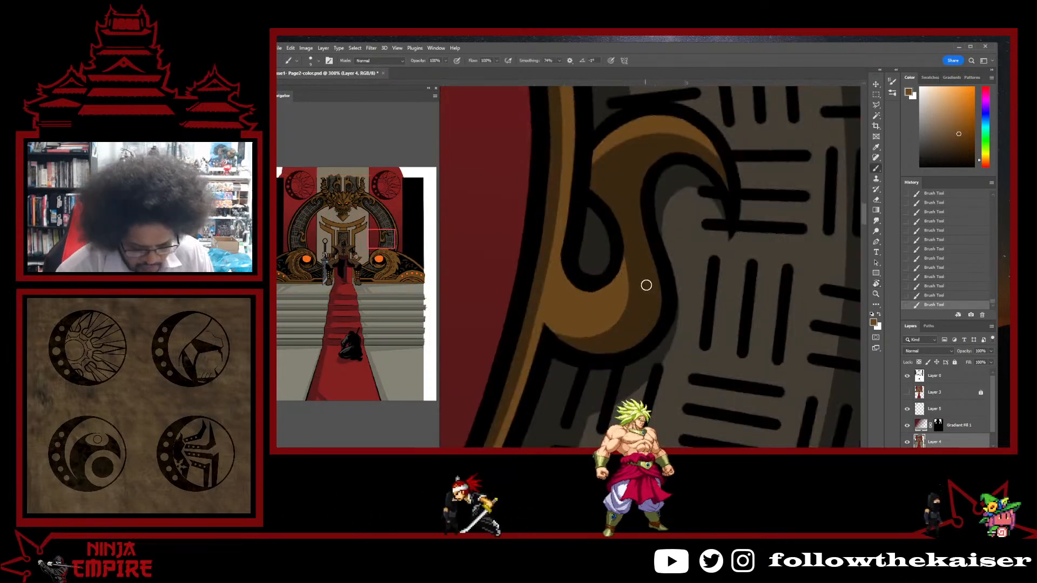
mouse_move(746, 280)
left_mouse_down()
mouse_move(620, 303)
mouse_move(592, 333)
left_mouse_up()
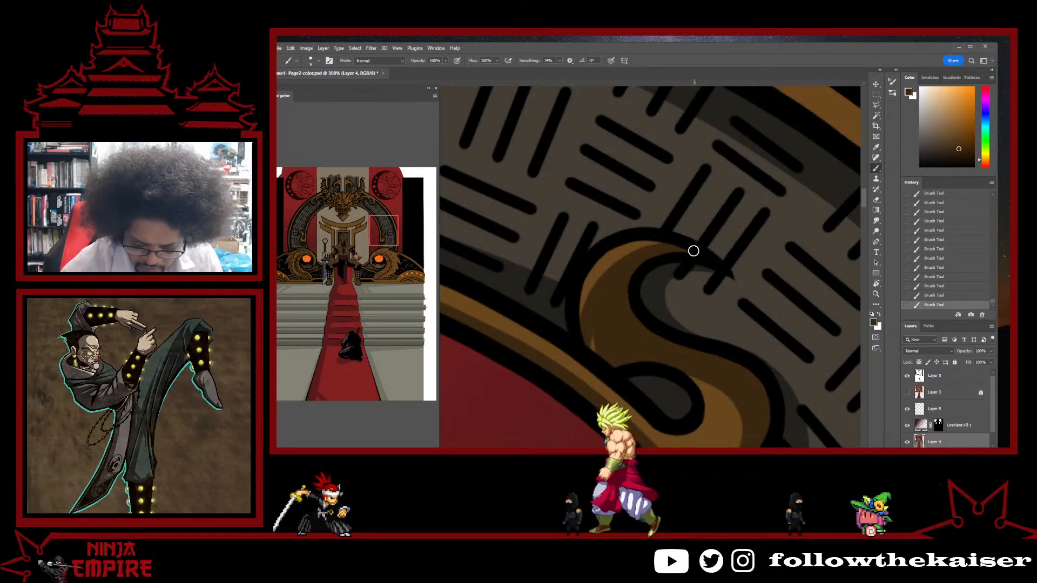
left_click(600, 260, "alt")
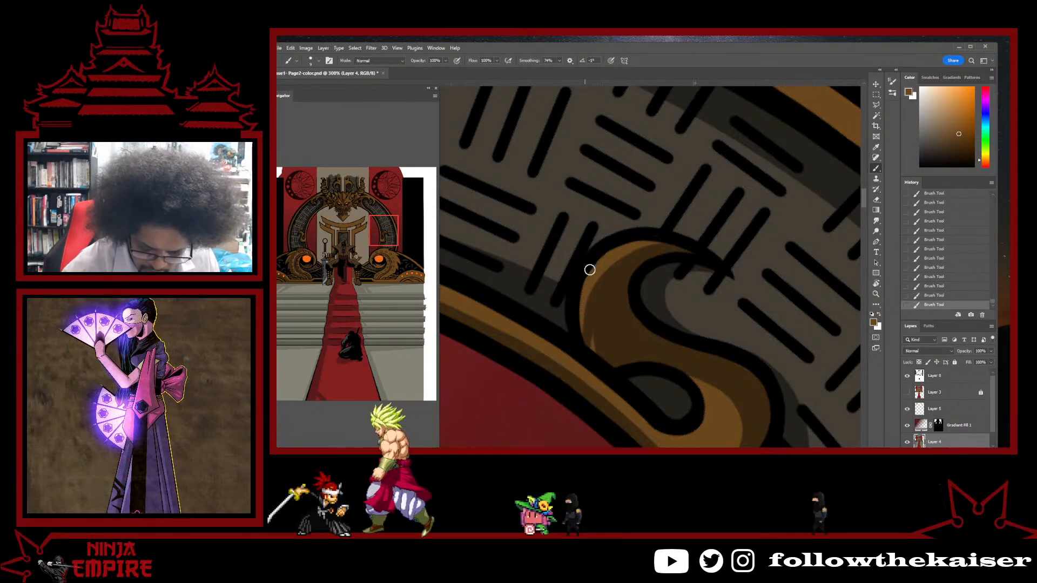
left_click(609, 328, "alt")
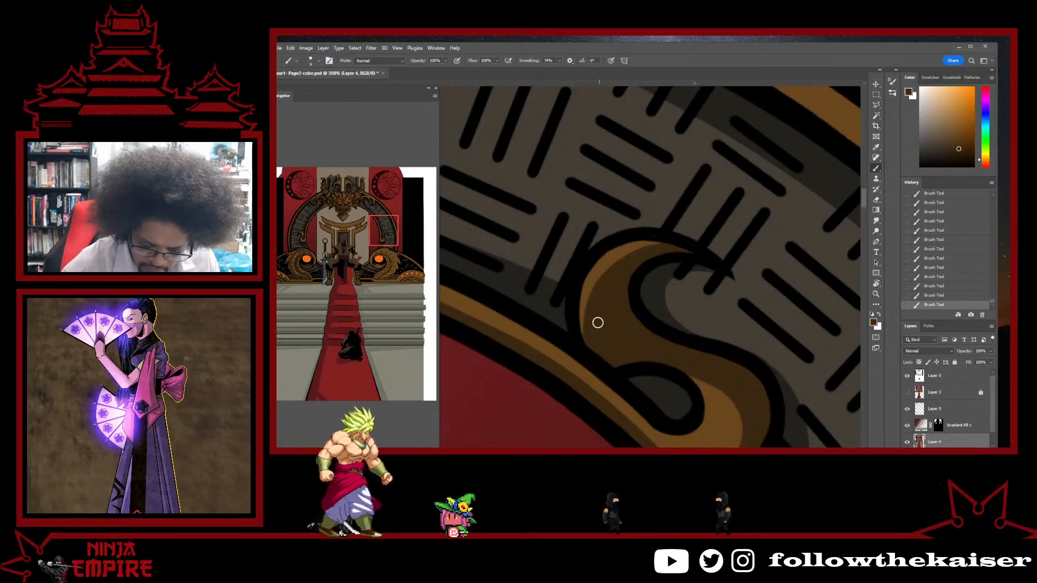
- Examine the shading of the whole throne scene upright, from the banners and arch down to the stairs
left_click(663, 306, "ctrl+alt")
left_click(669, 303, "ctrl+alt")
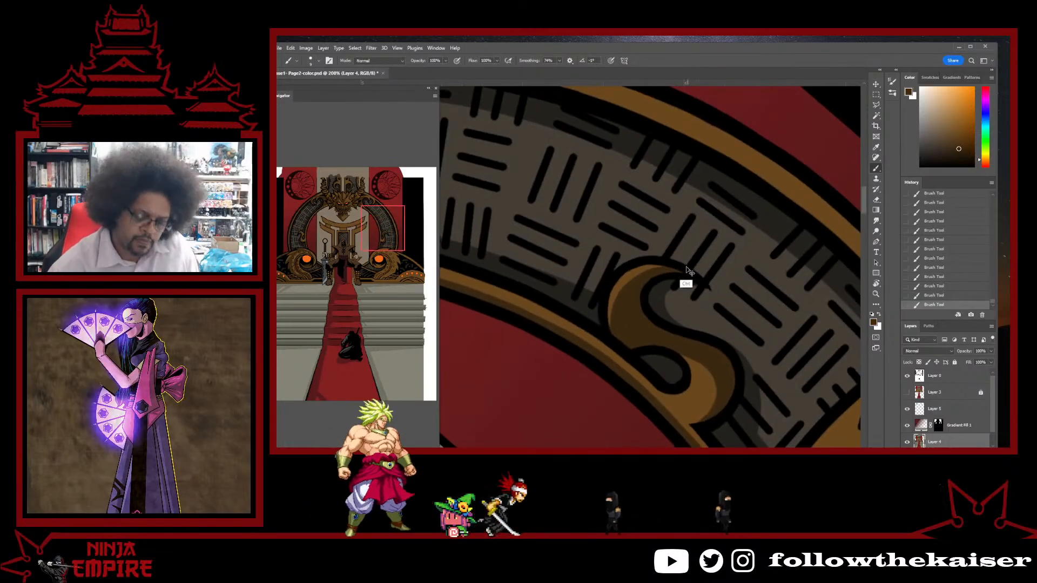
left_click(685, 273, "ctrl+alt")
left_click(694, 308, "ctrl+alt")
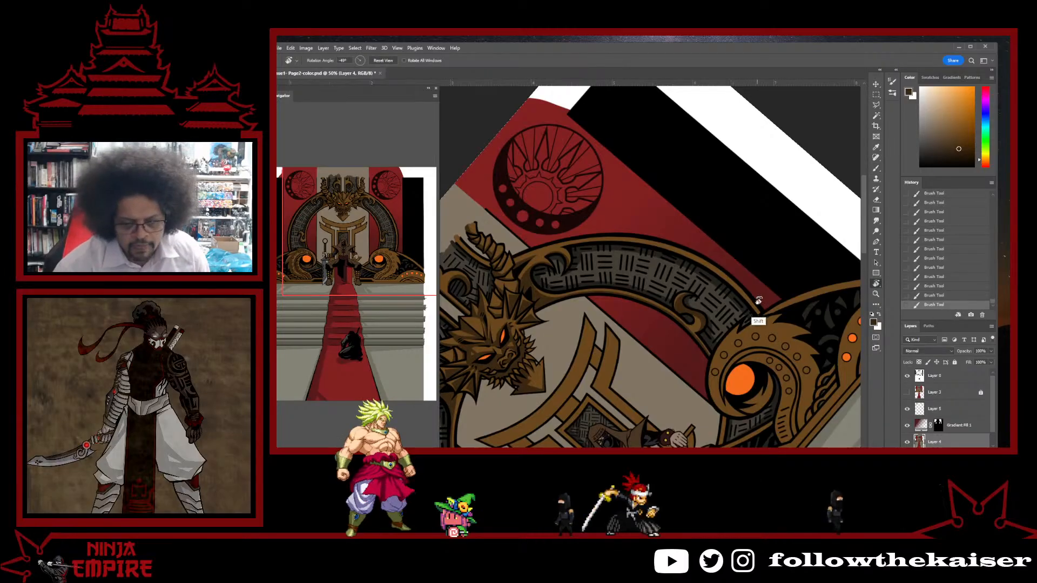
left_click_drag(758, 300, 721, 364)
left_click(711, 365, "ctrl+alt")
left_click(777, 276, "ctrl+alt")
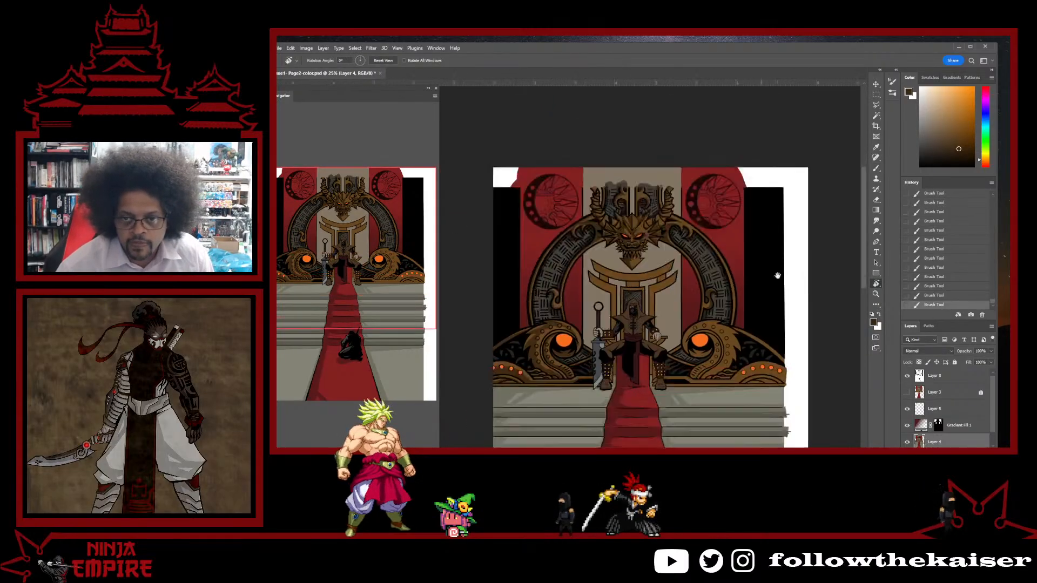
scroll(766, 270, "down", 3)
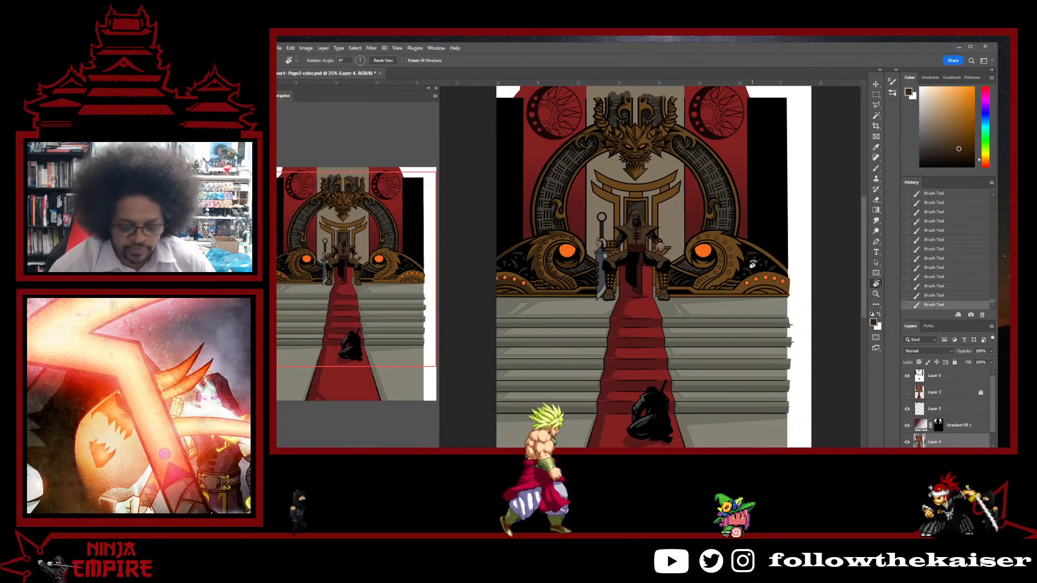
- Shade the arch's outer rim beside the scroll crest with dark brown and trim it with sampled mid brown, redoing an unsatisfactory stroke
scroll(753, 264, "up", 2)
left_click_drag(766, 166, 704, 353)
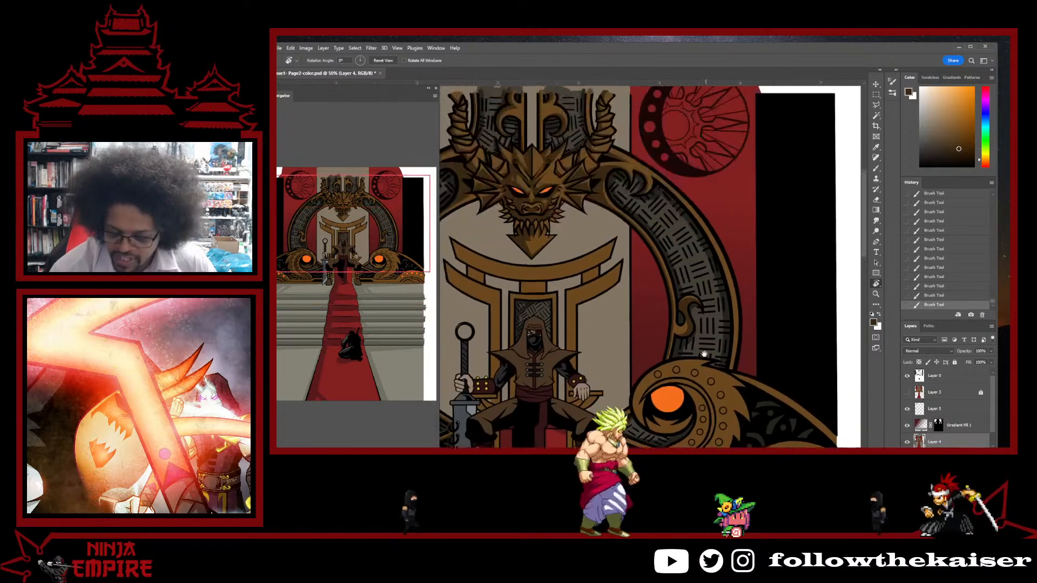
scroll(696, 249, "up", 2)
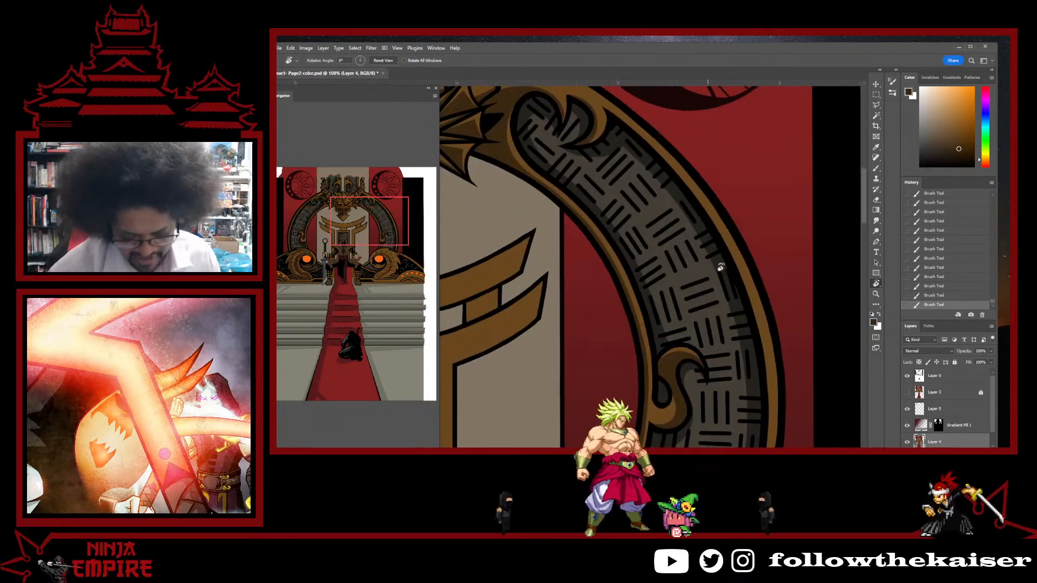
left_click_drag(720, 267, 680, 337)
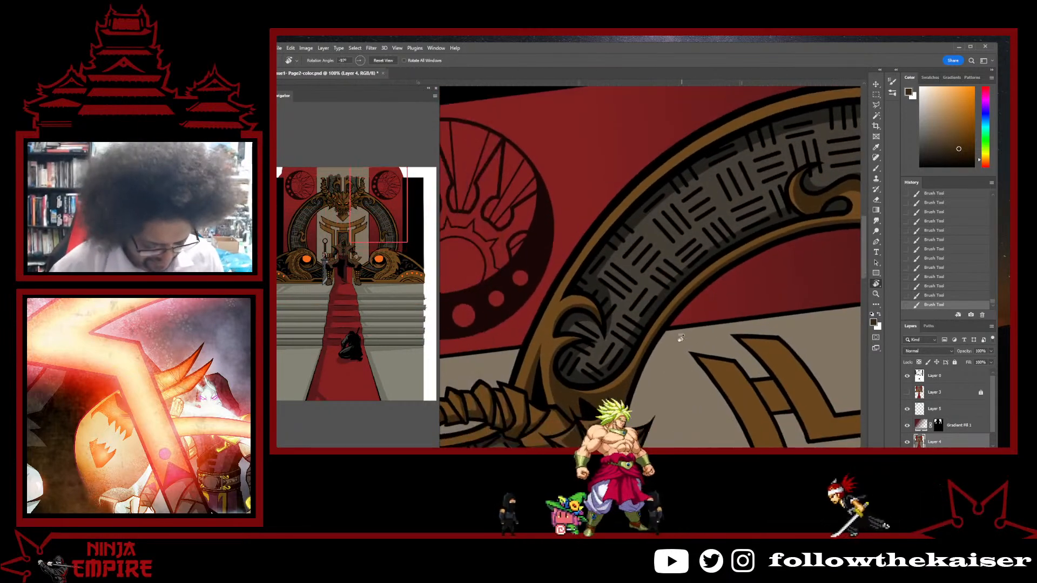
key("b")
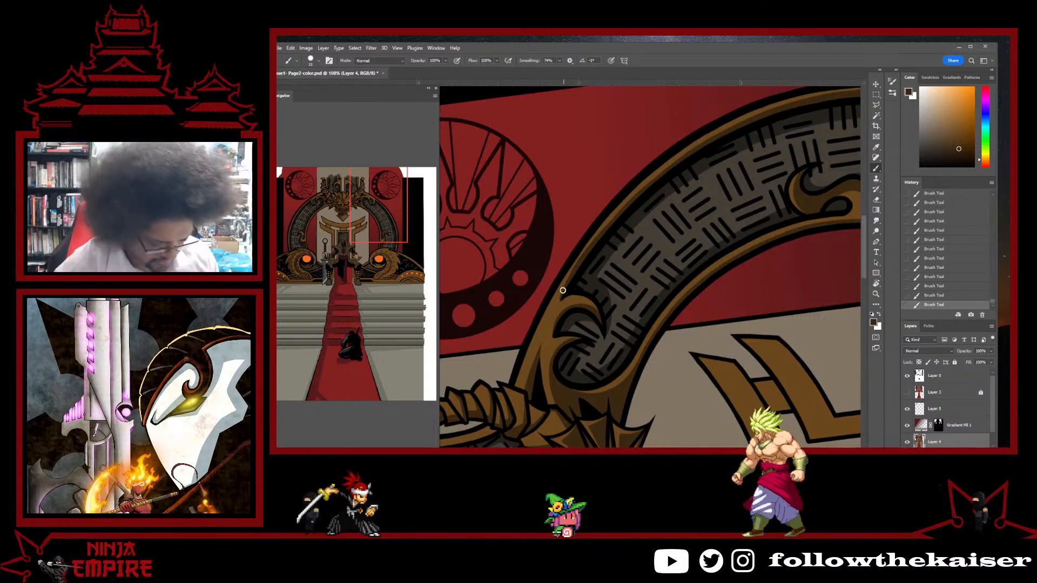
left_click(555, 324, "alt")
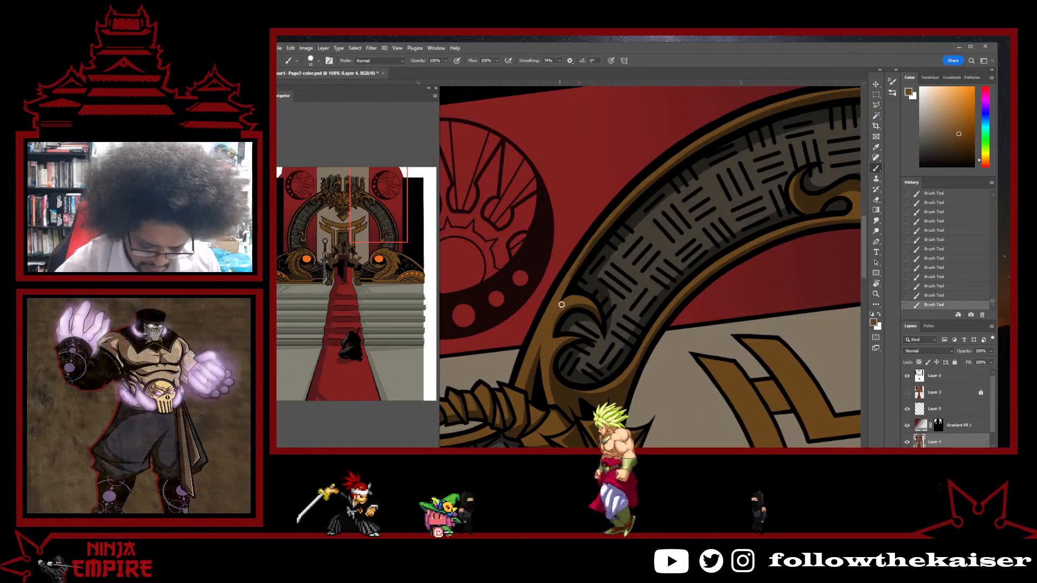
key("ctrl+z")
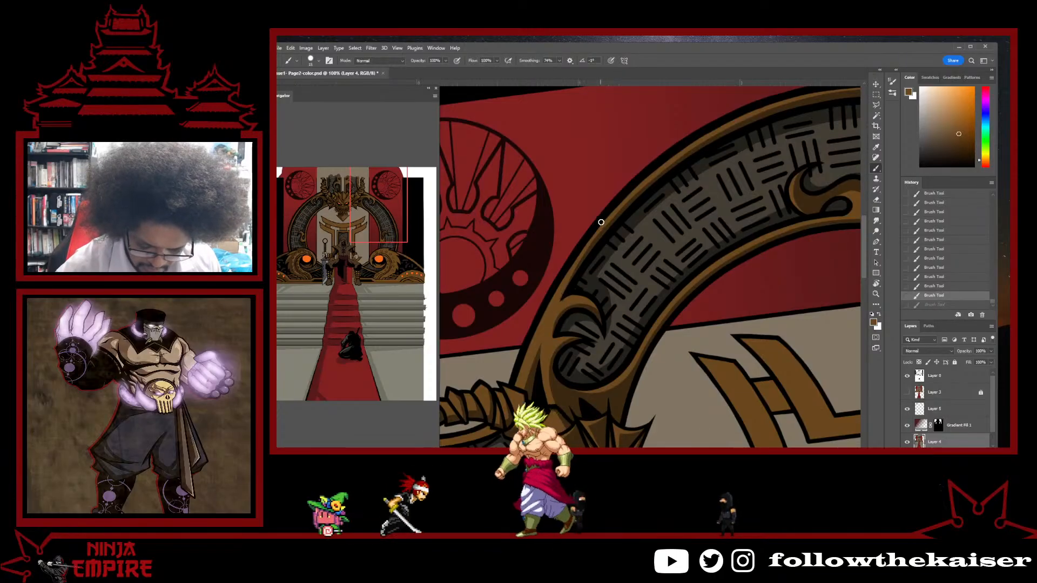
left_click_drag(577, 256, 575, 275)
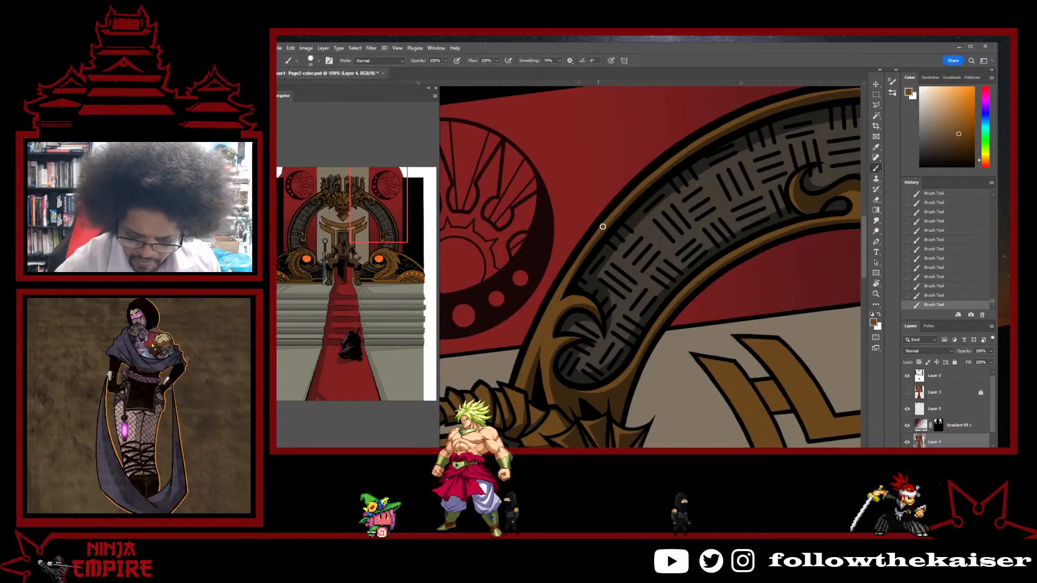
- Continue the outer rim's dark brown shadow toward the round ornament, correcting its edge with sampled mid brown and undoing a poor stroke
key("r")
mouse_move(744, 111)
left_mouse_down()
mouse_move(625, 243)
mouse_move(736, 213)
mouse_move(757, 234)
mouse_move(556, 266)
left_mouse_up()
key("b")
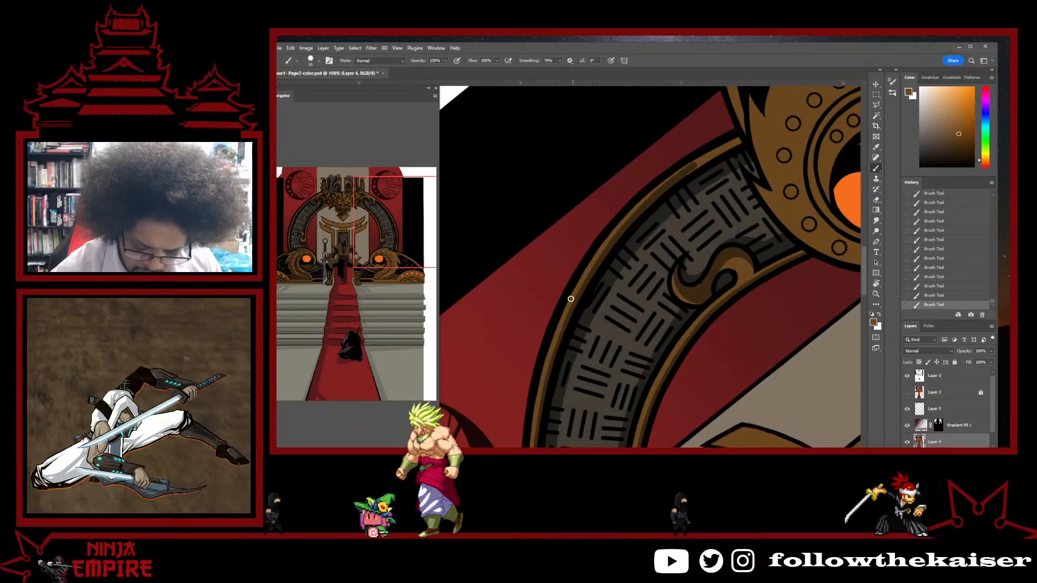
left_click(549, 385, "alt")
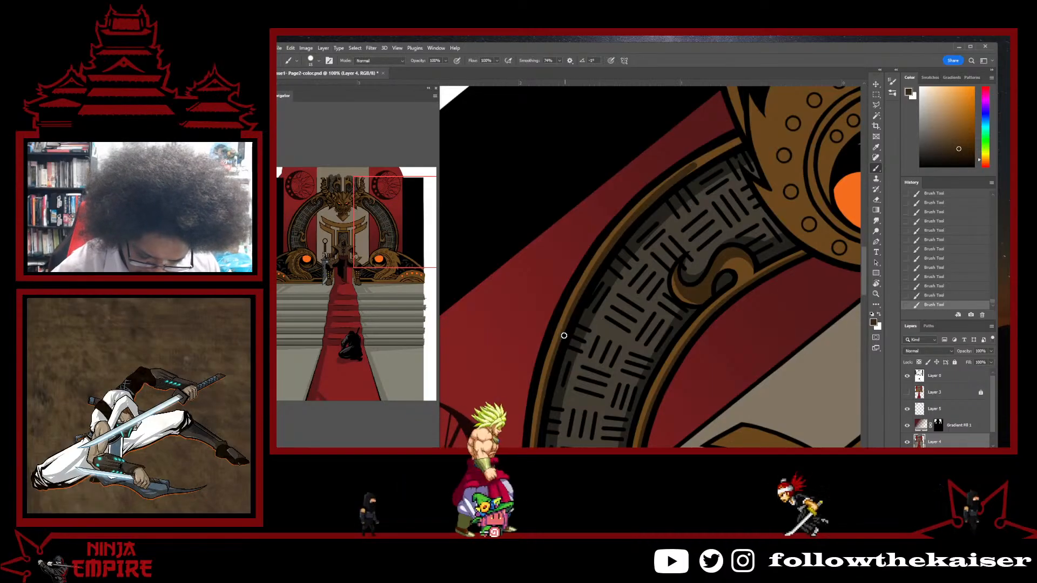
key("ctrl+z")
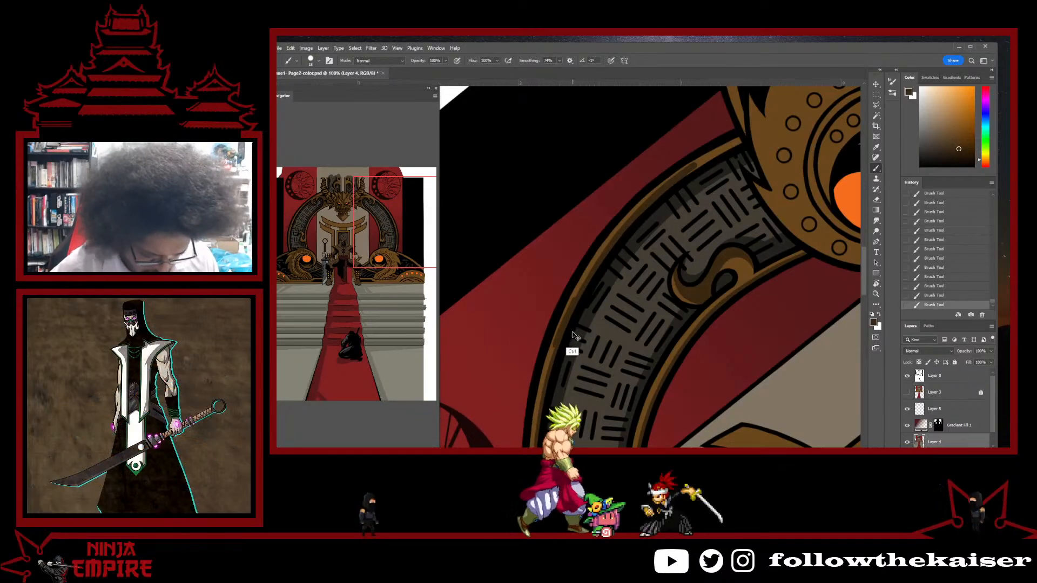
left_click(558, 335, "alt")
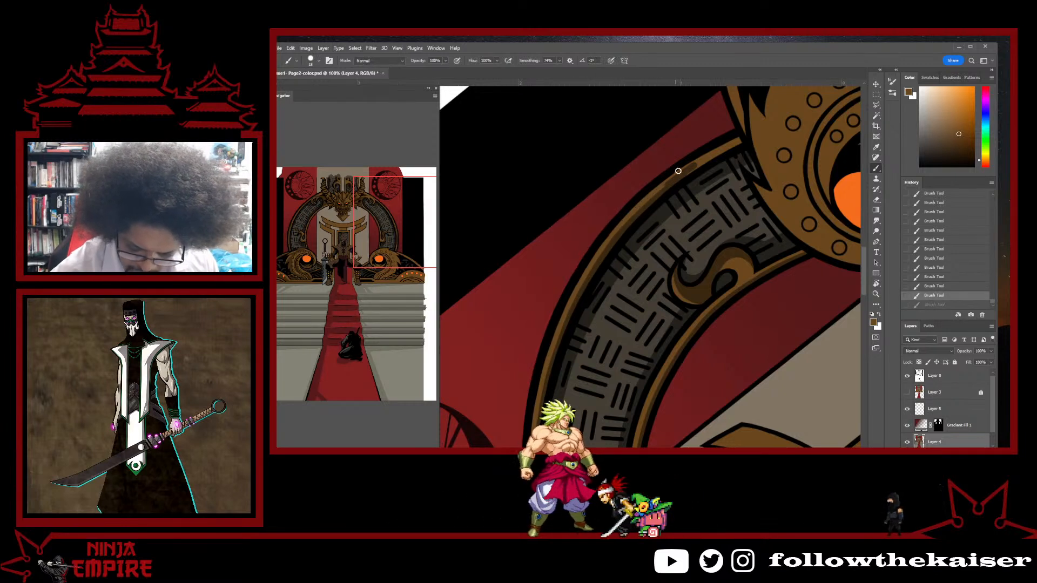
left_click_drag(678, 169, 731, 164)
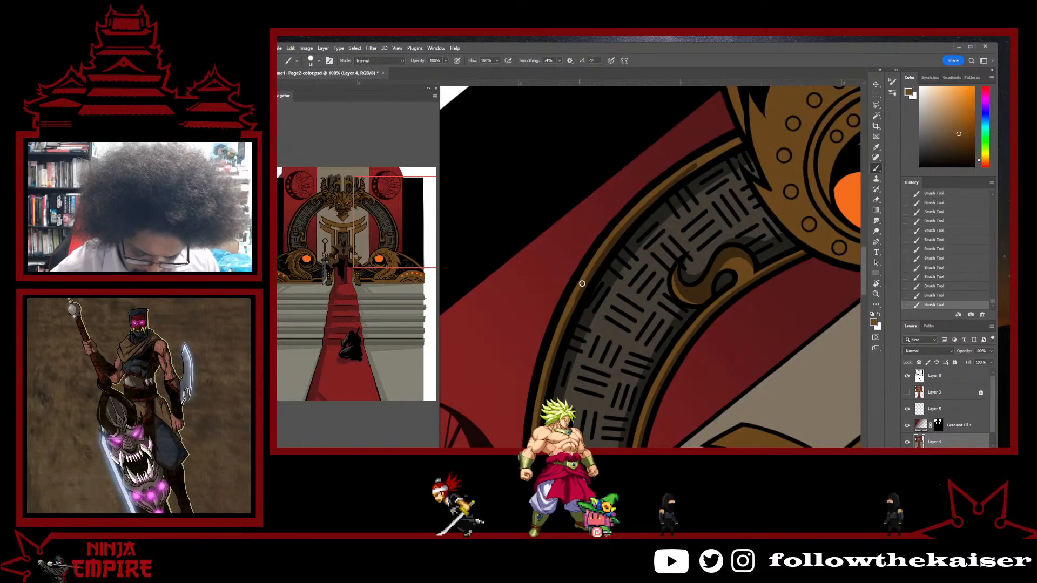
left_click(555, 359, "alt")
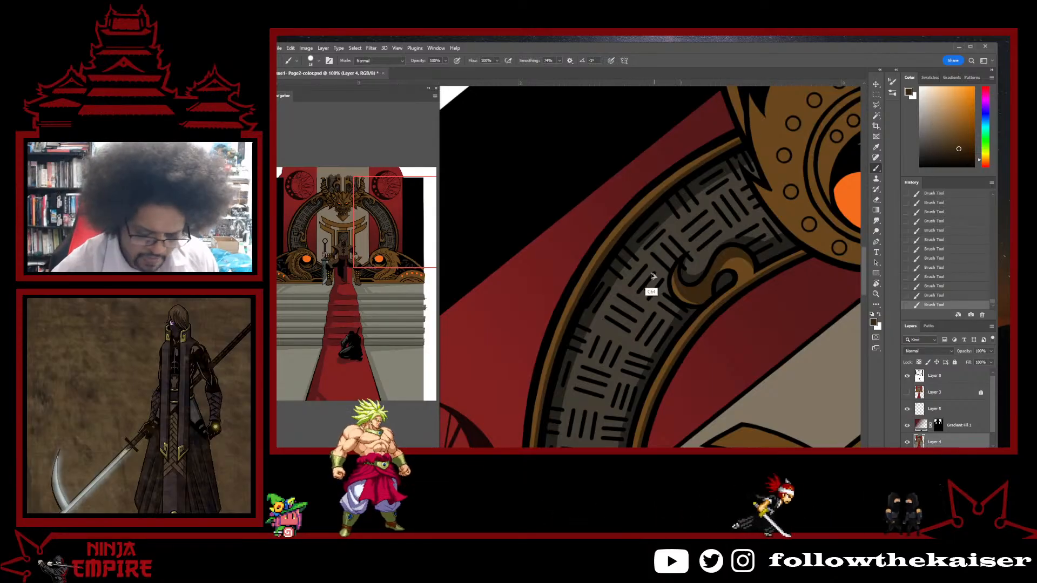
- Examine the shaded arch, dragon head and side ornaments together in the overall throne scene
key("ctrl+minus")
key("ctrl+minus")
key("ctrl+minus")
key("r")
left_click_drag(701, 303, 658, 440)
left_click_drag(652, 367, 757, 277)
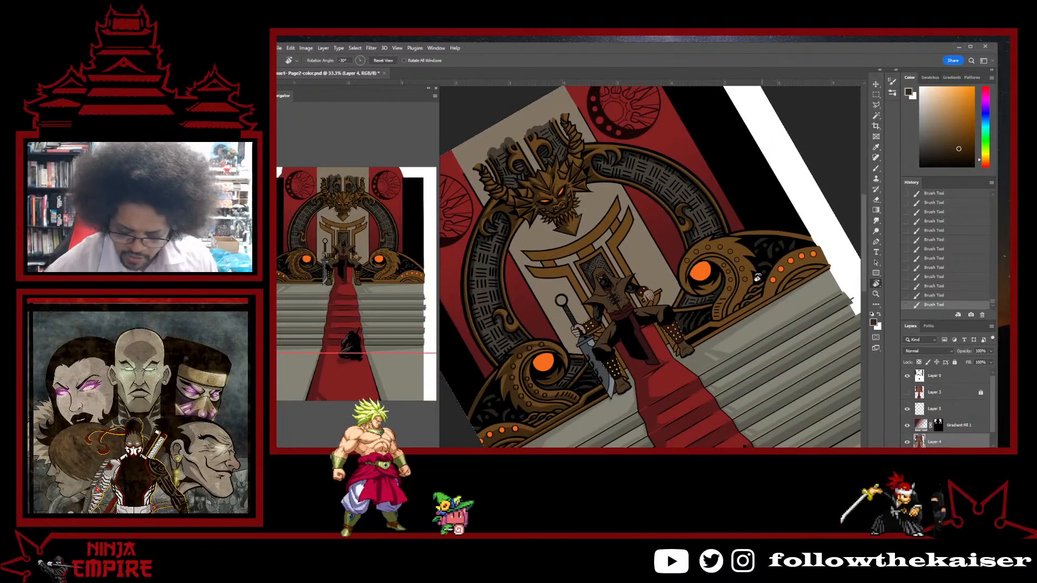
- Lower the brush smoothing and shade the inner curl beneath the right ornament's orange gem with dark brown, undoing a poor stroke
left_click(727, 286, "ctrl")
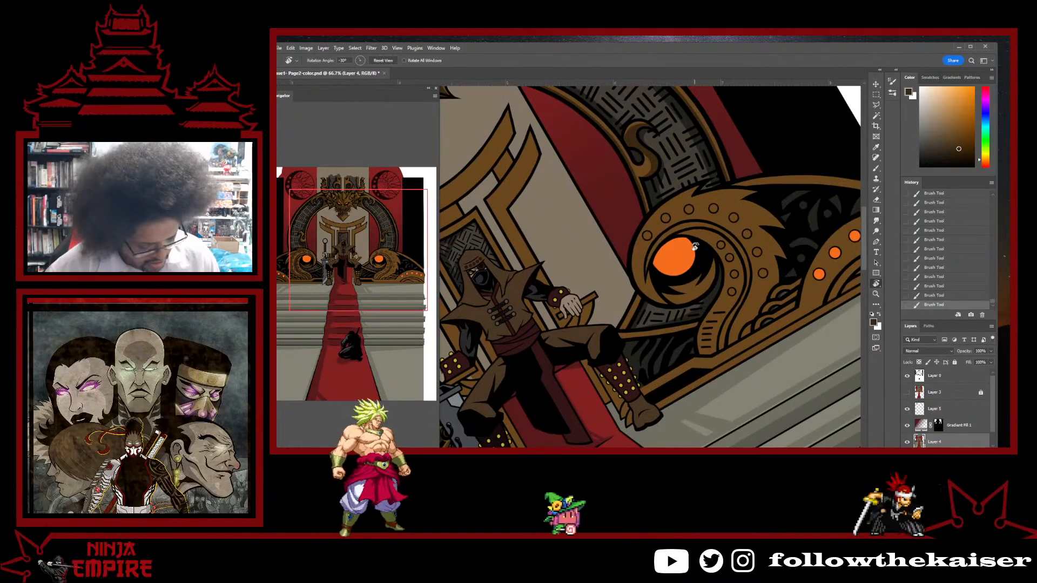
left_click_drag(752, 278, 553, 301)
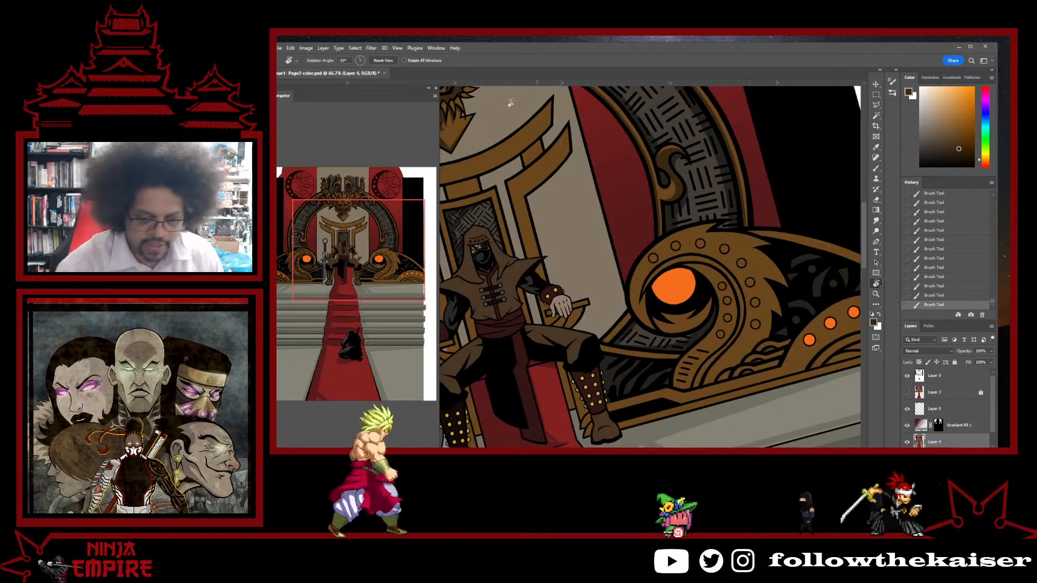
key("b")
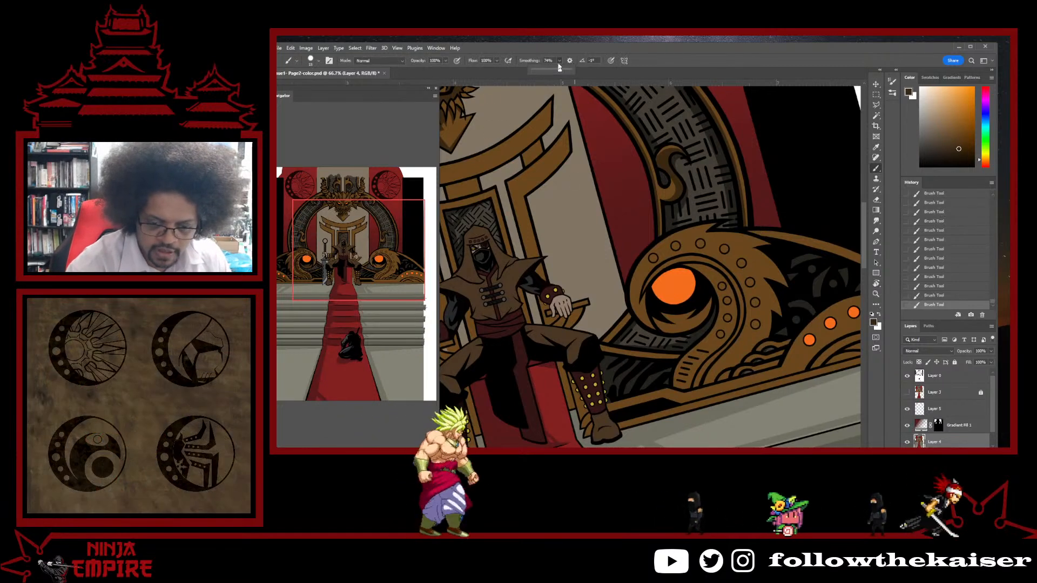
left_click(675, 320, "ctrl")
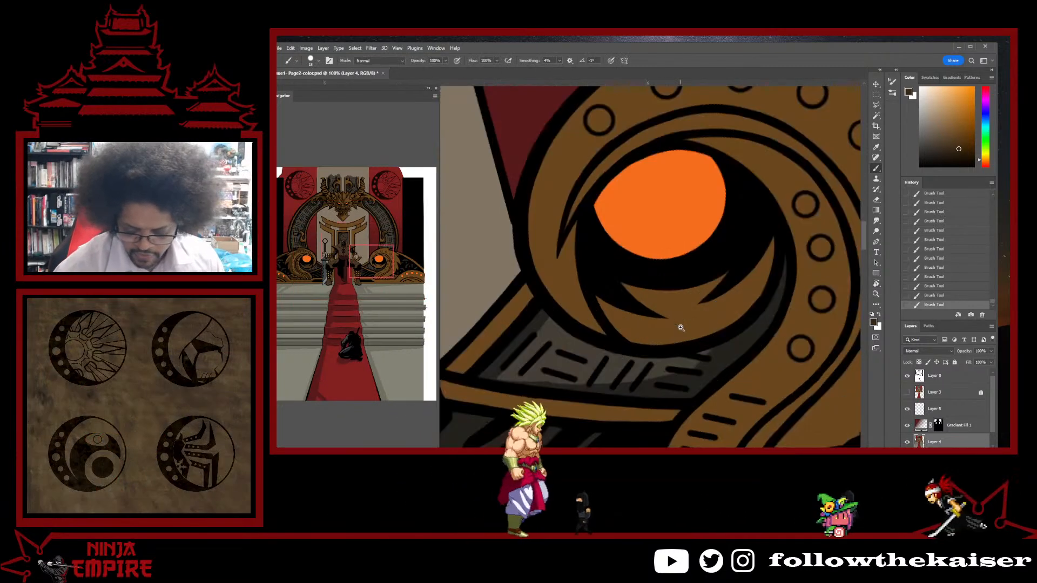
left_click_drag(699, 350, 683, 326)
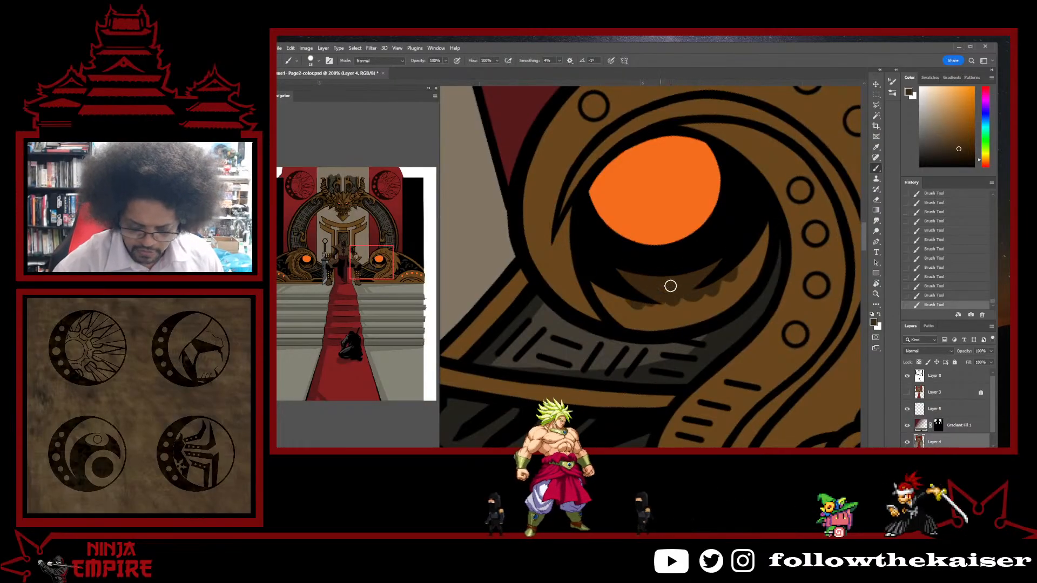
mouse_move(773, 252)
left_mouse_down()
mouse_move(770, 197)
mouse_move(657, 326)
mouse_move(629, 247)
mouse_move(669, 382)
left_mouse_up()
key("ctrl+z")
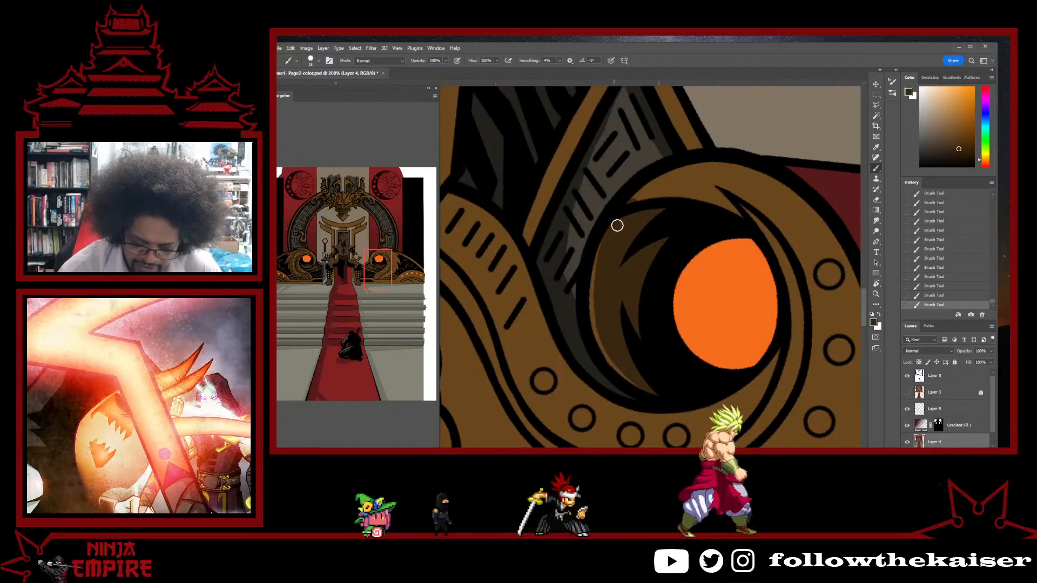
- Examine the shaded curl around the orange gem and the surrounding studded scroll at several rotations and magnifications
scroll(660, 337, "down", 3)
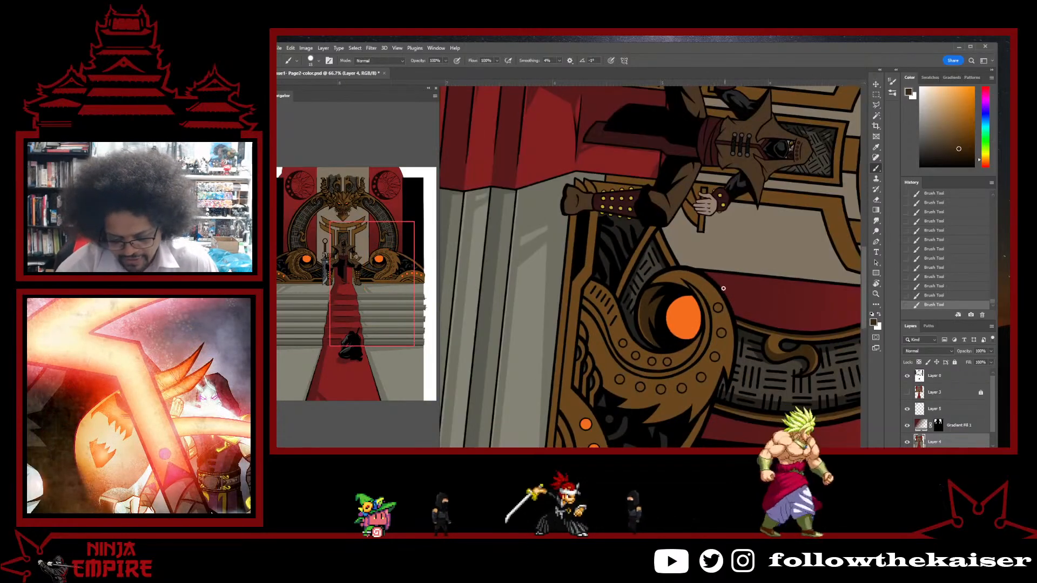
scroll(661, 319, "up", 1)
key("r")
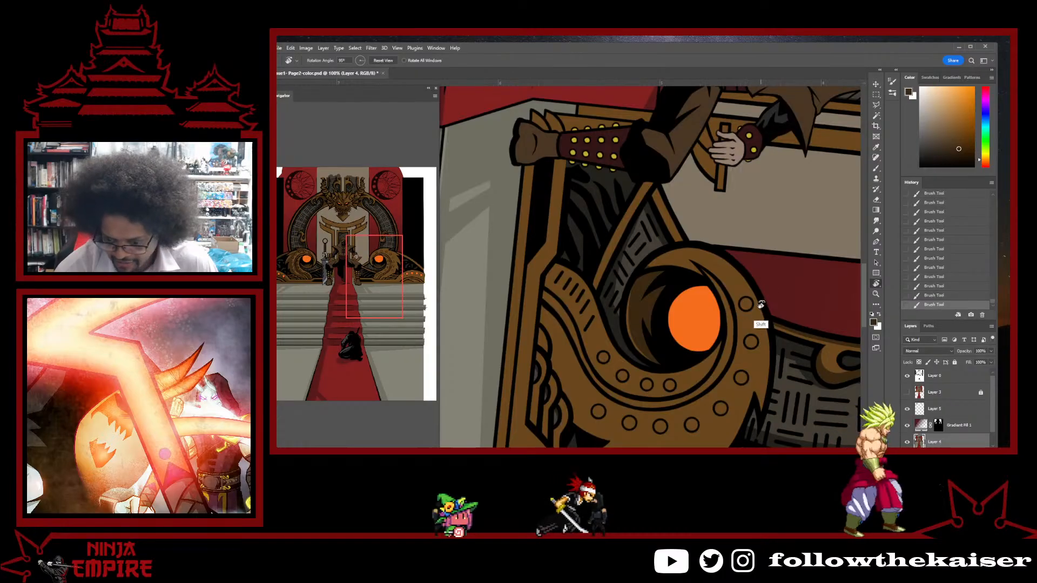
left_click_drag(761, 304, 762, 179)
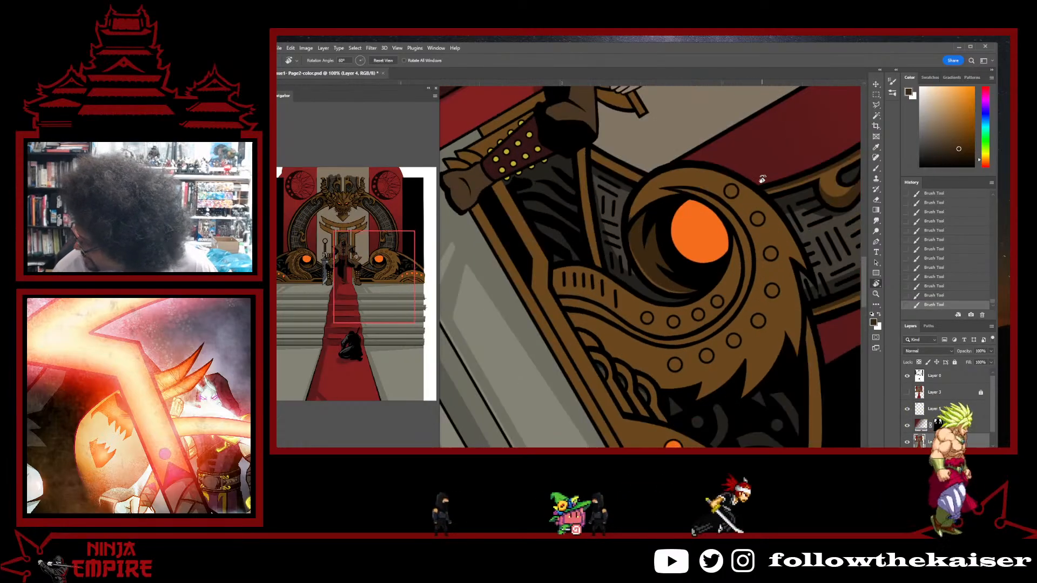
scroll(670, 259, "up", 2)
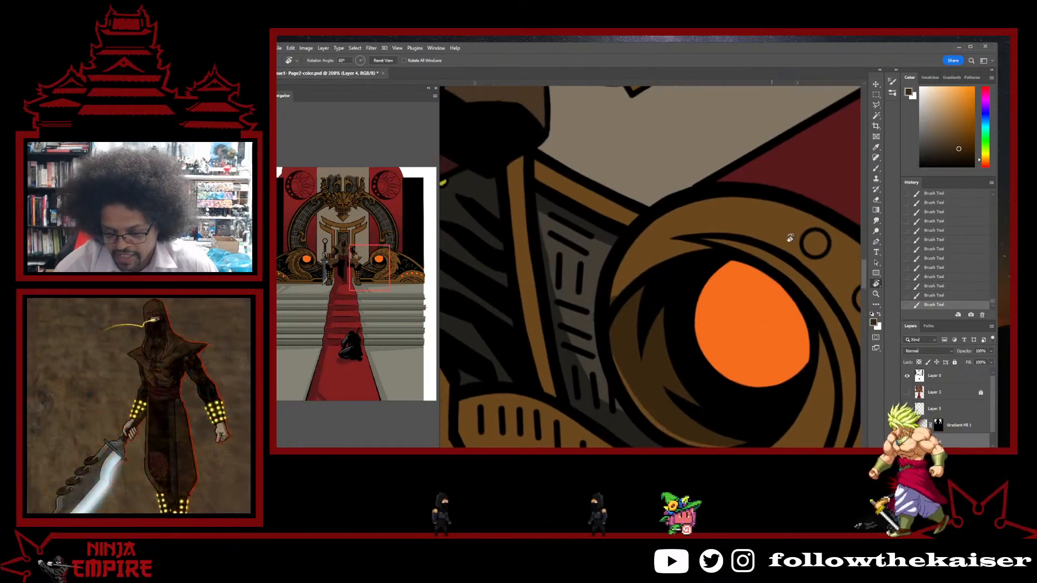
left_click_drag(713, 277, 713, 248)
scroll(713, 248, "down", 2)
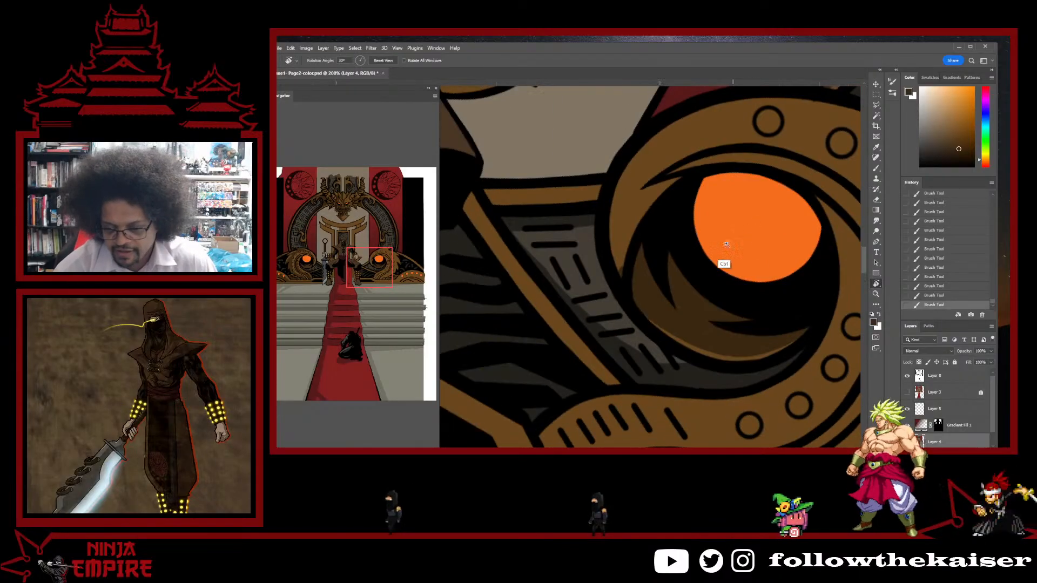
scroll(713, 248, "right", 3)
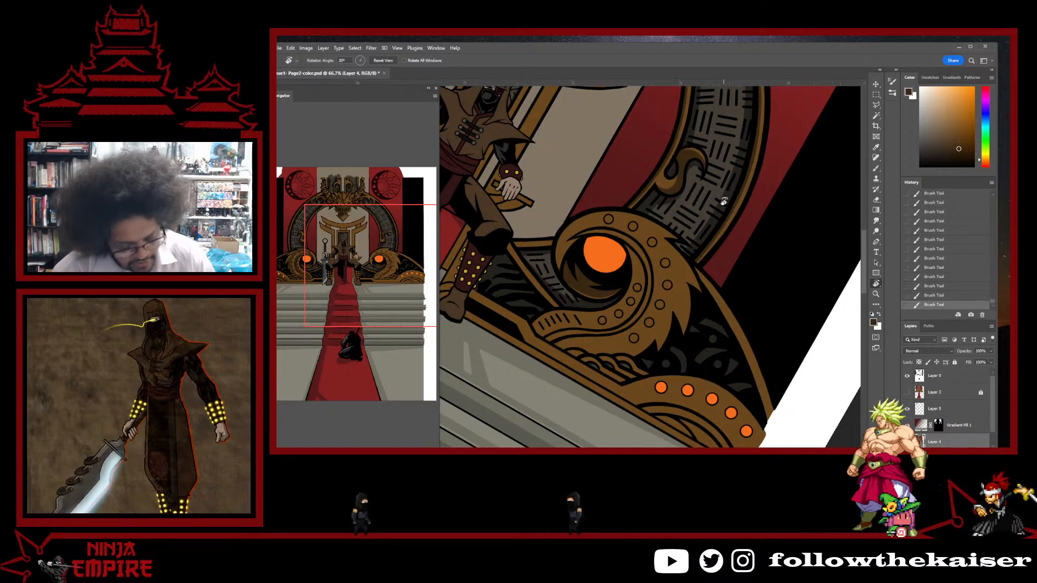
- Brush a thin dark brown shadow band along the outer row of studs on the gold scroll around the orange orb
scroll(612, 303, "up", 3)
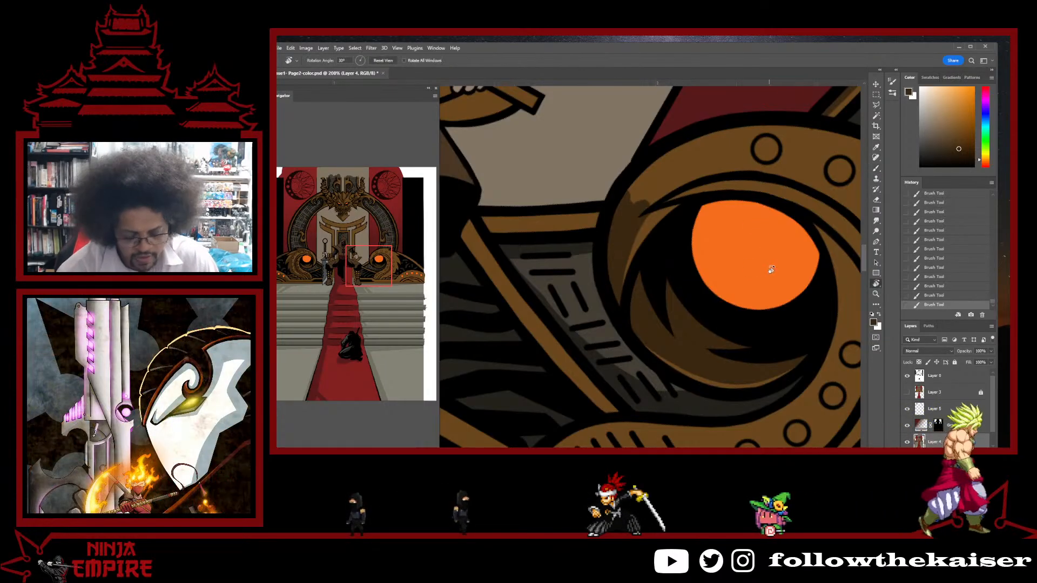
key("r")
left_click_drag(771, 270, 736, 224)
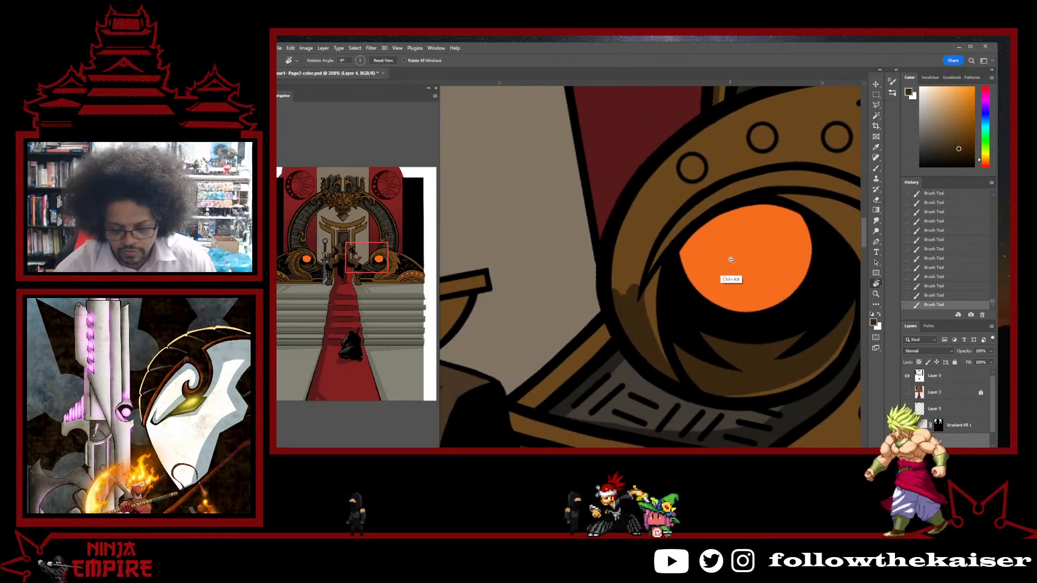
scroll(732, 278, "down", 3)
left_click_drag(486, 130, 454, 171)
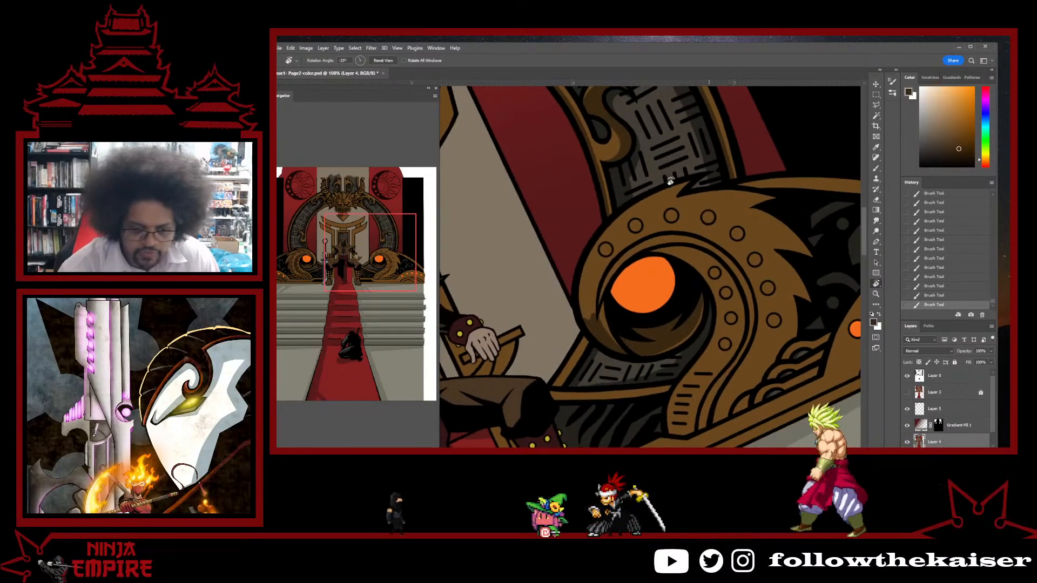
key("b")
left_click_drag(560, 61, 590, 80)
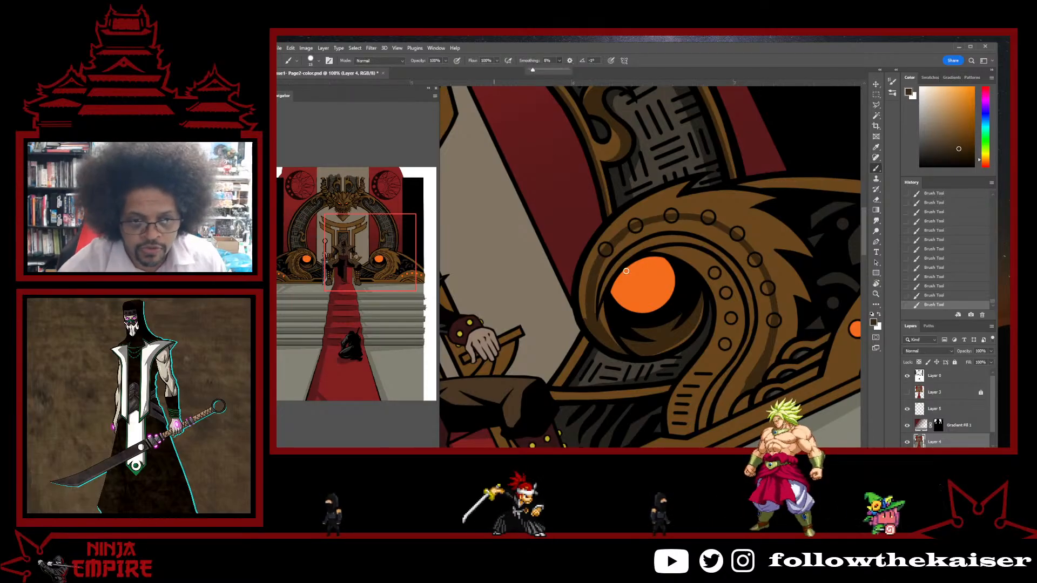
- Widen the dark brown shadow along the left curve of the gold scroll, filling toward its inner outline with sampled browns
left_click(602, 263, "ctrl")
left_click_drag(591, 326, 593, 255)
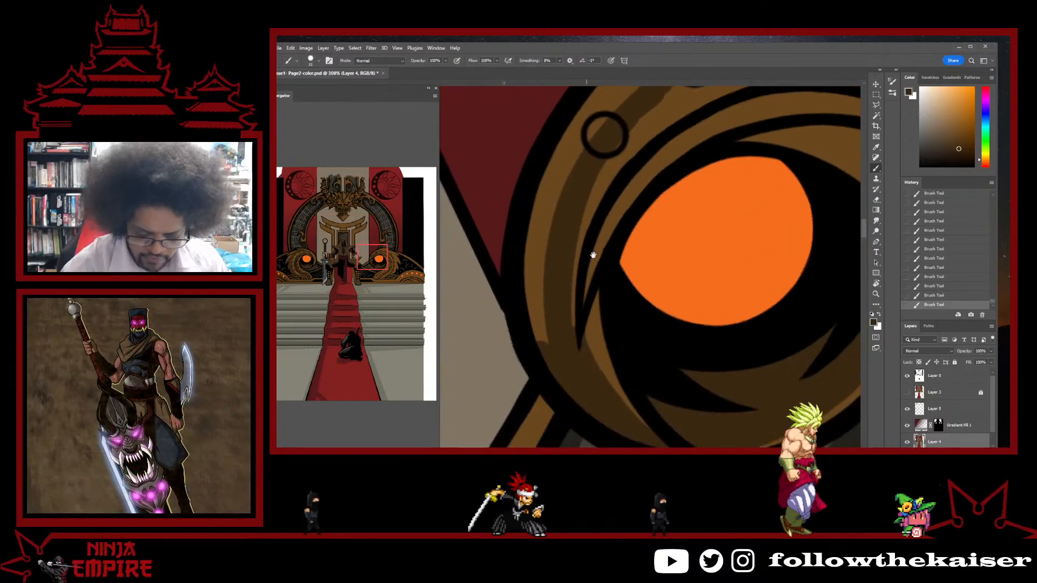
left_click(535, 274, "alt")
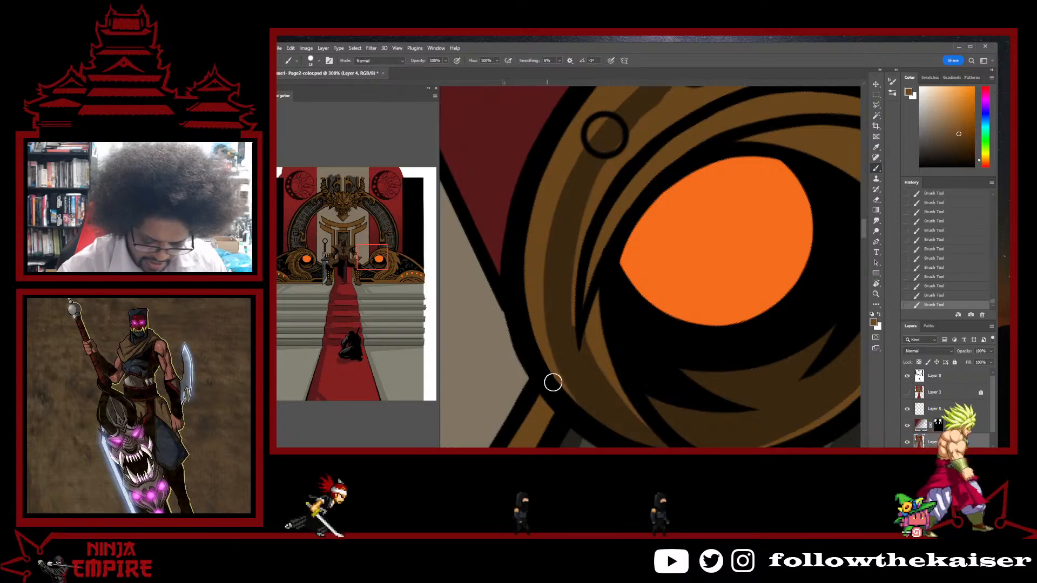
left_click(583, 360, "alt")
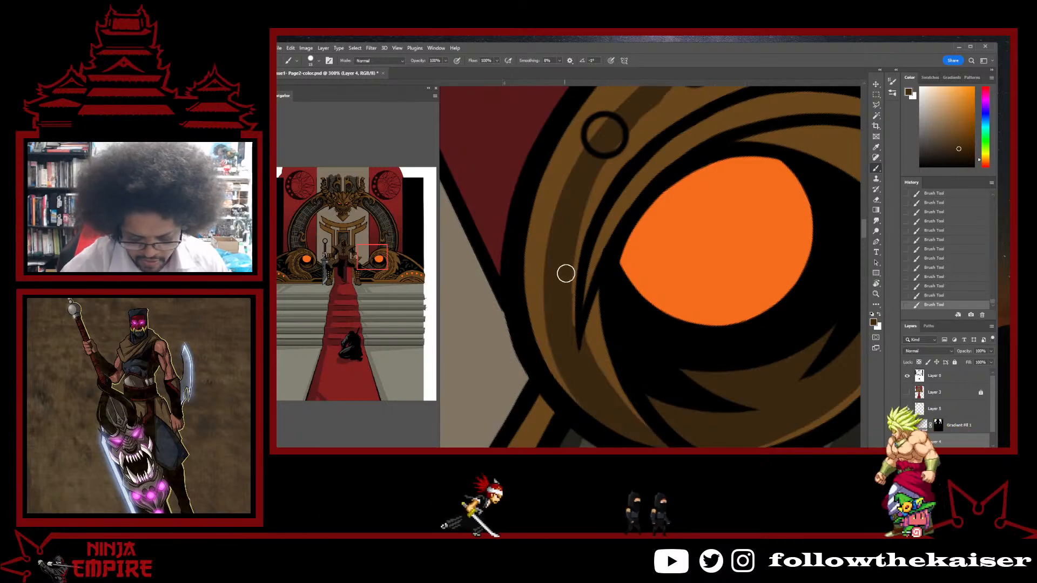
left_click_drag(574, 332, 575, 235)
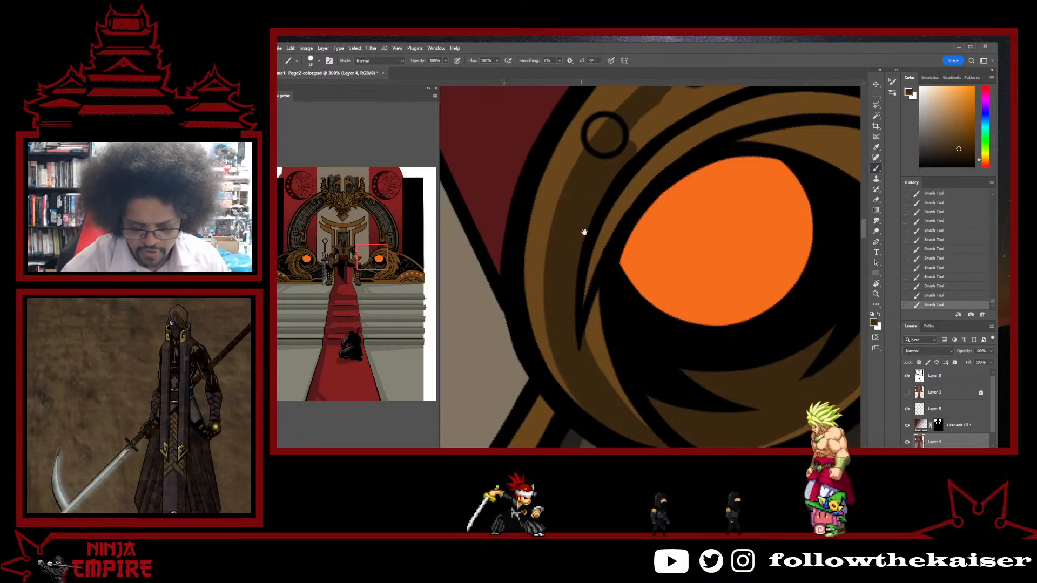
scroll(580, 226, "up", 5)
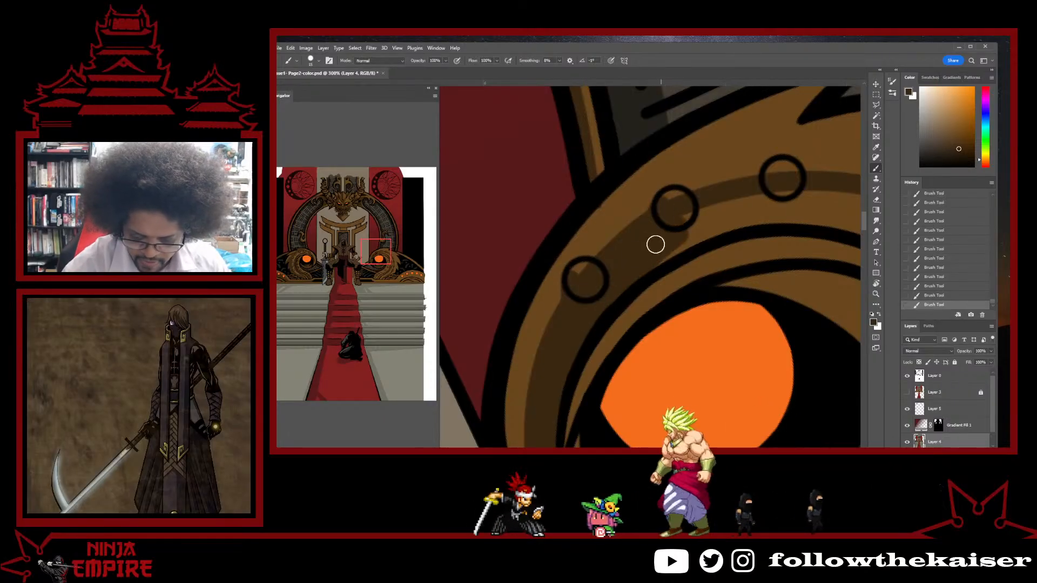
- Fill dark brown shadow between the upper studs and the inner outline across the top of the scroll
left_click_drag(770, 213, 695, 221)
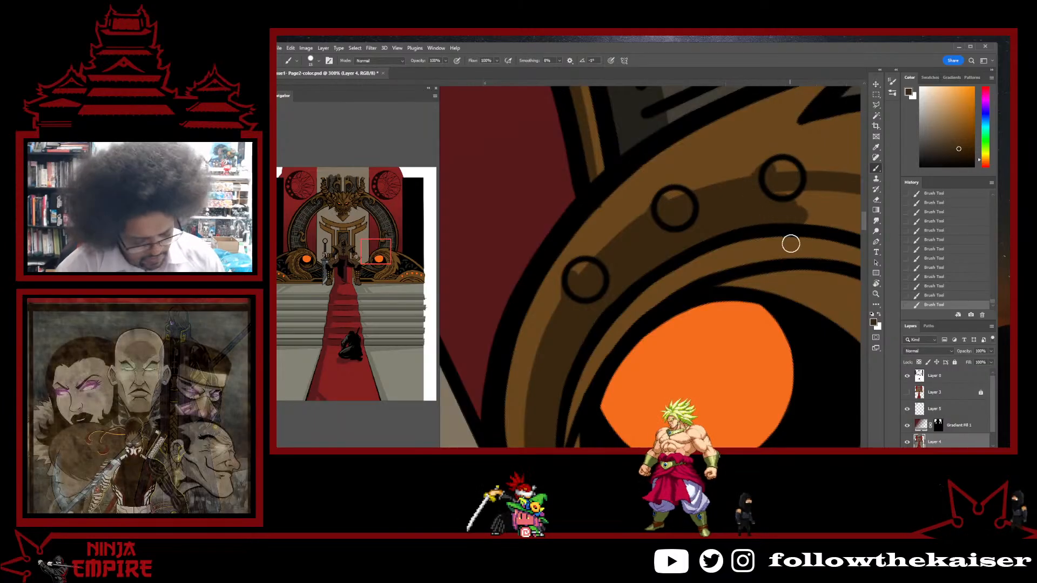
left_click_drag(697, 239, 762, 264)
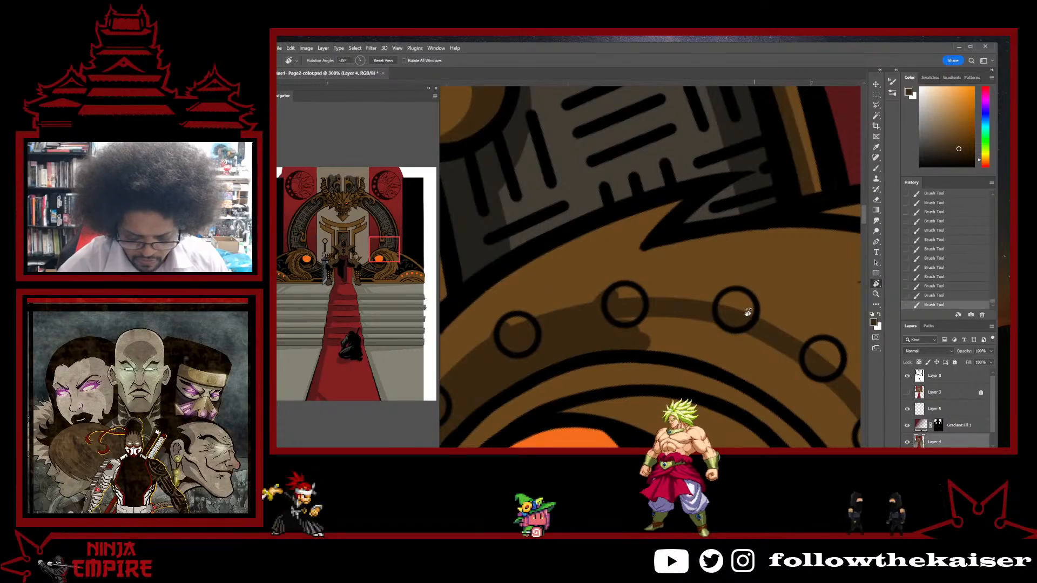
mouse_move(754, 311)
left_mouse_down()
mouse_move(626, 286)
mouse_move(679, 245)
mouse_move(798, 208)
mouse_move(818, 190)
left_mouse_up()
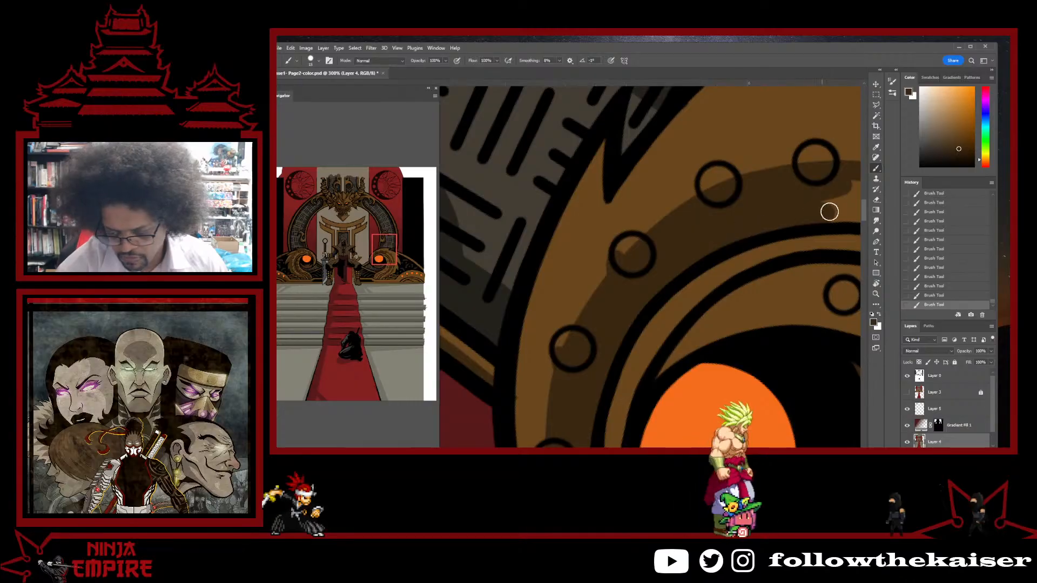
key("r")
mouse_move(828, 210)
left_mouse_down()
mouse_move(738, 275)
mouse_move(567, 261)
mouse_move(831, 192)
left_mouse_up()
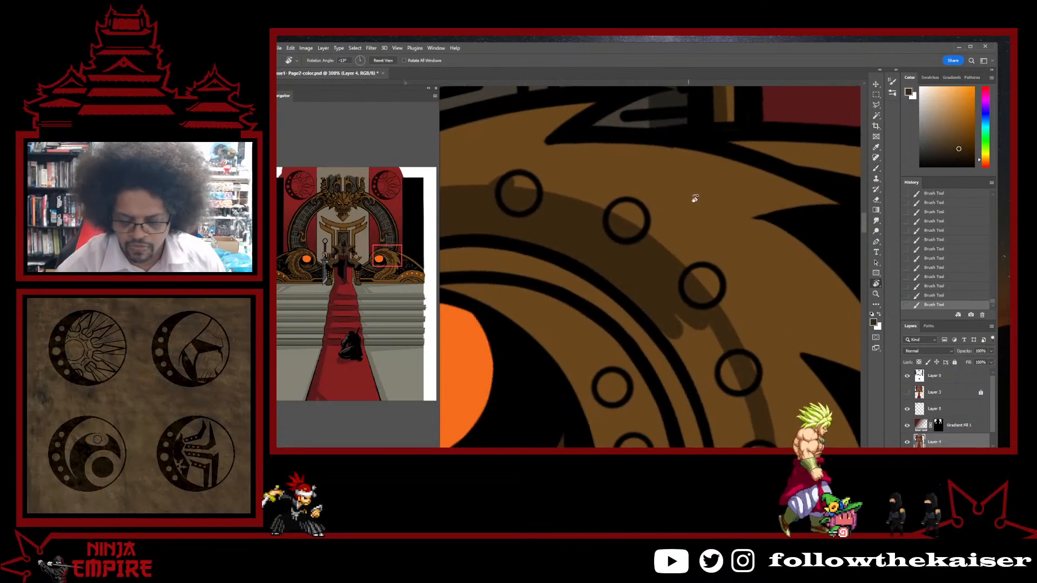
- Continue the dark brown shadow down the right side of the scroll, past the lower studs to its tapered base
mouse_move(693, 320)
left_mouse_down()
mouse_move(677, 256)
mouse_move(716, 250)
left_mouse_up()
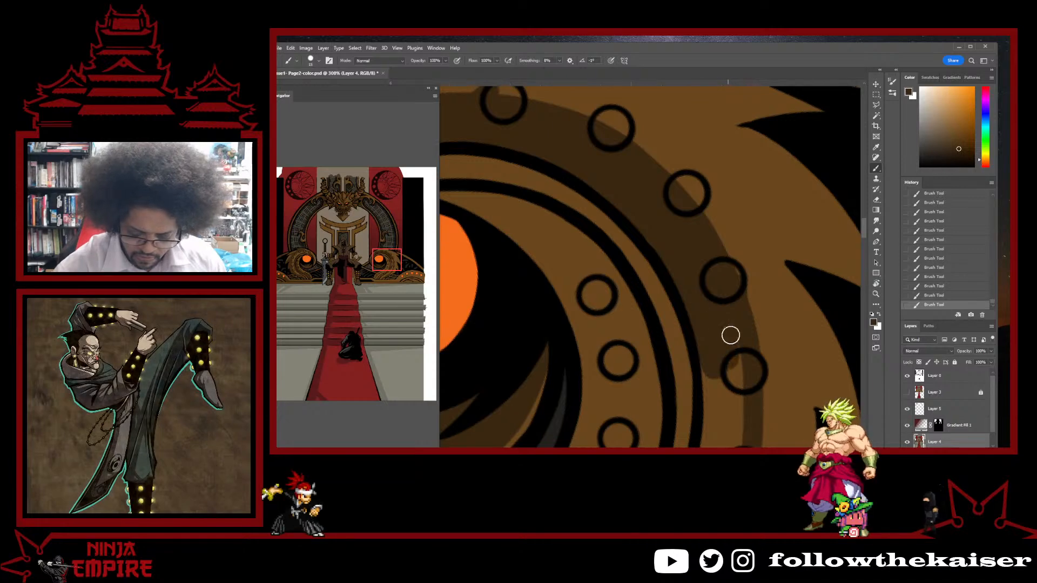
left_click_drag(718, 377, 714, 206)
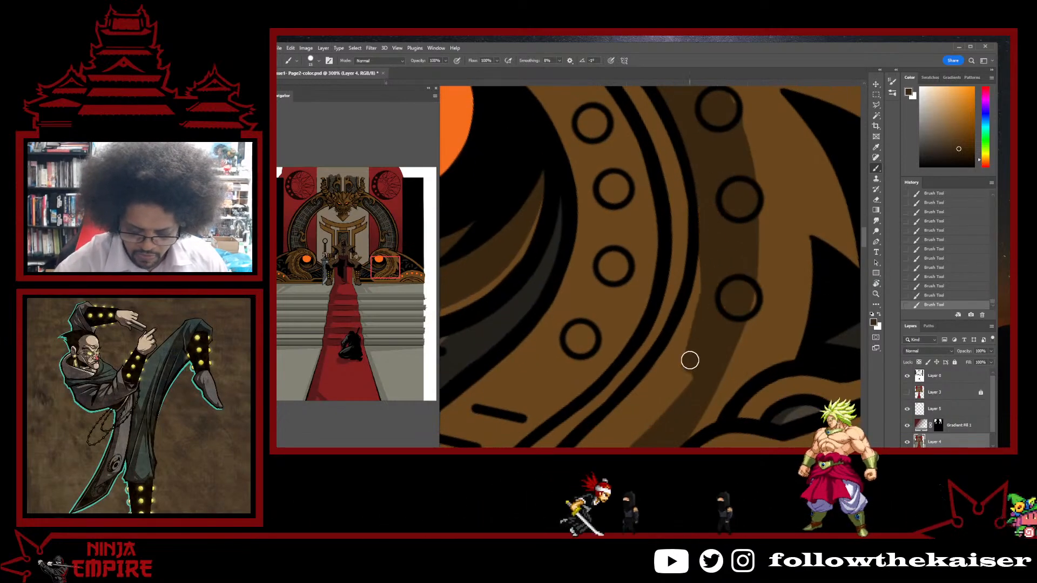
left_click_drag(667, 375, 753, 186)
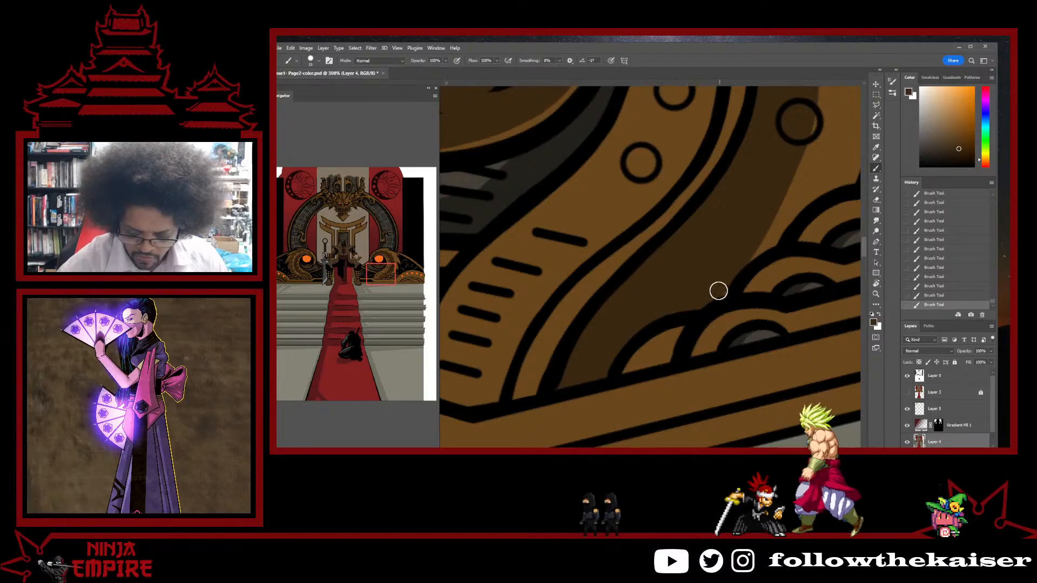
left_click_drag(738, 266, 697, 322)
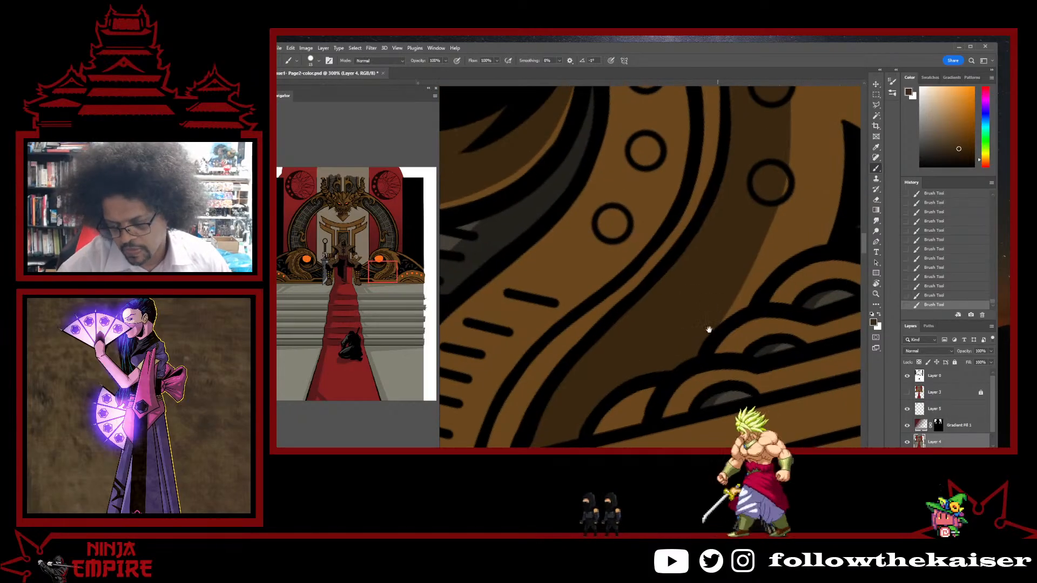
left_click_drag(742, 218, 709, 329)
- Refine the shading on the scroll's lower left curl with sampled mid brown and dark brown, broadening the shadow along its left edge
left_click_drag(715, 266, 765, 316)
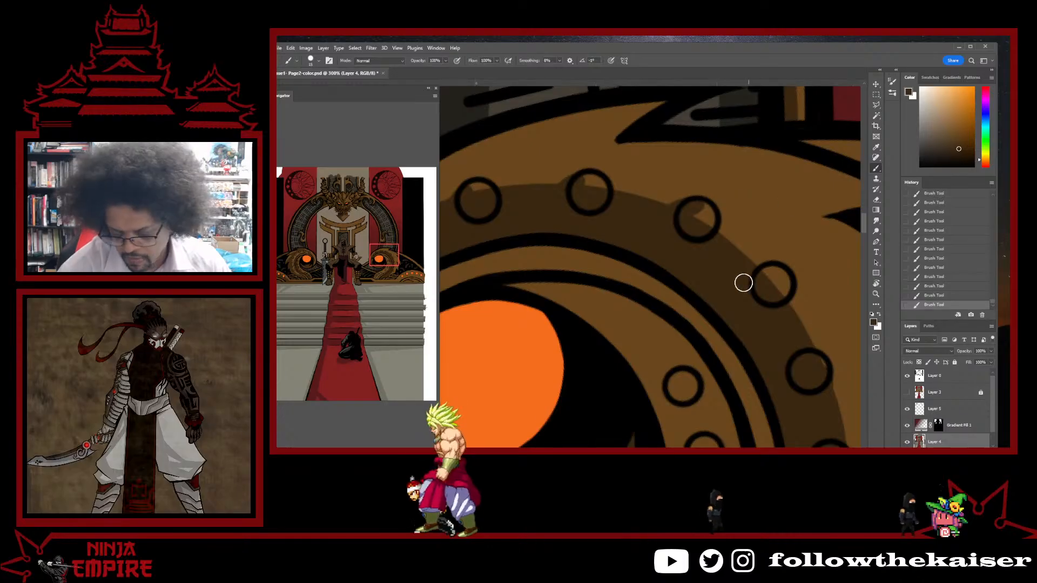
scroll(814, 292, "down", 2)
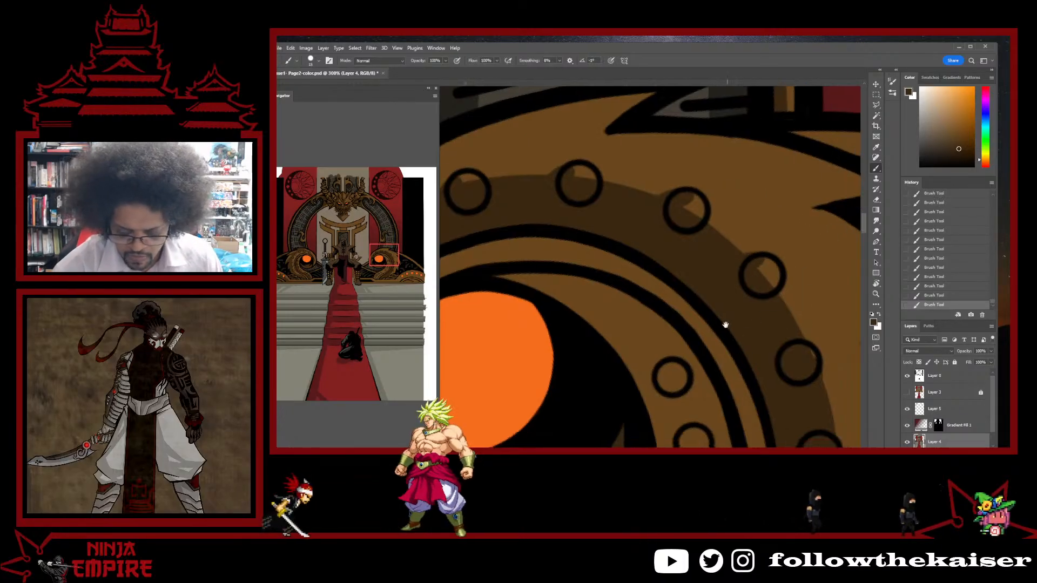
scroll(817, 273, "right", 1)
scroll(804, 297, "down", 4)
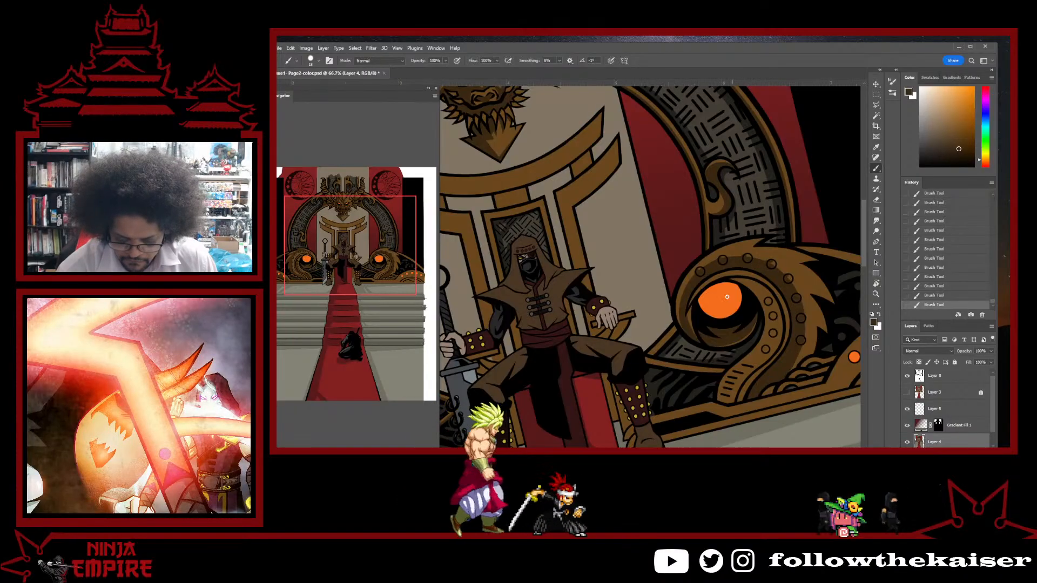
scroll(696, 339, "up", 5)
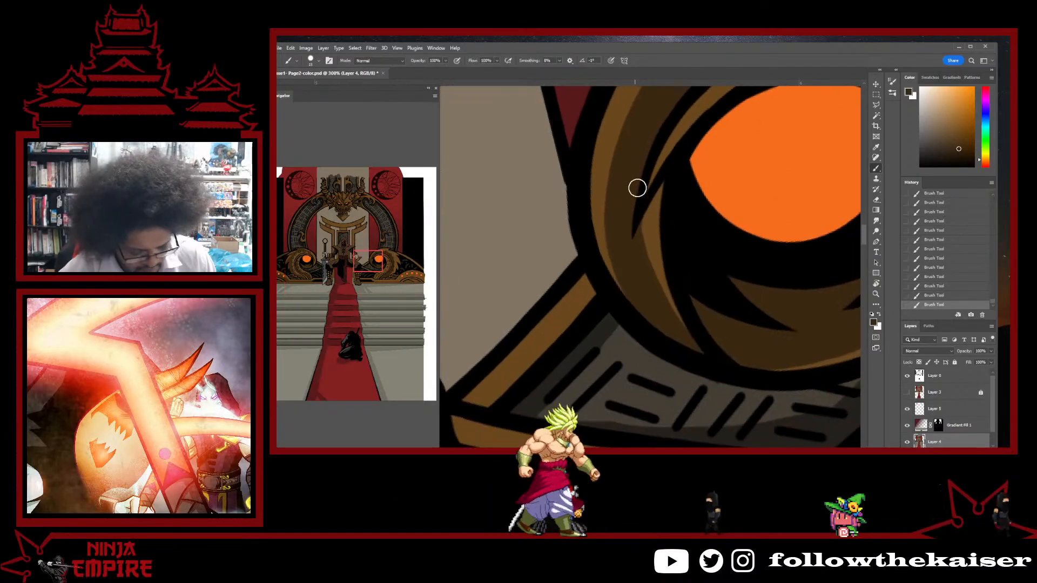
left_click(655, 240, "alt")
left_click_drag(646, 216, 682, 306)
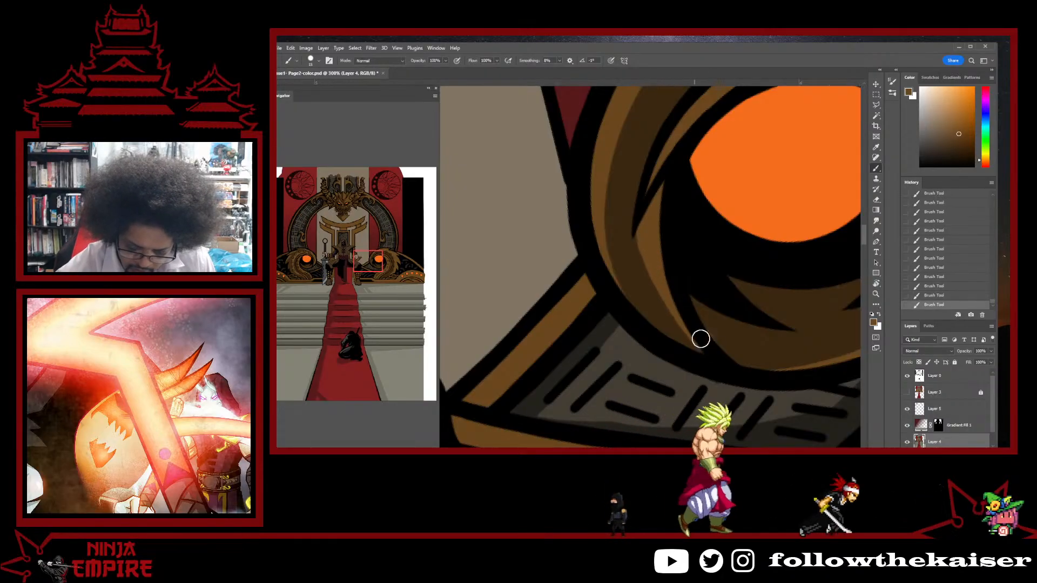
left_click(726, 343, "alt")
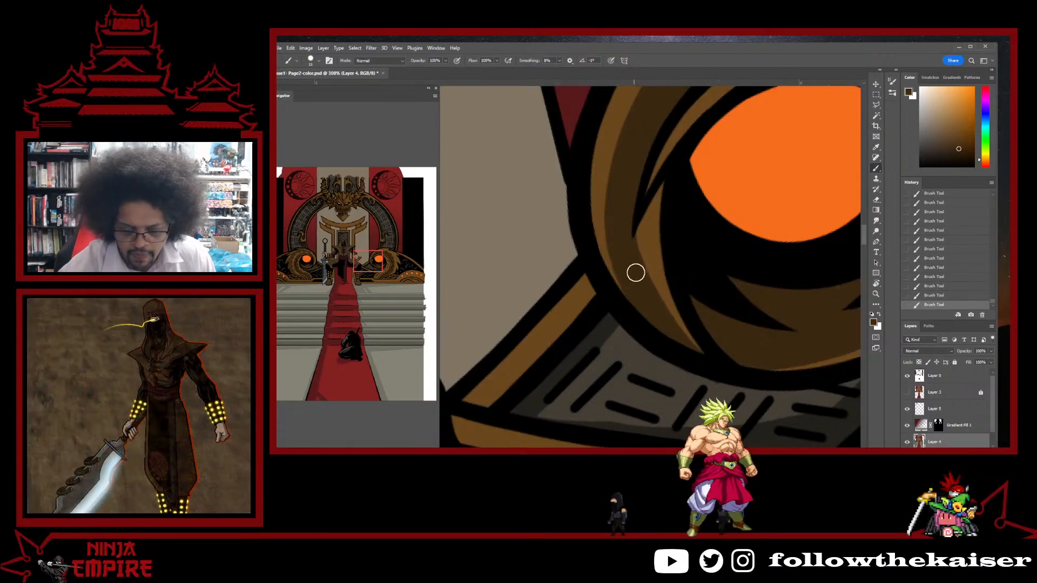
scroll(635, 273, "up", 3)
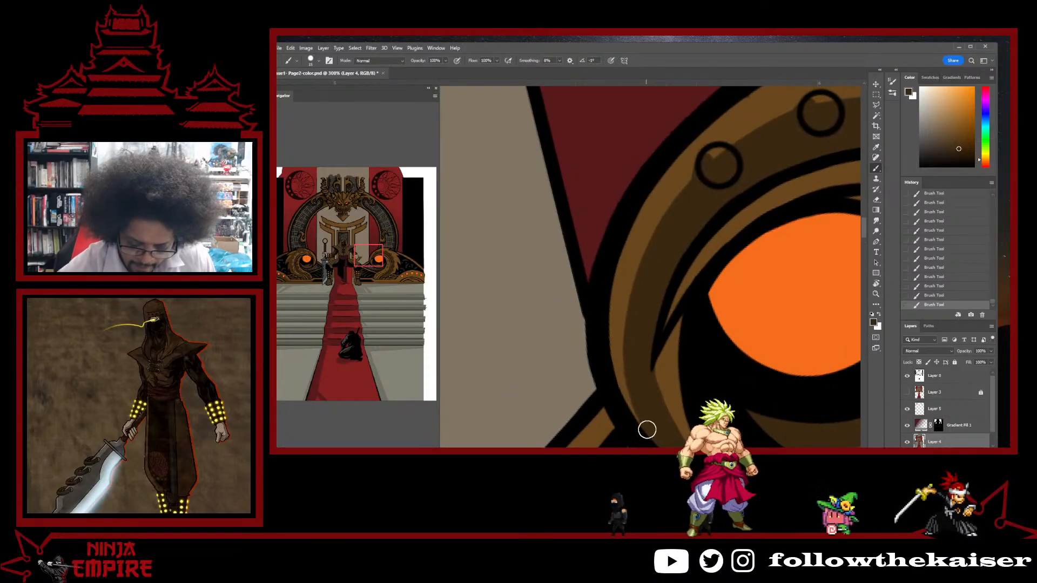
mouse_move(633, 281)
left_mouse_down()
mouse_move(624, 338)
mouse_move(664, 217)
mouse_move(620, 308)
left_mouse_up()
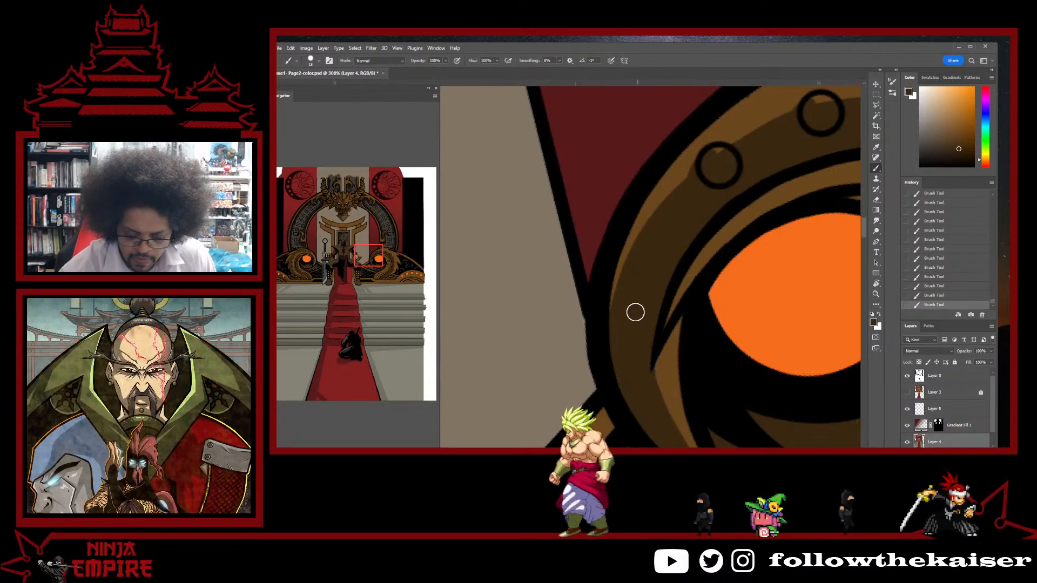
- Repaint the round studs along the scroll's outer band in the sampled mid brown so they contrast with the shadow
left_click(716, 281, "ctrl+alt")
left_click(717, 280, "ctrl+alt")
left_click(716, 281, "ctrl+alt")
left_click_drag(771, 250, 683, 290)
left_click(682, 286, "ctrl")
left_click(682, 286, "ctrl")
left_click_drag(633, 314, 713, 303)
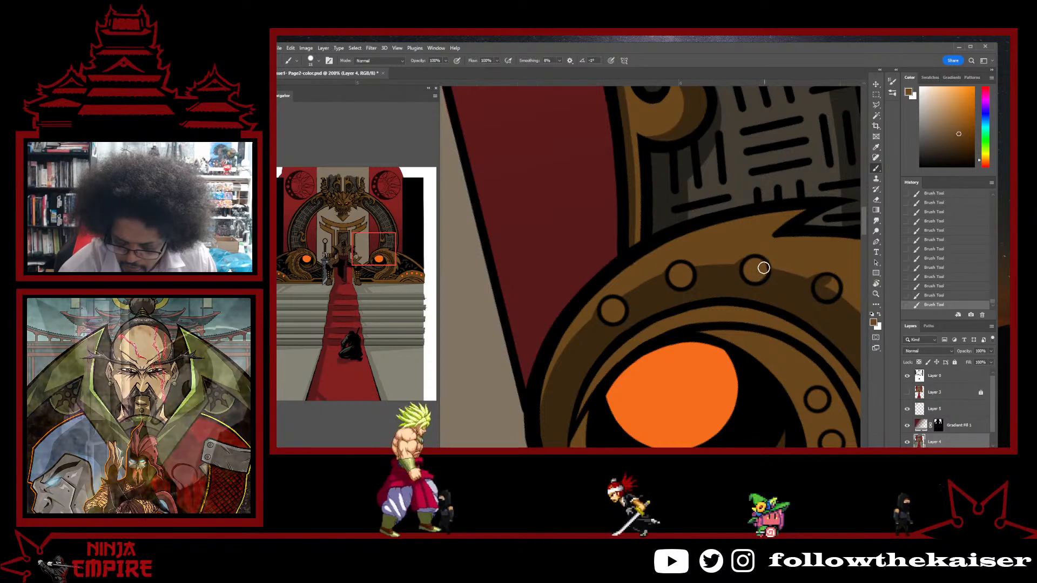
left_click_drag(758, 268, 711, 250)
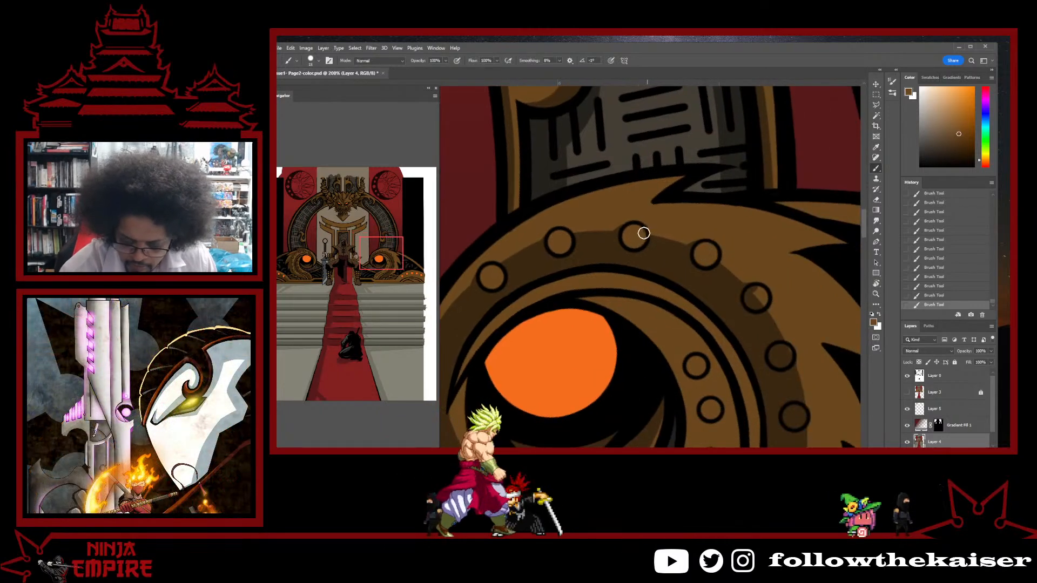
left_click_drag(743, 284, 723, 262)
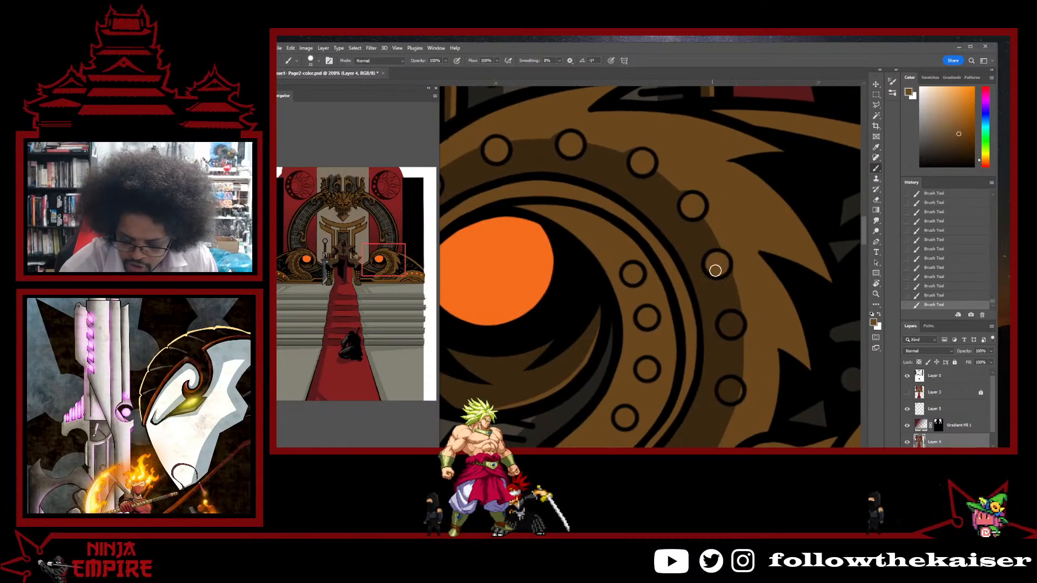
left_click_drag(736, 321, 724, 253)
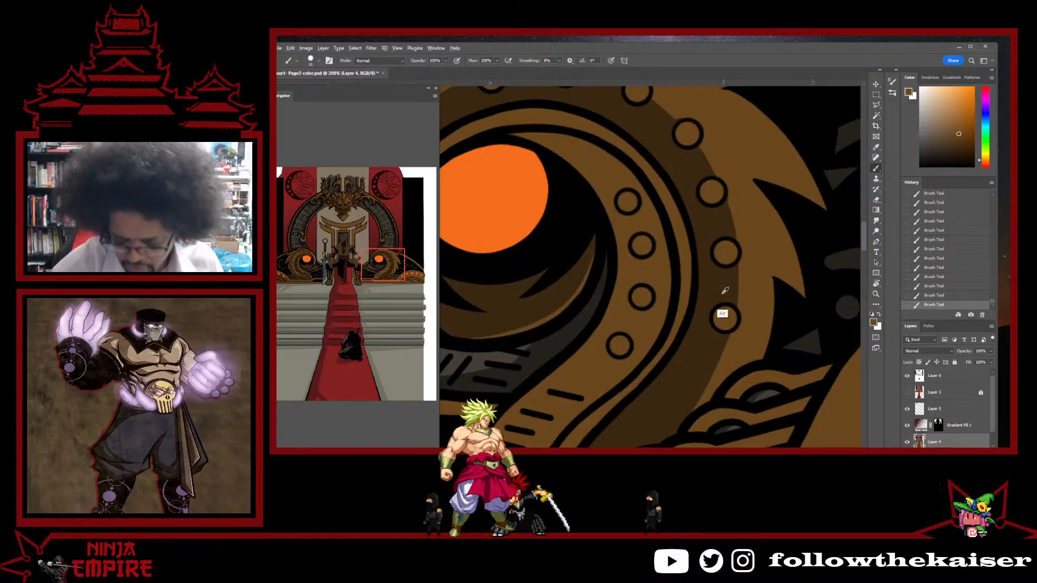
- Add the scroll's upper spike to the selection with the Polygonal Lasso and paint a dark brown shadow wedge on it using a smaller brush
left_click_drag(720, 204, 736, 404)
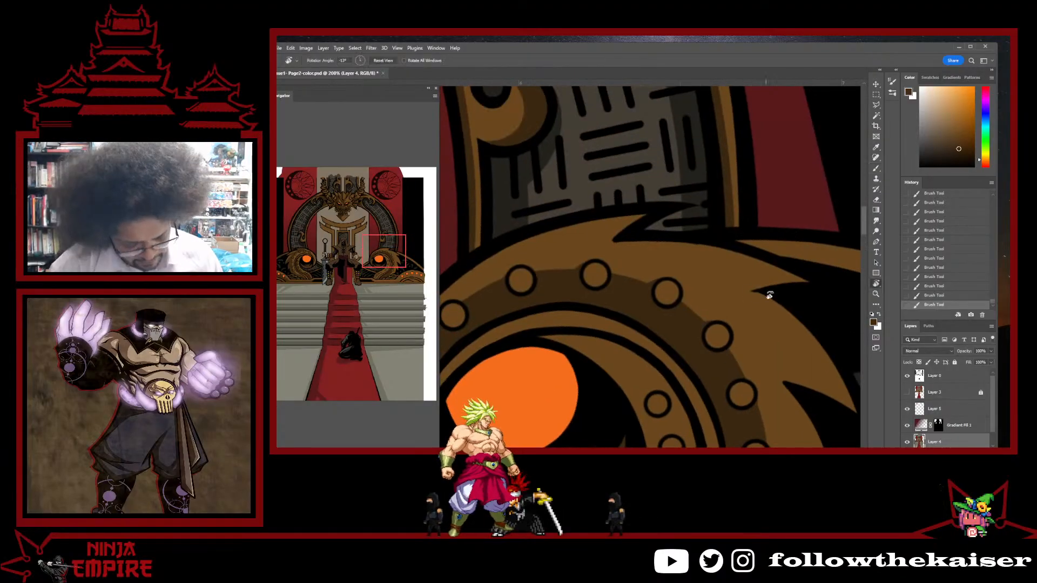
scroll(613, 231, "up", 2)
left_click_drag(614, 232, 753, 162)
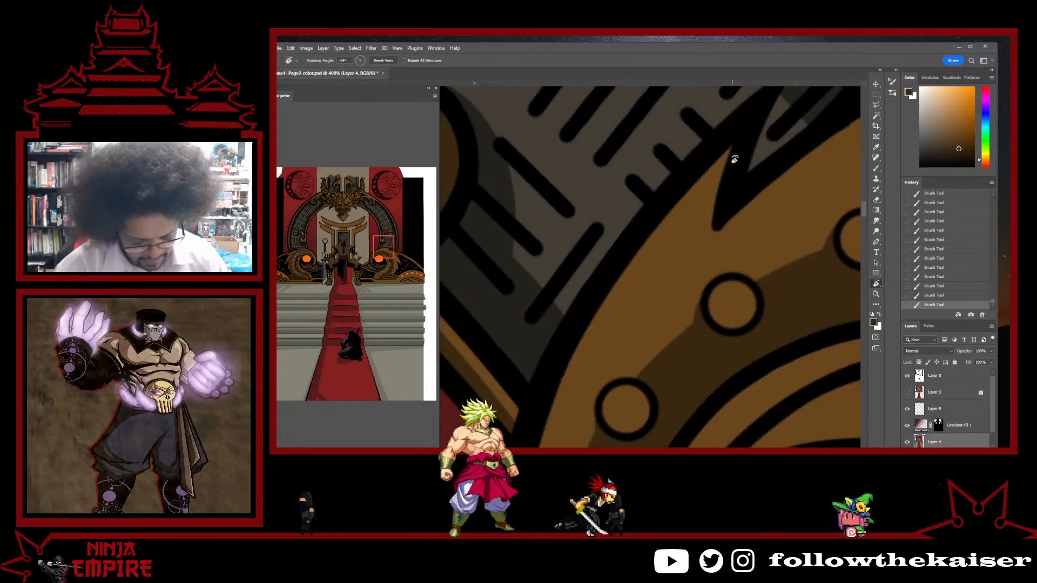
key("bracketleft")
key("bracketleft")
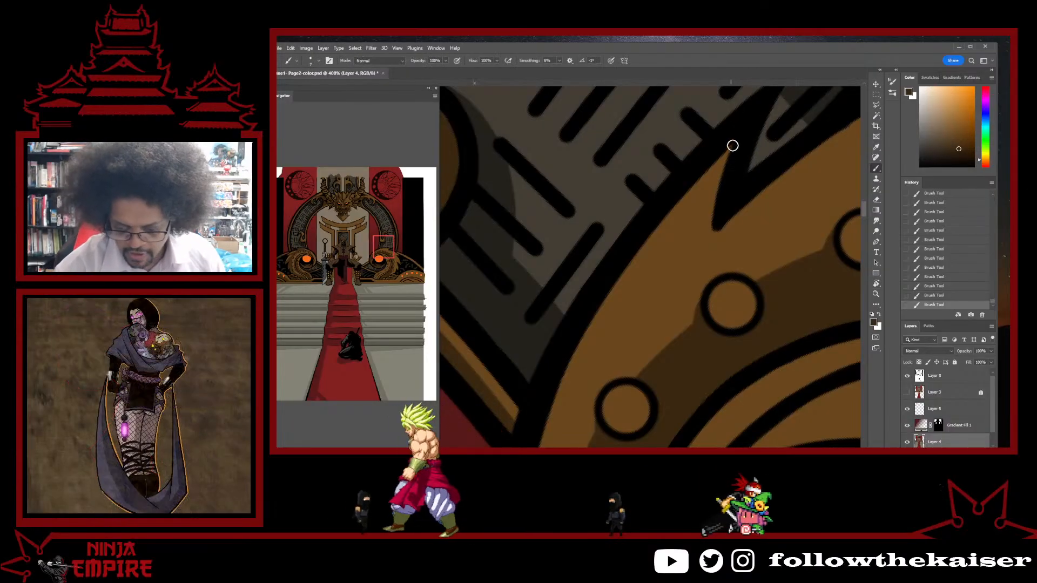
left_click_drag(728, 149, 694, 210)
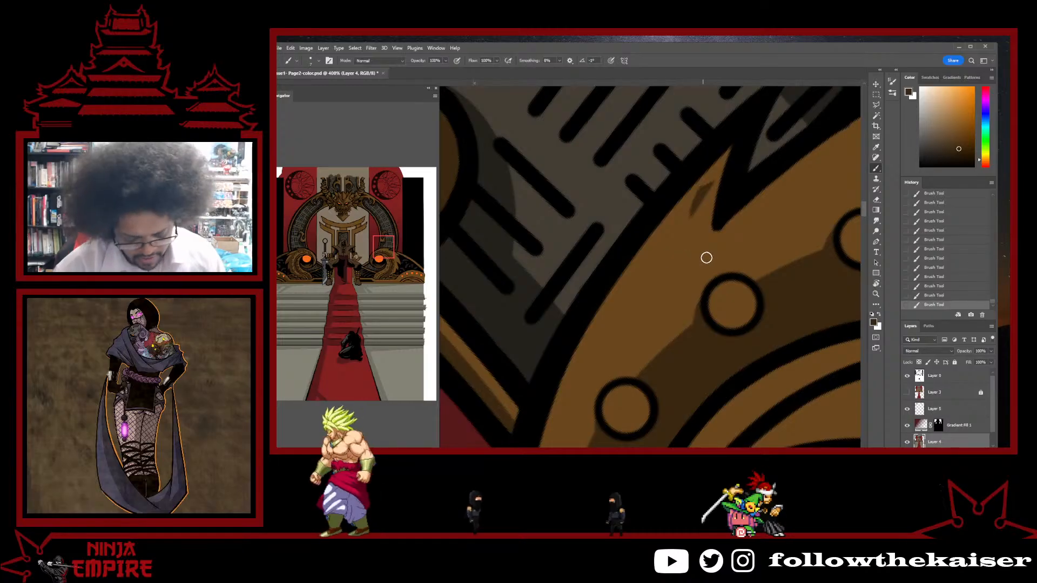
key("ctrl+h")
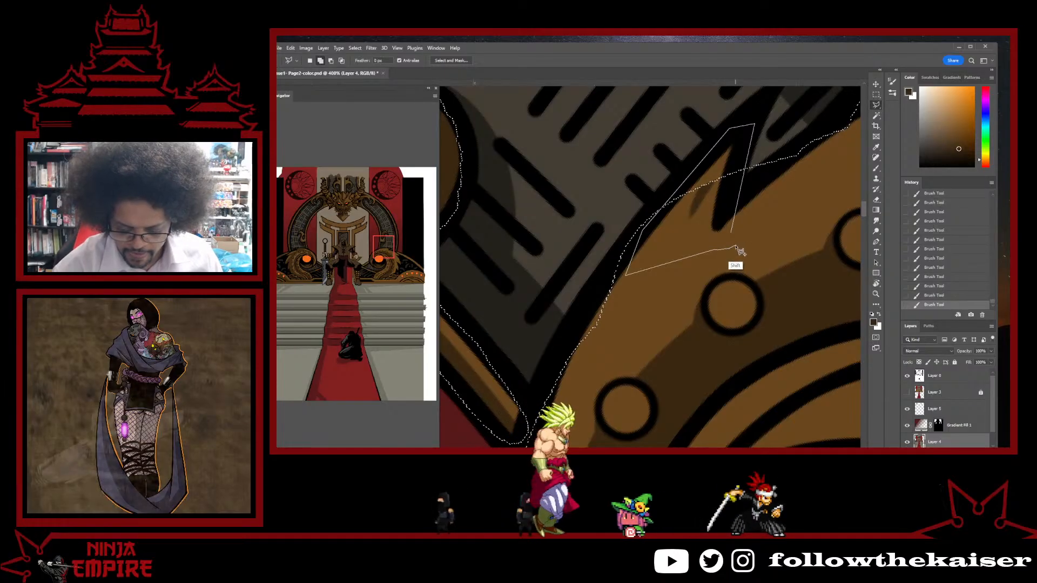
left_click(735, 242)
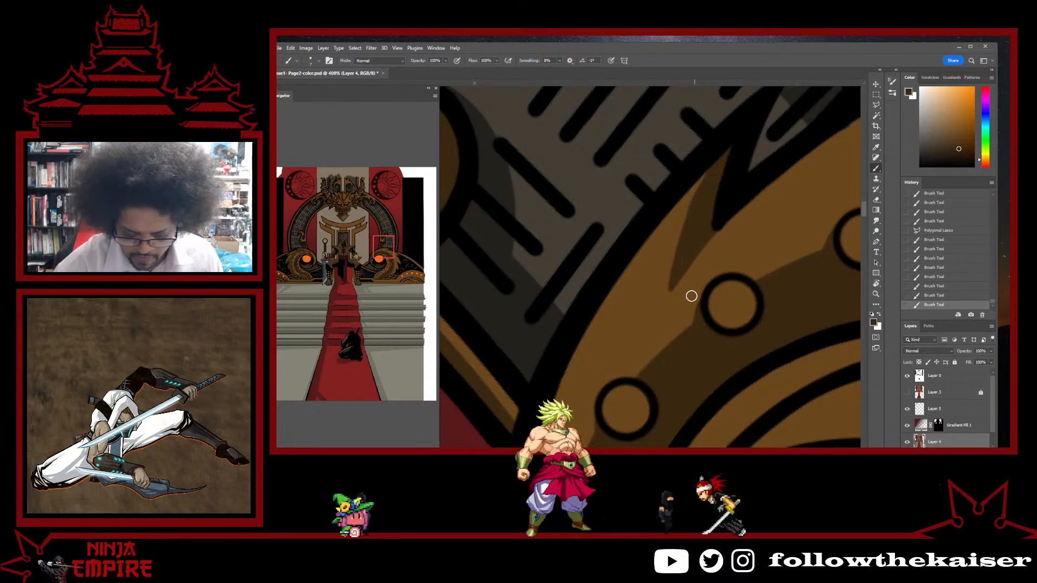
- Refine the shadow wedge on the scroll's upper spike with sampled mid brown, cleaning up its left edge and tip
left_click(684, 295, "alt")
left_click(668, 304)
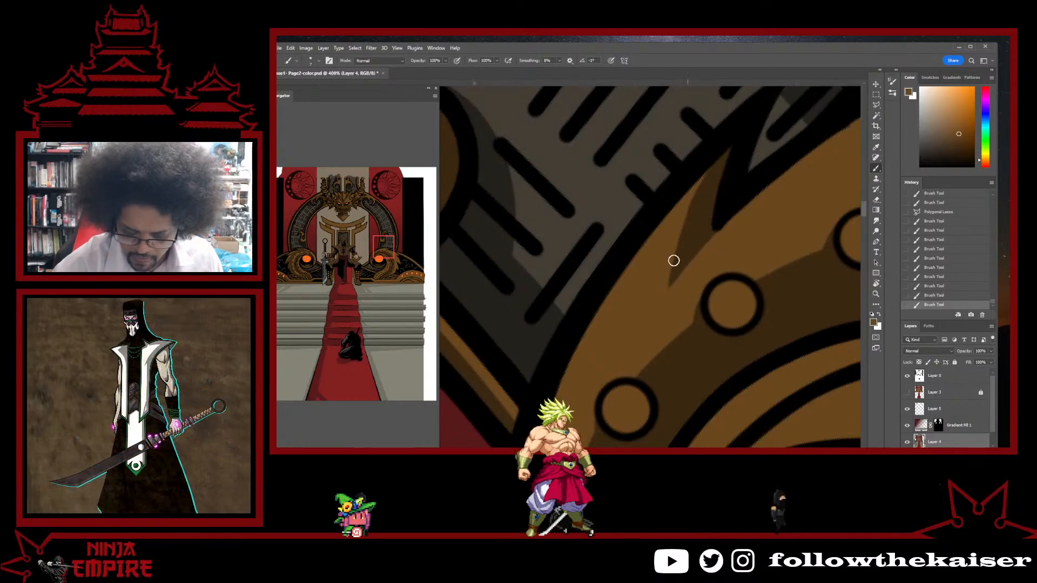
mouse_move(657, 285)
left_mouse_down()
mouse_move(678, 215)
mouse_move(726, 157)
left_mouse_up()
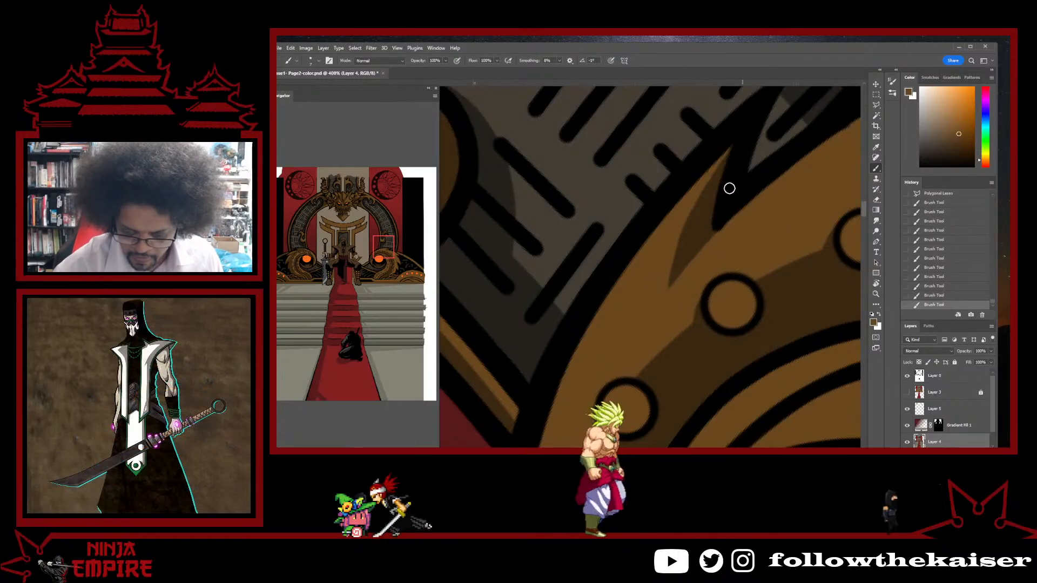
left_click(694, 225, "alt")
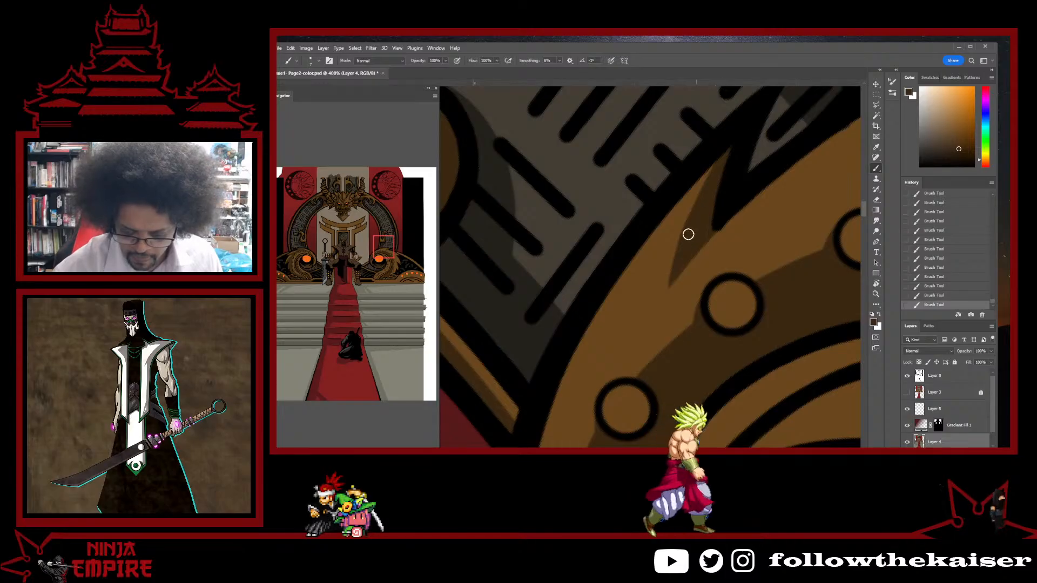
- Paint a dark brown shadow wedge on the next spike along the scroll's outer edge and sample mid brown to sharpen its tip
key("ctrl+minus")
key("ctrl+minus")
key("ctrl+minus")
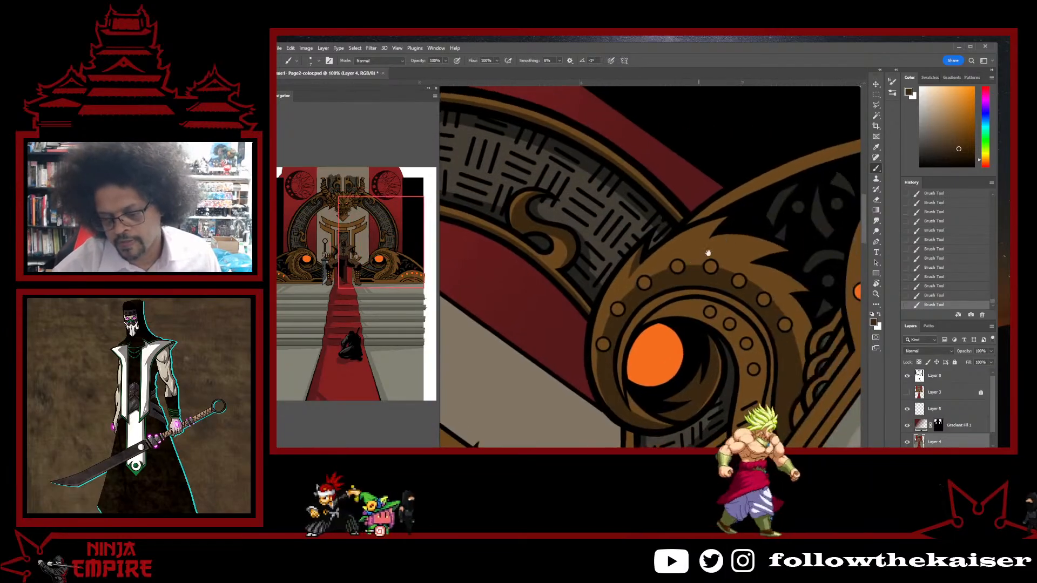
key("ctrl+plus")
key("ctrl+plus")
key("ctrl+plus")
key("r")
left_click_drag(775, 250, 708, 152)
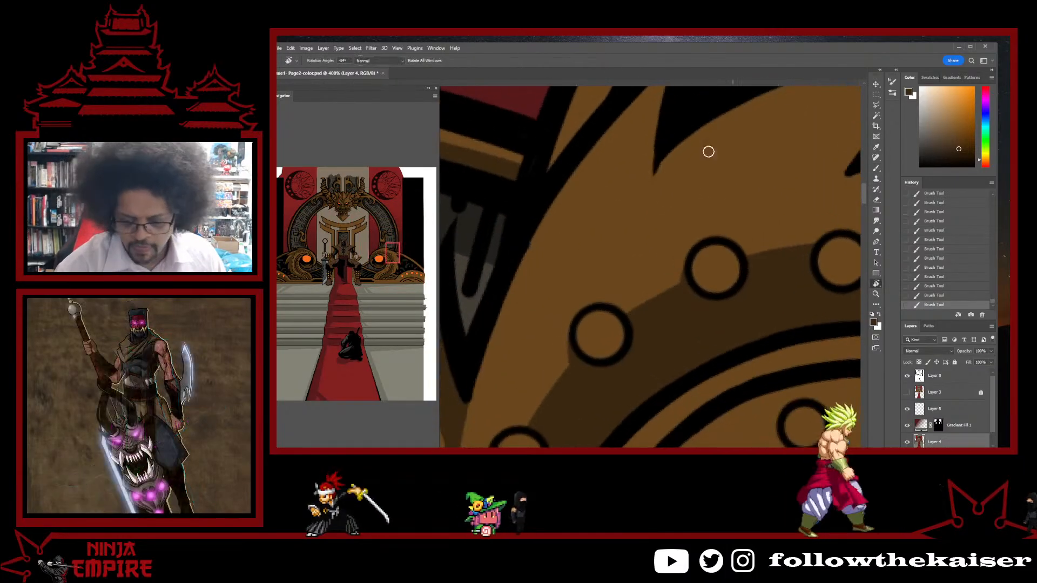
key("b")
left_click_drag(613, 227, 584, 330)
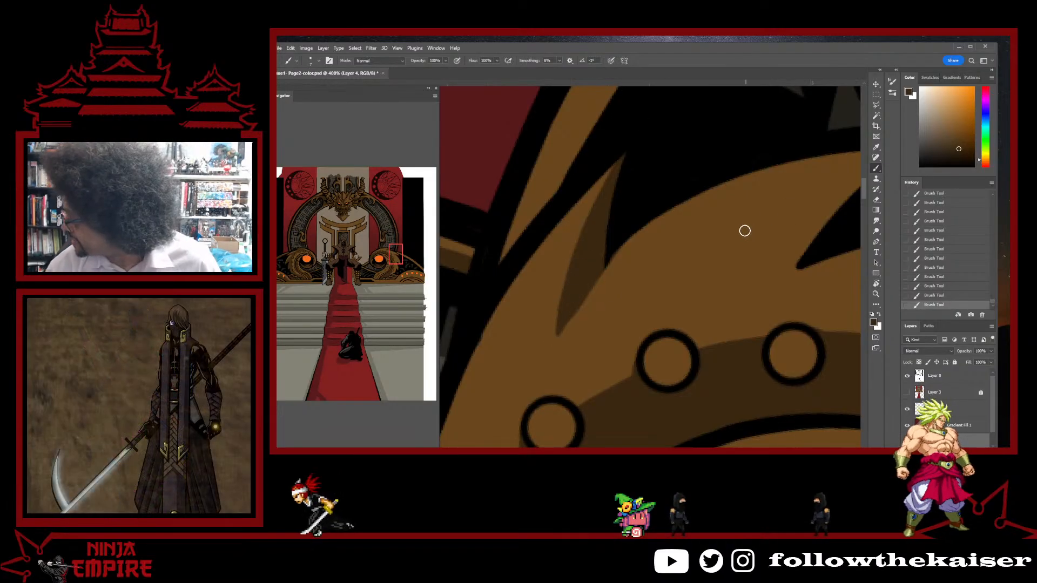
left_click(559, 339, "alt")
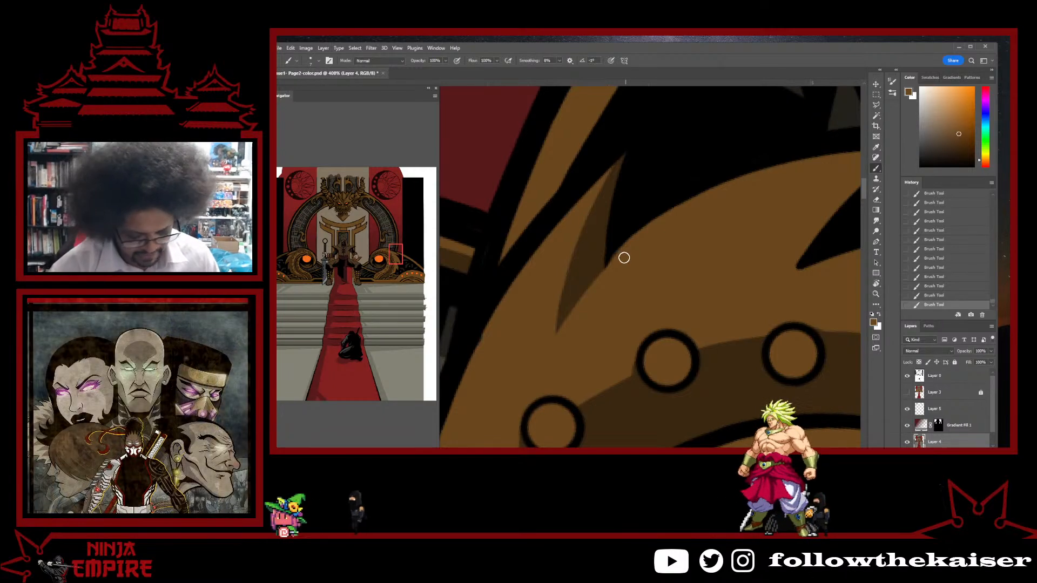
- Shade the inner side of the third, larger spike with a tapering dark brown wedge, refining its tip with sampled mid brown
key("r")
left_click_drag(776, 232, 677, 204)
left_click_drag(738, 258, 740, 238)
key("b")
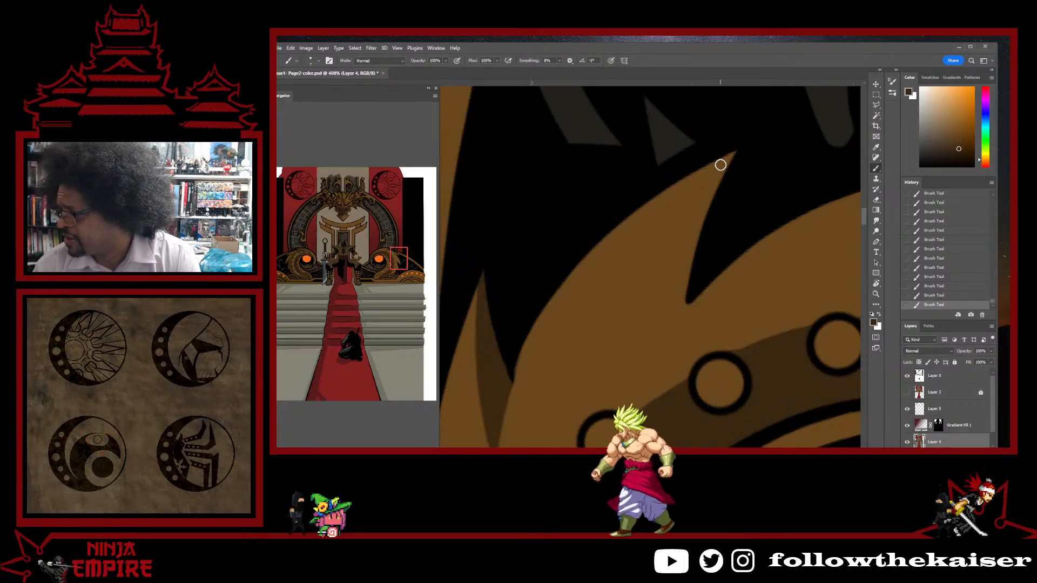
mouse_move(737, 152)
left_mouse_down()
mouse_move(661, 254)
mouse_move(629, 343)
left_mouse_up()
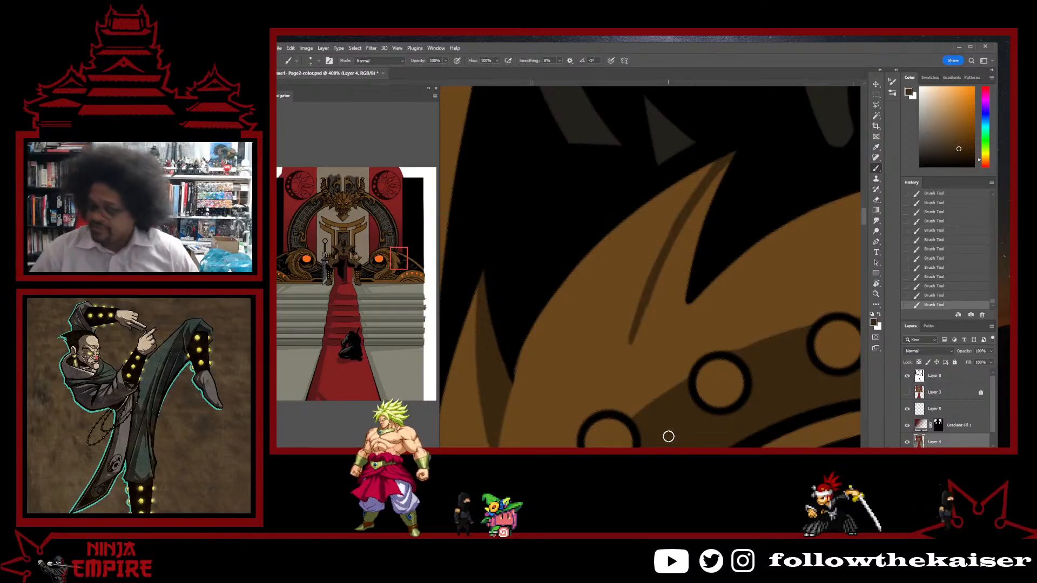
left_click_drag(703, 283, 670, 317)
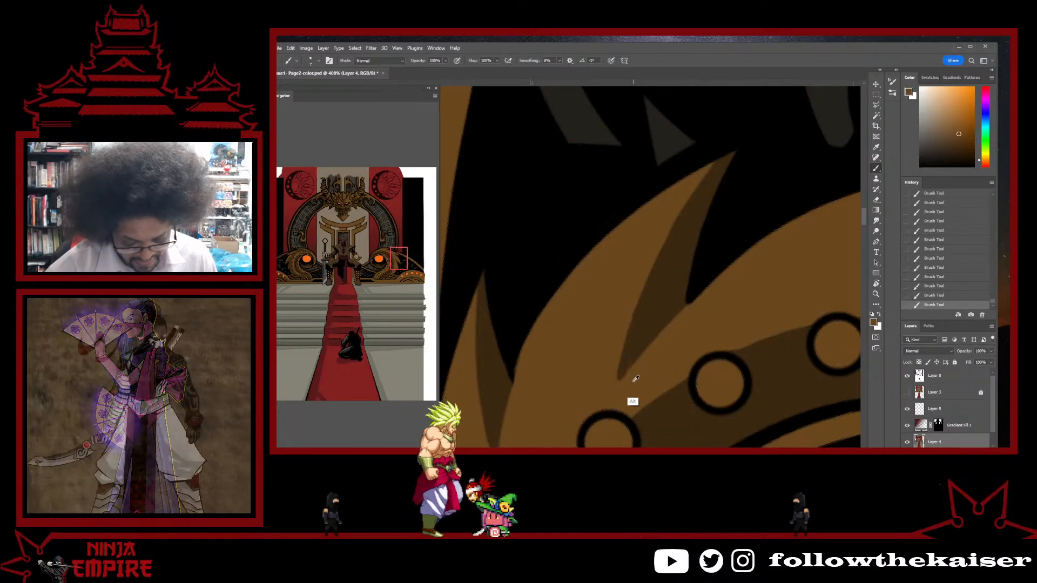
left_click(675, 322, "alt")
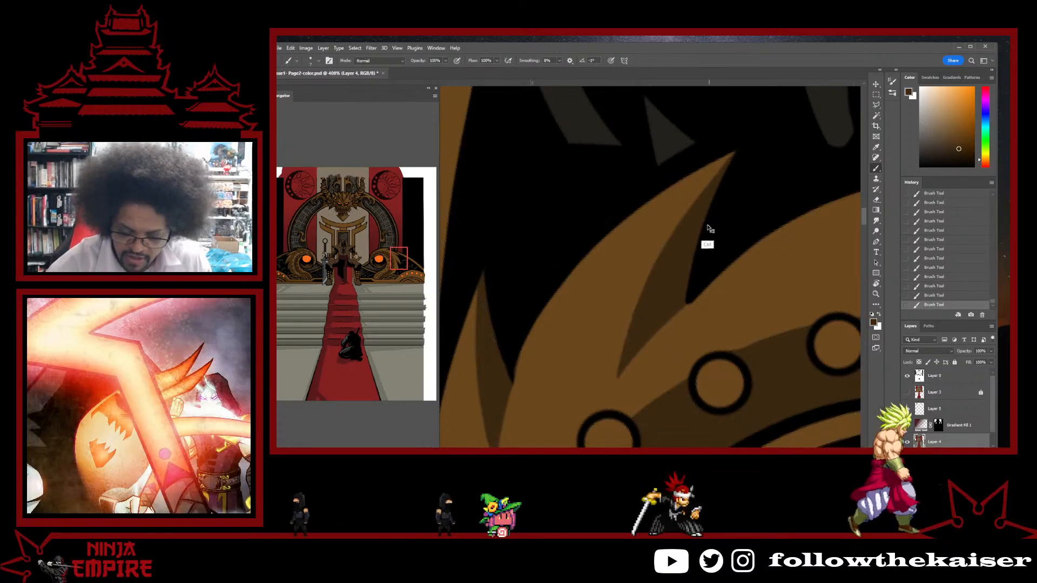
- Paint a short dark brown shadow wedge on the fourth spike down the scroll's edge and trim it with sampled mid brown
scroll(754, 317, "down", 1)
scroll(695, 331, "down", 1)
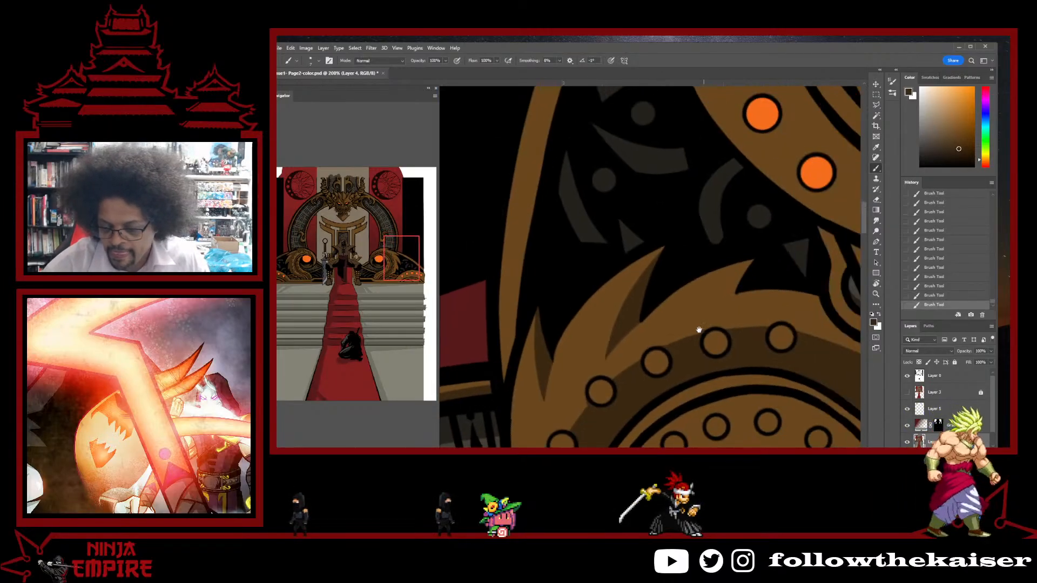
scroll(747, 293, "up", 2)
mouse_move(731, 308)
left_mouse_down()
mouse_move(778, 227)
mouse_move(713, 153)
left_mouse_up()
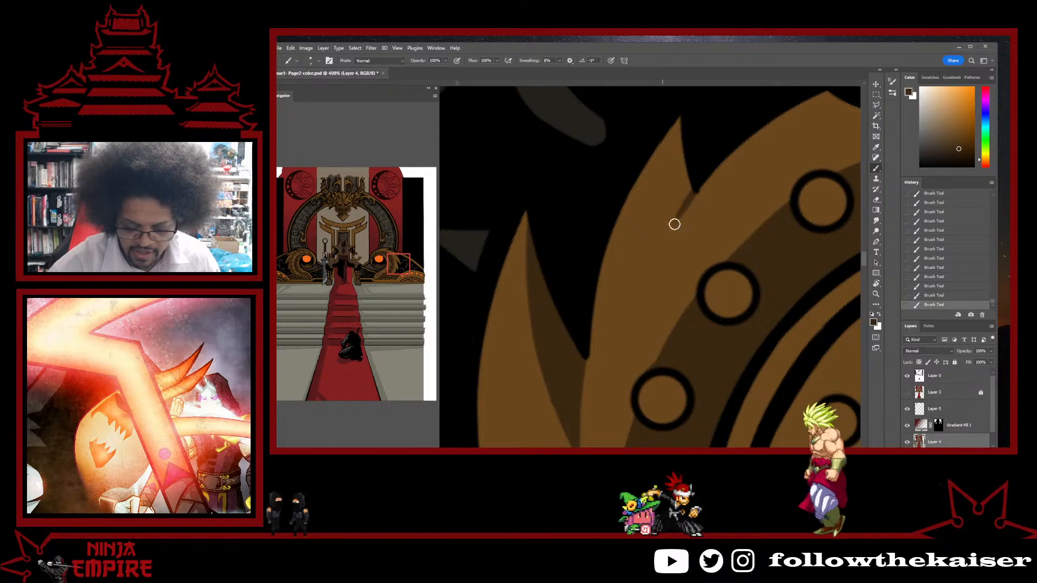
left_click_drag(673, 222, 663, 244)
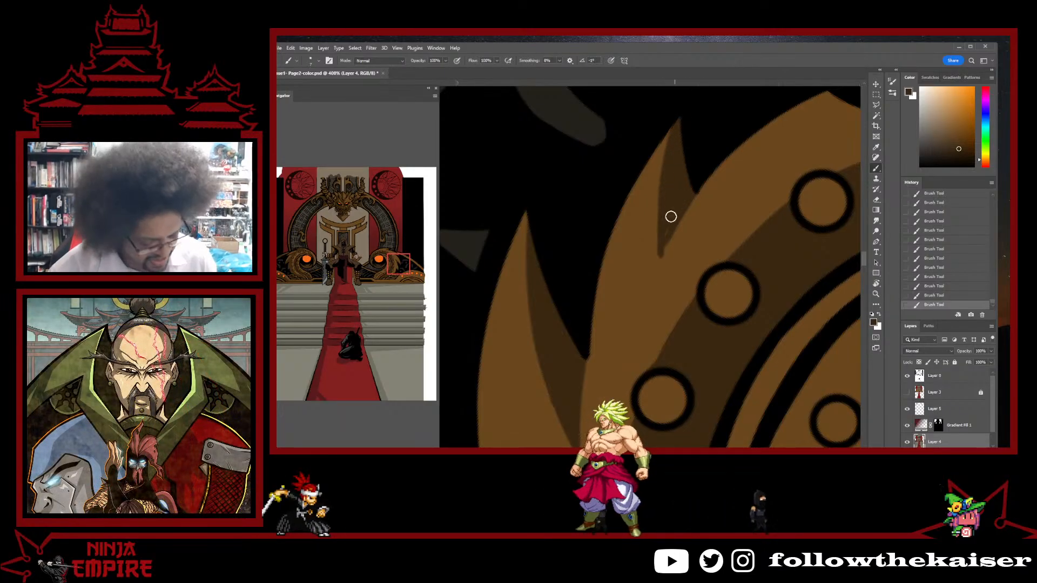
left_click(646, 260, "alt")
left_click(673, 210, "alt")
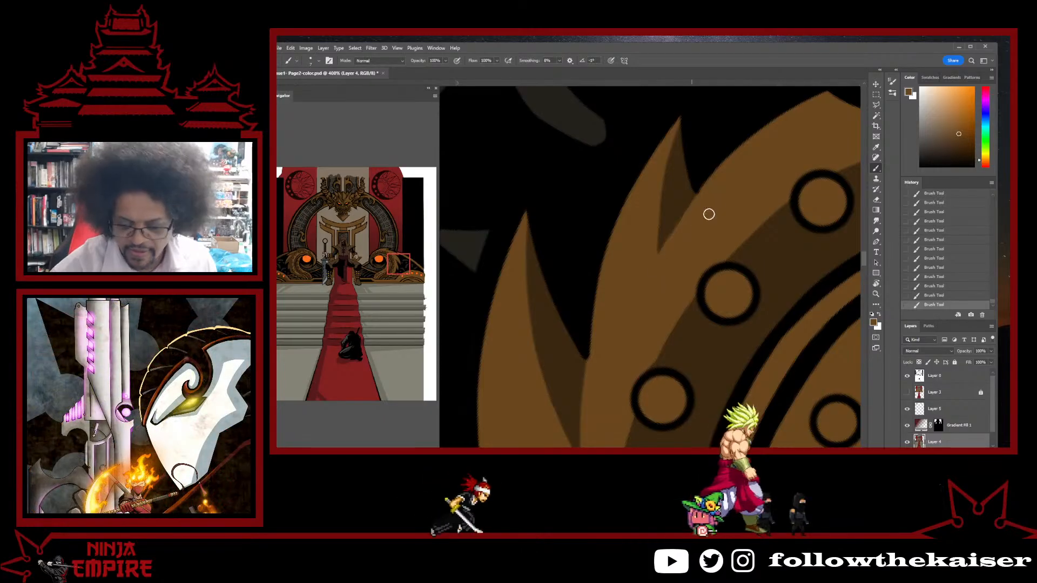
- Examine the shaded scroll from its spikes to its tapered base at several zoom levels and rotations
key("r")
left_click_drag(708, 214, 571, 333)
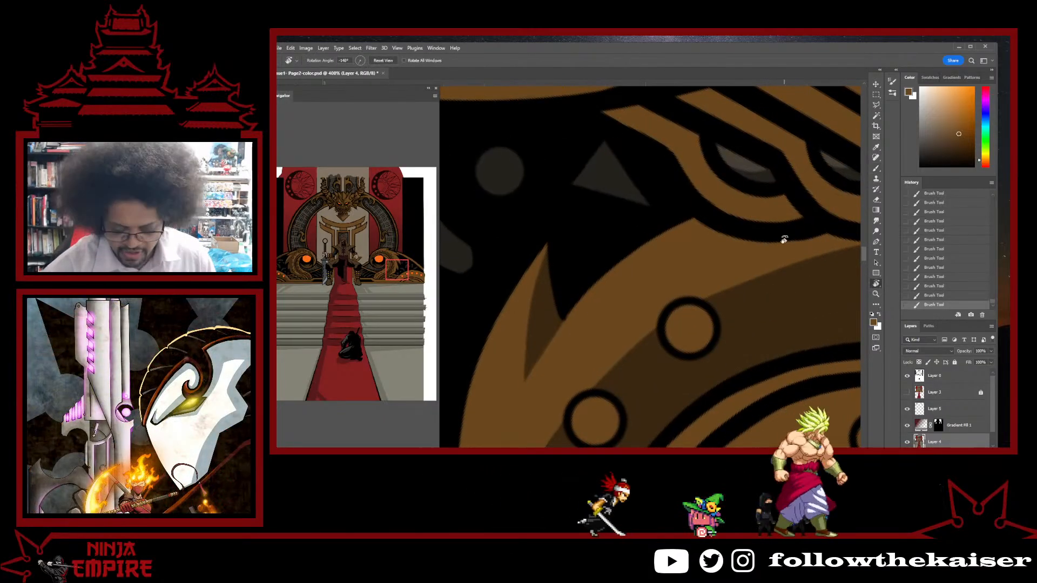
left_click_drag(784, 239, 648, 399)
left_click(694, 375, "ctrl+alt")
left_click(696, 378, "ctrl+alt")
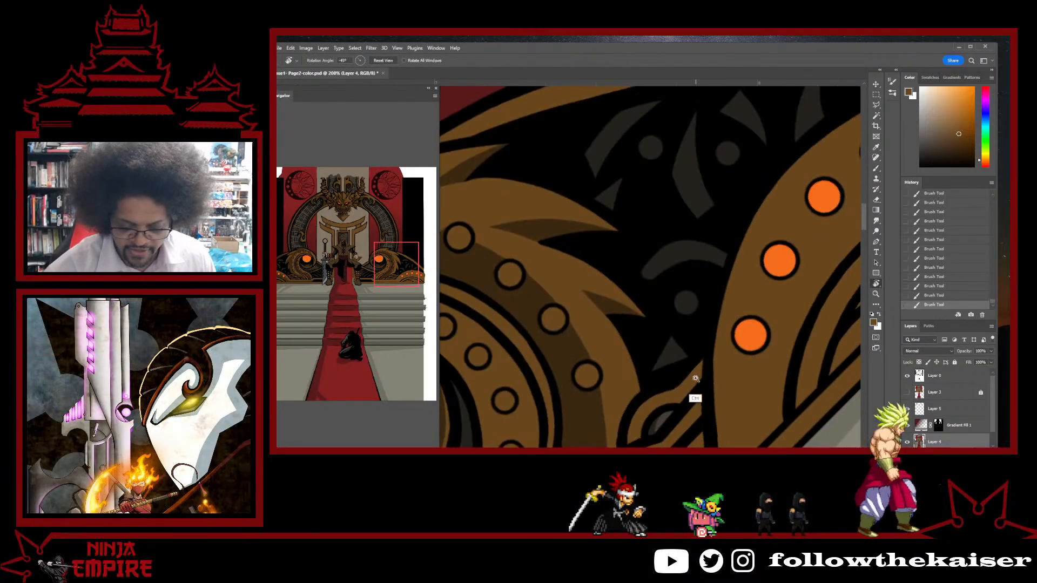
left_click(696, 377, "ctrl+alt")
left_click(696, 378, "ctrl+alt")
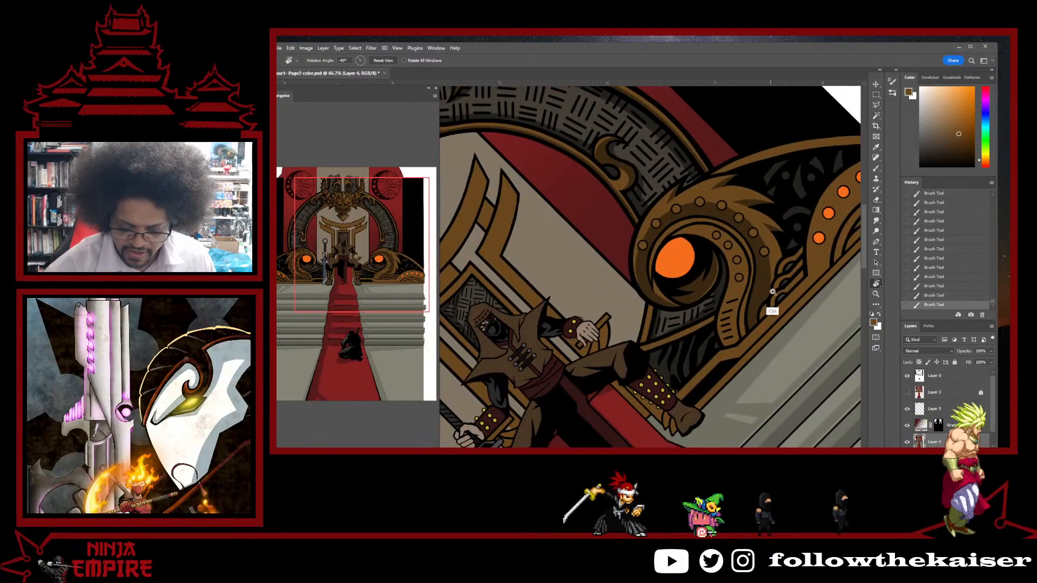
left_click(772, 291, "ctrl")
left_click(764, 328, "ctrl")
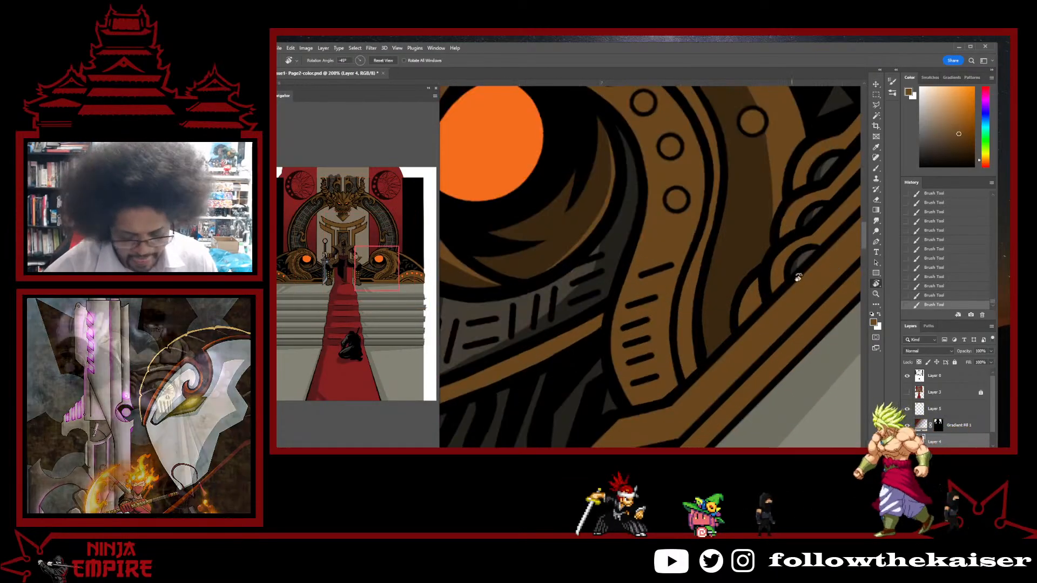
left_click_drag(798, 277, 711, 407)
left_click_drag(711, 331, 811, 281)
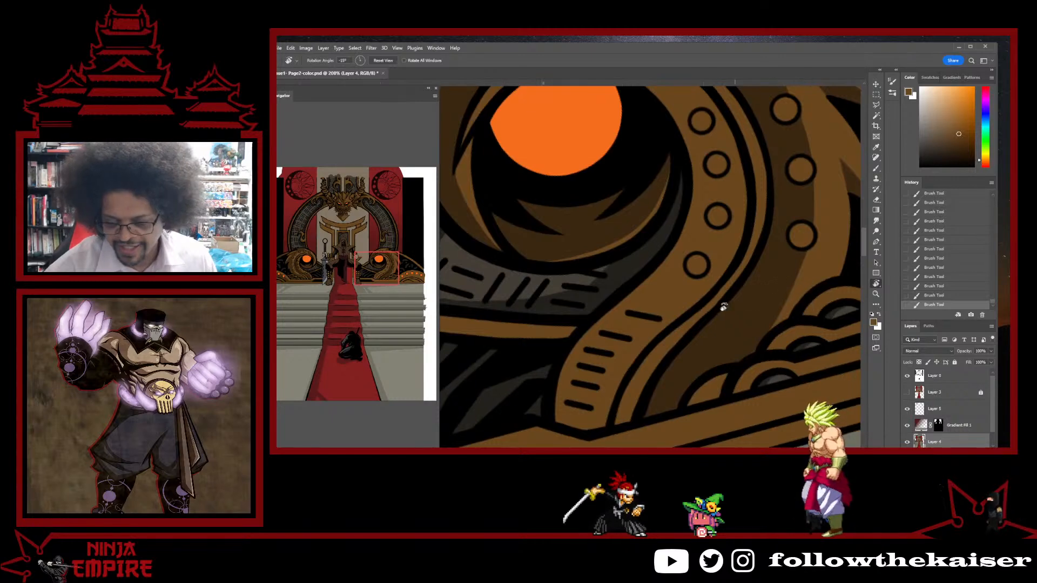
left_click_drag(723, 307, 722, 385)
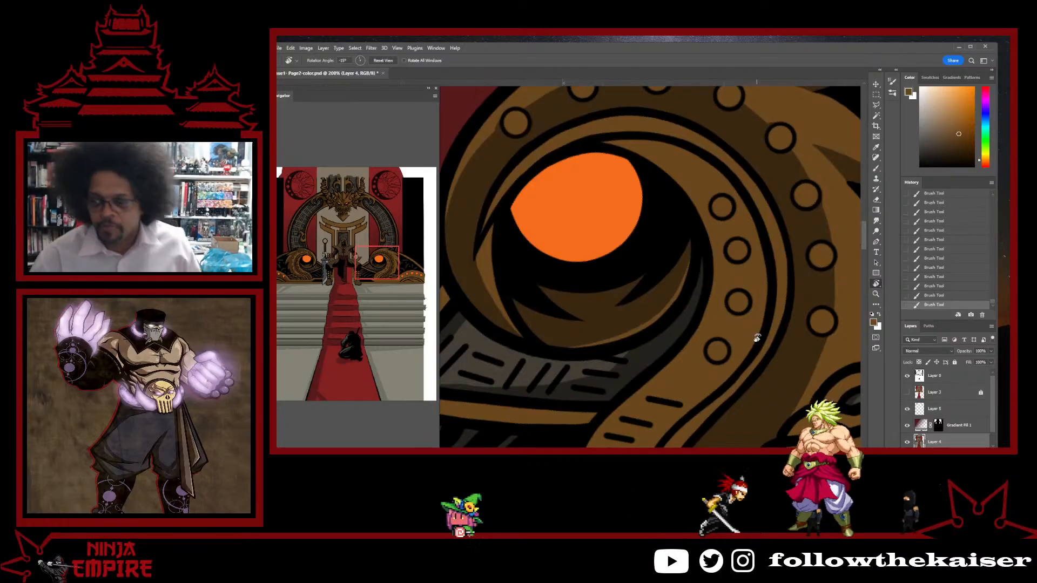
- Add a patch of the scroll's upper edge to the selection with the Polygonal Lasso, touch it up in mid brown, and hide the selection edges
left_click_drag(625, 273, 654, 298)
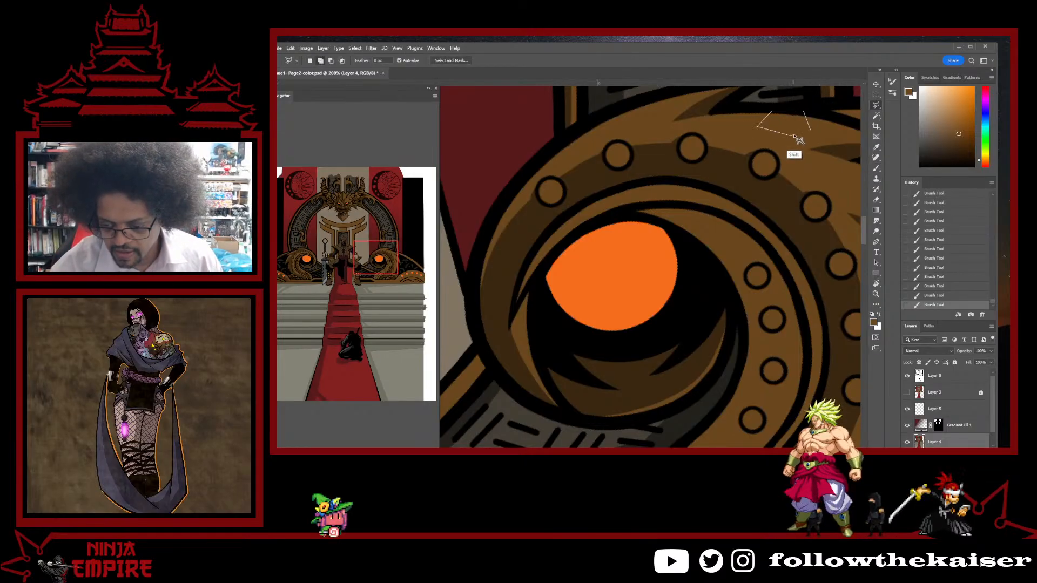
key("b")
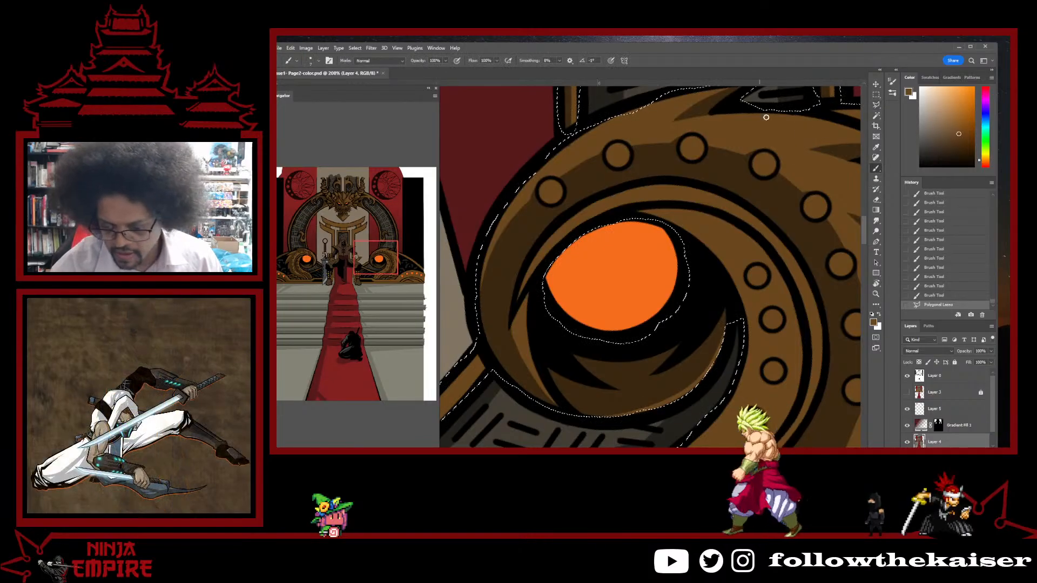
left_click(789, 116)
scroll(725, 232, "down", 4)
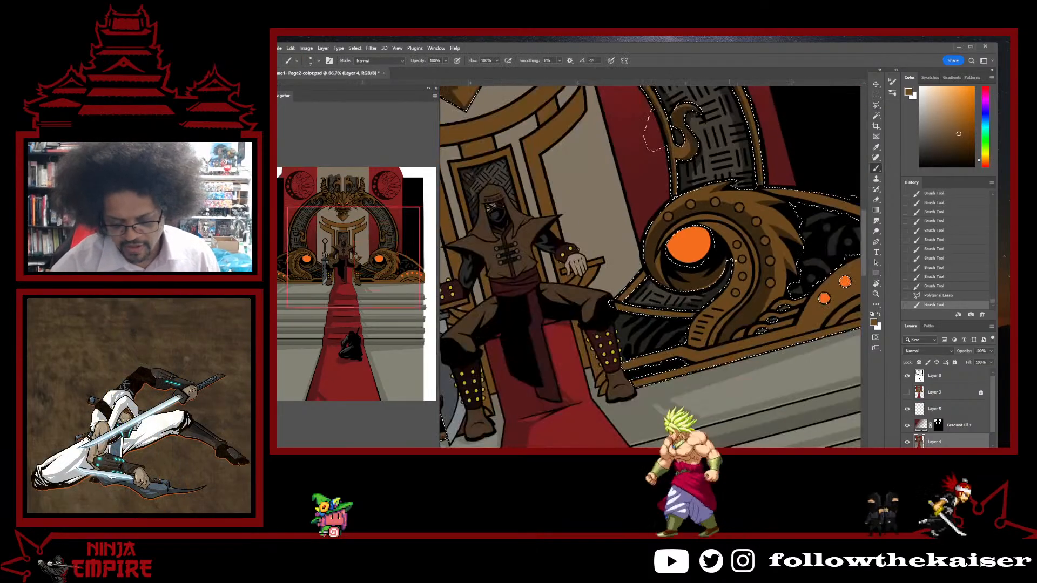
key("ctrl+d")
- Sample the dark brown and paint a shadow on the small curl beside the scroll's tapered base
key("r")
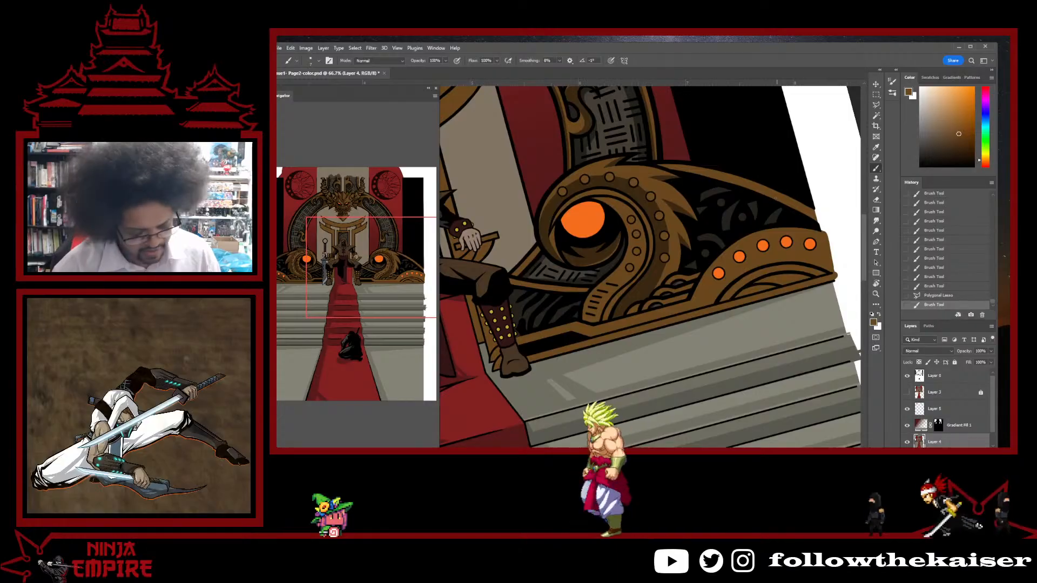
left_click_drag(761, 217, 771, 186)
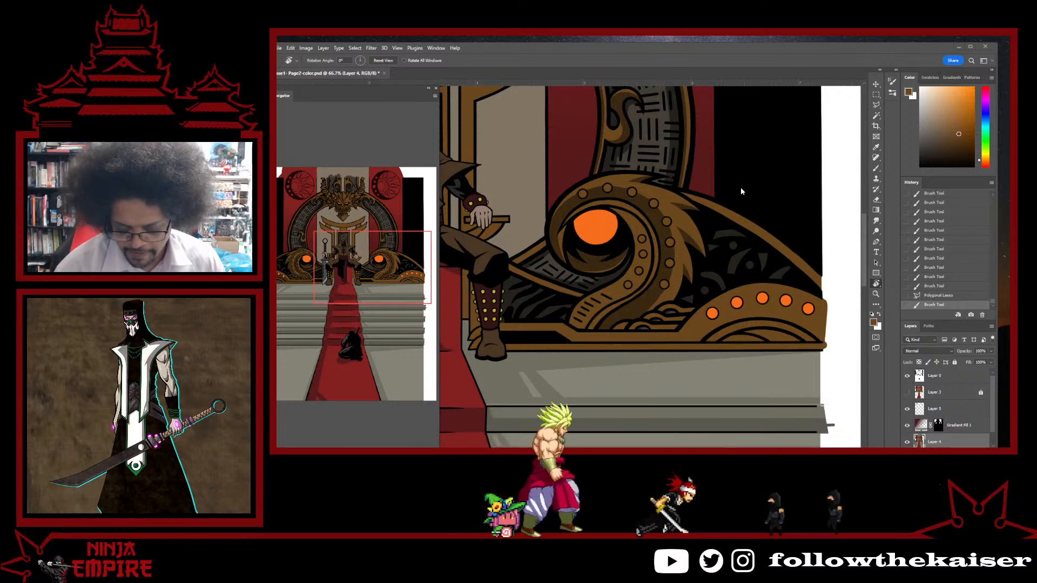
scroll(690, 214, "up", 5)
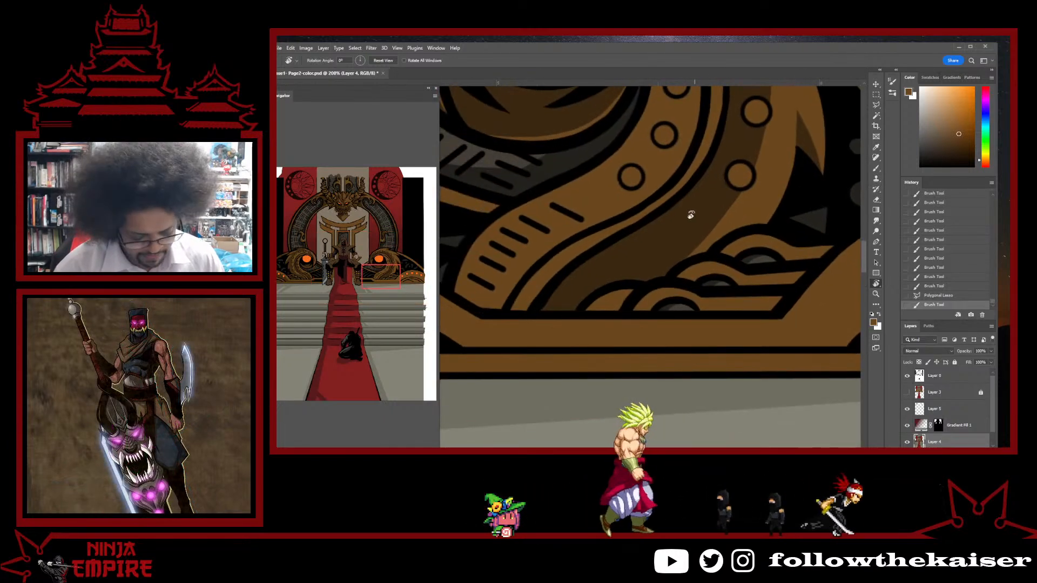
key("b")
left_click(667, 256, "alt")
left_click_drag(703, 253, 769, 187)
left_click_drag(656, 242, 687, 235)
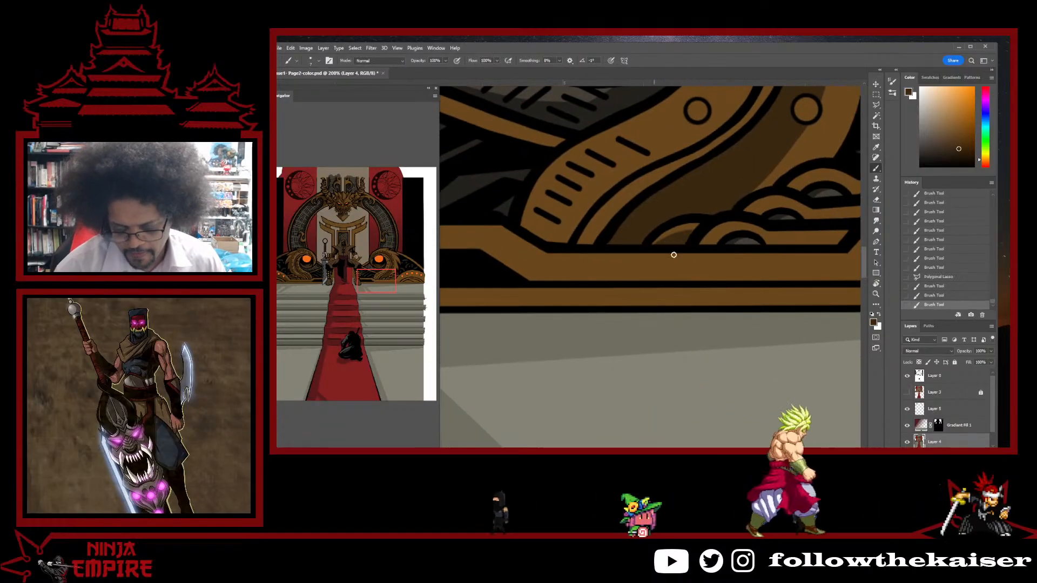
- Draw a thin dark brown line along the scroll's riveted inner band with brush smoothing at about 86%, and return the smoothing to 7%
scroll(674, 254, "down", 3)
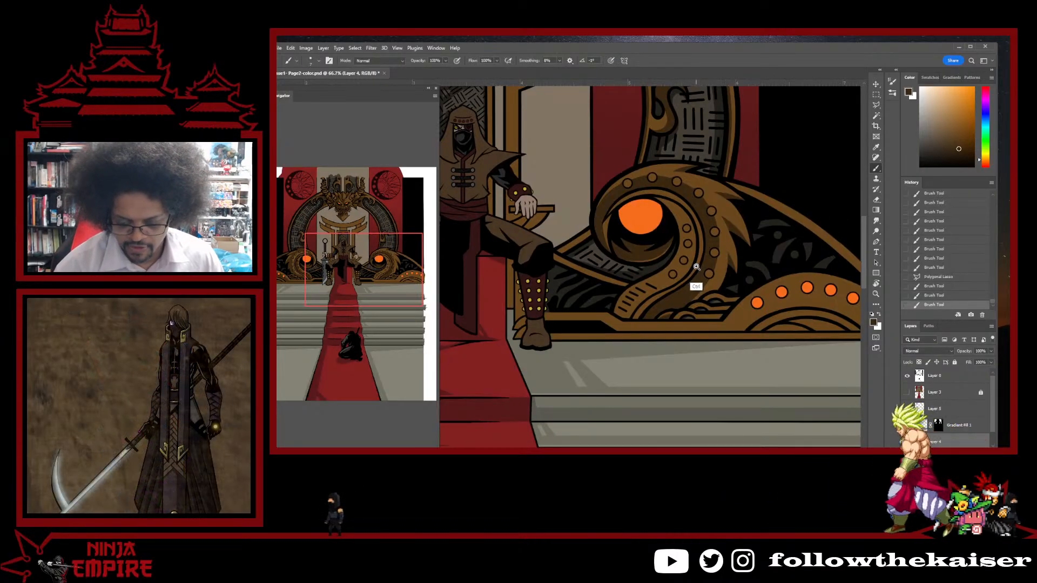
scroll(699, 267, "up", 1)
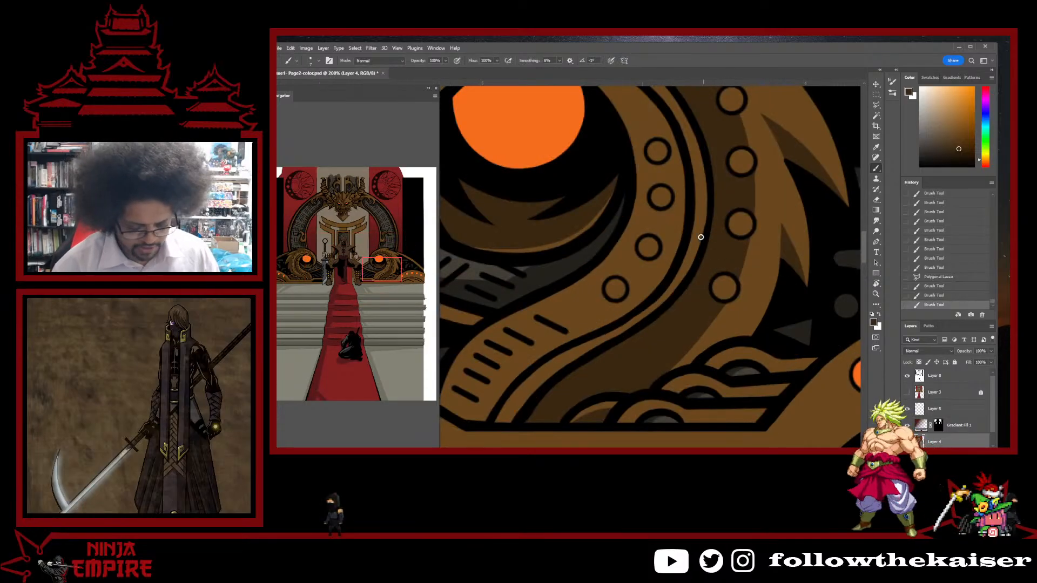
scroll(685, 283, "down", 2)
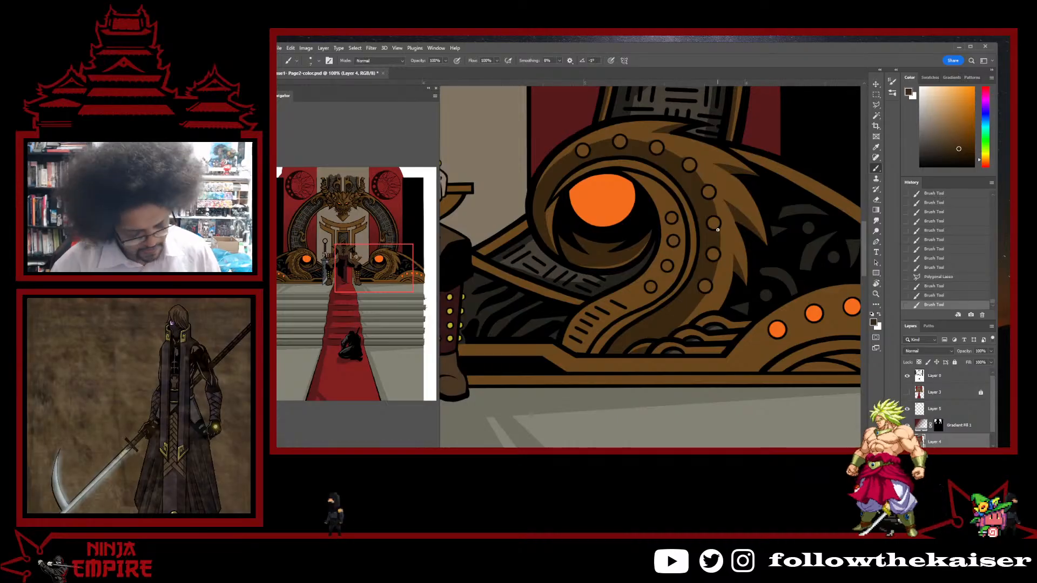
key("r")
left_click_drag(712, 246, 629, 260)
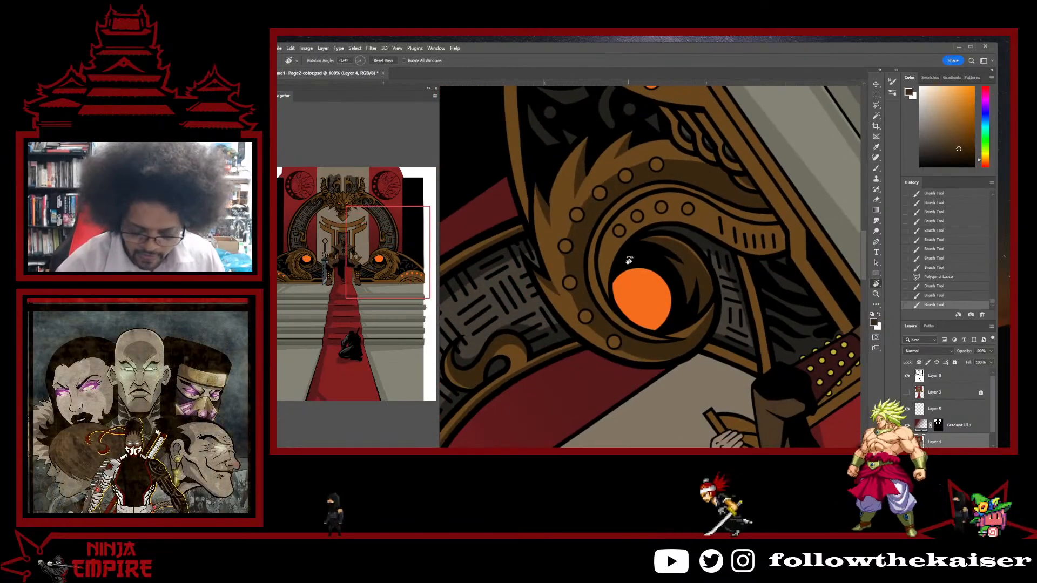
left_click(632, 265, "ctrl")
key("Escape")
key("b")
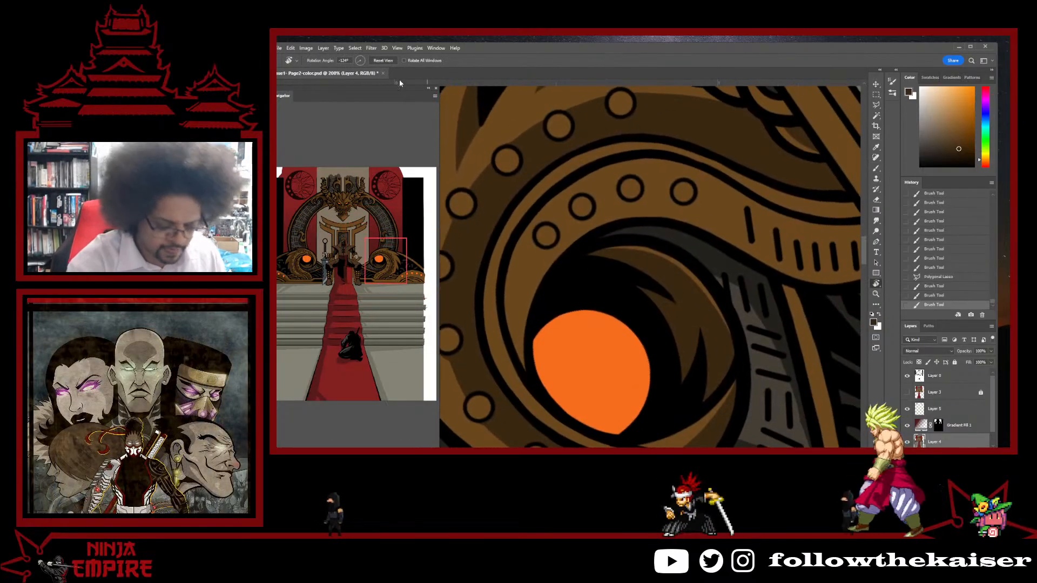
left_click_drag(559, 60, 589, 72)
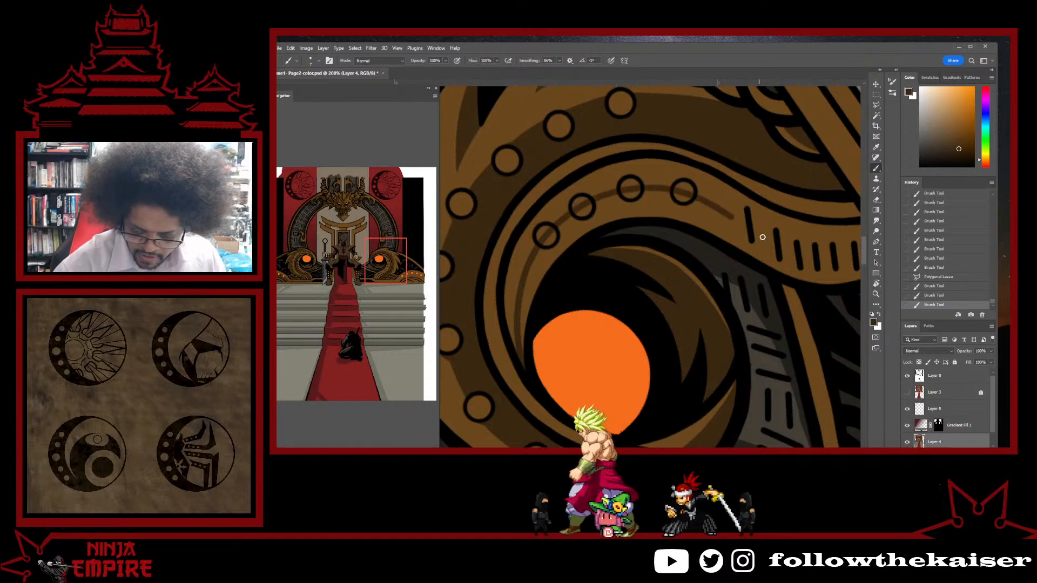
scroll(665, 249, "right", 5)
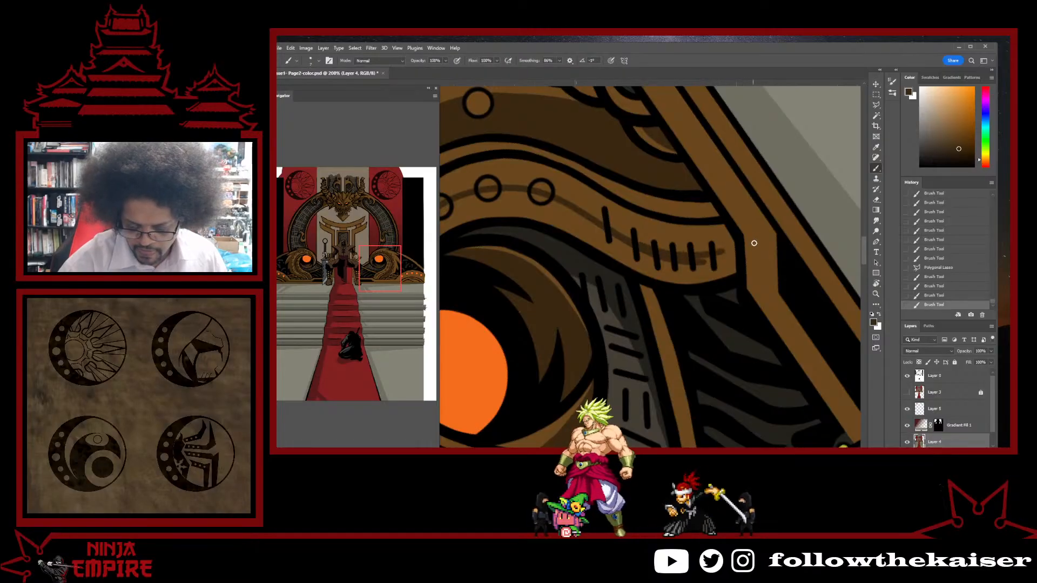
left_click_drag(625, 244, 833, 199)
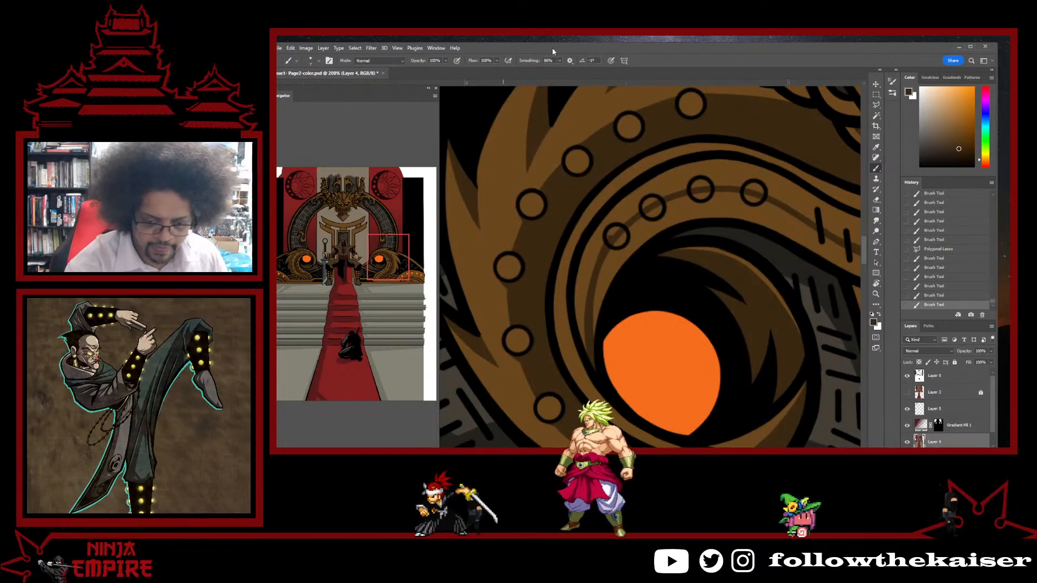
left_click_drag(560, 60, 530, 68)
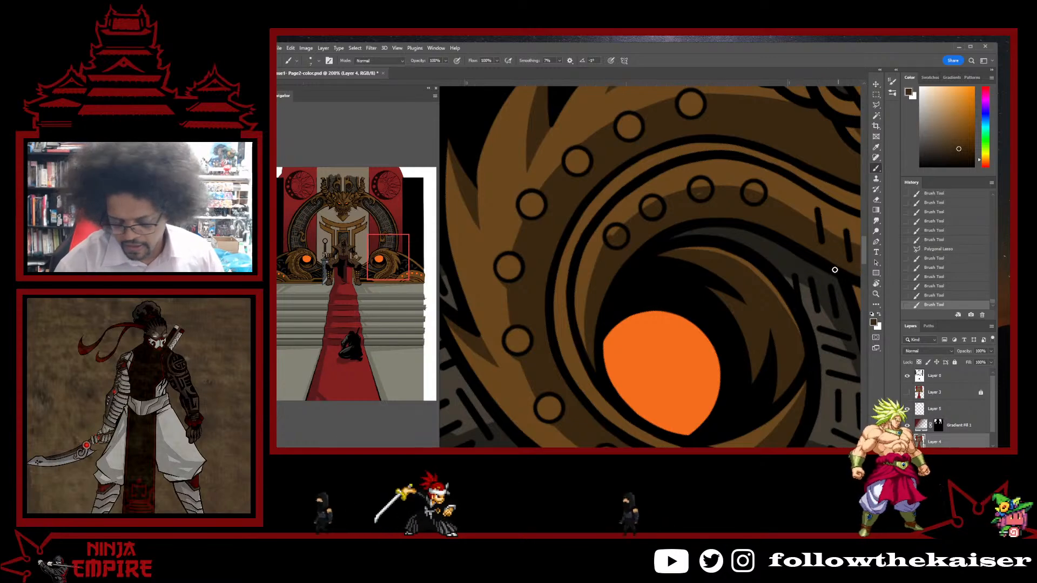
- Paint a dark brown shadow on the band's side facing the orange orb, working it around the slits near its base
key("r")
left_click_drag(753, 290, 590, 248)
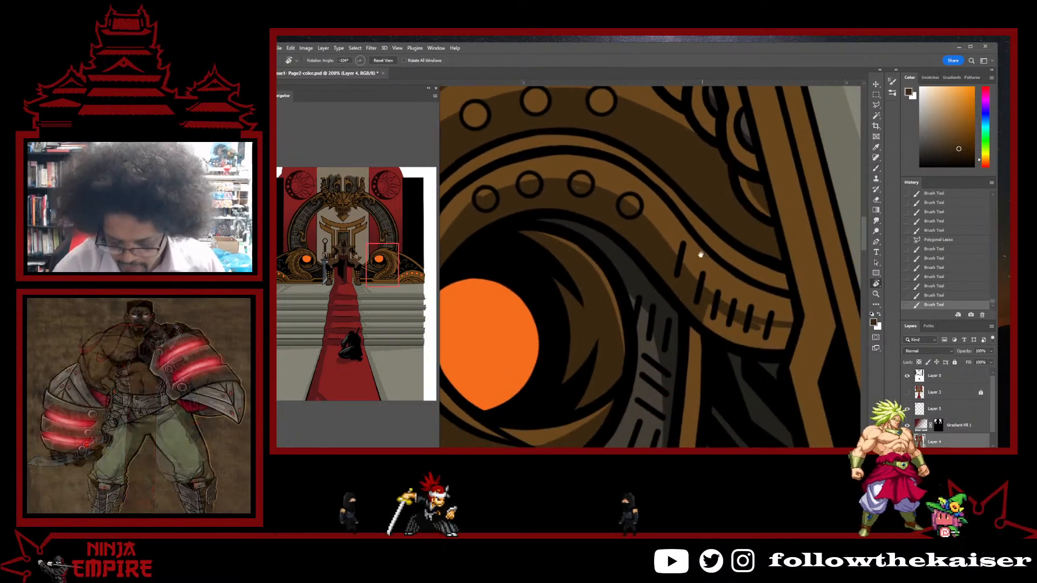
scroll(696, 260, "up", 2)
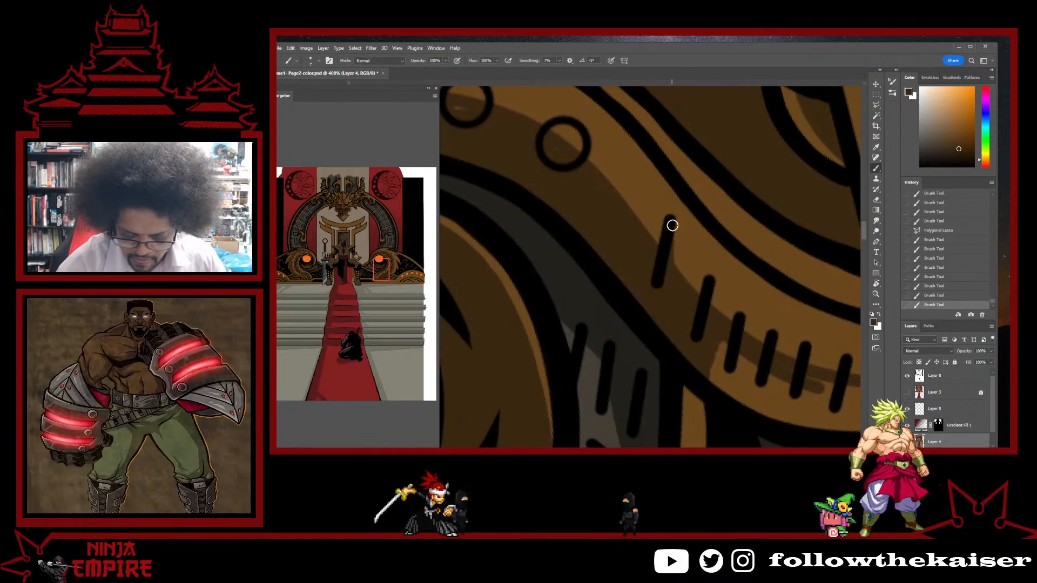
left_click_drag(685, 296, 648, 258)
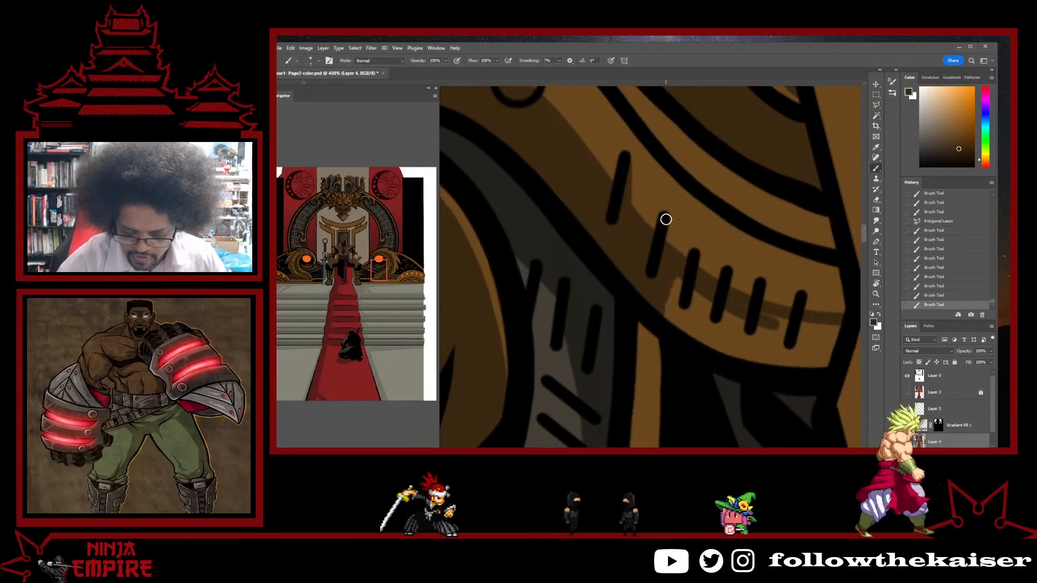
left_click_drag(666, 219, 665, 215)
left_click_drag(698, 256, 686, 303)
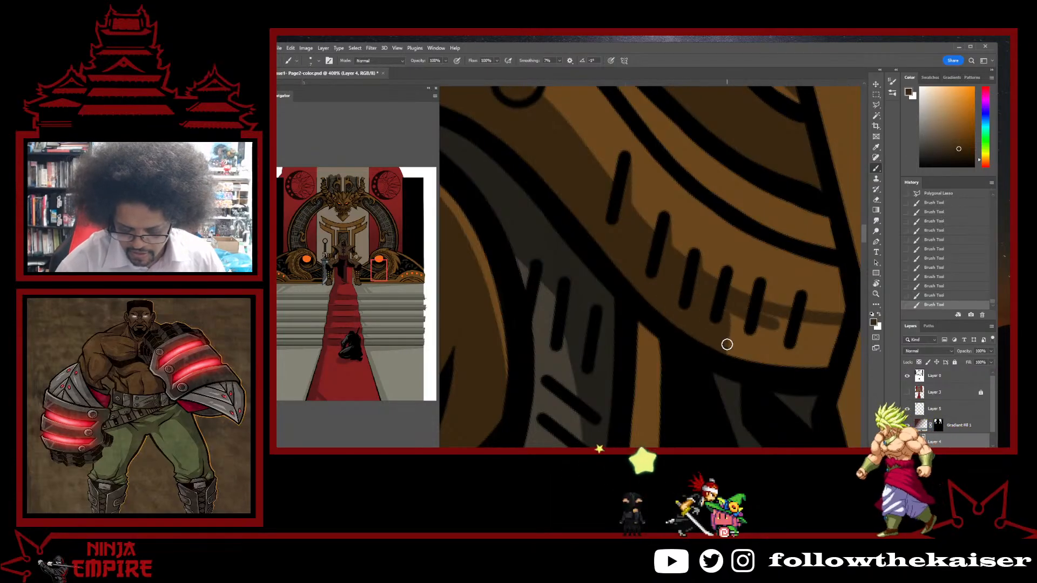
left_click_drag(731, 273, 731, 308)
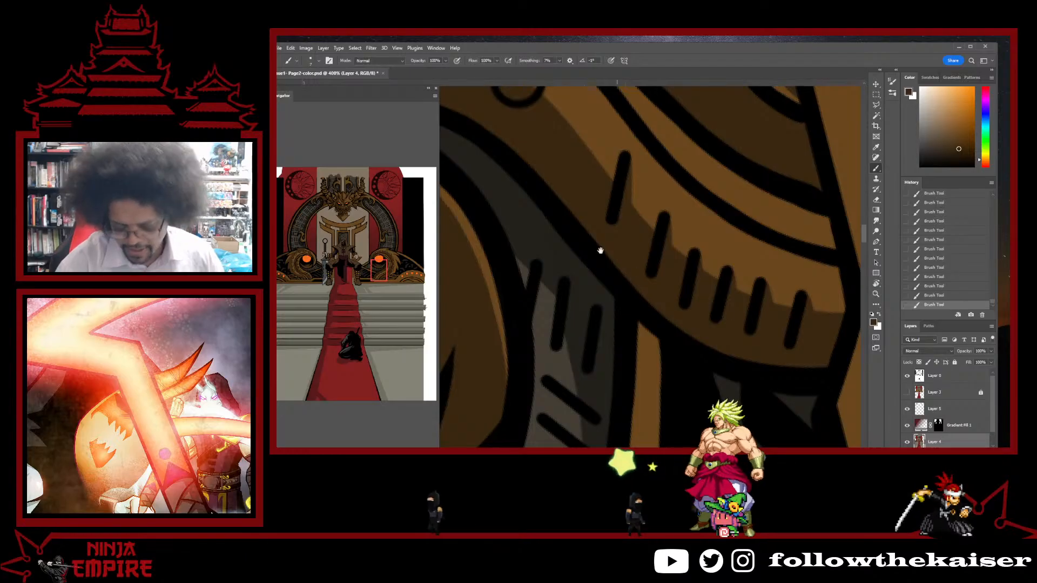
- Shade the four rivets on the inner band in dark brown and touch up the shadow's edge around them
left_click_drag(599, 250, 694, 308)
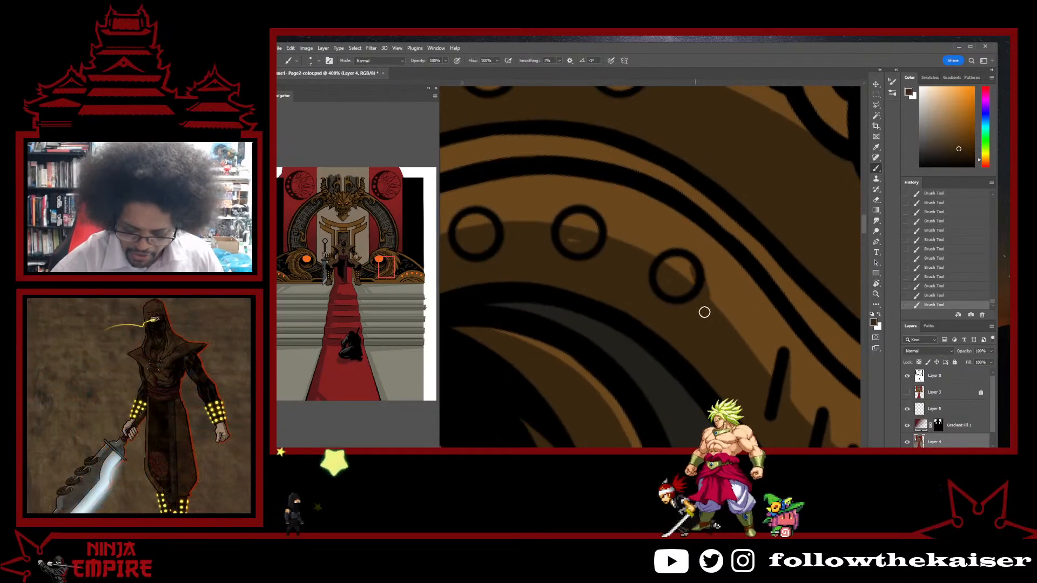
left_click_drag(598, 244, 721, 296)
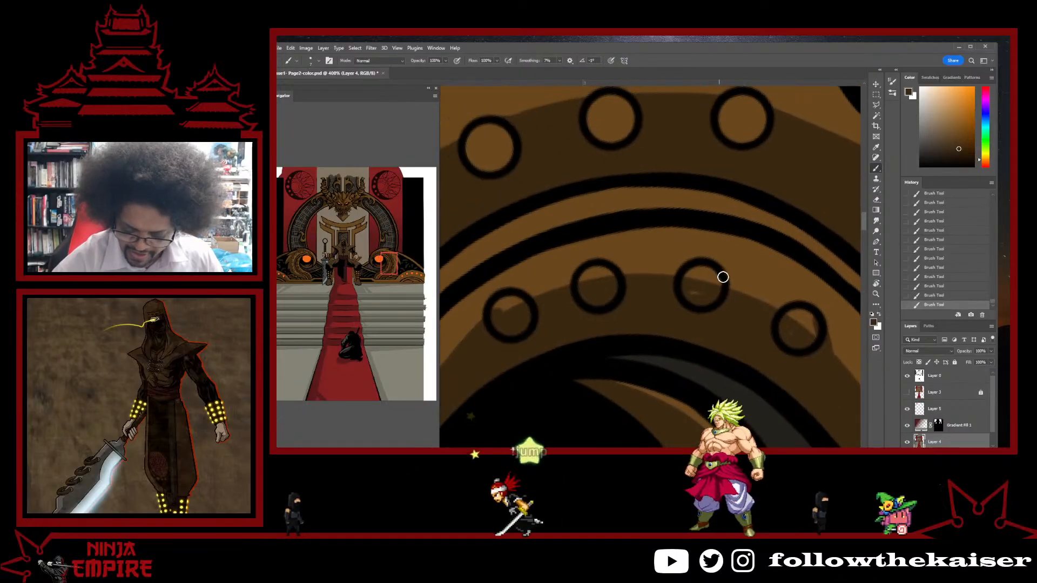
scroll(622, 310, "down", 1)
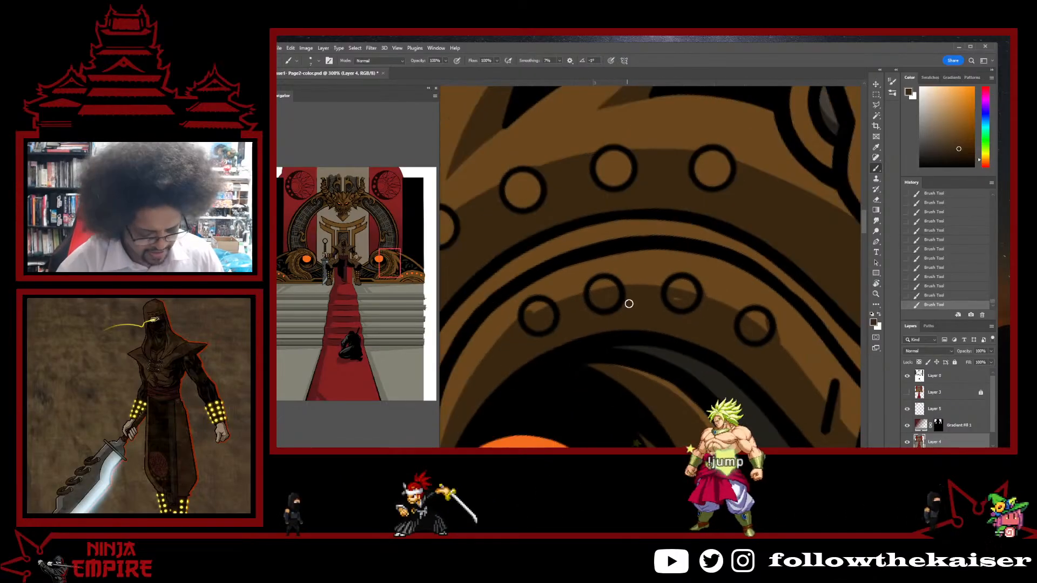
left_click_drag(682, 275, 611, 387)
scroll(632, 334, "down", 2)
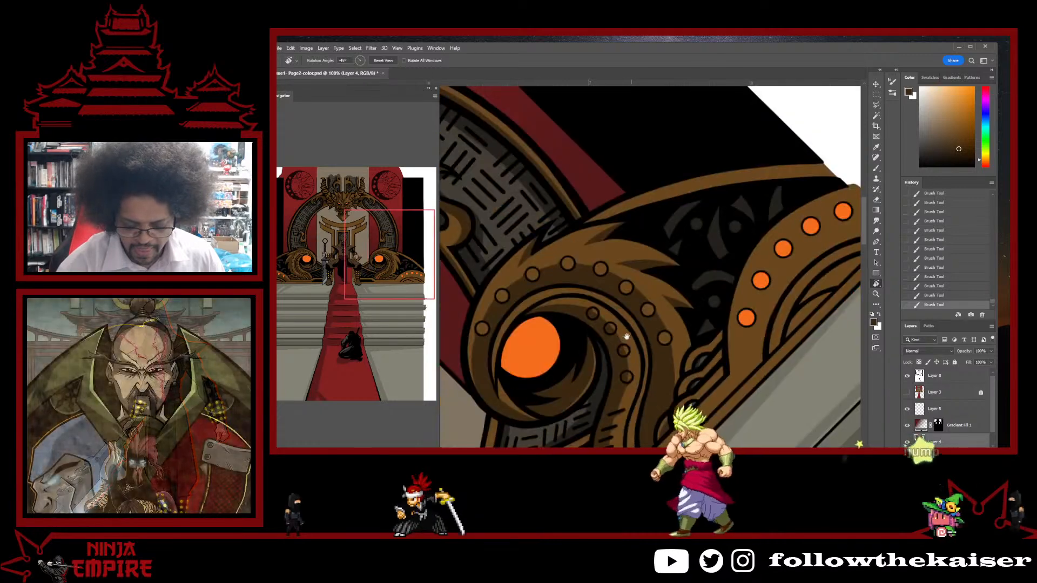
scroll(705, 290, "up", 1)
mouse_move(721, 270)
left_mouse_down()
mouse_move(685, 352)
mouse_move(721, 274)
left_mouse_up()
scroll(697, 324, "down", 2)
scroll(721, 274, "up", 1)
key("b")
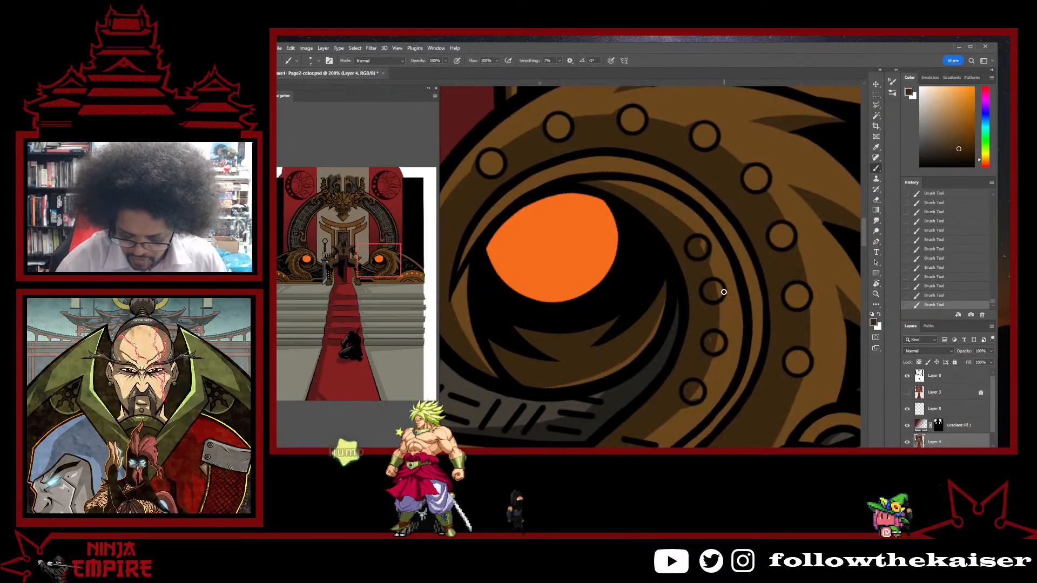
left_click_drag(709, 328, 740, 295)
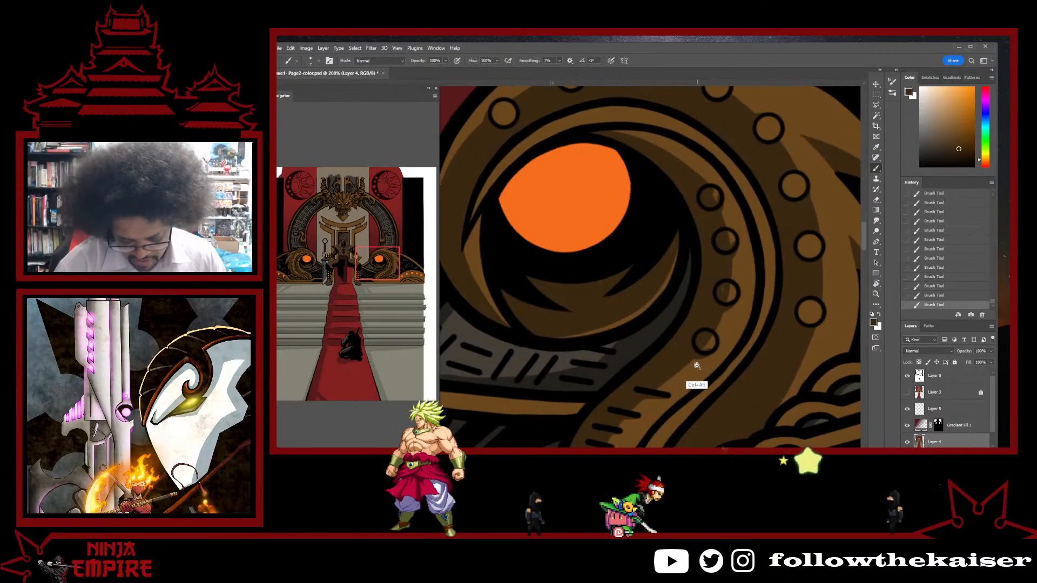
- Undo the shadow strokes on the inner band and its rivets back to the thin dark brown line
key("ctrl+minus")
key("ctrl+minus")
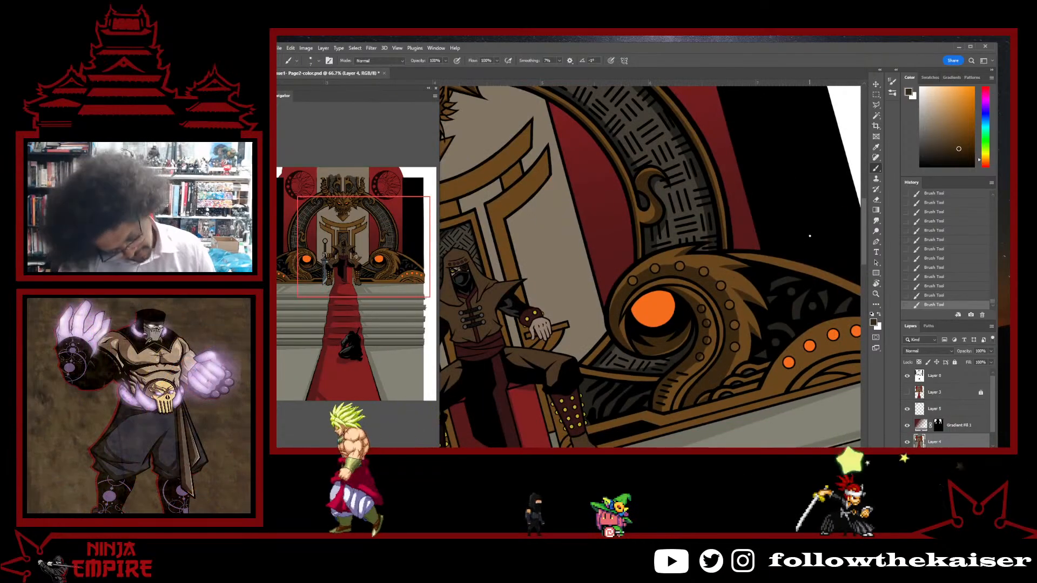
key("ctrl+minus")
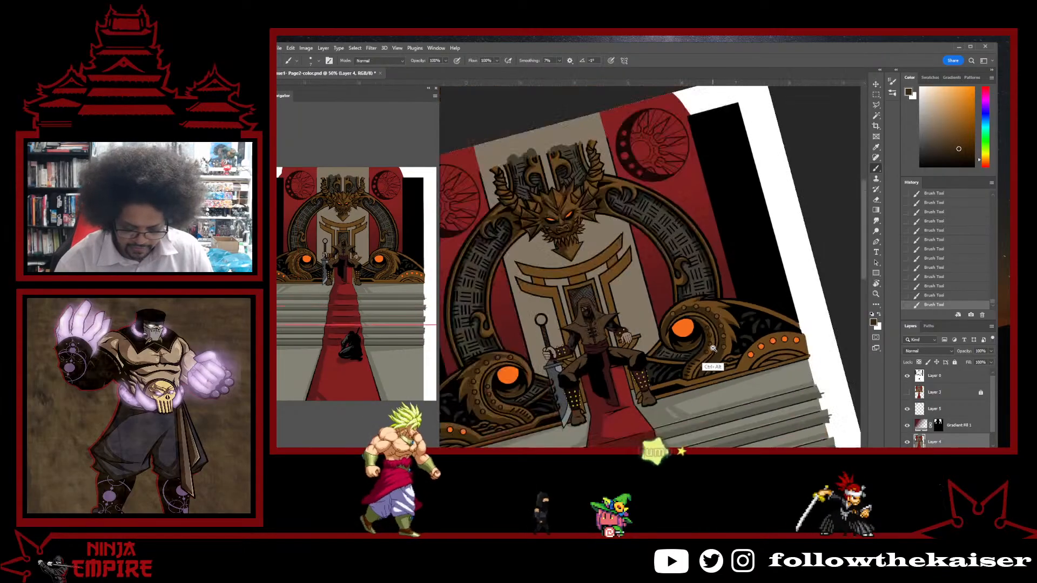
left_click_drag(702, 367, 735, 351)
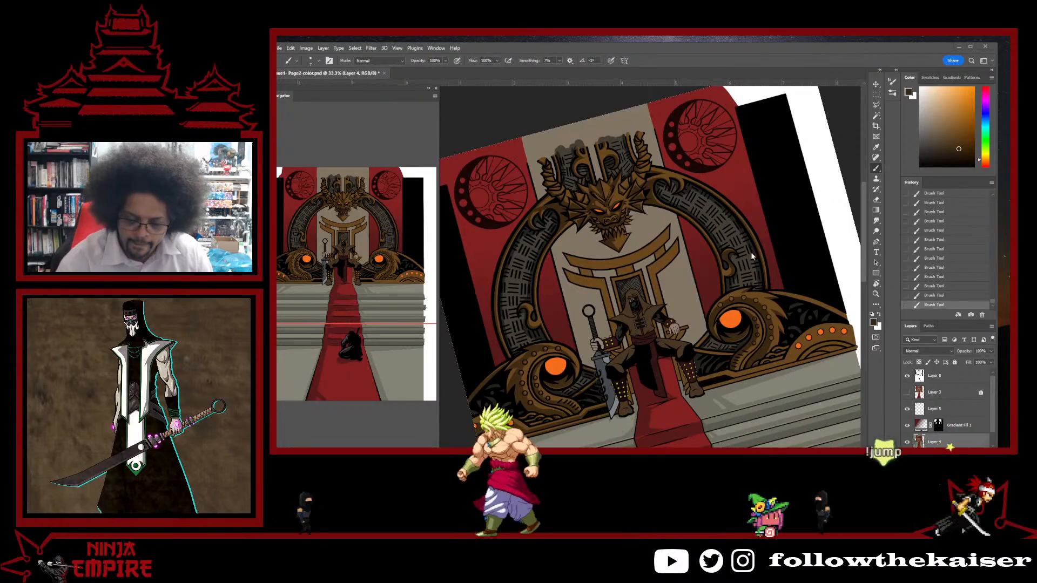
left_click(763, 335, "ctrl")
left_click(763, 333, "ctrl")
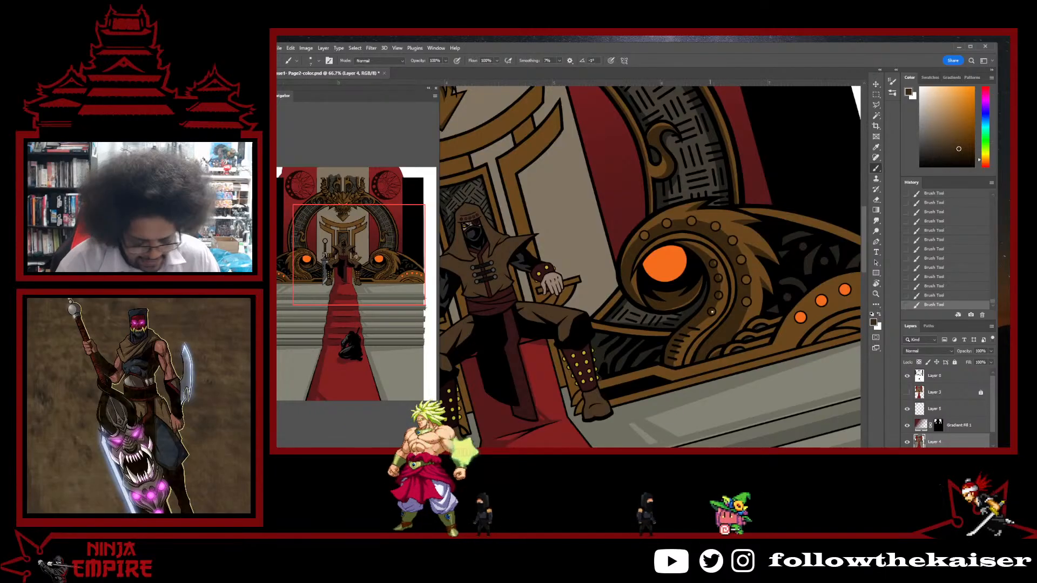
key("ctrl+z")
key("ctrl+z")
key("ctrl+z")
key("ctrl+z")
key("ctrl+z")
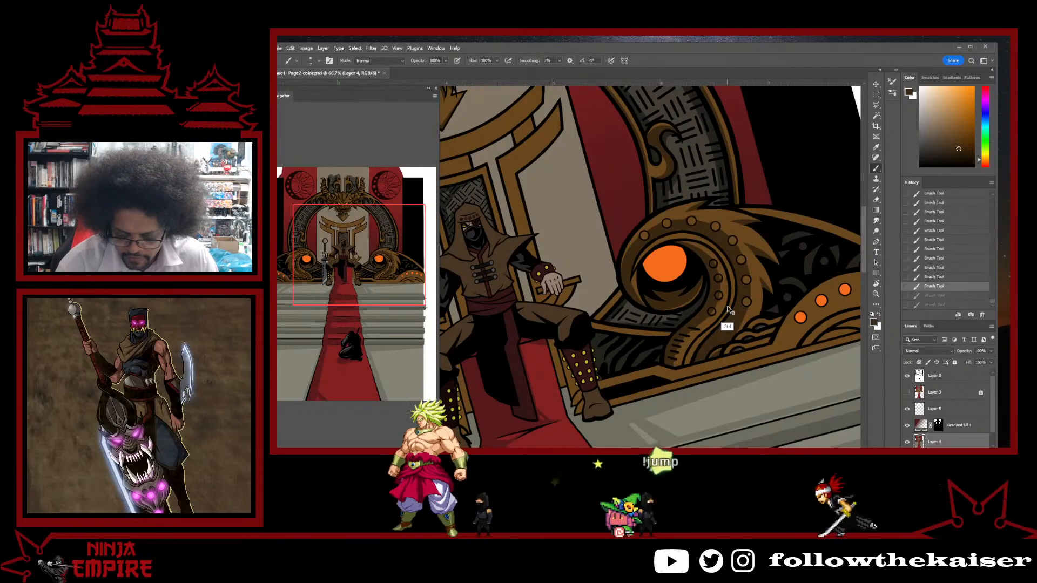
key("ctrl+z")
key("ctrl+z")
key("ctrl+z")
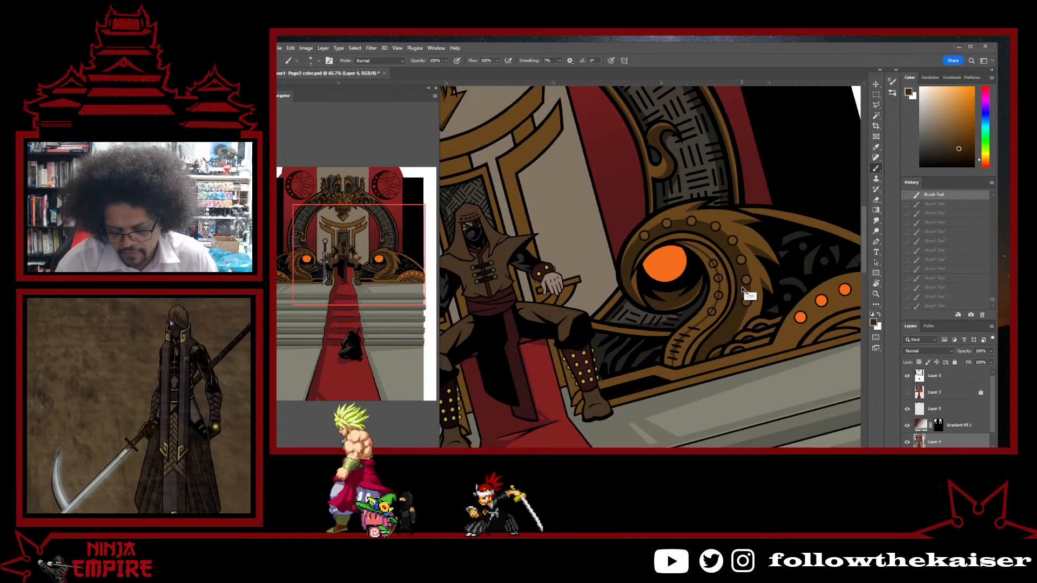
- Draw a new dark brown shadow boundary closer to the band's inner edge, from its slitted base up around the rivets
scroll(747, 279, "up", 5)
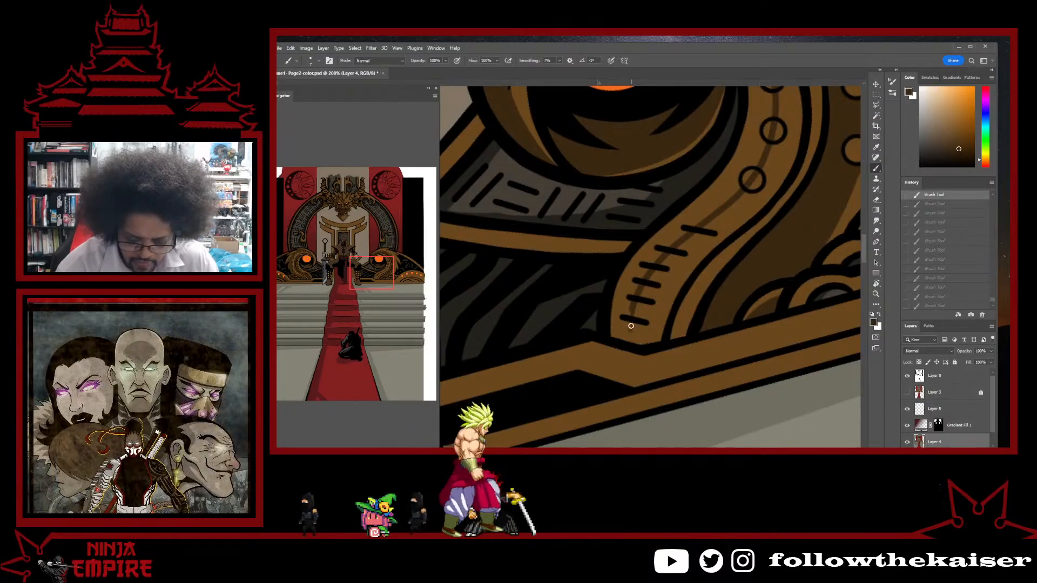
mouse_move(630, 315)
left_mouse_down()
mouse_move(622, 340)
mouse_move(620, 324)
mouse_move(647, 320)
left_mouse_up()
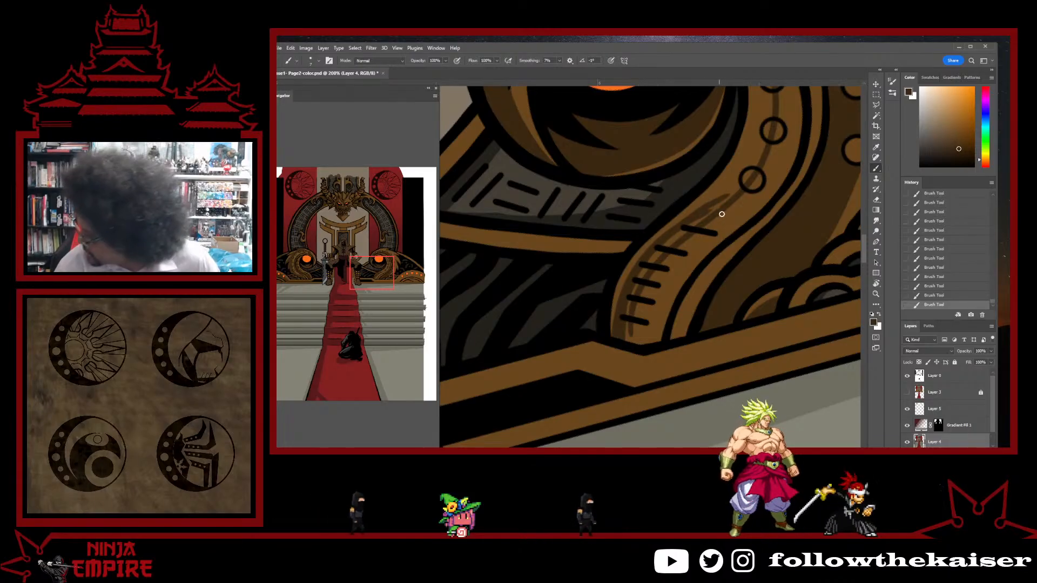
left_click_drag(749, 244, 733, 309)
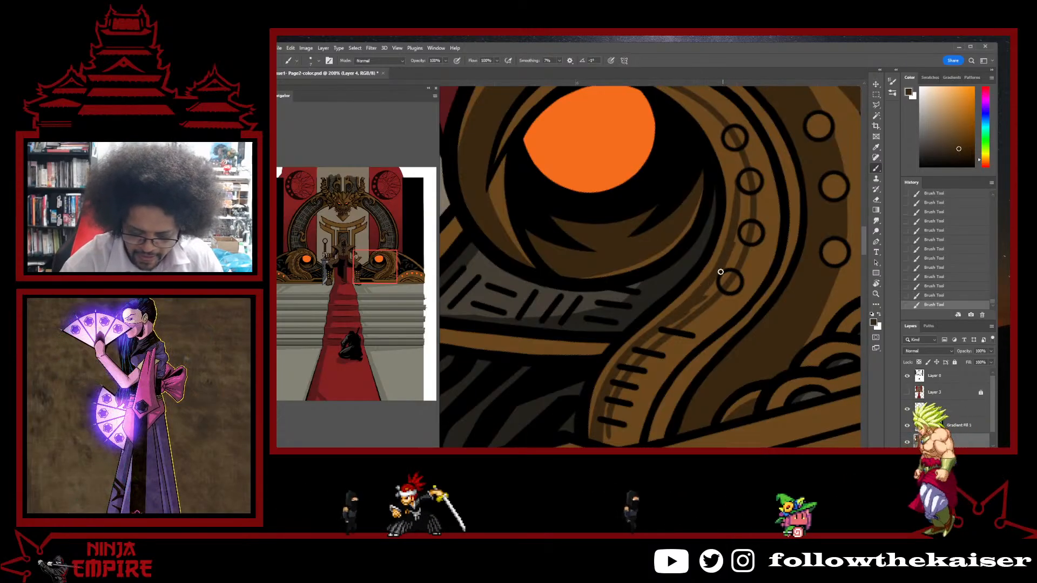
left_click_drag(806, 228, 668, 176)
key("r")
key("b")
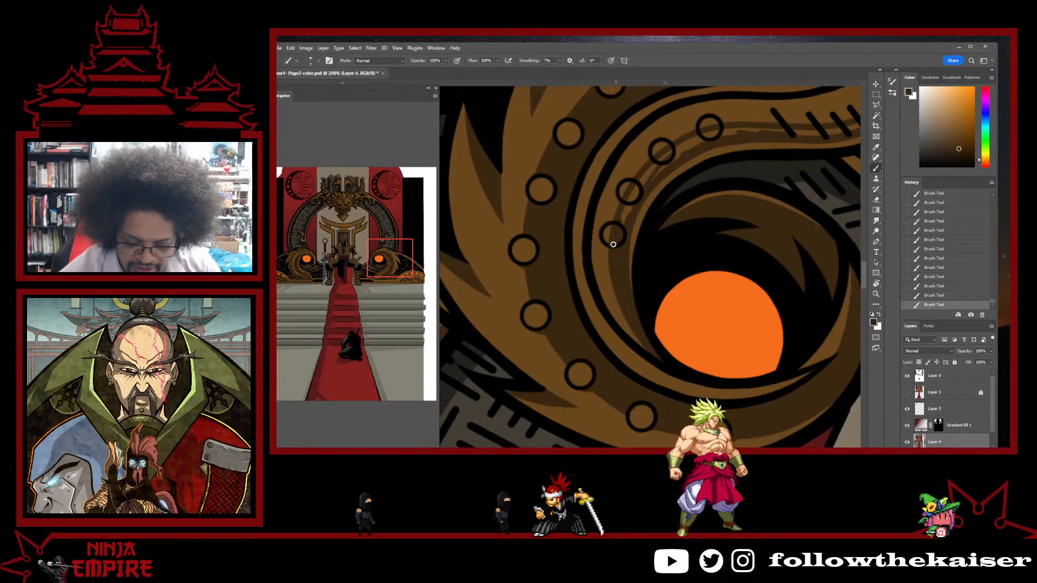
- Enlarge the brush and fill the band with dark brown over its rivets and slits, leaving a thin mid brown rim along the inner edge
key("bracketright")
key("bracketright")
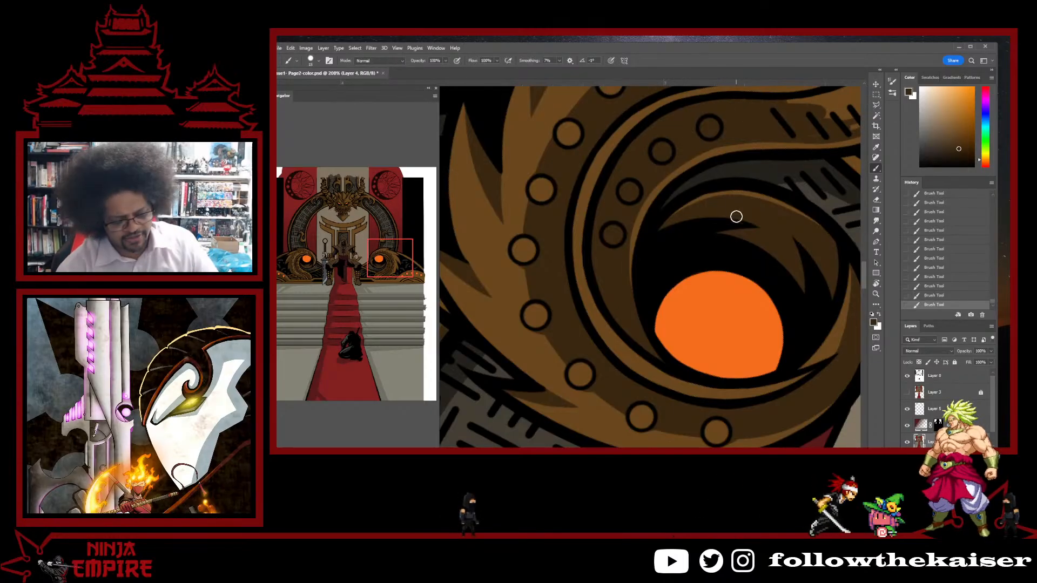
key("r")
left_click_drag(736, 217, 668, 171)
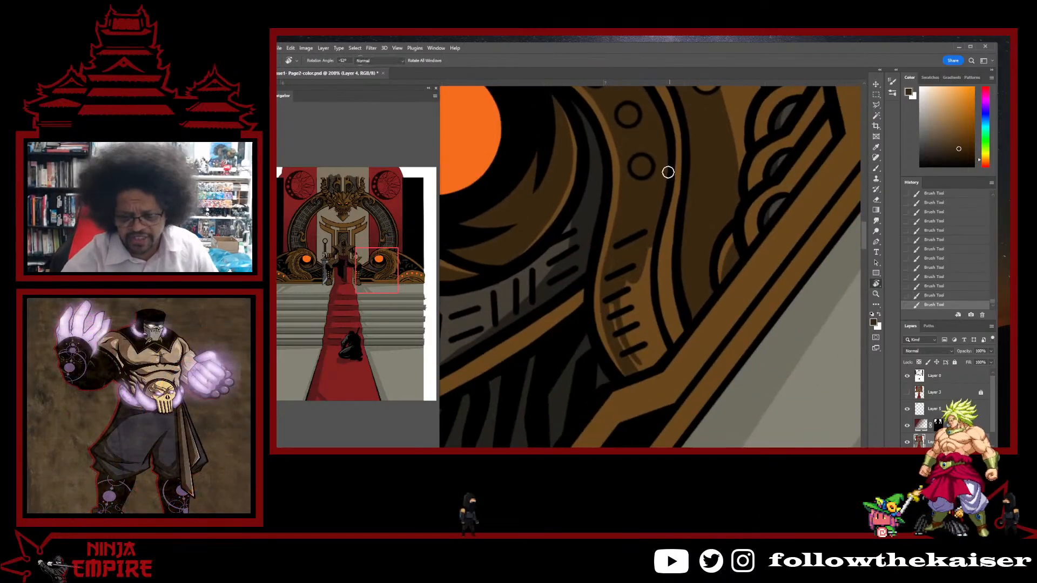
key("b")
mouse_move(646, 254)
left_mouse_down()
mouse_move(638, 353)
mouse_move(647, 350)
left_mouse_up()
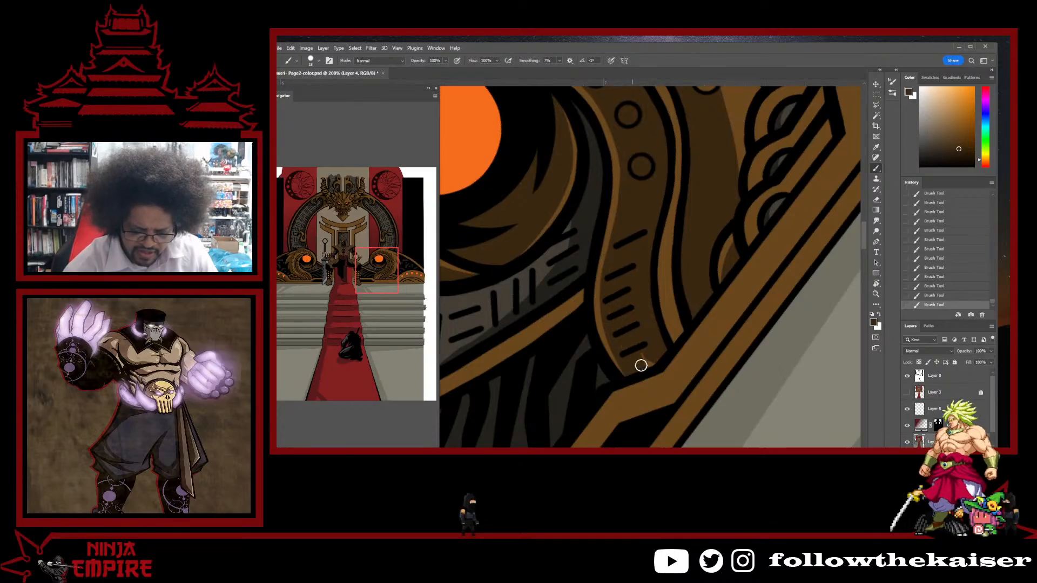
key("ctrl+minus")
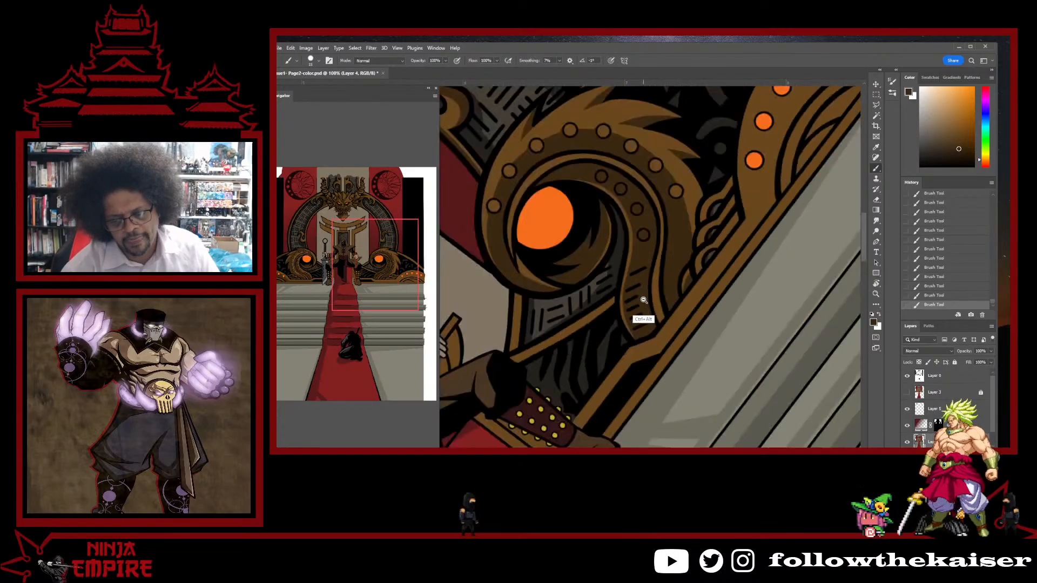
scroll(651, 283, "up", 2)
scroll(651, 283, "up", 3)
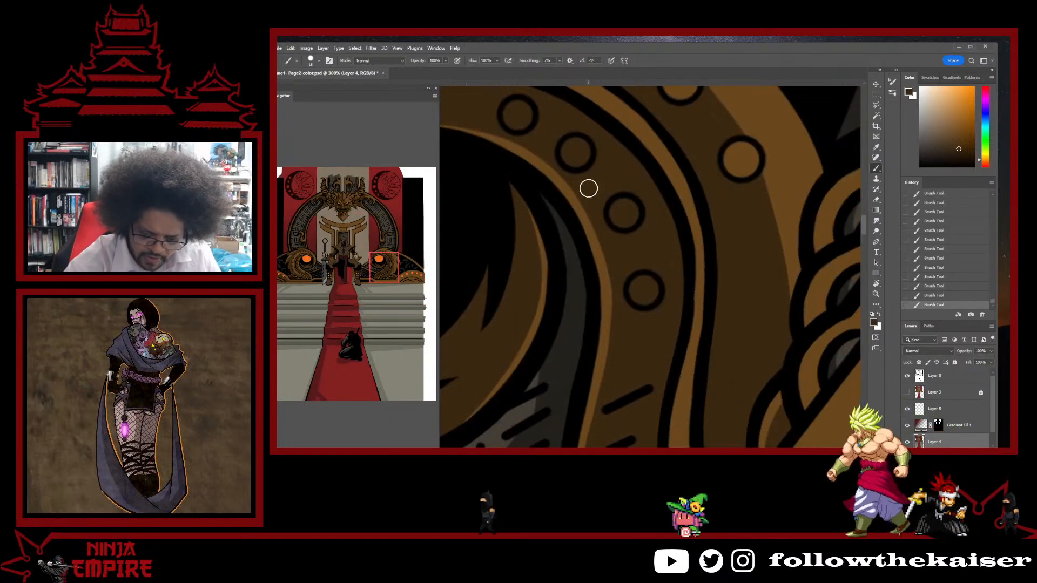
- Raise the brush smoothing, shrink the brush and refine the dark brown shadow edge along the inner band's thin mid brown rim
left_click_drag(559, 60, 588, 68)
key("bracketleft")
key("bracketleft")
key("bracketleft")
key("bracketleft")
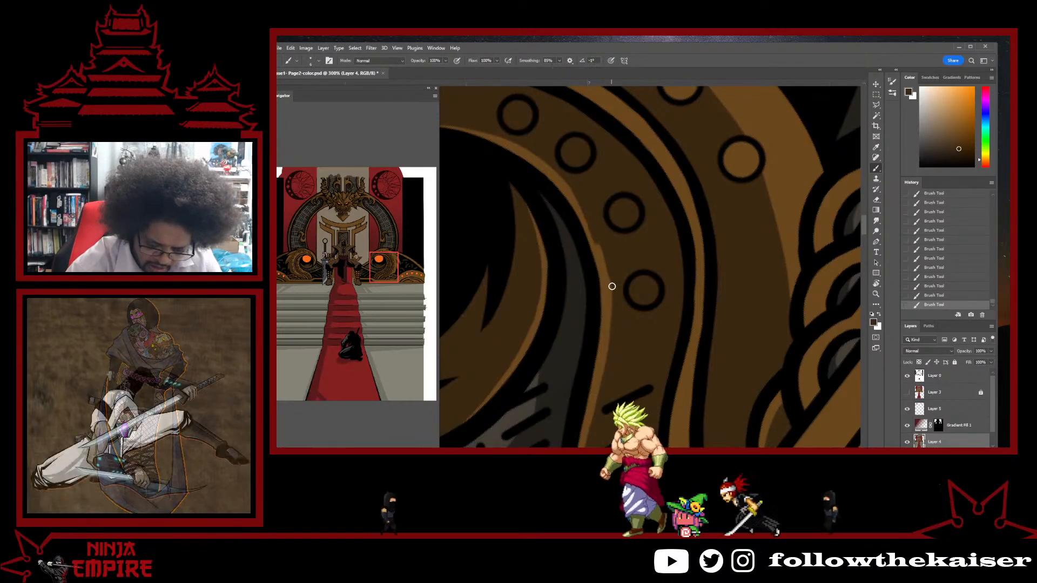
key("ctrl+z")
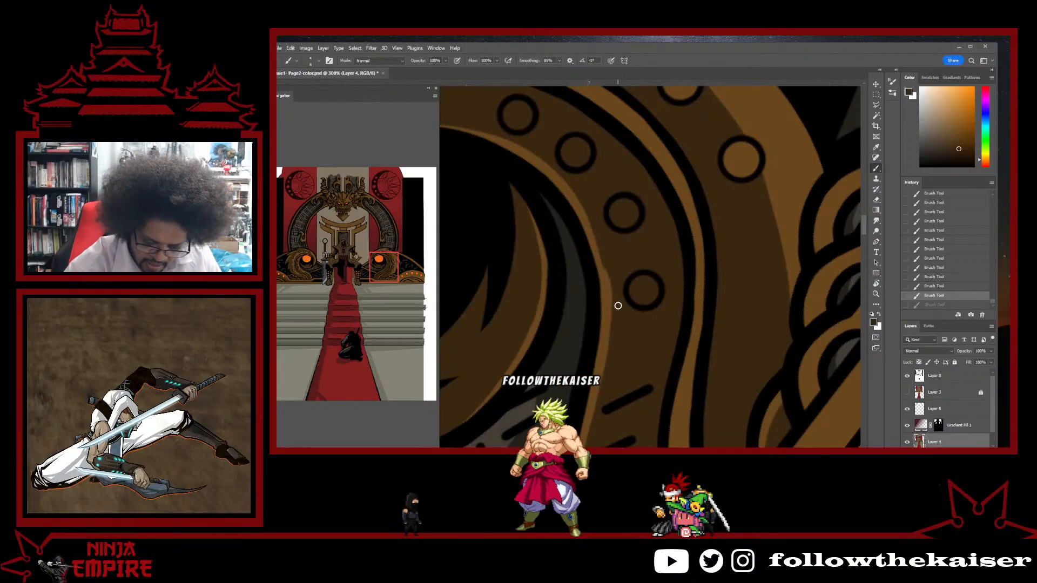
scroll(621, 304, "down", 3)
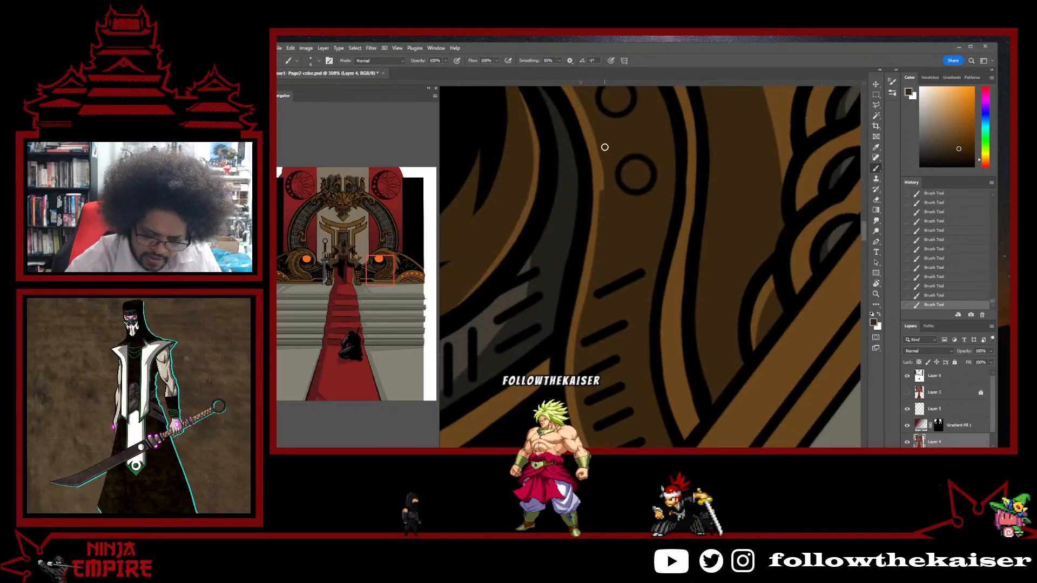
scroll(588, 87, "up", 3)
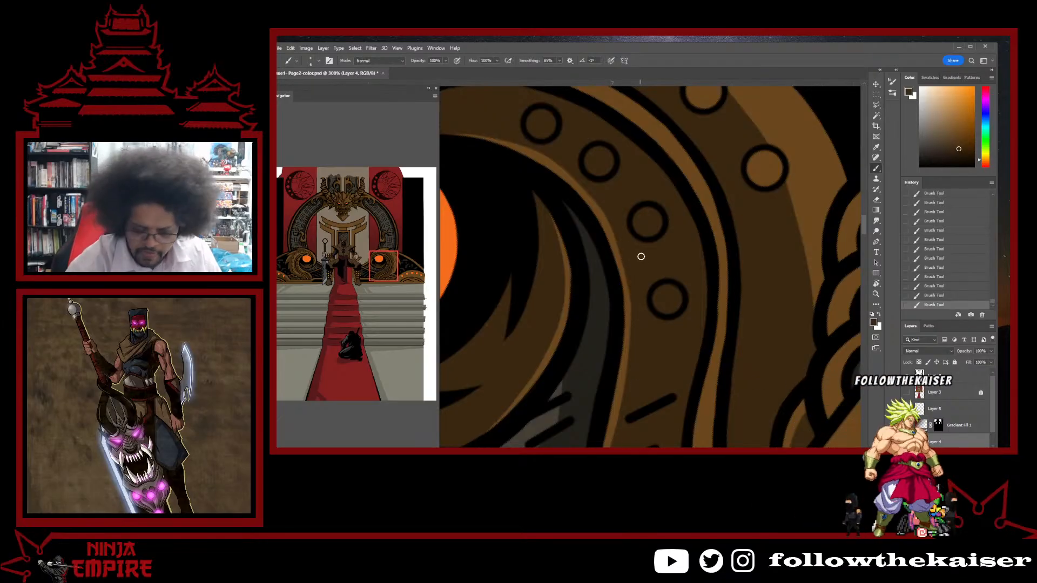
- Touch up the rim at the inner band's slitted base with sampled mid brown and dark brown
left_click(646, 306, "ctrl+alt")
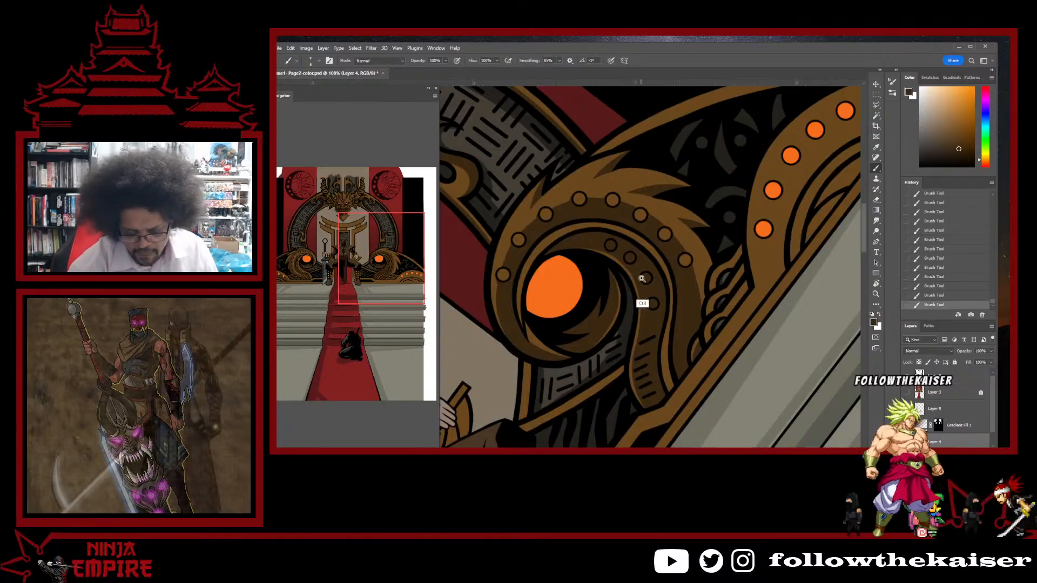
key("ctrl+z")
left_click(654, 286, "ctrl")
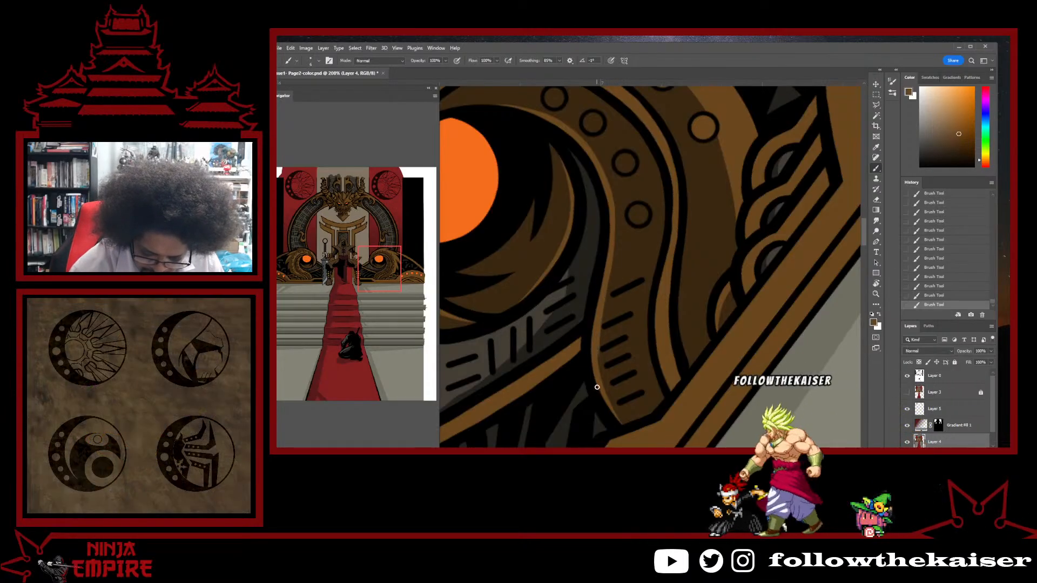
left_click(617, 288, "alt")
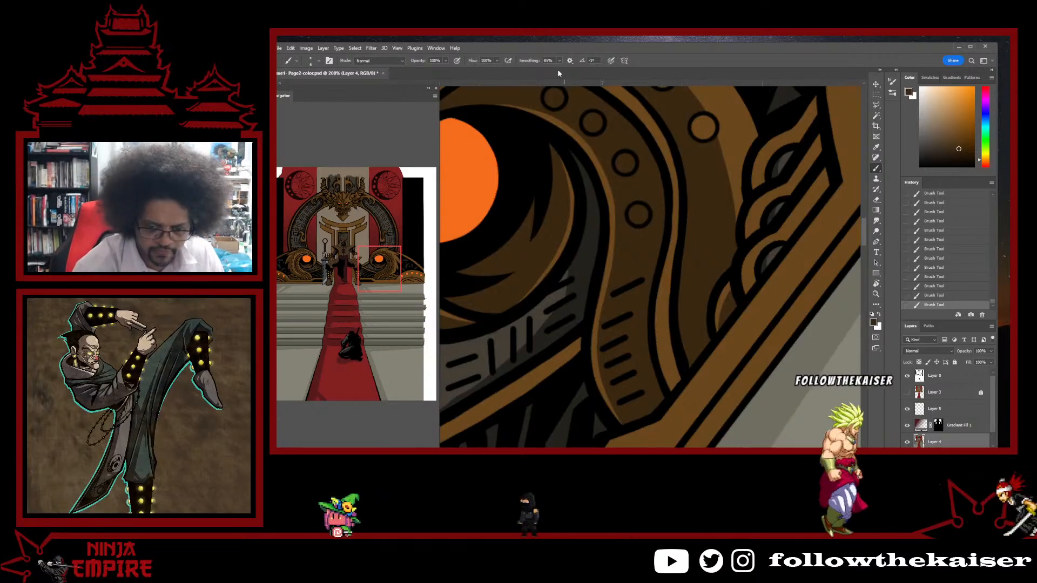
- Lower the brush smoothing to 8% and repaint the inner band's four rivets in sampled mid brown with a larger brush
left_click_drag(559, 60, 533, 71)
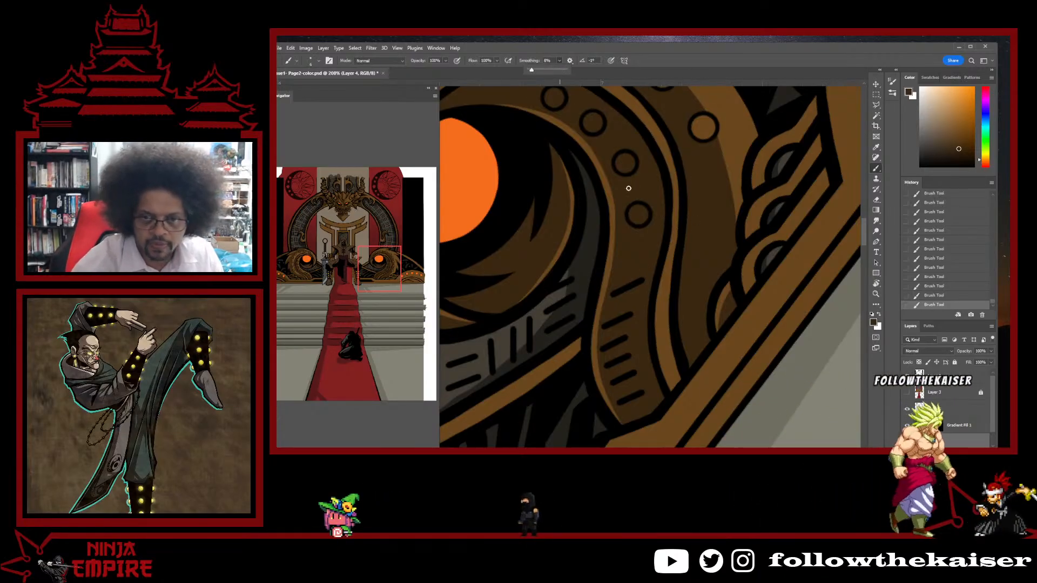
left_click(677, 222, "alt")
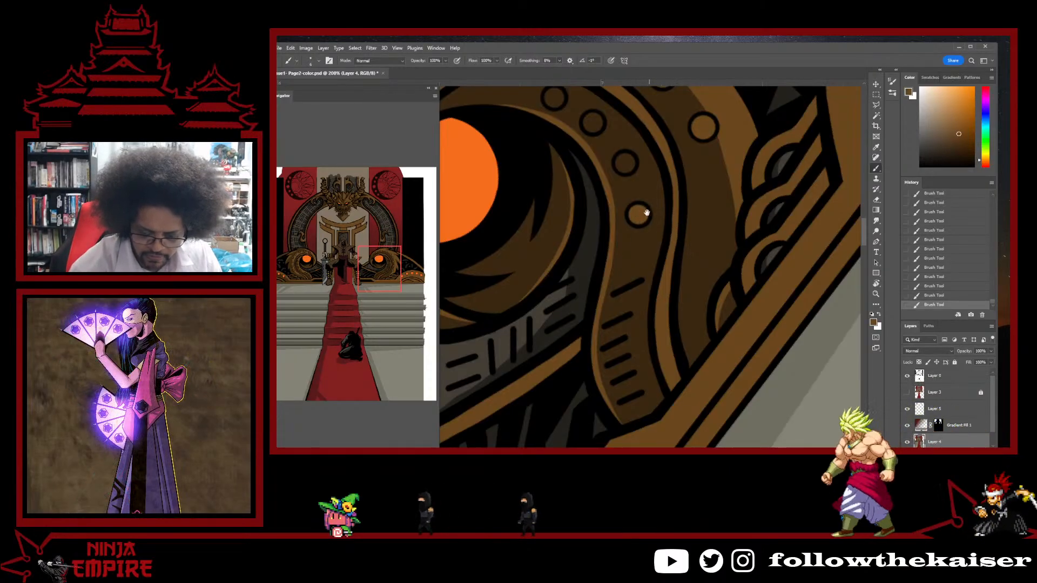
left_click_drag(643, 219, 655, 311)
key("bracketright")
key("bracketright")
key("bracketright")
key("bracketright")
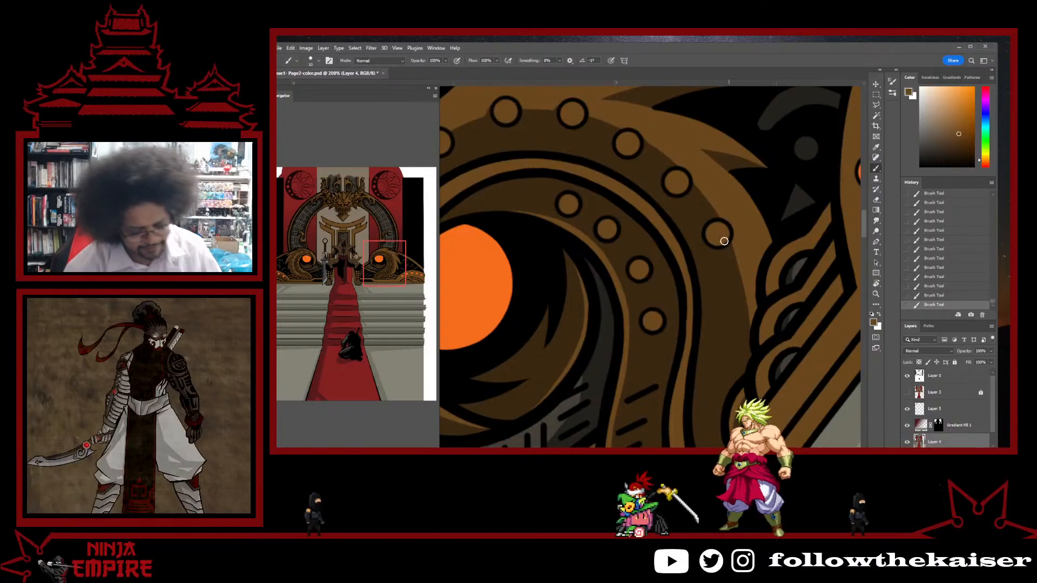
- Rework the outer band's shadow edge around its lowest rivets with sampled dark brown and mid brown
left_click_drag(761, 240, 737, 321)
left_click(737, 321, "ctrl")
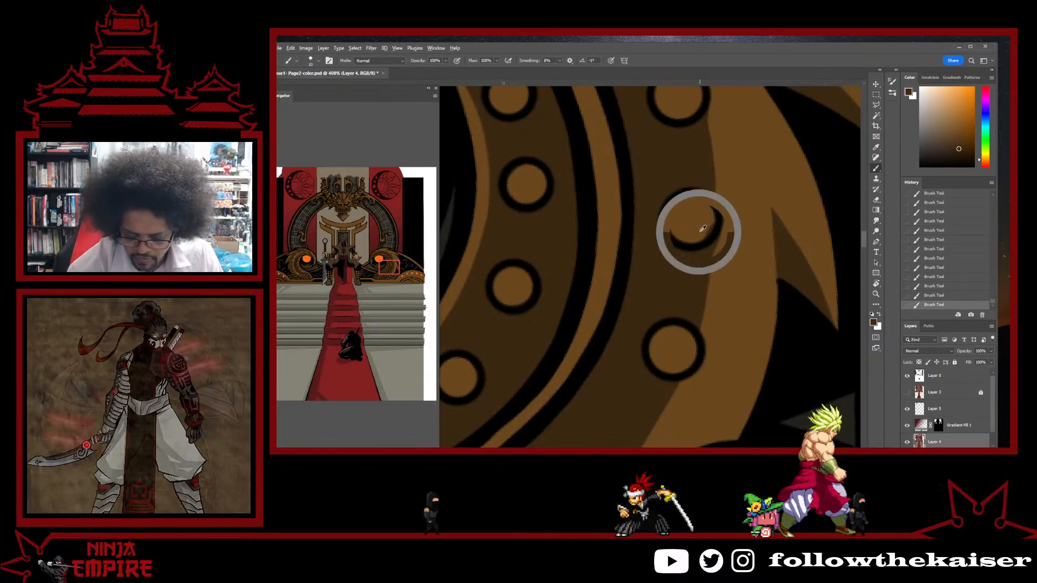
left_click_drag(695, 286, 730, 271)
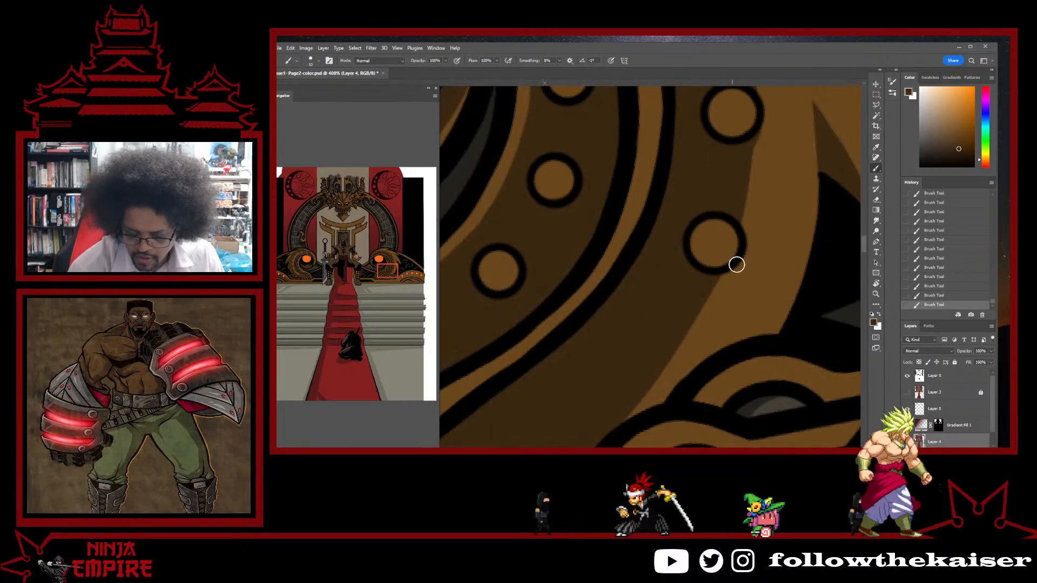
left_click(715, 257, "alt")
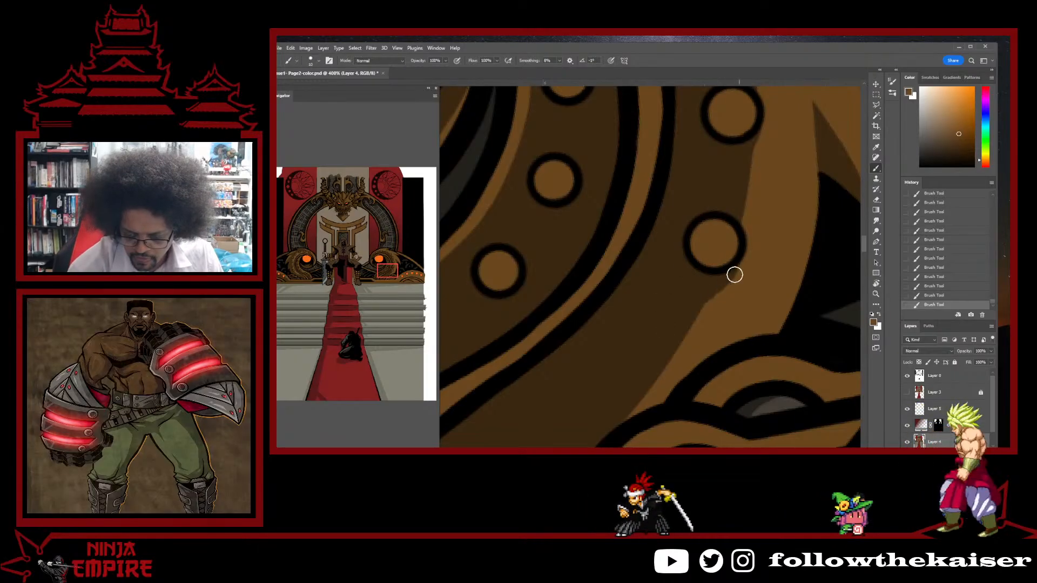
left_click(711, 260, "ctrl+alt")
left_click(710, 260, "ctrl+alt")
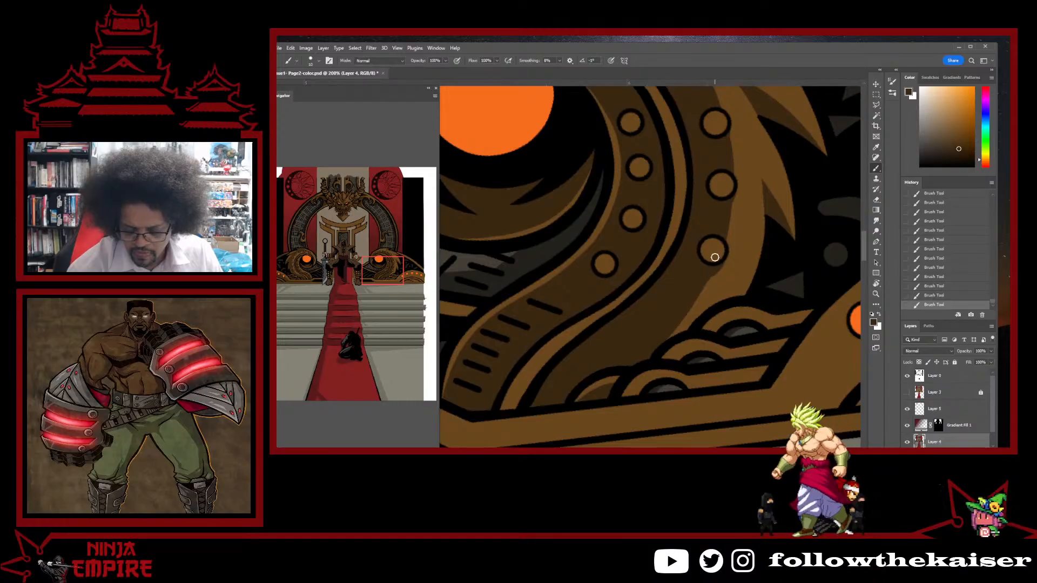
- Shade the outer band's rivets in dark brown with a larger brush, leaving a thin mid brown crescent on each
scroll(714, 257, "down", 2)
scroll(715, 257, "up", 3)
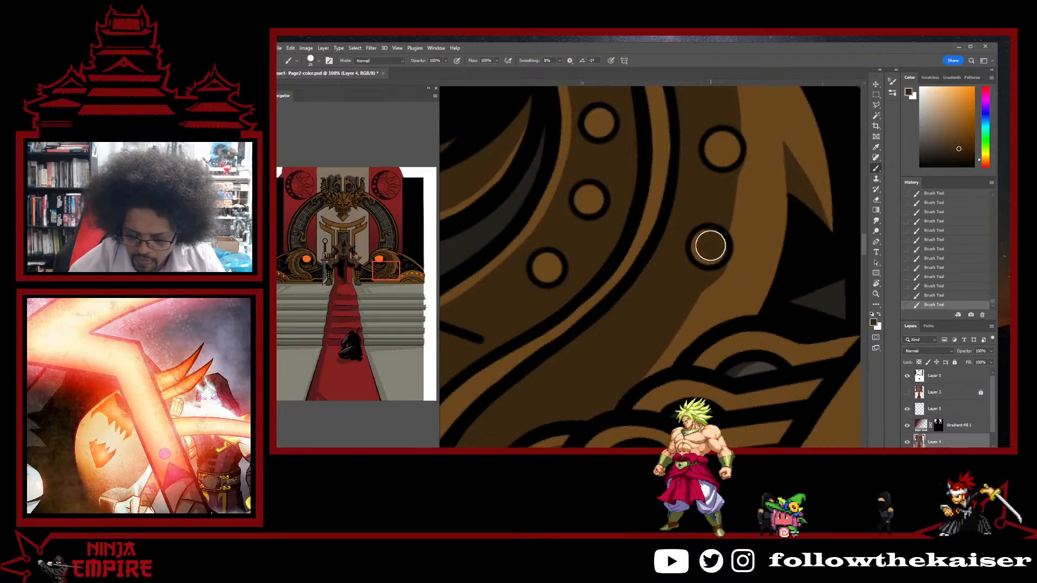
mouse_move(726, 224)
left_mouse_down()
mouse_move(692, 282)
mouse_move(698, 342)
mouse_move(686, 304)
mouse_move(666, 301)
mouse_move(689, 365)
left_mouse_up()
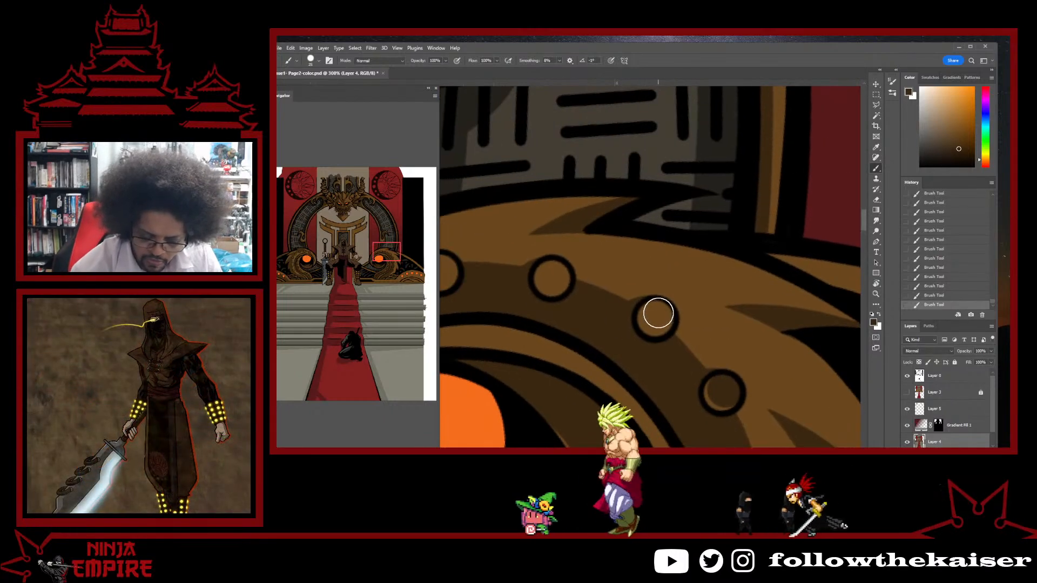
mouse_move(596, 318)
left_mouse_down()
mouse_move(674, 303)
mouse_move(663, 323)
mouse_move(730, 322)
left_mouse_up()
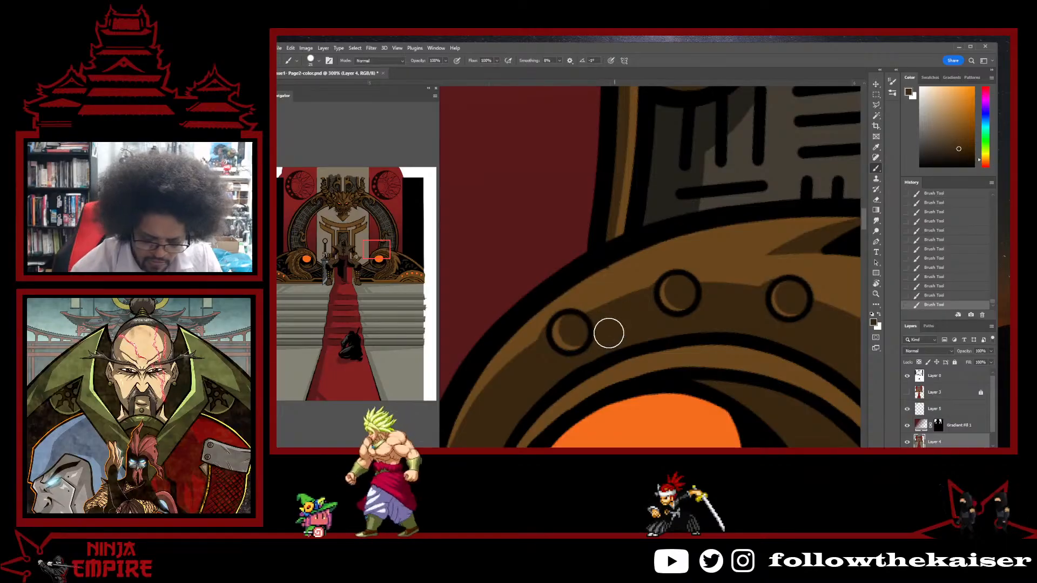
left_click_drag(576, 328, 666, 238)
- Reduce the brush slightly and shade the inner band's four rivets in dark brown, leaving a thin mid brown crescent on each
key("bracketleft")
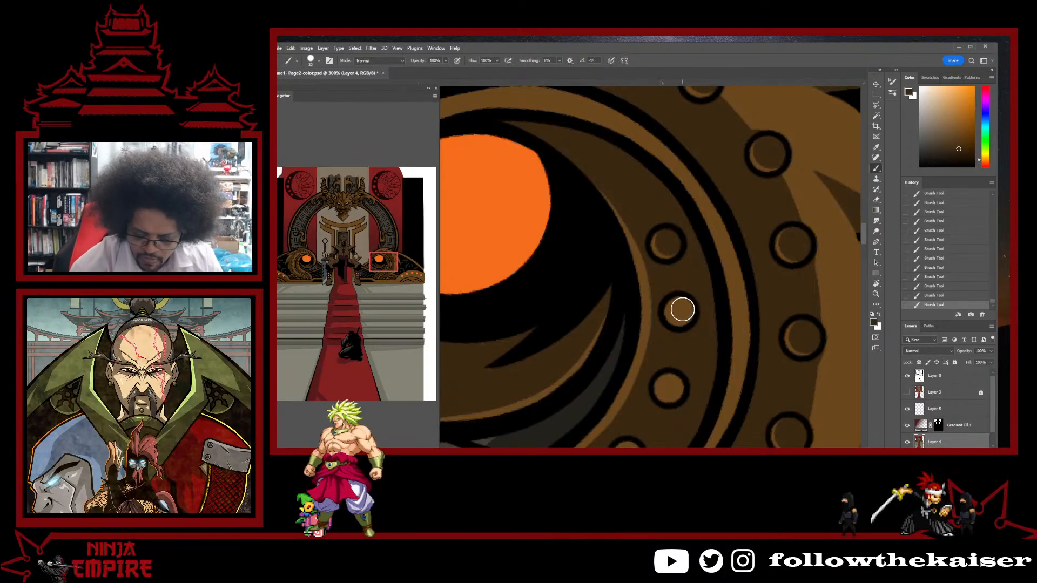
left_click_drag(687, 319, 675, 230)
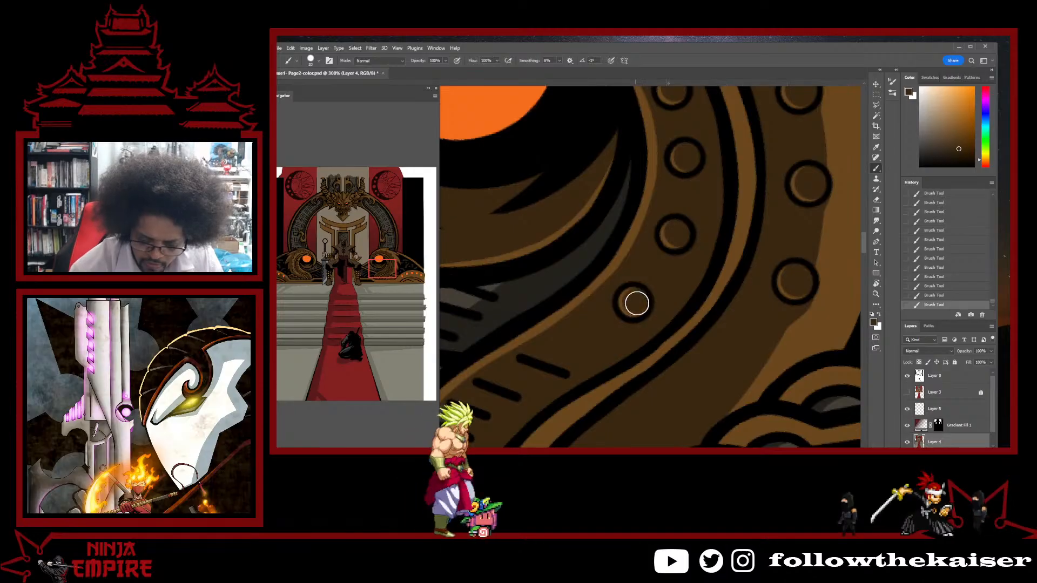
left_click_drag(694, 279, 699, 301)
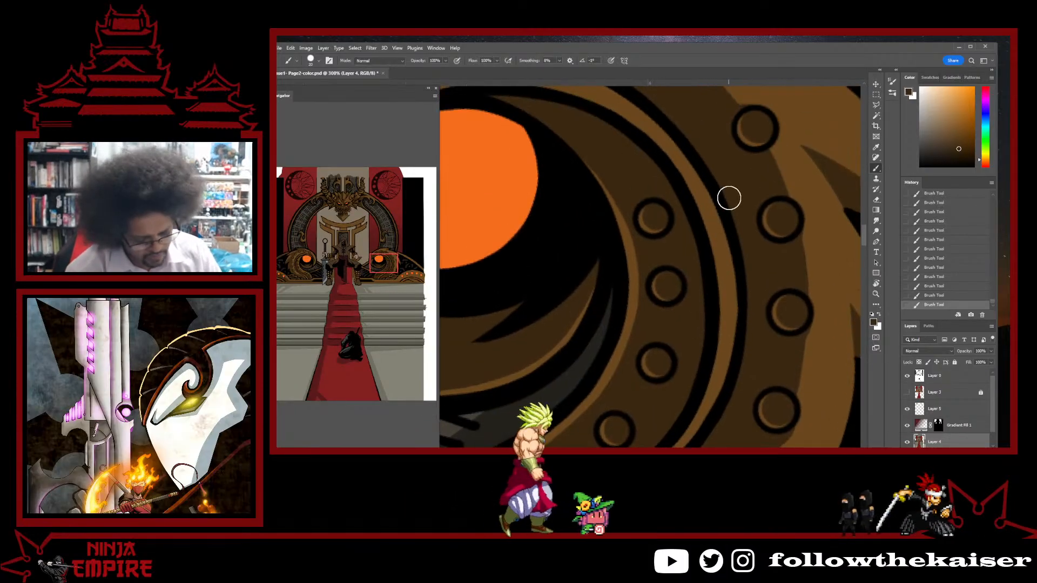
- Sample the mid brown and dab a small round highlight onto each of the inner band's four rivets
left_click(822, 286, "alt")
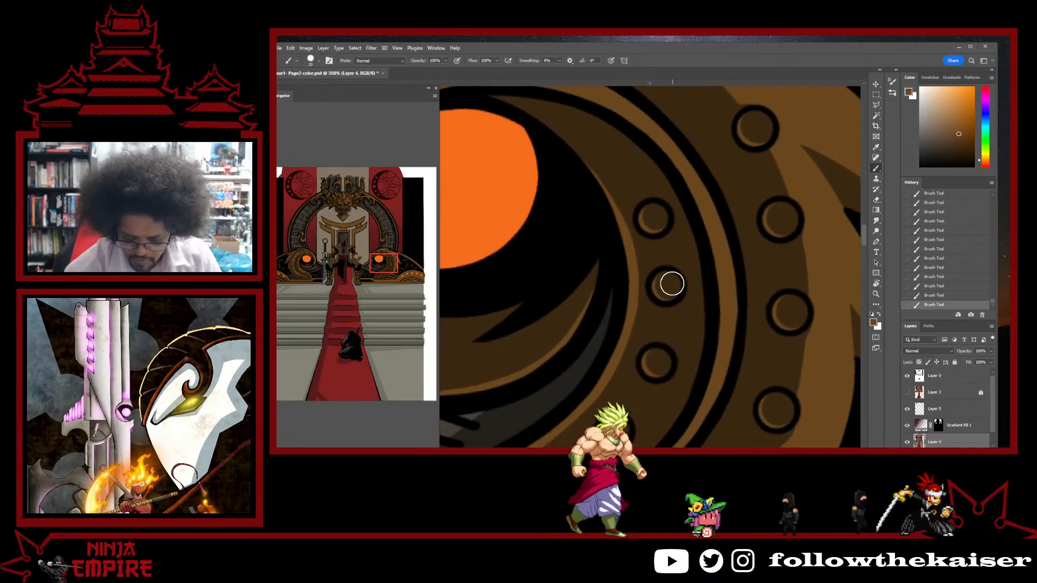
key("bracketleft")
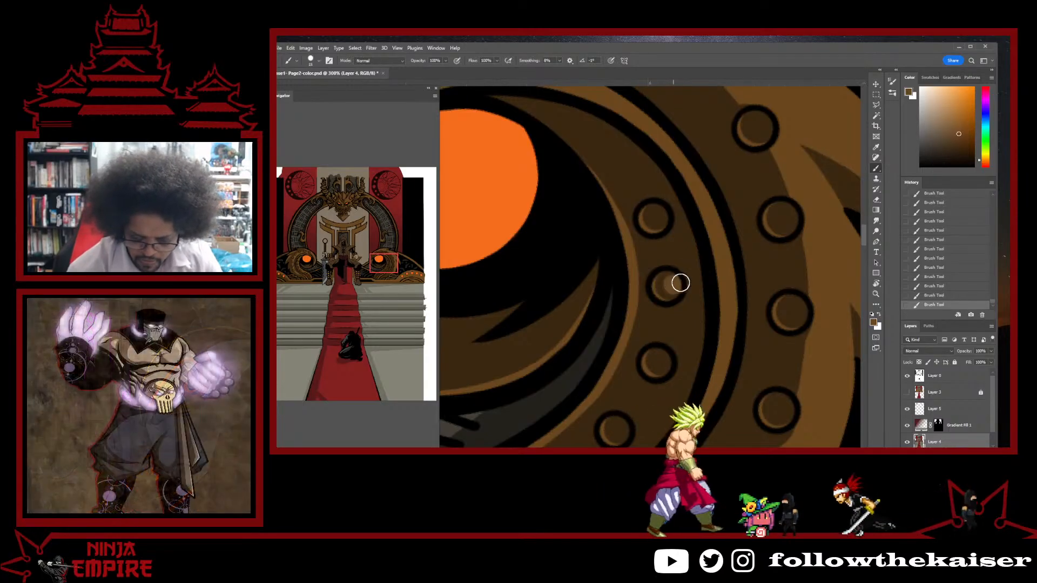
key("ctrl+1")
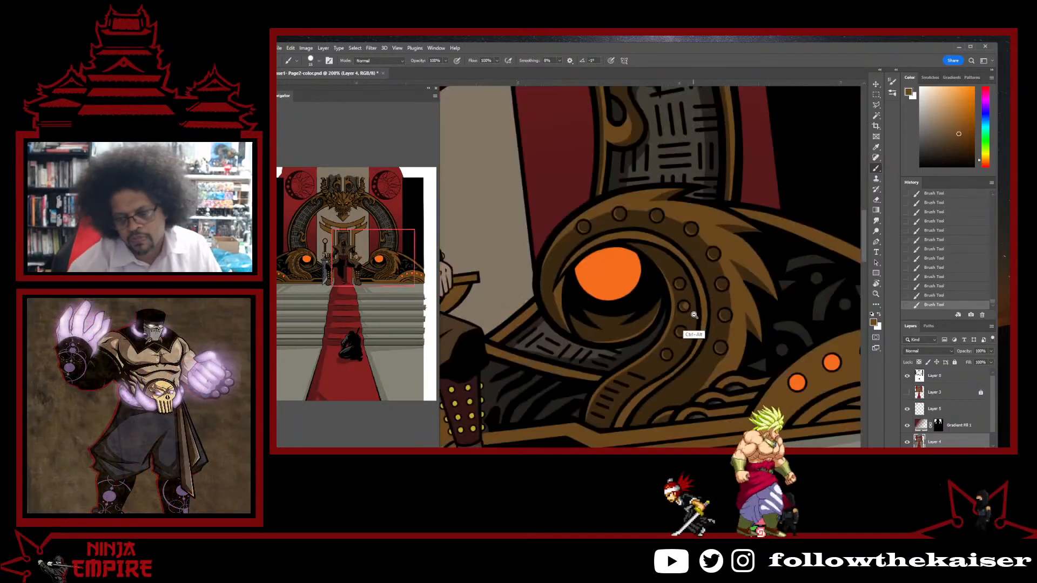
scroll(692, 333, "up", 3)
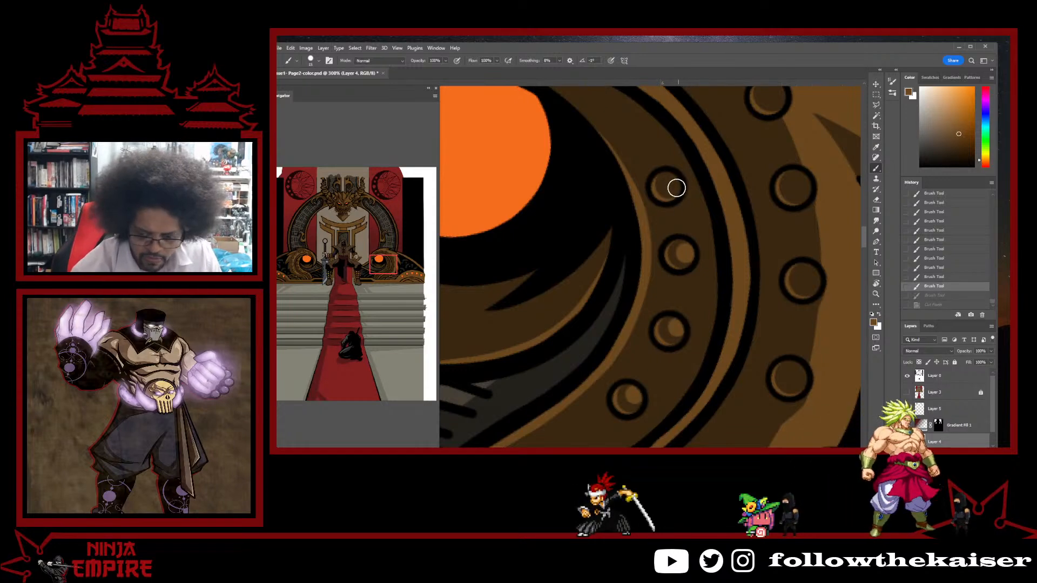
left_click_drag(676, 188, 669, 180)
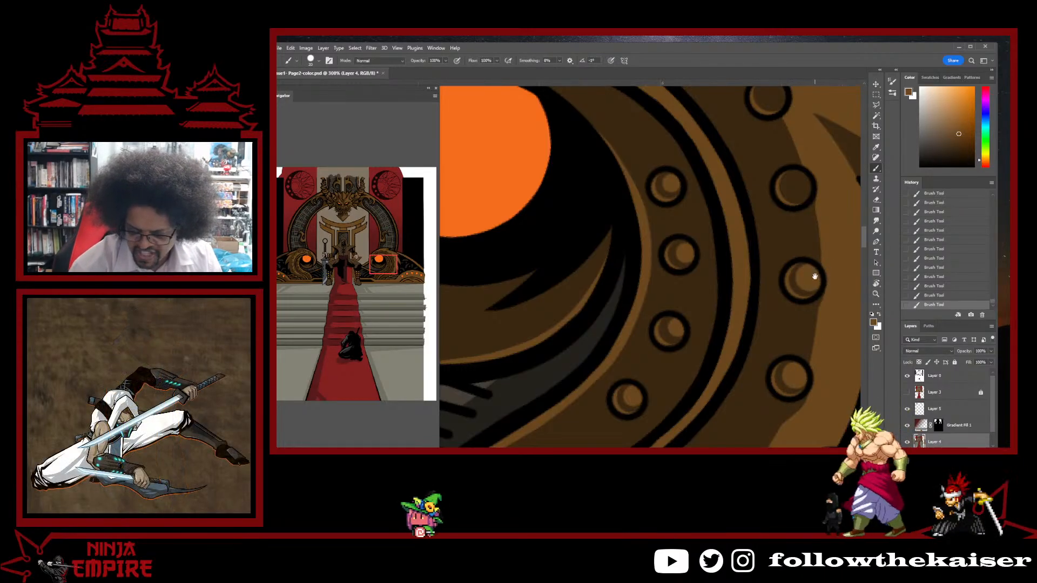
- Add mid brown round highlights to the outer band's rivets, working around the curve to its far upper end
left_click_drag(810, 277, 671, 397)
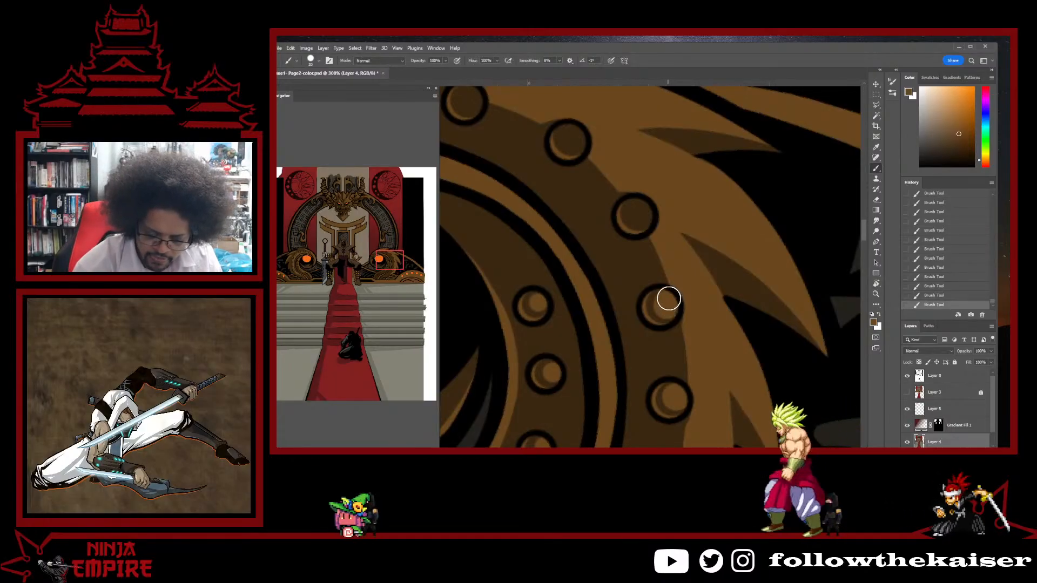
key("ctrl+minus")
key("ctrl+minus")
key("ctrl+minus")
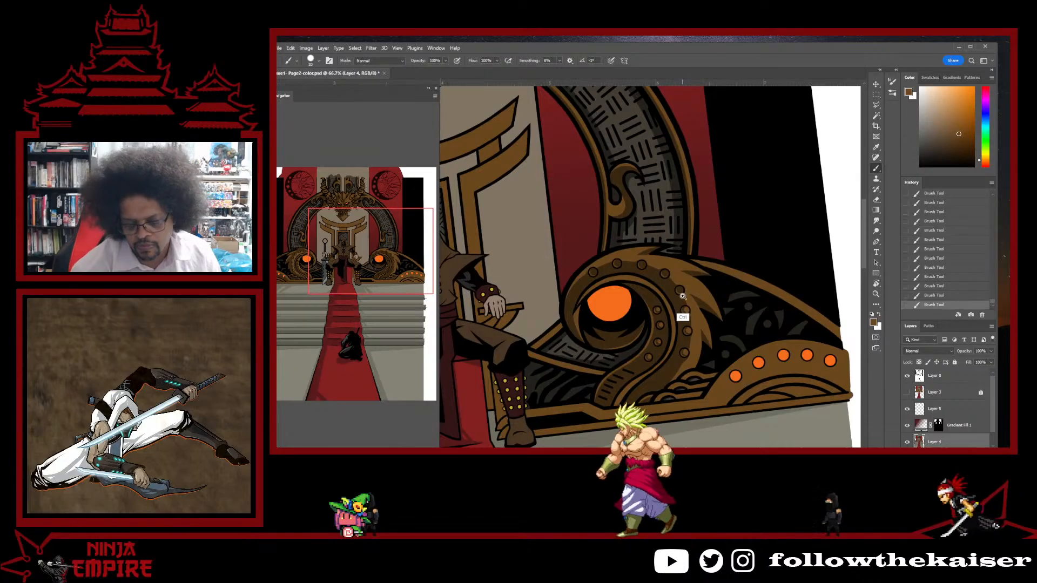
key("ctrl+plus")
key("ctrl+plus")
key("ctrl+plus")
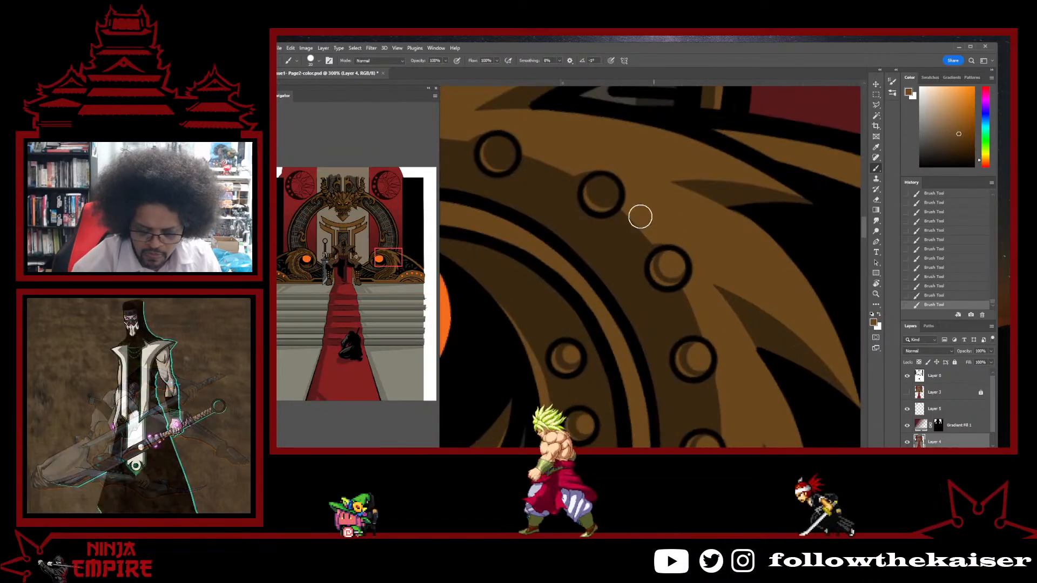
scroll(611, 185, "up", 3)
scroll(640, 275, "left", 3)
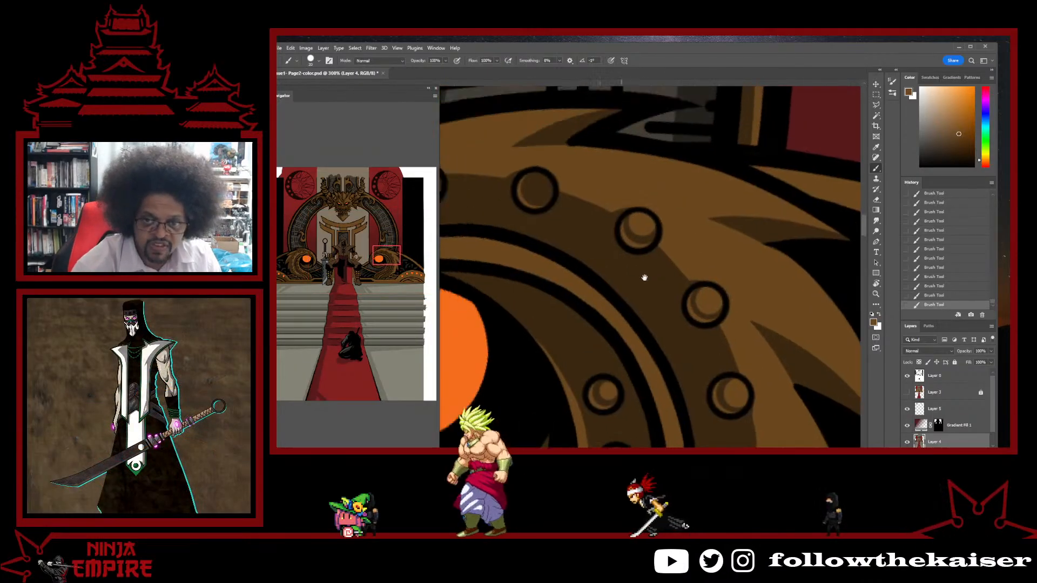
scroll(632, 256, "left", 4)
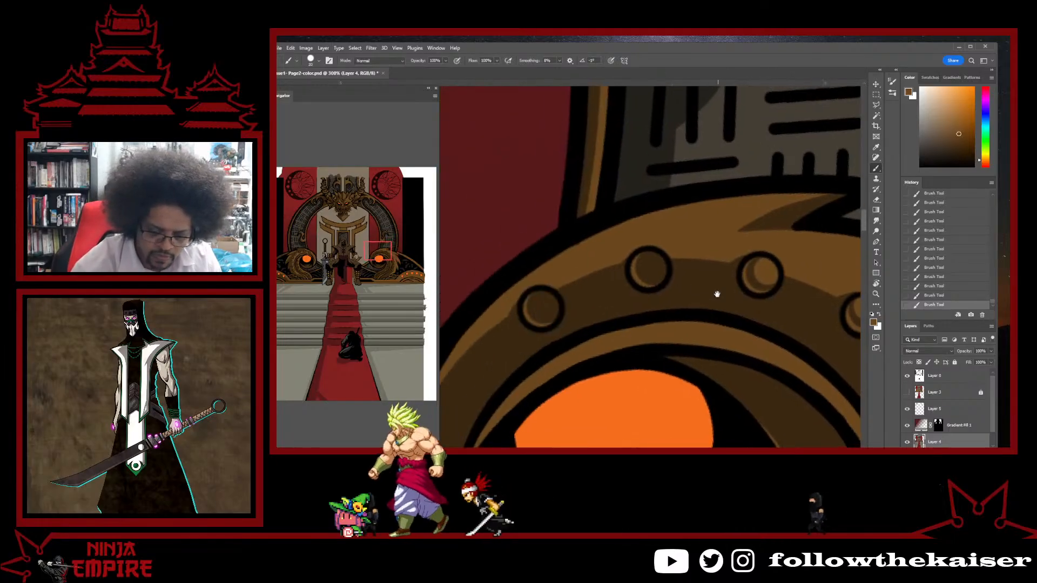
scroll(584, 314, "left", 3)
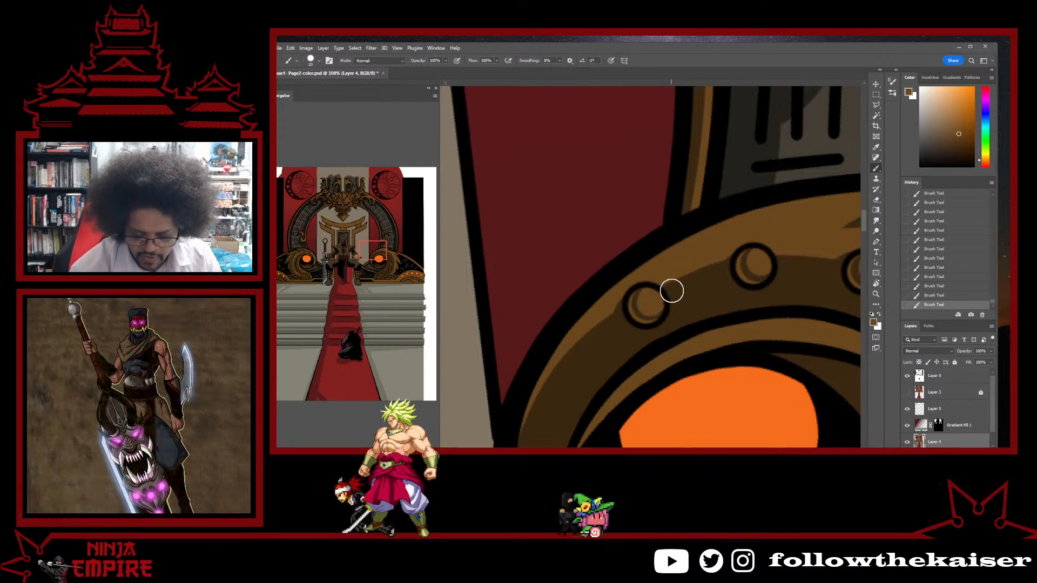
scroll(717, 242, "down", 5)
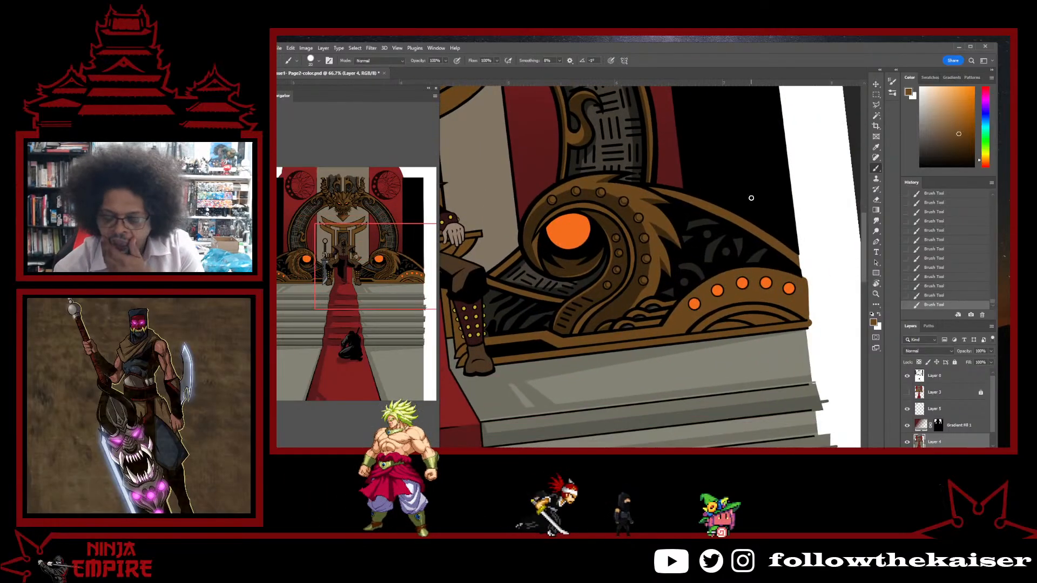
- Shade the undersides of the three small overlapping curved ridges beside the orange-studded arch in dark brown, retouching with sampled brown
scroll(751, 198, "up", 4)
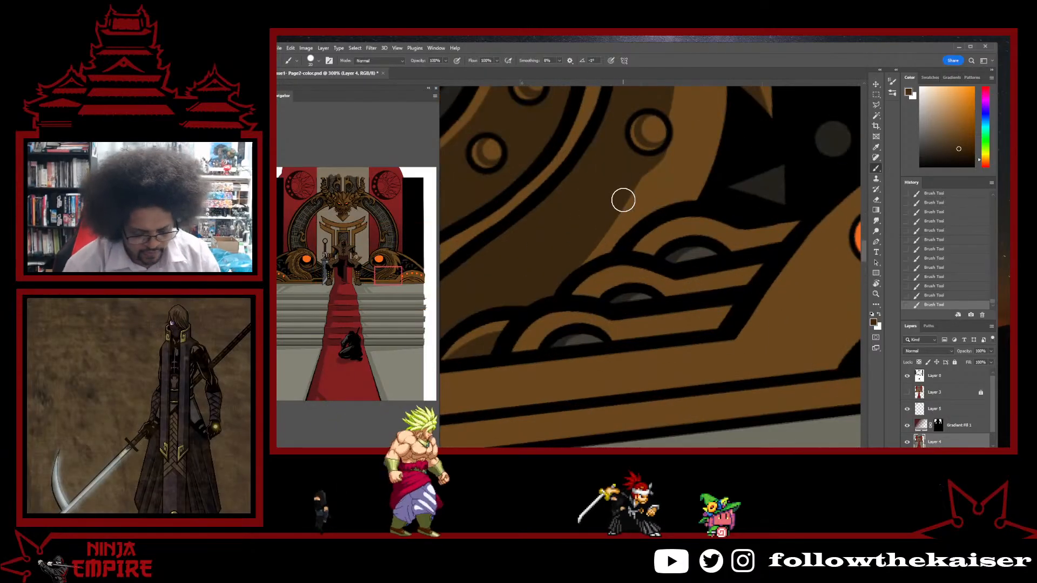
key("r")
left_click_drag(736, 301, 639, 294)
key("b")
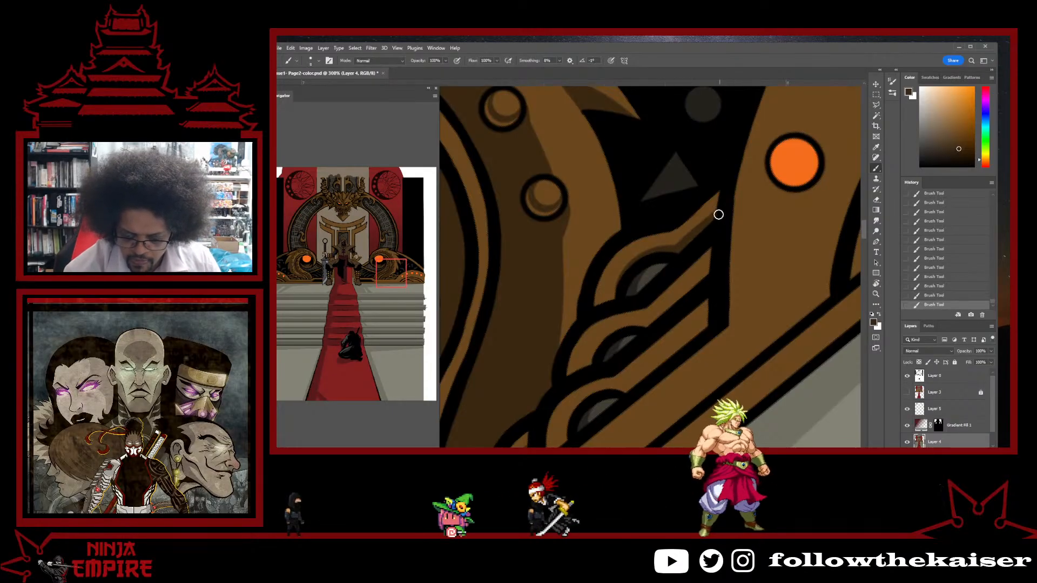
left_click_drag(657, 307, 684, 242)
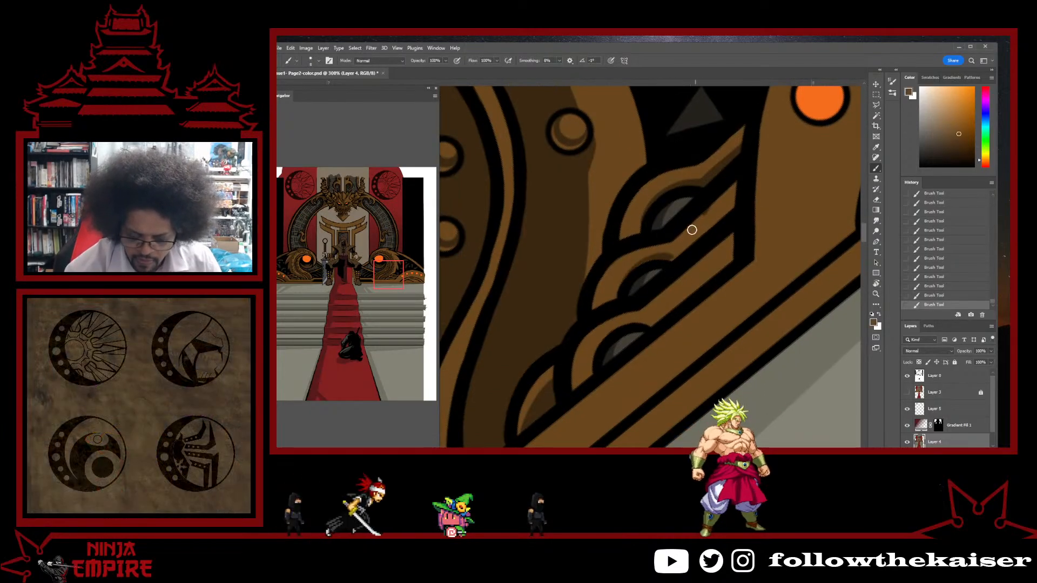
left_click(675, 252, "alt")
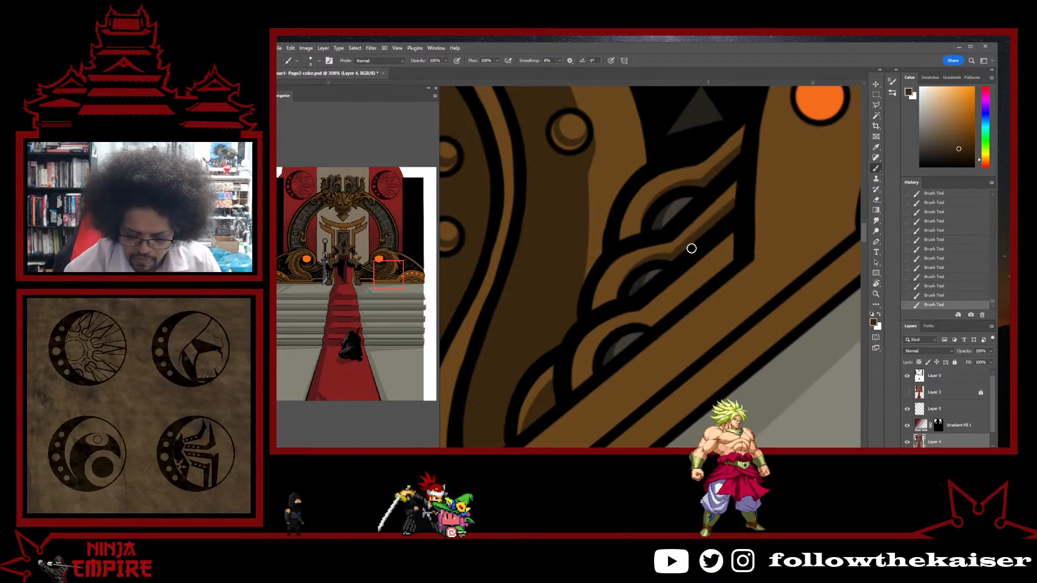
left_click_drag(669, 266, 683, 218)
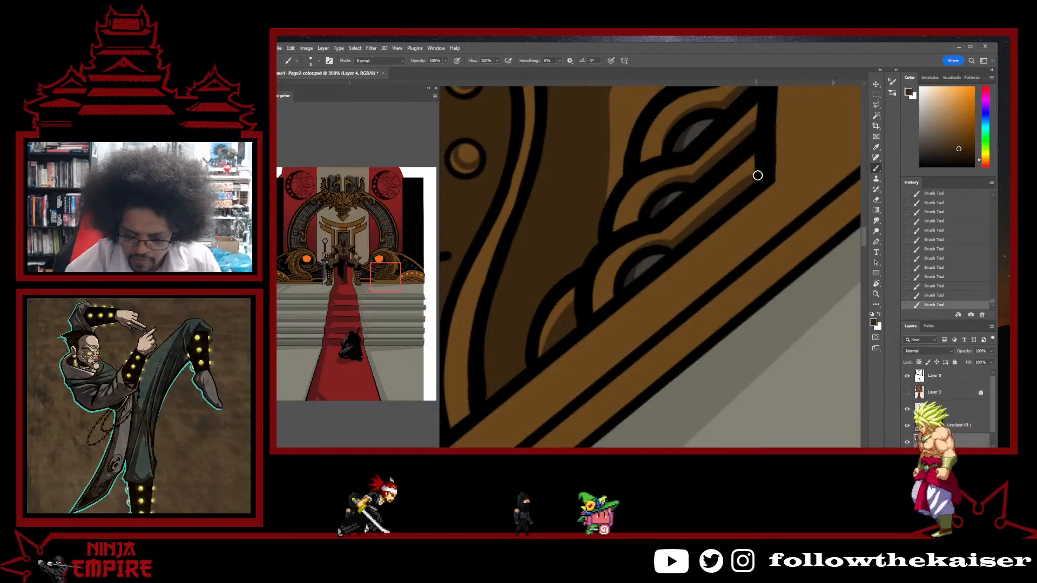
- Enlarge the brush and shade the inner edge of the long curved rim above the black ornamented panel in dark brown
scroll(767, 241, "down", 3)
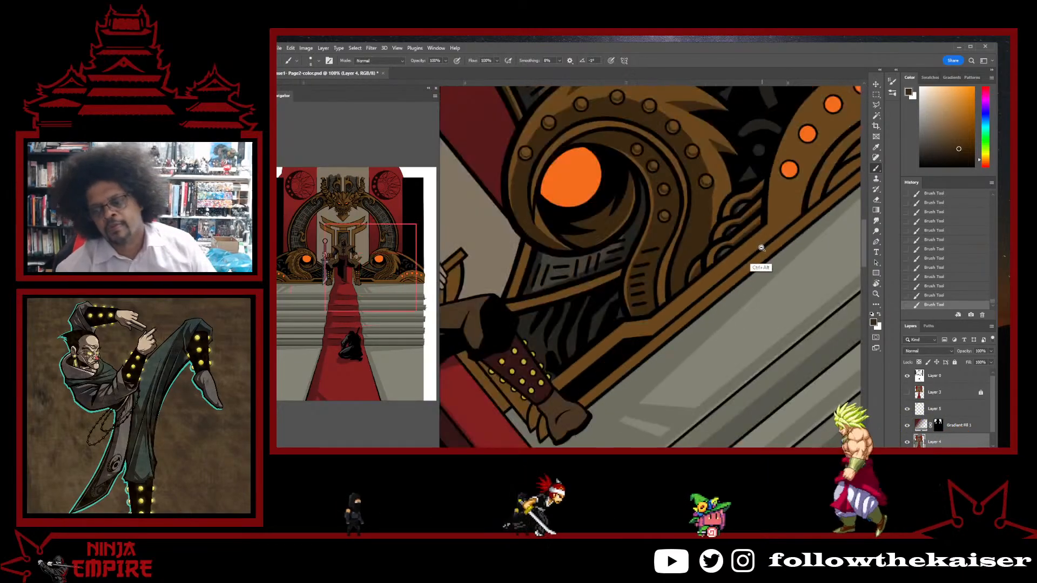
left_click_drag(780, 246, 665, 351)
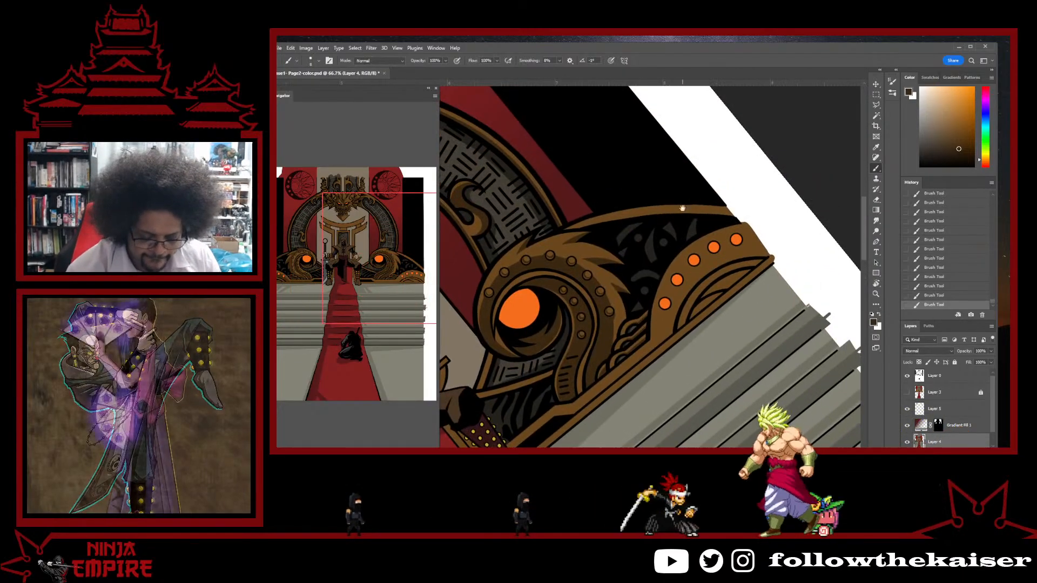
left_click_drag(559, 386, 600, 309)
scroll(731, 270, "down", 2)
scroll(770, 231, "up", 1)
key("r")
scroll(715, 185, "up", 1)
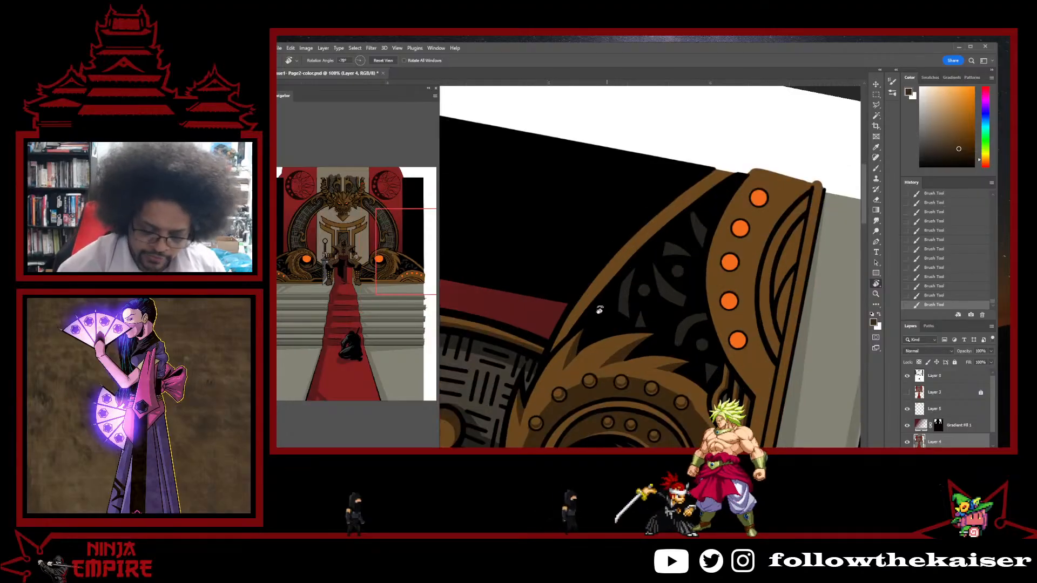
key("b")
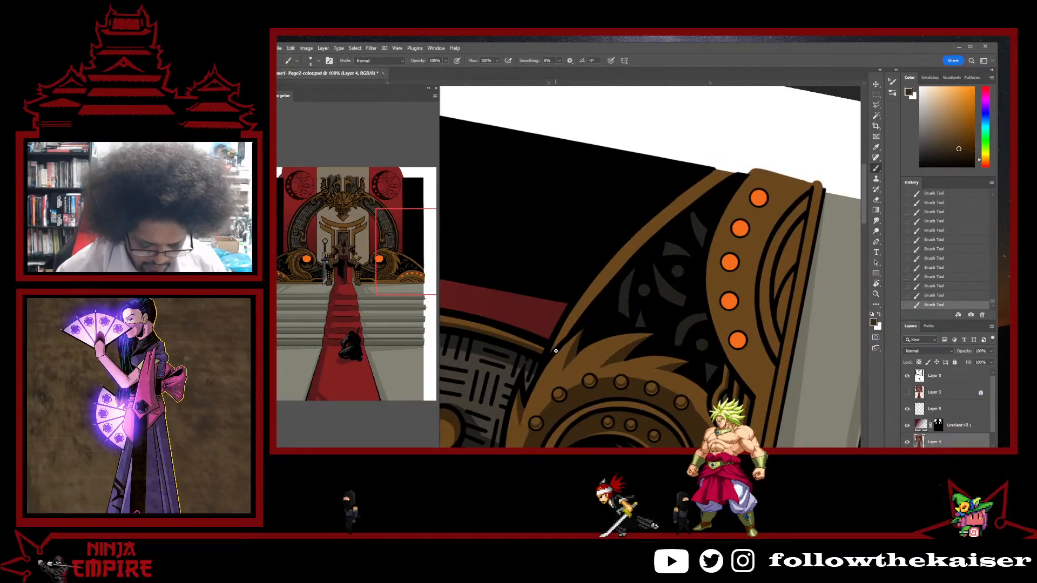
key("bracketright")
key("bracketright")
key("bracketright")
key("bracketright")
key("bracketright")
key("bracketright")
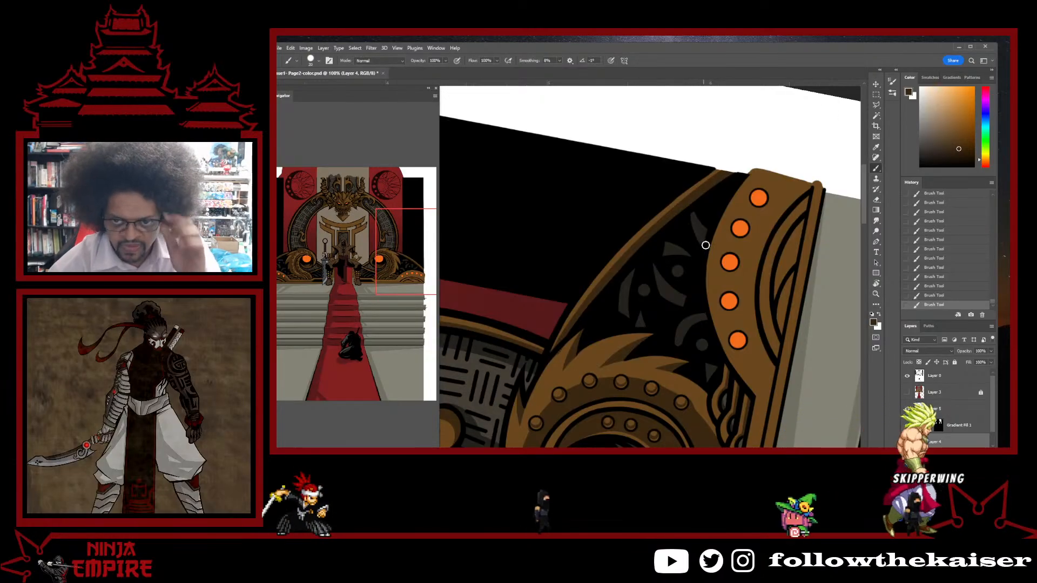
- Raise the brush smoothing to 15% and block in dark brown shadows around and beneath the arch's orange studs
left_click(687, 261, "ctrl+alt")
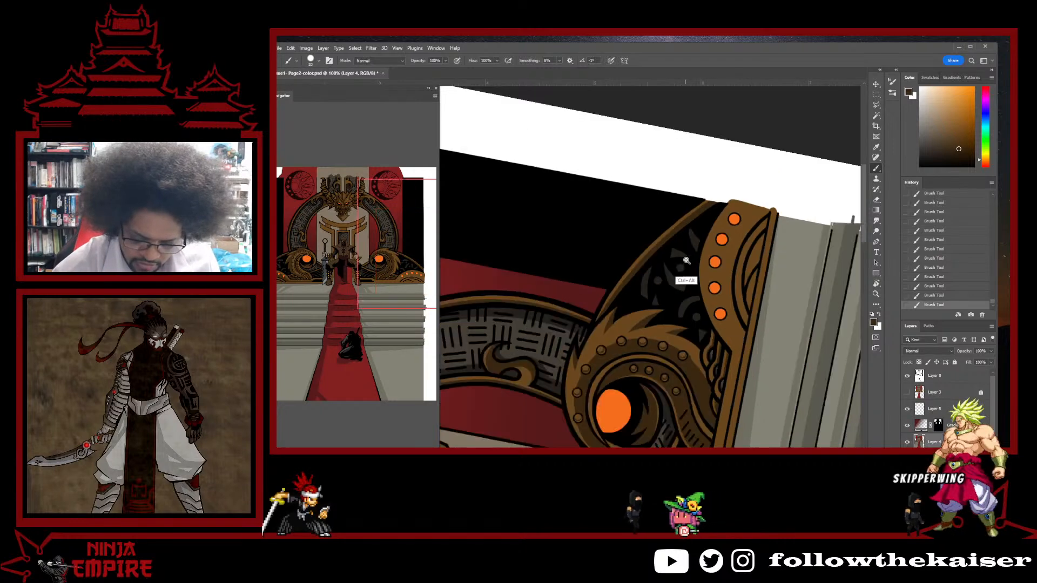
left_click(686, 260, "ctrl+alt")
left_click(697, 253, "ctrl+alt")
left_click(709, 247, "ctrl+alt")
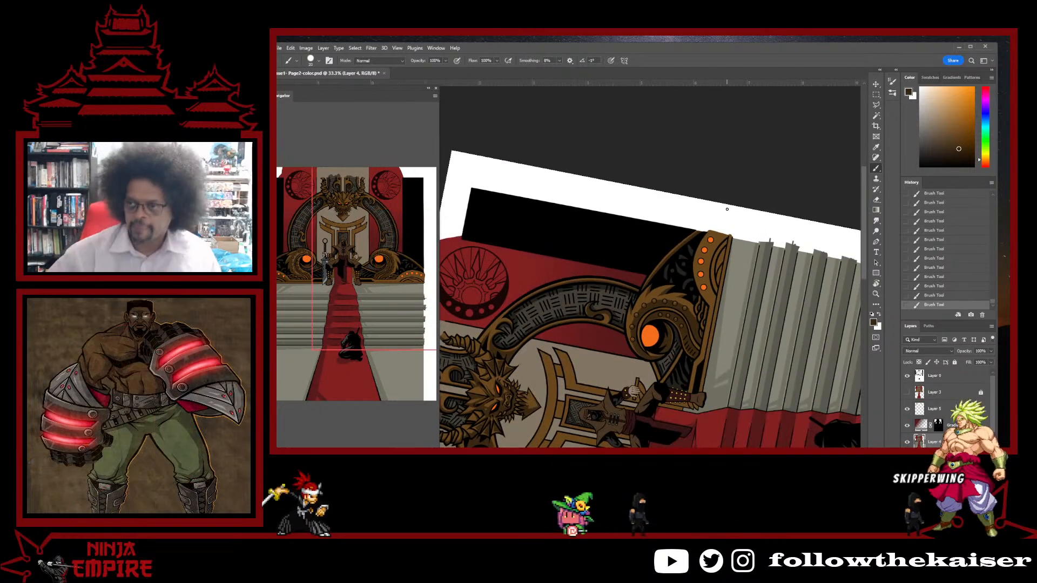
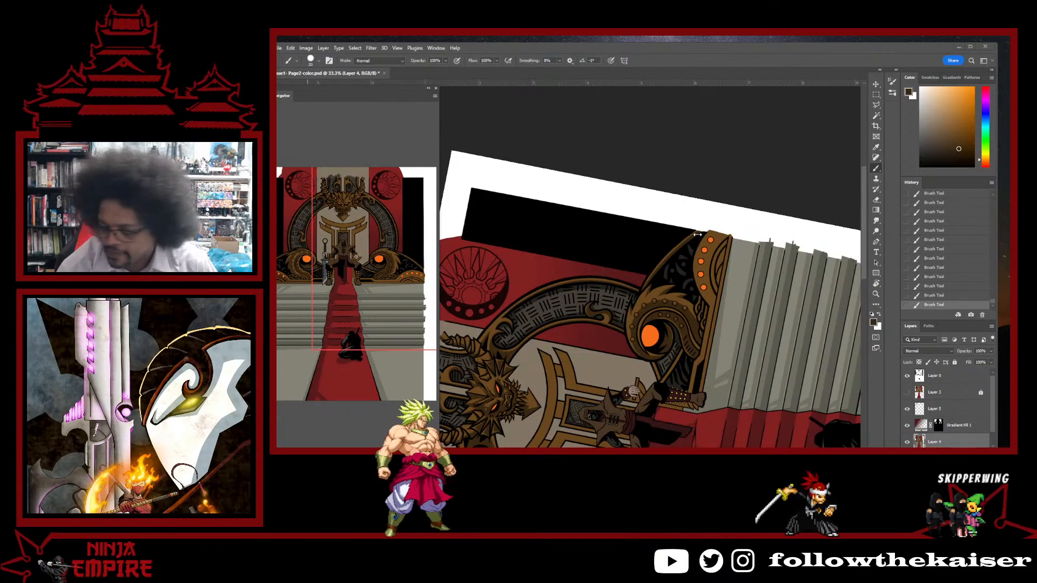
scroll(702, 258, "up", 3)
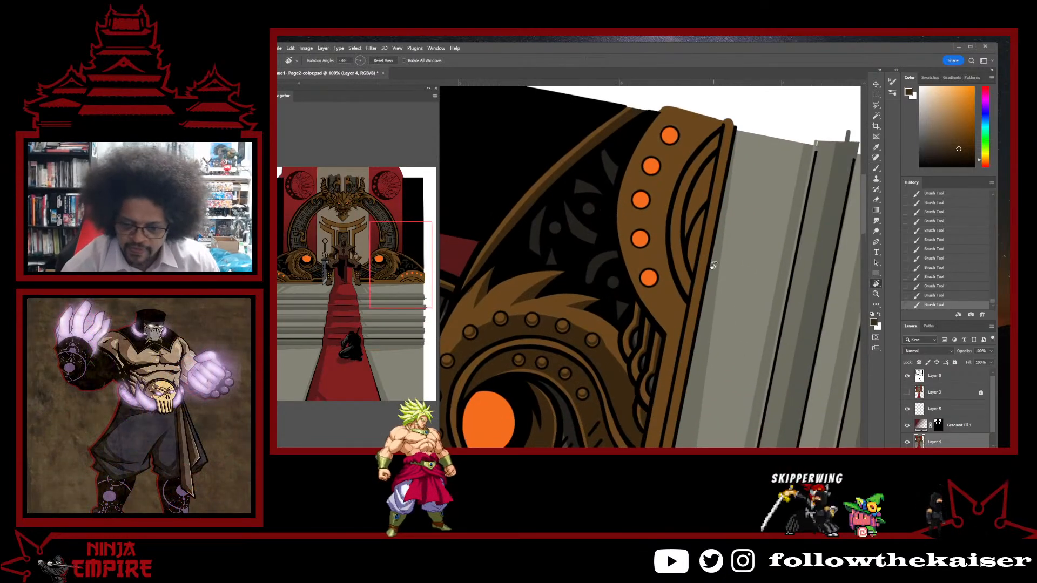
left_click_drag(714, 270, 674, 294)
left_click(674, 294, "ctrl")
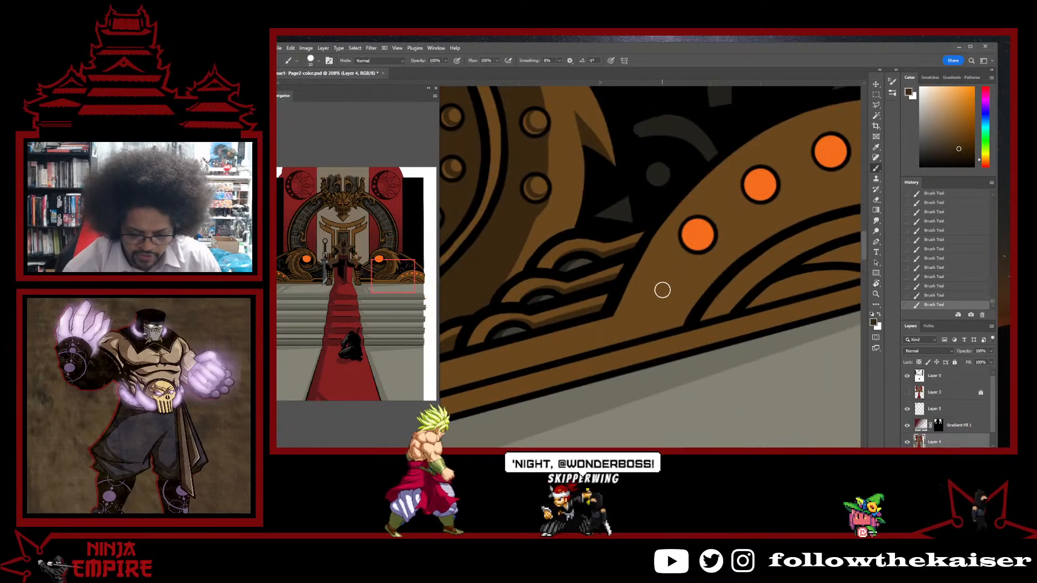
left_click(682, 330, "ctrl+alt")
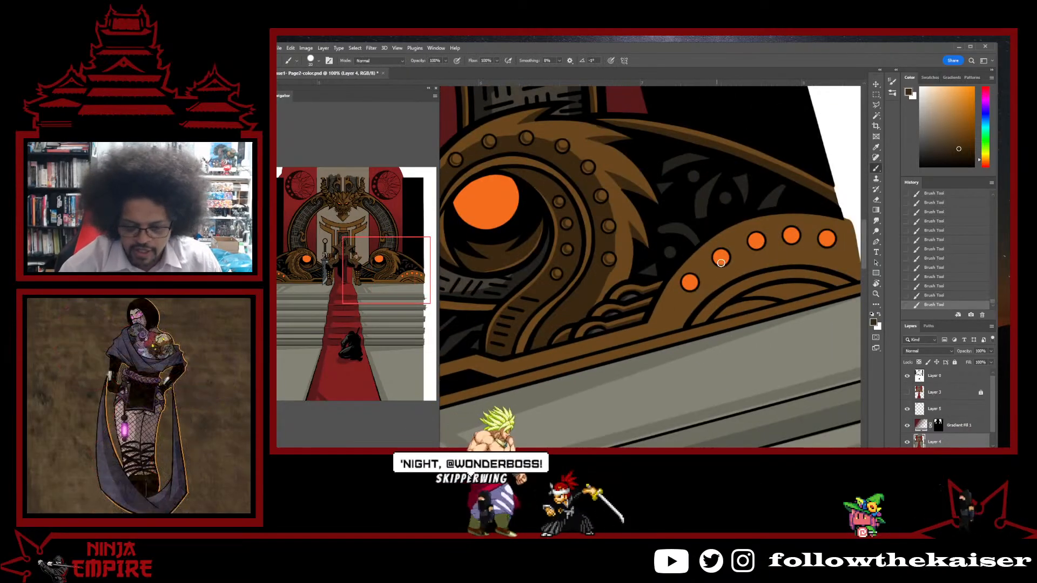
left_click_drag(763, 309, 796, 296)
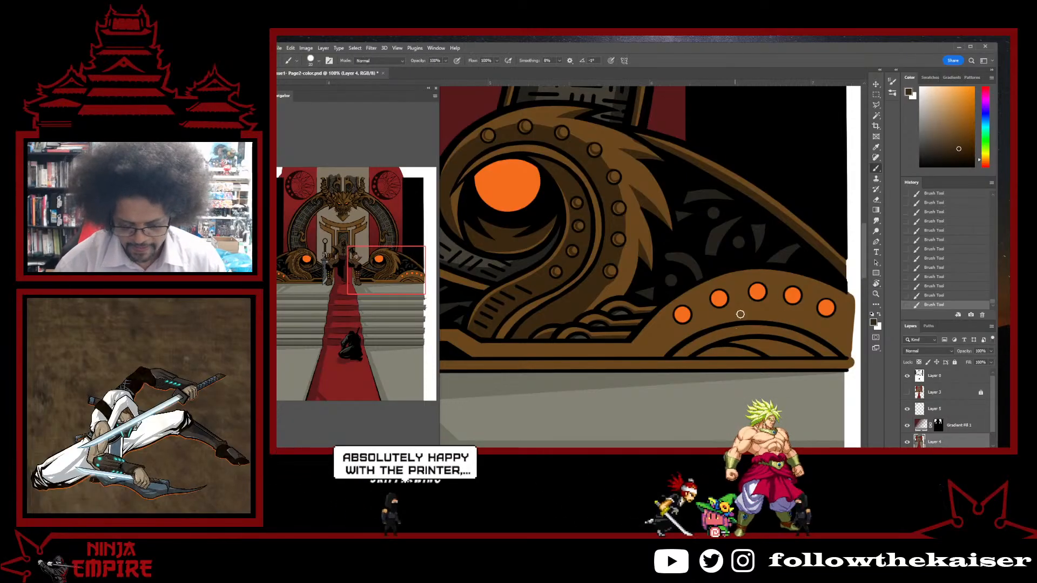
left_click(589, 70)
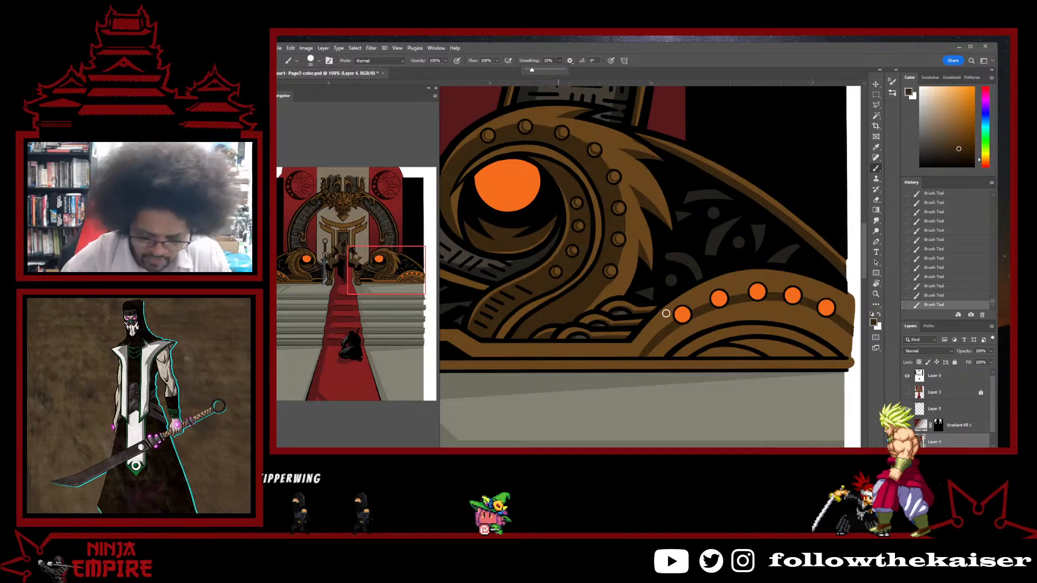
left_click_drag(678, 329, 685, 324)
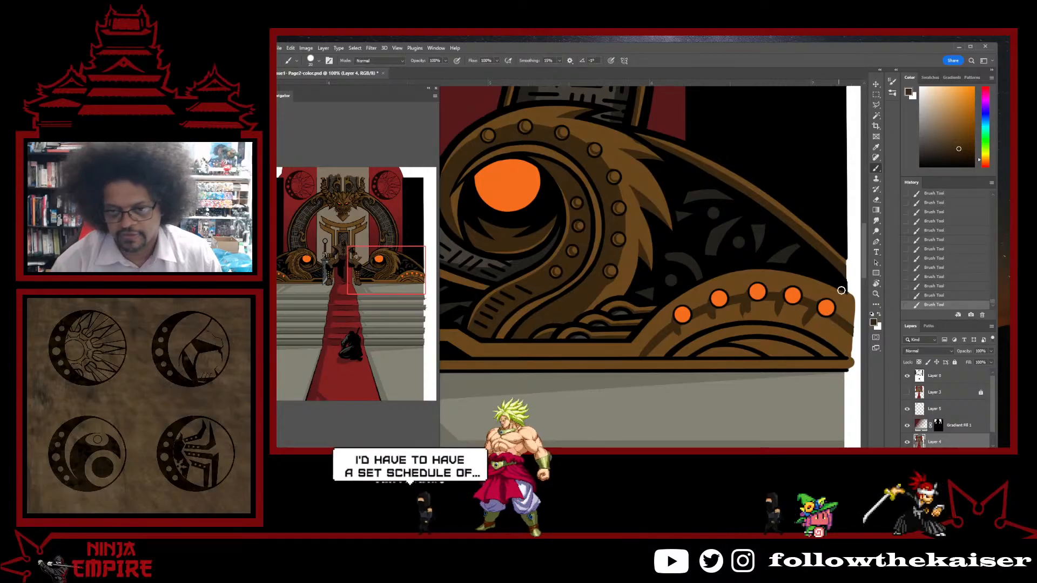
- Fill the studded arch's lower half in dark brown out to its far end, and sample the mid brown for touch-ups
key("r")
left_click_drag(816, 328, 799, 248)
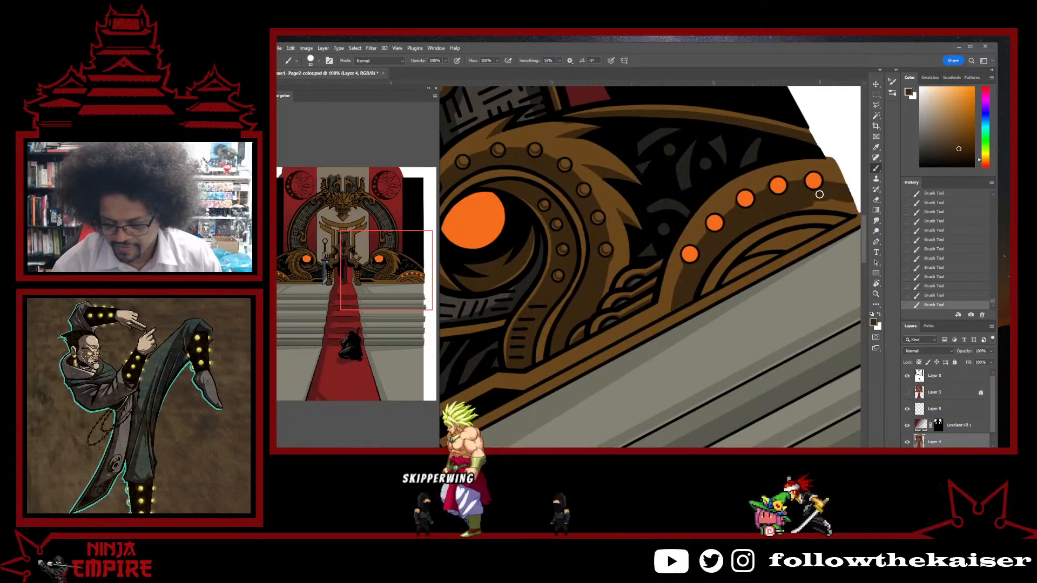
mouse_move(854, 205)
left_mouse_down()
mouse_move(779, 208)
mouse_move(852, 208)
left_mouse_up()
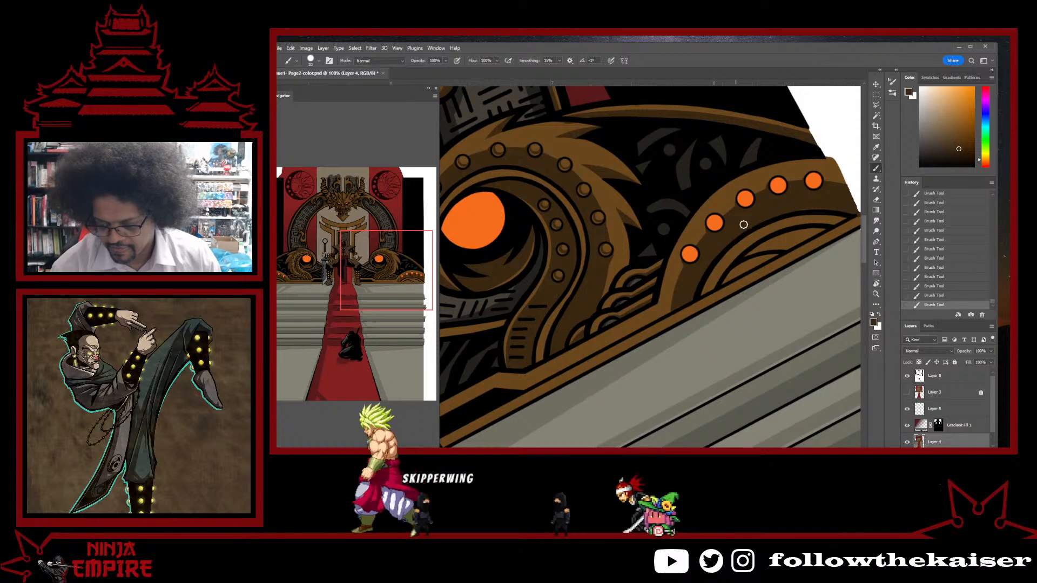
left_click(696, 305, "alt")
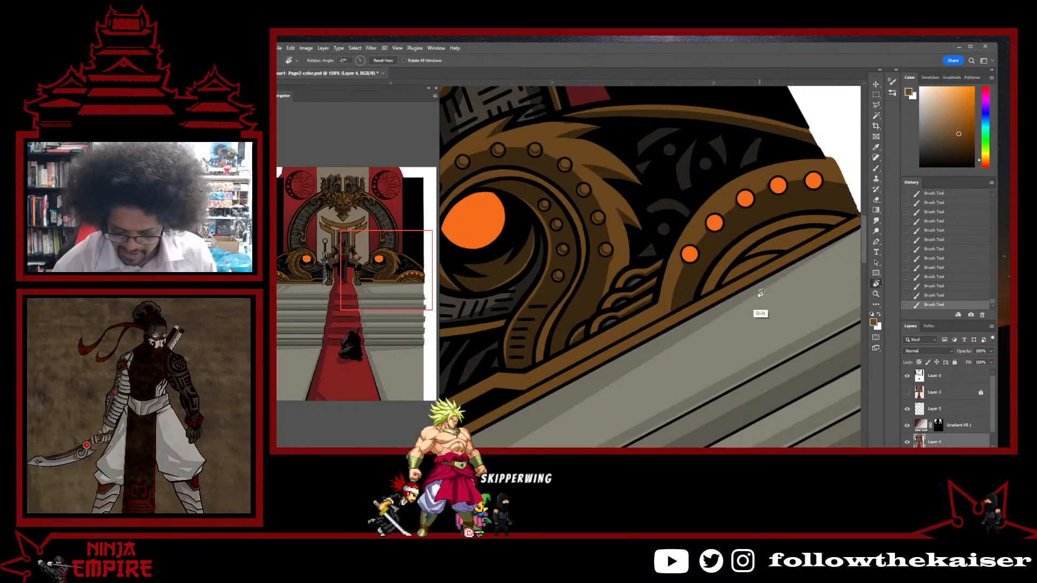
- Rework the last strokes and shade the throne's base rail in dark brown from the studded arch's foot to the seated figure's boot
left_click_drag(760, 293, 725, 359)
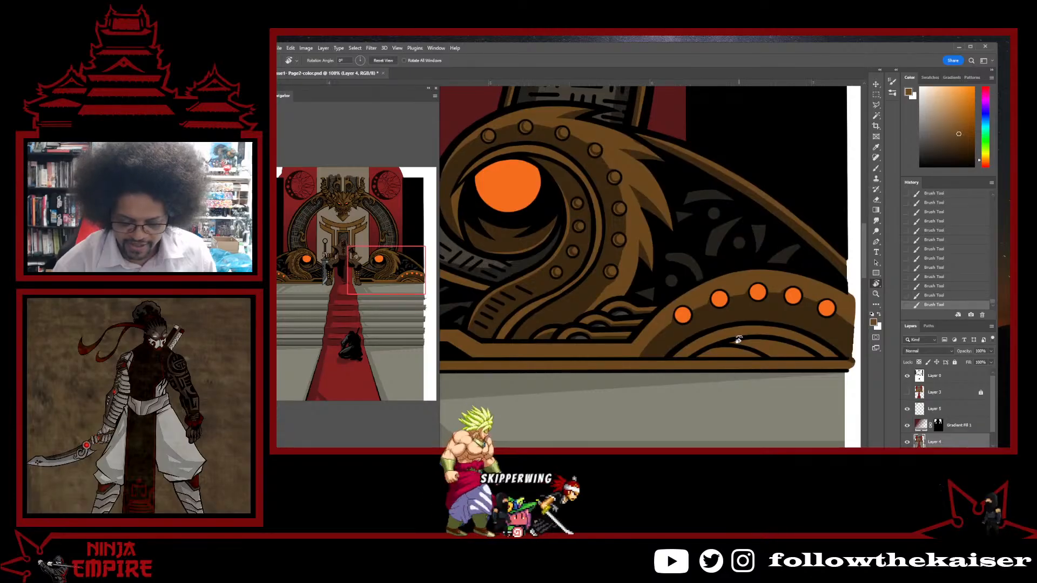
key("ctrl+minus")
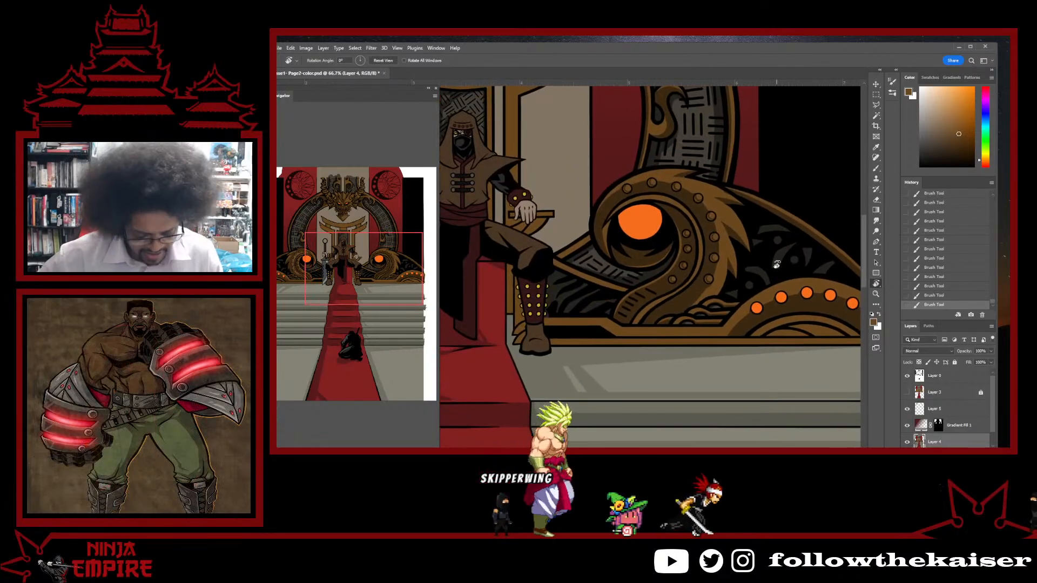
key("b")
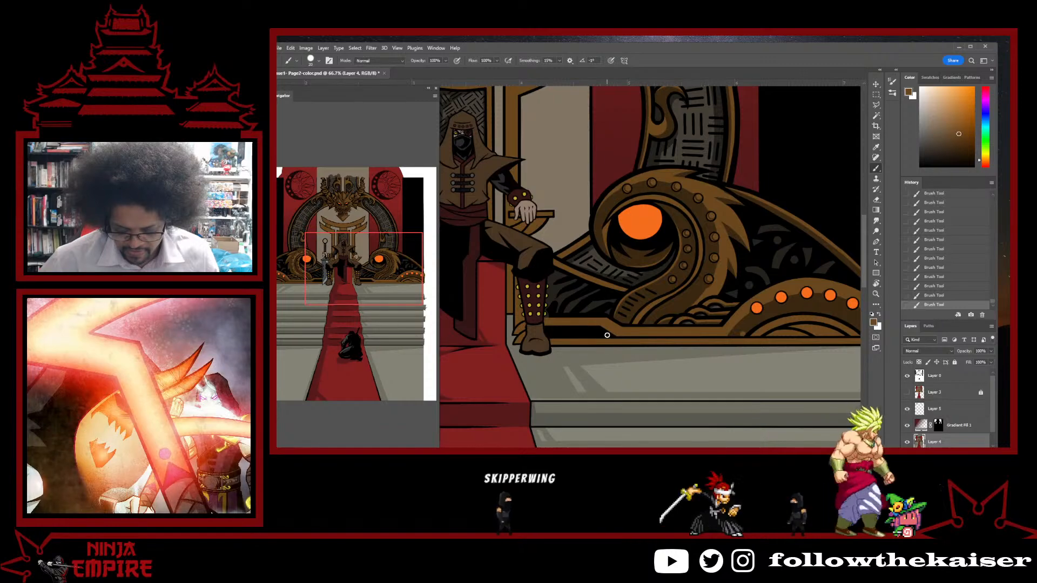
key("ctrl+z")
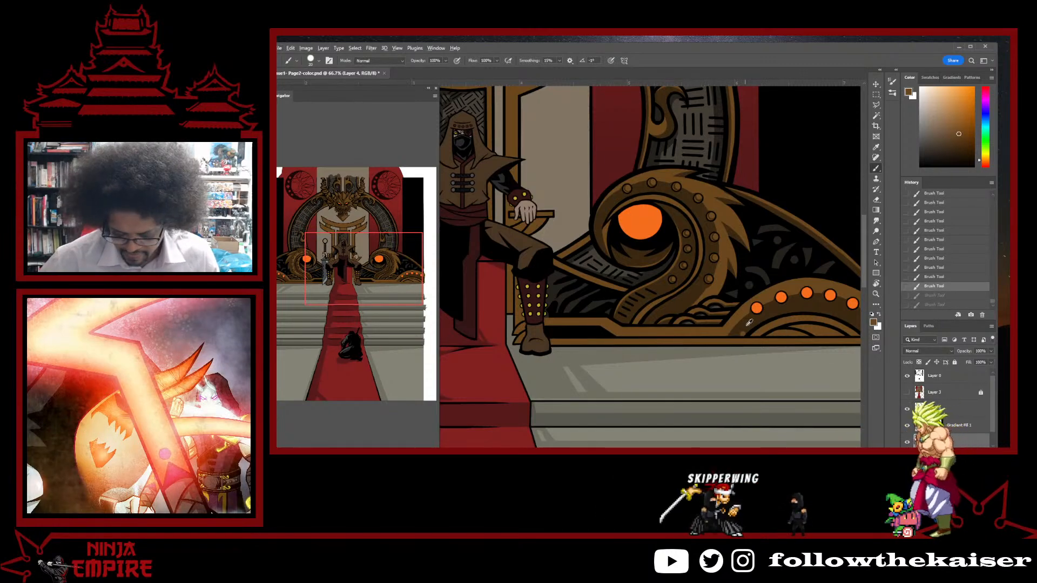
key("ctrl+z")
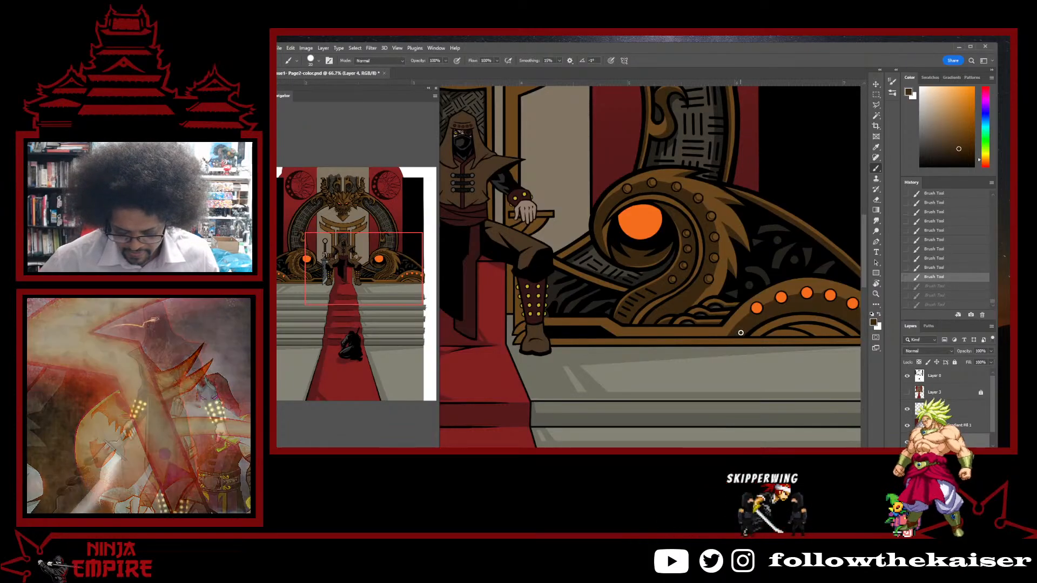
key("ctrl+shift+z")
key("ctrl+shift+z")
key("ctrl+shift+z")
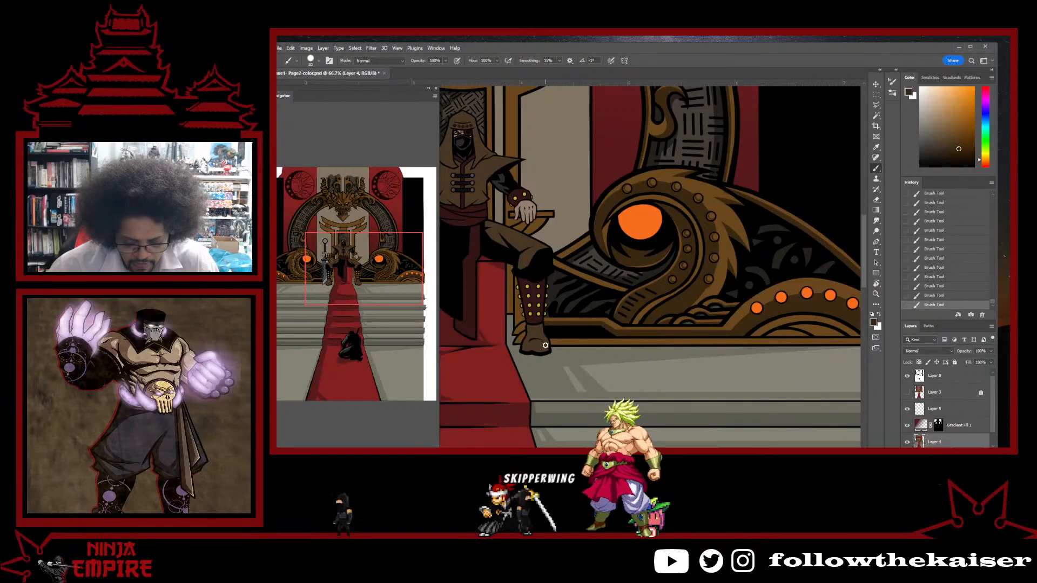
left_click_drag(581, 361, 531, 374)
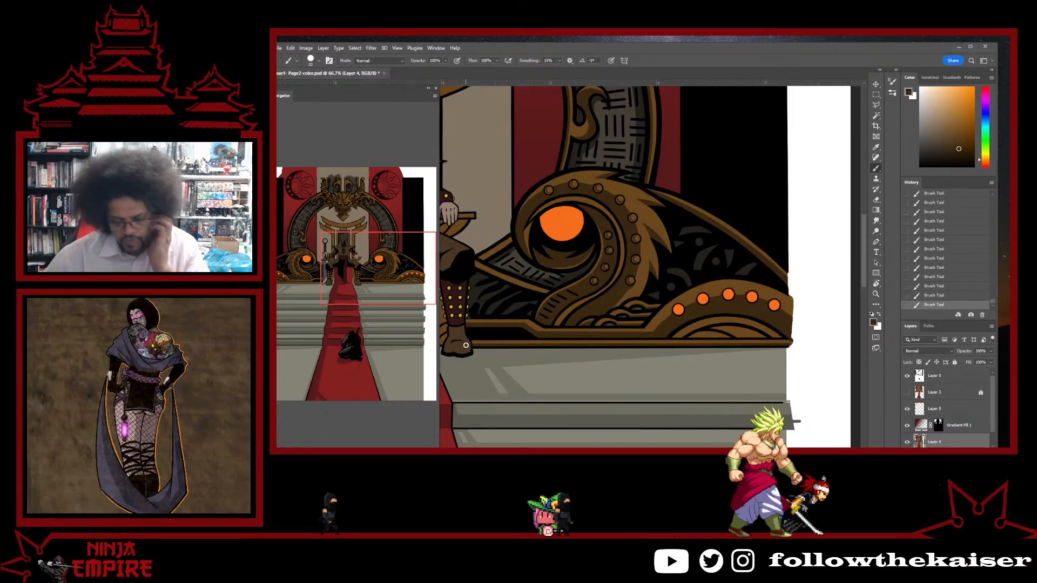
- Clean up the base rail beneath the studded arch's far end with mid brown sampled from the arch
scroll(575, 327, "down", 3)
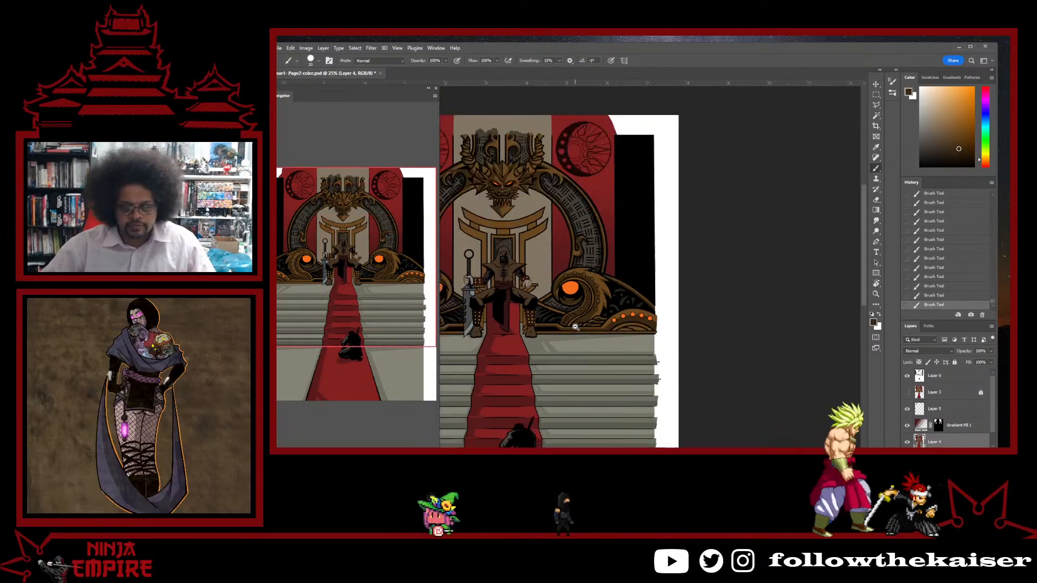
left_click_drag(575, 326, 698, 331)
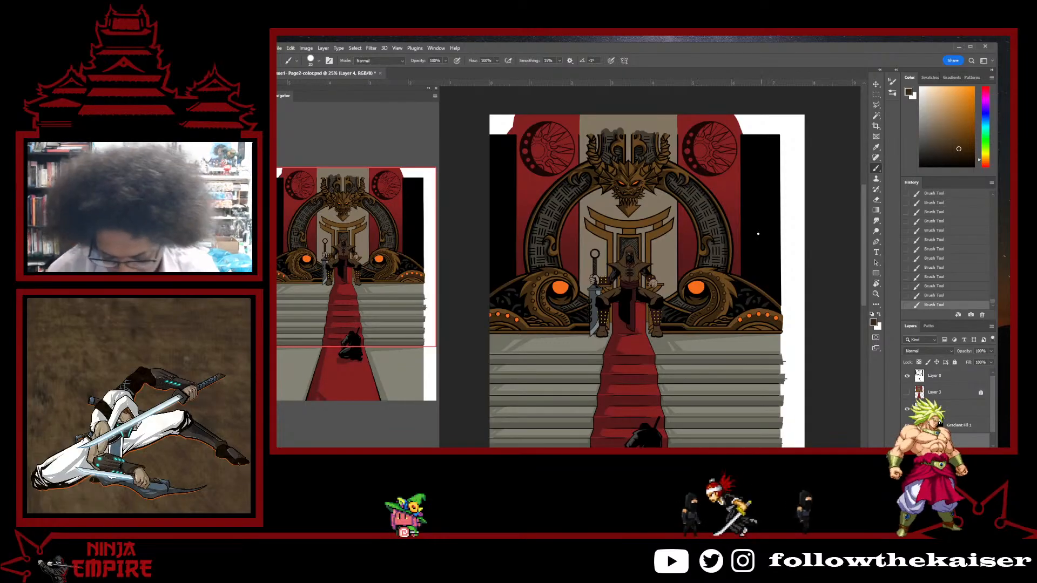
scroll(755, 329, "up", 2)
scroll(754, 332, "up", 1)
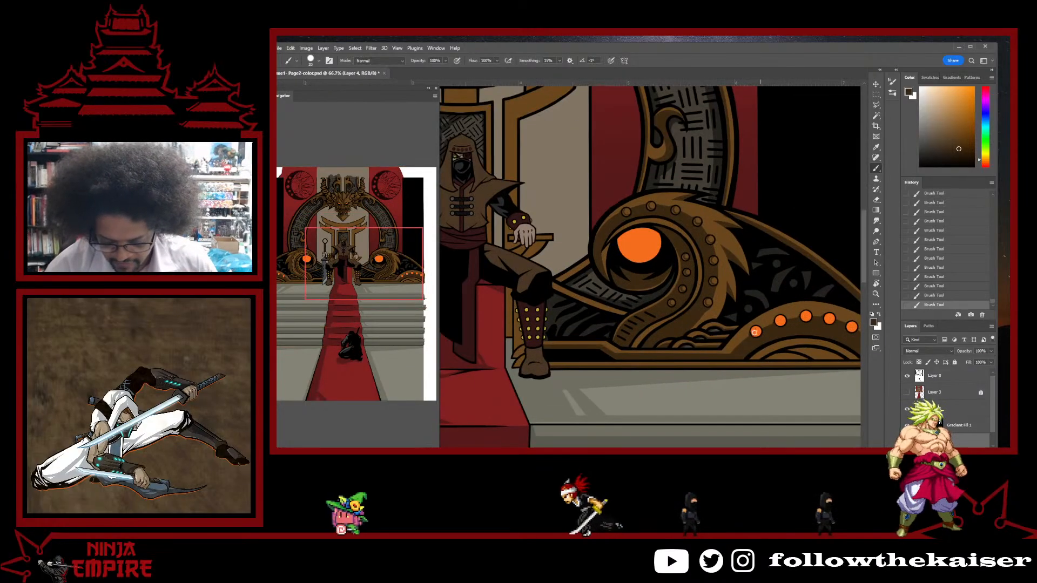
scroll(745, 331, "up", 1)
left_click_drag(685, 373, 627, 329)
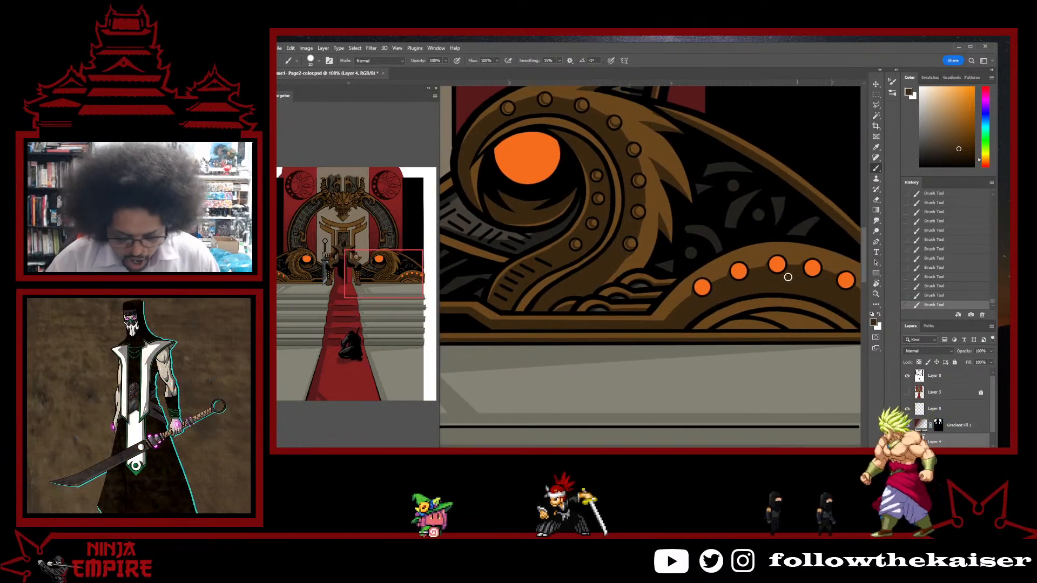
key("r")
left_click_drag(769, 260, 745, 281)
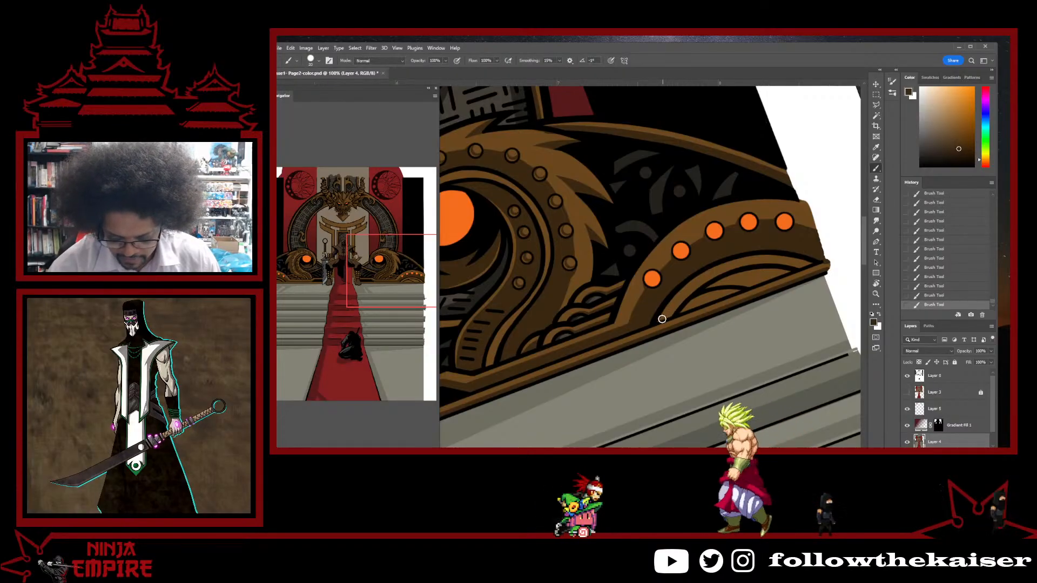
key("r")
left_click_drag(716, 272, 668, 334)
key("b")
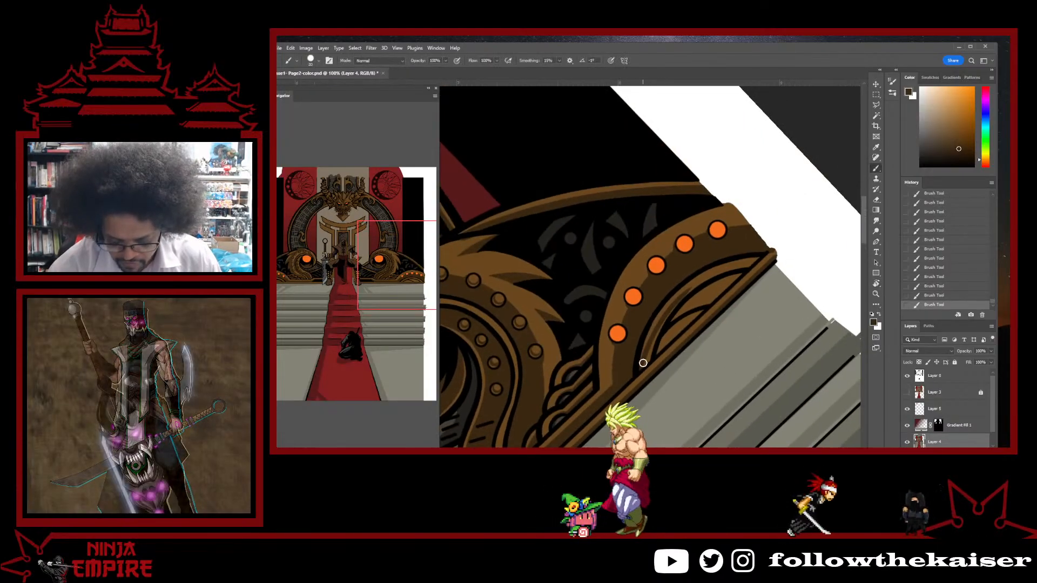
left_click(704, 291, "alt")
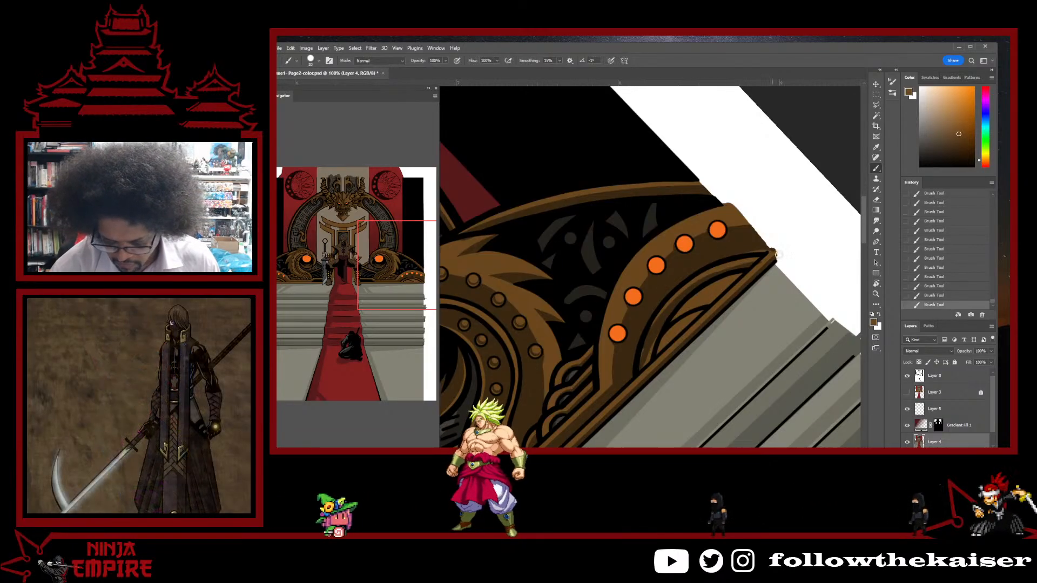
key("ctrl+z")
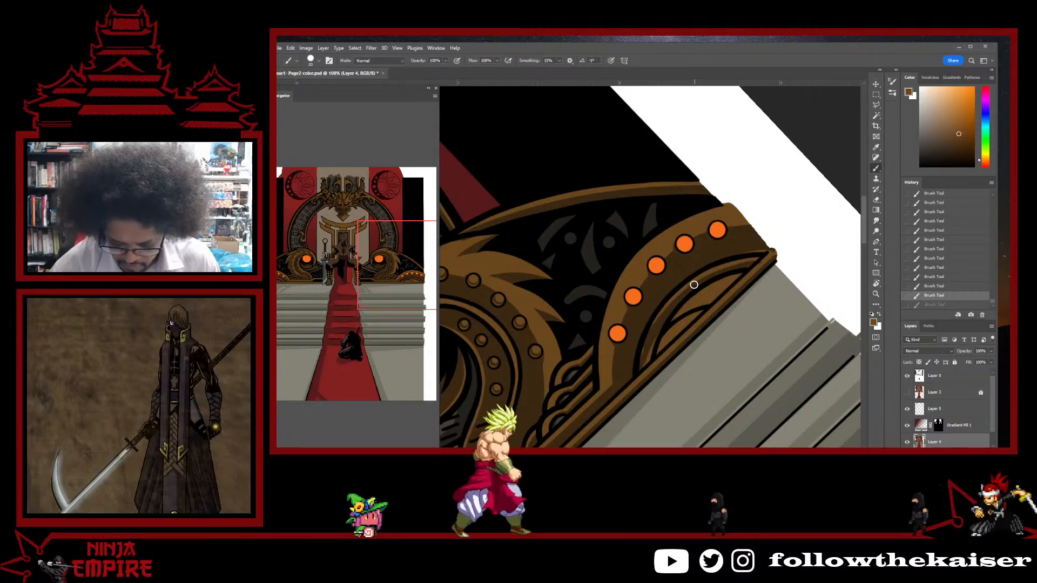
key("ctrl+shift+z")
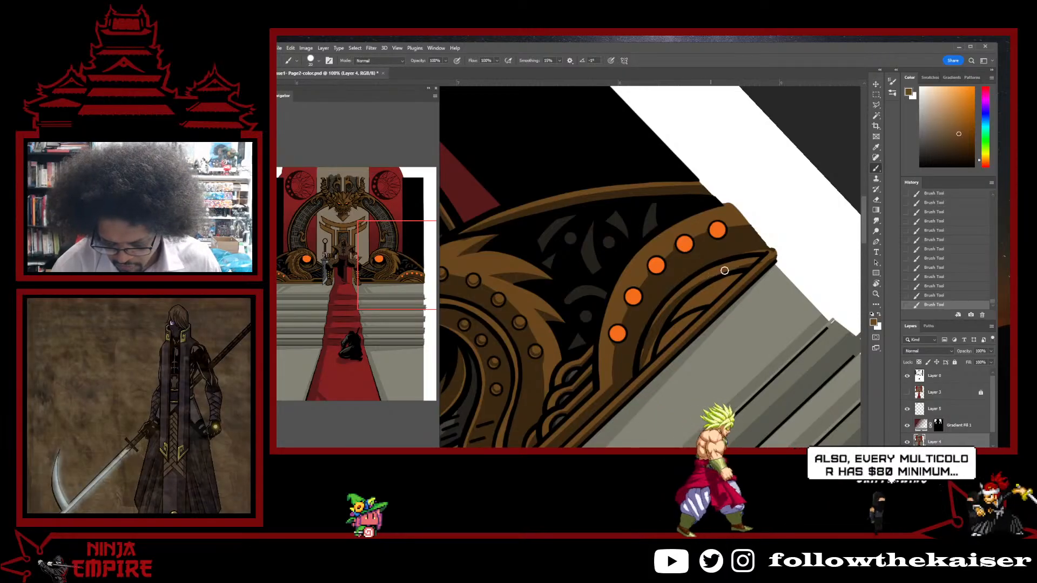
- Shade the outer curved band inside the studded arch in dark brown and refine its edge with the sampled mid brown
left_click(744, 250, "alt")
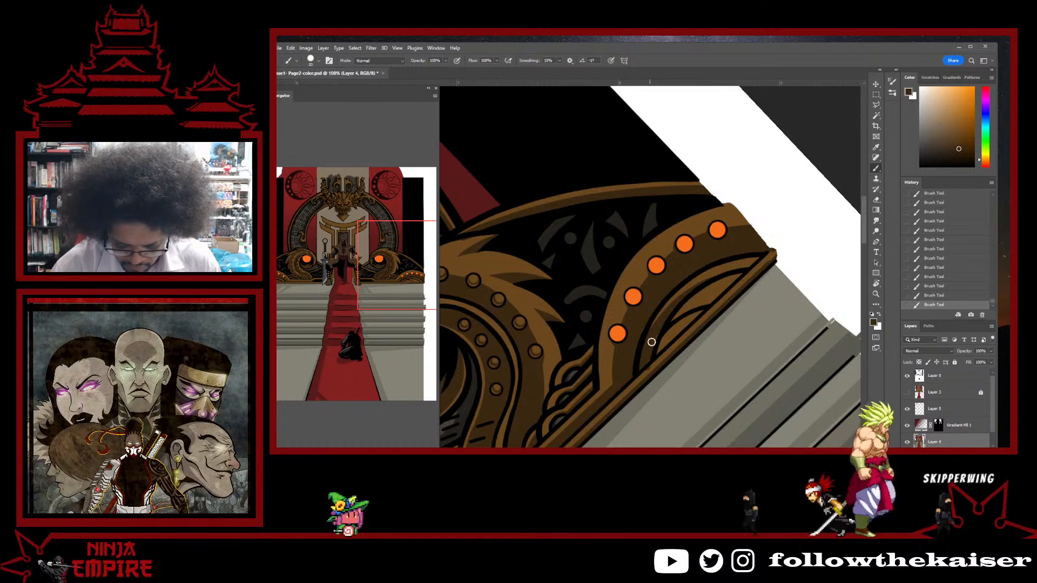
left_click(667, 348, "alt")
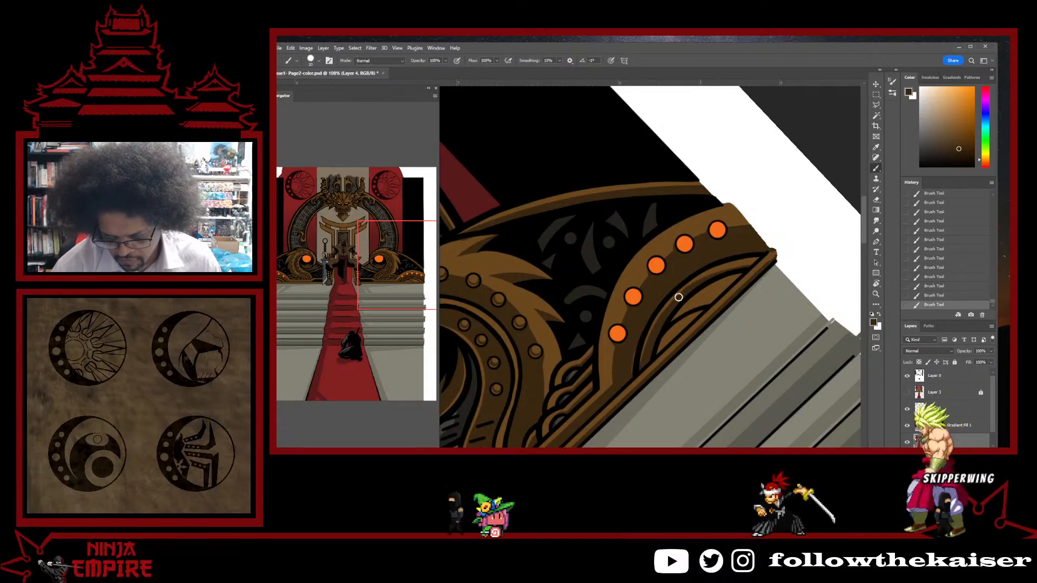
left_click(699, 272, "alt")
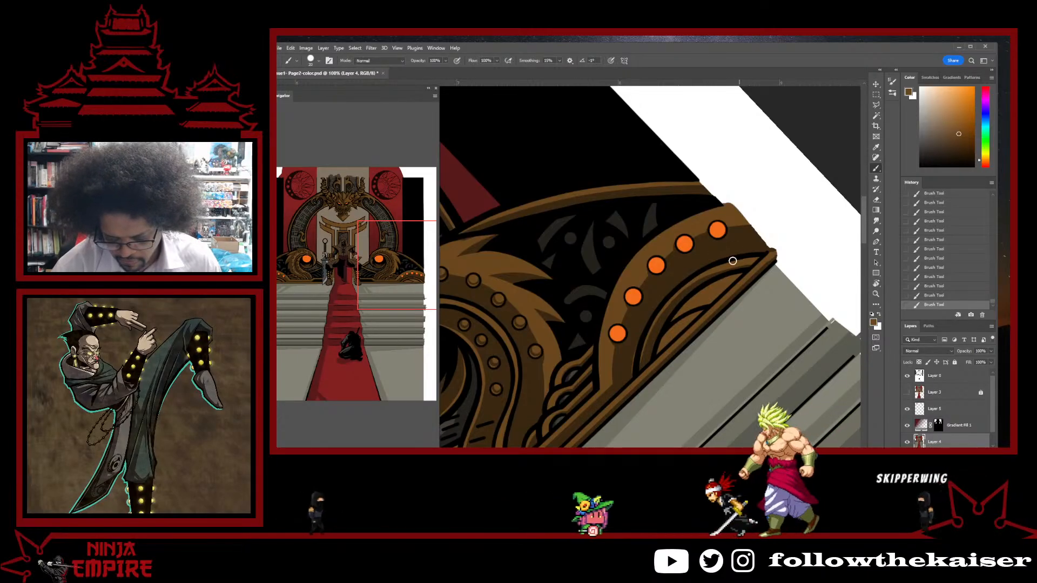
scroll(681, 295, "up", 1)
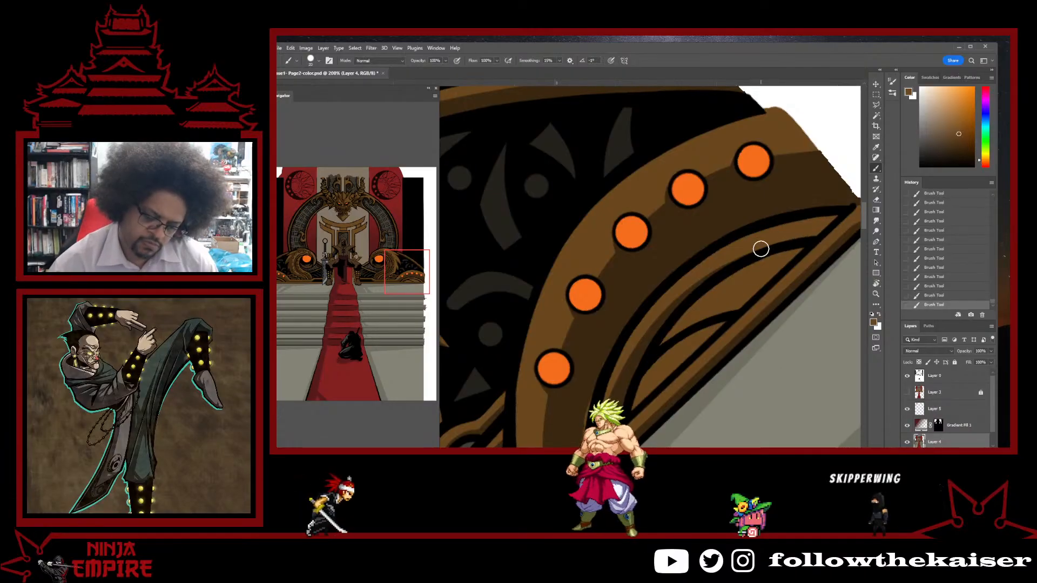
scroll(590, 370, "down", 2)
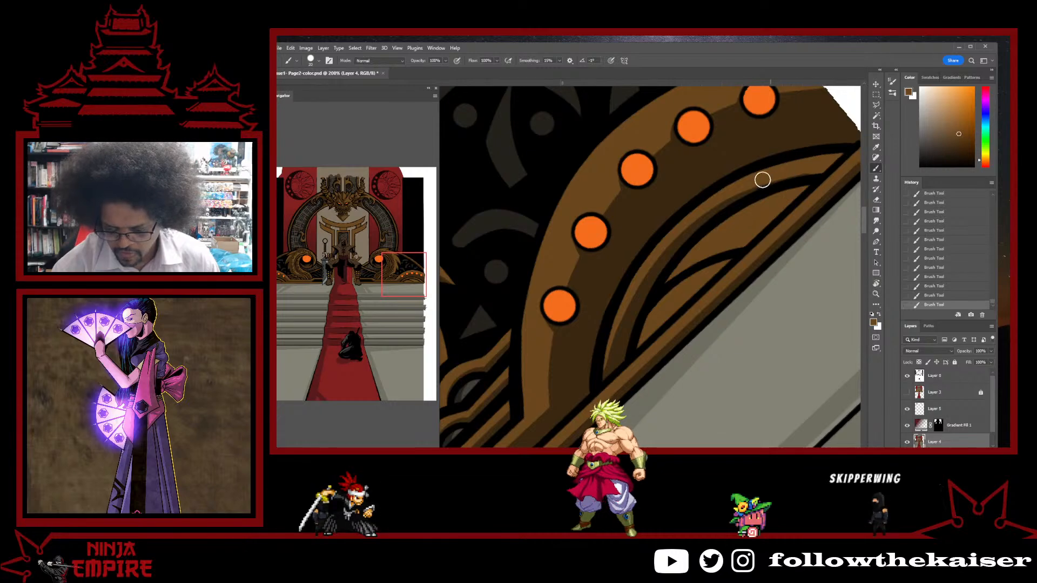
- Paint dark brown shadows on the inner fan segments beneath the studded arch and trim them with mid brown
left_click(578, 350, "alt")
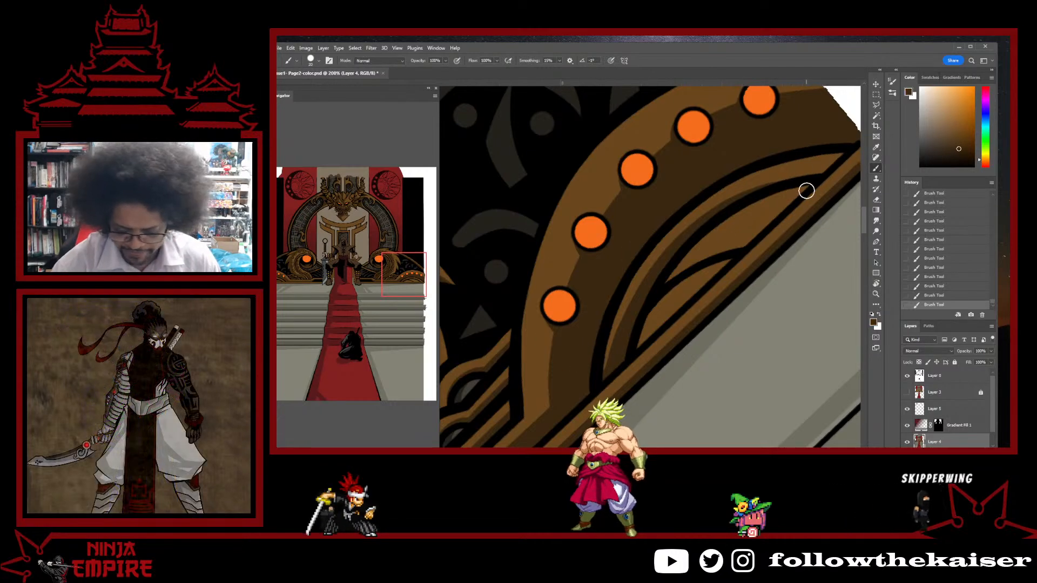
left_click_drag(664, 288, 791, 210)
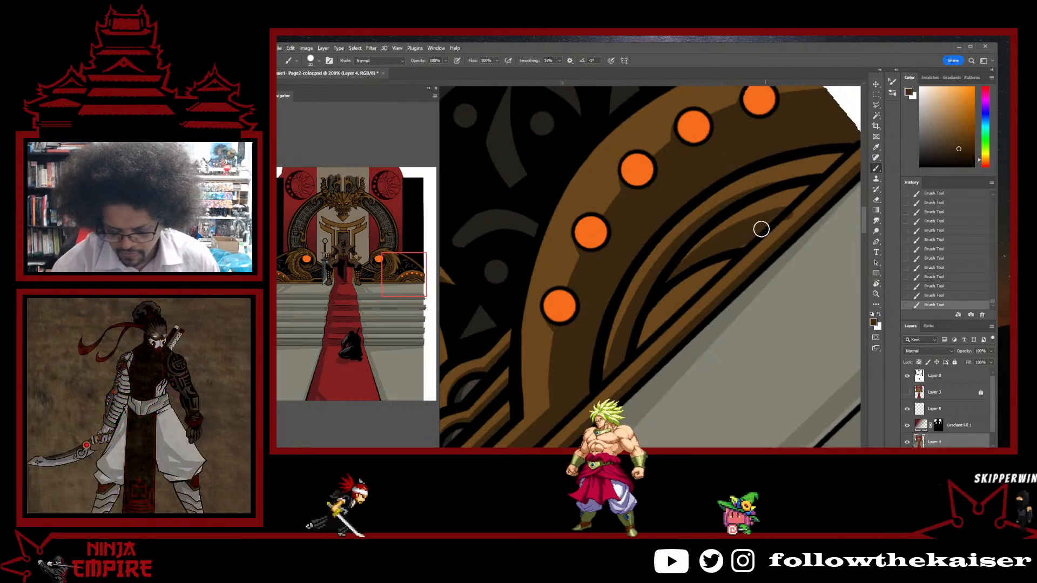
left_click(759, 237, "alt")
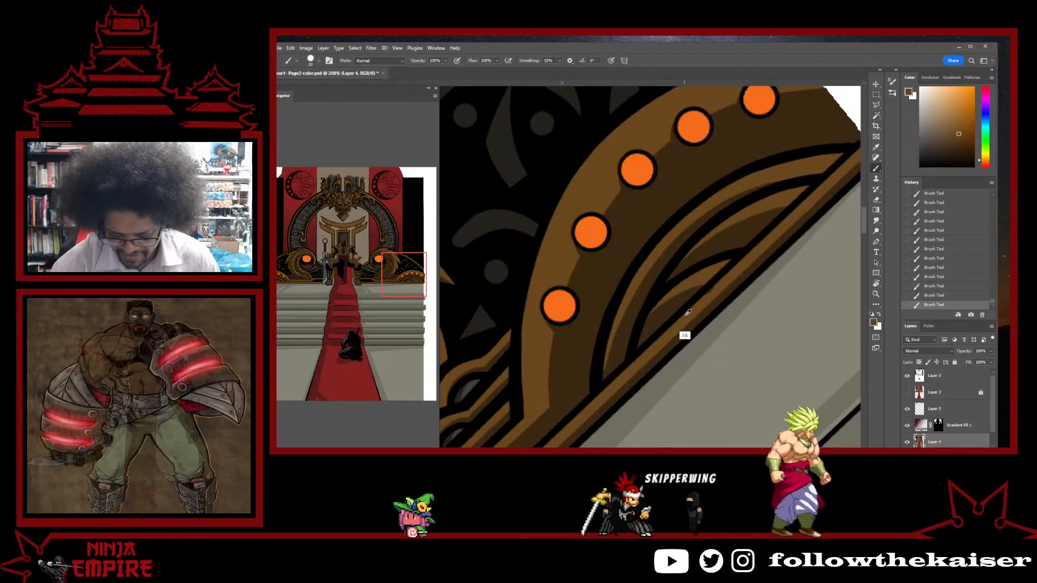
left_click(719, 284, "alt")
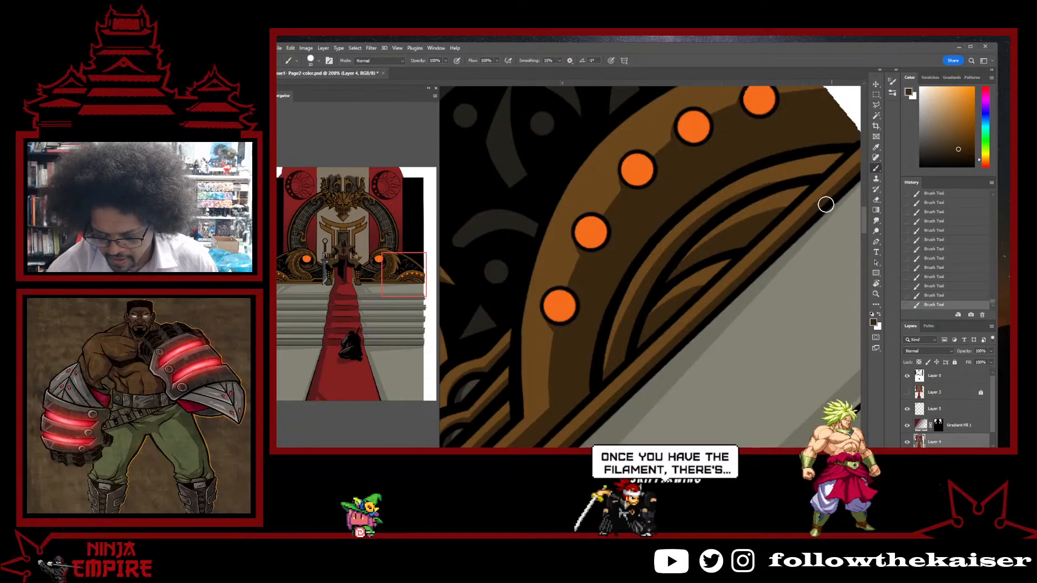
- Undo the latest strokes, then repaint the innermost fan segment's dark brown shadow and the mid brown edge of the rail below
key("ctrl+z")
key("ctrl+z")
key("ctrl+z")
key("ctrl+z")
key("ctrl+z")
key("ctrl+z")
key("ctrl+z")
key("ctrl+z")
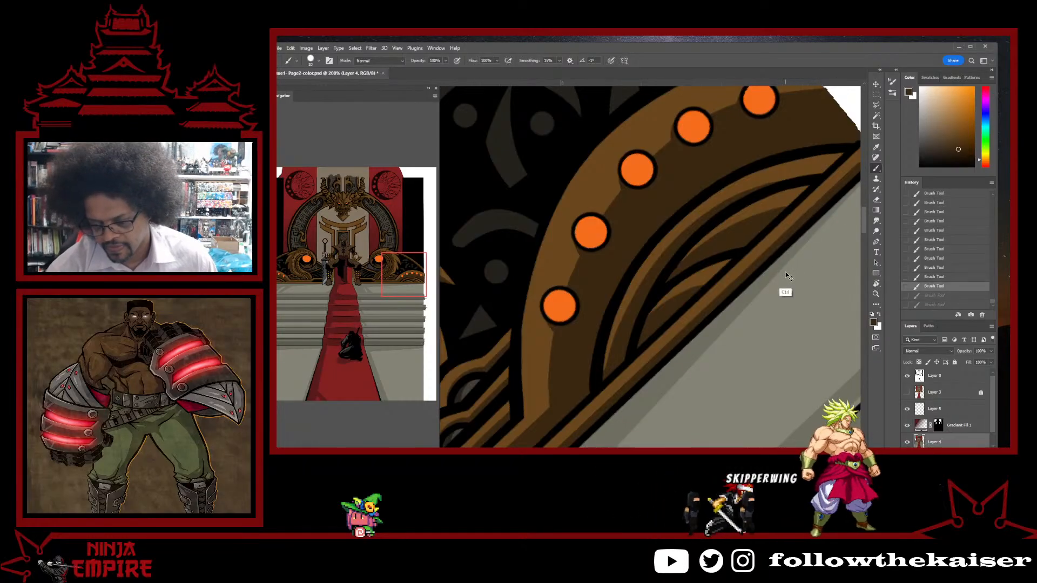
key("ctrl+z")
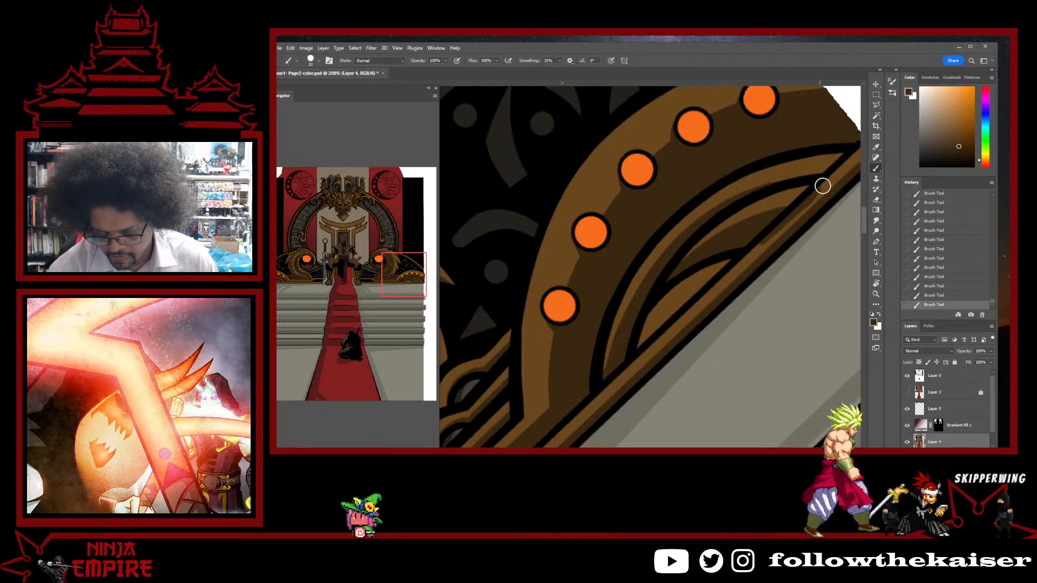
left_click(755, 250, "alt")
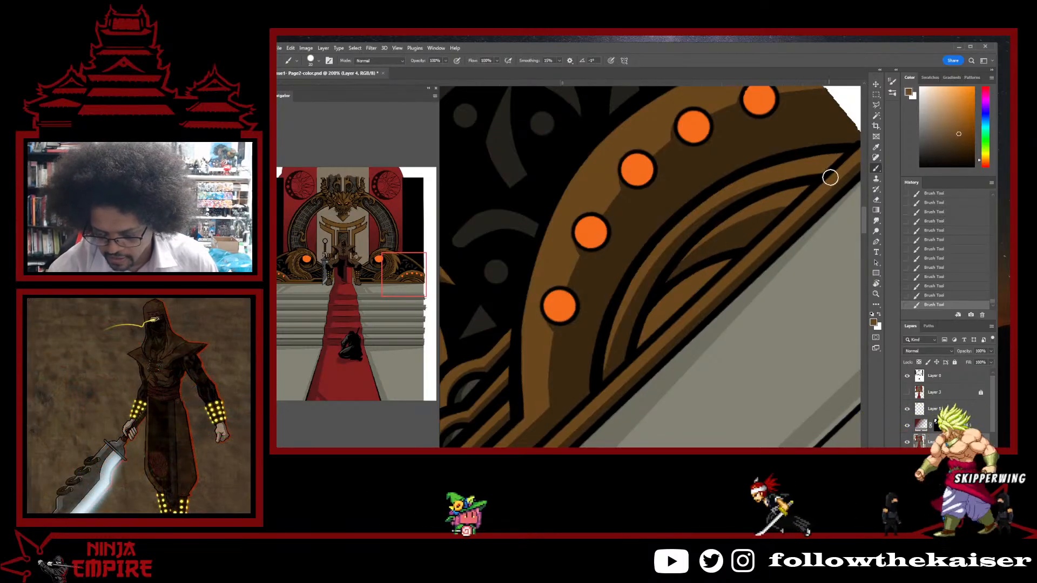
left_click(745, 250, "alt")
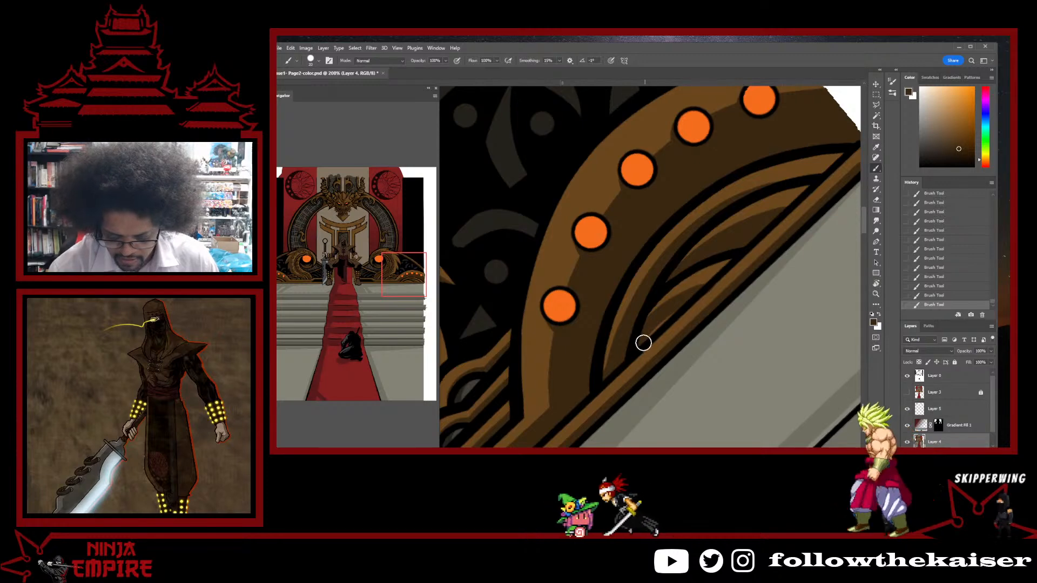
left_click(660, 338, "alt")
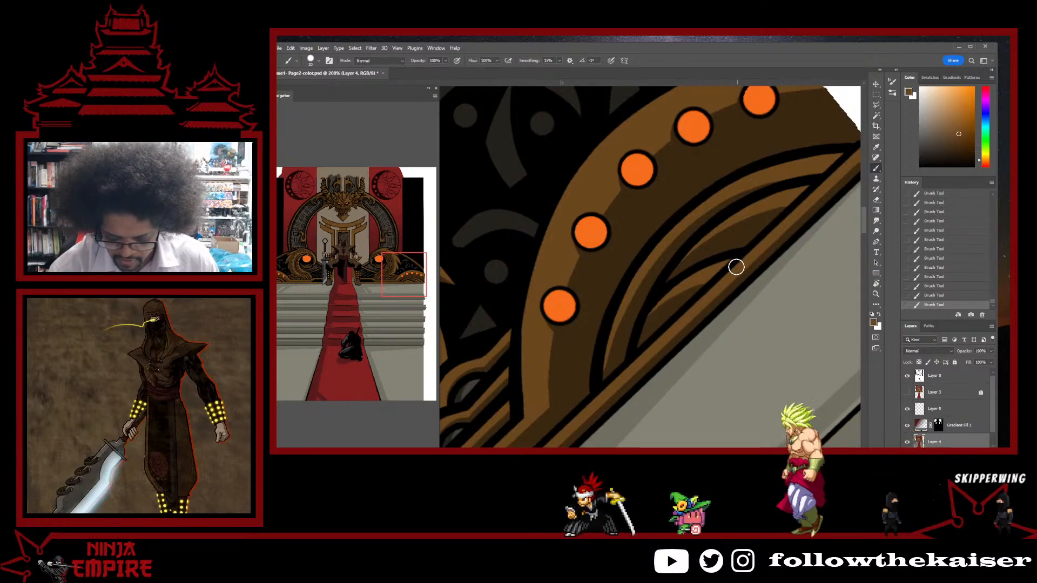
- Shade the gold strut running between the seated figure's knee and the big scroll in dark brown
scroll(767, 280, "down", 4)
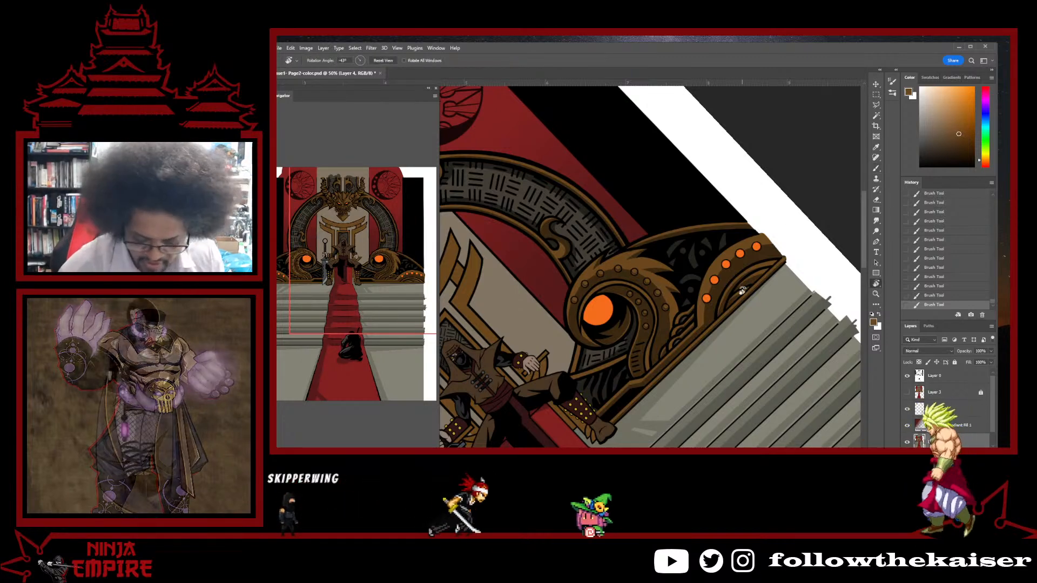
key("r")
left_click_drag(790, 225, 722, 342)
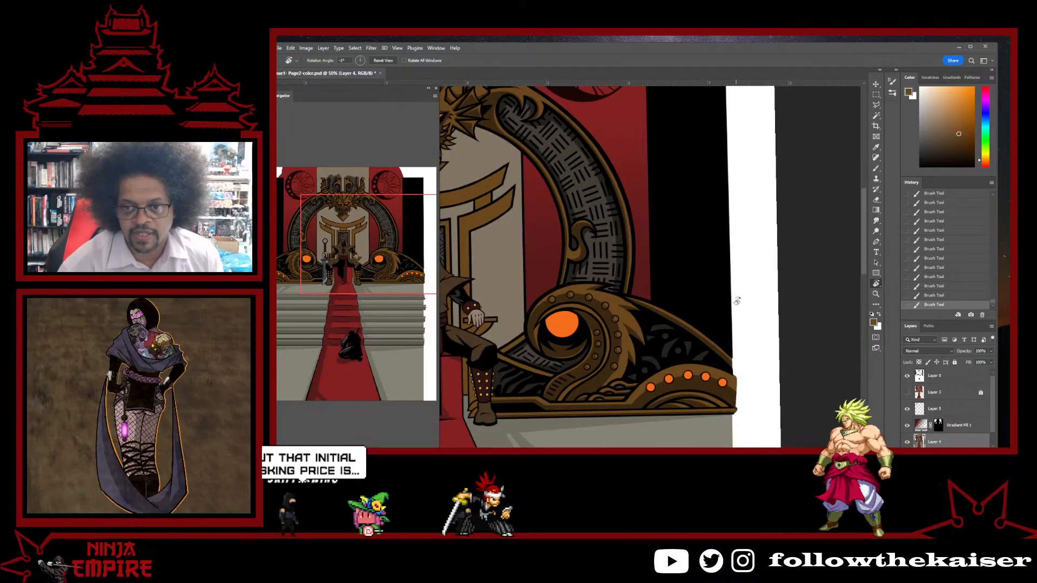
left_click_drag(736, 301, 734, 303)
left_click_drag(597, 381, 758, 329)
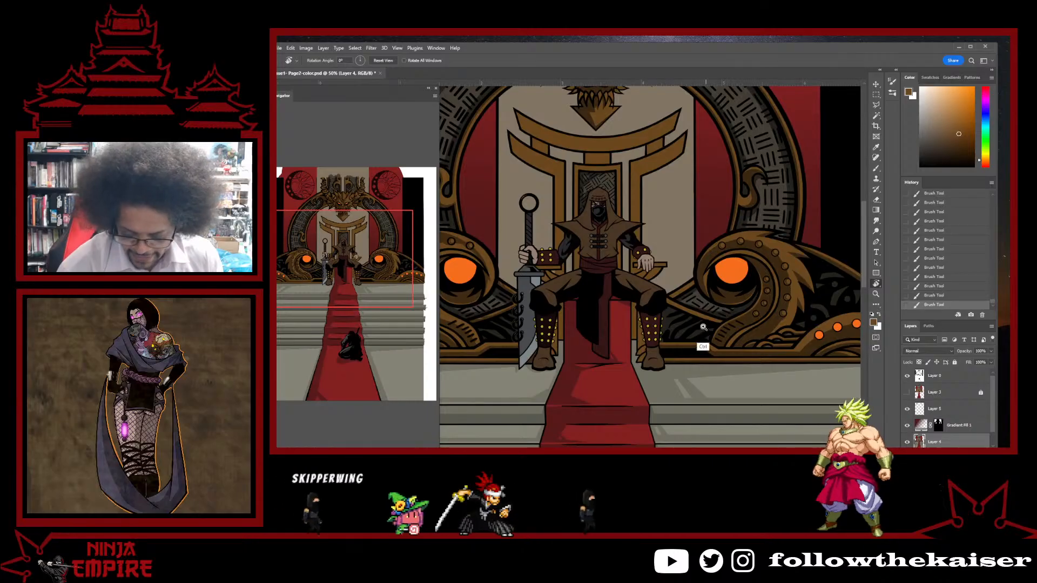
left_click(703, 327, "ctrl")
left_click_drag(715, 281, 649, 272)
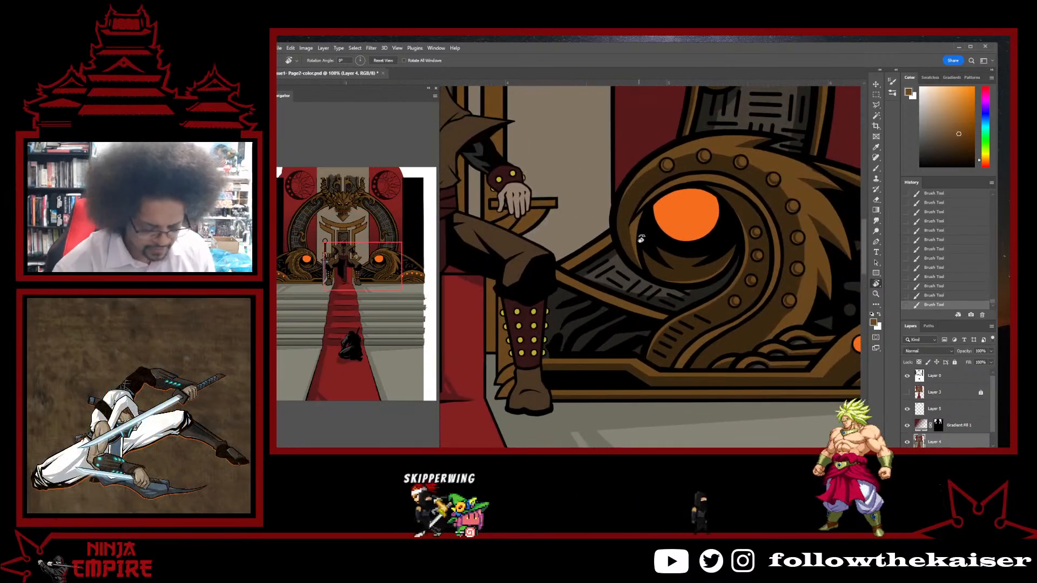
left_click_drag(759, 319, 547, 236)
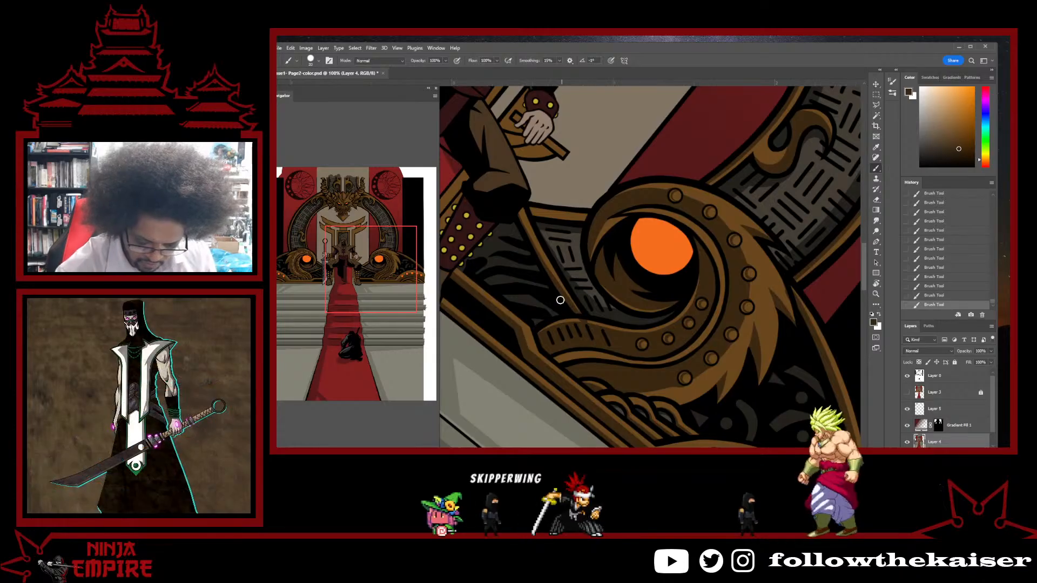
- Undo and restore the last three brush strokes to compare the strut's shading
key("ctrl+z")
key("ctrl+z")
key("ctrl+z")
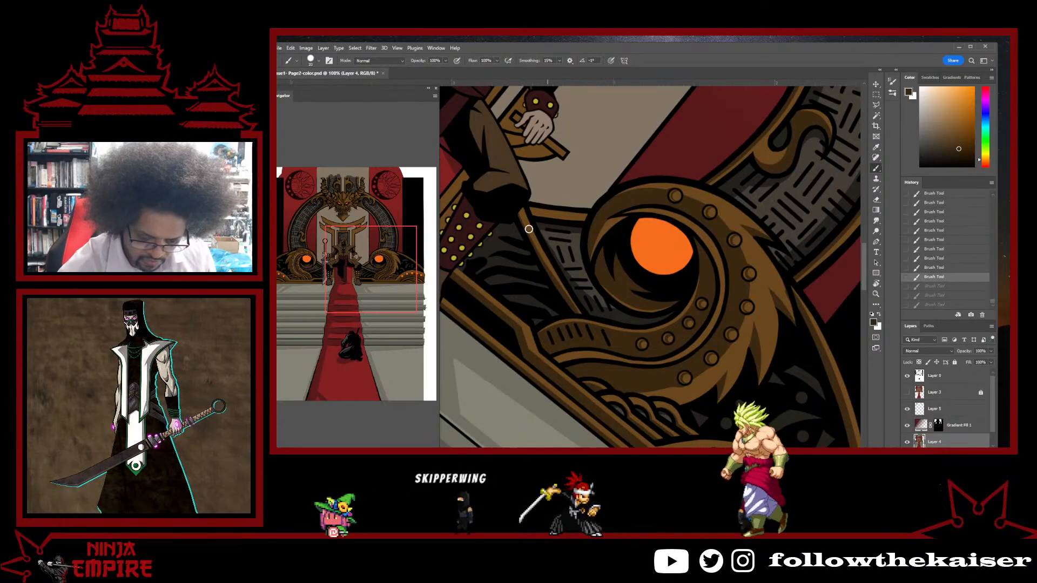
key("ctrl+shift+z")
key("ctrl+shift+z")
key("ctrl+shift+z")
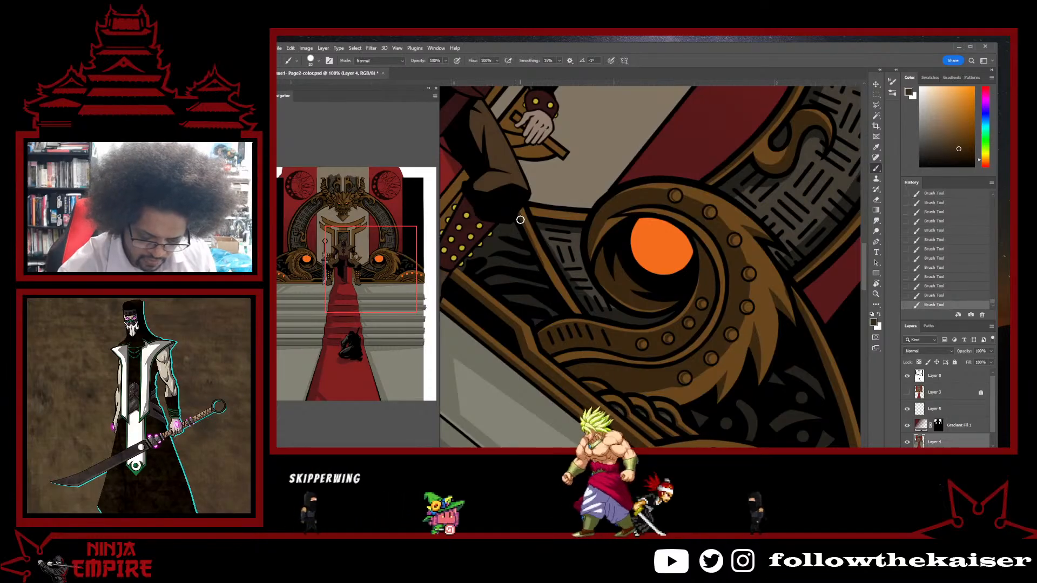
- Refine the dark brown shadows on the gold trim framing the hatched panel between the knee and the orange orb
left_click(523, 221, "ctrl")
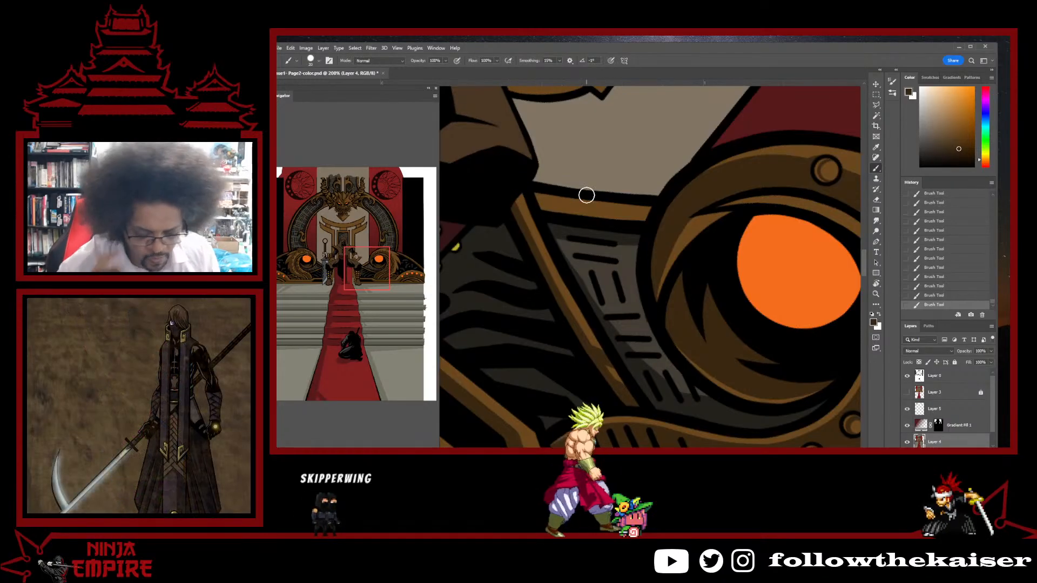
left_click_drag(750, 242, 556, 267)
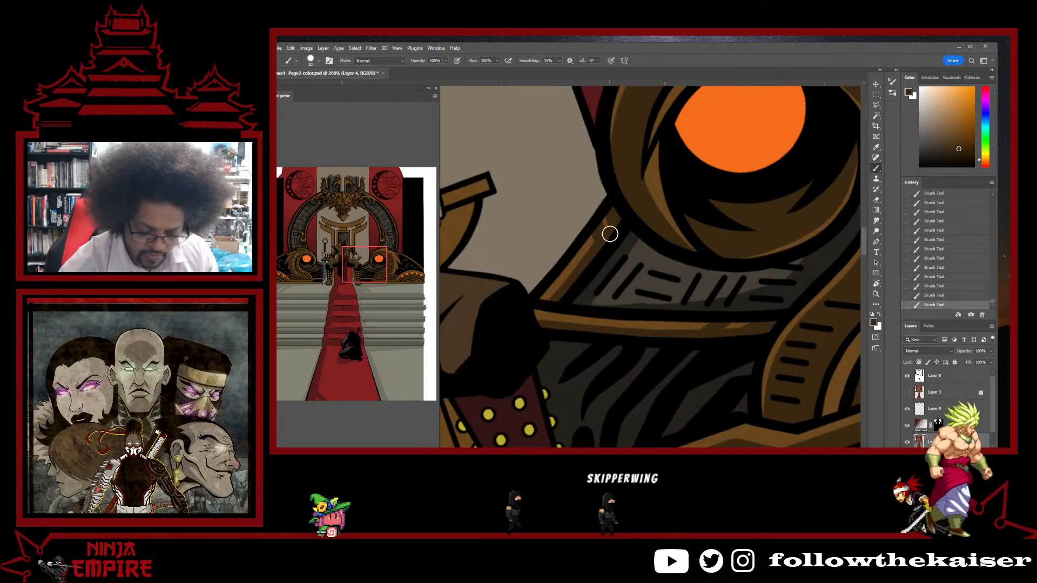
left_click(646, 325, "ctrl+alt")
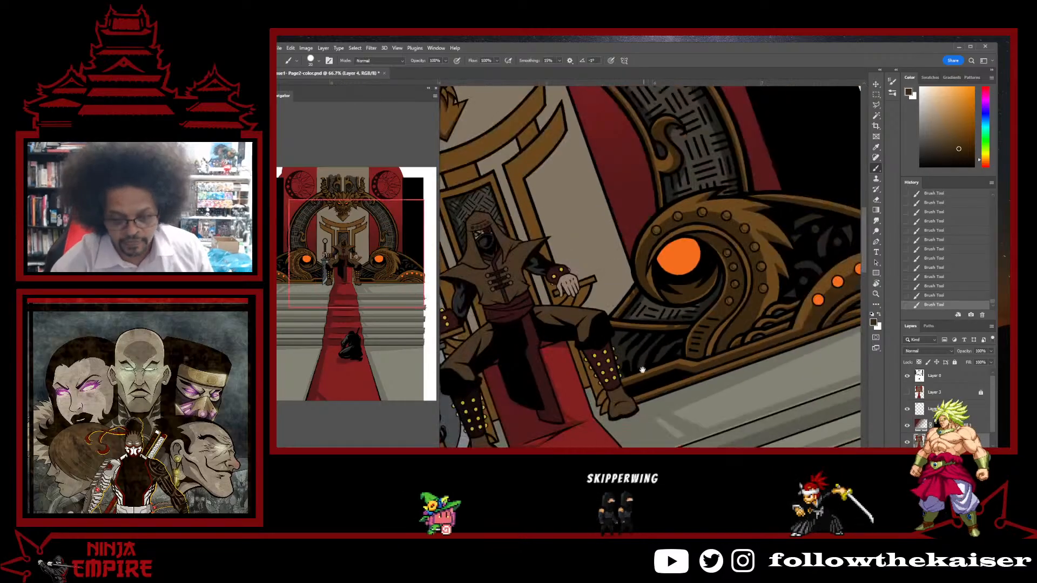
- Select the gold claw-shaped trim behind the boot on the side away from the sword and shade it in dark brown
key("r")
left_click_drag(728, 321, 728, 322)
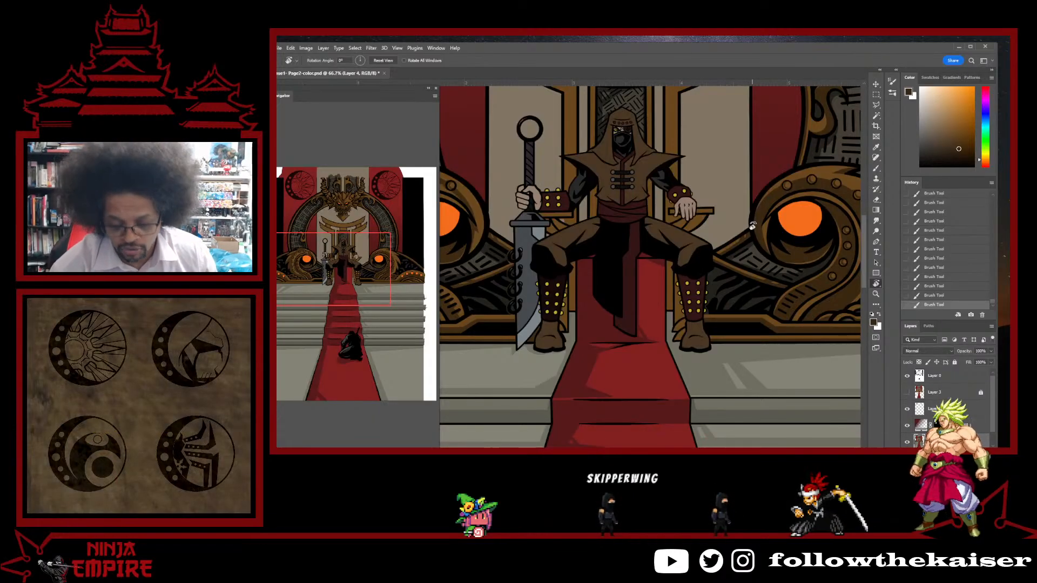
left_click(700, 323, "ctrl")
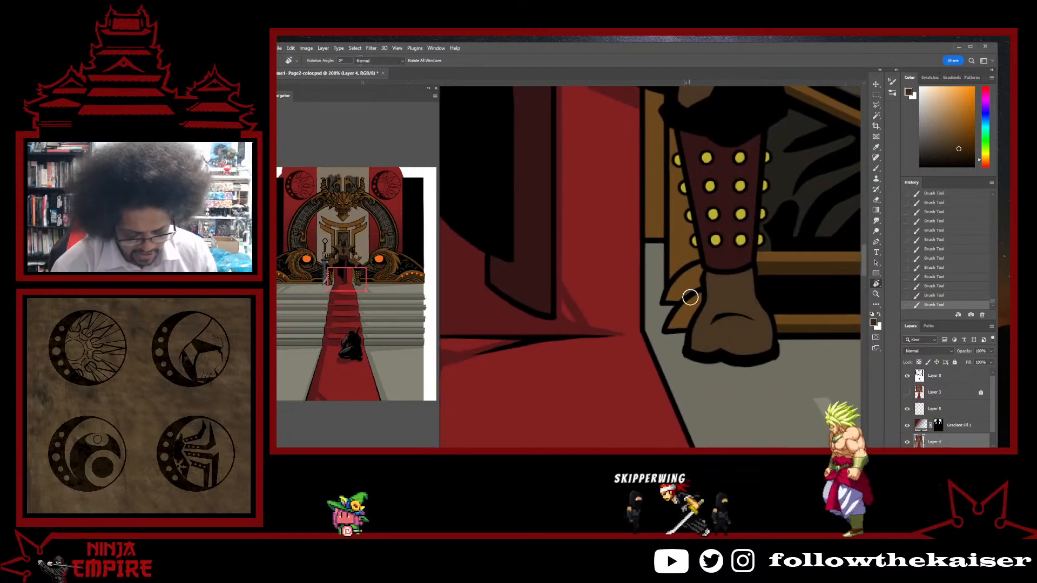
key("w")
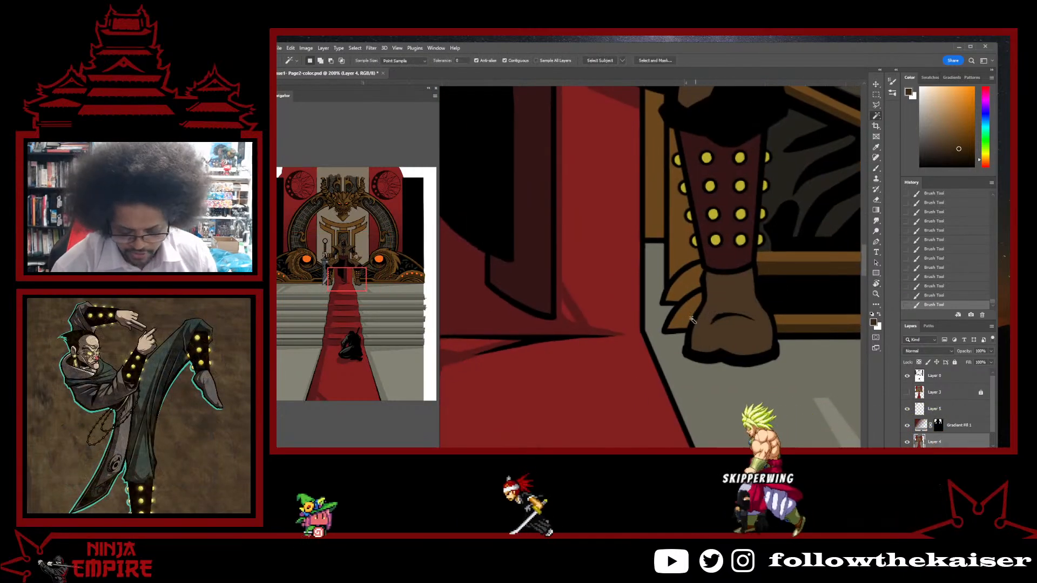
left_click(690, 319)
key("b")
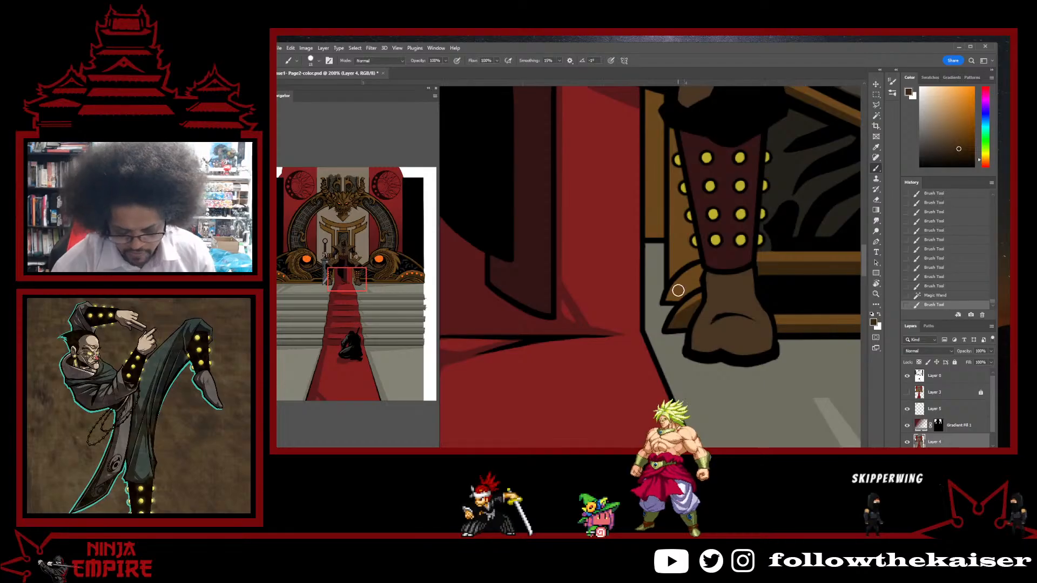
left_click_drag(708, 274, 671, 293)
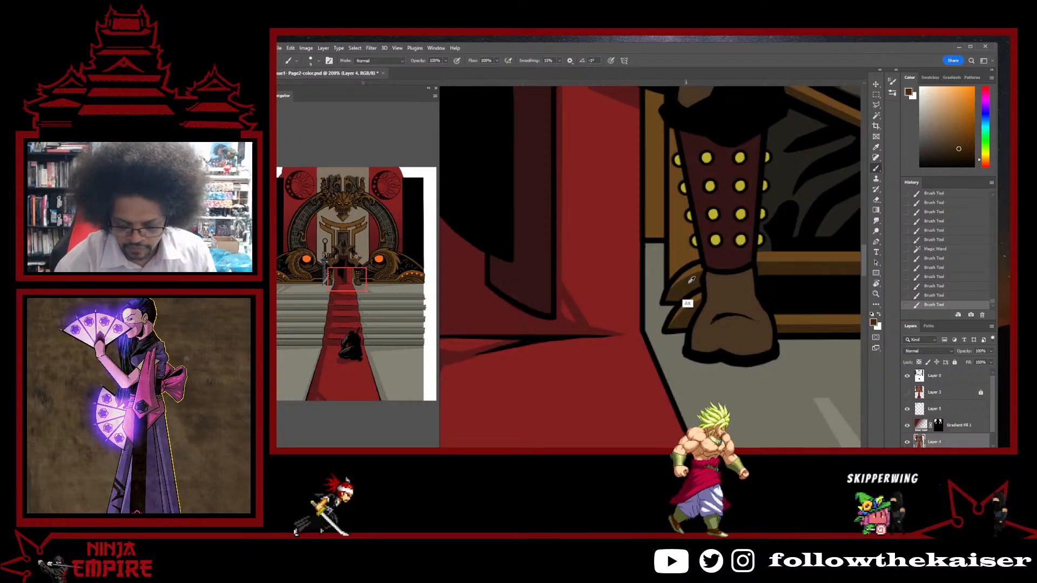
- Select the gold trim behind the sword-side boot and paint its dark brown shadows, undoing a stray stroke
scroll(706, 247, "down", 3)
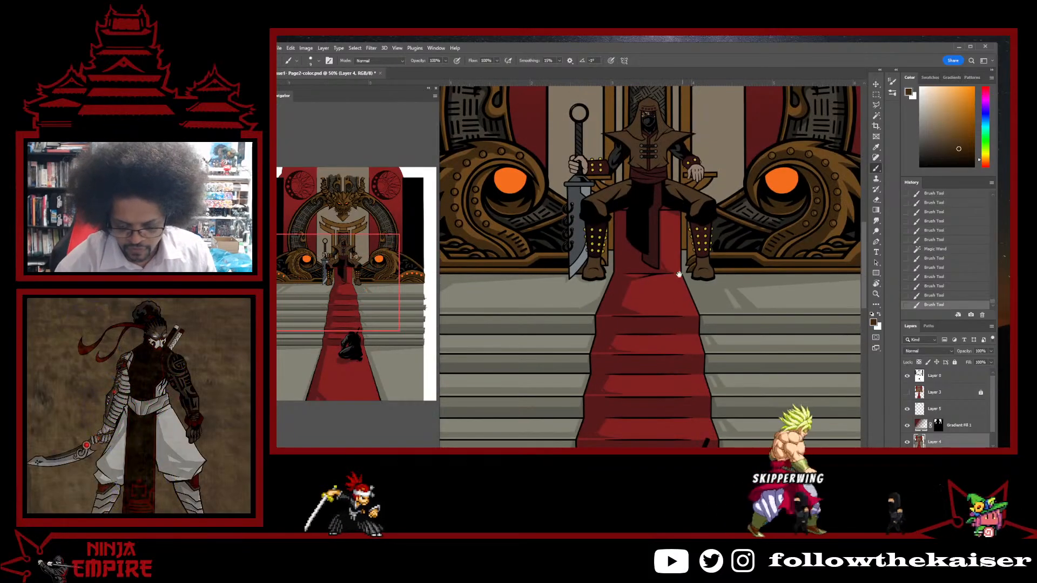
scroll(659, 304, "up", 2)
scroll(658, 303, "up", 3)
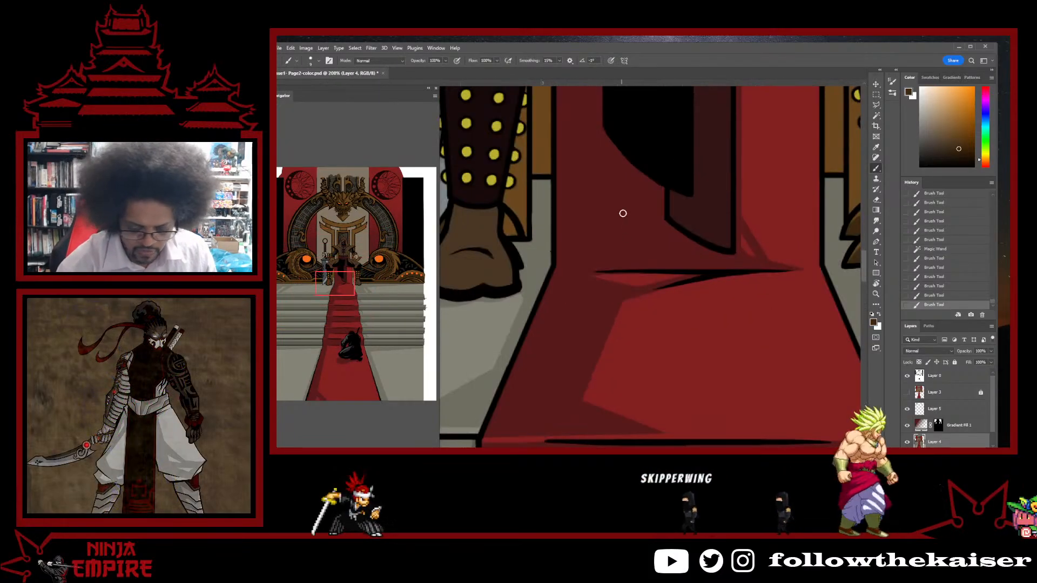
key("w")
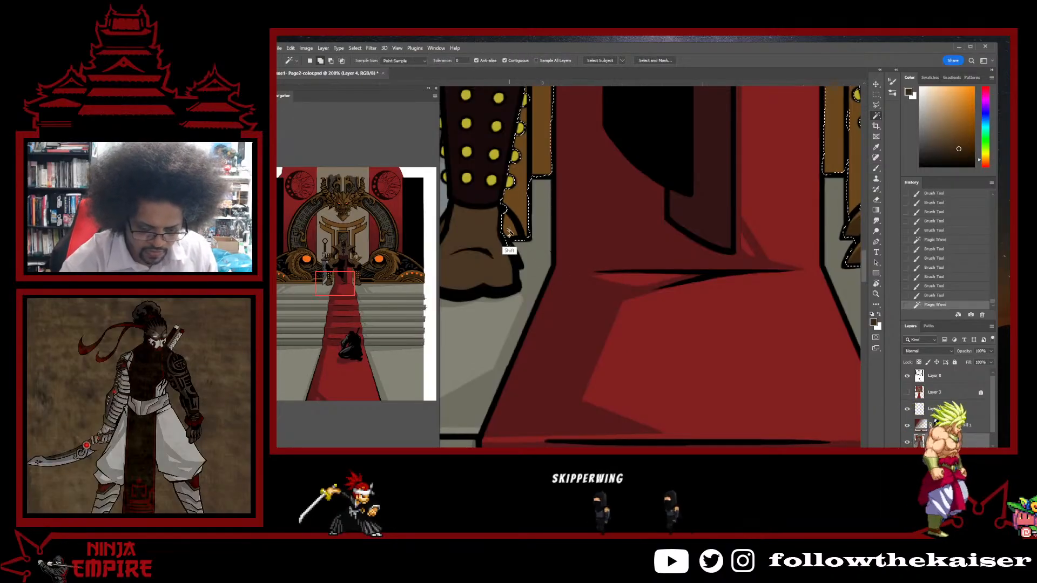
left_click_drag(568, 277, 637, 378)
left_click(591, 321)
key("ctrl+d")
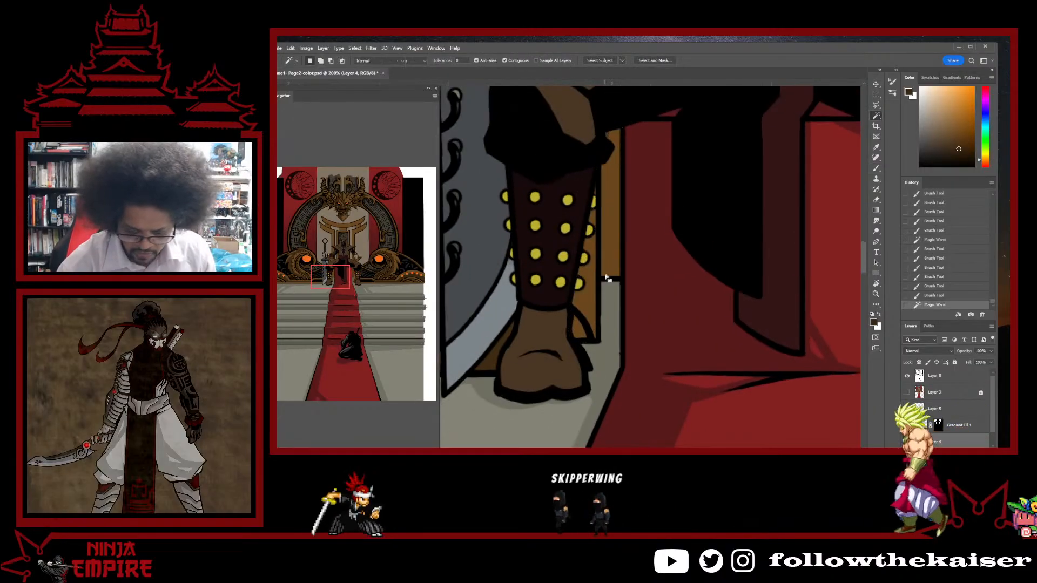
key("b")
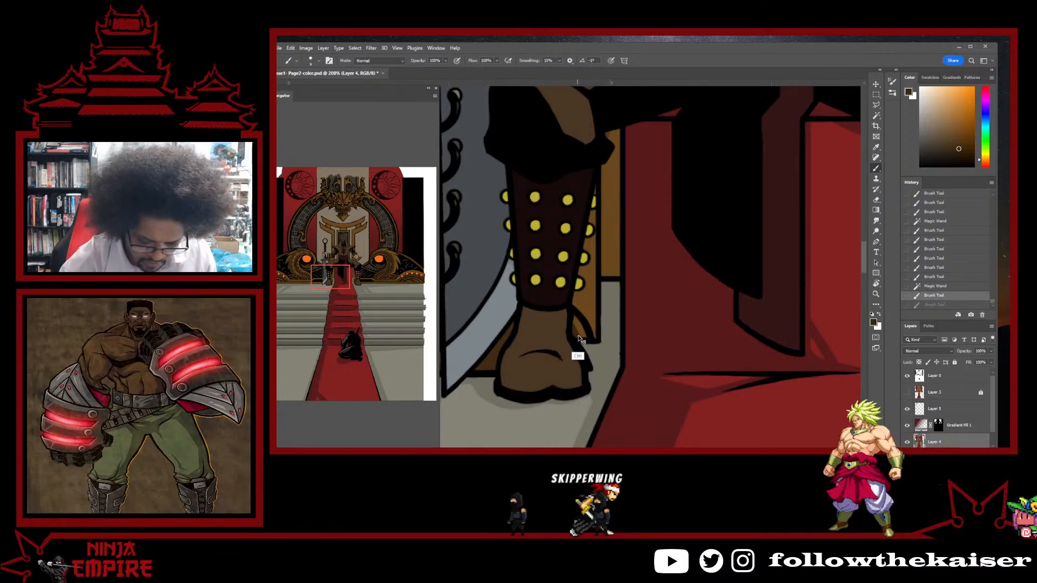
key("ctrl+z")
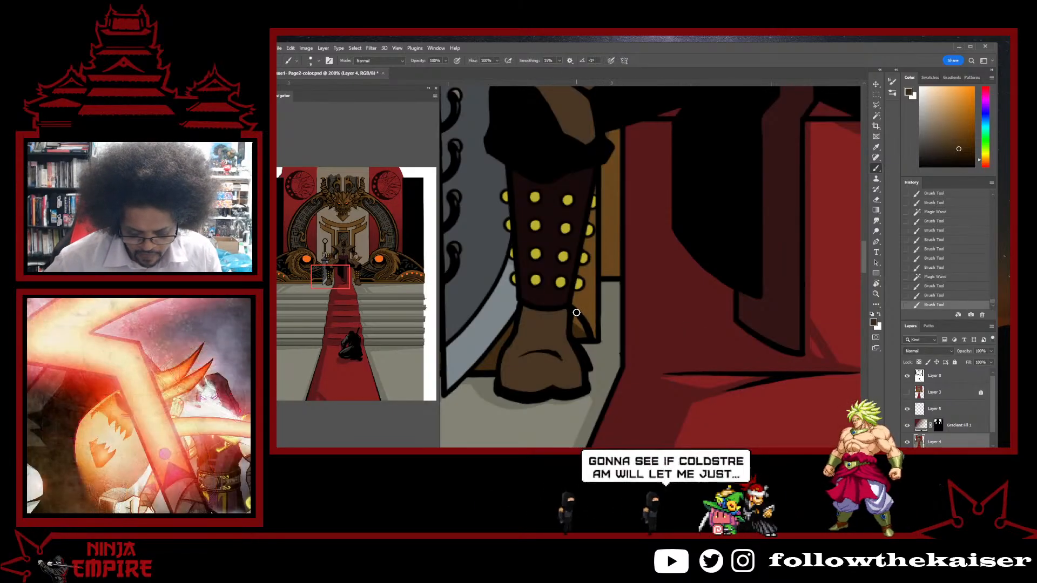
mouse_move(576, 296)
left_mouse_down()
mouse_move(576, 277)
mouse_move(609, 281)
left_mouse_up()
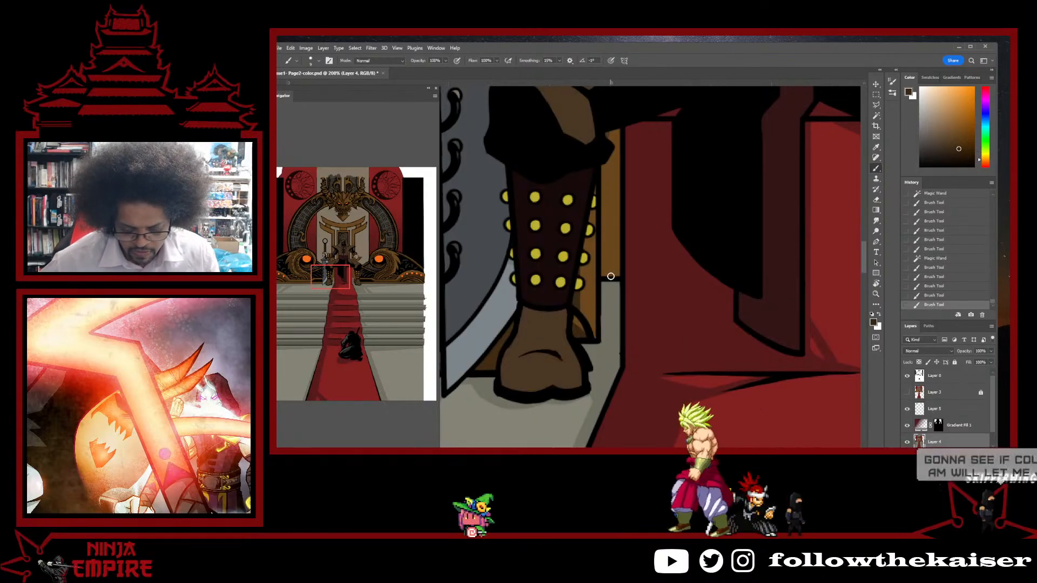
- Outline the gold post below the sword-side knee with the Polygonal Lasso and shade it in dark brown
left_click_drag(648, 100, 657, 440)
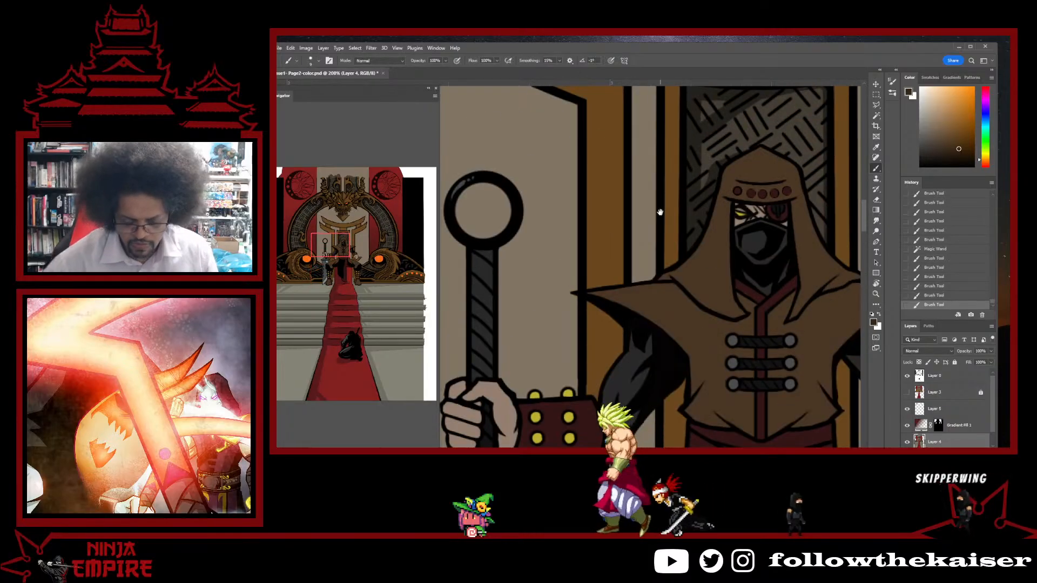
left_click_drag(652, 396, 649, 159)
left_click_drag(619, 396, 614, 254)
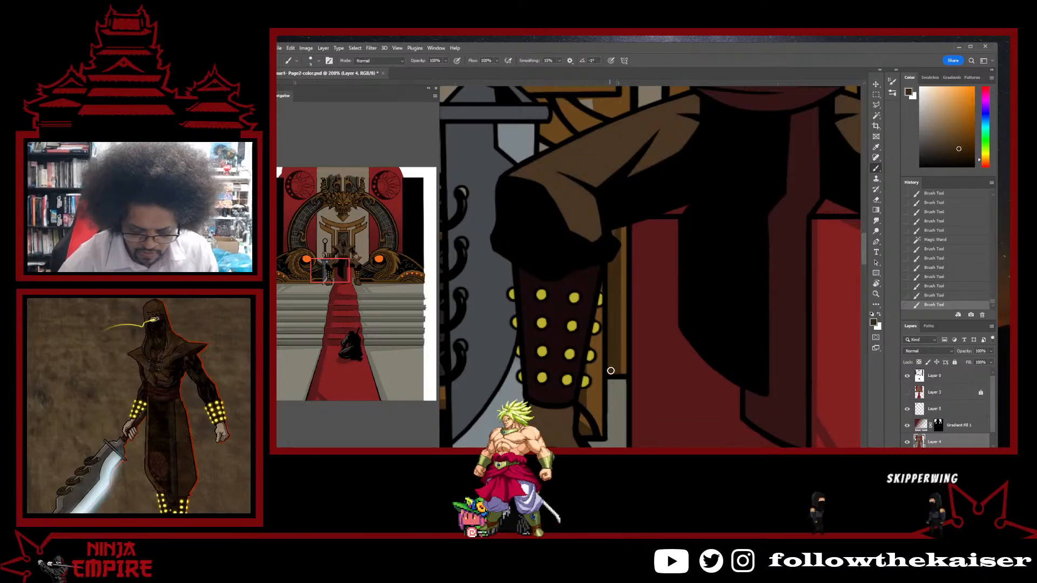
left_click_drag(617, 288, 621, 360)
key("l")
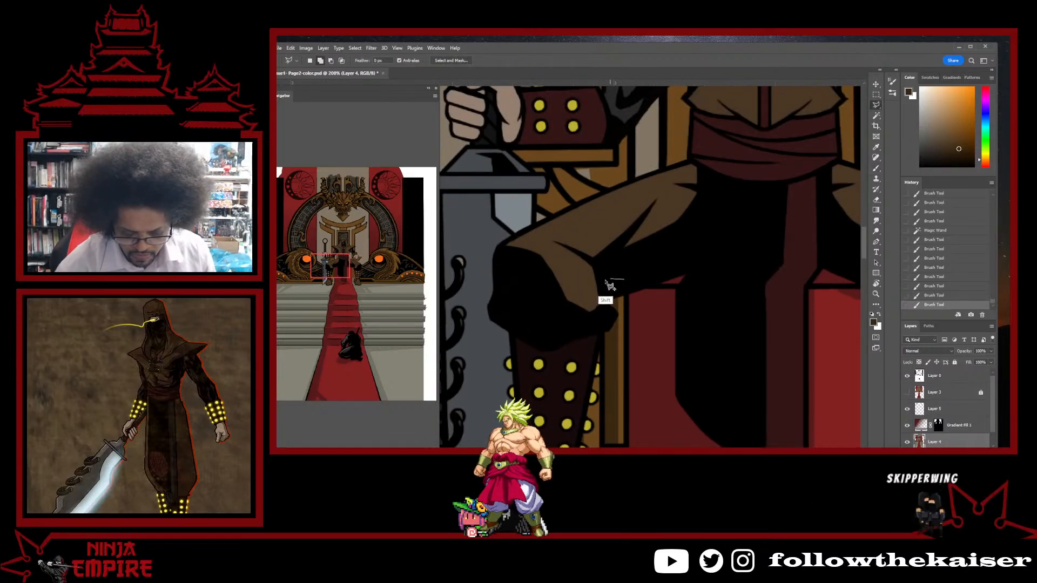
key("b")
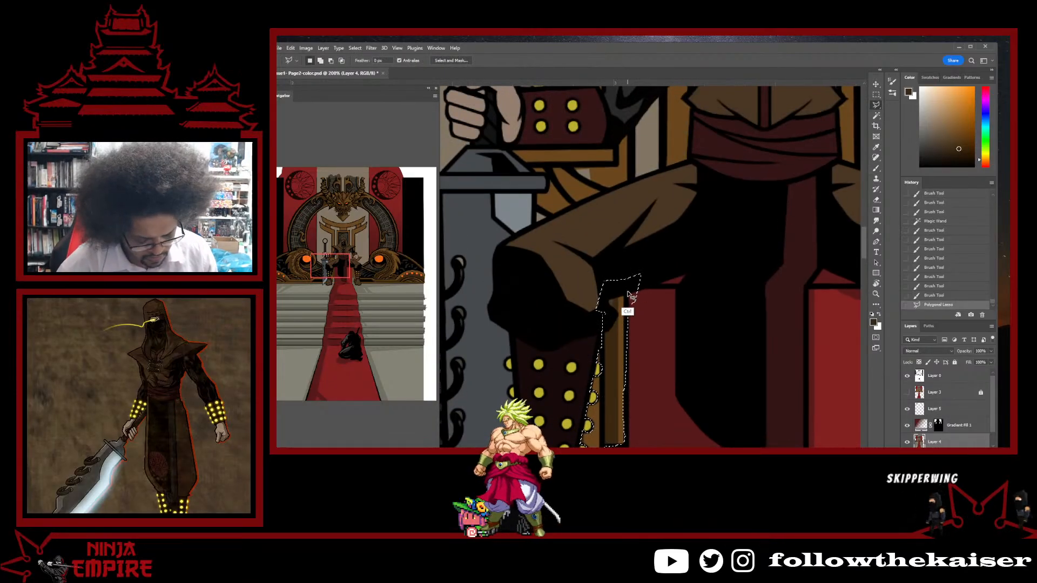
left_click_drag(621, 294, 611, 304)
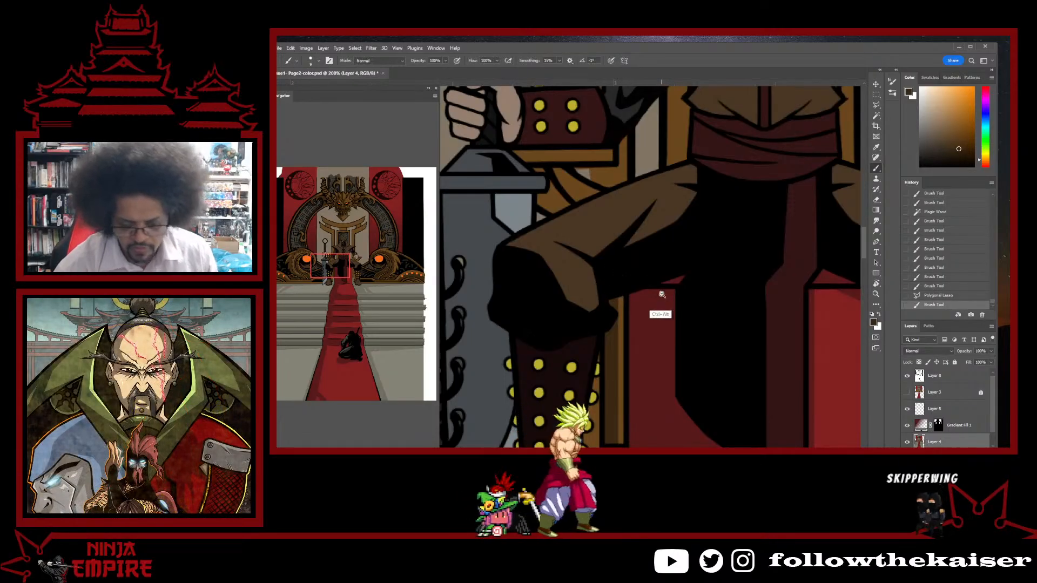
- Paint dark brown shadows on the gold post between the red carpet and the studded greave away from the sword
key("ctrl+minus")
key("ctrl+minus")
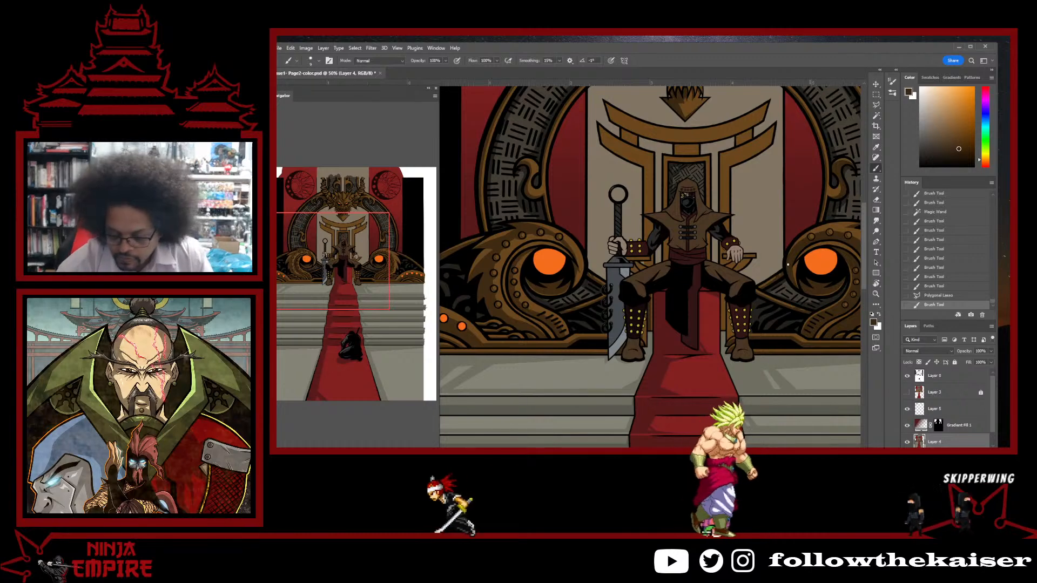
key("ctrl+plus")
key("ctrl+plus")
scroll(697, 254, "down", 2)
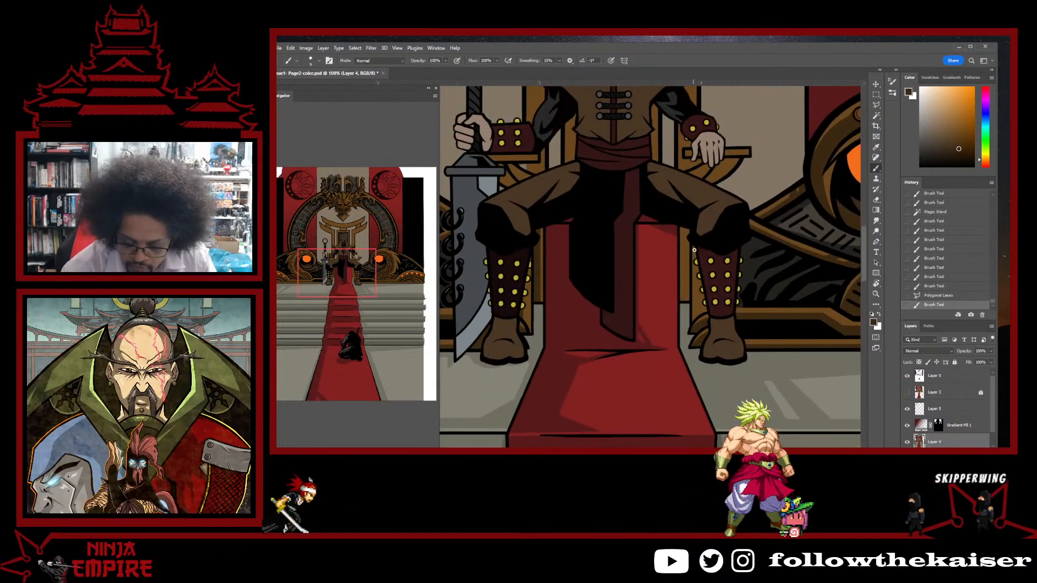
left_click_drag(696, 254, 697, 271)
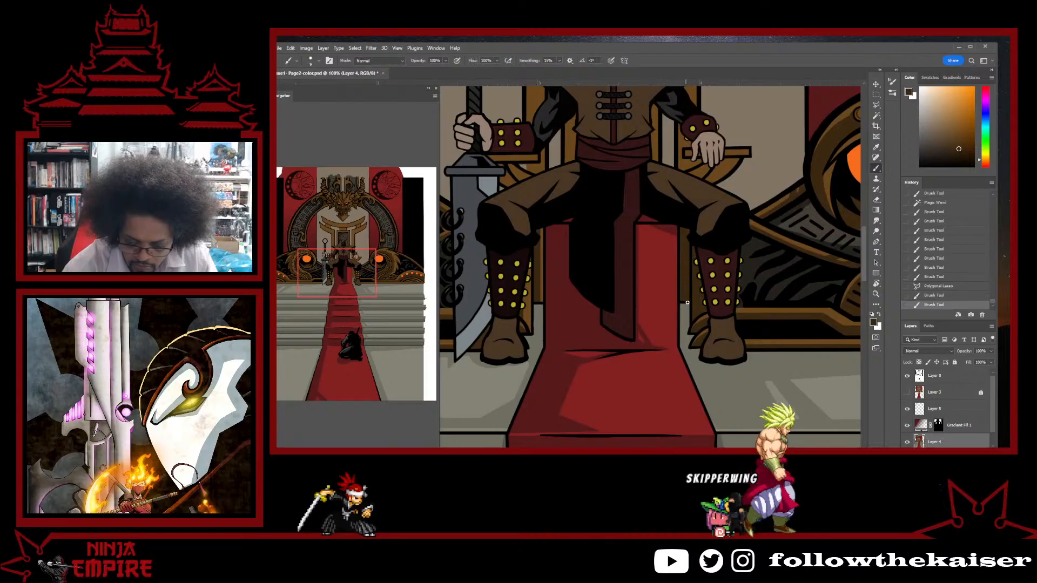
left_click_drag(689, 227, 705, 296)
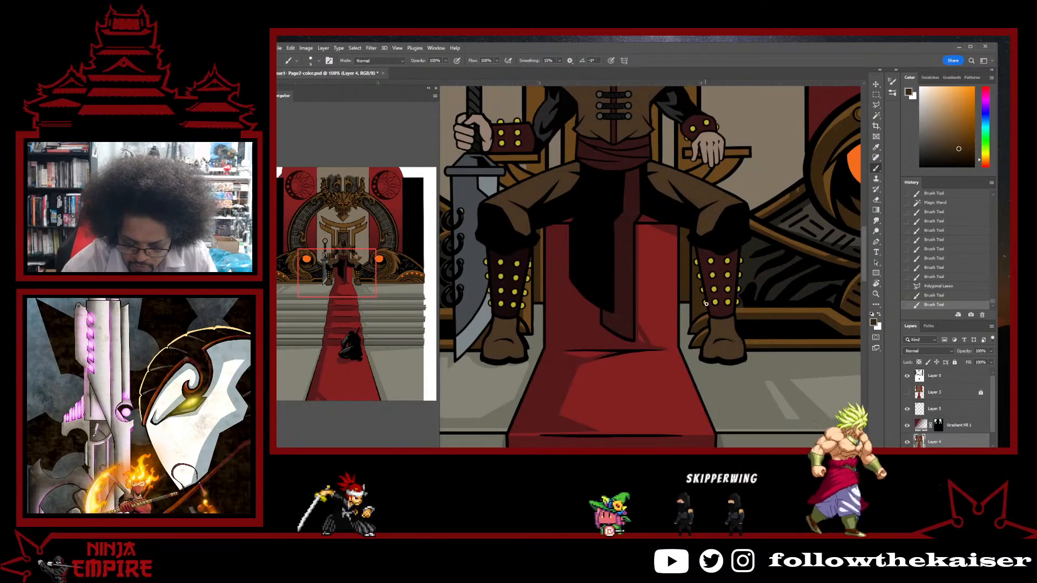
- Lasso the gold trim beside the lower studs of the greave away from the sword and fill in its dark brown shadow
left_click(704, 296, "ctrl")
left_click(704, 296, "ctrl")
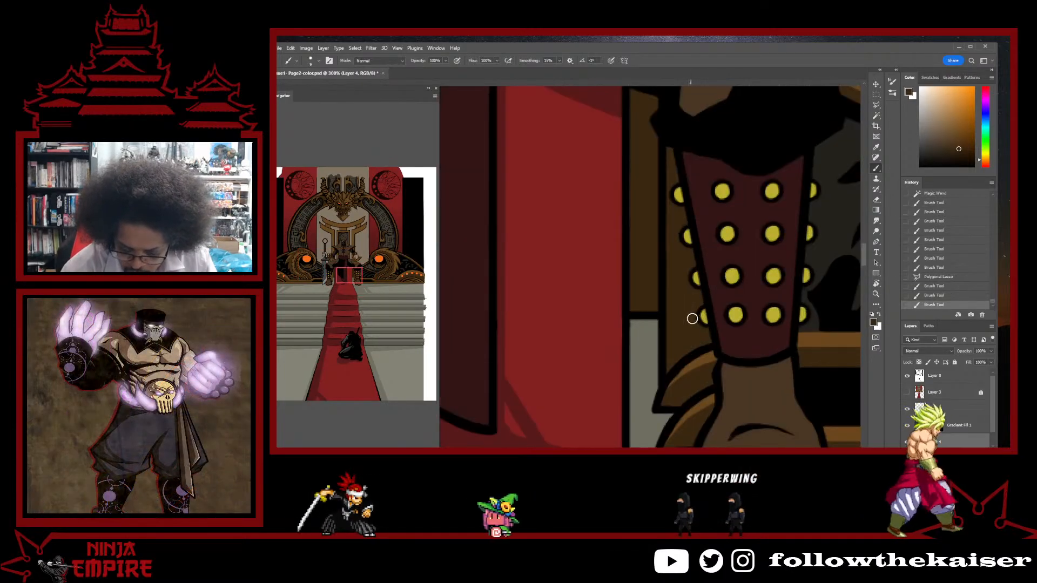
key("l")
left_click(697, 285)
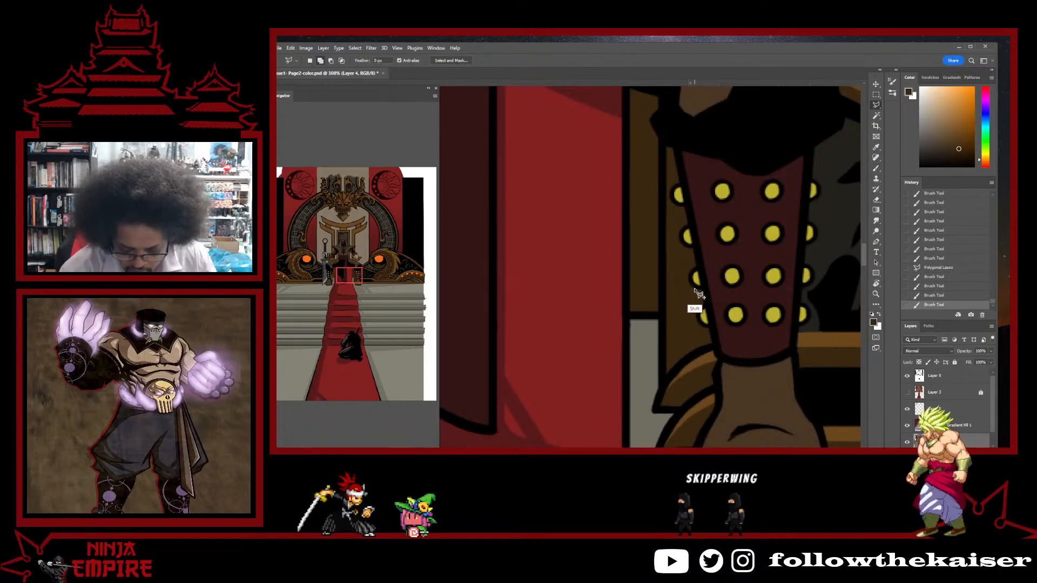
left_click(677, 298)
left_click(683, 328)
left_click(704, 327)
left_click(697, 285)
key("b")
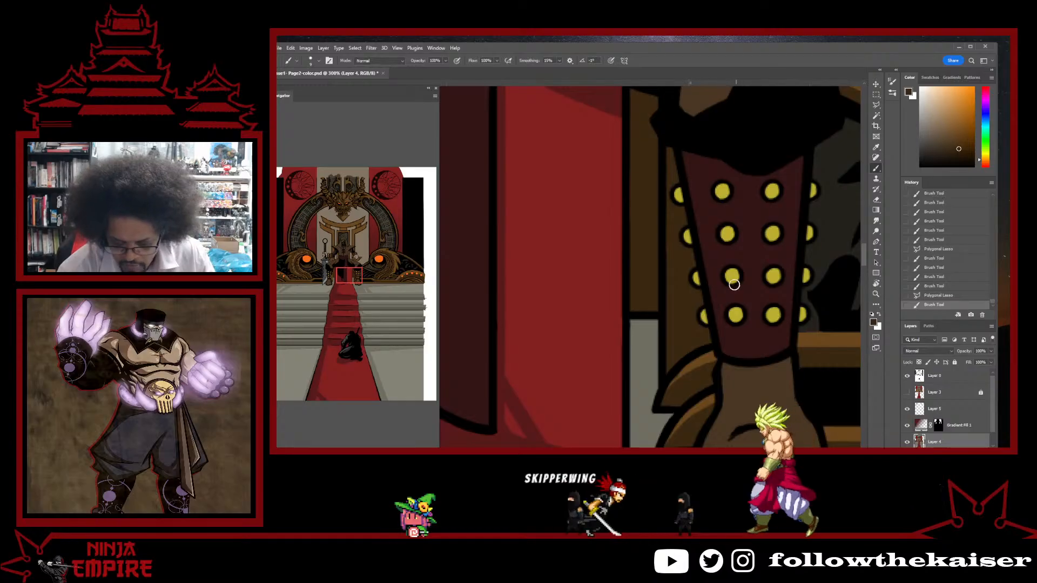
- Select the gold gate and throne trim, then shade the curved armrest supports beneath the sword-side forearm in dark brown
scroll(734, 285, "down", 6)
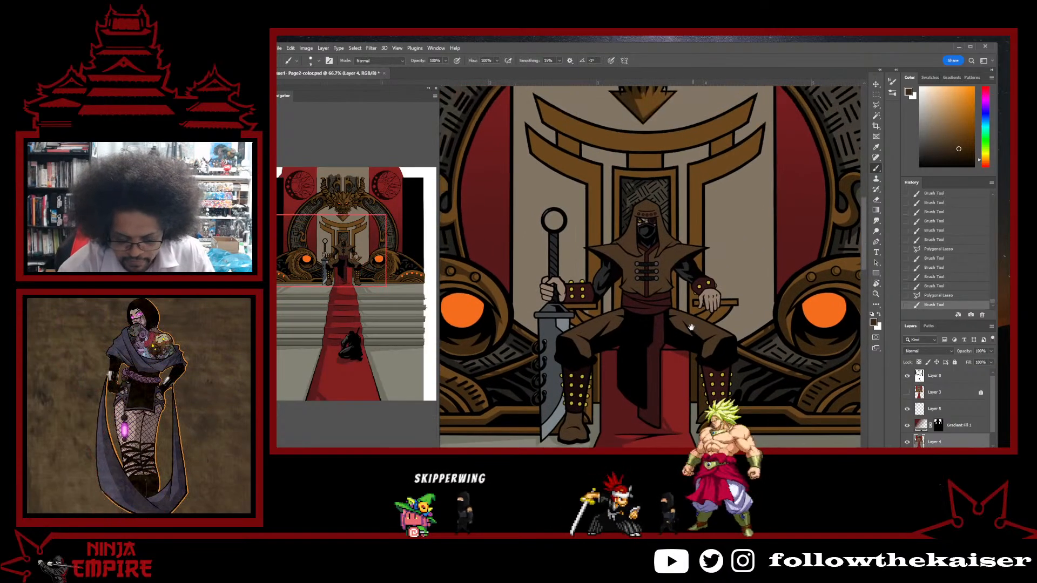
left_click_drag(657, 326, 676, 337)
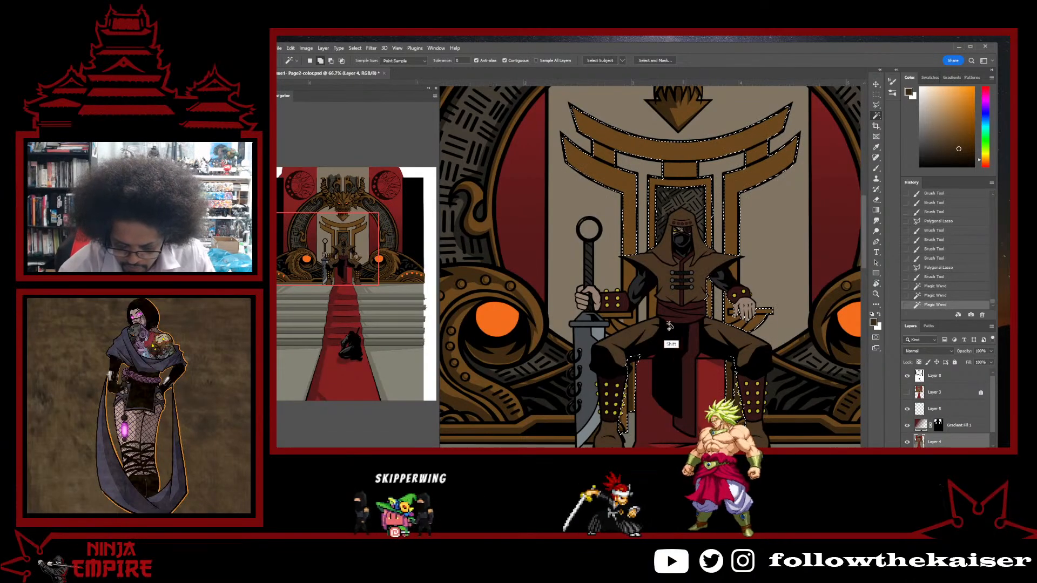
left_click(630, 289, "shift")
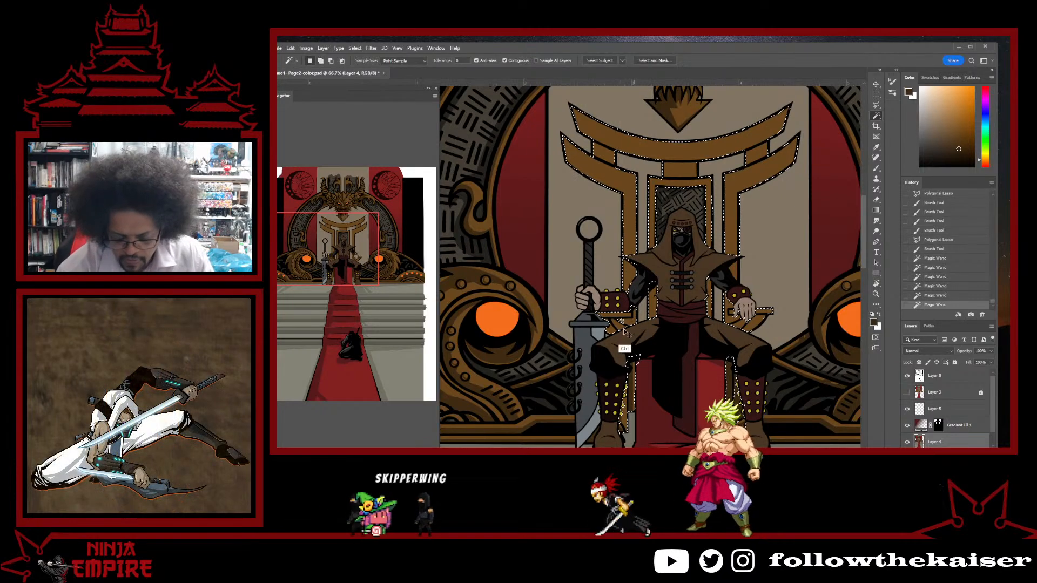
left_click_drag(625, 333, 663, 250)
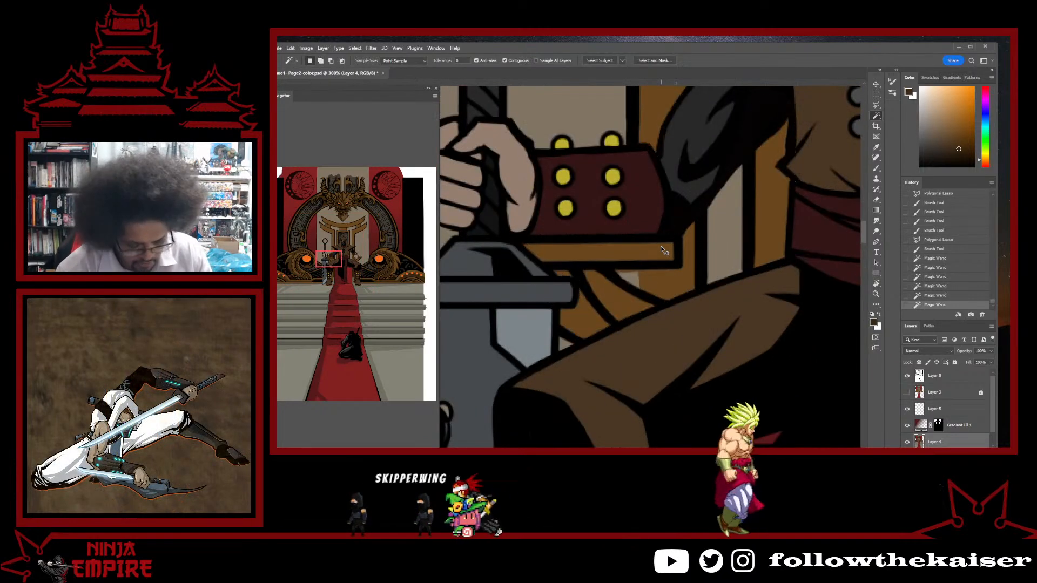
key("b")
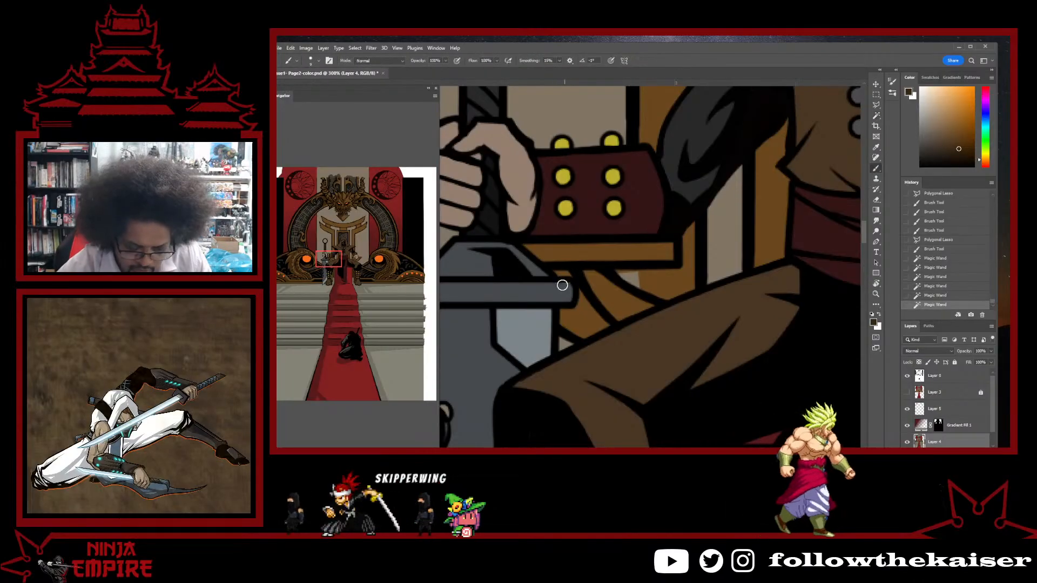
mouse_move(599, 314)
left_mouse_down()
mouse_move(567, 337)
mouse_move(572, 323)
mouse_move(579, 335)
left_mouse_up()
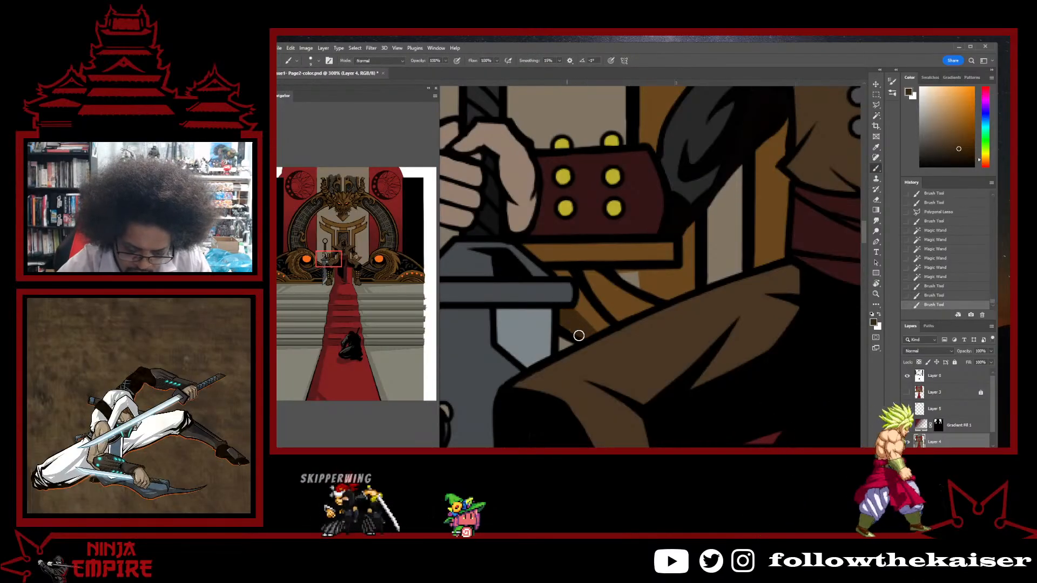
mouse_move(616, 287)
left_mouse_down()
mouse_move(589, 269)
mouse_move(631, 318)
left_mouse_up()
left_click_drag(588, 270, 606, 306)
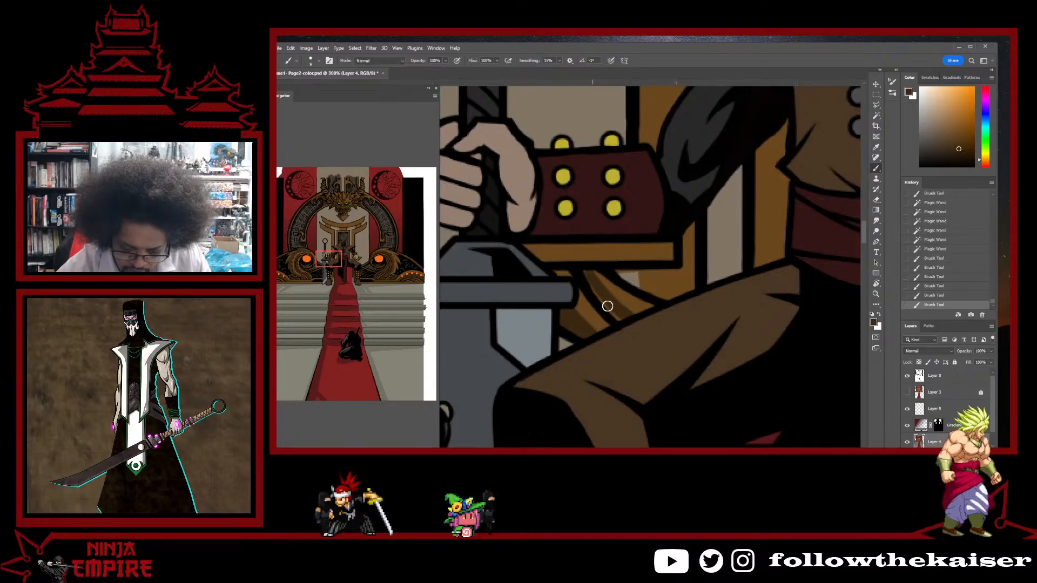
left_click(628, 271)
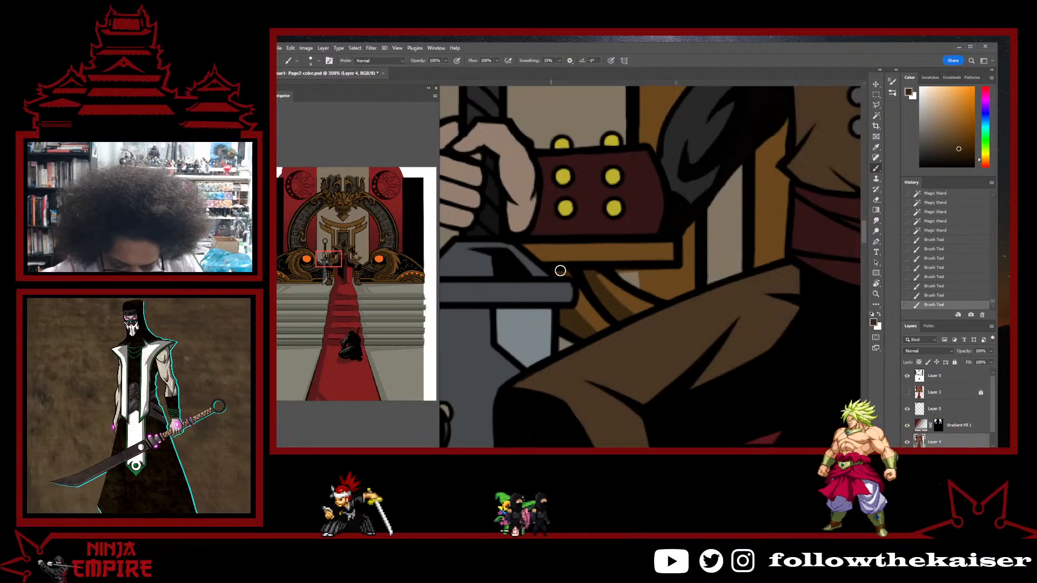
- Paint the gap beneath the sword-side armrest in the backdrop's taupe and add that area to the selection with the Polygonal Lasso
left_click(627, 271)
left_click(639, 268)
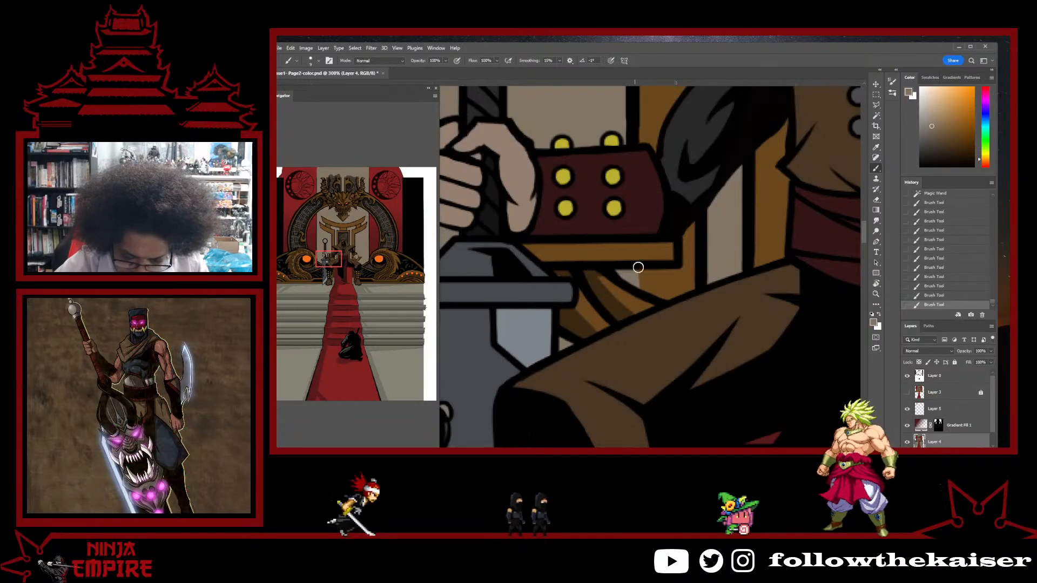
key("l")
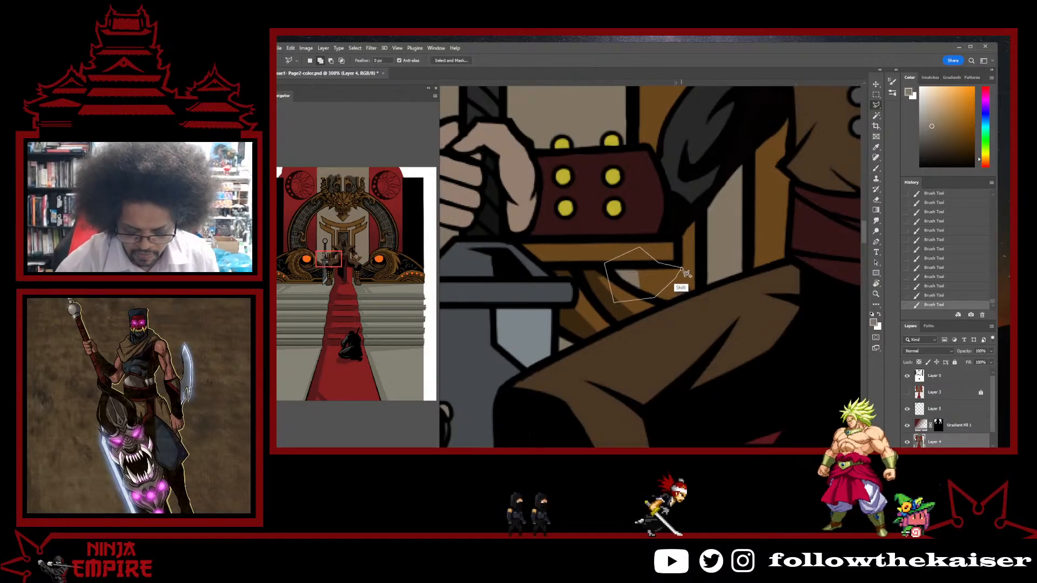
left_click(683, 273)
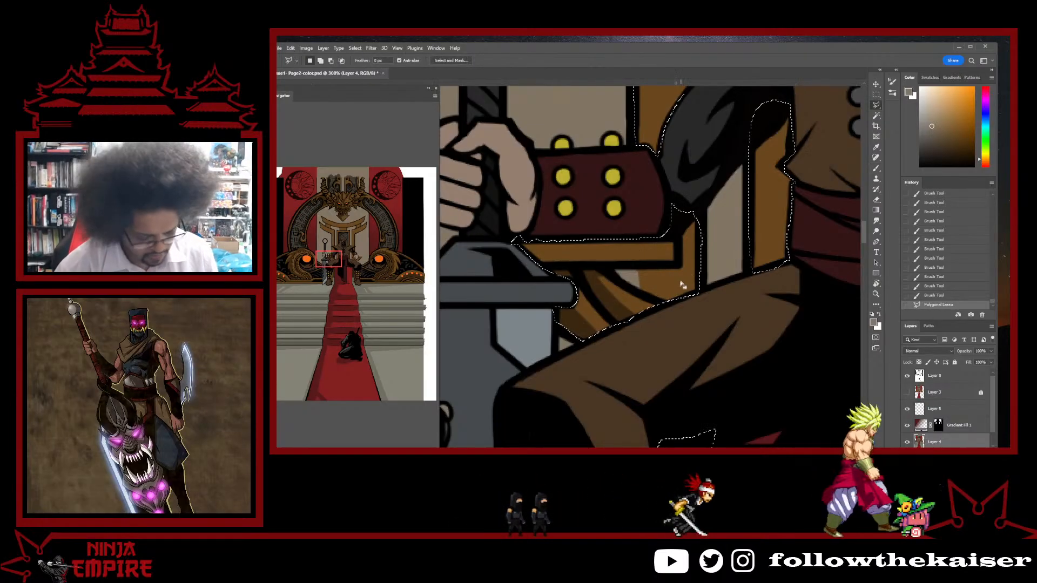
- Finish the taupe in the gap beneath the sword-side armrest and touch up the black outlines around it on the line art layer
left_click(630, 275)
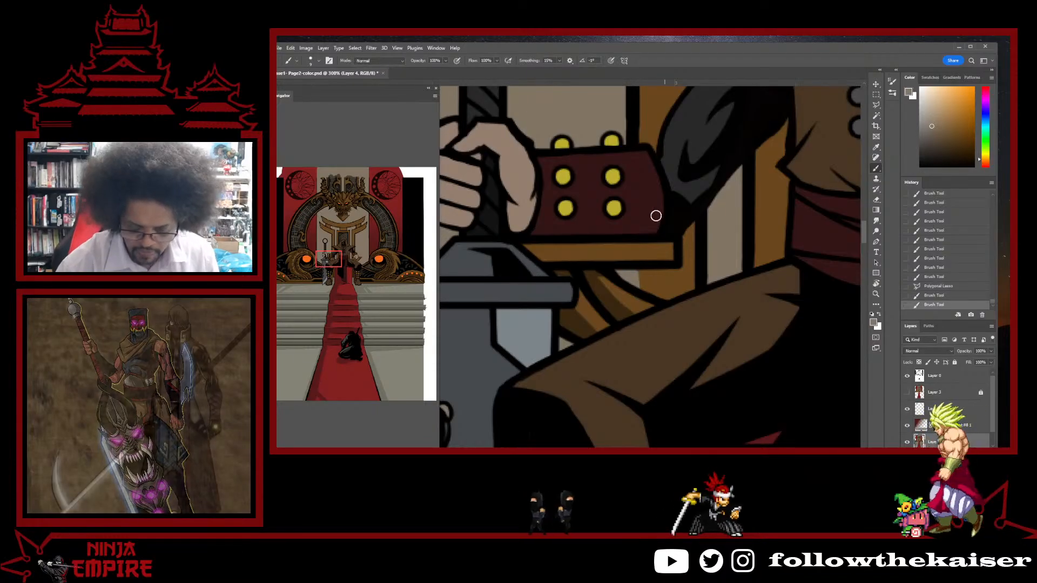
left_click(631, 132, "alt")
key("alt+period")
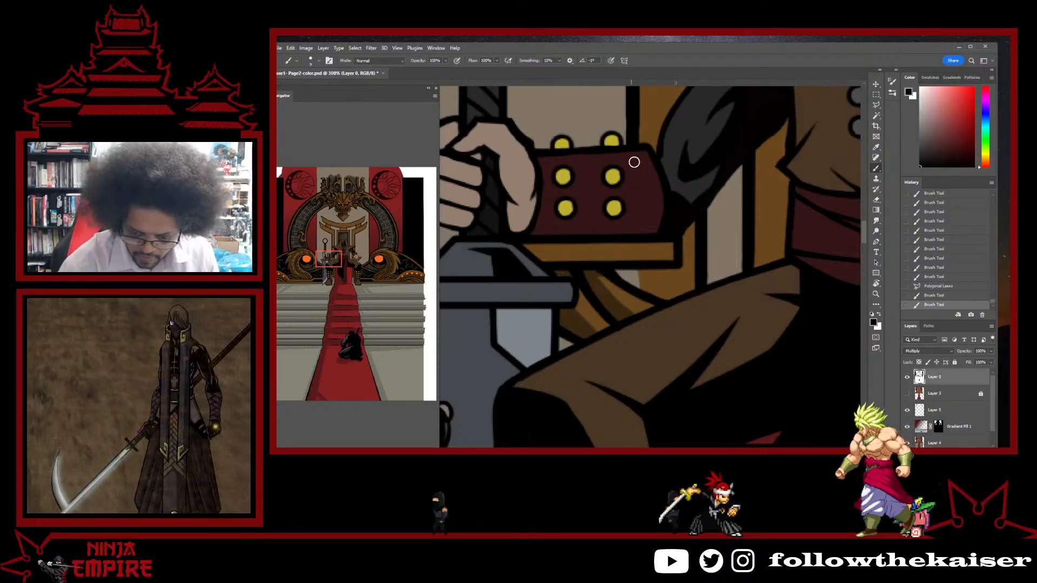
left_click_drag(634, 270, 634, 328)
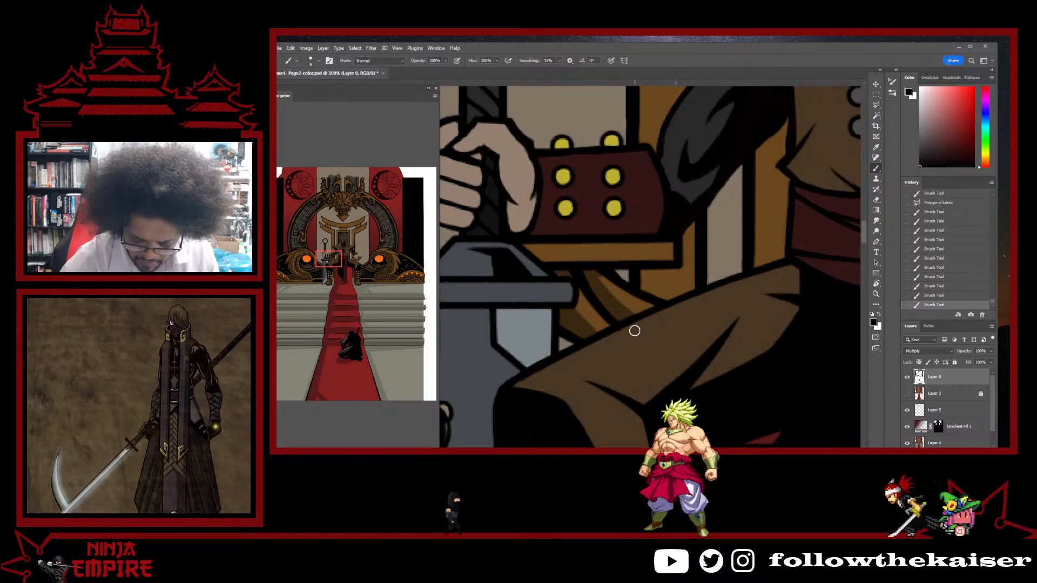
- On Layer 4, add the armrest's end beside the sword guard to the selection and shade the armrest's end and underside dark brown
left_click(958, 440)
left_click(611, 301, "alt")
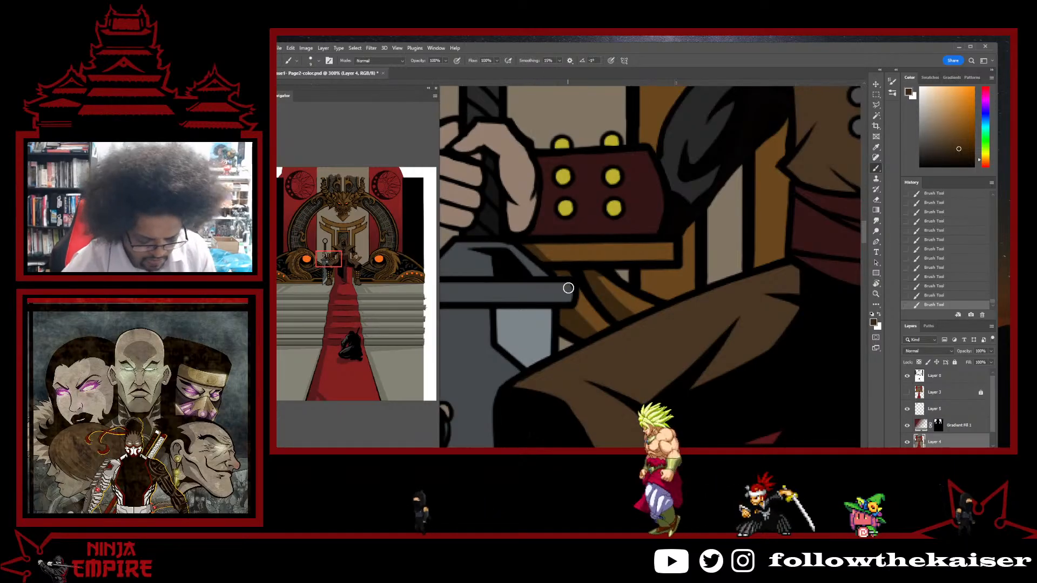
key("l")
key("Return")
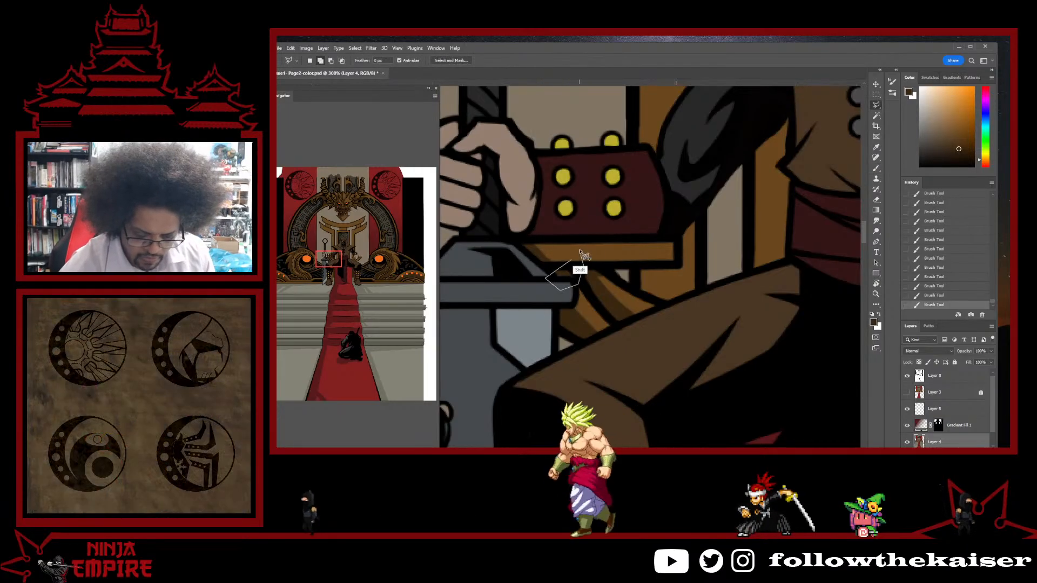
key("b")
key("ctrl+h")
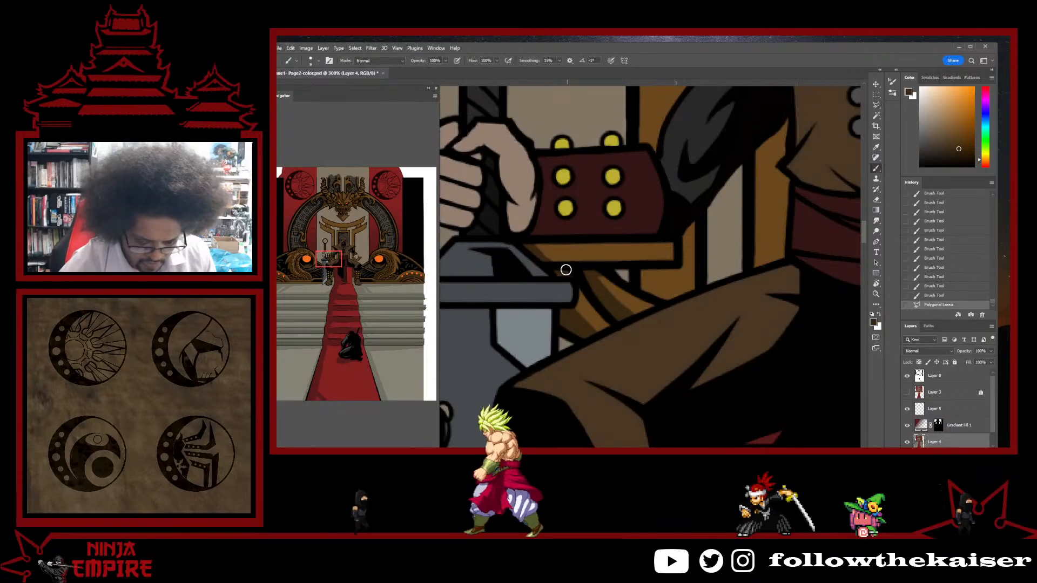
mouse_move(562, 269)
left_mouse_down()
mouse_move(546, 250)
mouse_move(560, 274)
left_mouse_up()
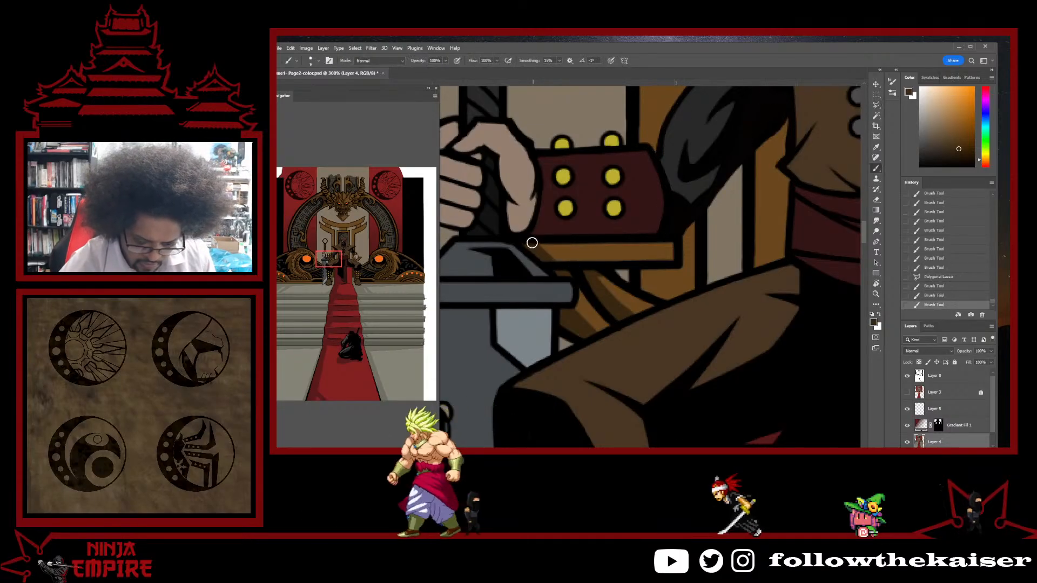
left_click_drag(530, 241, 539, 224)
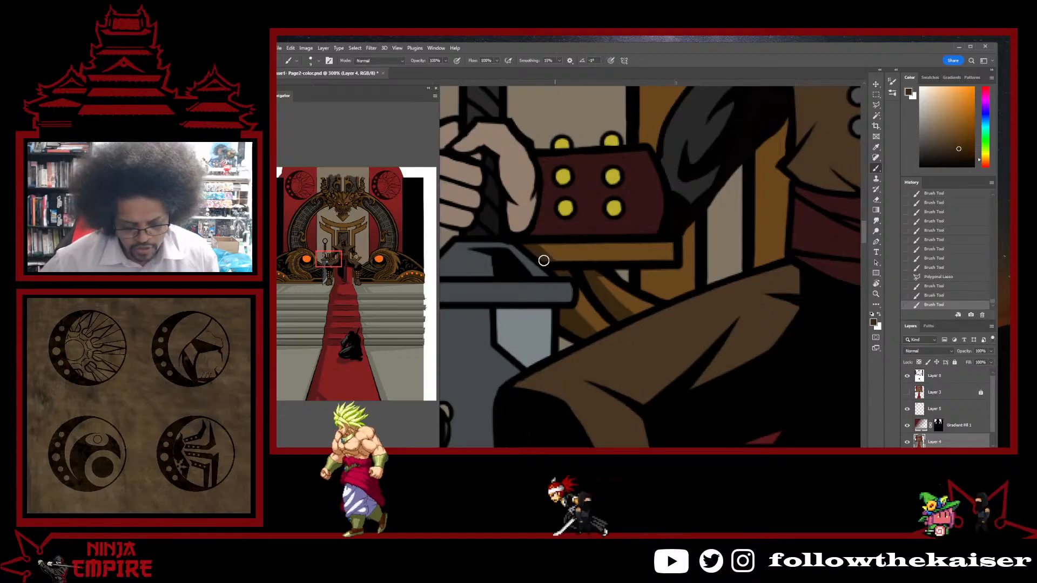
left_click_drag(627, 273, 671, 268)
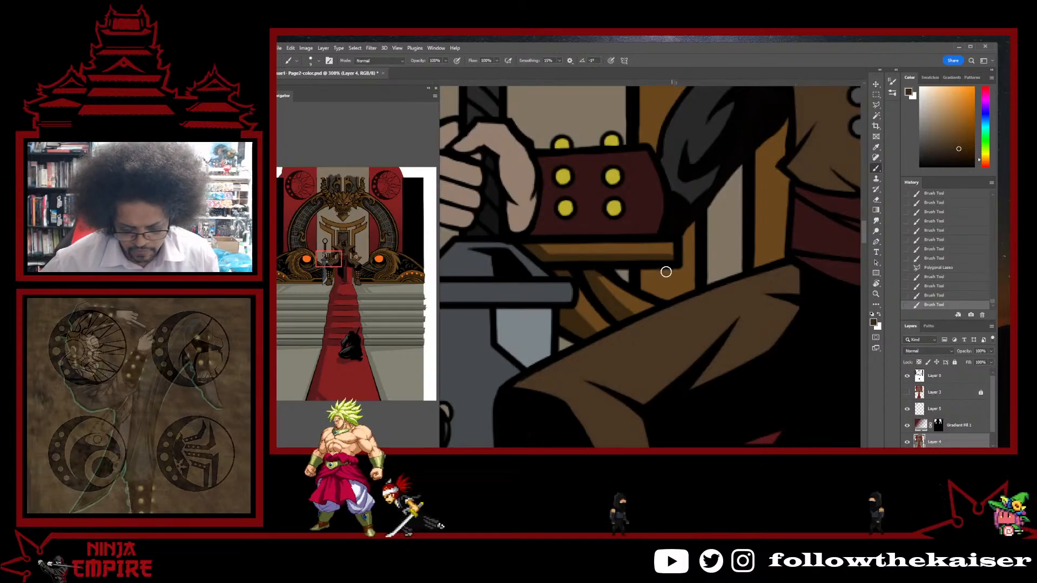
- Extend the dark brown shadow on the gate's sword-side post and retouch the armrest's elbow end in gold brown
scroll(698, 294, "down", 2)
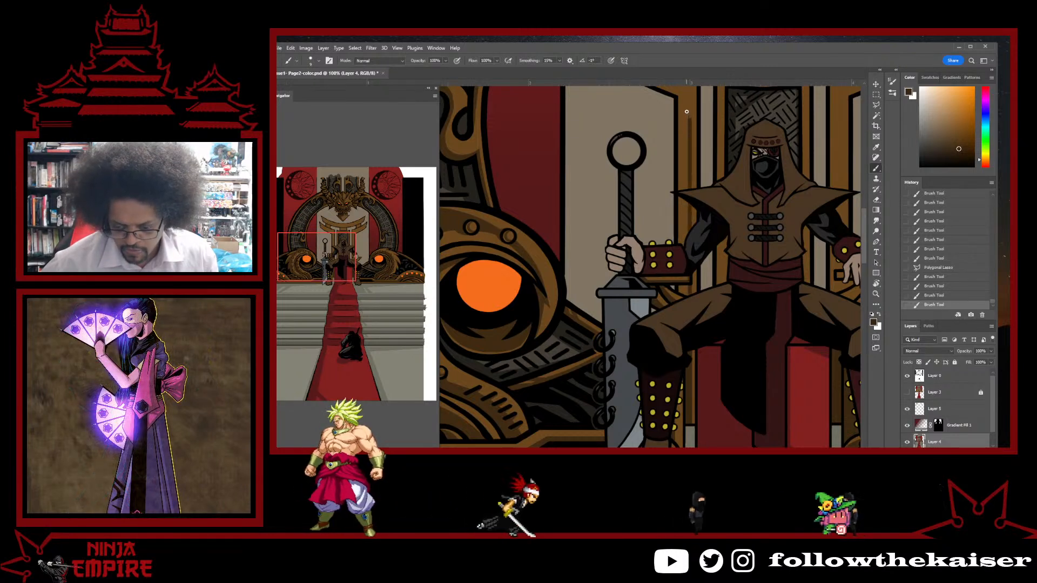
left_click(687, 92)
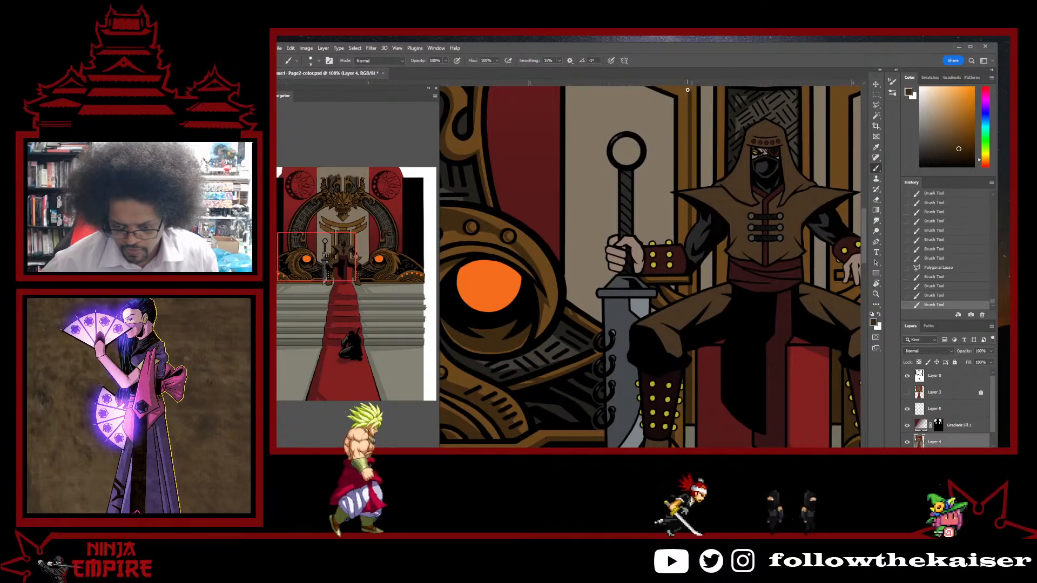
scroll(682, 238, "up", 4)
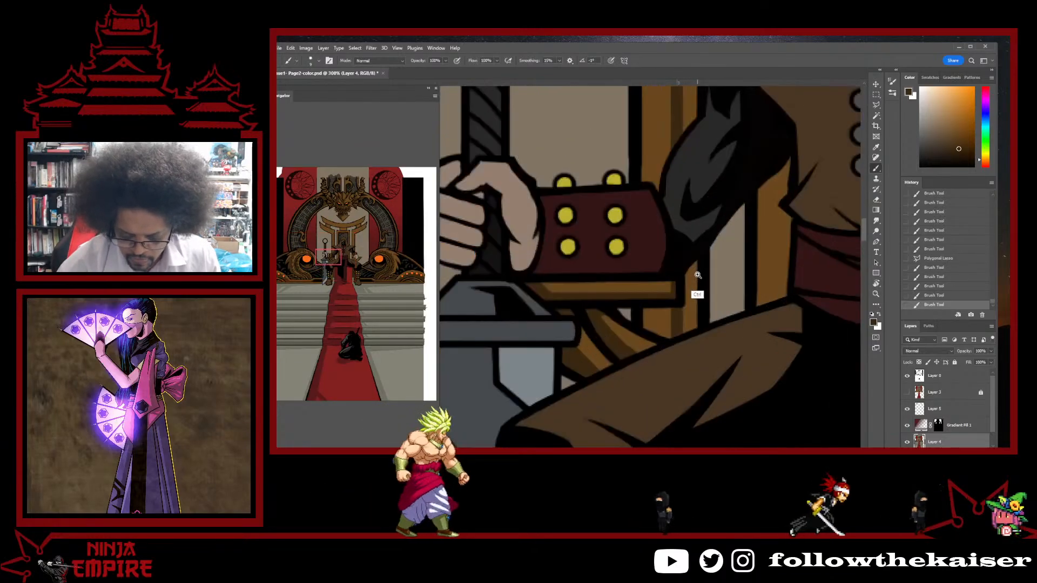
key("e")
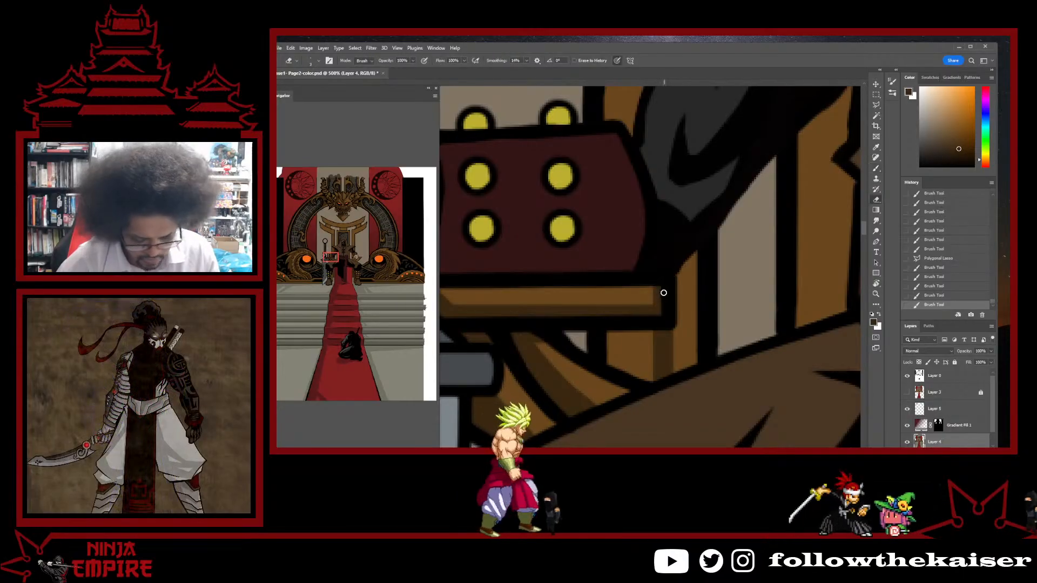
left_click(655, 290)
key("b")
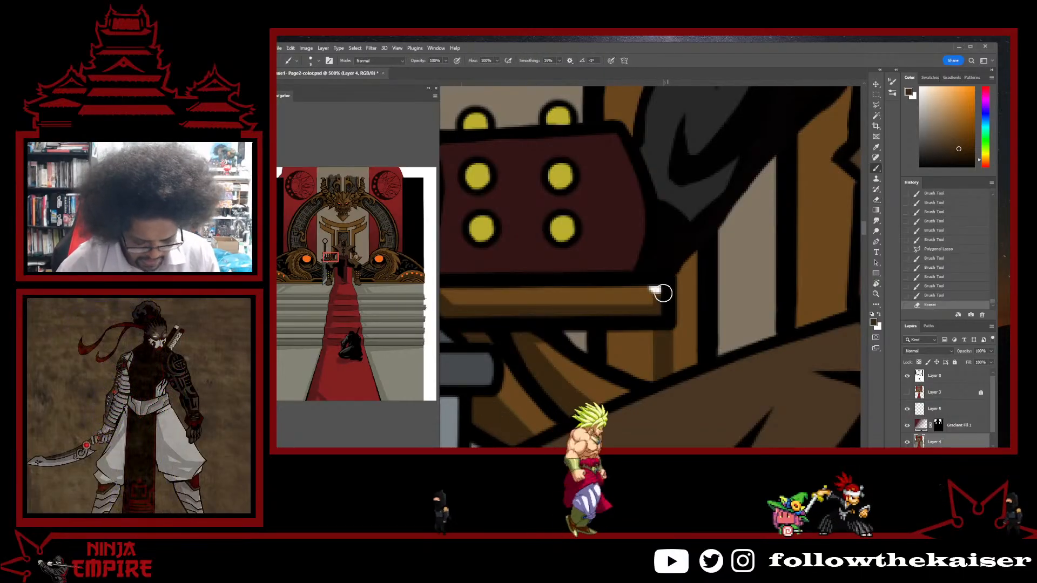
left_click(650, 287, "alt")
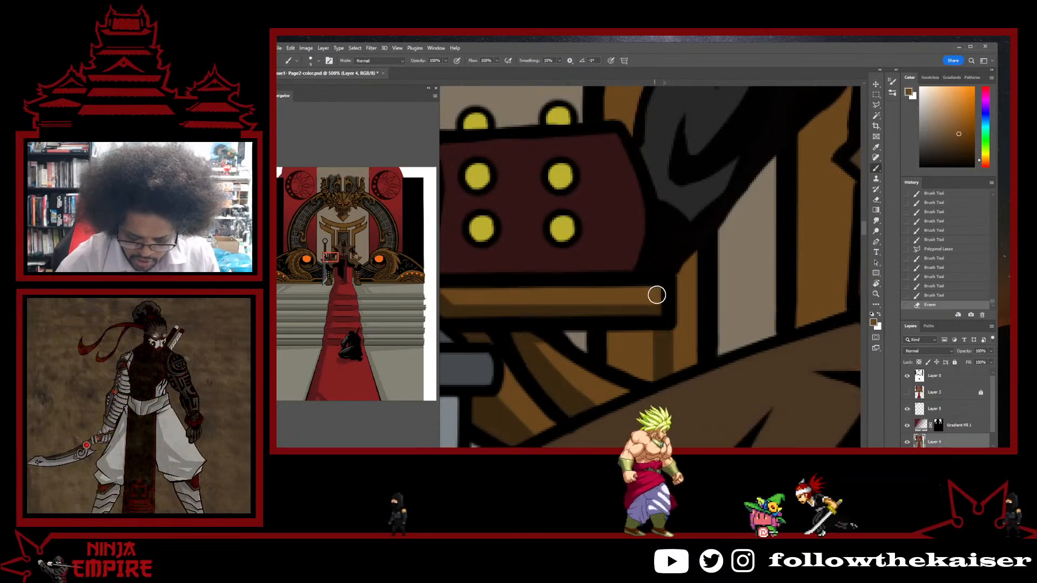
left_click(657, 357, "alt")
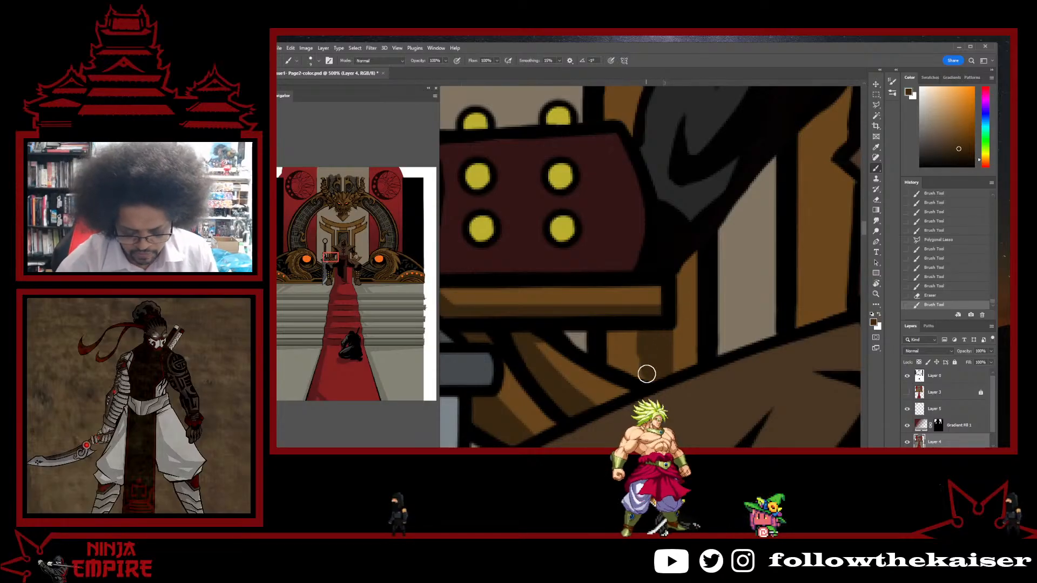
- Carry the dark brown shadow up the gate's sword-side post to its corner with the lower crossbeam
key("ctrl+minus")
key("ctrl+minus")
key("ctrl+minus")
key("ctrl+minus")
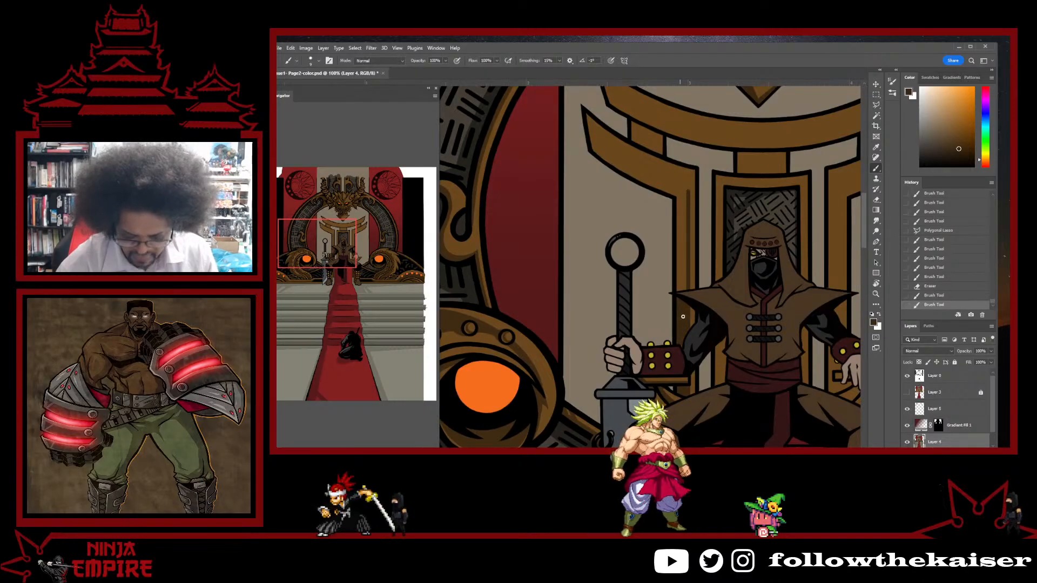
scroll(682, 316, "up", 3)
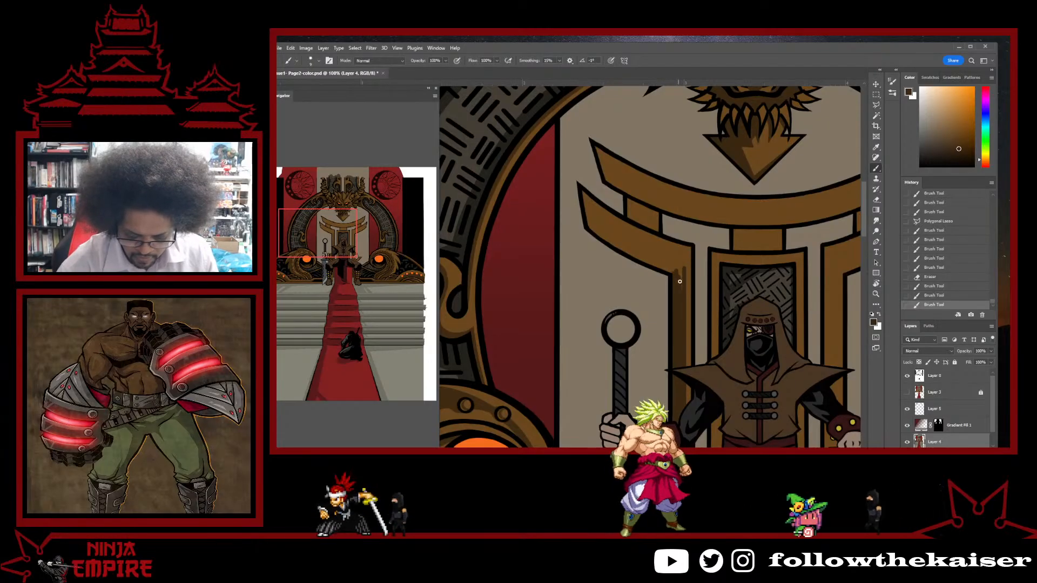
left_click_drag(679, 281, 674, 269)
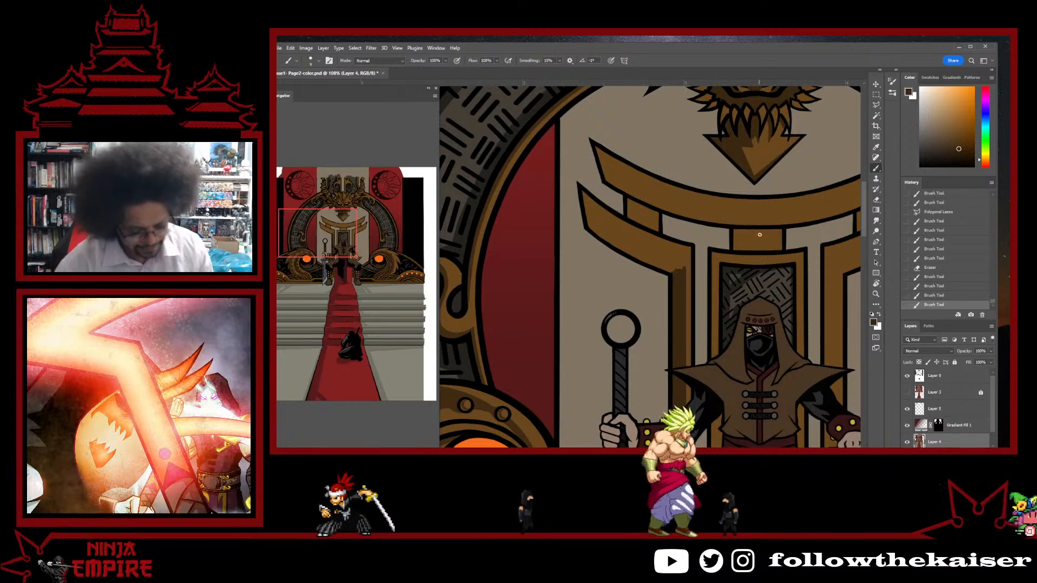
- Paint a dark brown shadow along the underside of the gate's lower crossbeam, from its sword-side tip to the post
mouse_move(759, 234)
left_mouse_down()
mouse_move(560, 268)
mouse_move(629, 214)
mouse_move(617, 254)
left_mouse_up()
mouse_move(626, 219)
left_mouse_down()
mouse_move(620, 257)
mouse_move(648, 320)
mouse_move(621, 242)
mouse_move(659, 337)
mouse_move(621, 242)
mouse_move(650, 324)
left_mouse_up()
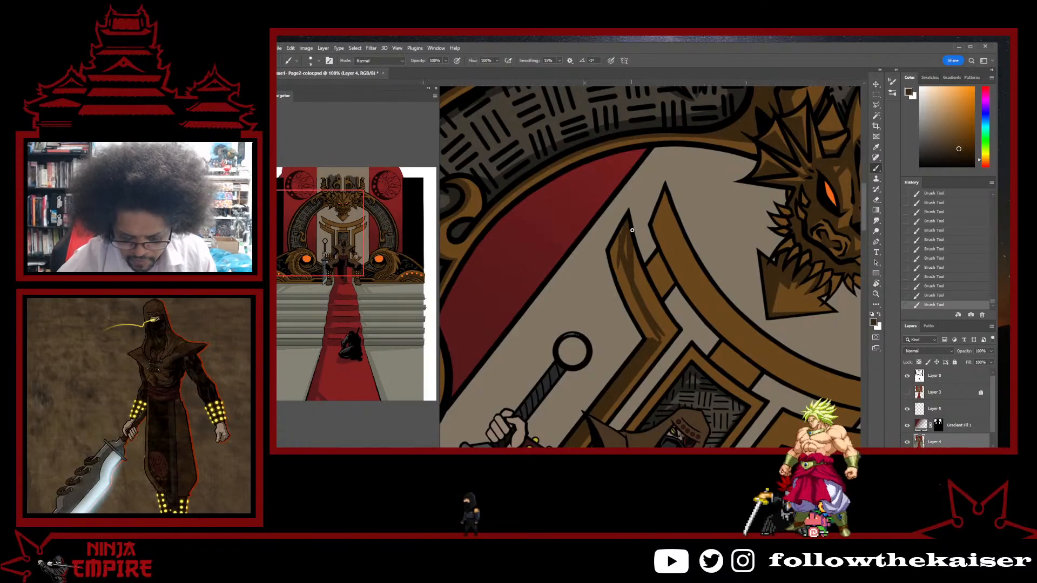
mouse_move(621, 265)
left_mouse_down()
mouse_move(643, 325)
mouse_move(735, 204)
left_mouse_up()
key("r")
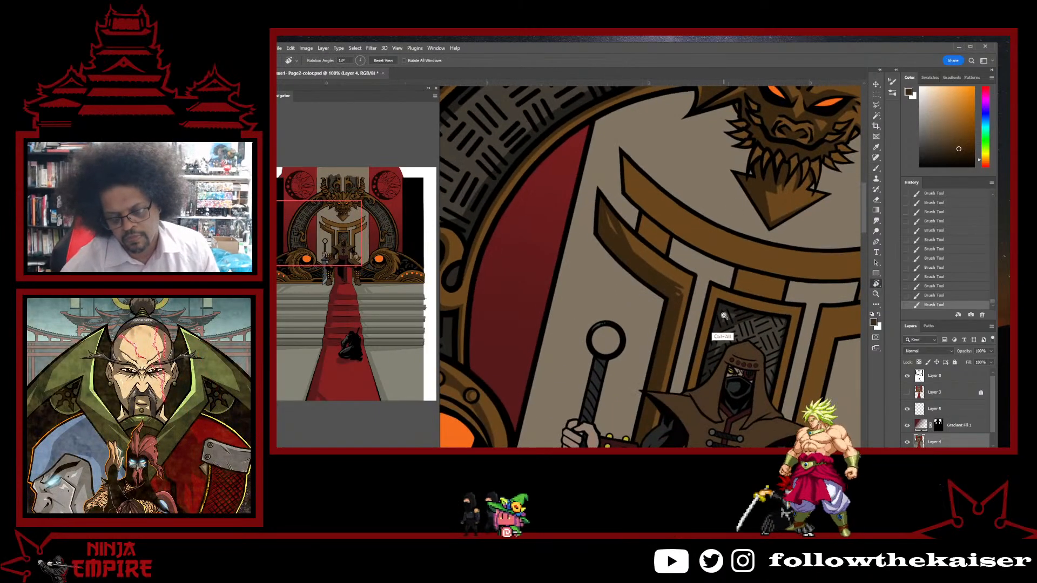
scroll(724, 315, "down", 3)
scroll(718, 315, "up", 4)
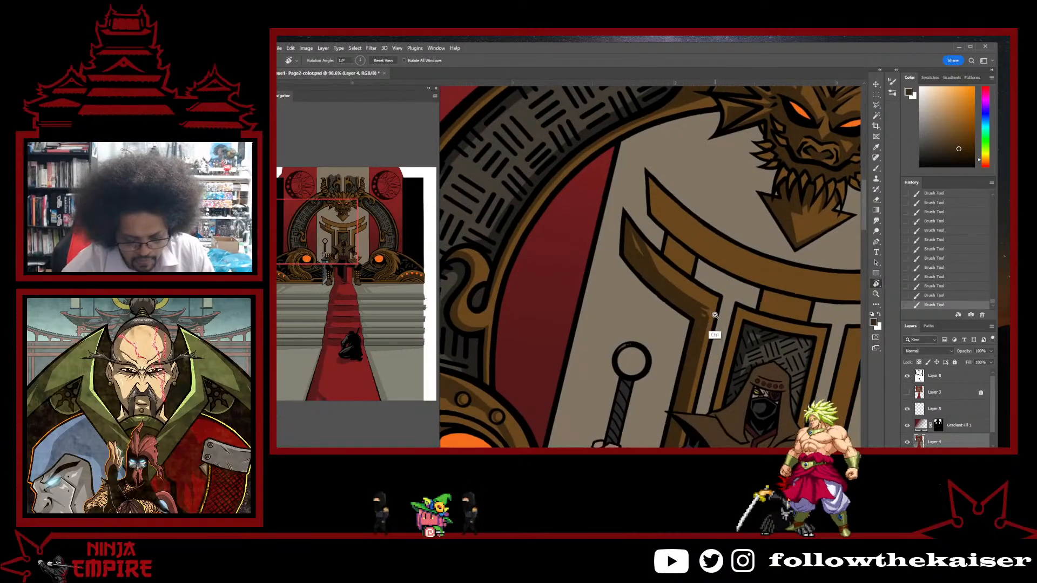
scroll(714, 315, "up", 3)
left_click_drag(743, 303, 733, 247)
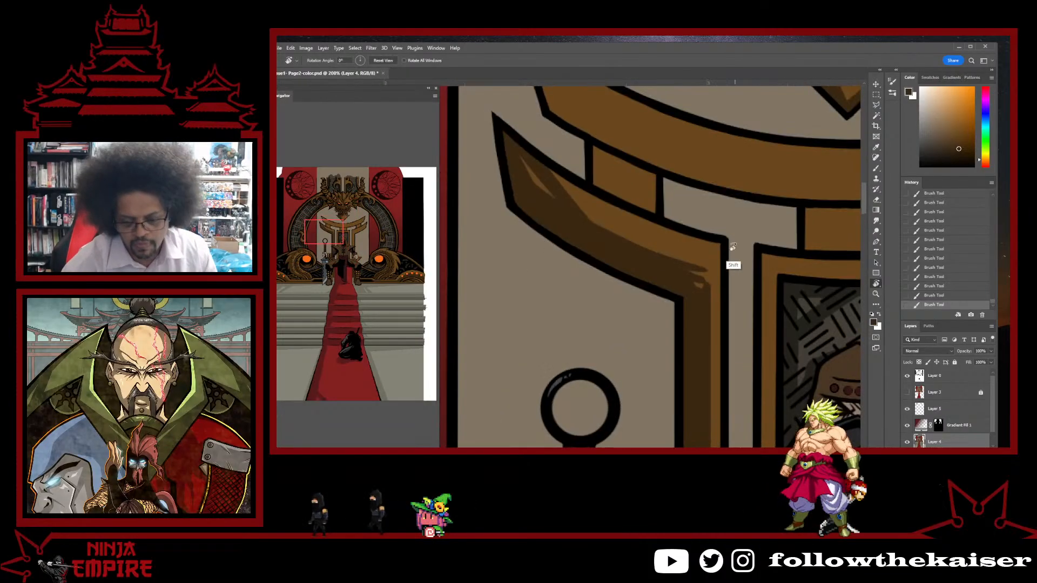
key("b")
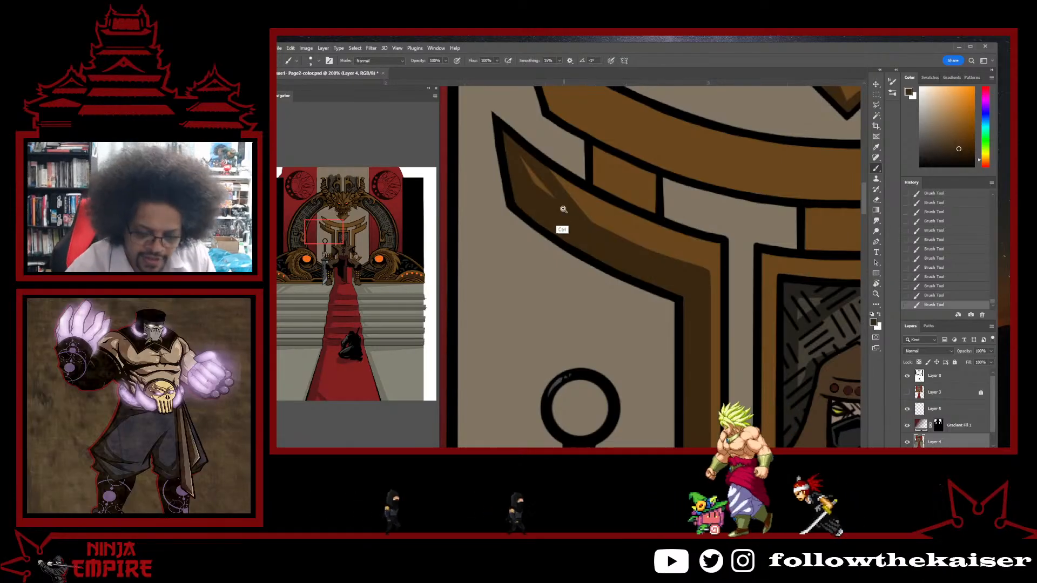
- Refine the gold brown wedge highlight within the shadow at the lower crossbeam's sword-side tip
scroll(562, 216, "up", 2)
left_click_drag(577, 263, 599, 377)
left_click(671, 342, "alt")
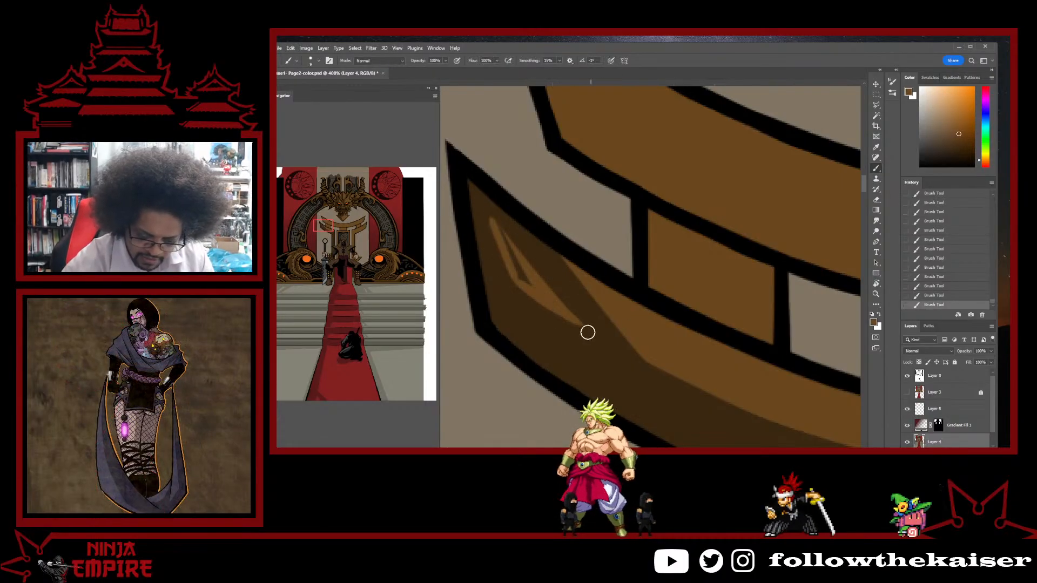
left_click(526, 240, "alt")
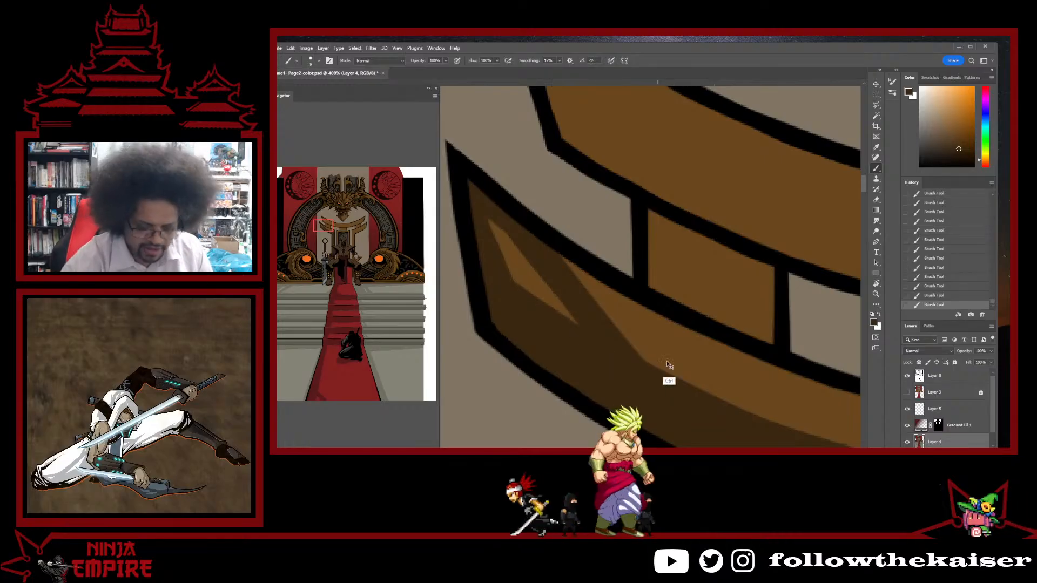
scroll(693, 374, "down", 3)
scroll(740, 369, "down", 1)
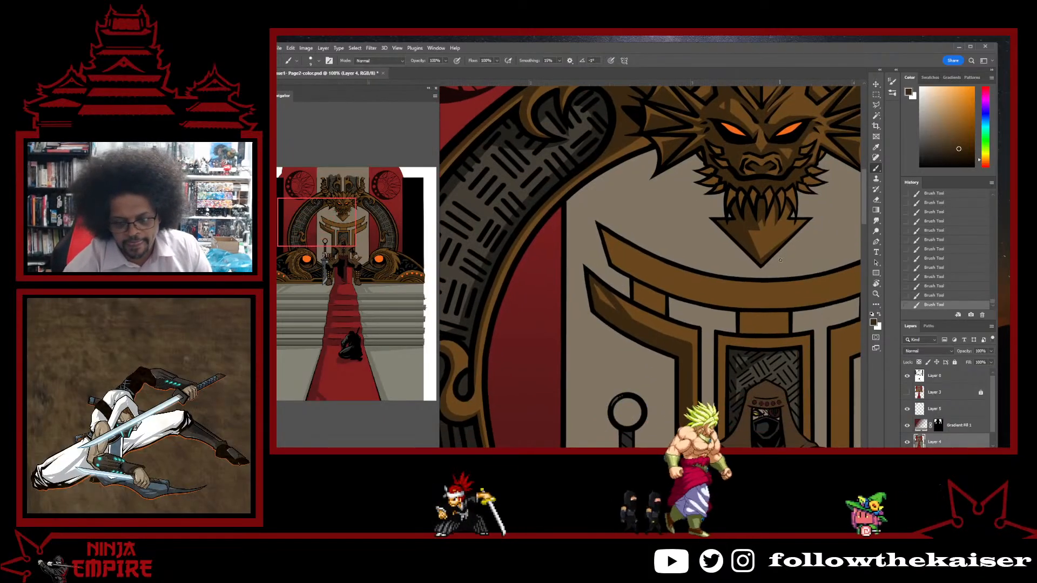
- Cover the wedge highlight at the lower crossbeam's tip in dark brown and repaint the gold brown above one clean shadow edge
scroll(718, 286, "down", 1)
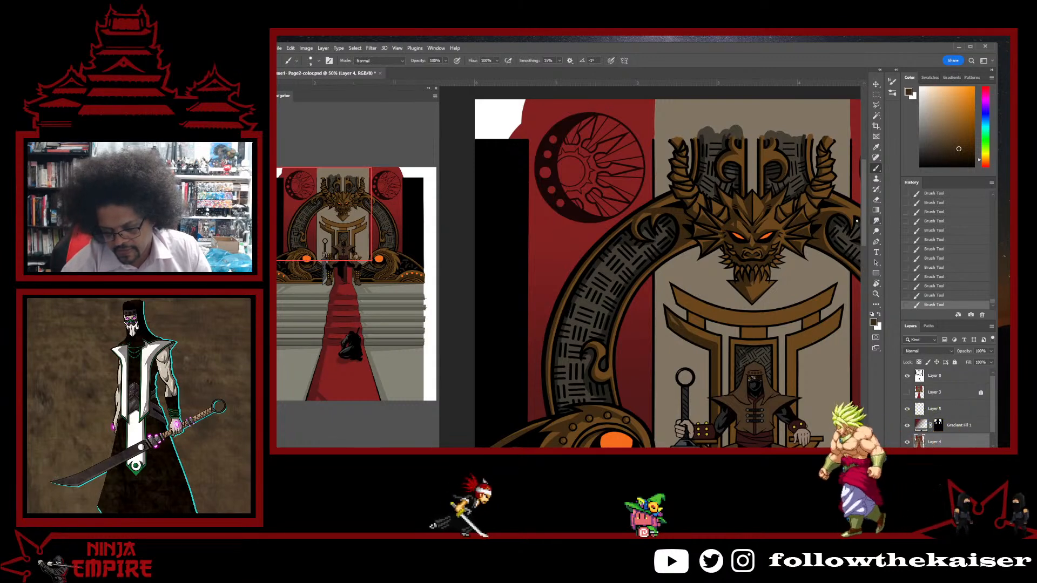
scroll(685, 308, "up", 5)
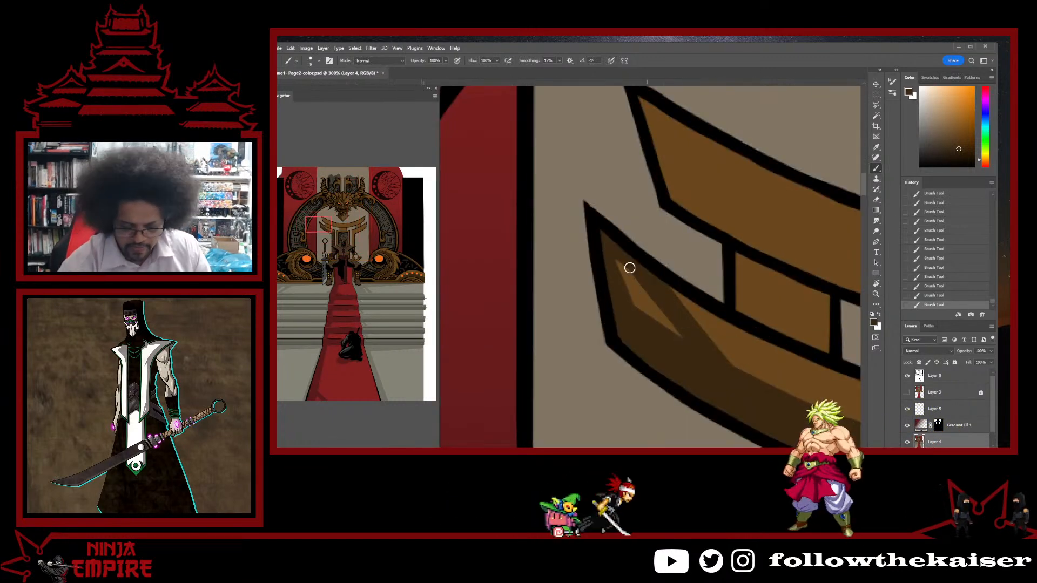
left_click_drag(623, 266, 680, 338)
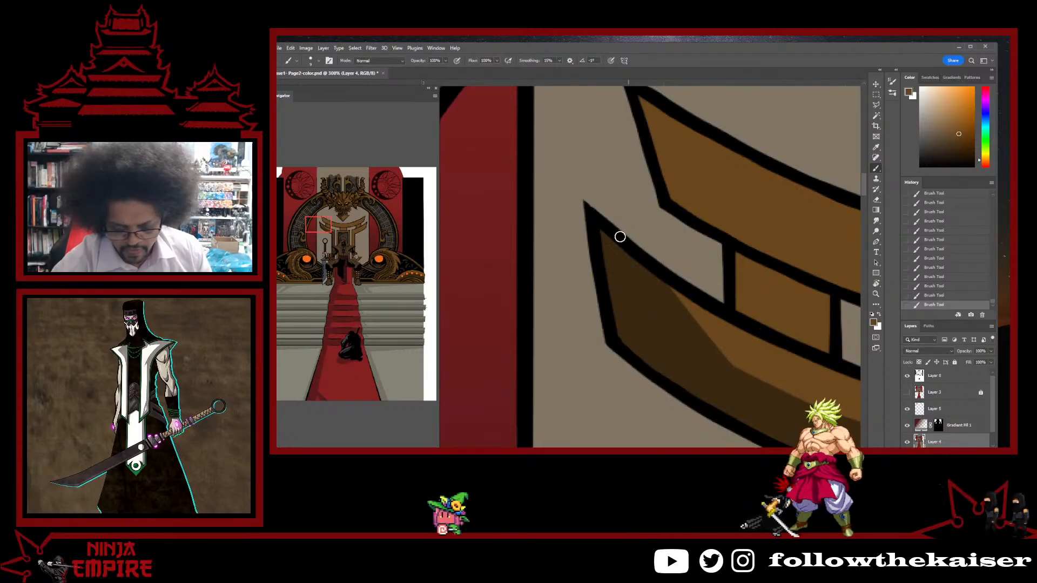
left_click_drag(620, 236, 614, 234)
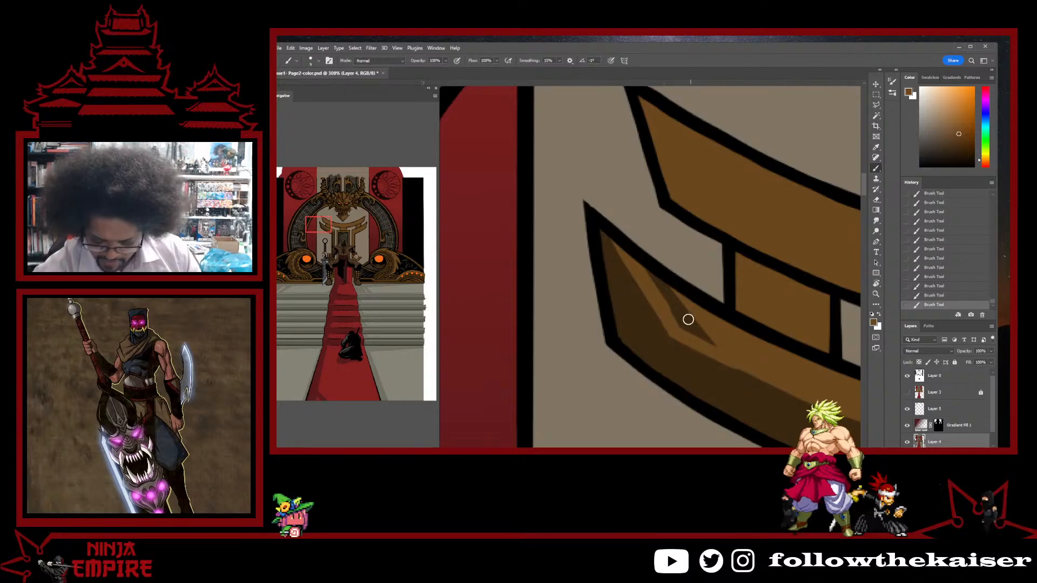
left_click(665, 329, "alt")
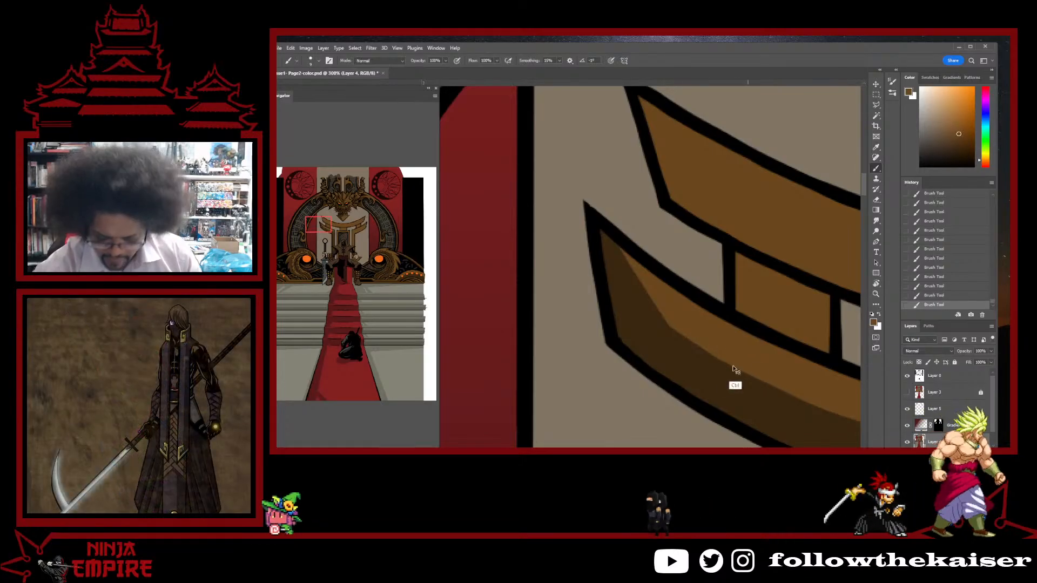
left_click(715, 386, "ctrl+alt")
left_click(716, 386, "ctrl+alt")
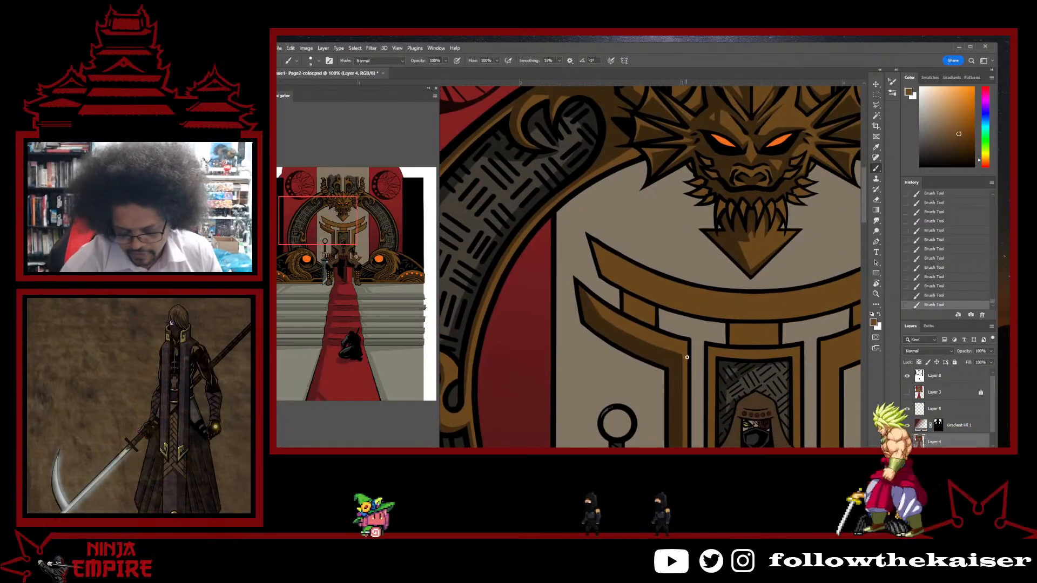
left_click(683, 351, "ctrl+alt")
left_click(673, 352, "ctrl+alt")
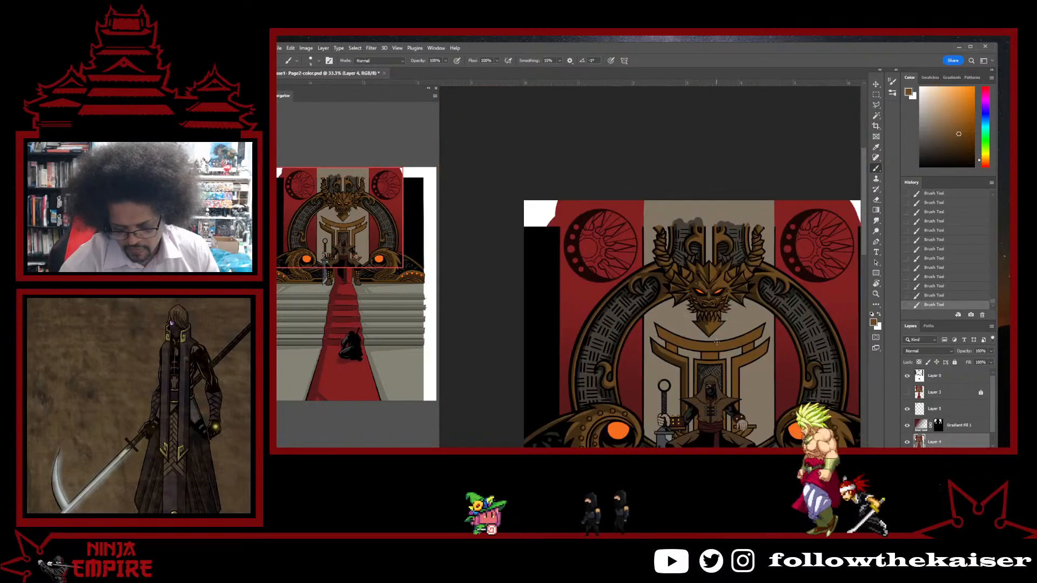
left_click(673, 351, "ctrl")
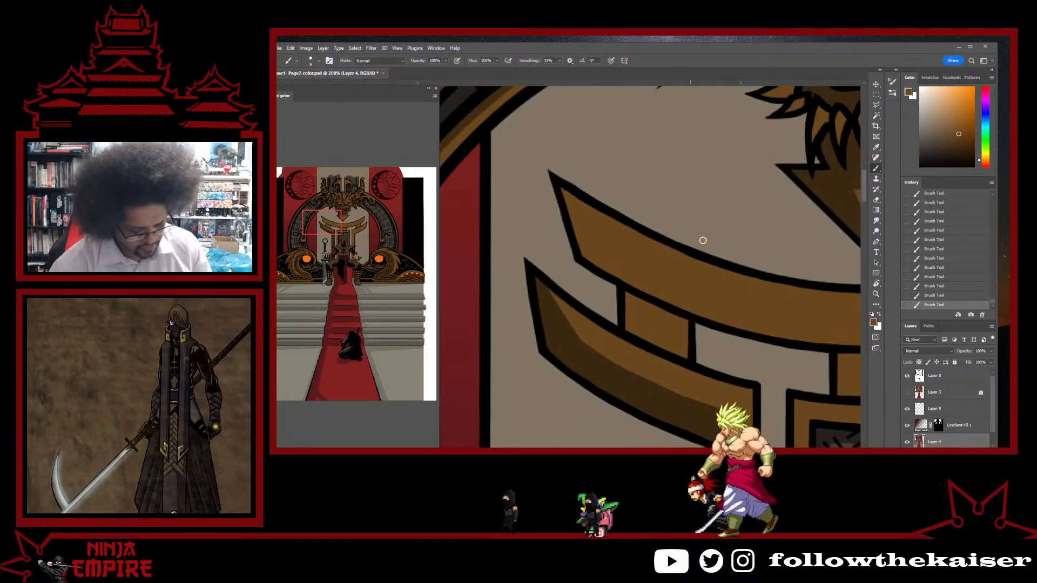
- Paint a dark brown shadow along the upper and outer edges of the small block joining the gate's two crossbeams on the sword side
key("r")
left_click_drag(701, 234, 703, 279)
key("Escape")
key("w")
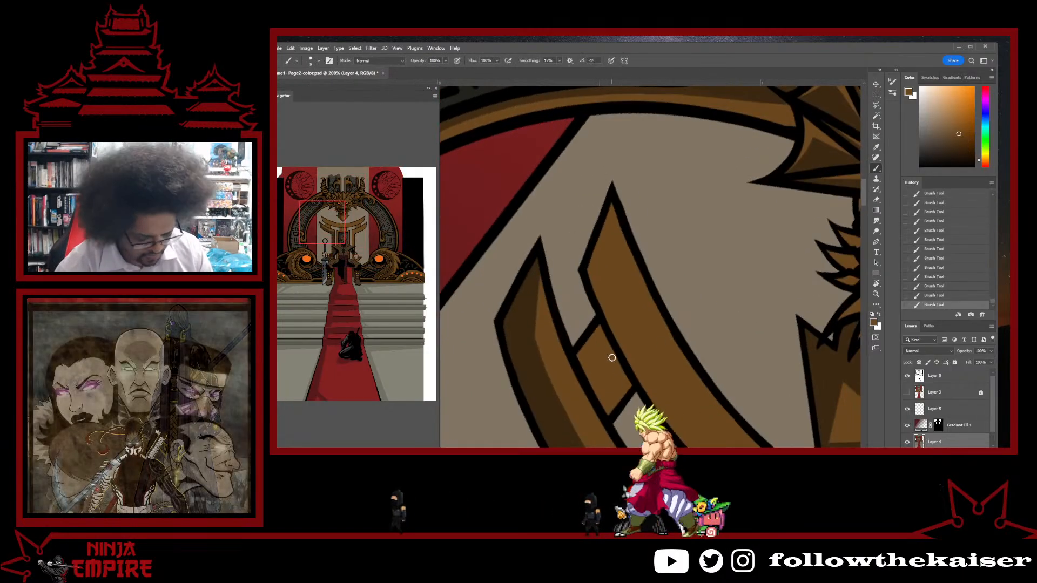
left_click(614, 373)
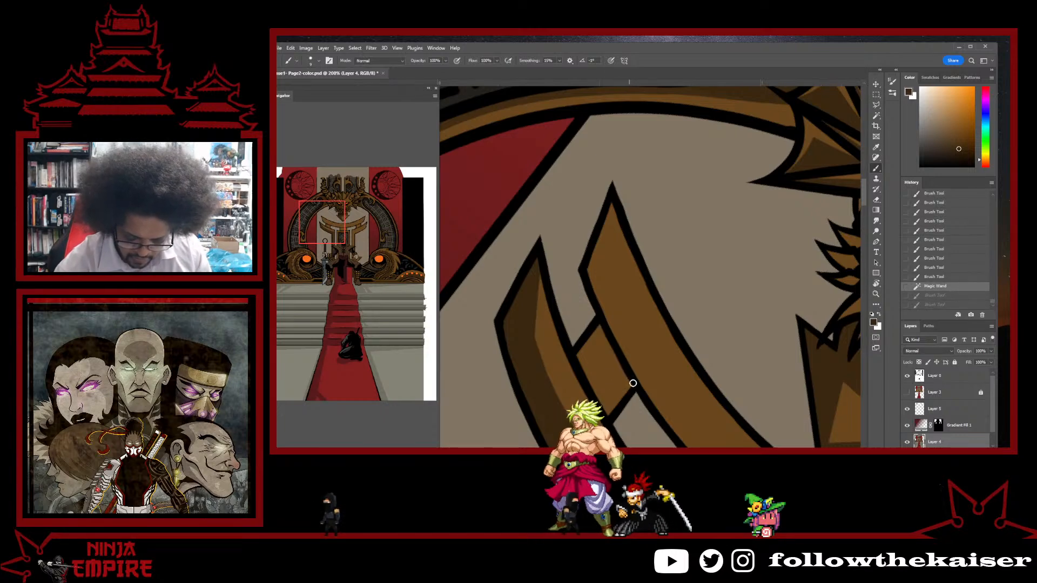
mouse_move(633, 383)
left_mouse_down()
mouse_move(597, 342)
mouse_move(612, 366)
left_mouse_up()
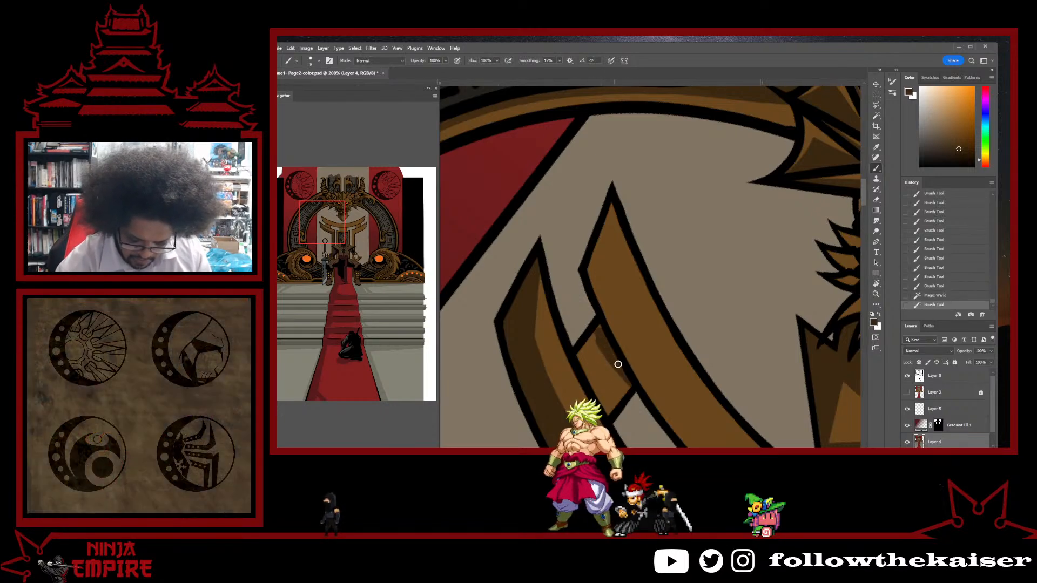
left_click_drag(698, 307, 709, 275)
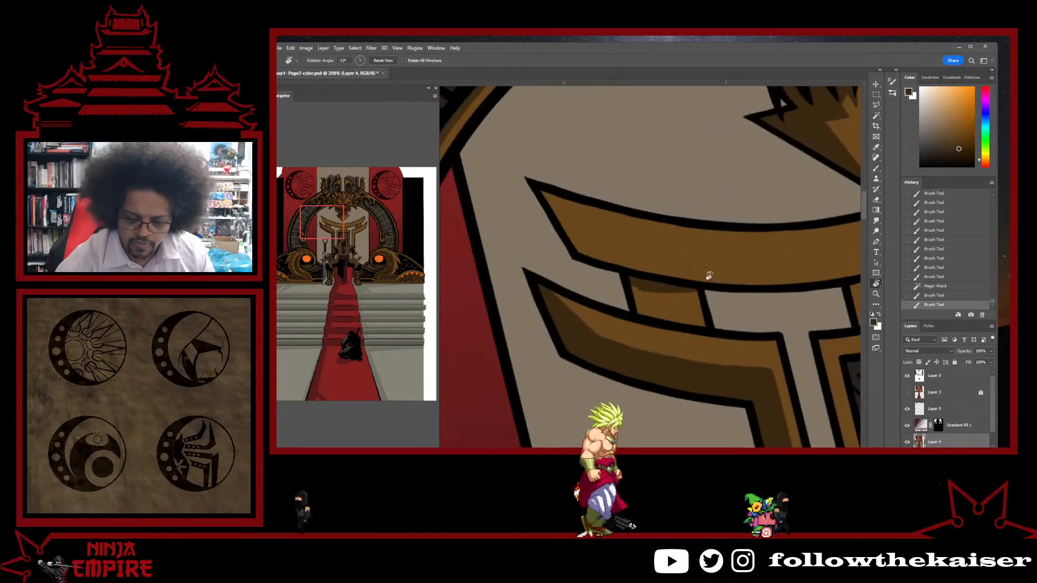
left_click_drag(654, 314, 634, 280)
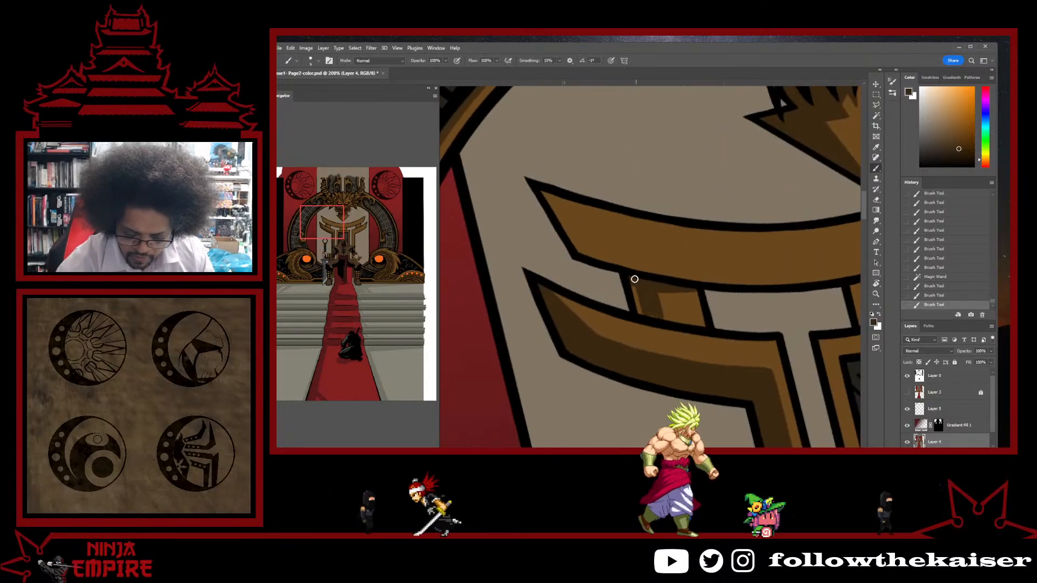
mouse_move(645, 310)
left_mouse_down()
mouse_move(652, 291)
mouse_move(659, 317)
left_mouse_up()
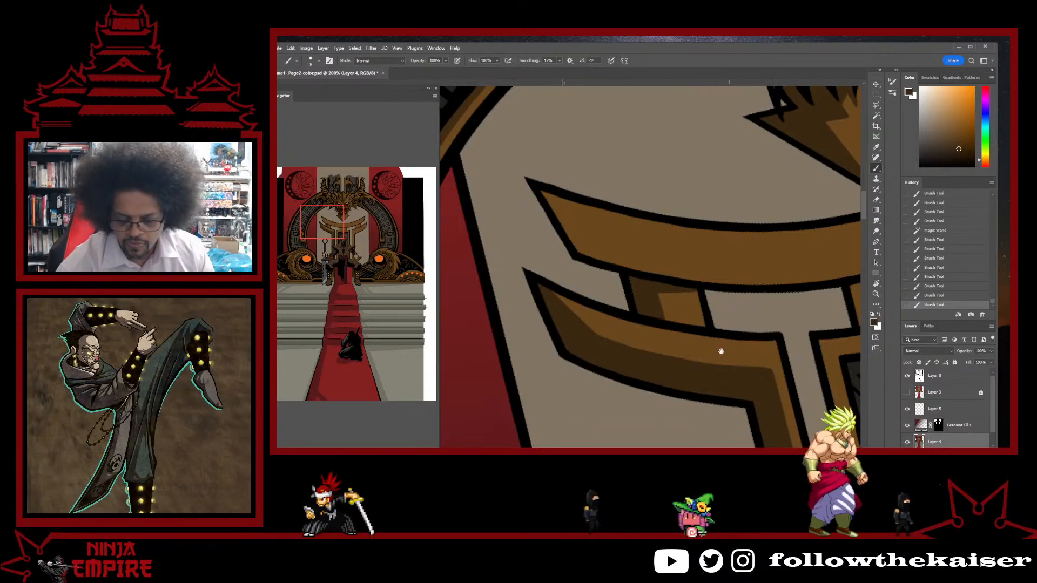
- Paint diagonal dark brown shadow bands across the gate's upper crossbeam near its sword-side tip
left_click_drag(719, 351, 564, 332)
key("r")
left_click_drag(756, 289, 742, 376)
left_click(695, 343, "ctrl+alt")
left_click(694, 343, "ctrl+alt")
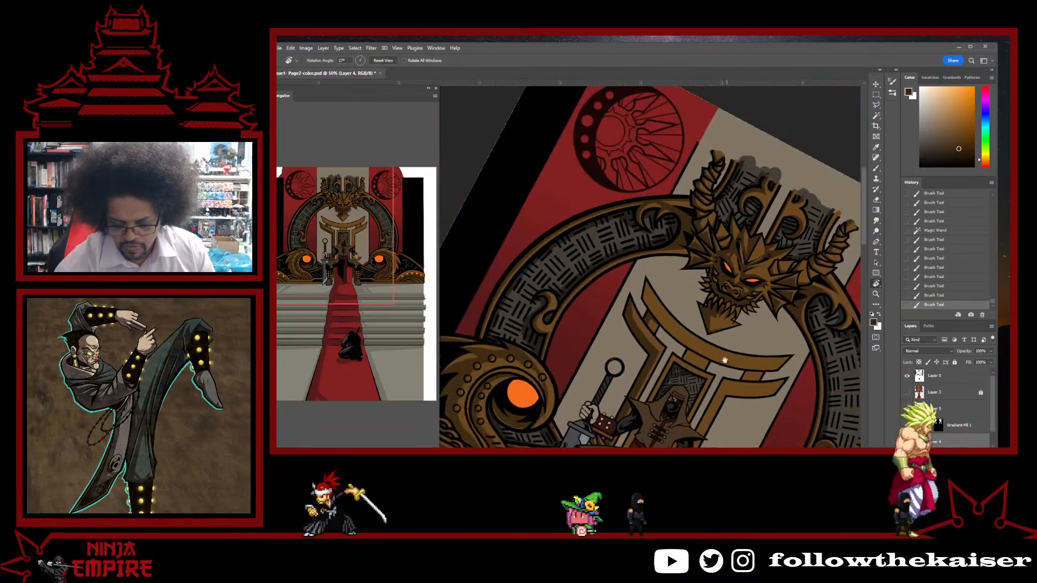
left_click(614, 308, "ctrl")
left_click_drag(614, 304, 642, 258)
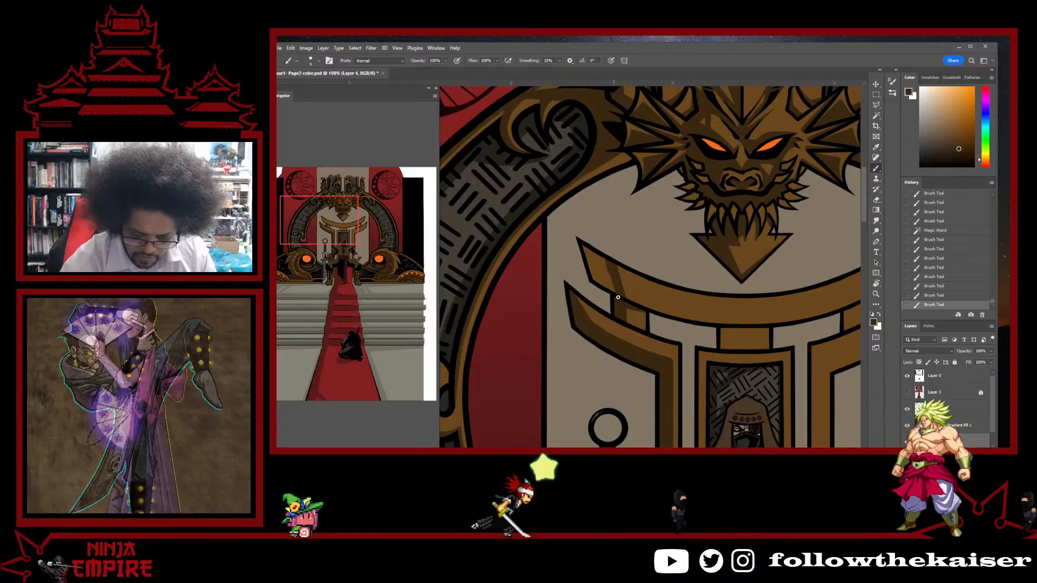
left_click_drag(600, 249, 612, 275)
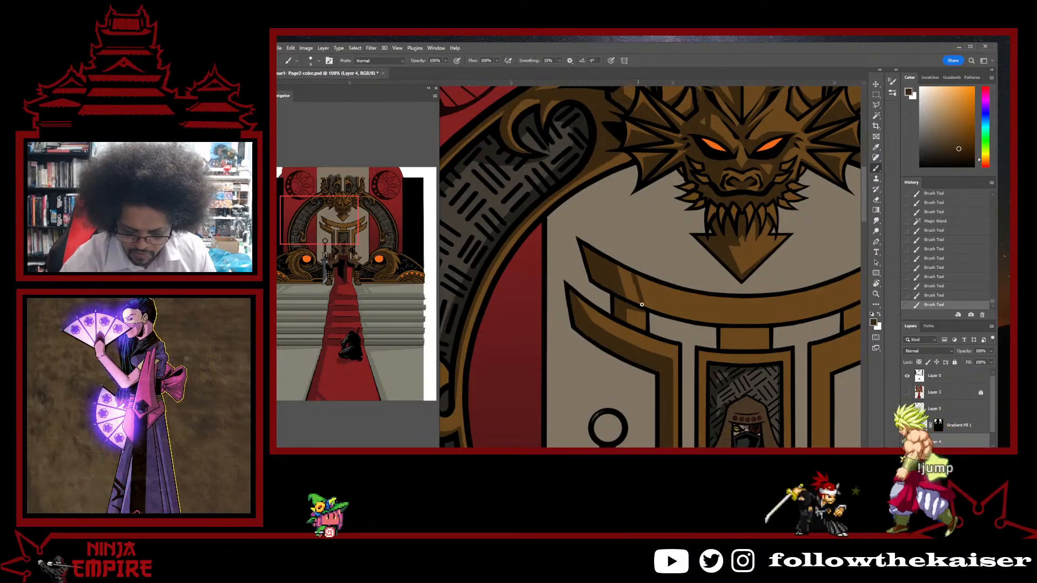
left_click_drag(645, 306, 640, 297)
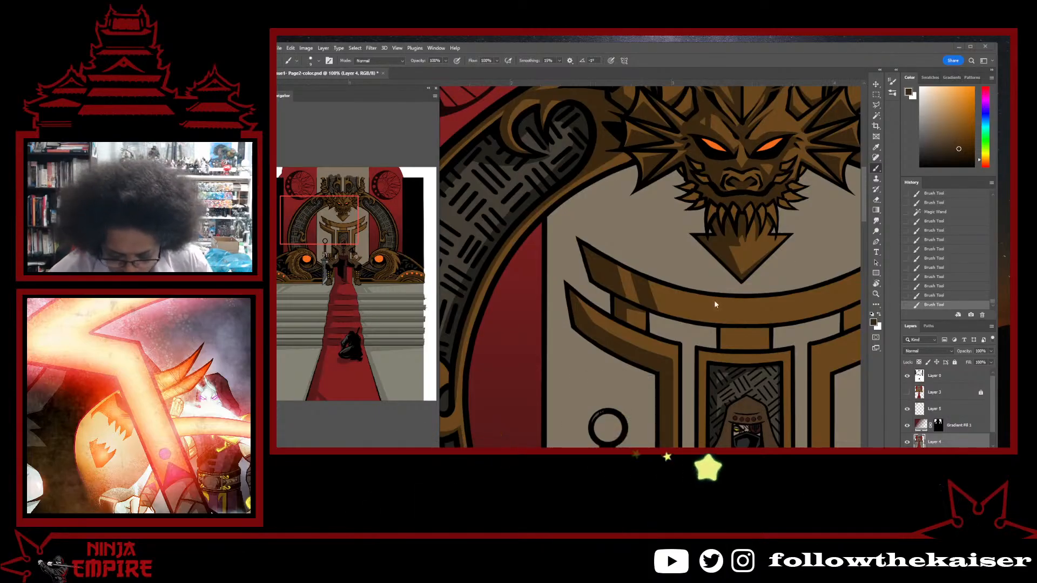
- Set the brush smoothing to 79% and enlarge the brush for long strokes along the upper crossbeam
scroll(710, 352, "up", 3)
scroll(625, 358, "down", 6)
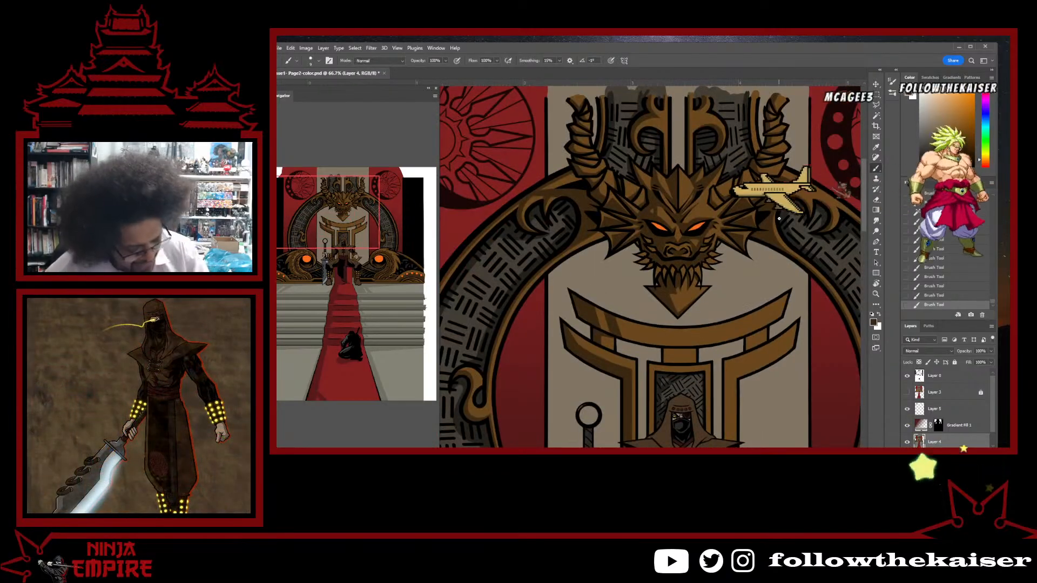
key("r")
mouse_move(728, 323)
left_mouse_down()
mouse_move(715, 376)
mouse_move(747, 350)
mouse_move(773, 296)
left_mouse_up()
key("b")
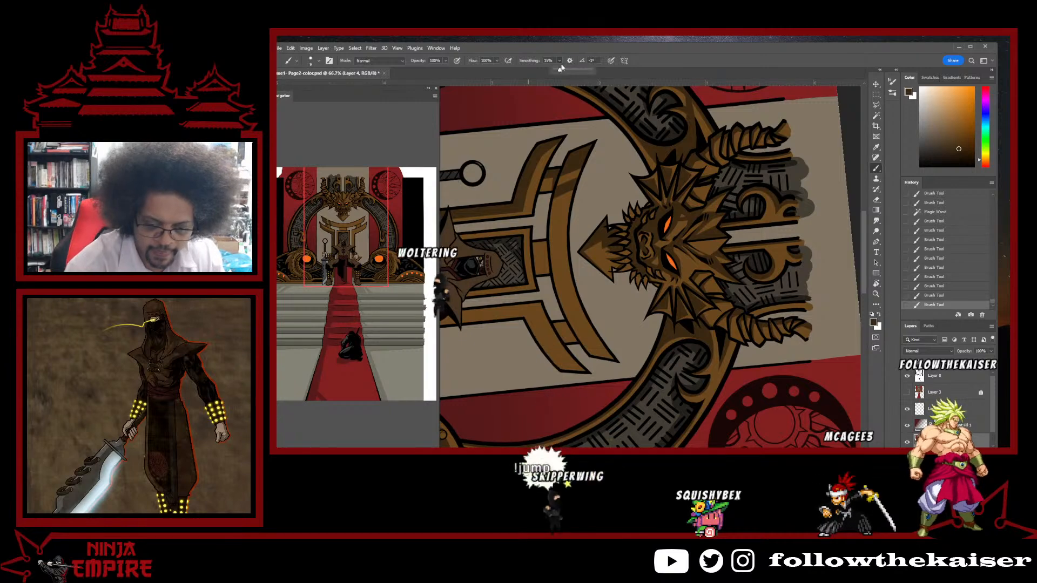
left_click_drag(559, 60, 584, 81)
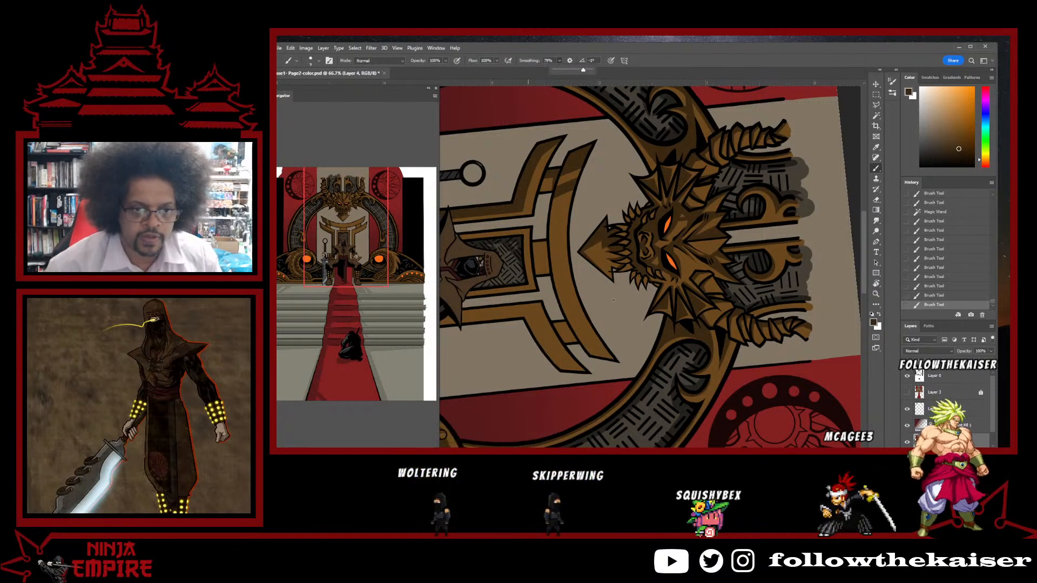
left_click_drag(613, 299, 571, 356)
key("bracketright")
key("bracketright")
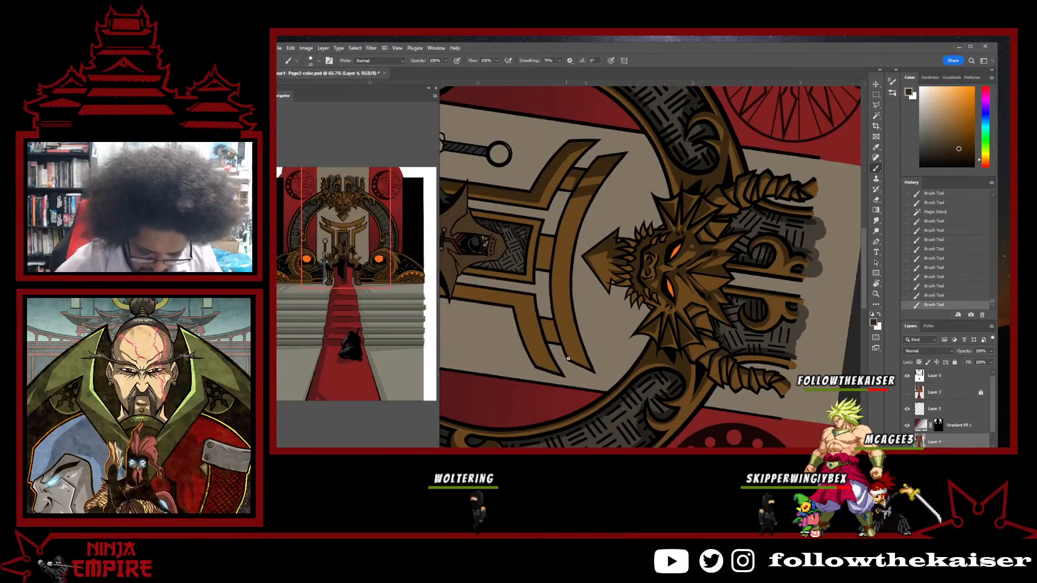
- Try a dark brown shadow along the underside of the gate's upper crossbeam and undo the strokes
left_click_drag(566, 357, 556, 319)
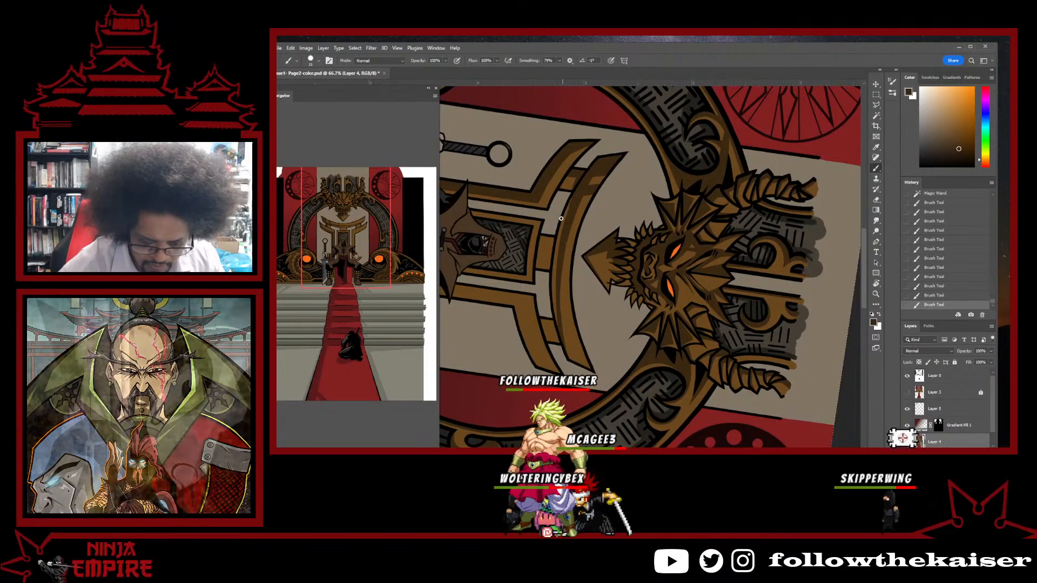
left_click_drag(594, 162, 586, 175)
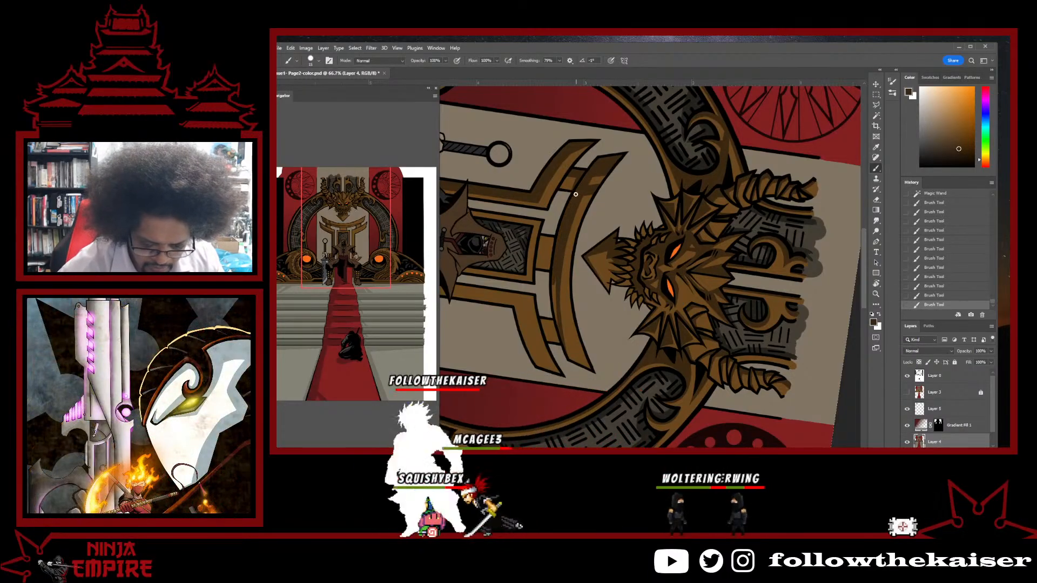
left_click_drag(555, 279, 558, 300)
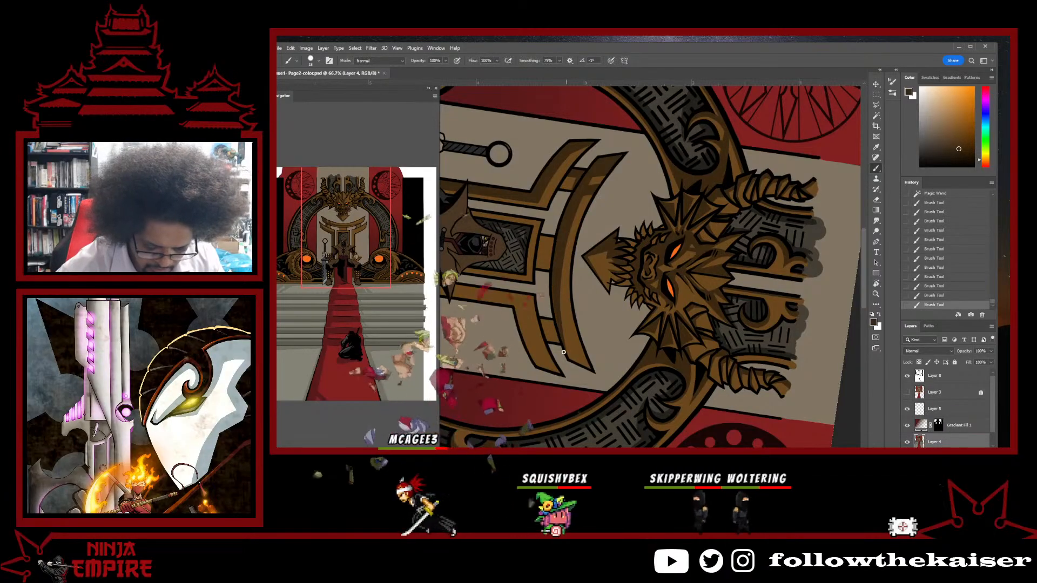
key("ctrl+z")
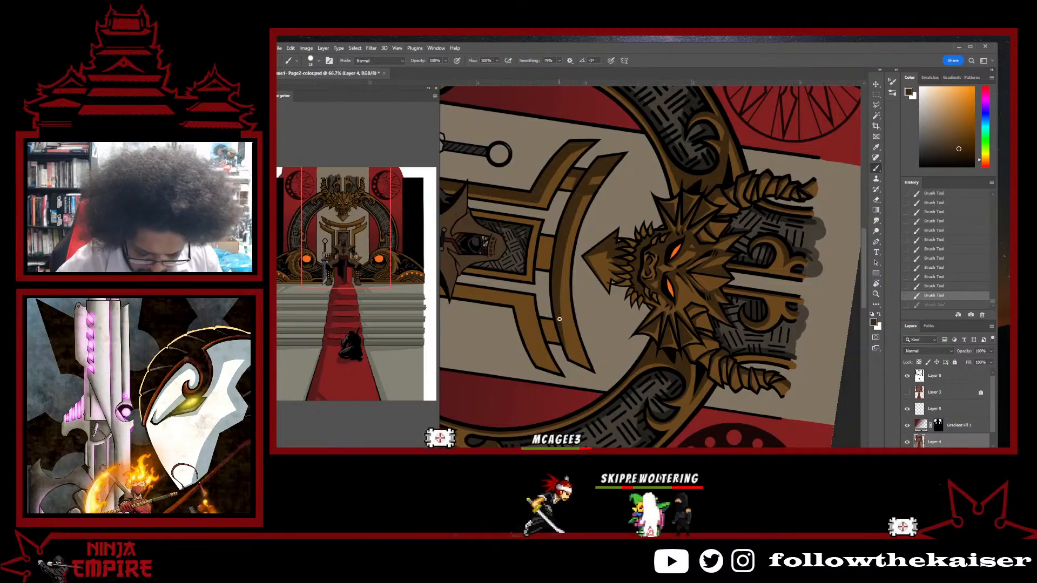
key("ctrl+z")
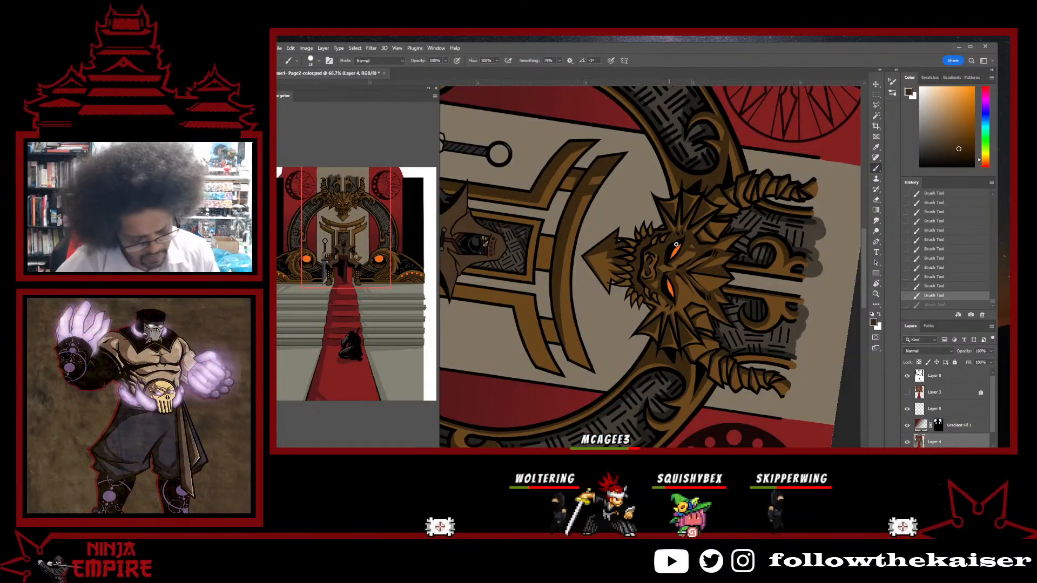
key("Escape")
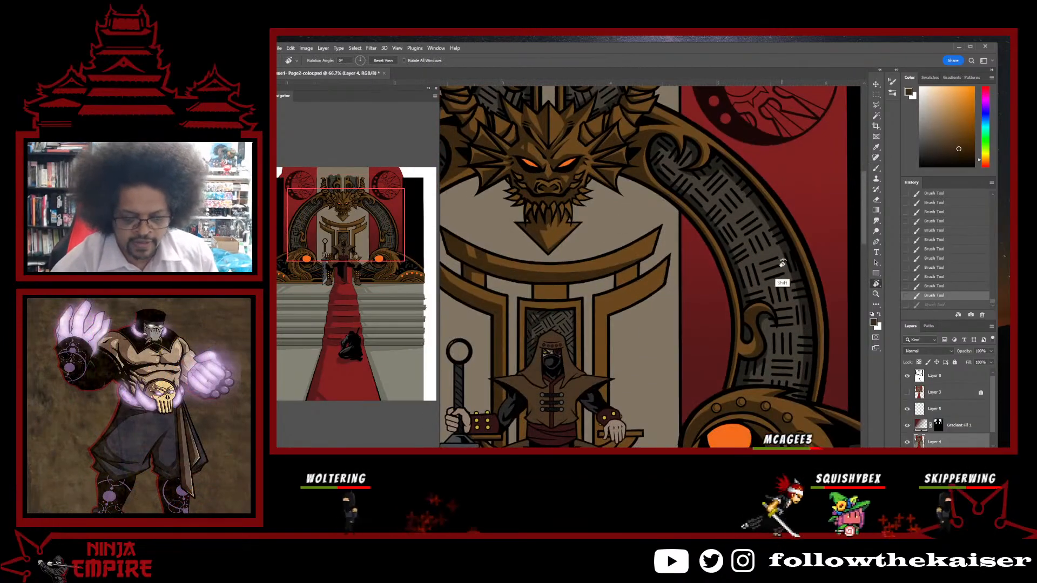
key("ctrl+z")
key("ctrl+z")
key("ctrl+z")
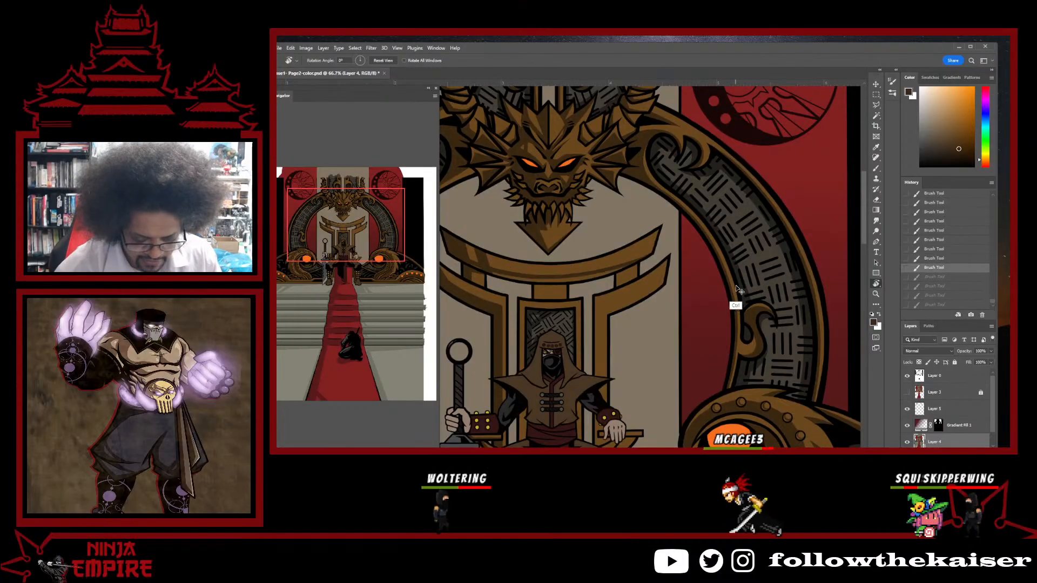
- Paint a continuous dark brown shadow along the underside of the gate's upper crossbeam, from the sword-side bands toward the opposite tip
left_click_drag(738, 289, 702, 345)
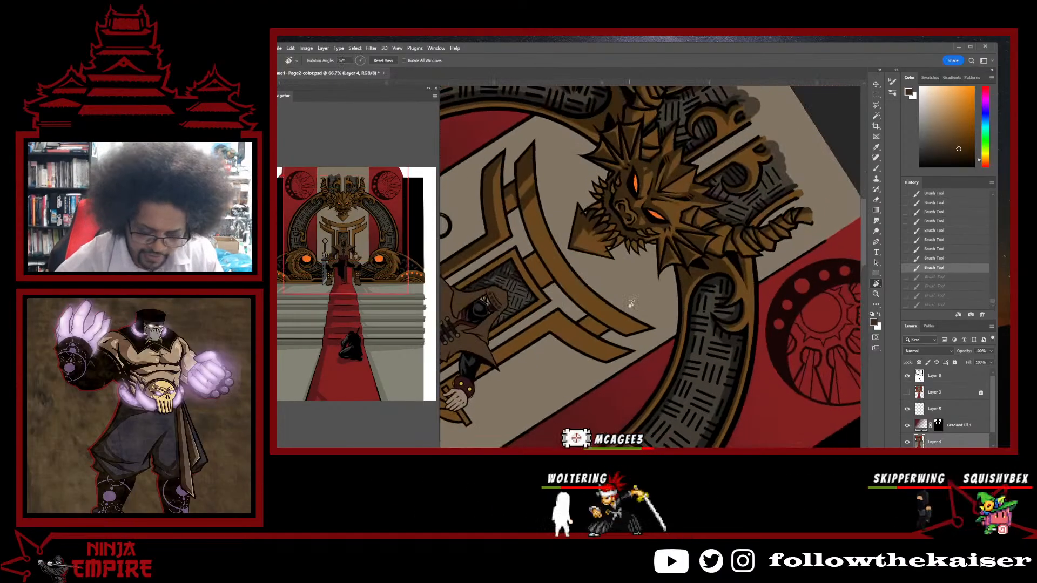
left_click_drag(523, 181, 530, 228)
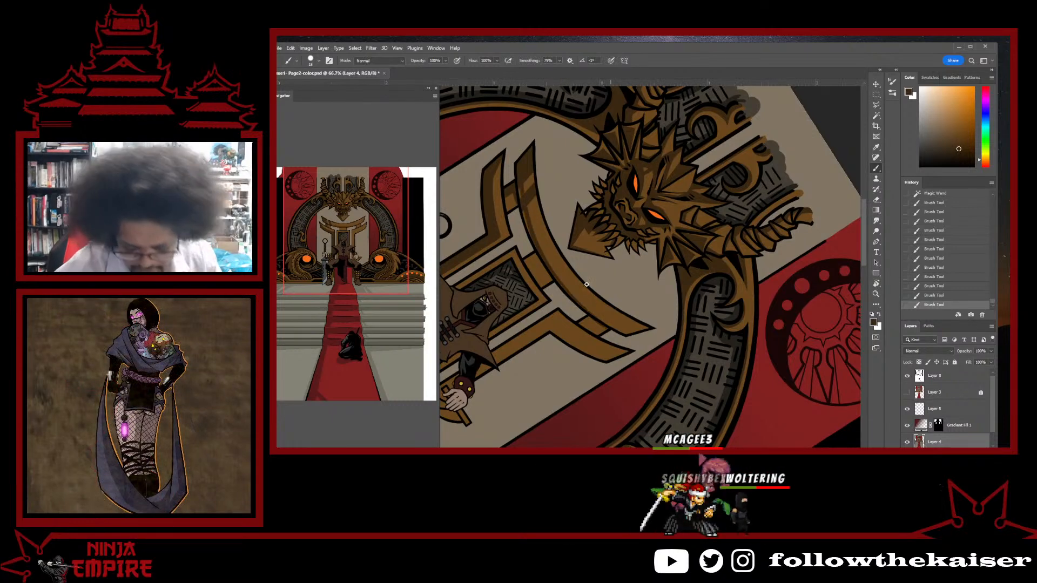
left_click_drag(586, 284, 544, 263)
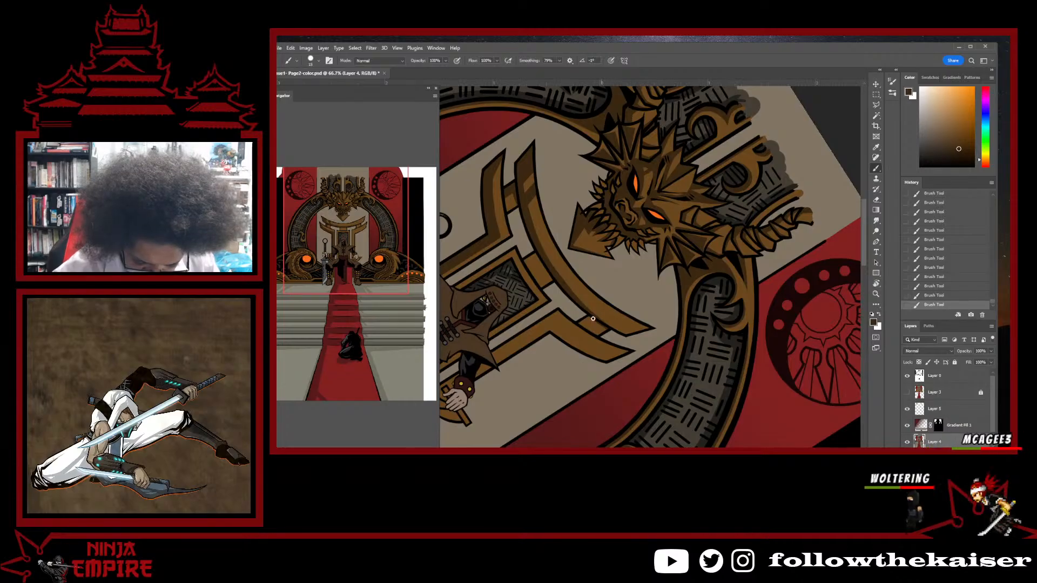
key("r")
left_click_drag(669, 394, 783, 276)
left_click_drag(737, 243, 628, 242)
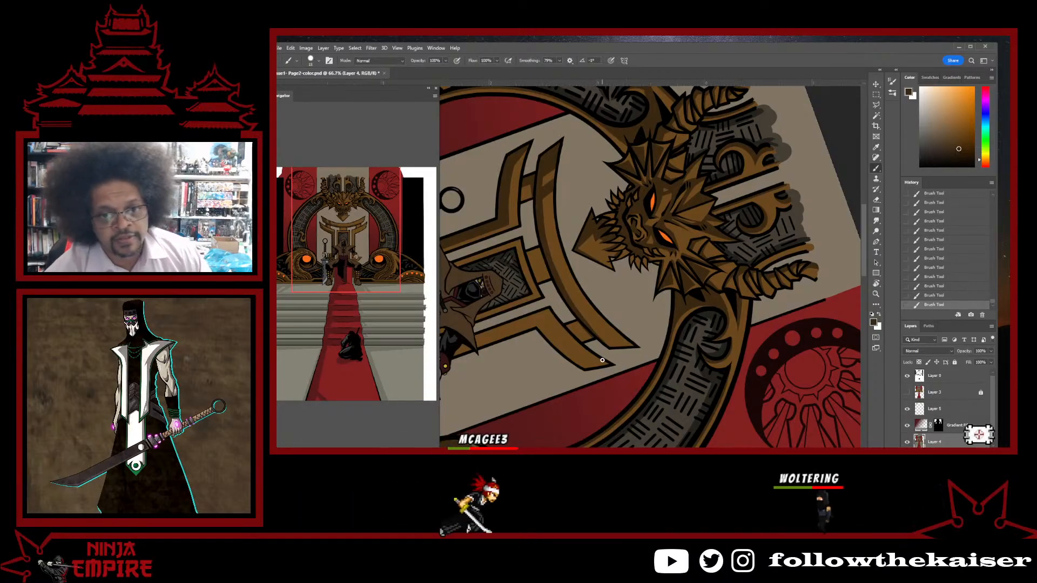
key("r")
mouse_move(602, 360)
left_mouse_down()
mouse_move(555, 273)
mouse_move(750, 179)
mouse_move(671, 297)
left_mouse_up()
left_click_drag(593, 292, 587, 257)
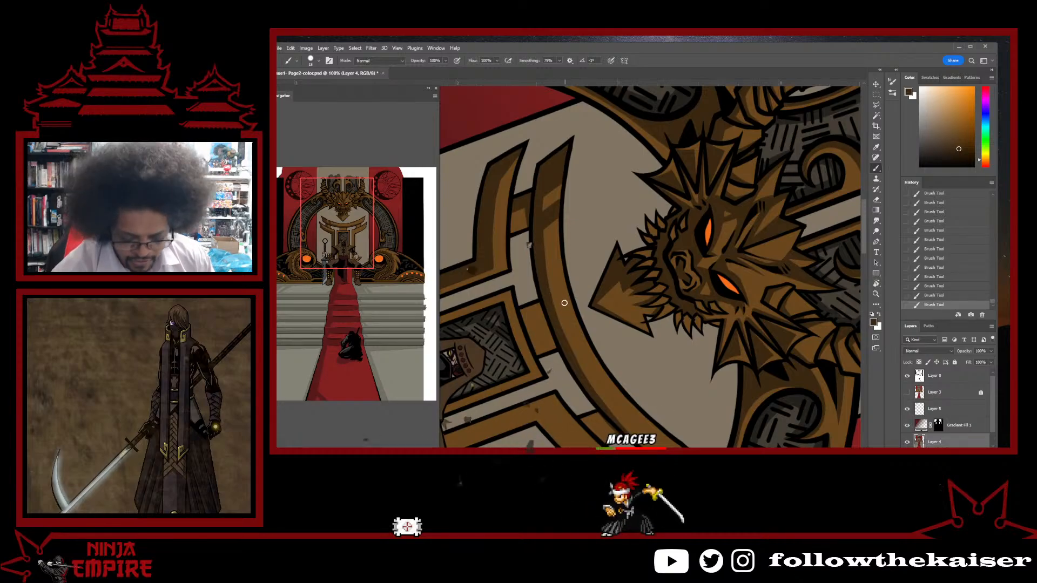
- Sample the beam's gold brown and repaint above the upper crossbeam's shadow to smooth its edge
left_click(558, 247, "alt")
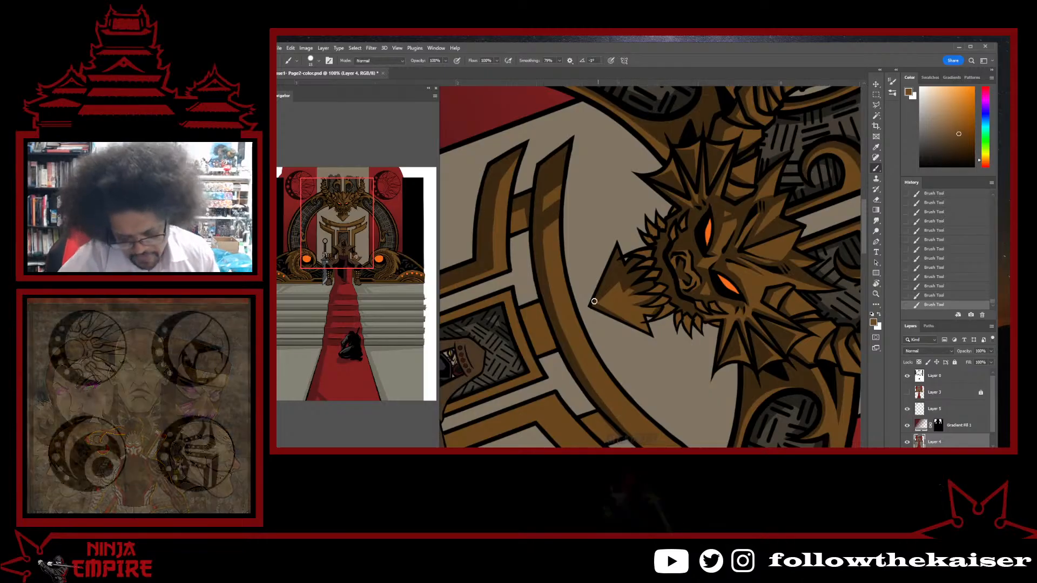
left_click(599, 365)
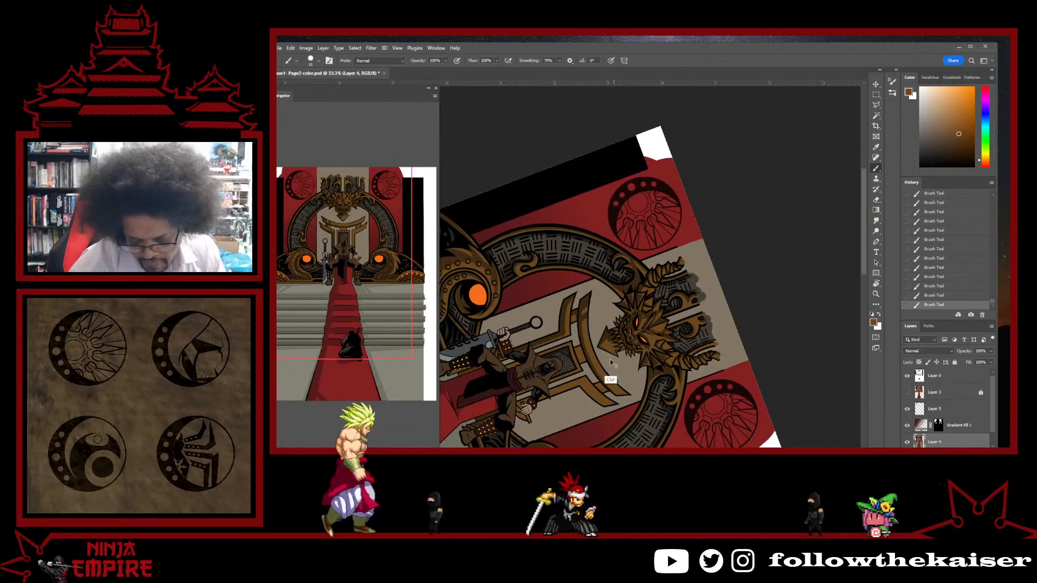
left_click(583, 357)
left_click(584, 357)
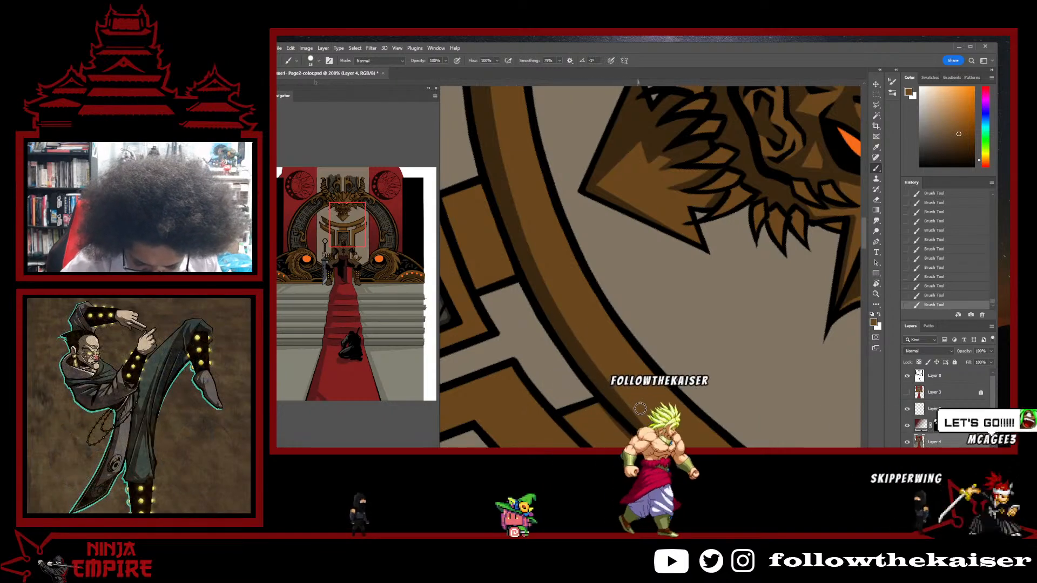
left_click_drag(589, 317, 633, 391)
- Return the canvas to its upright orientation and set the brush smoothing to 12%
scroll(633, 391, "down", 5)
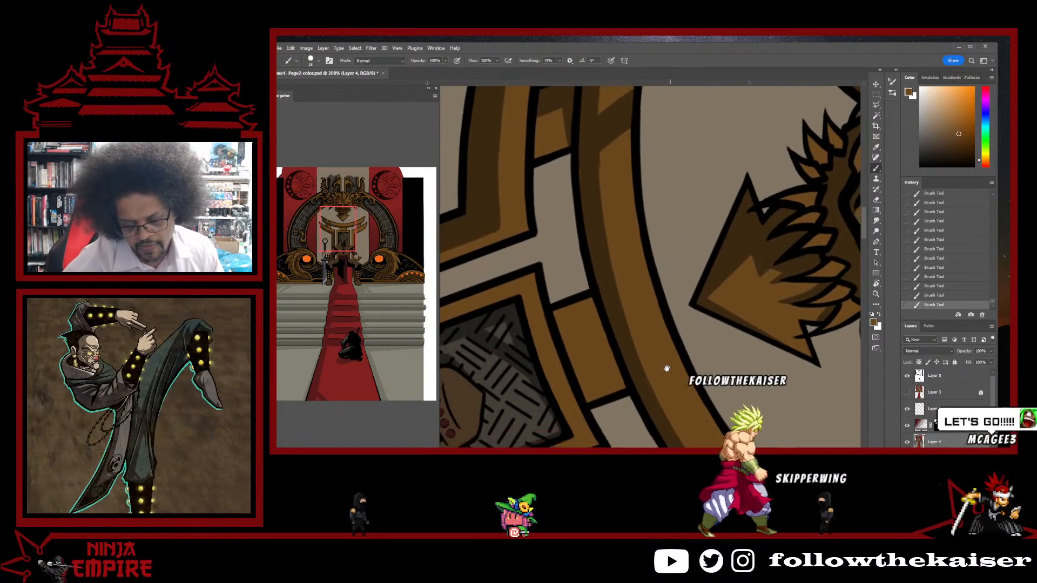
key("r")
left_click_drag(711, 337, 762, 292)
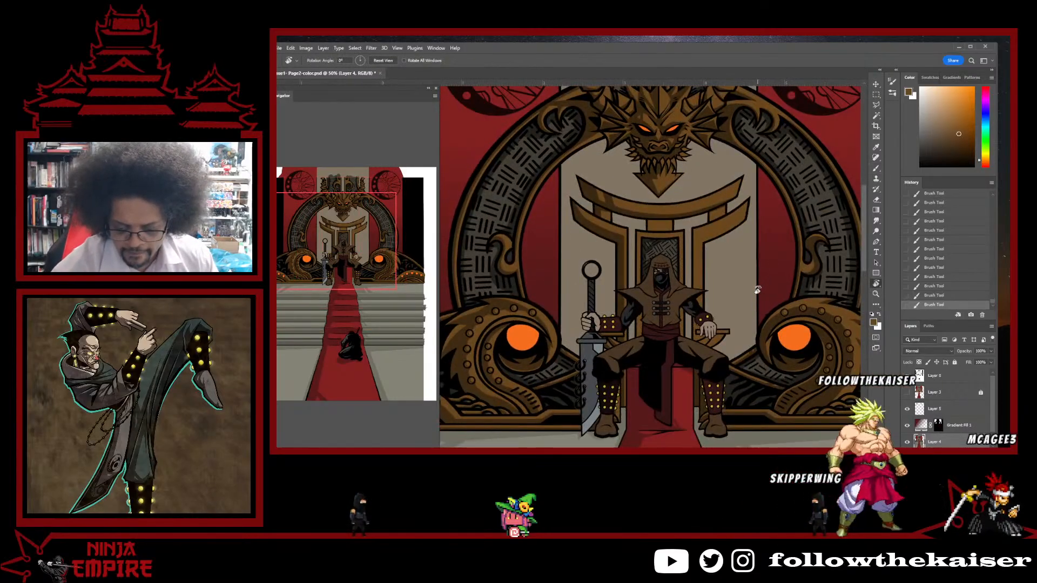
scroll(731, 237, "up", 2)
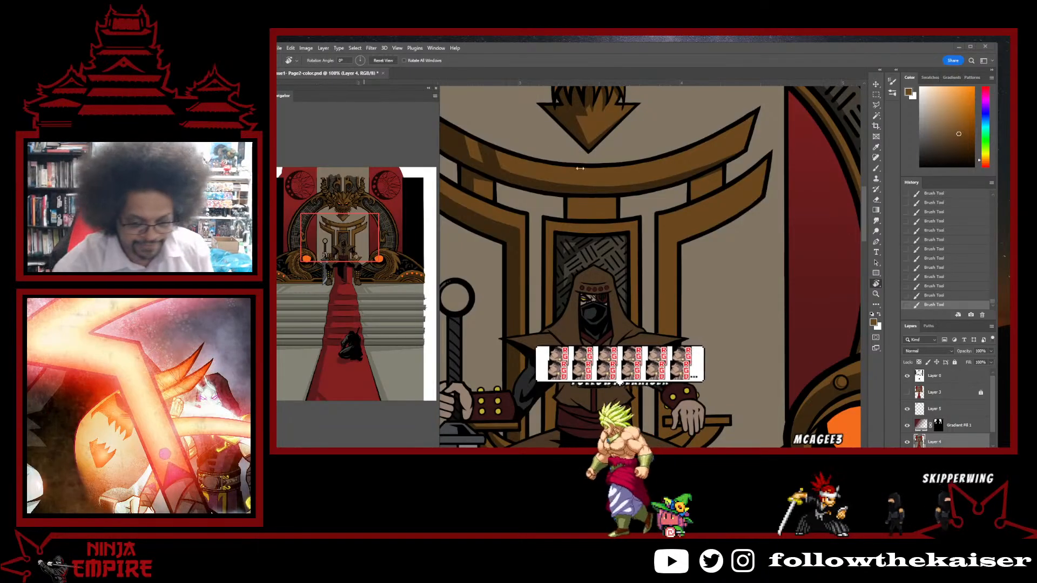
key("b")
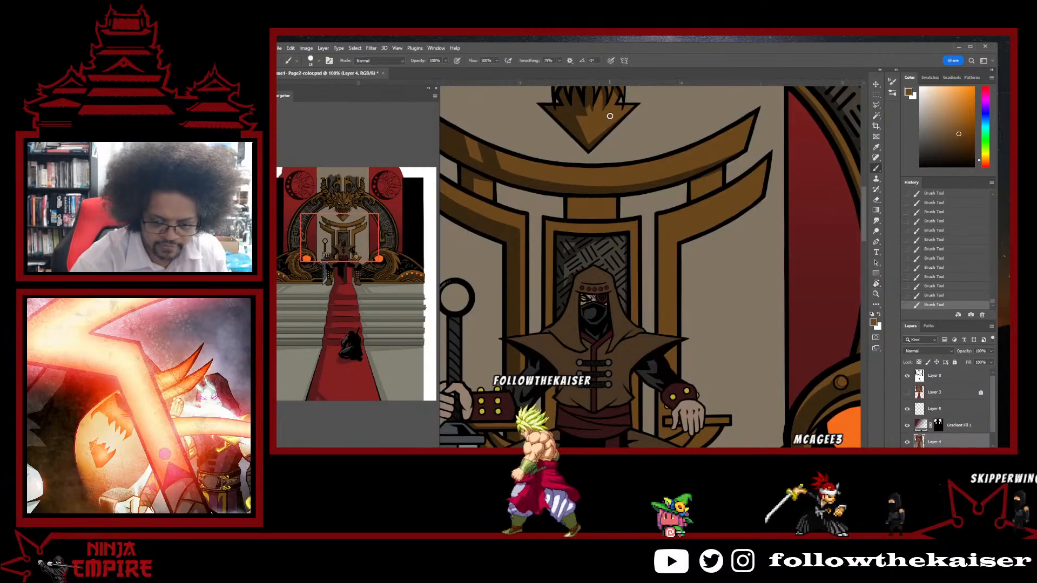
left_click_drag(560, 60, 537, 68)
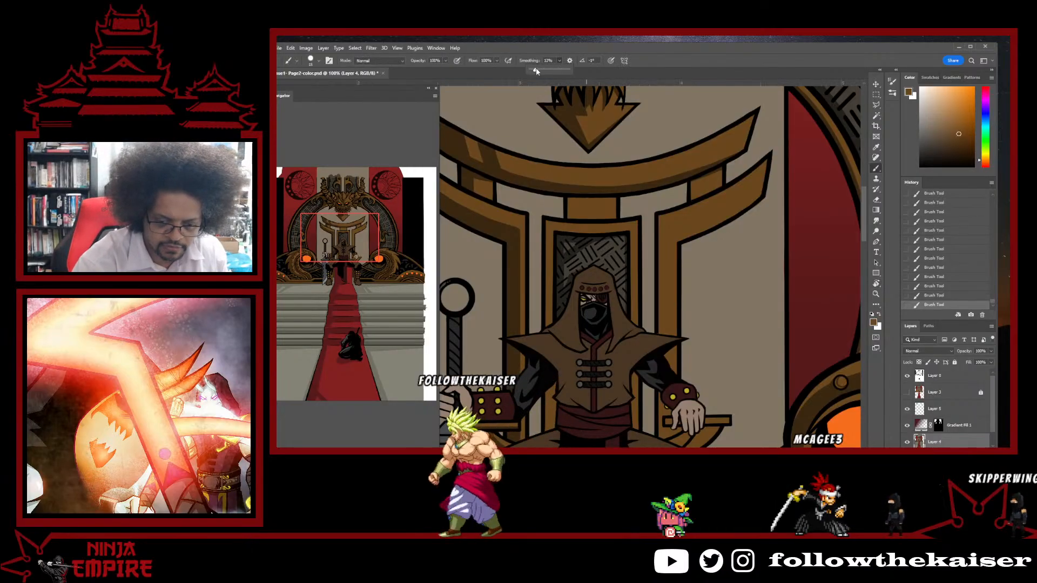
left_click_drag(657, 285, 704, 256)
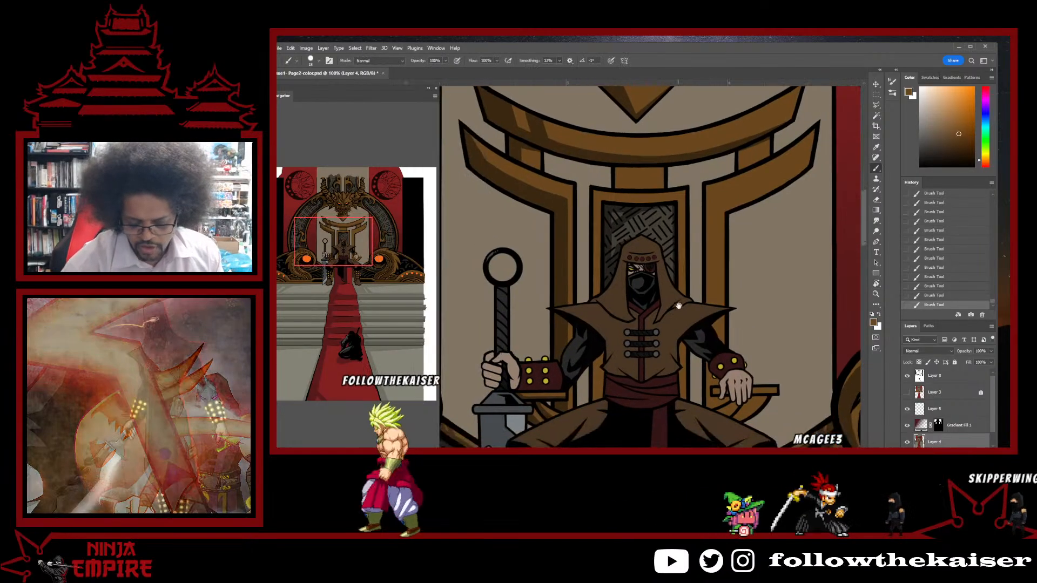
- Select the gold areas of the gate and throne, hide the selection outline, and paint shadows sampled from the gate post's dark brown along the backrest frame
left_click_drag(621, 370, 650, 305)
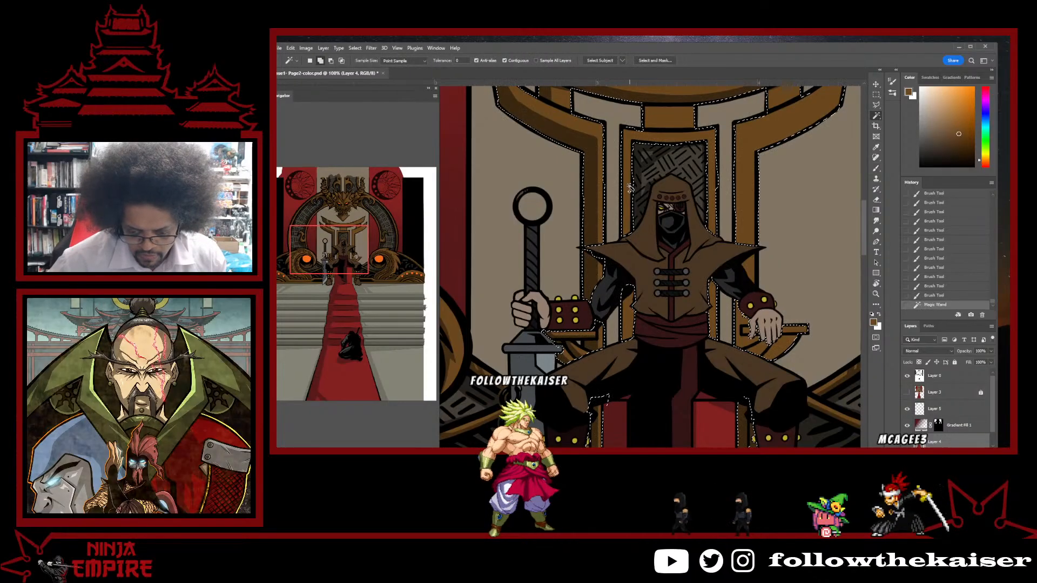
key("ctrl+h")
key("b")
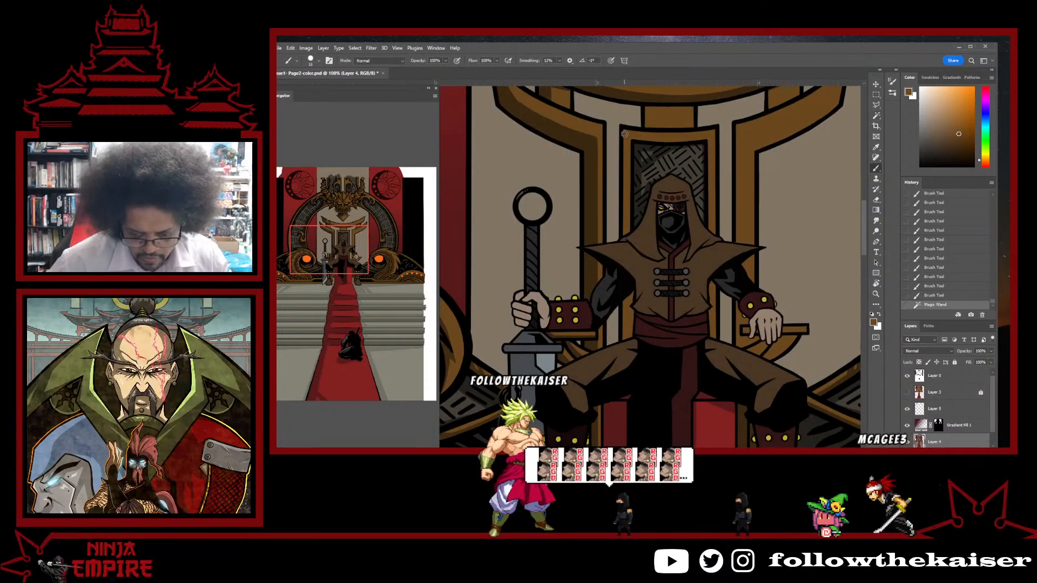
left_click_drag(626, 210, 595, 169)
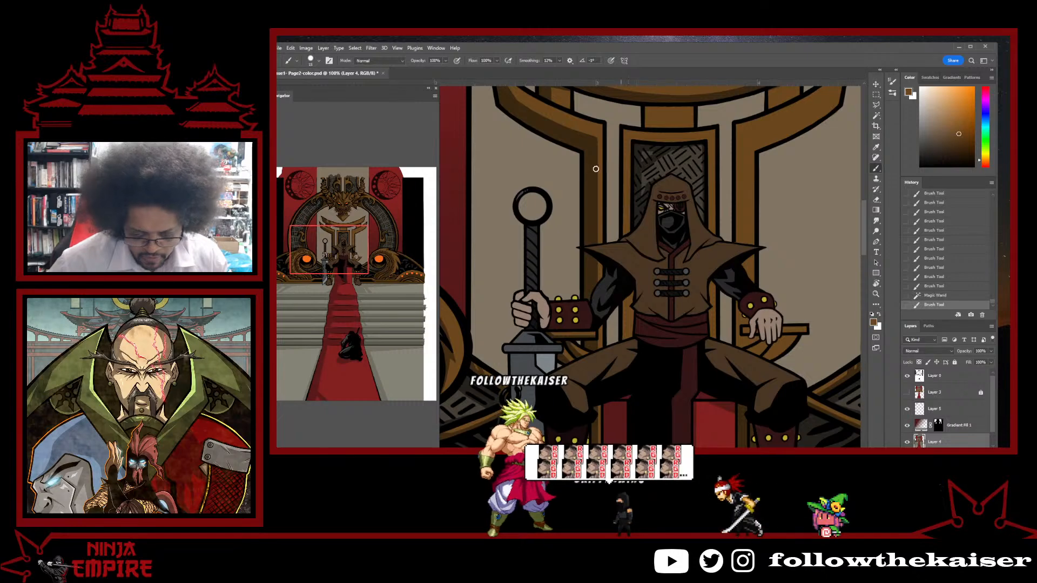
left_click(595, 184, "alt")
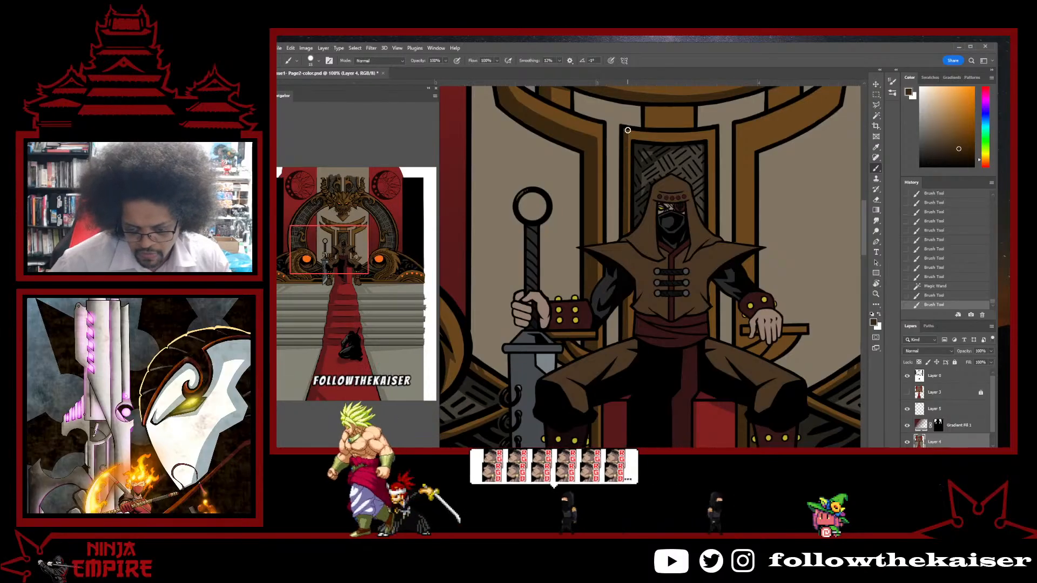
left_click(623, 125)
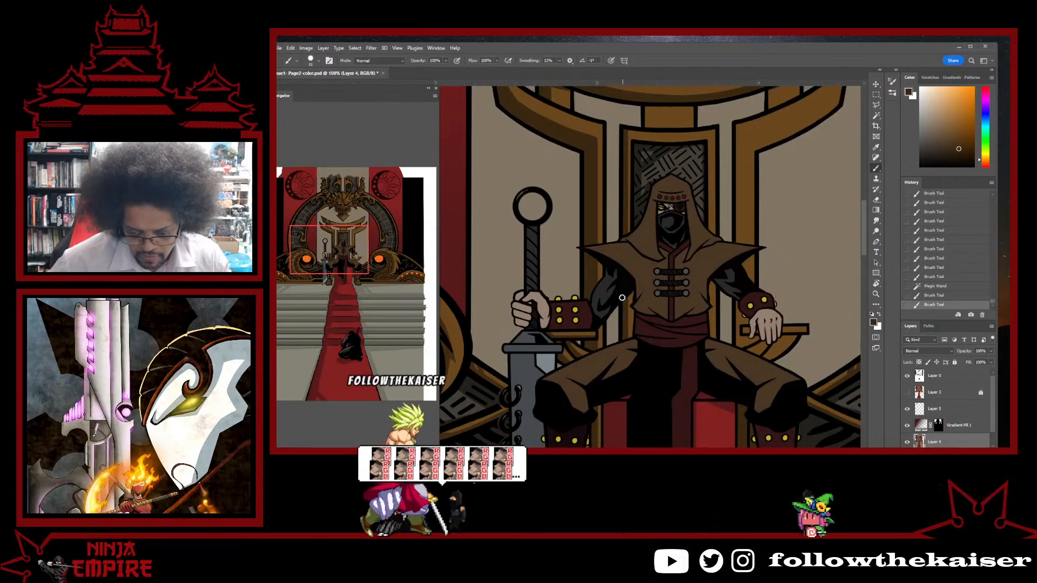
left_click(707, 141)
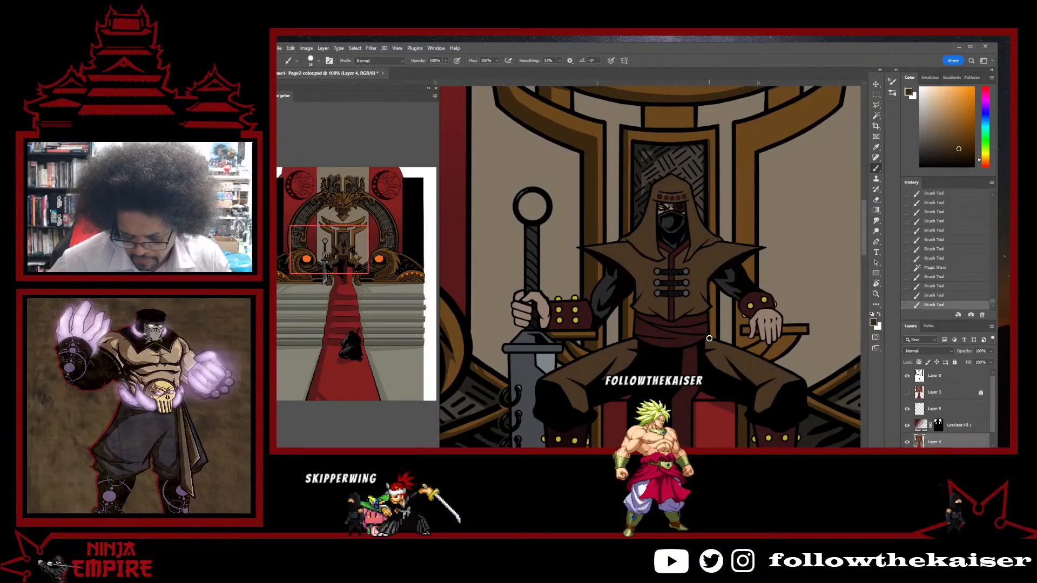
left_click(706, 143)
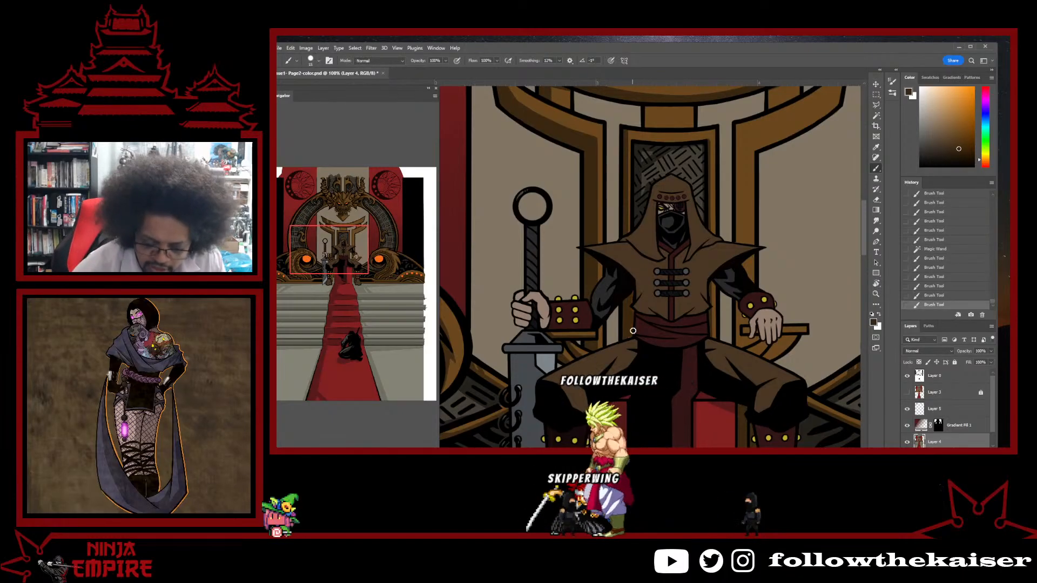
left_click(705, 227)
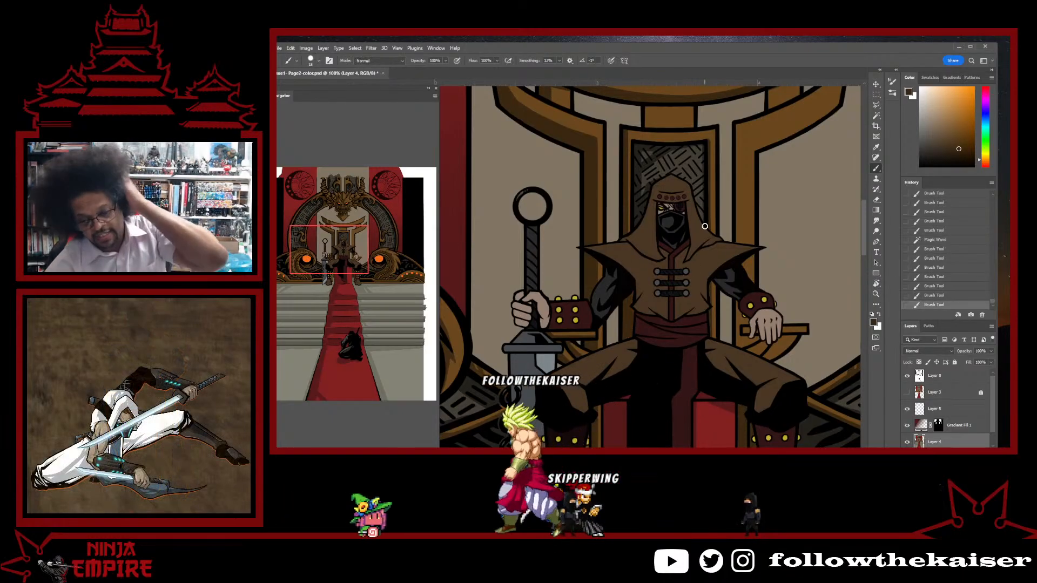
- Shade the top of the throne's backrest frame in dark brown and clean up the shadow edges with a sampled gold brown
key("r")
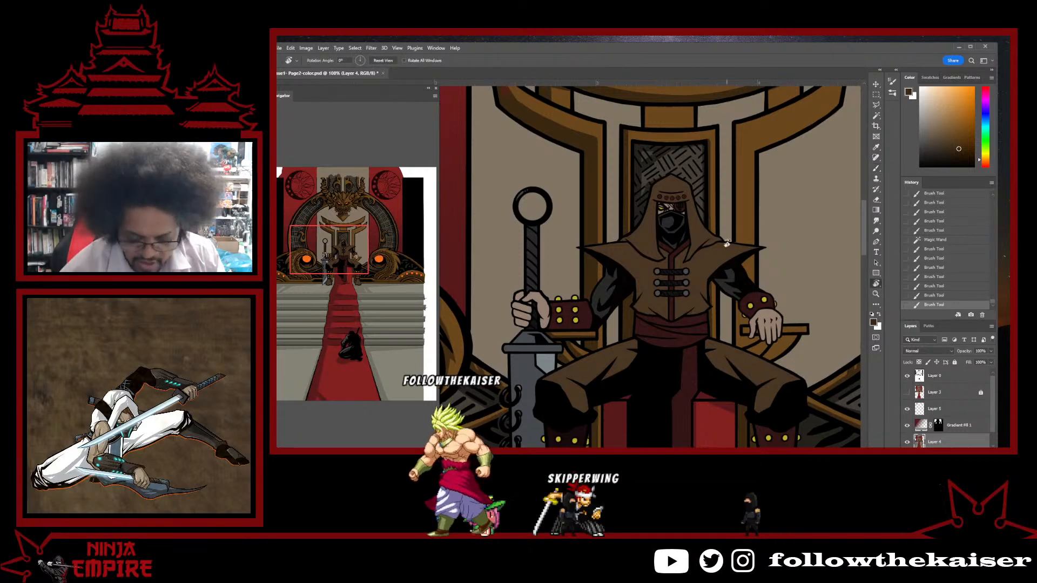
mouse_move(726, 244)
left_mouse_down()
mouse_move(697, 302)
mouse_move(655, 335)
left_mouse_up()
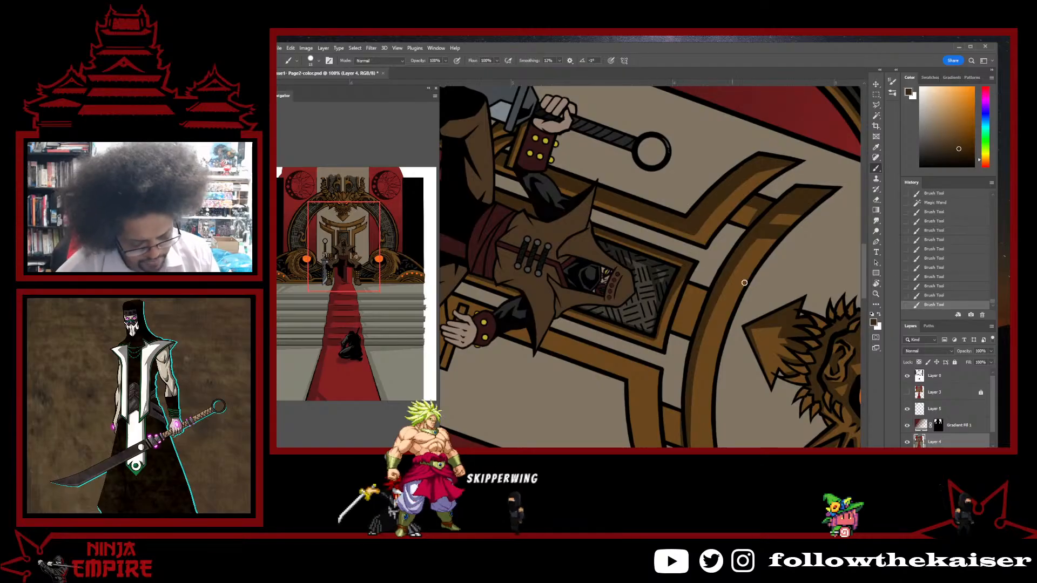
key("r")
left_click_drag(744, 283, 699, 283)
left_click(673, 309, "alt")
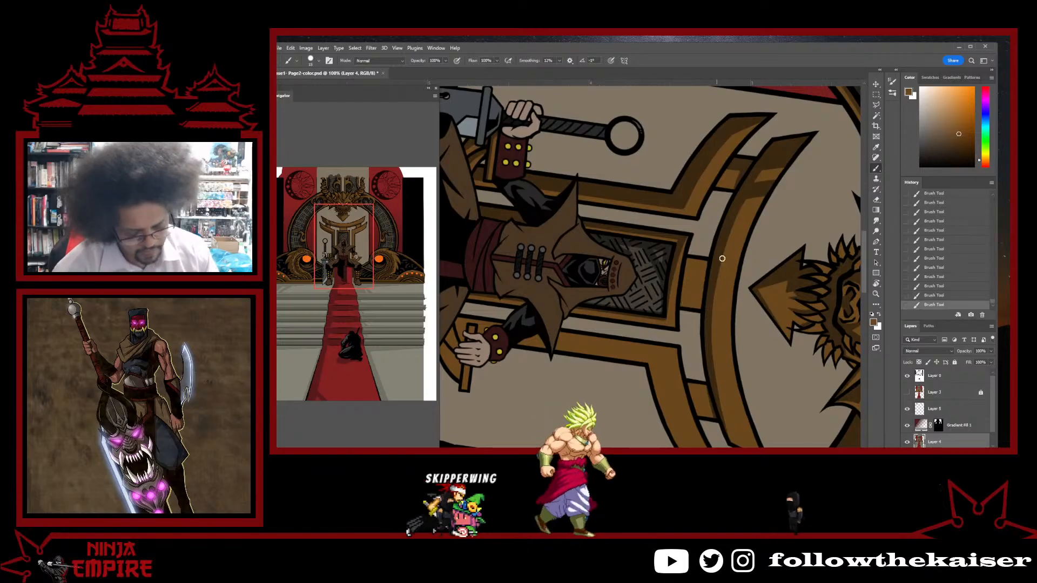
key("r")
left_click_drag(690, 241, 607, 54)
key("b")
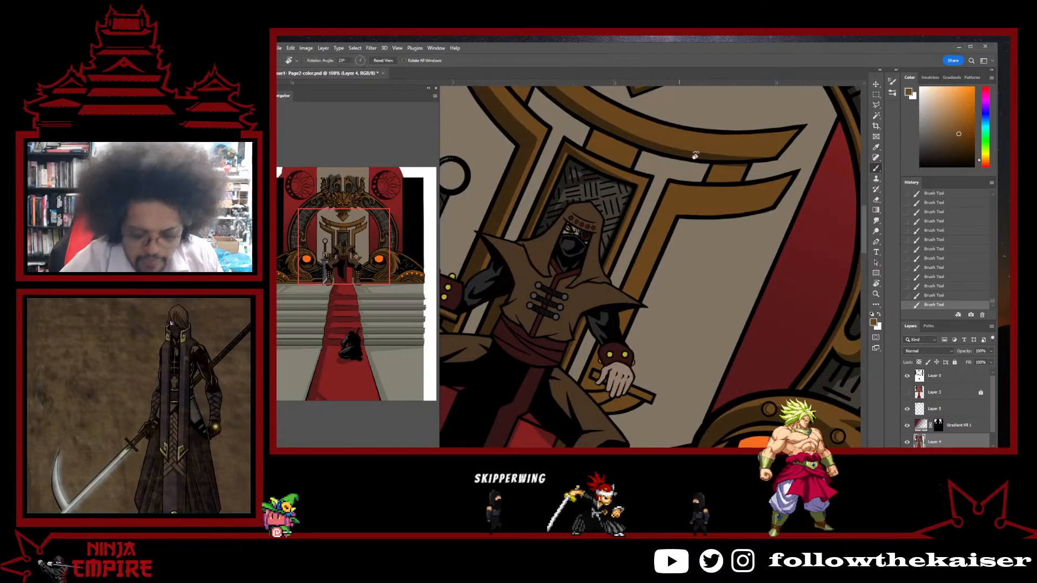
- Paint a dark brown shadow on the central block above the backrest, beneath the gate's upper crossbeam
key("r")
mouse_move(645, 179)
left_mouse_down()
mouse_move(687, 152)
mouse_move(682, 283)
mouse_move(669, 297)
left_mouse_up()
key("b")
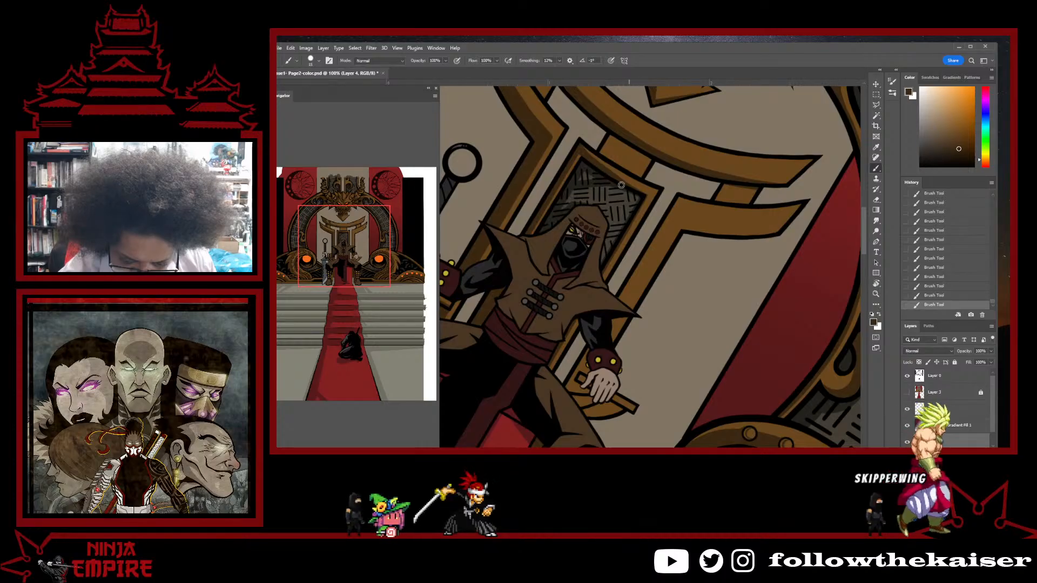
left_click(783, 291, "ctrl+alt")
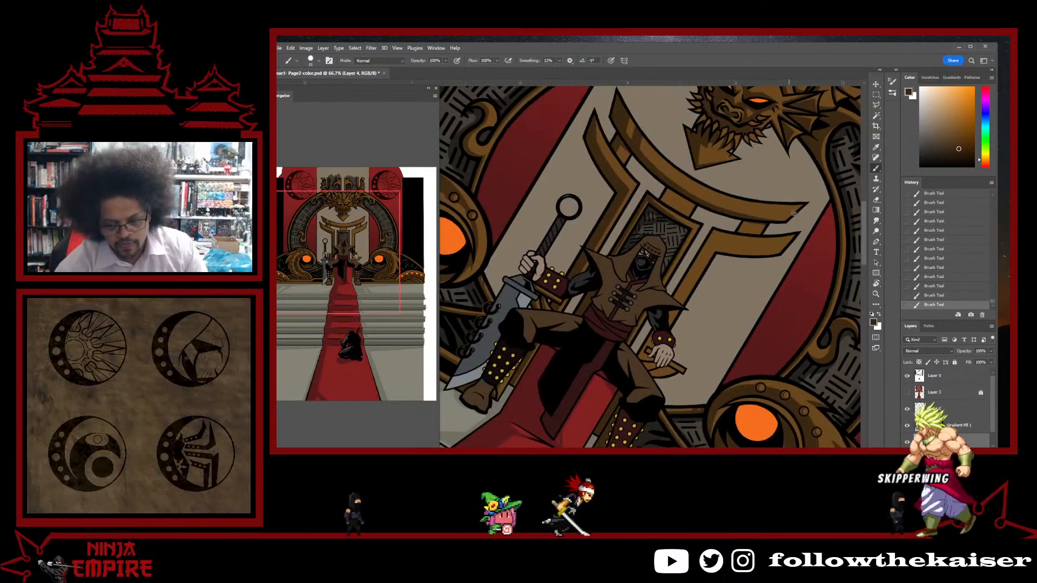
key("r")
left_click_drag(783, 291, 717, 301)
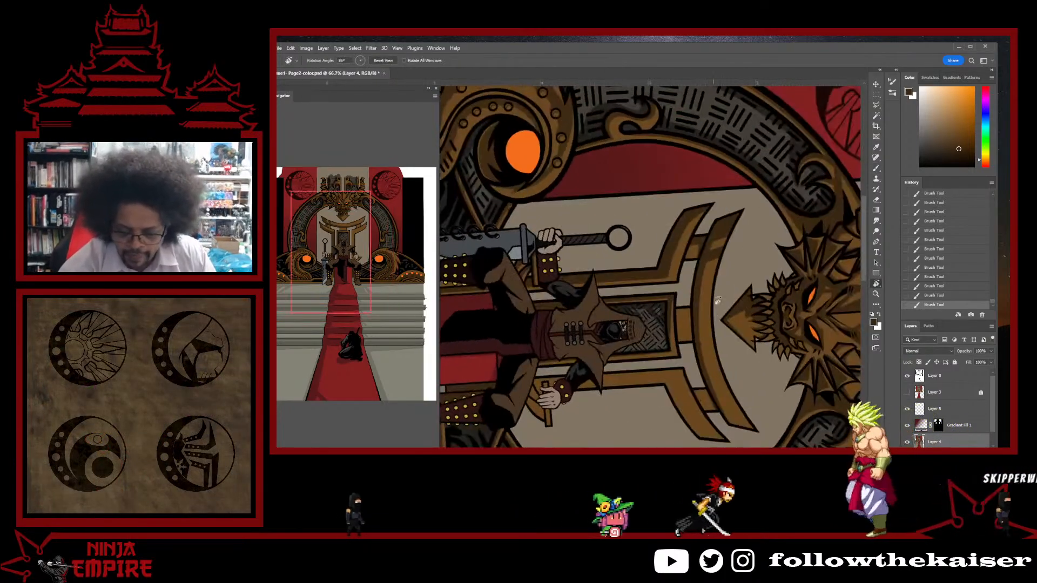
left_click(701, 331, "ctrl")
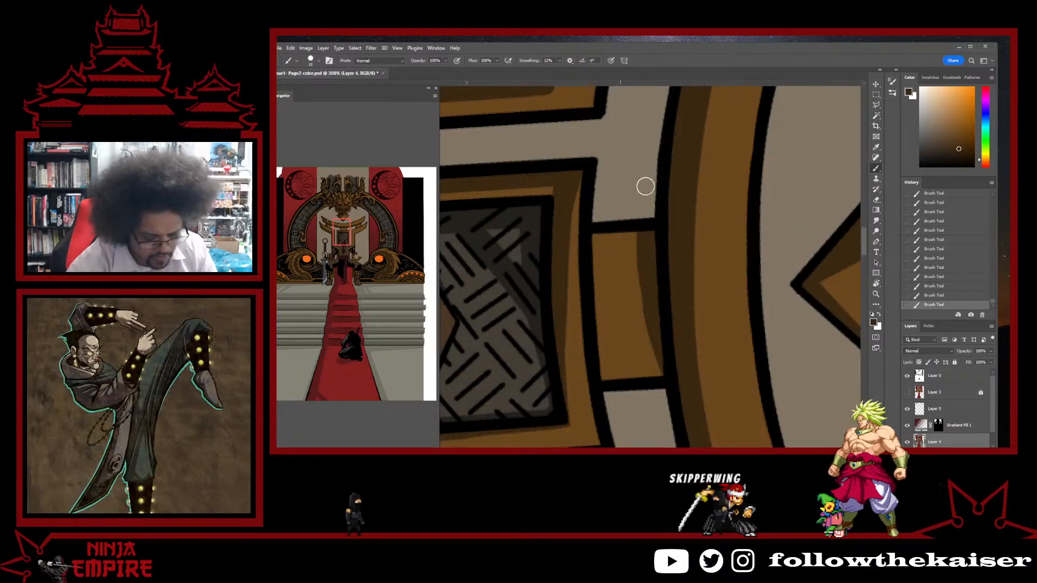
key("r")
mouse_move(645, 185)
left_mouse_down()
mouse_move(688, 174)
mouse_move(609, 171)
left_mouse_up()
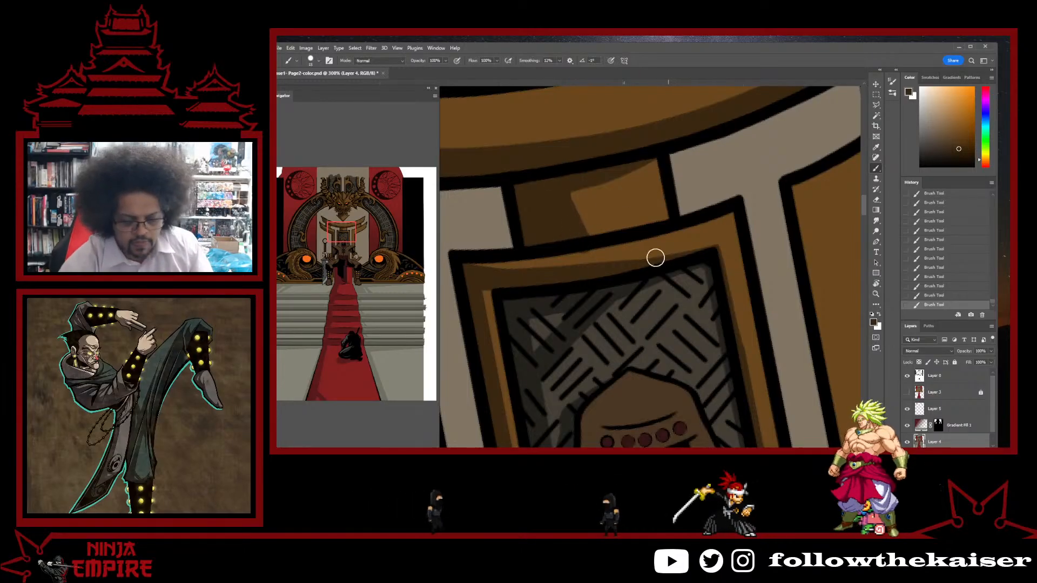
- Sample the central block's dark brown and straighten the edge of the shadow running down its sword-side portion
scroll(654, 270, "down", 5)
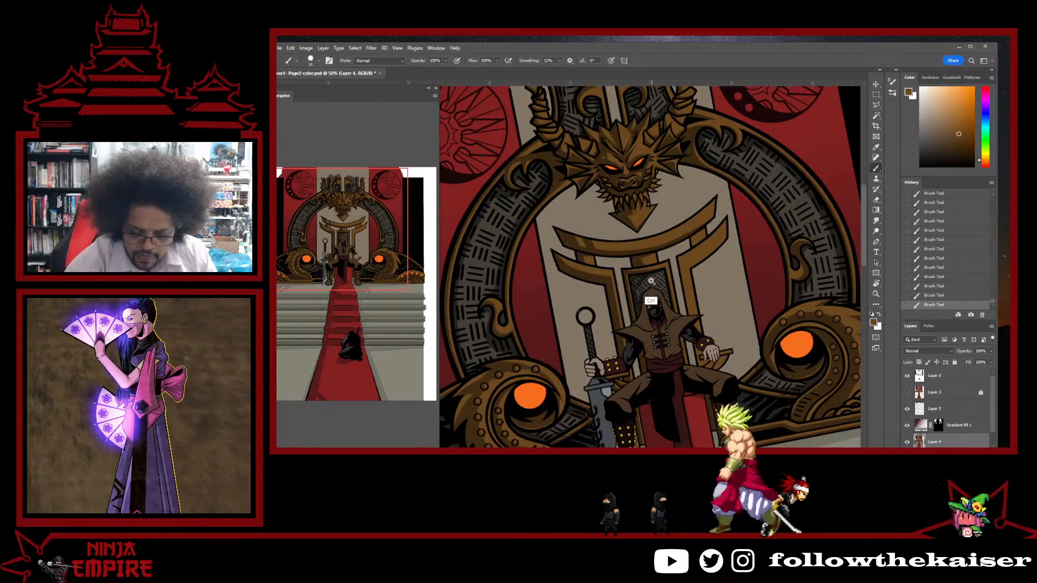
scroll(651, 281, "up", 4)
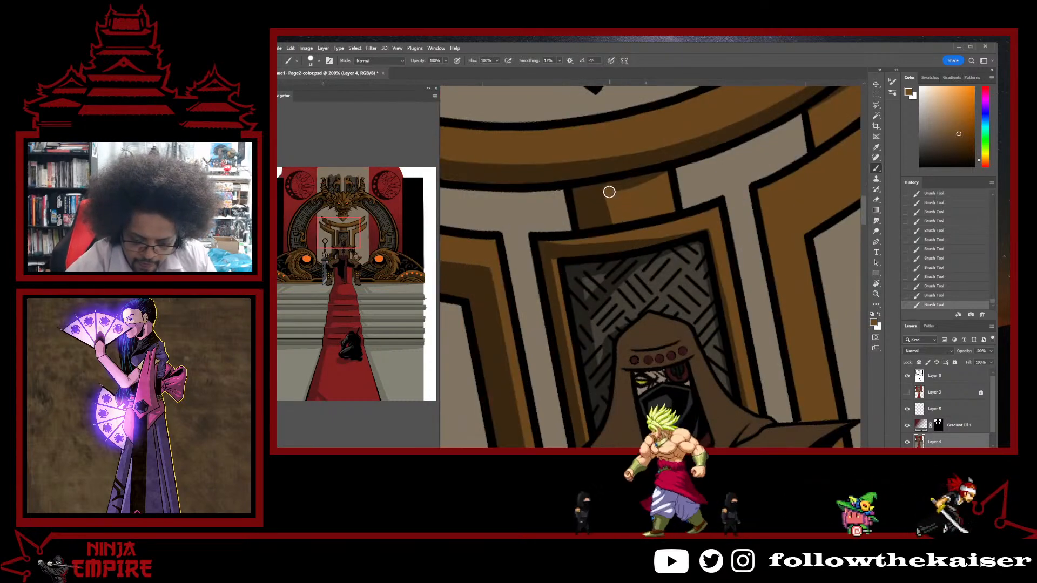
left_click(595, 202, "alt")
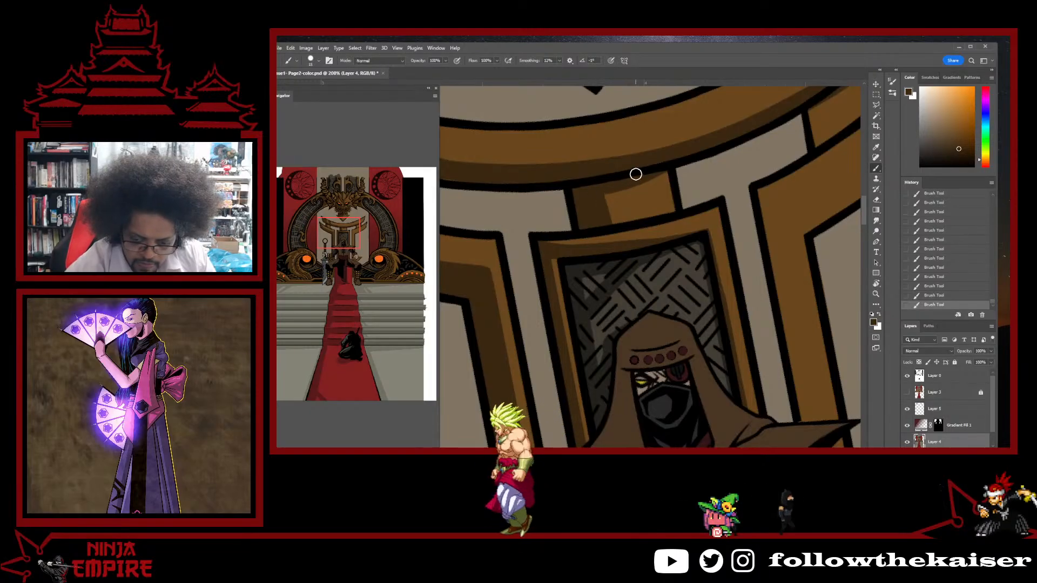
left_click_drag(604, 193, 610, 224)
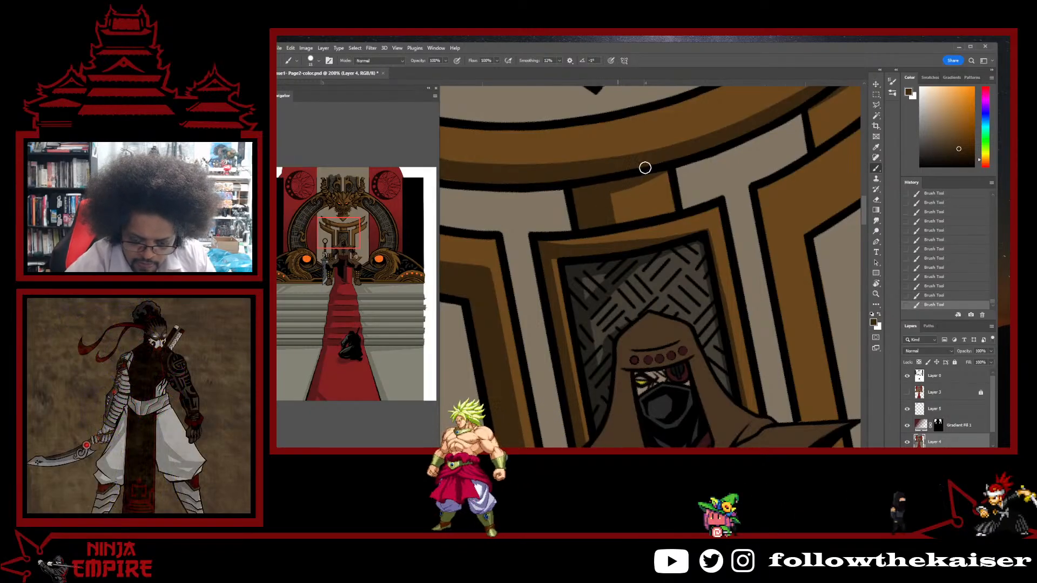
- Paint a dark brown shadow on the block joining the two crossbeams on the side opposite the sword
left_click(654, 272, "ctrl+alt")
left_click(654, 274, "ctrl+alt")
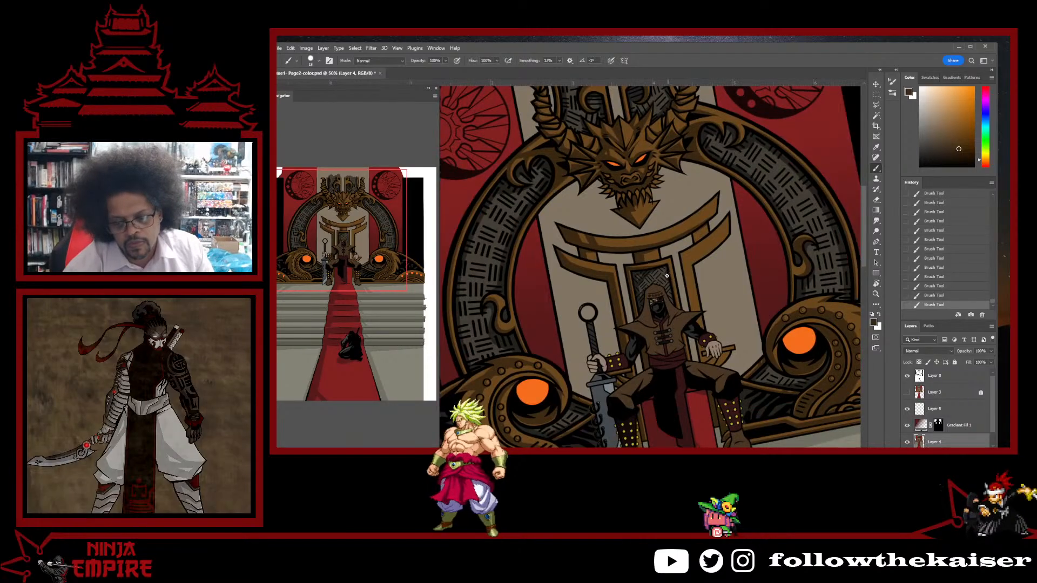
left_click(679, 264, "ctrl")
left_click(656, 324, "ctrl")
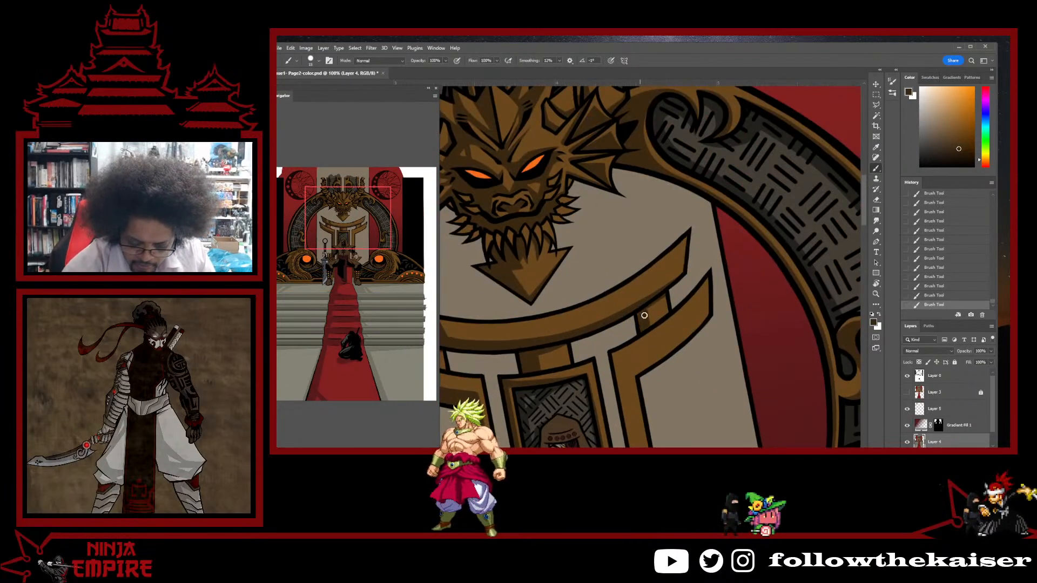
- Select the brown fill of the gate's lower right beam with the Magic Wand and hide the selection outline
left_click(667, 298, "alt")
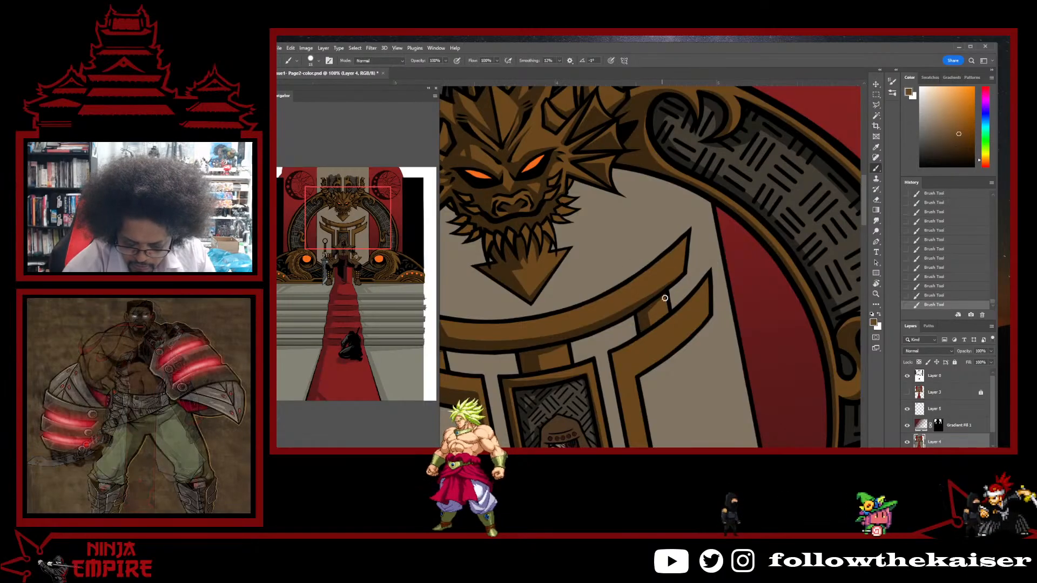
left_click_drag(683, 313, 683, 242)
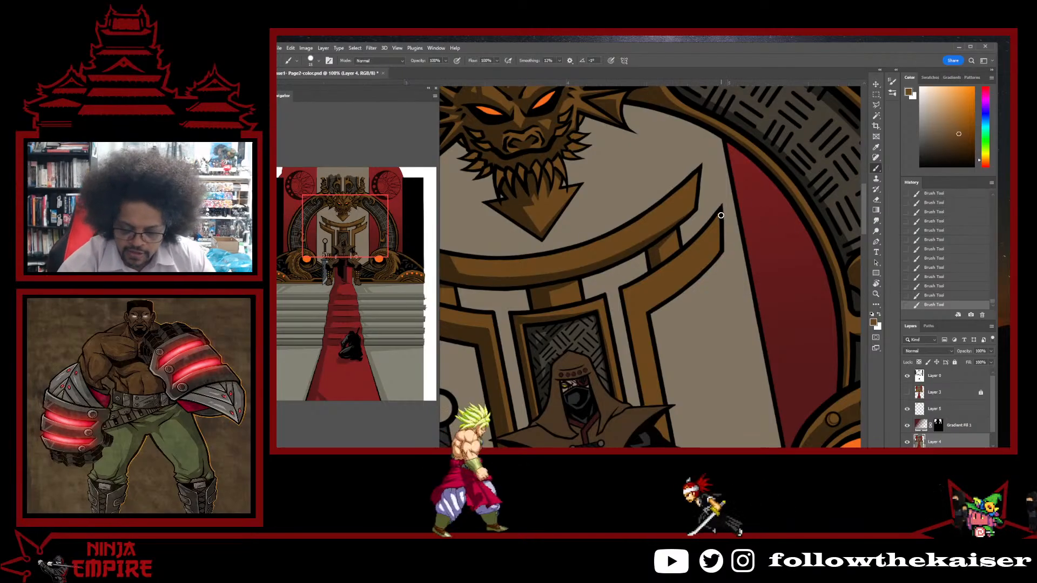
key("w")
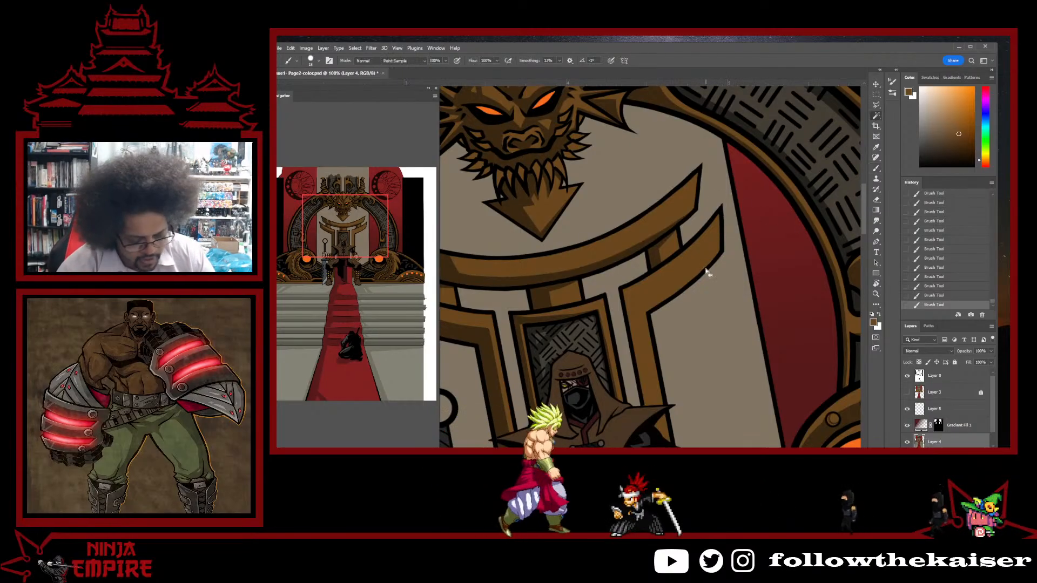
left_click(708, 255)
key("b")
key("ctrl+h")
- Paint dark brown shading along the gate's lower right beam and down onto its post, using brown sampled from the artwork
mouse_move(715, 234)
left_mouse_down()
mouse_move(717, 211)
mouse_move(670, 238)
left_mouse_up()
left_click(658, 250, "alt")
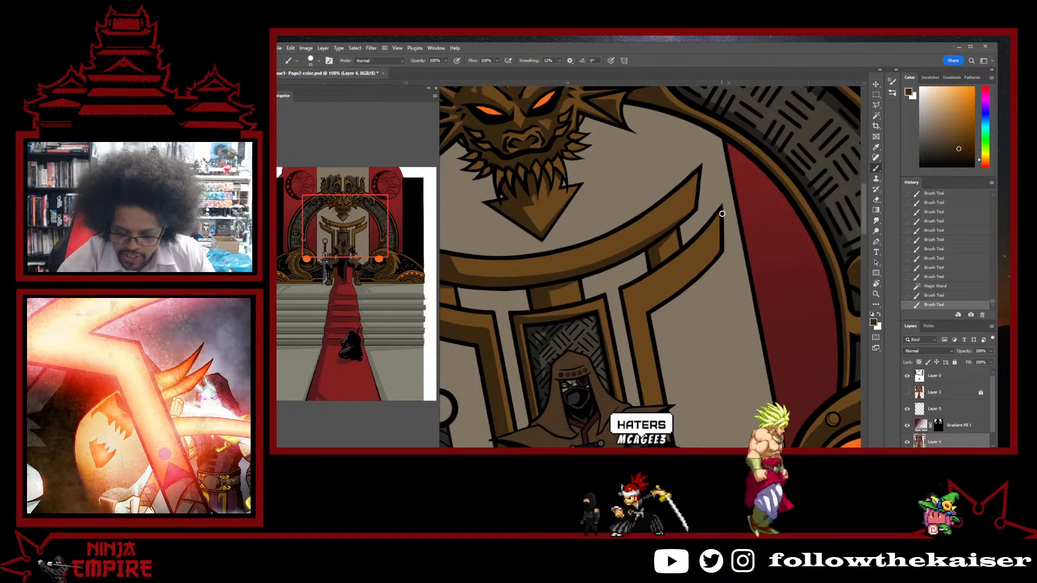
left_click_drag(719, 223, 719, 239)
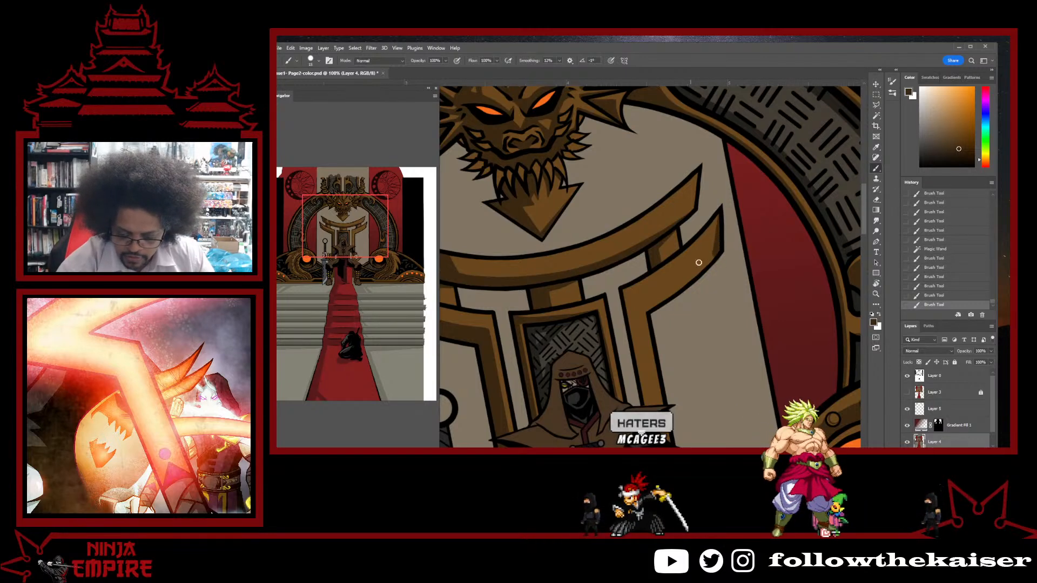
left_click_drag(643, 307, 680, 279)
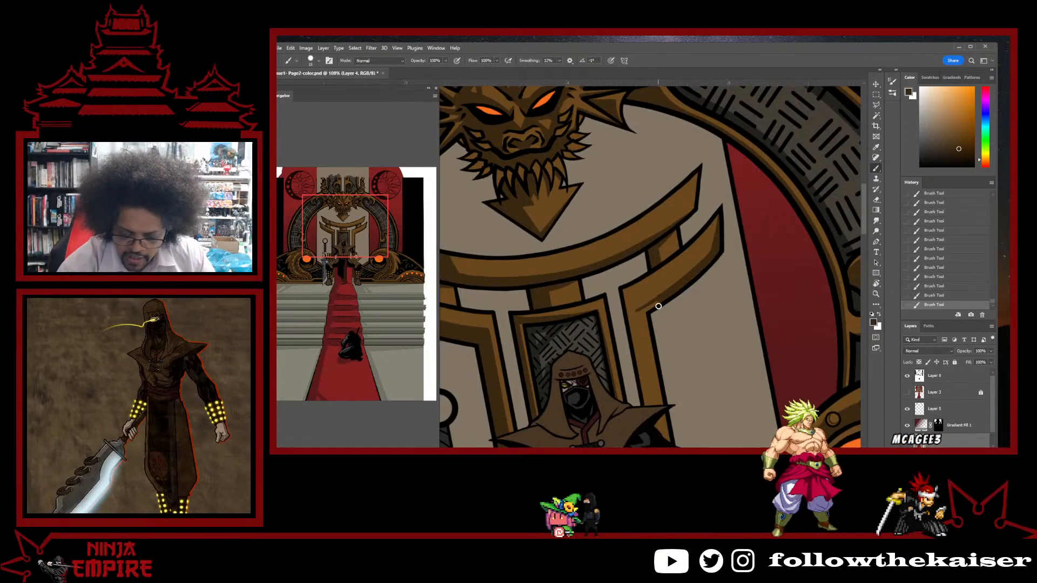
left_click_drag(667, 331, 670, 293)
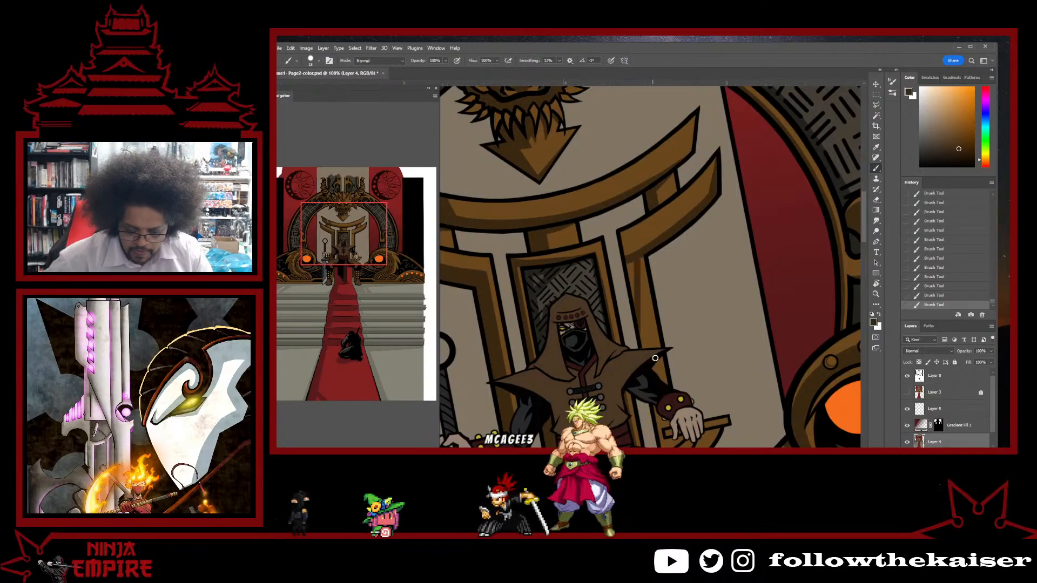
- Add the part of the gate's right post below the seated figure's shoulder to the selection and hide the selection outline
key("r")
left_click_drag(687, 296, 705, 335)
key("b")
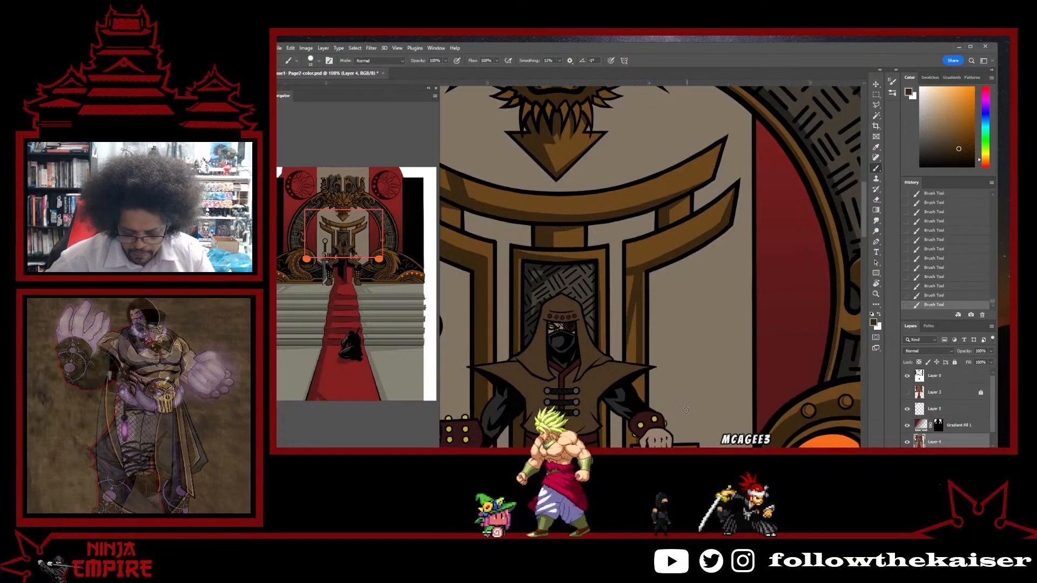
key("w")
left_click(638, 382)
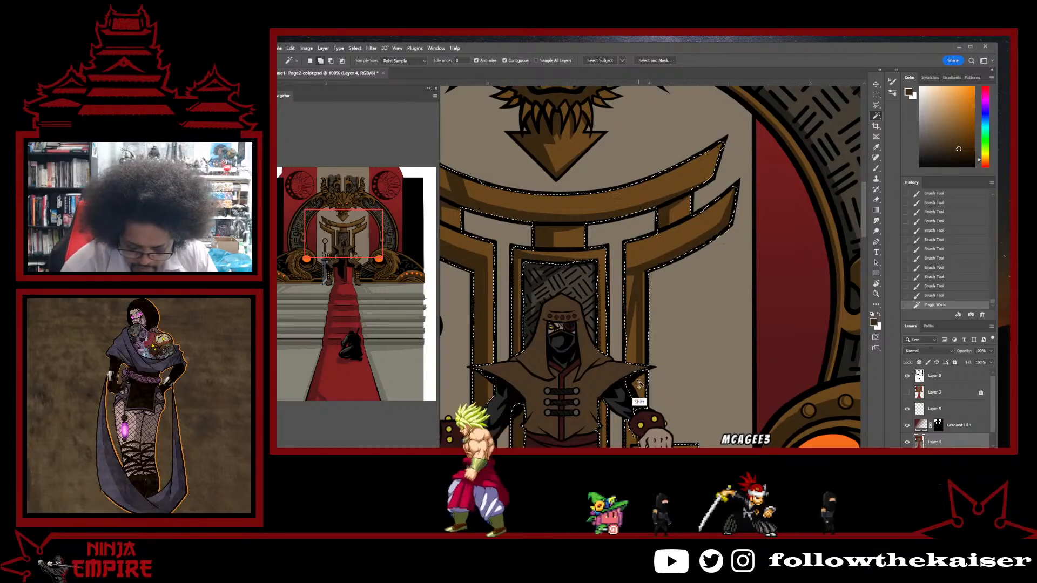
key("b")
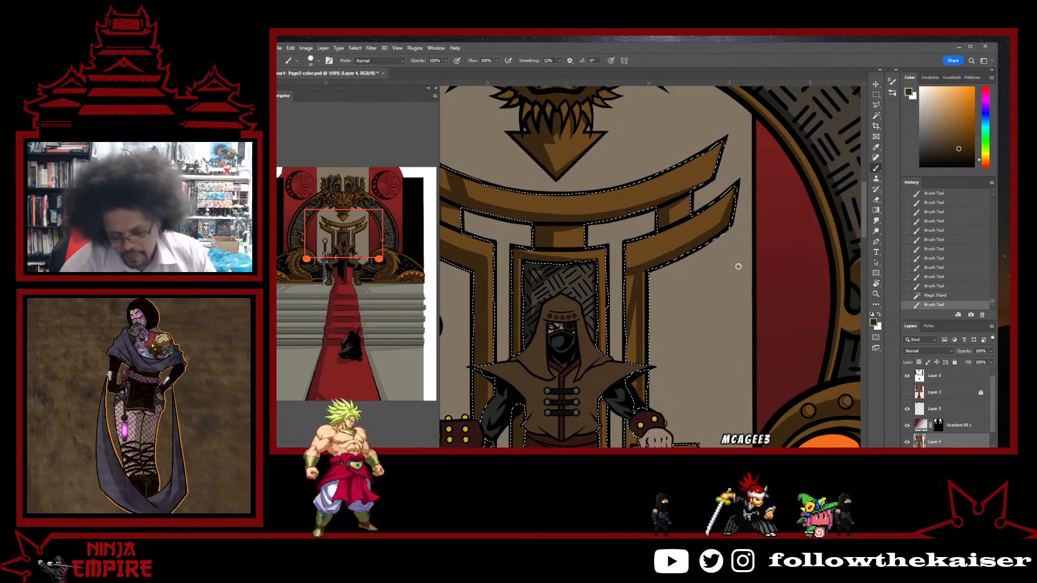
key("ctrl+h")
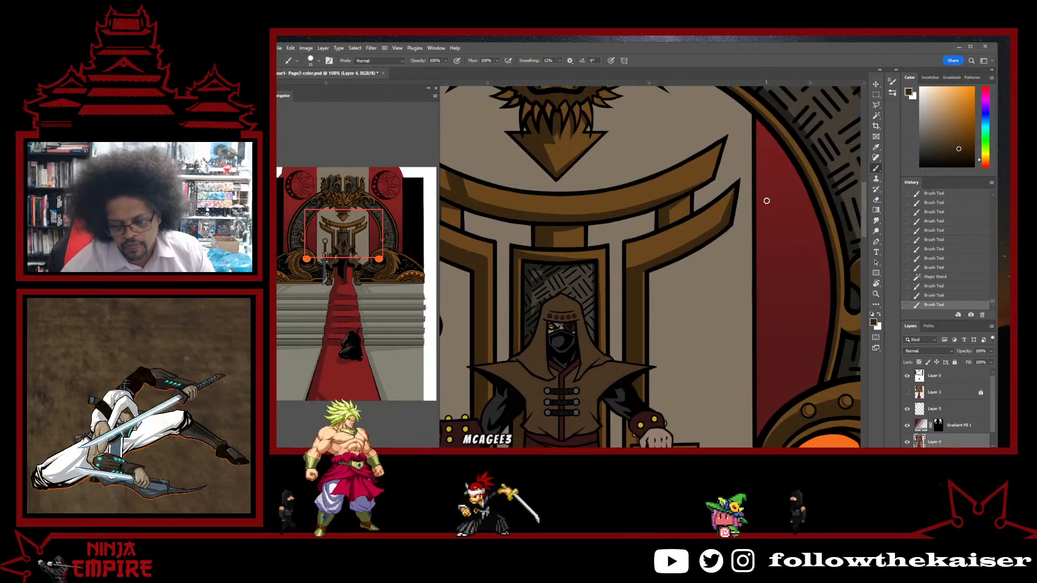
- Shade the gate's right post beside the seated figure with brown tones sampled from the artwork
left_click(637, 260, "alt")
mouse_move(627, 248)
left_mouse_down()
mouse_move(627, 270)
mouse_move(684, 273)
mouse_move(680, 263)
mouse_move(686, 292)
mouse_move(662, 285)
left_mouse_up()
key("h")
left_click(667, 246, "alt")
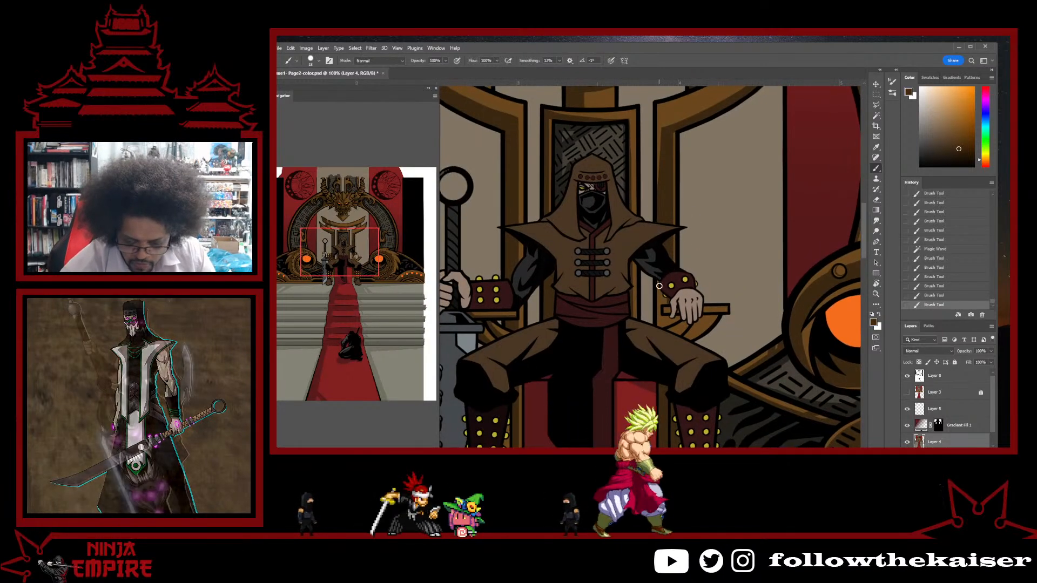
left_click_drag(667, 300, 661, 326)
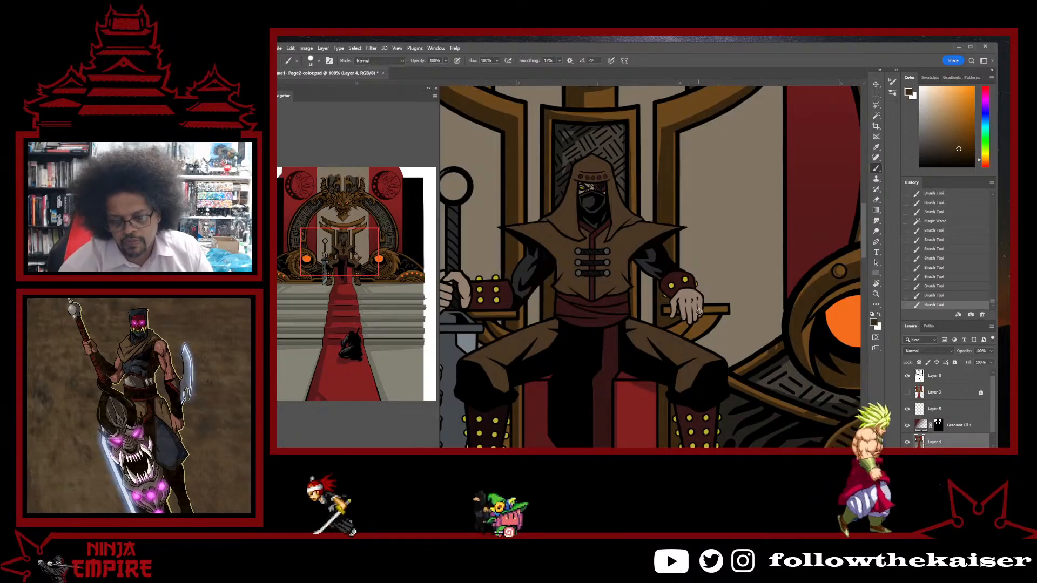
- Paint dark brown shadows on the throne's armrest and its curved support beneath the figure's resting hand
scroll(676, 319, "up", 2)
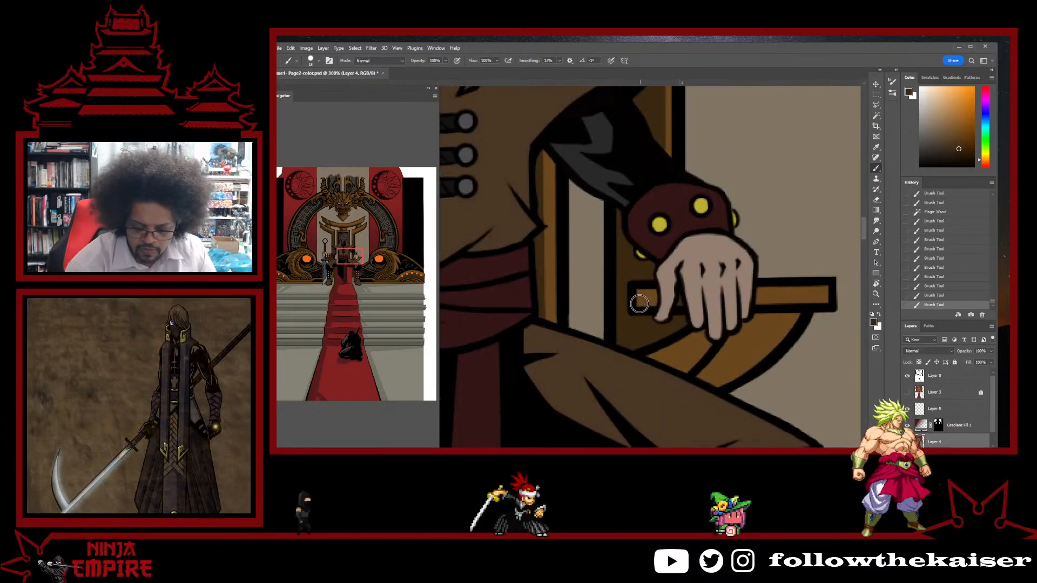
key("shift")
left_click_drag(707, 303, 868, 306)
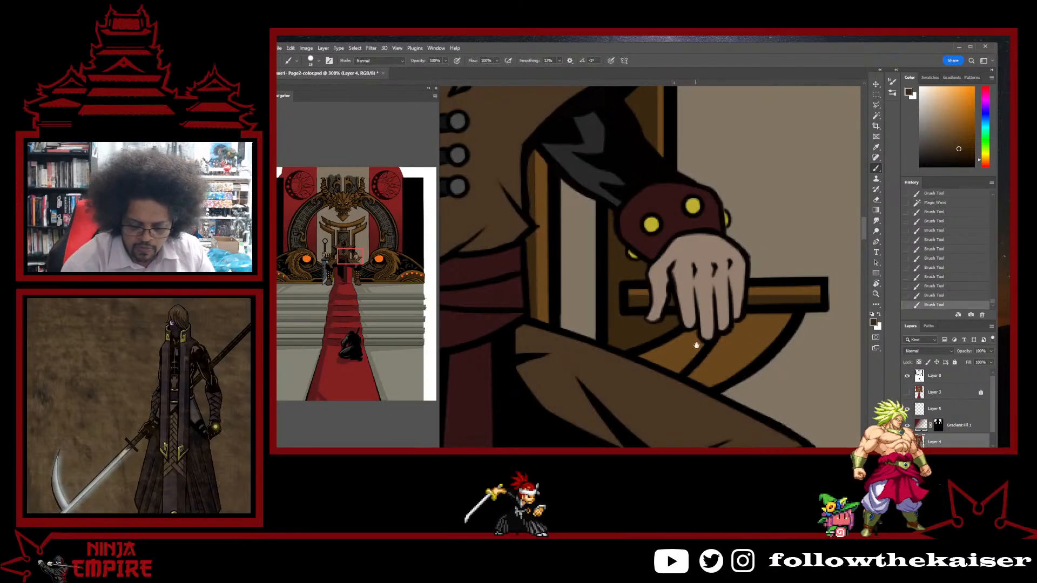
left_click_drag(697, 346, 715, 291)
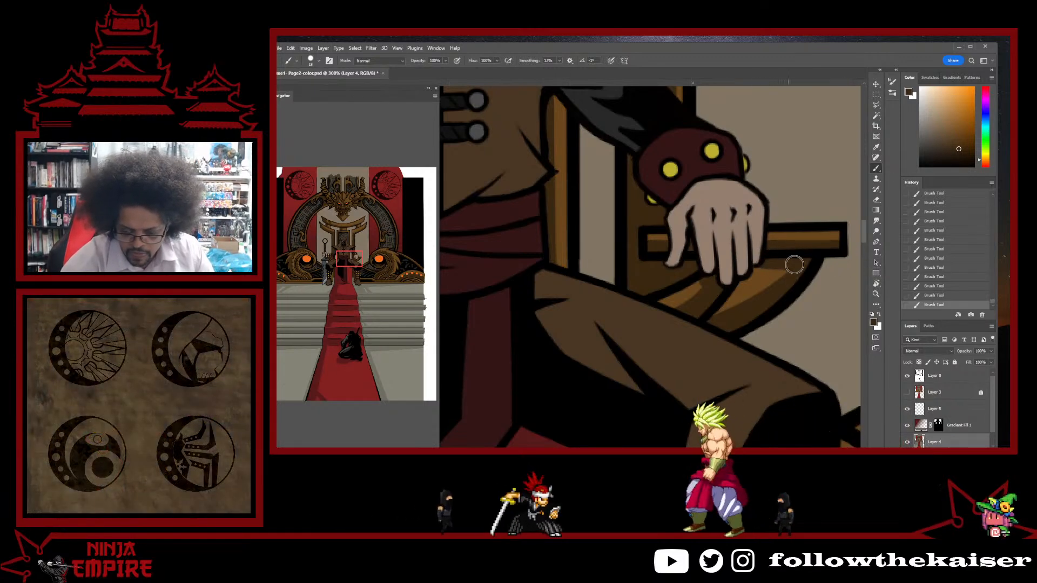
- Check the whole throne room page, save the document, and sample a lighter brown from the left ornament as brush color
left_click(781, 295, "ctrl+alt")
left_click(782, 295, "ctrl+alt")
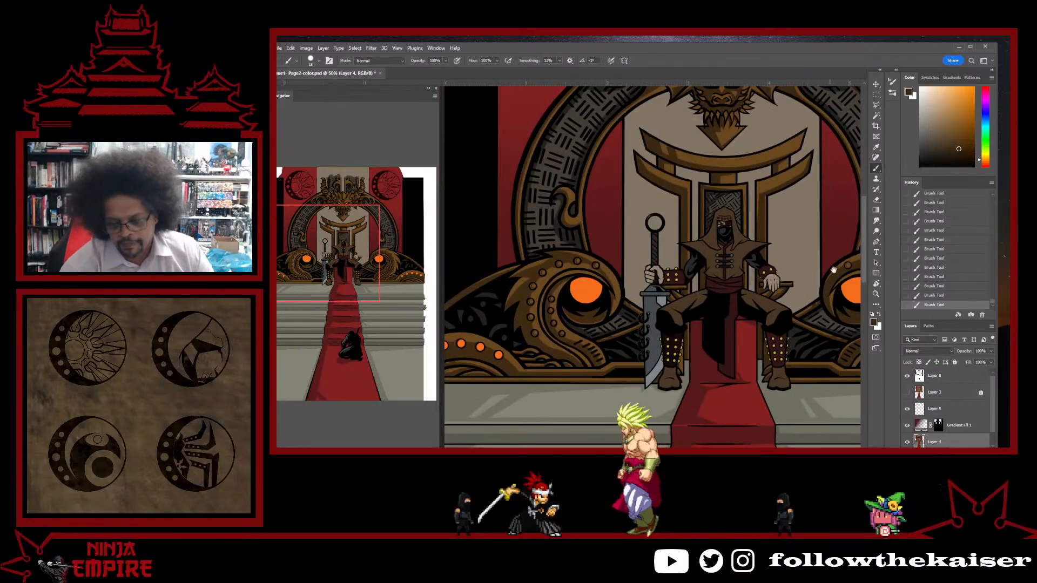
left_click(781, 297, "ctrl")
left_click(781, 302, "ctrl+alt")
left_click(781, 307, "ctrl+alt")
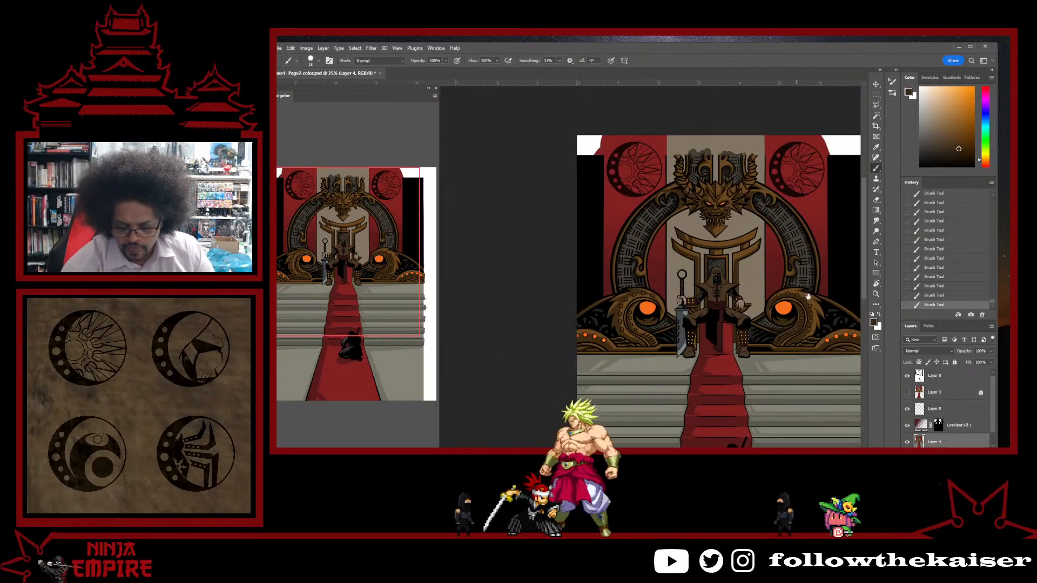
left_click(781, 307, "ctrl+alt")
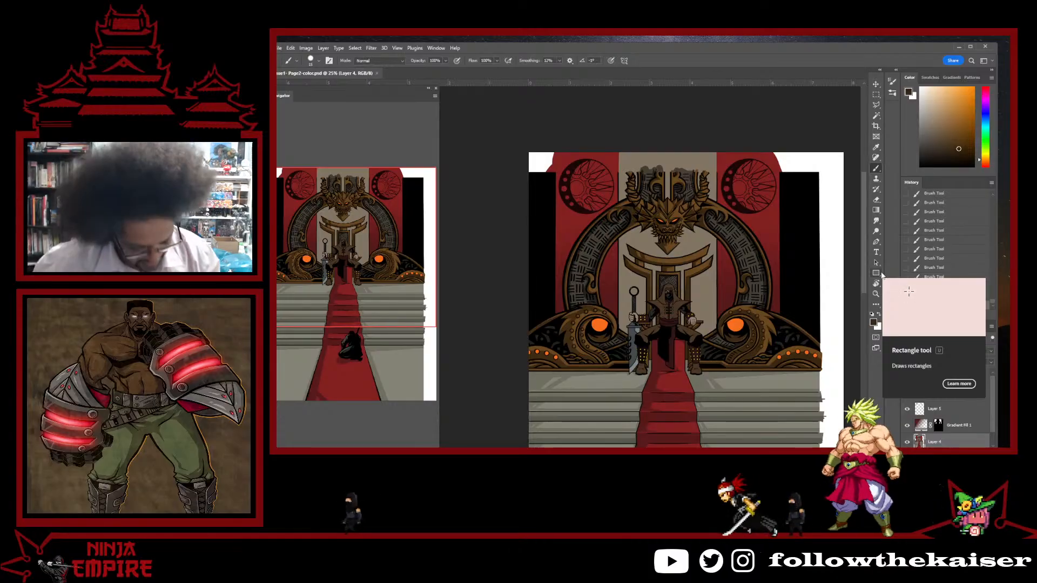
left_click(597, 324, "alt")
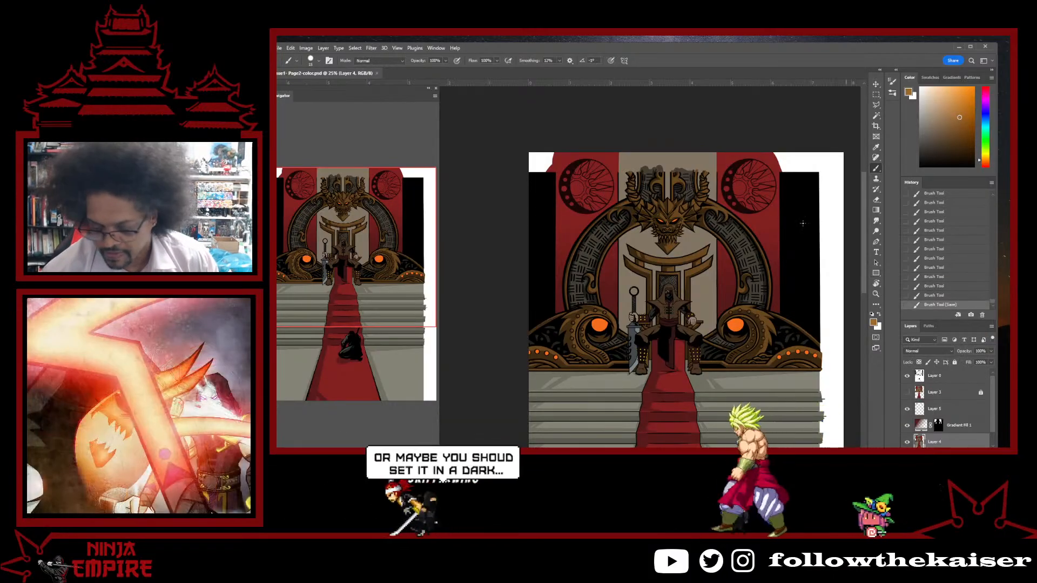
- Try painting light brown highlights on the right end of the gate's beams
scroll(695, 281, "up", 2)
mouse_move(701, 229)
left_mouse_down()
mouse_move(729, 209)
mouse_move(711, 223)
left_mouse_up()
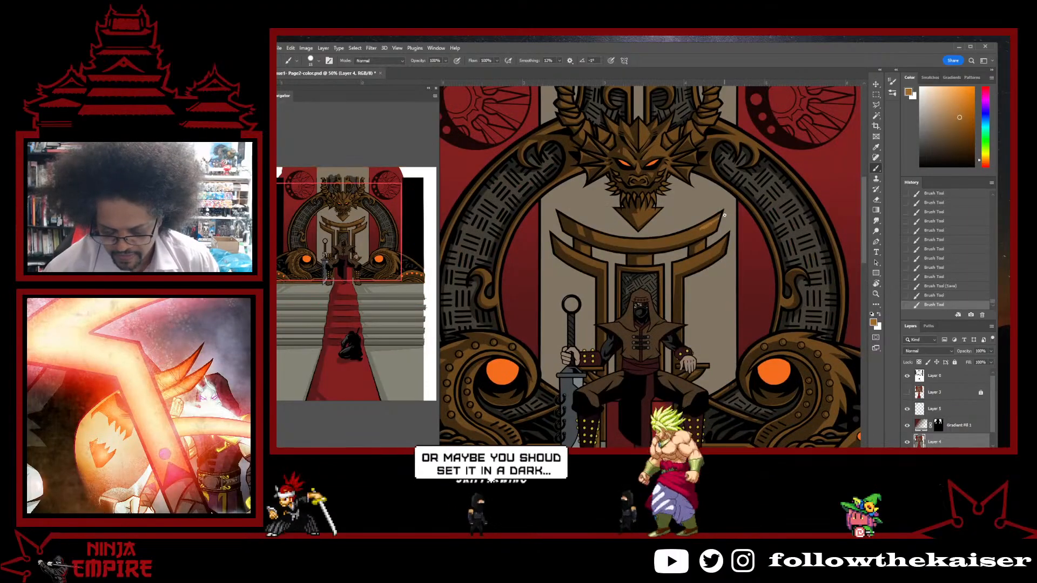
key("ctrl+z")
key("ctrl+z")
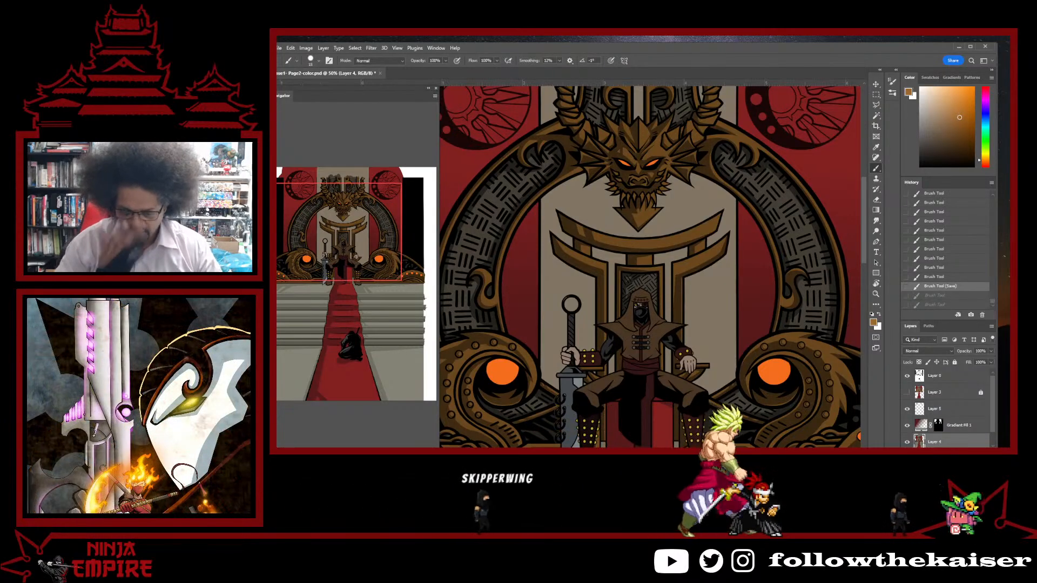
- Try to highlight the curled rim around the left orange orb and show the selection outline
left_click_drag(558, 346, 762, 237)
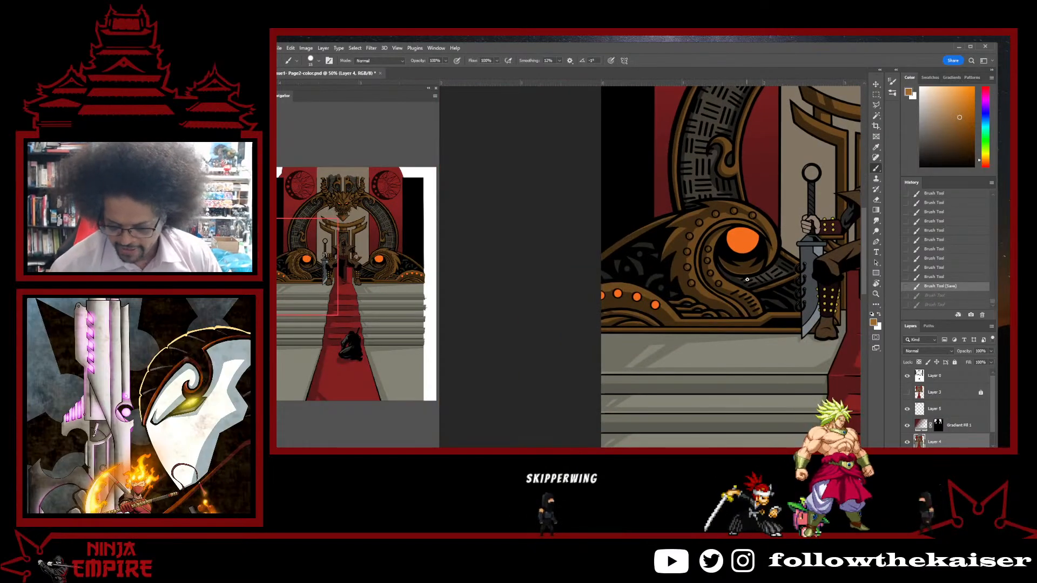
scroll(762, 270, "up", 2)
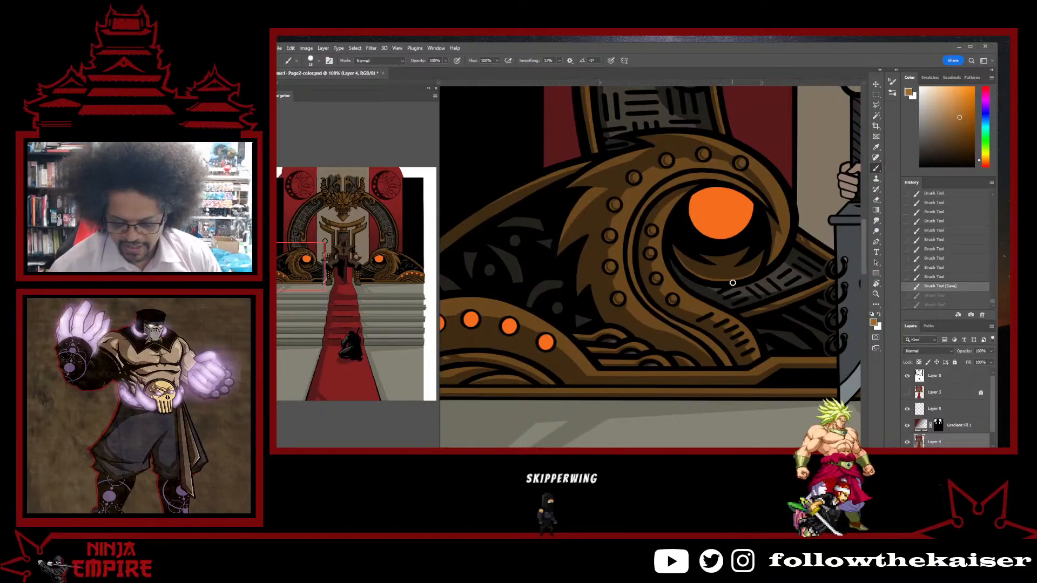
left_click_drag(732, 283, 676, 318)
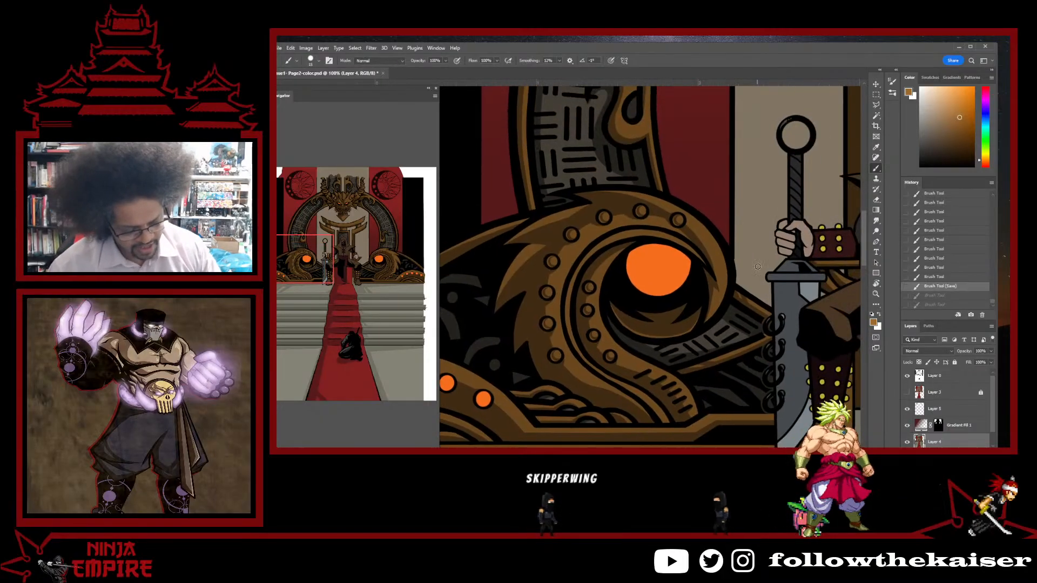
key("r")
left_click_drag(758, 266, 650, 232)
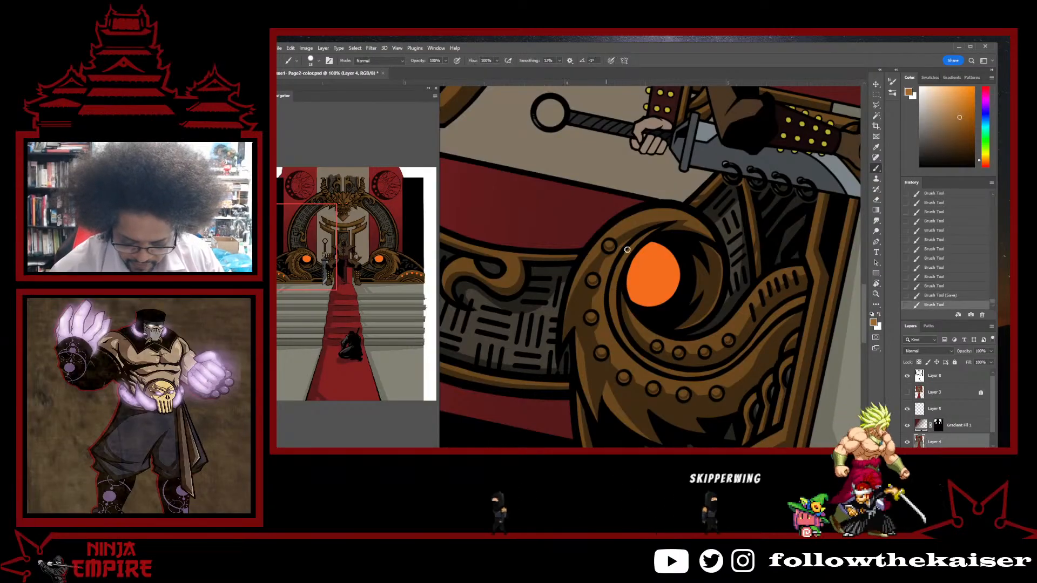
key("ctrl+h")
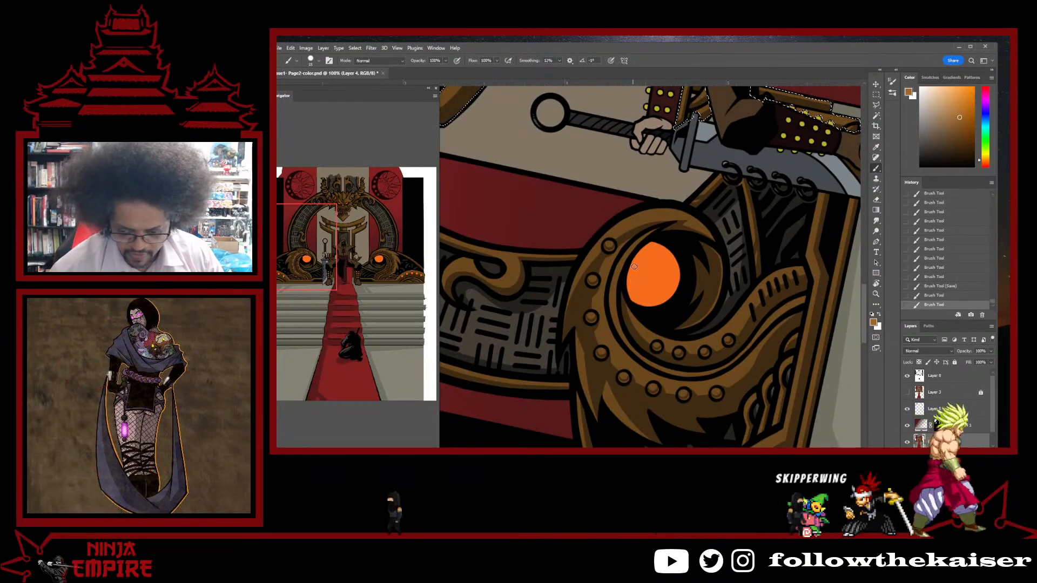
- Add the left ornament's brown trim on Layer 3 to the selection, extend it to similar colors, and return to Layer 4
key("r")
left_click_drag(656, 205, 858, 376)
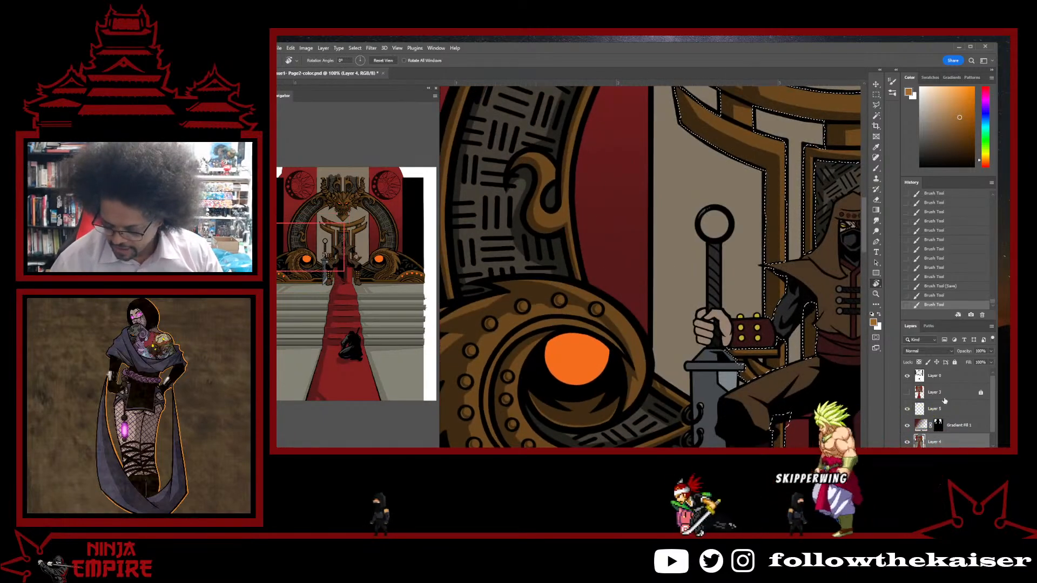
key("w")
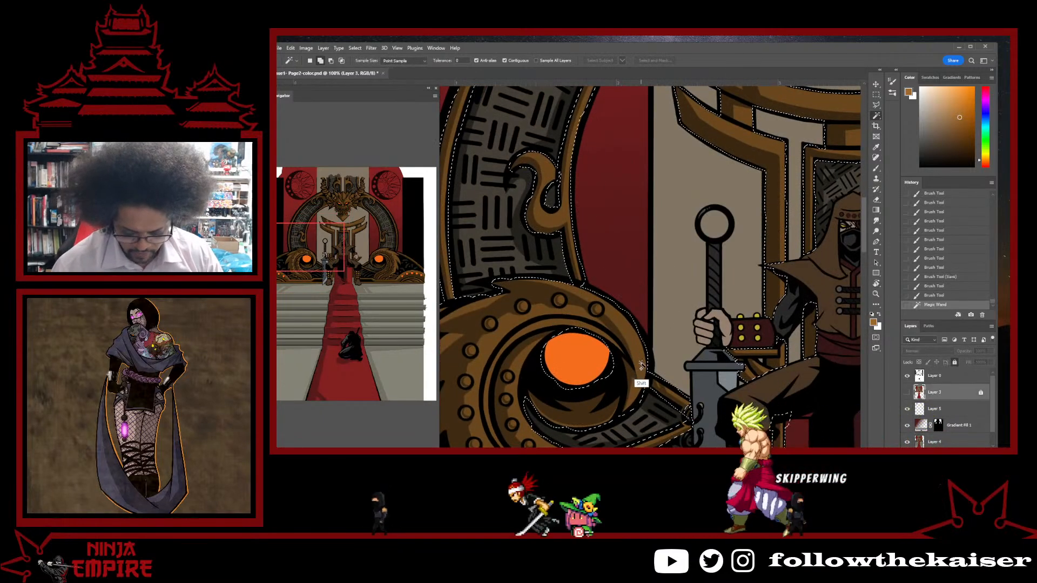
left_click(648, 379, "shift")
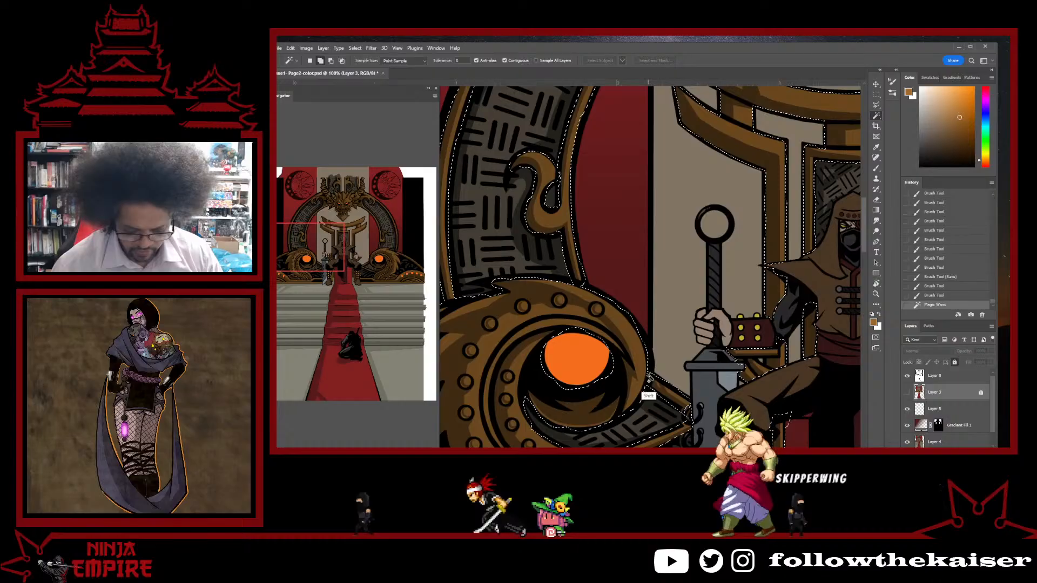
left_click(355, 47)
left_click(361, 189)
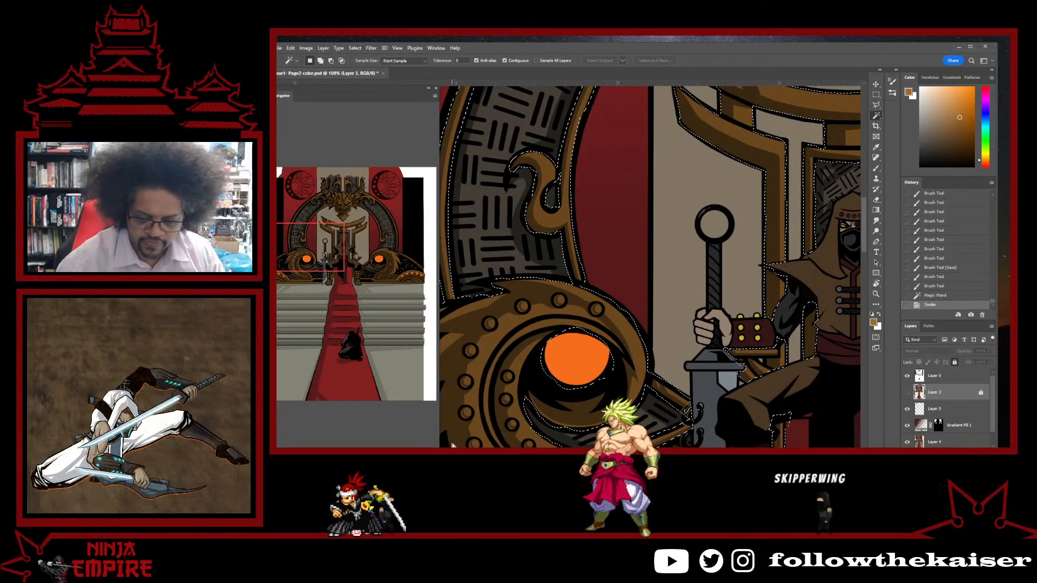
left_click(935, 442)
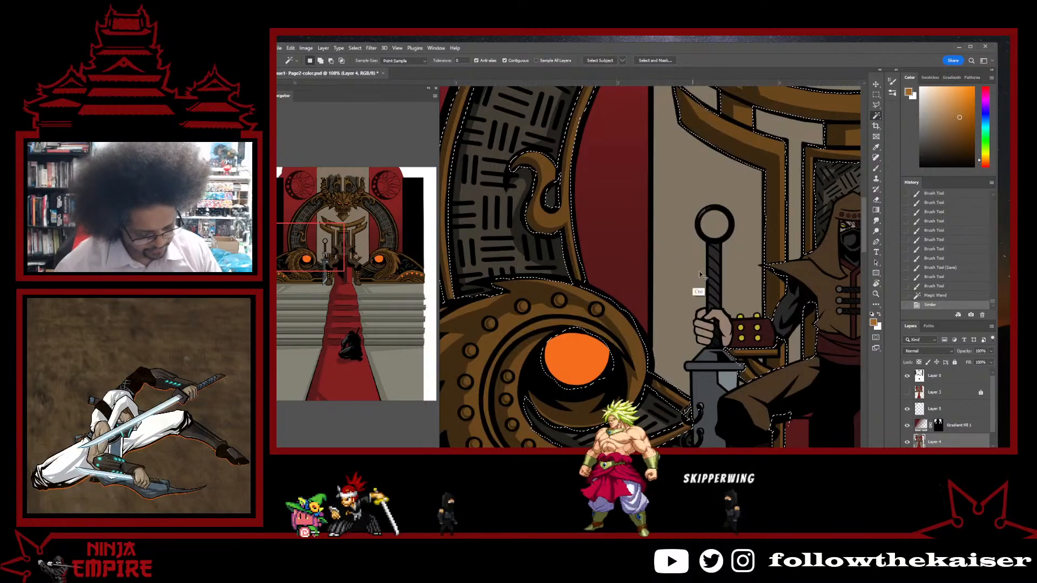
- Paint a light brown highlight along the thin inner rim curving around the left orange orb
key("r")
left_click_drag(701, 279, 710, 166)
left_click_drag(646, 244, 662, 252)
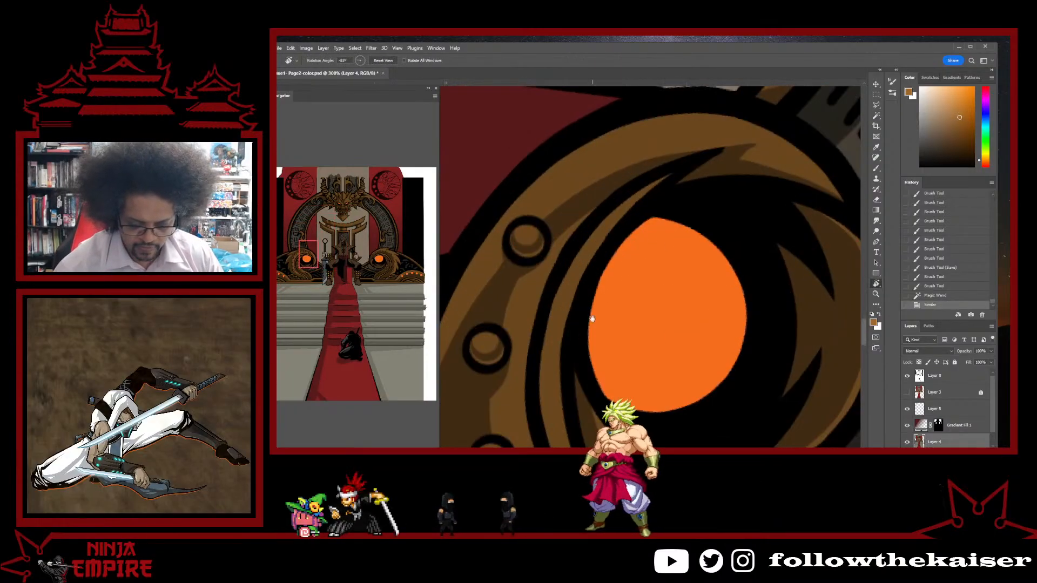
left_click_drag(592, 319, 594, 362)
key("b")
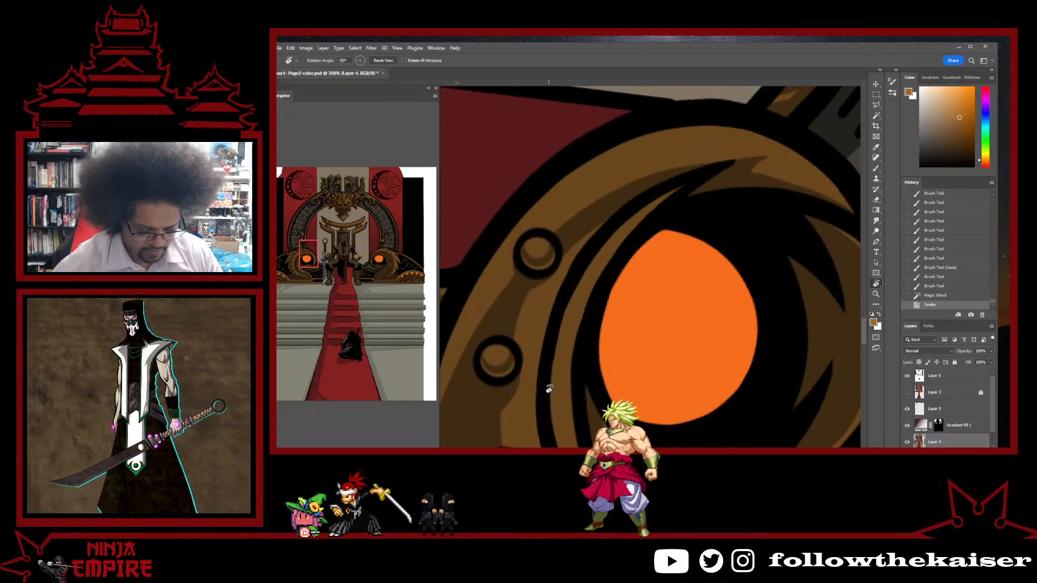
left_click_drag(562, 324, 696, 173)
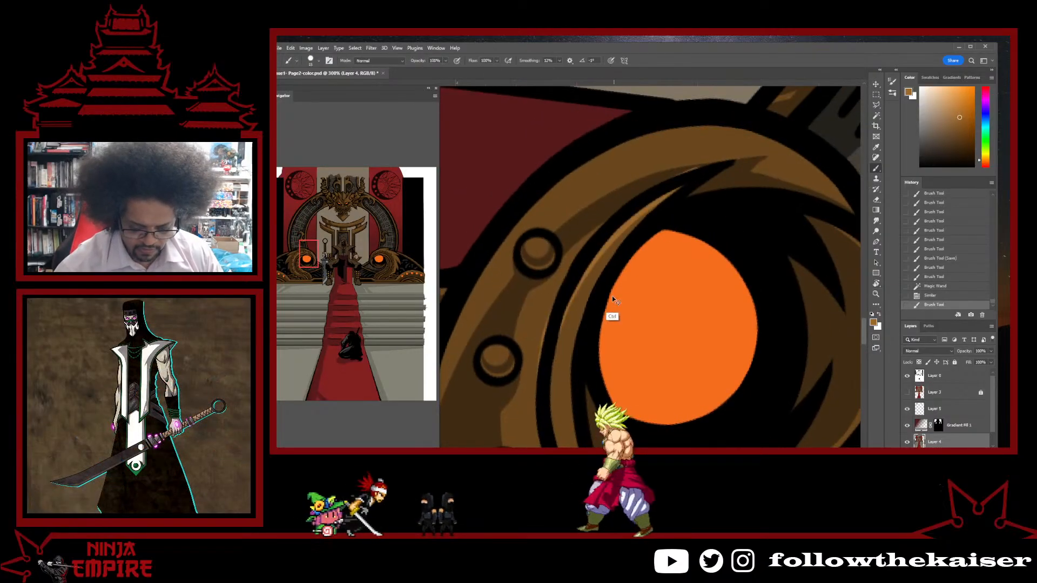
- Undo the last highlight beside the left orange orb and repaint it as a thin light brown stroke along the curved inner rim
key("ctrl+z")
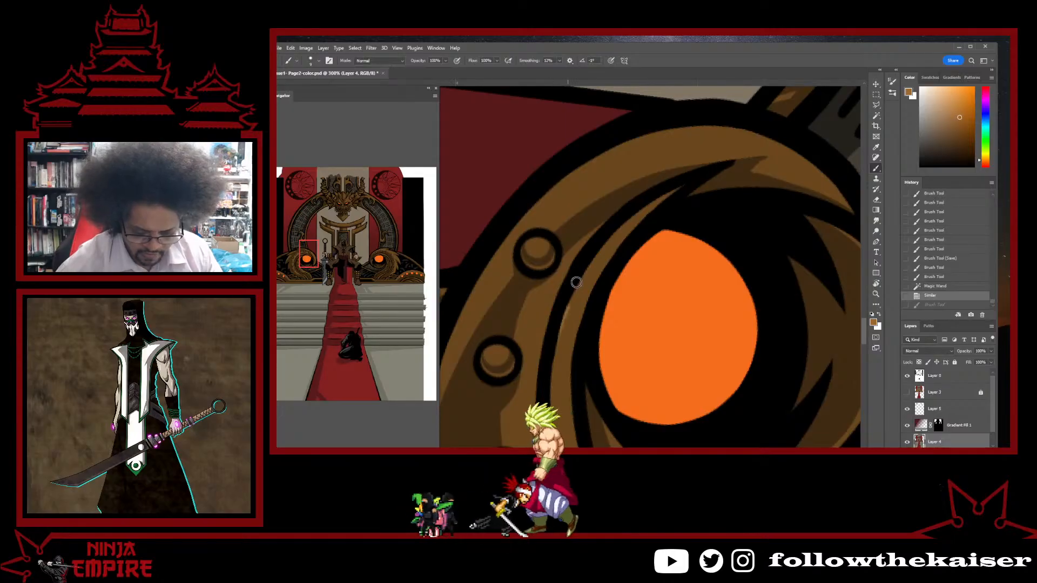
mouse_move(574, 282)
left_mouse_down()
mouse_move(675, 193)
mouse_move(697, 184)
left_mouse_up()
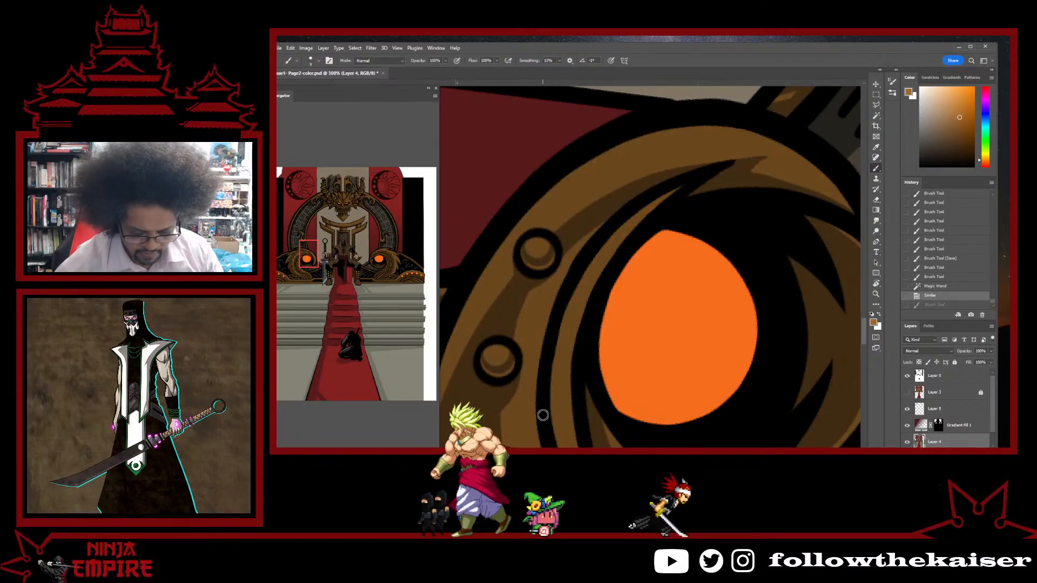
mouse_move(539, 412)
left_mouse_down()
mouse_move(597, 257)
mouse_move(659, 204)
left_mouse_up()
- Paint a light brown highlight along the thin trim running down the lower stem of the left ornament
scroll(661, 198, "down", 4)
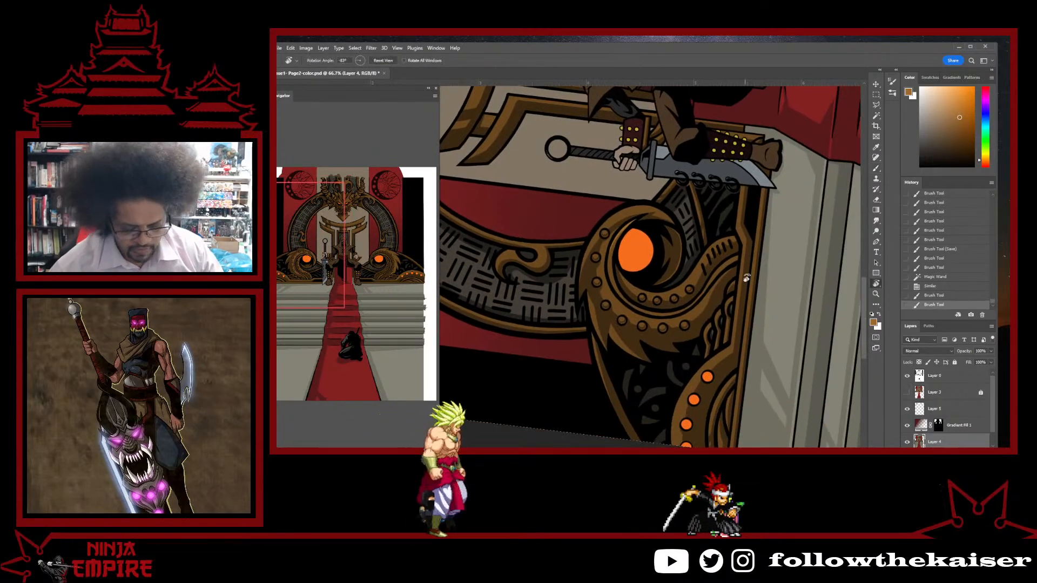
key("r")
left_click_drag(735, 221, 642, 242)
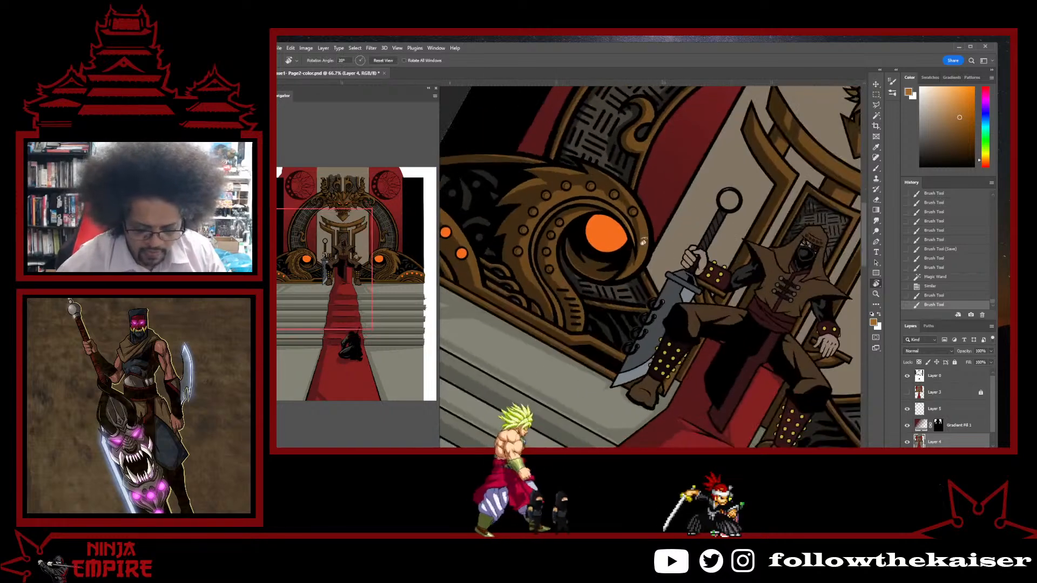
double_click(547, 286)
key("b")
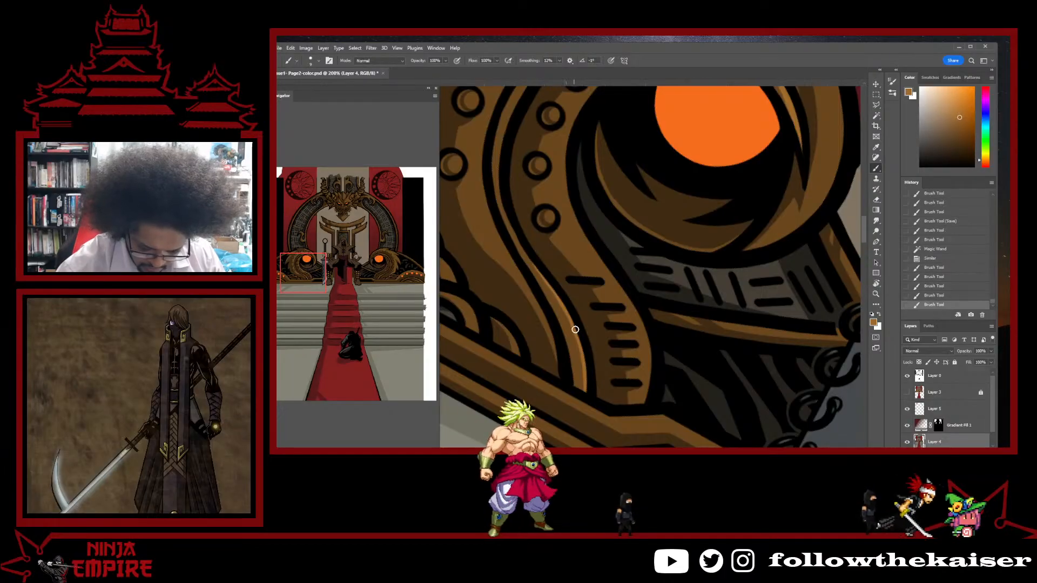
key("ctrl+z")
key("ctrl+shift+z")
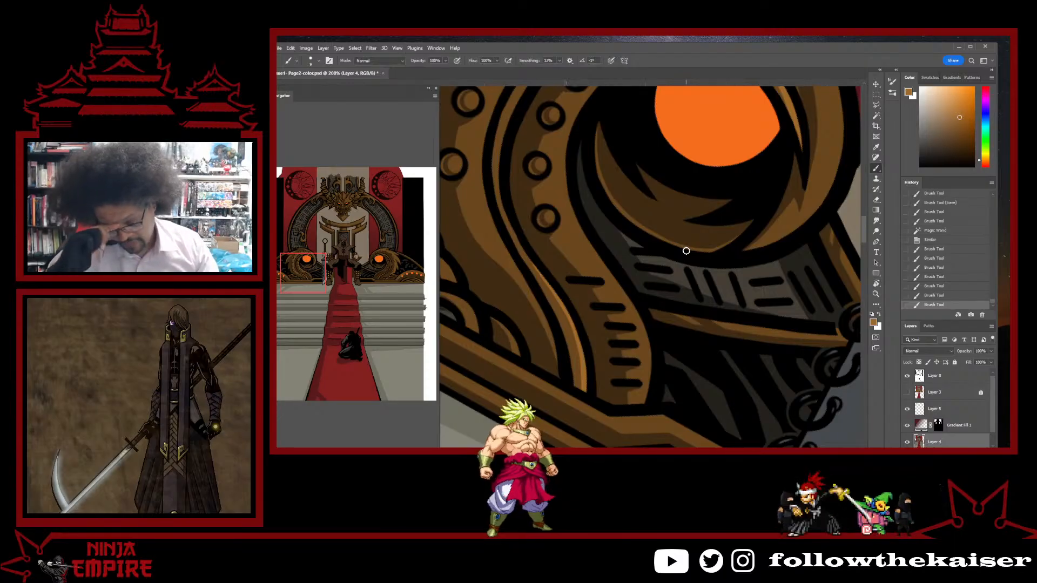
- Paint a light brown highlight along the outer edge of the uppermost spike on the left ornament
key("ctrl+minus")
key("ctrl+minus")
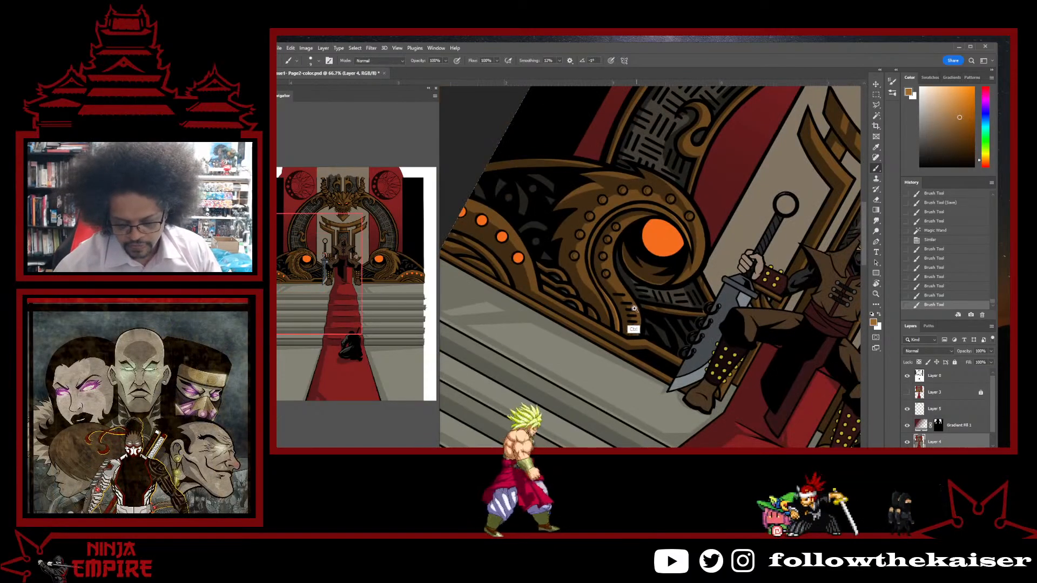
left_click(709, 271, "ctrl")
left_click(709, 272, "ctrl")
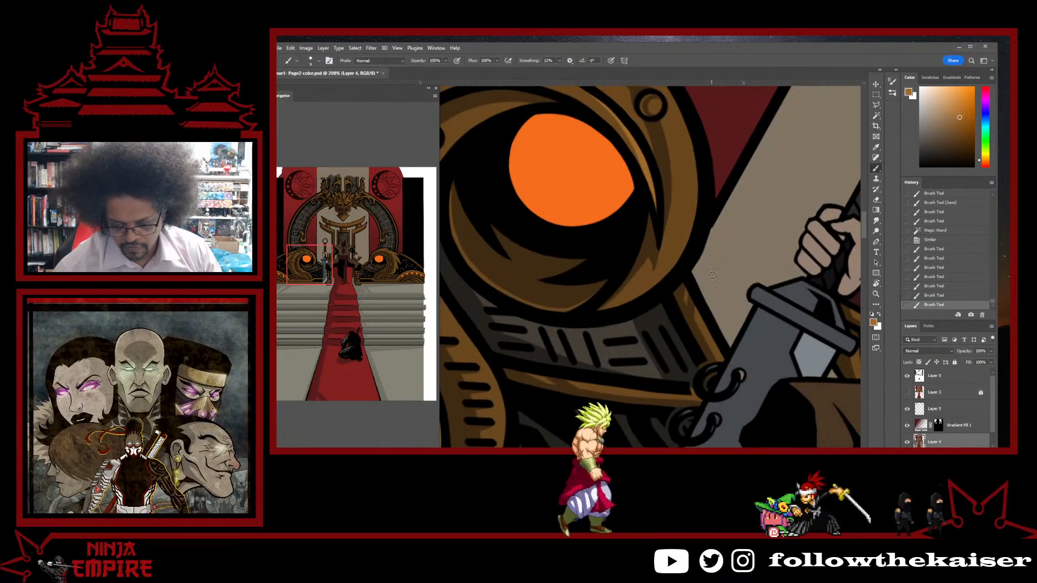
left_click_drag(701, 282, 672, 443)
mouse_move(517, 216)
left_mouse_down()
mouse_move(649, 256)
mouse_move(772, 273)
mouse_move(551, 250)
mouse_move(653, 250)
left_mouse_up()
key("r")
key("b")
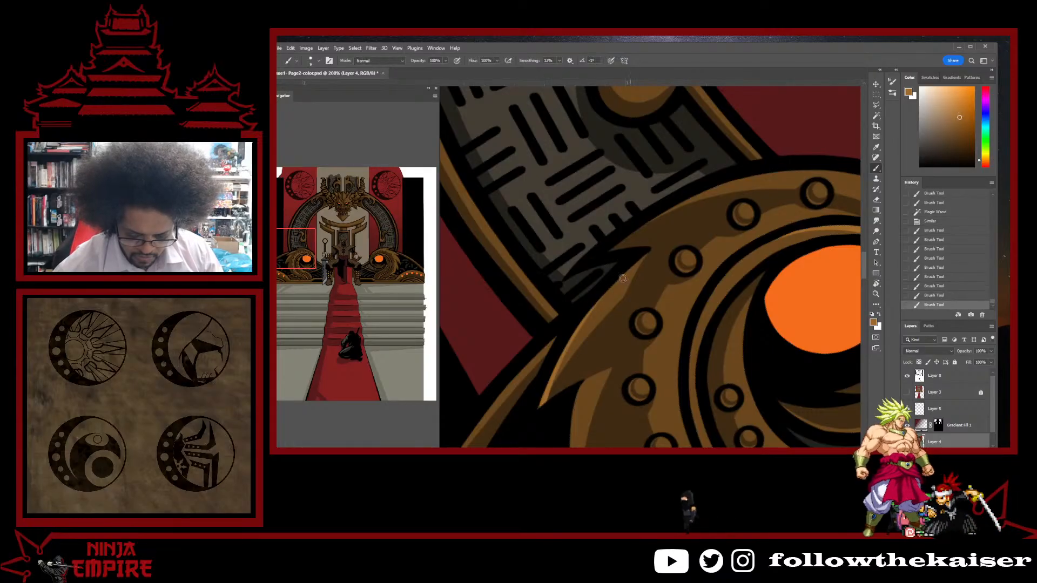
left_click_drag(547, 399, 578, 244)
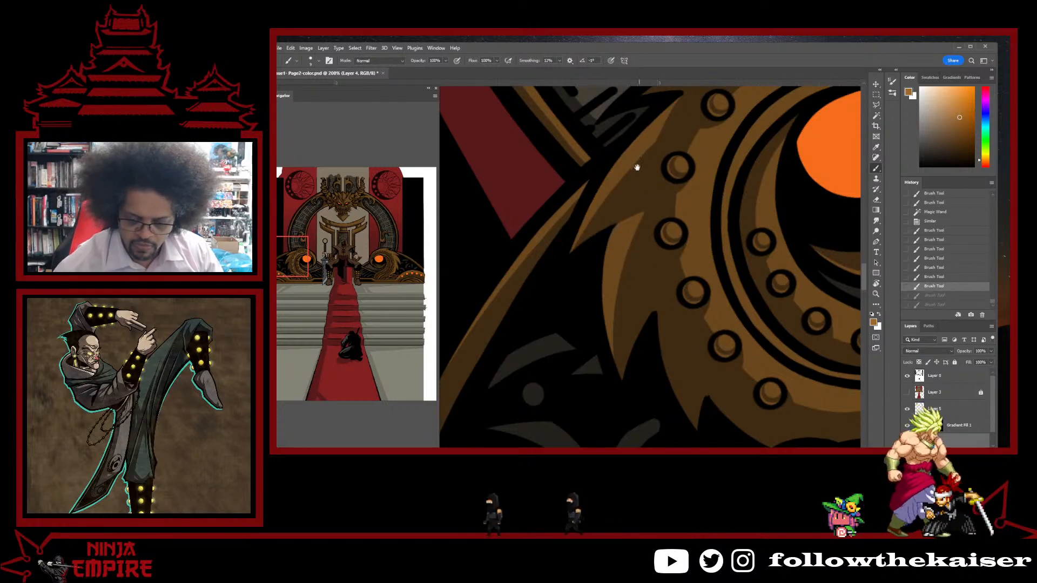
left_click_drag(636, 167, 625, 262)
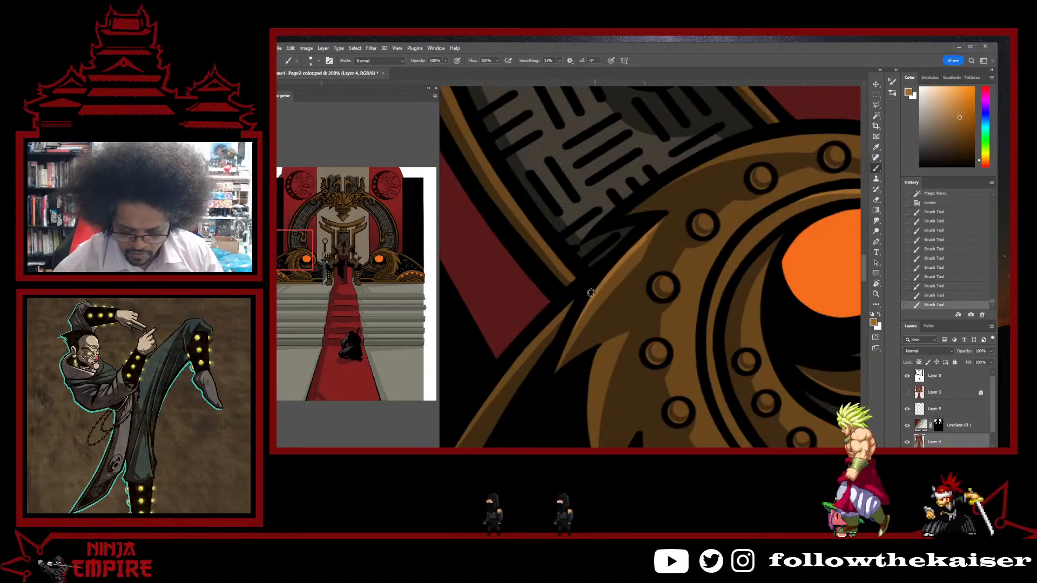
- Refine the tip of the upper spike's highlight with dark brown, and sample the light brown highlight color again
left_click_drag(669, 214, 640, 263)
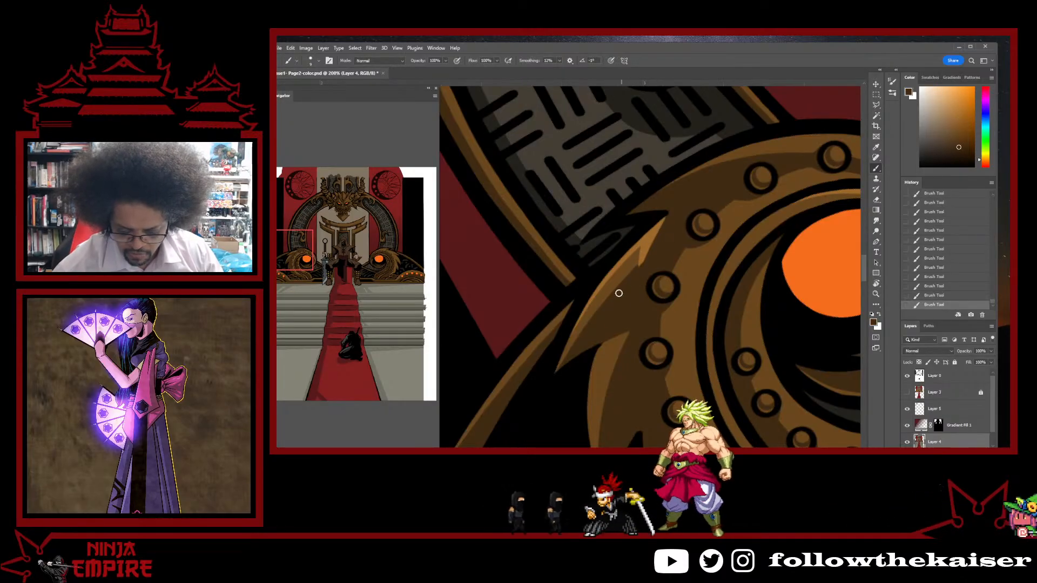
left_click_drag(671, 220, 643, 273)
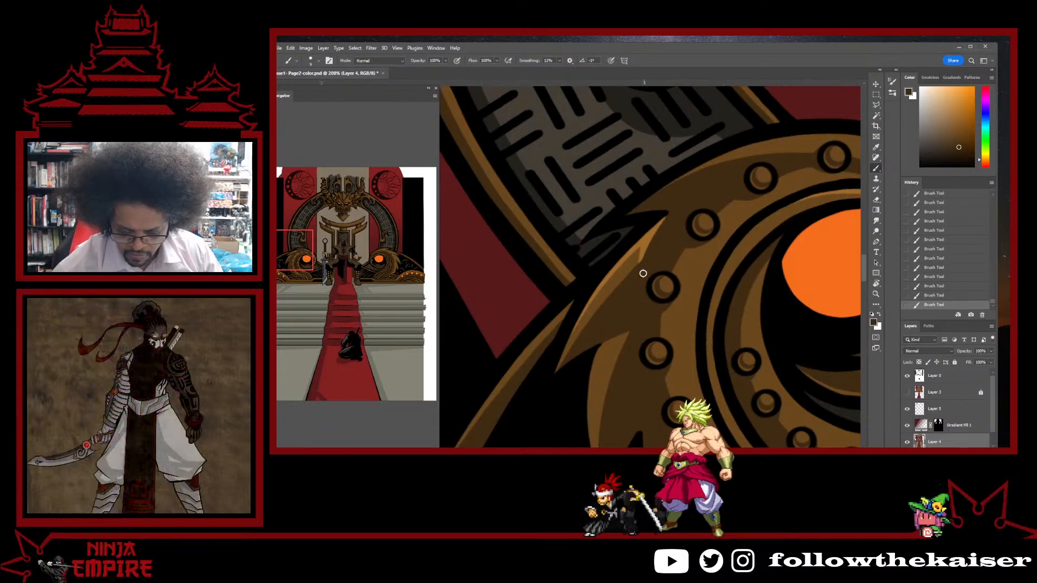
left_click(648, 240, "alt")
- Paint a light brown highlight along the outer edge of the second spike on the left ornament, redoing its tip
left_click_drag(648, 240, 635, 222)
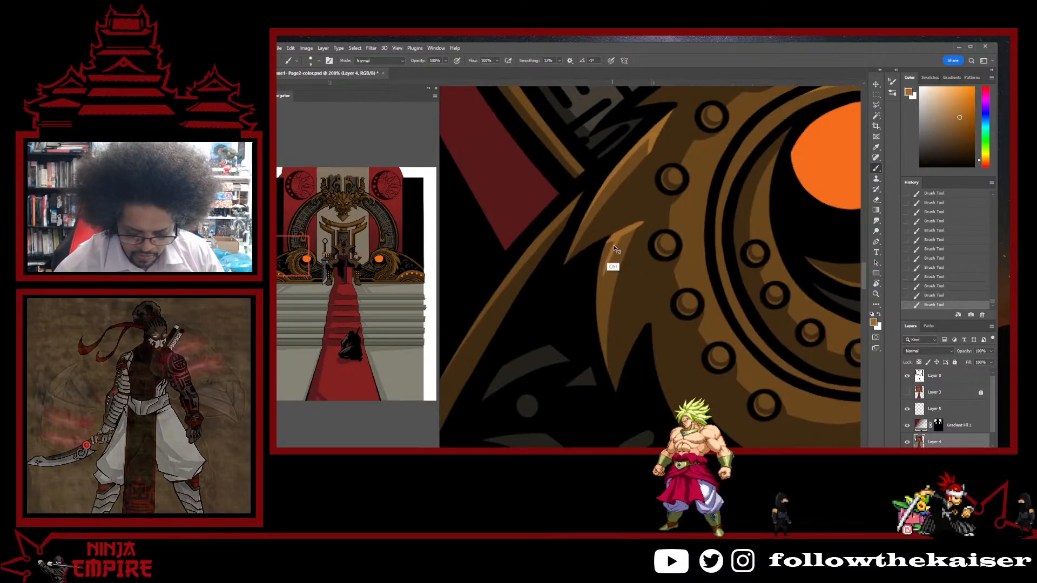
key("ctrl+z")
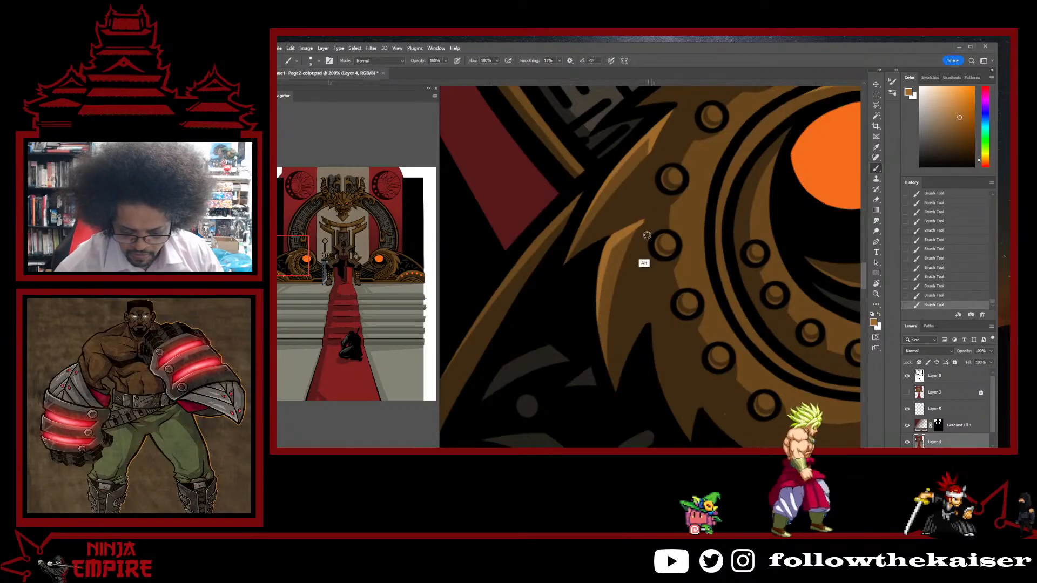
left_click(637, 255, "alt")
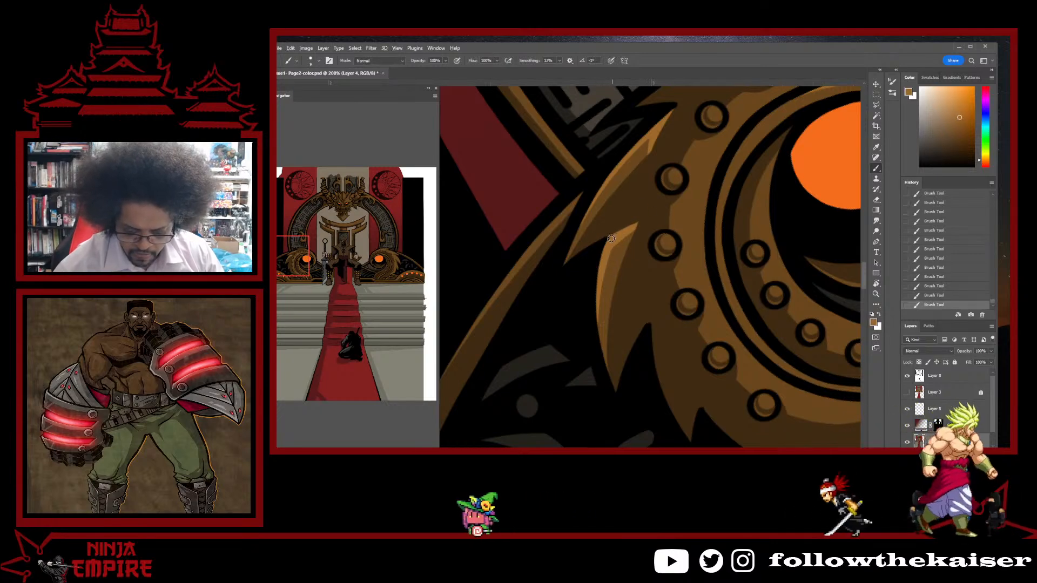
left_click_drag(611, 238, 632, 357)
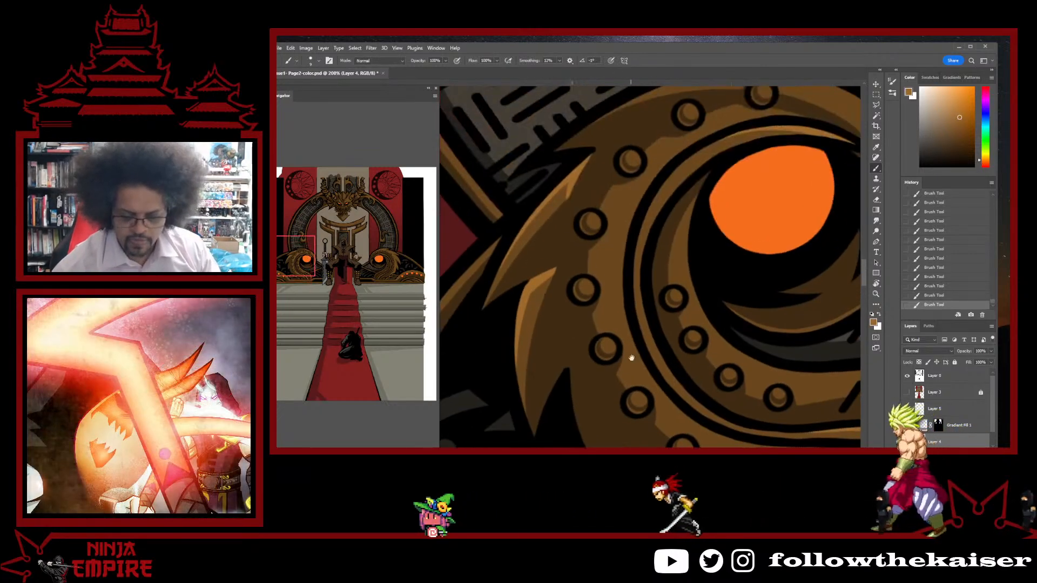
- Paint a light brown highlight along the outer edge of the thick riveted rim curling over the left orange orb
scroll(654, 272, "down", 4)
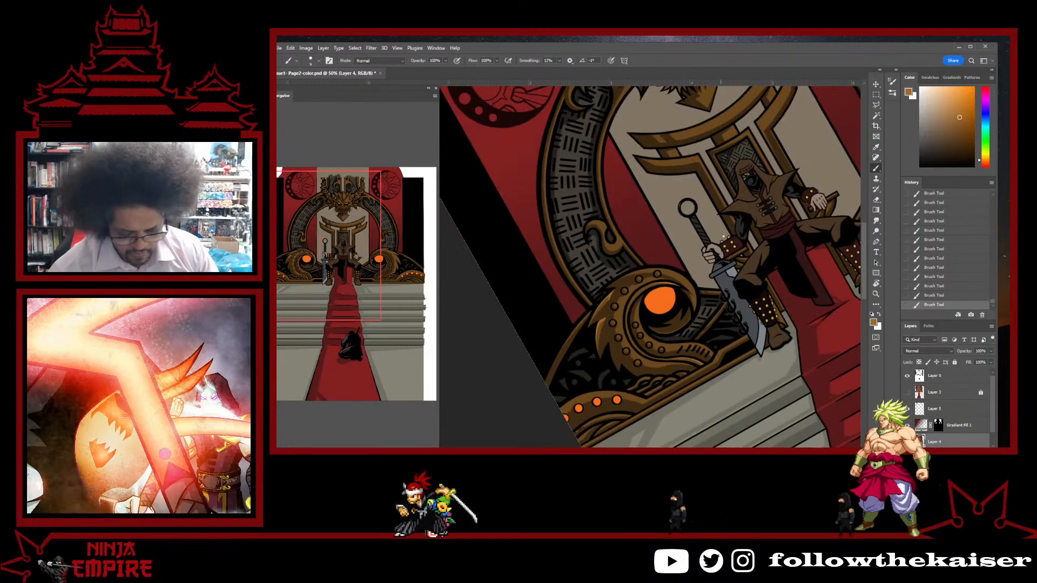
left_click_drag(693, 164, 598, 160)
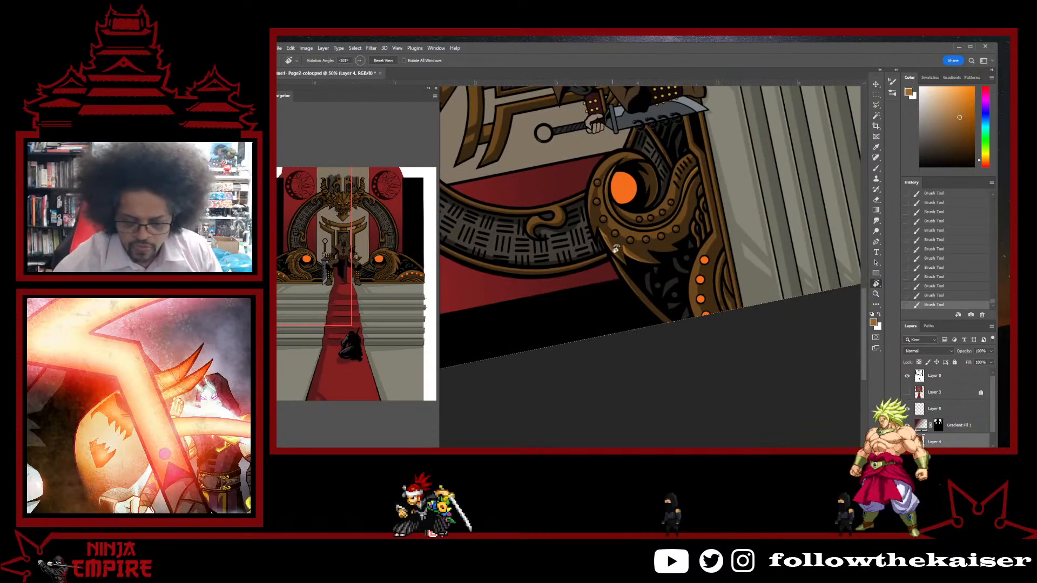
left_click(618, 236, "ctrl")
left_click(618, 237, "ctrl")
left_click_drag(610, 237, 644, 336)
left_click(613, 281, "ctrl")
left_click_drag(614, 281, 609, 331)
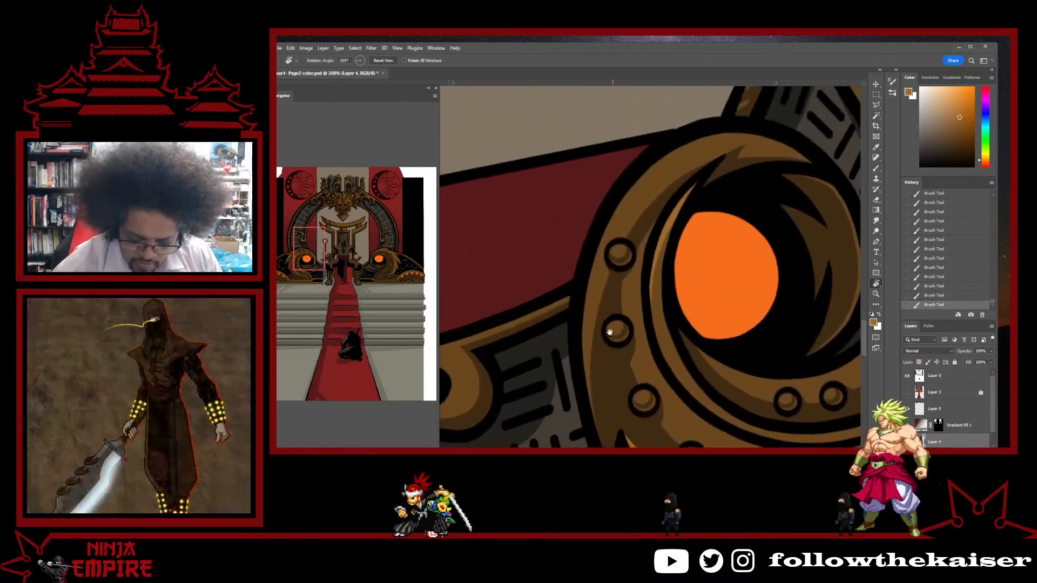
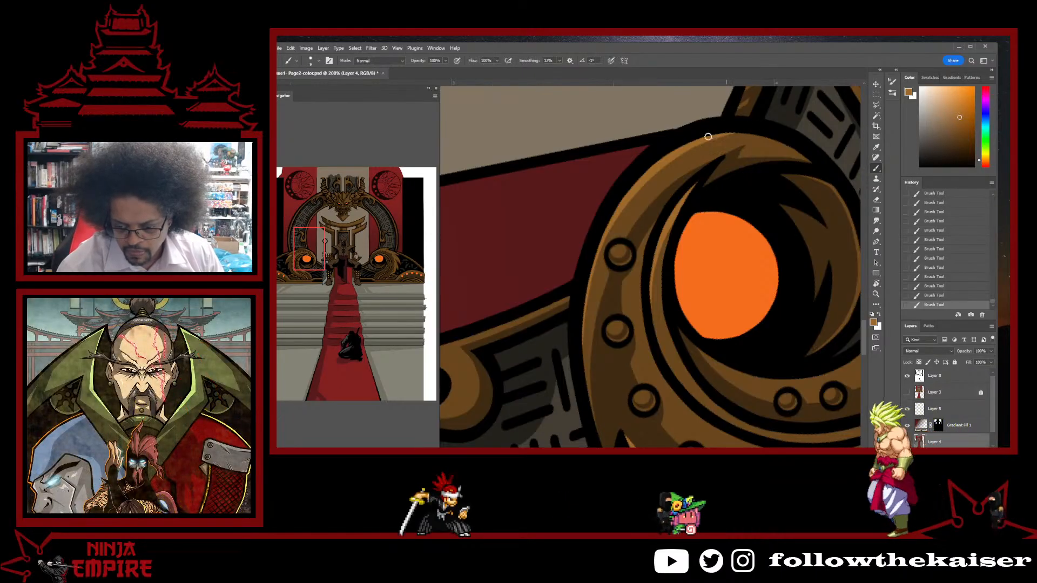
- Paint light brown highlights on the left ornament's lower band with the small orange lights and on the thin trim beside it
scroll(799, 157, "down", 5)
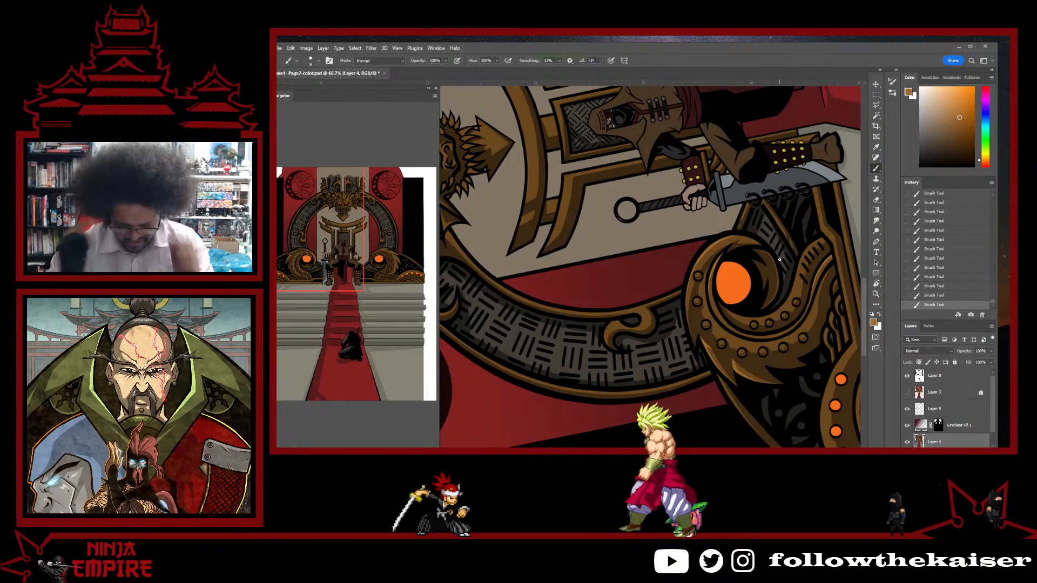
scroll(779, 259, "up", 3)
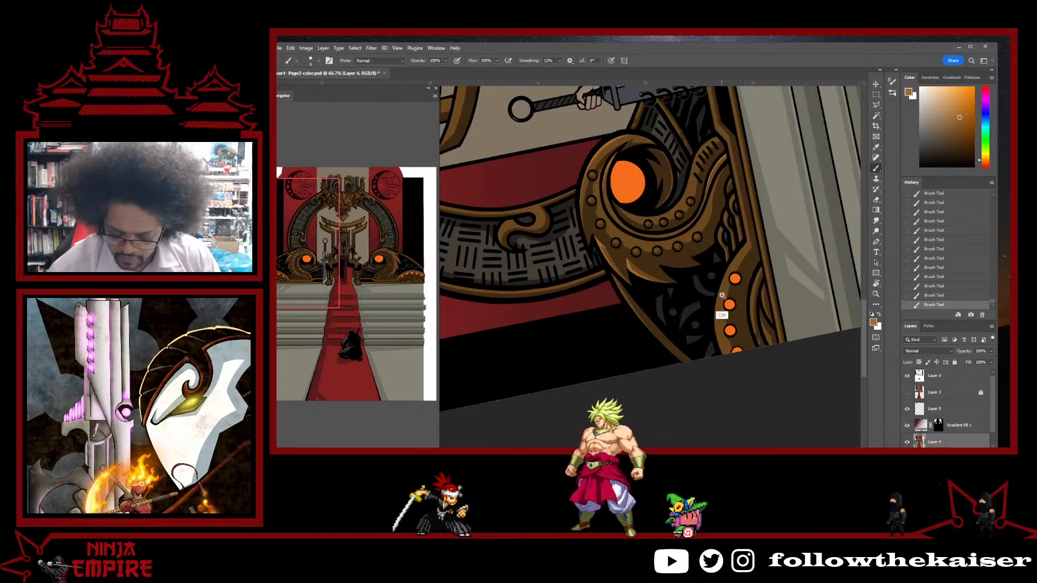
scroll(743, 293, "up", 2)
left_click_drag(743, 293, 643, 346)
scroll(658, 321, "down", 4)
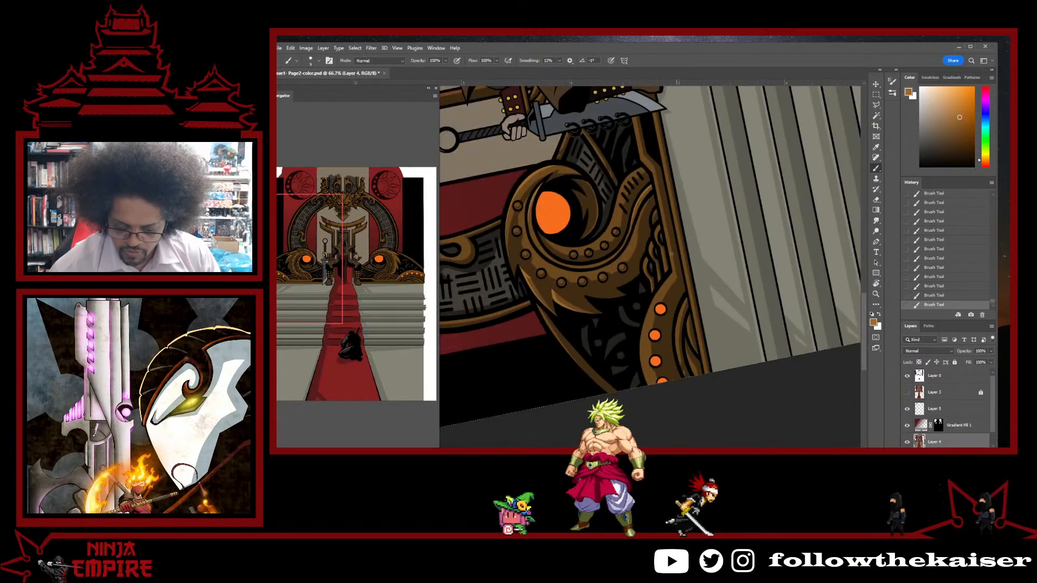
scroll(632, 328, "up", 3)
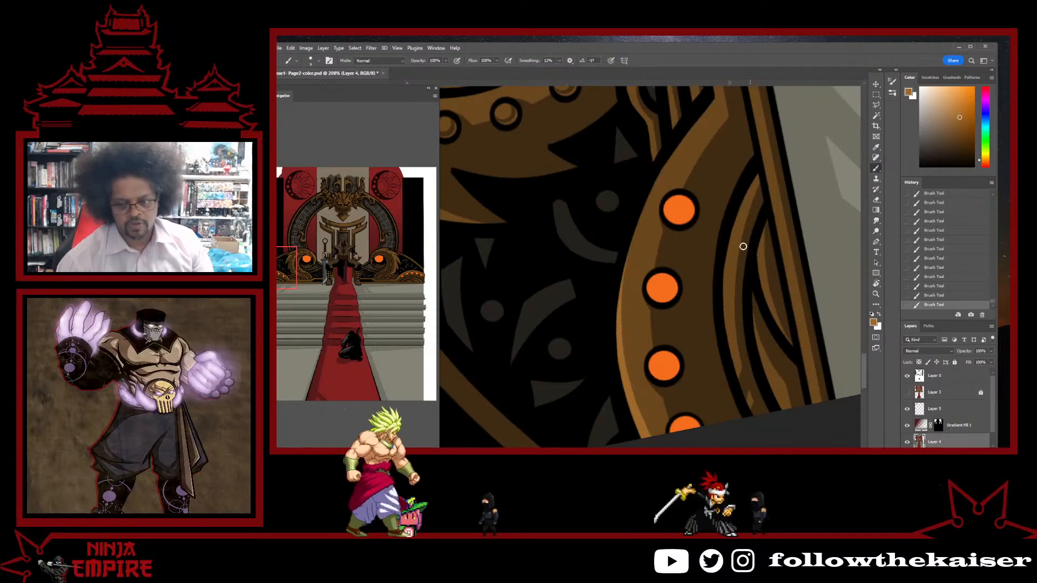
left_click_drag(708, 275, 705, 299)
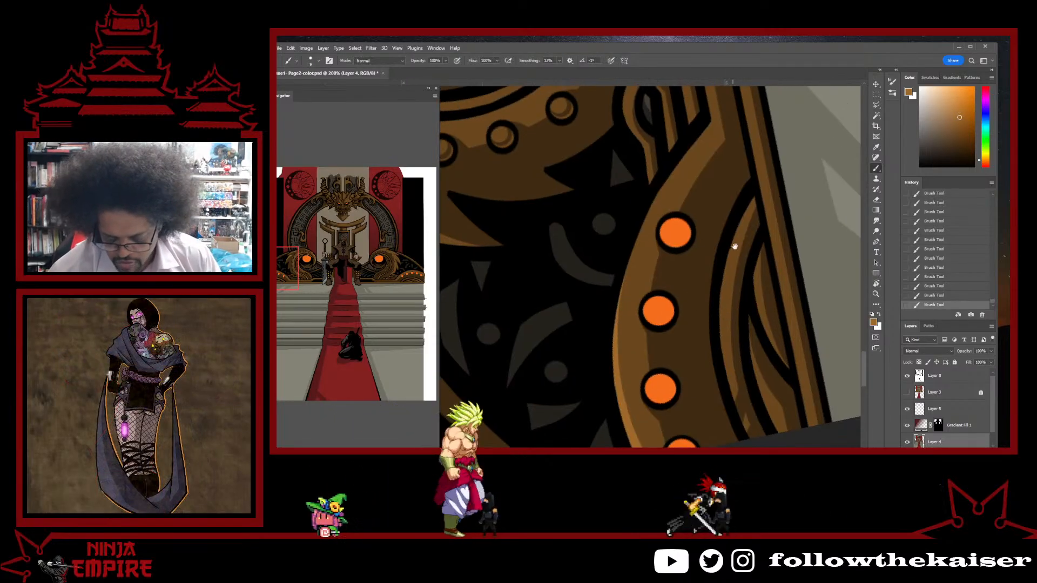
- Paint light brown highlights along the narrow strip between the two rows of rivets around the left orange orb
left_click_drag(754, 246, 793, 286)
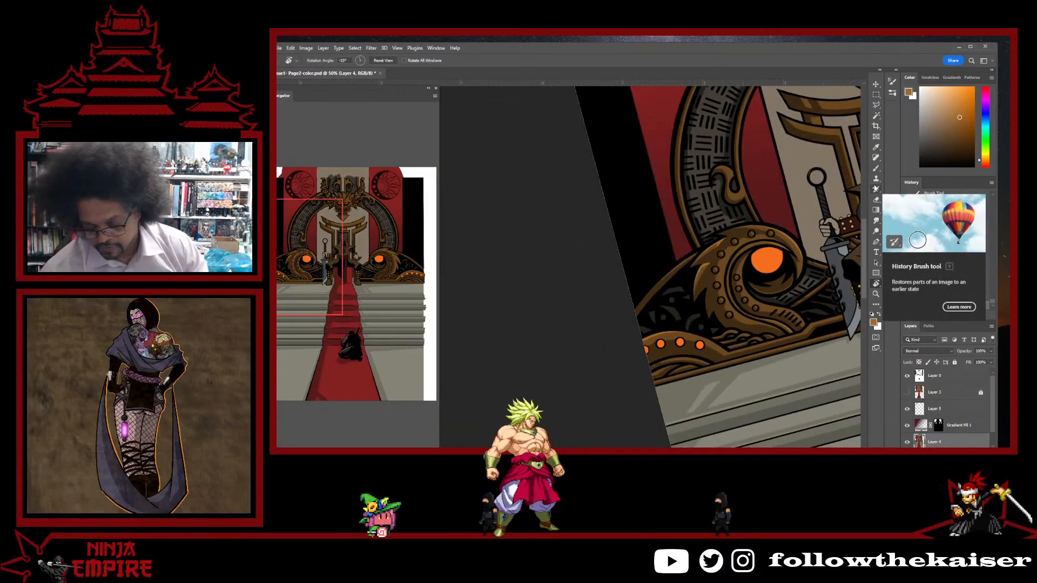
left_click(744, 287, "ctrl")
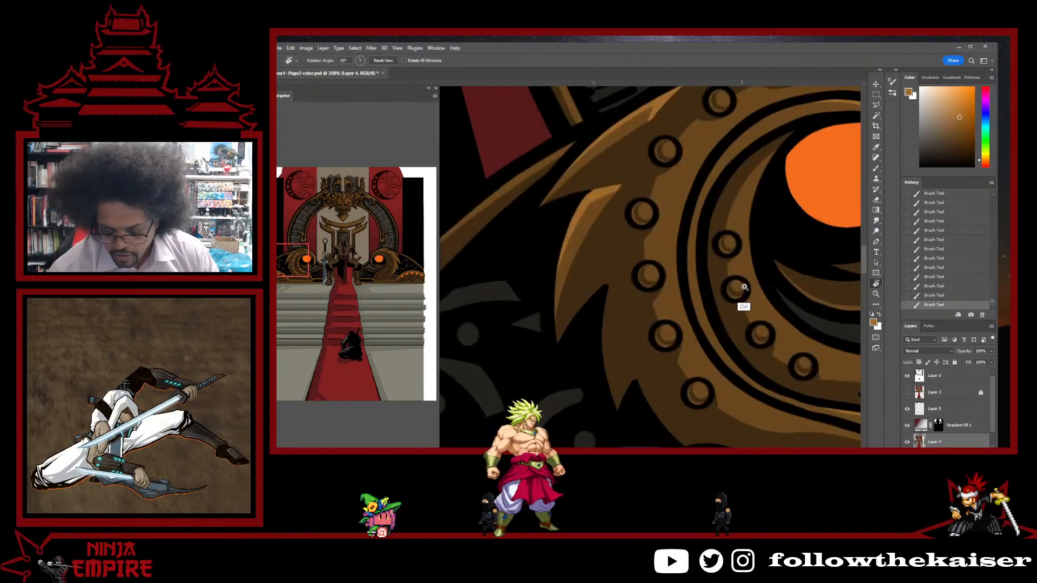
left_click_drag(744, 287, 614, 256)
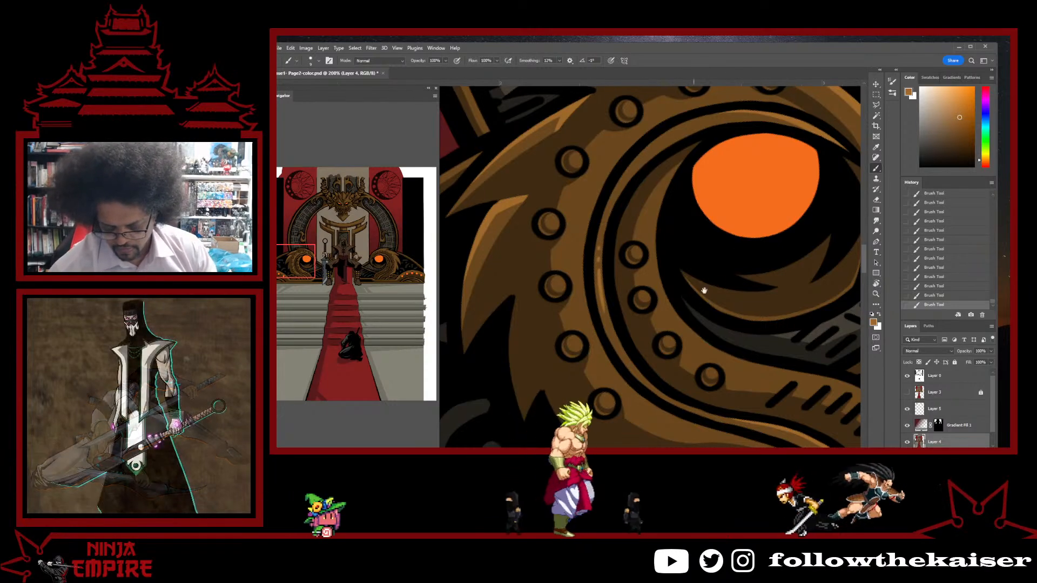
left_click_drag(719, 320, 664, 286)
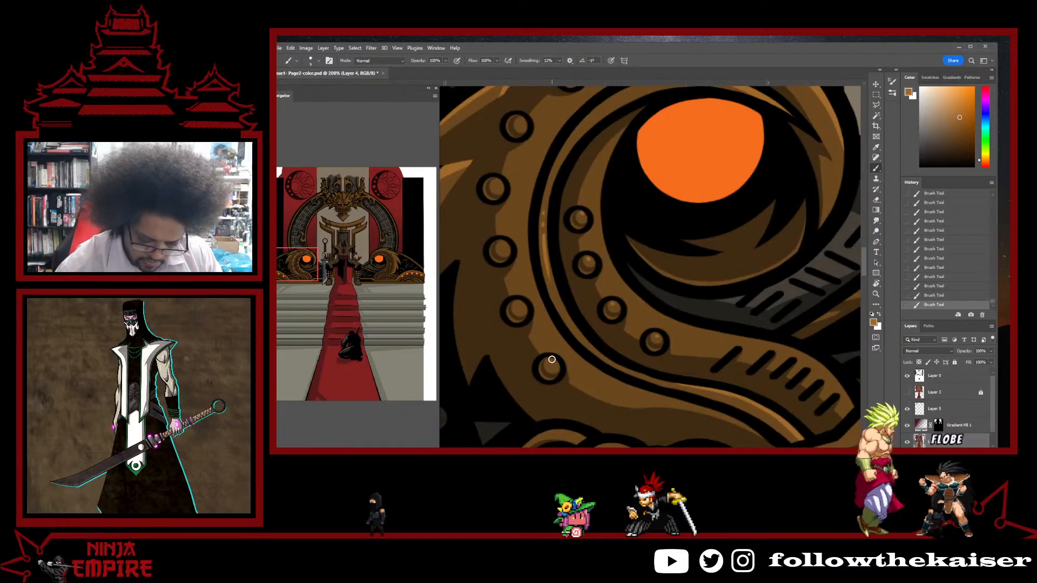
- Undo the last stroke and add small light brown highlights to the rivets along the left ornament's outer rim
key("ctrl+z")
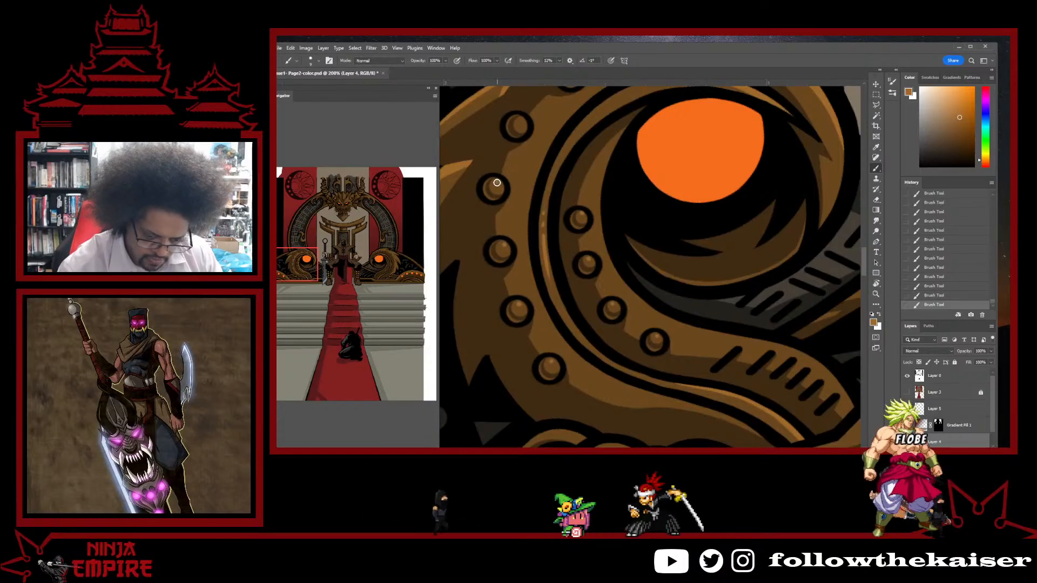
scroll(496, 182, "up", 5)
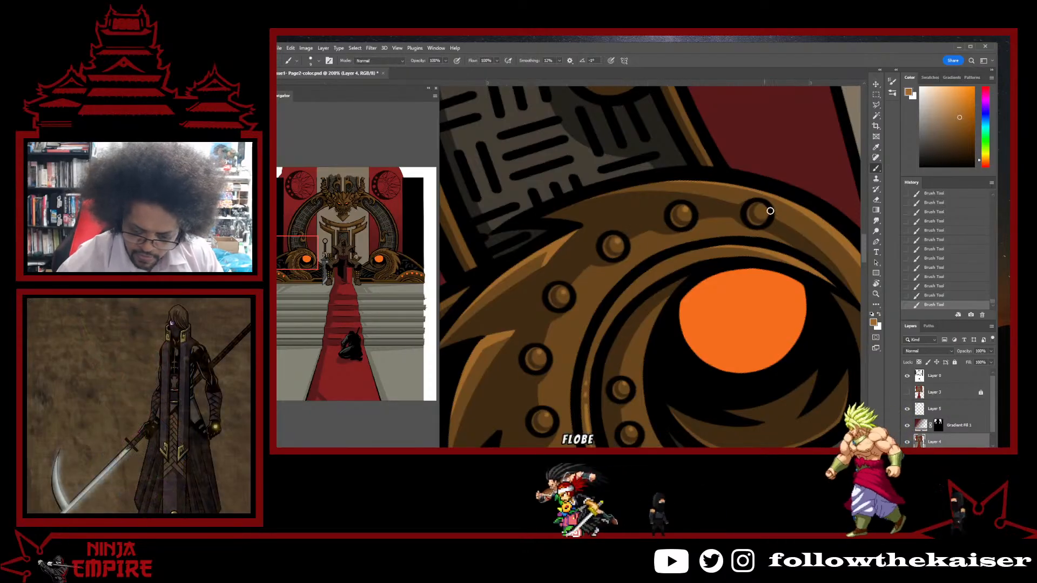
scroll(731, 271, "right", 4)
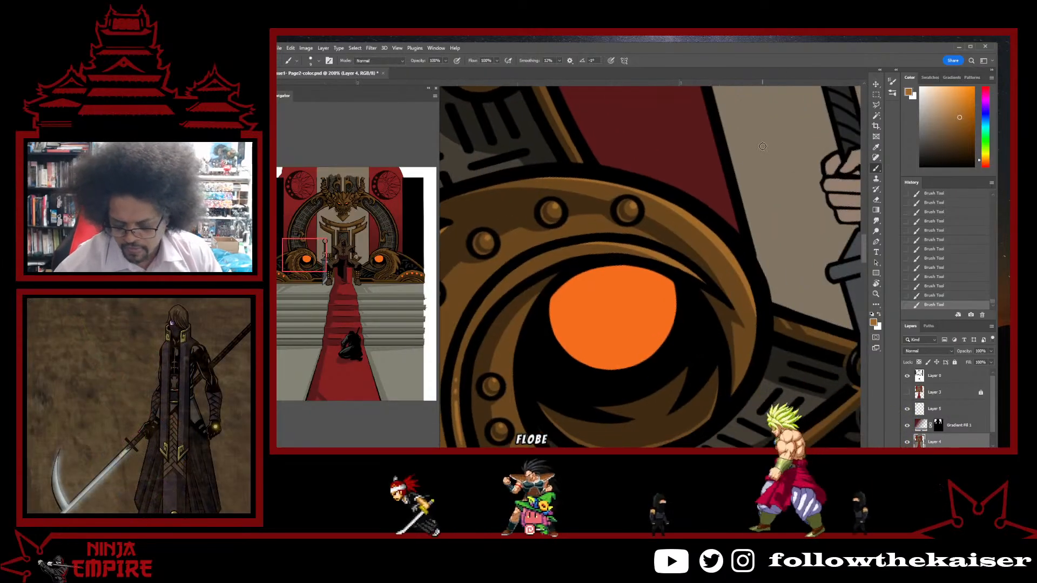
scroll(748, 306, "down", 5)
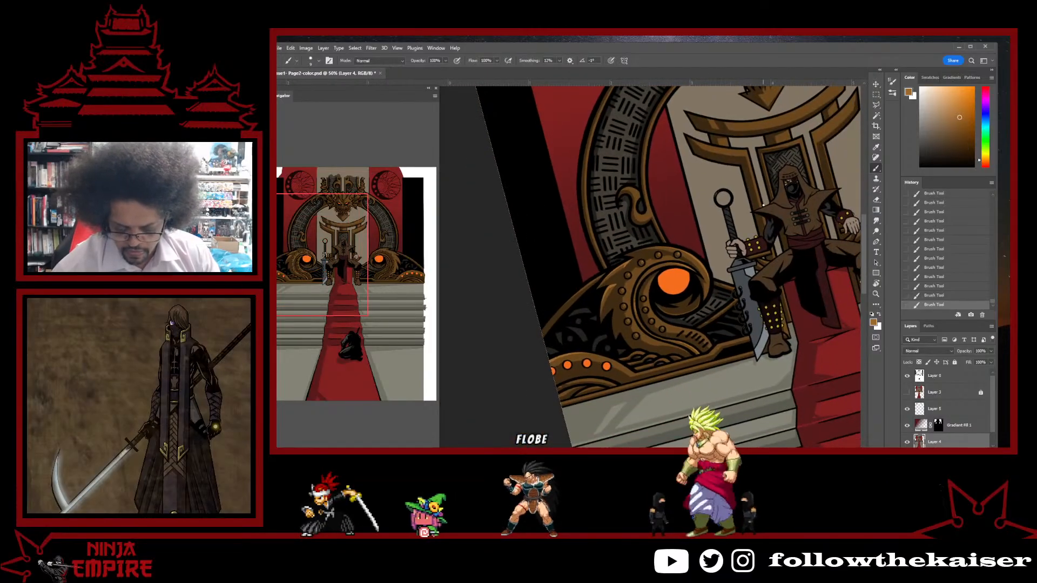
scroll(685, 284, "up", 4)
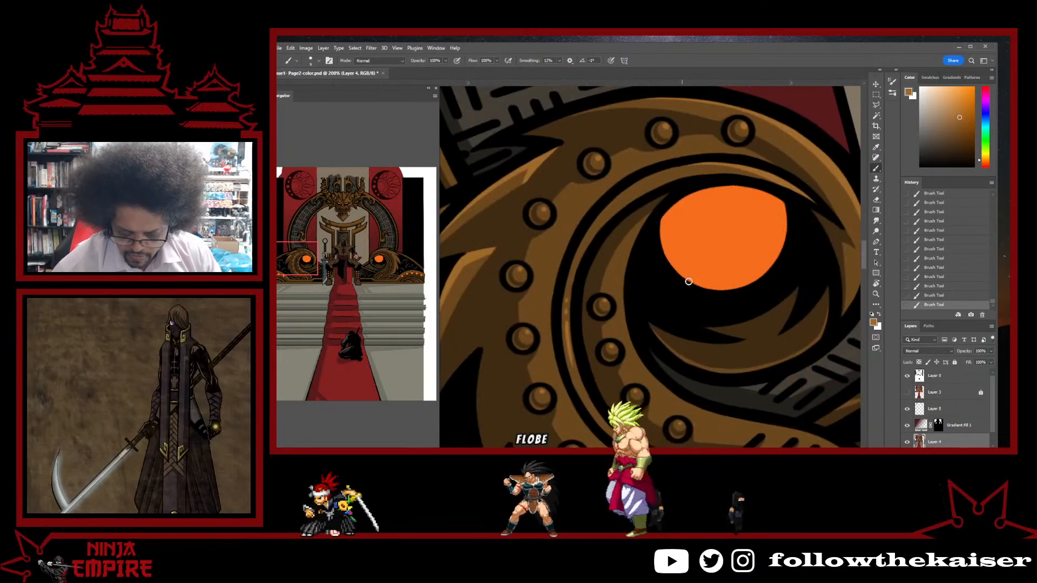
- Paint a light brown highlight along the inner edge of the riveted band curving around the left orange orb, undoing any stray strokes
left_click_drag(688, 281, 696, 430)
key("r")
key("Escape")
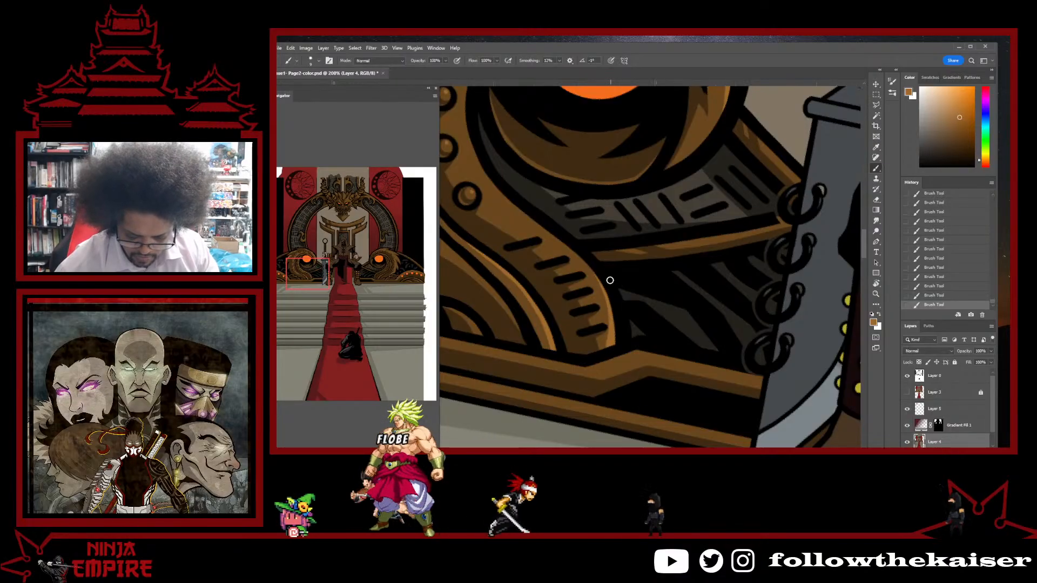
scroll(620, 338, "up", 5)
scroll(540, 278, "left", 3)
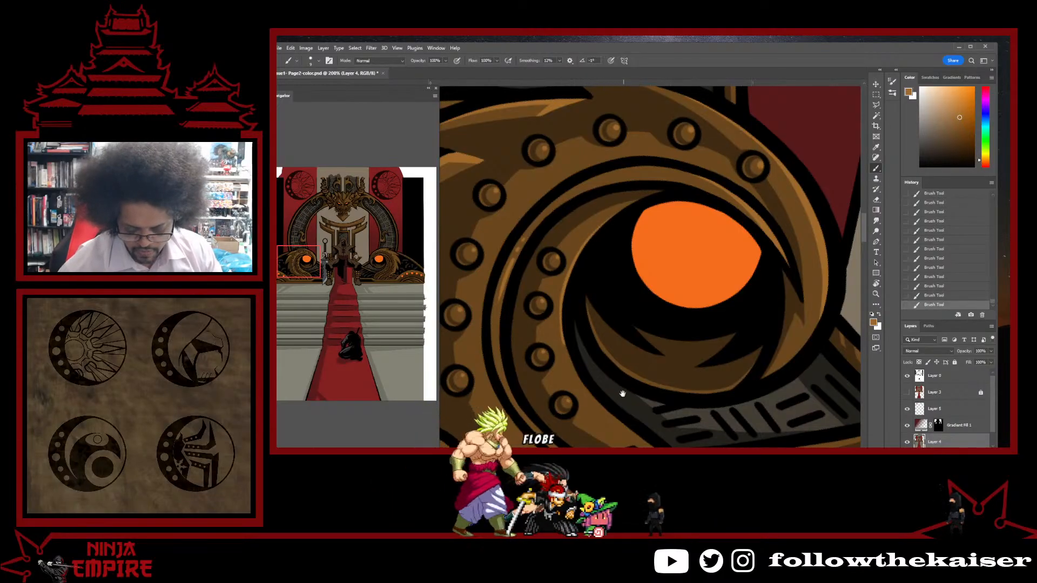
left_click_drag(711, 381, 791, 243)
scroll(809, 232, "down", 3)
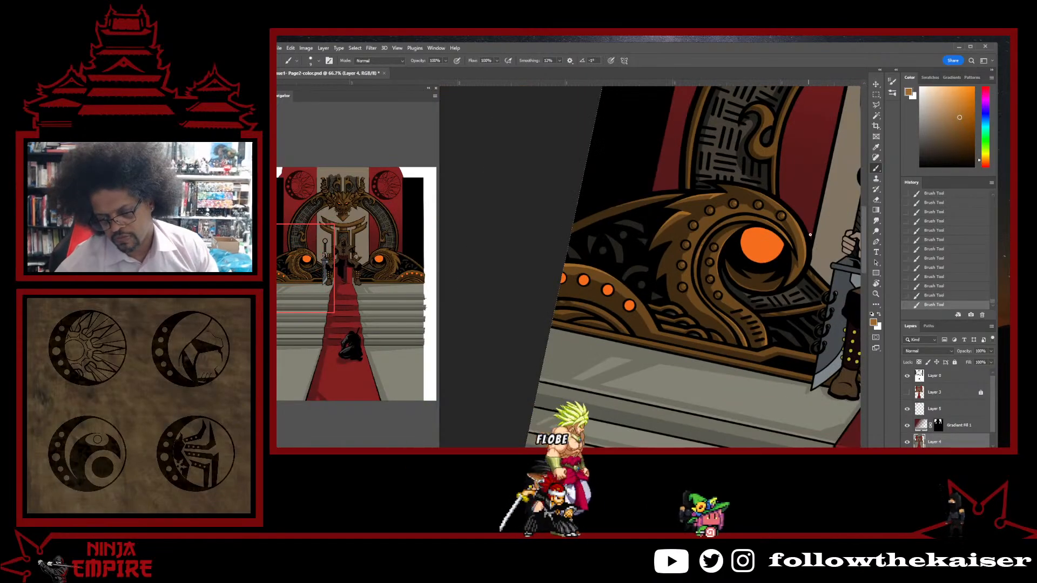
scroll(727, 265, "up", 4)
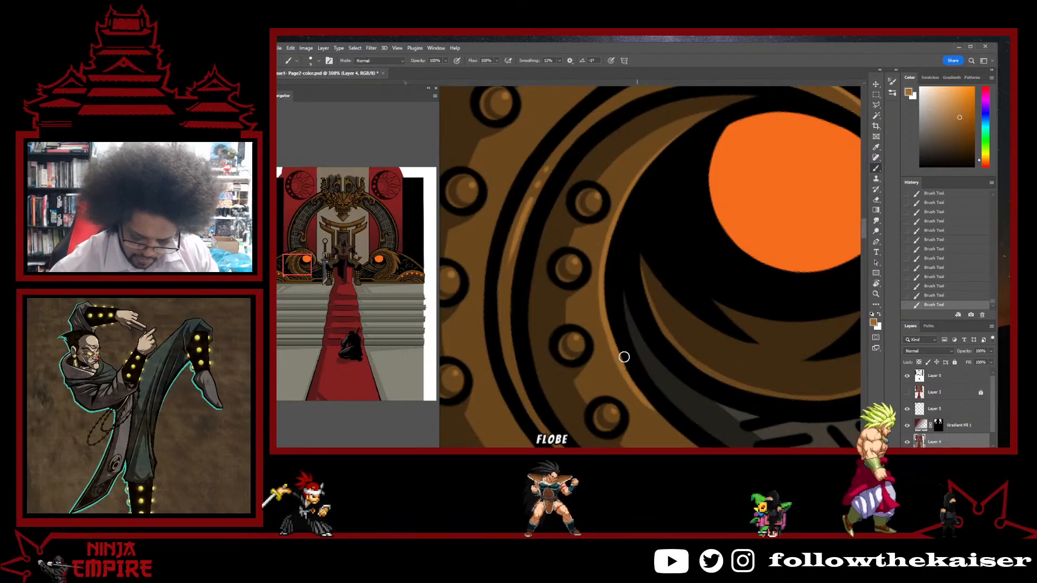
key("ctrl+z")
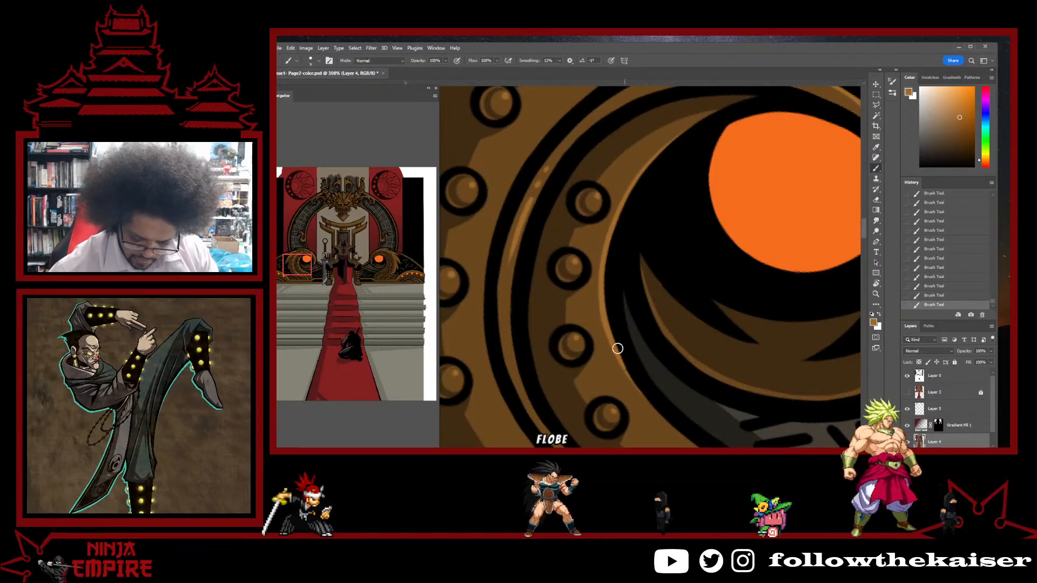
scroll(699, 326, "down", 4)
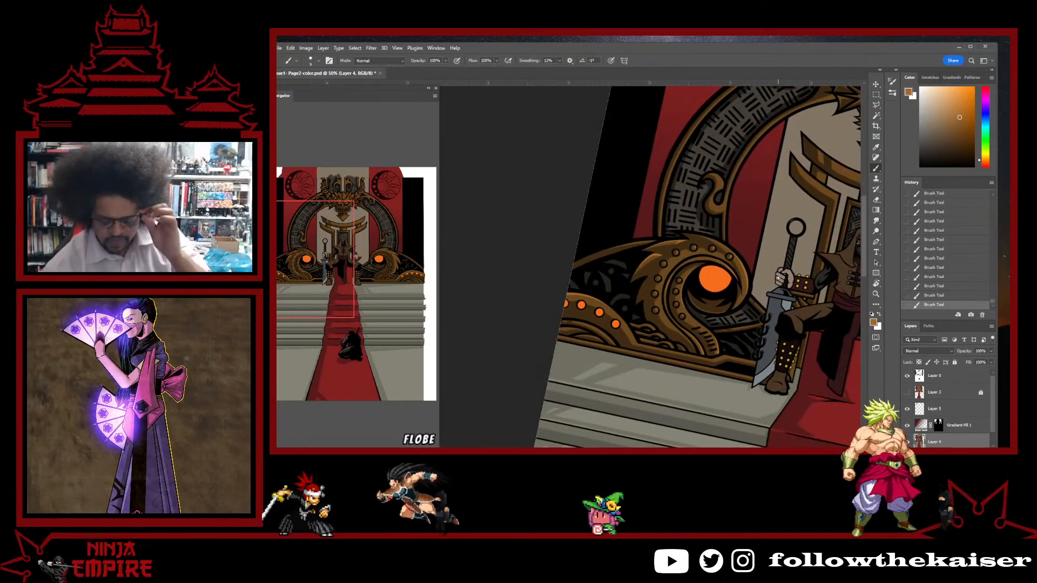
scroll(697, 292, "up", 4)
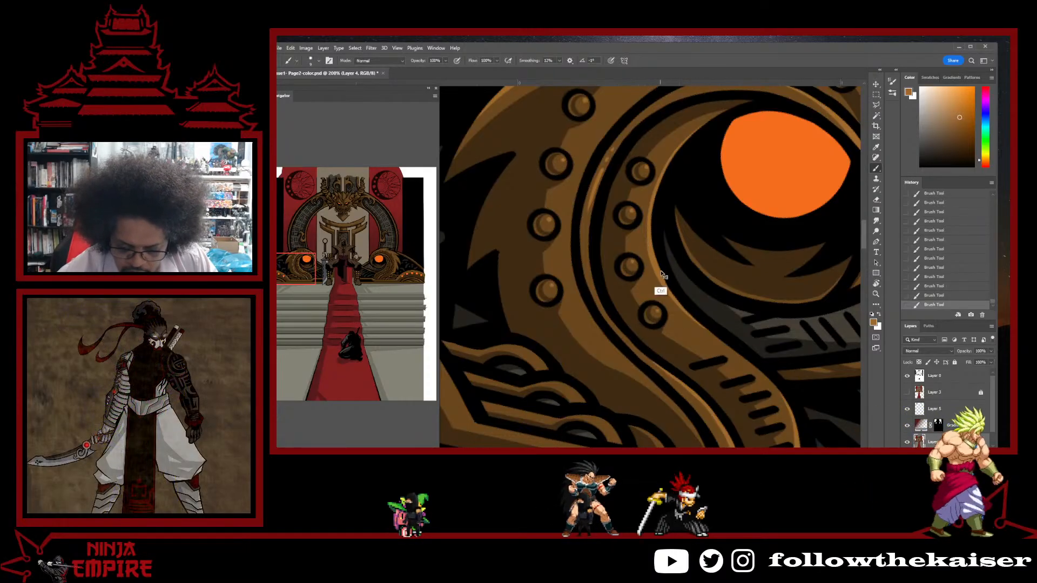
key("ctrl+z")
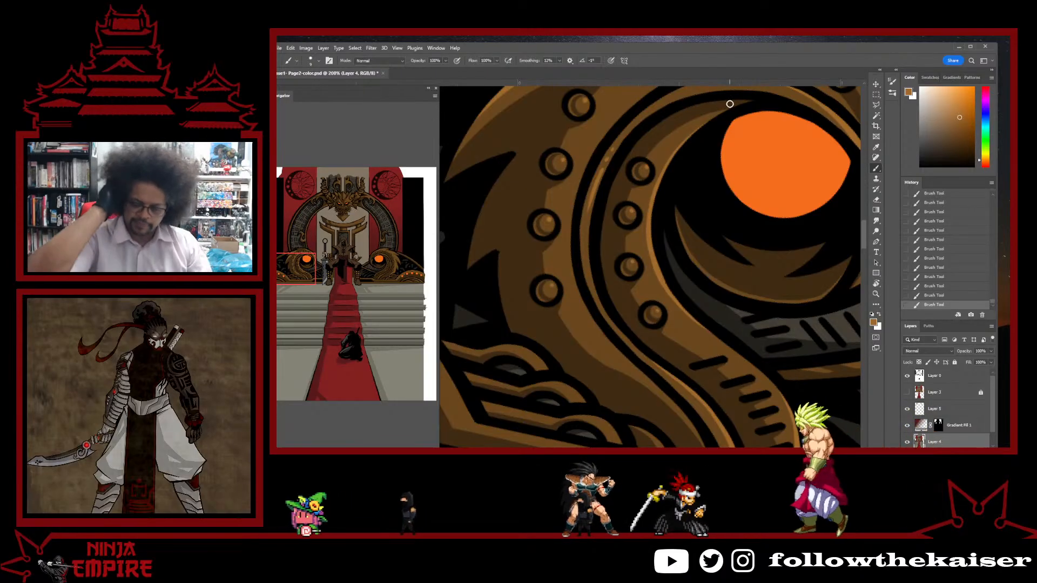
scroll(706, 294, "down", 2)
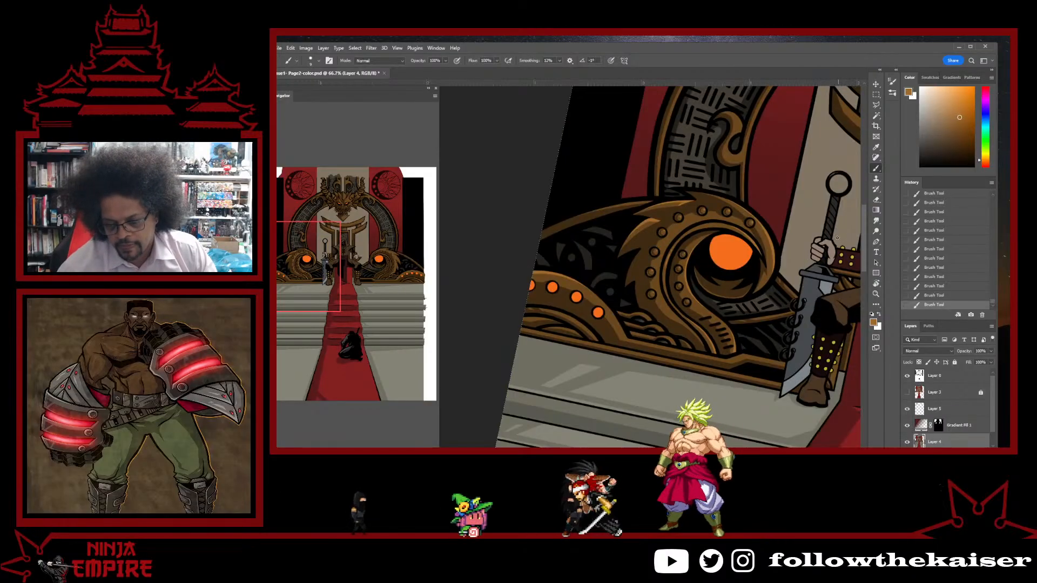
- Paint light brown highlights on the slanted beams behind the sword and along the left ornament's straight base trim
scroll(773, 276, "up", 3)
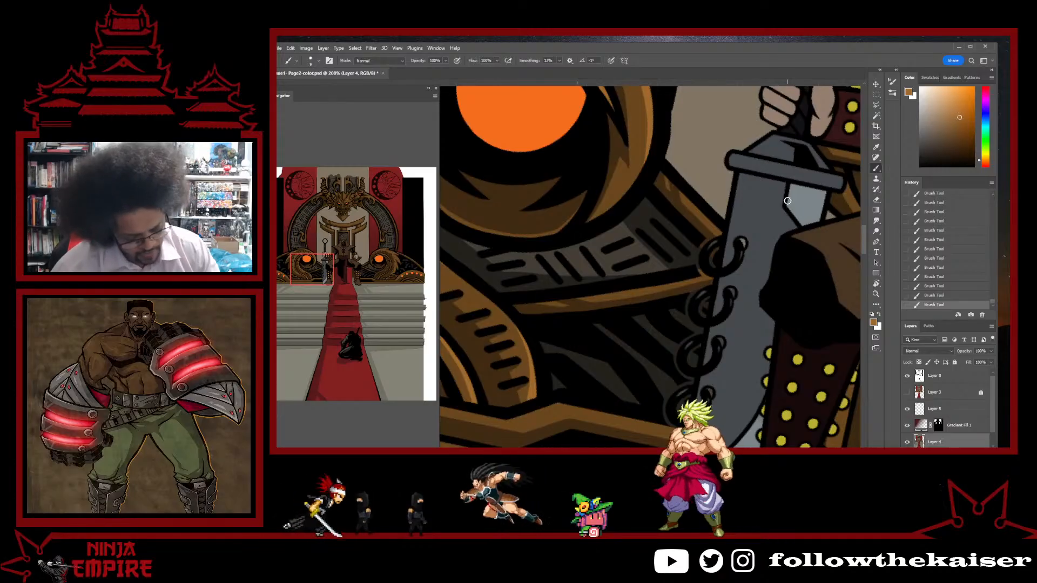
left_click_drag(787, 201, 605, 136)
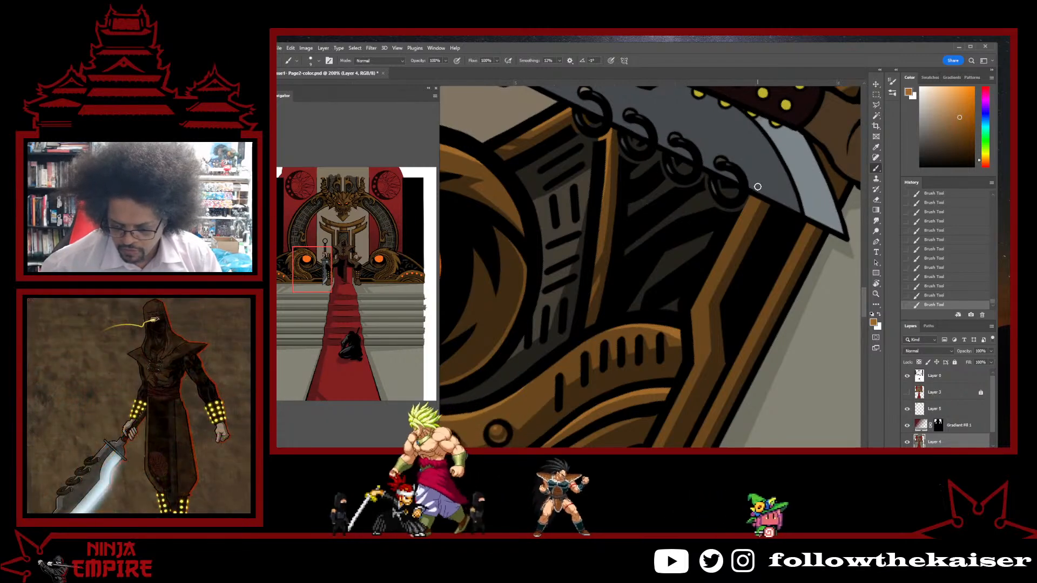
left_click_drag(776, 319, 710, 319)
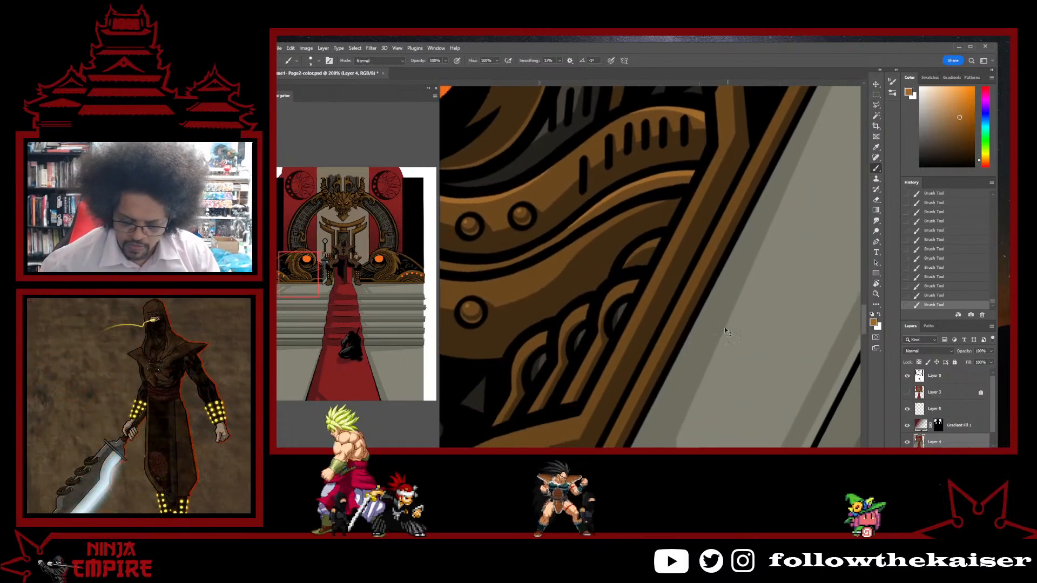
left_click(710, 319, "alt")
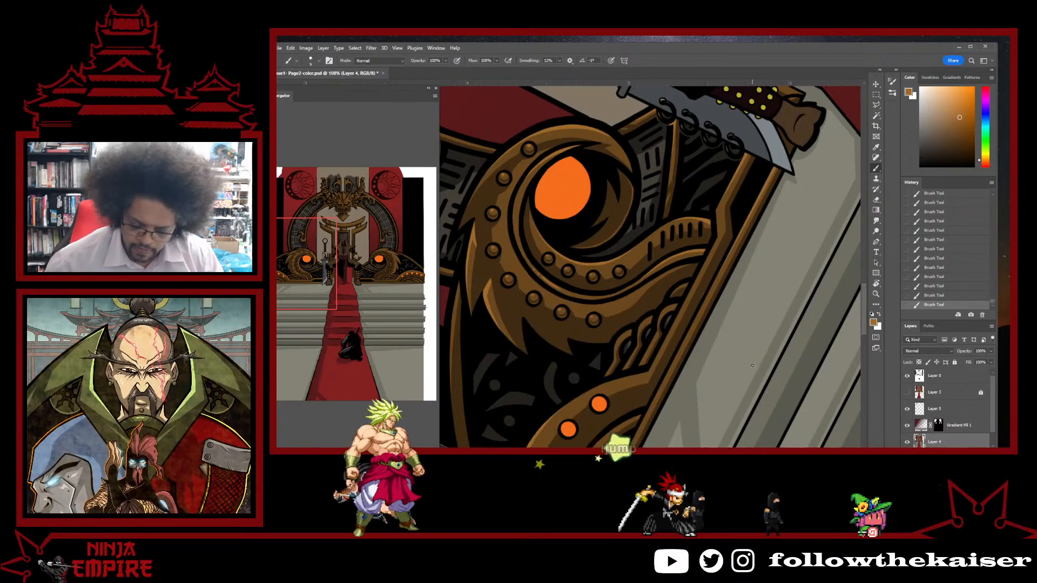
left_click(694, 311, "alt")
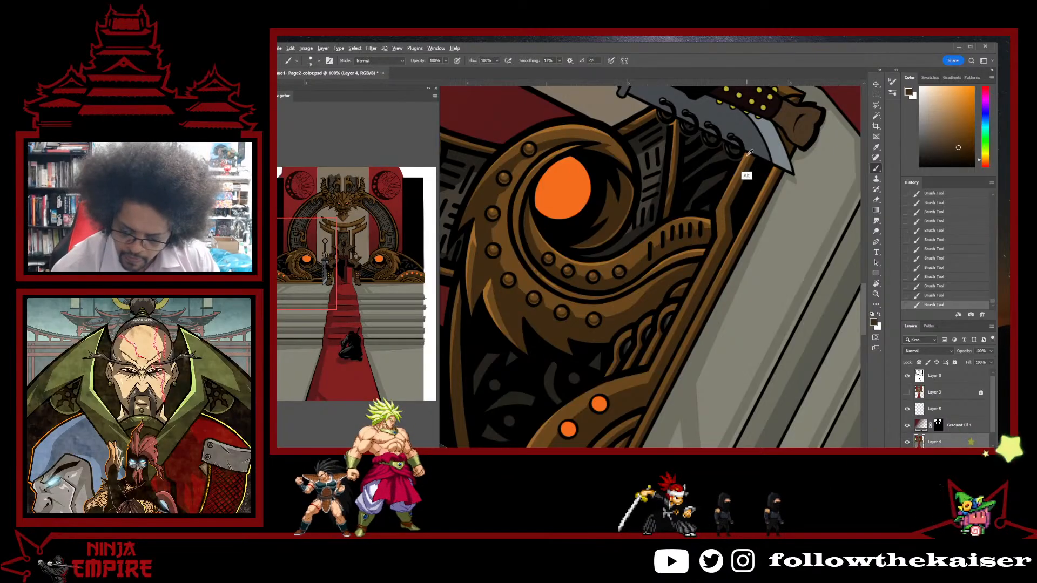
left_click_drag(725, 273, 766, 175)
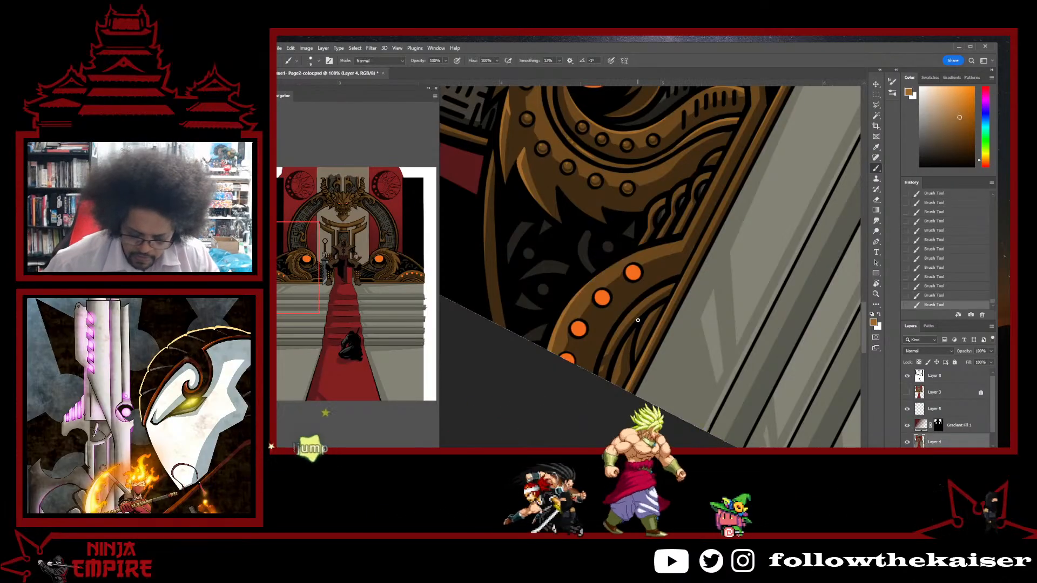
- Paint light brown highlights on the curved strips beneath the row of small orange lights at the left ornament's outer end
left_click(694, 263)
left_click(685, 293)
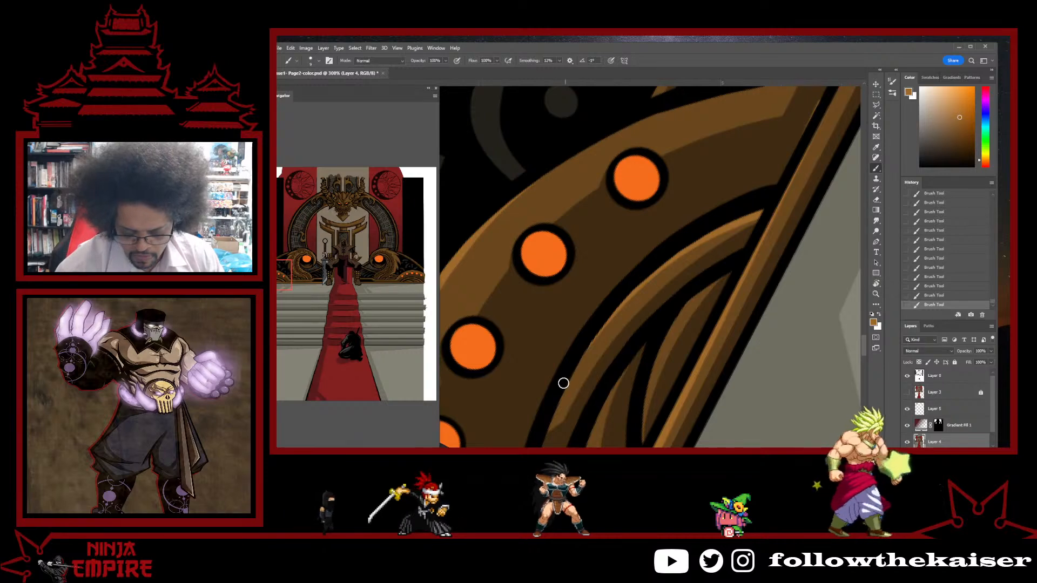
left_click_drag(696, 279, 691, 147)
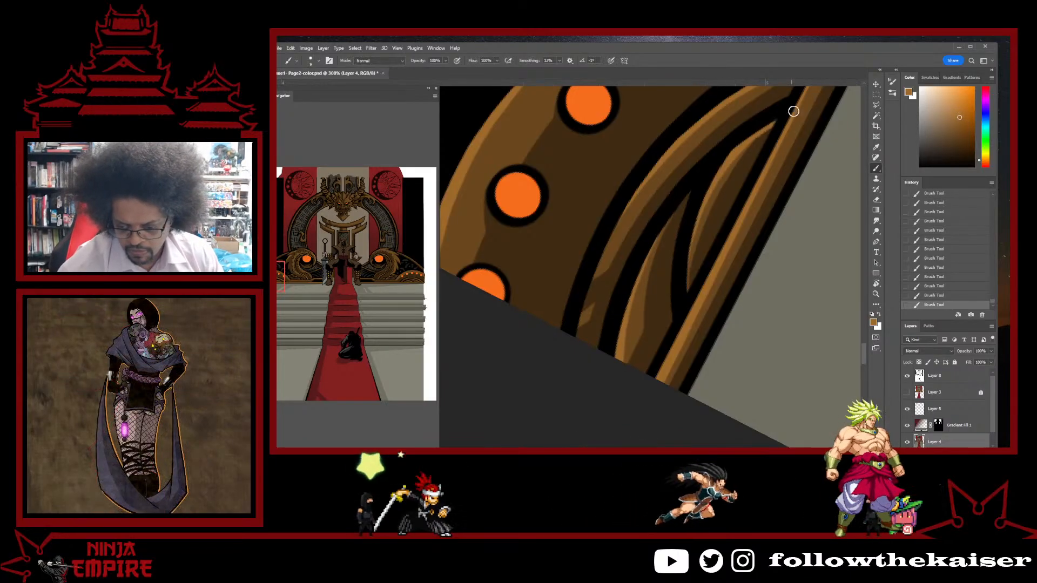
left_click_drag(731, 155, 799, 102)
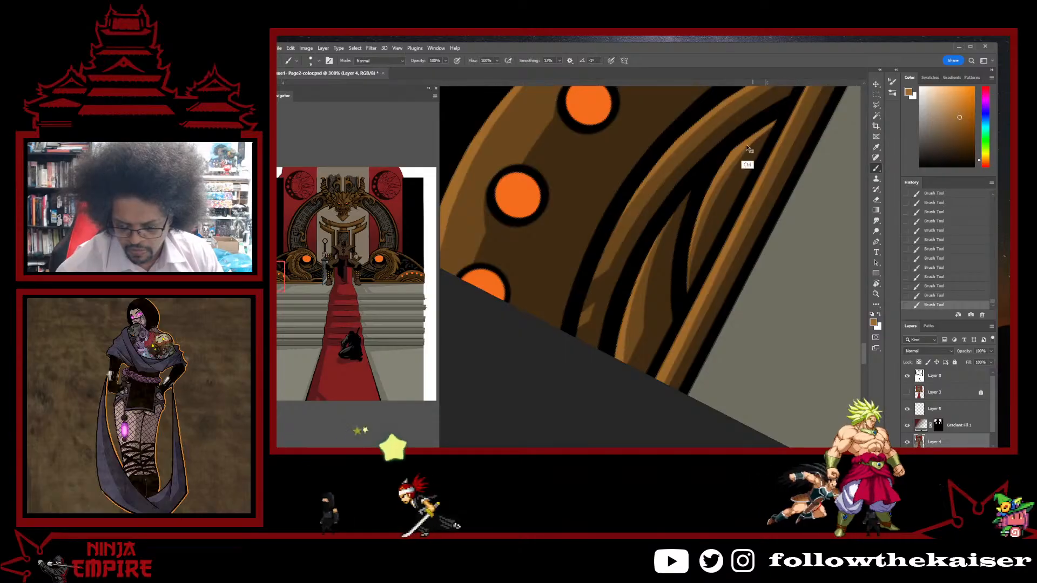
- Paint light brown highlights on the upper edges of the small scalloped curls between the riveted band and the left ornament's base trim
left_click(714, 257, "ctrl+alt")
left_click(714, 257, "ctrl+alt")
left_click(714, 257, "ctrl+alt")
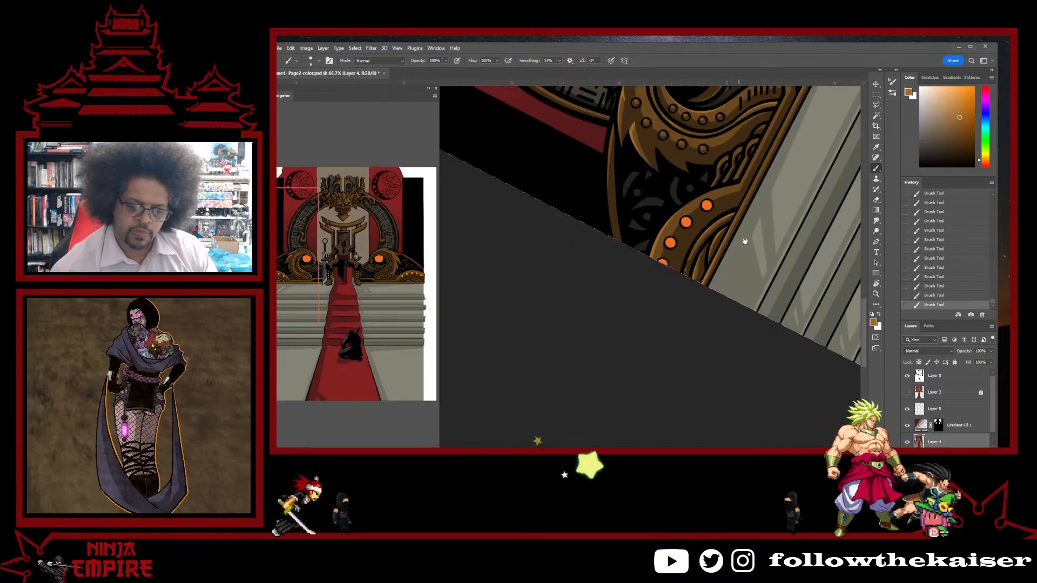
left_click_drag(758, 175, 734, 258)
left_click(762, 221, "ctrl")
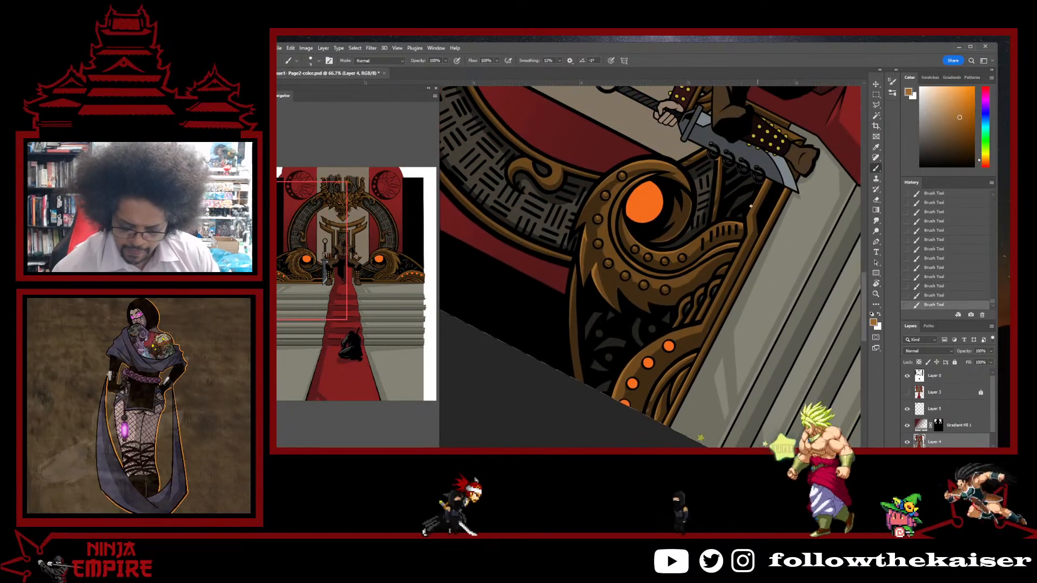
left_click(762, 221, "ctrl")
left_click(762, 221, "ctrl")
left_click(758, 189, "ctrl")
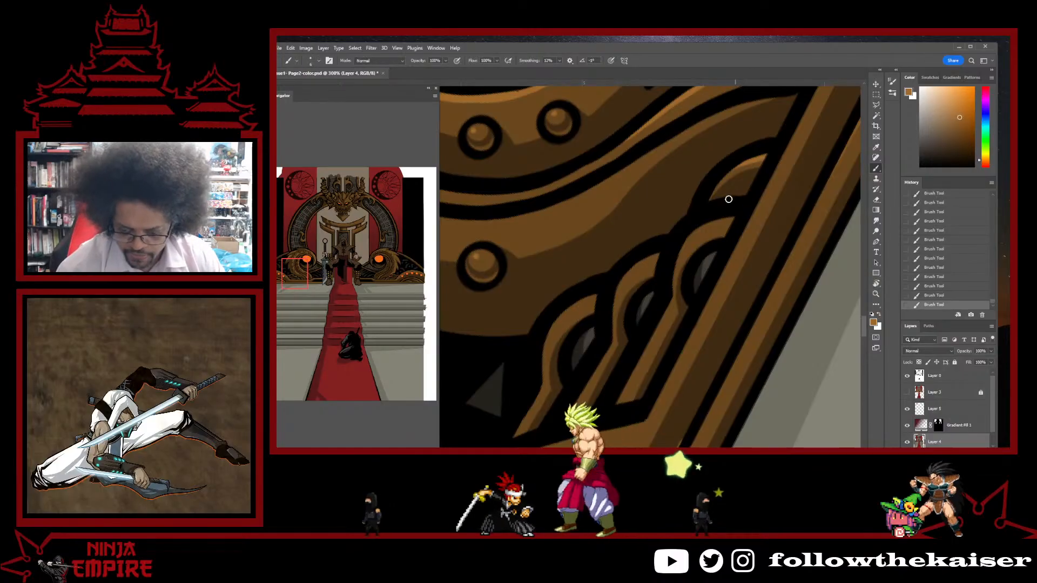
left_click_drag(694, 234, 719, 225)
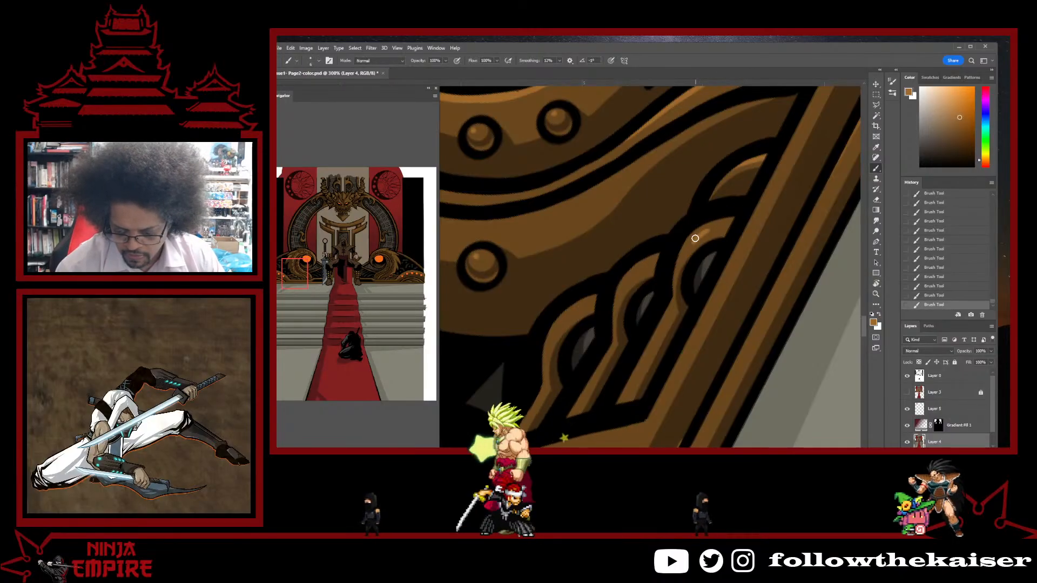
left_click_drag(621, 282, 657, 261)
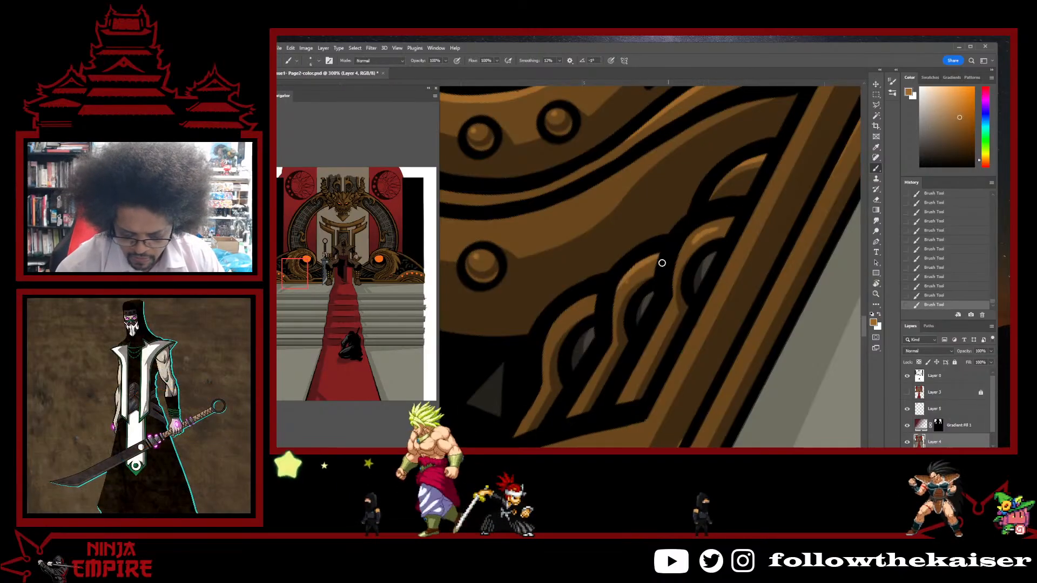
left_click_drag(675, 194, 572, 334)
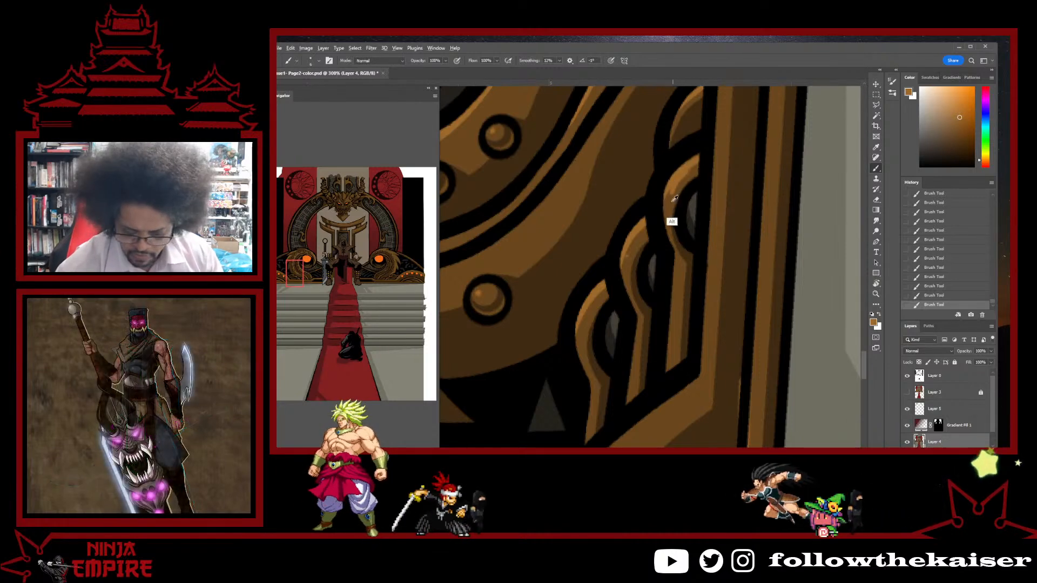
- Refine the highlights on the small scalloped curls, alternating between sampled medium brown and light brown
left_click(685, 182, "alt")
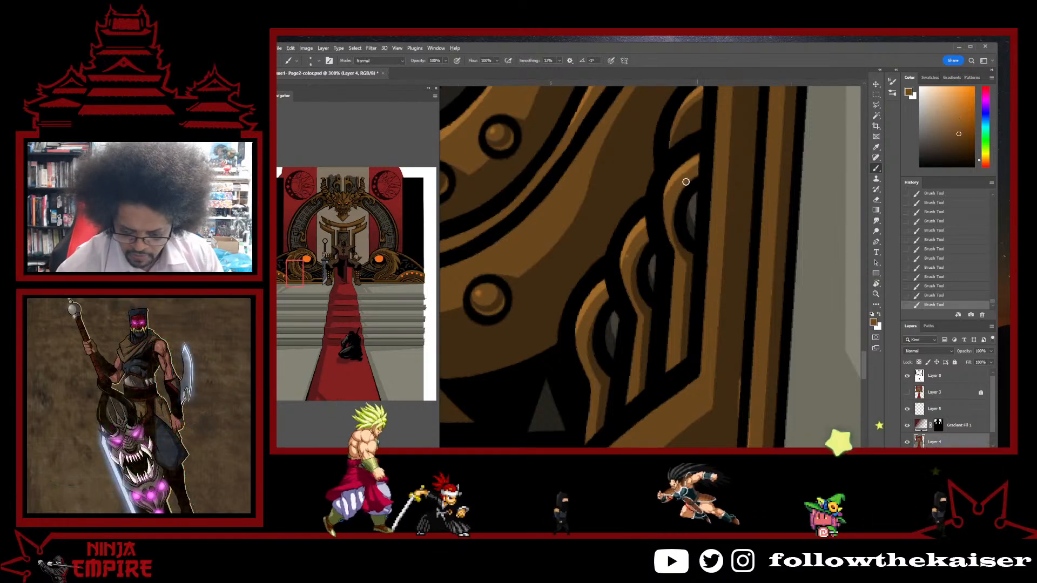
left_click(708, 162, "alt")
scroll(690, 191, "up", 3)
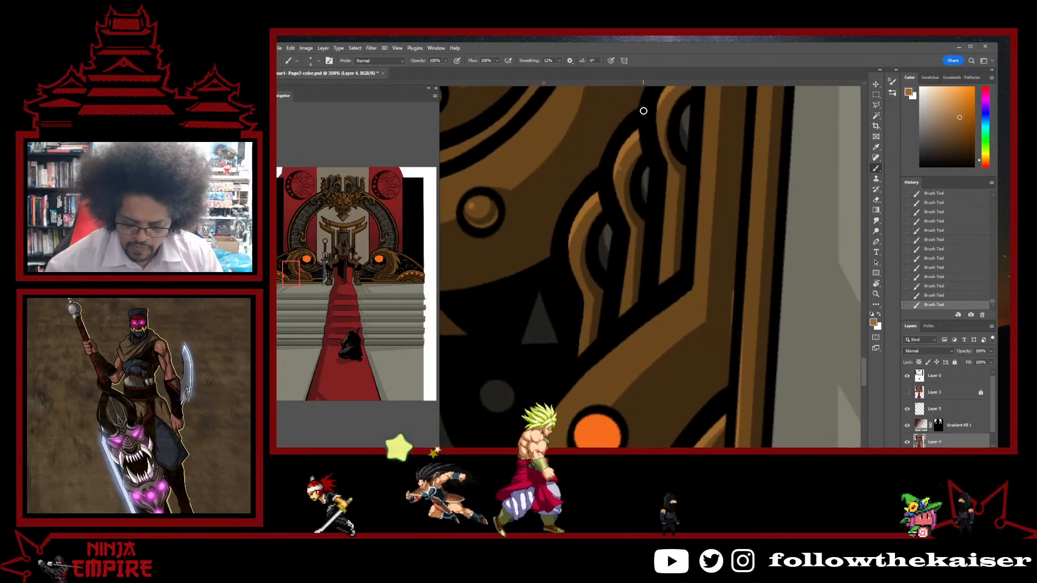
left_click(618, 201, "alt")
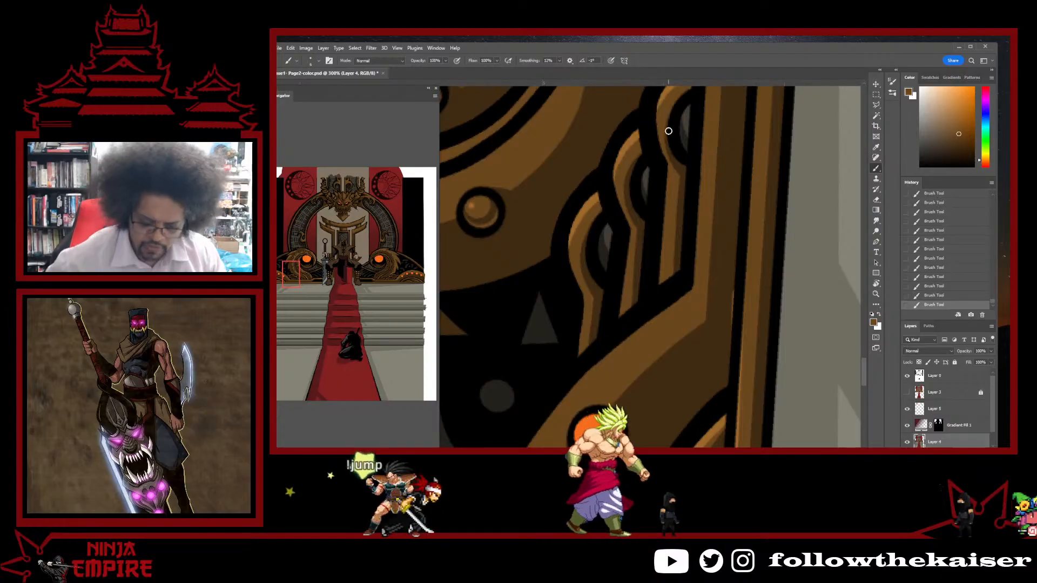
left_click(629, 141, "alt")
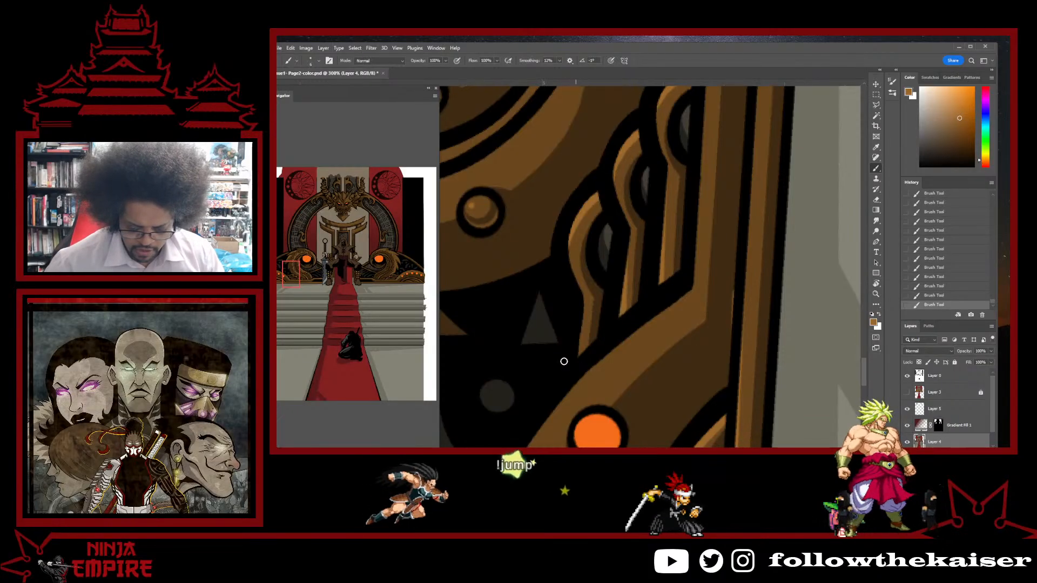
- Paint a light brown highlight along the upper outer edge of the hooked curl at the ring's left side
key("r")
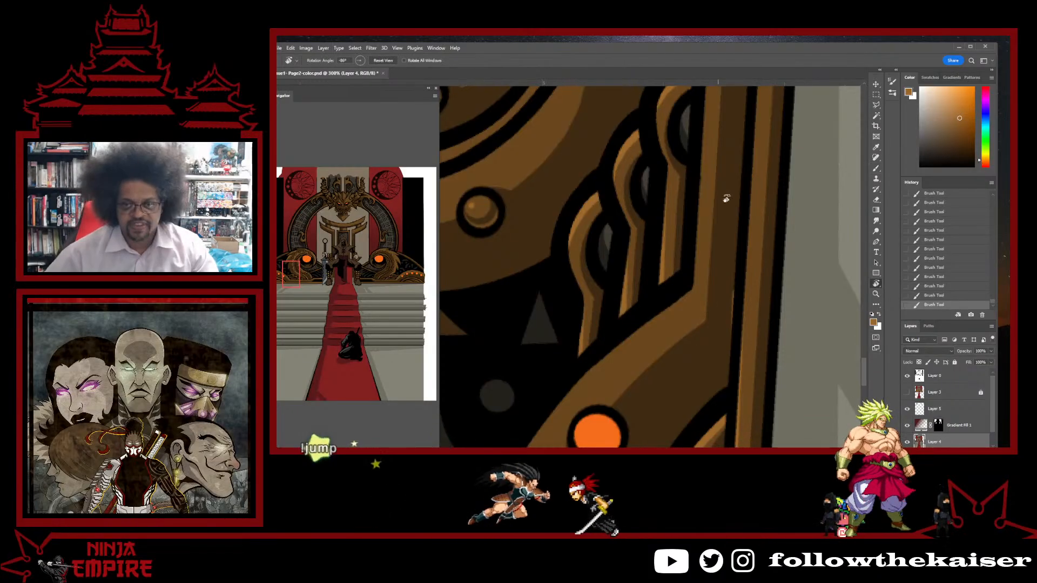
left_click_drag(724, 199, 643, 382)
scroll(732, 298, "down", 5)
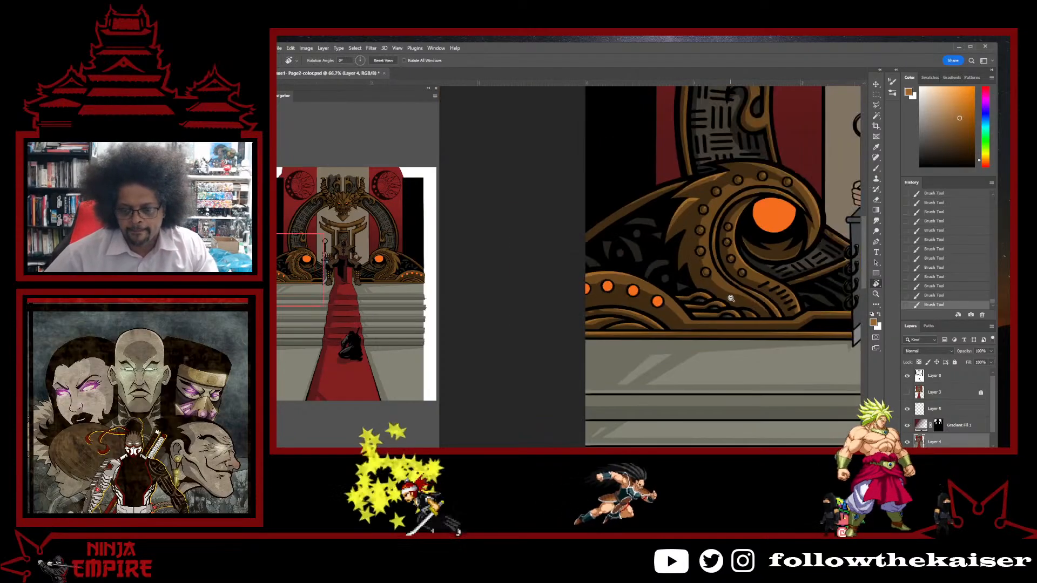
left_click_drag(721, 255, 663, 347)
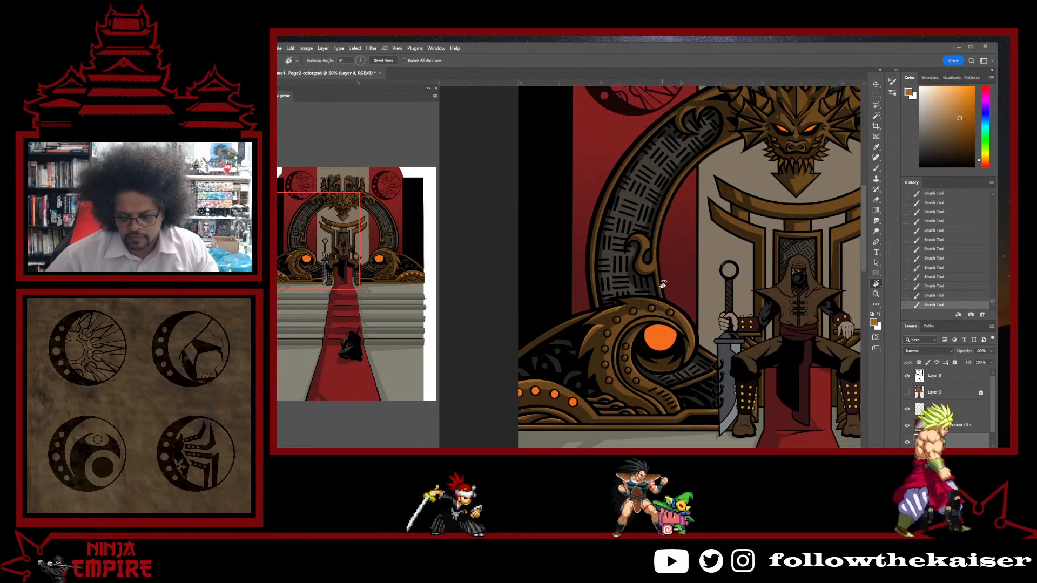
scroll(656, 276, "up", 5)
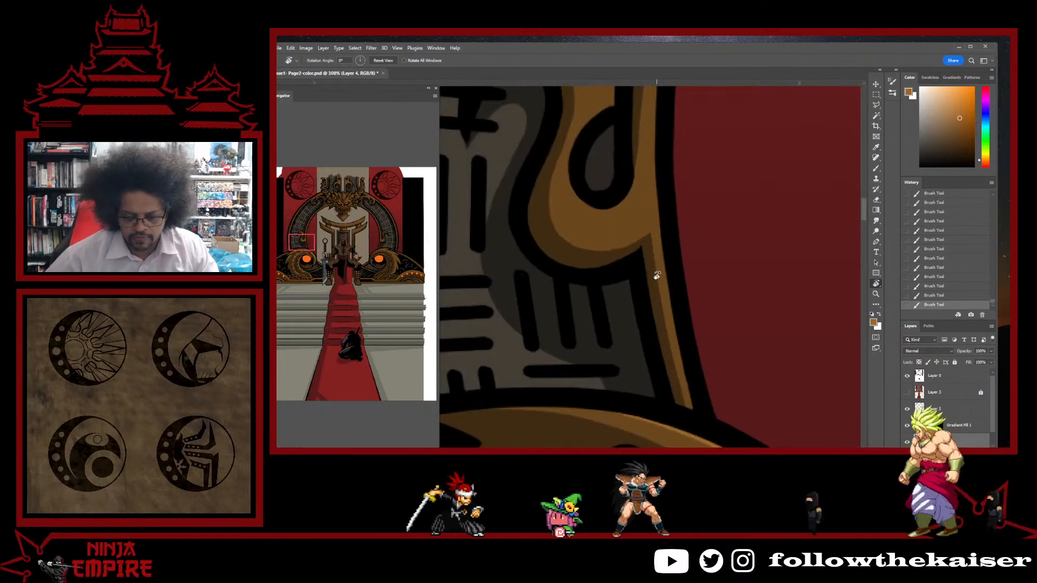
left_click_drag(657, 277, 616, 362)
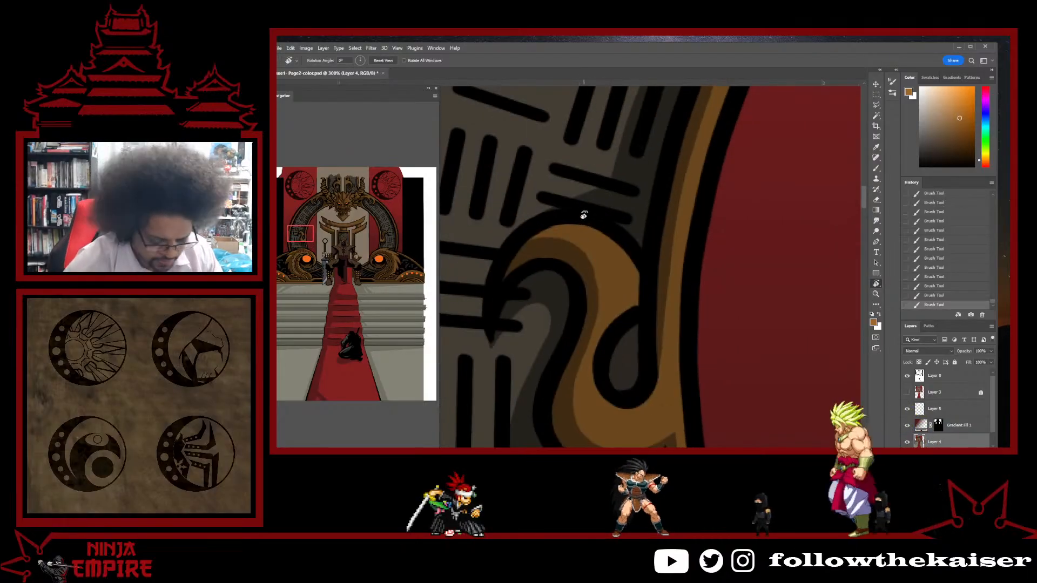
key("b")
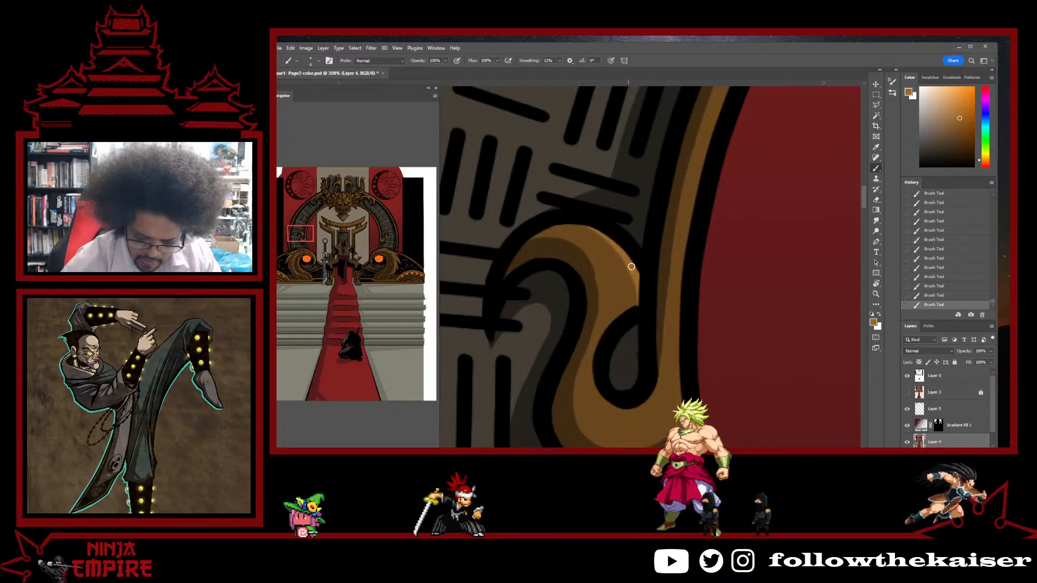
left_click_drag(642, 266, 627, 183)
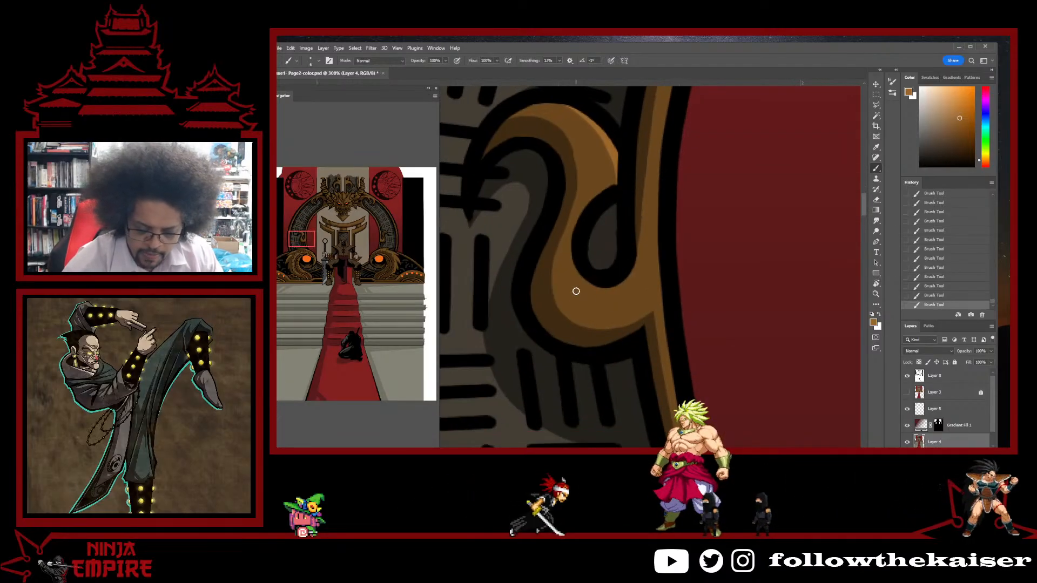
- Paint a small light brown highlight in the lower bend of the ring's left curl, reshaping it with sampled medium and light browns
left_click_drag(578, 294, 586, 296)
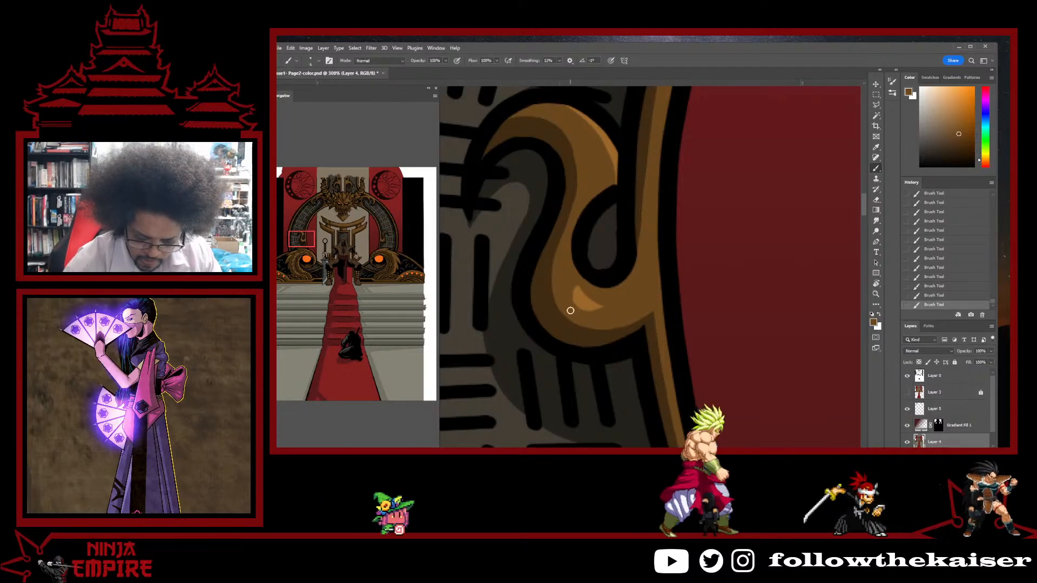
left_click(578, 285, "alt")
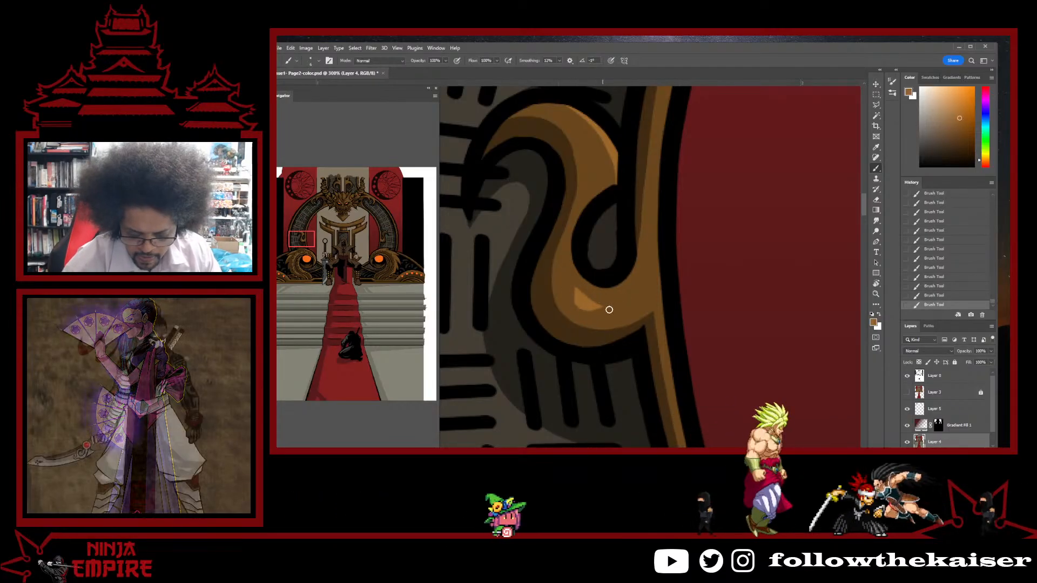
left_click_drag(611, 308, 619, 313)
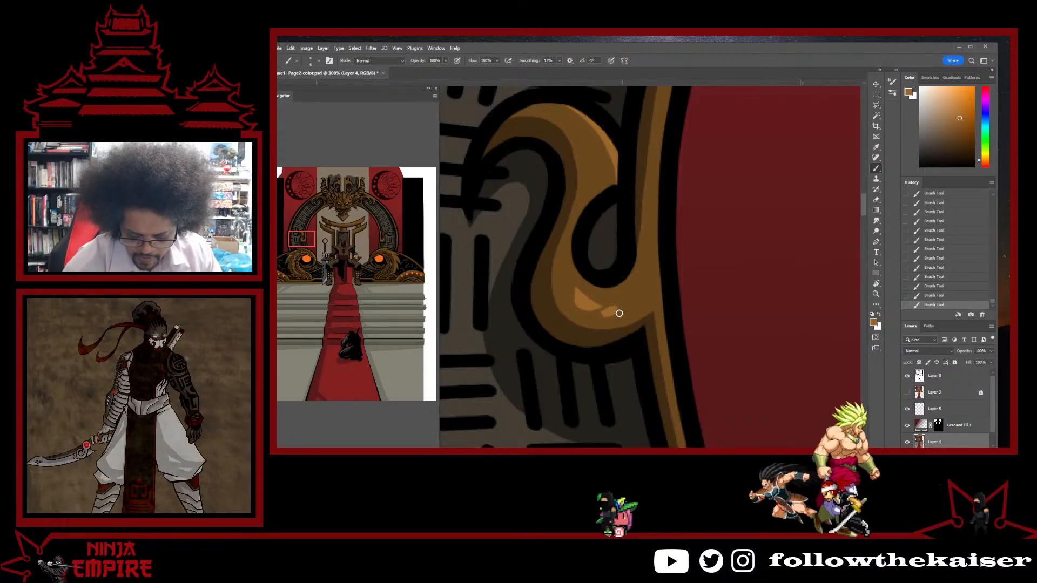
left_click(605, 327, "alt")
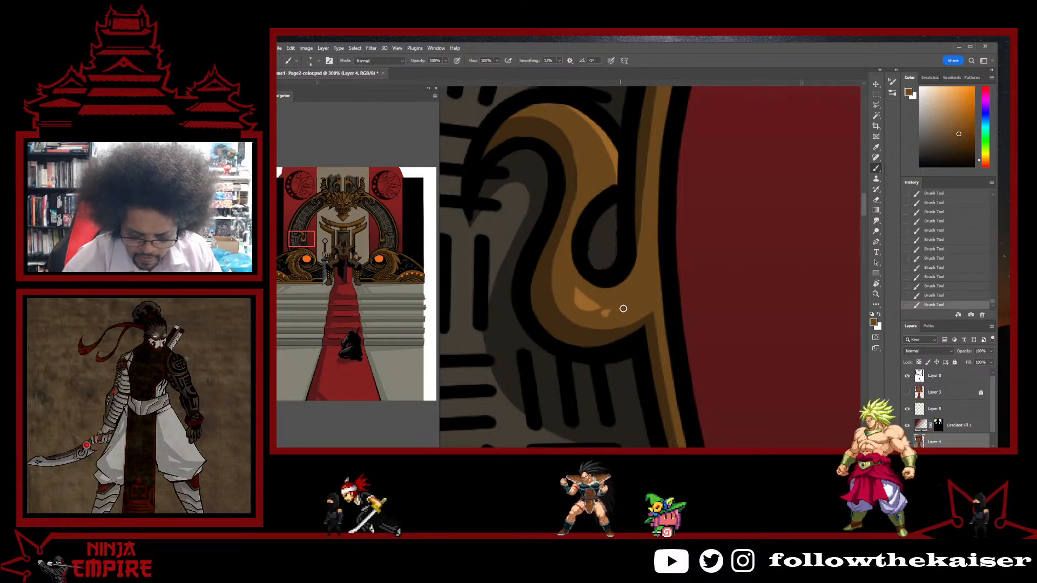
left_click(606, 310, "alt")
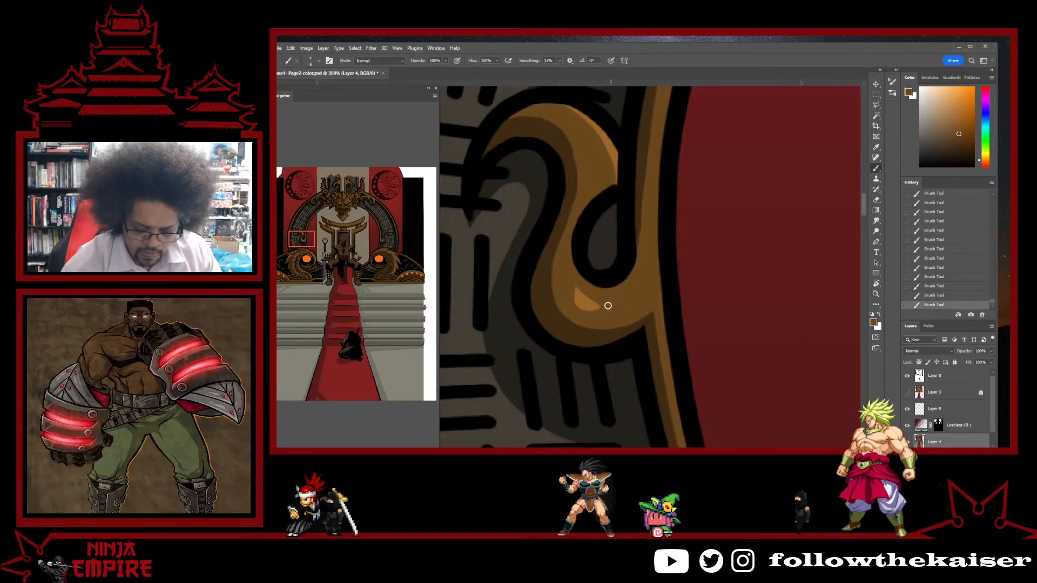
left_click_drag(605, 301, 580, 302)
key("ctrl+z")
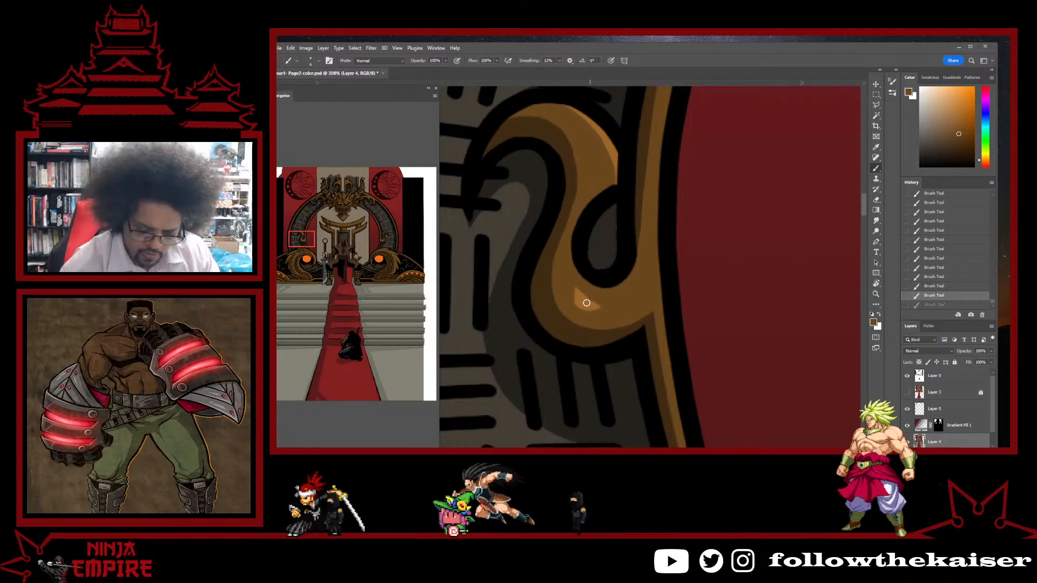
left_click_drag(578, 294, 594, 314)
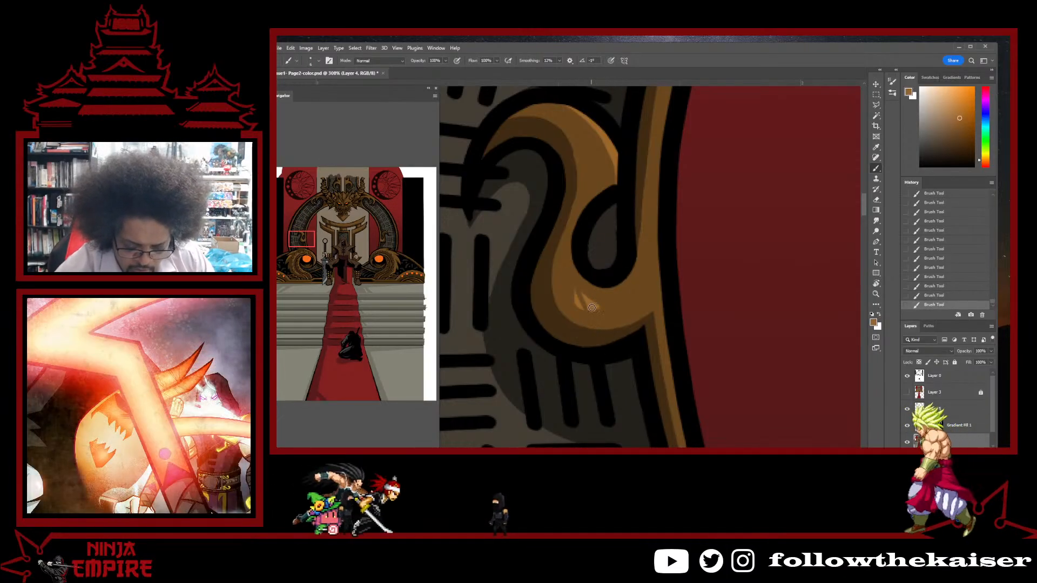
left_click(592, 301, "alt")
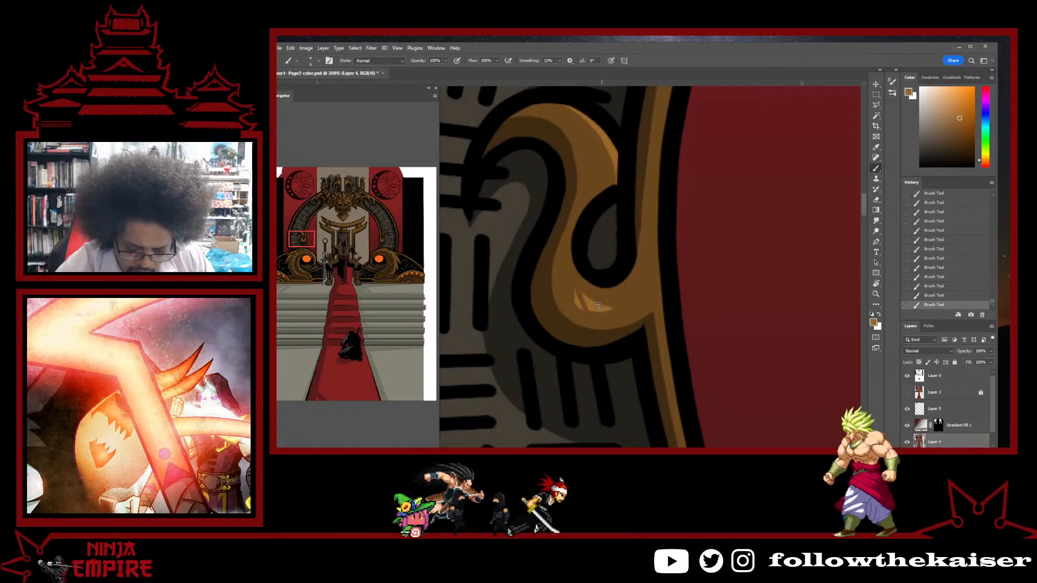
left_click(600, 321, "alt")
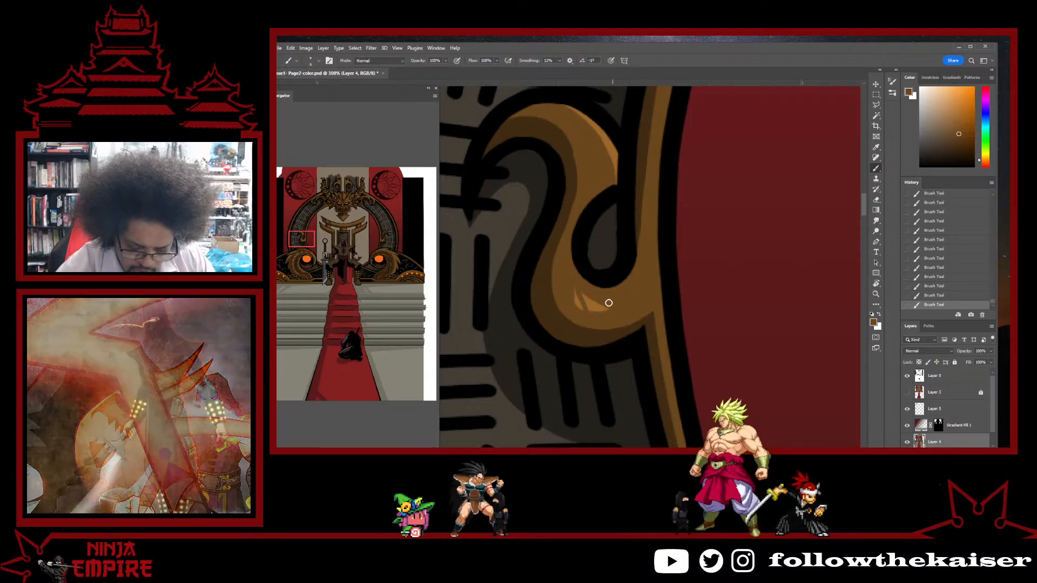
left_click(579, 307, "alt")
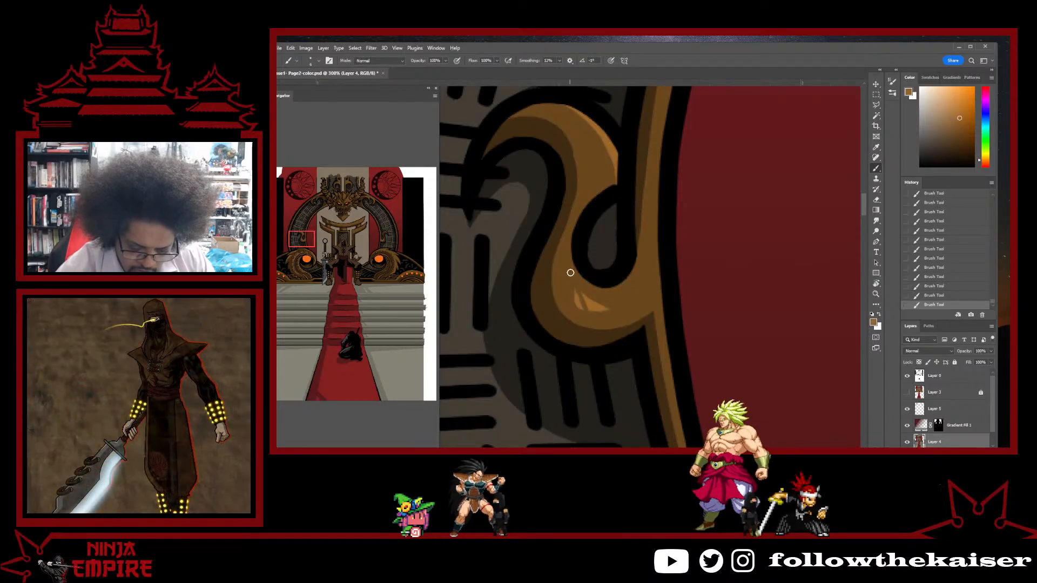
- Paint light brown highlights on the upper edges of the segments down the dragon's left horn to its base
scroll(659, 210, "down", 3)
left_click_drag(685, 290, 716, 245)
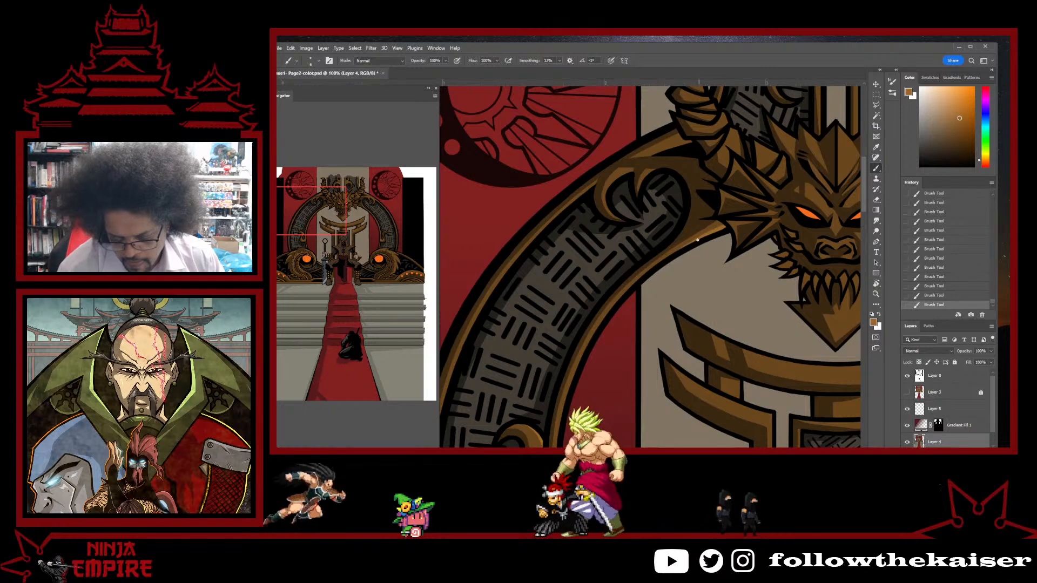
left_click_drag(613, 223, 631, 294)
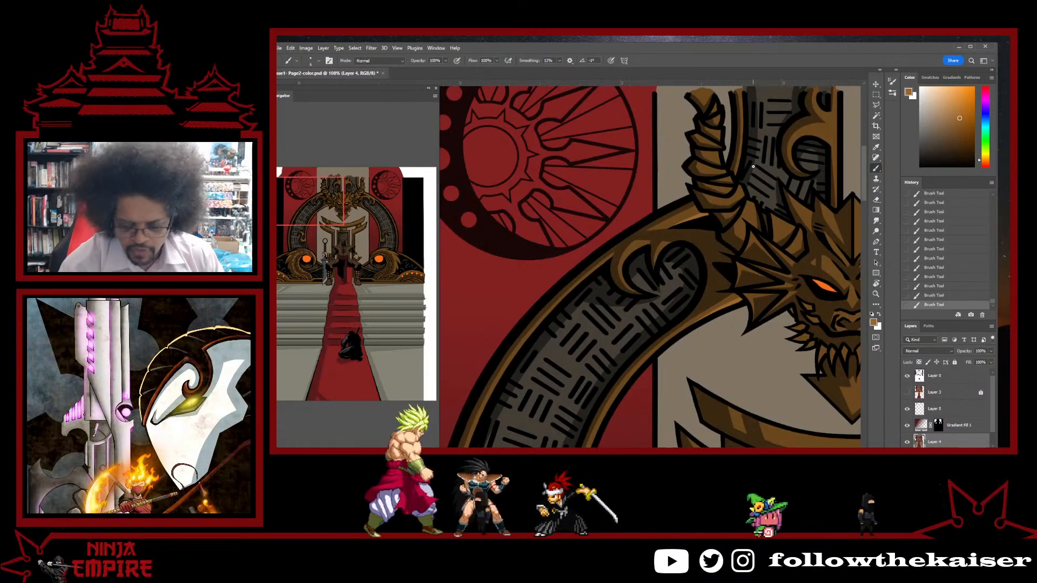
left_click_drag(751, 242, 736, 267)
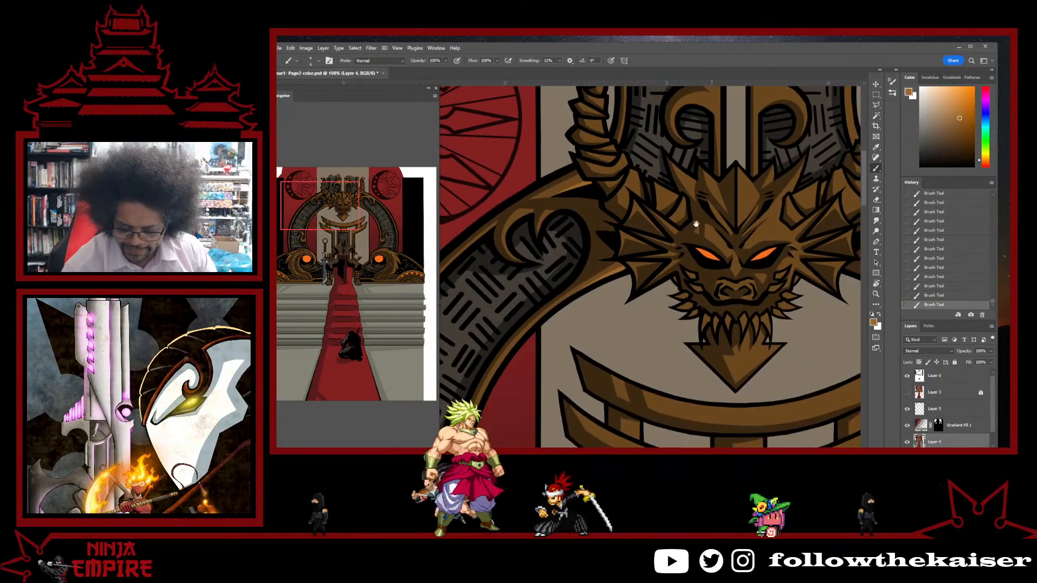
left_click_drag(656, 299, 656, 351)
scroll(648, 270, "up", 4)
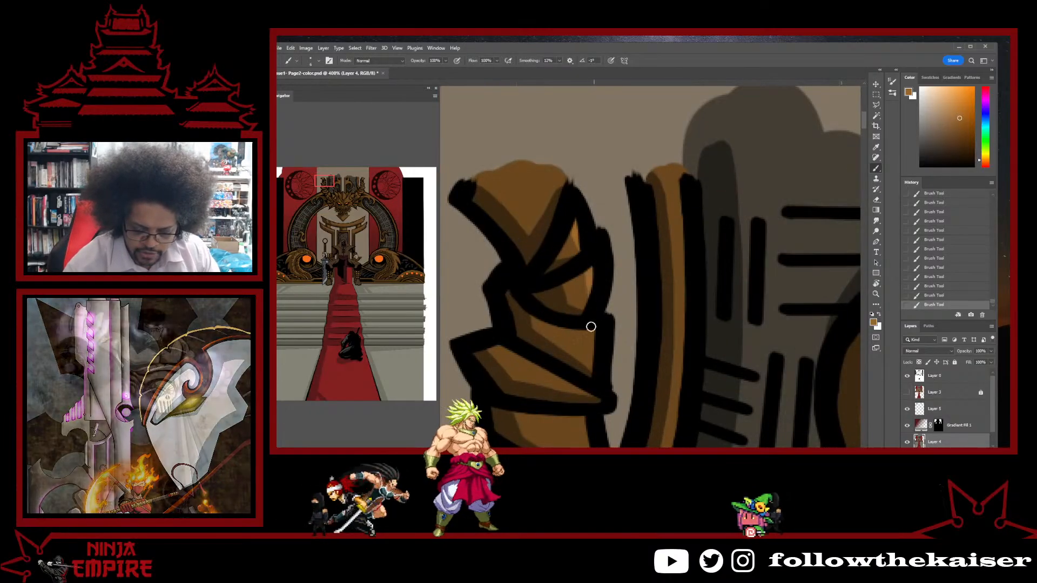
scroll(591, 326, "down", 3)
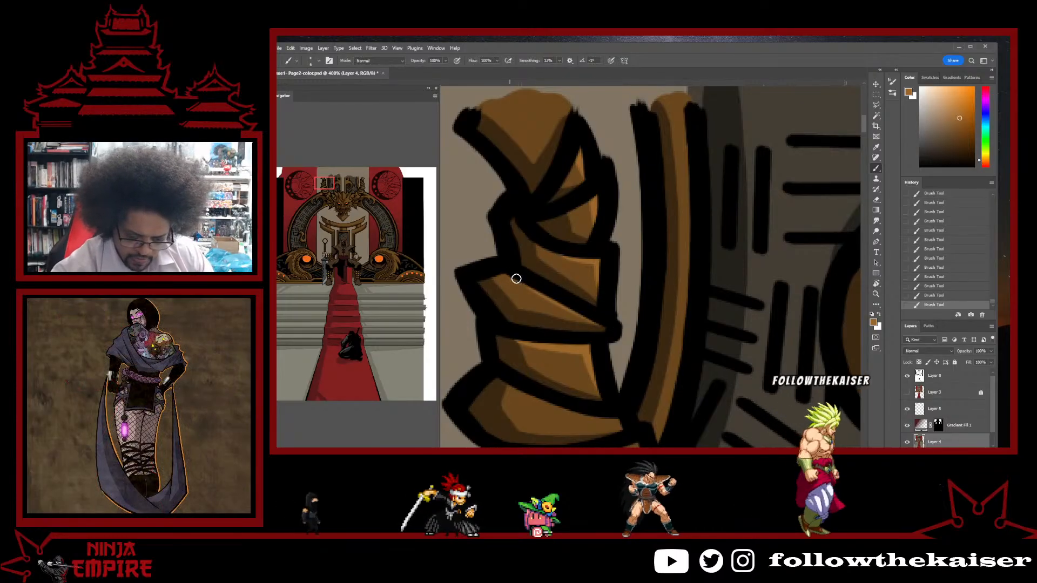
left_click_drag(618, 381, 602, 196)
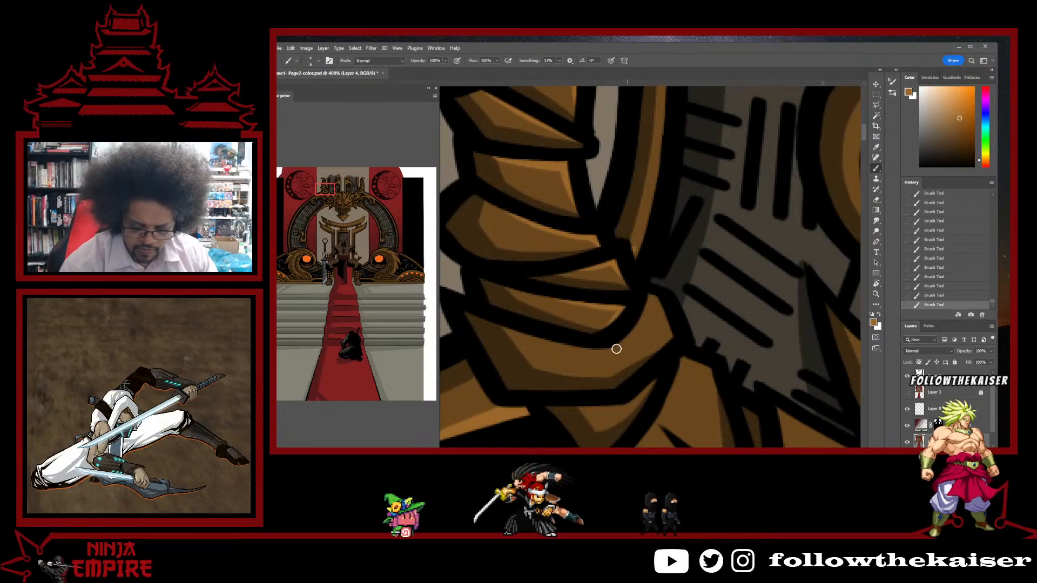
left_click(621, 348, "alt")
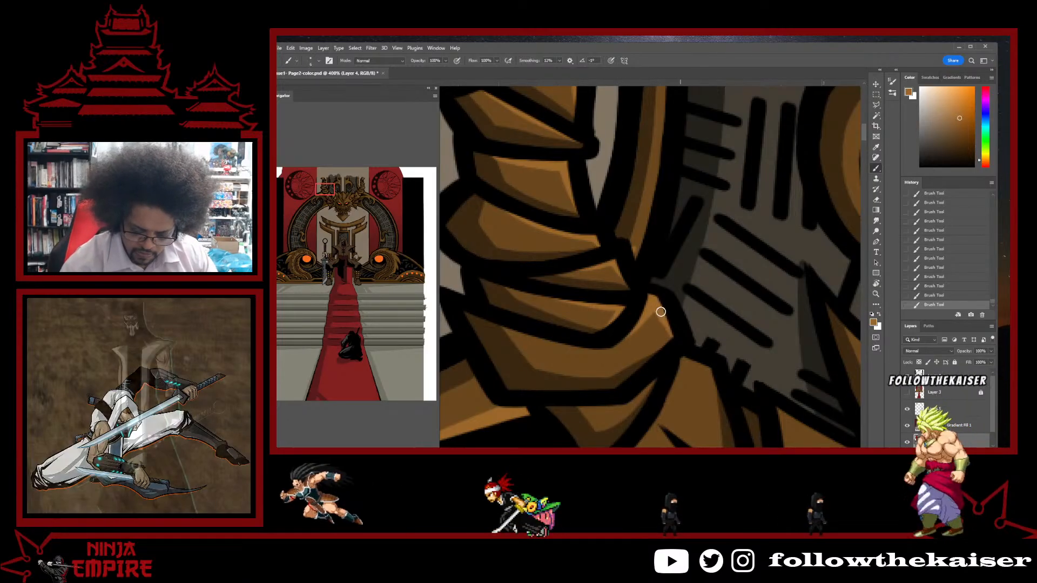
- Paint light brown highlights on the angular scales between the dragon's left horn base and its forehead crest
mouse_move(659, 308)
left_mouse_down()
mouse_move(674, 282)
mouse_move(708, 270)
mouse_move(743, 213)
left_mouse_up()
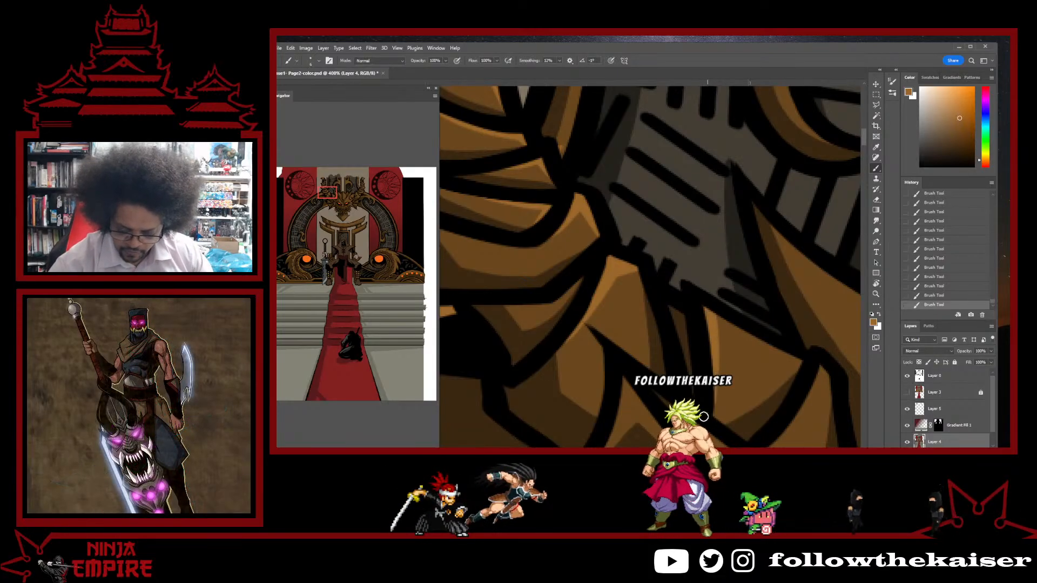
left_click_drag(681, 404, 539, 362)
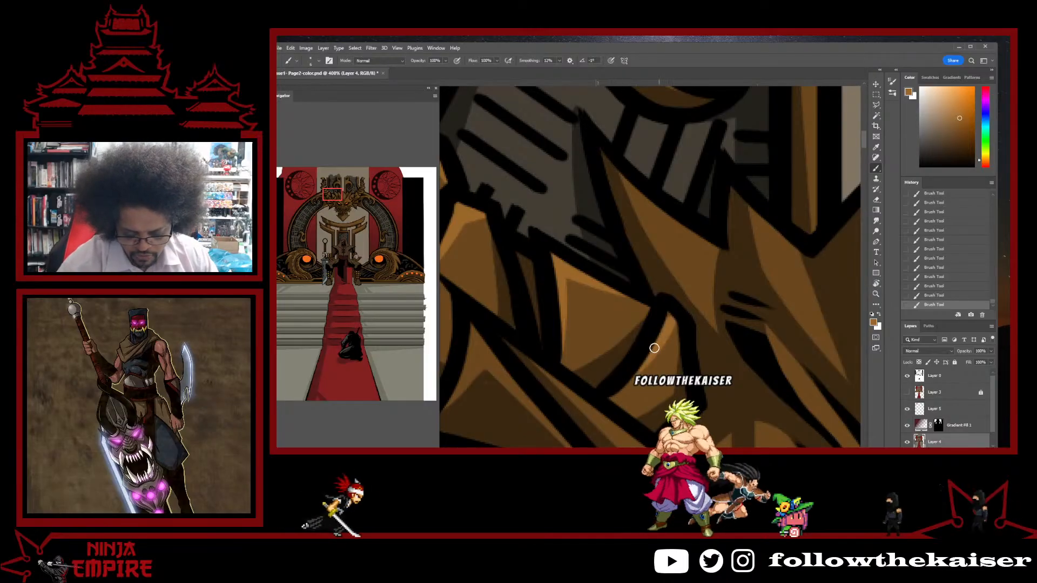
scroll(687, 354, "down", 3)
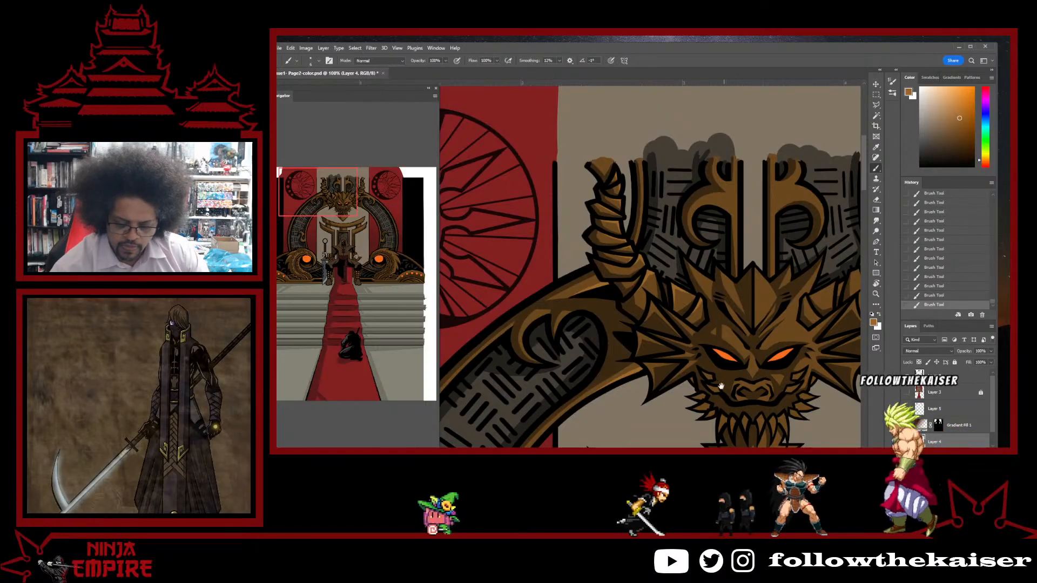
- Paint light brown highlights on the dragon's left crest spikes, refining the outer spike's edges with sampled dark, medium and light browns
left_click_drag(742, 350, 690, 351)
left_click(659, 286, "ctrl")
left_click(656, 283, "ctrl")
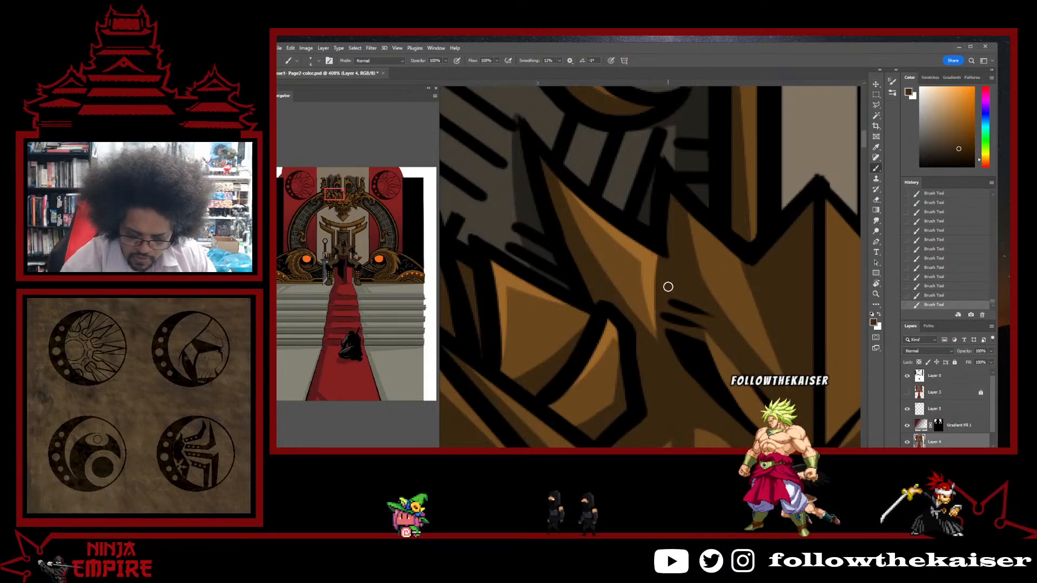
left_click(651, 282, "alt")
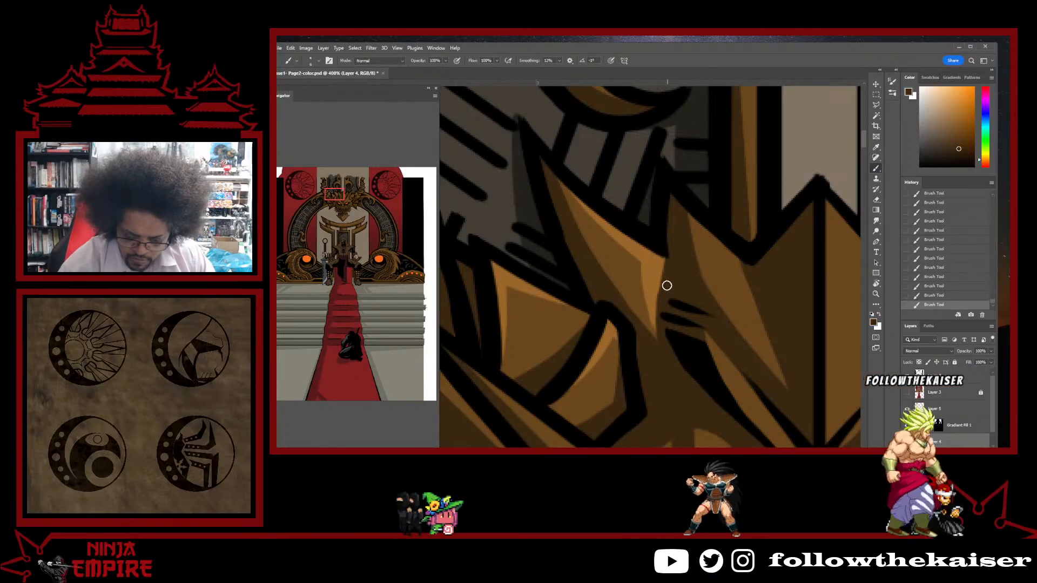
left_click(636, 282, "alt")
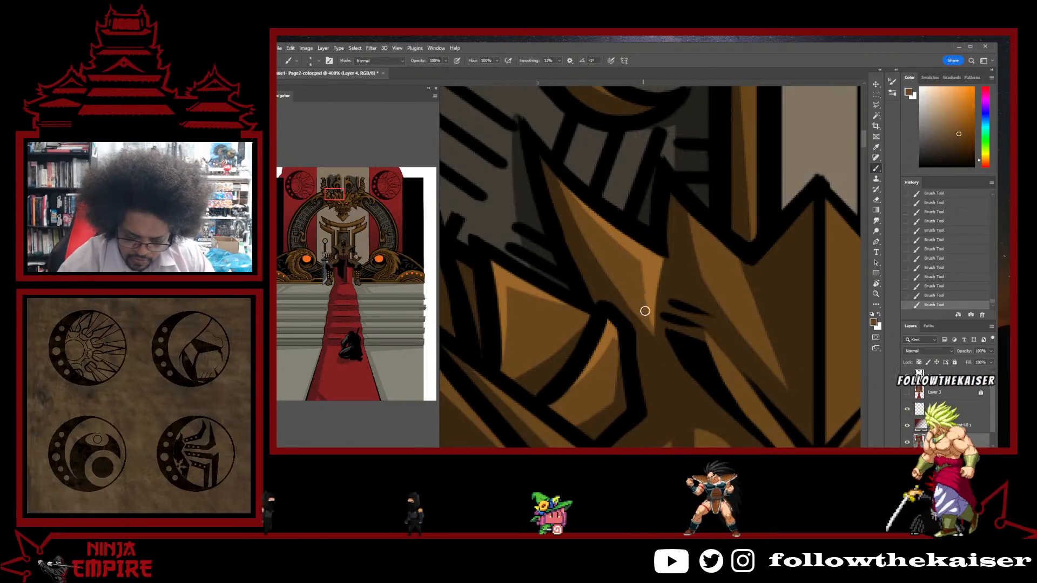
left_click(652, 284, "alt")
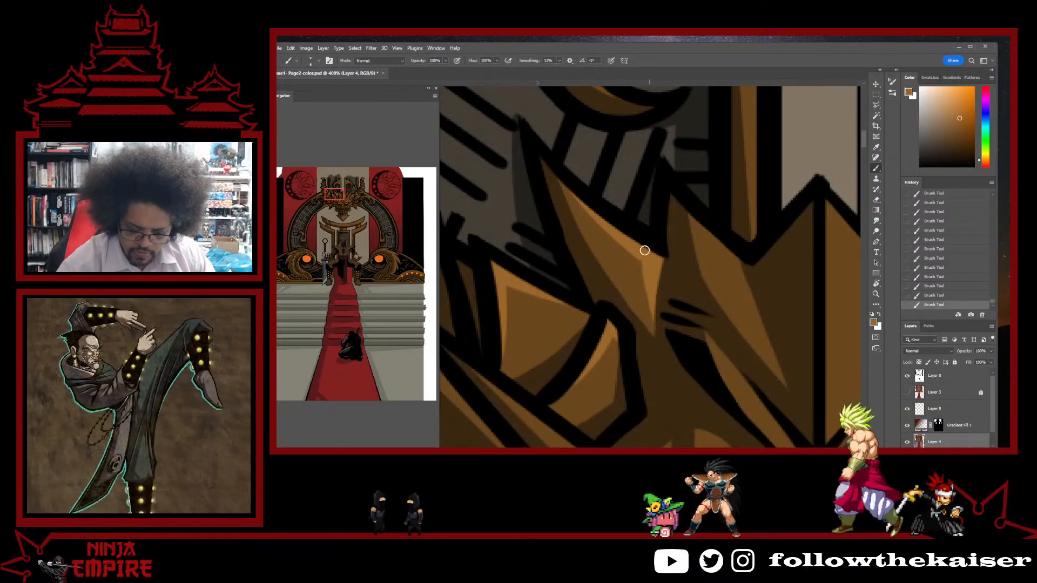
left_click_drag(675, 314, 547, 285)
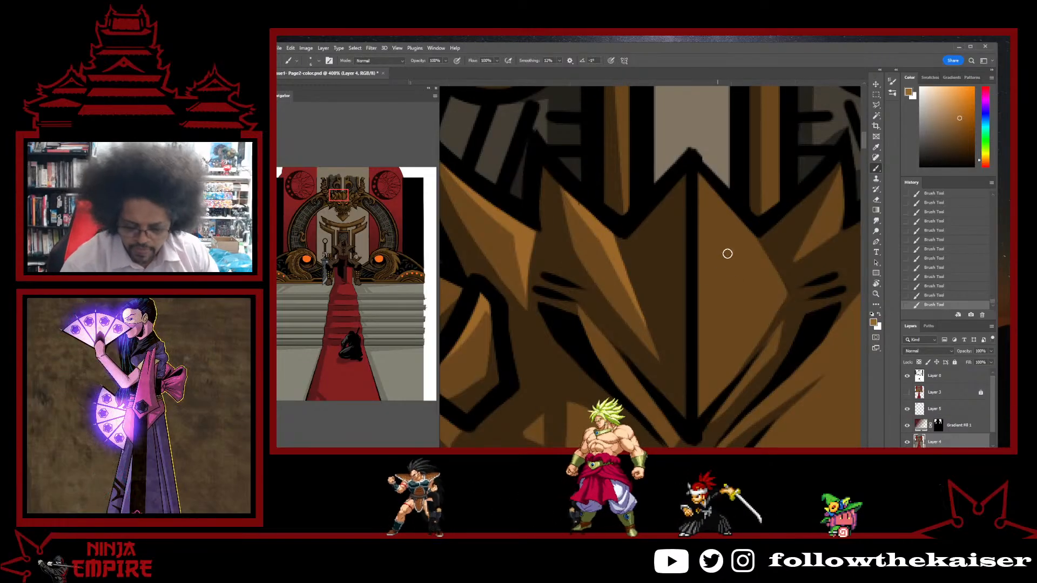
- Paint light brown highlights on the brow above the dragon's left eye, reshaping them with sampled medium and light browns
mouse_move(727, 236)
left_mouse_down()
mouse_move(678, 359)
mouse_move(720, 377)
mouse_move(671, 270)
left_mouse_up()
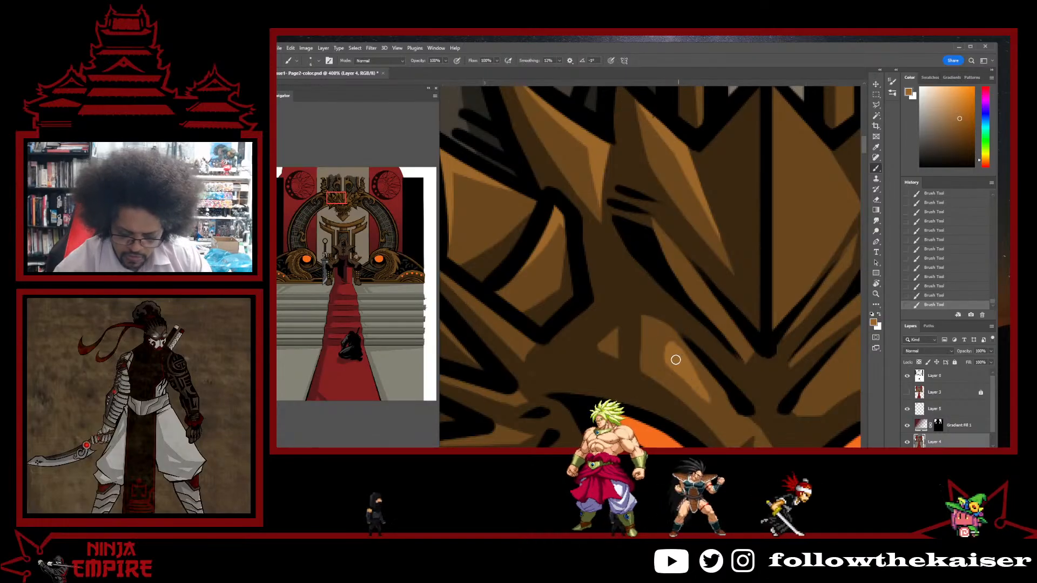
left_click(688, 382, "alt")
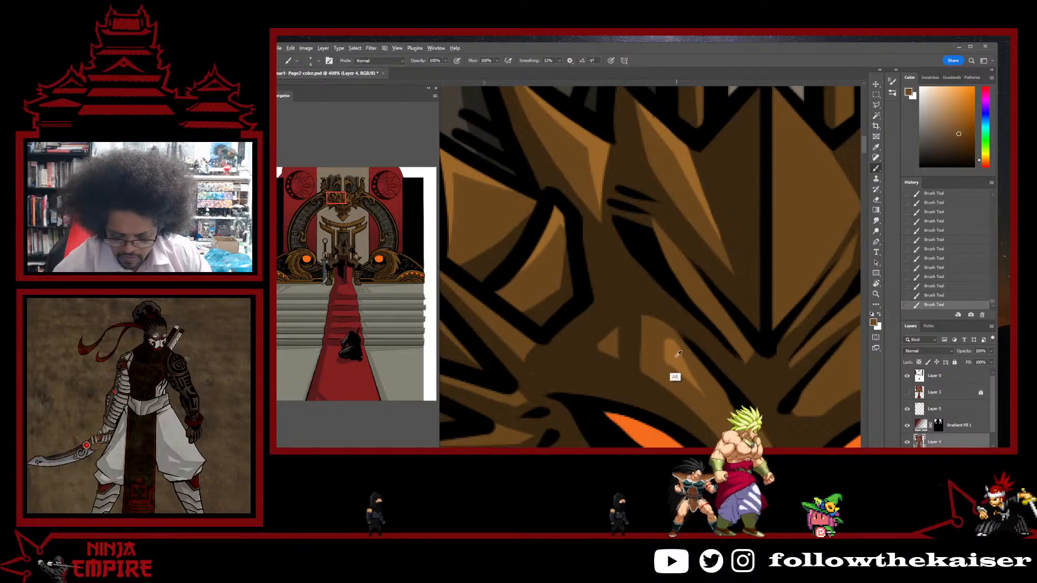
left_click(674, 373, "alt")
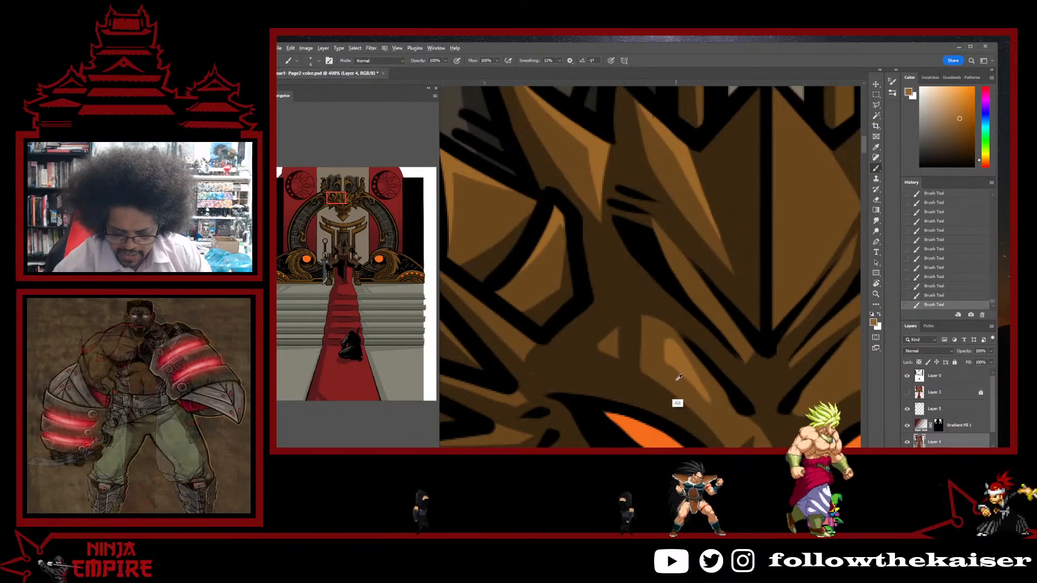
left_click(658, 339, "alt")
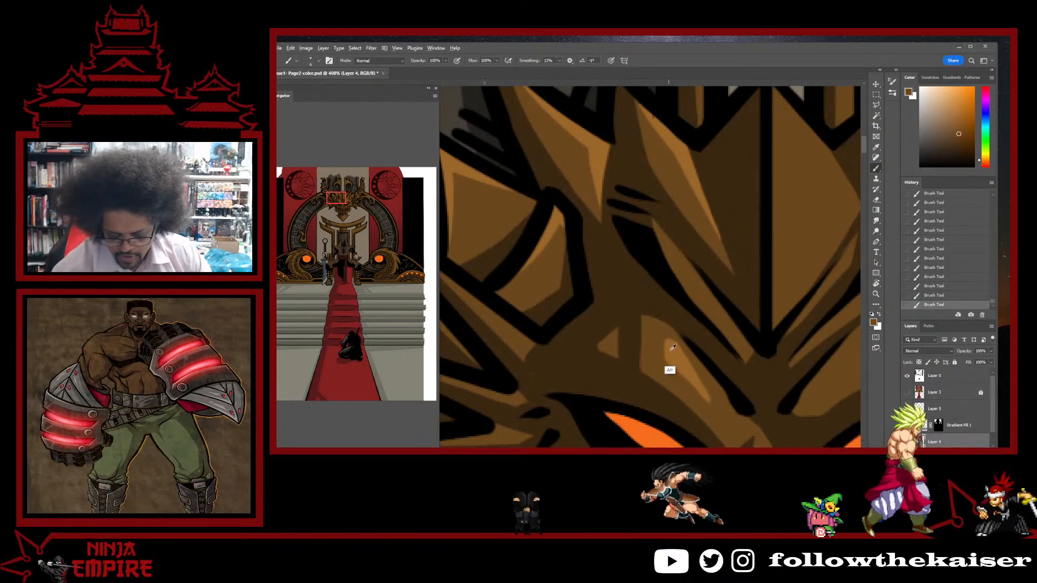
left_click(667, 343, "alt")
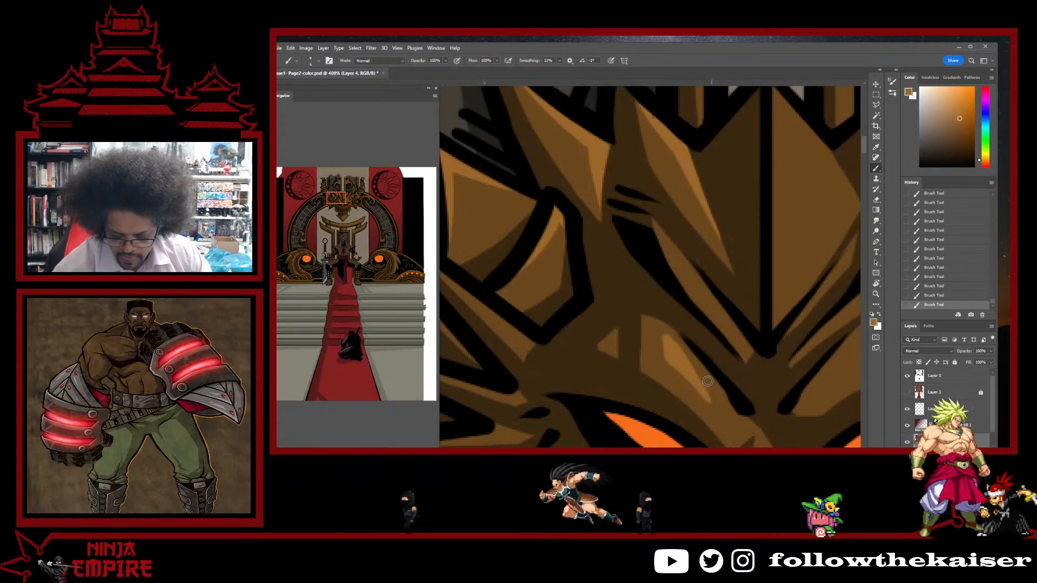
left_click(671, 342, "alt")
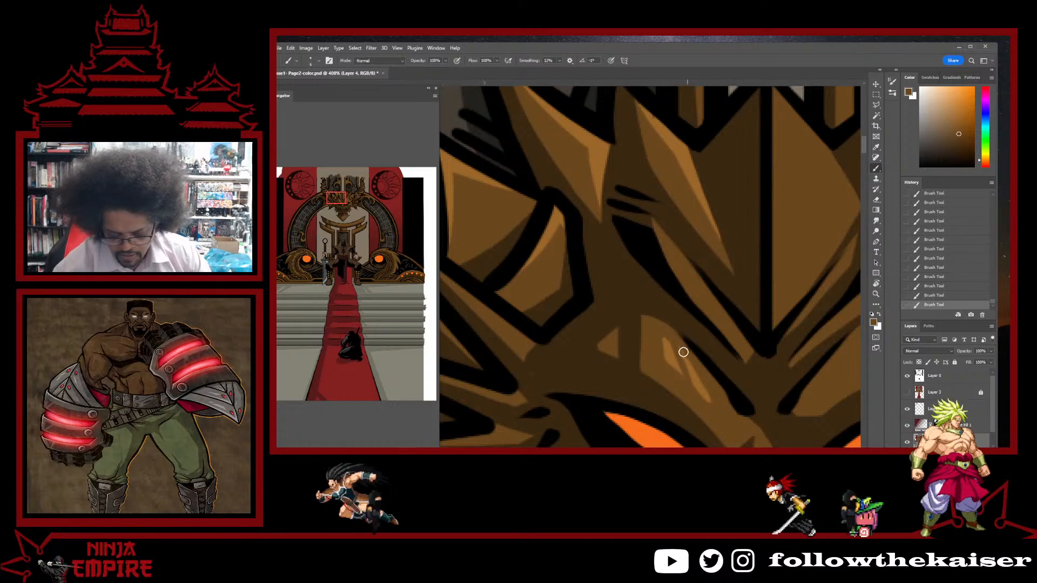
scroll(734, 378, "down", 4)
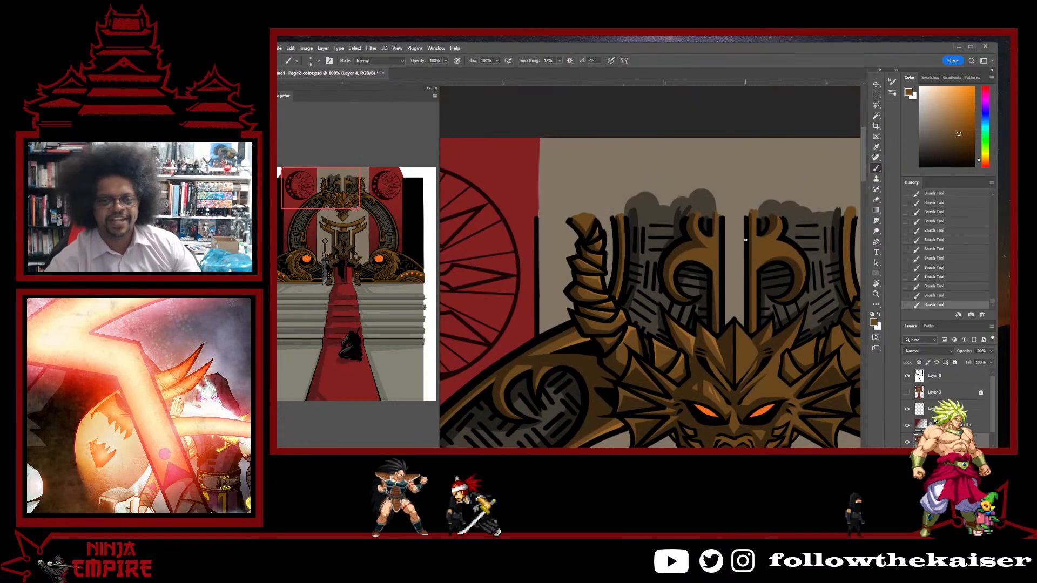
- Paint light brown highlights along the forehead crest's central ridge and its lower left edge, trimming them with sampled medium brown
left_click(698, 329, "ctrl")
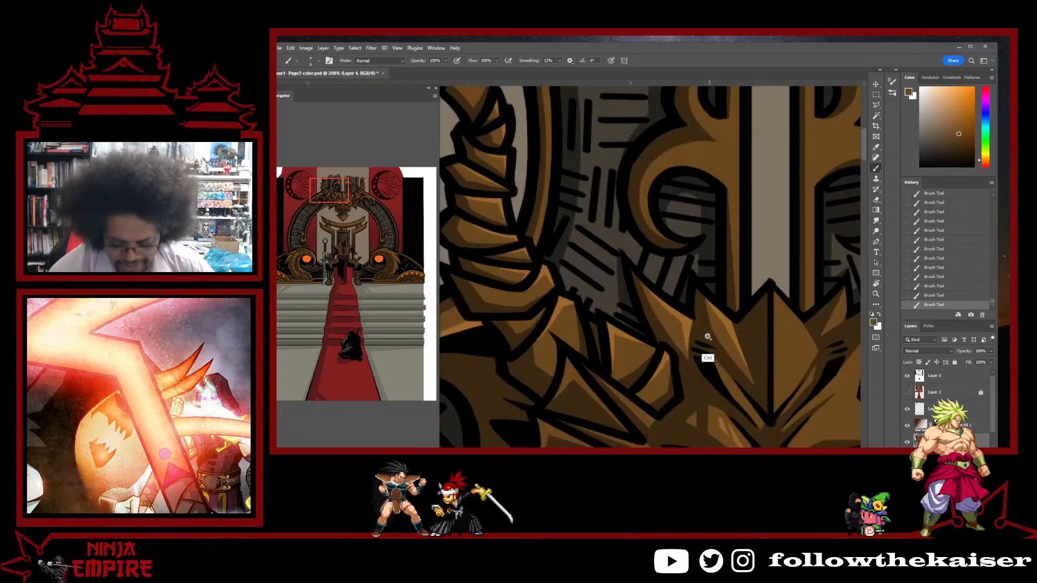
left_click_drag(700, 300, 725, 285)
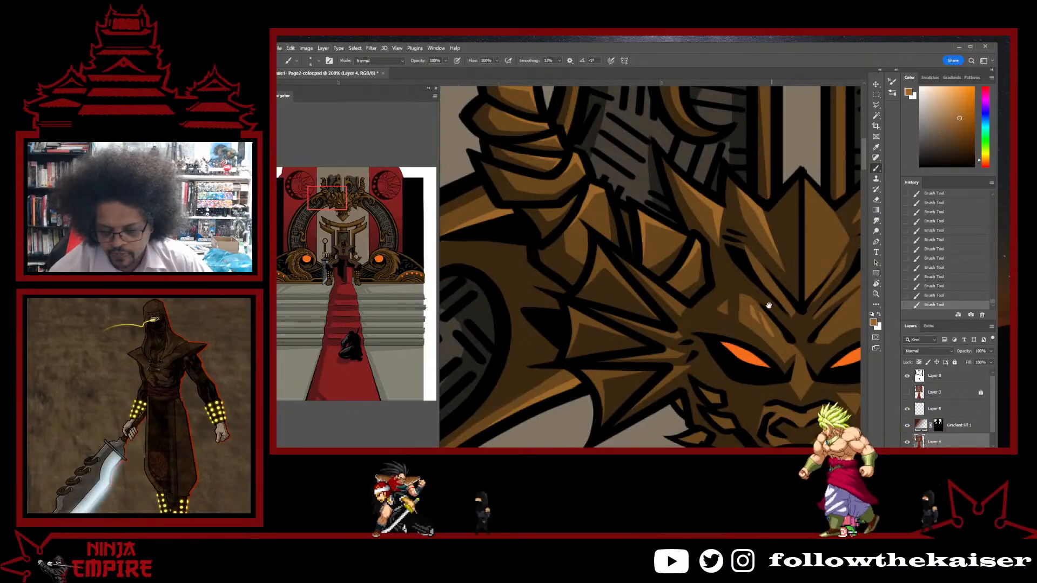
left_click_drag(822, 238, 767, 263)
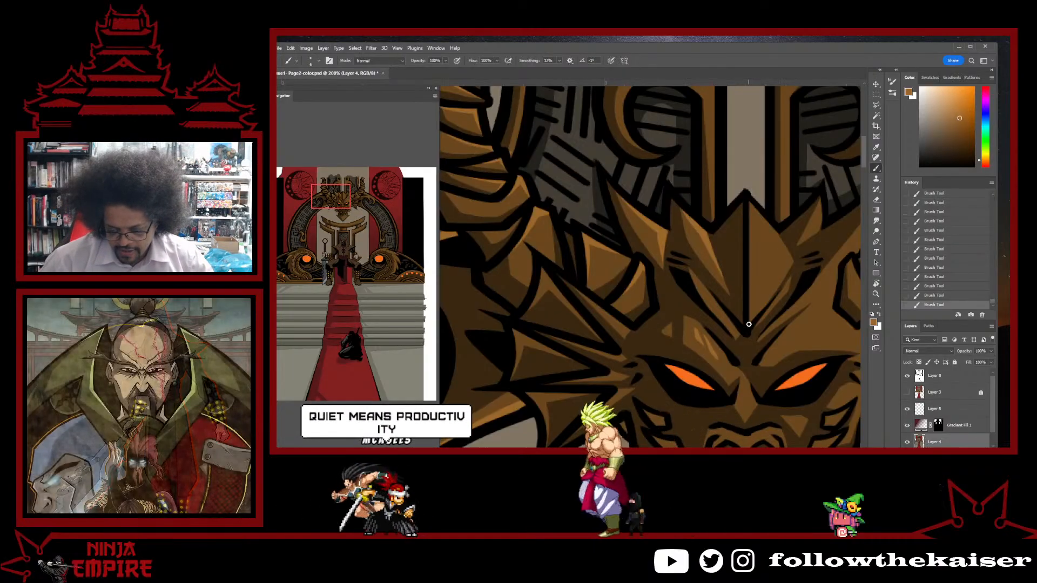
left_click_drag(751, 204, 751, 322)
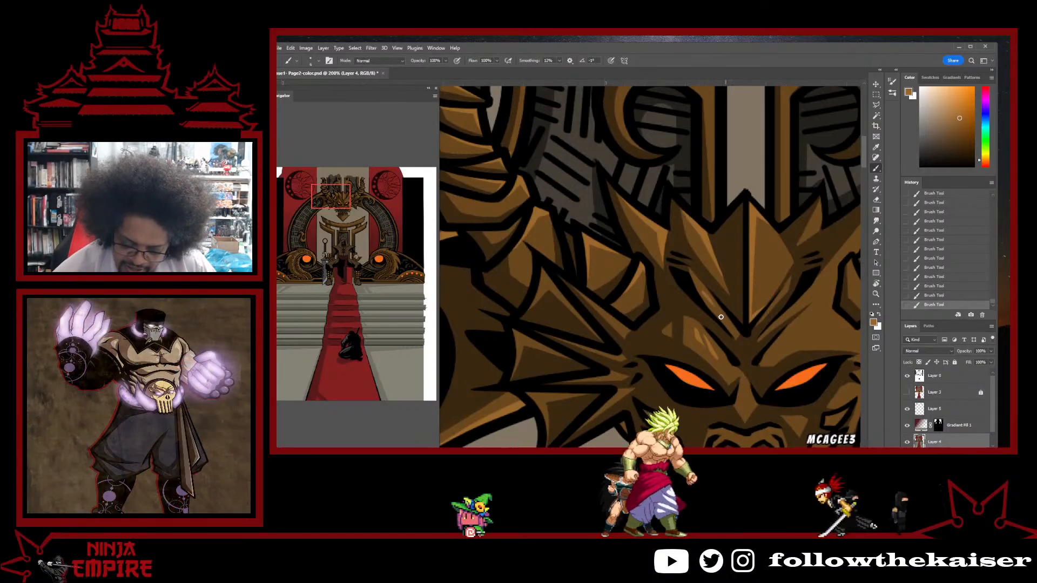
left_click(700, 290, "alt")
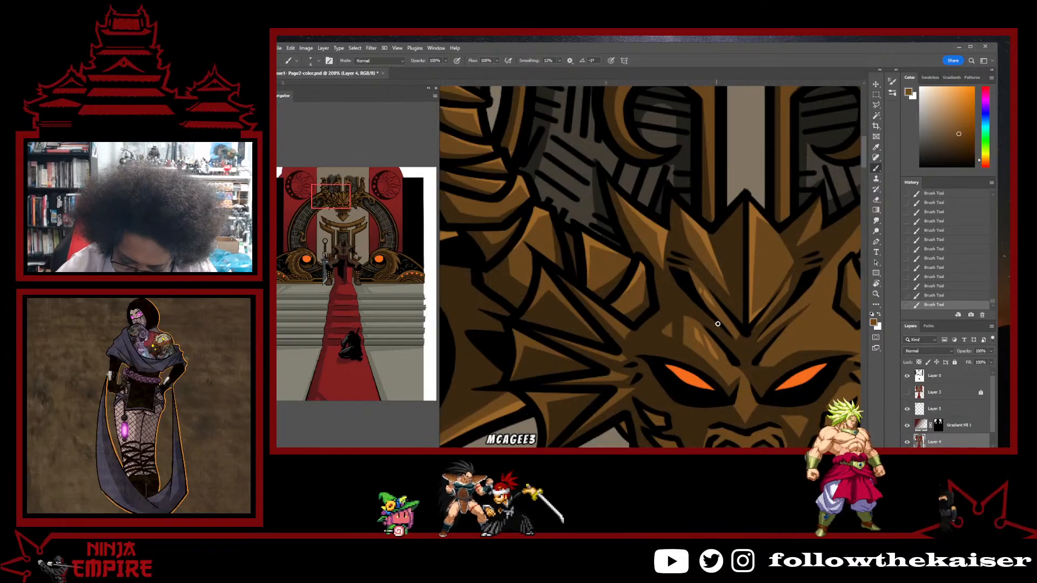
- Paint light brown highlights along the spines and webbing of the dragon's left ear fin
scroll(771, 316, "down", 3)
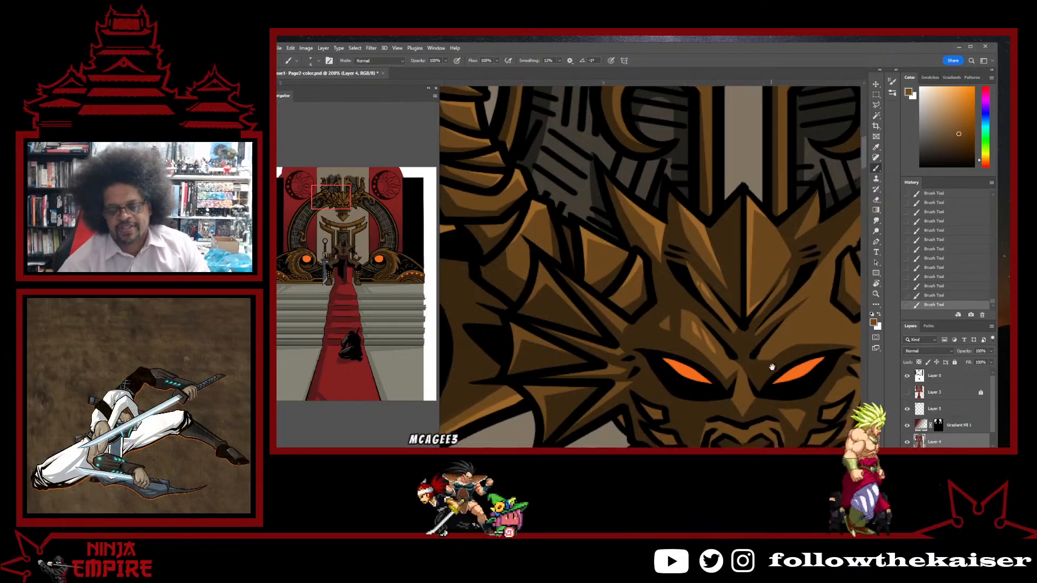
scroll(771, 316, "down", 5)
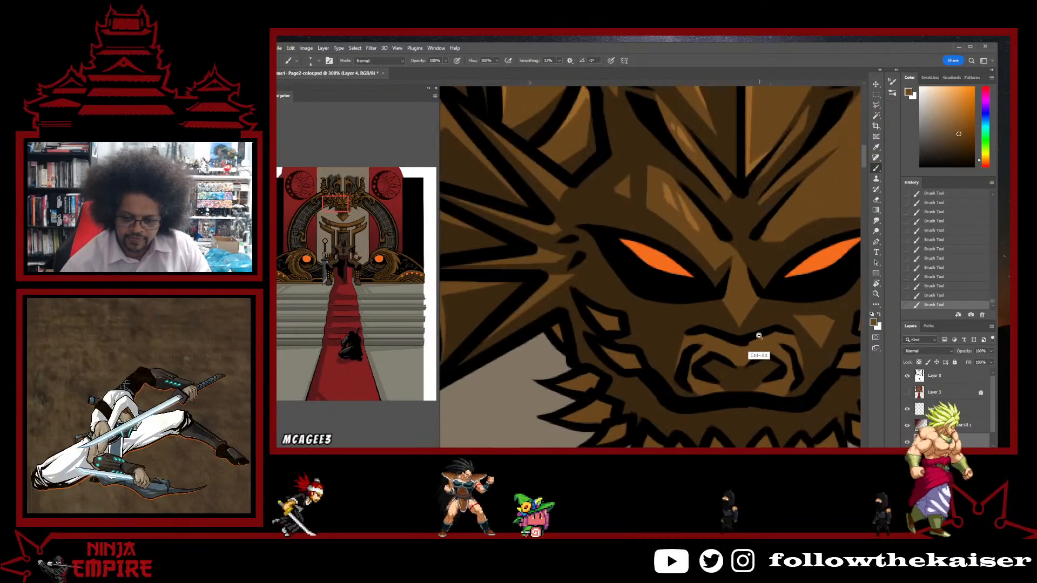
scroll(762, 316, "up", 5)
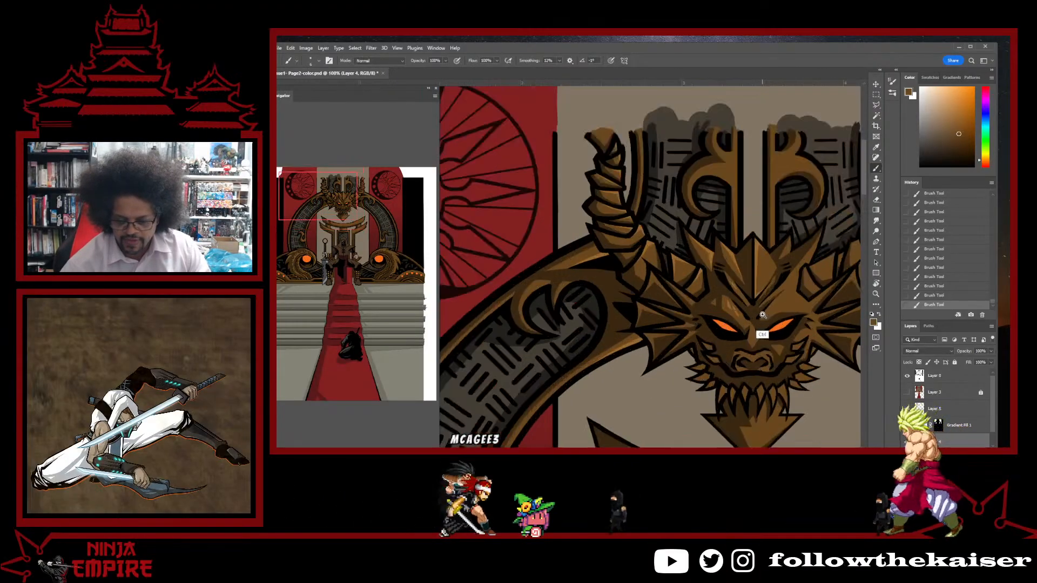
left_click_drag(658, 312, 785, 302)
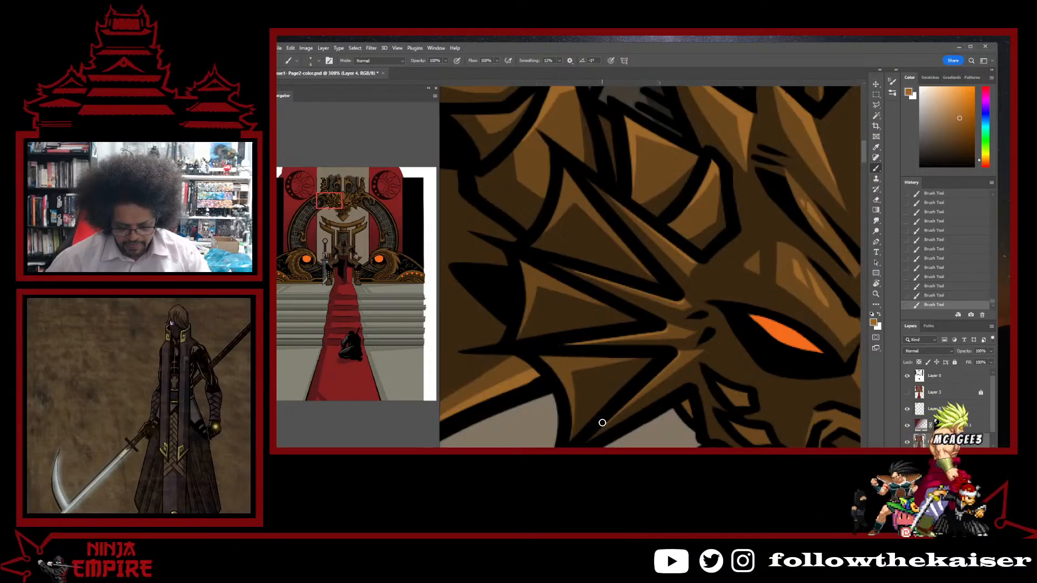
left_click_drag(804, 313, 705, 323)
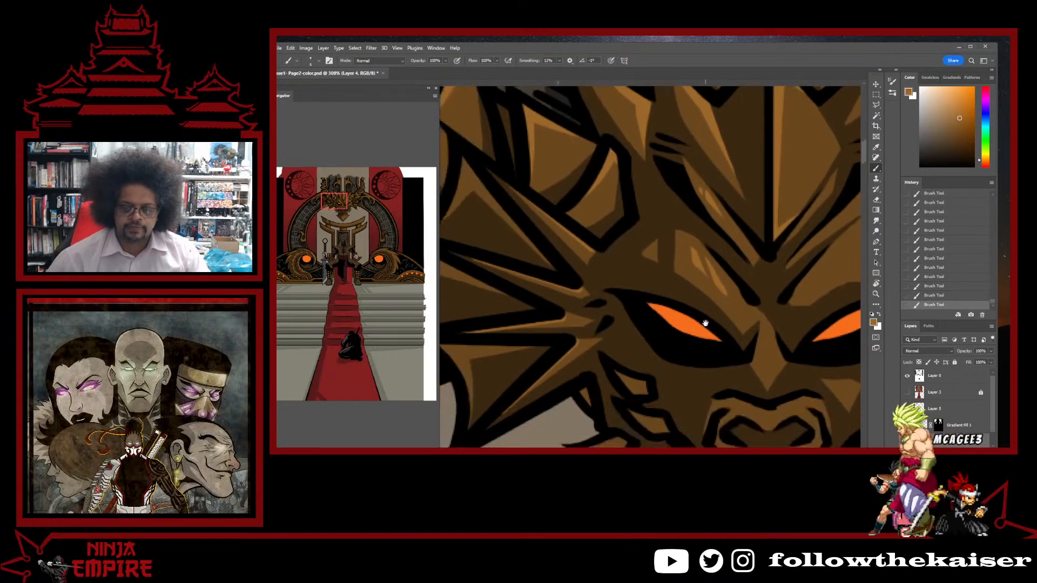
scroll(710, 339, "up", 3)
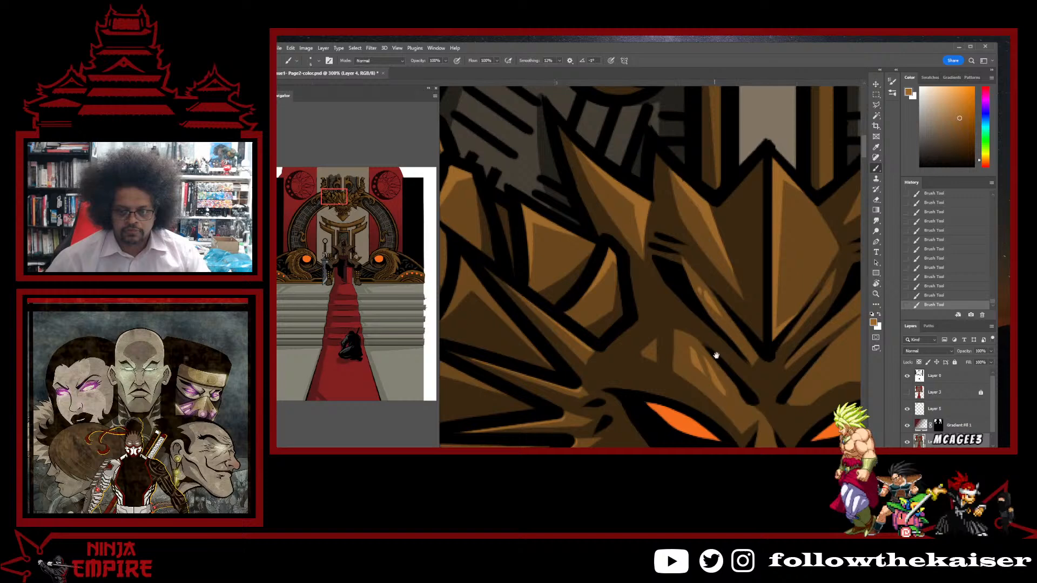
left_click(680, 299, "alt")
left_click(679, 291, "alt")
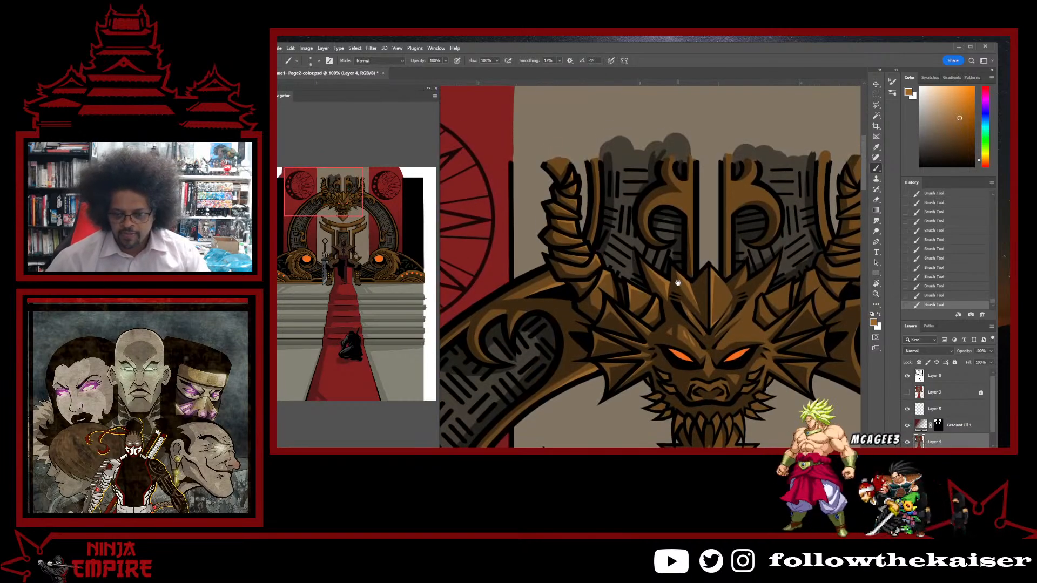
- Paint a straight light brown highlight down the inner edge of the left gold post above the dragon's head
left_click(685, 224, "ctrl")
left_click(696, 194, "ctrl")
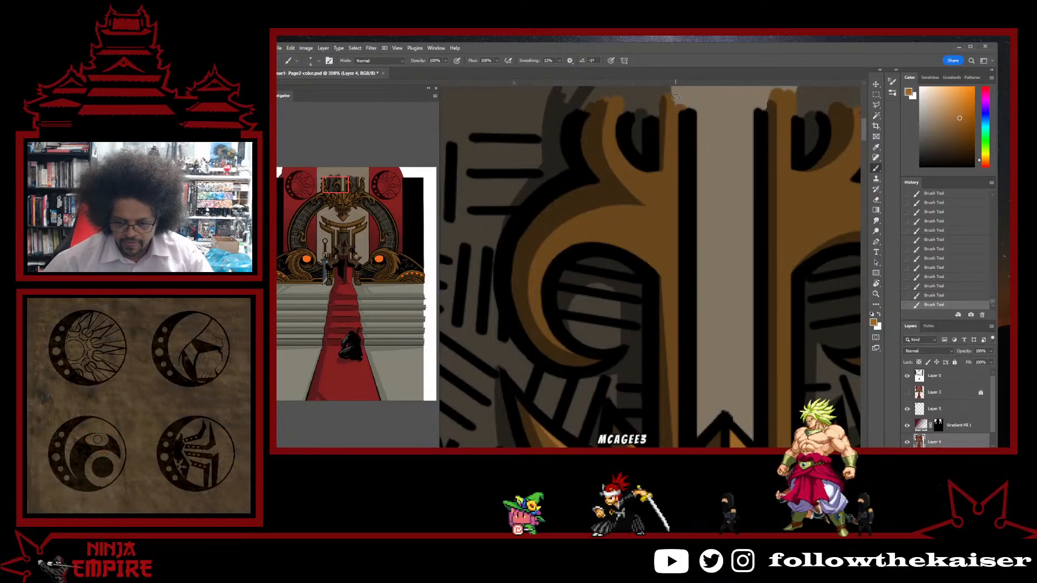
left_click(676, 97, "shift")
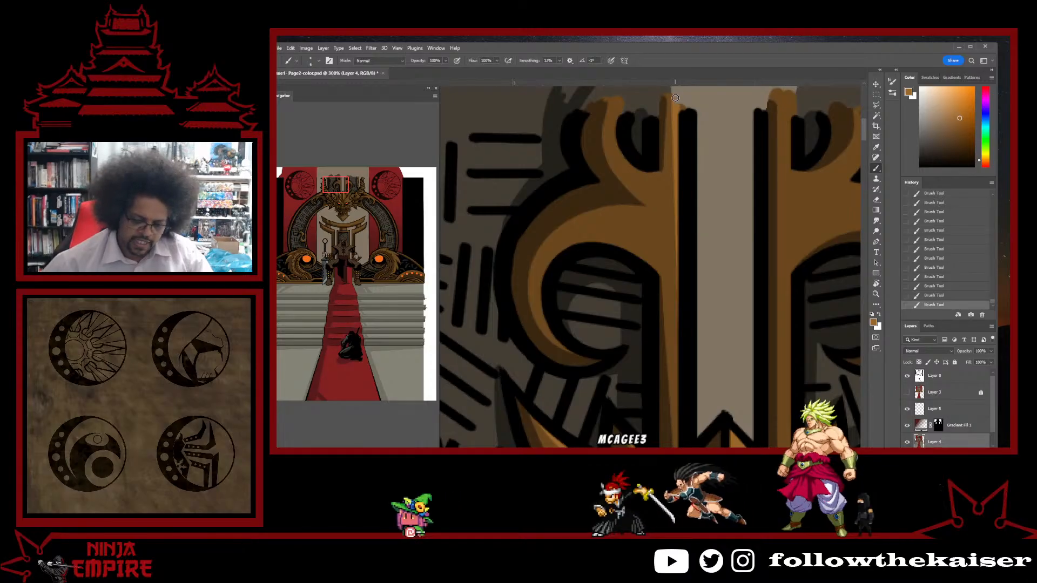
scroll(817, 278, "down", 4)
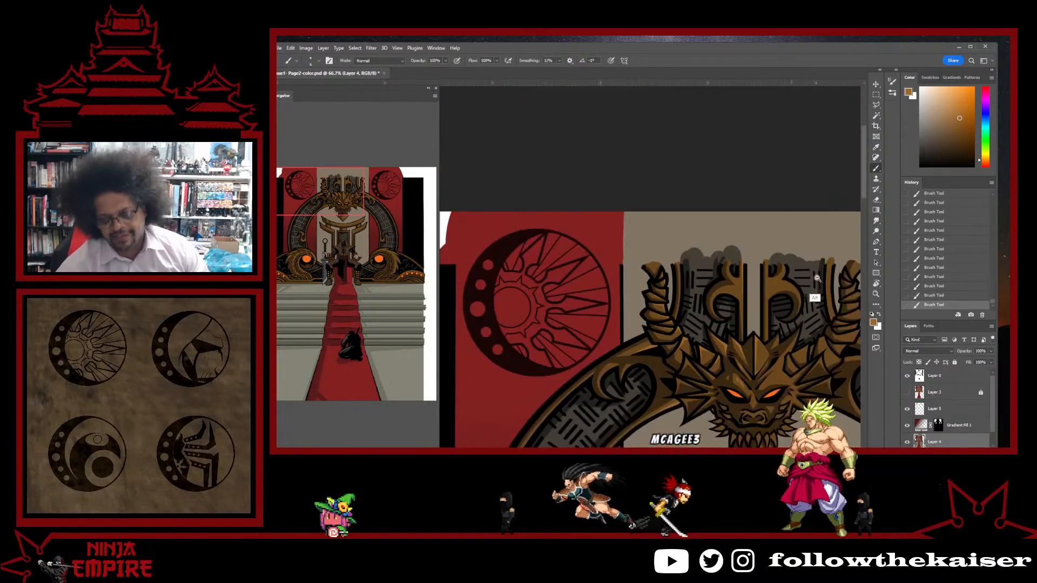
- Paint light brown highlights on the small spikes along the dragon's left cheek and jaw
left_click_drag(817, 278, 806, 259)
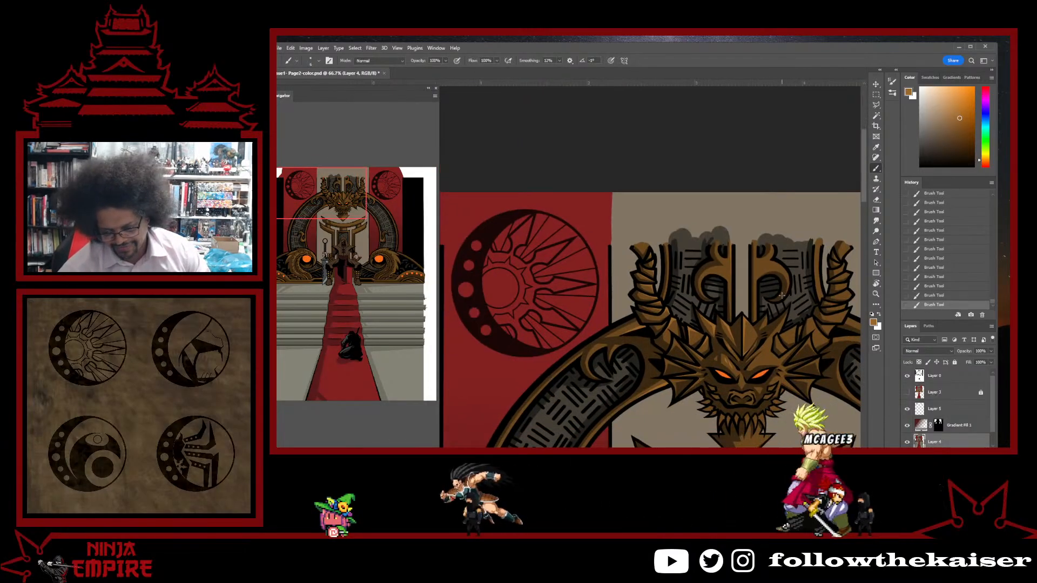
scroll(752, 302, "up", 5)
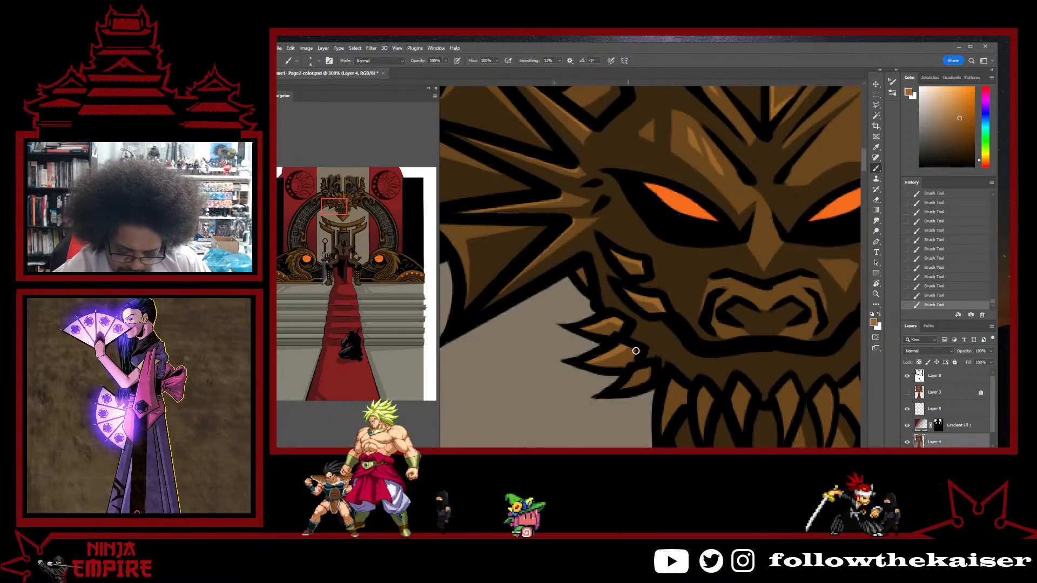
left_click_drag(655, 339, 690, 273)
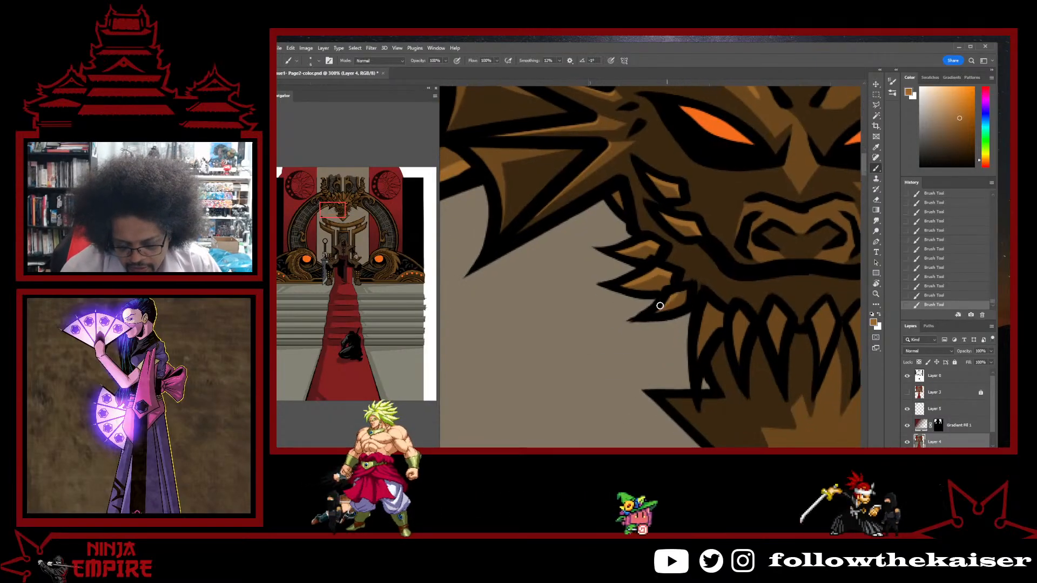
- Erase excess line art on Layer 6 along the underside of the lowest left cheek spike, clearing any selection
left_click(940, 376)
key("e")
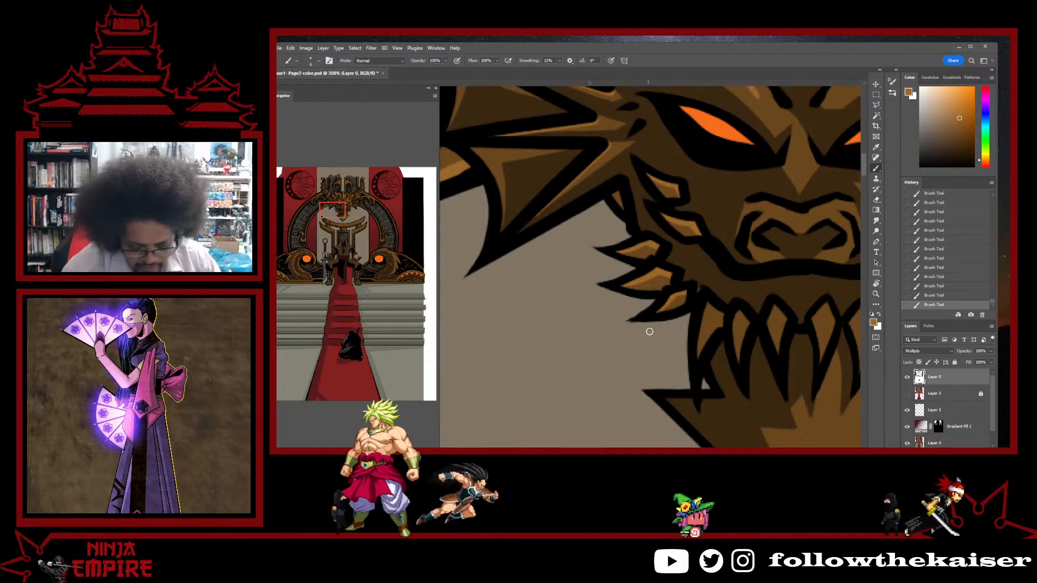
left_click_drag(625, 327, 669, 324)
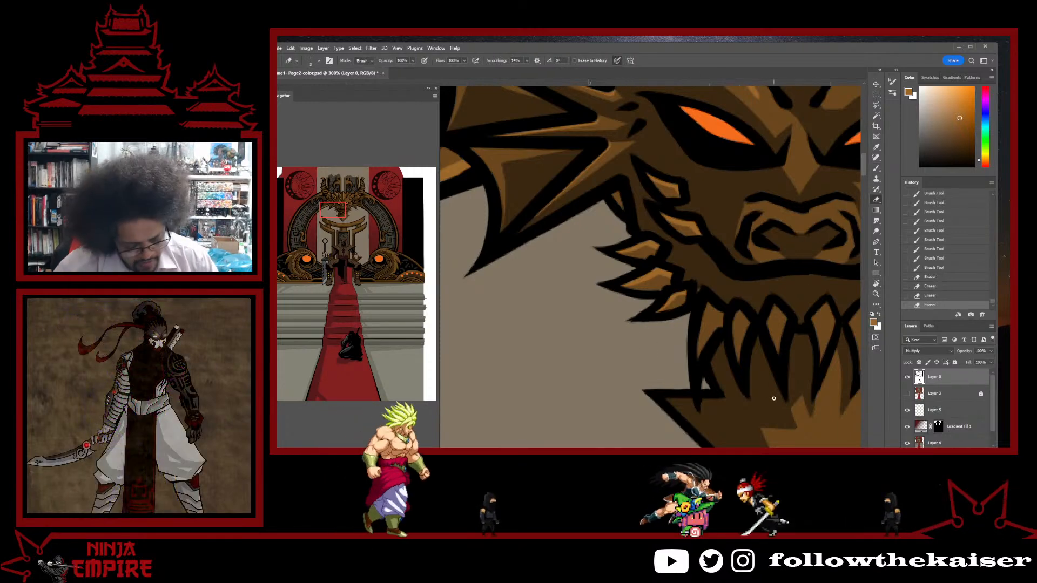
key("ctrl+d")
left_click_drag(627, 326, 675, 322)
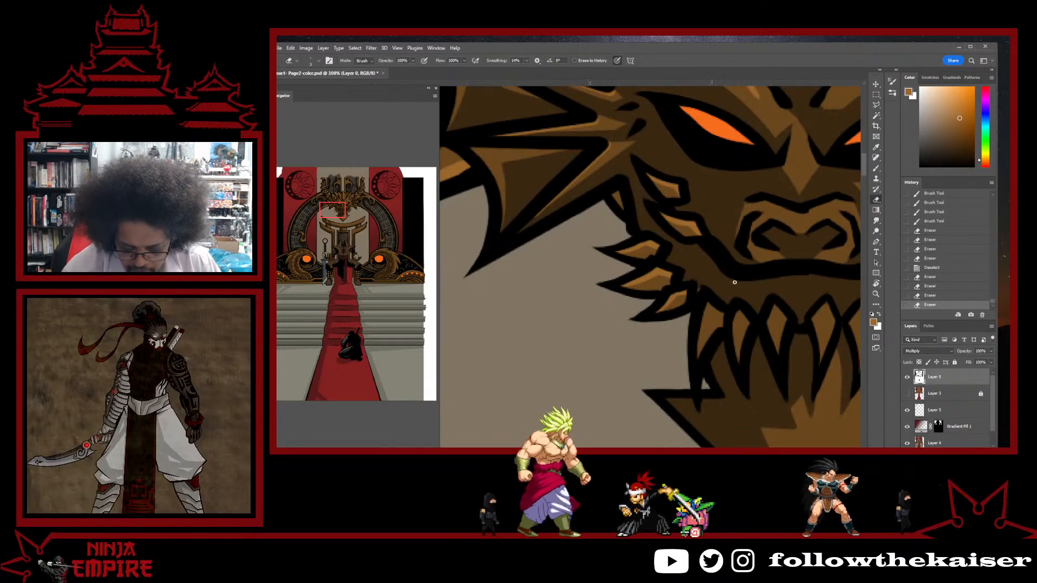
key("b")
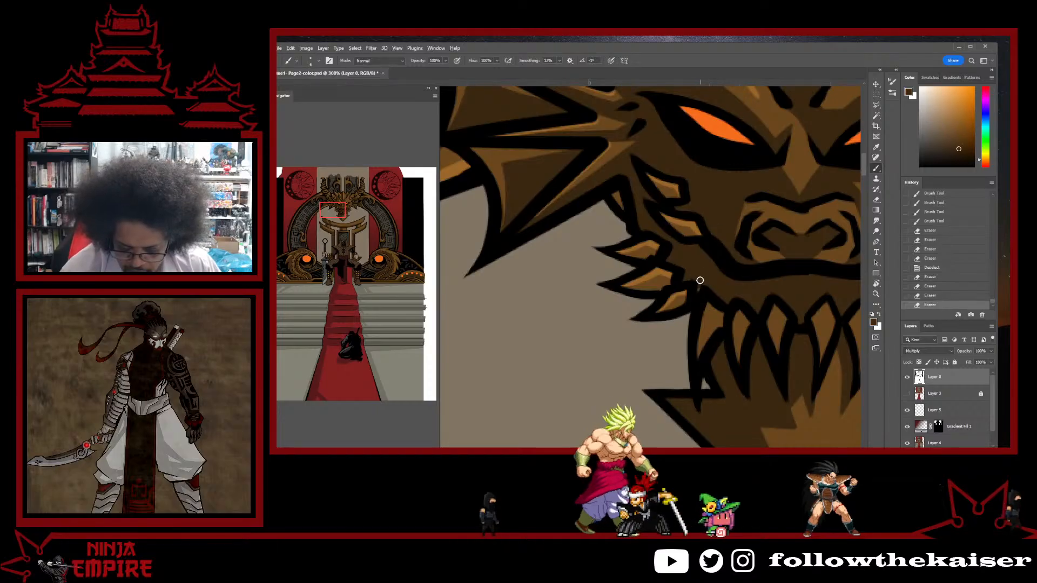
left_click_drag(700, 280, 713, 296)
key("ctrl+z")
- Lock Layer 4, and on Layer 6 erase the line art at the jaw edge behind the lowest left cheek spike
left_click(921, 441)
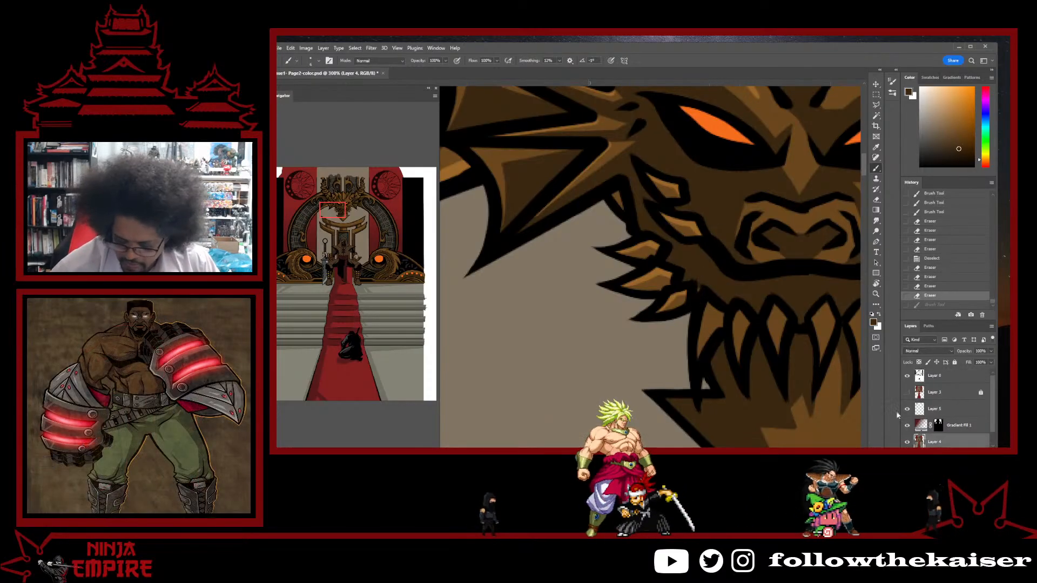
left_click(945, 362)
key("e")
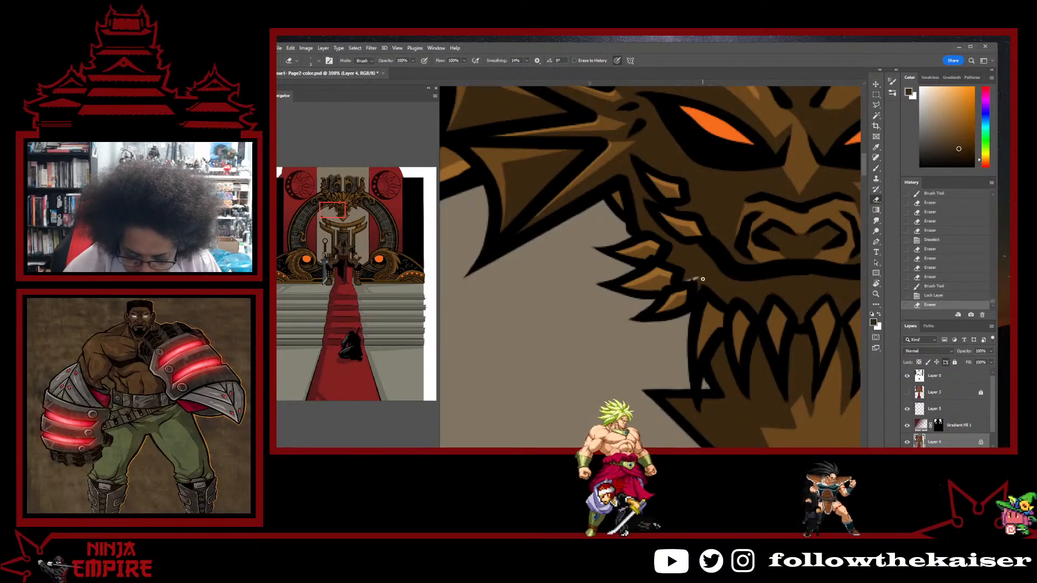
left_click(951, 376)
key("ctrl+z")
left_click(695, 277)
left_click(694, 275)
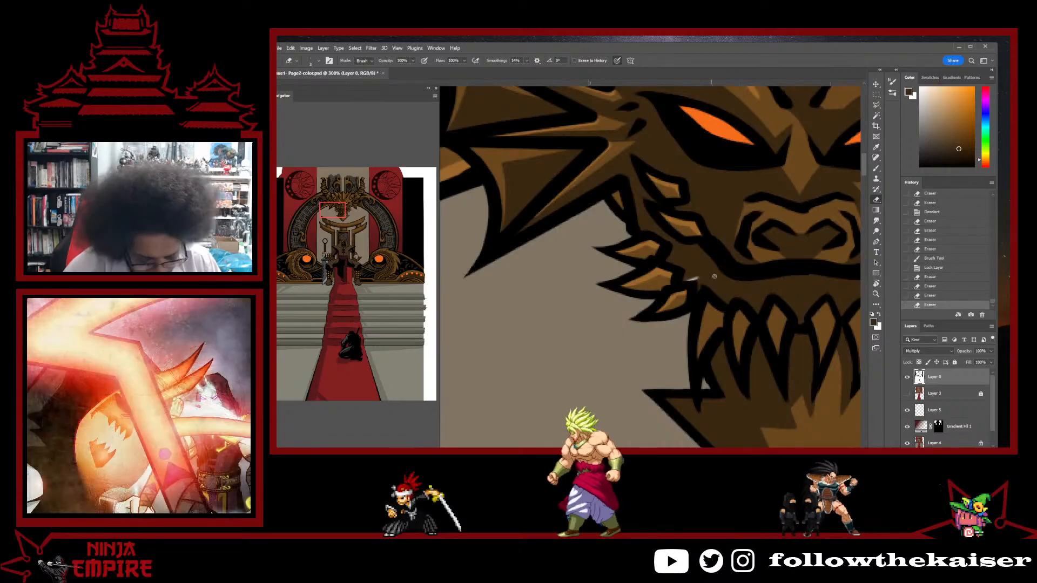
left_click(695, 274)
- Fill the erased gap at the left jaw edge with dark brown on Layer 4, and sample the light brown highlight color
key("b")
left_click(945, 441)
left_click(694, 277)
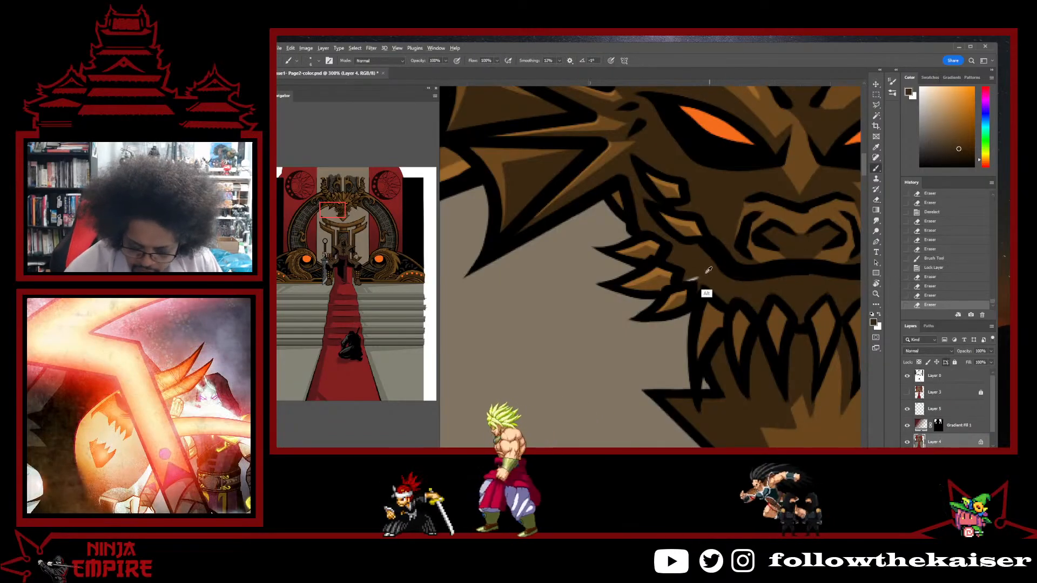
left_click(704, 270)
left_click(694, 238, "alt")
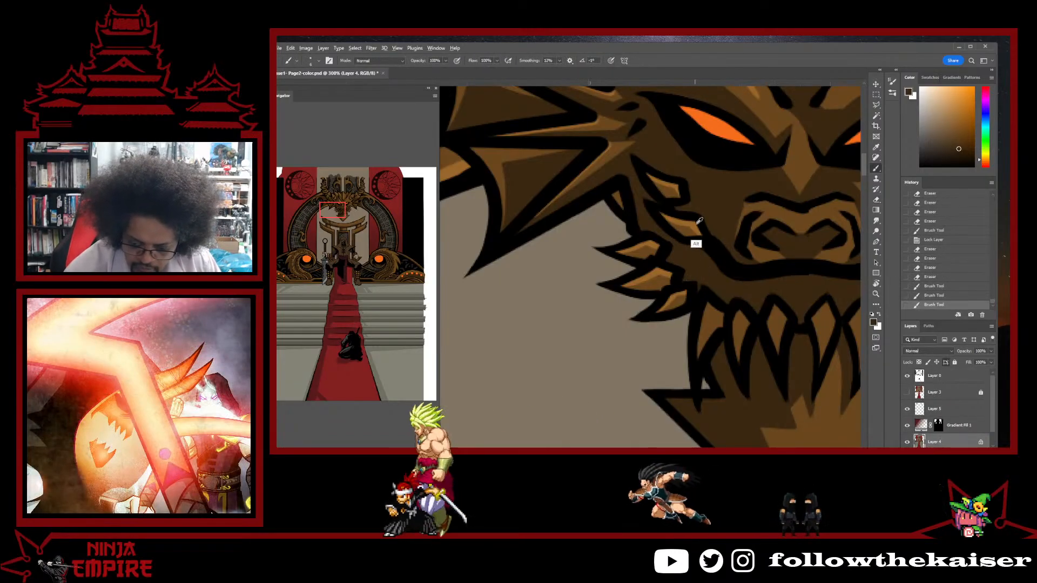
left_click(753, 250)
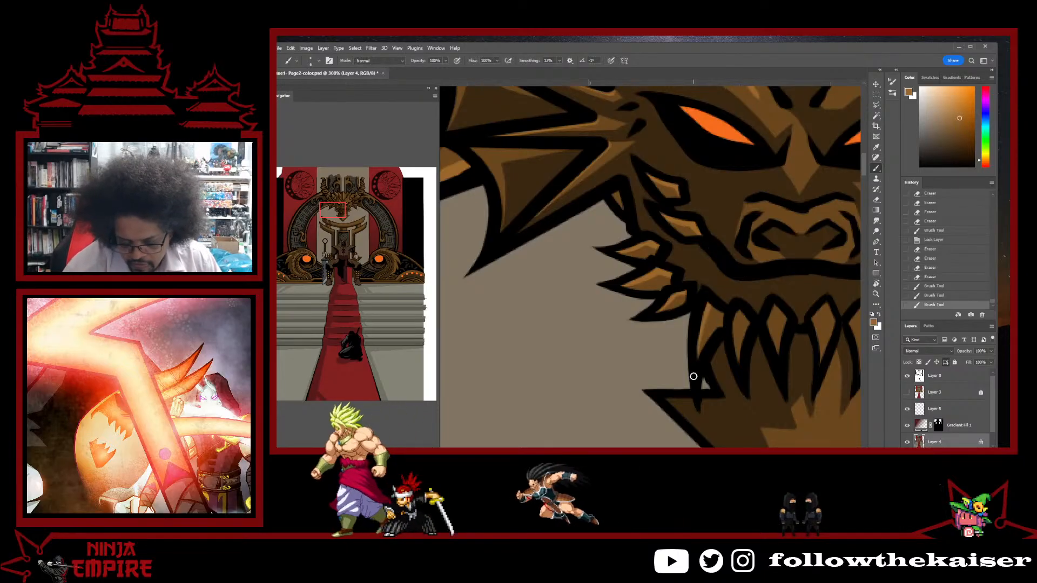
- Paint light brown highlights on the row of fangs below the dragon's mouth and on the spikes along its right cheek
mouse_move(692, 360)
left_mouse_down()
mouse_move(743, 345)
mouse_move(627, 286)
mouse_move(626, 337)
mouse_move(630, 270)
mouse_move(657, 283)
mouse_move(661, 269)
mouse_move(665, 293)
mouse_move(672, 262)
mouse_move(682, 278)
mouse_move(659, 277)
mouse_move(671, 332)
mouse_move(712, 317)
mouse_move(641, 317)
left_mouse_up()
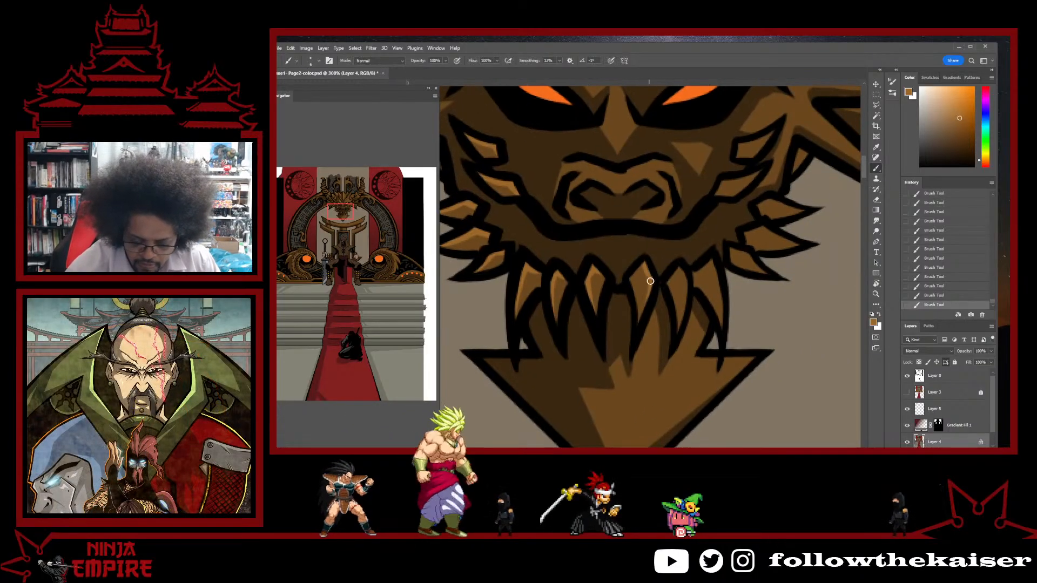
key("ctrl+z")
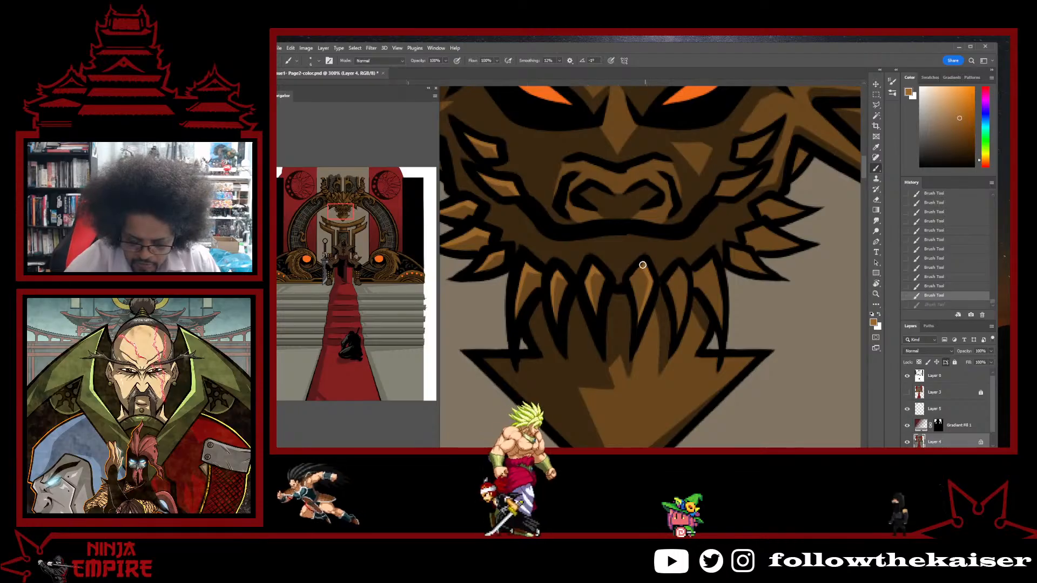
left_click_drag(673, 271, 684, 261)
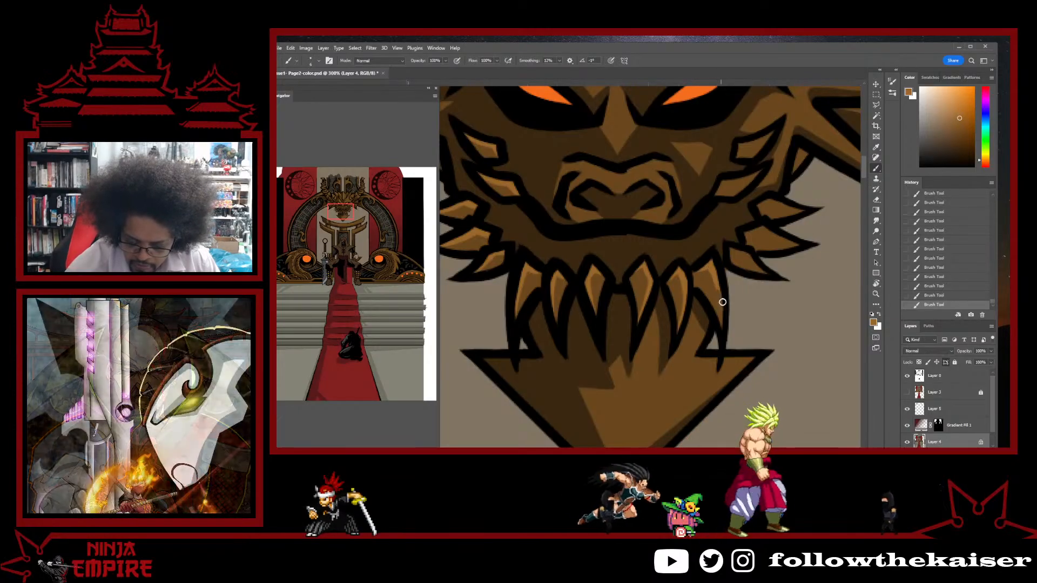
left_click_drag(734, 252, 638, 296)
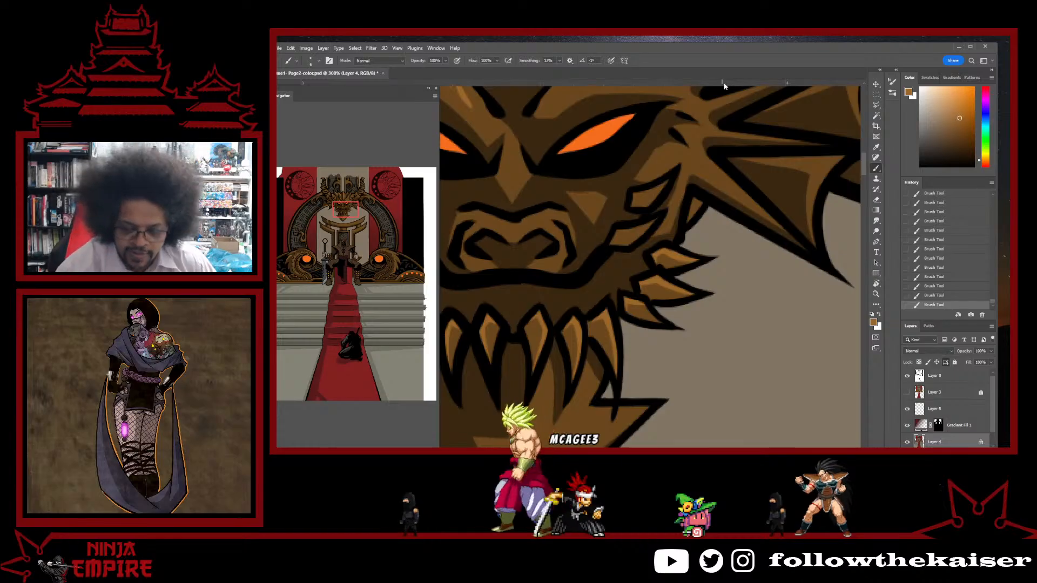
left_click_drag(621, 230, 678, 273)
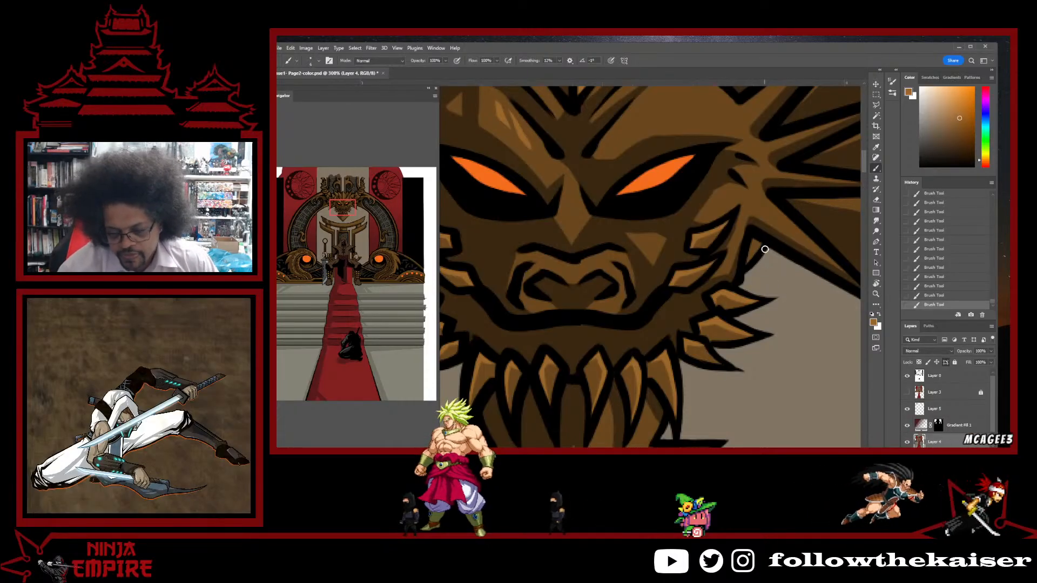
- Paint small light brown highlights on both sides of the dragon's nose above the nostrils, cleaning their edges with the base brown
scroll(743, 306, "down", 3)
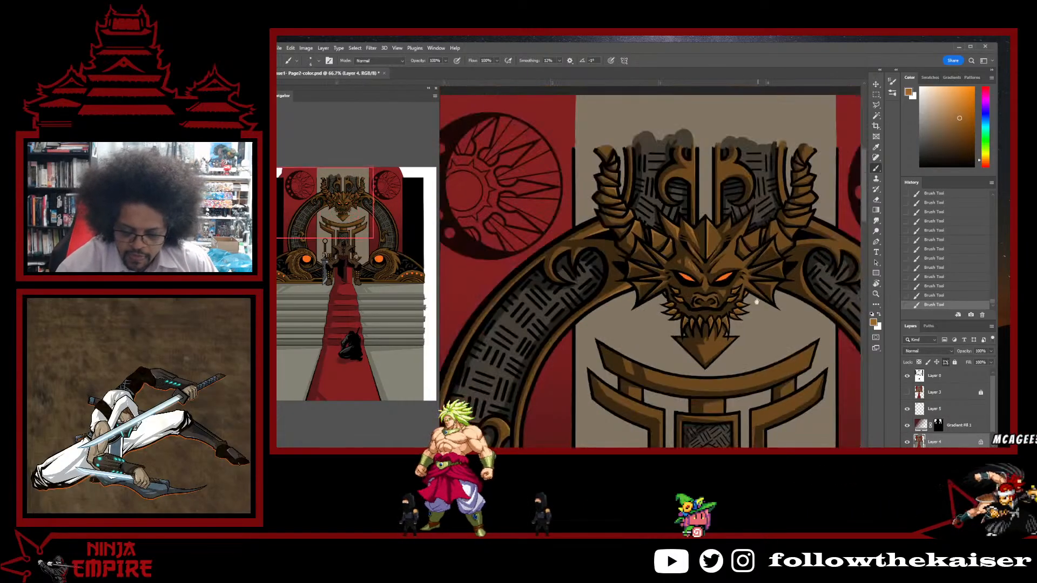
left_click_drag(711, 311, 763, 324)
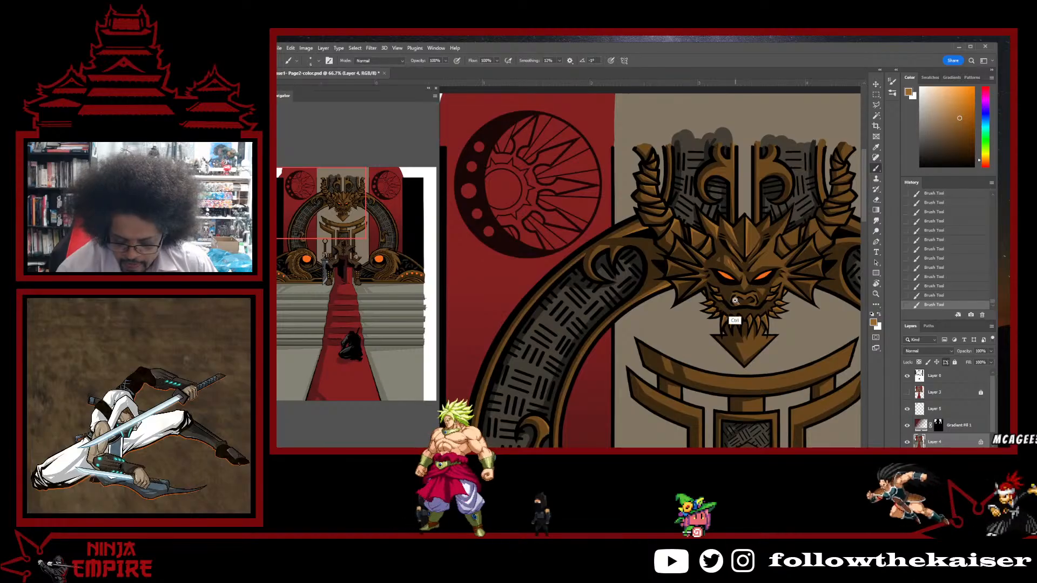
scroll(735, 300, "right", 2)
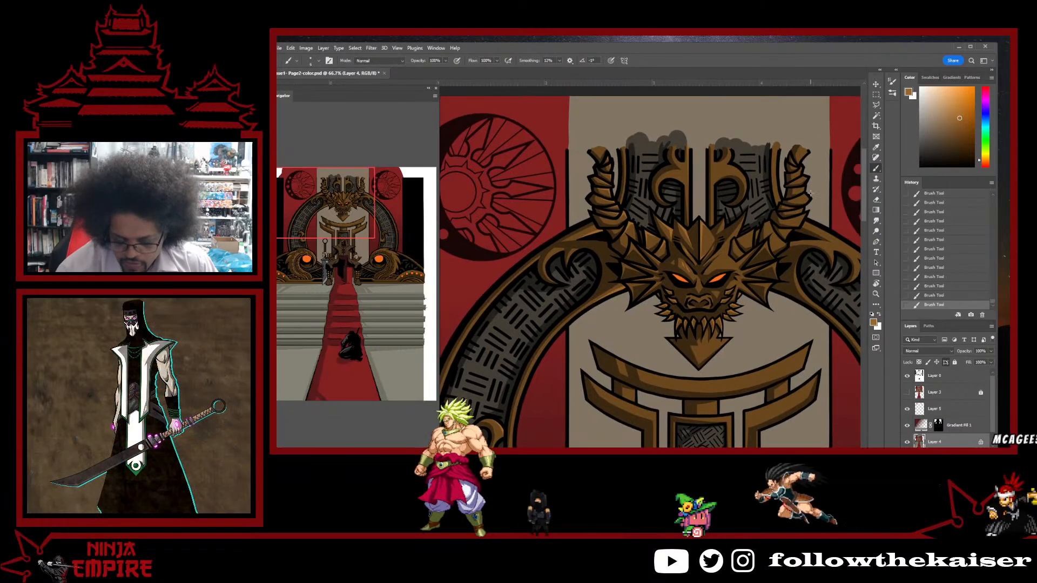
scroll(706, 300, "up", 4)
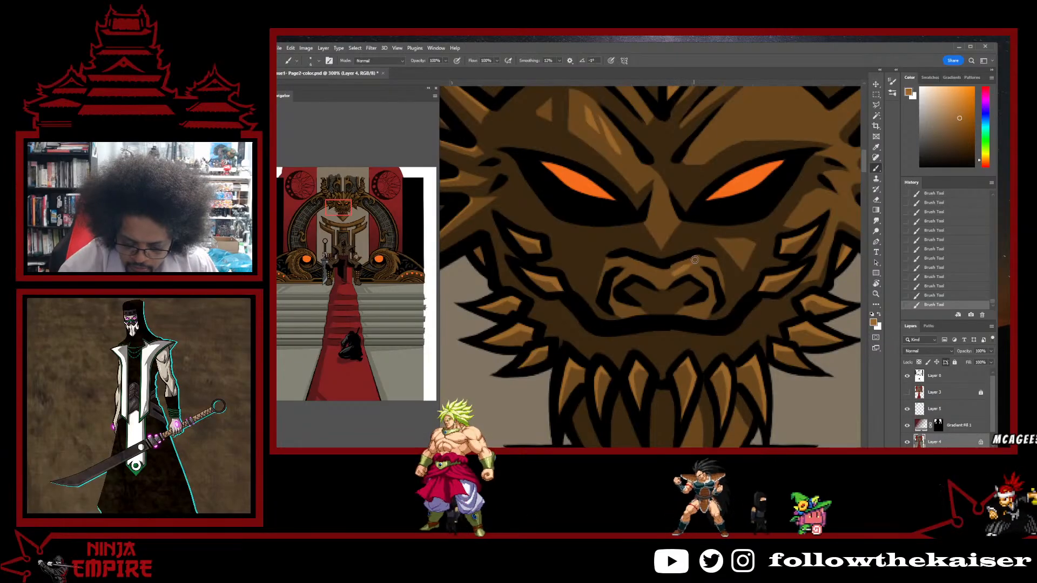
left_click(665, 278, "alt")
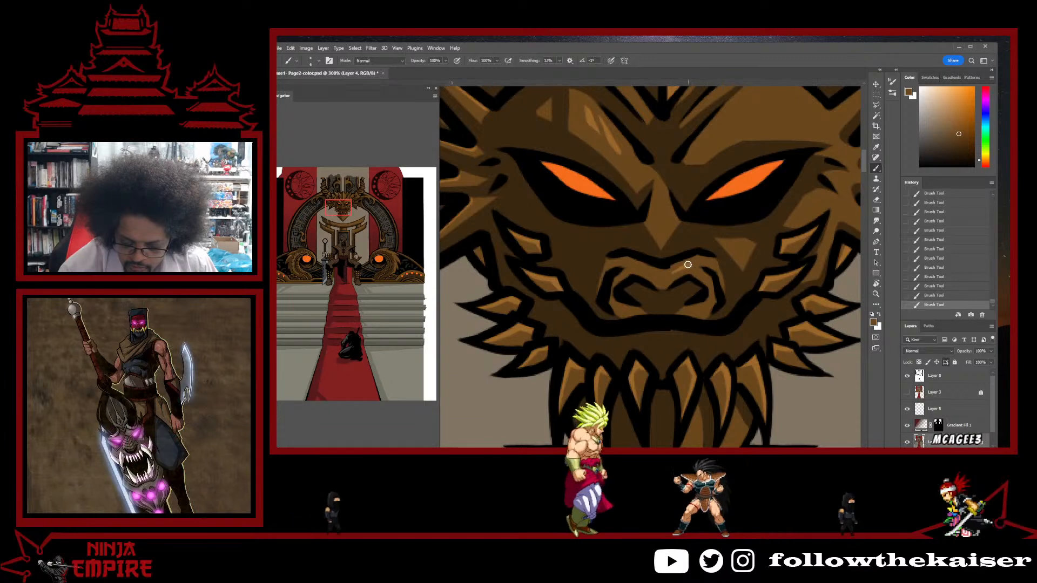
left_click(712, 273, "alt")
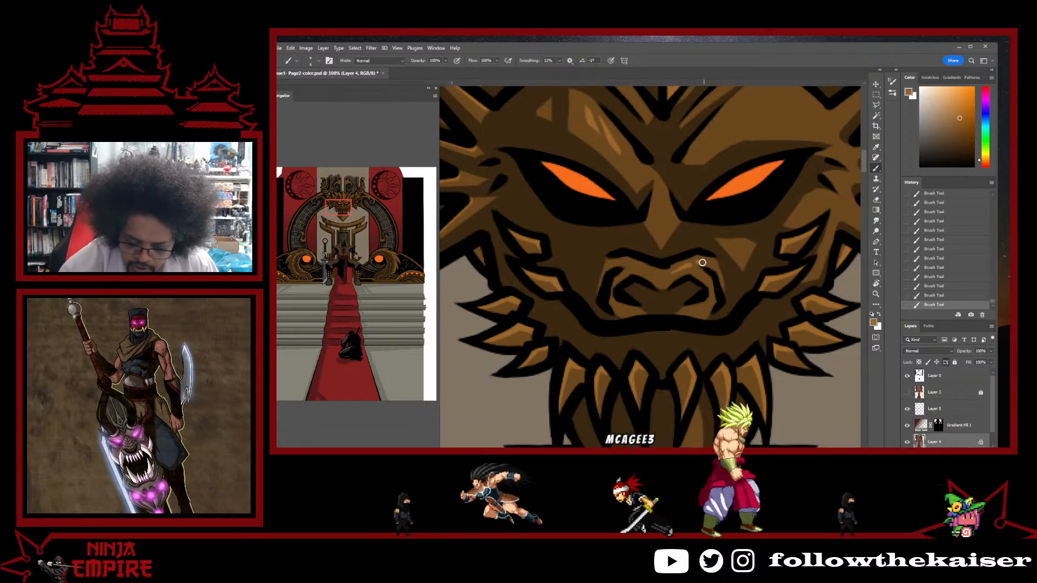
left_click(633, 268, "alt")
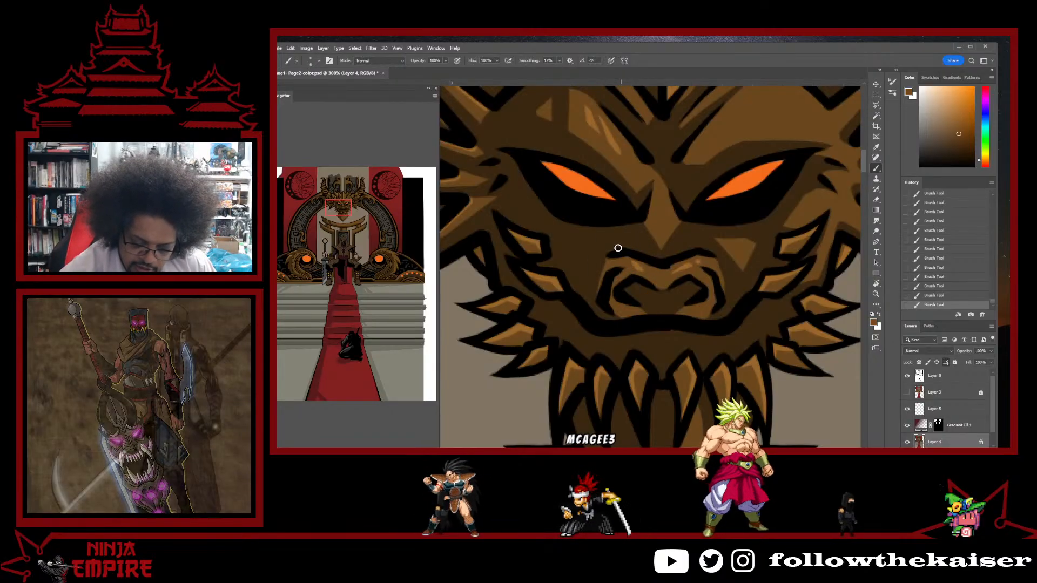
left_click(641, 263, "alt")
left_click(633, 265)
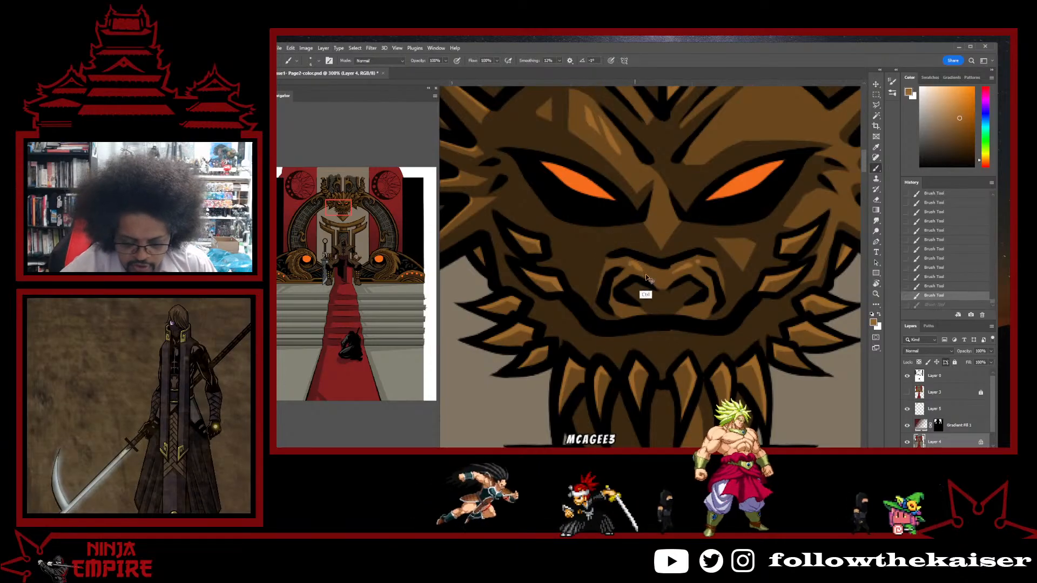
left_click(626, 264)
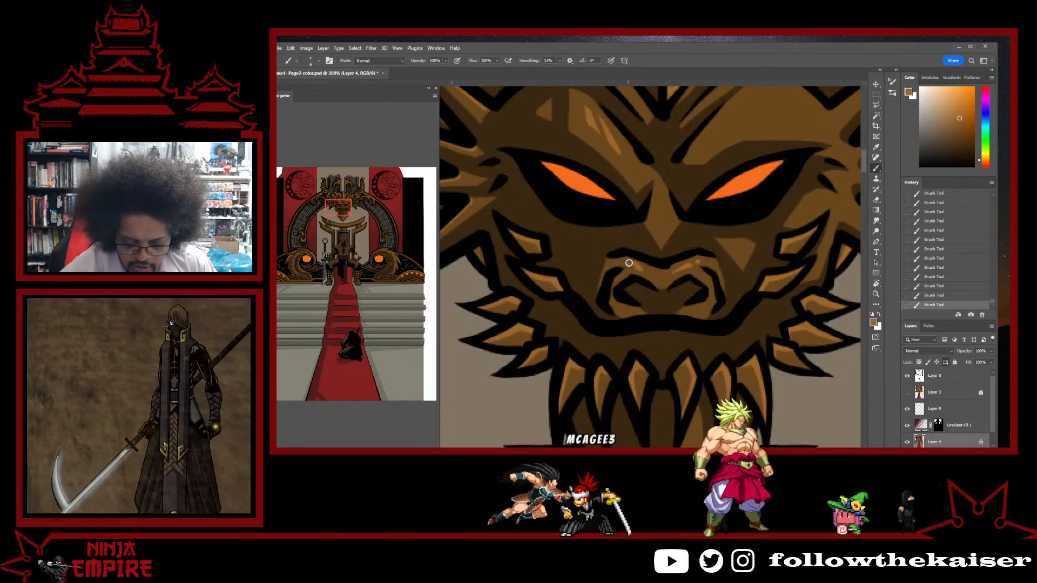
- Paint light brown highlights along the outer edge of the curled ornament above the dragon's head, right of the central gap
left_click(717, 312, "ctrl+alt")
left_click(717, 312, "ctrl+alt")
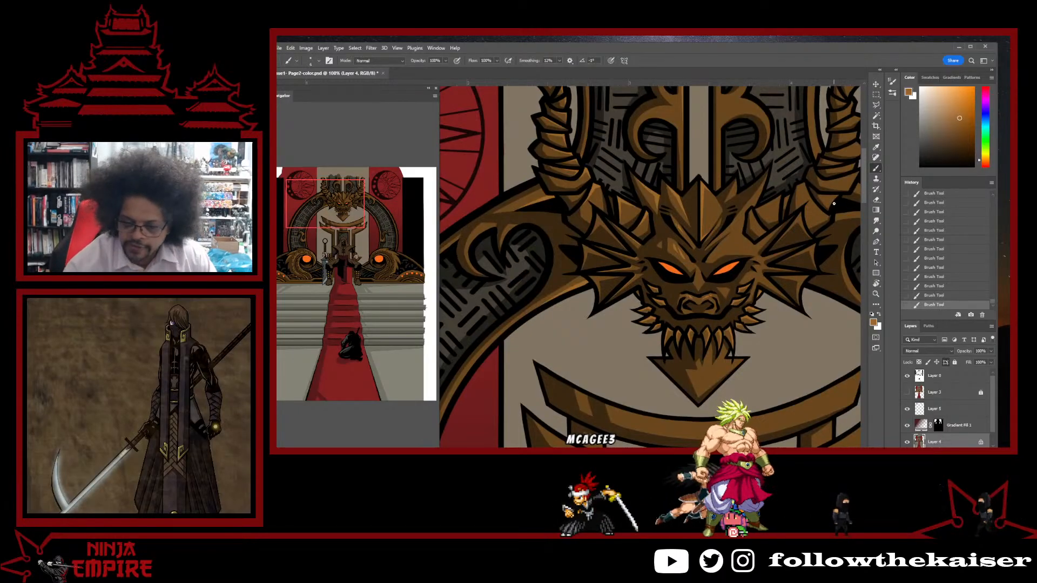
left_click_drag(767, 226, 735, 298)
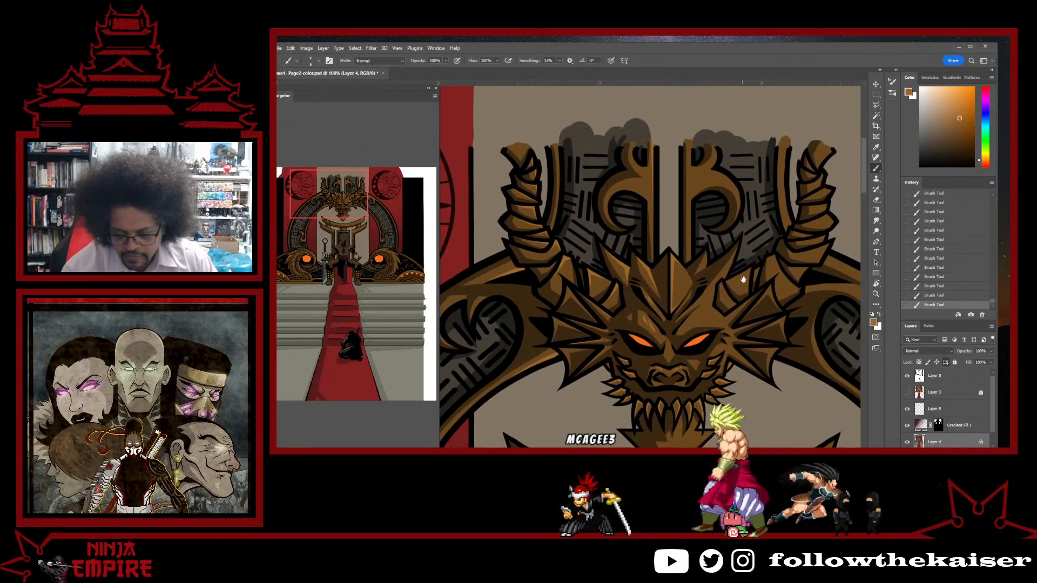
left_click(739, 272, "ctrl")
left_click(729, 276, "ctrl")
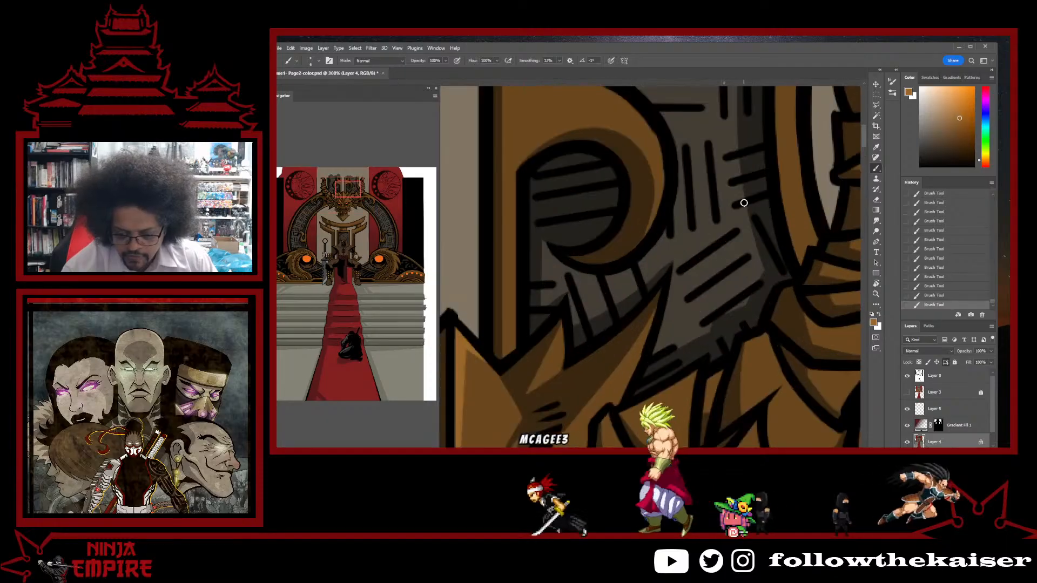
left_click_drag(723, 279, 687, 301)
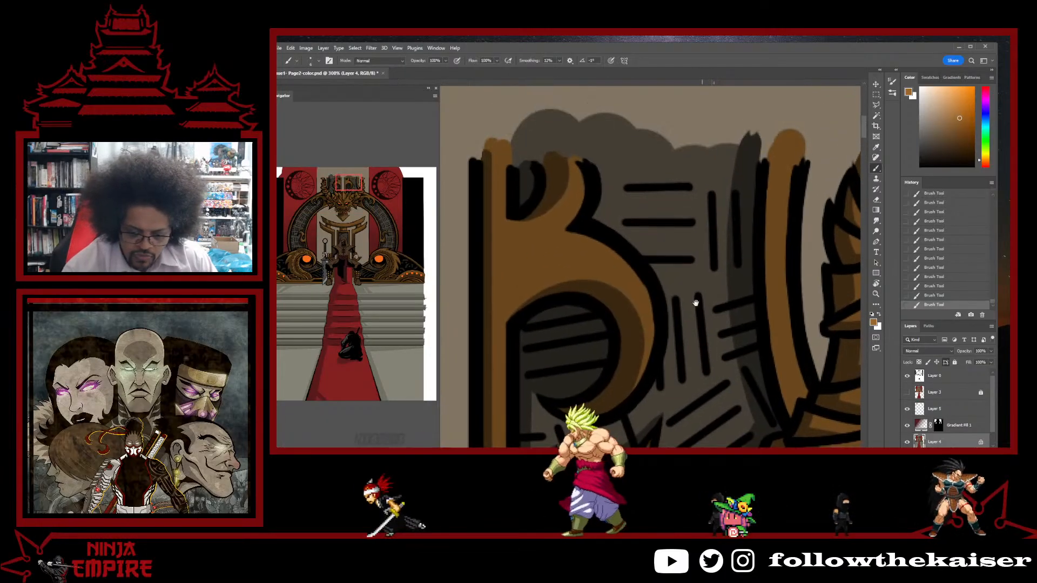
mouse_move(588, 174)
left_mouse_down()
mouse_move(576, 216)
mouse_move(586, 192)
mouse_move(542, 245)
mouse_move(585, 228)
mouse_move(554, 237)
left_mouse_up()
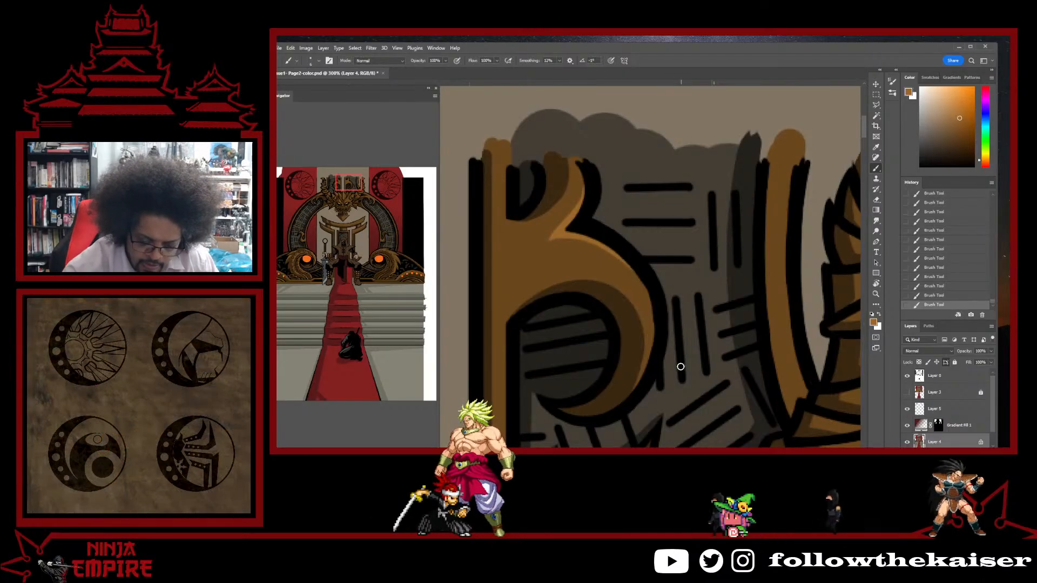
- Refine the inner edge of the right curled ornament's highlight with the base brown, and resample the light brown
key("r")
left_click_drag(727, 282, 548, 261)
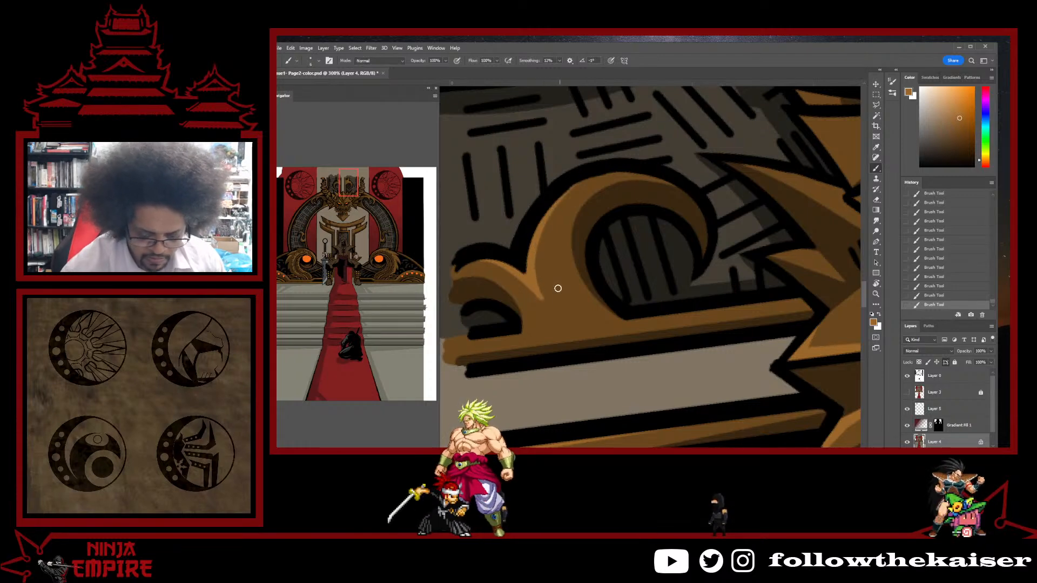
left_click(559, 312, "alt")
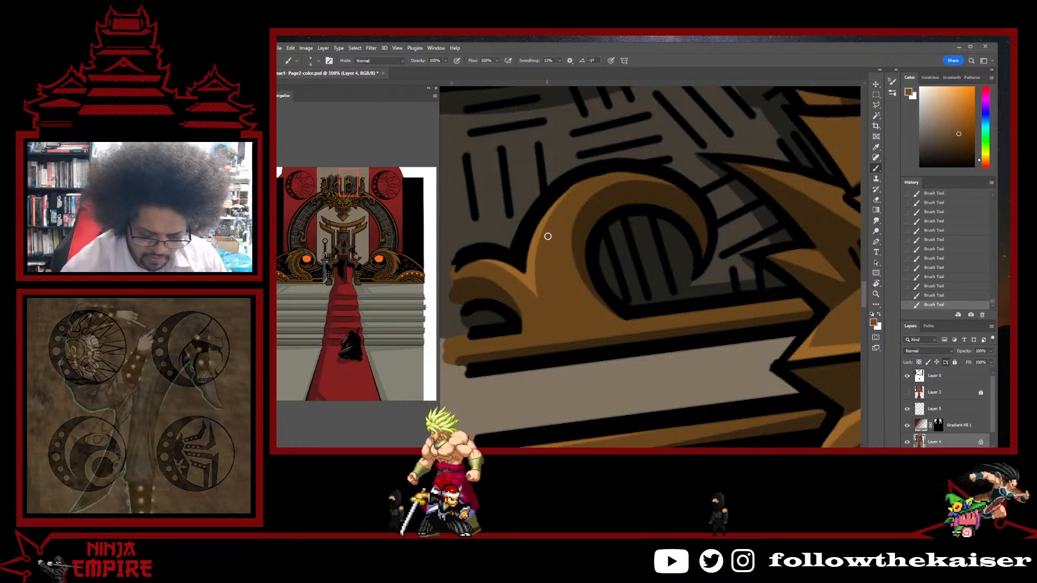
left_click_drag(547, 234, 541, 300)
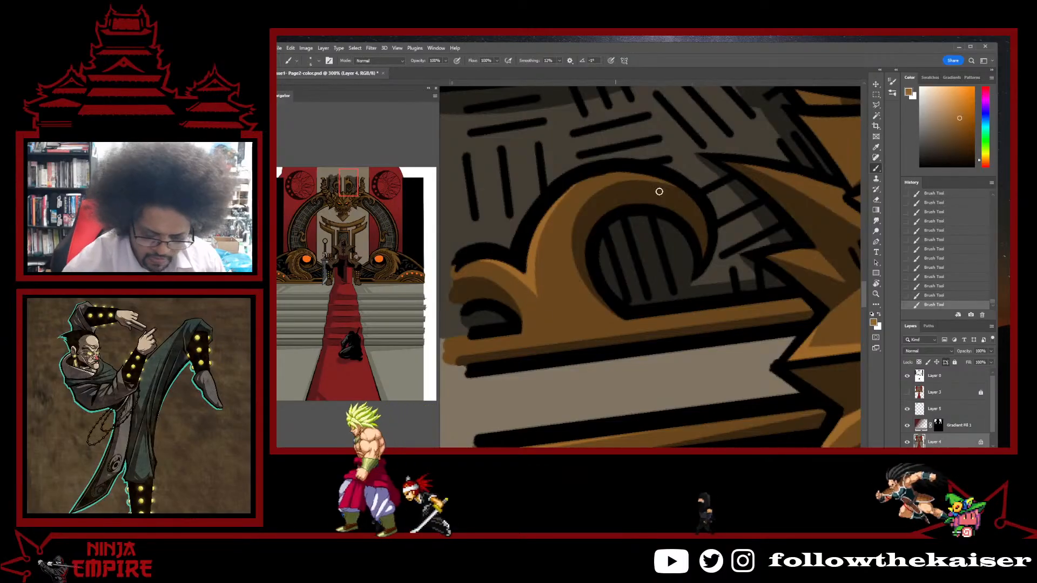
- Paint light brown highlights on the tall and short spikes right of the dragon's central crest, tidying their edges with dark brown
key("r")
left_click_drag(765, 264, 687, 267)
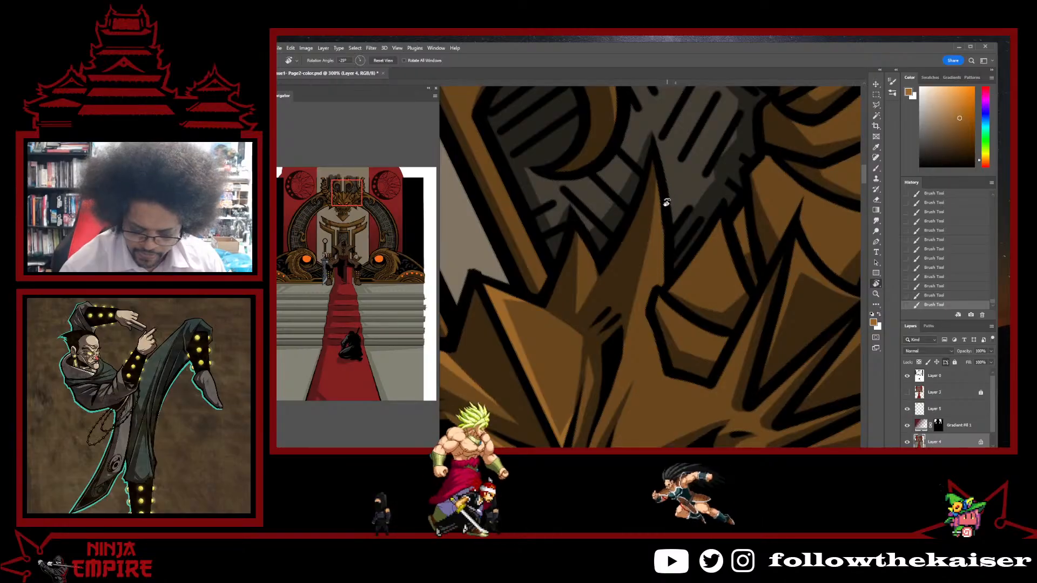
left_click_drag(663, 186, 673, 214)
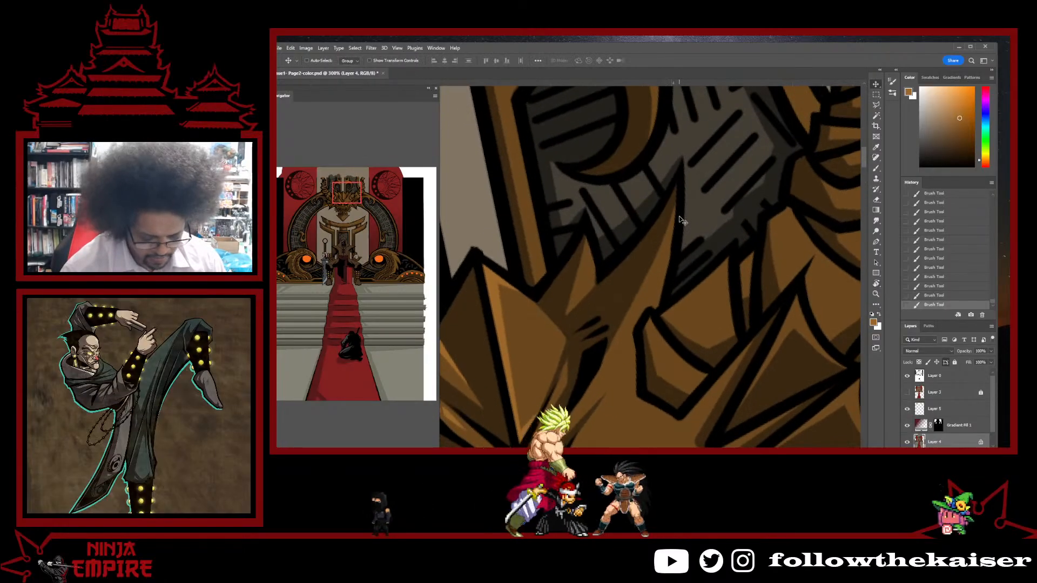
key("b")
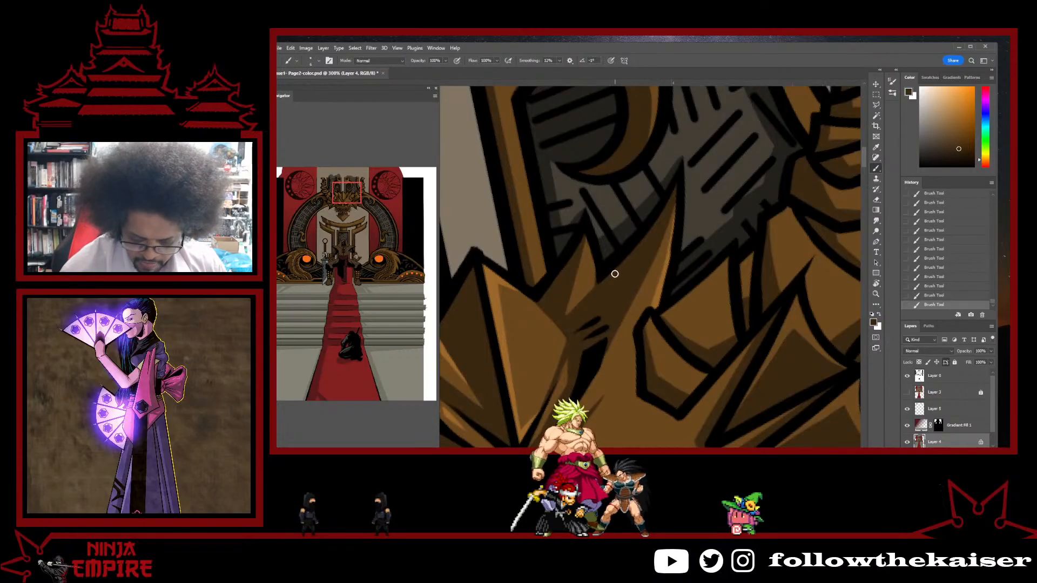
left_click(655, 297, "alt")
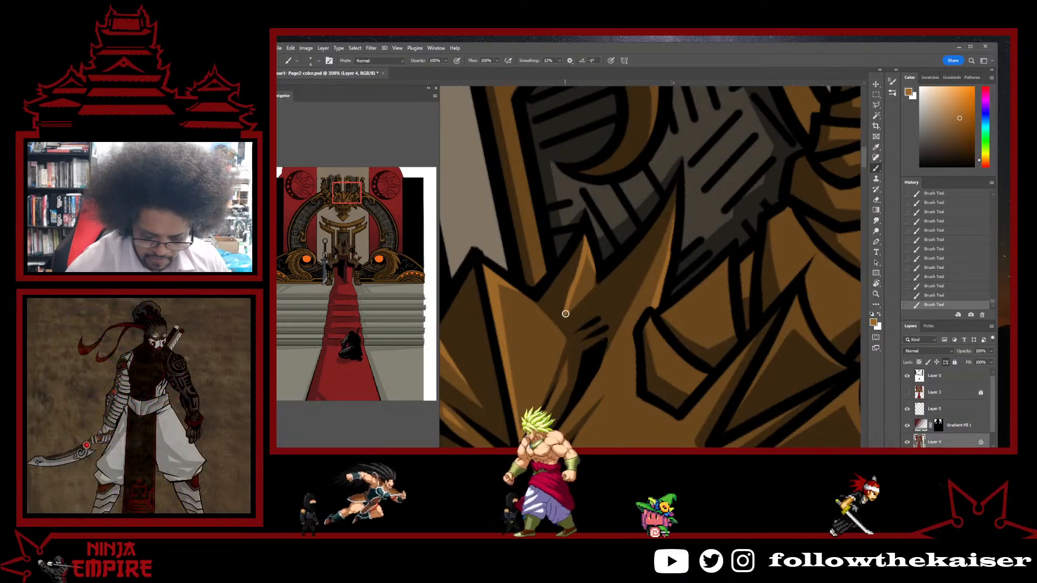
left_click(579, 242, "alt")
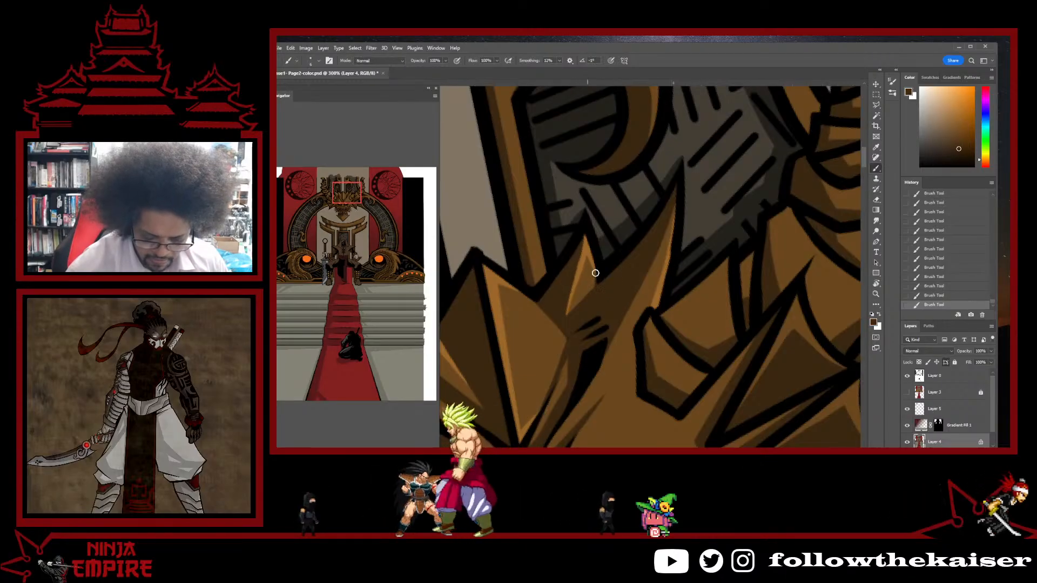
left_click(589, 243, "alt")
- Paint light brown highlight patches on the dragon's brow above the right eye
left_click_drag(706, 296, 722, 162)
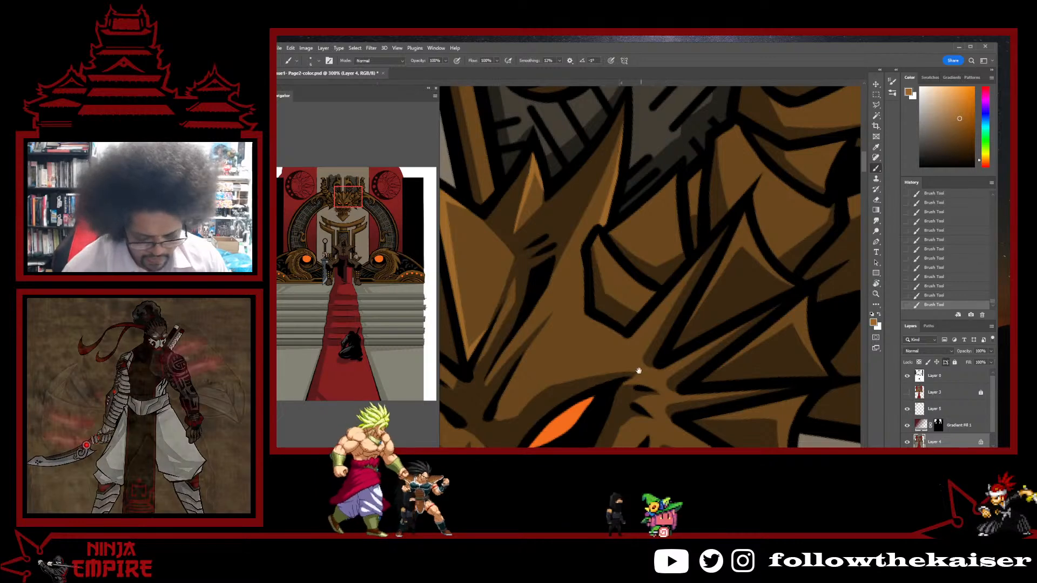
left_click_drag(638, 365, 724, 226)
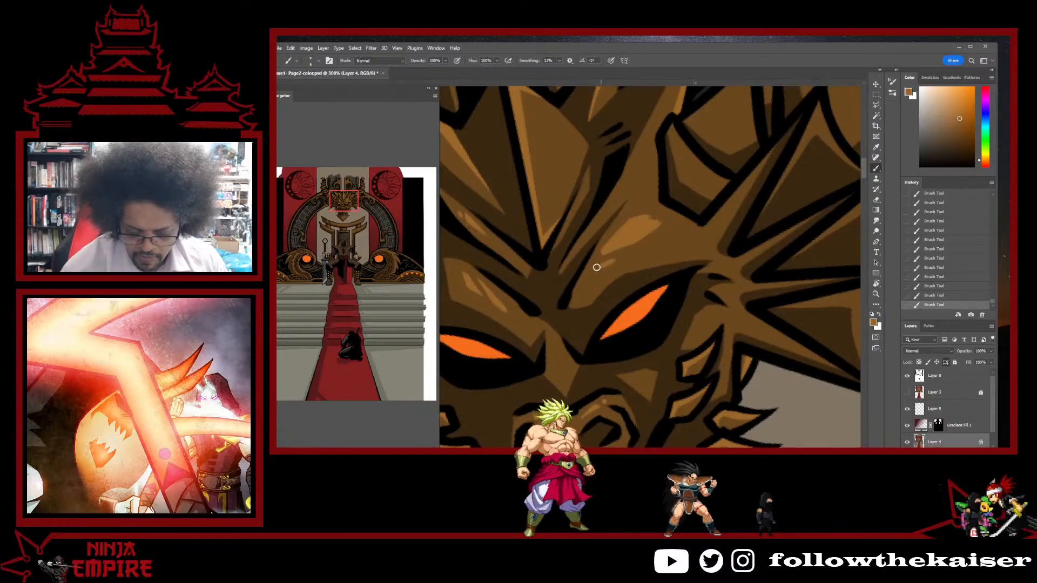
left_click_drag(600, 271, 640, 239)
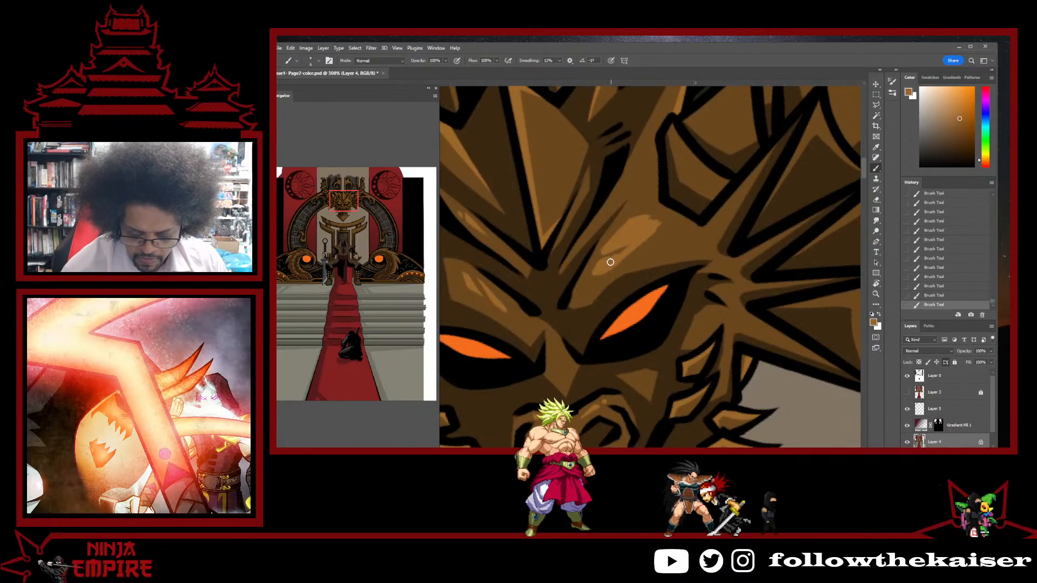
- Trim the right brow highlight into slanted streaks with the base brown, resample the light brown, and straighten the canvas rotation
left_click_drag(716, 252, 554, 257)
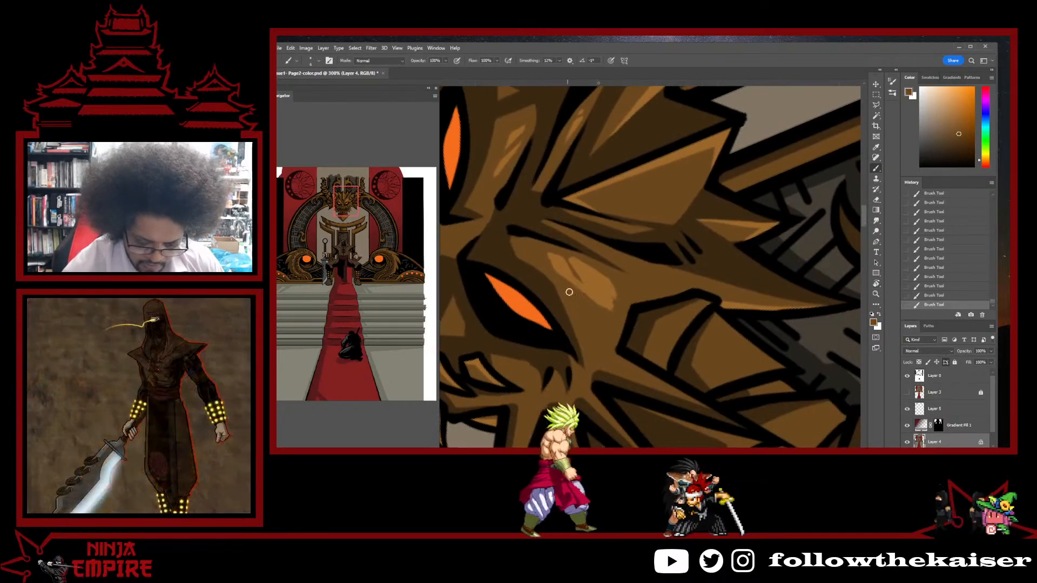
left_click(613, 335, "alt")
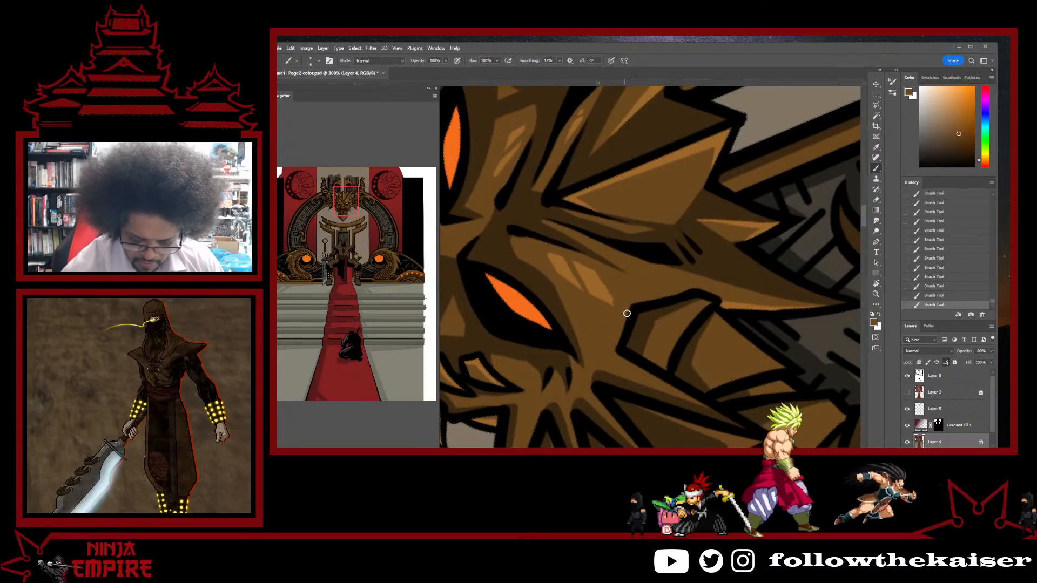
left_click(590, 282, "alt")
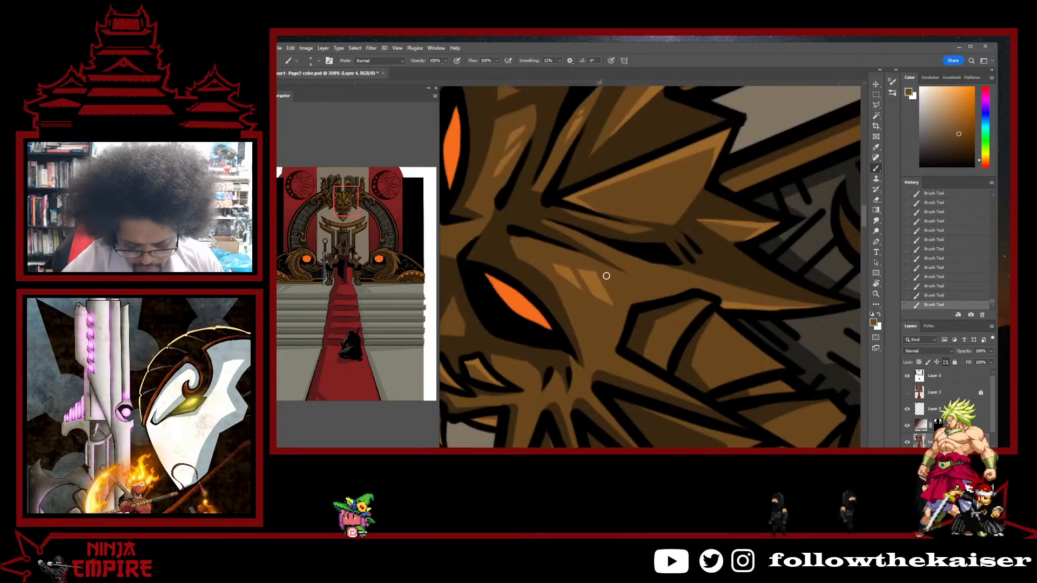
scroll(625, 294, "down", 4)
left_click_drag(625, 295, 706, 233)
key("Escape")
scroll(626, 203, "up", 3)
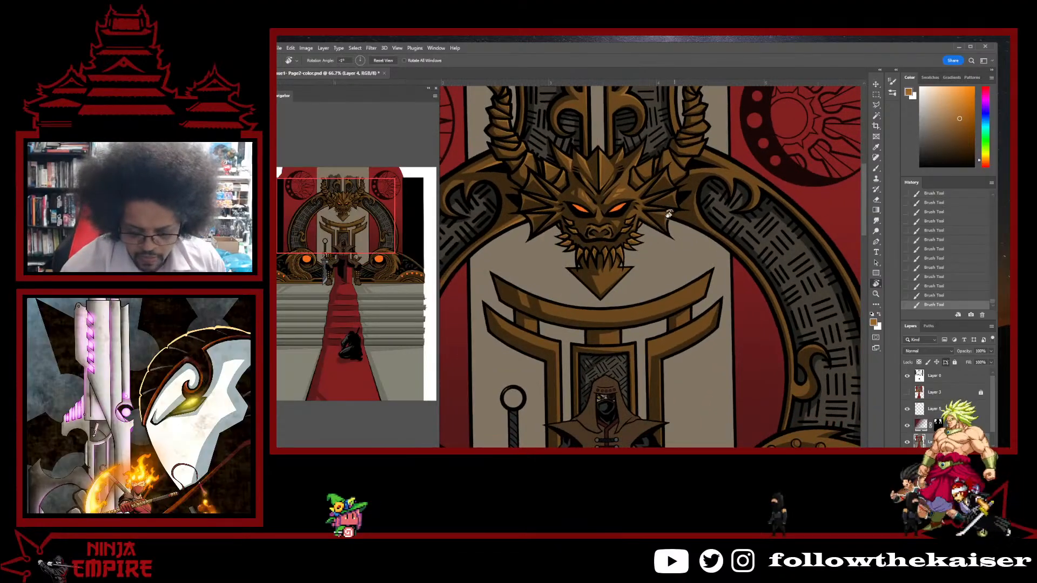
scroll(627, 203, "up", 3)
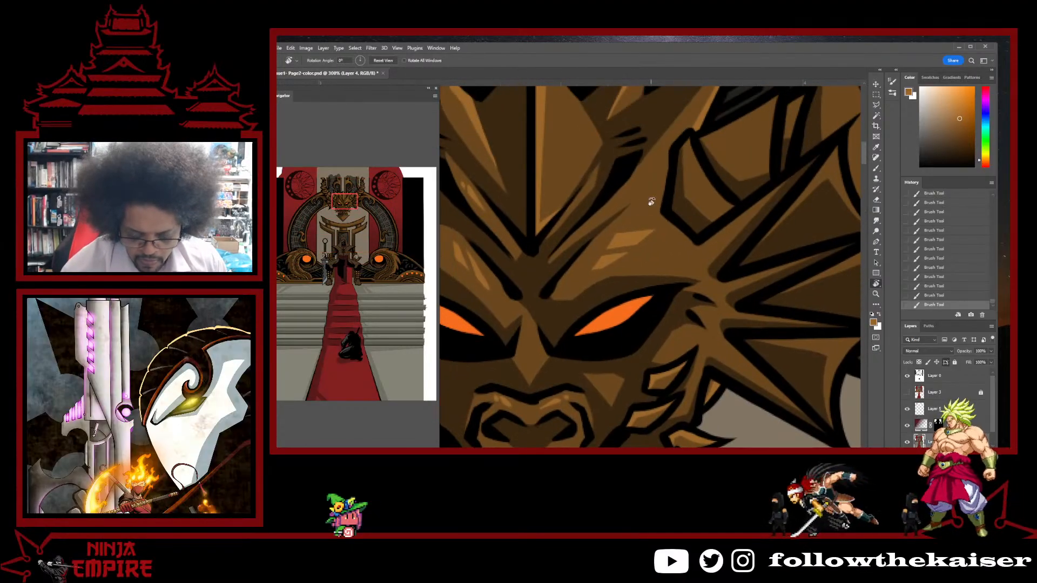
- Refine the right brow highlight with the base brown, then paint light brown highlights on the plates at the base of the right horn
left_click(635, 252, "alt")
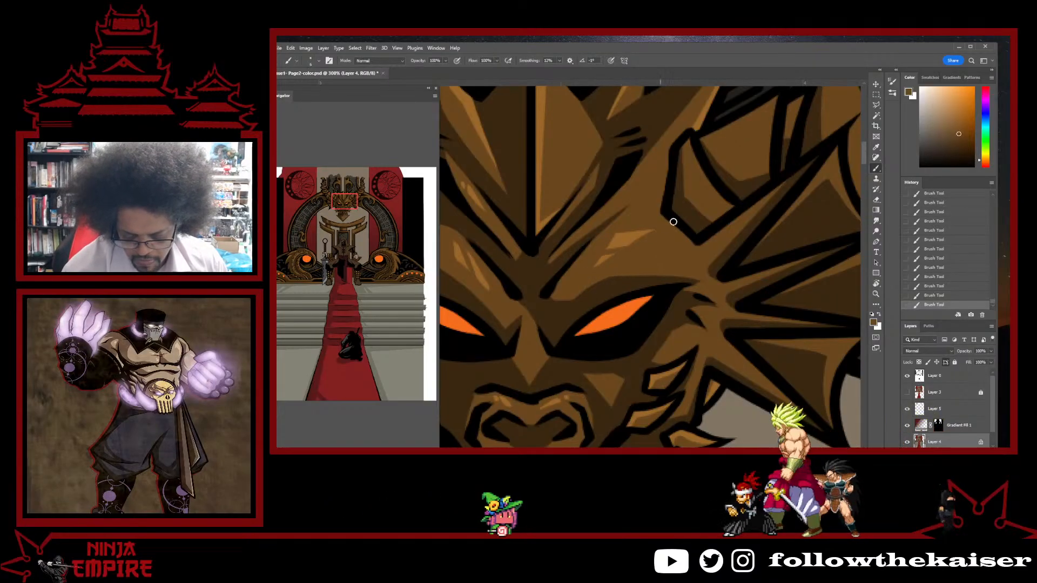
left_click(626, 238, "alt")
mouse_move(775, 278)
left_mouse_down()
mouse_move(753, 247)
mouse_move(706, 270)
mouse_move(665, 389)
left_mouse_up()
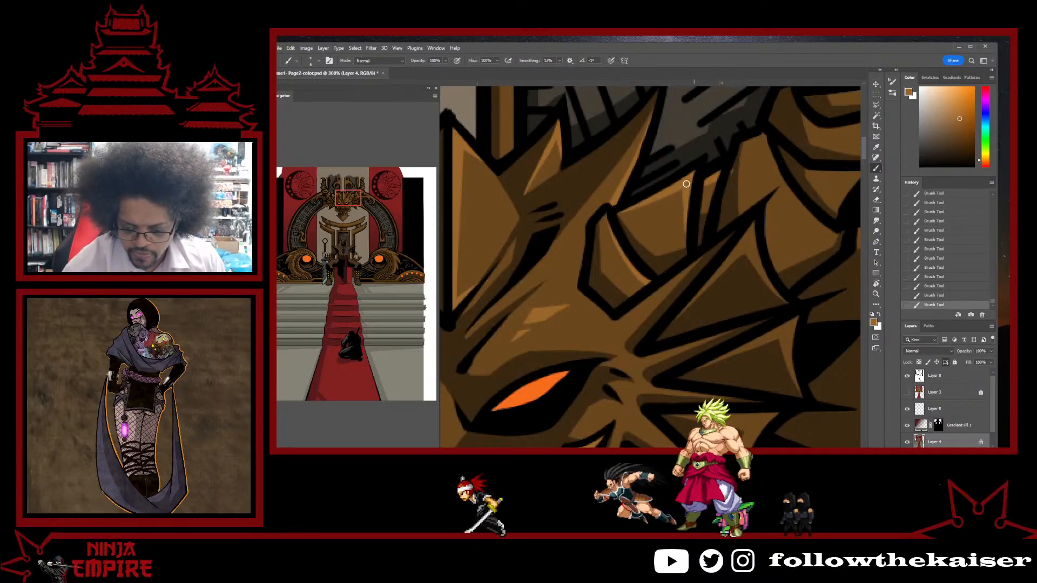
left_click(726, 209, "alt")
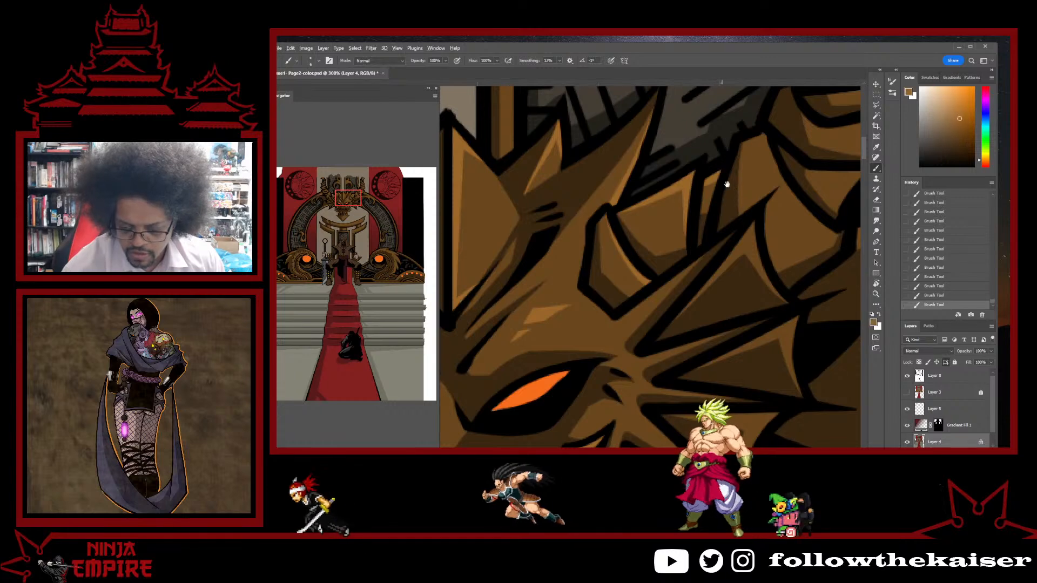
left_click_drag(727, 184, 680, 215)
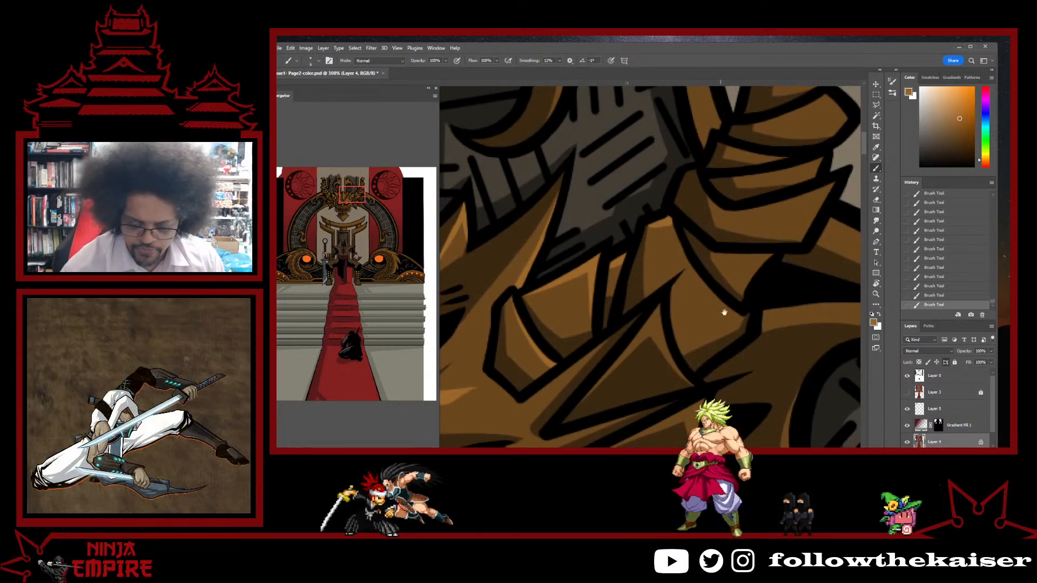
left_click_drag(724, 312, 598, 267)
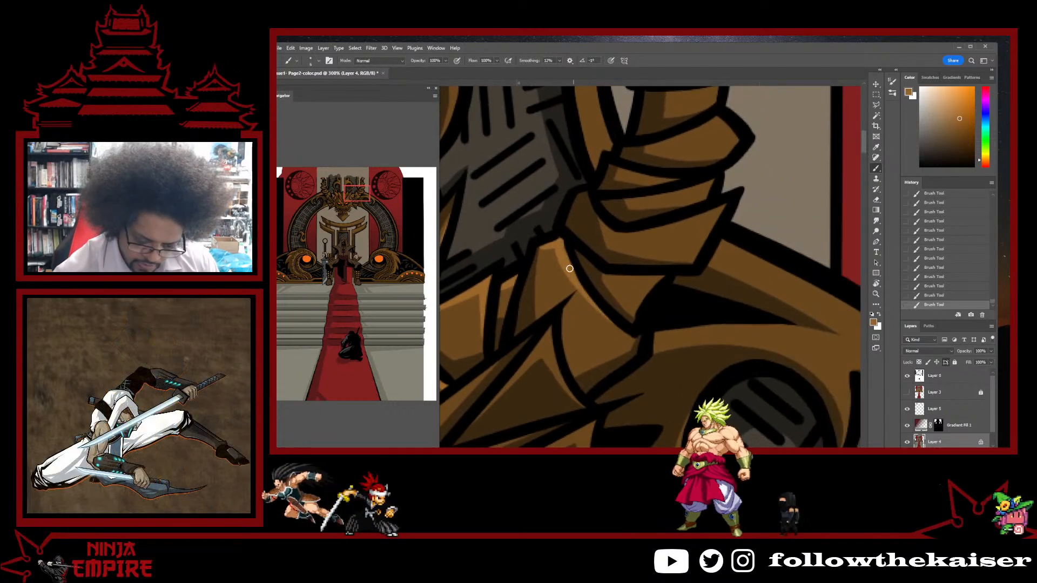
- Paint light brown highlights on the lower and middle rings of the dragon's right horn
scroll(666, 259, "up", 2)
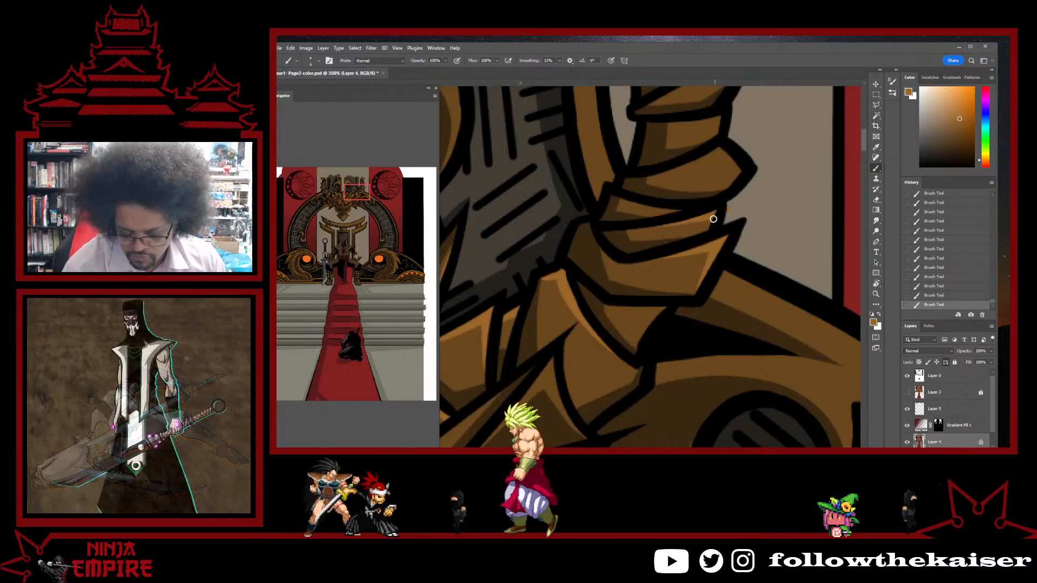
left_click(731, 207, "alt")
scroll(687, 221, "up", 3)
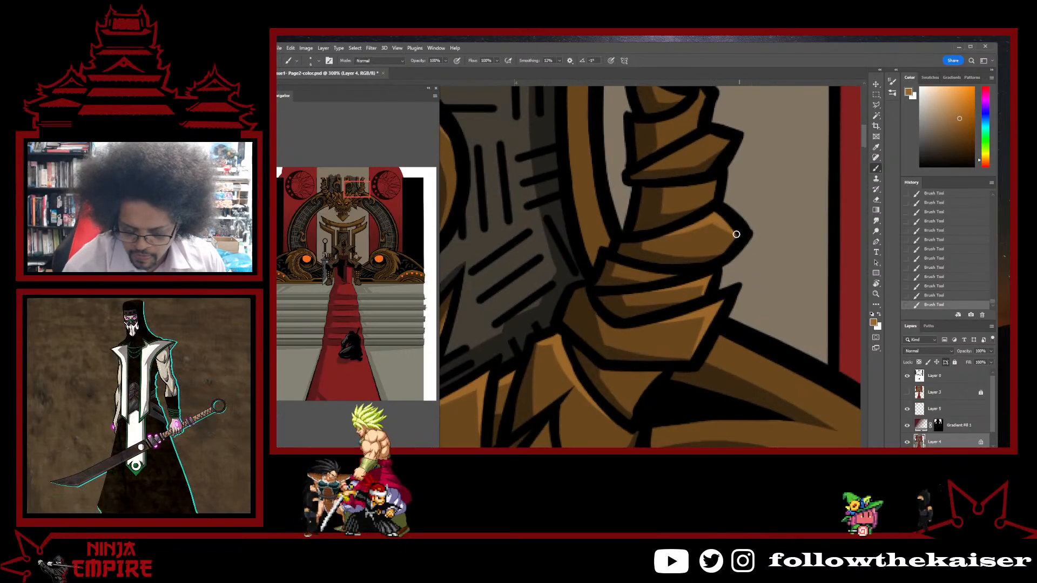
scroll(729, 233, "up", 2)
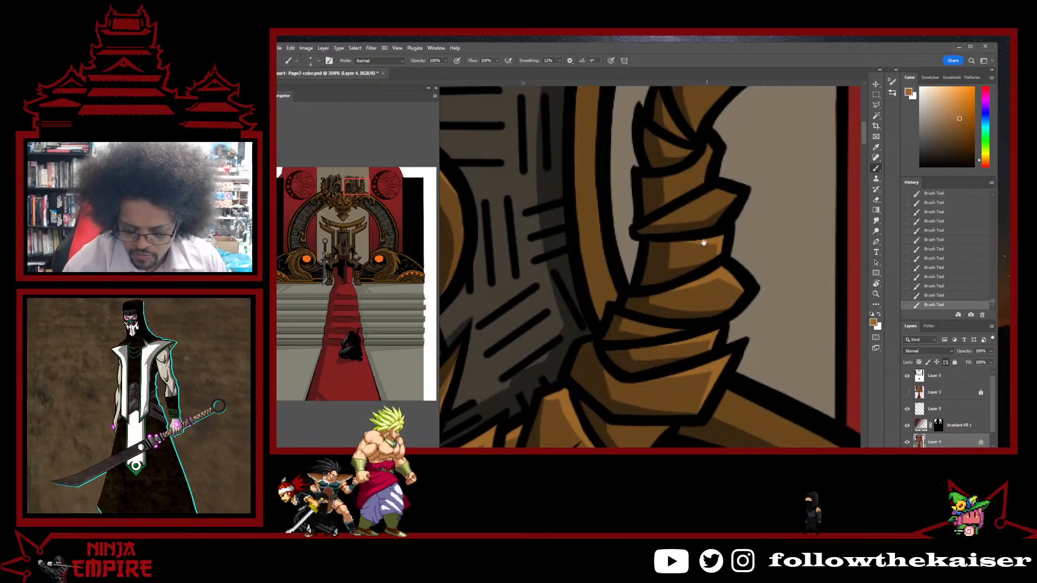
left_click_drag(704, 243, 698, 284)
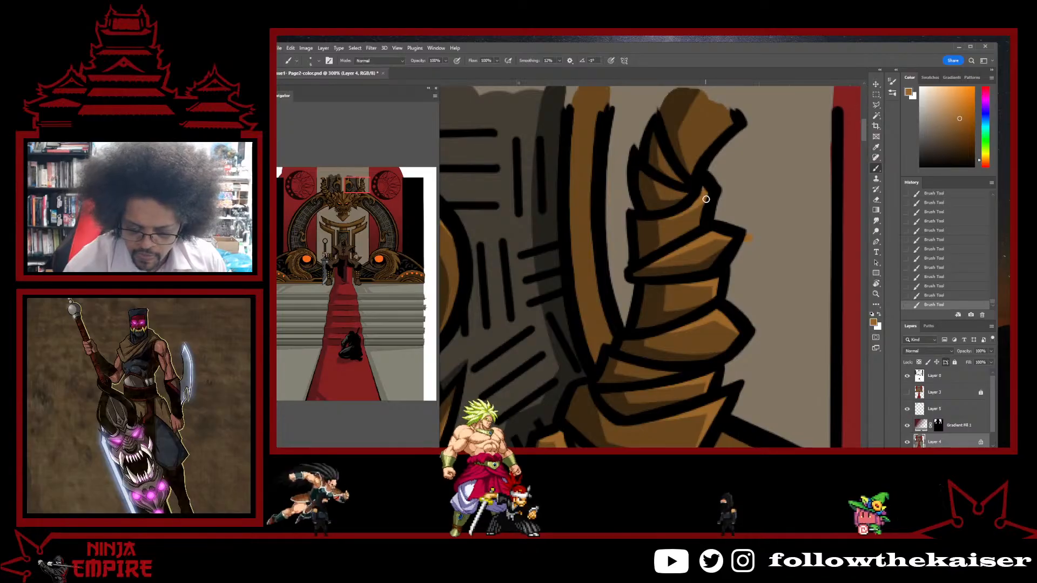
- Highlight the right horn's upper rings and tip in light brown, trim them with brown, and cover stray paint with the background taupe
scroll(693, 216, "up", 2)
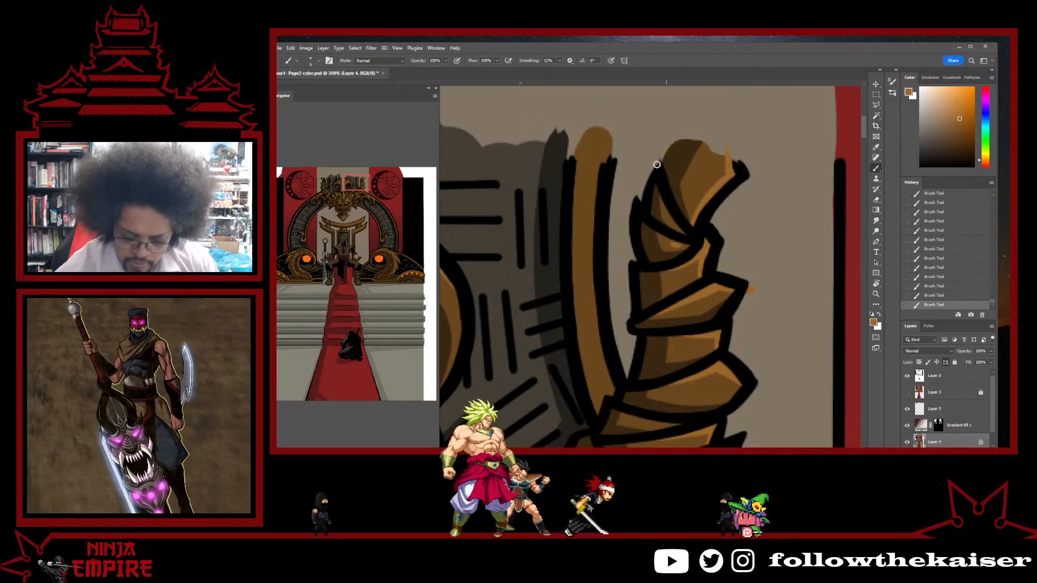
left_click(667, 233, "alt")
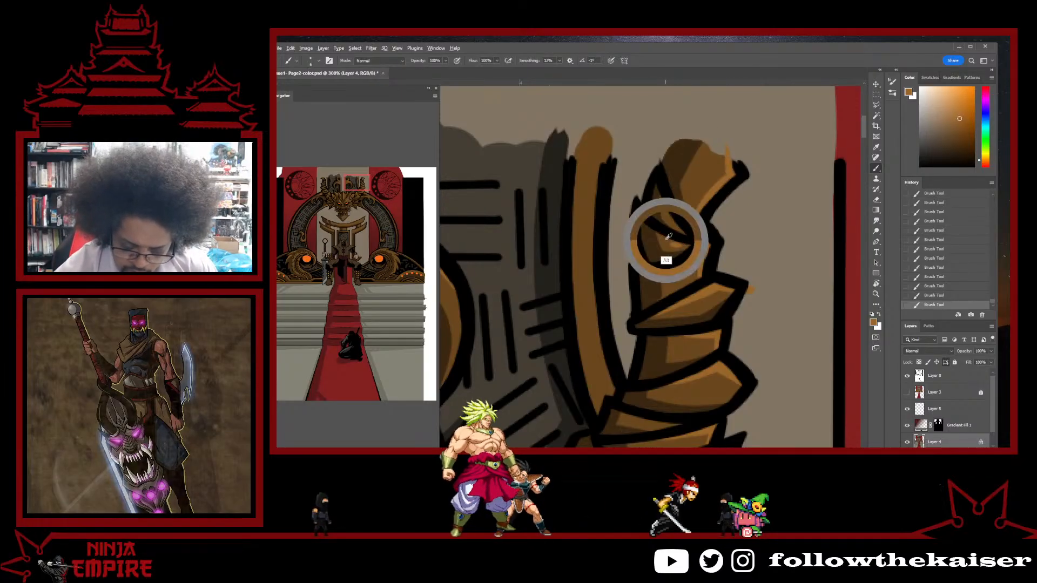
left_click(696, 247, "alt")
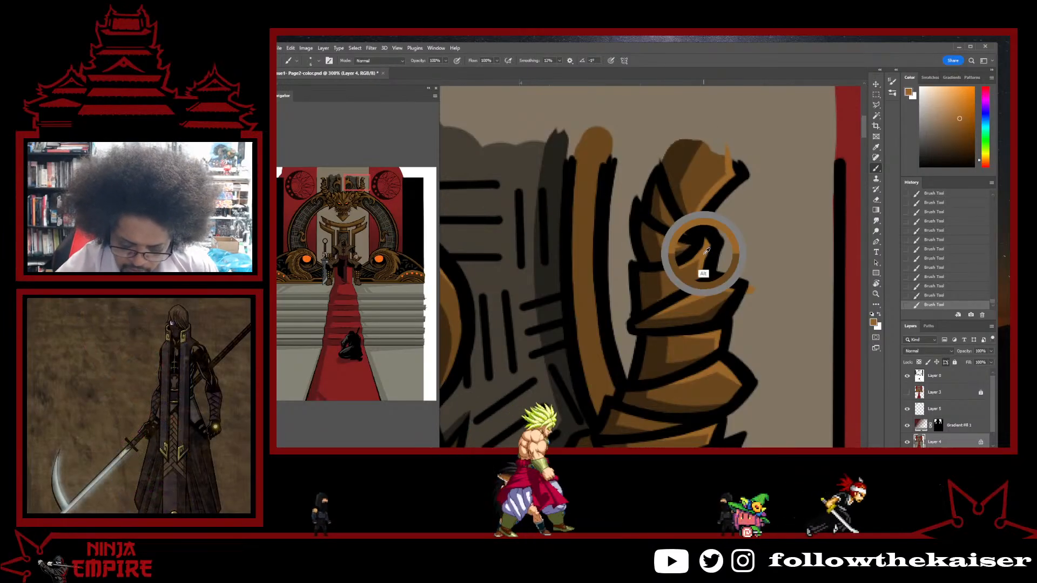
left_click(682, 225, "alt")
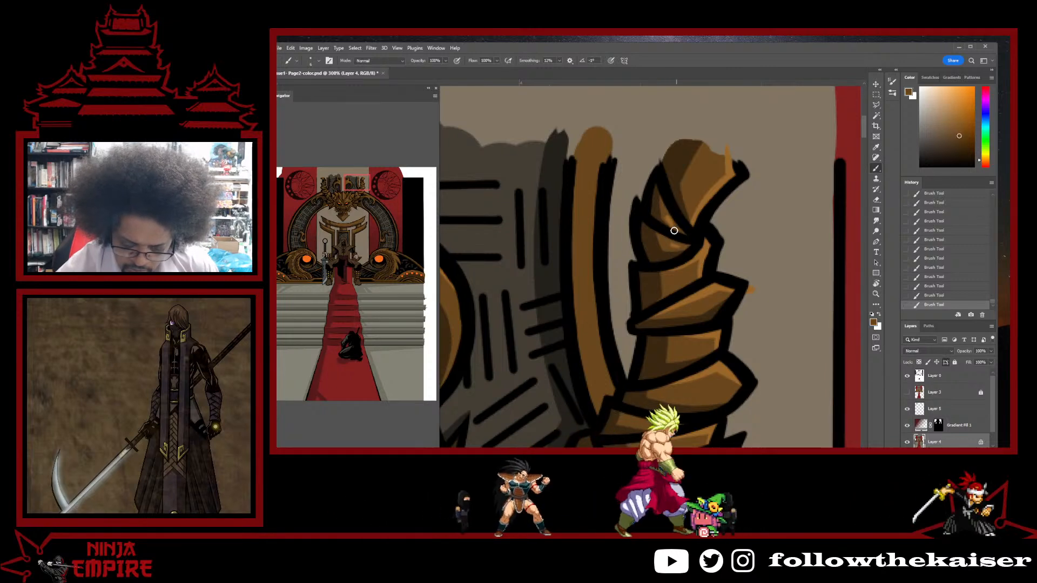
left_click(744, 300, "alt")
scroll(754, 326, "down", 2)
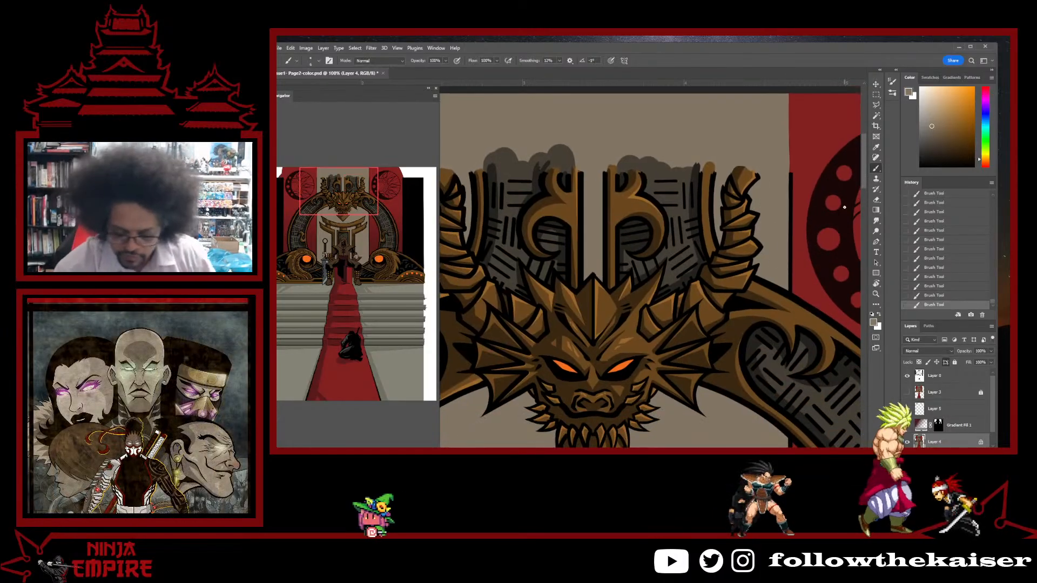
- Paint light brown highlights along the ribs of the dragon's right ear fin
scroll(701, 331, "up", 3)
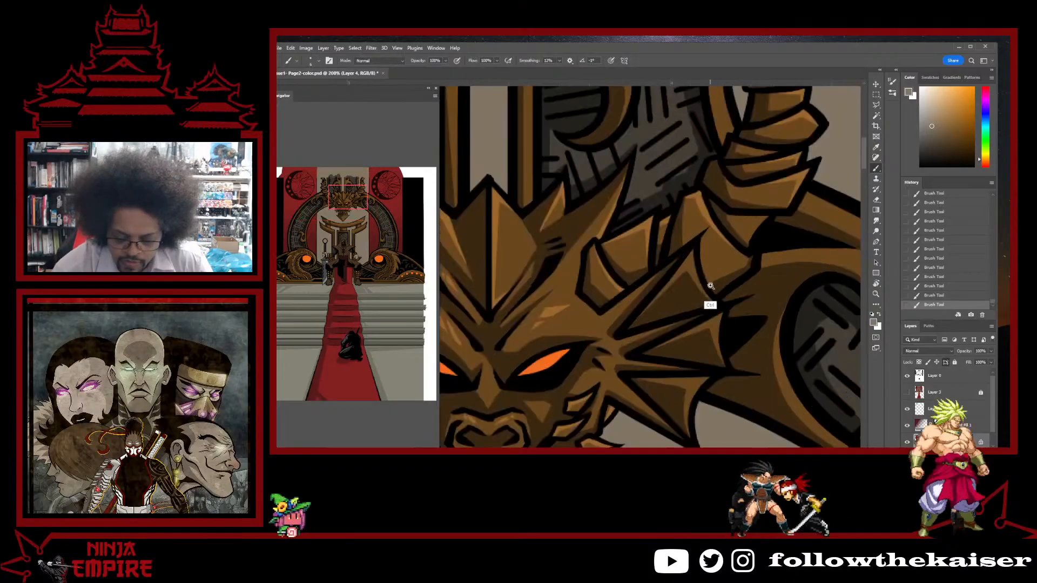
left_click_drag(749, 273, 779, 249)
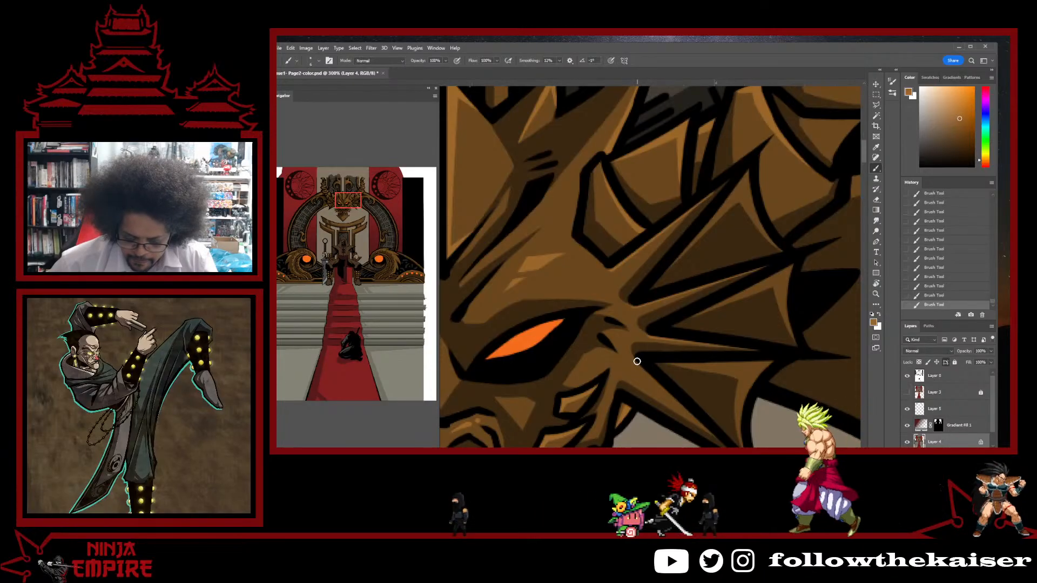
left_click_drag(636, 359, 601, 300)
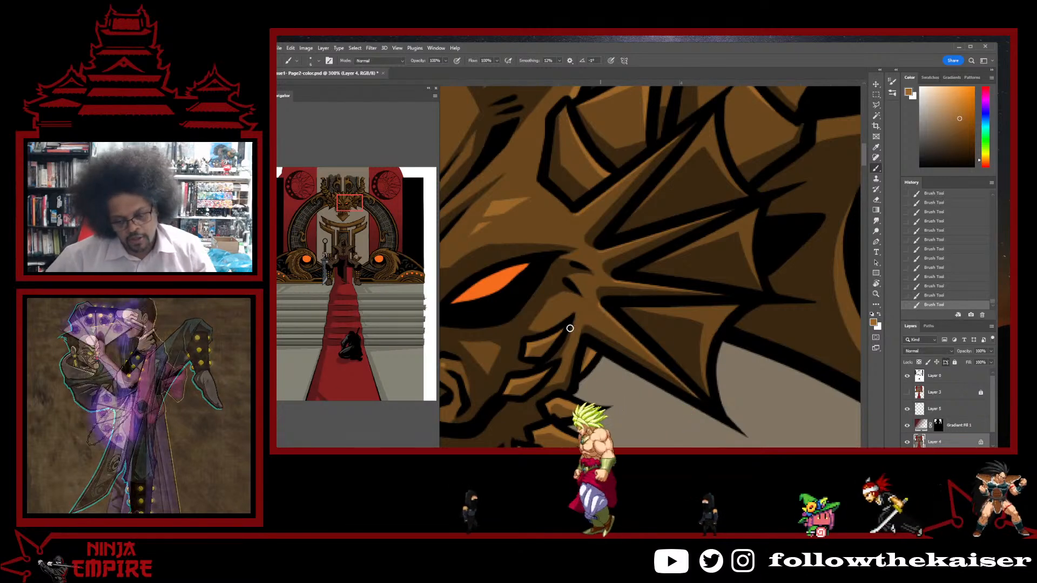
scroll(594, 317, "down", 2)
scroll(608, 319, "down", 3)
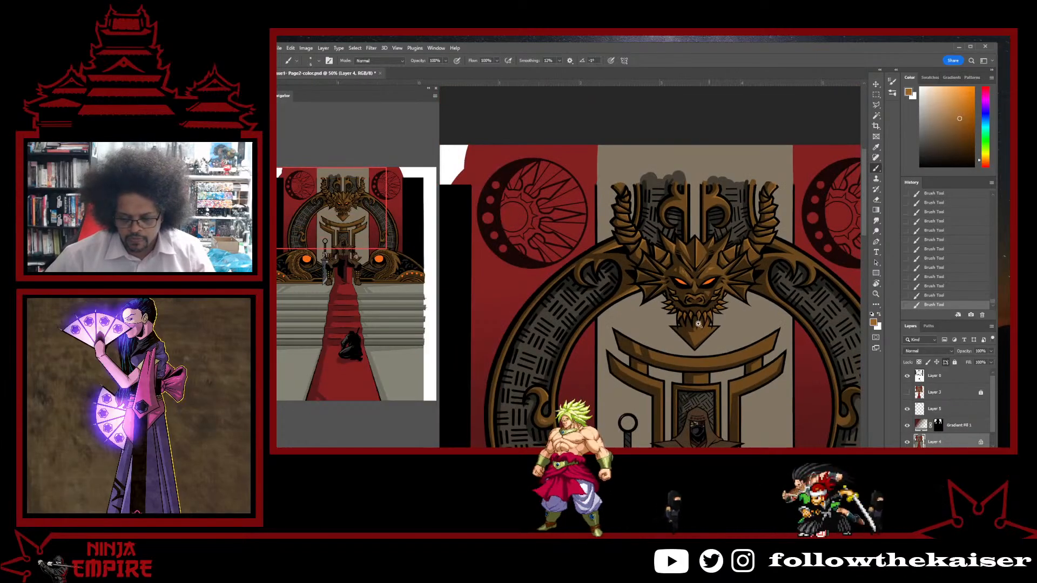
- Paint a wedge-shaped light brown highlight on the right side of the dragon's pointed chin and refine its edges with the base brown
scroll(698, 324, "up", 5)
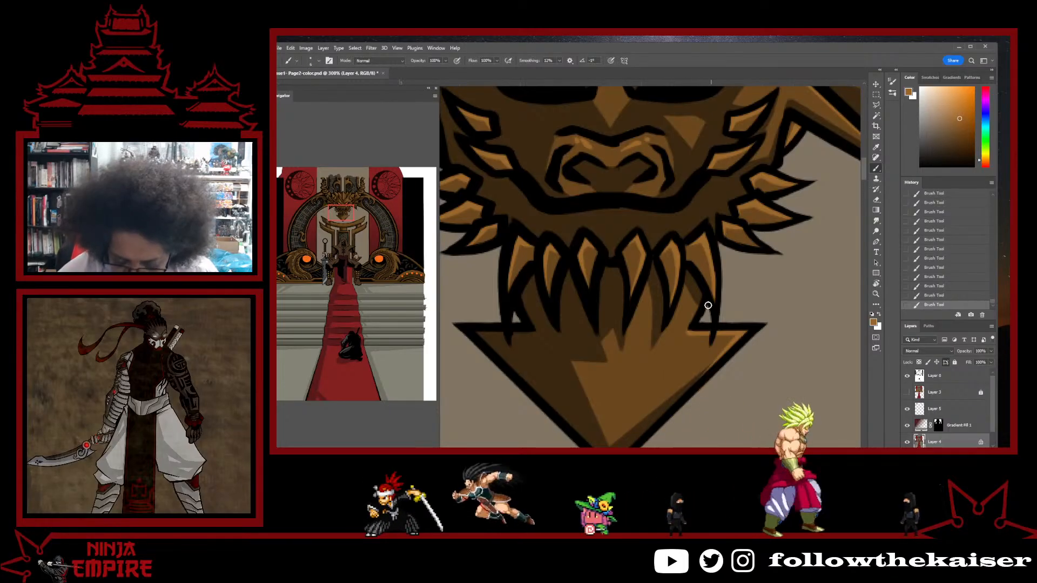
scroll(722, 336, "down", 4)
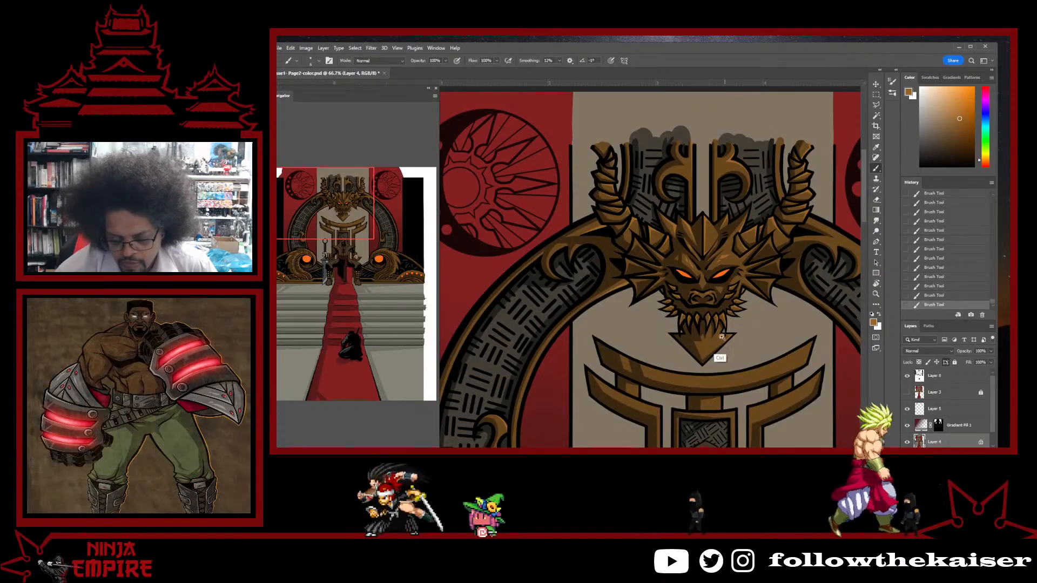
scroll(722, 336, "up", 4)
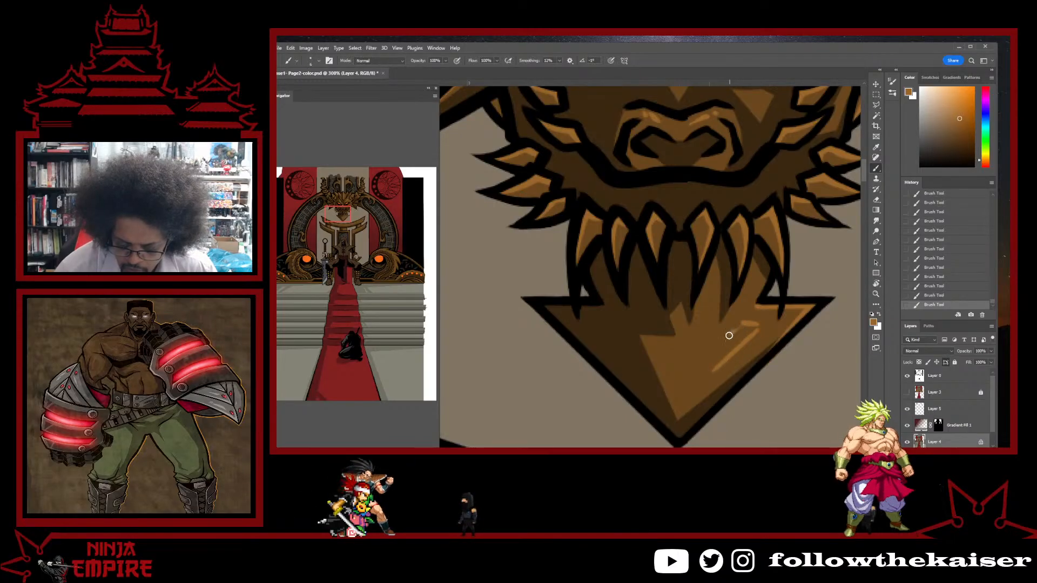
left_click_drag(704, 377, 732, 339)
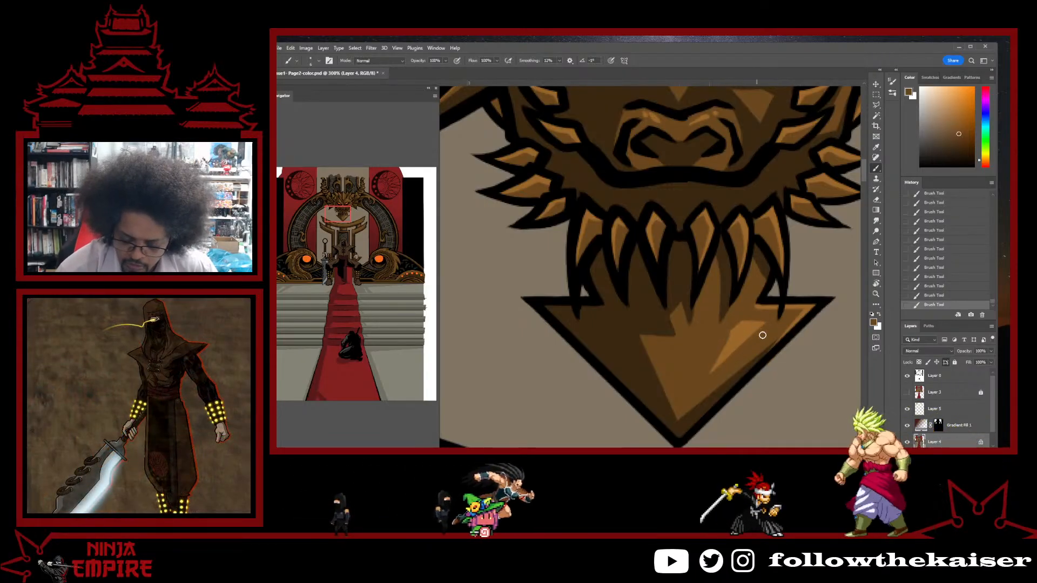
scroll(762, 335, "down", 4)
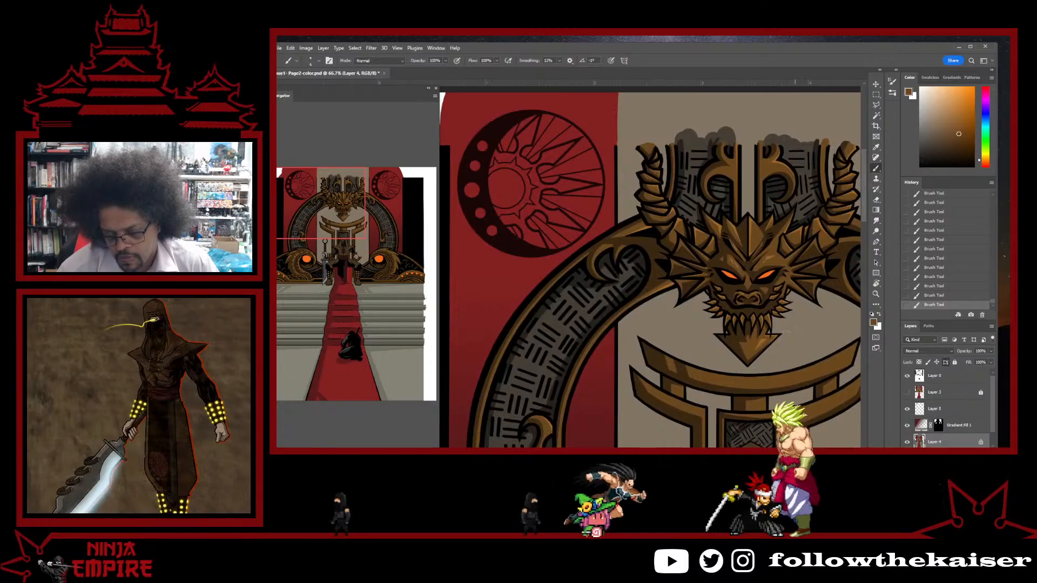
scroll(785, 332, "up", 5)
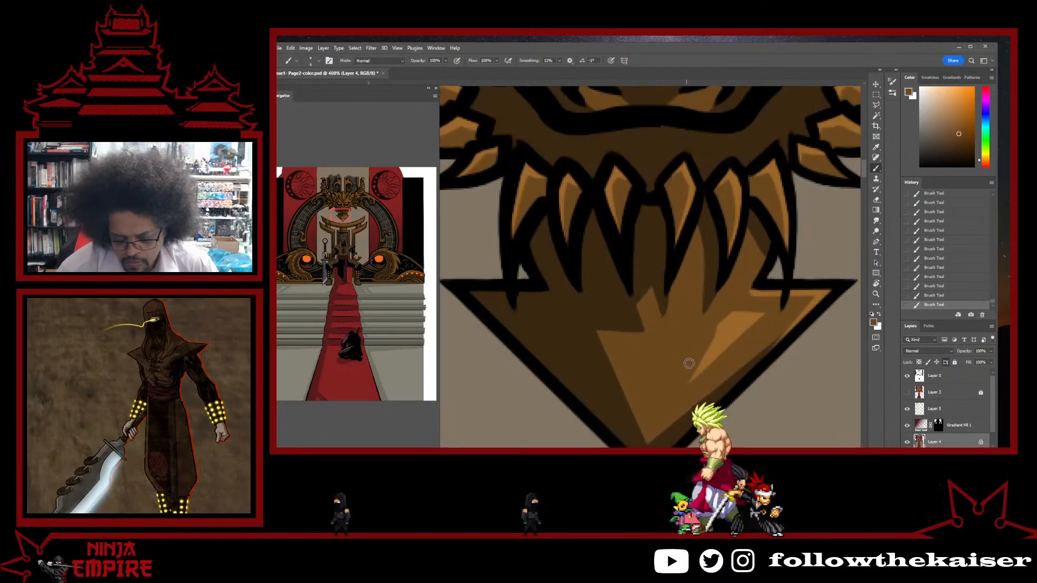
scroll(767, 340, "down", 3)
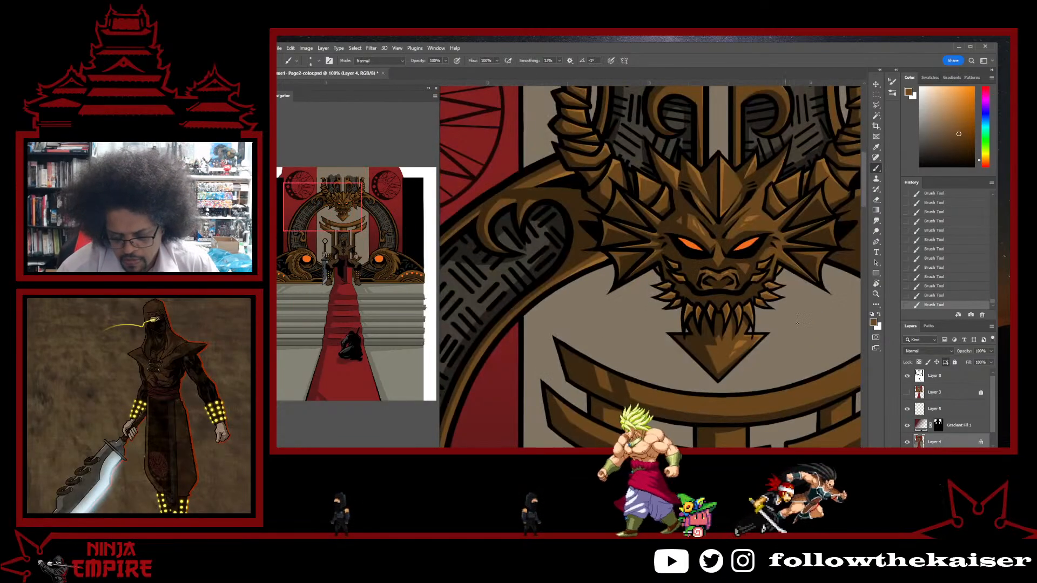
- Add light brown edge highlights to the right ear fin's spines, comparing before and after by undoing and redoing the last three strokes
left_click_drag(862, 287, 755, 354)
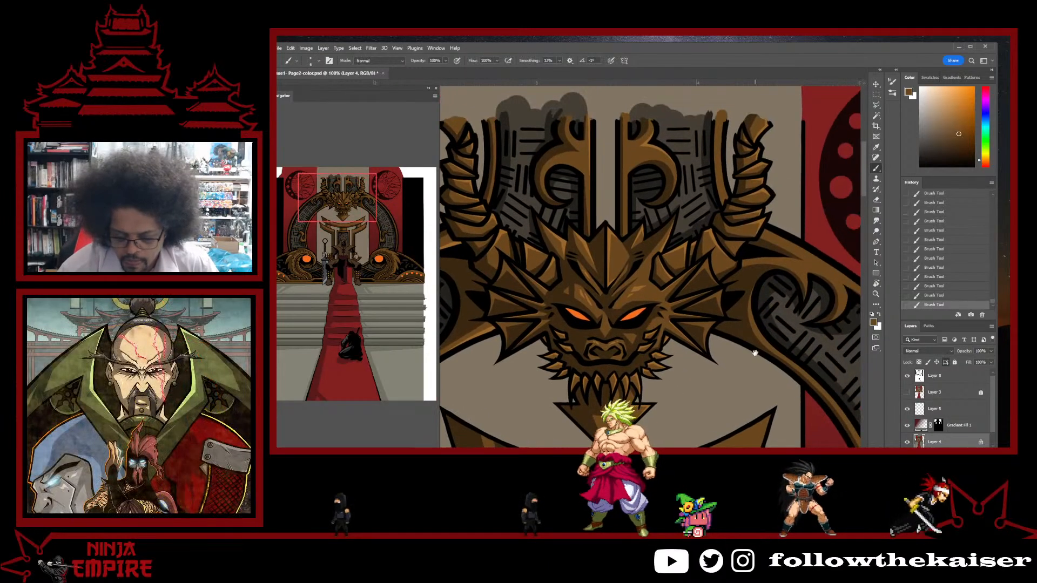
scroll(755, 353, "up", 3)
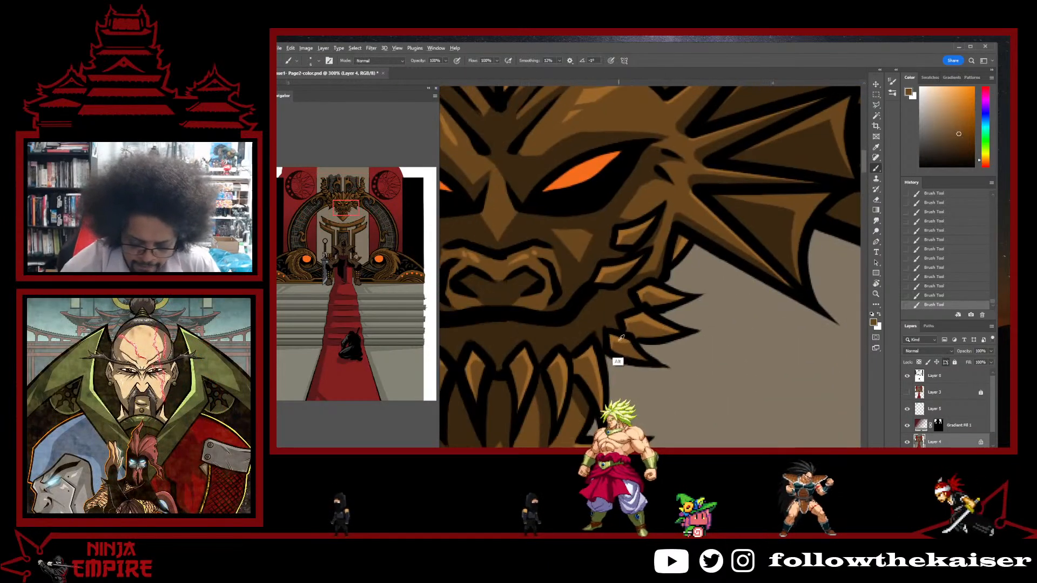
left_click_drag(737, 293, 629, 412)
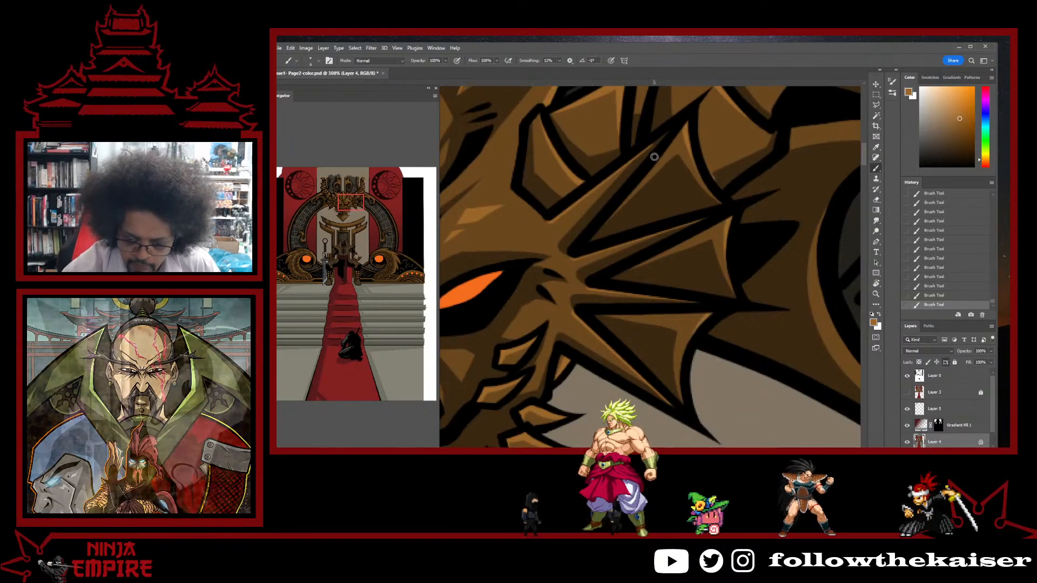
key("ctrl+z")
key("ctrl+z")
key("ctrl+z")
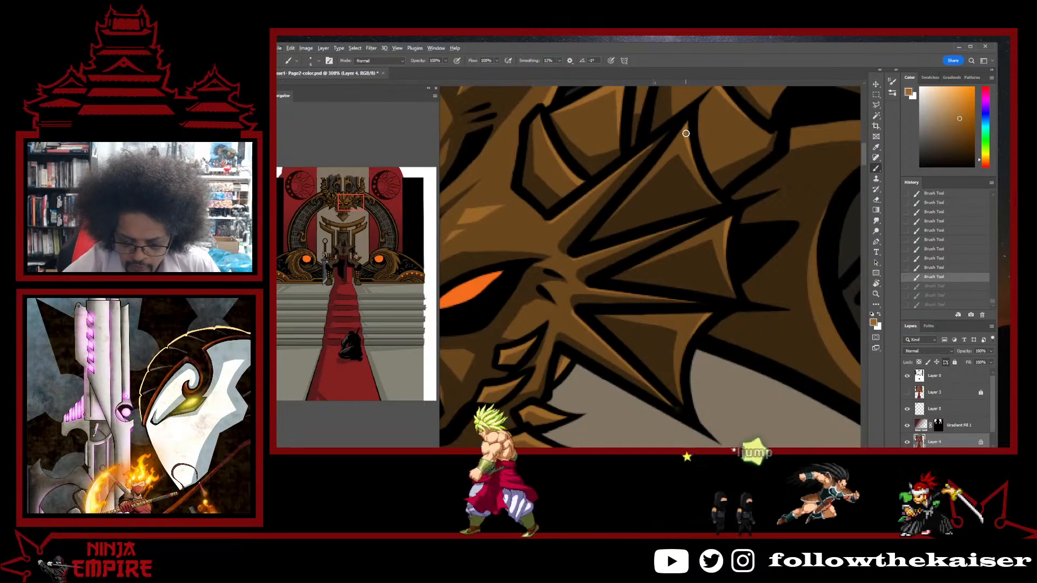
key("ctrl+shift+z")
key("ctrl+shift+z")
key("ctrl+shift+z")
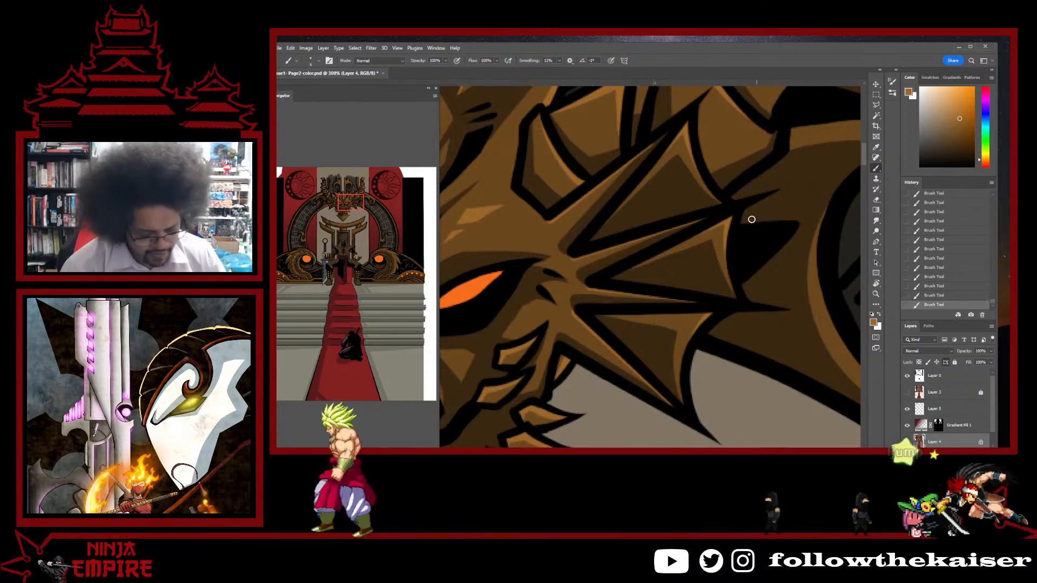
- Paint light brown edge highlights on the arch frame behind the right ear fin and on the upright post beside the right horn
key("r")
mouse_move(748, 308)
left_mouse_down()
mouse_move(655, 340)
mouse_move(712, 360)
mouse_move(814, 260)
left_mouse_up()
key("b")
key("r")
scroll(781, 319, "down", 2)
left_click_drag(742, 357, 671, 339)
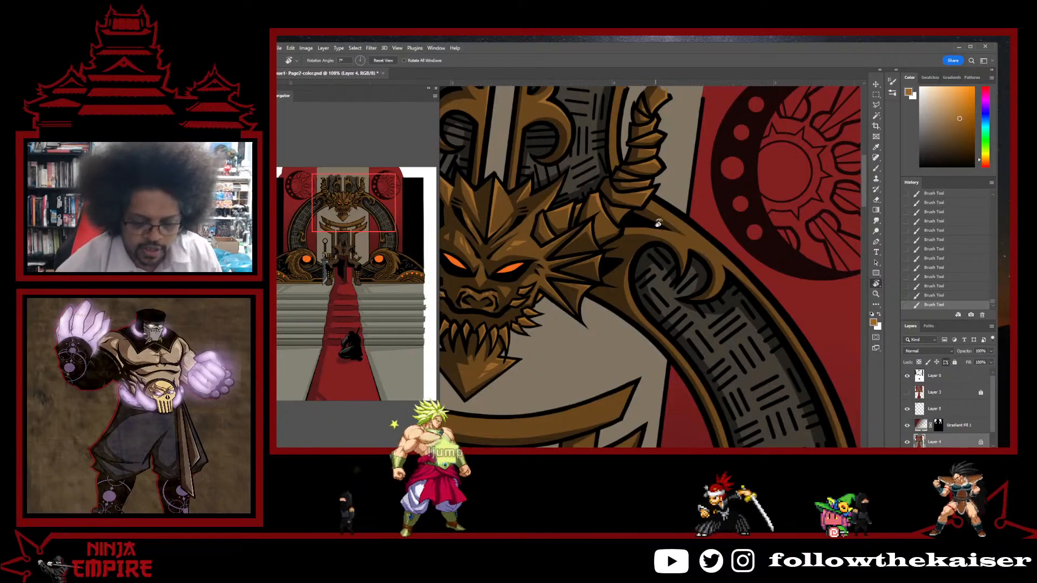
left_click_drag(659, 223, 680, 263)
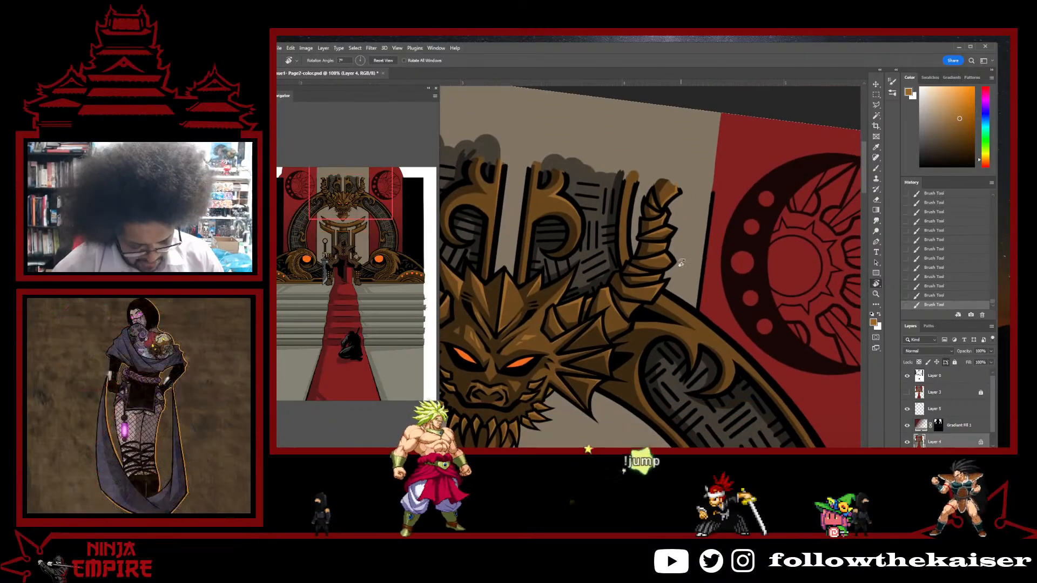
key("b")
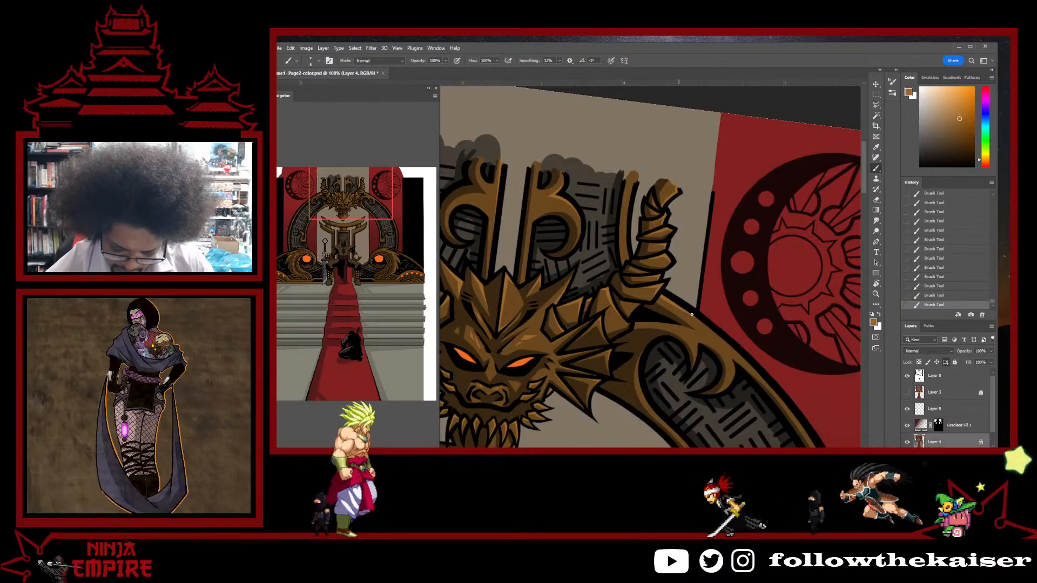
left_click(657, 327, "alt")
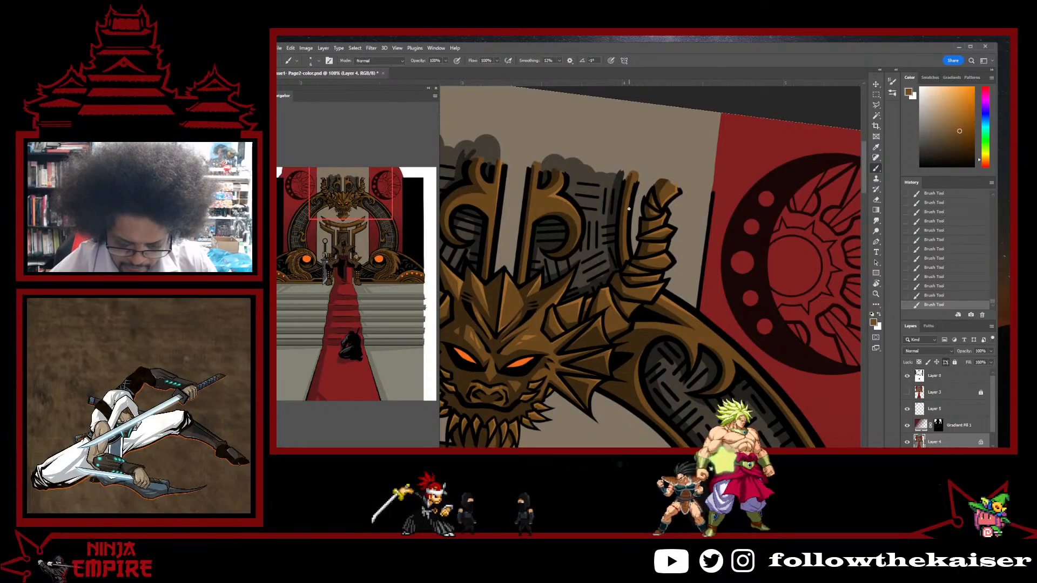
left_click(666, 299, "alt")
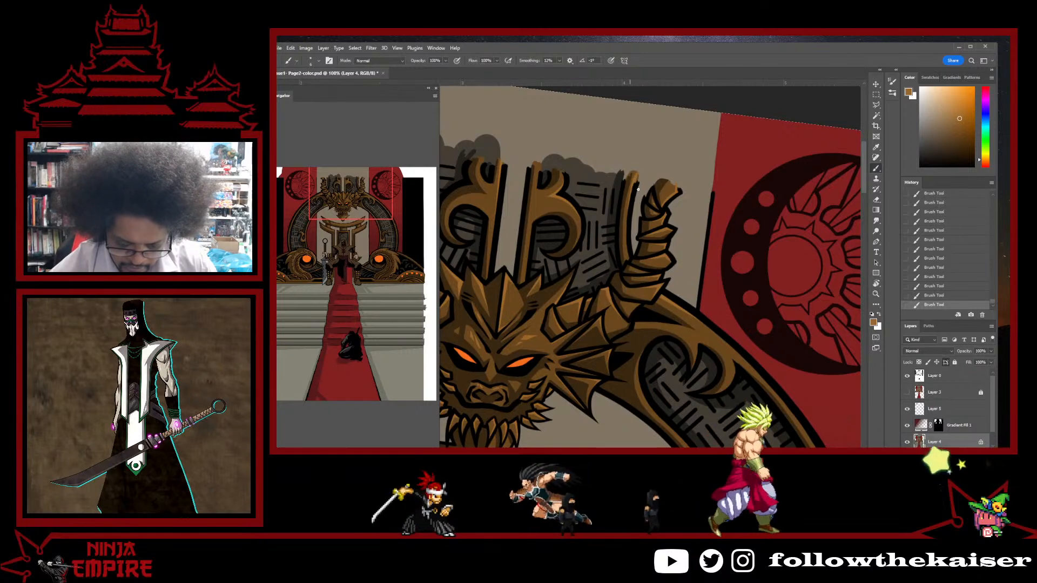
- Paint light brown highlights on the hooked spike and the curled tip of the arch frame's upper right ornament
scroll(691, 335, "up", 2)
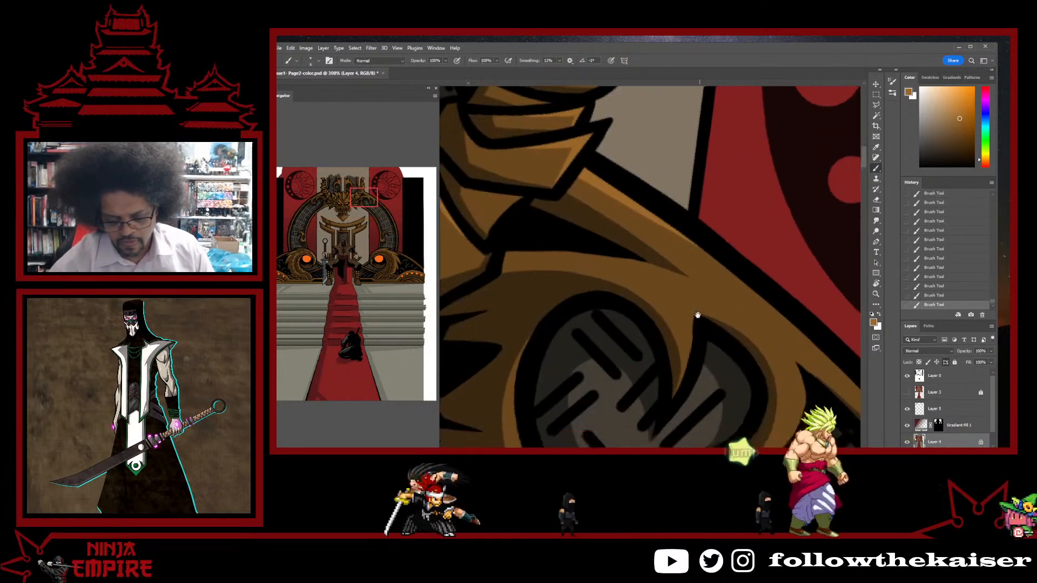
mouse_move(697, 315)
left_mouse_down()
mouse_move(670, 251)
mouse_move(674, 264)
mouse_move(678, 250)
mouse_move(672, 297)
left_mouse_up()
left_click(671, 262, "alt")
left_click(666, 252, "alt")
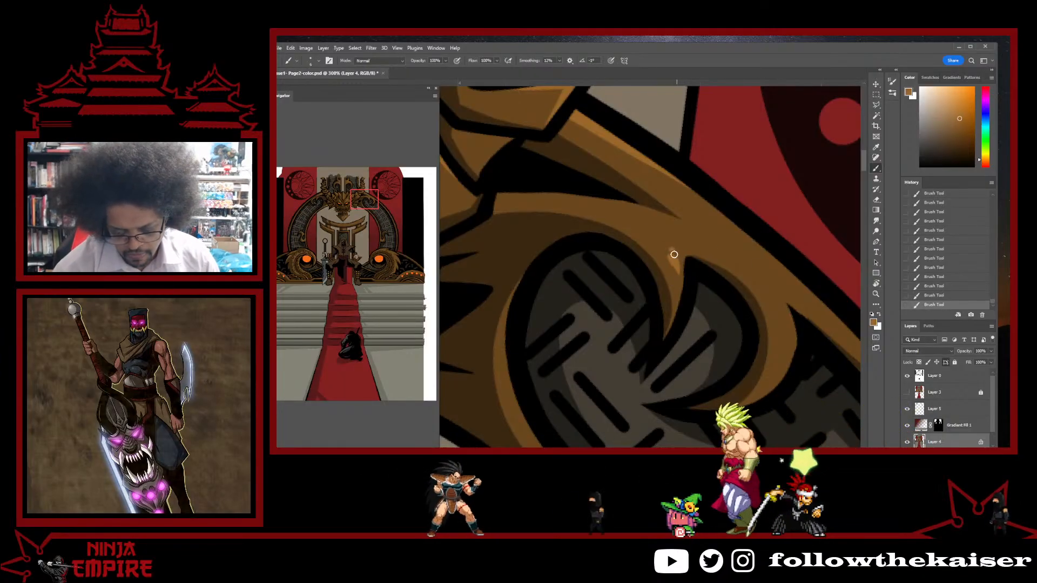
left_click_drag(732, 276, 640, 208)
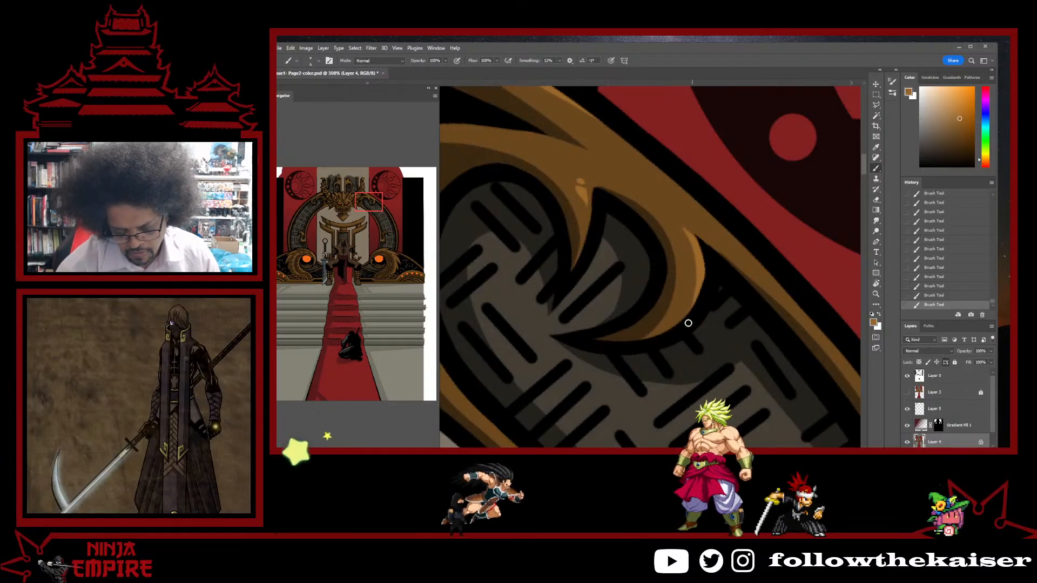
- Paint a light brown highlight on the rounded base of the arch's lower right scroll and shape it with the base brown
key("ctrl+minus")
key("ctrl+minus")
key("ctrl+minus")
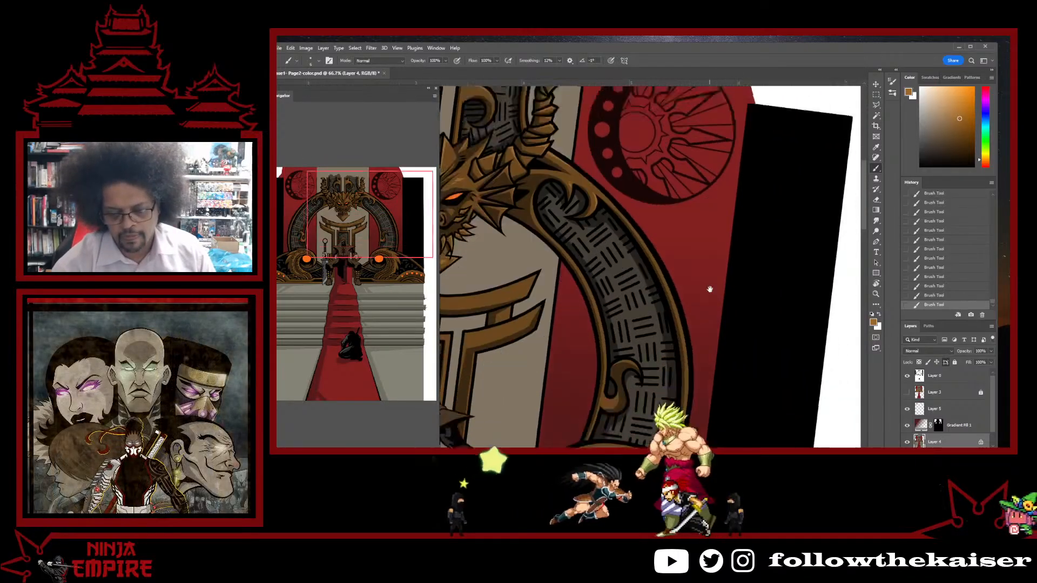
left_click_drag(680, 254, 757, 318)
key("ctrl+plus")
key("ctrl+plus")
key("ctrl+plus")
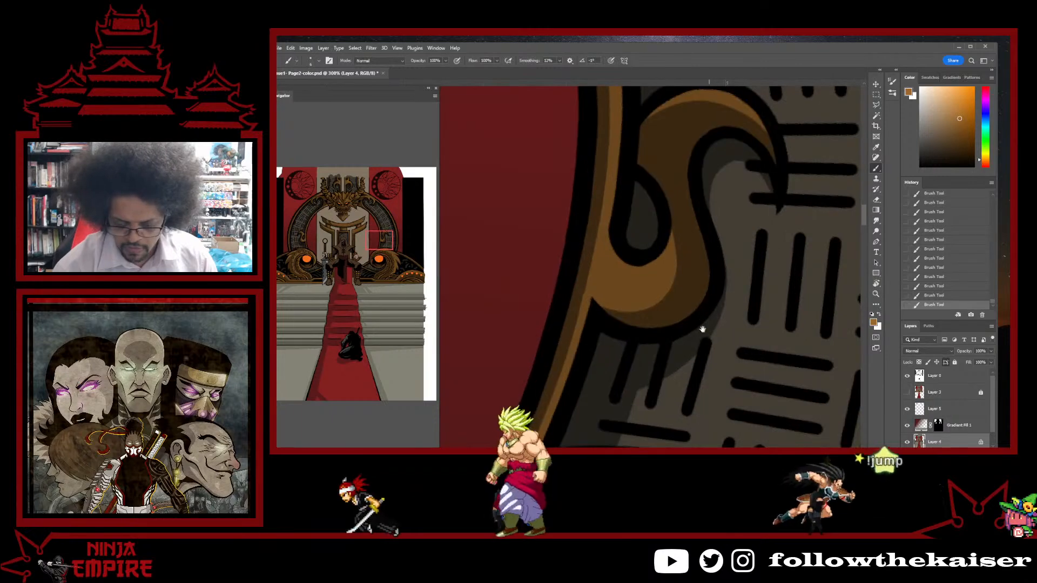
mouse_move(655, 335)
left_mouse_down()
mouse_move(690, 390)
mouse_move(706, 301)
mouse_move(683, 301)
left_mouse_up()
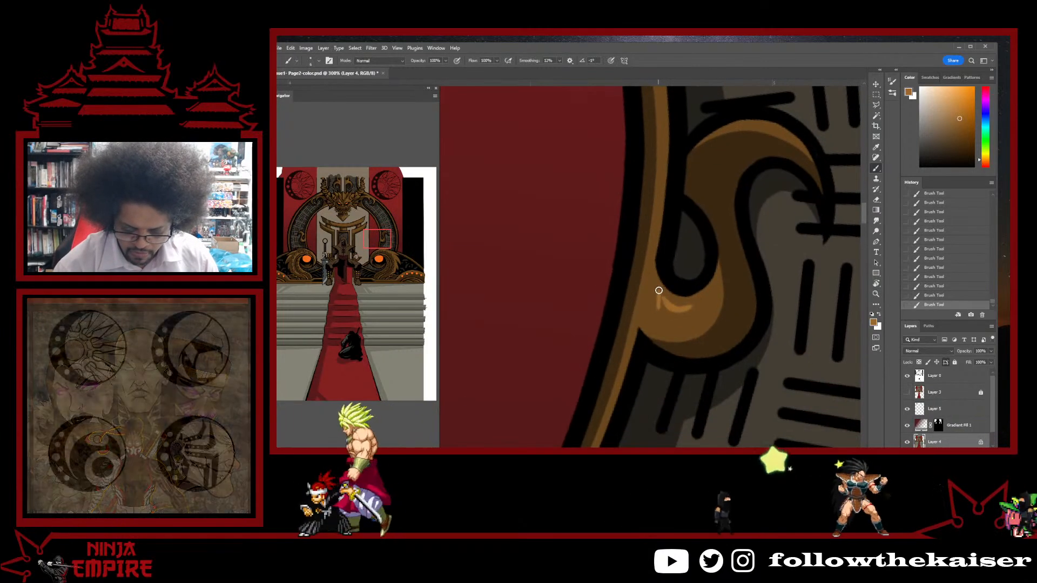
left_click_drag(655, 291, 668, 317)
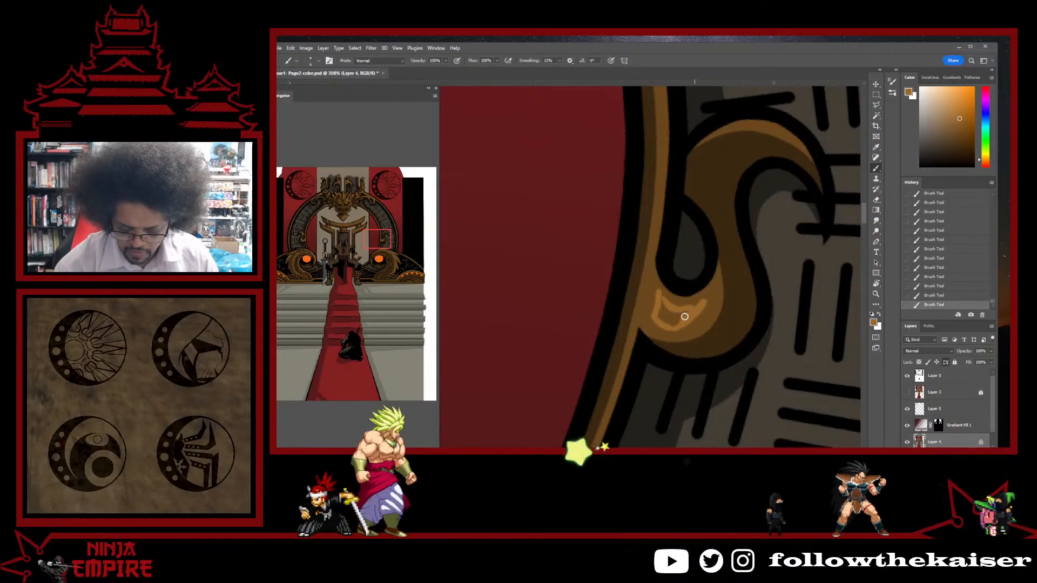
left_click(668, 288, "alt")
left_click(654, 283, "alt")
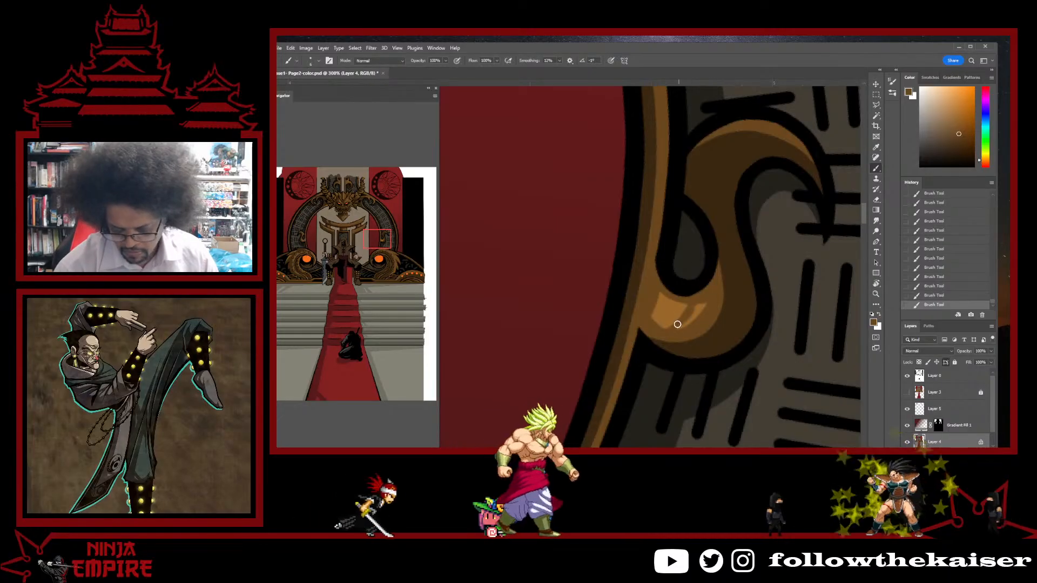
- Compare the last strokes on the scroll base by undoing and redoing them, and rework the brown gap that splits the highlight
key("ctrl+z")
key("ctrl+z")
key("ctrl+z")
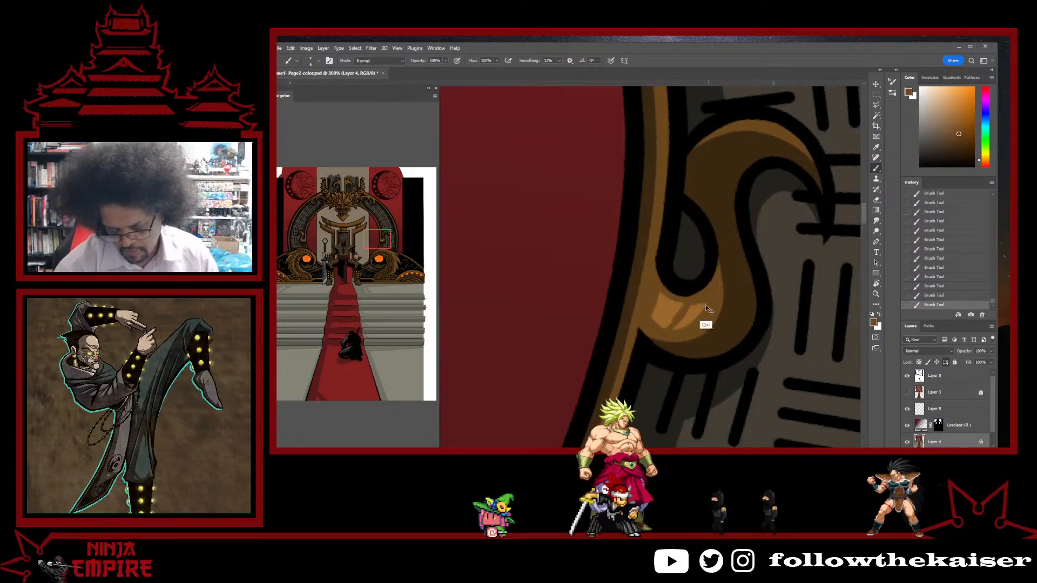
key("ctrl+shift+z")
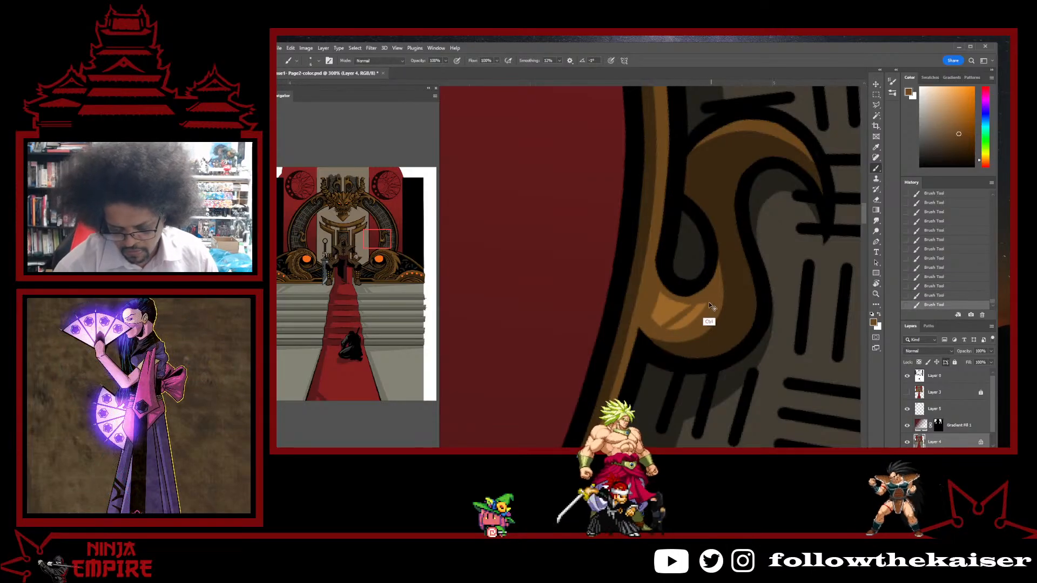
key("ctrl+shift+z")
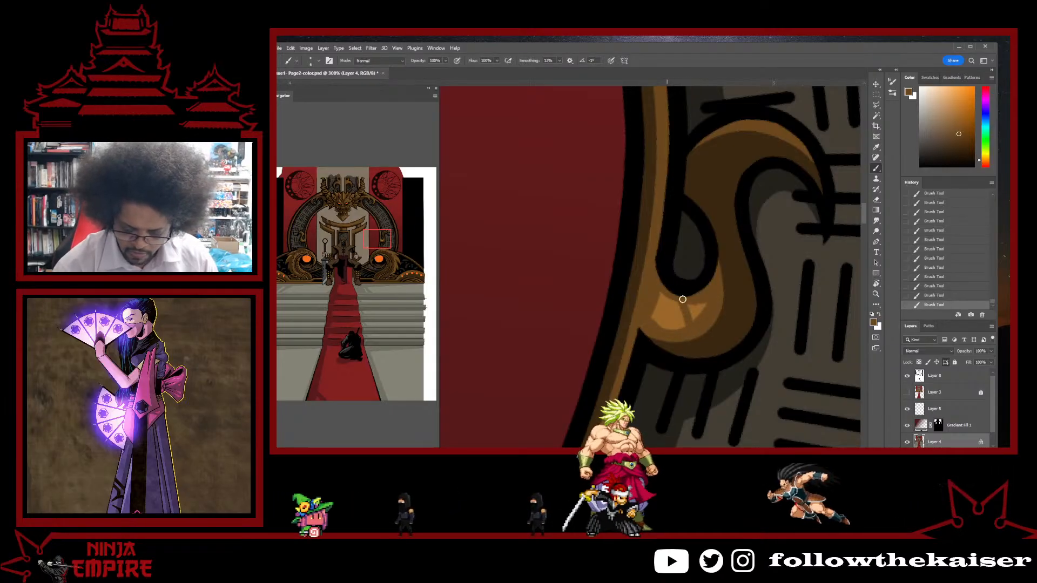
- Refine the light brown highlight along the top edge of the scroll's upper curl
left_click(730, 309, "ctrl+alt")
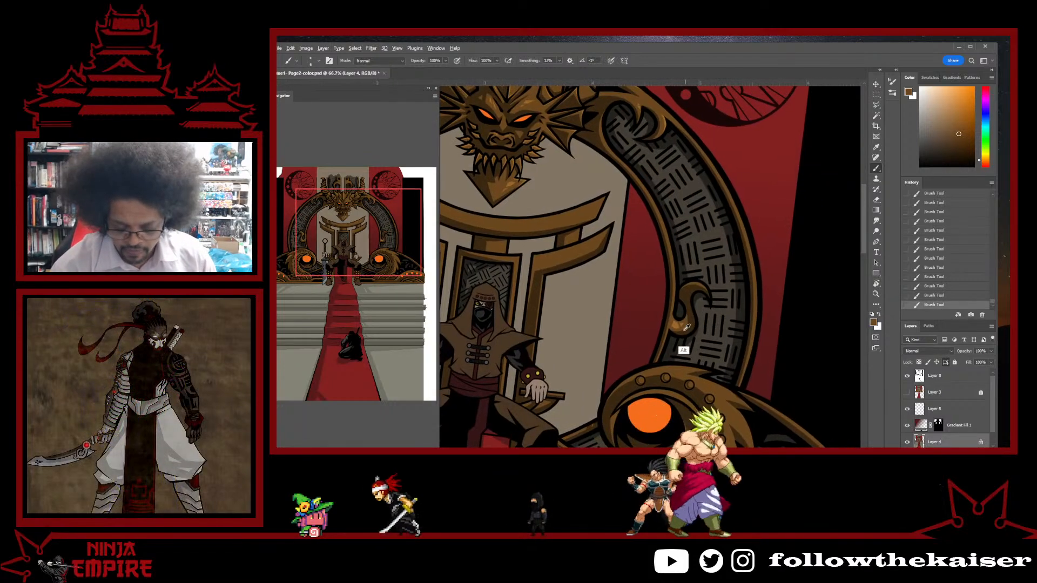
left_click(696, 302, "ctrl")
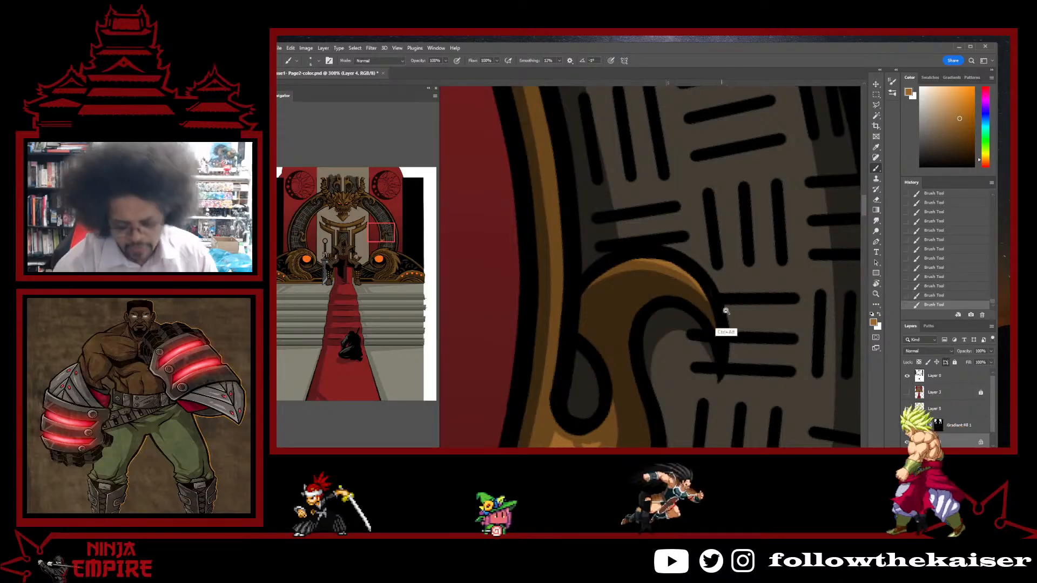
left_click(726, 311, "ctrl+alt")
left_click(725, 311, "ctrl+alt")
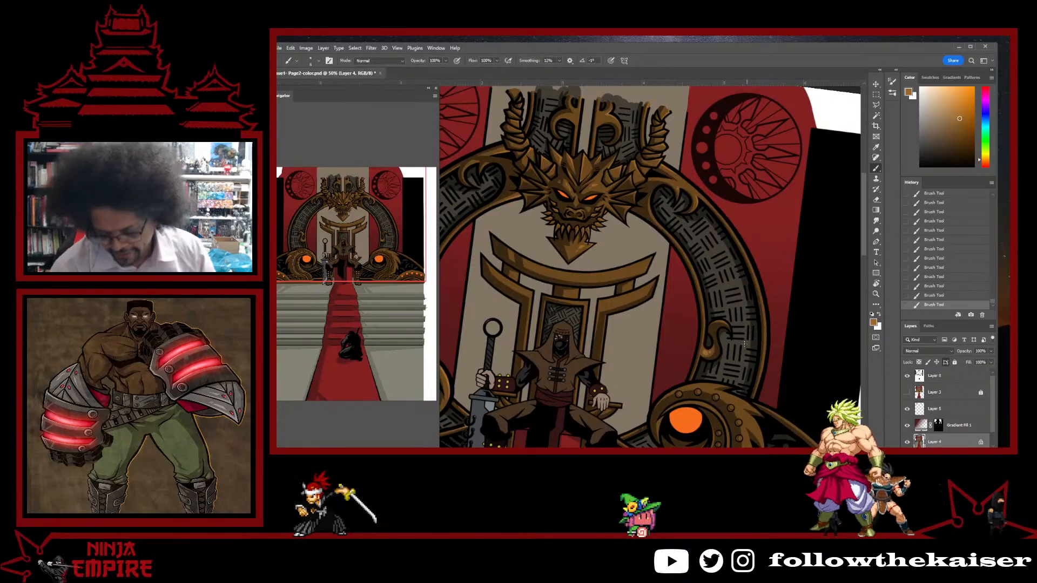
- Highlight the lower end of the throne base's sloping right rail in light brown and erase the paint spilling past the panel edge
scroll(744, 343, "down", 4)
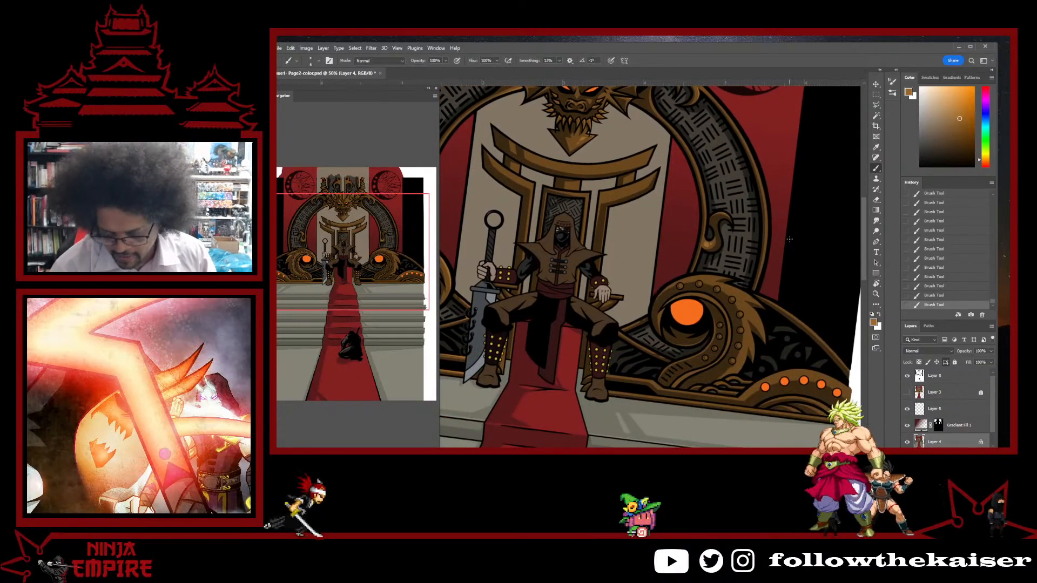
left_click(808, 313, "ctrl")
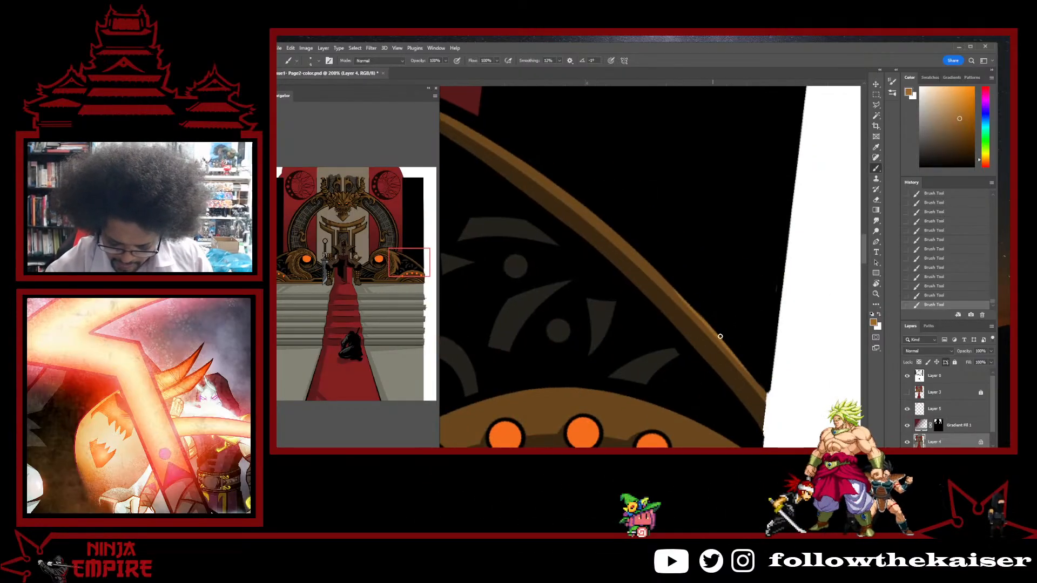
key("e")
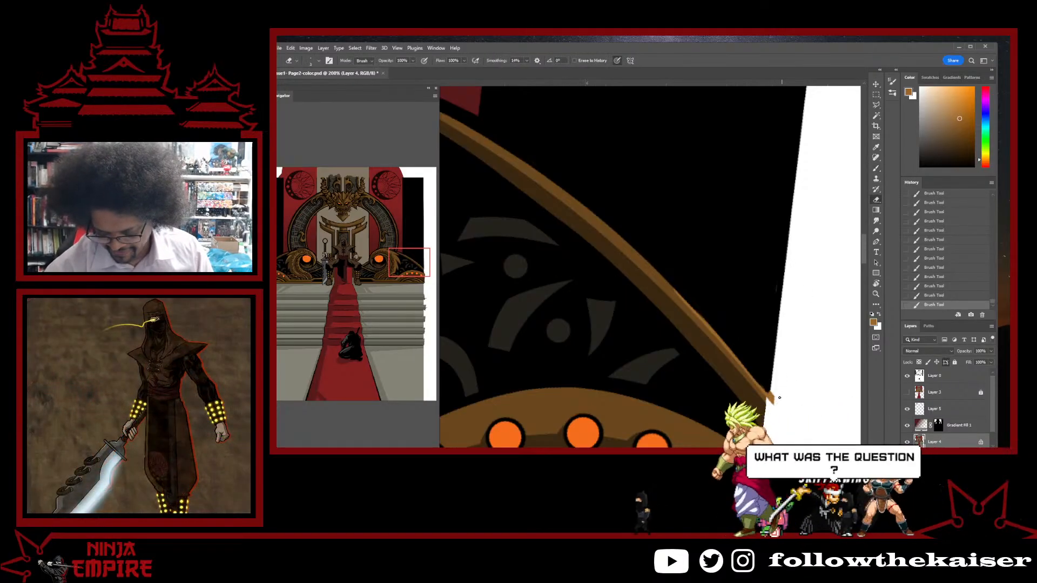
left_click(769, 397)
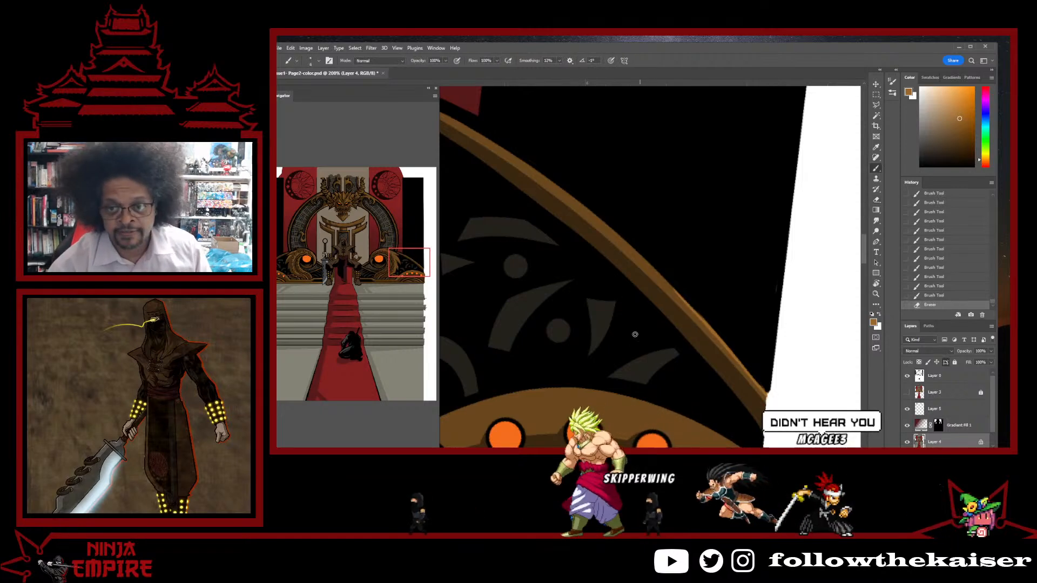
- Continue the light brown highlight up the sloping rail and touch up its upper end with the base brown
key("b")
left_click_drag(601, 268, 677, 295)
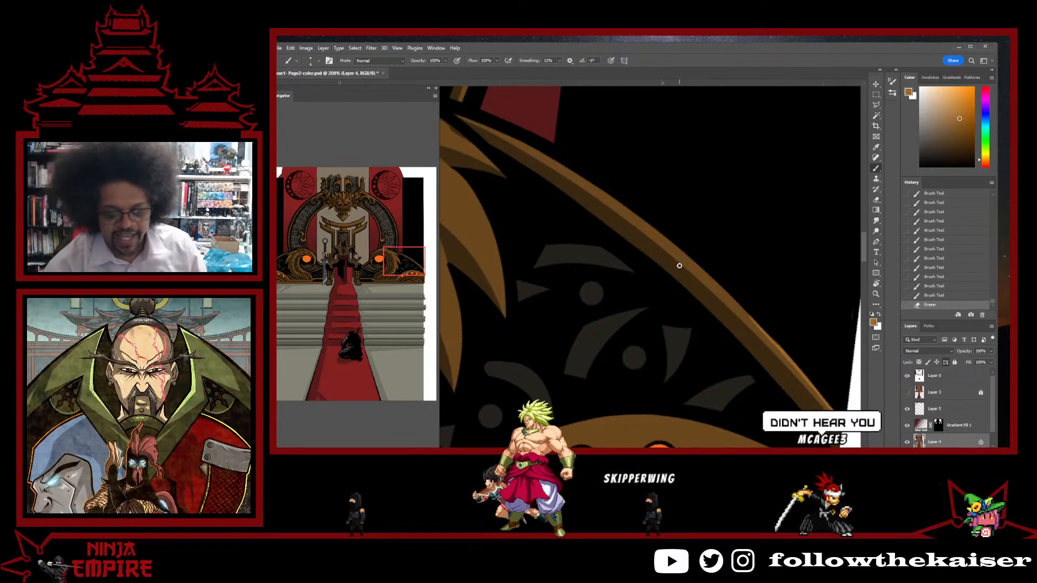
left_click_drag(614, 342, 688, 337)
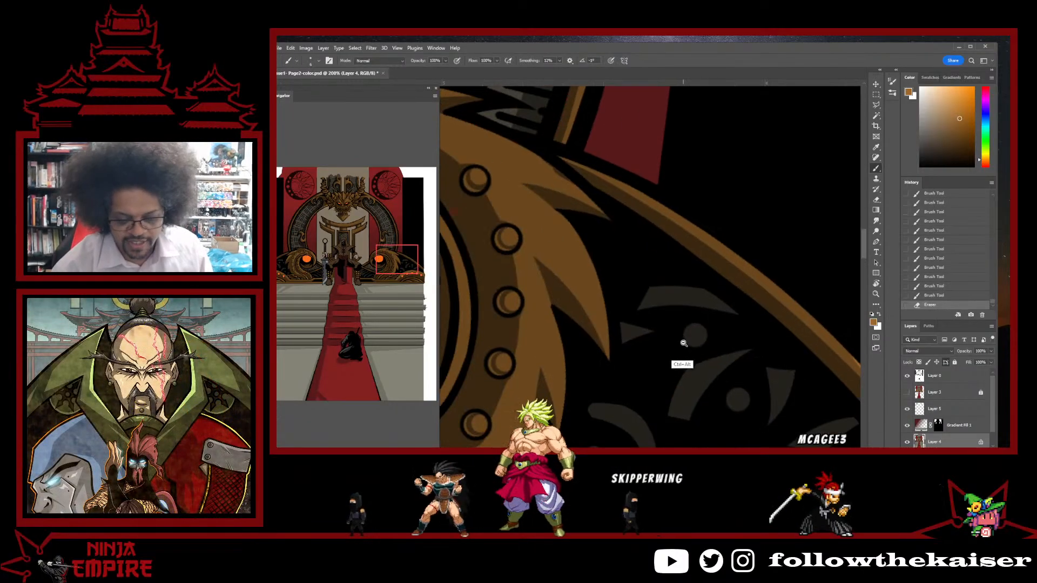
left_click(683, 343, "ctrl+alt")
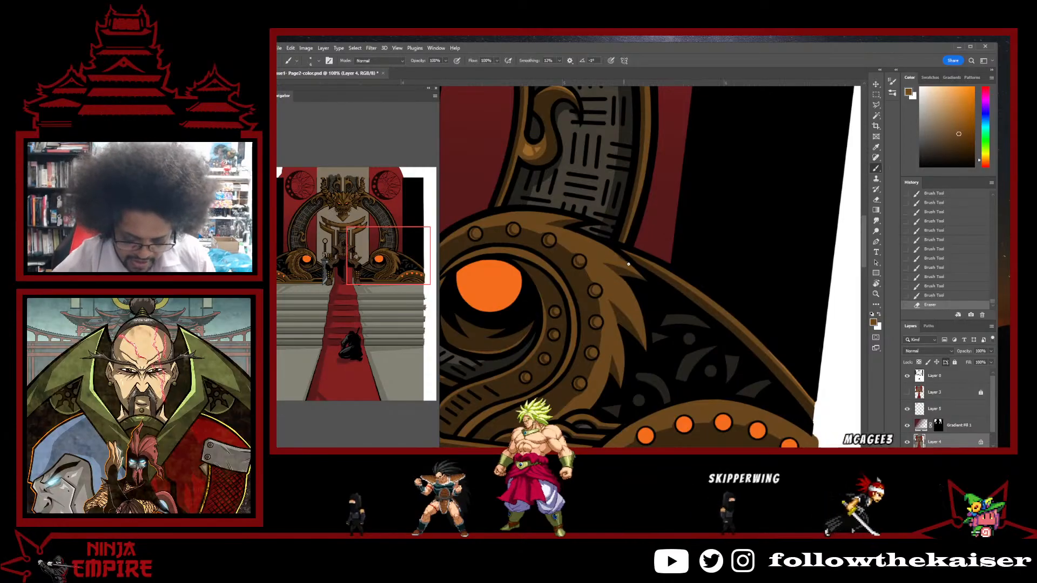
left_click_drag(621, 258, 622, 258)
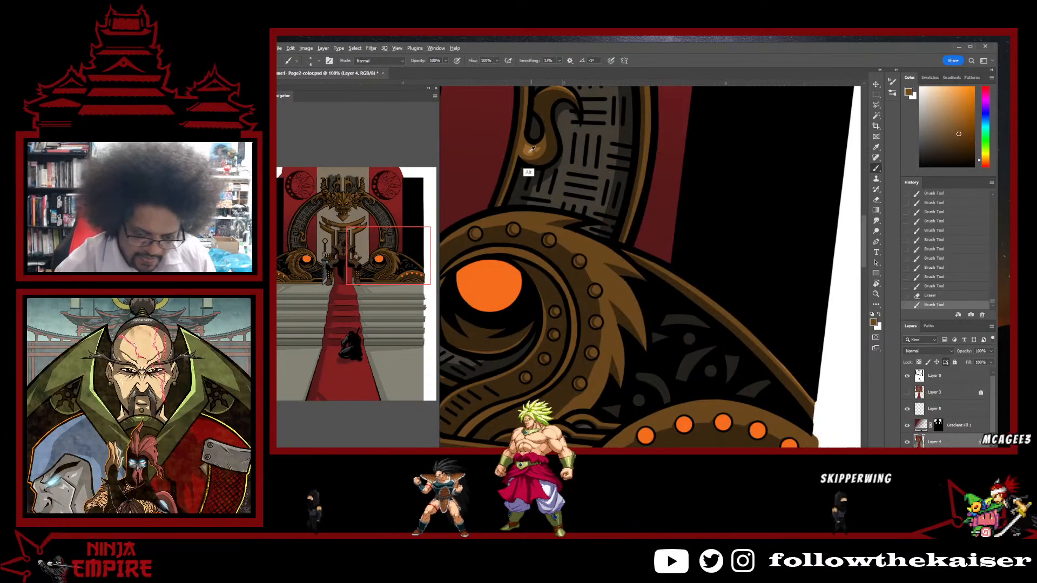
- Try a light brown highlight along the outer edge of the right spiral ornament, from the arch's foot to the first spike
left_click(640, 294, "ctrl")
left_click_drag(639, 294, 805, 322)
key("r")
left_click_drag(803, 208, 676, 118)
left_click_drag(643, 271, 659, 409)
left_click(610, 289, "ctrl")
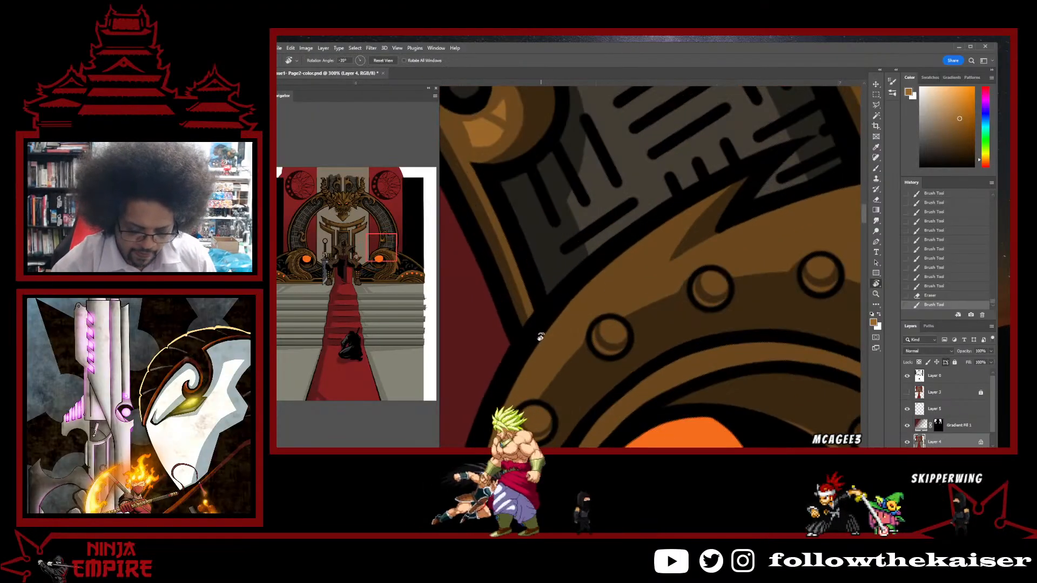
left_click_drag(787, 163, 537, 329)
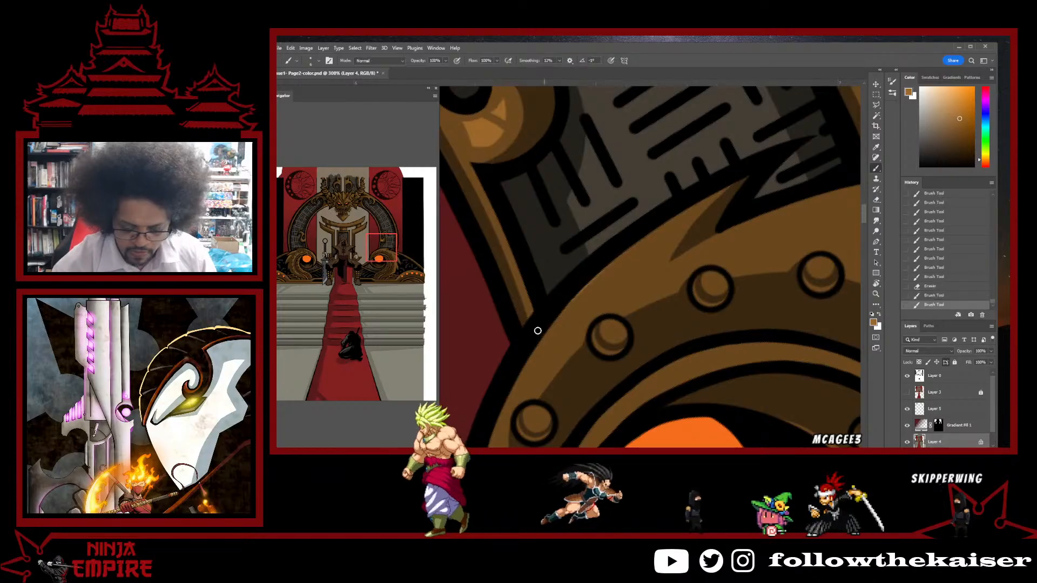
left_click_drag(746, 179, 613, 266)
key("ctrl+z")
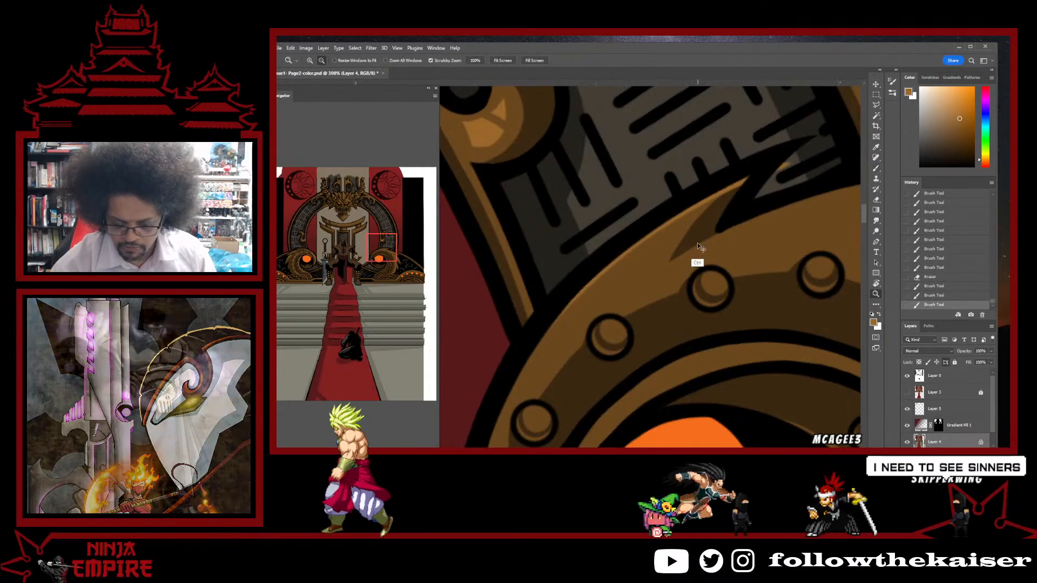
- Paint a light brown edge highlight on the right spiral ornament up to its first spike and refine it with the base brown
key("z")
left_click(733, 185)
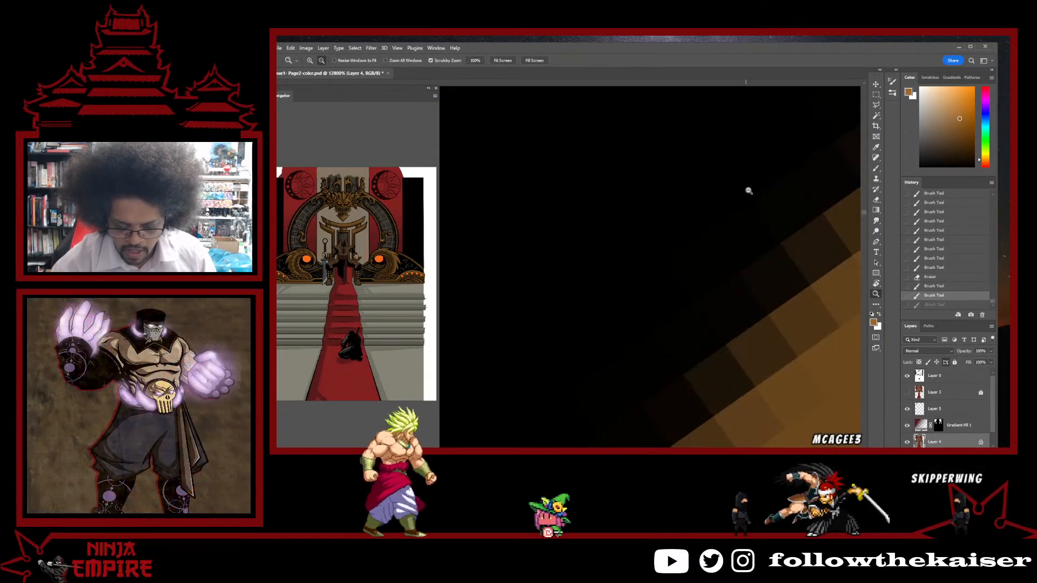
left_click_drag(756, 224, 609, 296)
left_click_drag(792, 219, 658, 282)
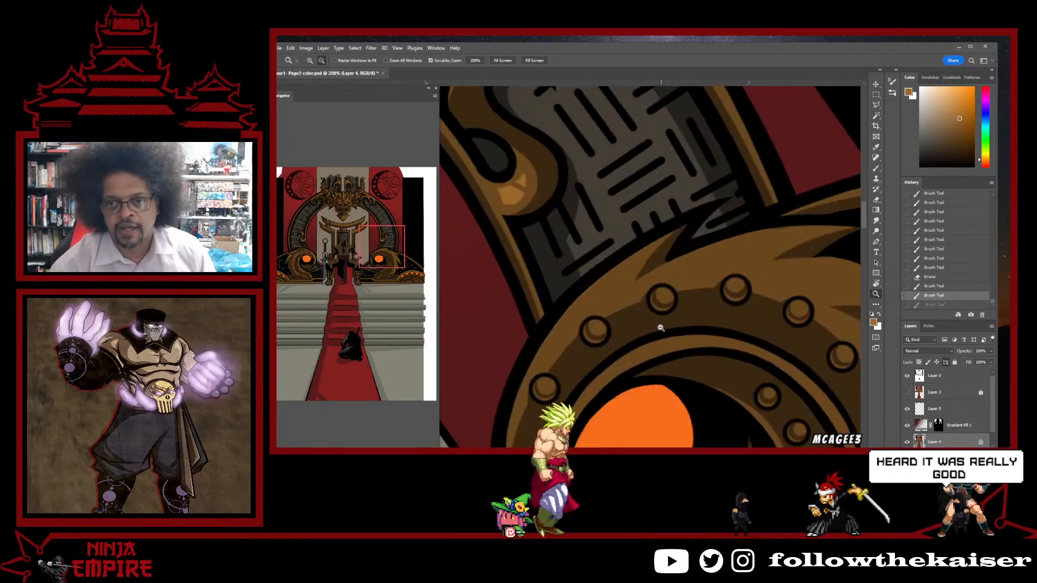
scroll(663, 241, "down", 1)
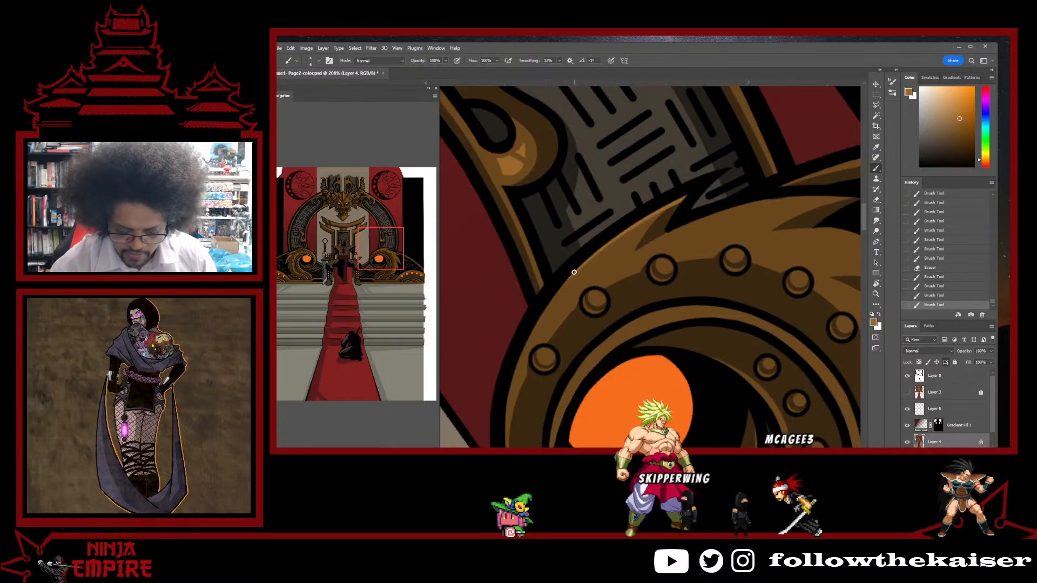
left_click(666, 206, "alt")
- Paint a light brown highlight along the outer edge of the right spiral ornament's second spike and touch it up with the base and shadow browns
scroll(780, 225, "right", 3)
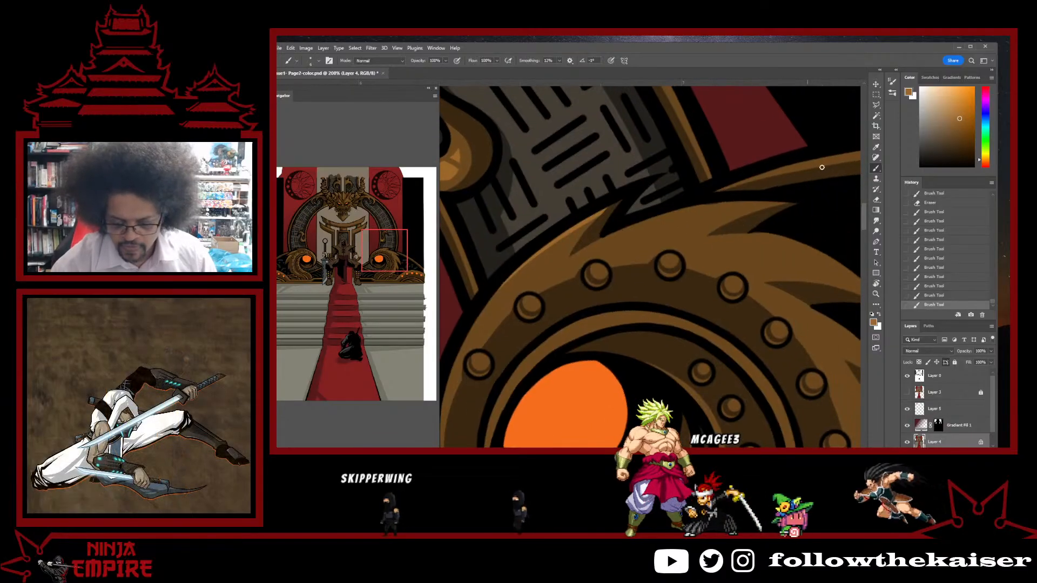
key("r")
mouse_move(786, 218)
left_mouse_down()
mouse_move(722, 192)
mouse_move(679, 230)
mouse_move(745, 194)
left_mouse_up()
key("ctrl+plus")
key("b")
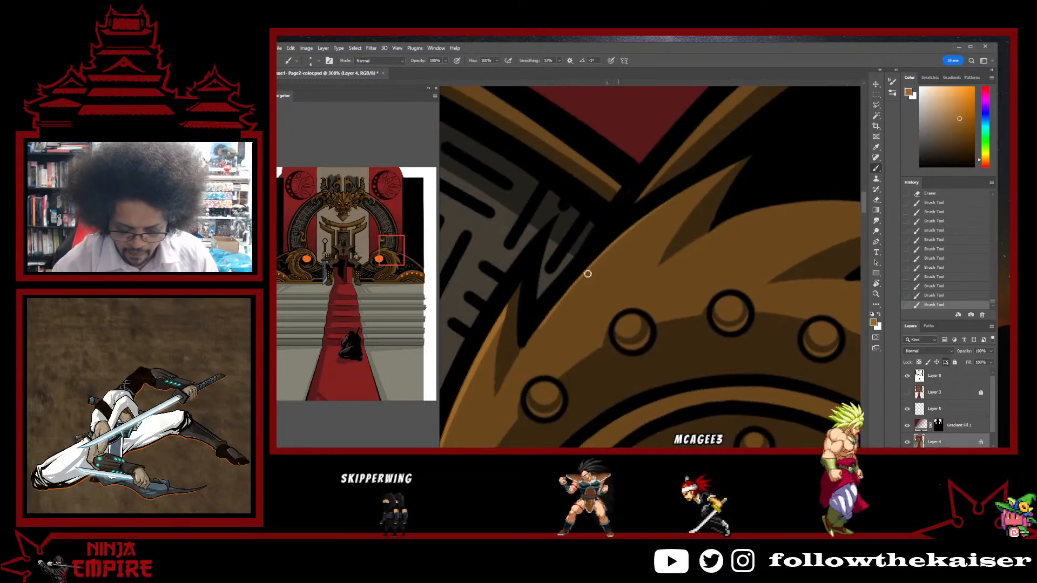
left_click_drag(587, 272, 742, 164)
left_click_drag(630, 231, 750, 156)
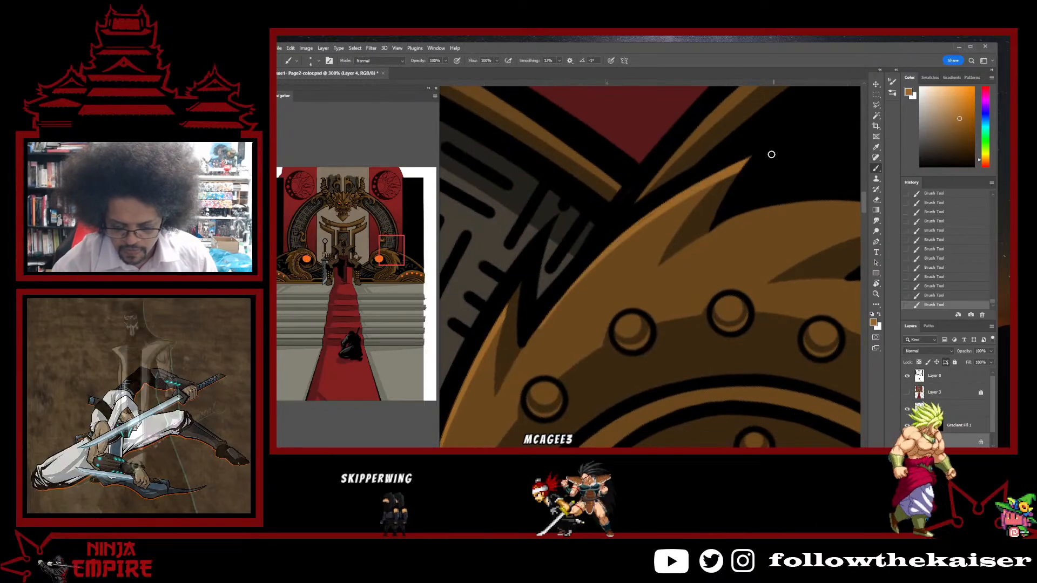
left_click(536, 328, "alt")
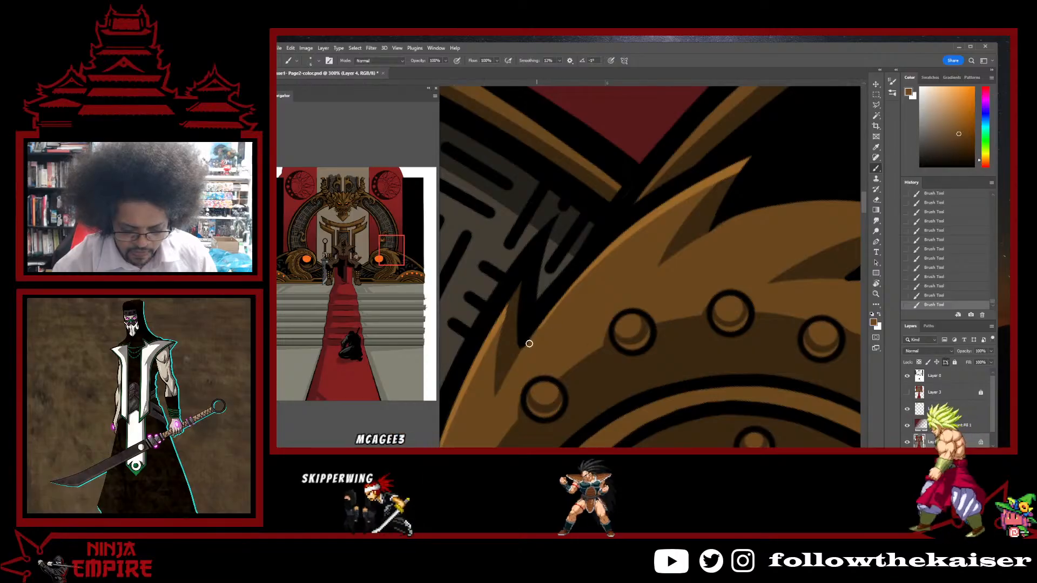
left_click(579, 290, "alt")
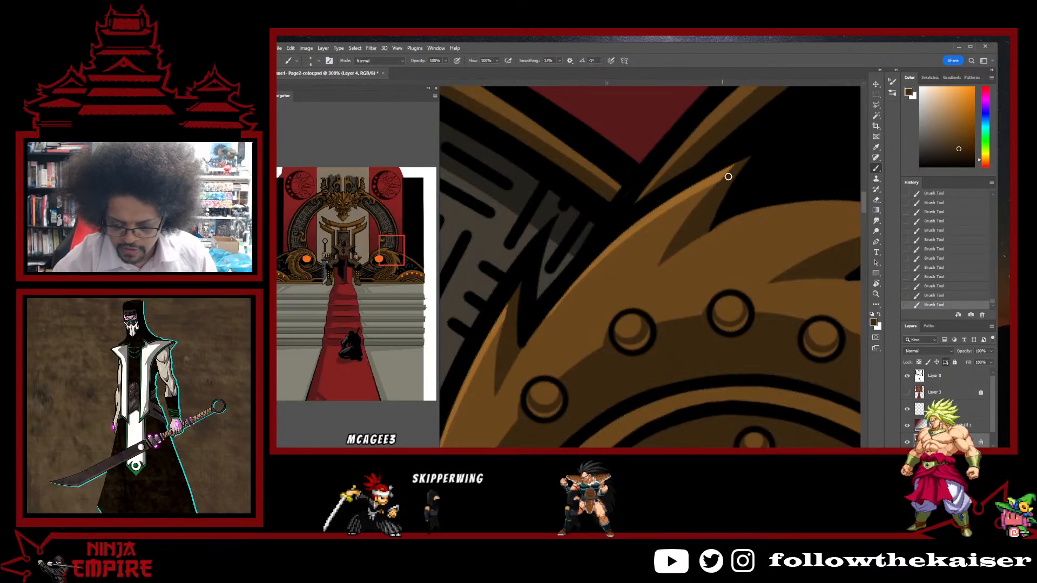
- Highlight the outer edge of the spiral's third spike in light brown and refine it with the base and shadow browns
left_click(738, 225, "alt")
key("r")
mouse_move(738, 224)
left_mouse_down()
mouse_move(786, 216)
mouse_move(642, 289)
mouse_move(610, 275)
left_mouse_up()
key("b")
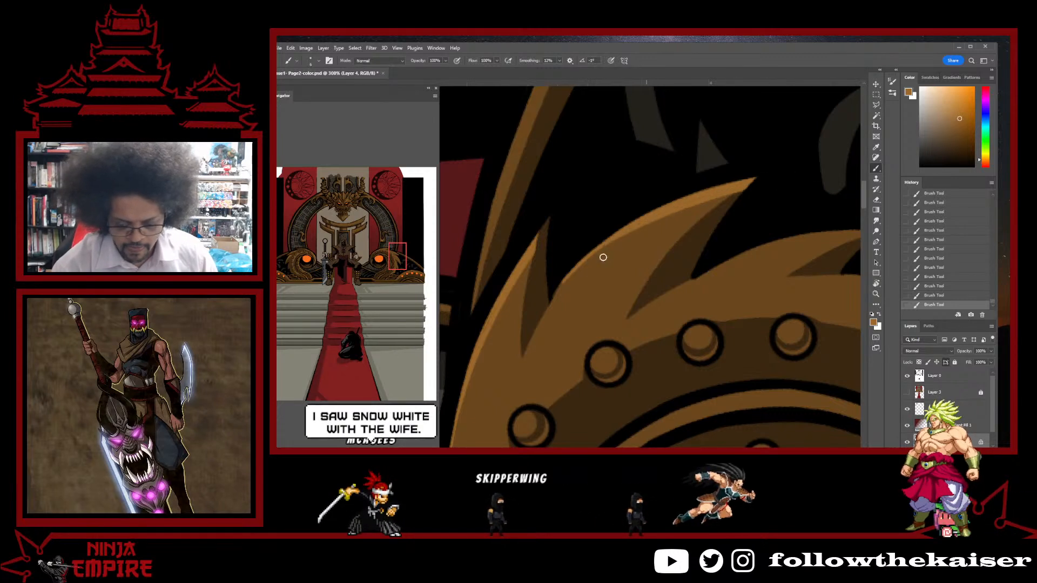
left_click(551, 303, "alt")
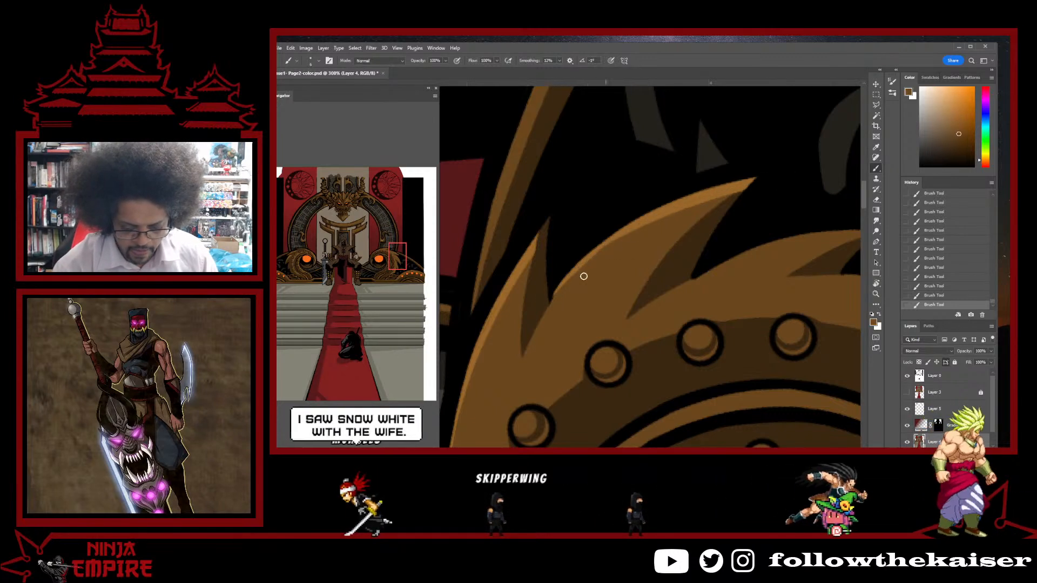
left_click(691, 240, "alt")
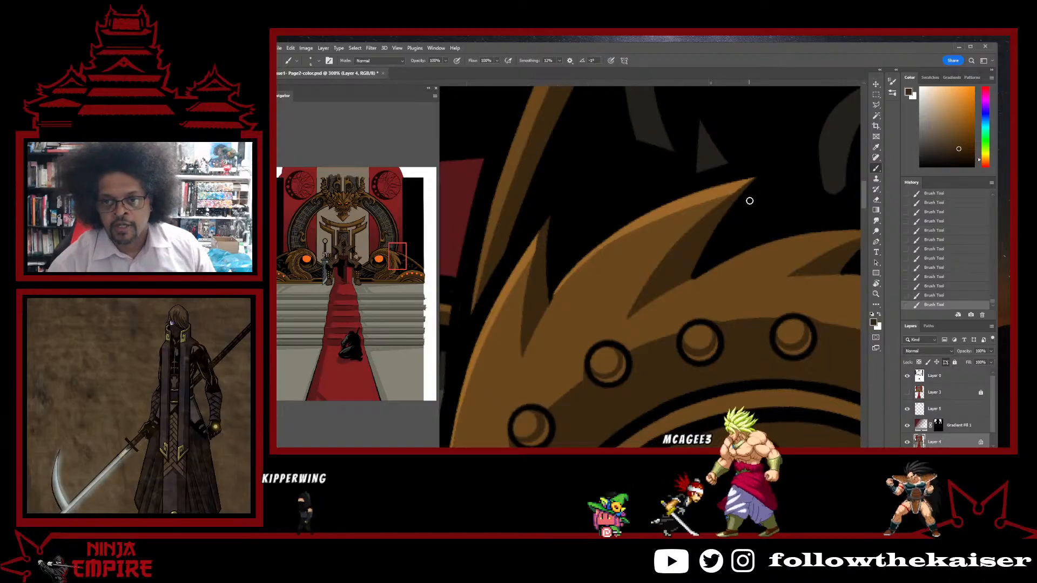
key("alt")
- Paint the light brown edge highlight on the spiral's fourth spike and clean up its contour with the dark shadow tones
left_click(727, 187, "alt")
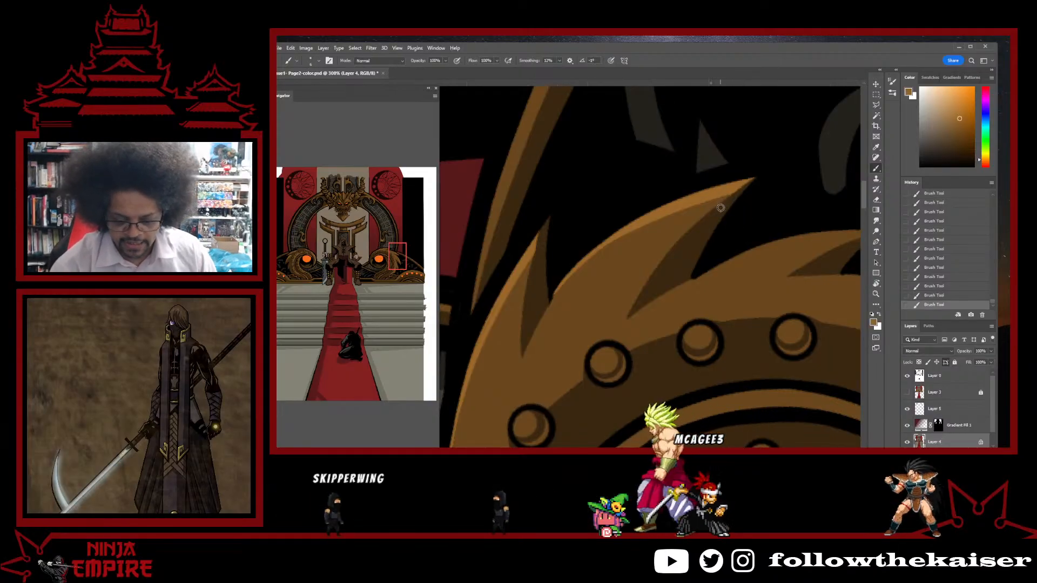
key("r")
left_click_drag(726, 187, 610, 259)
mouse_move(778, 224)
left_mouse_down()
mouse_move(629, 261)
mouse_move(615, 238)
left_mouse_up()
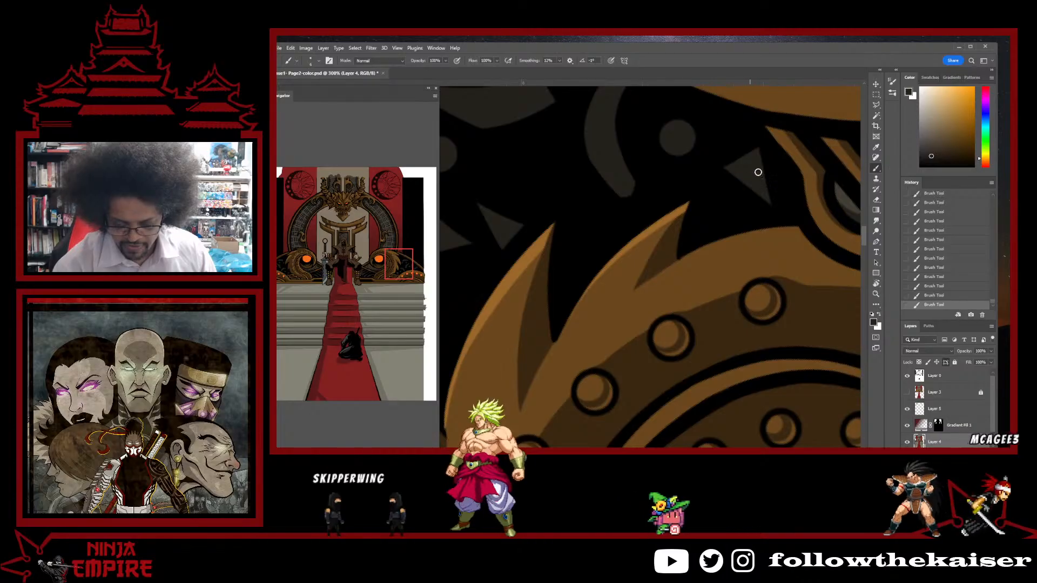
left_click(664, 243, "alt")
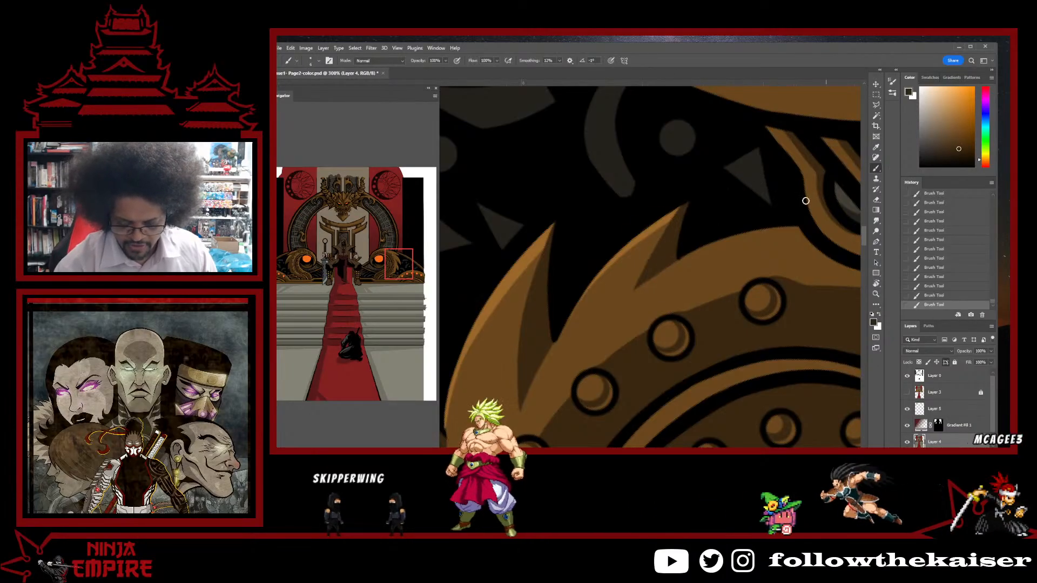
left_click_drag(805, 200, 701, 204)
- Continue the light brown highlight along the spiral's outer edge from the fourth spike to the braided ornament, refining it with the base brown
left_click(607, 187, "alt")
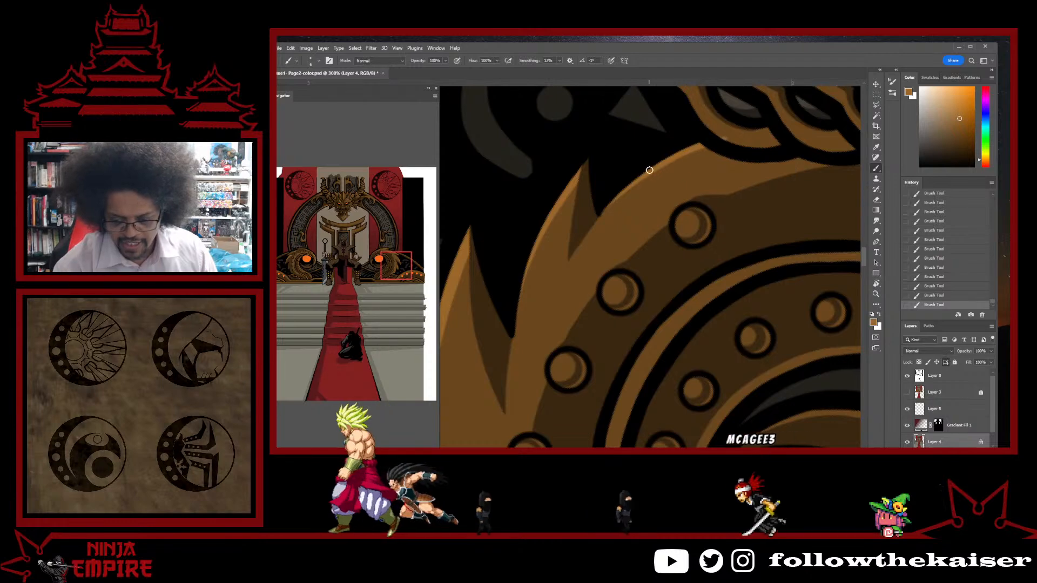
left_click(737, 143, "alt")
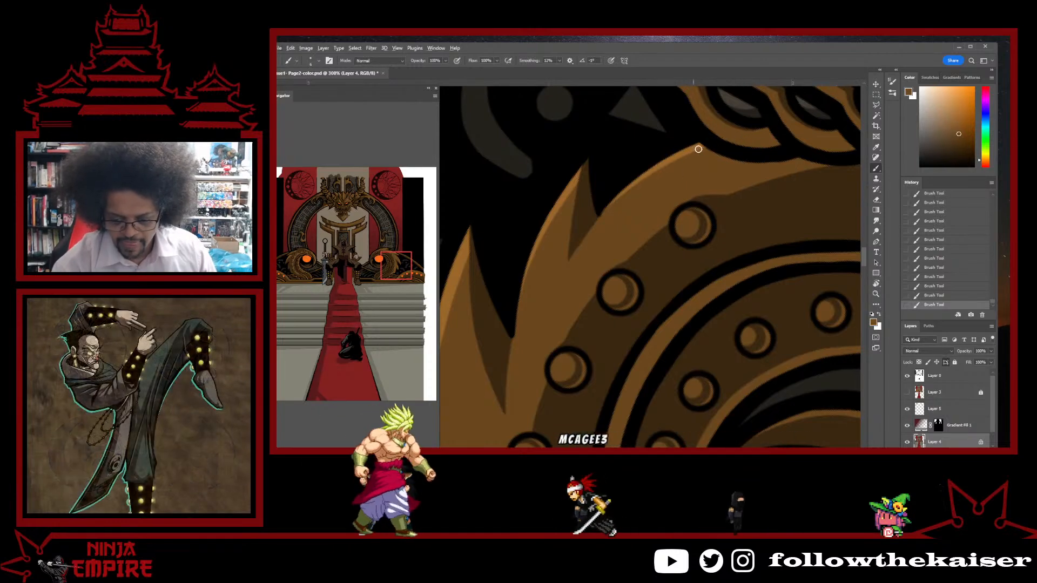
key("r")
mouse_move(733, 219)
left_mouse_down()
mouse_move(701, 162)
mouse_move(738, 207)
left_mouse_up()
left_click(744, 260, "ctrl+alt")
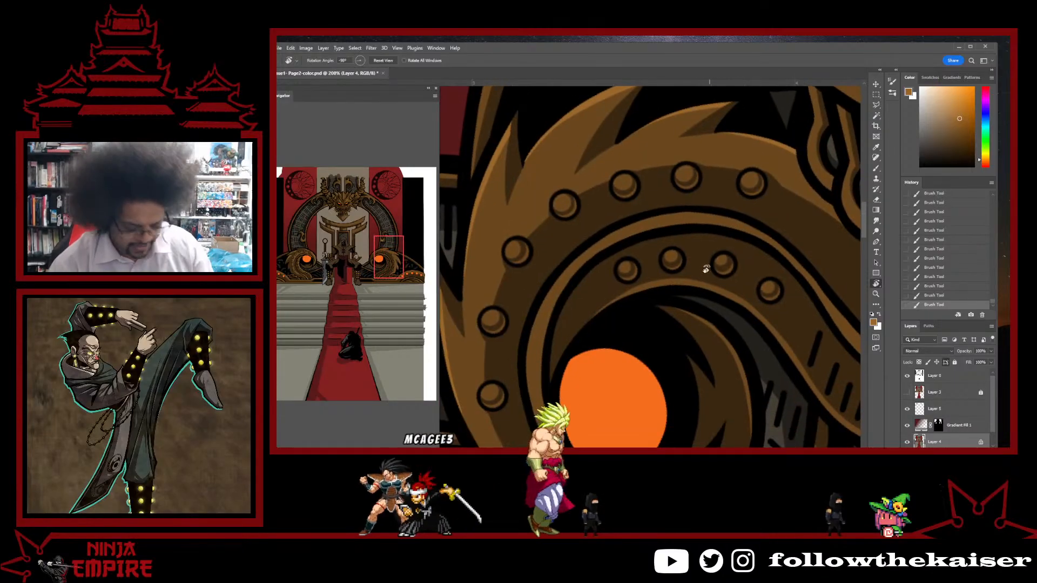
left_click_drag(780, 223, 756, 270)
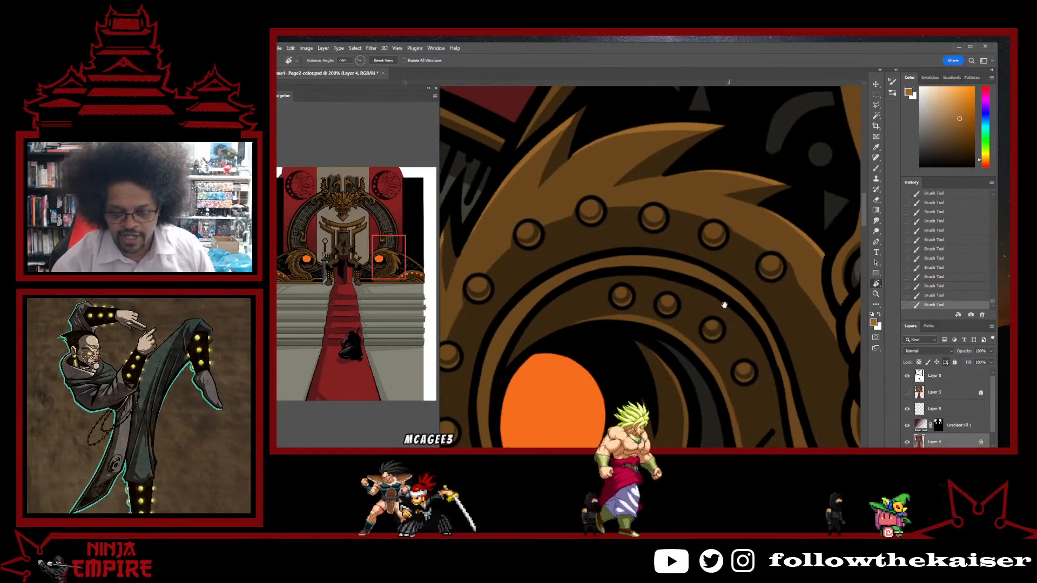
left_click_drag(723, 302, 839, 178)
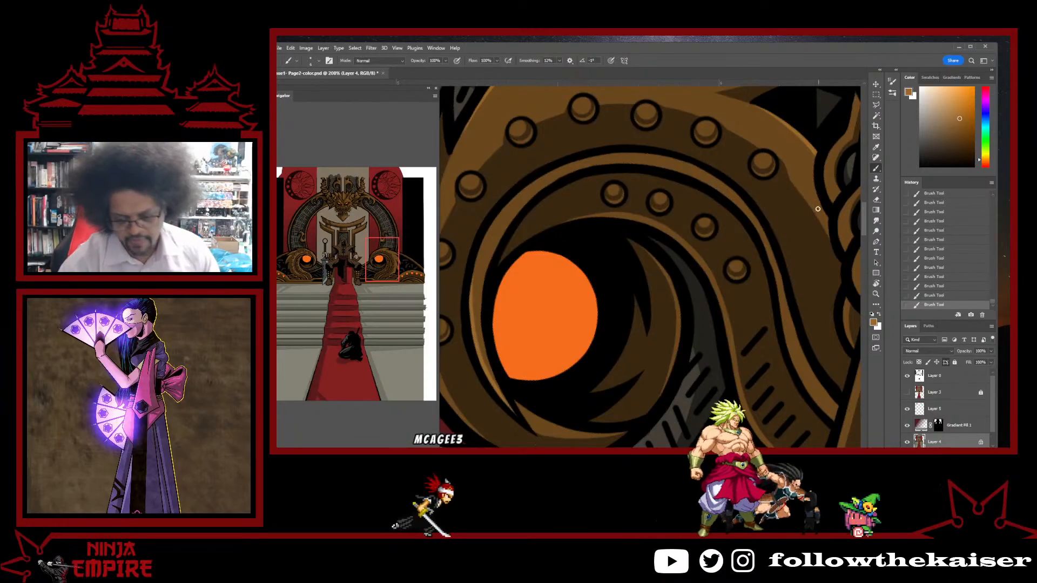
- Highlight the lower stretch of the spiral's raised band between the two stud rows in light brown
key("r")
left_click_drag(764, 269, 745, 320)
key("space")
mouse_move(812, 336)
left_mouse_down()
mouse_move(736, 230)
mouse_move(739, 251)
left_mouse_up()
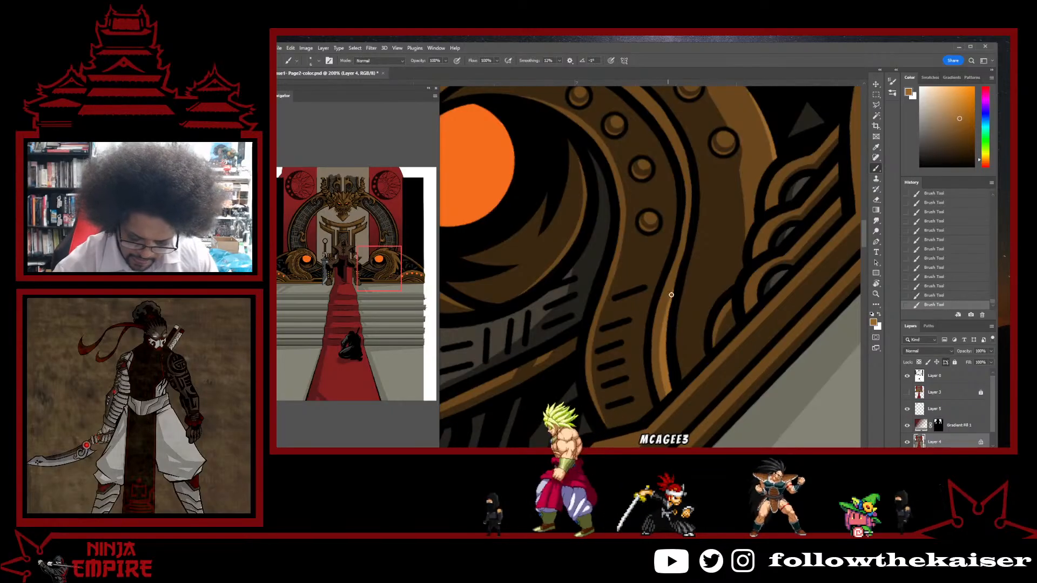
- Add light brown highlight marks on the curved part of the raised band between the stud rows
key("r")
mouse_move(695, 220)
left_mouse_down()
mouse_move(688, 340)
mouse_move(712, 336)
mouse_move(711, 348)
mouse_move(701, 329)
left_mouse_up()
key("b")
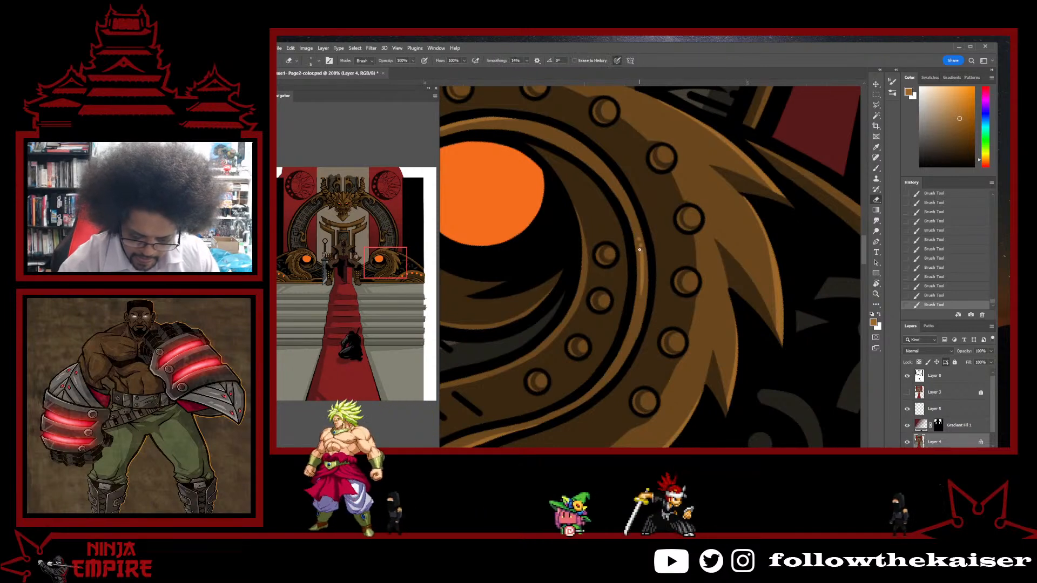
left_click(636, 215, "alt")
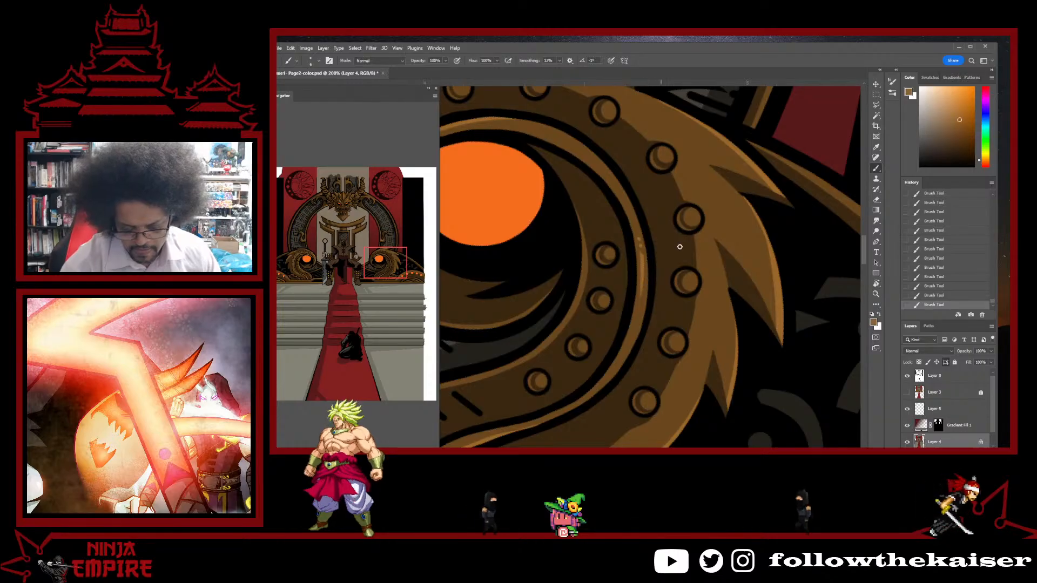
- Dab light brown highlights onto the round studs of the right spiral ornament
scroll(702, 278, "down", 4)
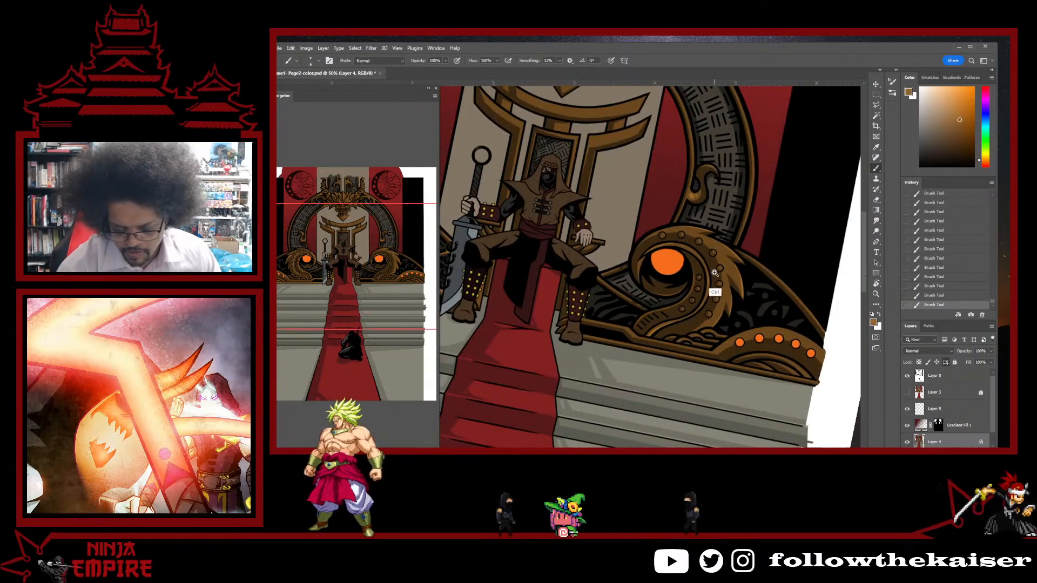
scroll(713, 268, "up", 4)
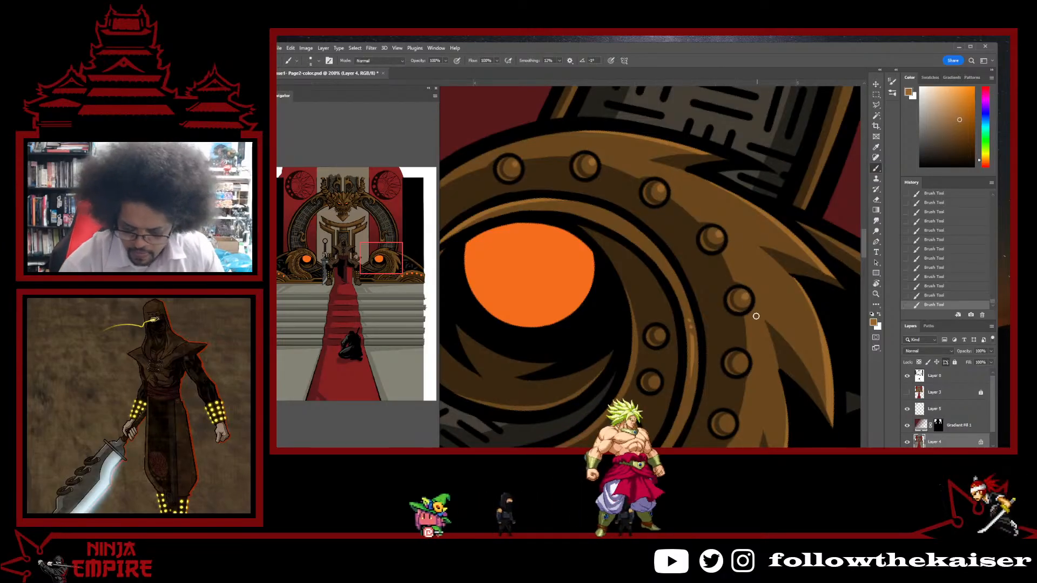
left_click_drag(745, 297, 738, 228)
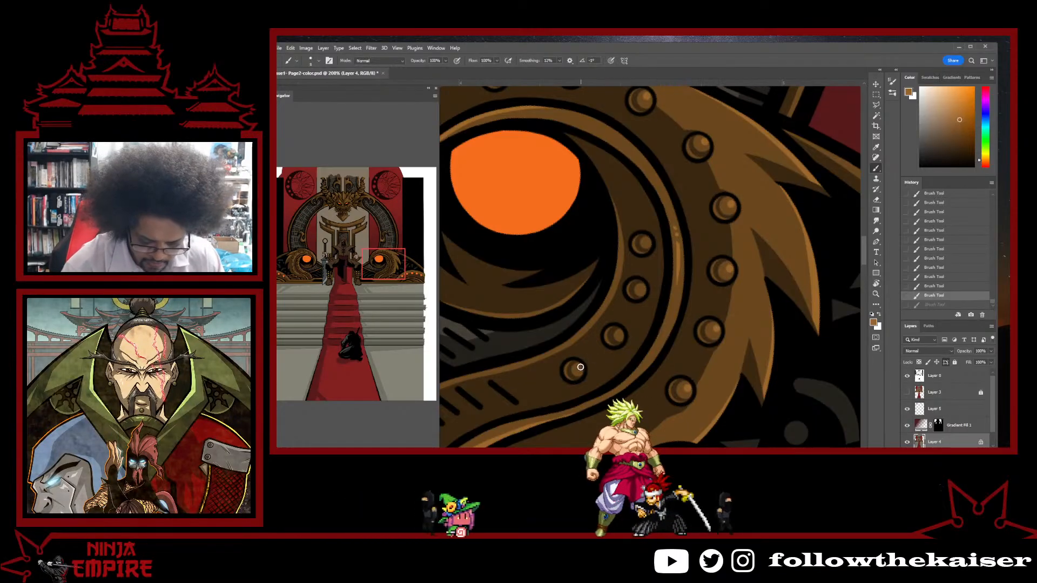
left_click_drag(580, 367, 620, 333)
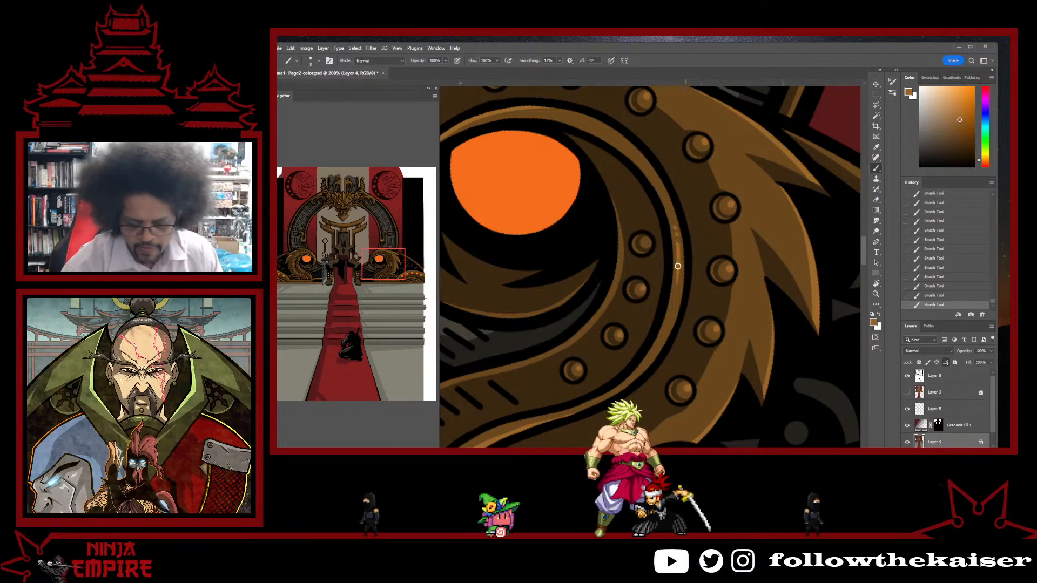
- Highlight the lower end of the long sloping rail beside the spiral in light brown and erase the paint spilling past the panel edge
scroll(687, 319, "down", 5)
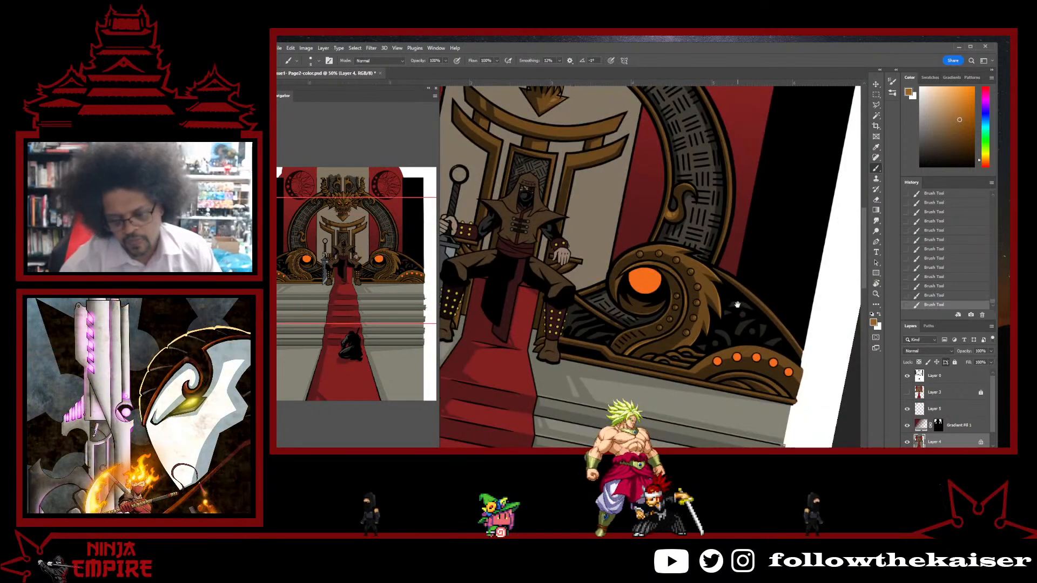
left_click_drag(737, 305, 731, 274)
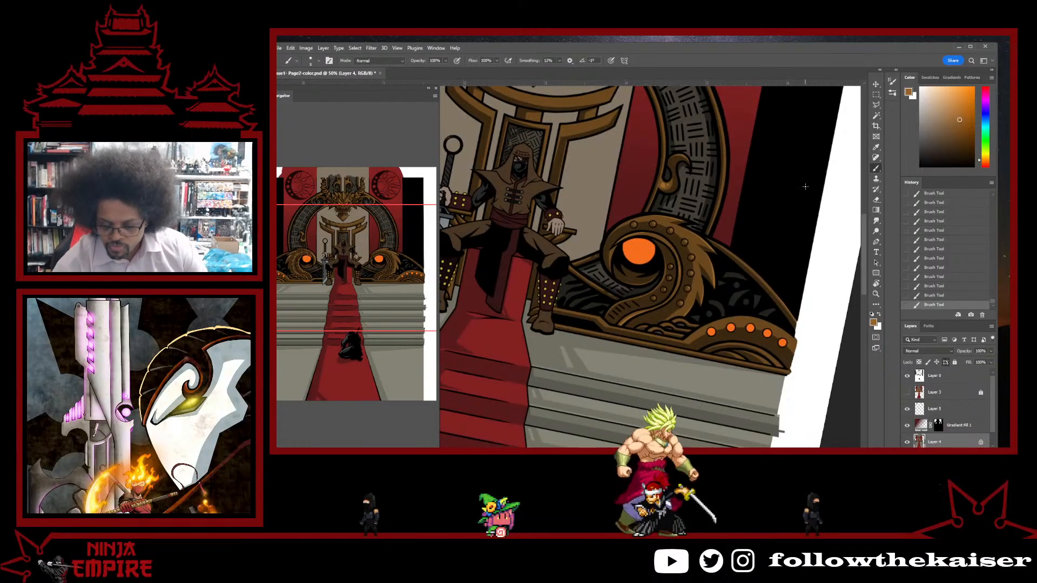
scroll(754, 295, "up", 6)
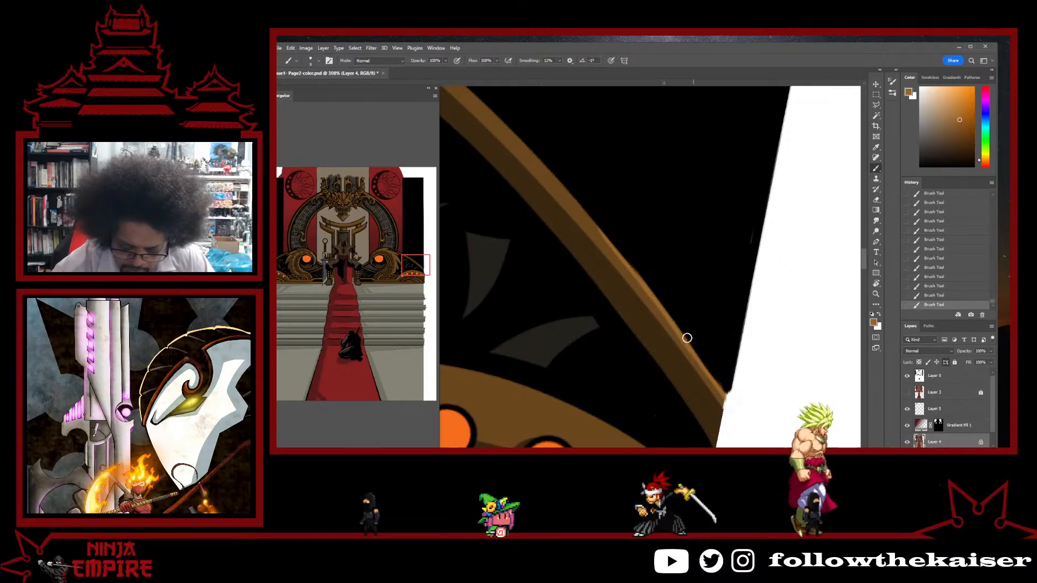
left_click_drag(728, 404, 739, 415)
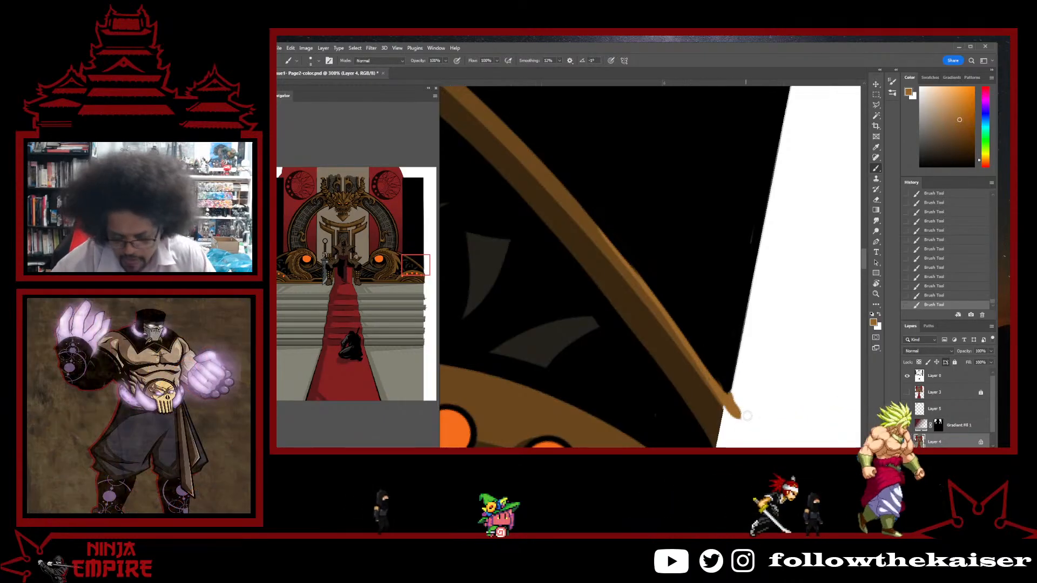
key("e")
key("alt+e")
key("Escape")
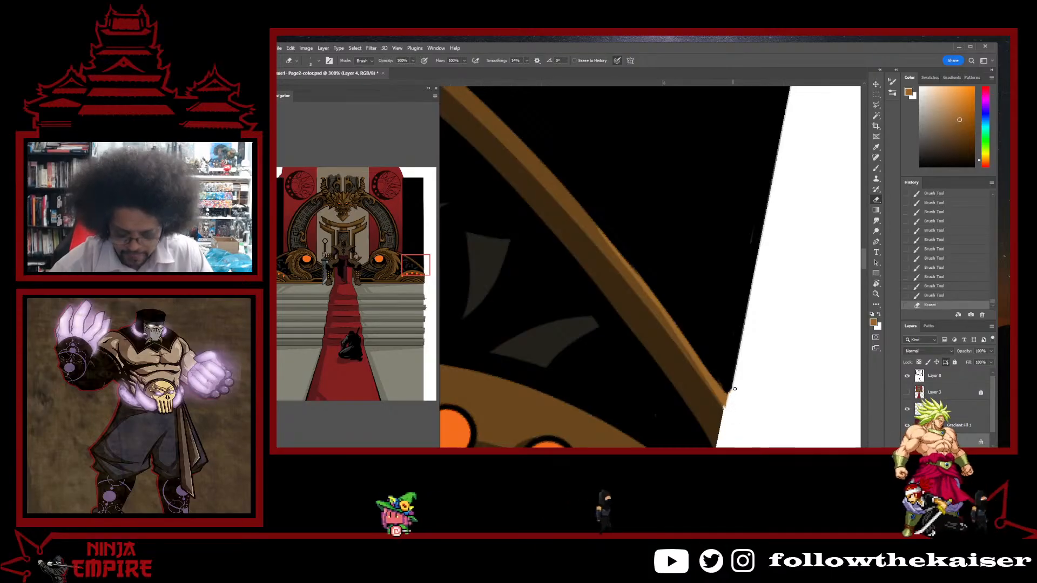
- Paint light brown edge highlights on the lowest scallops of the braided ornament at the spiral's base
left_click(659, 350, "ctrl+alt")
left_click(658, 349, "ctrl+alt")
key("b")
left_click_drag(667, 371, 769, 319)
mouse_move(593, 295)
left_mouse_down()
mouse_move(655, 301)
mouse_move(704, 334)
mouse_move(730, 318)
left_mouse_up()
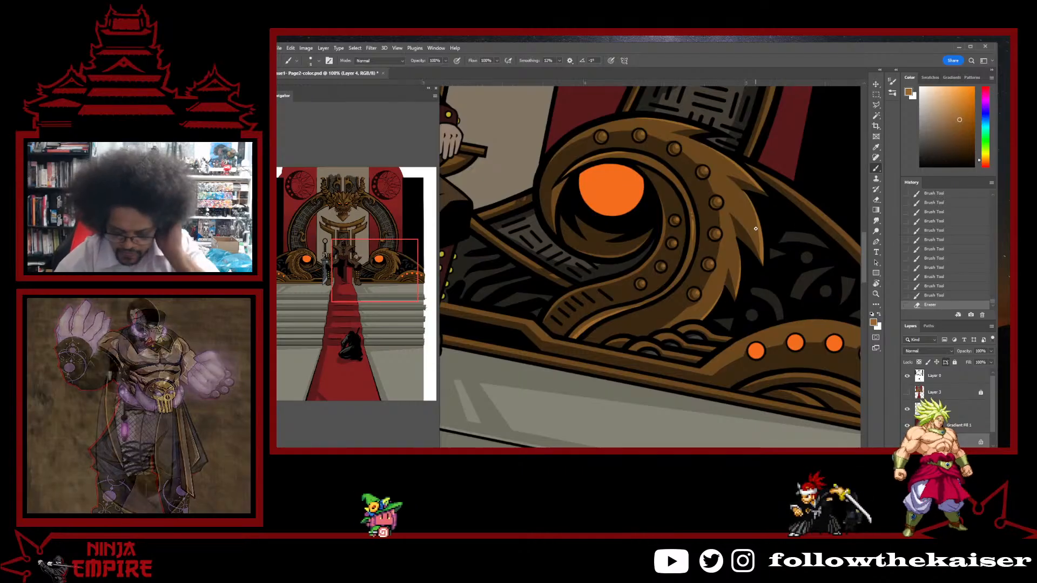
left_click(686, 351, "ctrl")
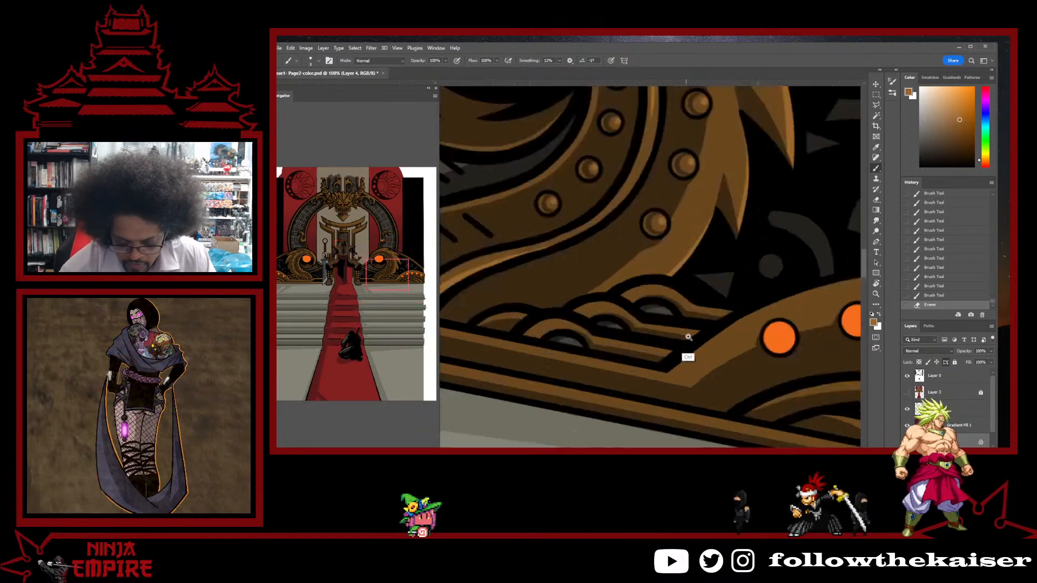
left_click(701, 324, "ctrl")
key("r")
left_click_drag(740, 309, 659, 273)
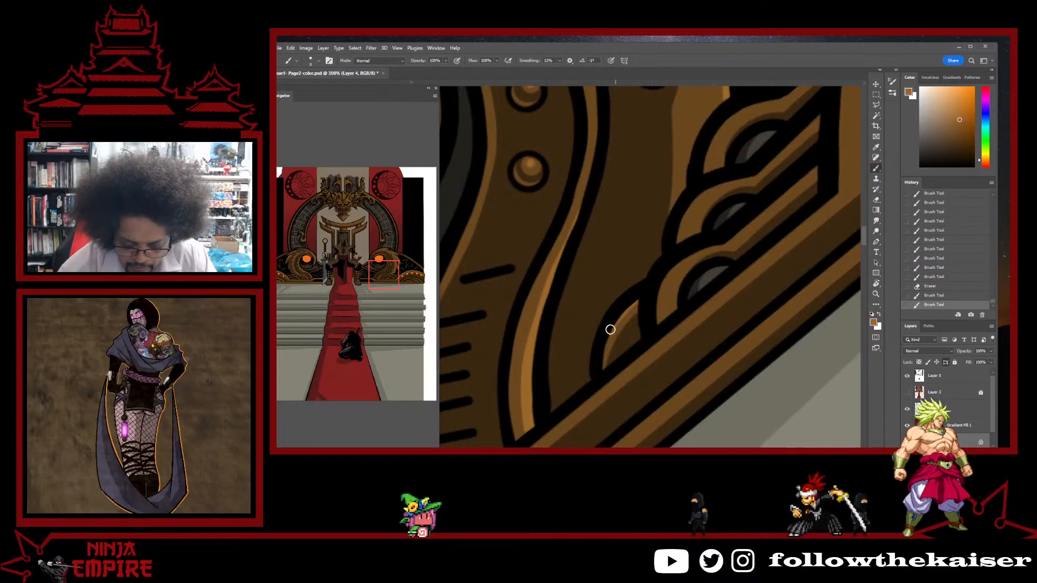
mouse_move(723, 264)
left_mouse_down()
mouse_move(675, 289)
mouse_move(670, 273)
mouse_move(710, 207)
mouse_move(688, 212)
left_mouse_up()
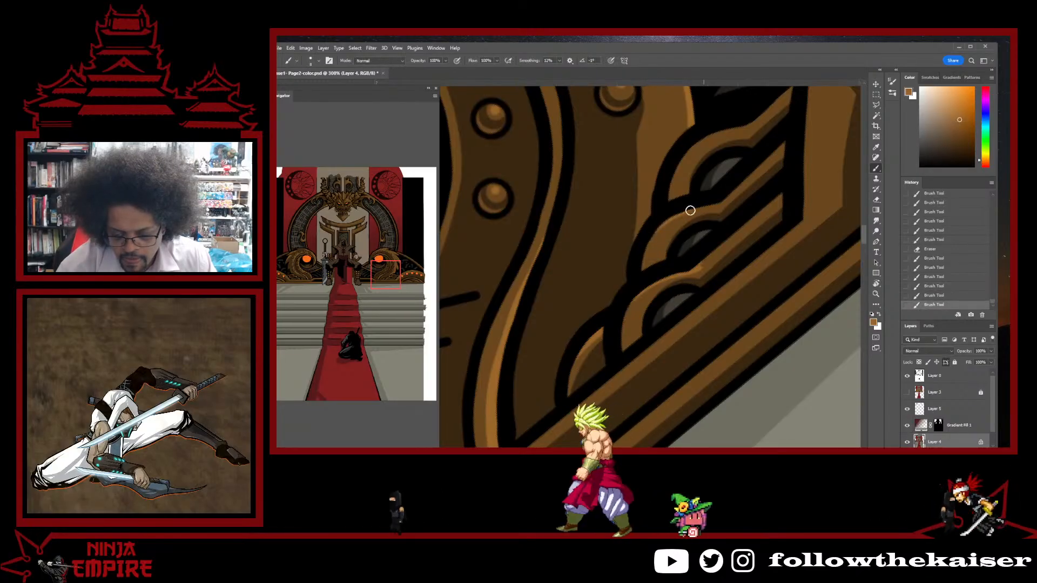
- Rework the light brown highlights on the braided ornament's lower and middle scallops
mouse_move(690, 210)
left_mouse_down()
mouse_move(719, 203)
mouse_move(690, 163)
left_mouse_up()
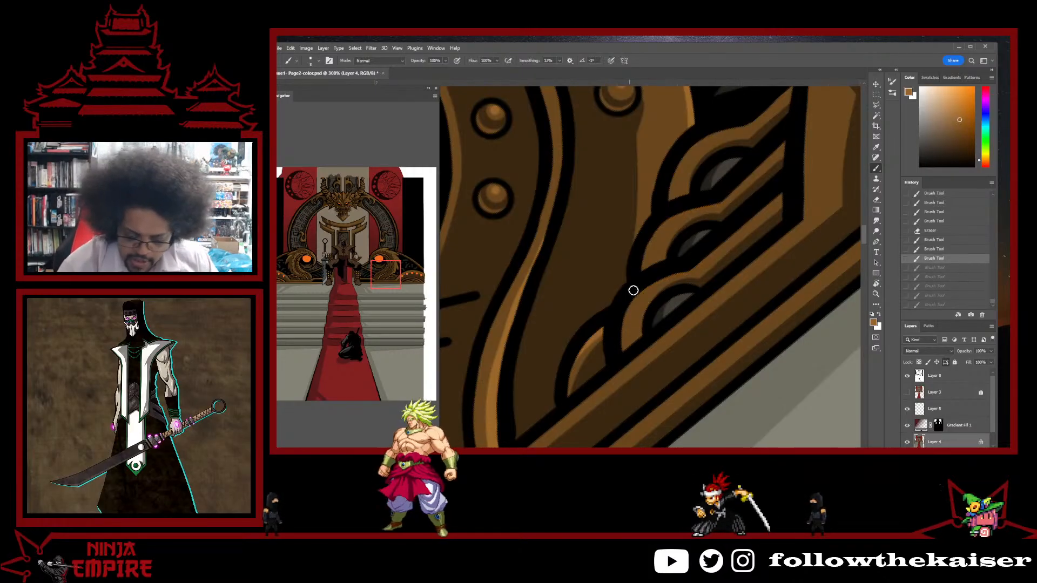
left_click(658, 269)
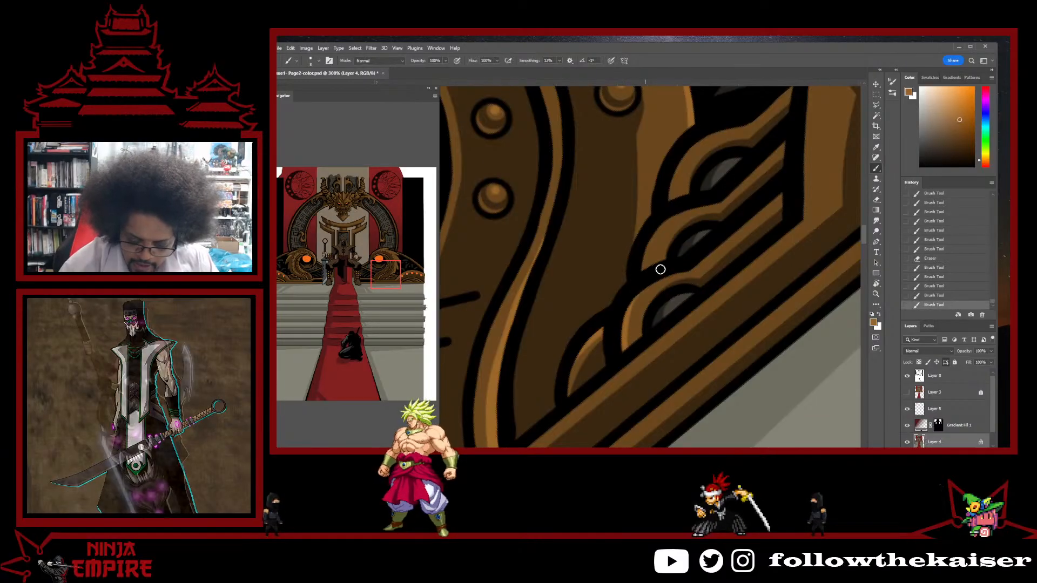
left_click_drag(659, 271, 651, 278)
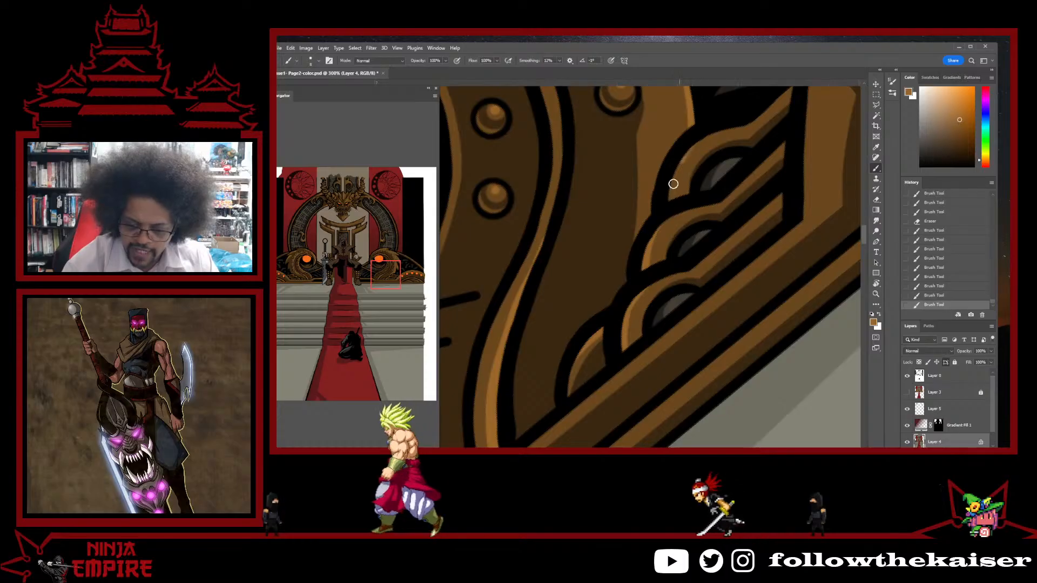
- Paint light brown edge highlights along the upper scallops and diagonal bands of the braided ornament
left_click_drag(677, 161, 715, 120)
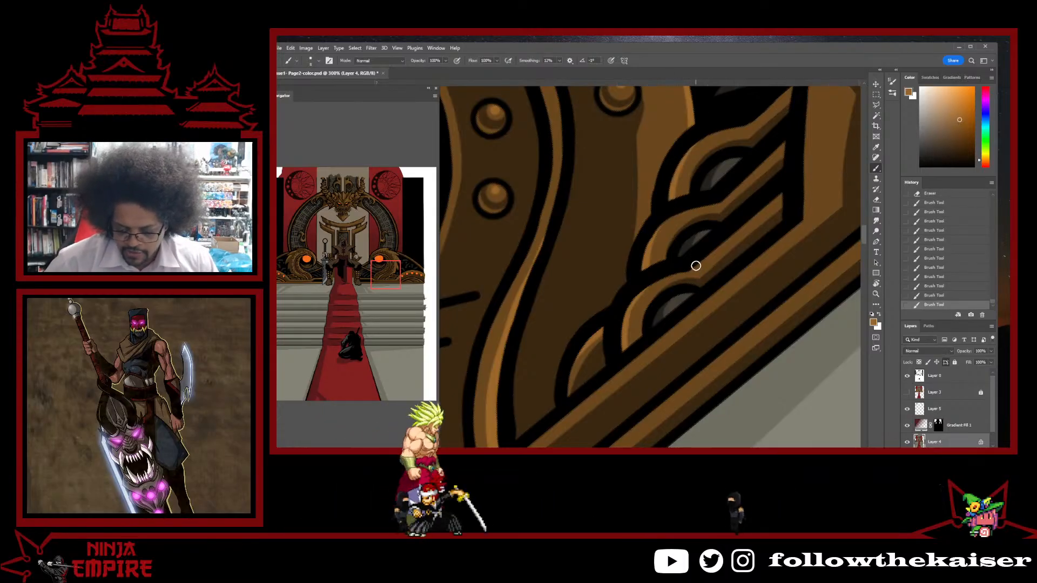
left_click_drag(778, 199, 783, 192)
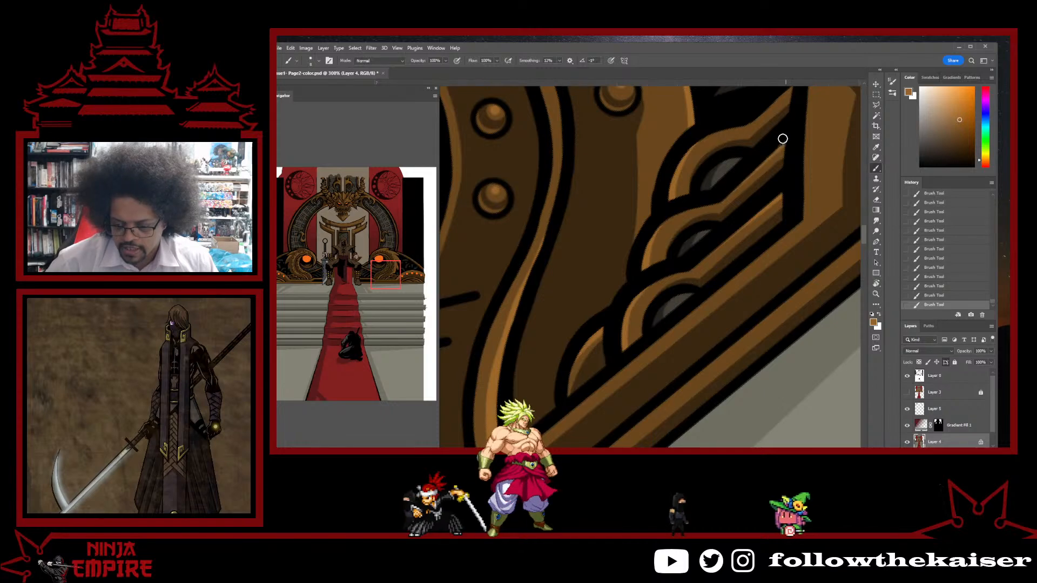
left_click_drag(782, 139, 735, 228)
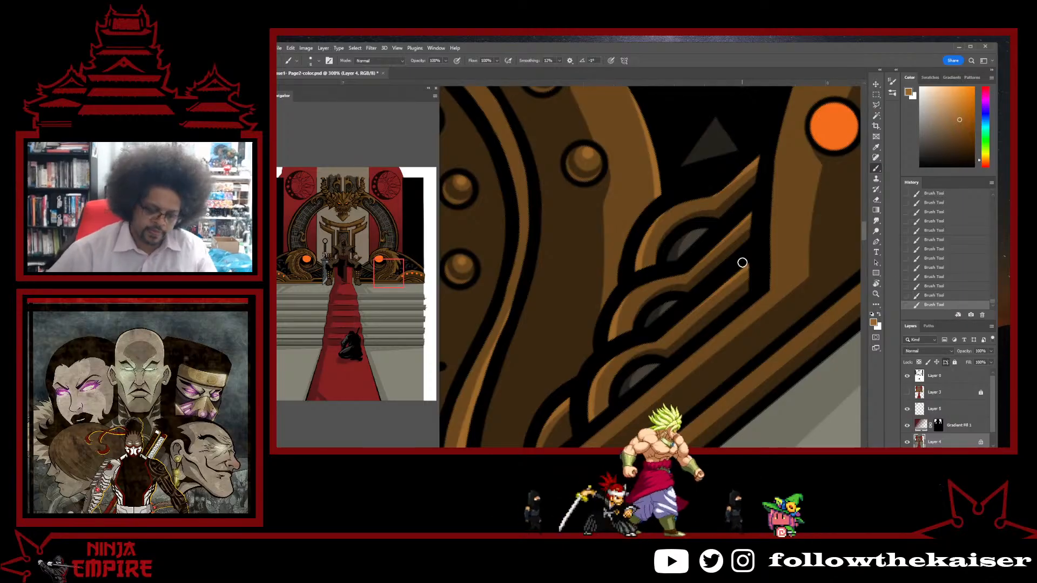
- Highlight the sloping rails beside the seated figure's foot in light brown, sampling rail and outline colors to touch up their edges
scroll(705, 277, "down", 5)
scroll(703, 319, "down", 4)
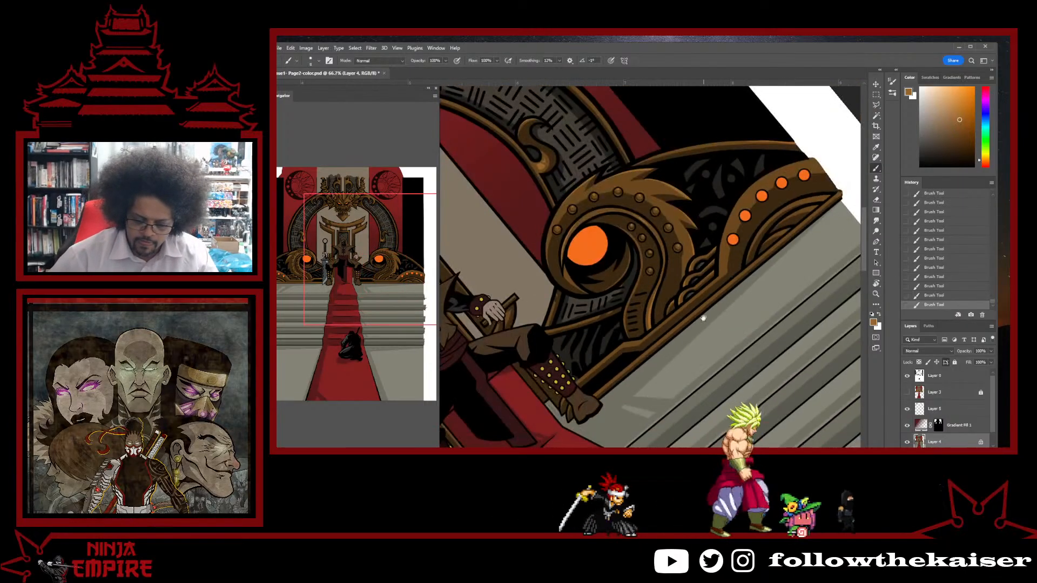
scroll(674, 332, "up", 1)
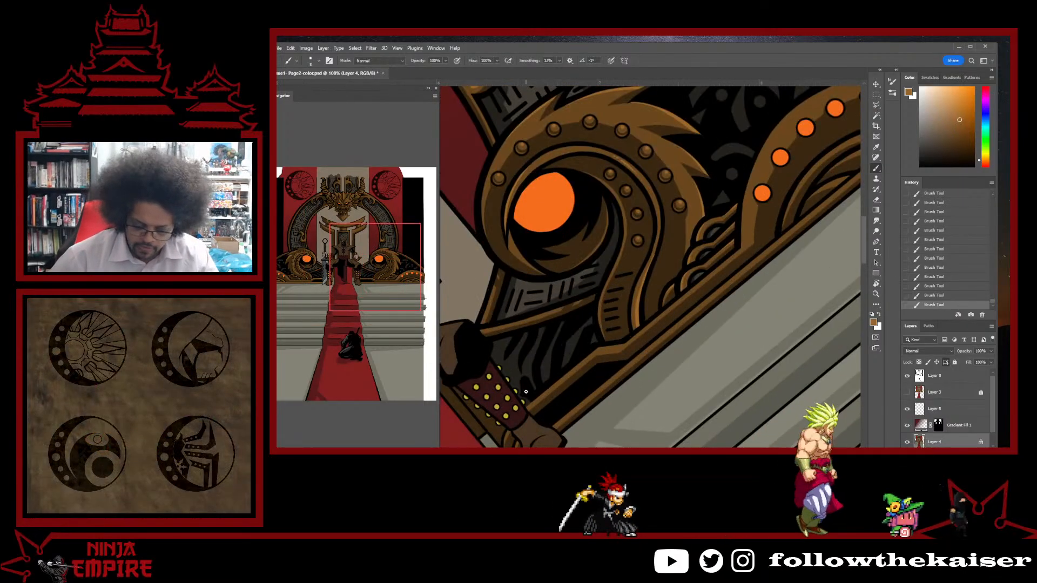
scroll(524, 410, "up", 1)
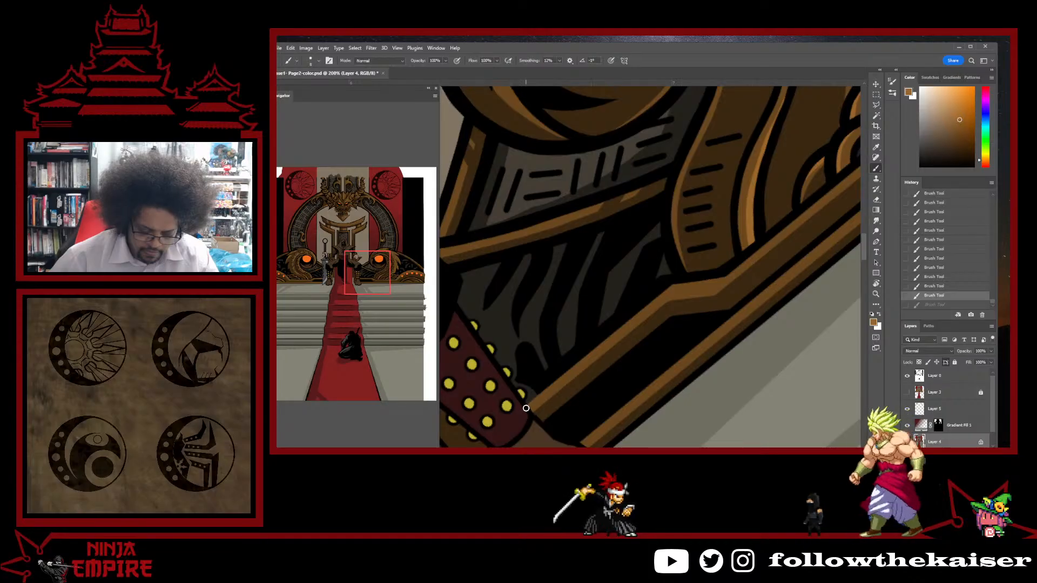
left_click(638, 308)
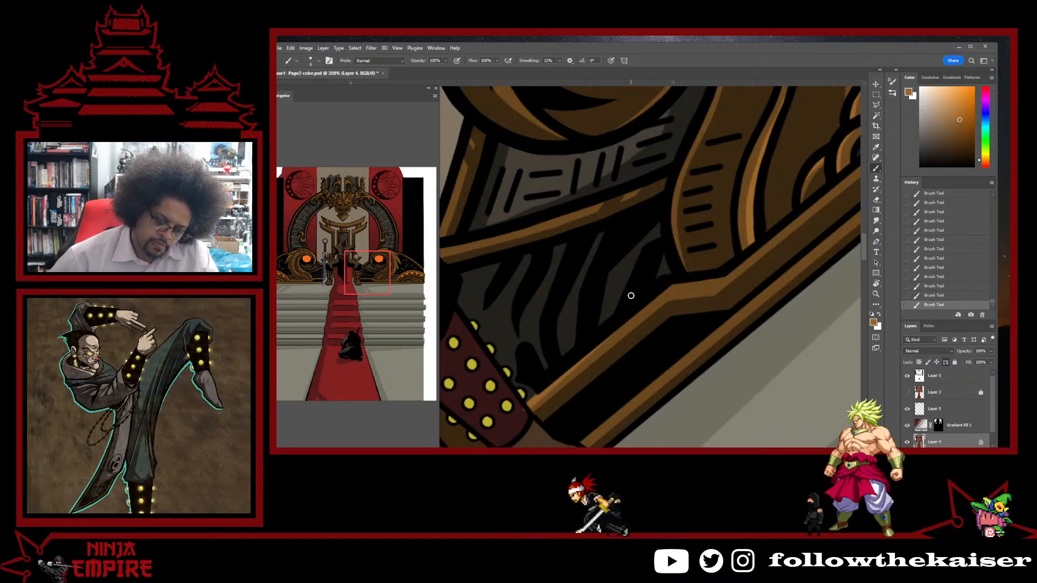
left_click(524, 411, "alt")
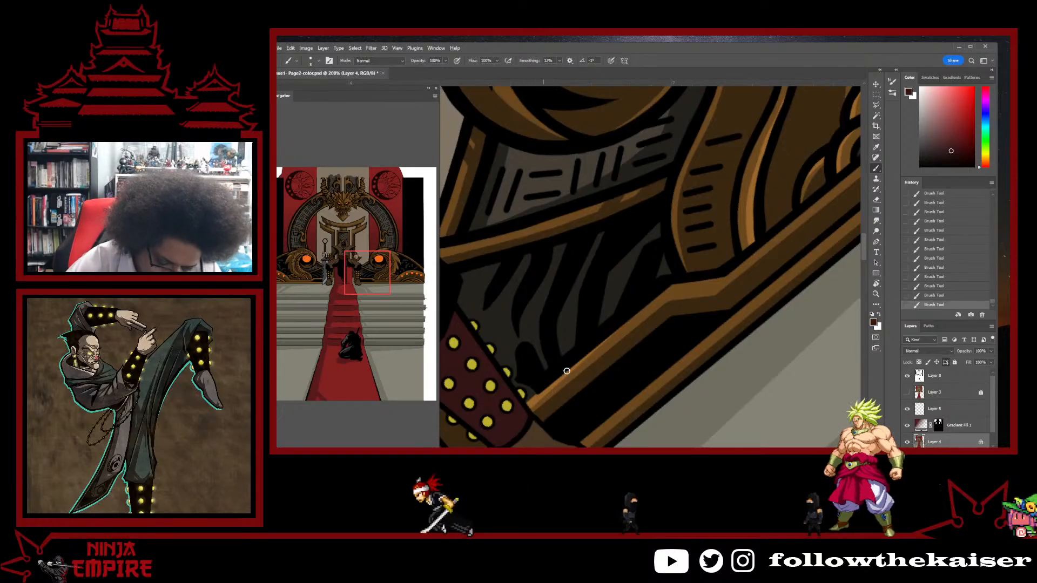
left_click(538, 396, "alt")
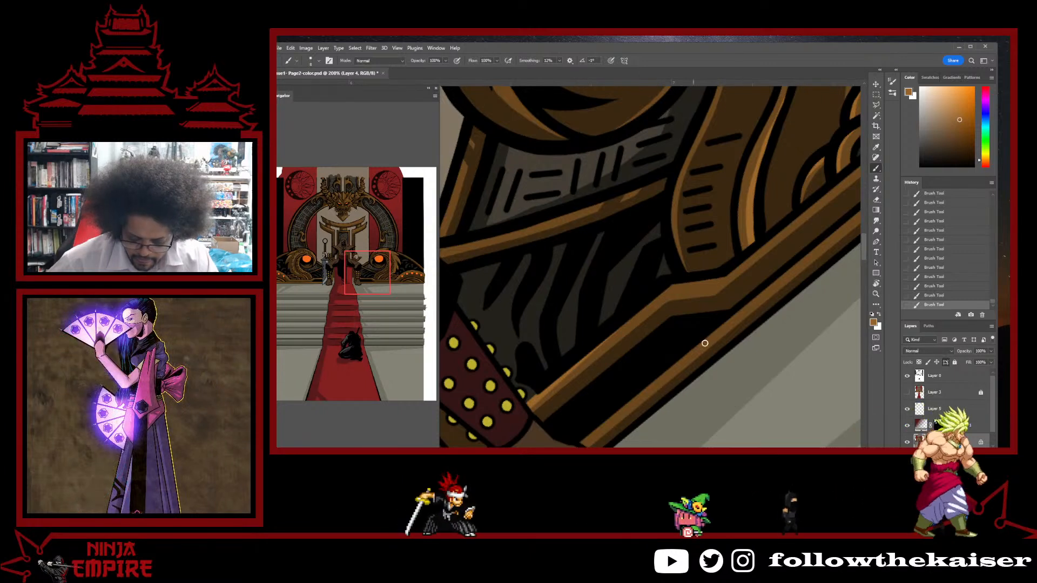
left_click(722, 319, "alt")
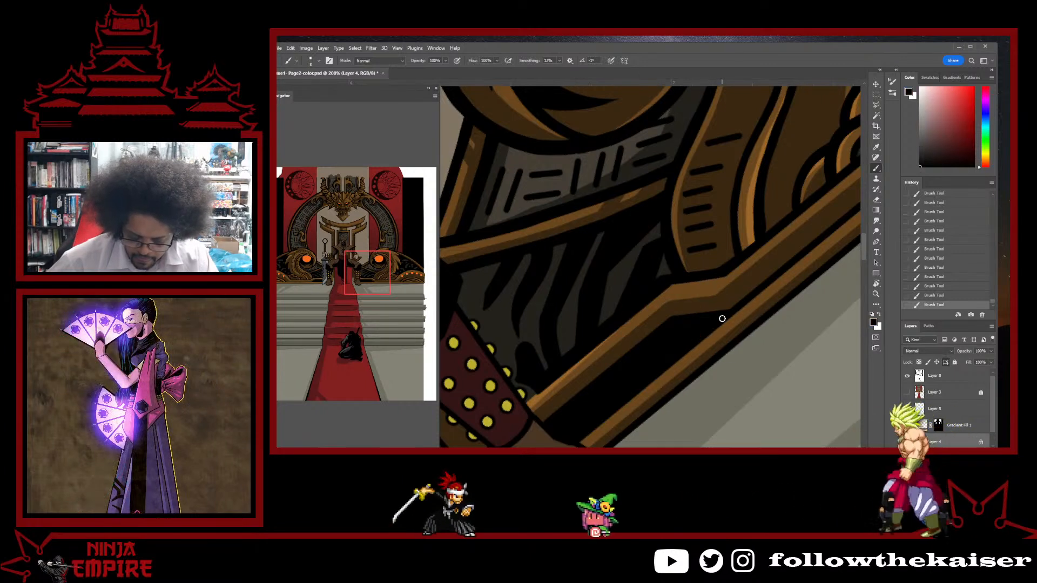
left_click(537, 395, "alt")
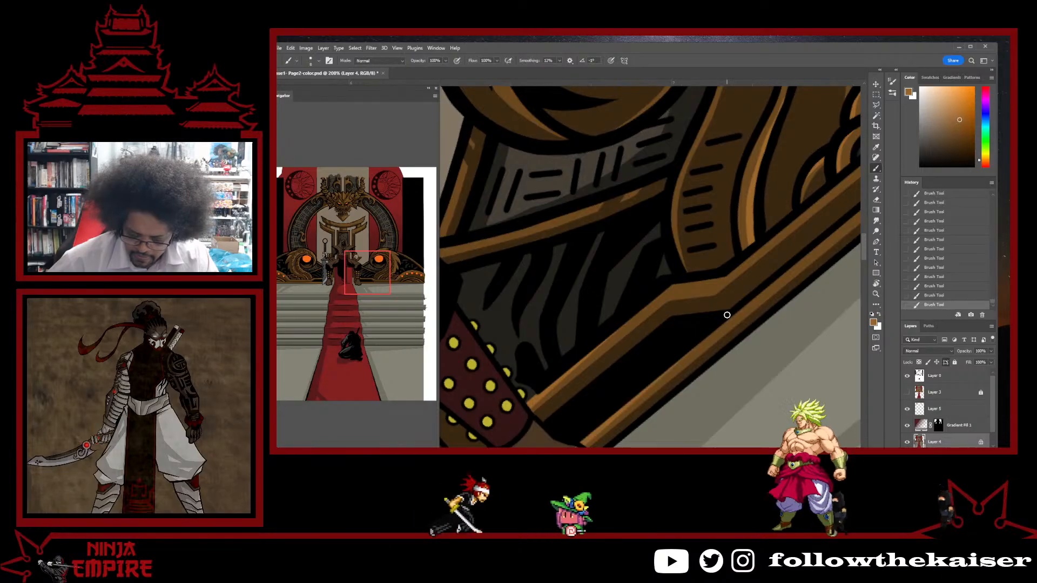
- Touch up the claws behind the seated figure's foot with light and dark browns sampled from the artwork
scroll(647, 299, "down", 3)
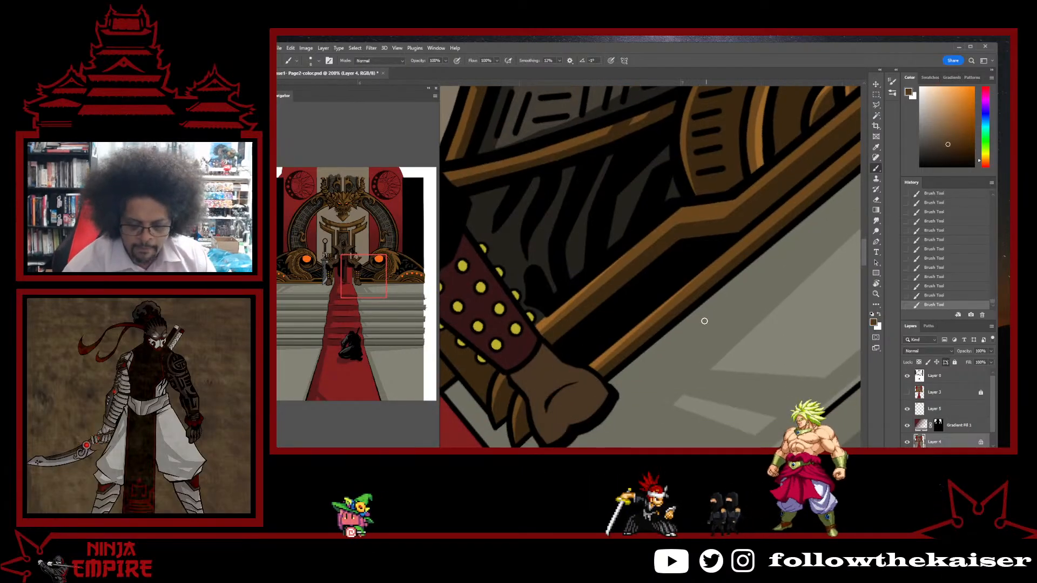
left_click_drag(577, 394, 626, 373)
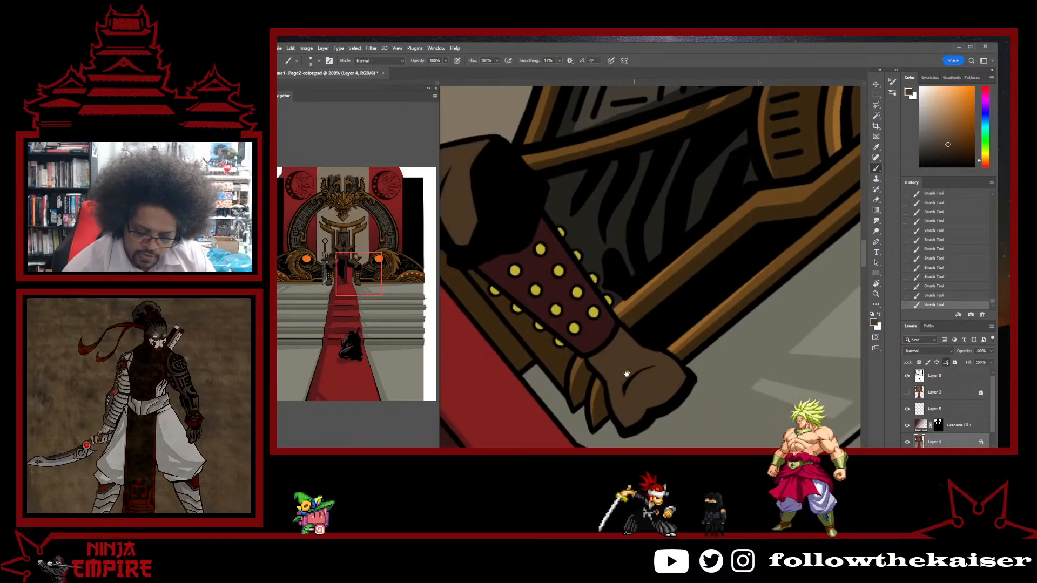
left_click(578, 366, "alt")
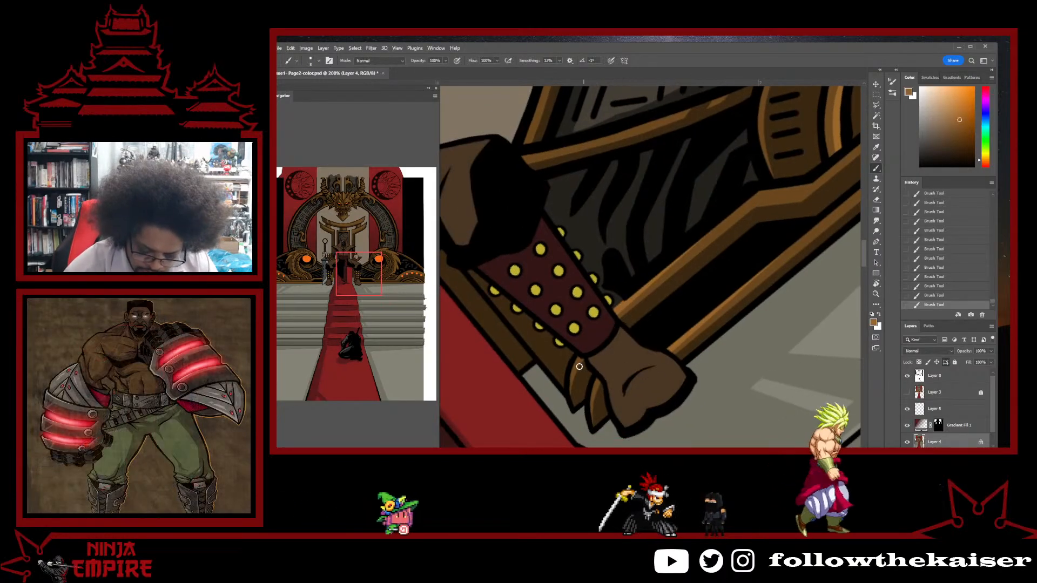
left_click(585, 395, "alt")
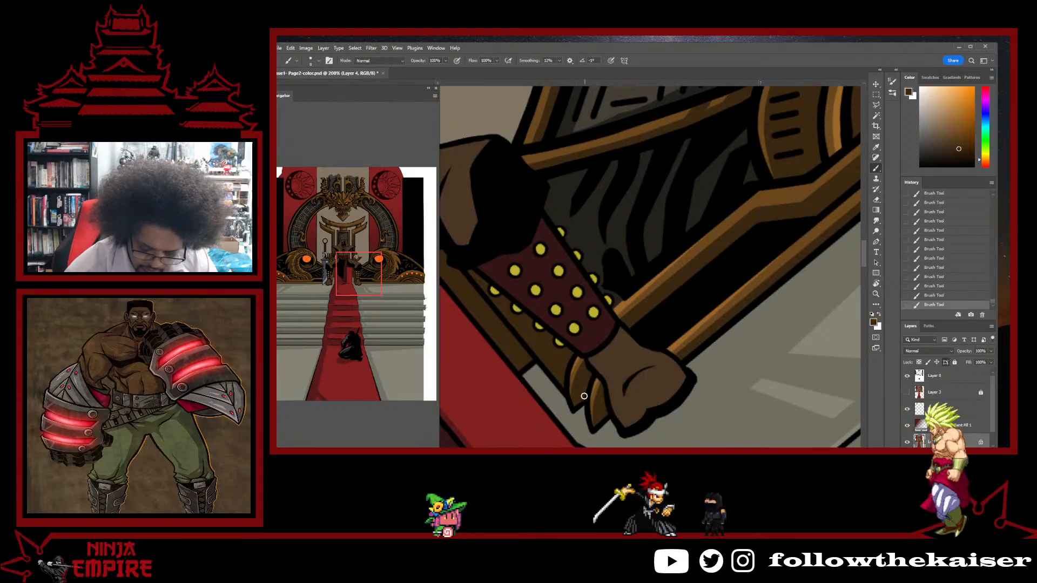
left_click(573, 376, "alt")
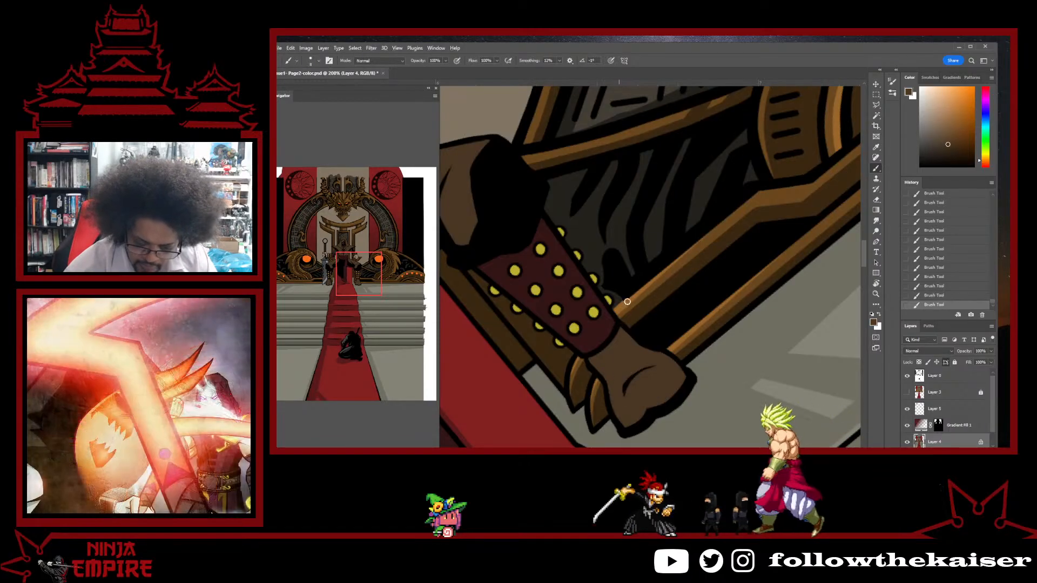
- Paint a light brown highlight along the outer edge of the arch with orange studs, up to the panel edge
scroll(640, 317, "right", 5)
key("ctrl+minus")
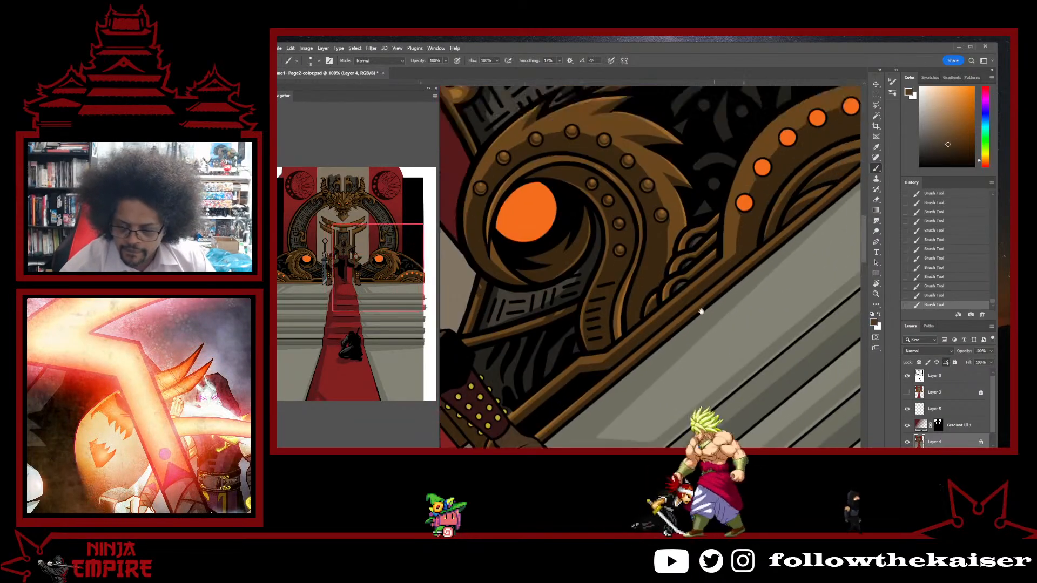
left_click(698, 290, "ctrl")
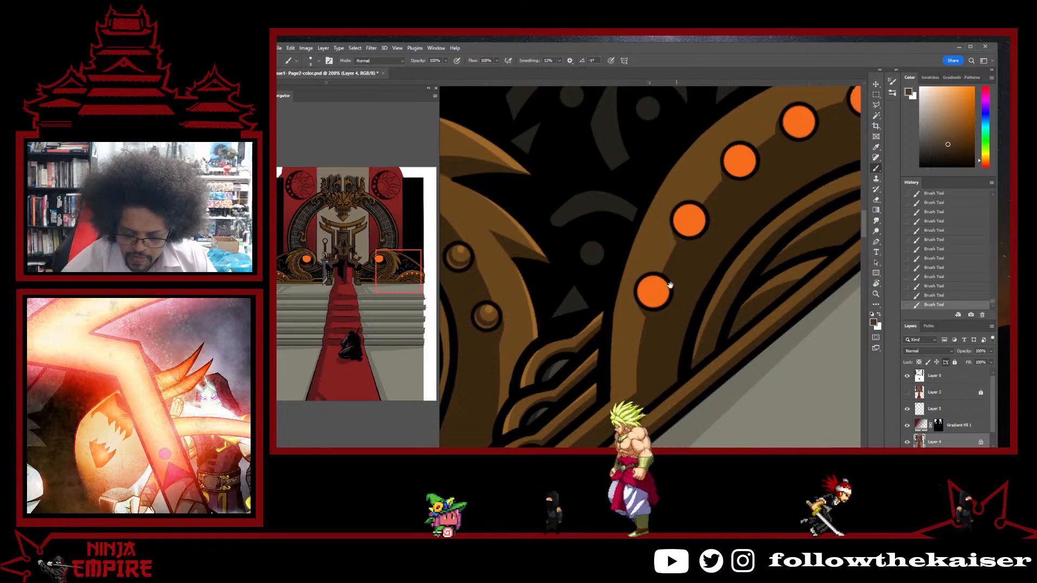
left_click_drag(670, 285, 656, 322)
left_click_drag(731, 251, 592, 362)
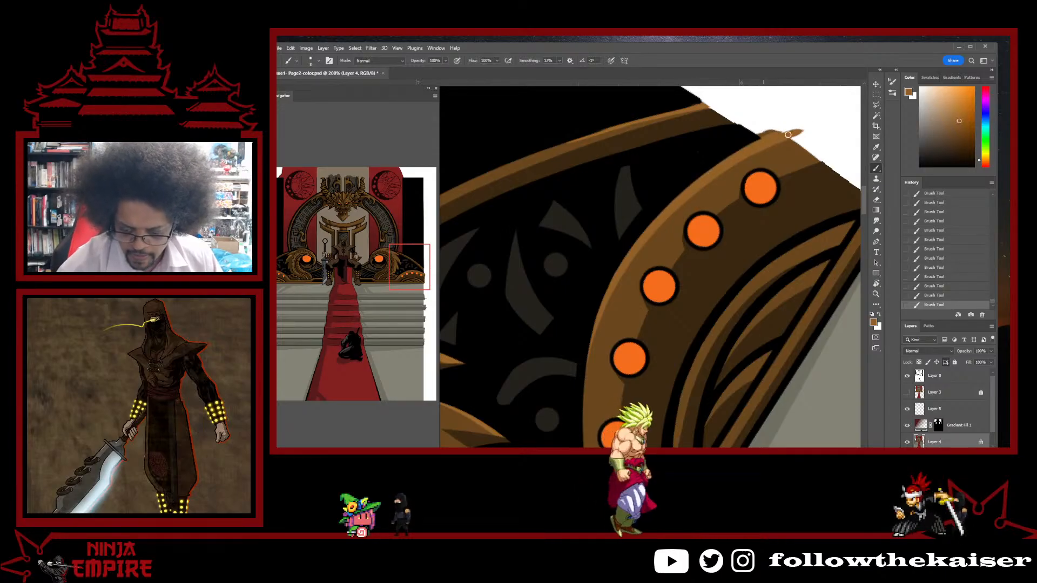
- Highlight the nested arcs and sloping rail beneath the orange-studded arch in light brown, undoing the last stroke at the rail's upper end
scroll(777, 250, "down", 3)
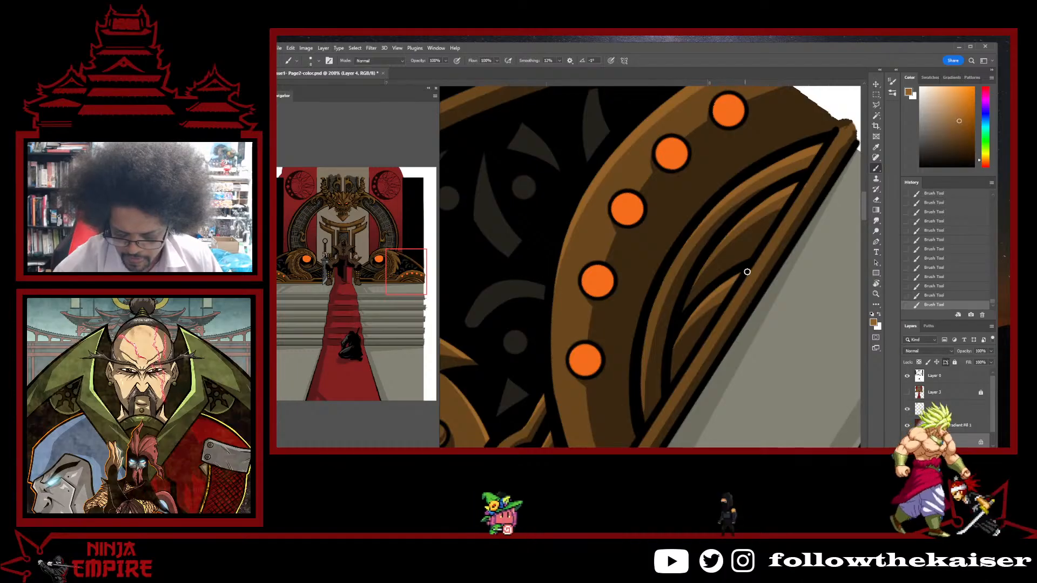
left_click_drag(774, 291, 714, 286)
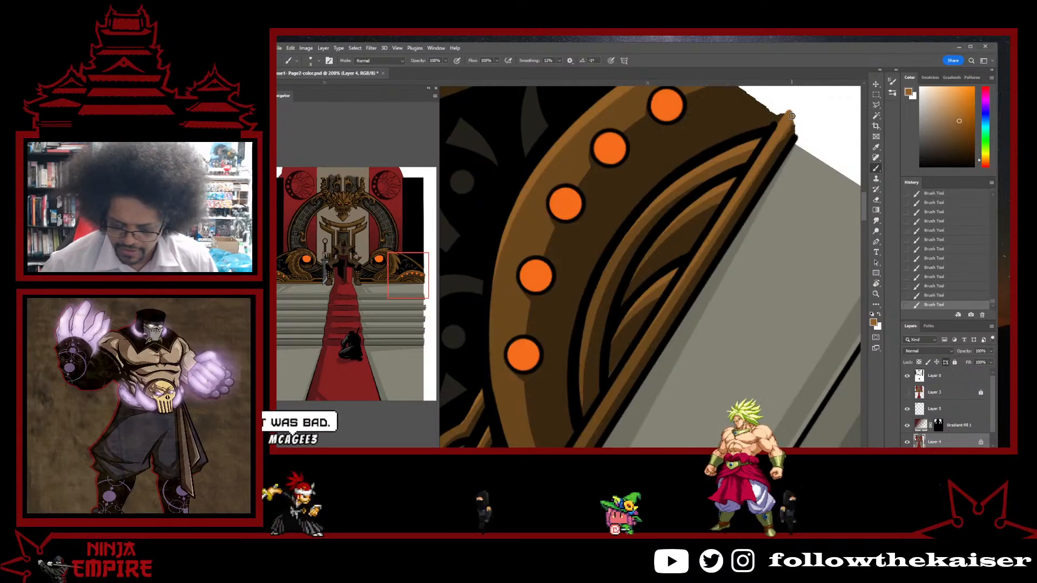
key("ctrl+z")
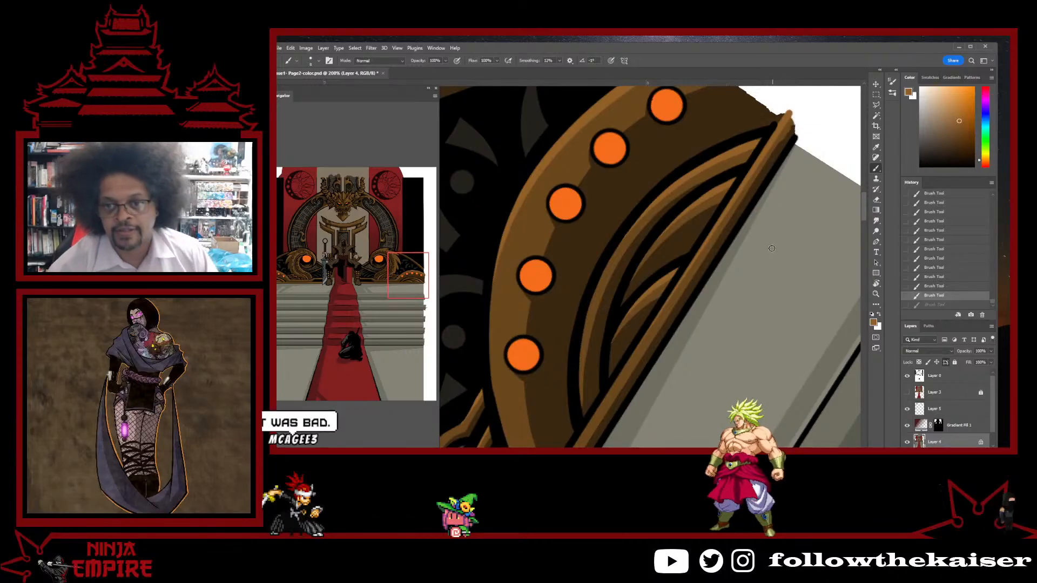
left_click(735, 309, "ctrl+alt")
left_click_drag(723, 338, 731, 285)
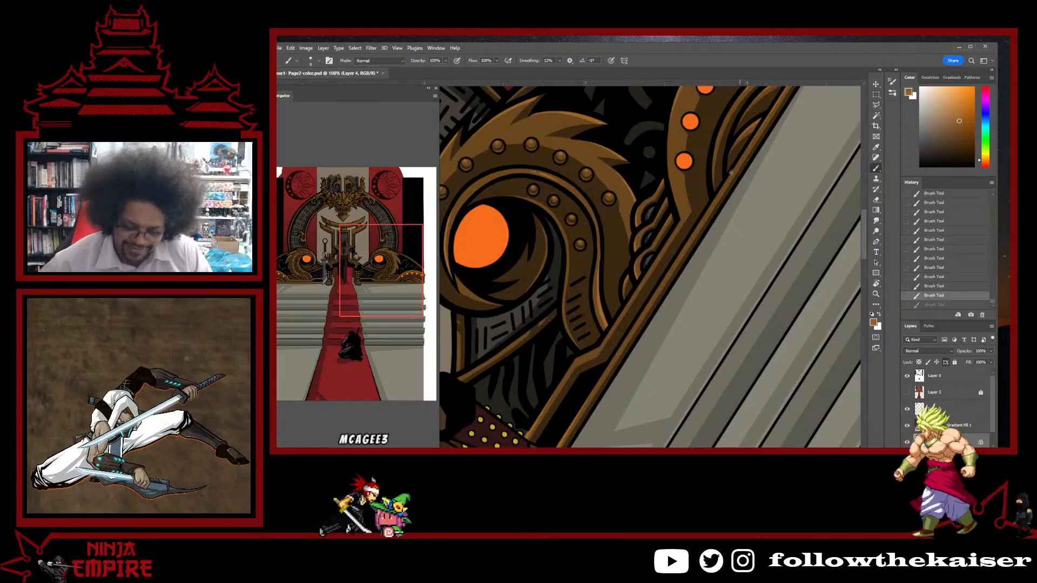
- Paint lighter brown edge highlights on the trim and curved ornaments at the base of the throne's right side
left_click(652, 264, "ctrl")
left_click(652, 263, "ctrl")
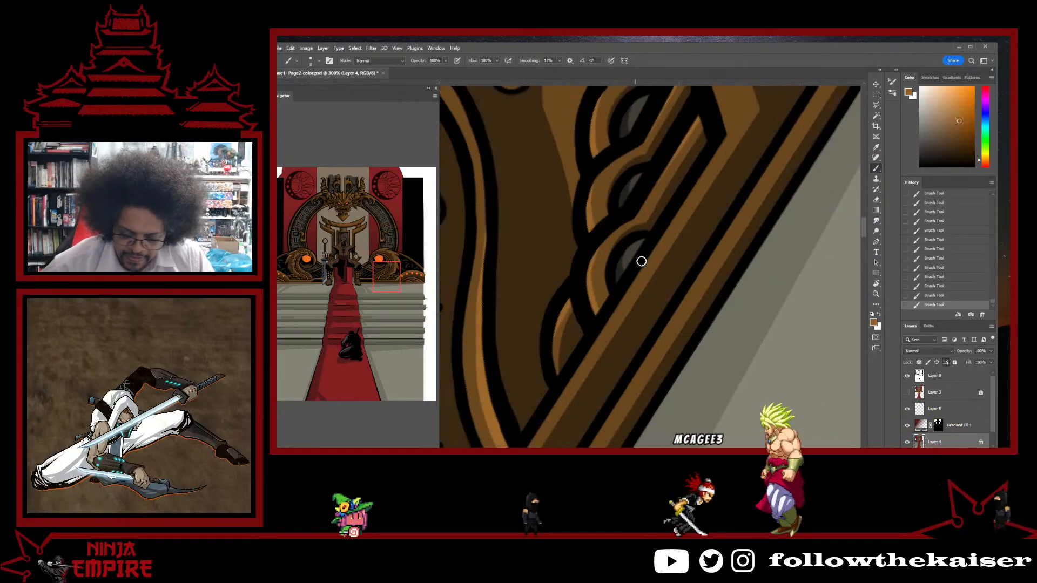
left_click_drag(640, 259, 692, 127)
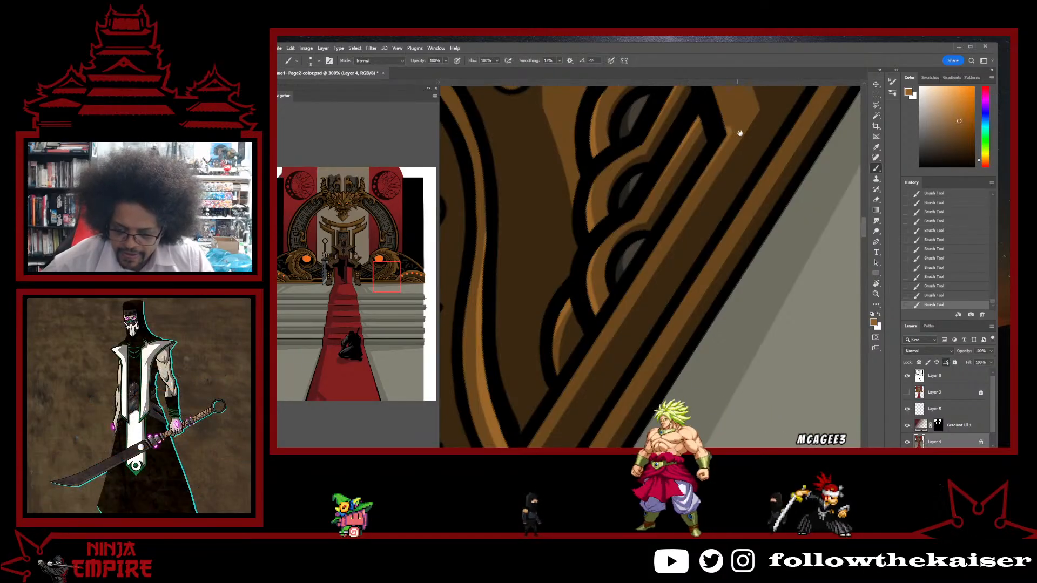
left_click_drag(740, 133, 711, 327)
key("r")
left_click_drag(723, 269, 677, 286)
key("b")
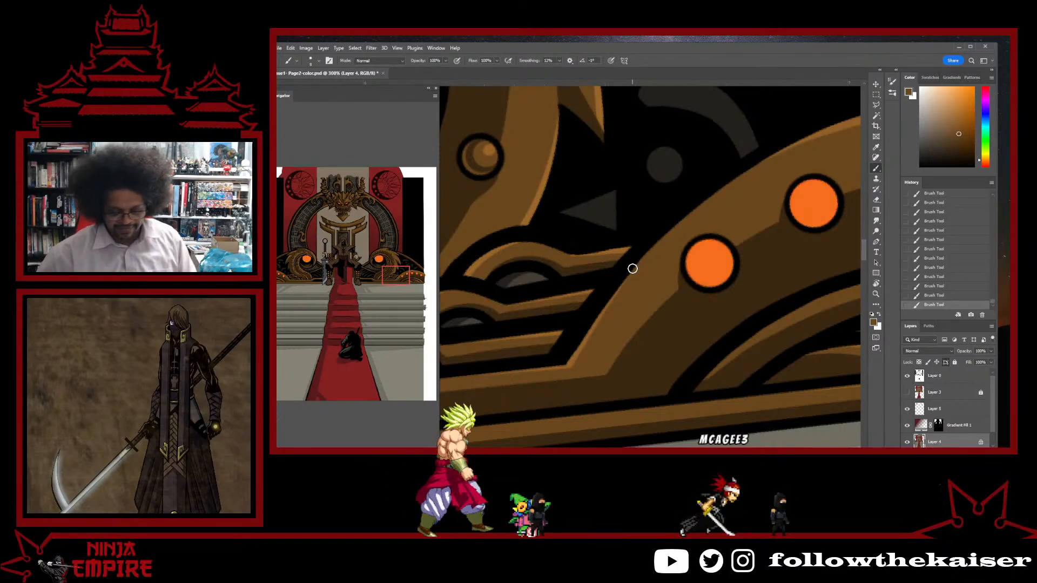
- Paint light brown edge highlights on the wooden armrest beneath the seated figure's studded wrist guard, on the sword side
scroll(734, 339, "down", 2)
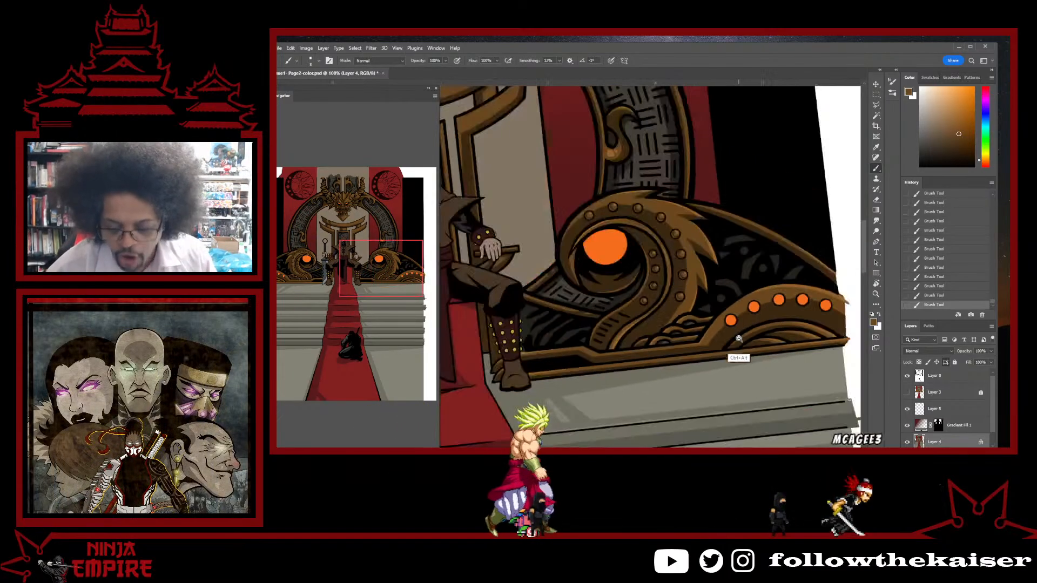
scroll(738, 339, "down", 3)
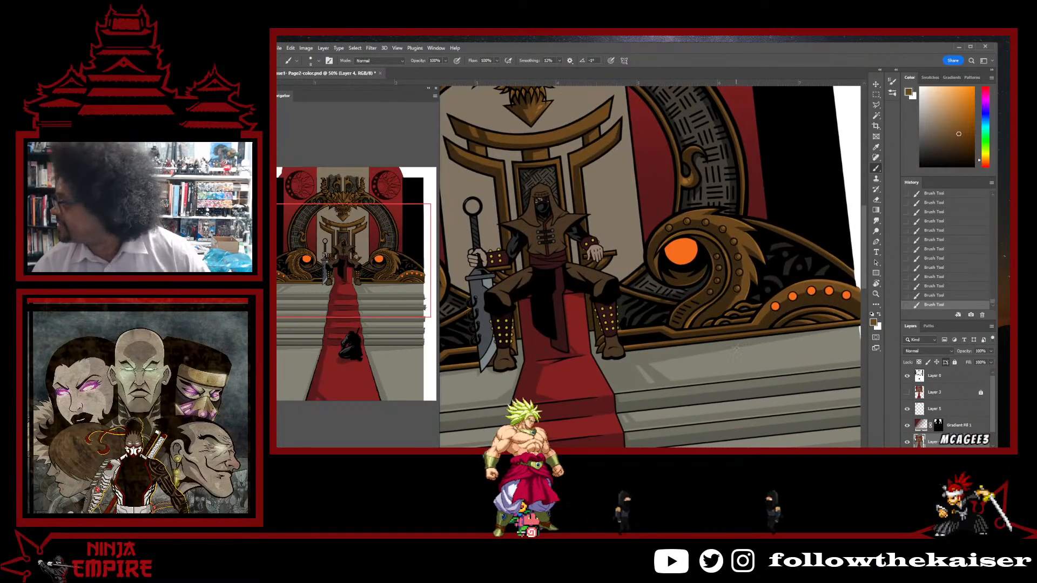
scroll(666, 347, "up", 2)
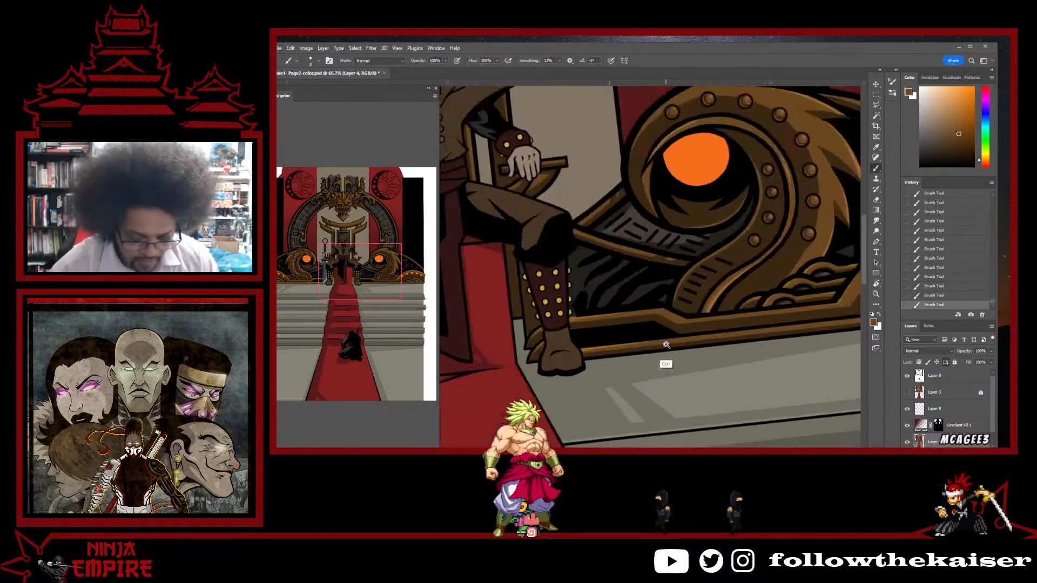
left_click_drag(494, 290, 666, 363)
left_click_drag(568, 314, 695, 358)
scroll(696, 358, "up", 2)
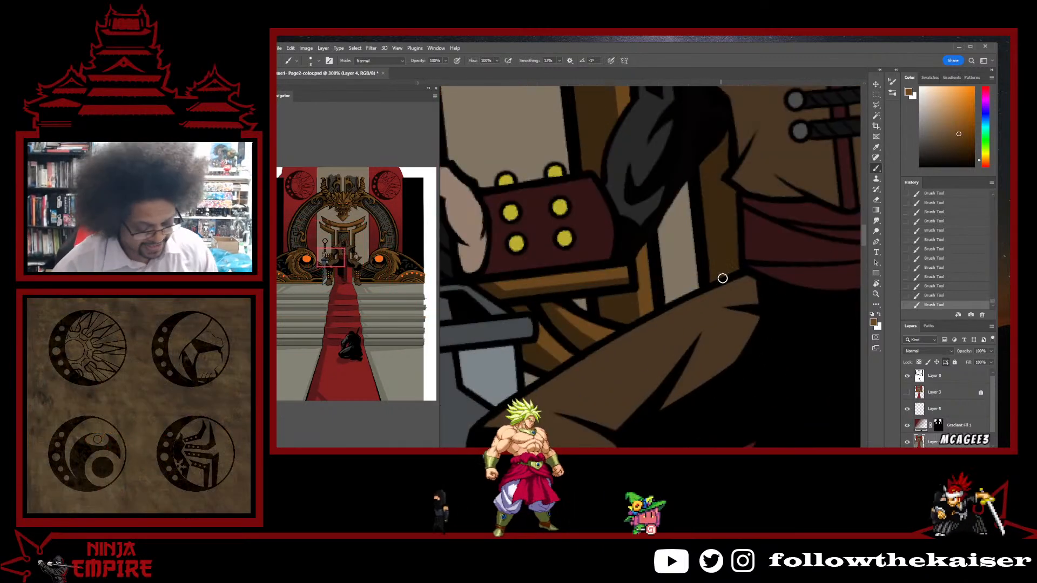
key("r")
mouse_move(723, 278)
left_mouse_down()
mouse_move(562, 274)
mouse_move(591, 285)
left_mouse_up()
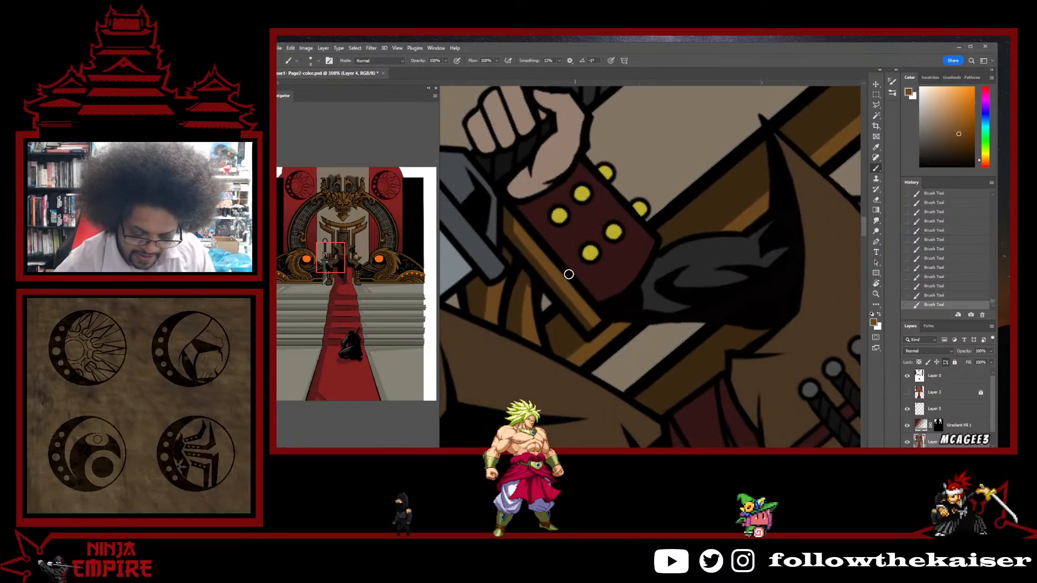
left_click_drag(653, 430, 702, 393)
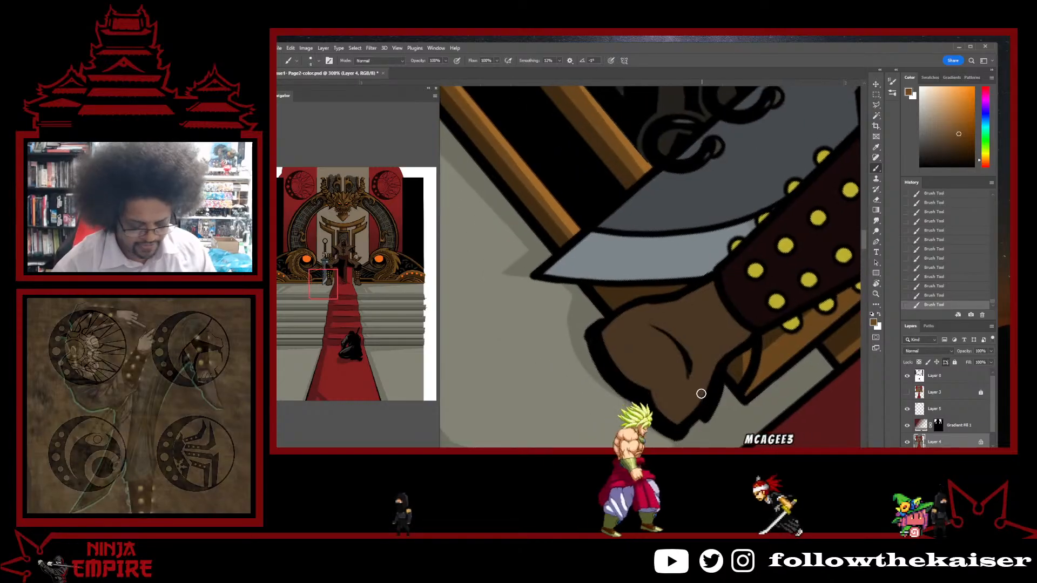
left_click_drag(612, 236, 662, 314)
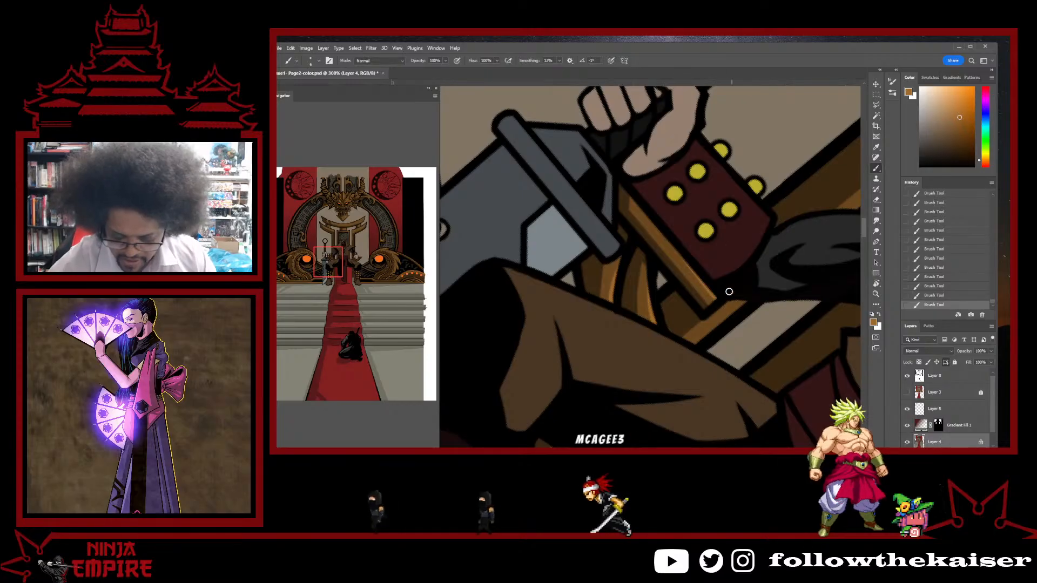
- Brush a light brown highlight along the upper edge of the lower gate beam on the sword side
left_click_drag(754, 285, 660, 331)
key("ctrl+minus")
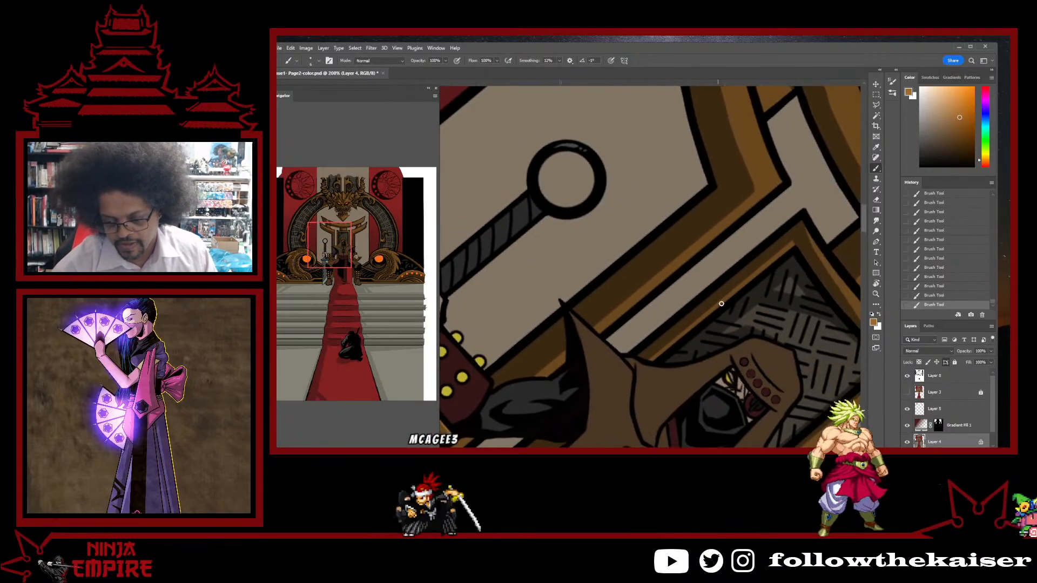
left_click_drag(755, 201, 685, 302)
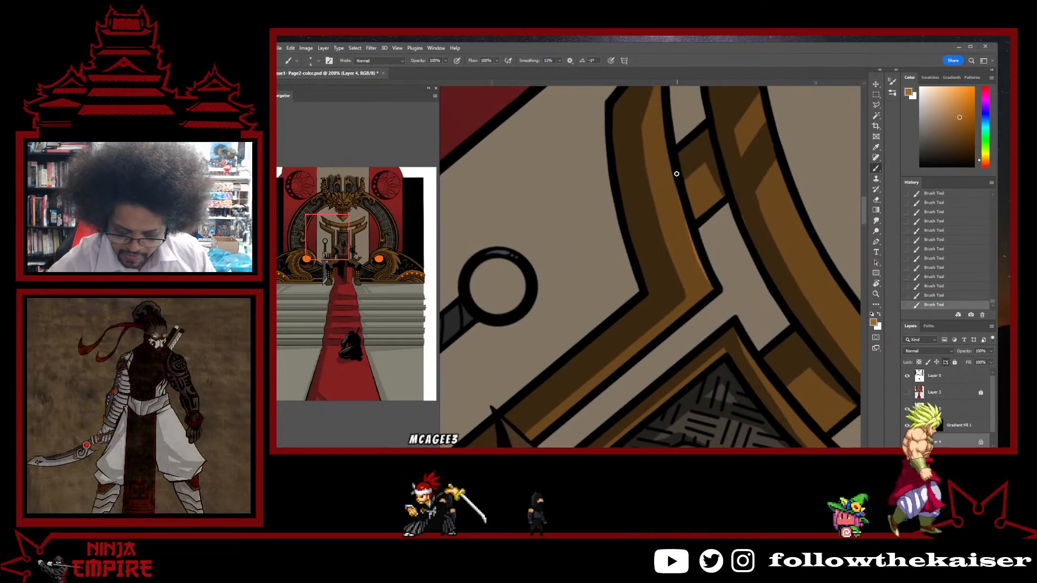
left_click_drag(689, 237, 712, 288)
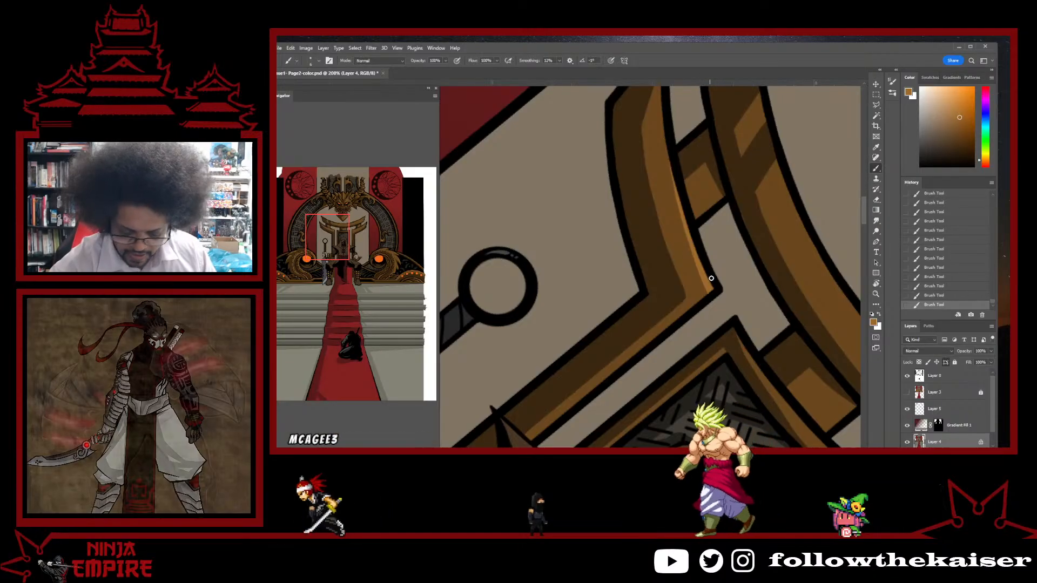
- Undo the last brush stroke and repaint the highlight at the corner and down the gate post on the sword side
key("r")
left_click_drag(774, 311, 704, 161)
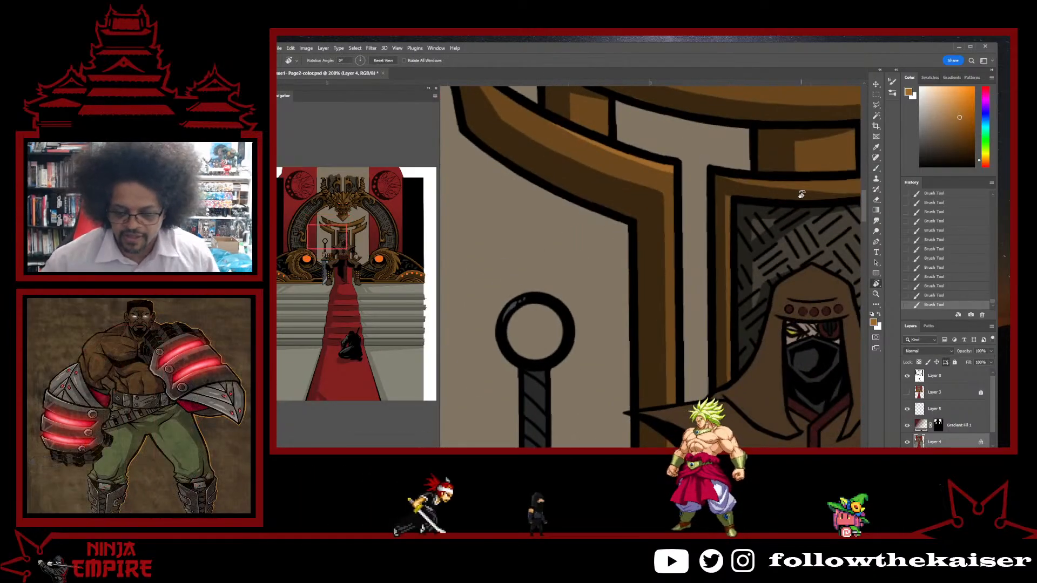
key("b")
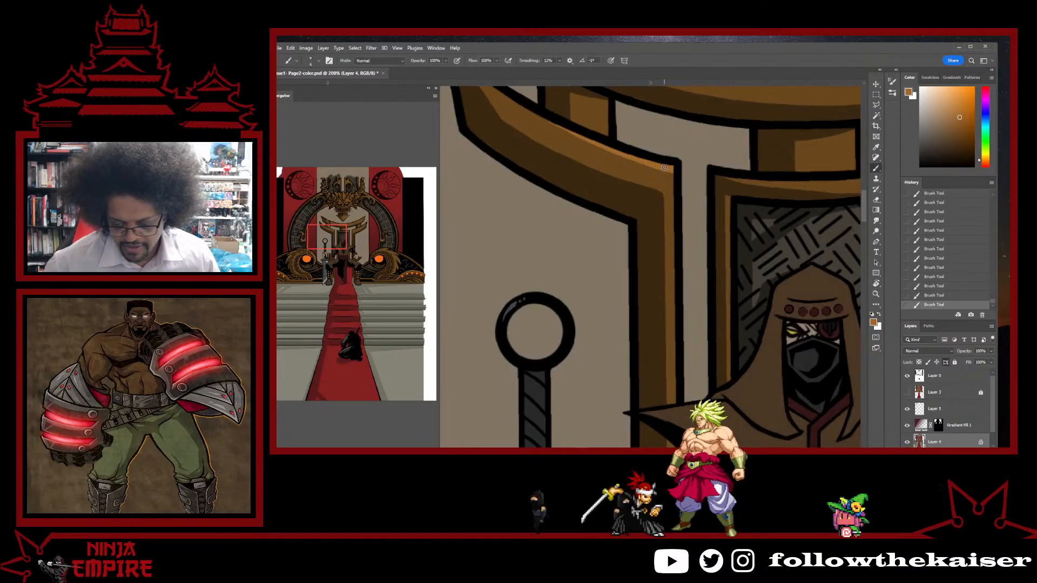
key("ctrl+z")
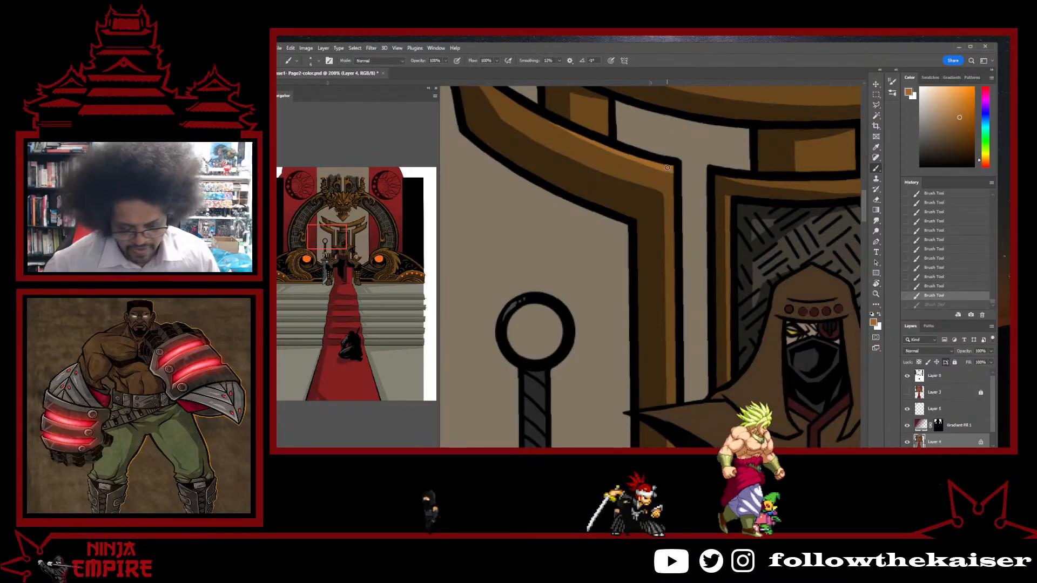
left_click_drag(666, 168, 678, 329)
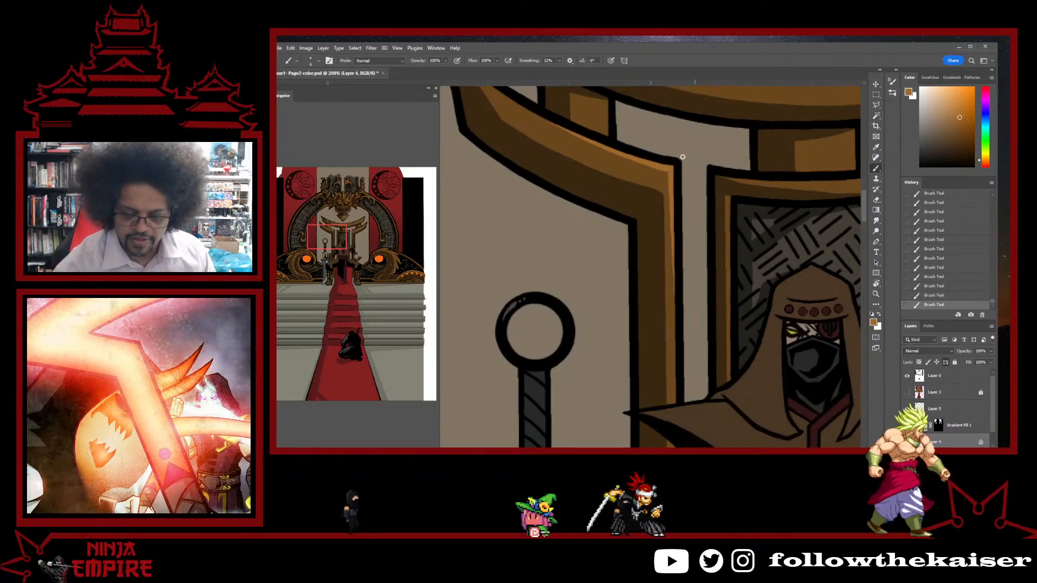
- Paint light brown edge highlights on the short blocks joining the gate's upper and lower beams
scroll(683, 157, "up", 5)
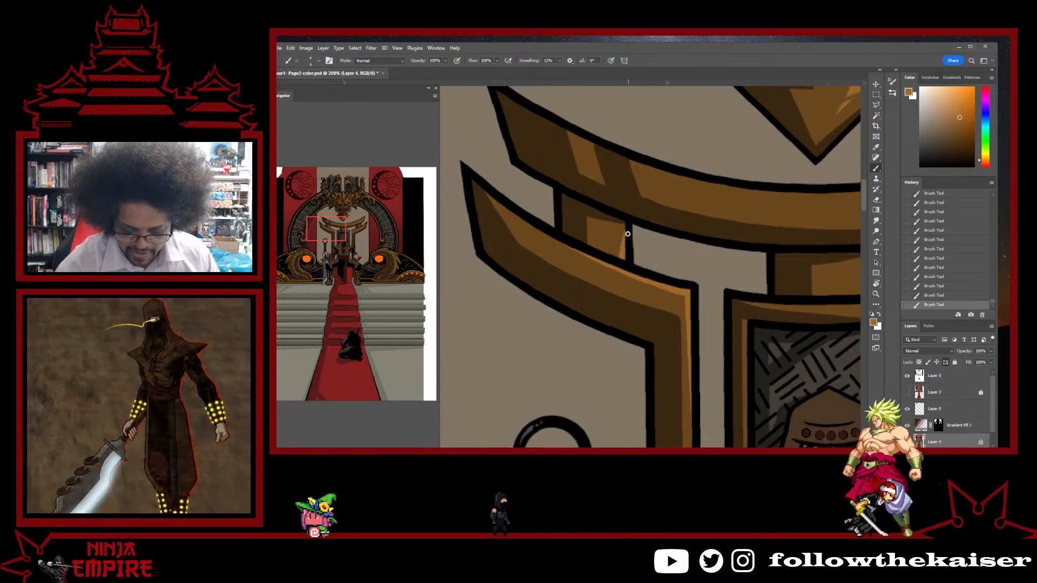
left_click_drag(699, 257, 627, 213)
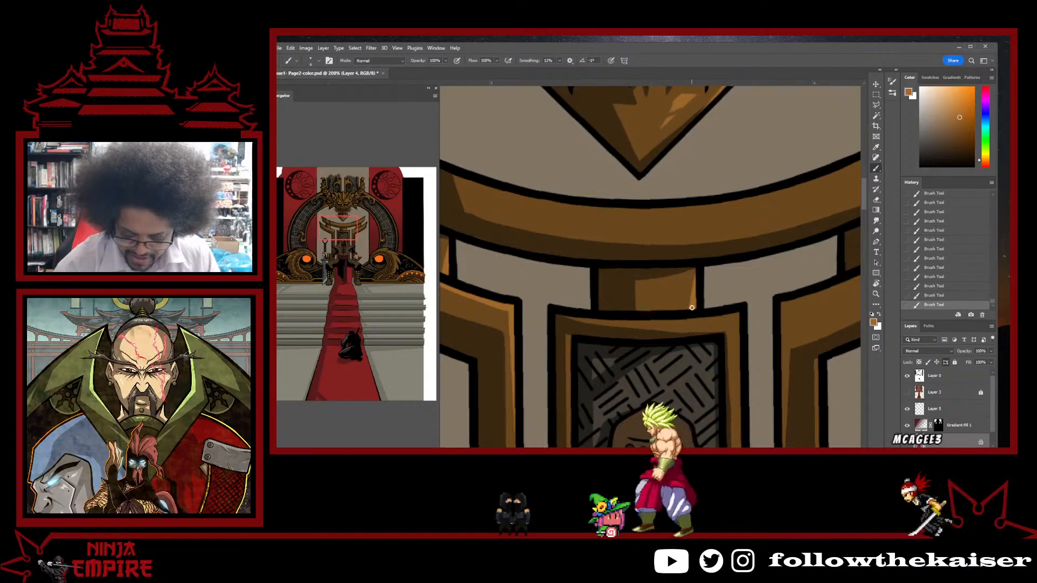
scroll(749, 217, "right", 3)
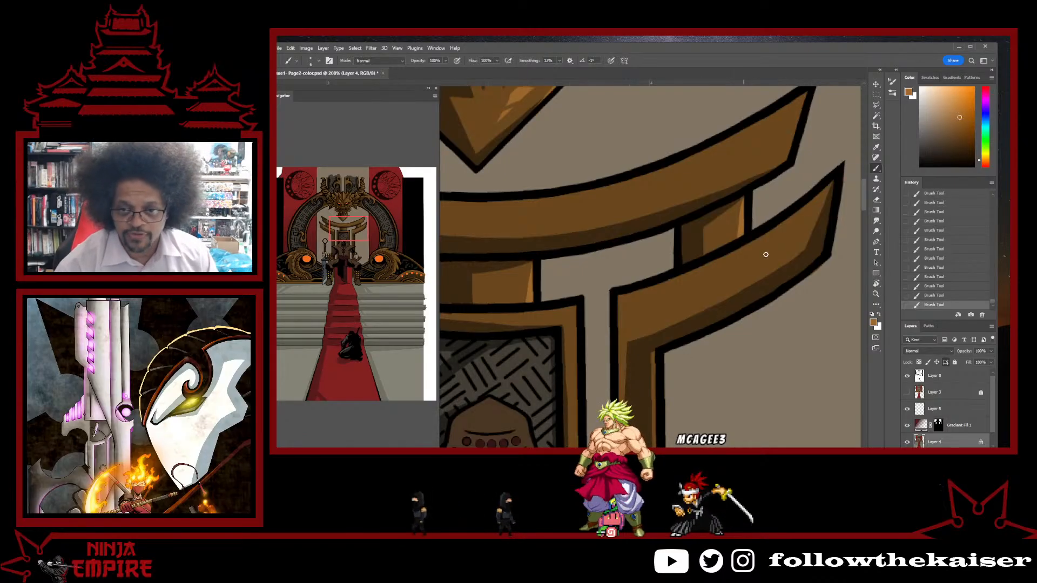
- Paint light brown highlights along the top and outer edge of the seat-back frame behind the hooded figure
scroll(756, 243, "left", 1)
scroll(750, 238, "down", 3)
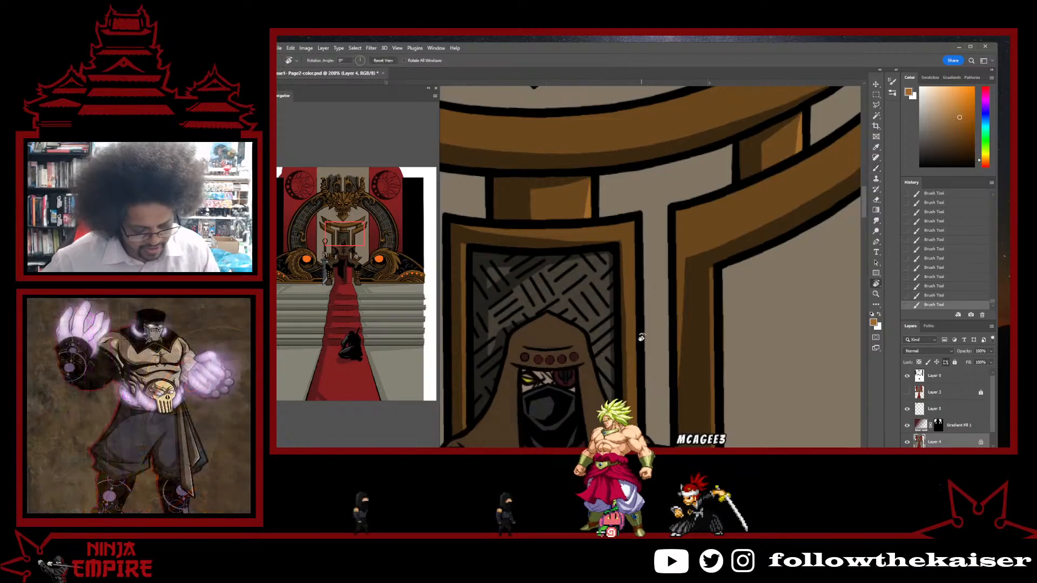
key("r")
left_click_drag(653, 323, 641, 359)
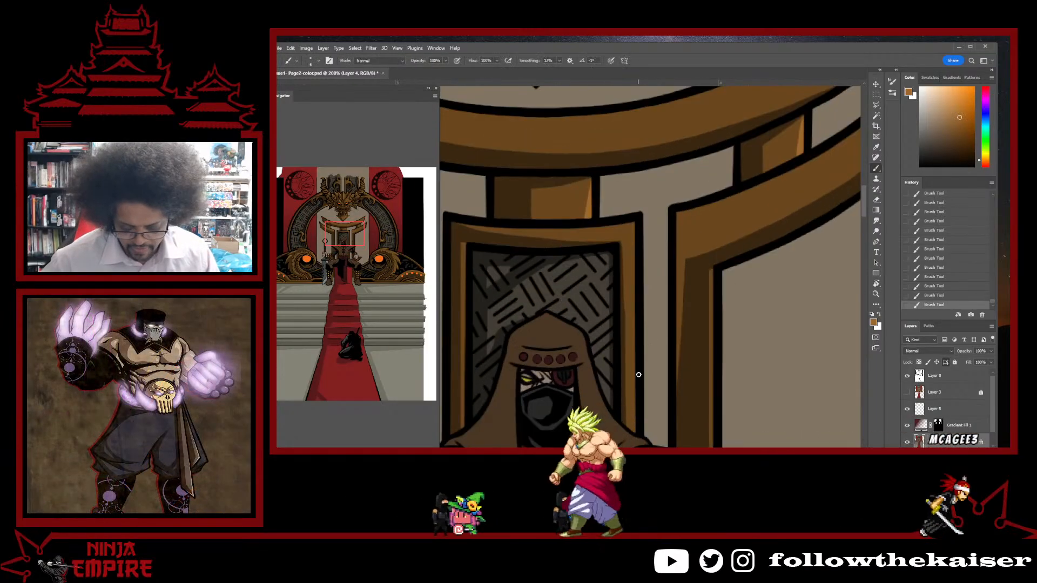
key("b")
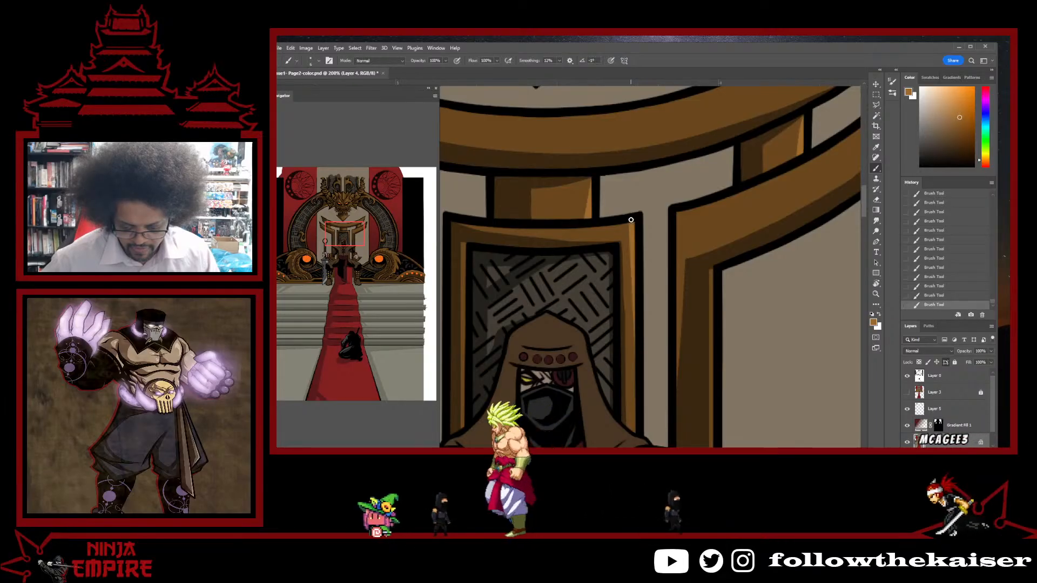
left_click_drag(631, 220, 610, 264)
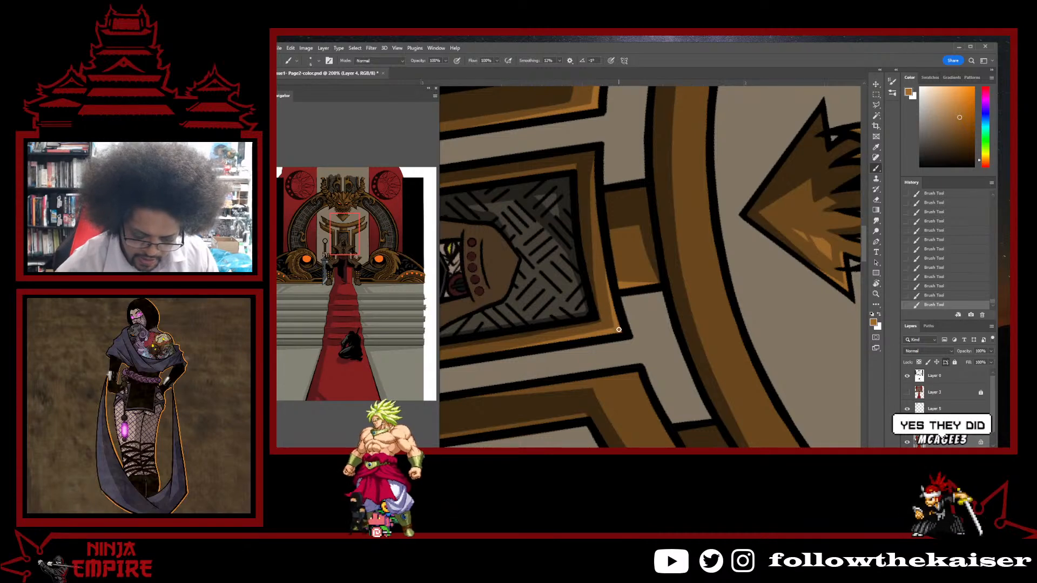
- Paint light brown edge highlights down the right gate post and along the top of its curved lower beam
key("r")
left_click_drag(688, 293, 793, 219)
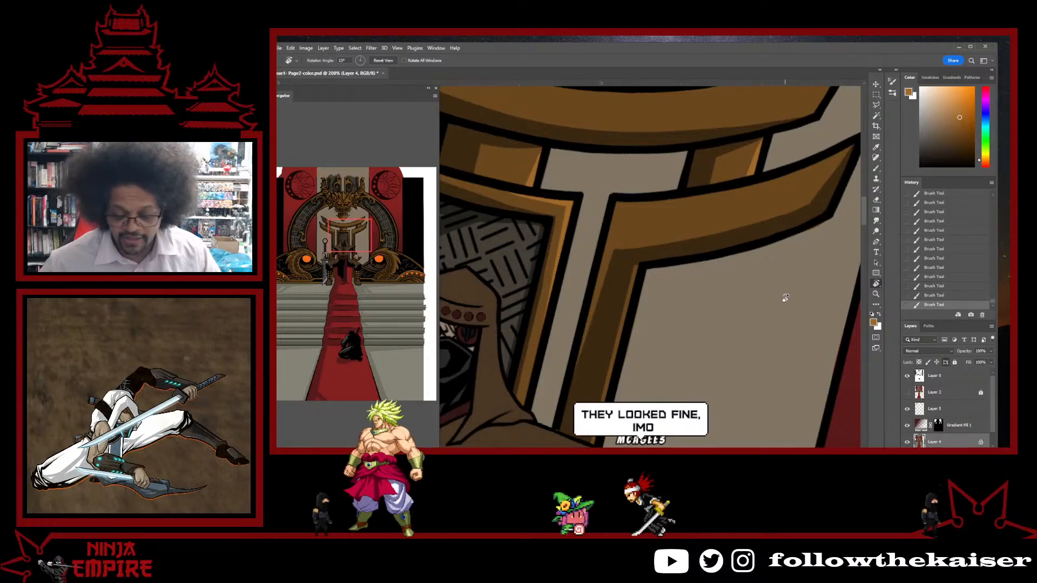
key("Escape")
key("b")
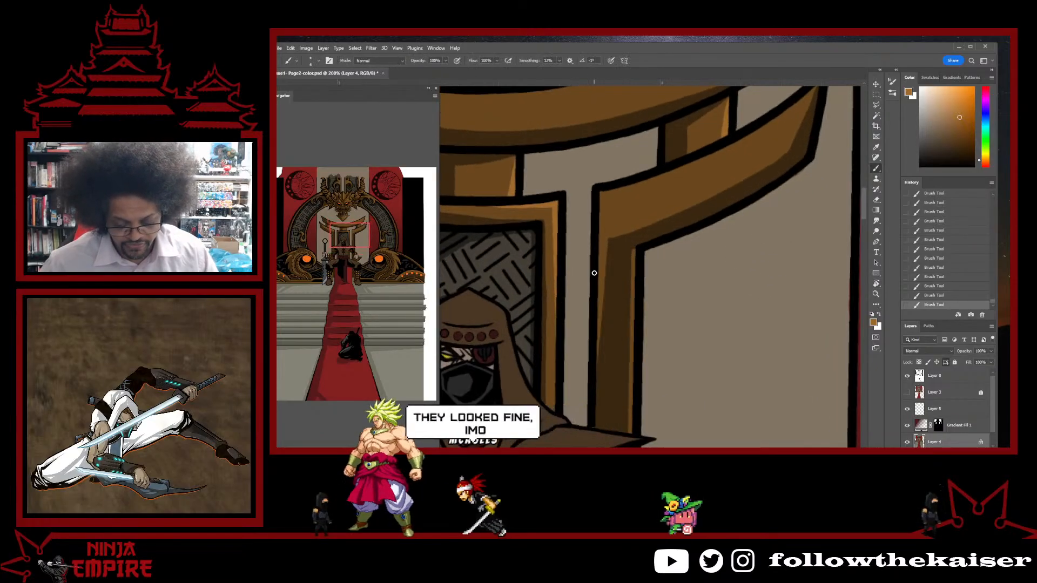
left_click_drag(608, 275, 630, 270)
key("b")
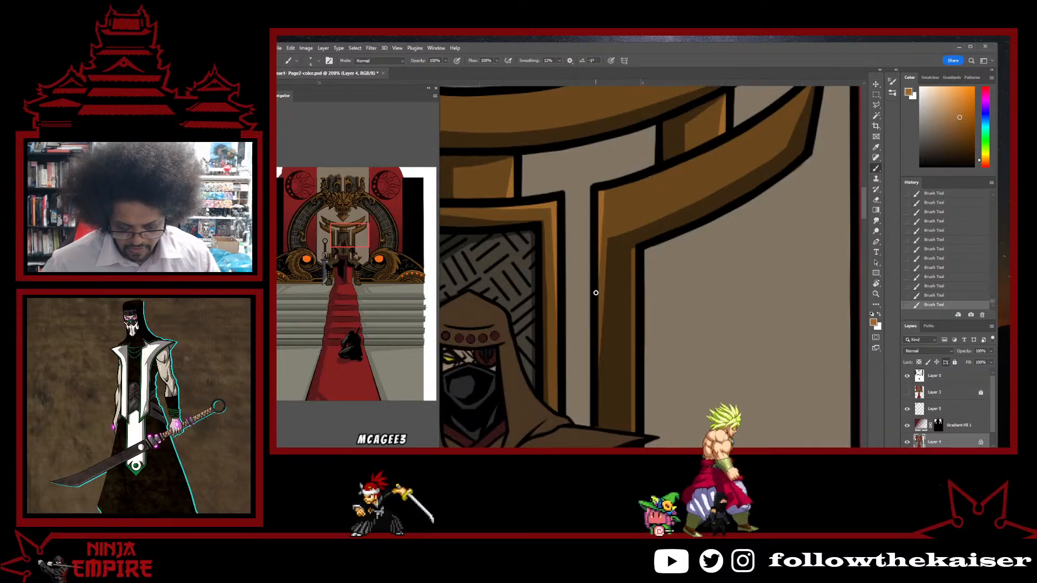
mouse_move(752, 261)
left_mouse_down()
mouse_move(678, 370)
mouse_move(586, 224)
left_mouse_up()
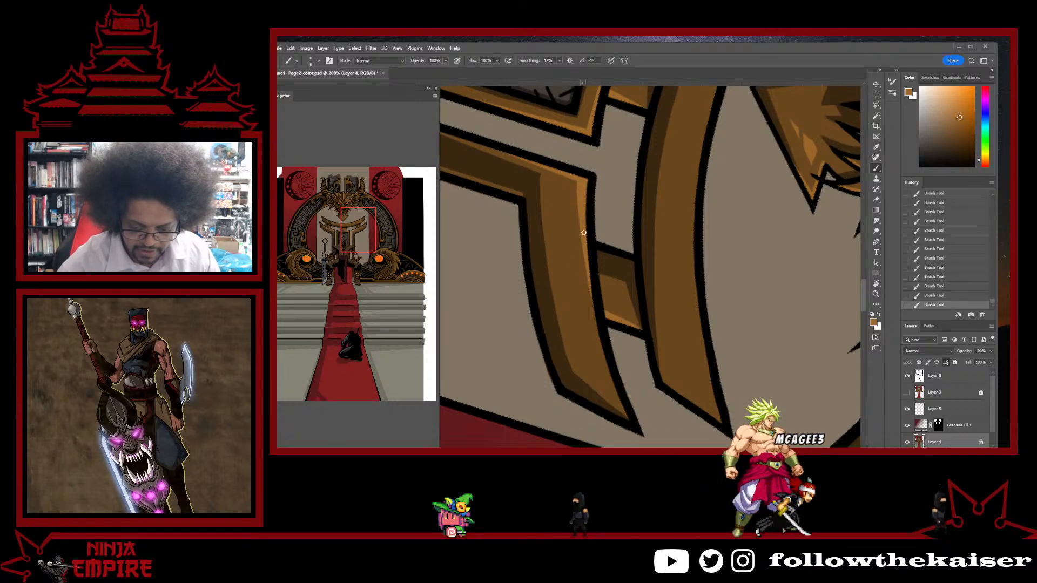
- Paint a light brown highlight on the right tip of the gate's upper beam
key("r")
left_click_drag(587, 259, 713, 274)
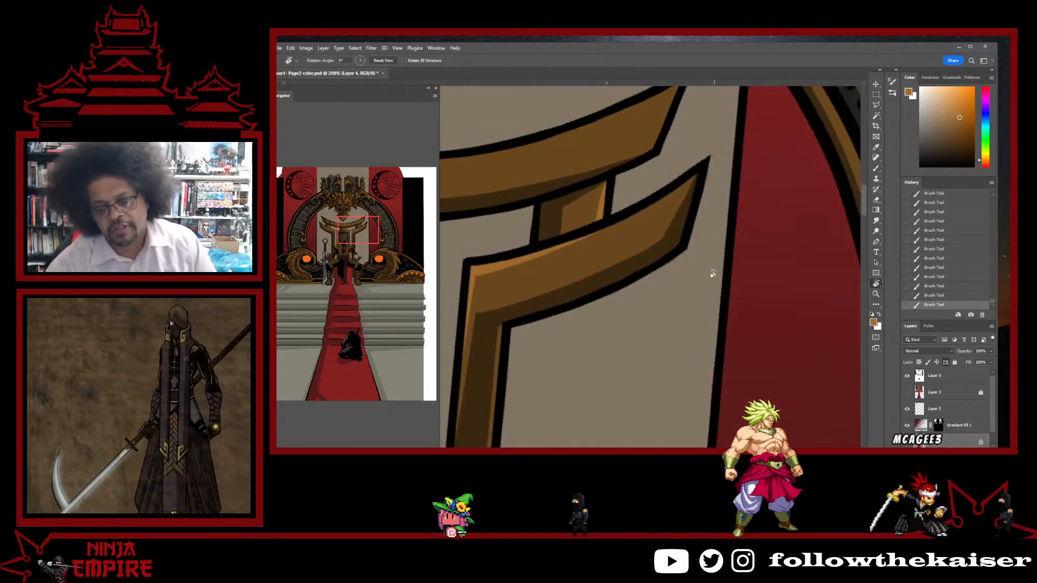
left_click(706, 288, "alt")
left_click(713, 291, "alt")
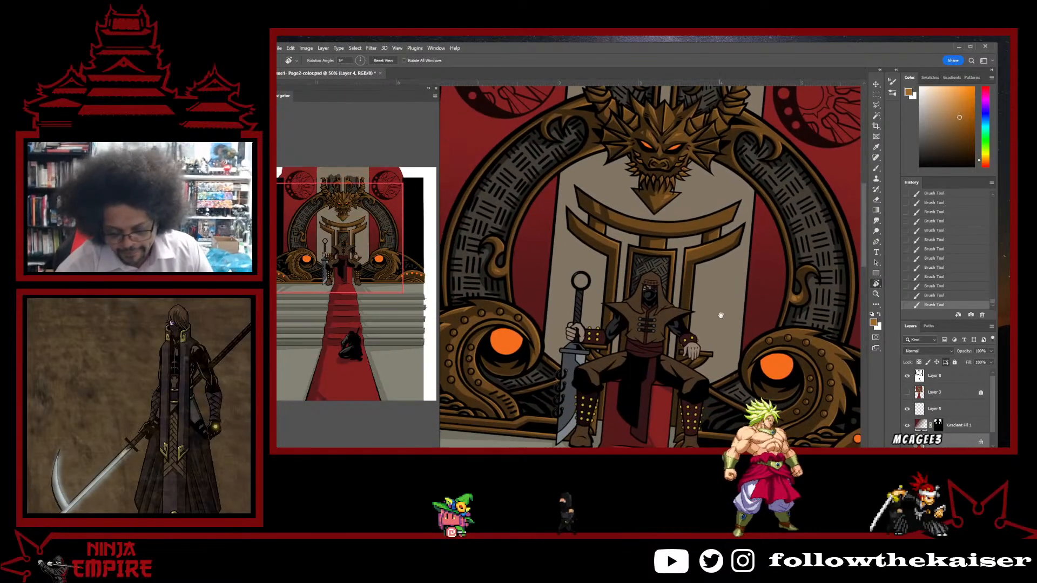
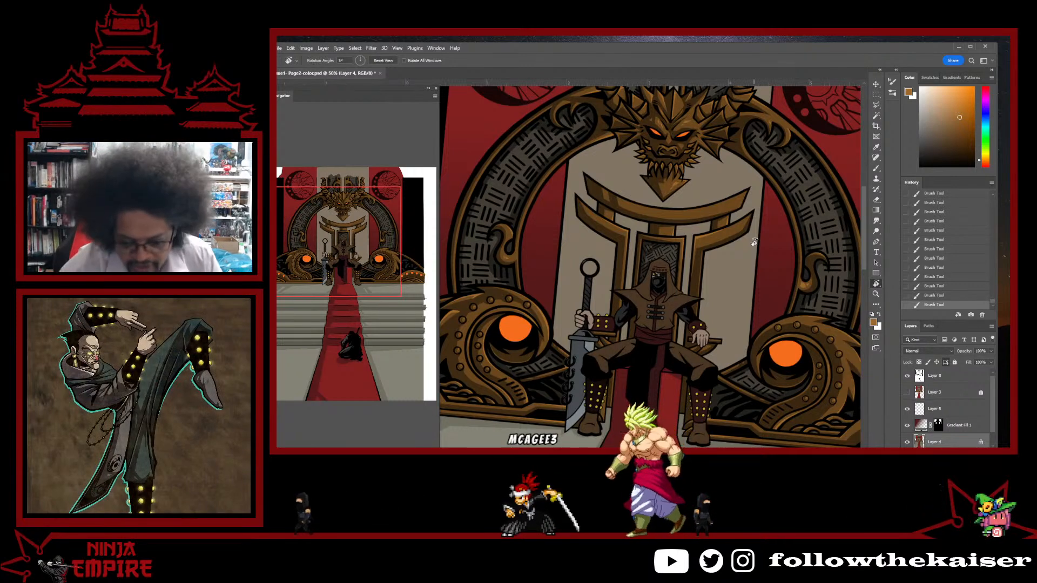
left_click(736, 244, "ctrl")
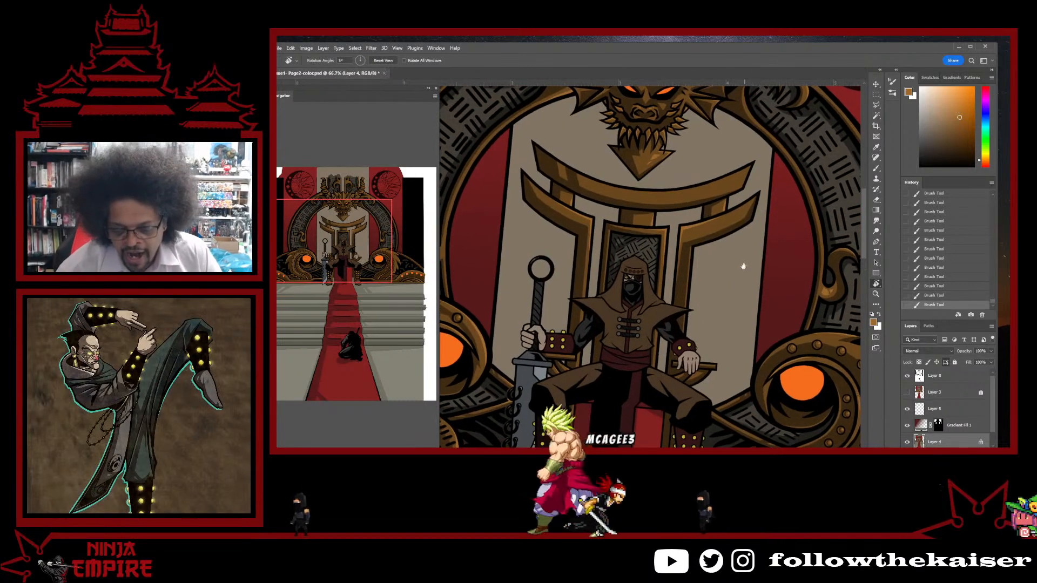
left_click(743, 262, "ctrl")
left_click_drag(743, 262, 712, 274)
left_click(715, 287, "ctrl")
key("b")
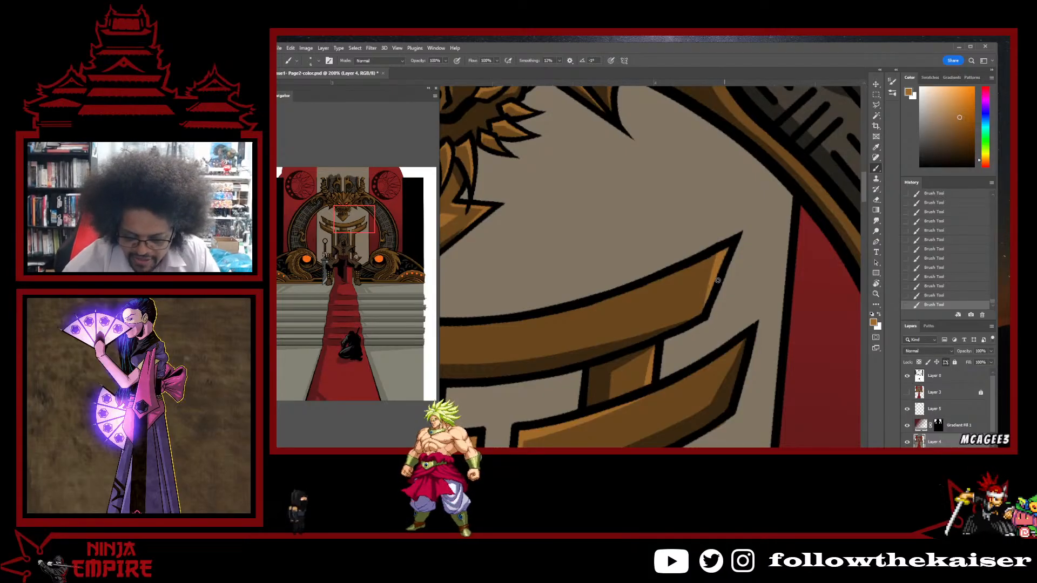
- Continue the light brown edge highlight along the gate's upper beam below the dragon head
key("r")
left_click_drag(768, 252, 598, 379)
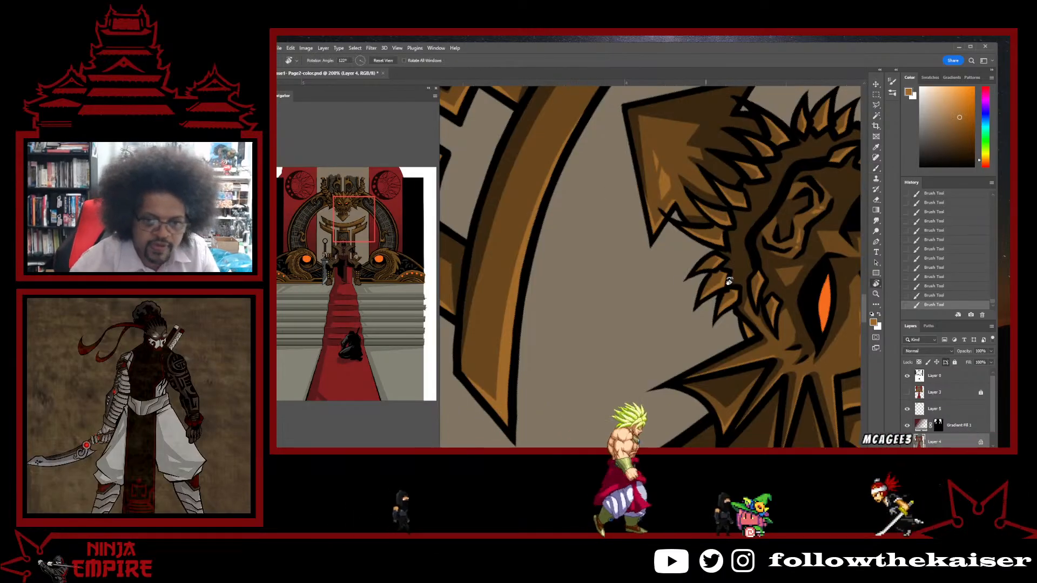
key("r")
left_click_drag(601, 91, 766, 209)
key("ctrl+minus")
key("ctrl+minus")
key("ctrl+minus")
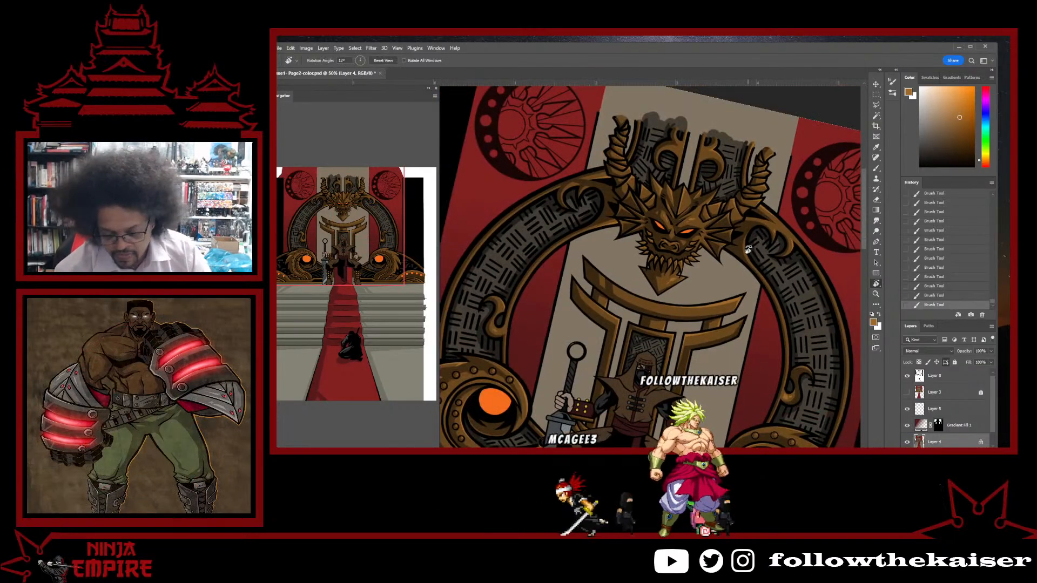
- Paint light brown reflection streaks across the right end of the gate's lower beam
left_click(728, 327, "ctrl")
left_click(728, 327, "ctrl")
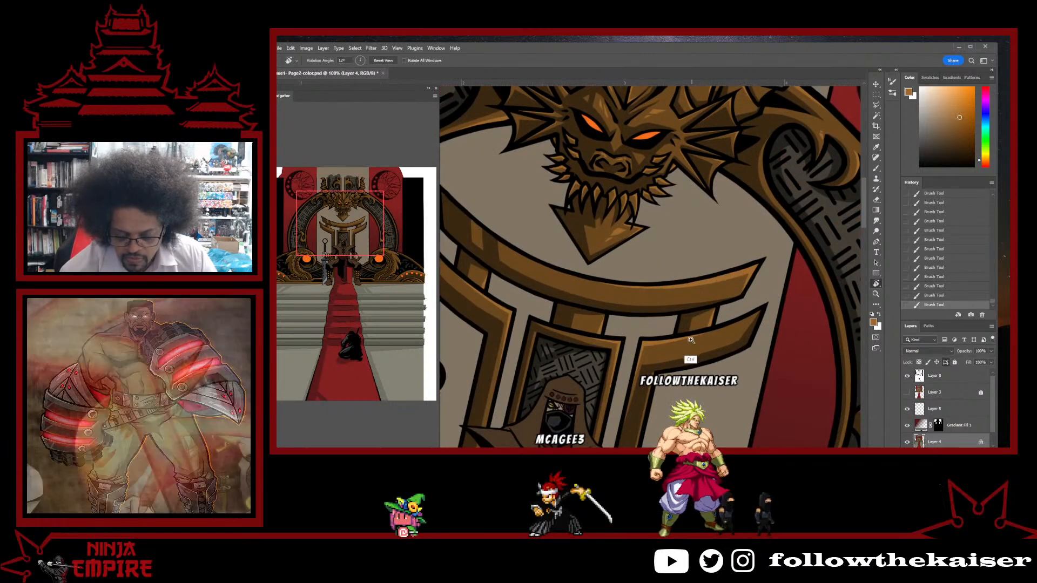
left_click(672, 353, "ctrl")
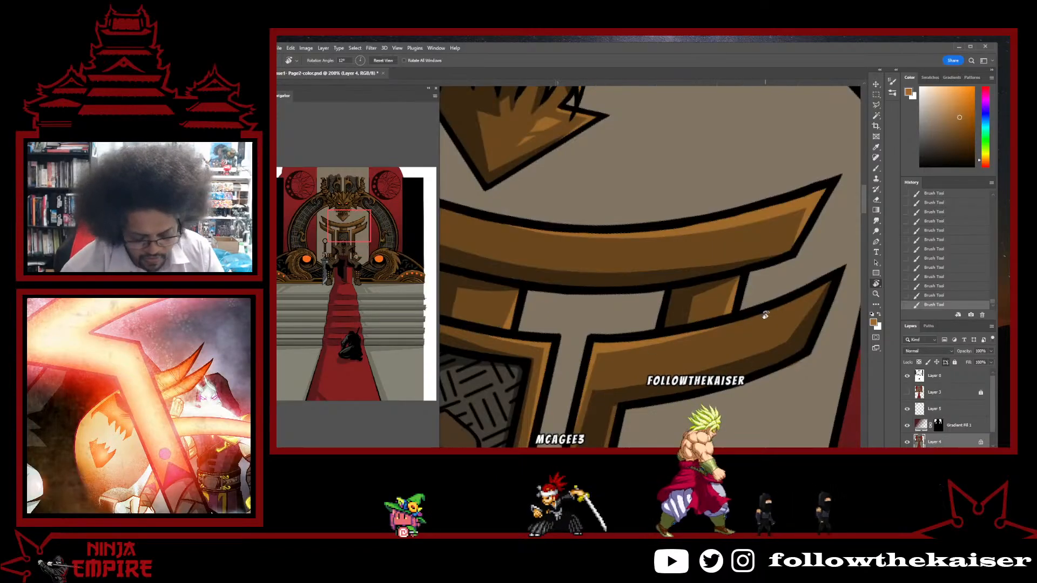
left_click_drag(763, 308, 715, 257)
key("b")
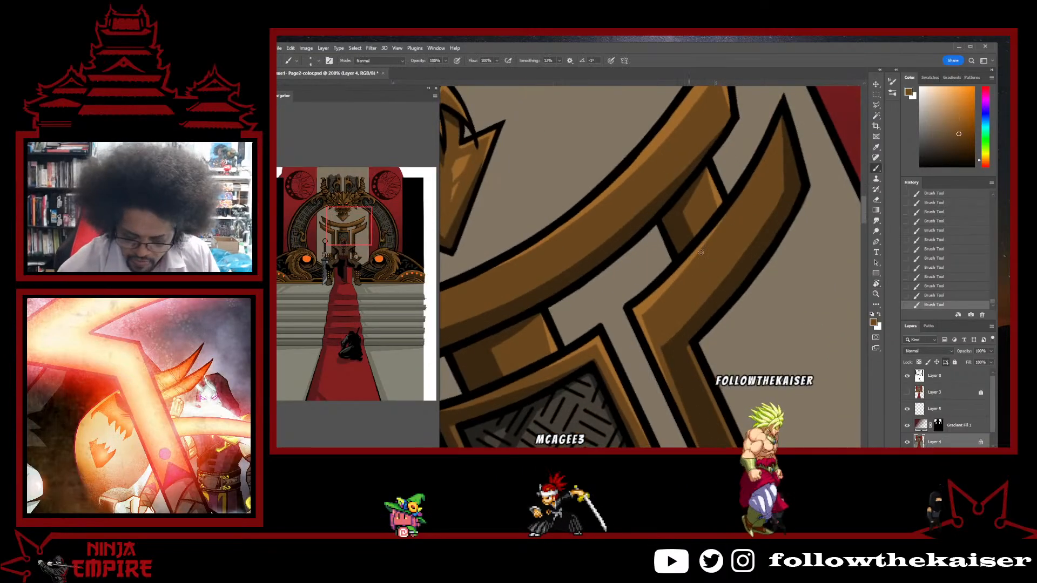
left_click(655, 299, "alt")
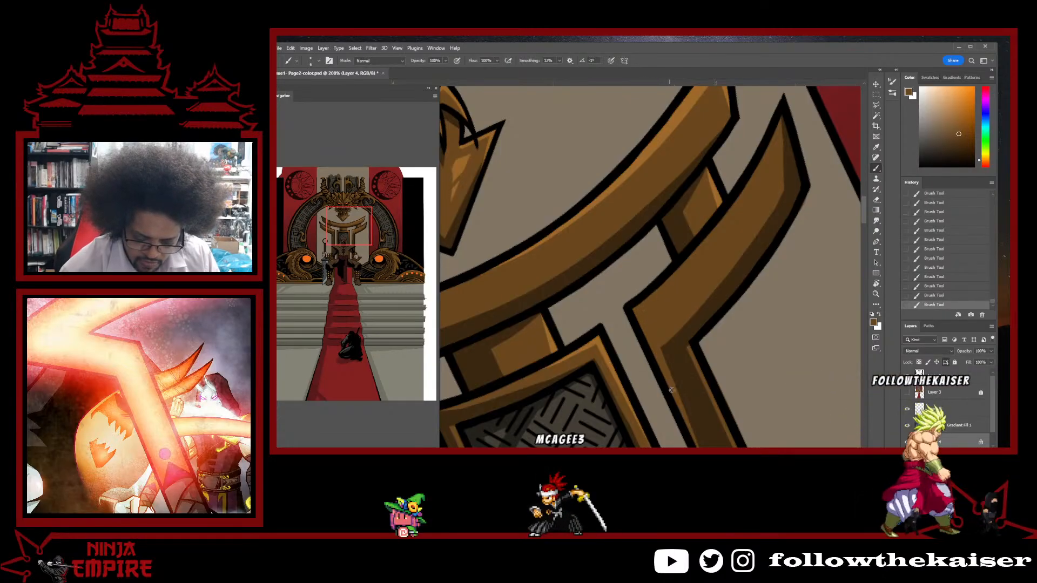
left_click(599, 346, "alt")
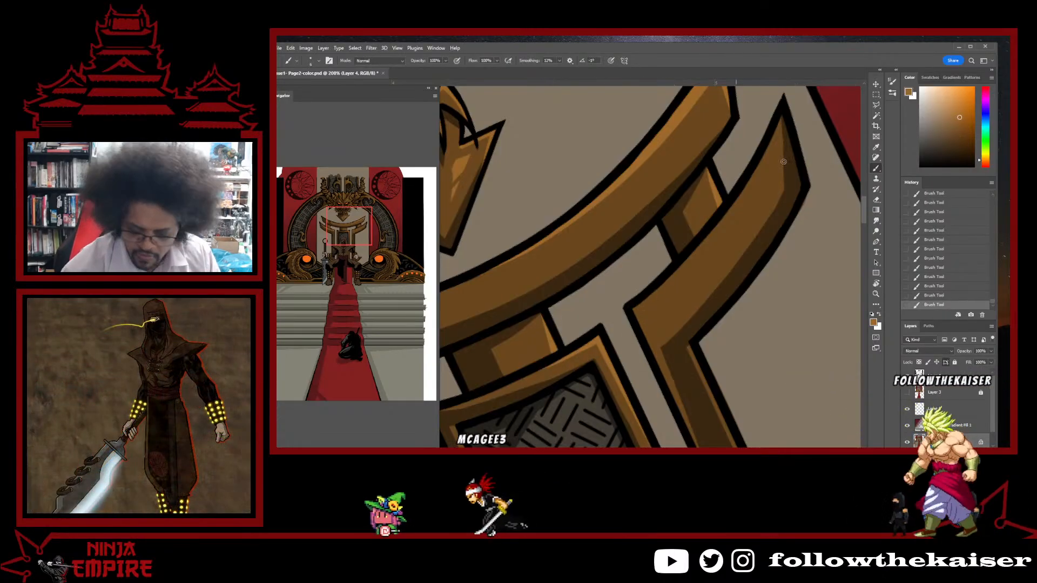
left_click_drag(761, 181, 761, 201)
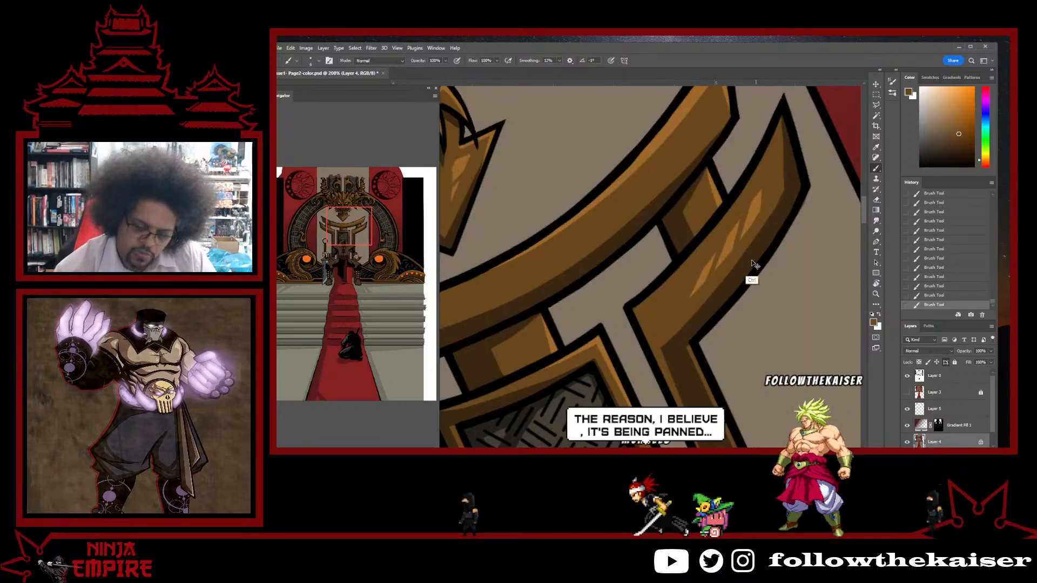
- Examine the new streaks on the gate's lower beam up close and from farther away
key("ctrl+minus")
key("ctrl+minus")
key("ctrl+minus")
key("ctrl+plus")
key("ctrl+plus")
key("ctrl+plus")
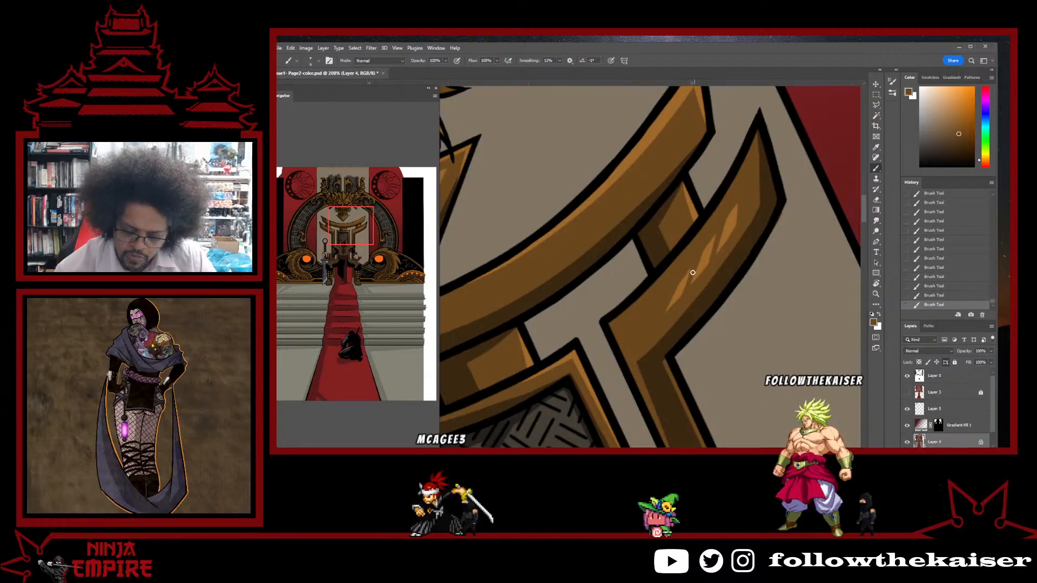
left_click(731, 259, "ctrl+alt")
left_click(727, 266, "ctrl+alt")
left_click(731, 271, "ctrl")
left_click(732, 271, "ctrl")
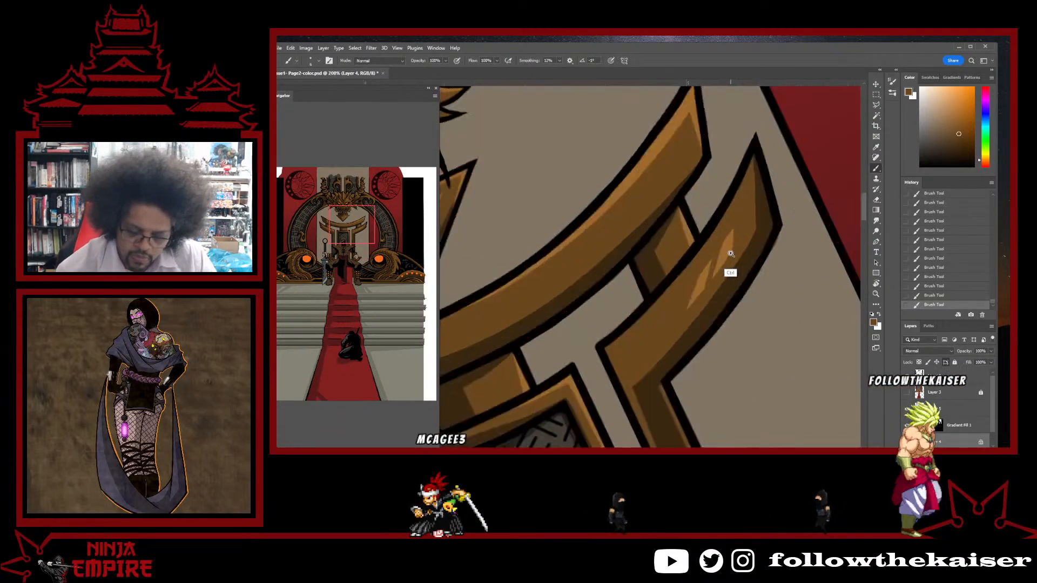
left_click(732, 263, "ctrl")
- Undo and redo the last three streak strokes to compare versions, and judge the lower beam against the whole throne
key("ctrl+z")
key("ctrl+z")
key("ctrl+z")
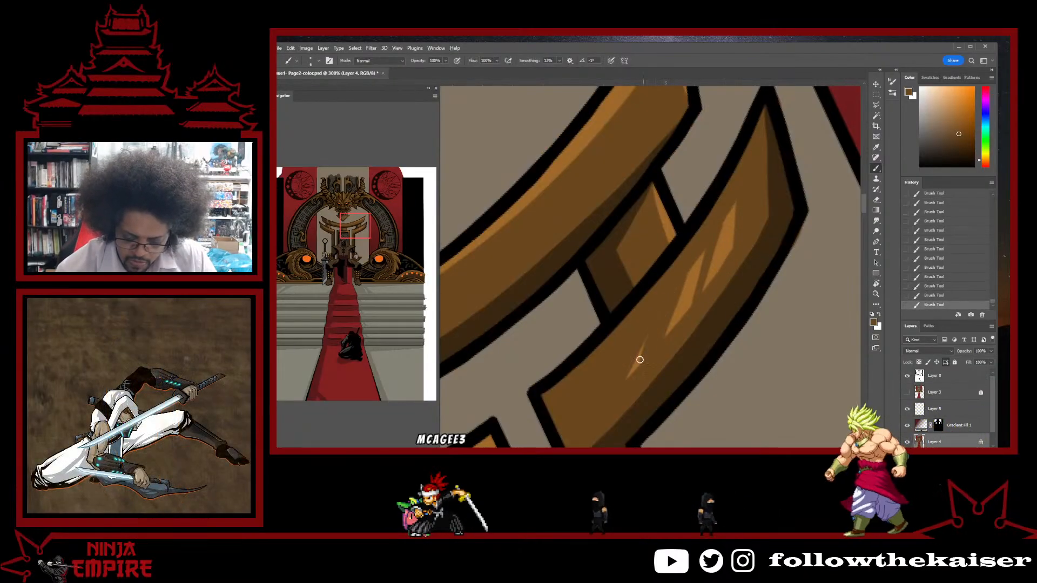
key("ctrl+shift+z")
key("ctrl+shift+z")
key("ctrl+shift+z")
left_click(739, 276, "ctrl+alt")
left_click(739, 275, "ctrl+alt")
left_click(739, 275, "ctrl+alt")
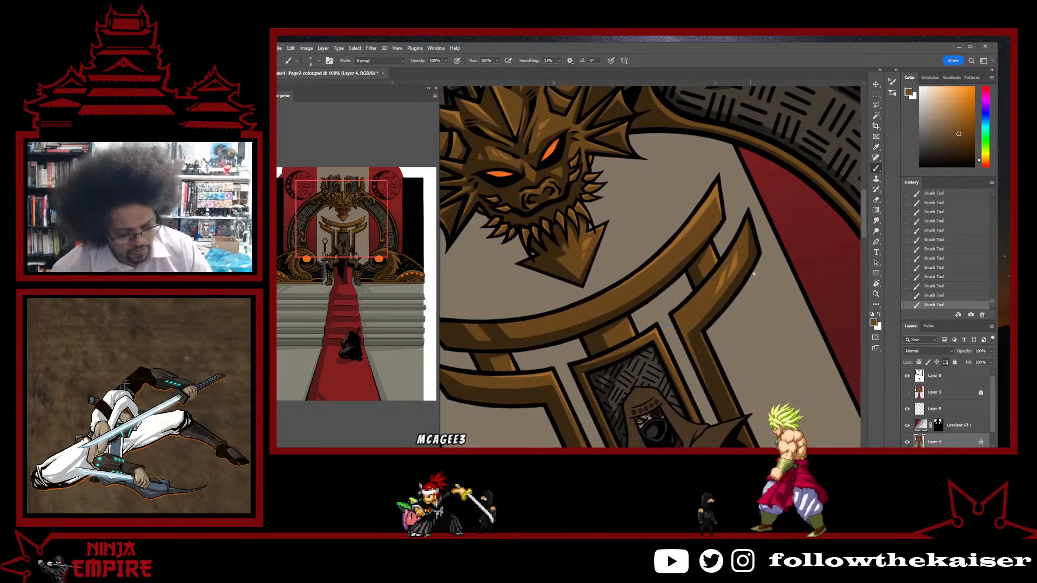
mouse_move(797, 269)
left_mouse_down()
mouse_move(776, 325)
mouse_move(776, 180)
left_mouse_up()
left_click(772, 332, "ctrl+alt")
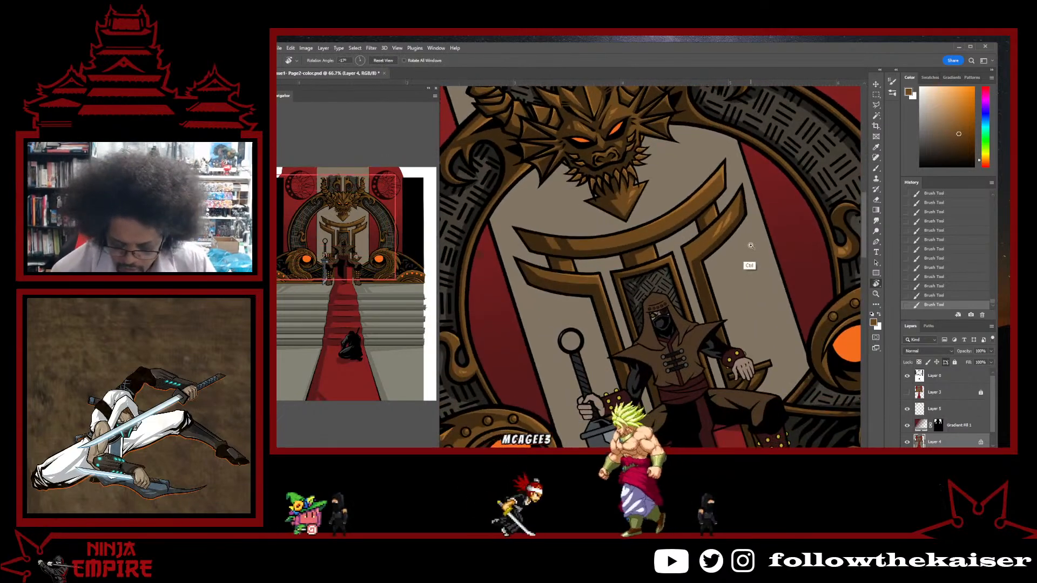
left_click(748, 243, "ctrl")
left_click(748, 243, "ctrl")
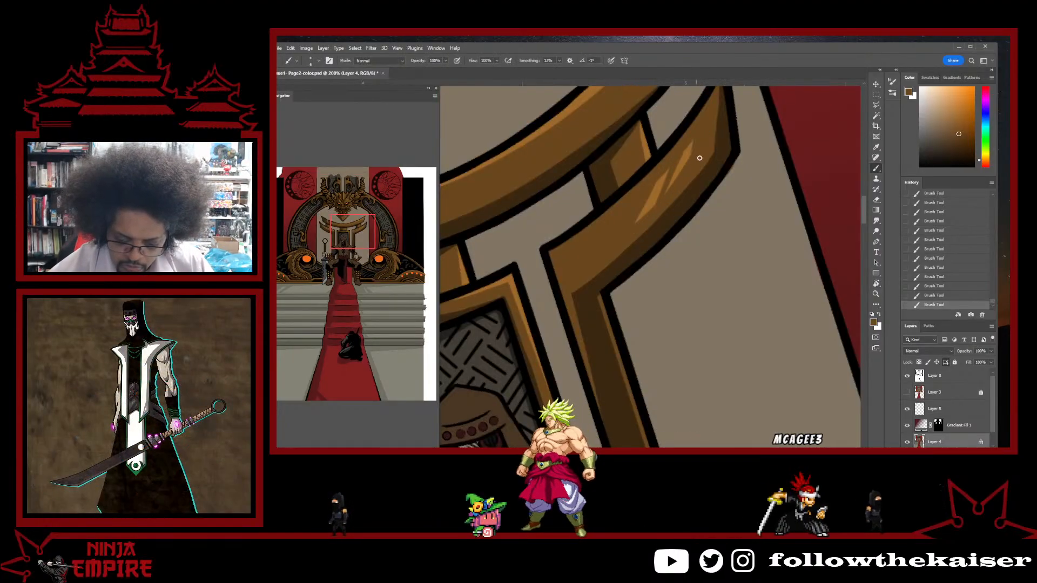
left_click(726, 265, "ctrl+alt")
left_click(729, 263, "ctrl+alt")
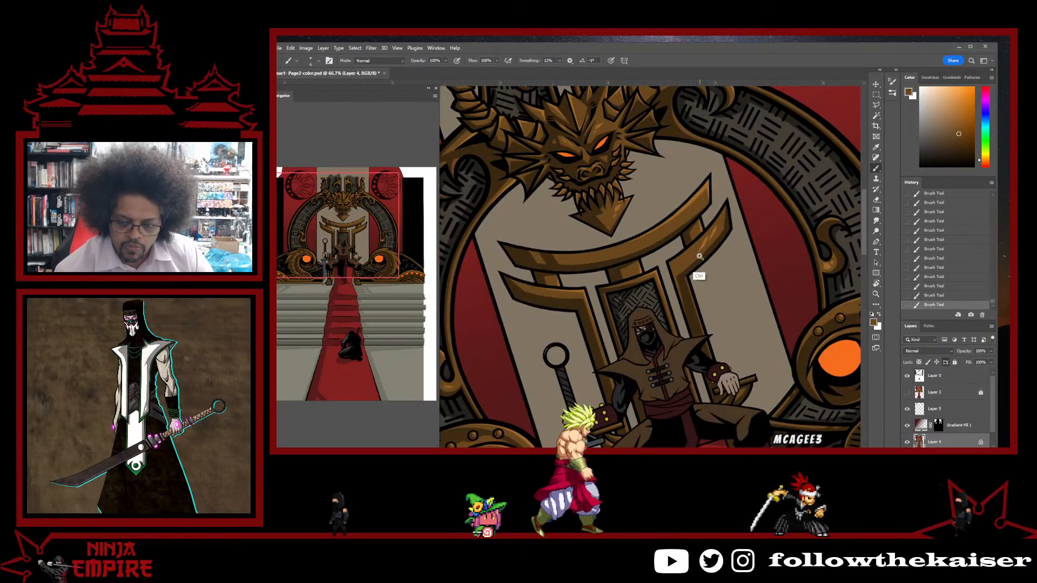
- Reshape the streaks into smaller glints near the lower beam's right tip, alternating the sampled light brown and medium brown
left_click(740, 248, "ctrl")
left_click(740, 248, "ctrl")
left_click(737, 250, "ctrl")
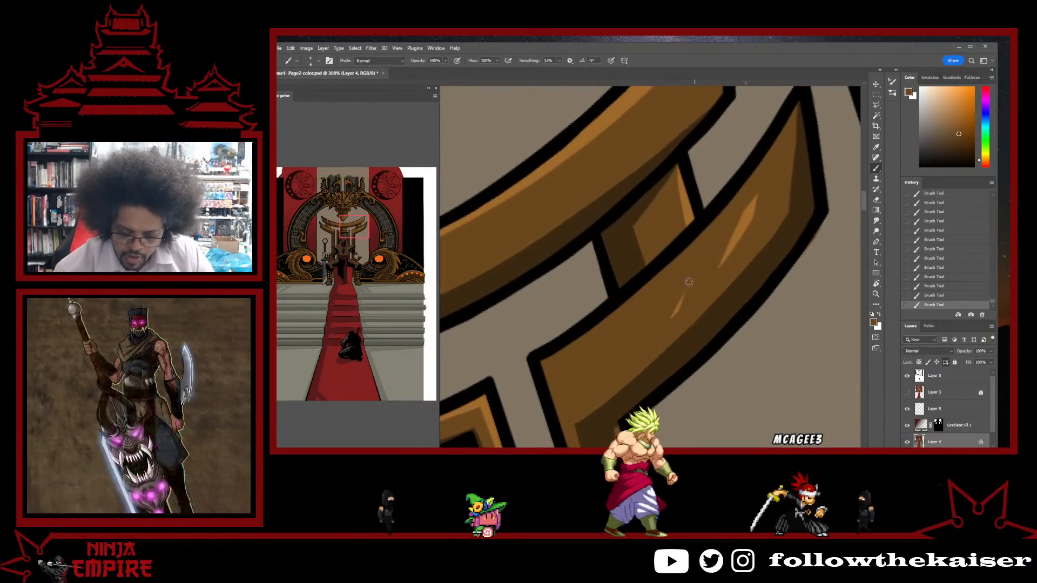
key("alt")
left_click(741, 230, "alt")
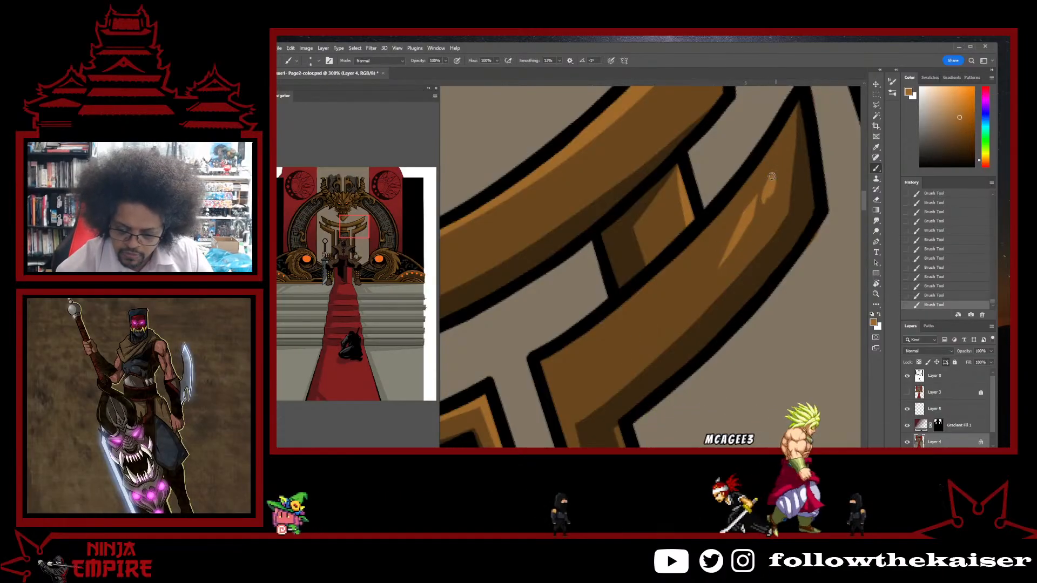
left_click_drag(771, 176, 770, 201)
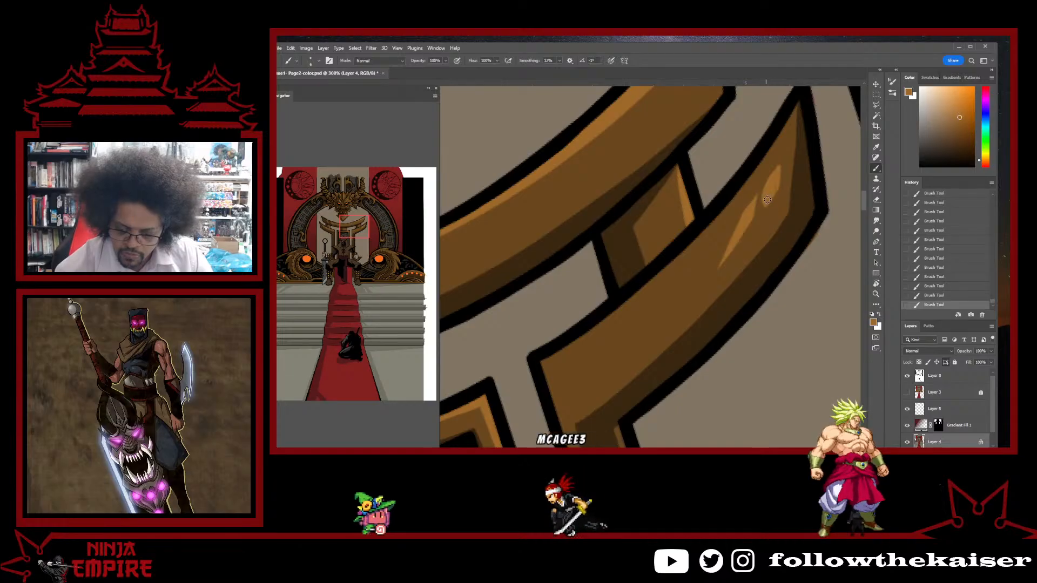
left_click(764, 218, "alt")
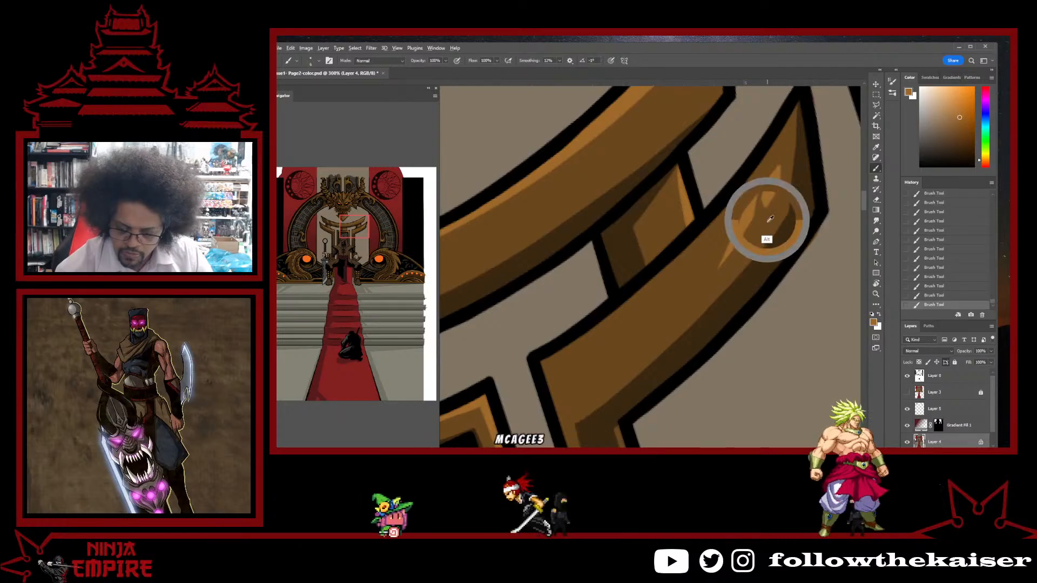
left_click(769, 186, "alt")
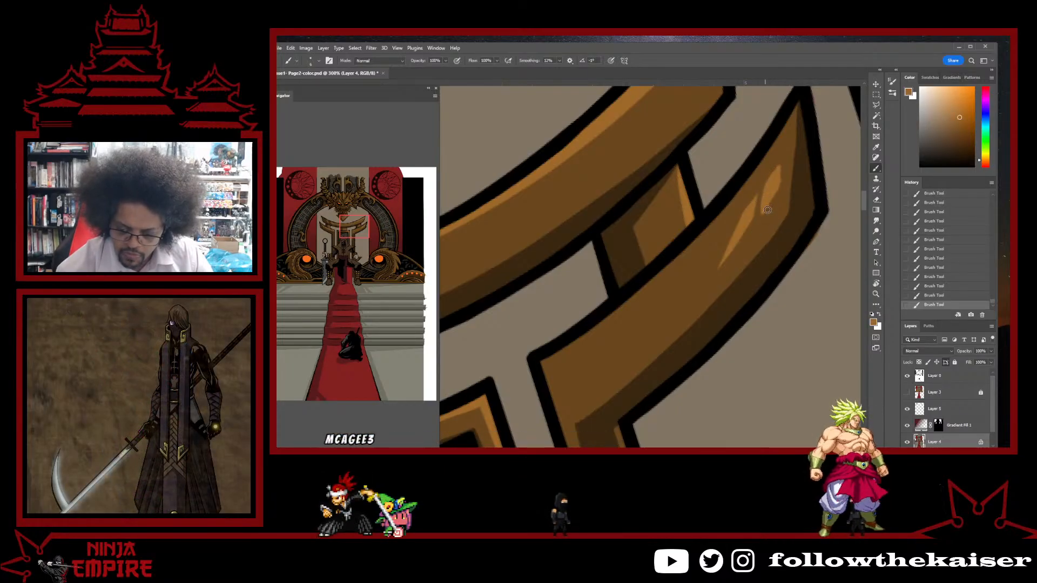
left_click(786, 163, "alt")
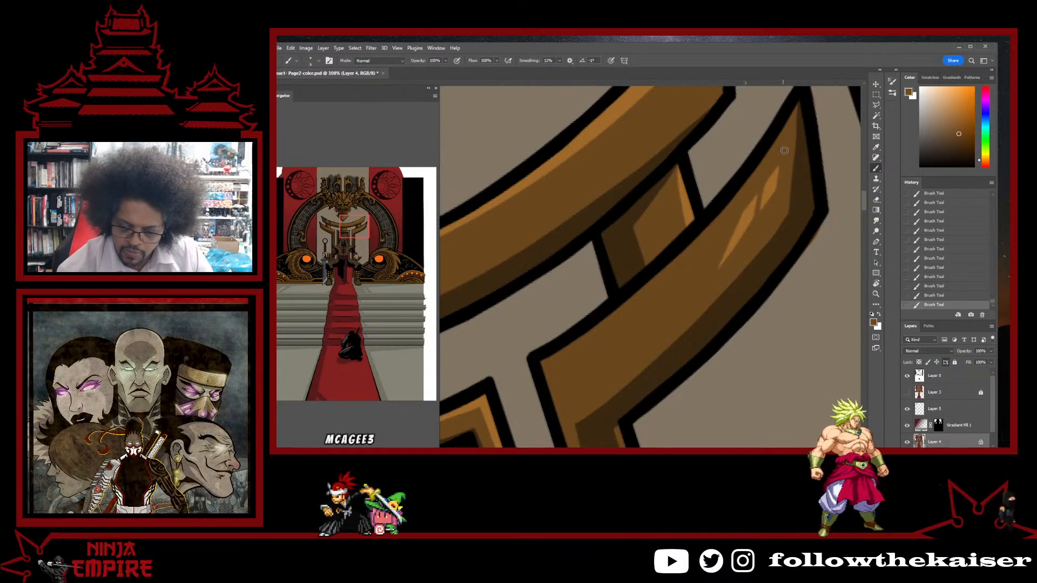
scroll(775, 200, "down", 4)
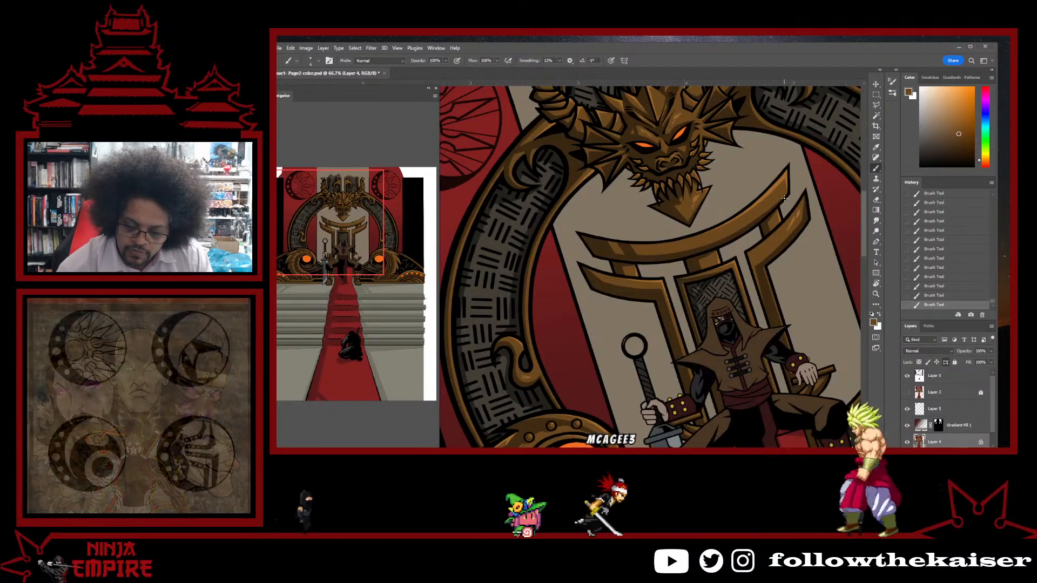
- Paint a light brown edge highlight at the corner where the right gate post meets the lower beam
scroll(751, 229, "up", 4)
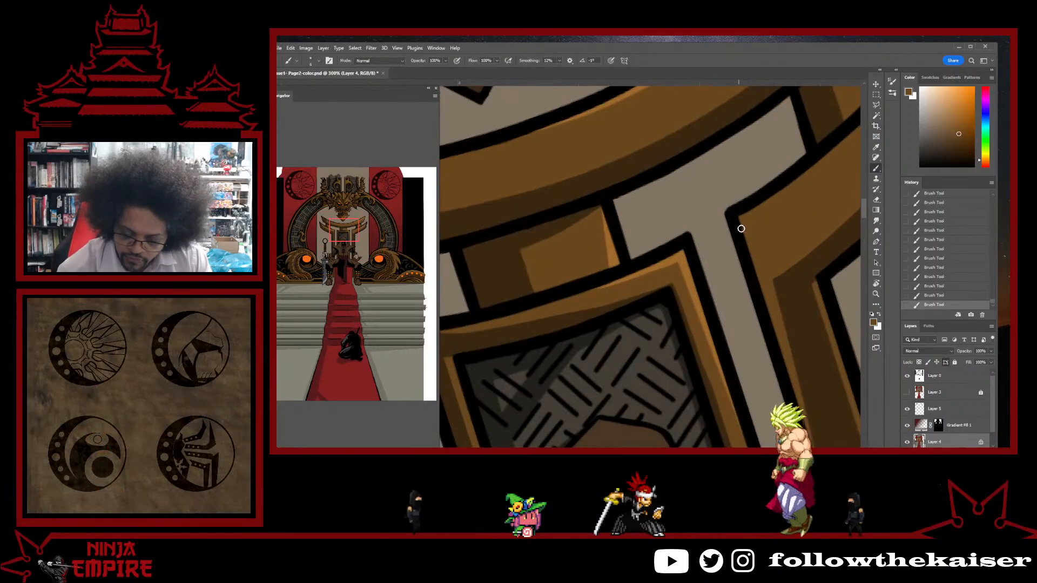
left_click(683, 274, "alt")
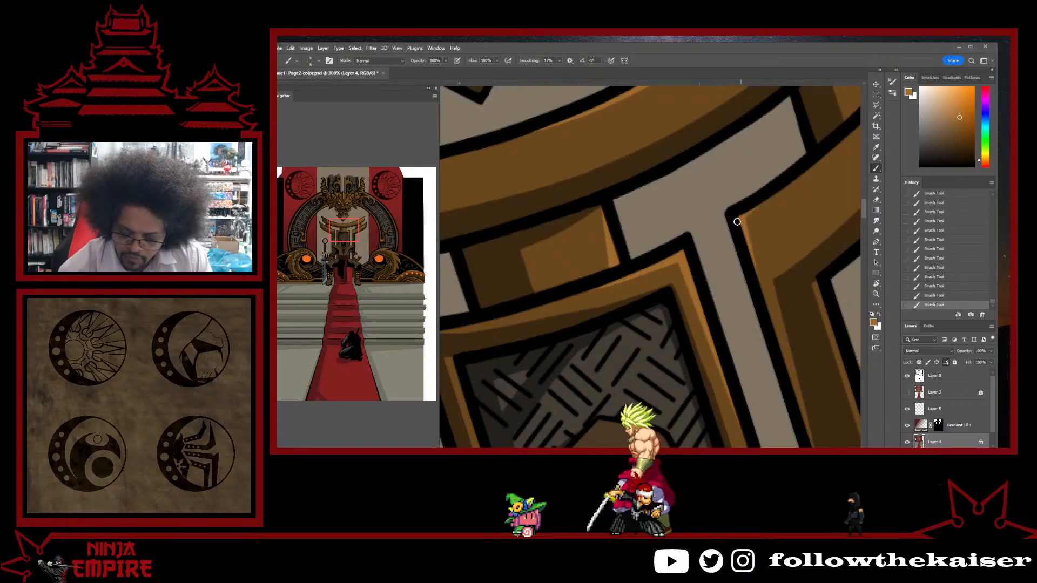
key("ctrl+minus")
key("ctrl+minus")
key("ctrl+minus")
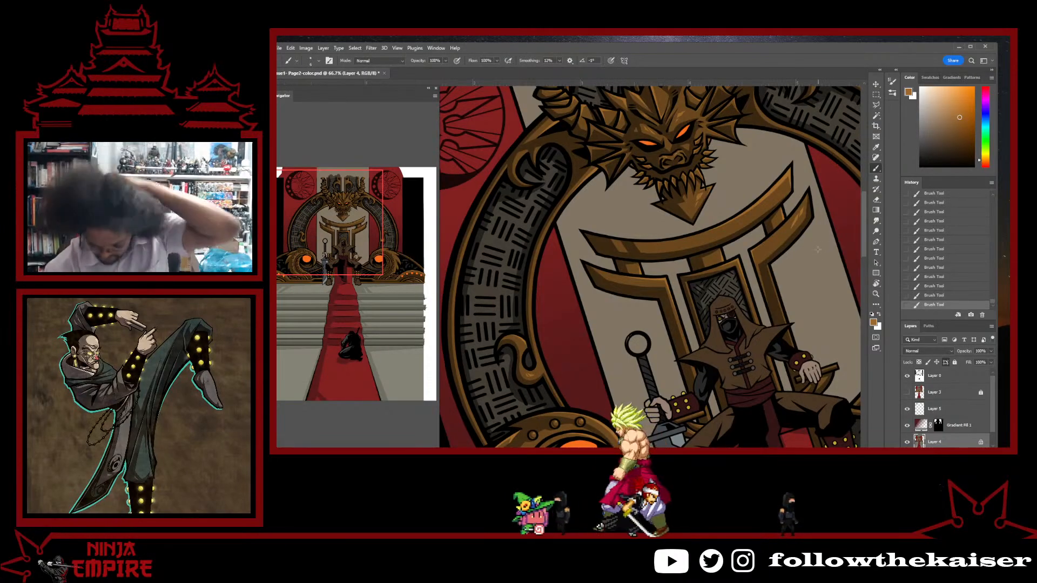
- Paint over the light streaks near the lower beam's right tip with the beam's medium brown
key("ctrl+minus")
key("ctrl+minus")
key("ctrl+minus")
key("r")
left_click_drag(773, 258, 793, 269)
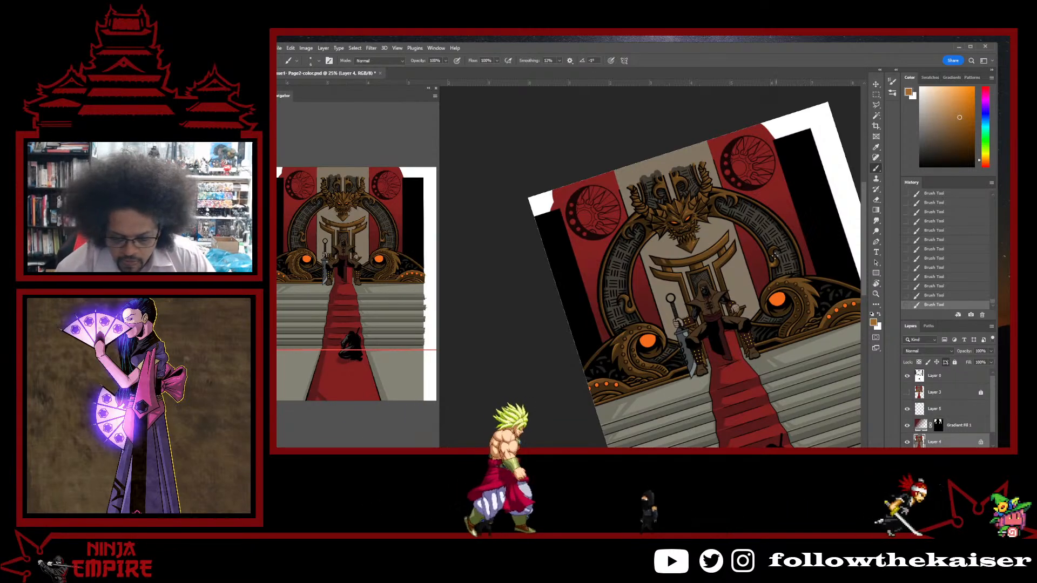
left_click(738, 265, "ctrl")
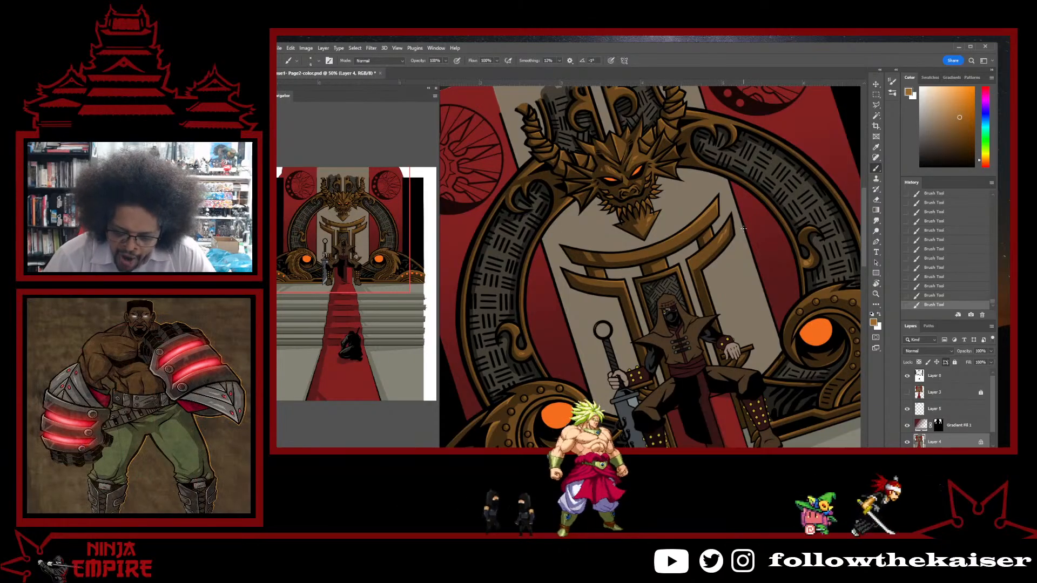
scroll(737, 241, "up", 3)
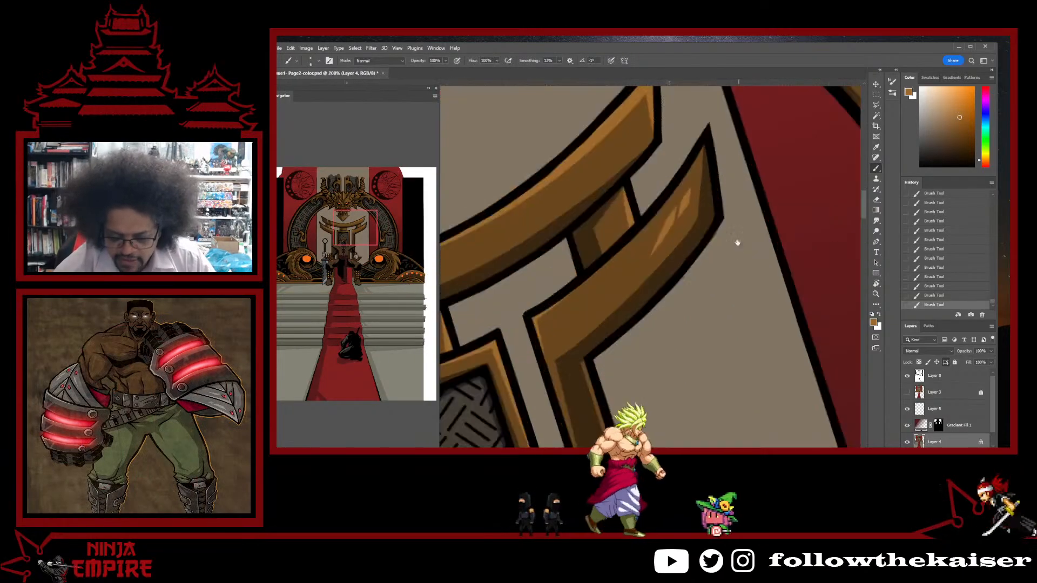
left_click(644, 331, "alt")
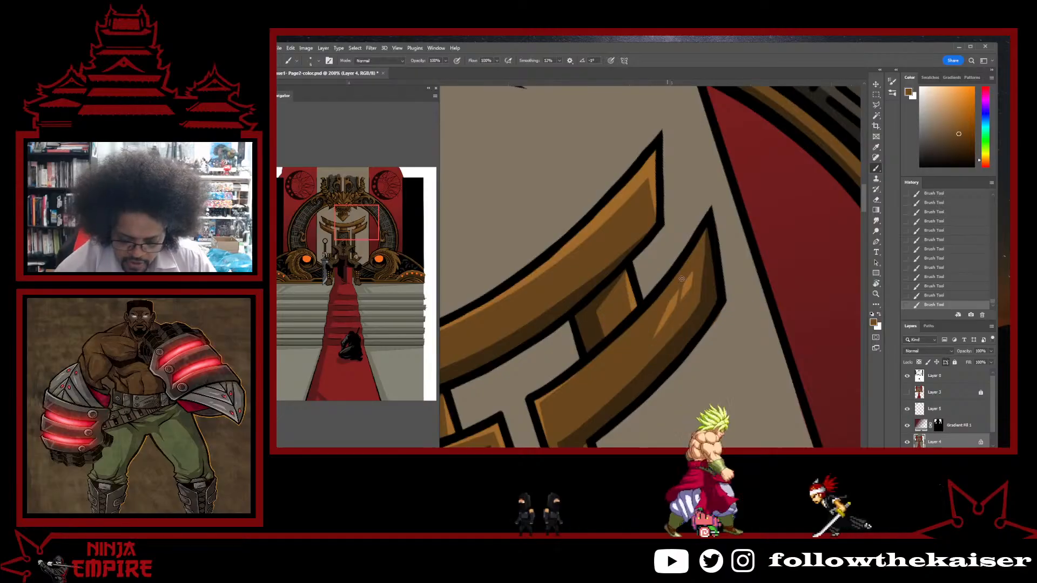
left_click_drag(655, 334, 689, 283)
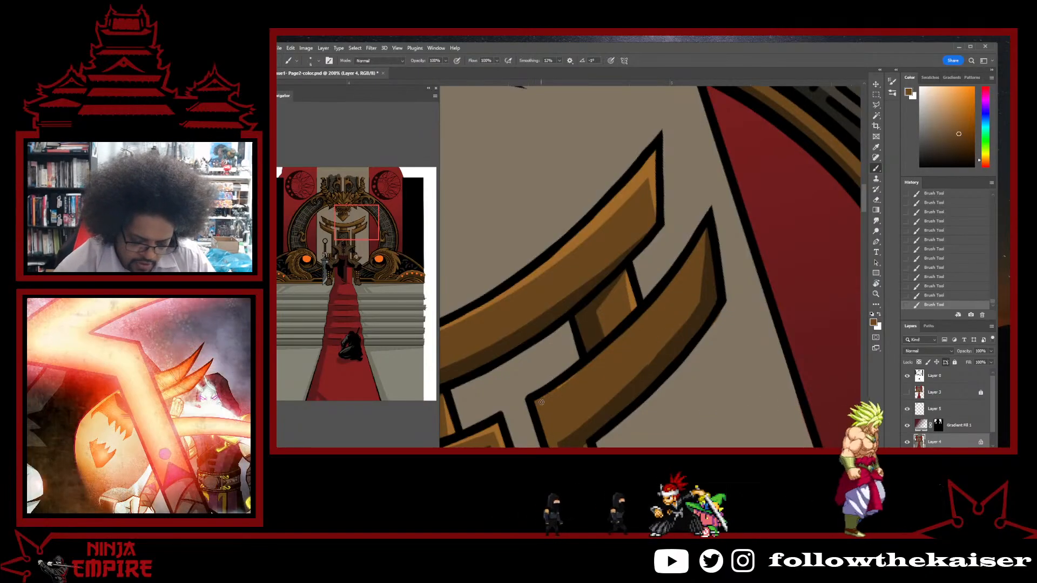
- Undo and redo the last two cover-up strokes to compare the lower beam with and without its streaks
key("ctrl+z")
key("ctrl+z")
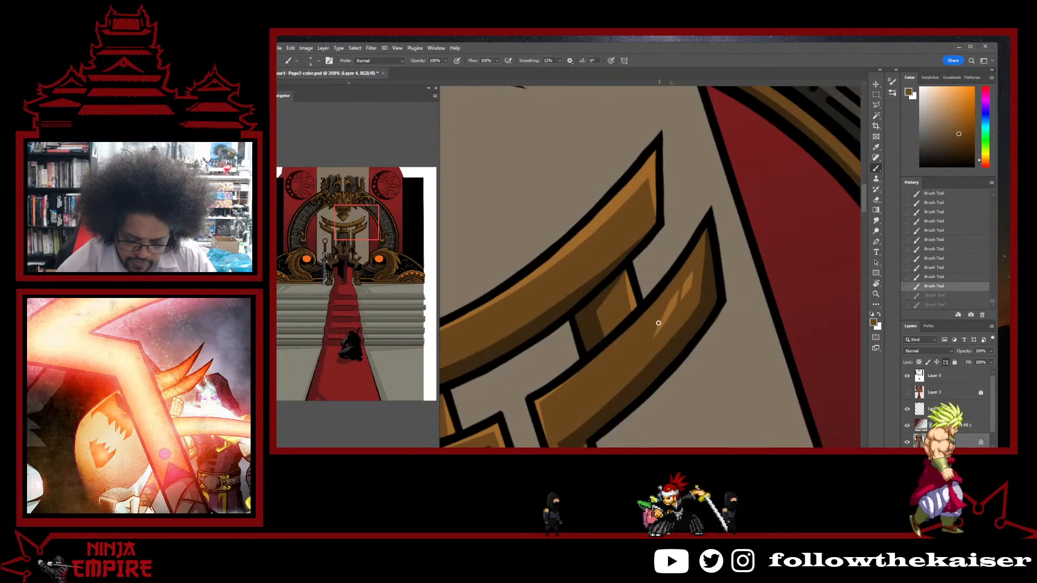
key("ctrl+shift+z")
key("ctrl+shift+z")
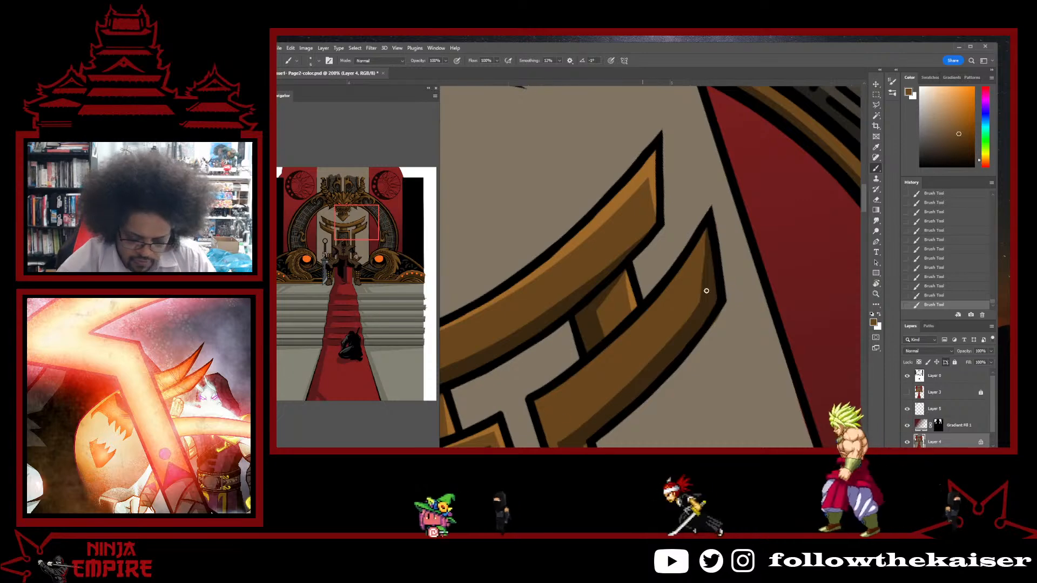
- Paint medium brown over the dark shading at the end of the lower beam's right tip
key("alt")
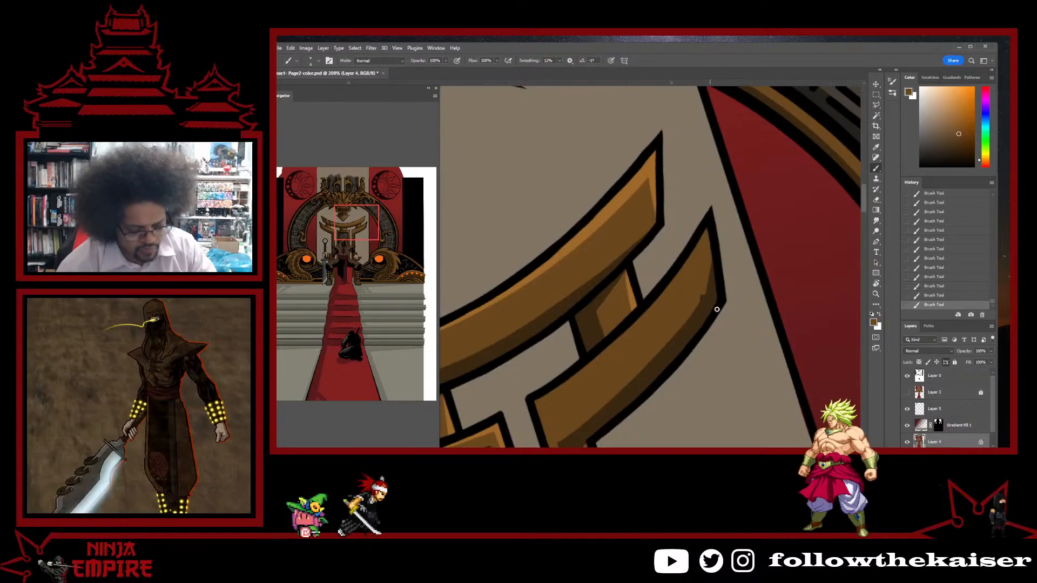
key("r")
left_click_drag(717, 309, 600, 223)
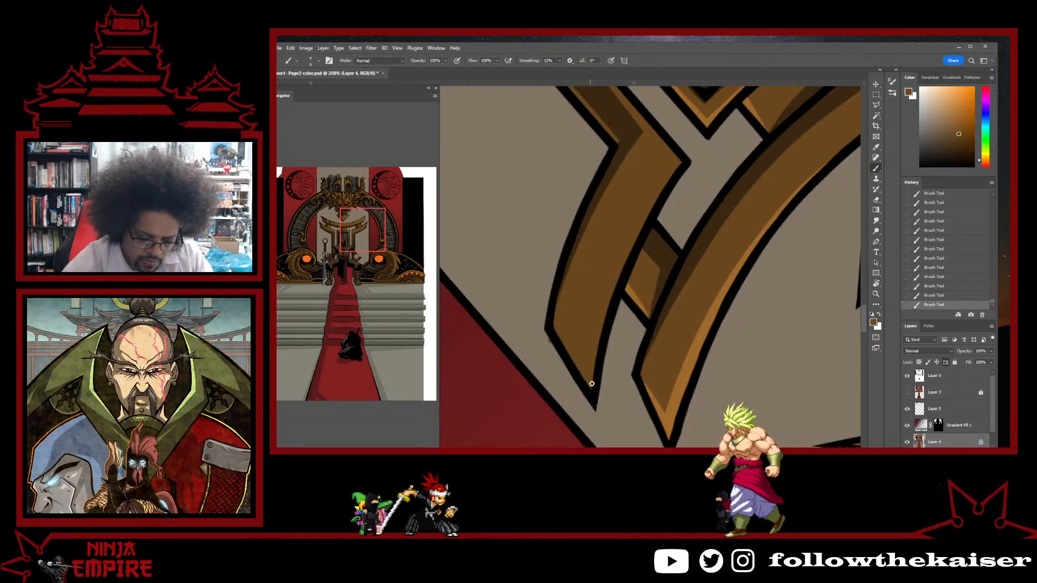
- Paint a light brown edge highlight along the end of the lower beam's right tip
left_click(566, 409, "alt")
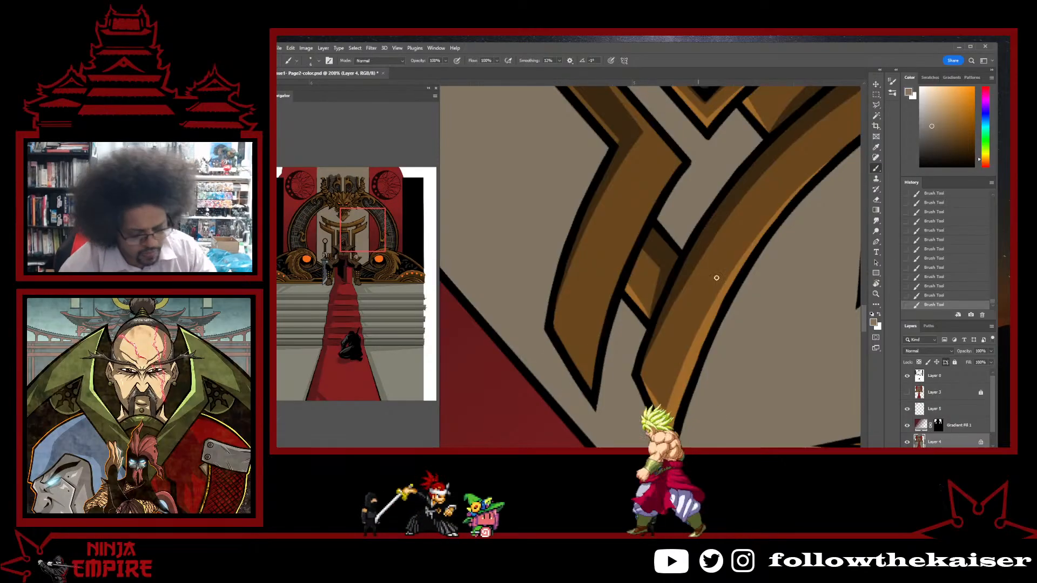
key("r")
mouse_move(716, 277)
left_mouse_down()
mouse_move(606, 151)
mouse_move(724, 271)
left_mouse_up()
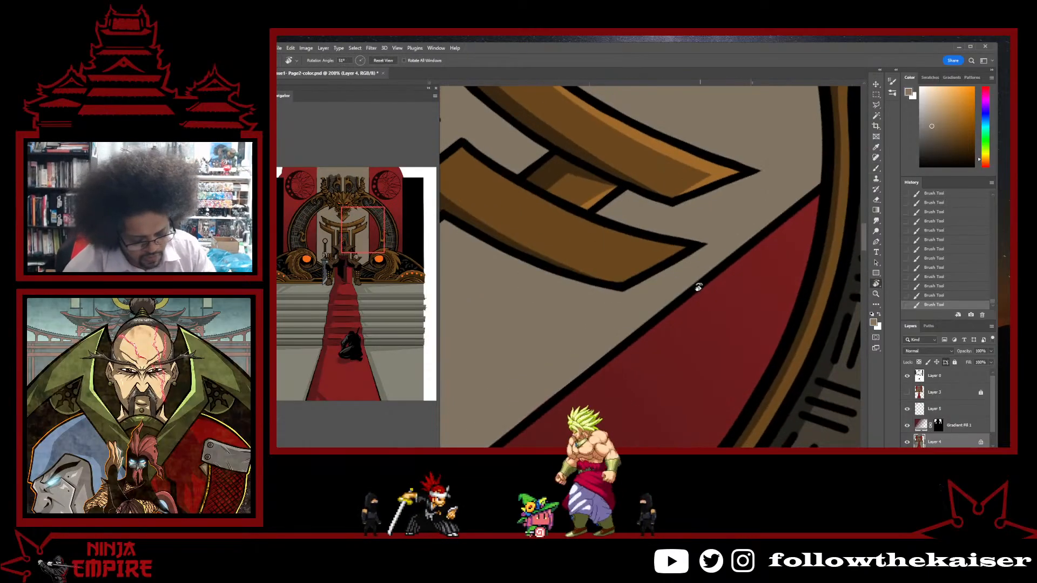
key("b")
left_click(630, 282, "alt")
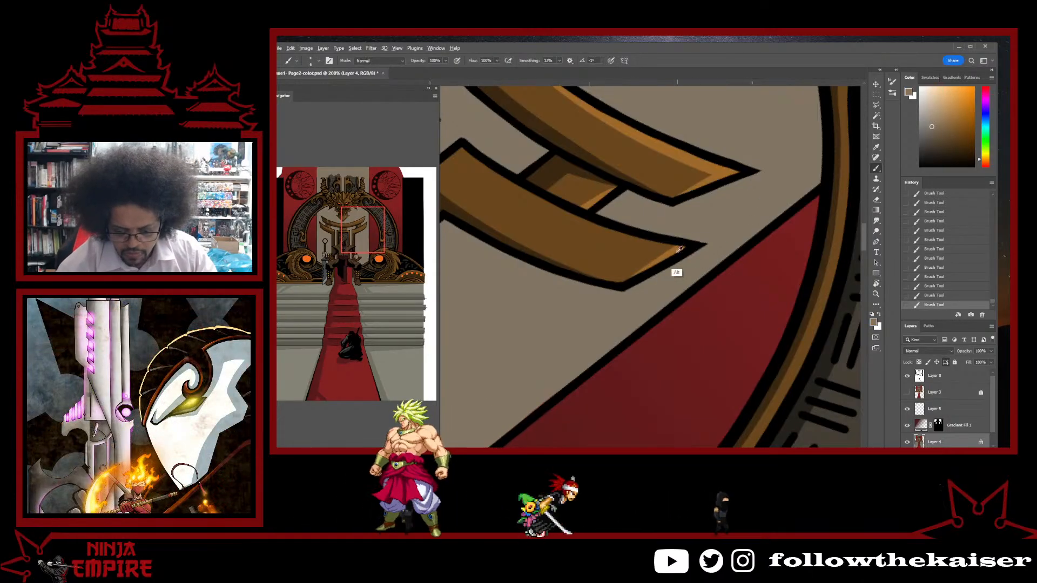
left_click_drag(759, 256, 577, 430)
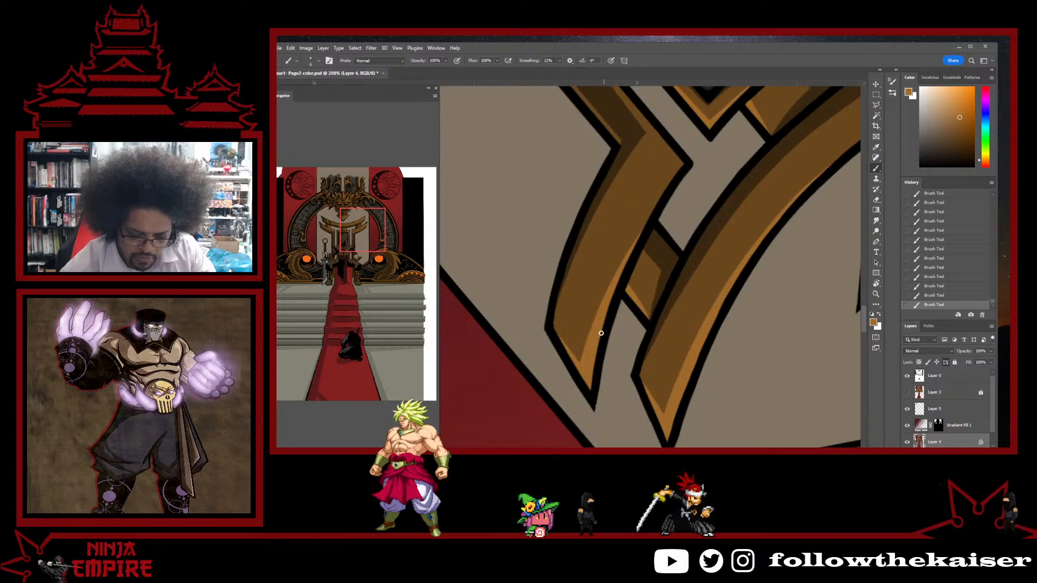
left_click_drag(757, 245, 779, 226)
- Select the seated figure's brown hood, vest, trousers and boots with the Magic Wand and hide the selection outline
scroll(702, 292, "down", 5)
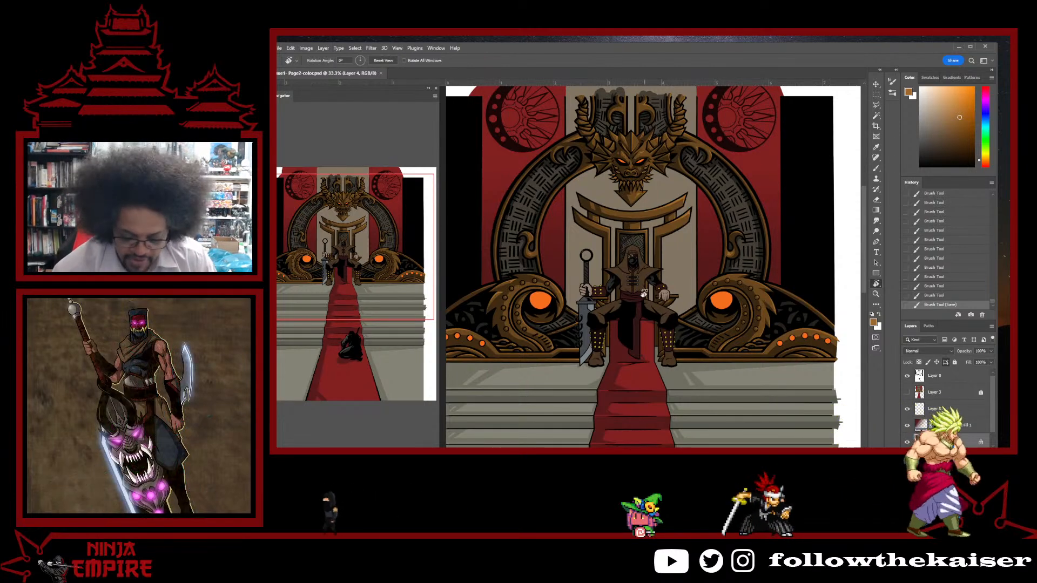
scroll(643, 300, "up", 3)
left_click_drag(643, 299, 672, 365)
key("b")
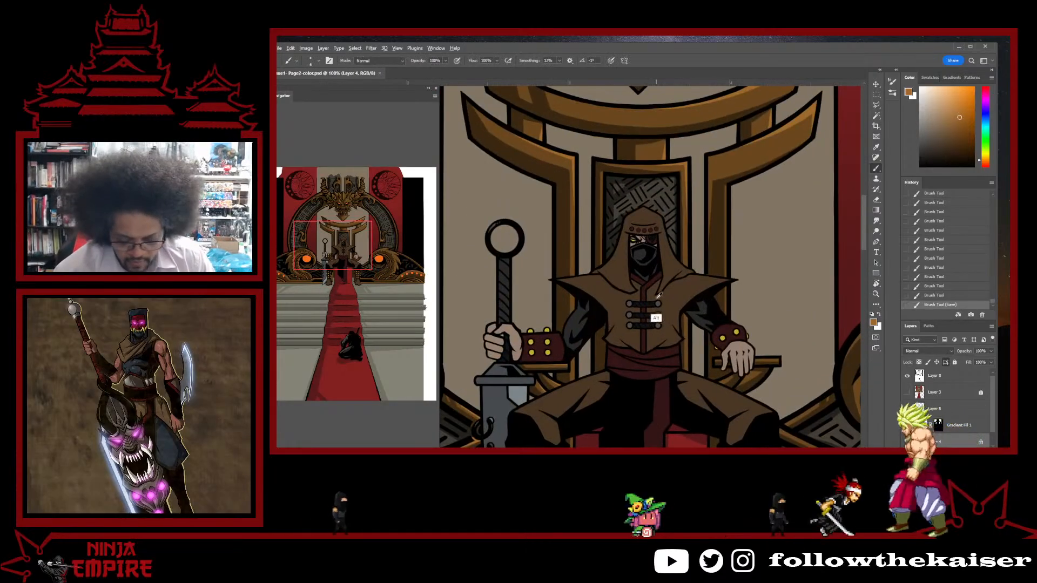
left_click(656, 316, "alt")
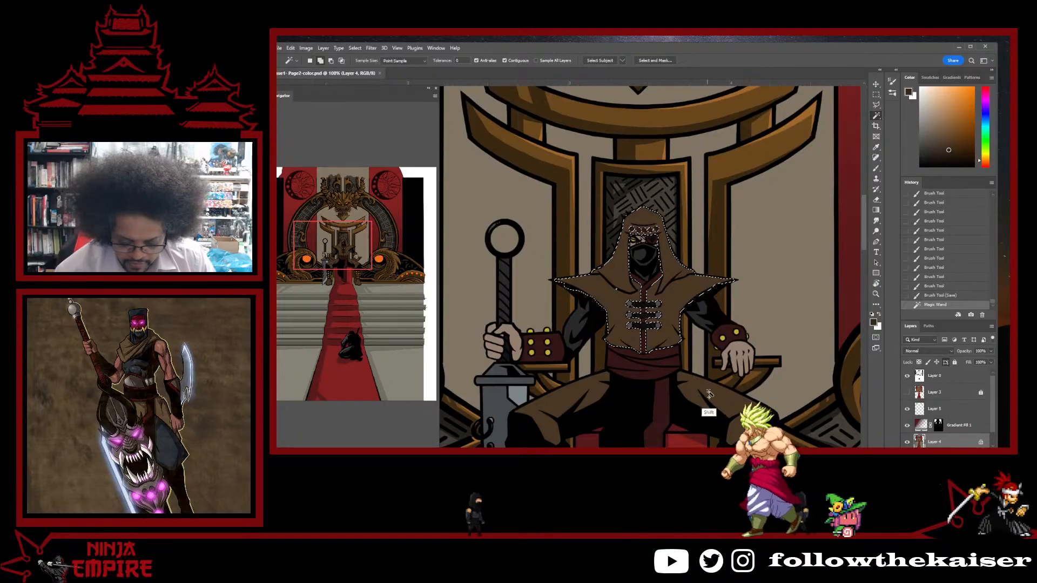
scroll(605, 397, "down", 3)
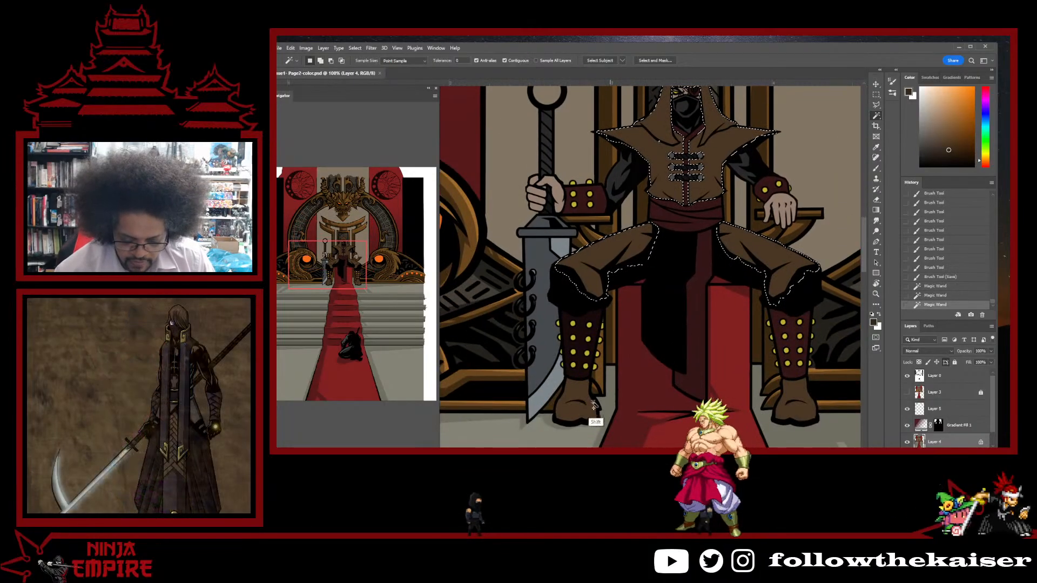
scroll(701, 306, "up", 4)
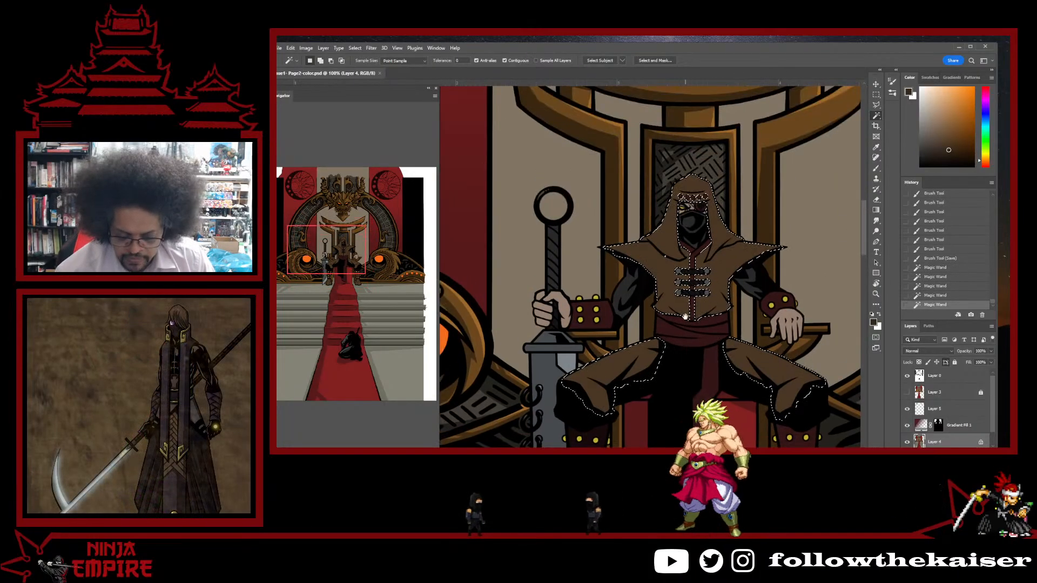
key("ctrl+d")
key("b")
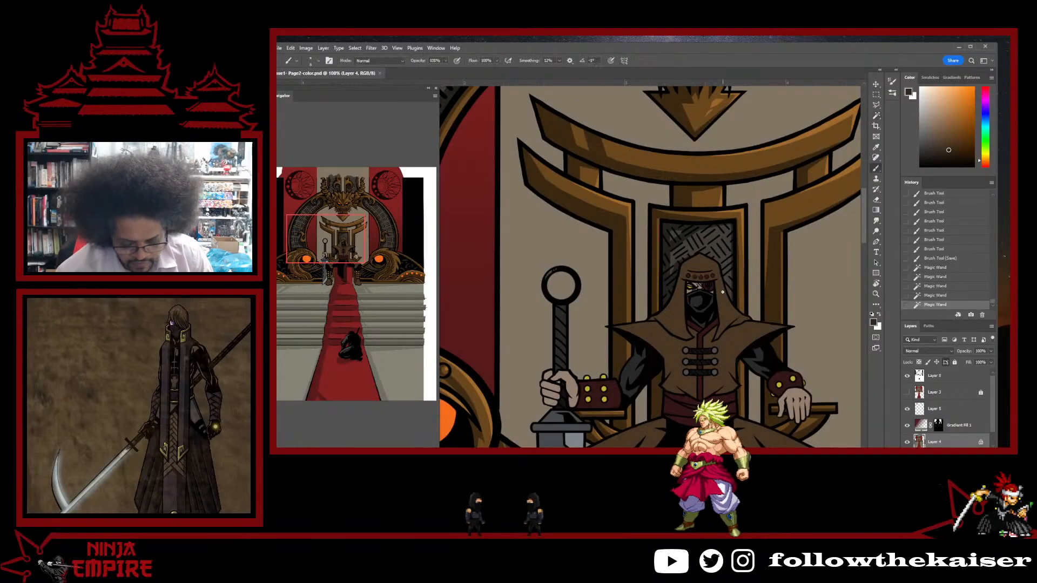
- Toggle Layer 4's visibility off and on to compare the hooded head with and without its colors
scroll(723, 272, "up", 3)
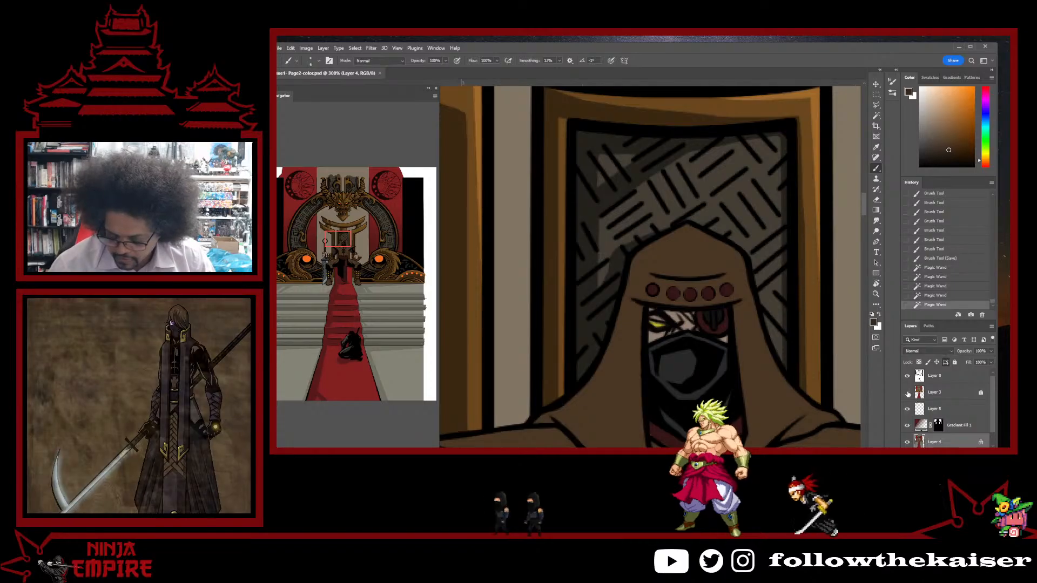
left_click(908, 442)
left_click(907, 441)
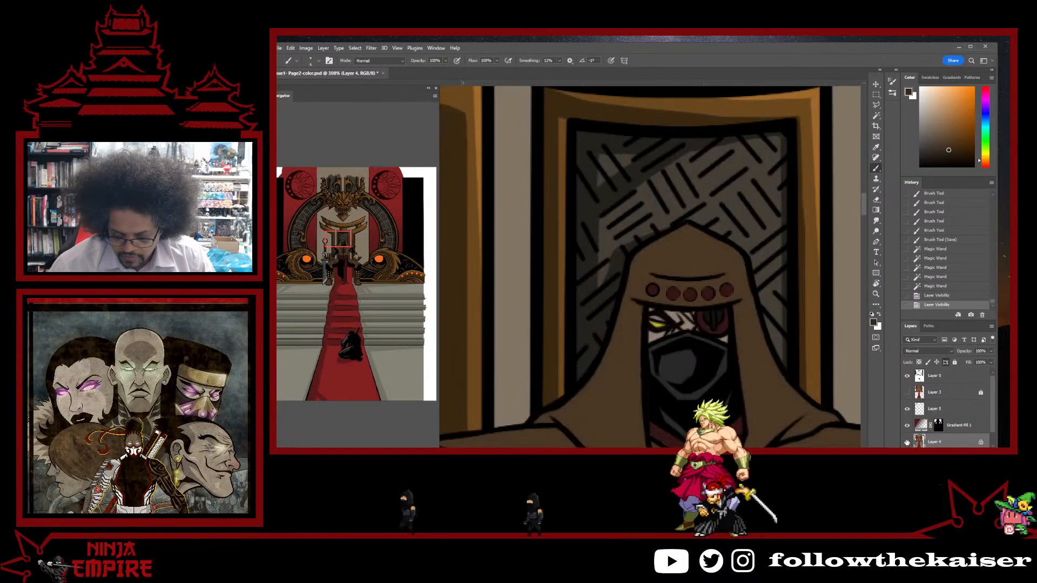
left_click(907, 442)
left_click(907, 442)
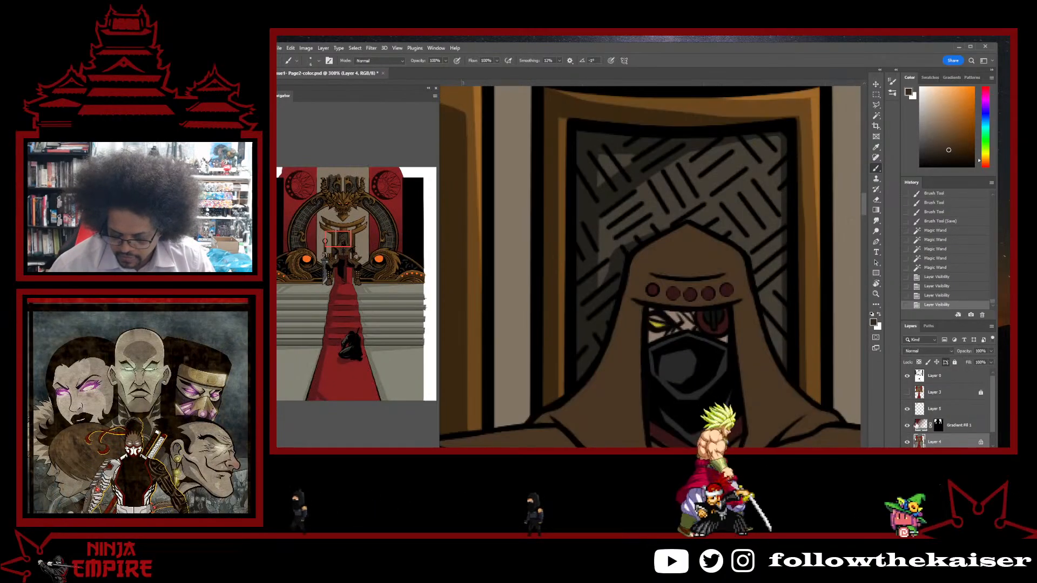
- Outline the leftmost stud on the hood's brow with the Polygonal Lasso and paste a copy onto a new layer
key("l")
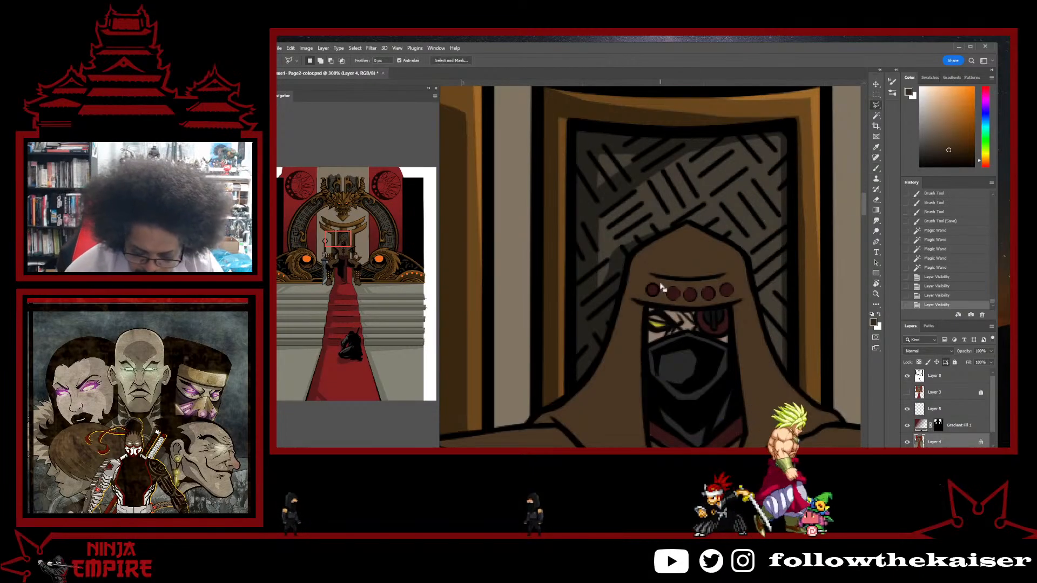
left_click(665, 292)
mouse_move(660, 282)
left_mouse_down()
mouse_move(664, 298)
mouse_move(651, 300)
mouse_move(647, 277)
mouse_move(658, 280)
left_mouse_up()
left_click(658, 281)
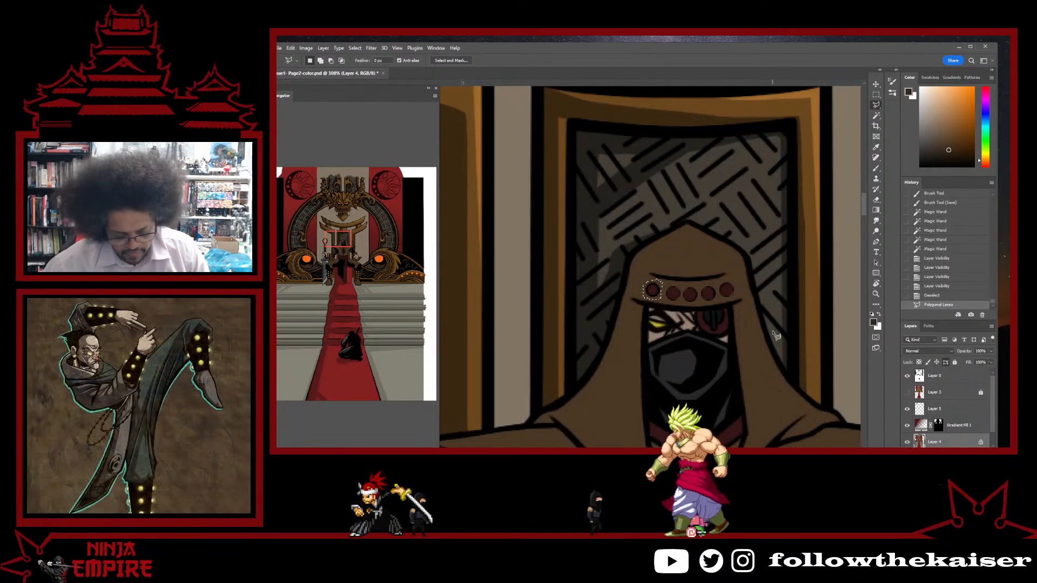
key("ctrl+v")
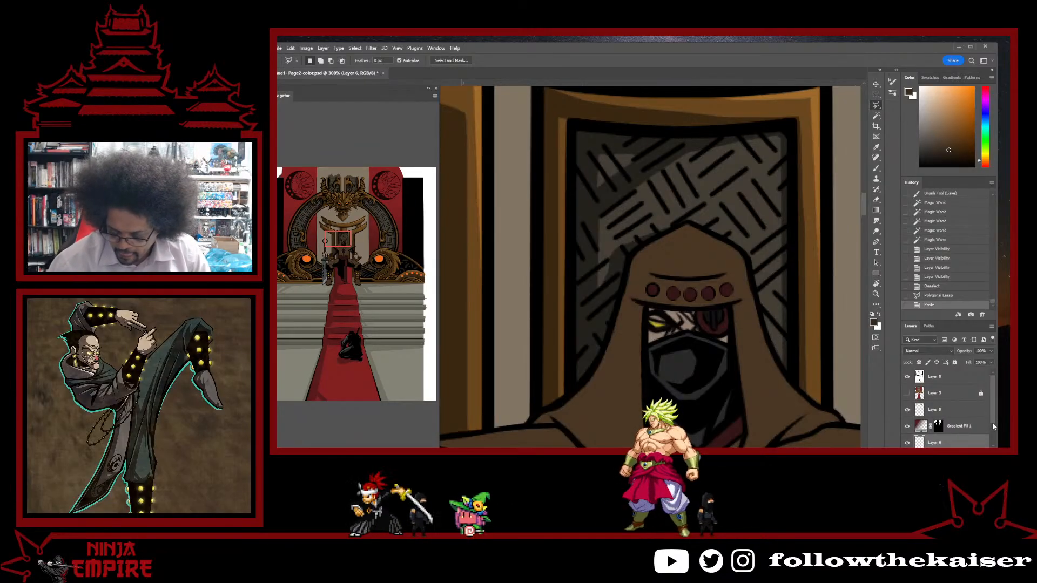
- Unlock Layer 4 and hide the layer holding the pasted stud
left_click_drag(995, 416, 995, 445)
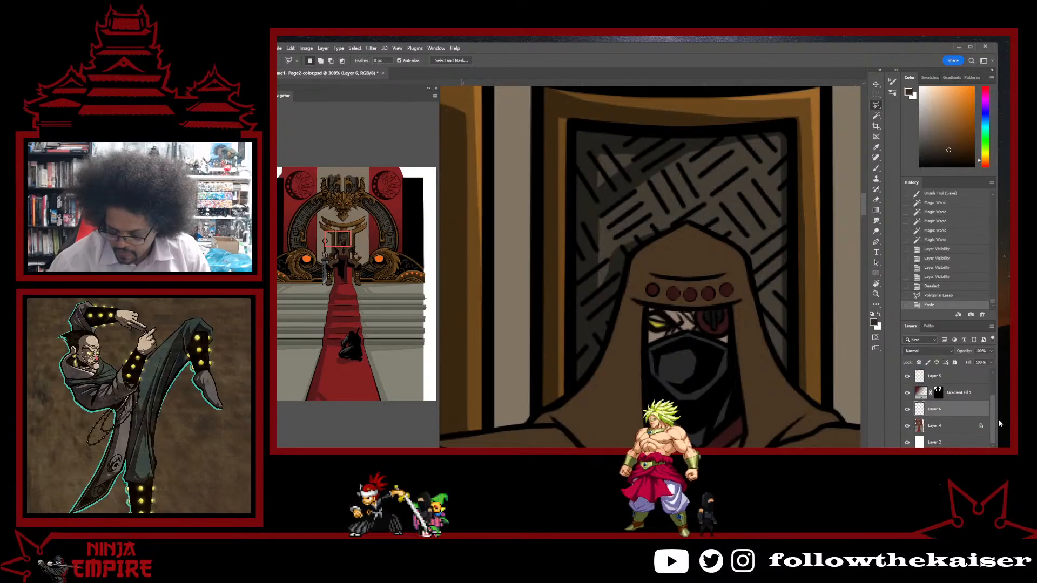
left_click(982, 427)
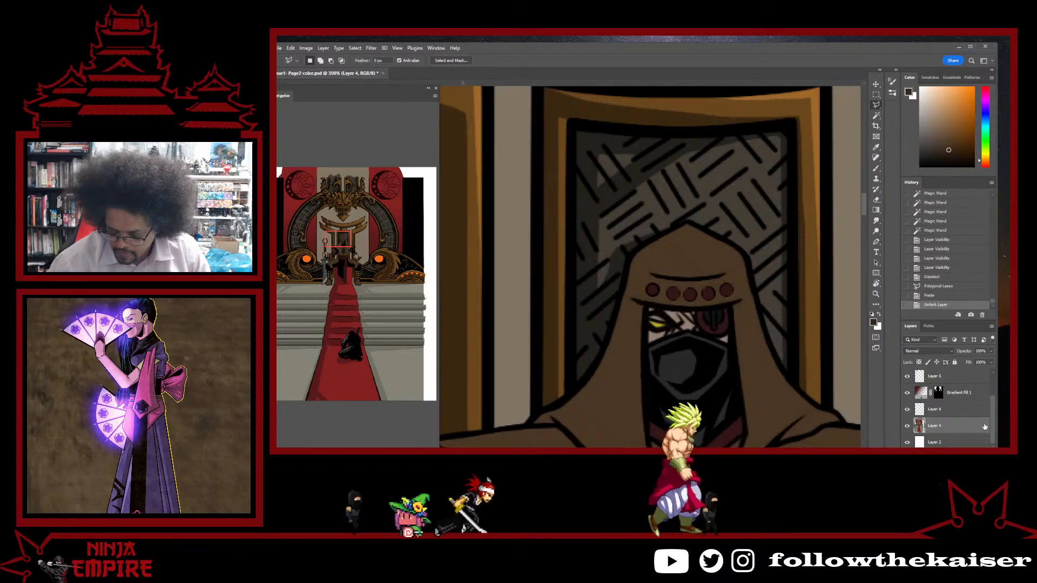
left_click_drag(992, 417, 991, 402)
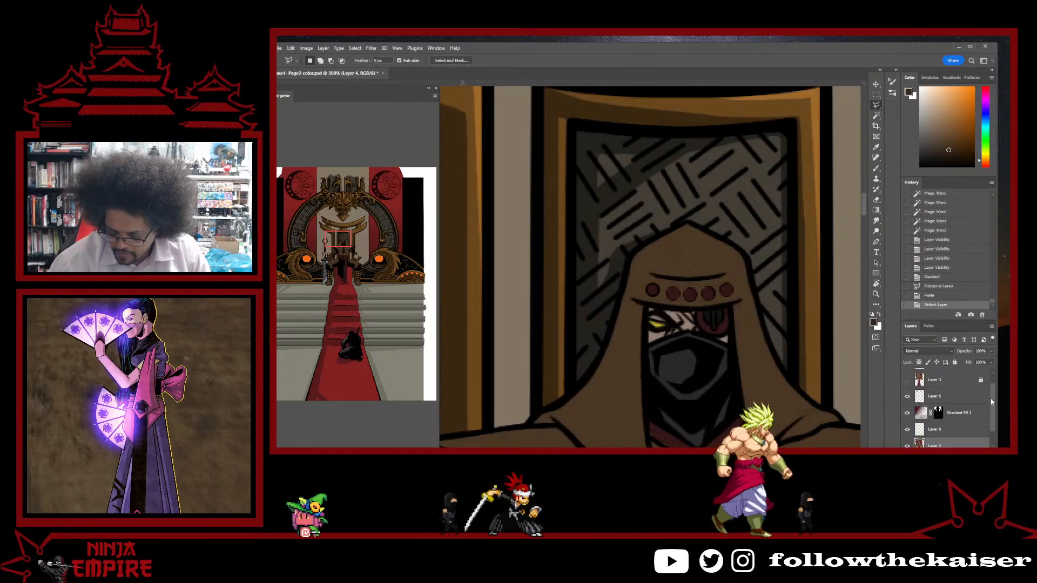
scroll(909, 393, "down", 1)
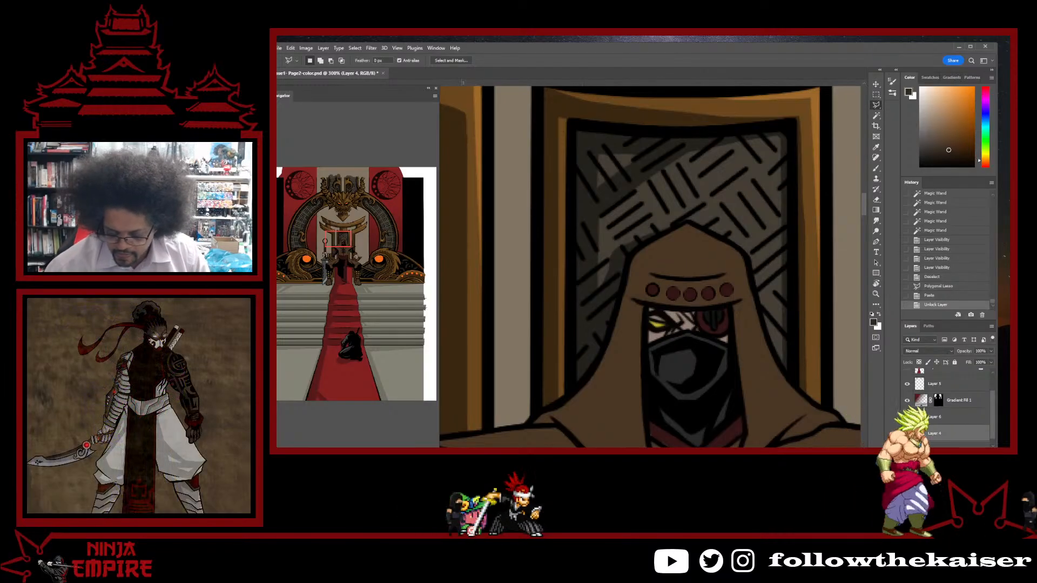
left_click(907, 417)
- Select the brown areas of the figure's hood, vest and both trouser legs on Layer 4 with the Magic Wand
key("w")
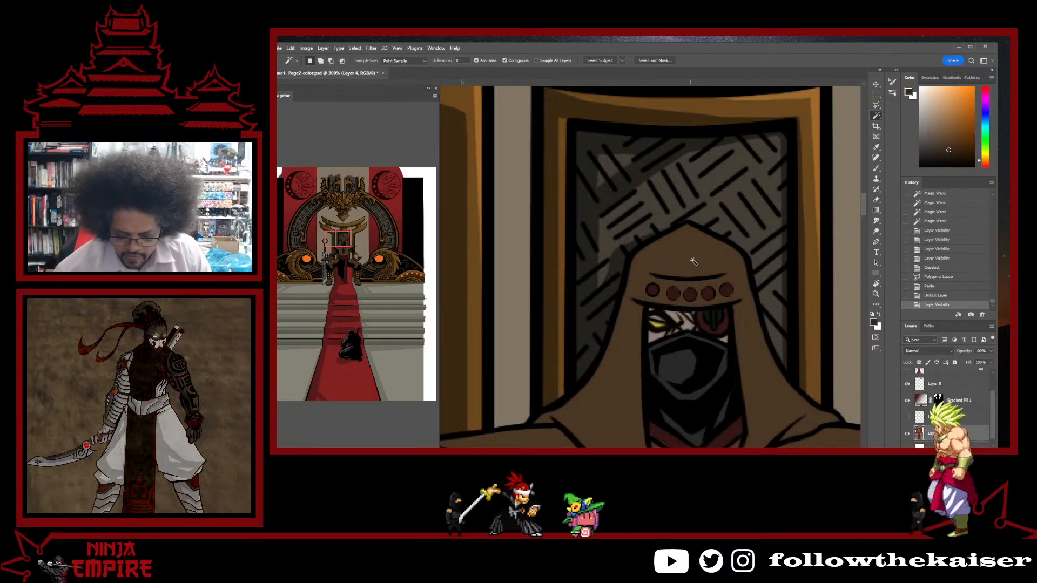
left_click(693, 261)
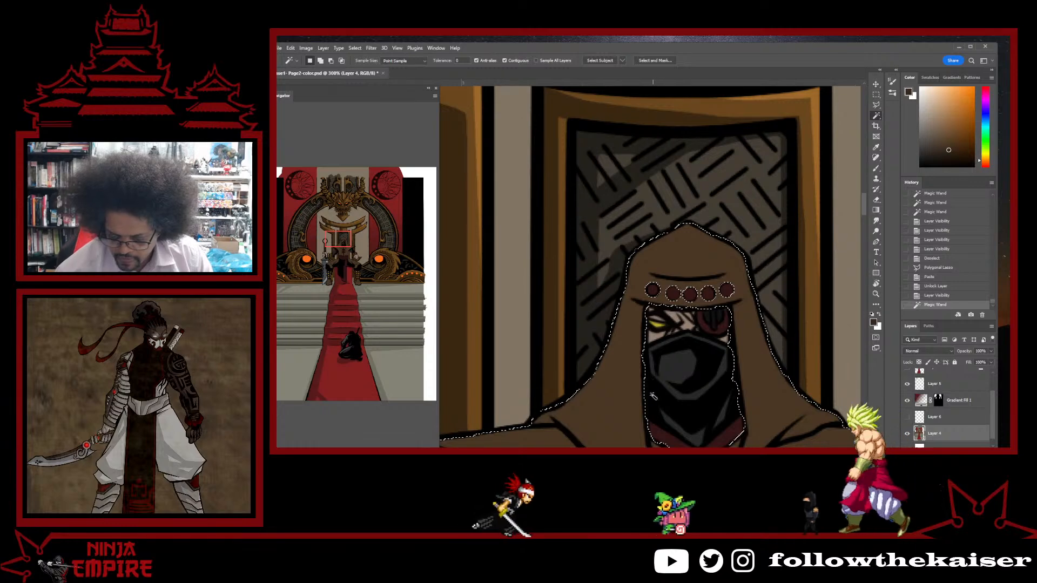
left_click_drag(652, 396, 724, 232)
left_click_drag(691, 413, 742, 246)
left_click(637, 359, "shift")
left_click_drag(699, 384, 574, 330)
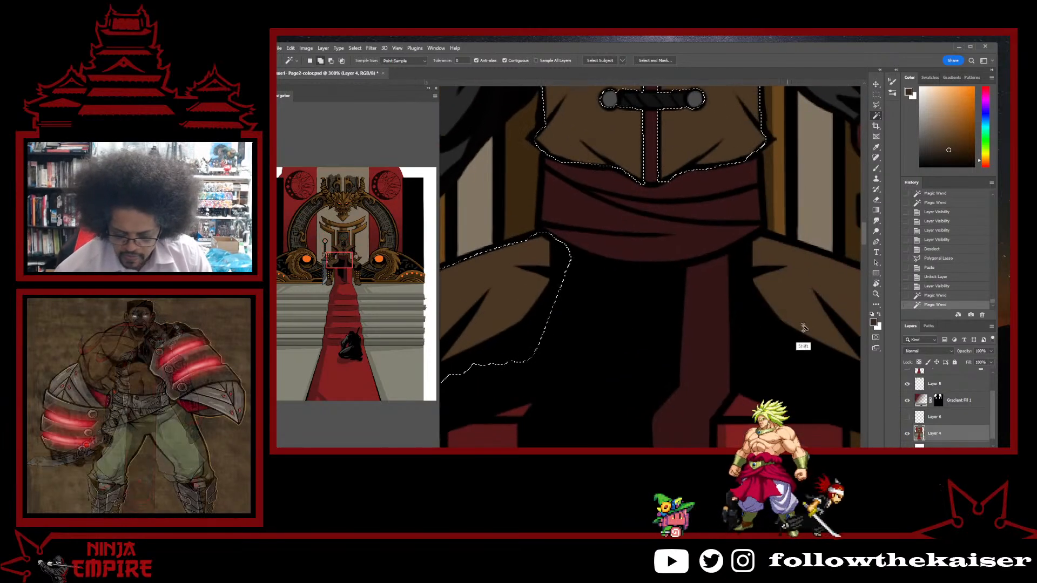
left_click(803, 328, "shift")
- Add both brown boots to the clothing selection and hide the selection outline
left_click_drag(782, 377, 686, 249)
left_click_drag(794, 415, 717, 217)
left_click_drag(770, 343, 758, 248)
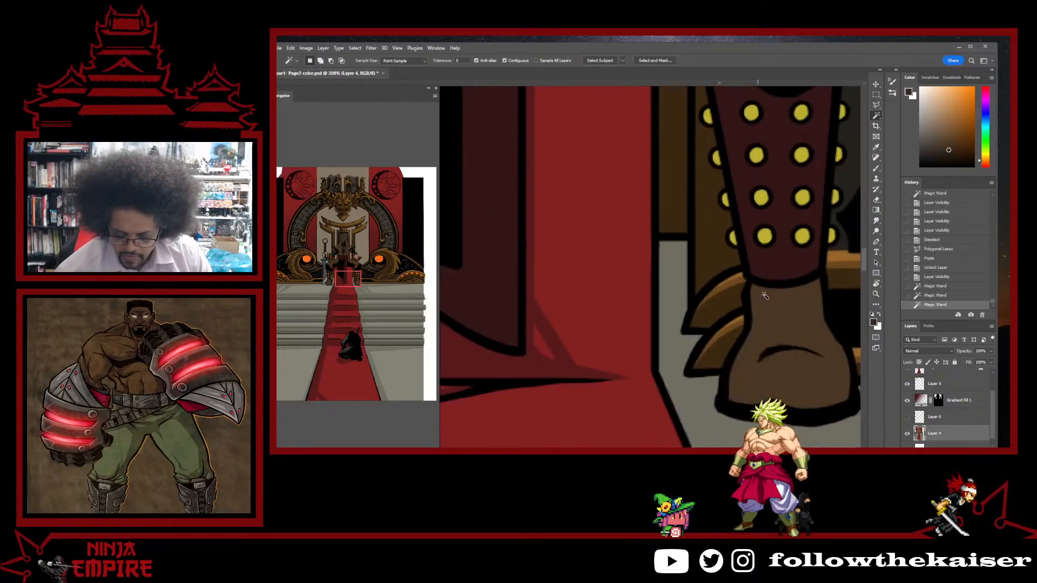
left_click_drag(534, 373, 738, 294)
left_click_drag(576, 361, 820, 353)
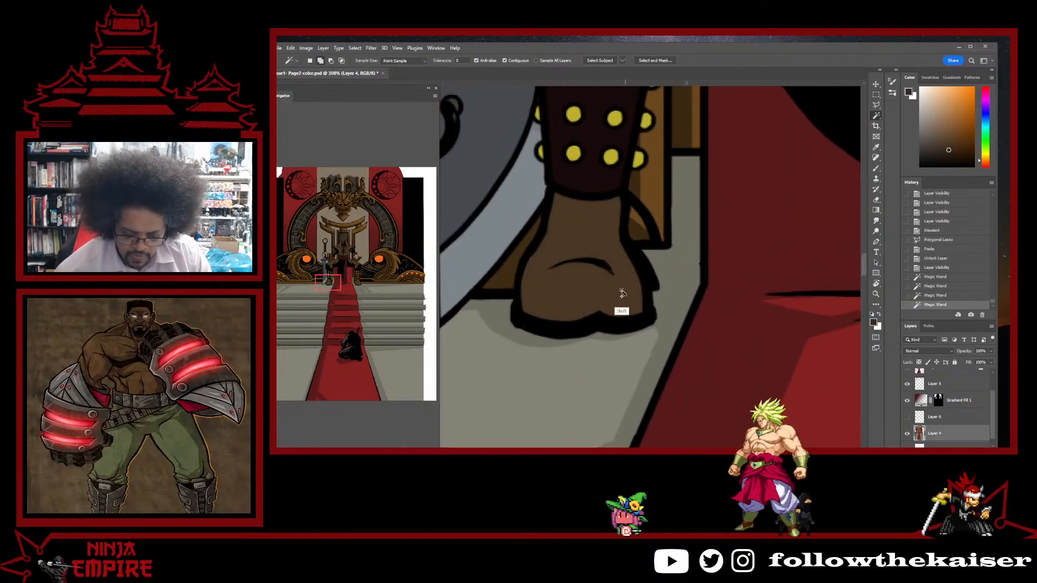
left_click_drag(673, 277, 695, 407)
scroll(694, 332, "up", 10)
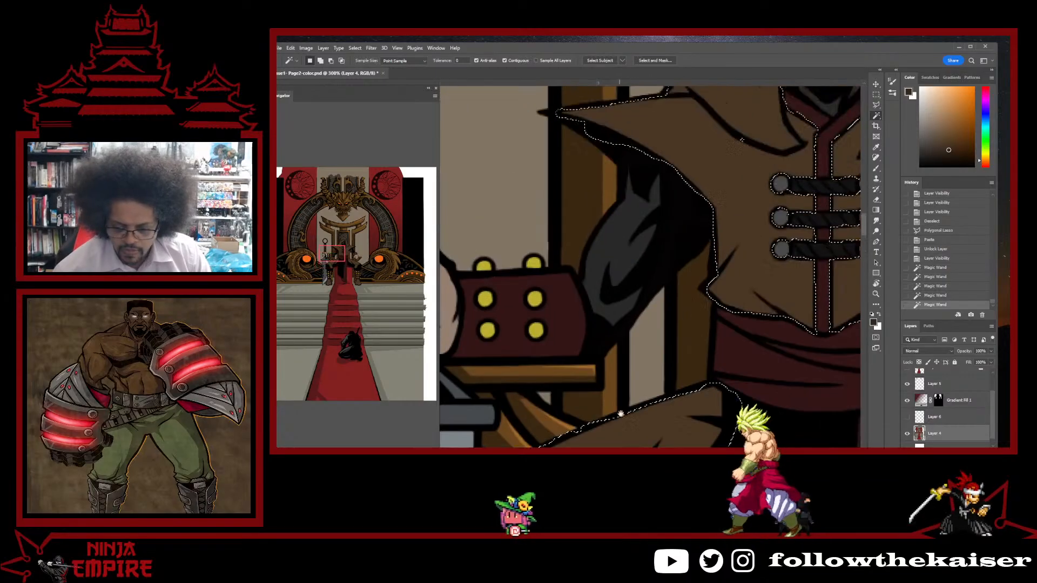
key("ctrl+d")
key("b")
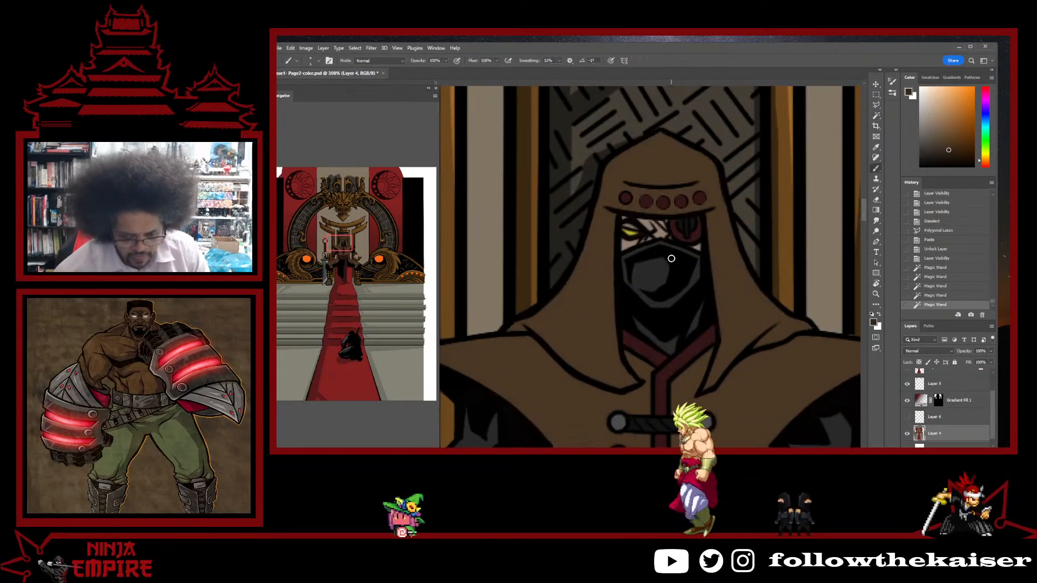
- Paint dark brown shading on the left side of the hood's peak, above the brow crease
scroll(668, 265, "up", 5)
mouse_move(667, 259)
left_mouse_down()
mouse_move(643, 285)
mouse_move(670, 271)
mouse_move(667, 262)
mouse_move(649, 277)
mouse_move(646, 304)
mouse_move(646, 278)
mouse_move(670, 251)
mouse_move(639, 272)
mouse_move(627, 302)
mouse_move(627, 287)
mouse_move(605, 291)
mouse_move(666, 255)
mouse_move(641, 270)
mouse_move(644, 303)
mouse_move(628, 295)
mouse_move(656, 195)
left_mouse_up()
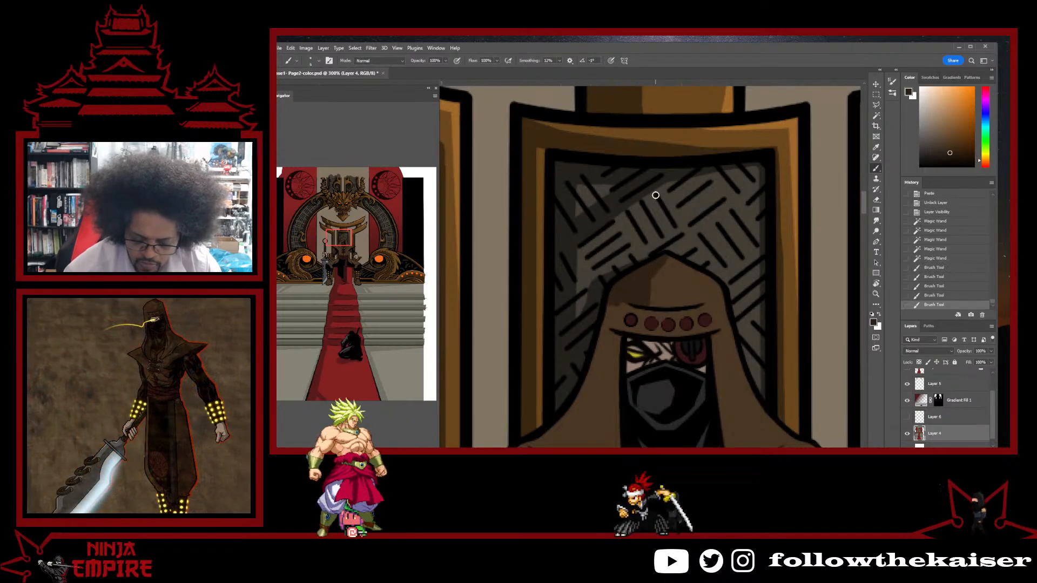
left_click_drag(655, 261, 643, 306)
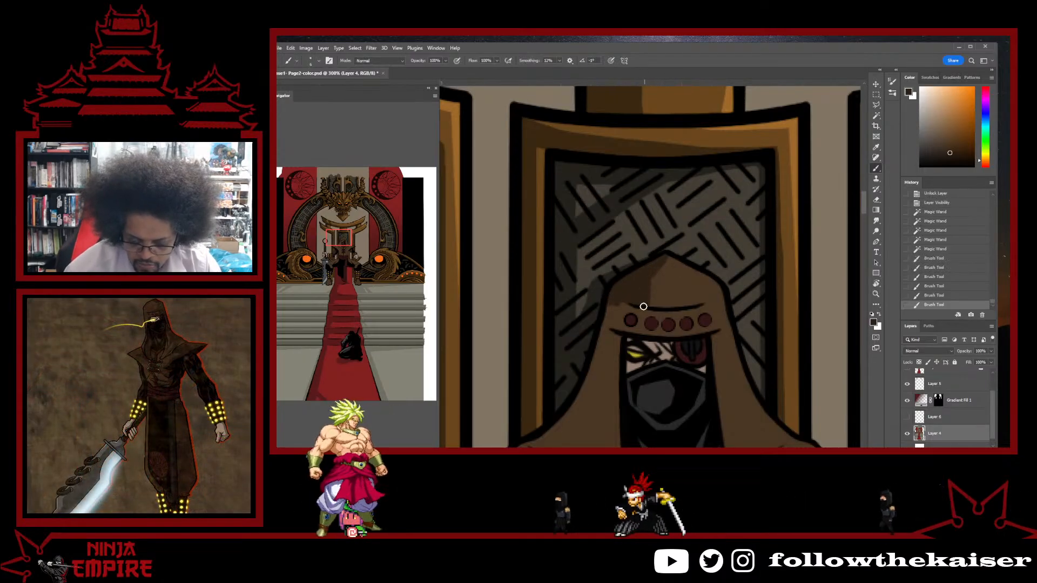
- Extend the dark brown shading down the hood's left side and around the leftmost stud of the brow band
left_click_drag(727, 282, 637, 296)
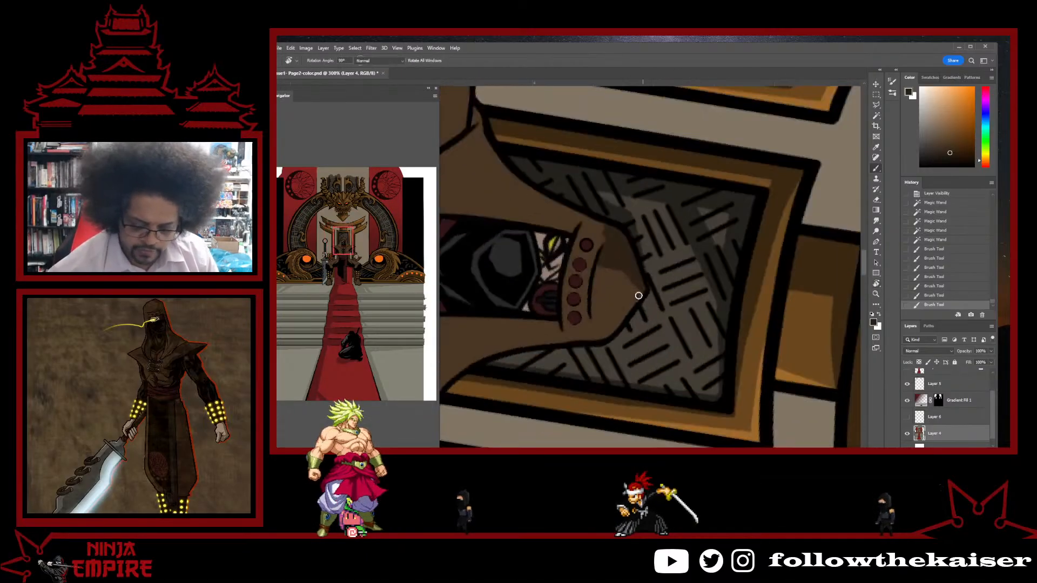
mouse_move(603, 250)
left_mouse_down()
mouse_move(590, 300)
mouse_move(620, 238)
mouse_move(594, 294)
left_mouse_up()
key("r")
key("b")
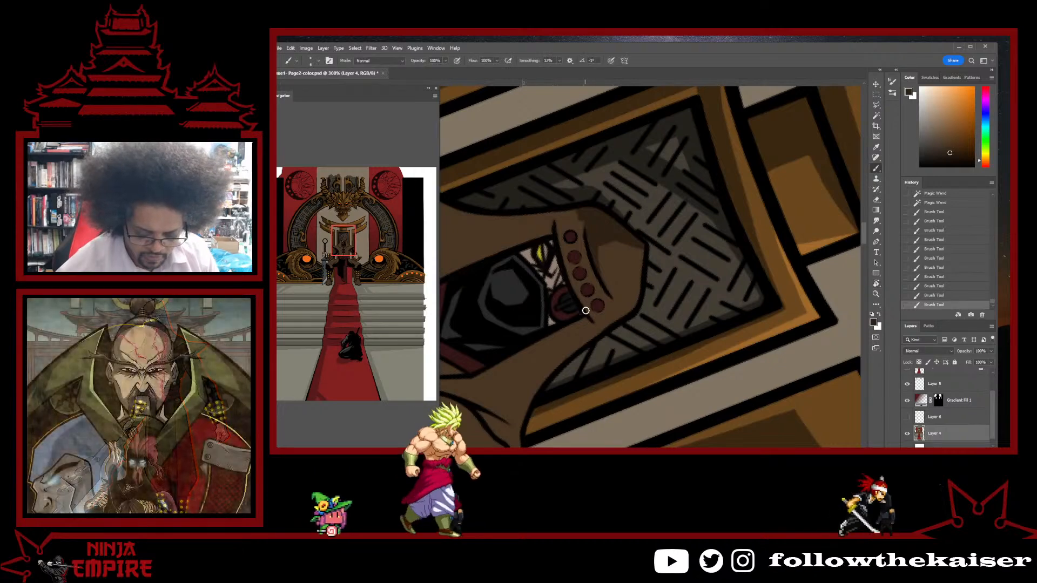
mouse_move(567, 218)
left_mouse_down()
mouse_move(559, 239)
mouse_move(573, 229)
left_mouse_up()
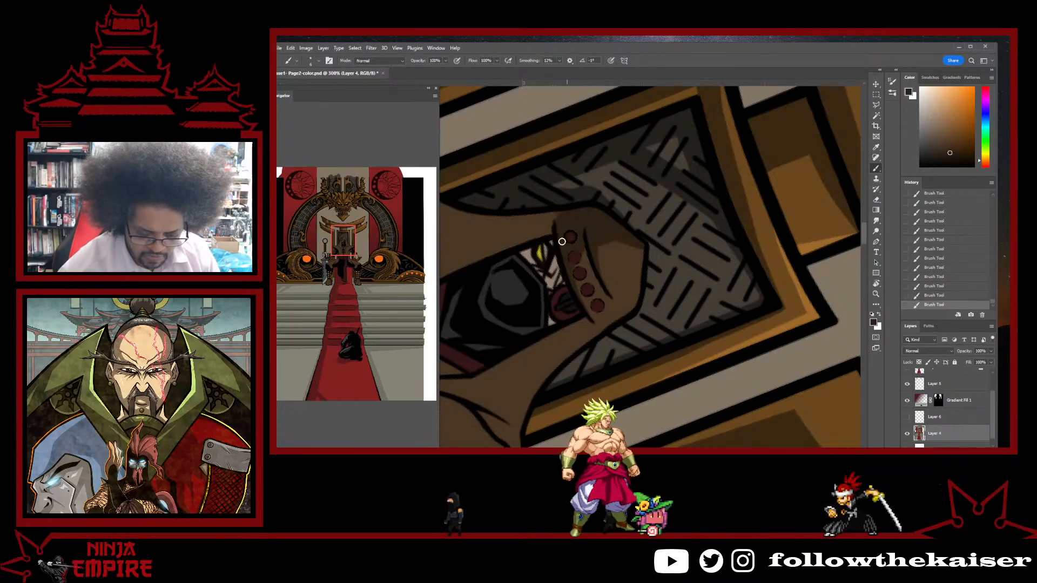
- Refine the shading along the hood's brow band and around its studs with the hood's sampled mid and dark browns
key("r")
left_click_drag(611, 232, 565, 254)
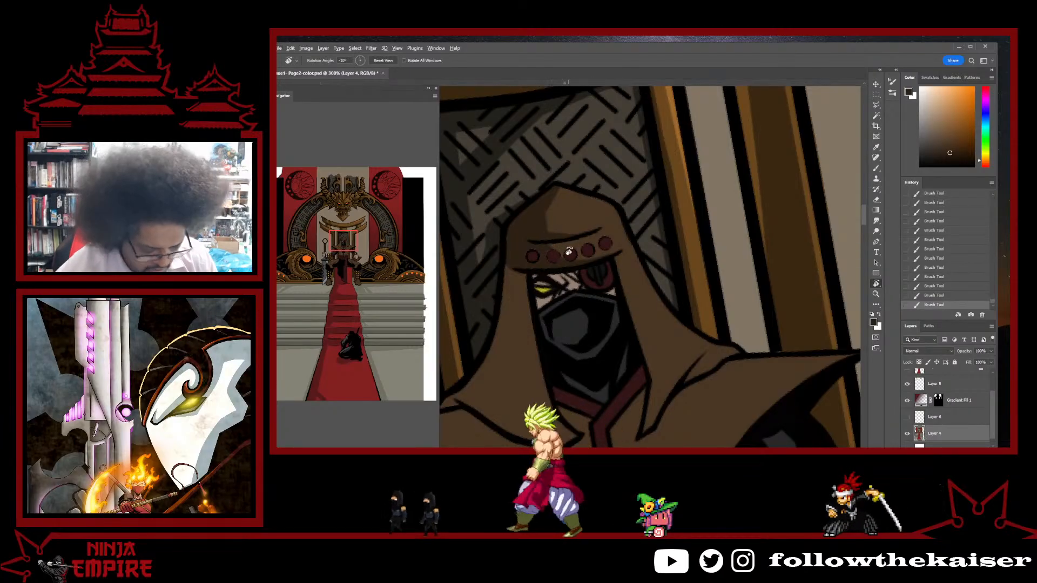
key("b")
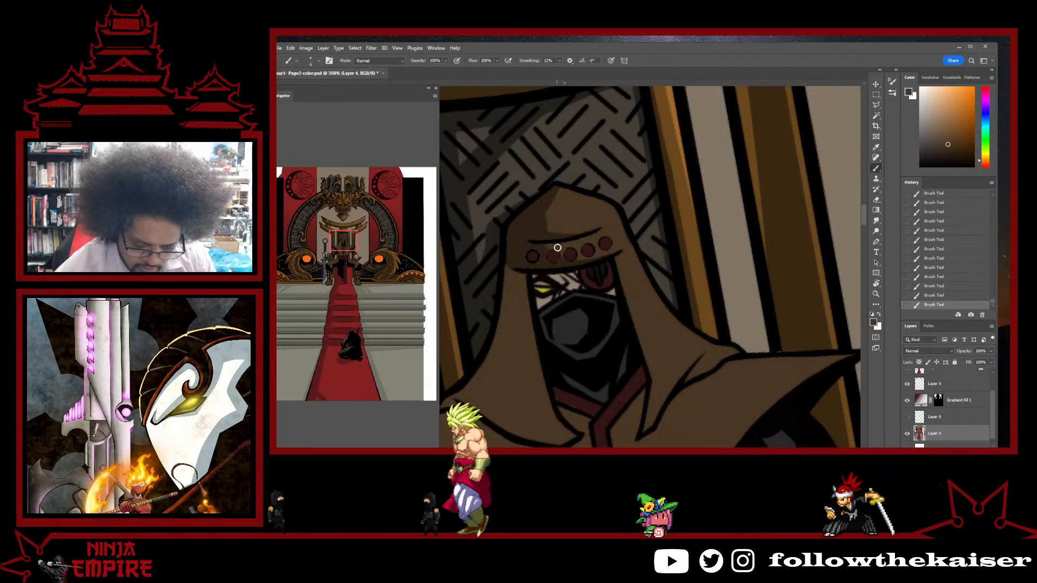
left_click(538, 250, "alt")
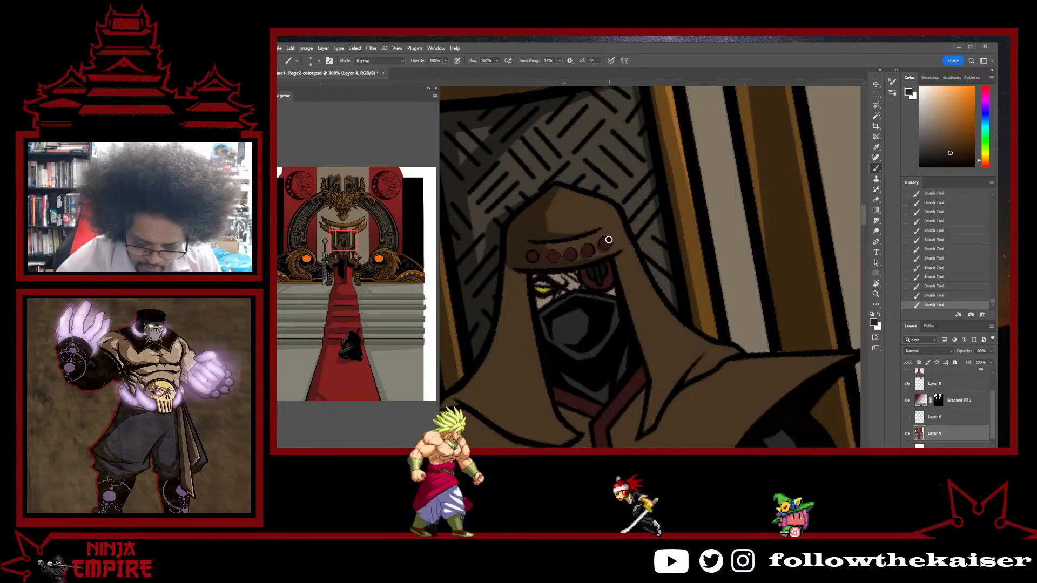
left_click_drag(524, 278, 589, 193)
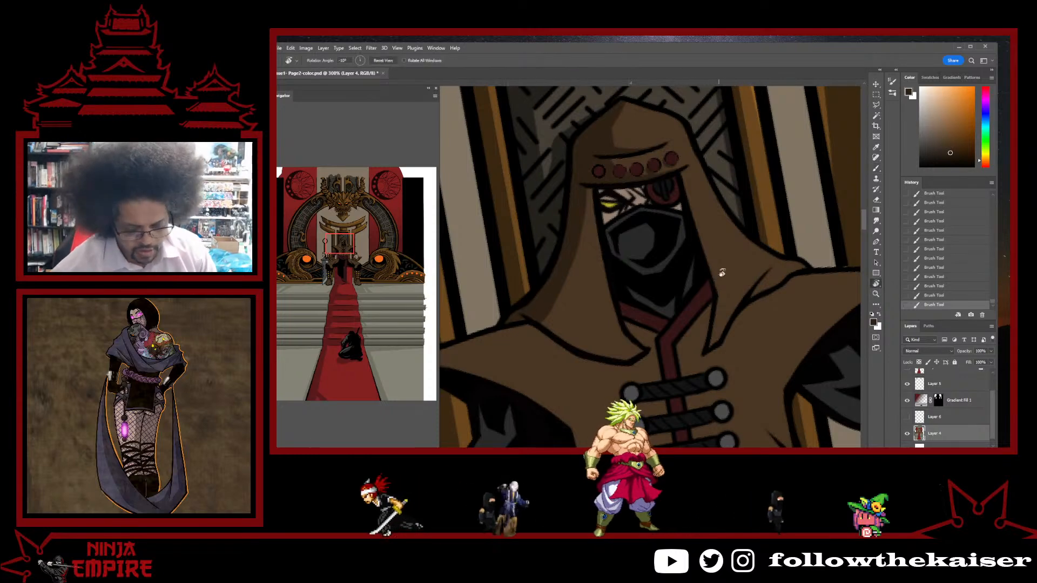
- Paint dark brown fold shading on the hood's left drape, along its inner edge and down to the pointed tip
left_click_drag(717, 273, 567, 296)
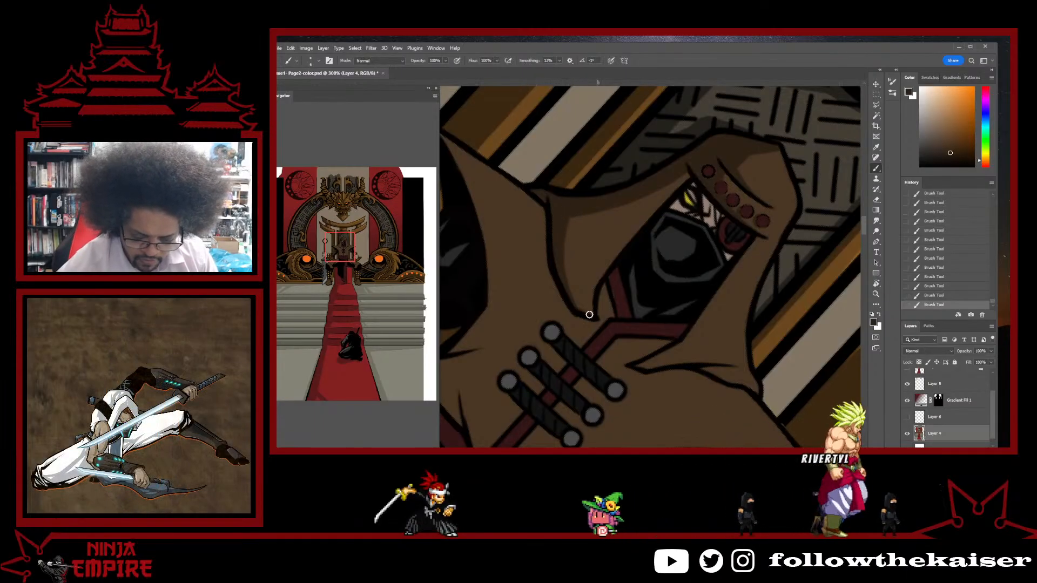
key("r")
left_click_drag(596, 317, 733, 152)
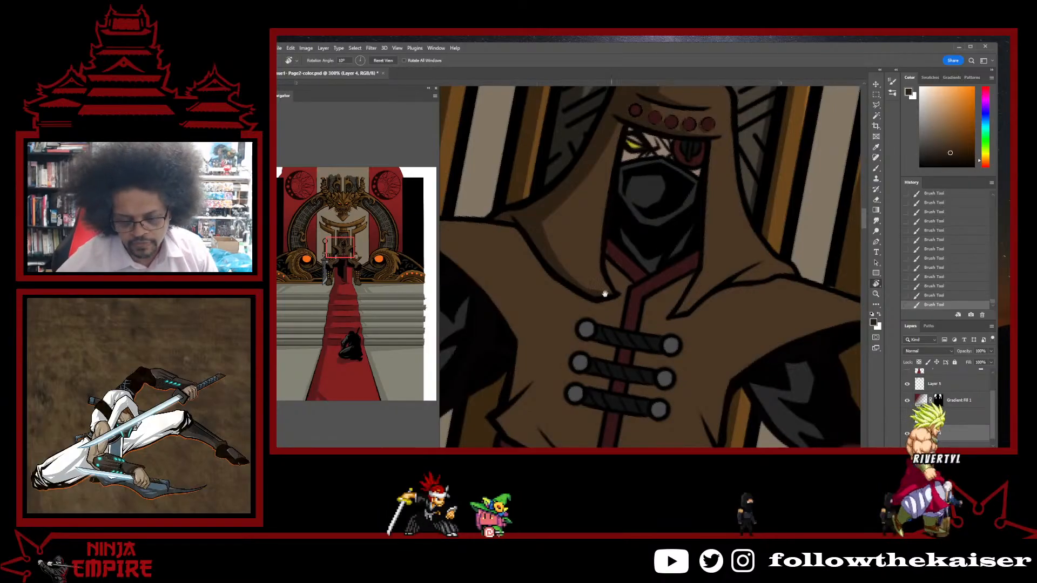
mouse_move(607, 295)
left_mouse_down()
mouse_move(560, 271)
mouse_move(600, 172)
left_mouse_up()
key("b")
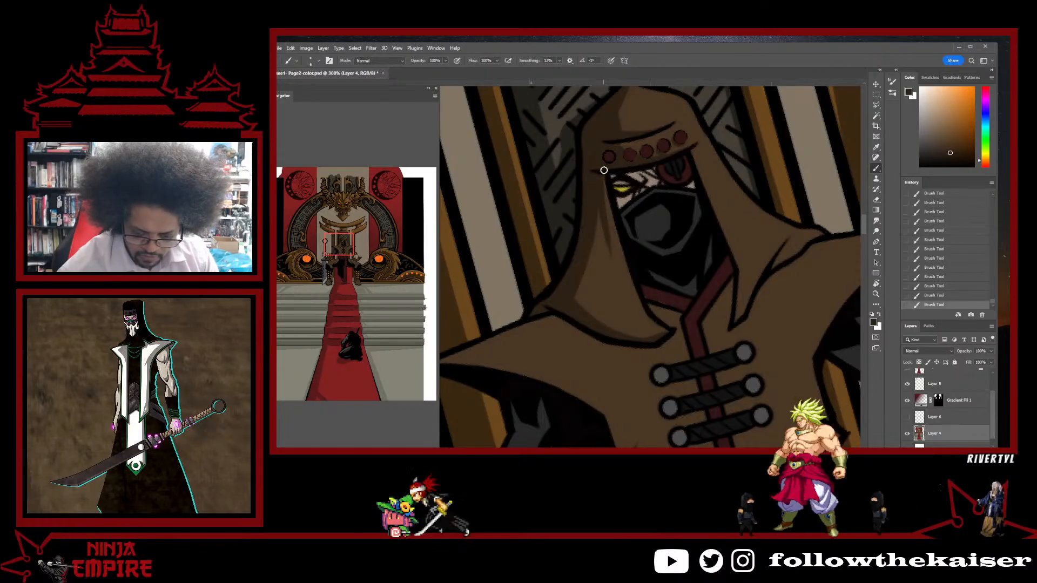
left_click_drag(688, 264, 593, 345)
key("b")
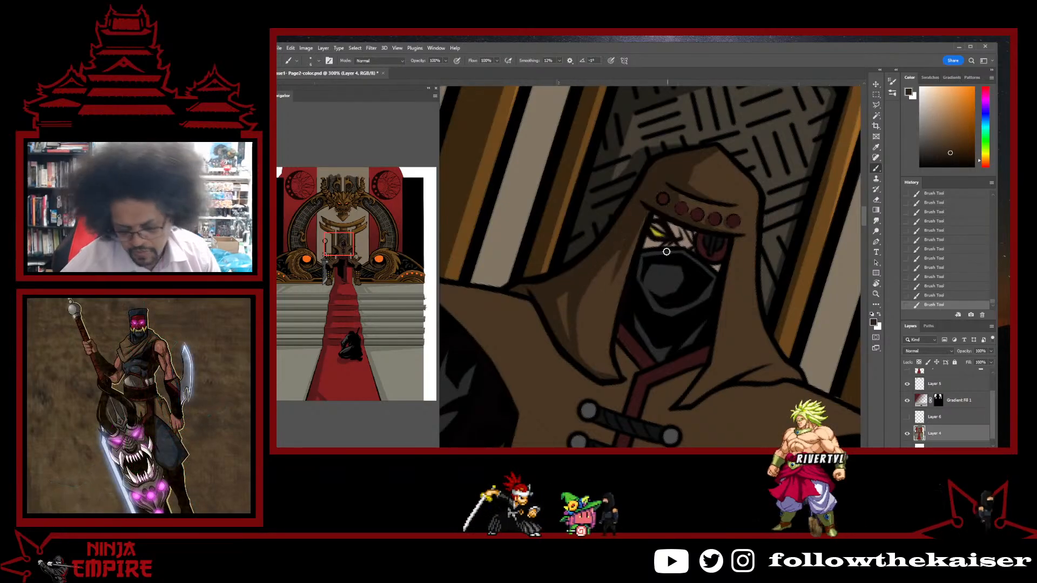
key("r")
left_click_drag(666, 252, 620, 197)
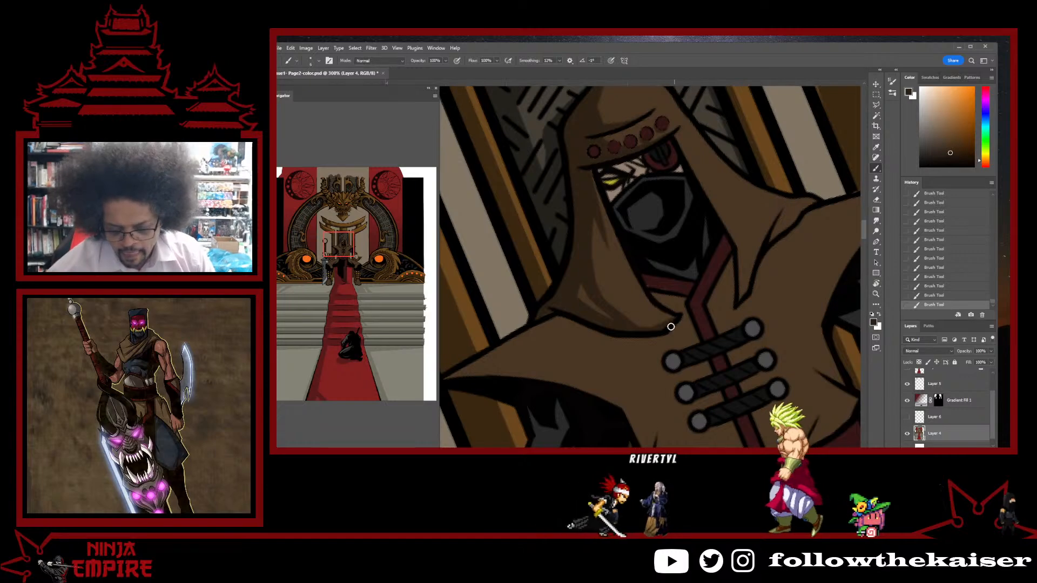
- Shade the hood's right drape with dark brown along the face opening and the folds above the shoulder
mouse_move(761, 275)
left_mouse_down()
mouse_move(708, 297)
mouse_move(690, 324)
mouse_move(606, 230)
left_mouse_up()
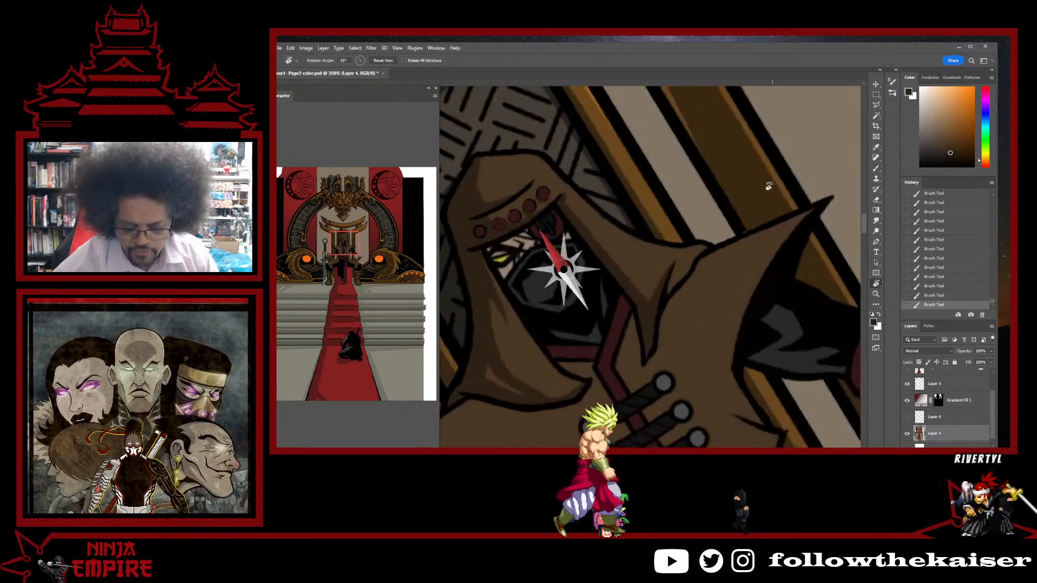
left_click_drag(657, 317, 666, 282)
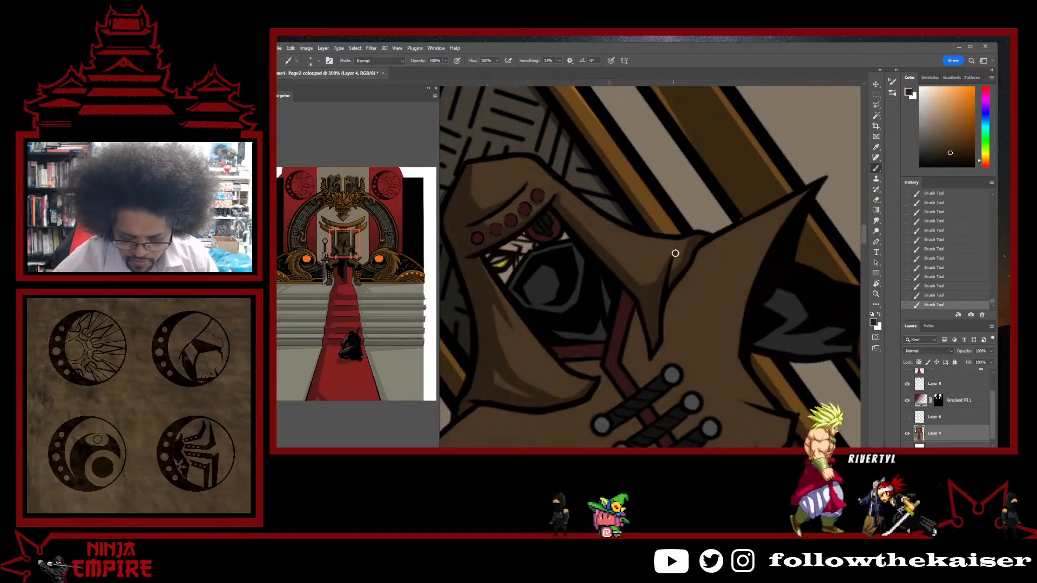
key("r")
left_click_drag(742, 208, 743, 311)
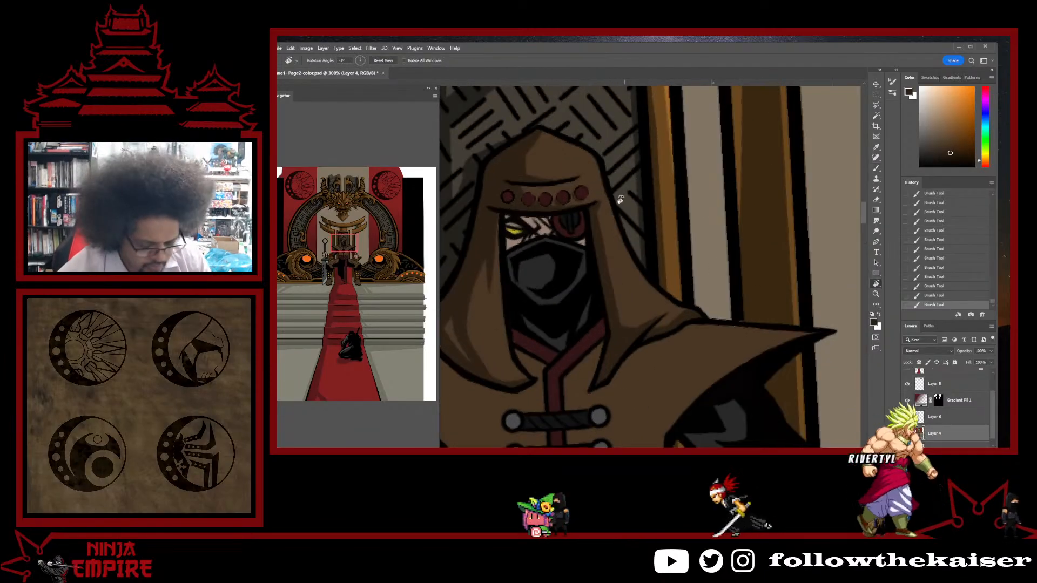
left_click_drag(620, 200, 602, 214)
key("b")
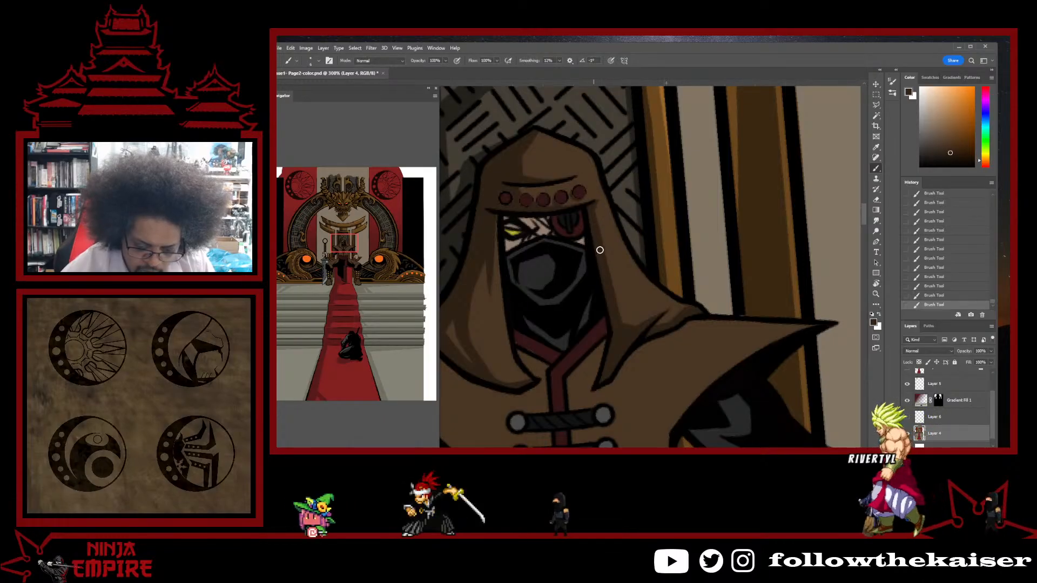
- Paint dark brown shading under the vest's pointed left shoulder flap and across the chest toward the toggles
scroll(780, 202, "down", 2)
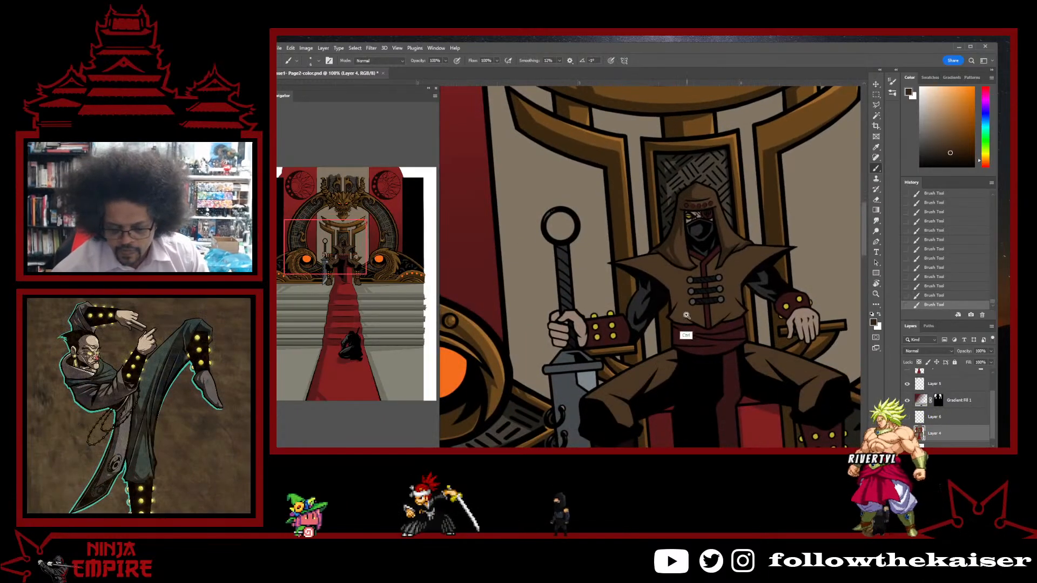
scroll(686, 315, "up", 2)
key("r")
left_click_drag(718, 270, 713, 193)
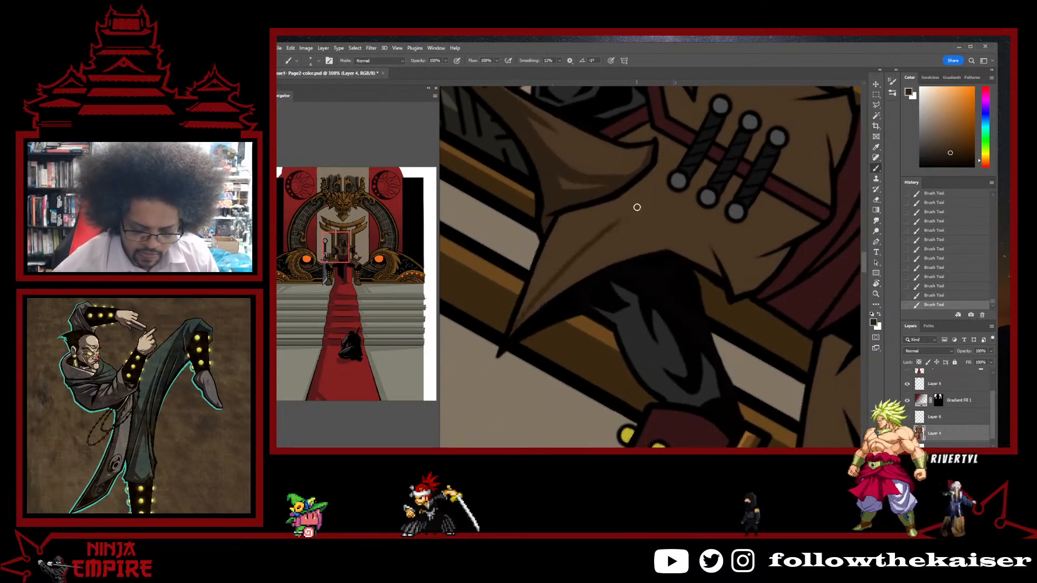
key("alt")
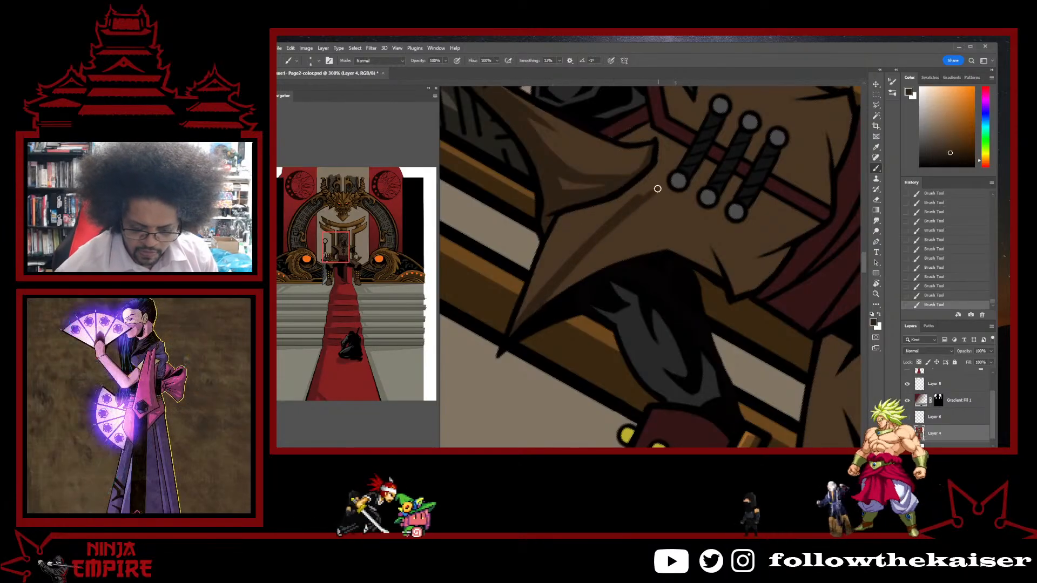
left_click_drag(655, 185, 564, 283)
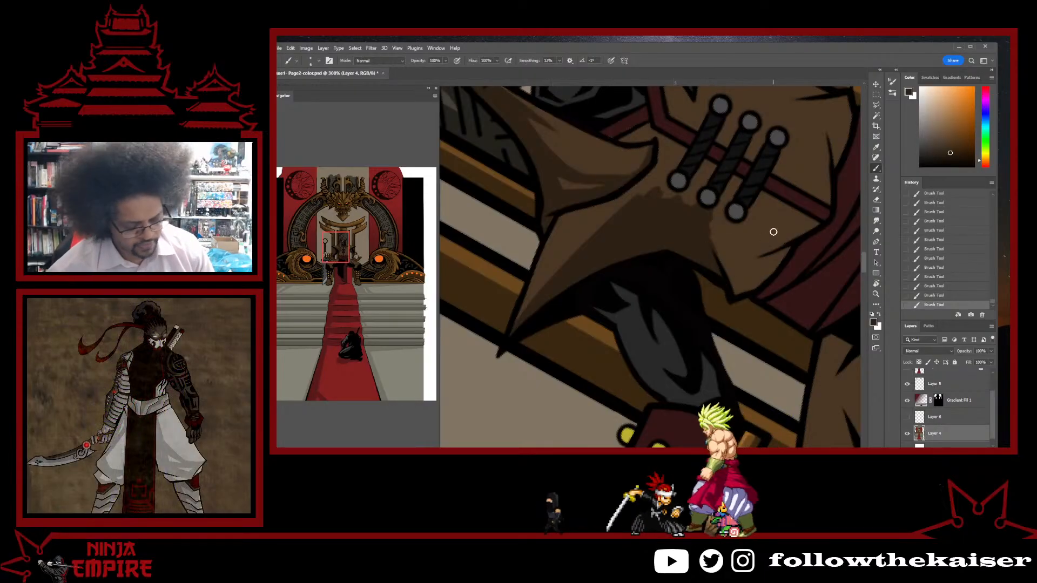
scroll(756, 260, "up", 5)
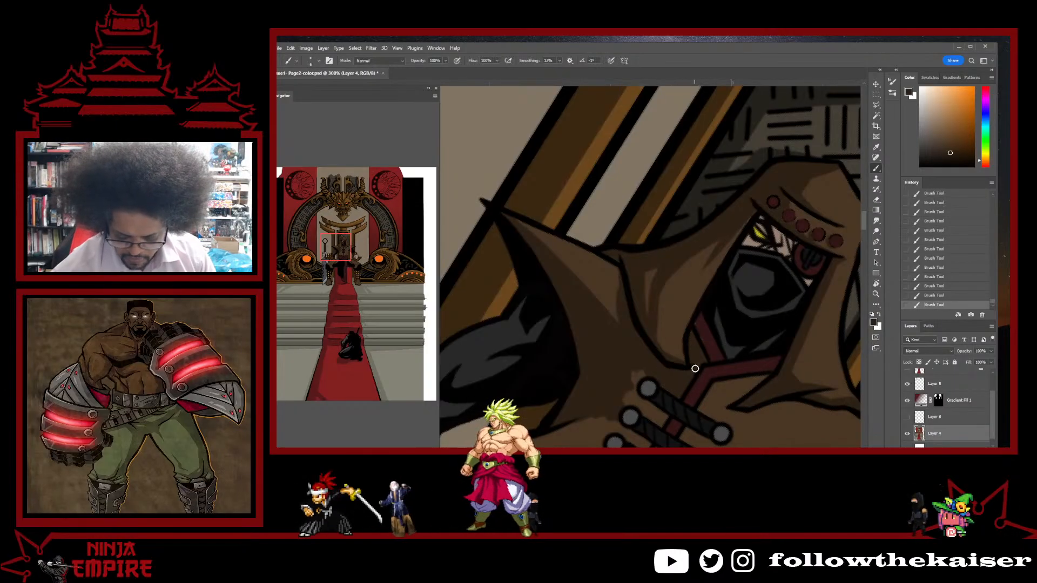
- Extend the dark brown shading over the vest's left half, beside the toggles and down to the hem folds
key("r")
left_click_drag(695, 368, 674, 246)
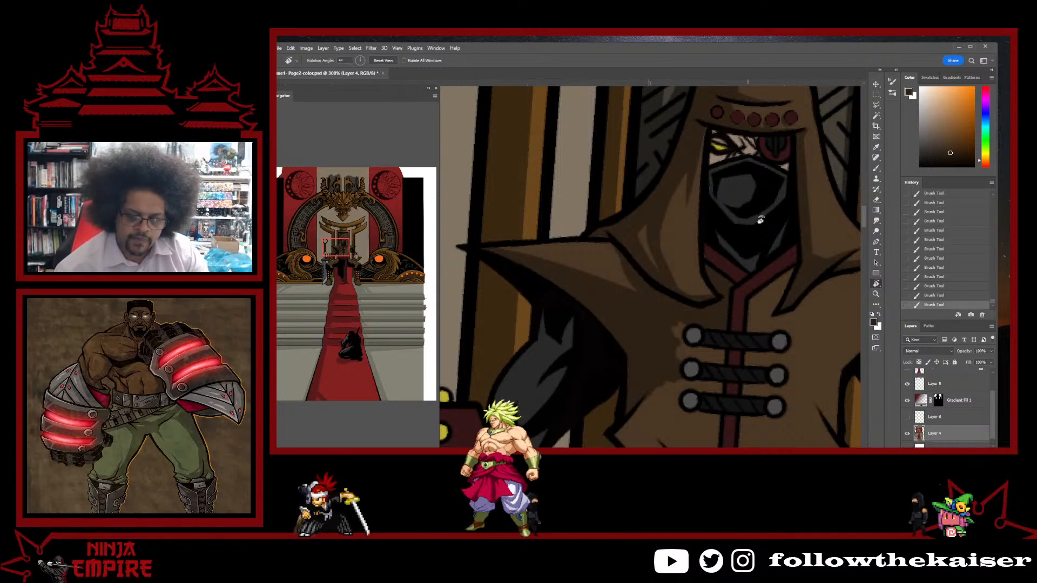
scroll(755, 291, "down", 4)
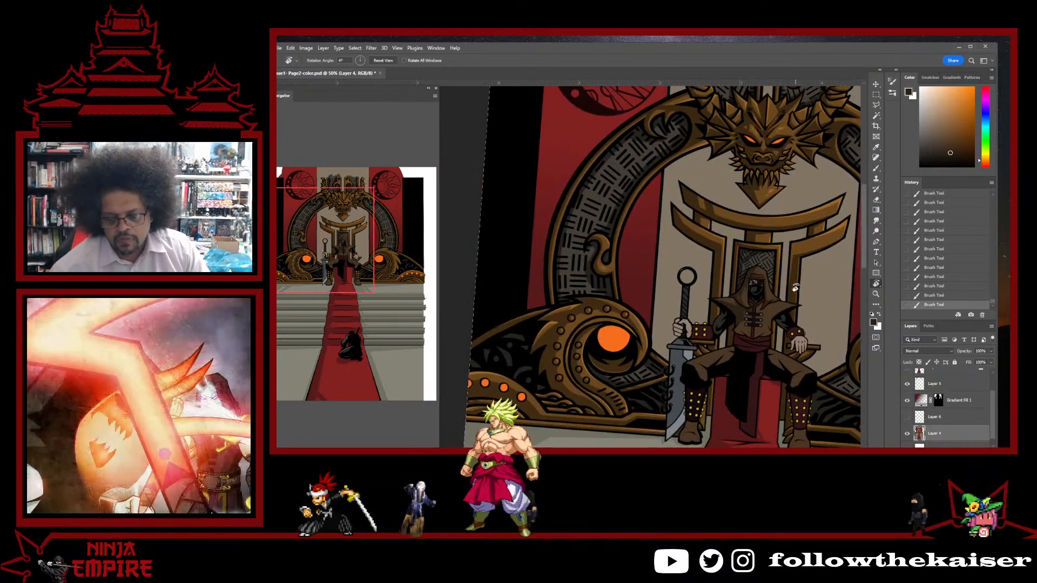
scroll(770, 304, "up", 4)
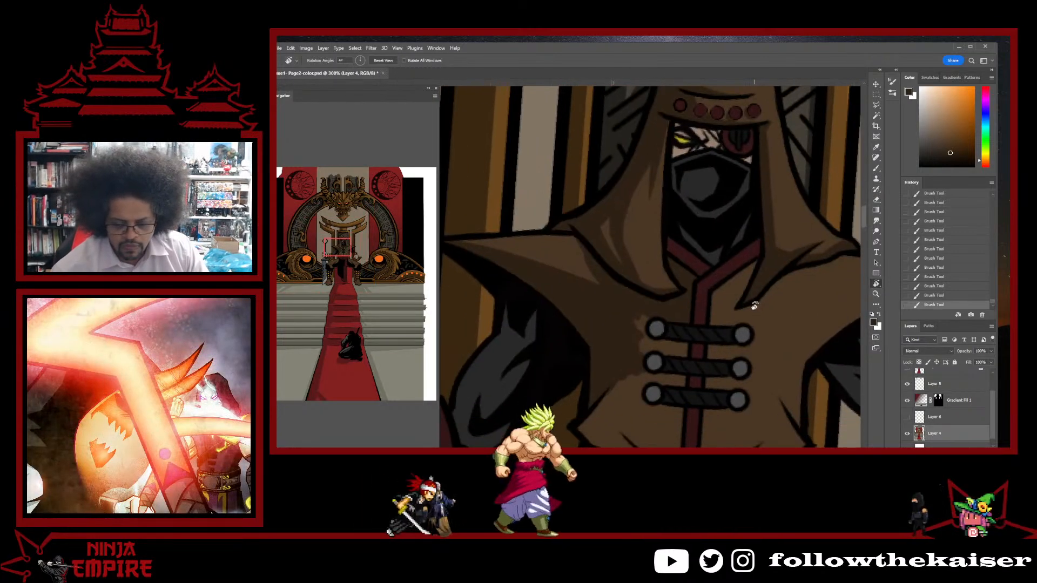
key("b")
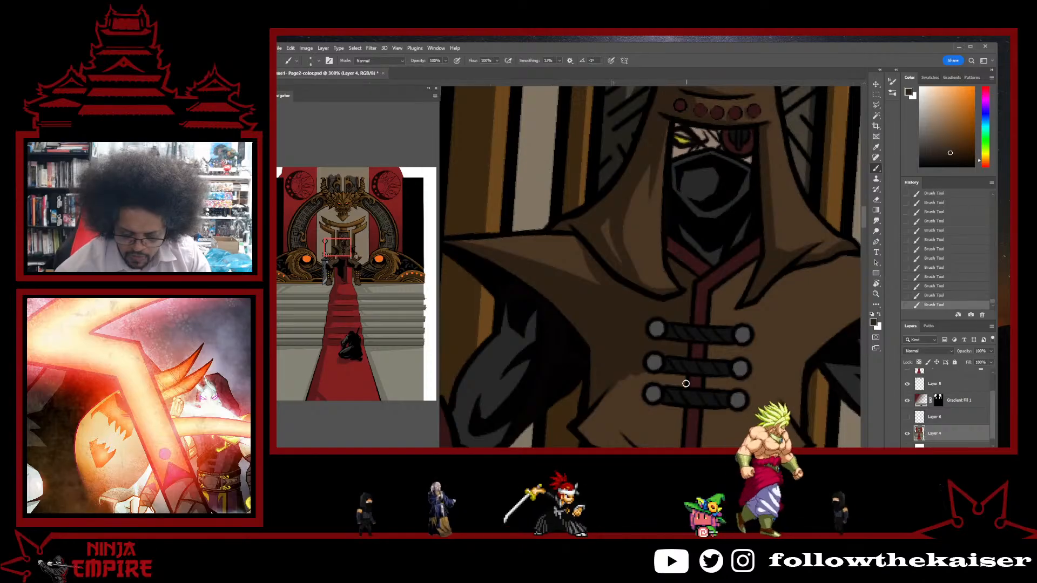
left_click_drag(686, 383, 680, 320)
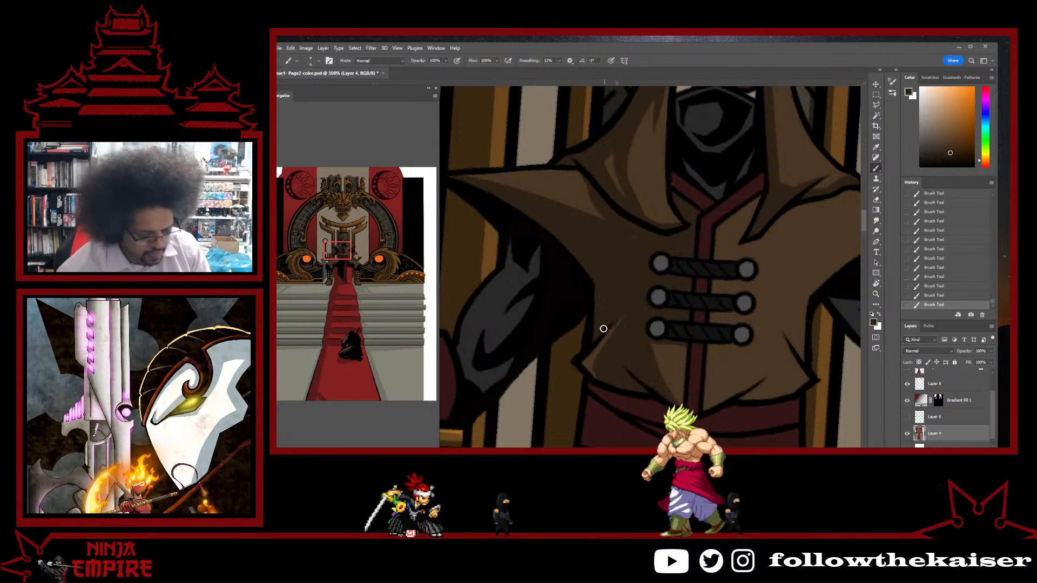
- Touch up the fold at the vest's lower left corner, alternating between the sampled mid and dark browns
left_click(586, 366, "alt")
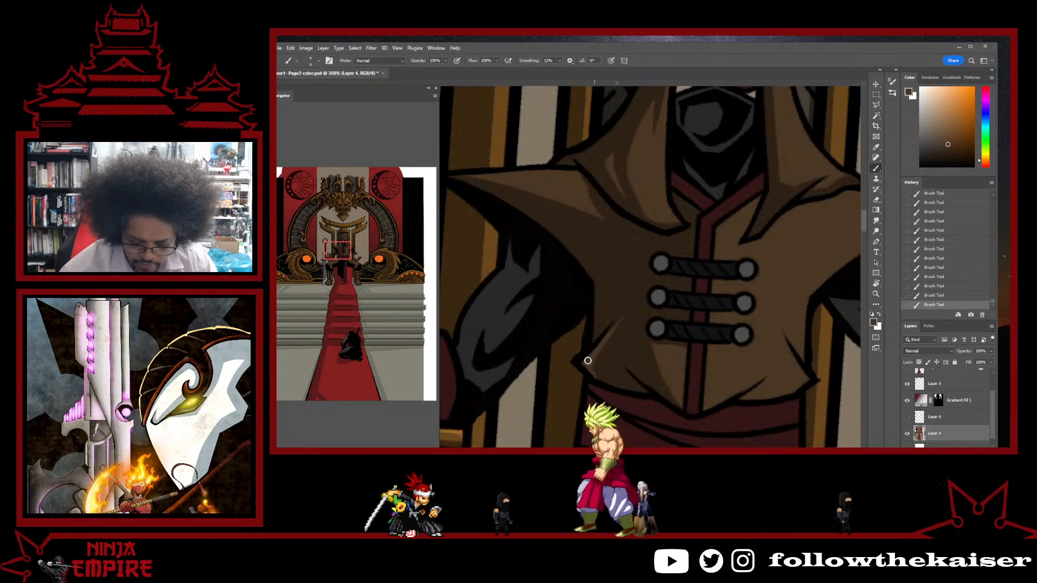
left_click(619, 335, "alt")
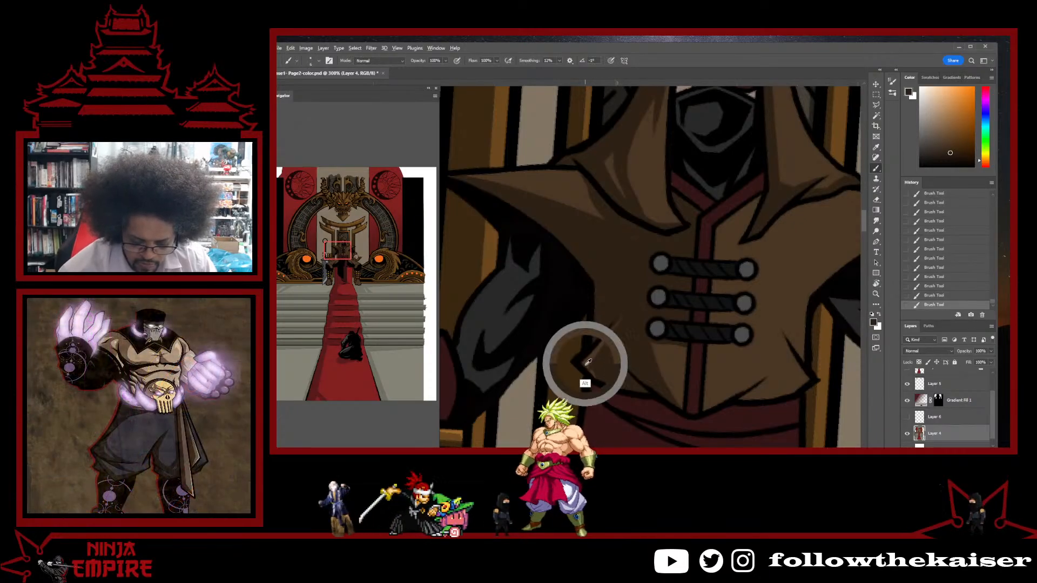
left_click_drag(588, 363, 599, 391)
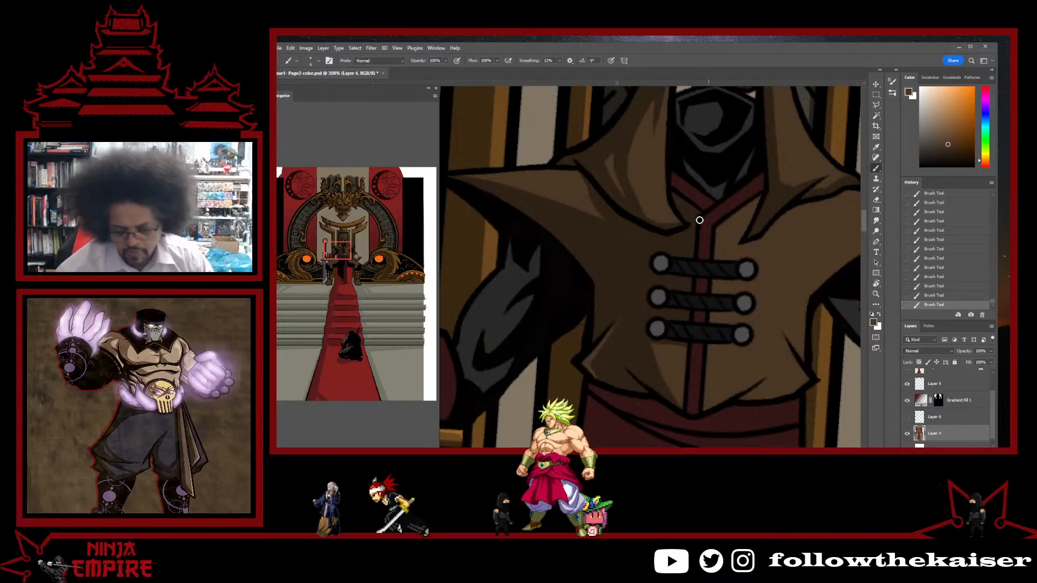
left_click(676, 382, "alt")
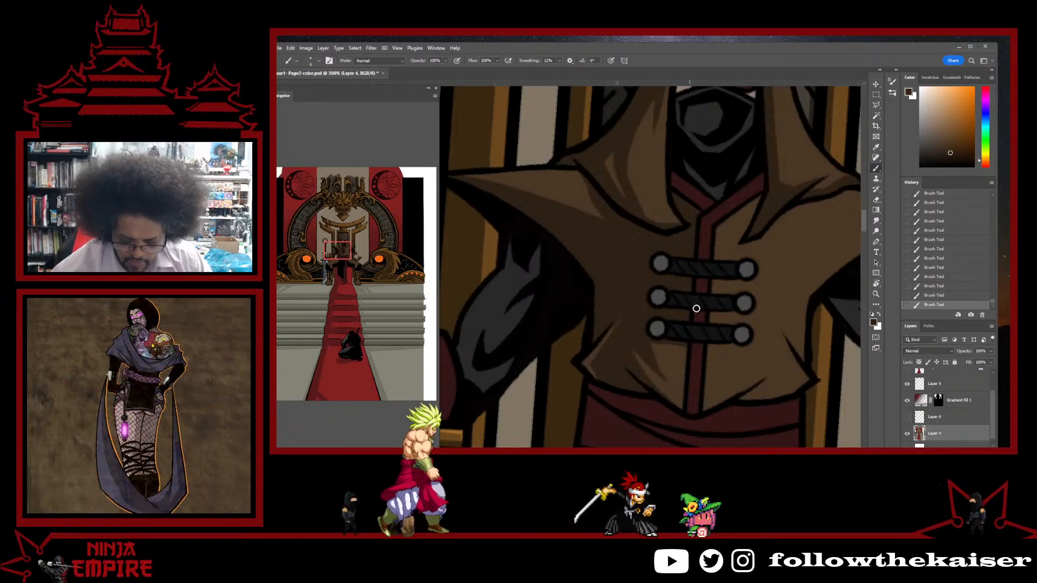
- Add dark brown shading below the toggles on the vest's left panel, next to the central red trim
key("r")
left_click_drag(765, 287, 613, 285)
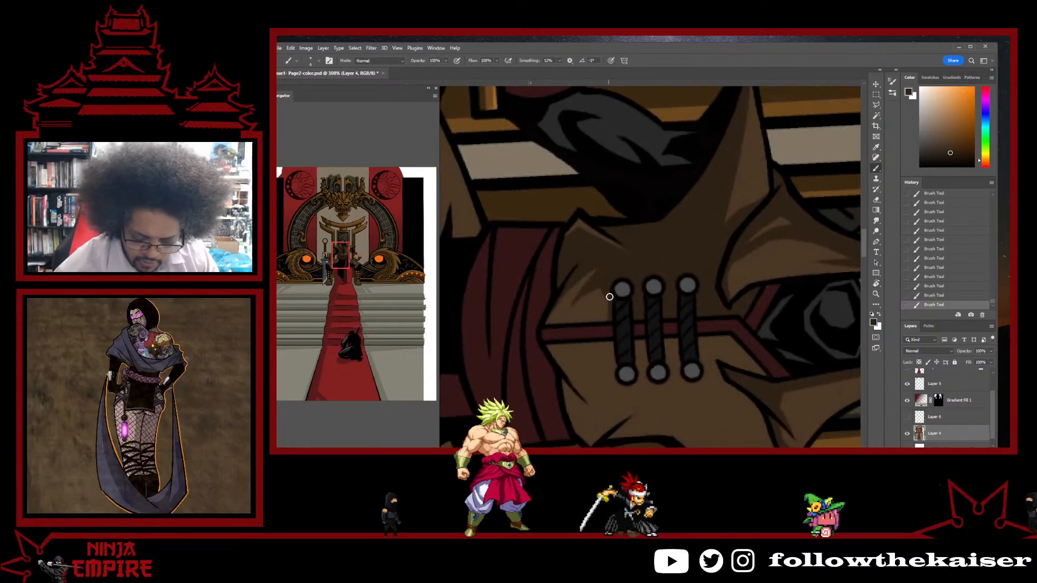
left_click_drag(695, 327, 639, 222)
key("b")
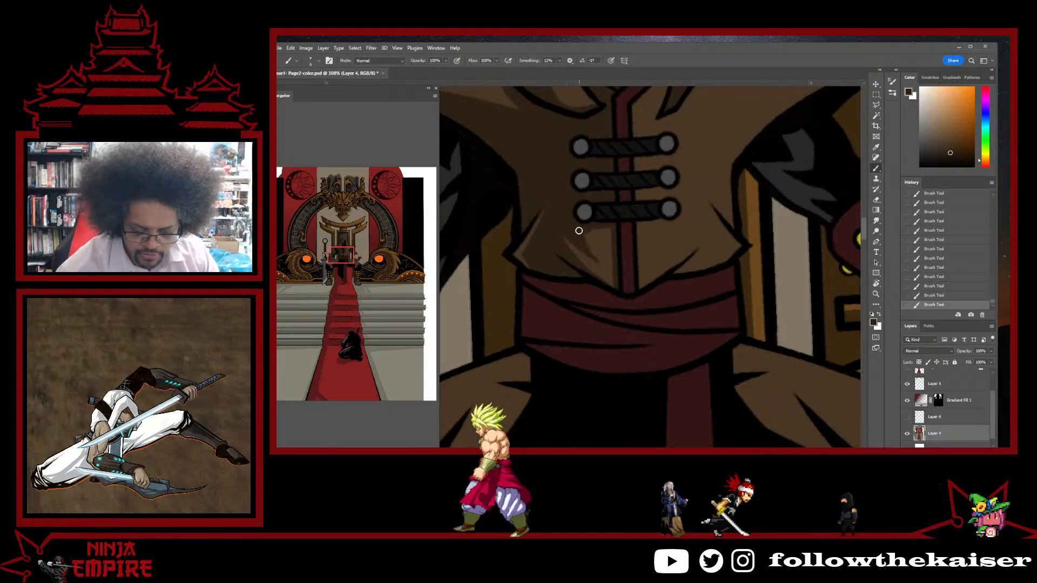
- Paint dark brown cast shadows on the vest's right half, beside the red collar and beneath the hood's right drape
key("ctrl+minus")
left_click(682, 312, "ctrl")
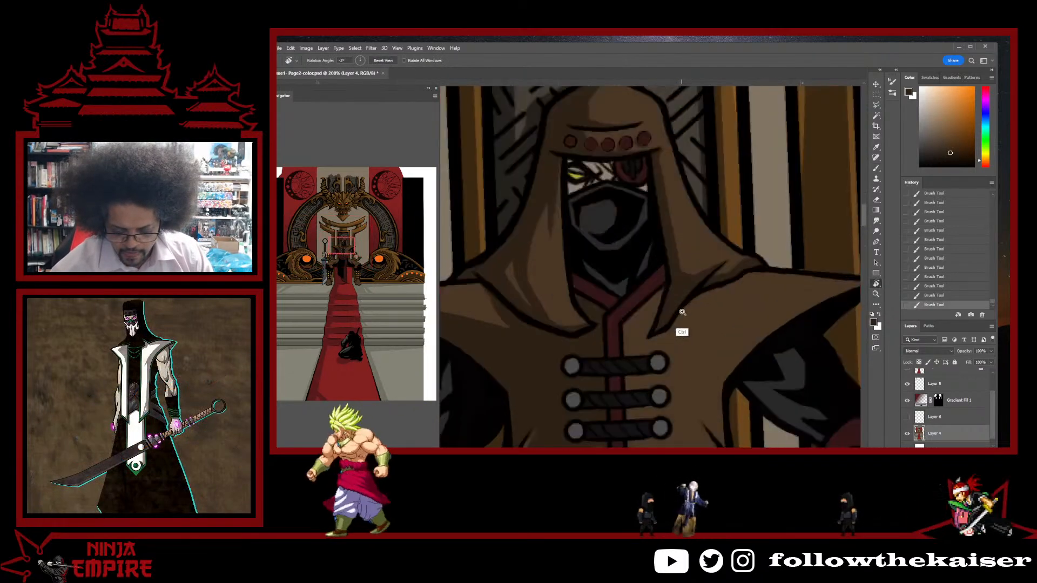
left_click(682, 312, "ctrl")
key("r")
mouse_move(682, 289)
left_mouse_down()
mouse_move(638, 264)
mouse_move(615, 296)
mouse_move(628, 289)
left_mouse_up()
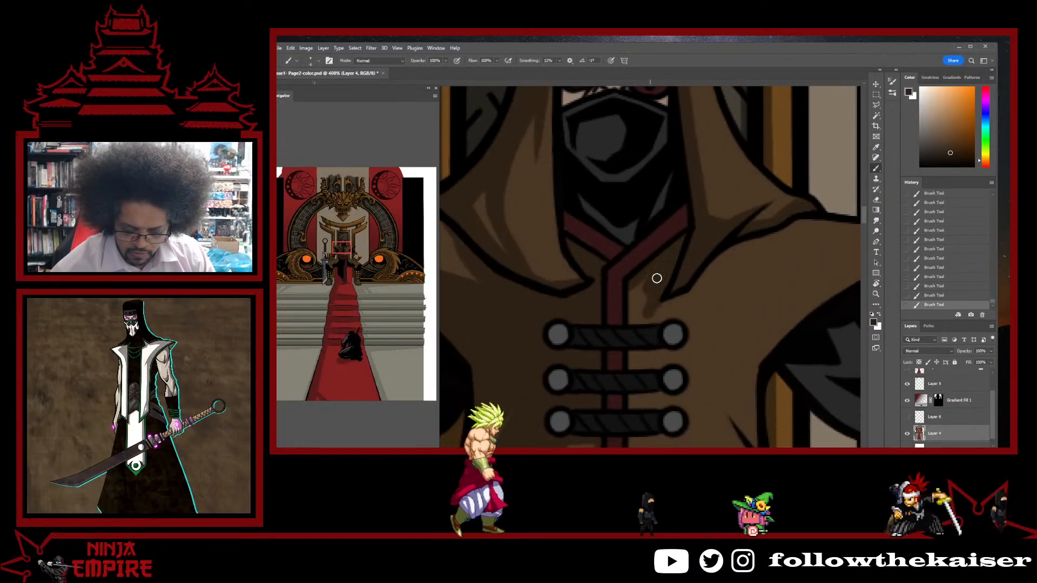
left_click_drag(641, 326, 654, 285)
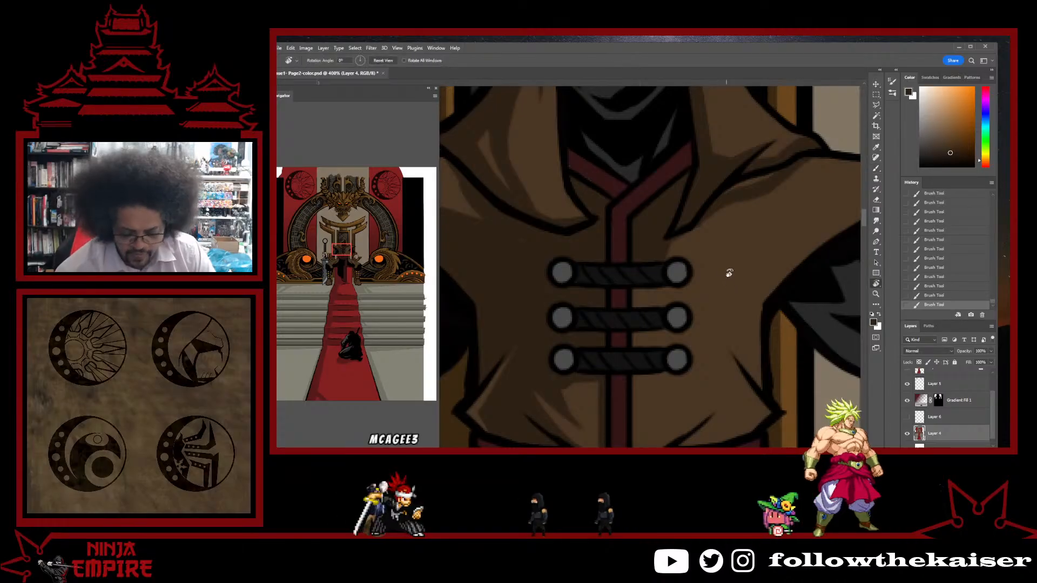
- Shade dark brown around the right-hand ends of the vest's three toggles
mouse_move(729, 273)
left_mouse_down()
mouse_move(638, 370)
mouse_move(698, 301)
left_mouse_up()
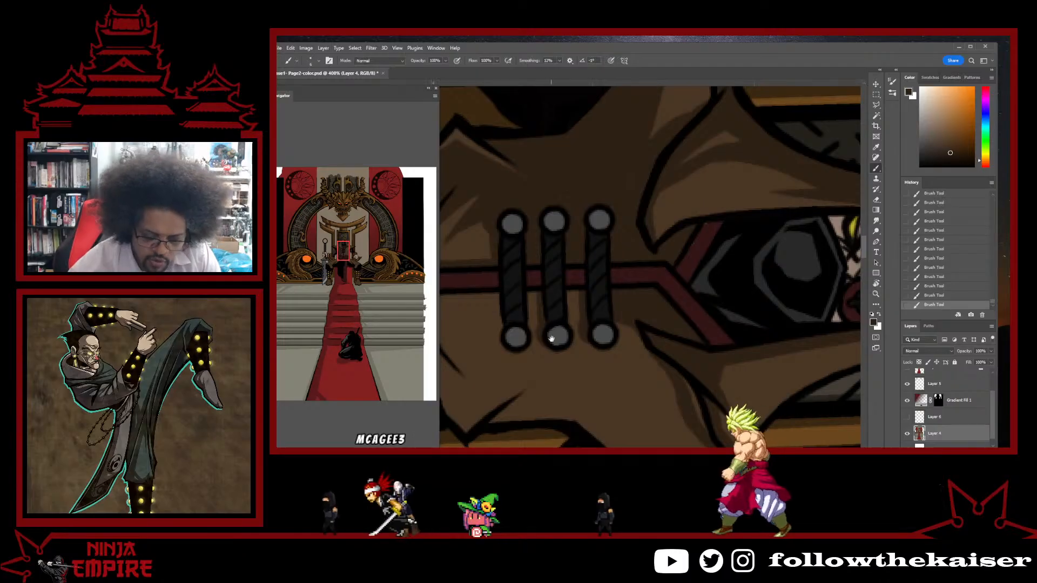
left_click_drag(551, 339, 606, 317)
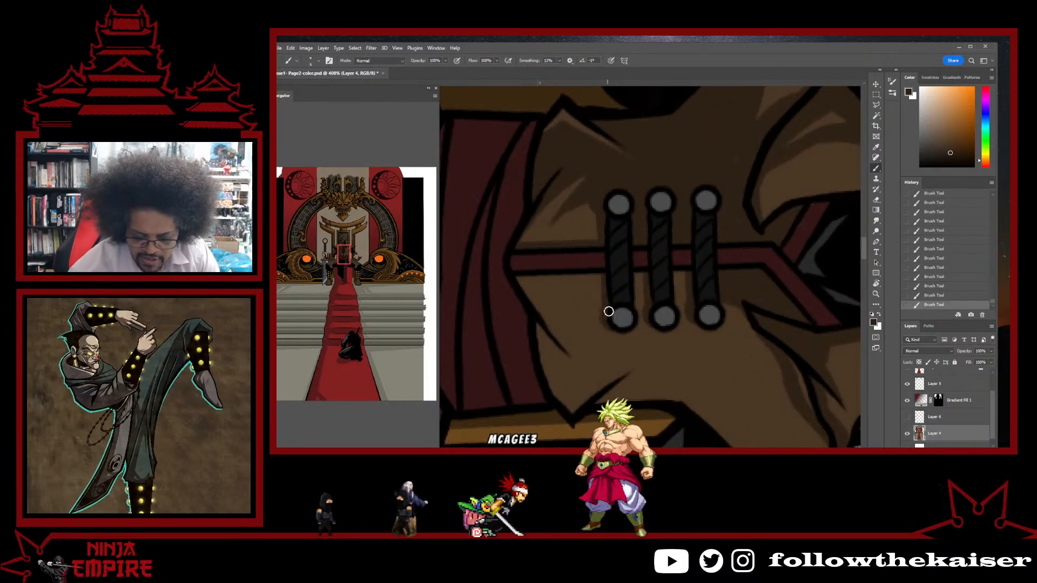
key("r")
left_click_drag(755, 335, 609, 164)
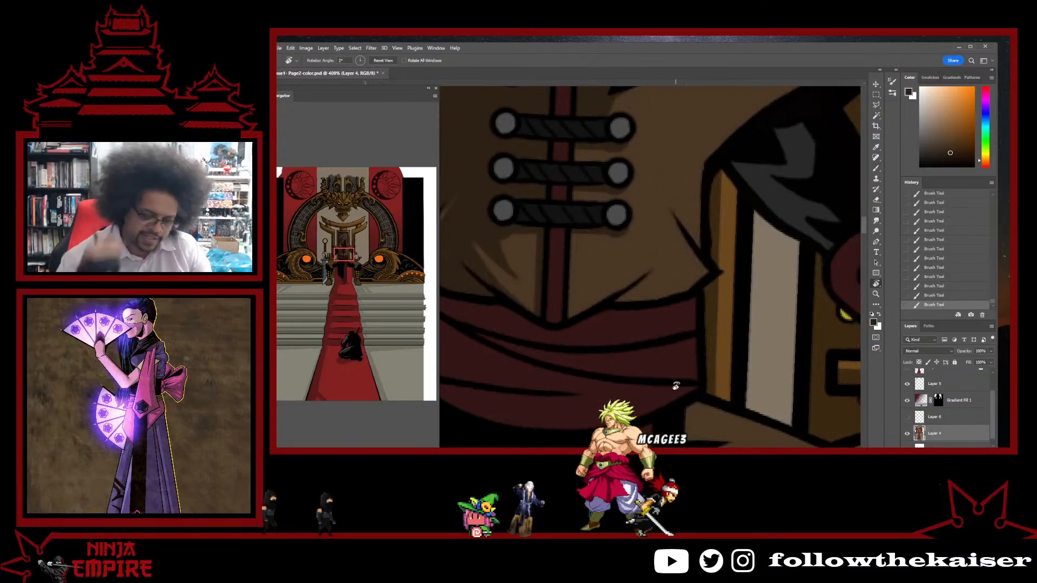
- Refine the dark brown shadows beneath the toggles' right ends and across the adjoining area of the vest's right half
left_click_drag(700, 211, 632, 281)
key("b")
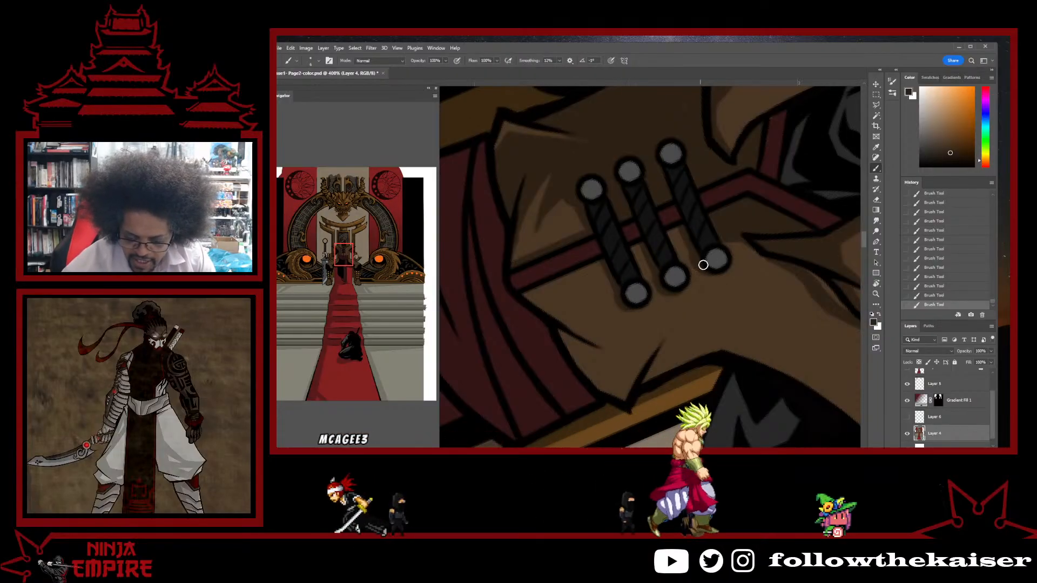
key("r")
mouse_move(703, 266)
left_mouse_down()
mouse_move(770, 213)
mouse_move(767, 202)
mouse_move(721, 244)
mouse_move(711, 278)
mouse_move(674, 285)
left_mouse_up()
key("b")
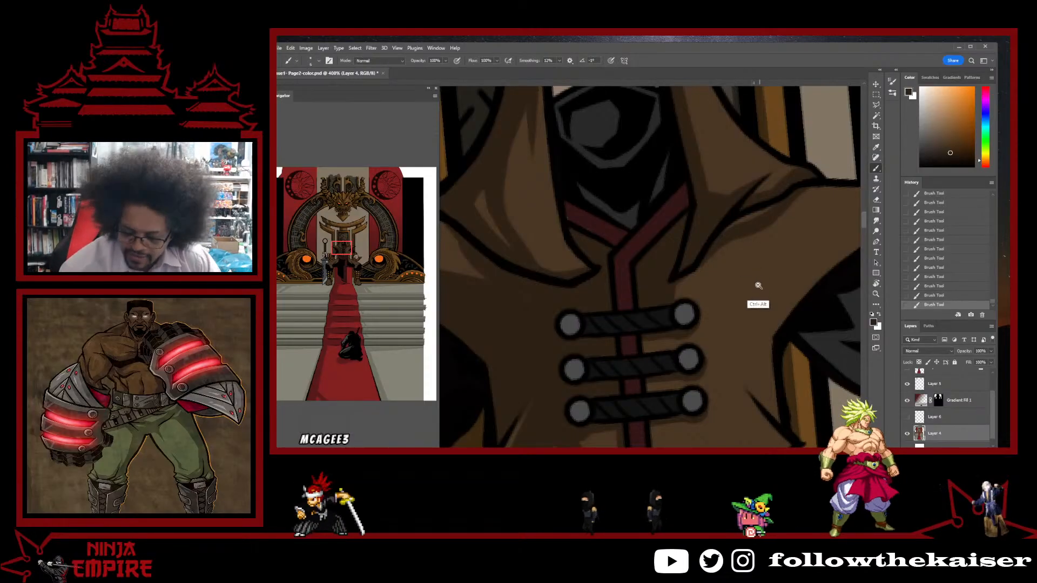
scroll(758, 289, "down", 2)
left_click_drag(759, 339, 740, 282)
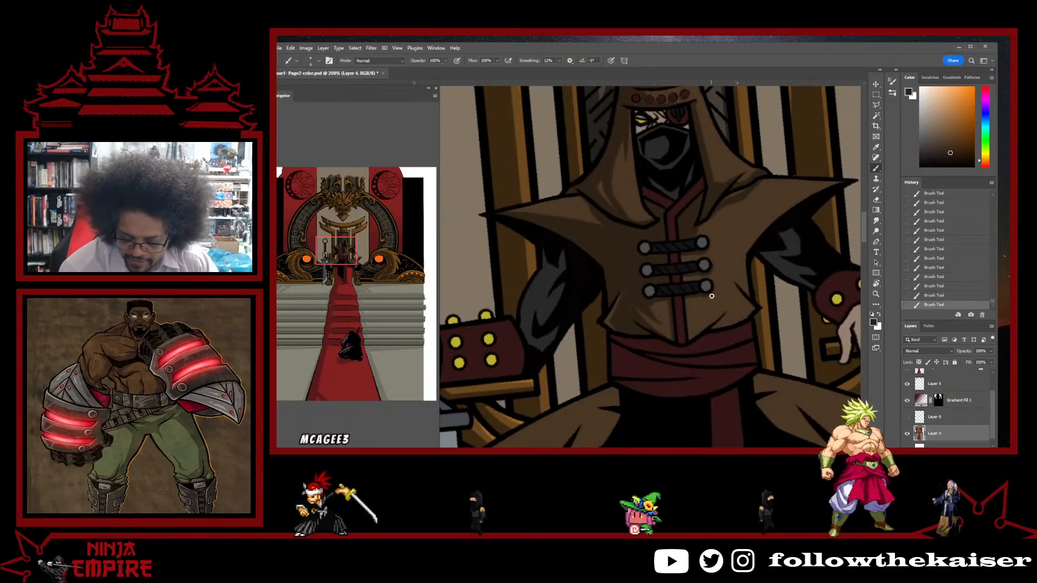
- Paint a dark brown fold below the toggles on the vest's right panel, next to the central red trim
left_click(643, 326, "ctrl")
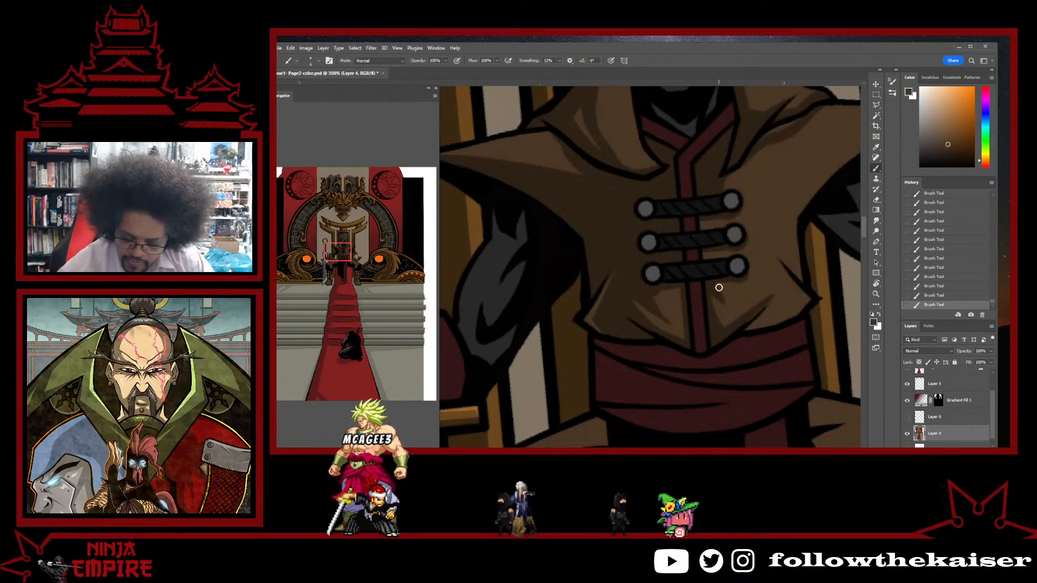
left_click(724, 288, "ctrl")
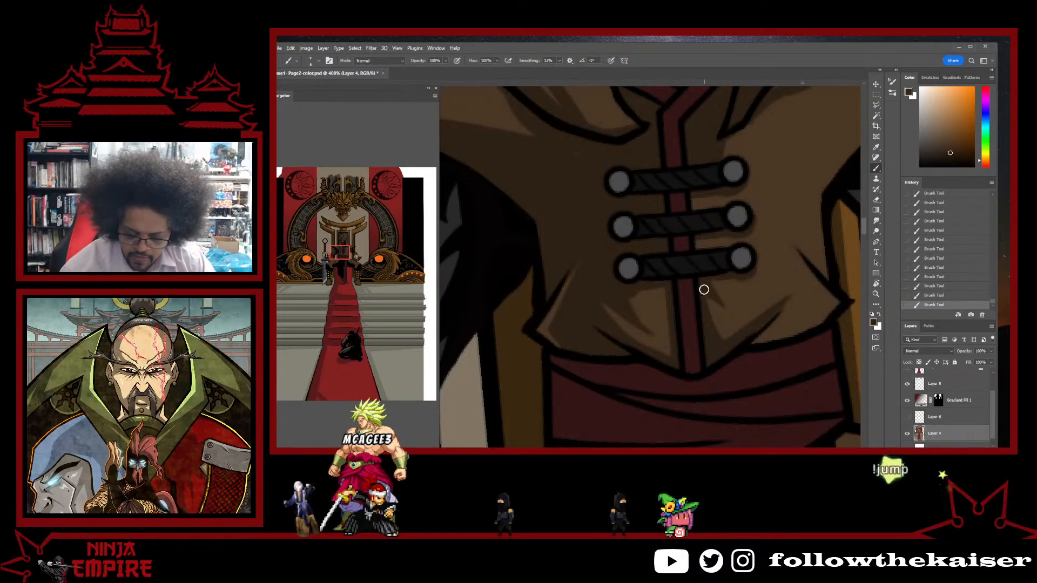
scroll(724, 348, "up", 3)
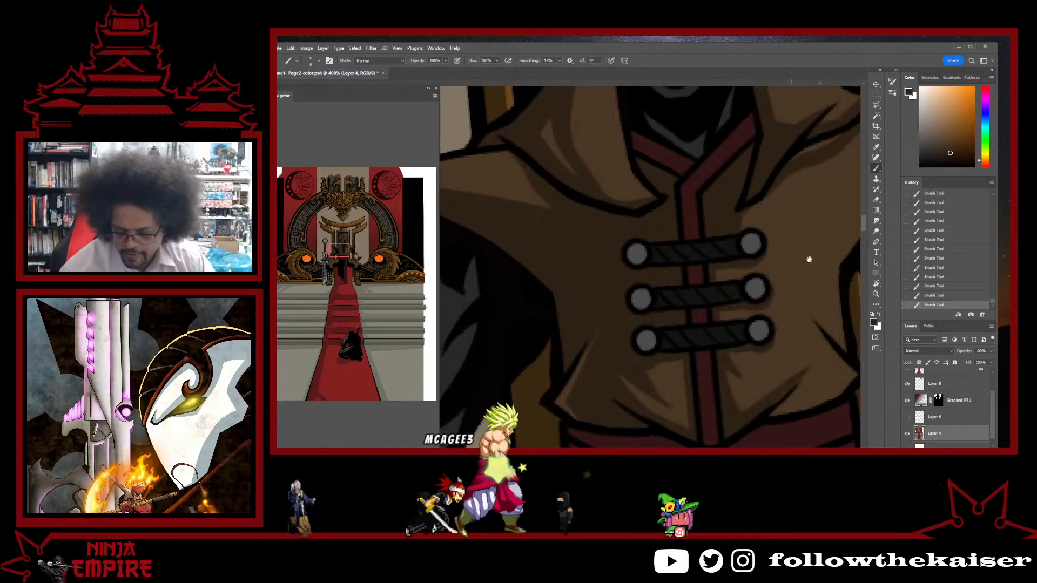
left_click_drag(861, 185, 742, 179)
left_click_drag(740, 358, 740, 290)
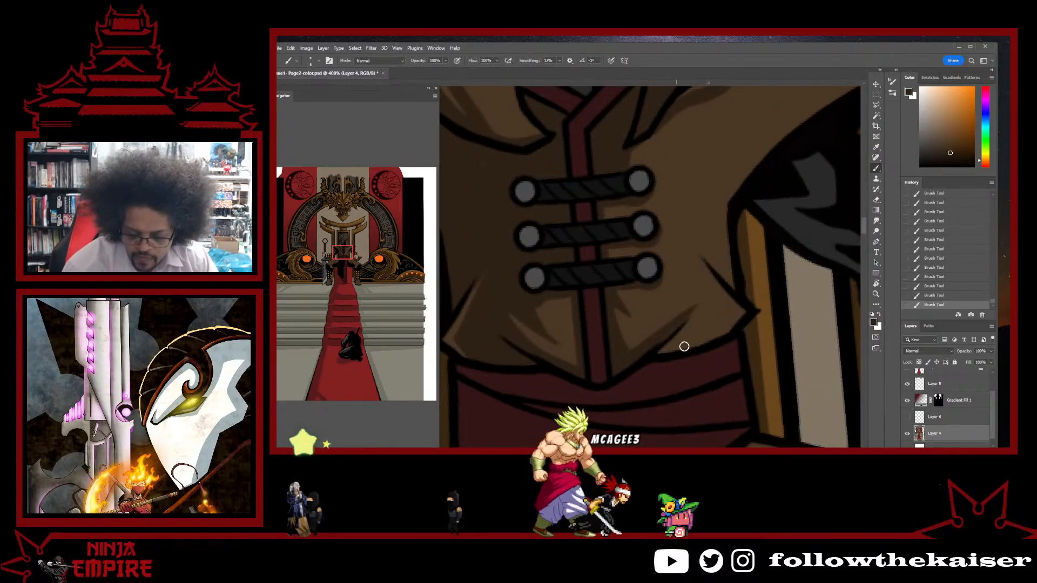
- Shade the folds at the vest's lower right hem and side corner, alternating between sampled mid and dark browns
left_click(695, 328, "alt")
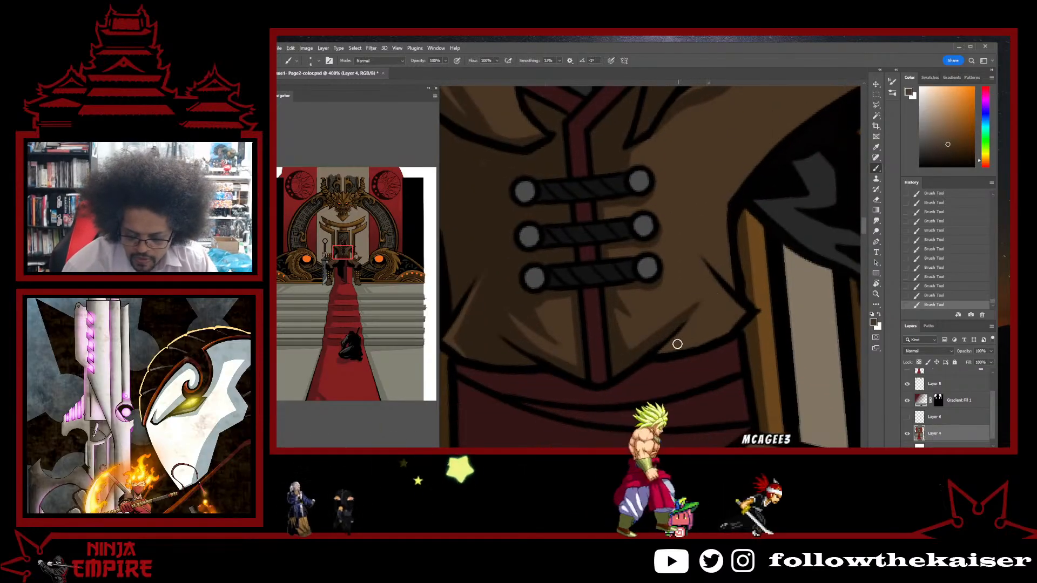
left_click(661, 354, "alt")
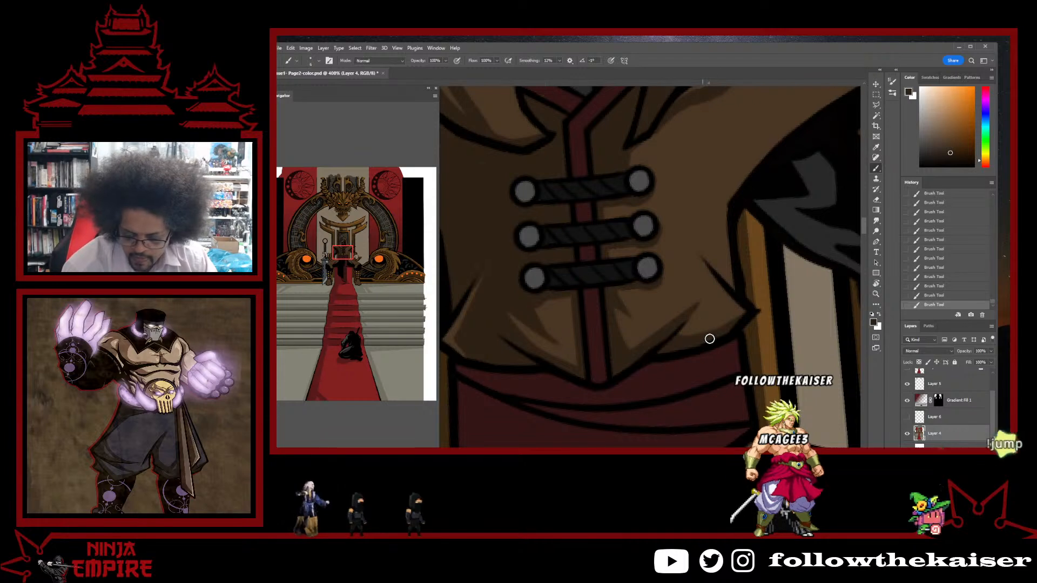
left_click_drag(709, 338, 657, 386)
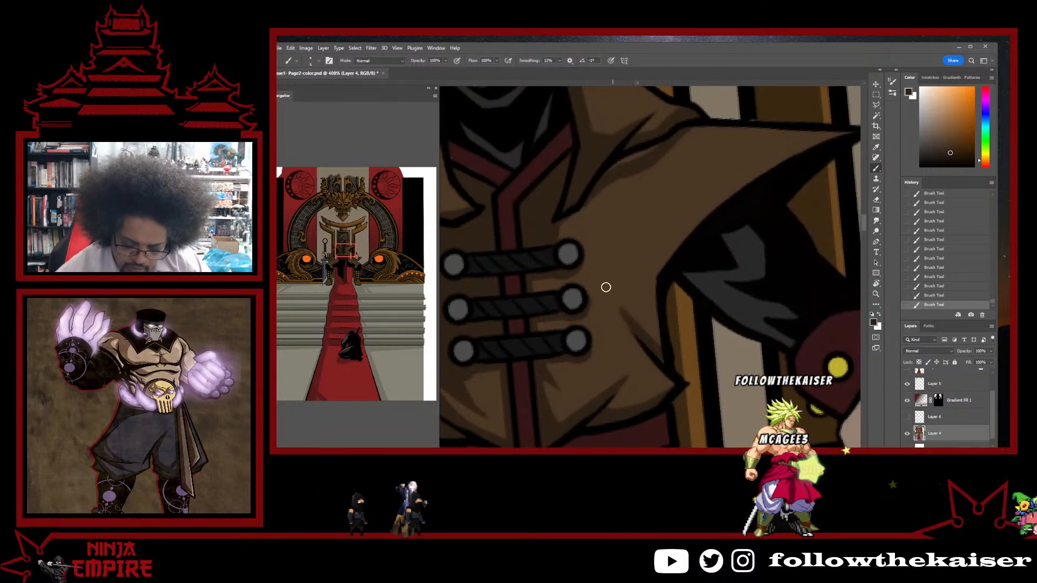
left_click(633, 295, "alt")
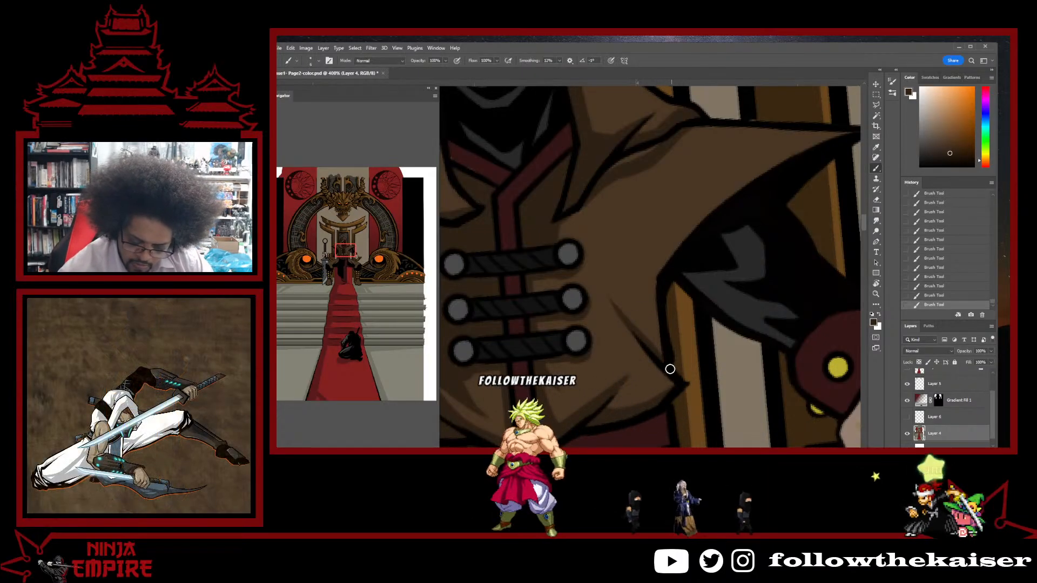
scroll(706, 278, "down", 2)
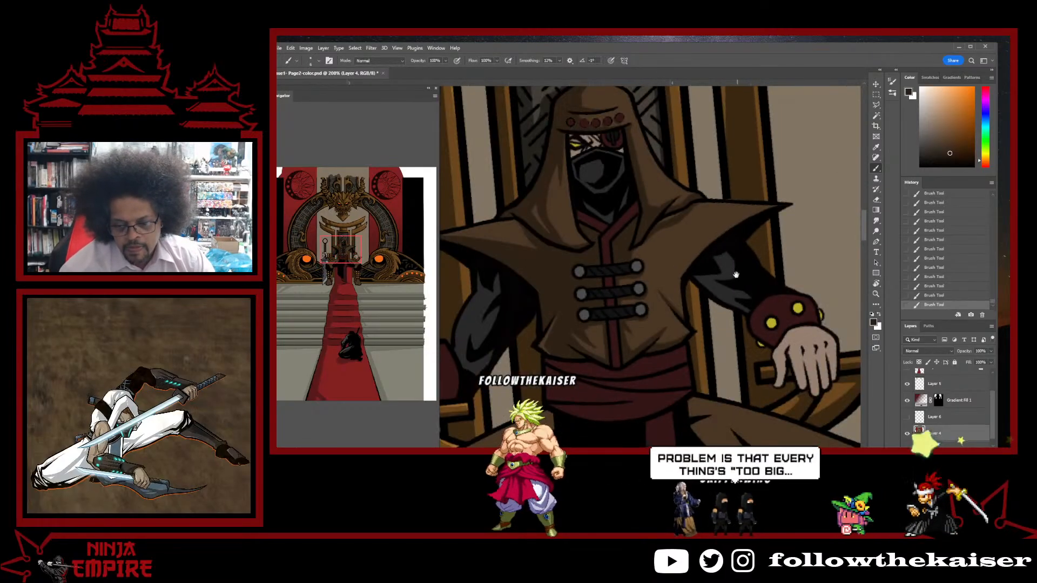
- Make Layer 0 active and touch up the line art above the right shoulder flap with sampled black
scroll(740, 251, "up", 1)
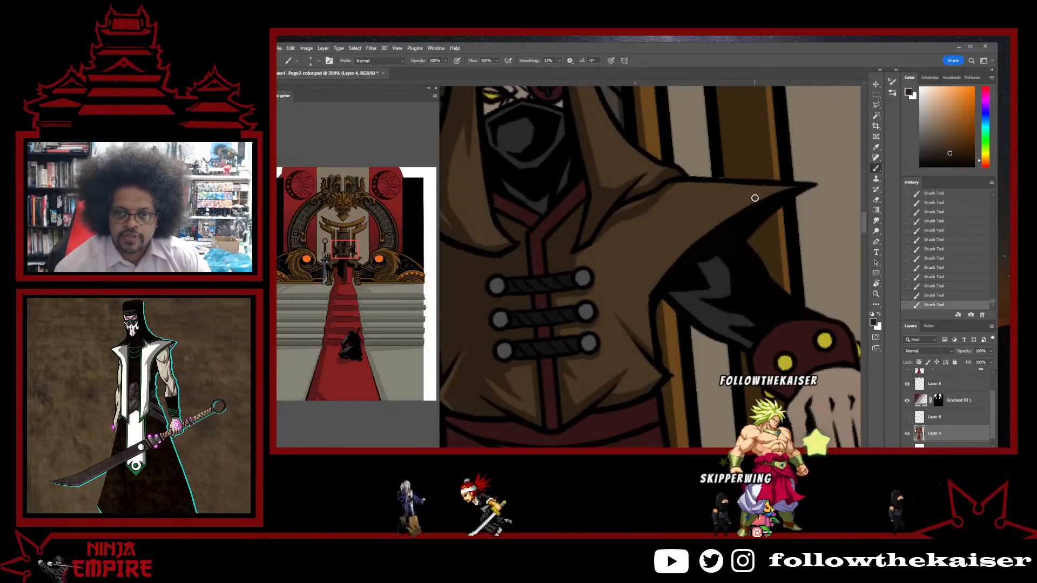
left_click(741, 243, "ctrl")
left_click_drag(731, 231, 710, 327)
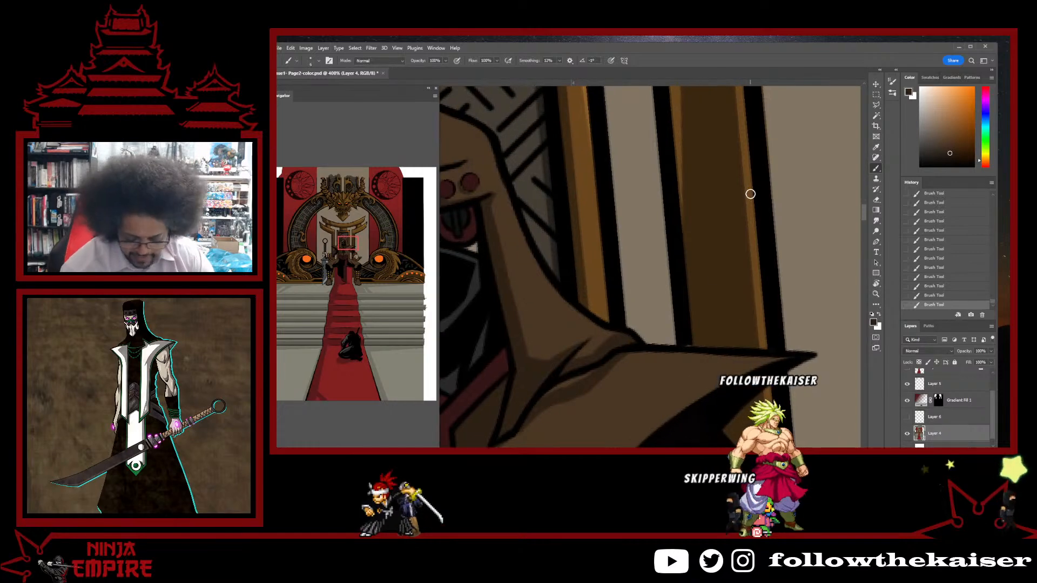
left_click_drag(995, 400, 997, 380)
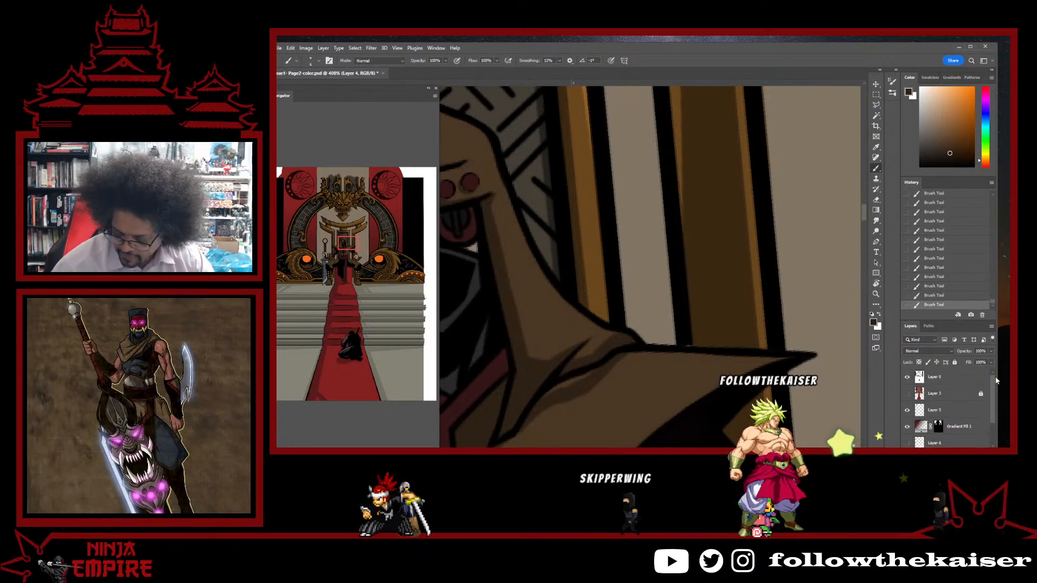
left_click(683, 336, "alt")
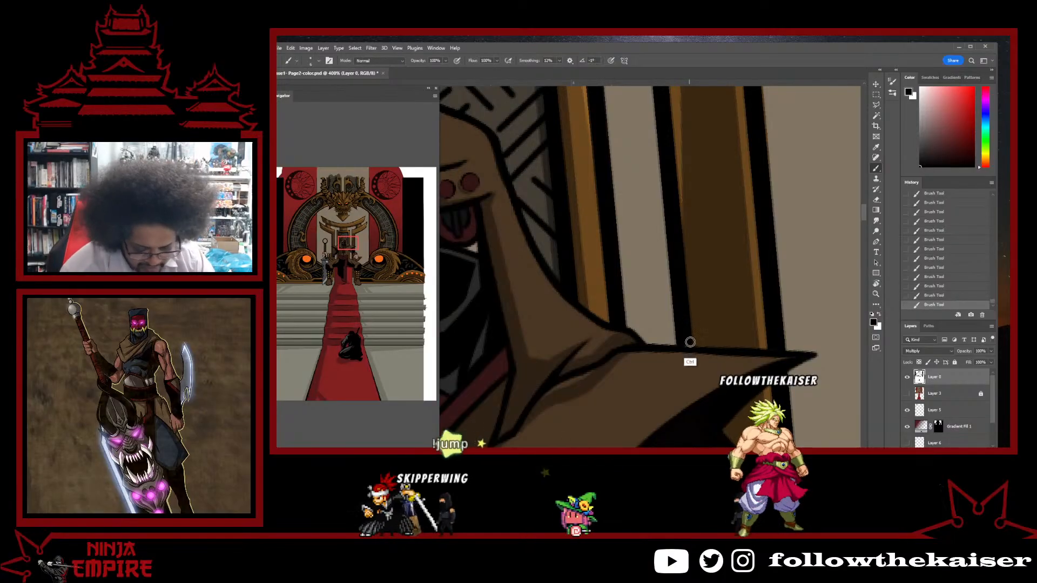
scroll(765, 211, "down", 2)
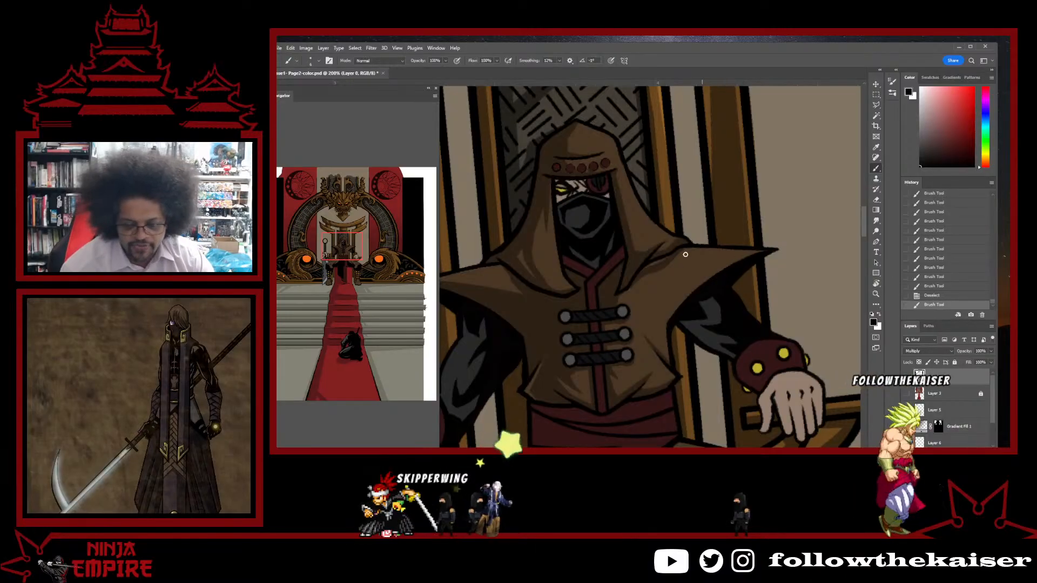
- Undo the brown brush stroke on Layer 0 and make Layer 4 active, toggling Layer 5 off and on
left_click(652, 282, "alt")
key("ctrl+z")
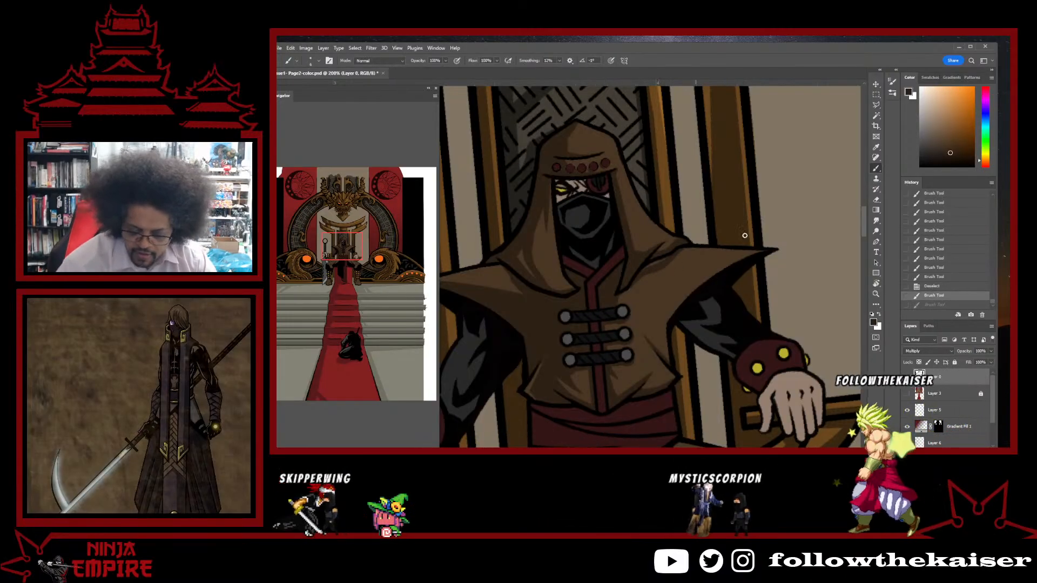
left_click_drag(994, 408, 988, 430)
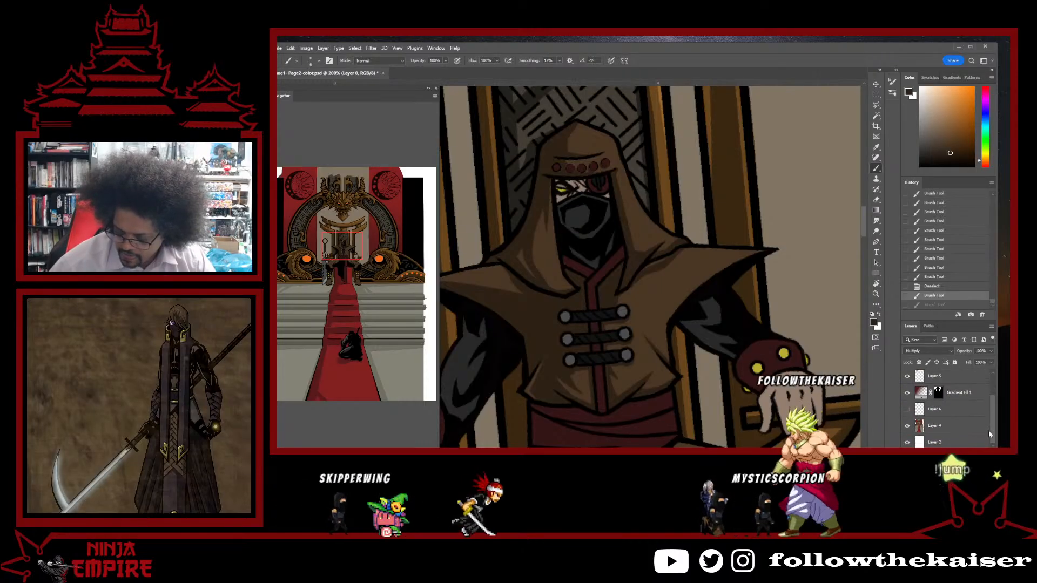
left_click(907, 376)
left_click(907, 376)
left_click(908, 377)
left_click(907, 377)
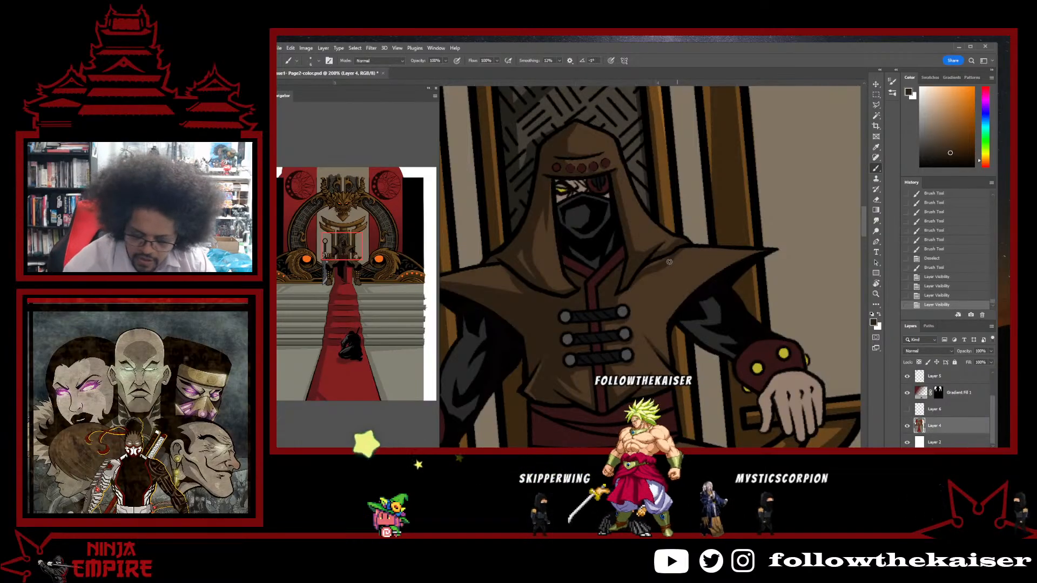
- Paint dark brown shading on the right shoulder flap, along its lower edge from the armpit to the tip
left_click_drag(669, 262, 703, 227)
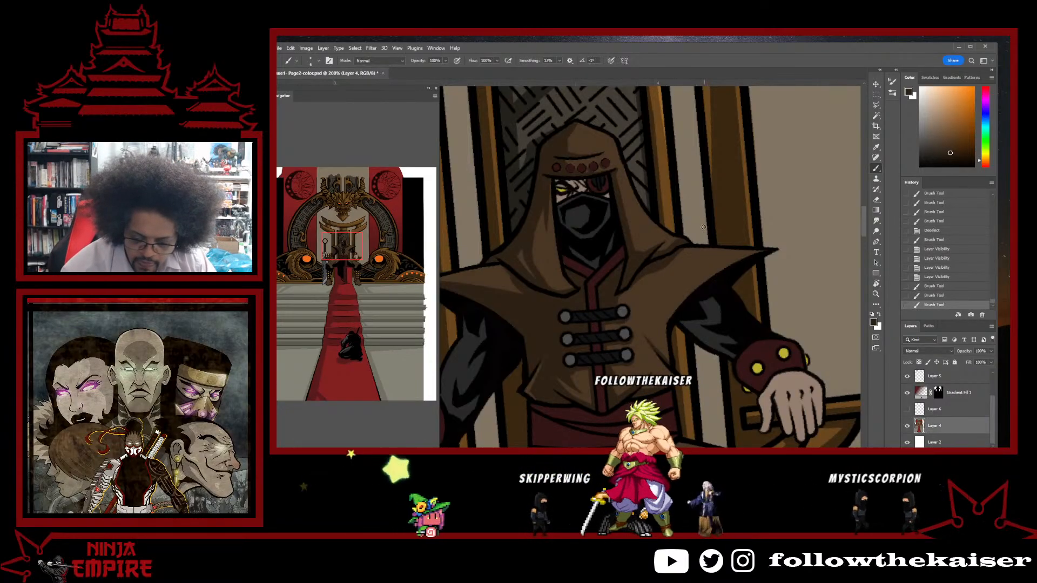
scroll(680, 310, "up", 1)
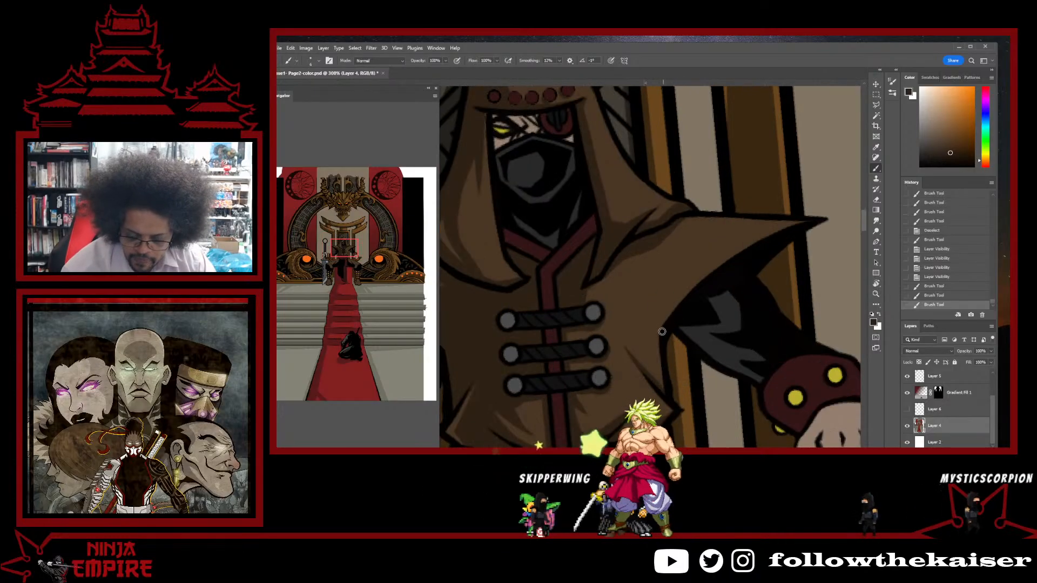
mouse_move(662, 331)
left_mouse_down()
mouse_move(703, 266)
mouse_move(763, 242)
left_mouse_up()
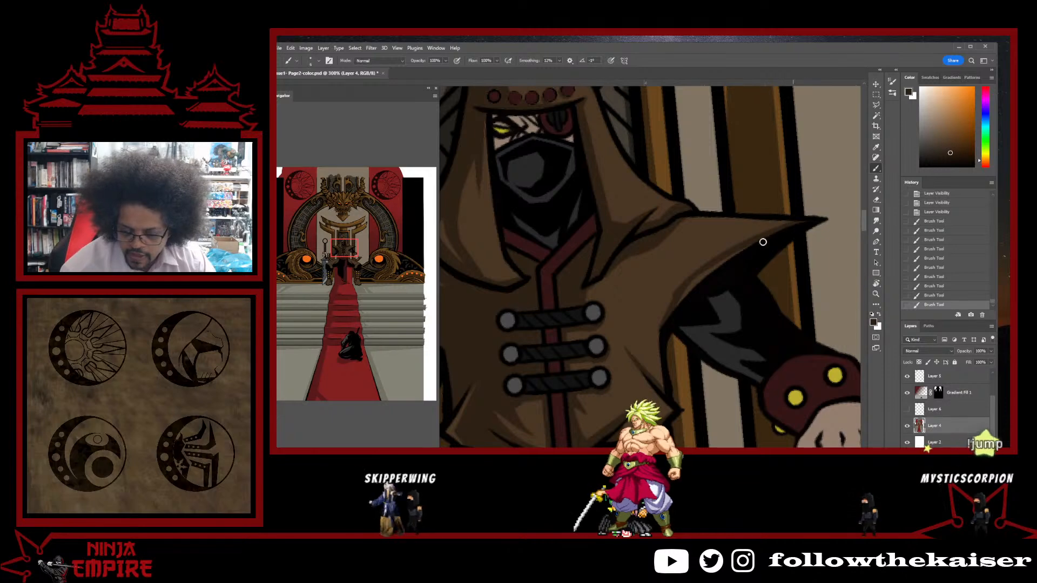
left_click_drag(678, 292, 686, 302)
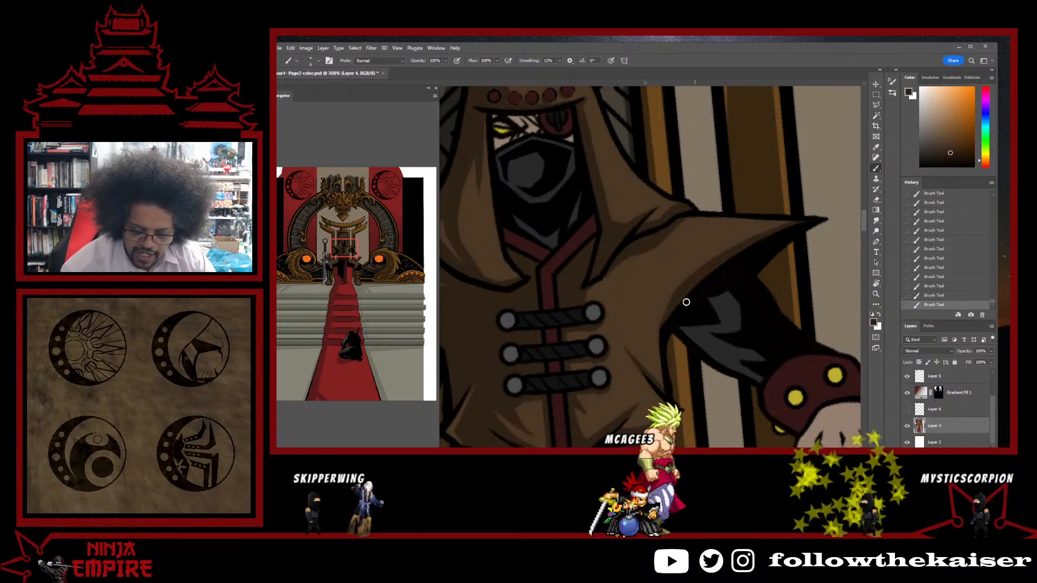
- Touch up the vest's folds beside the right armpit with sampled browns
left_click(653, 315, "alt")
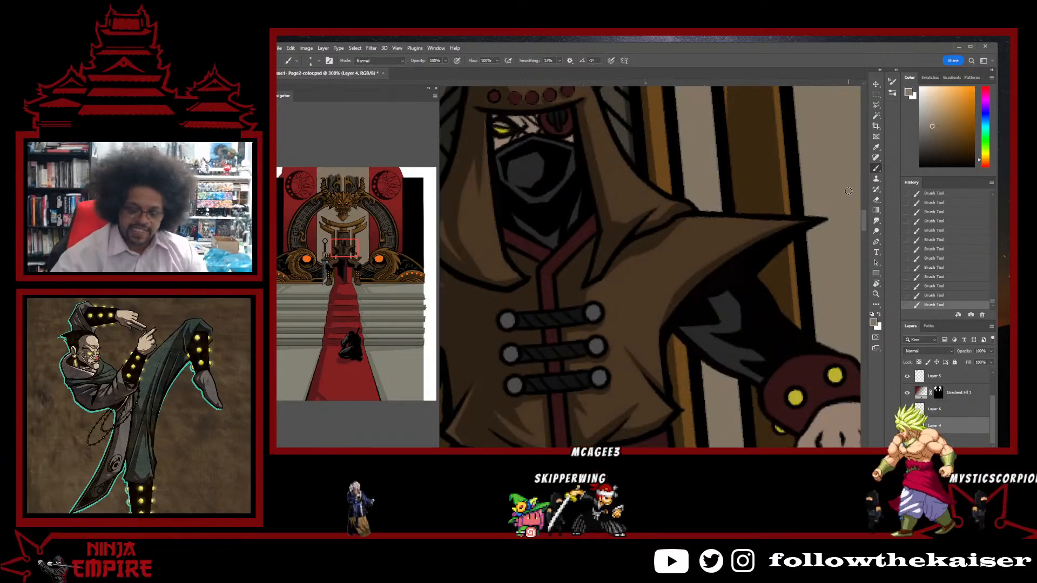
scroll(755, 308, "down", 5)
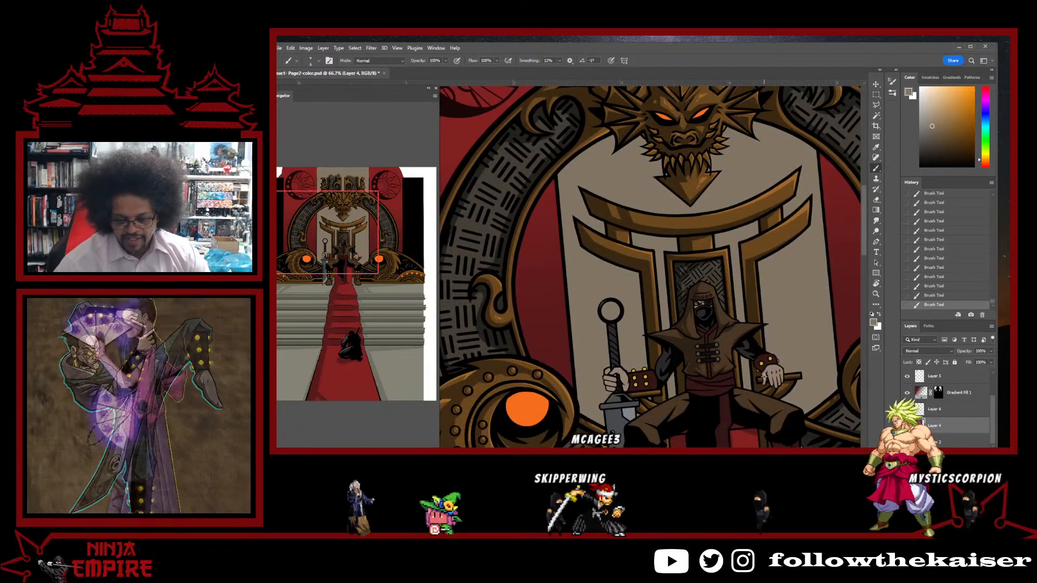
scroll(760, 368, "up", 3)
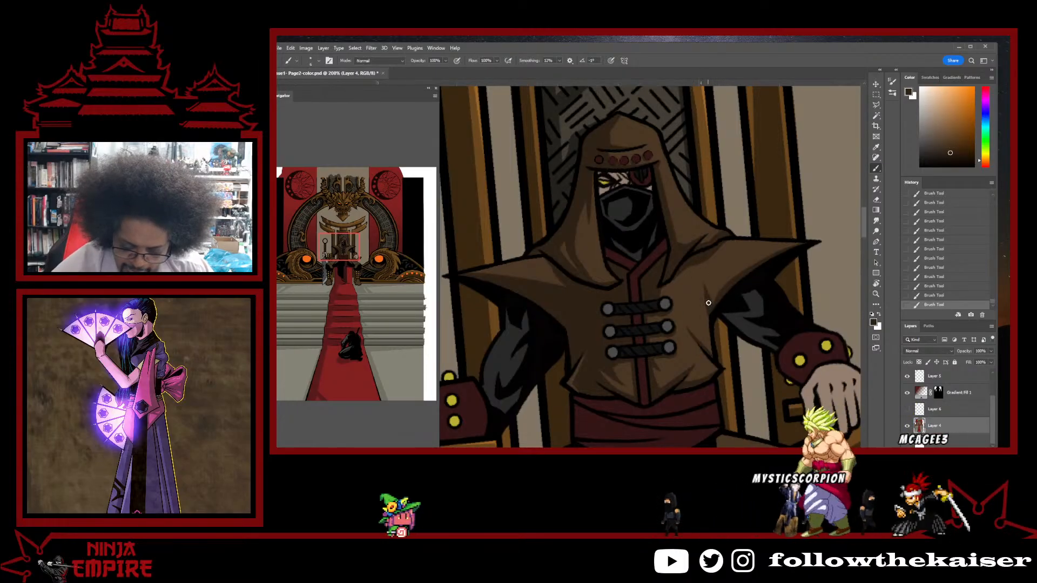
left_click(707, 317, "alt")
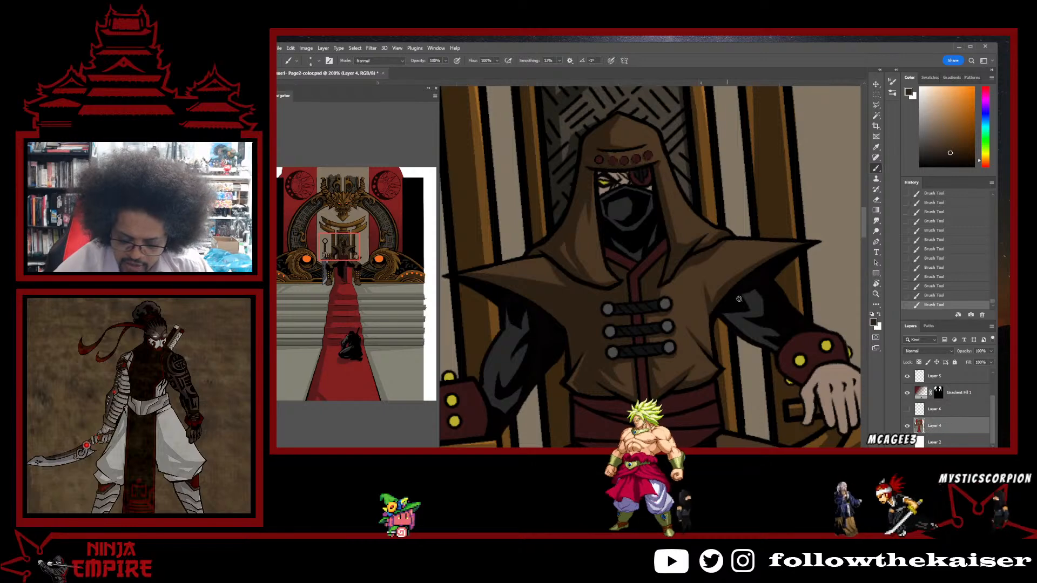
- Shade the inner thigh and knee of the trouser leg beside the sword in dark brown
scroll(738, 299, "down", 4)
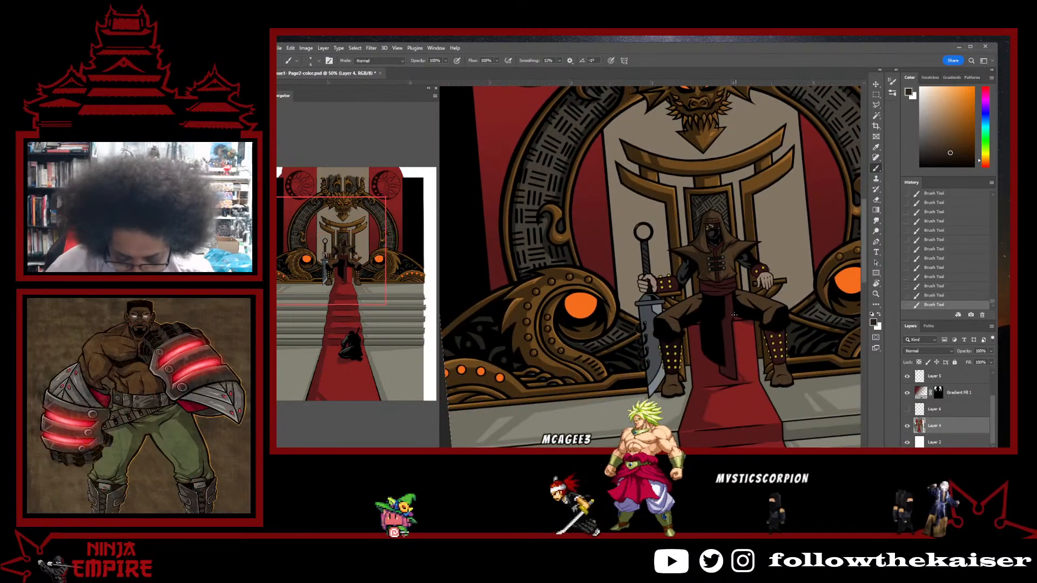
scroll(731, 313, "up", 4)
left_click_drag(688, 342, 771, 331)
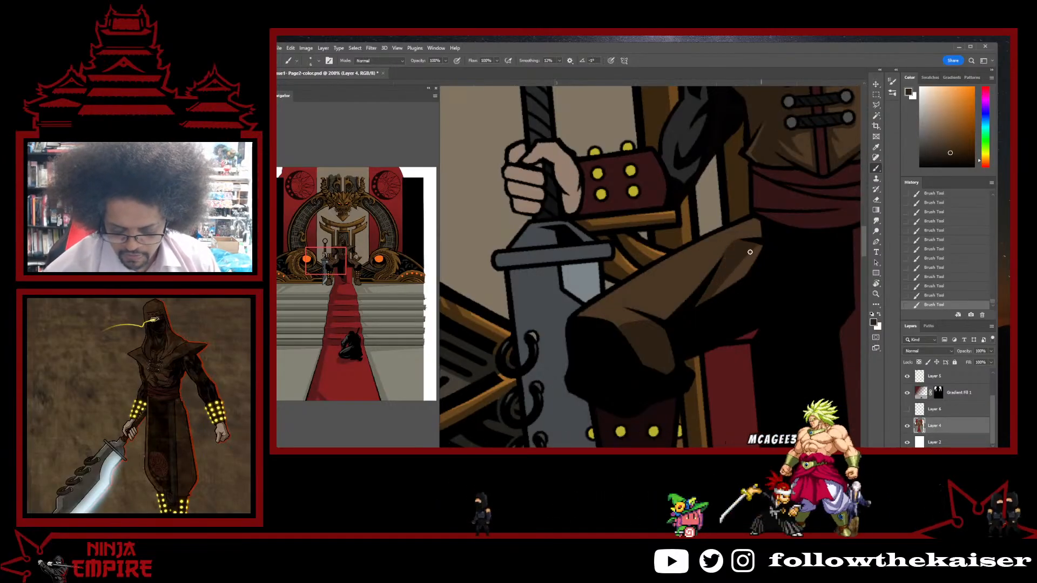
key("r")
left_click_drag(744, 268, 670, 177)
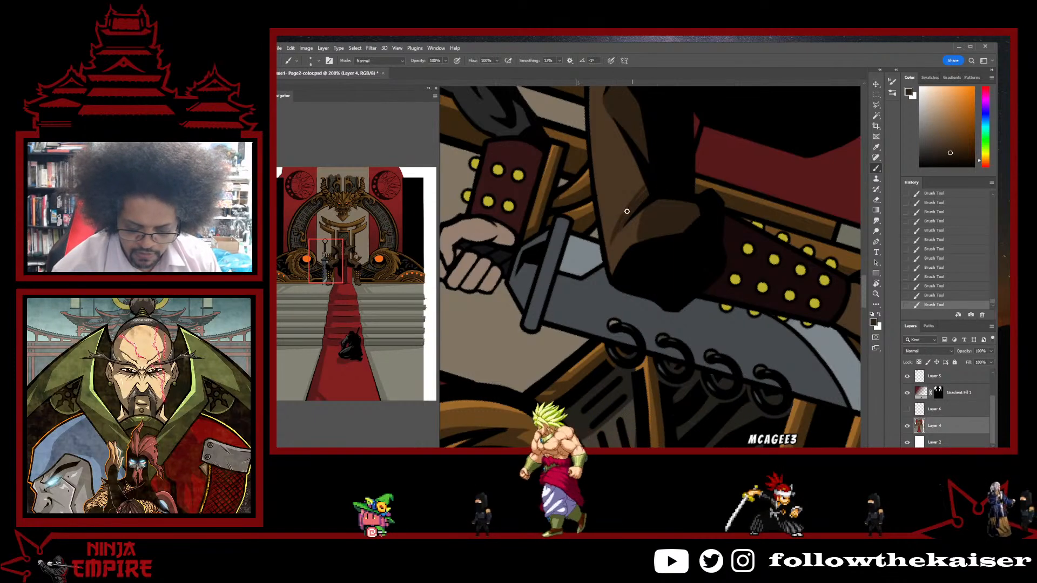
key("r")
mouse_move(610, 245)
left_mouse_down()
mouse_move(699, 272)
mouse_move(712, 221)
left_mouse_up()
key("b")
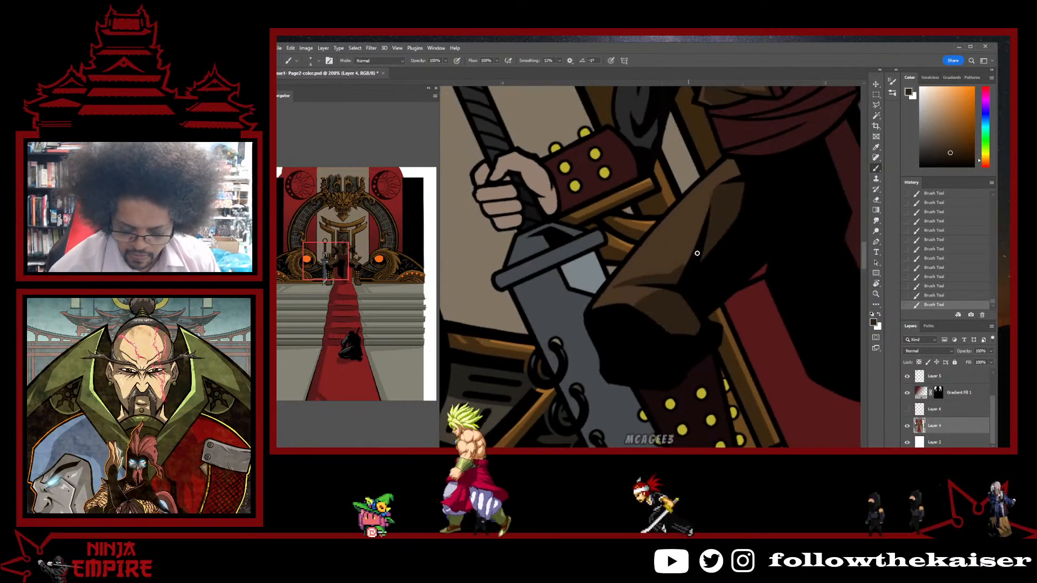
- Finish the dark brown shading around the knee folds of the trouser leg beside the sword
left_click_drag(710, 292, 776, 190)
key("r")
left_click_drag(688, 199, 624, 162)
mouse_move(624, 162)
left_mouse_down()
mouse_move(686, 262)
mouse_move(663, 268)
left_mouse_up()
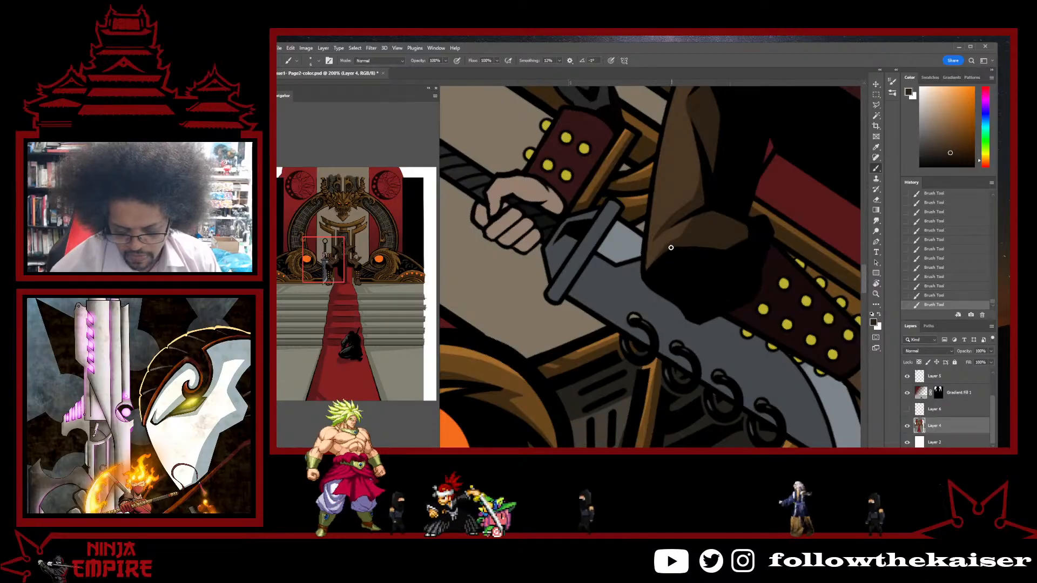
key("r")
left_click_drag(757, 227, 701, 302)
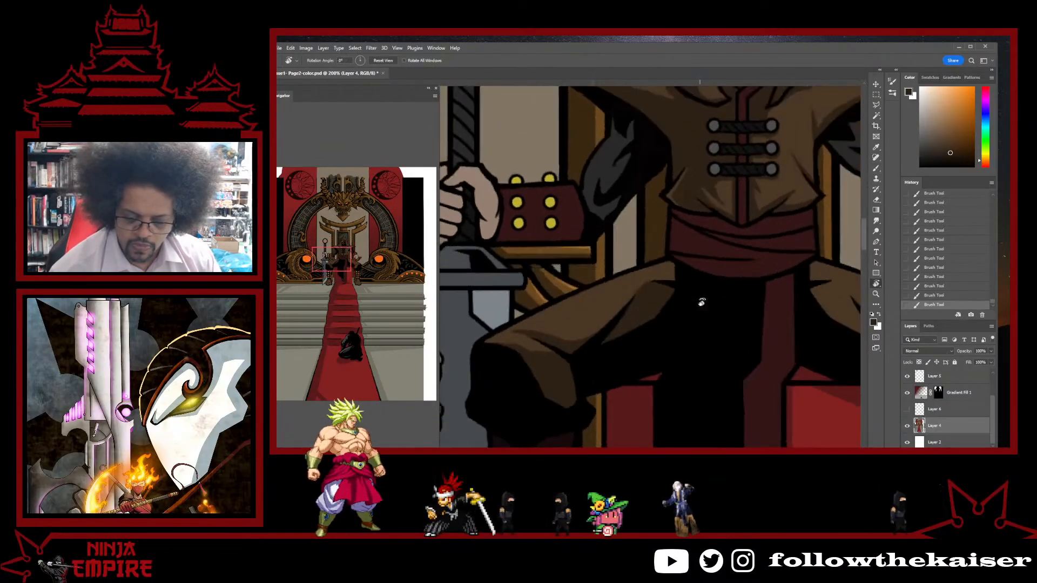
key("b")
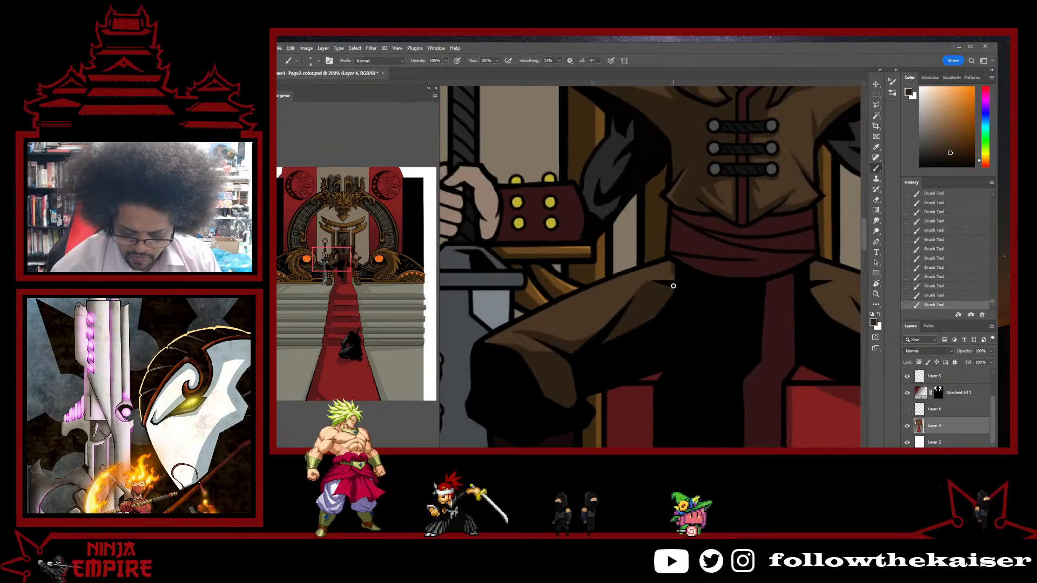
- Shade the thigh and knee of the trouser leg below the resting hand with sampled browns, undoing the stray stroke across the wrist
left_click(684, 312, "ctrl+alt")
left_click(684, 312, "ctrl+alt")
left_click_drag(727, 300, 657, 242)
left_click(707, 276, "ctrl")
left_click_drag(684, 298, 625, 342)
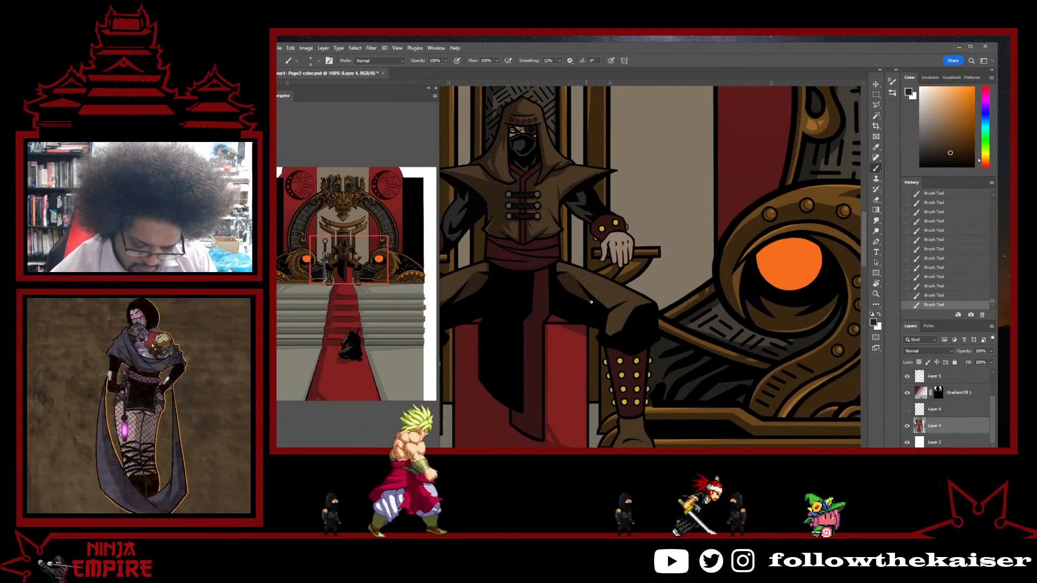
key("r")
mouse_move(719, 292)
left_mouse_down()
mouse_move(643, 247)
mouse_move(642, 270)
left_mouse_up()
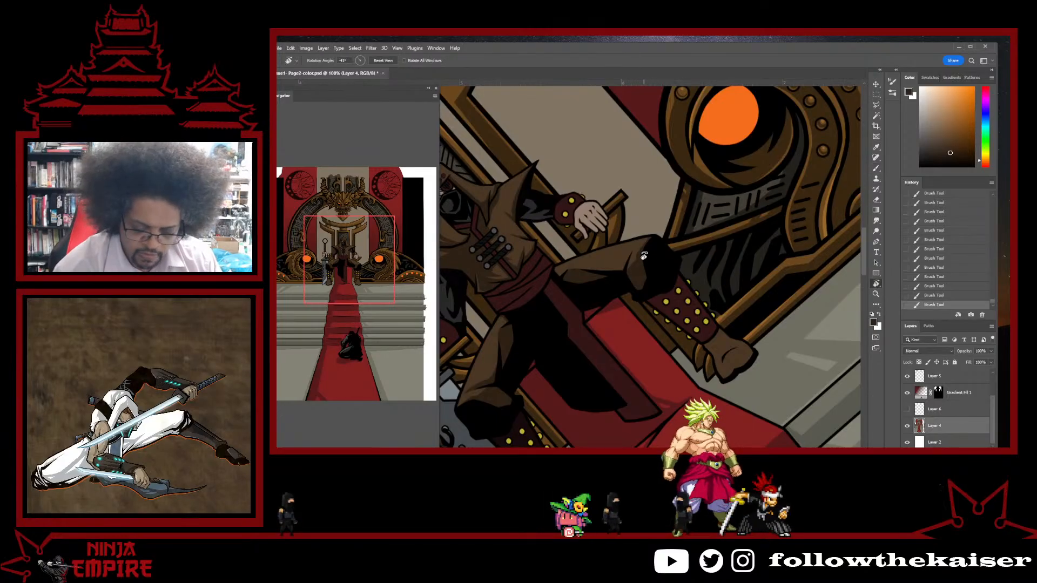
left_click_drag(643, 256, 629, 389)
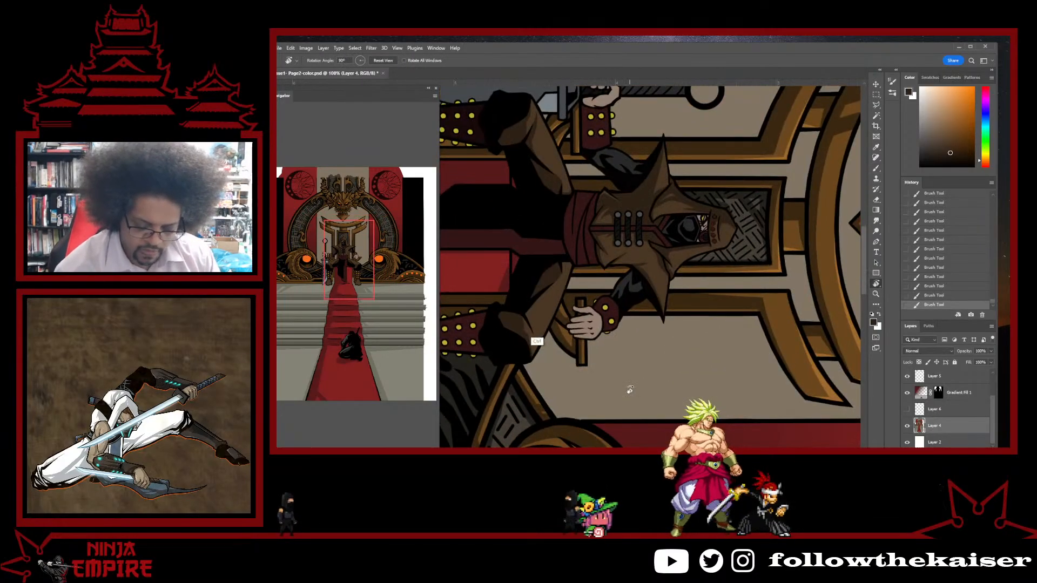
scroll(542, 329, "up", 2)
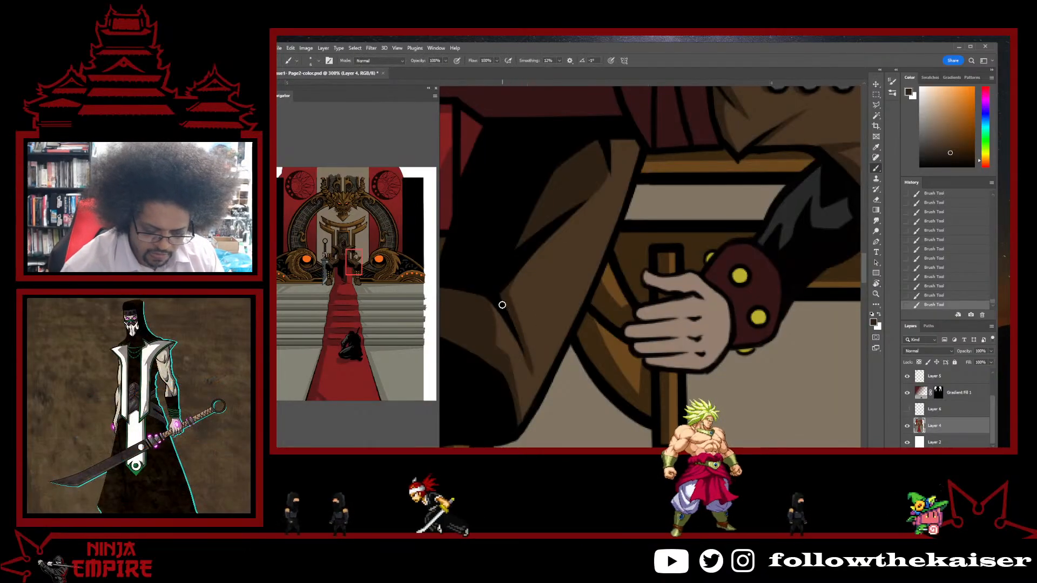
left_click(530, 386, "alt")
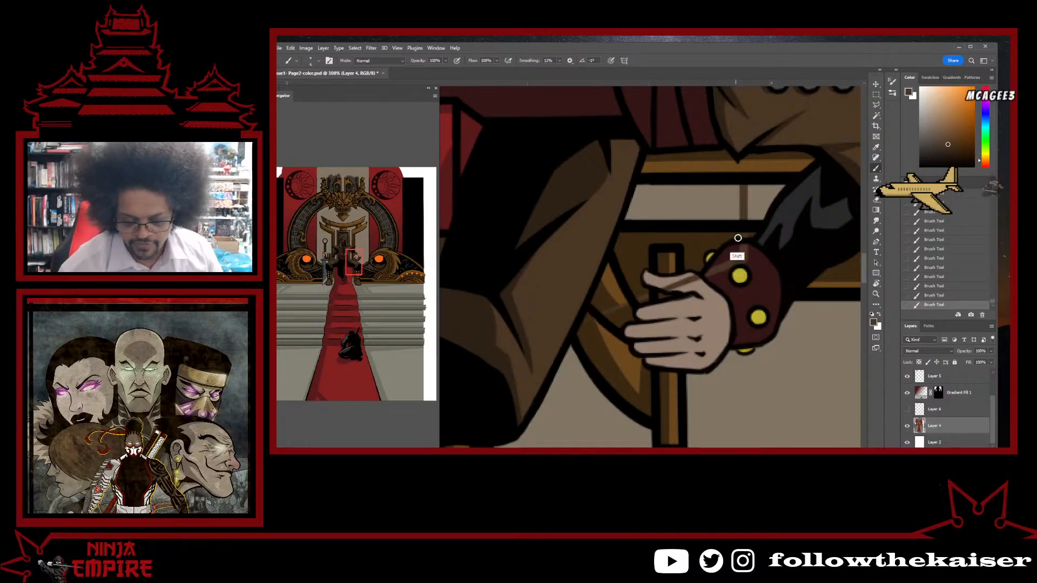
key("ctrl+z")
- Paint dark brown shading on the ankle and instep folds of the boot beside the sword
key("r")
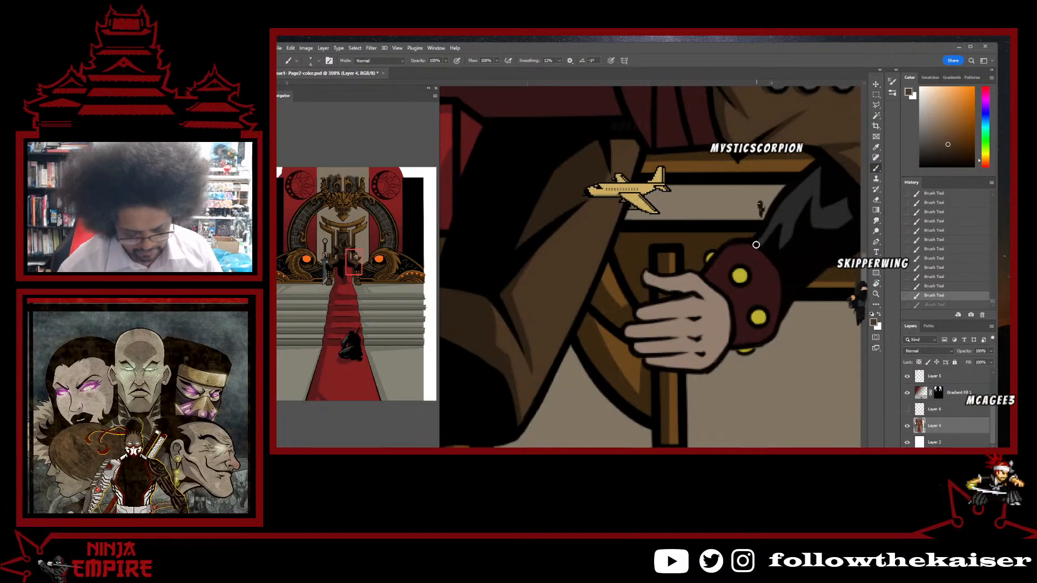
left_click_drag(747, 252, 685, 146)
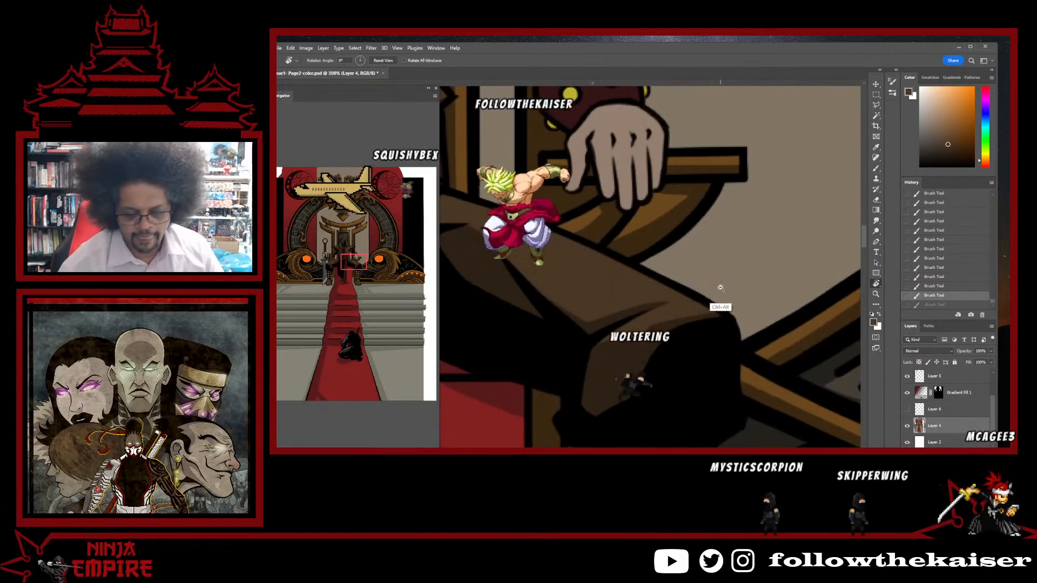
scroll(721, 287, "down", 3)
scroll(721, 287, "up", 1)
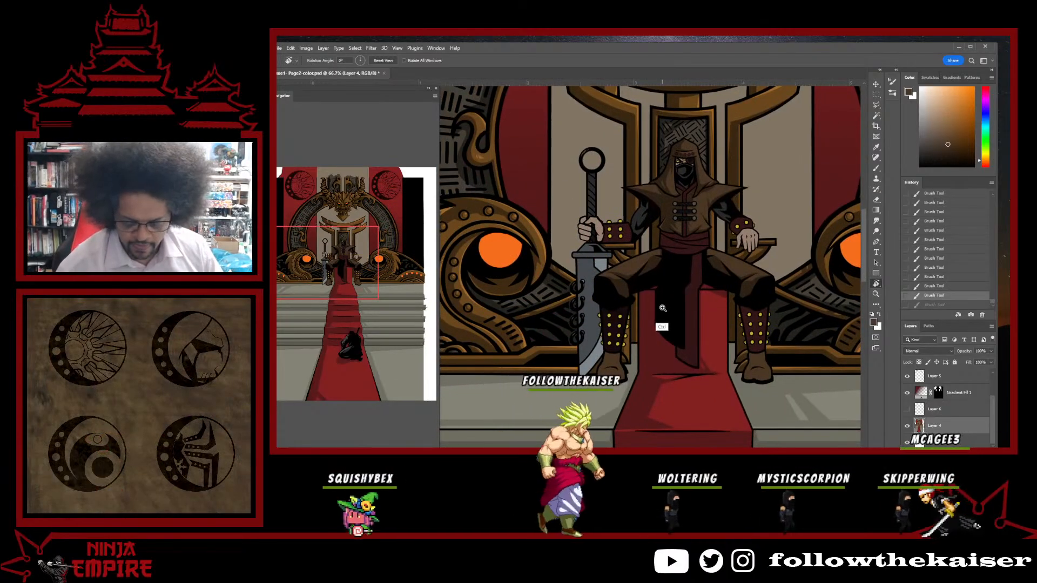
scroll(675, 296, "up", 4)
mouse_move(599, 358)
left_mouse_down()
mouse_move(763, 248)
mouse_move(650, 423)
mouse_move(625, 382)
left_mouse_up()
key("b")
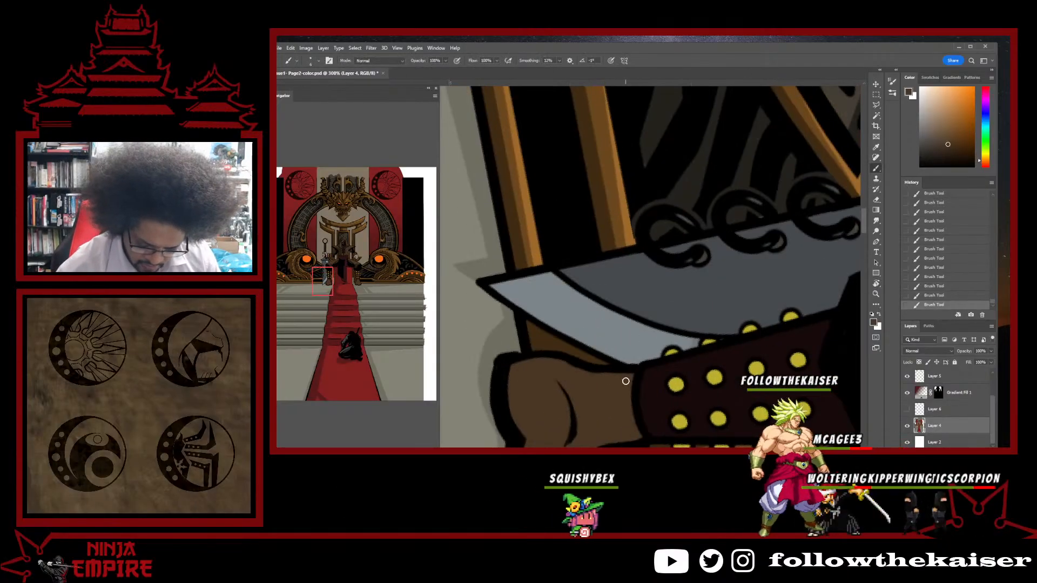
scroll(691, 380, "right", 5)
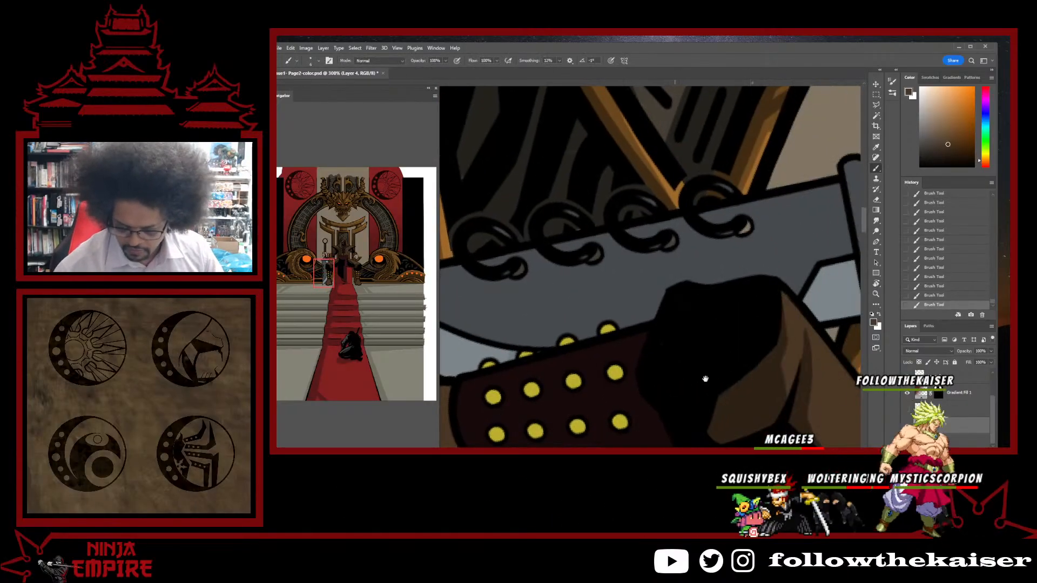
scroll(635, 293, "down", 5)
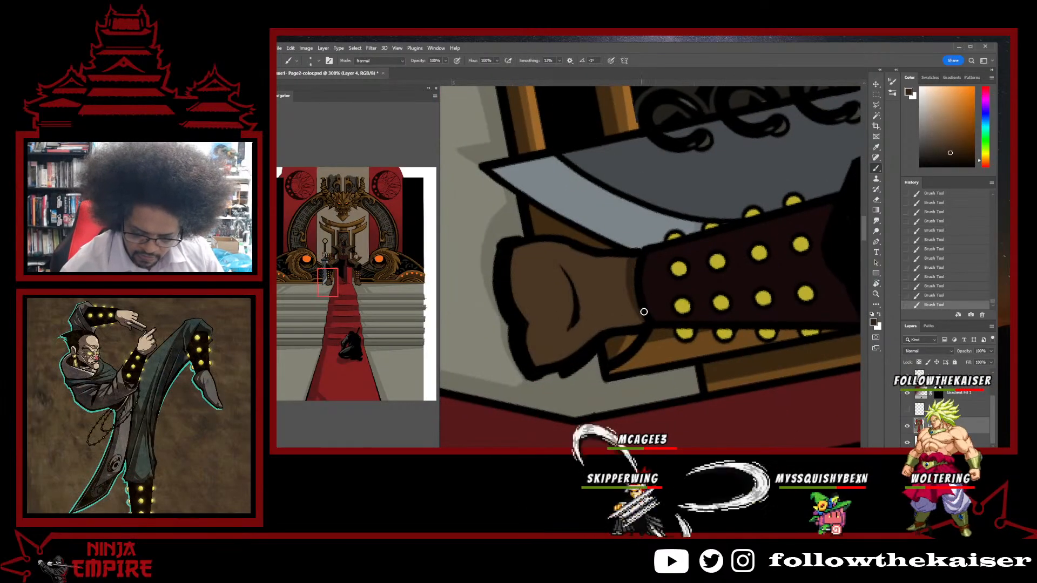
left_click_drag(711, 261, 602, 224)
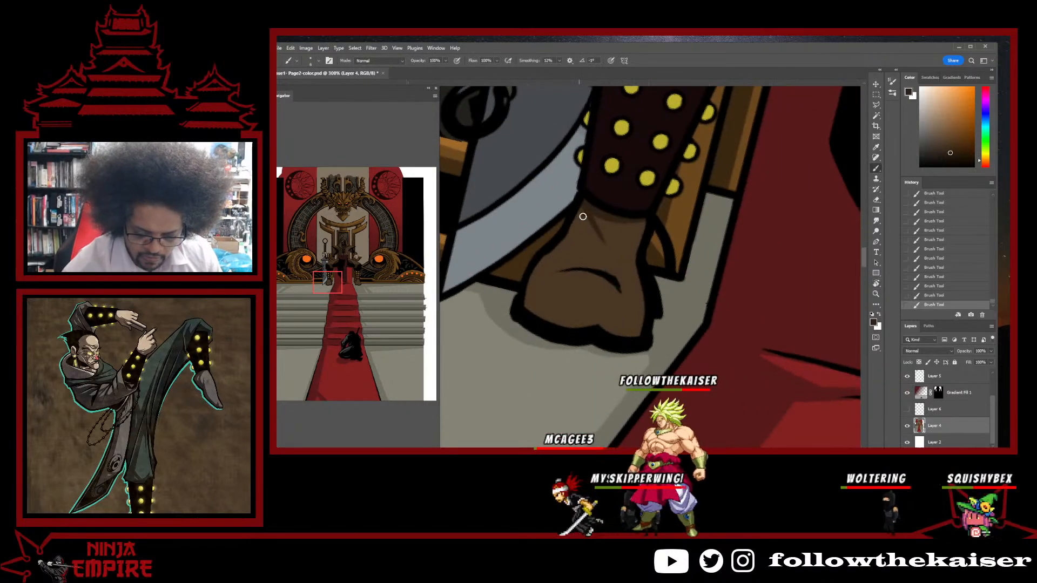
left_click_drag(621, 206, 557, 210)
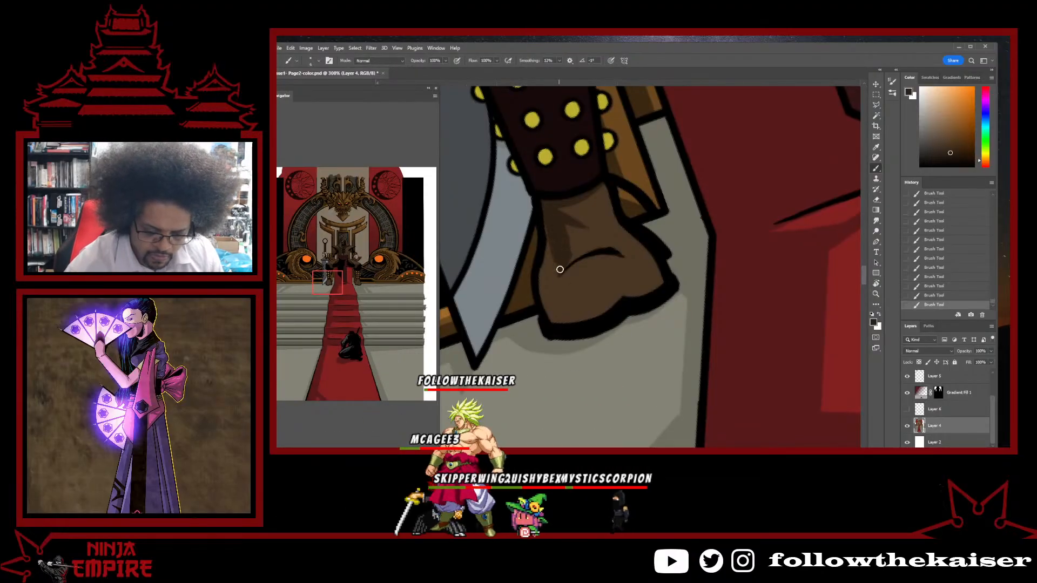
left_click_drag(548, 243, 585, 235)
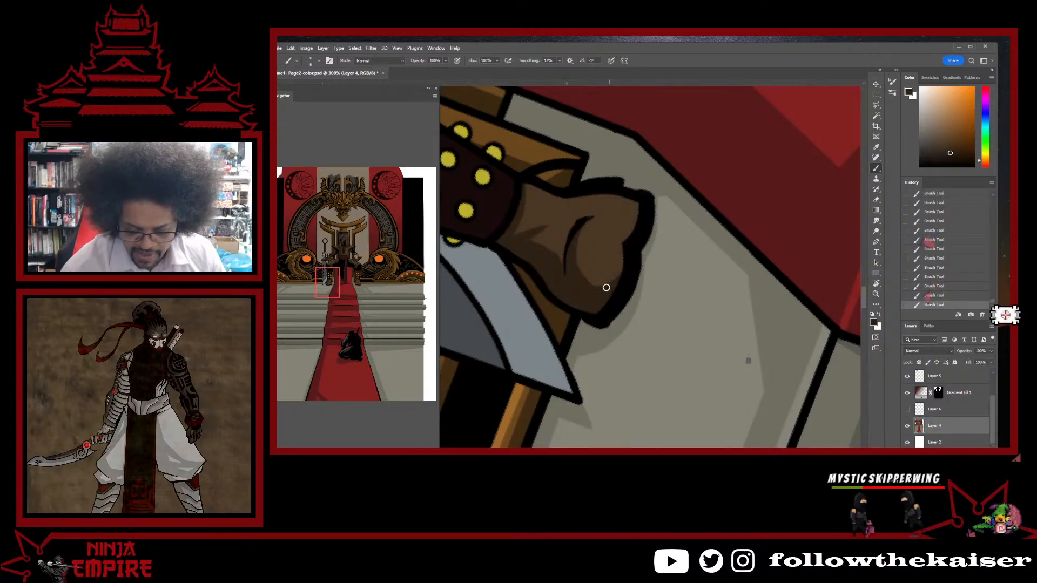
- Shade the toe of the sword-side boot in dark brown, following its outer edge and crease
key("r")
mouse_move(659, 257)
left_mouse_down()
mouse_move(641, 294)
mouse_move(545, 381)
left_mouse_up()
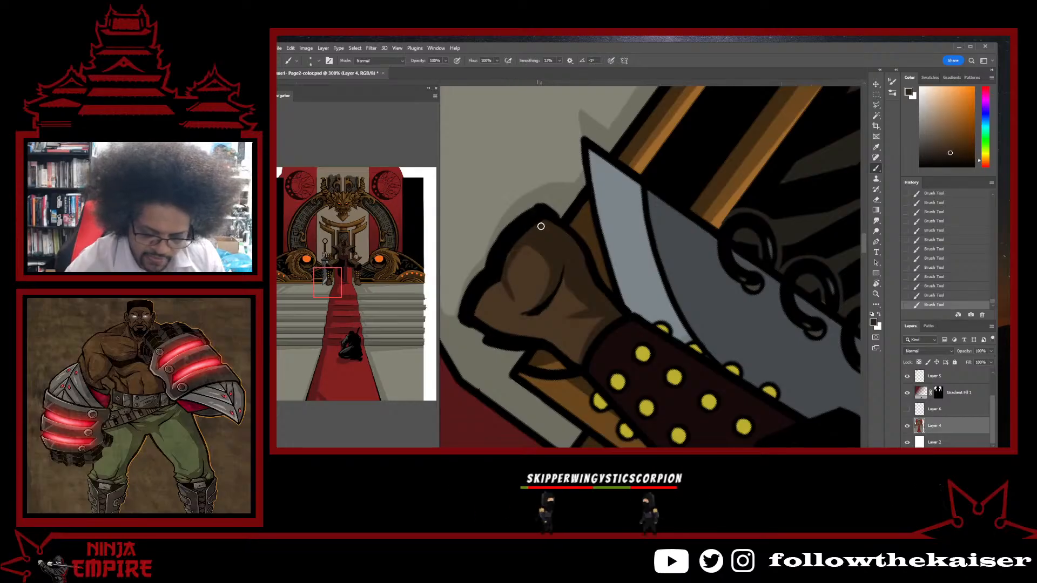
key("r")
left_click_drag(571, 246, 560, 282)
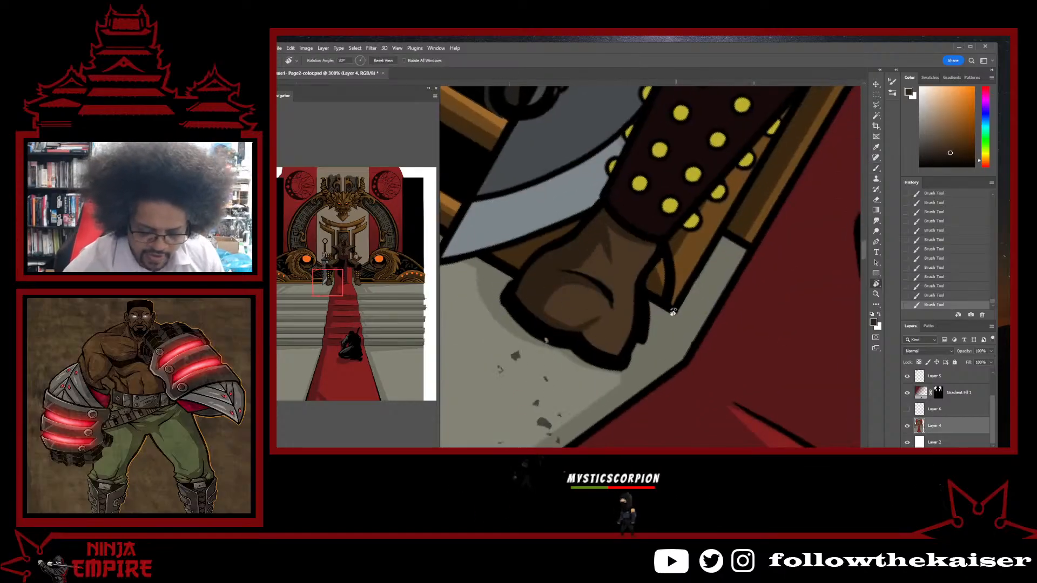
left_click_drag(672, 311, 527, 357)
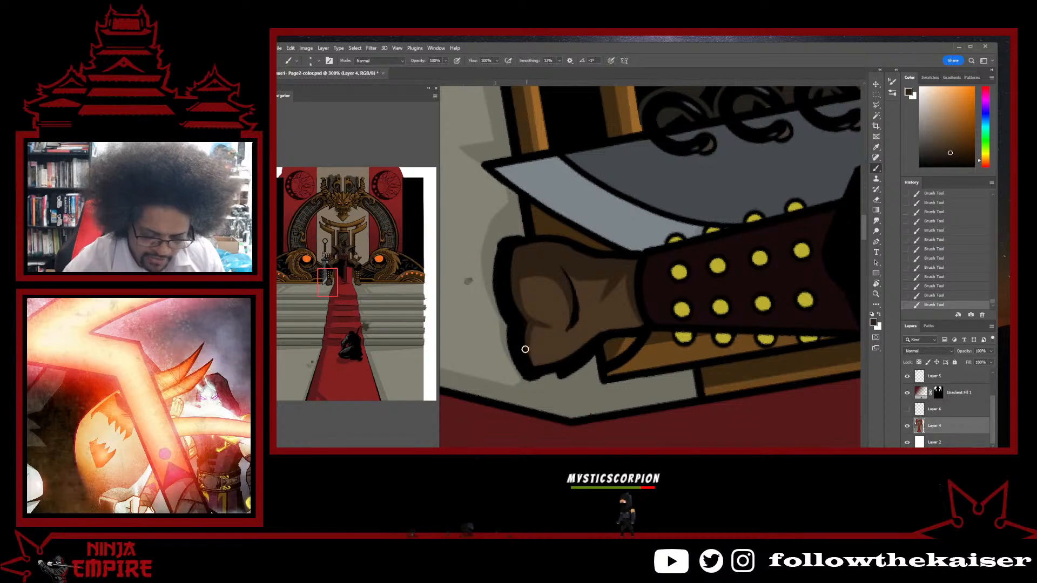
key("r")
left_click_drag(607, 272, 659, 248)
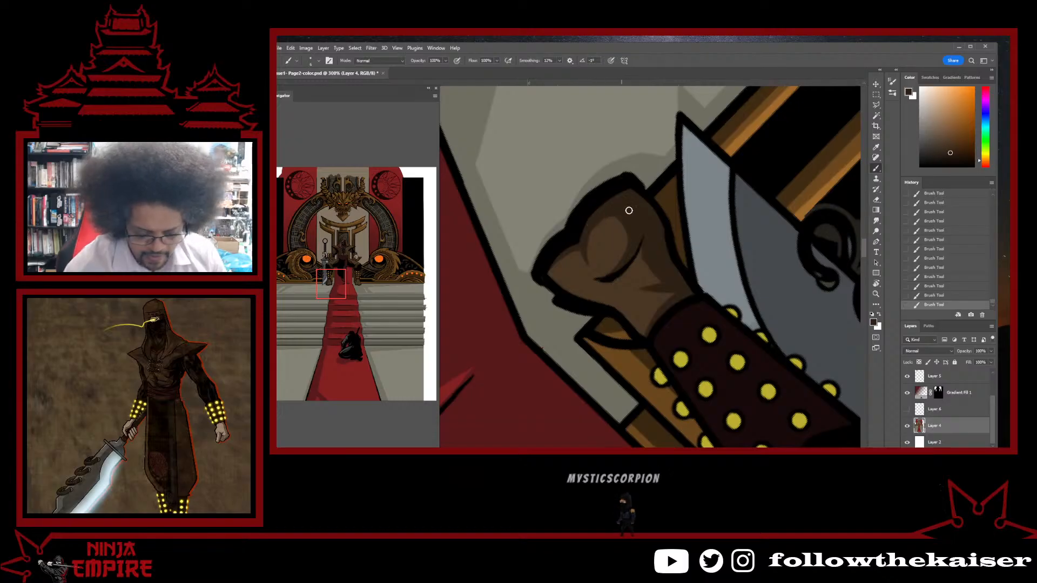
- Touch up the dark brown shading along the carpet-facing side of the boot beside the sword
left_click_drag(783, 259, 484, 185)
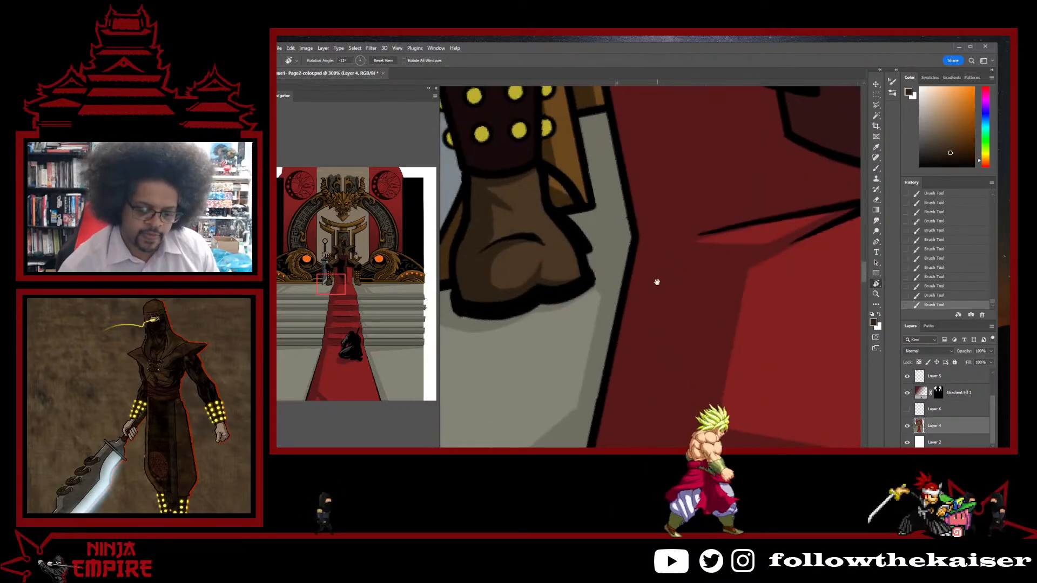
left_click_drag(721, 293, 505, 266)
key("b")
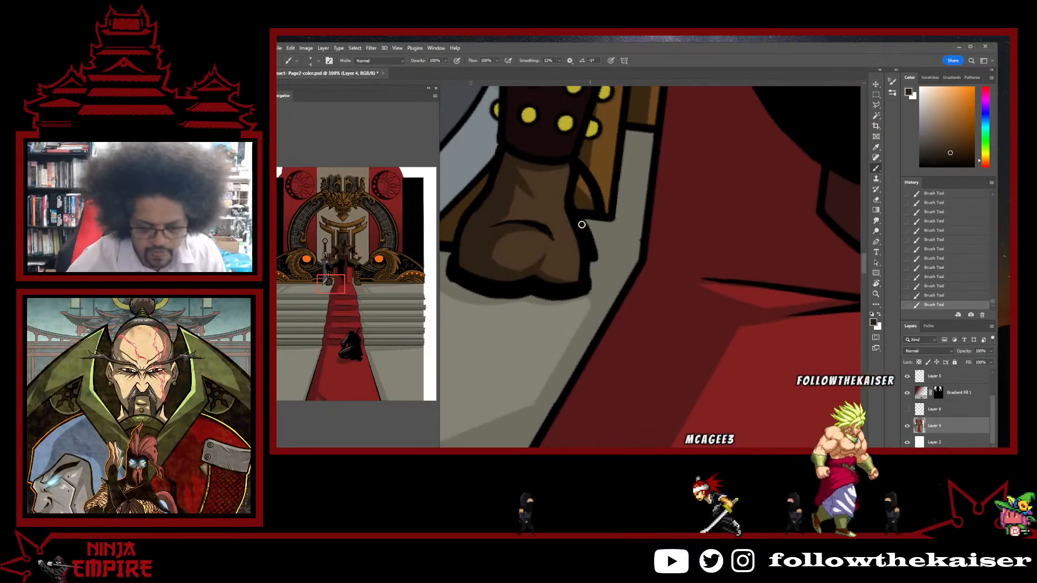
left_click_drag(509, 262, 549, 336)
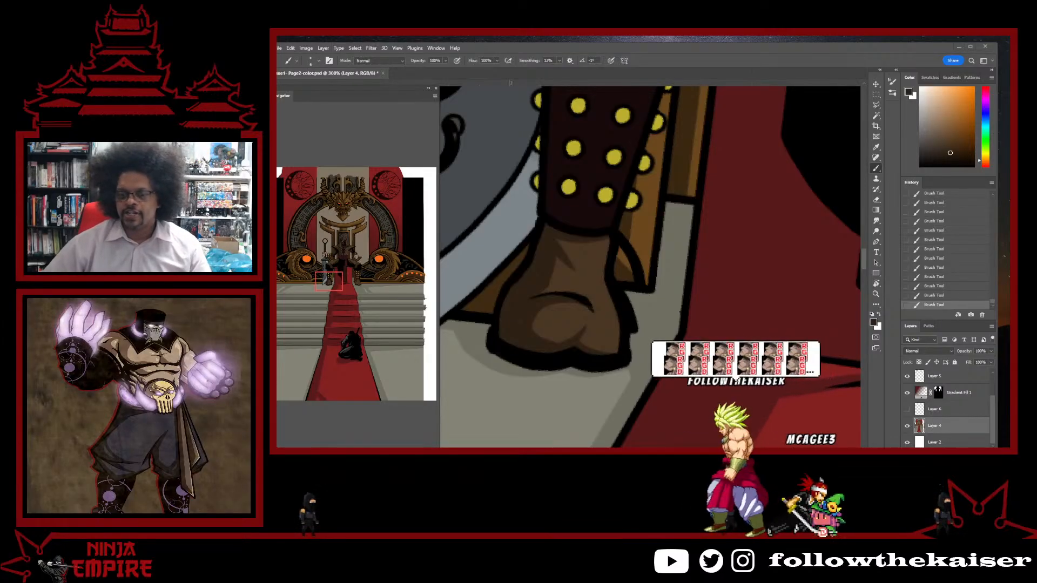
- Shade the ankle, sides and toe of the other boot, below the resting hand, in dark brown
left_click_drag(607, 328, 596, 281)
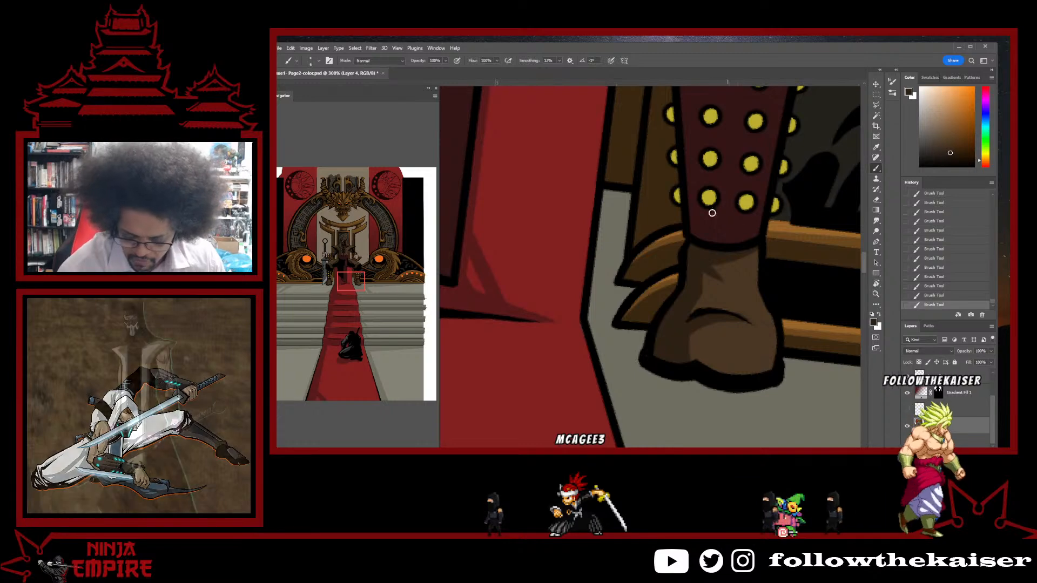
left_click(699, 351, "alt")
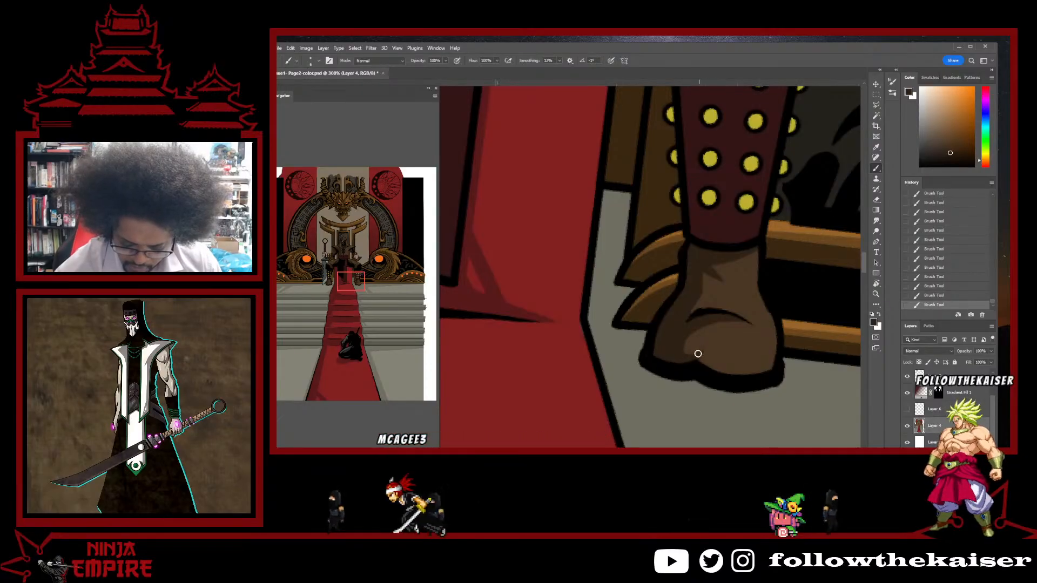
key("r")
mouse_move(759, 266)
left_mouse_down()
mouse_move(751, 413)
mouse_move(798, 173)
mouse_move(687, 326)
left_mouse_up()
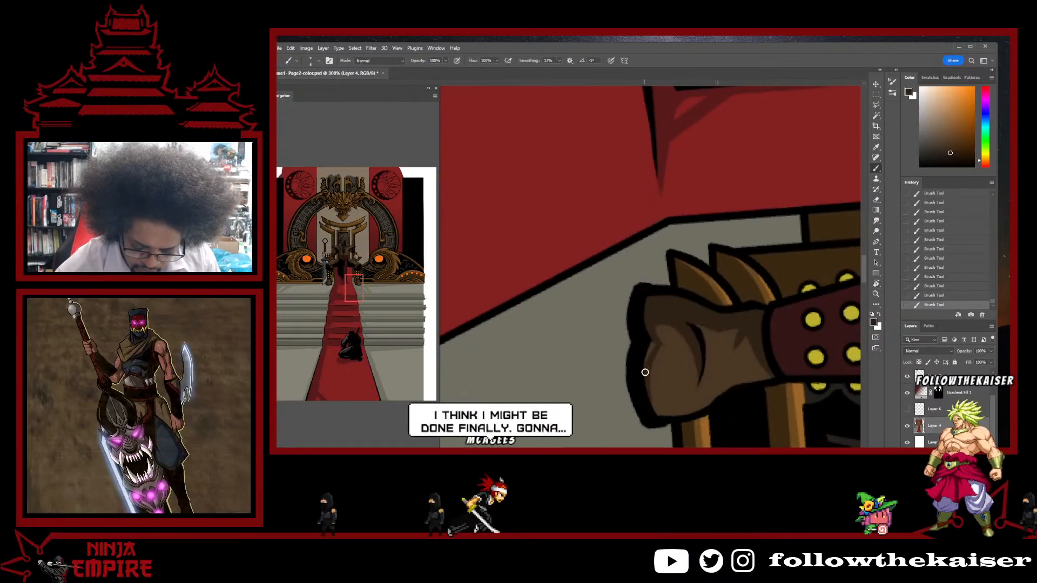
key("r")
left_click_drag(655, 341, 711, 319)
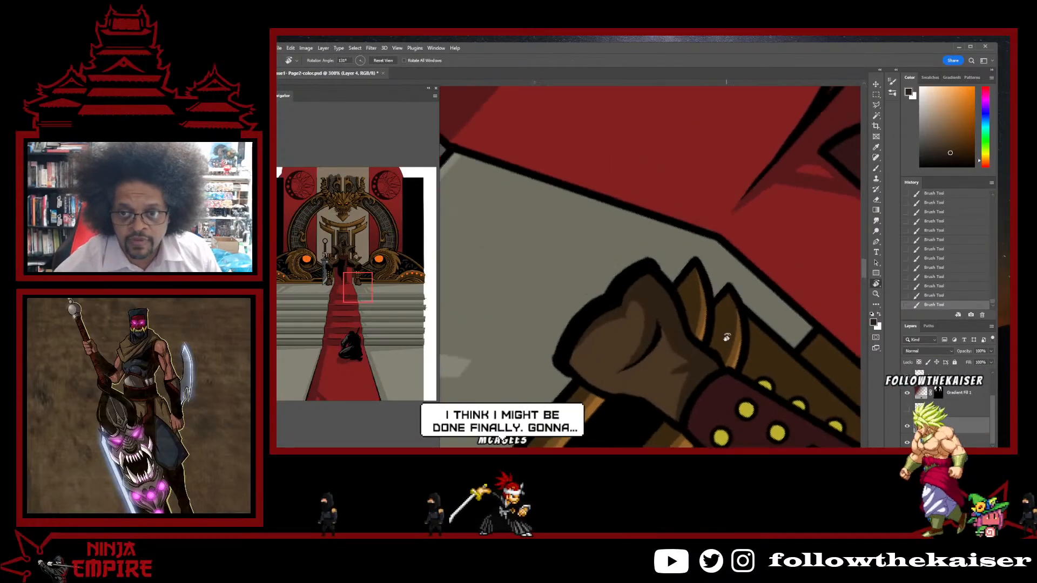
key("b")
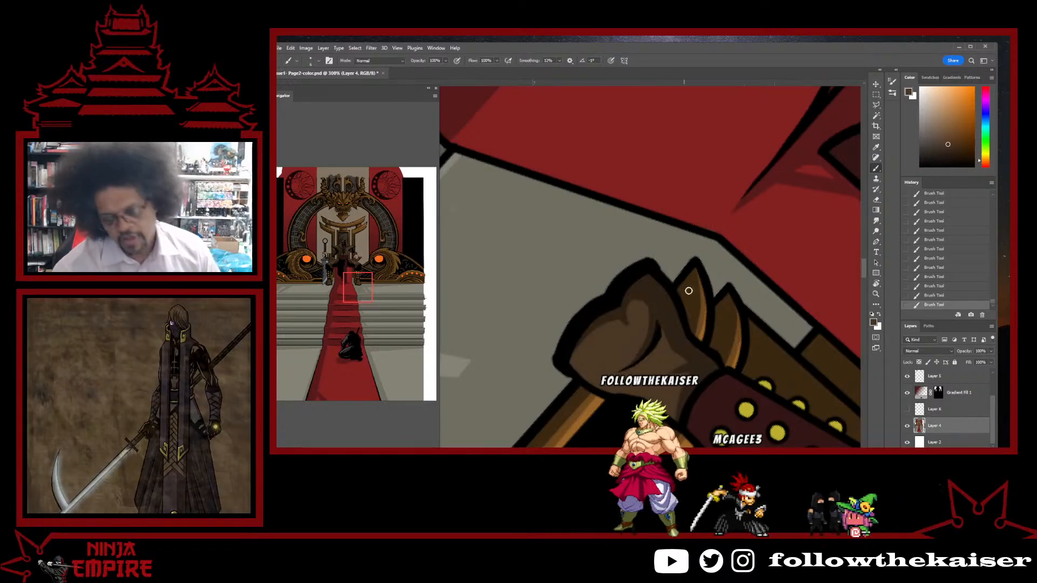
- Refine the toe highlight of the boot below the resting hand with the lighter brown
key("r")
mouse_move(624, 364)
left_mouse_down()
mouse_move(556, 173)
mouse_move(613, 261)
left_mouse_up()
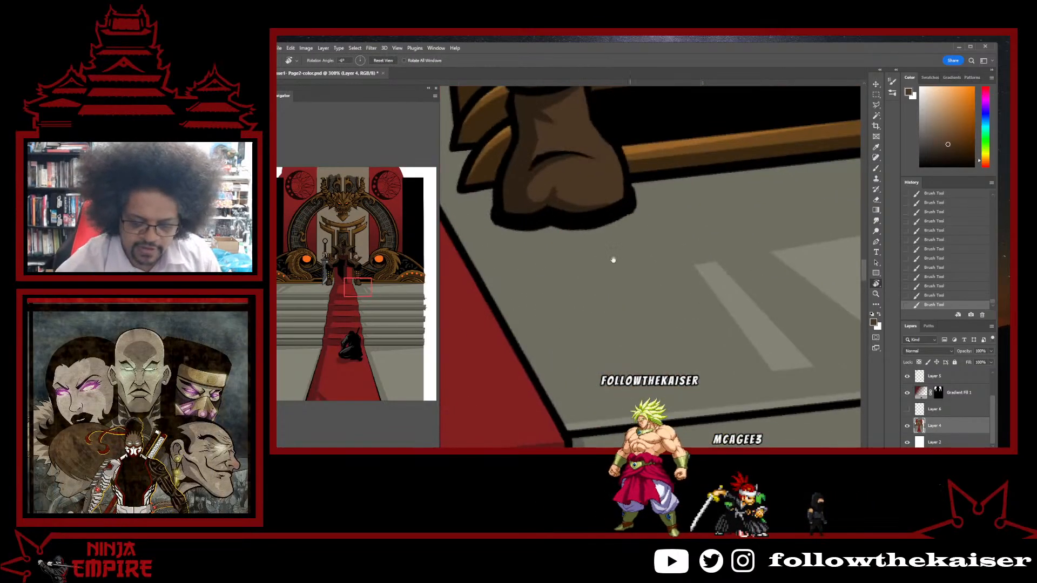
key("b")
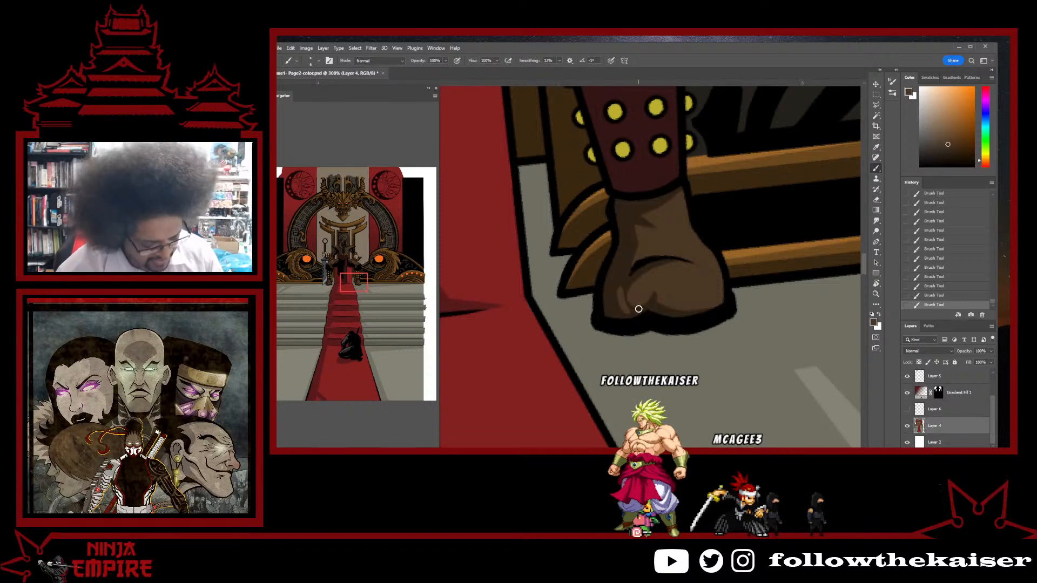
left_click_drag(630, 296, 640, 284)
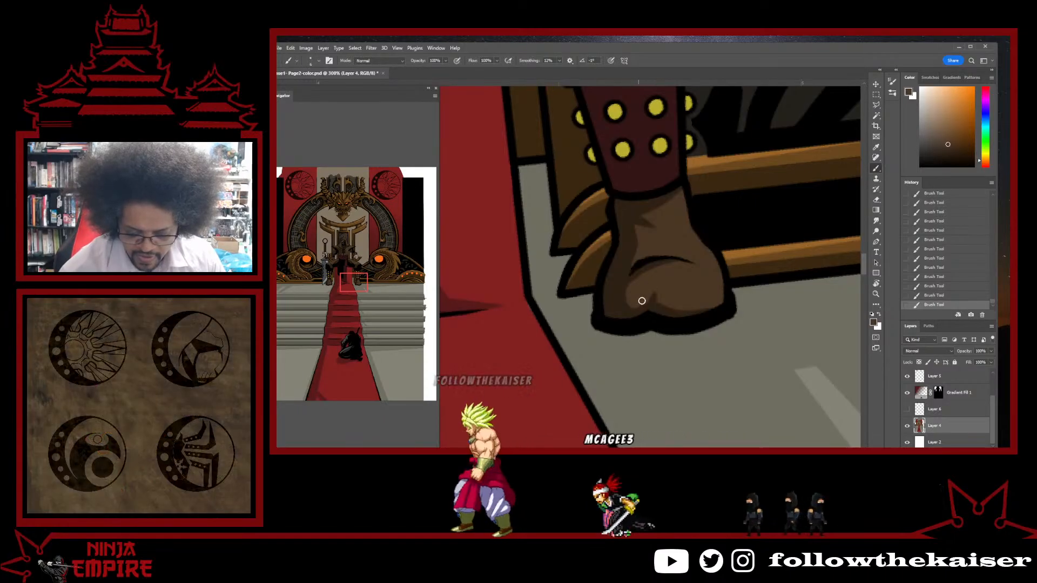
- Sample the dark maroon of the studded shin guard and fill a Magic Wand selection with it on Layer 4
left_click(733, 276, "ctrl+alt")
left_click(733, 277, "ctrl+alt")
left_click(733, 276, "ctrl+alt")
left_click(734, 277, "ctrl+alt")
left_click_drag(732, 248, 730, 296)
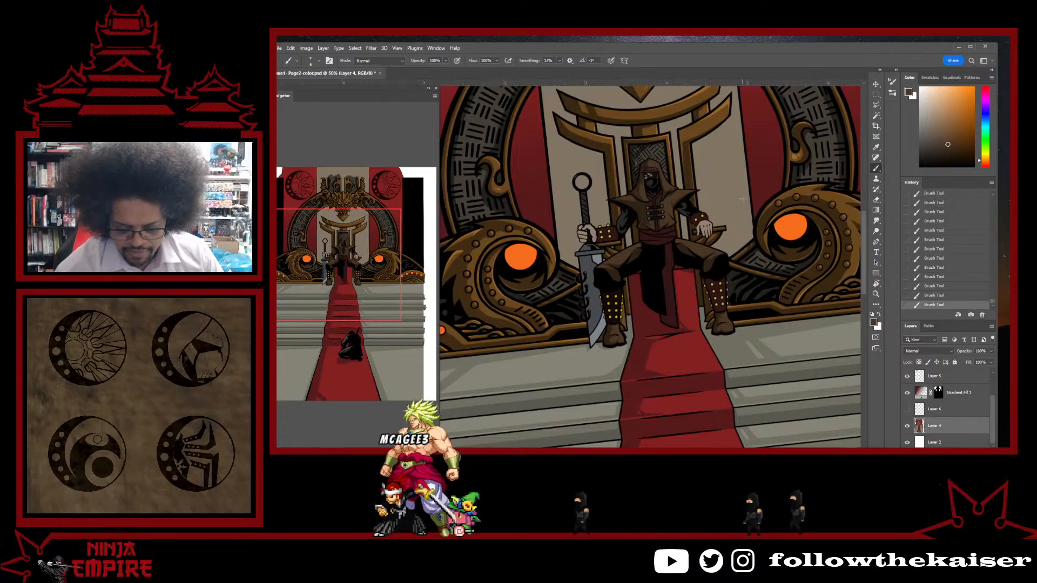
left_click(675, 274, "ctrl")
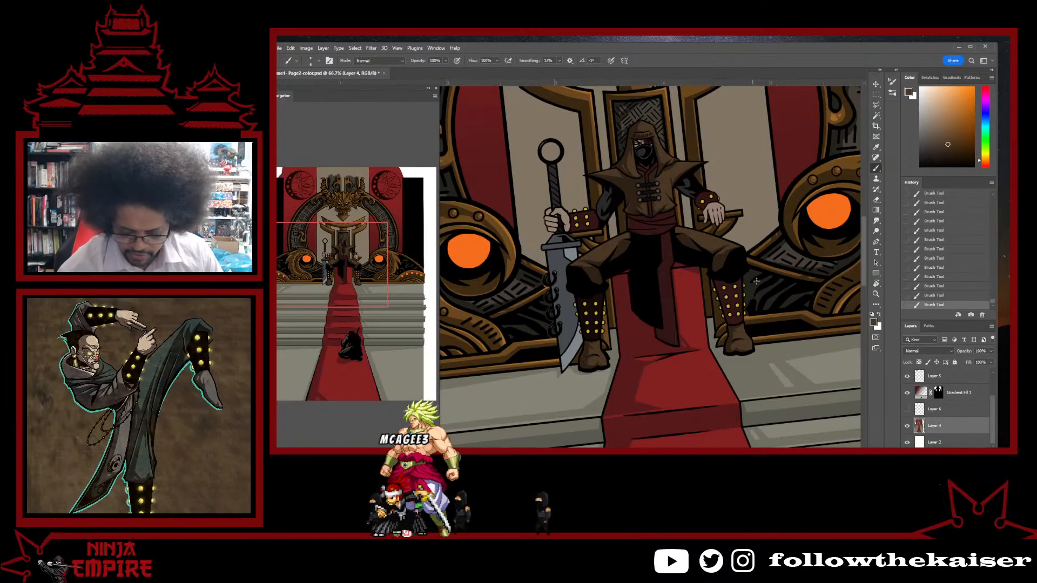
left_click(739, 288, "alt")
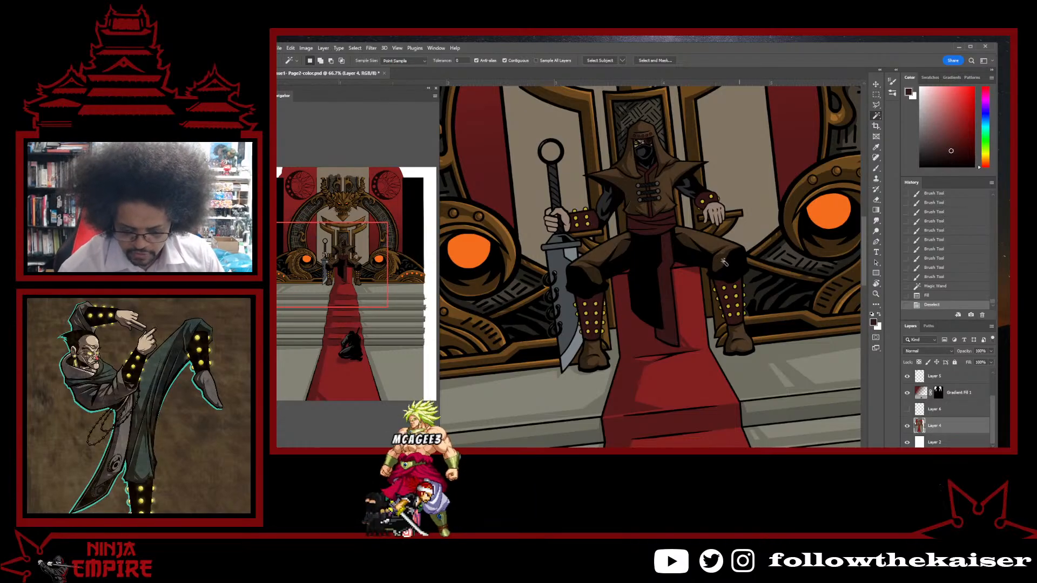
- Select the maroon sash, both studded wristbands and both shin guards on Layer 4 with the Magic Wand
scroll(723, 261, "up", 3)
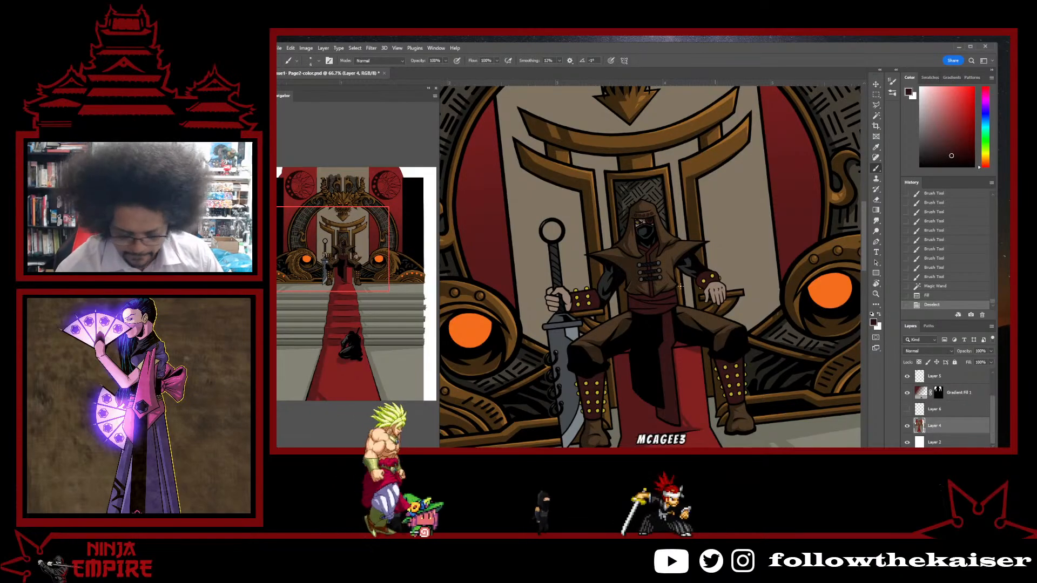
key("w")
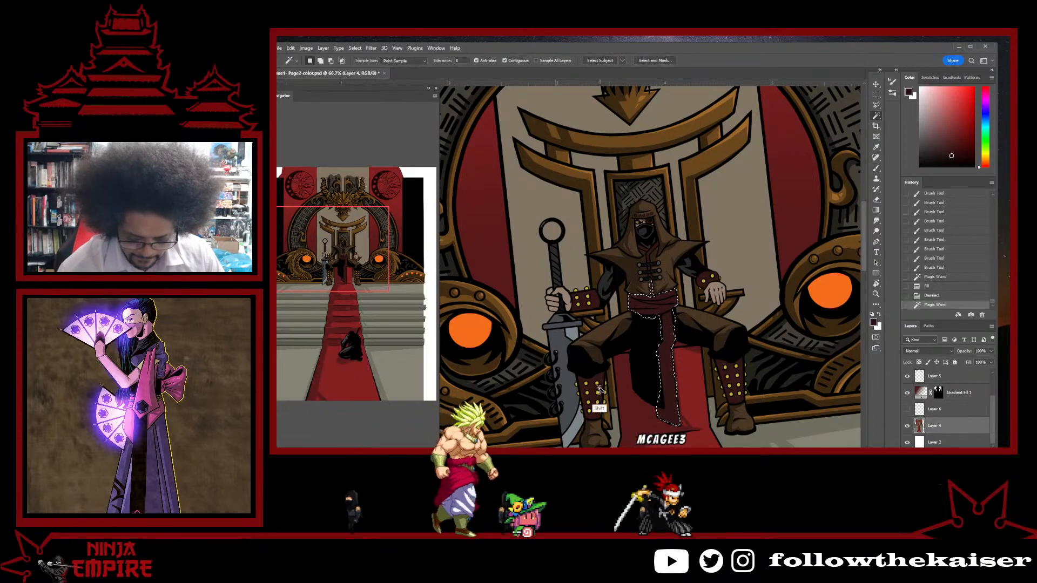
left_click(598, 389, "shift")
left_click(584, 299, "shift")
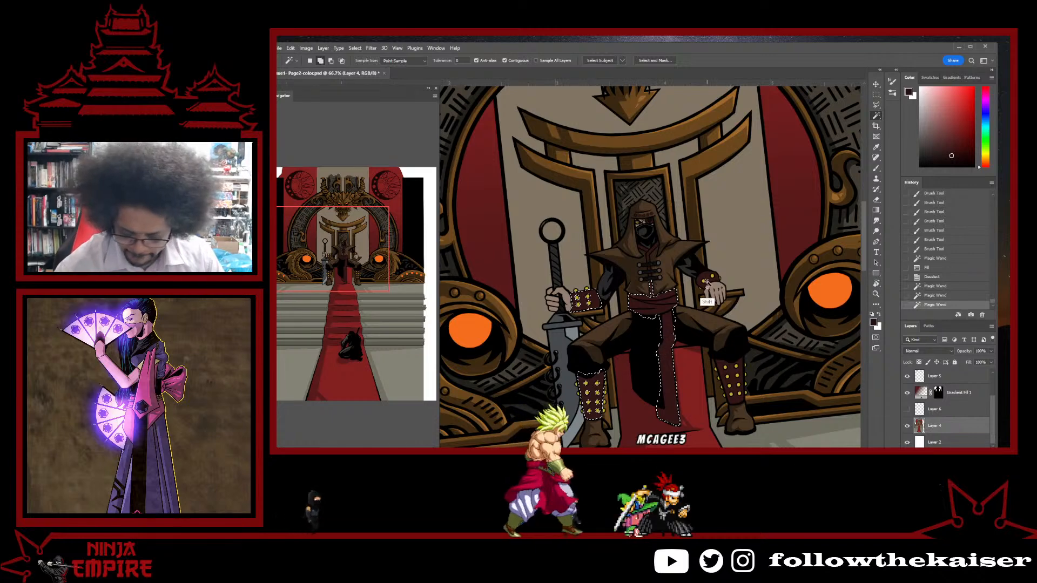
left_click(733, 386, "shift")
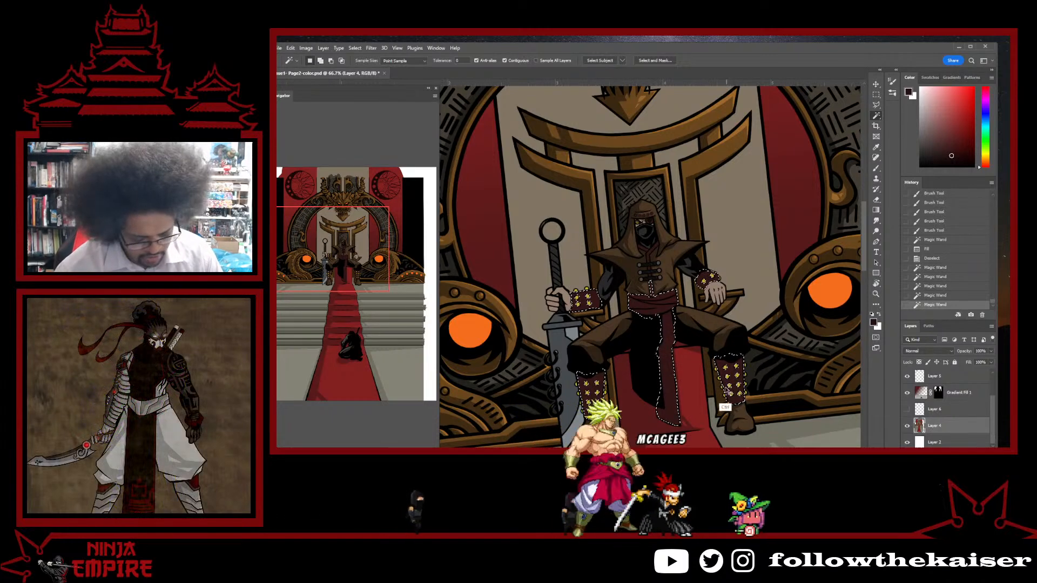
- Shade the upper fold of the waist sash beneath the tunic's hem in dark maroon
left_click(648, 306)
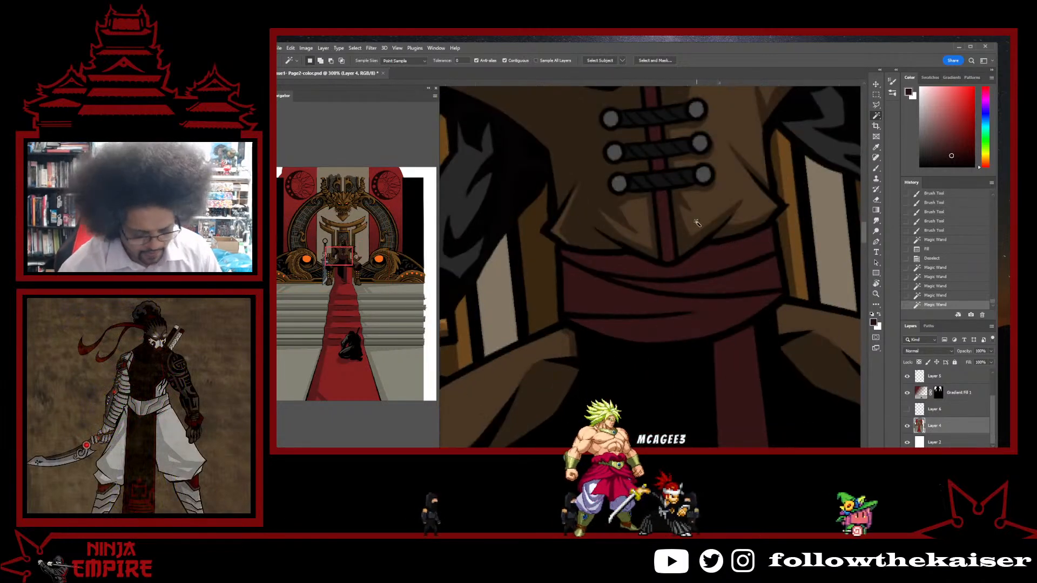
key("r")
left_click_drag(776, 312, 690, 352)
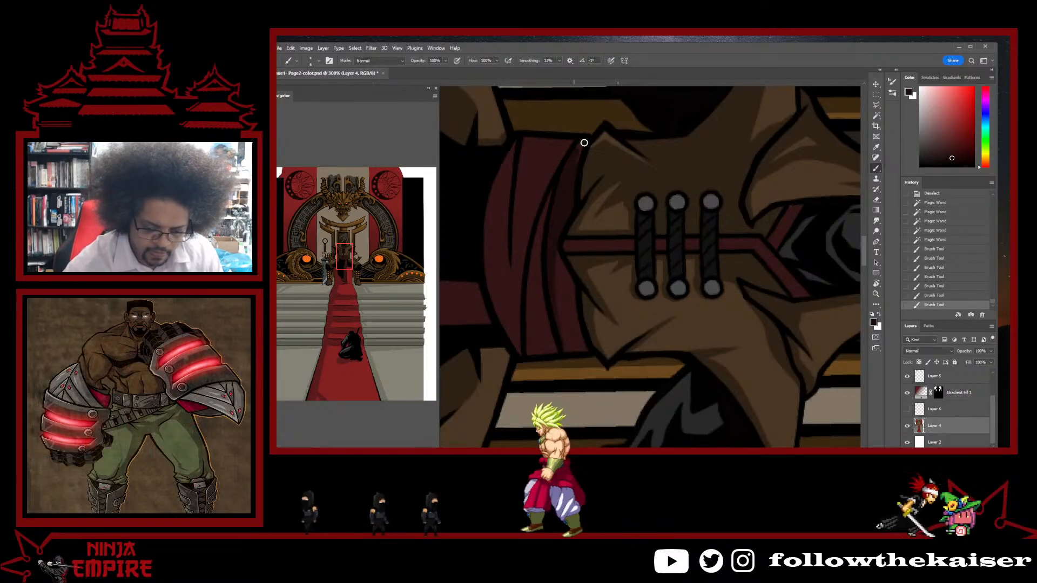
left_click_drag(584, 143, 569, 218)
key("r")
mouse_move(705, 189)
left_mouse_down()
mouse_move(618, 113)
mouse_move(720, 192)
left_mouse_up()
left_click(717, 286, "ctrl+alt")
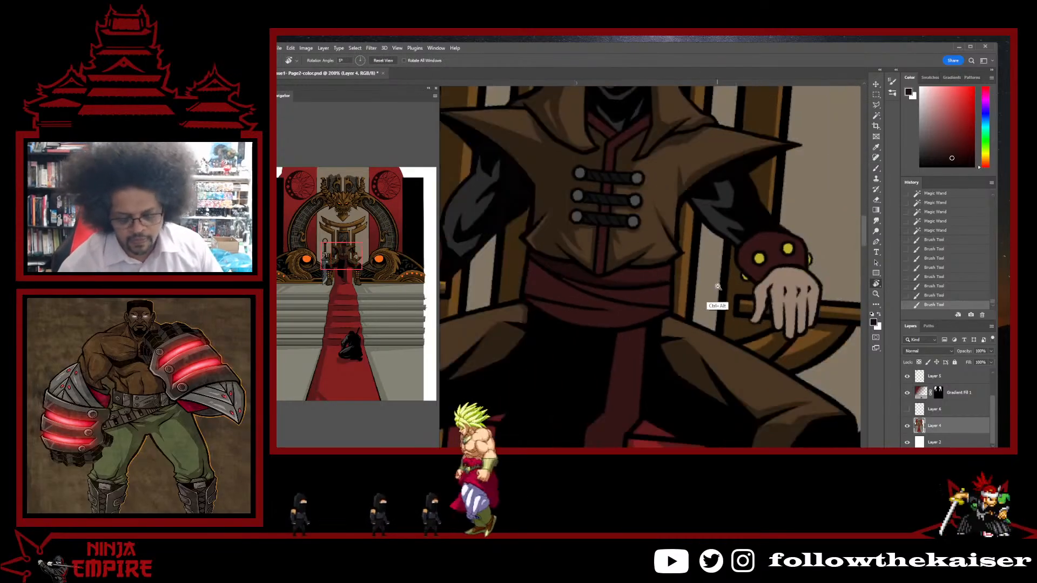
left_click(717, 287, "alt")
left_click(717, 287, "alt")
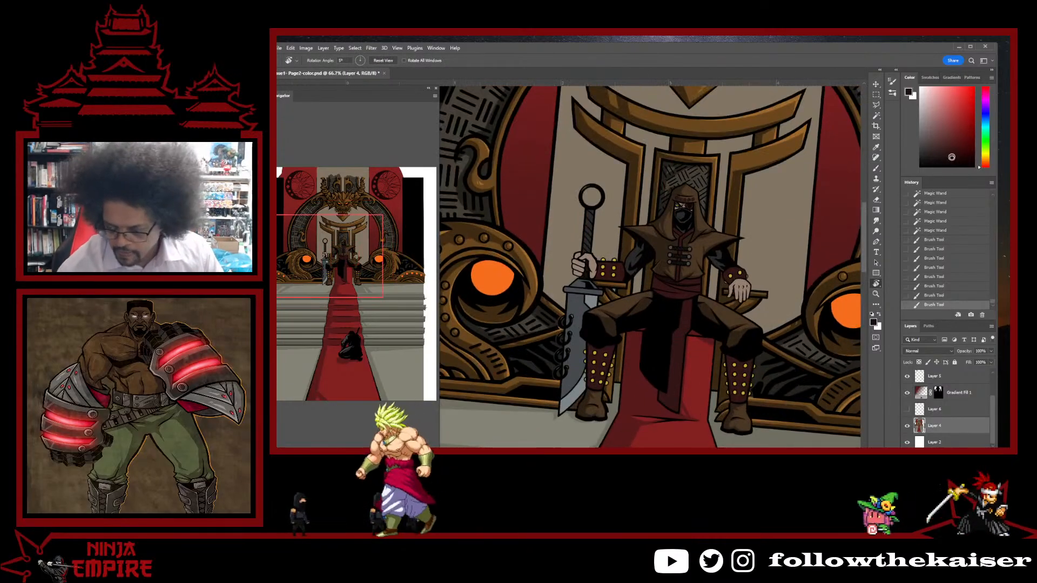
- Shade the remaining folds and both ends of the waist sash in dark maroon
left_click(674, 262, "ctrl")
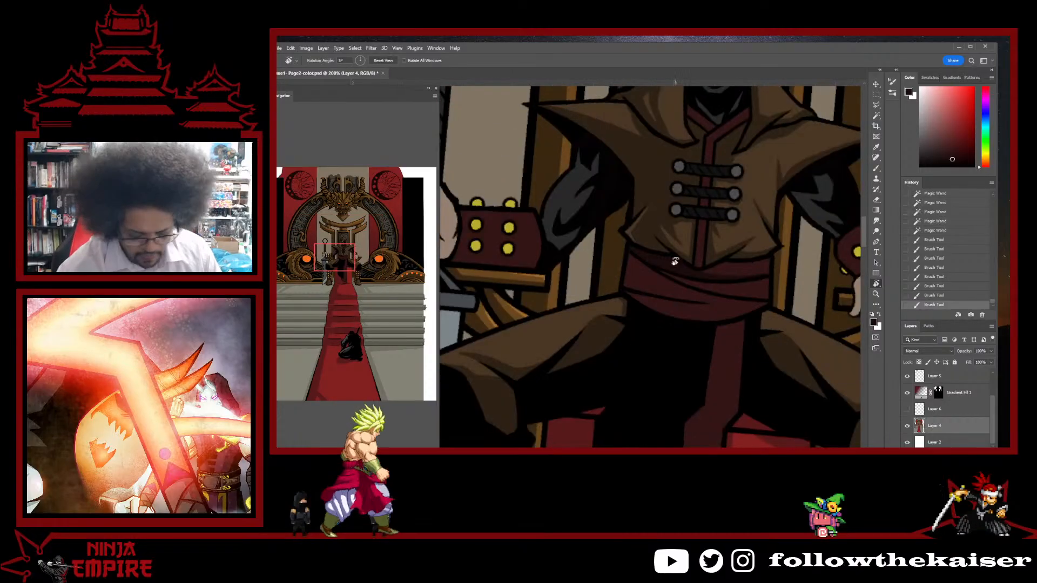
mouse_move(675, 262)
left_mouse_down()
mouse_move(736, 363)
mouse_move(590, 221)
left_mouse_up()
key("b")
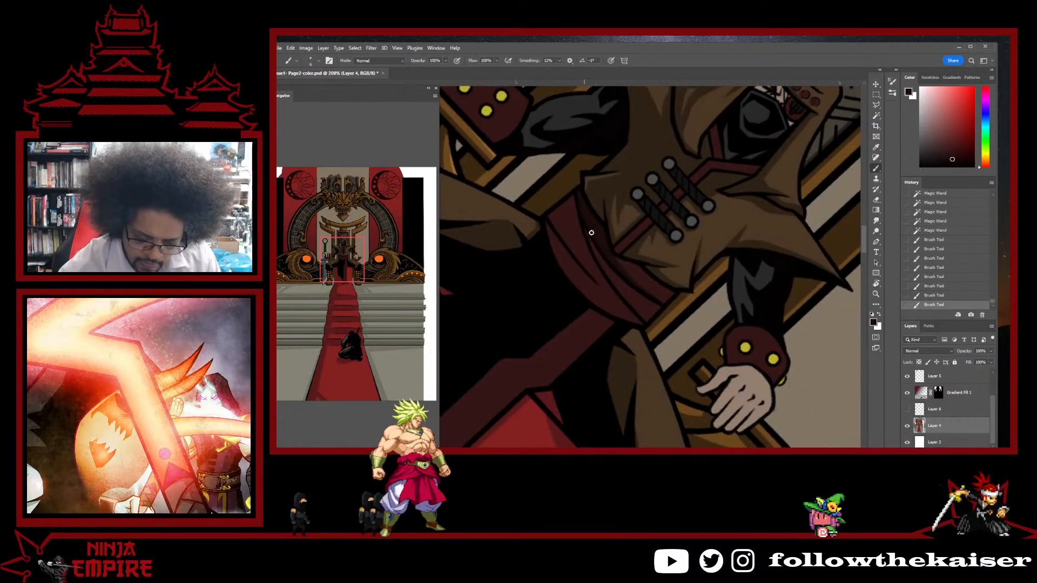
left_click_drag(637, 287, 653, 305)
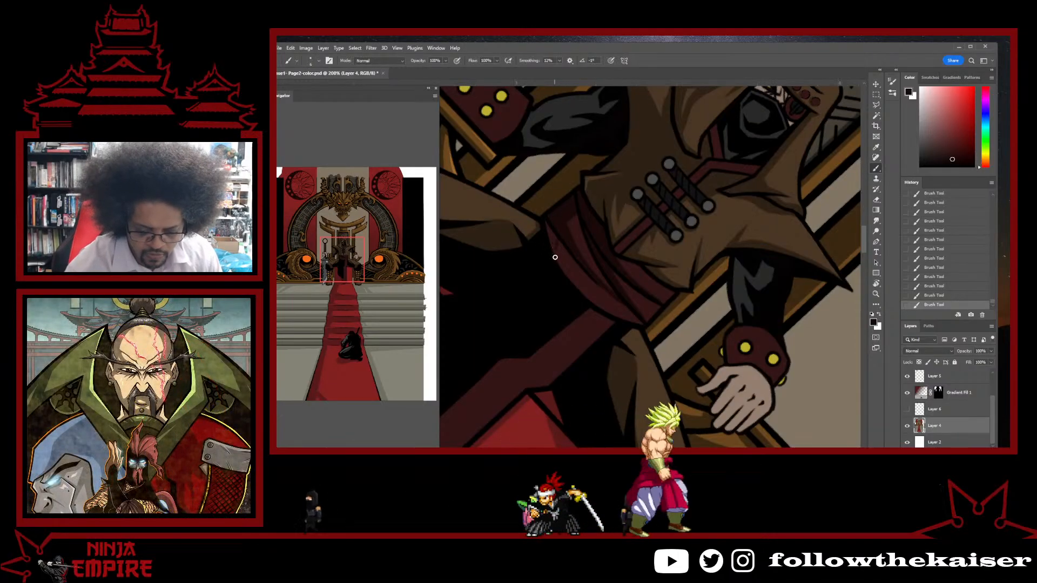
key("r")
left_click_drag(548, 250, 609, 332)
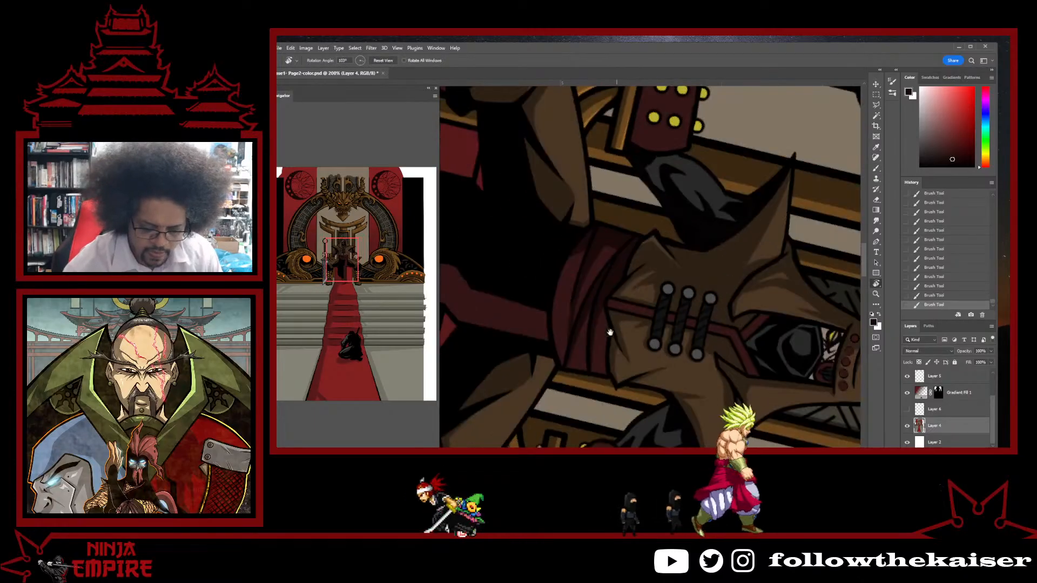
key("b")
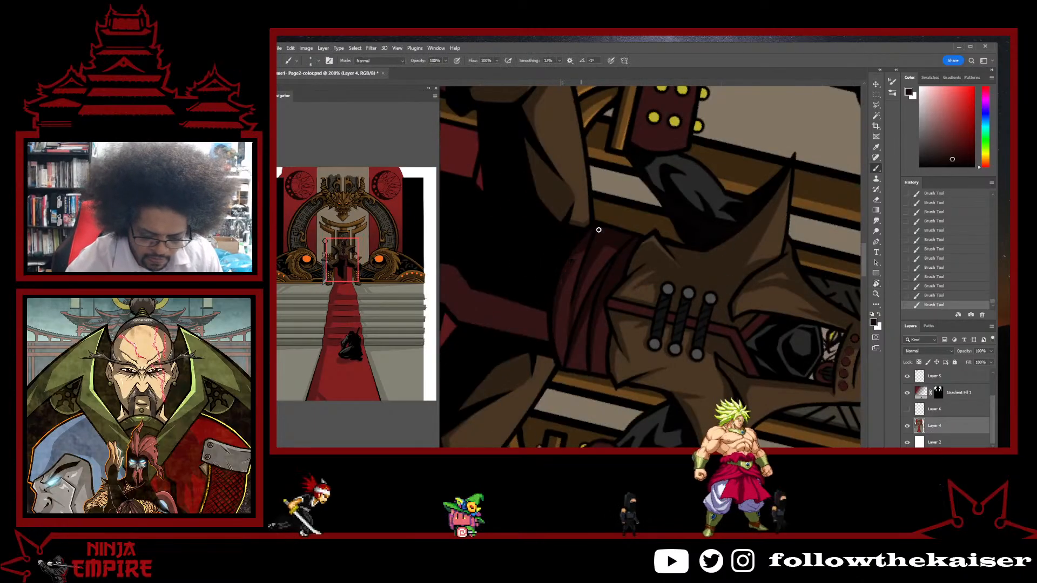
key("r")
left_click_drag(739, 279, 478, 119)
left_click_drag(726, 205, 734, 261)
left_click(734, 264, "ctrl+alt")
left_click(735, 264, "ctrl+alt")
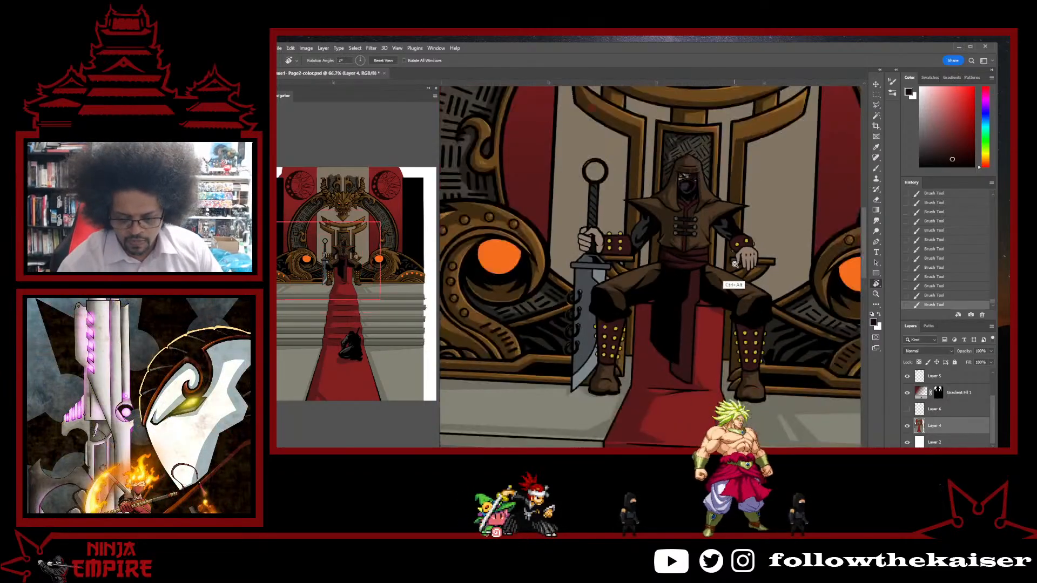
left_click(734, 263, "ctrl+alt")
- Shade the studded wristband above the resting hand in dark maroon around its studs
left_click(748, 240, "ctrl")
left_click(747, 241, "ctrl")
left_click(749, 241, "ctrl")
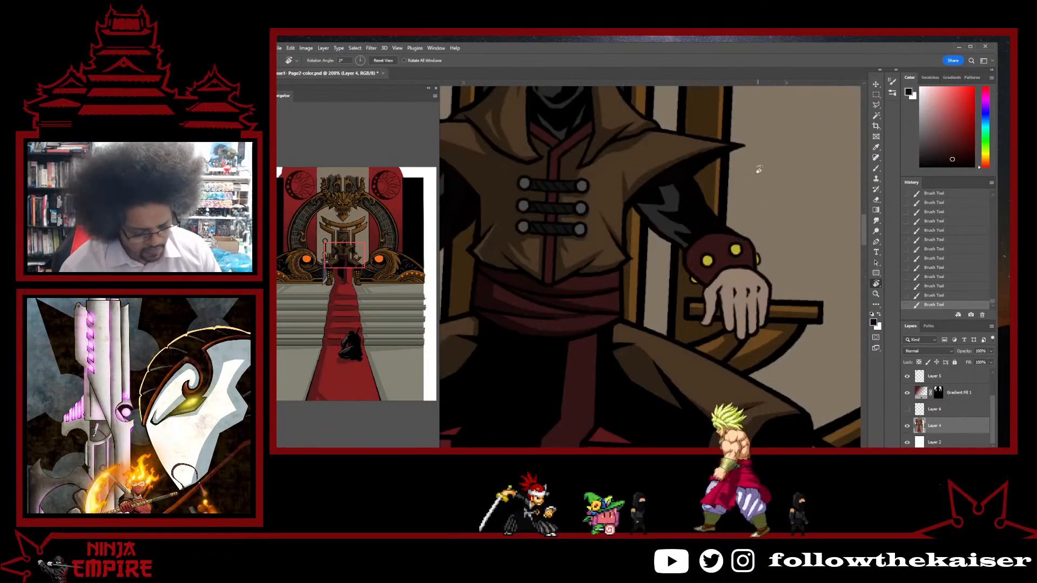
left_click_drag(756, 189, 702, 145)
left_click_drag(725, 192, 702, 264)
key("b")
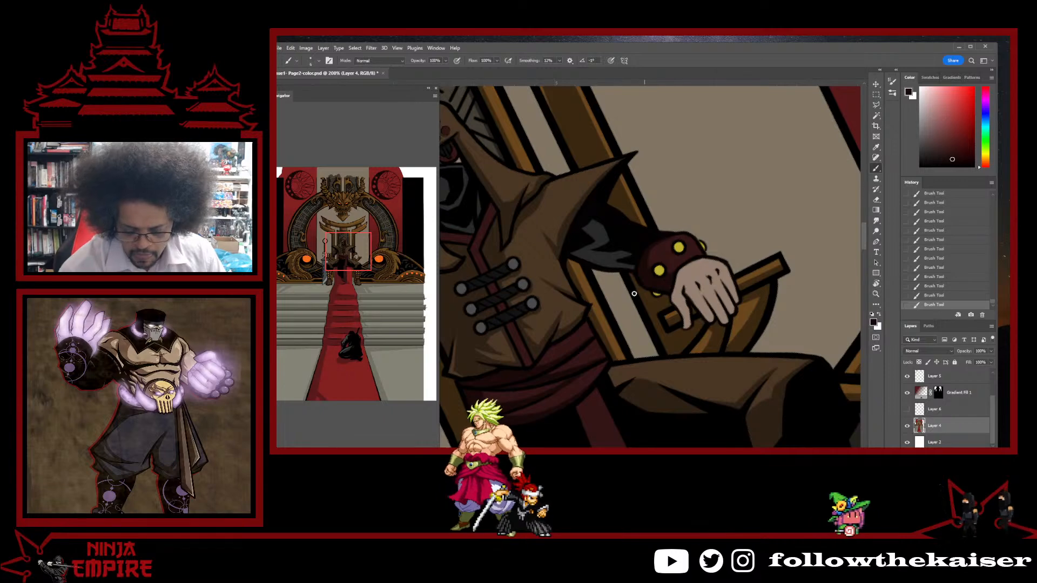
left_click_drag(634, 294, 720, 240)
- Shade the studded wristband of the sword-holding hand in dark maroon along its edges and between the studs
key("r")
mouse_move(631, 299)
left_mouse_down()
mouse_move(610, 319)
mouse_move(549, 280)
mouse_move(660, 265)
left_mouse_up()
key("r")
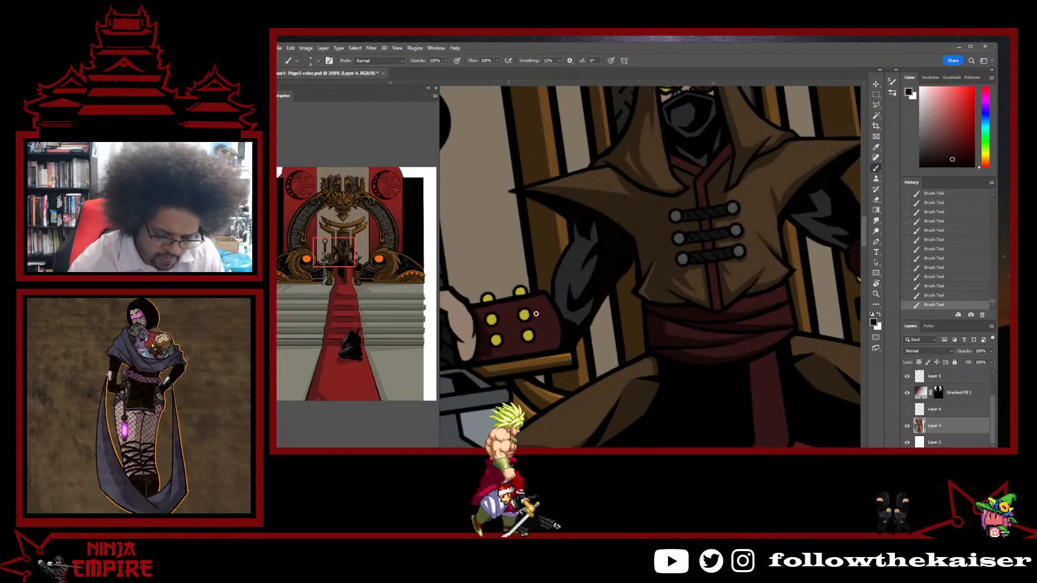
key("r")
mouse_move(535, 314)
left_mouse_down()
mouse_move(556, 254)
mouse_move(621, 307)
left_mouse_up()
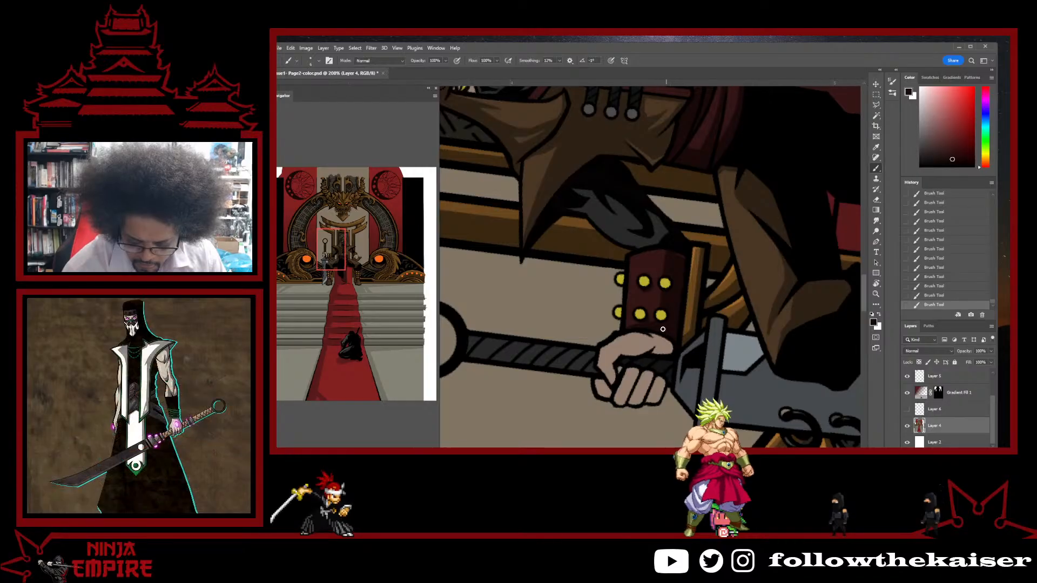
key("r")
mouse_move(672, 319)
left_mouse_down()
mouse_move(643, 364)
mouse_move(590, 384)
left_mouse_up()
key("b")
key("r")
mouse_move(628, 327)
left_mouse_down()
mouse_move(555, 271)
mouse_move(708, 213)
left_mouse_up()
key("b")
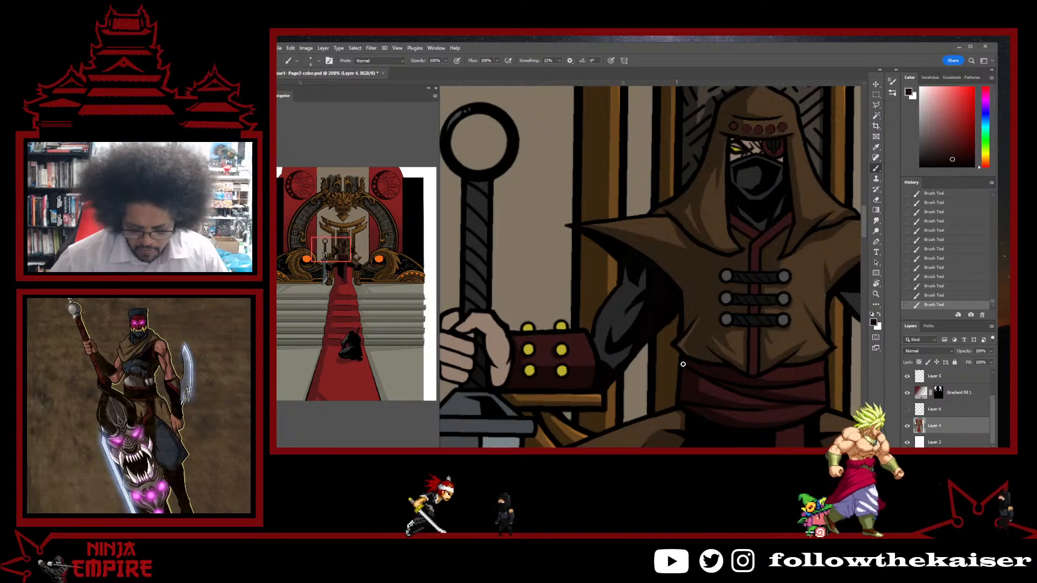
- Shade the studded shin guard beside the sword in dark maroon, leaving a lighter plane down the front
scroll(691, 253, "down", 3)
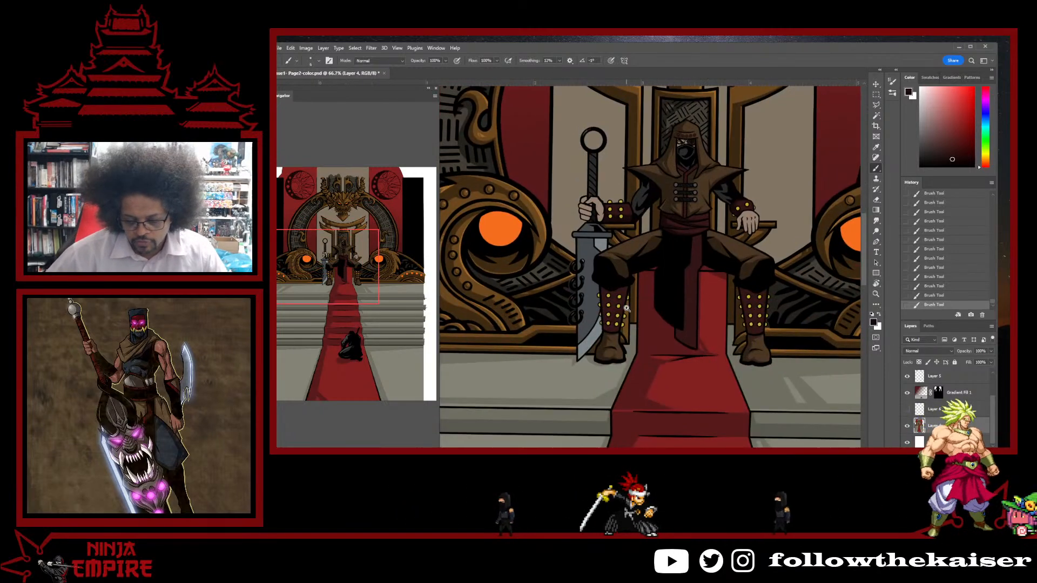
scroll(626, 308, "up", 3)
left_click_drag(622, 306, 667, 199)
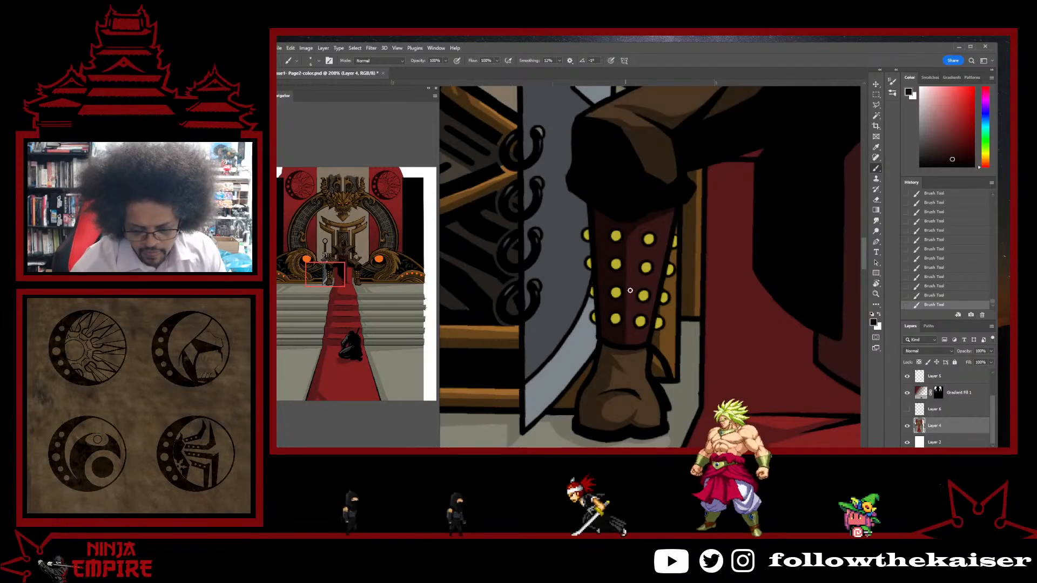
key("r")
left_click_drag(629, 291, 528, 269)
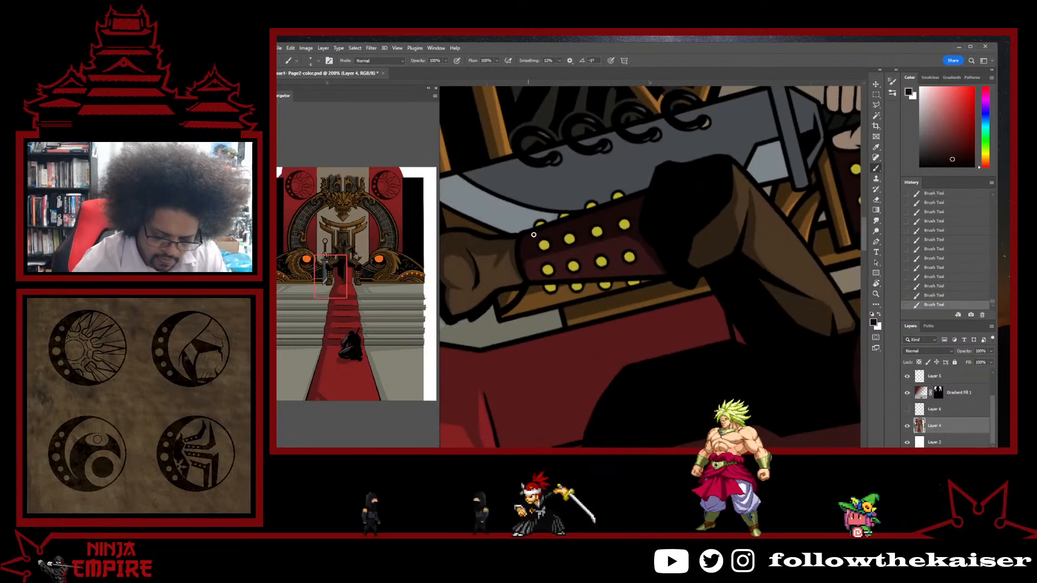
mouse_move(569, 210)
left_mouse_down()
mouse_move(556, 266)
mouse_move(635, 270)
mouse_move(731, 173)
mouse_move(768, 207)
mouse_move(754, 225)
mouse_move(636, 254)
mouse_move(691, 236)
left_mouse_up()
key("r")
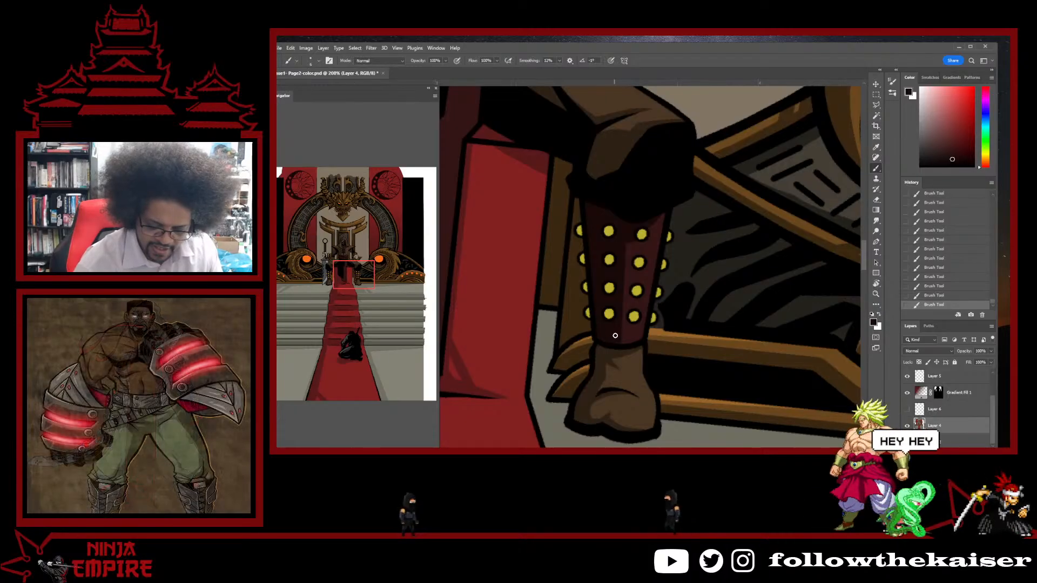
- Shade the studded shin guard of the other leg, below the resting hand, in dark maroon
left_click_drag(642, 196, 570, 234)
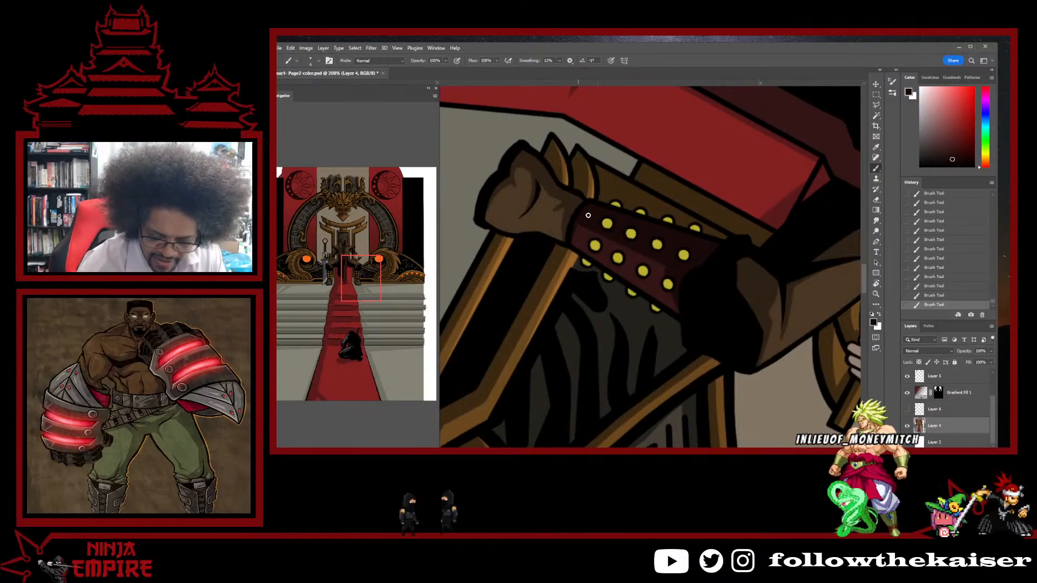
key("r")
mouse_move(590, 217)
left_mouse_down()
mouse_move(682, 239)
mouse_move(650, 217)
left_mouse_up()
key("b")
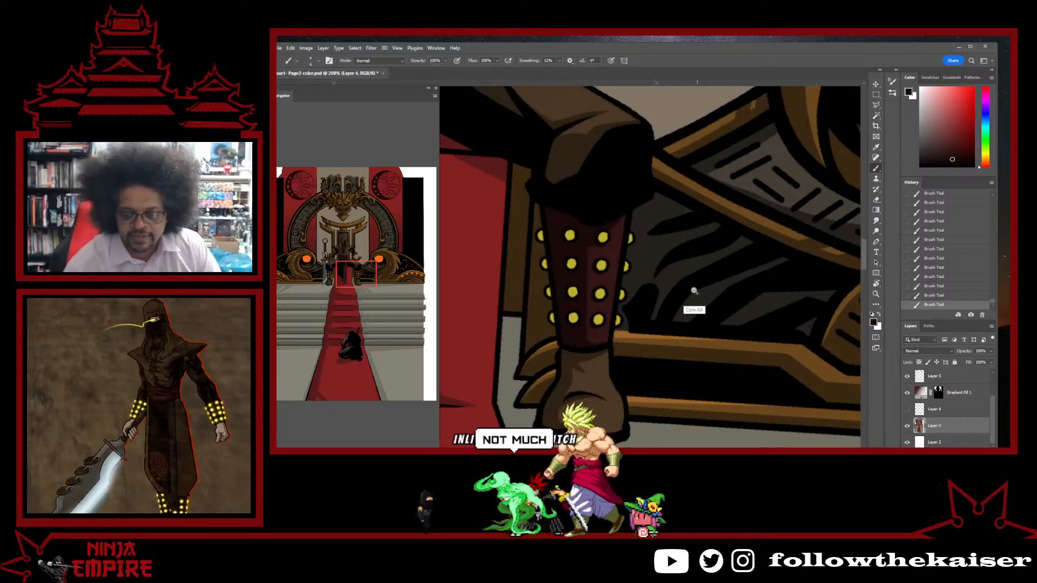
left_click(694, 290, "ctrl+alt")
- Shade the hanging tail of the sash in dark maroon from the waist down along the black cloth
left_click(680, 291, "ctrl")
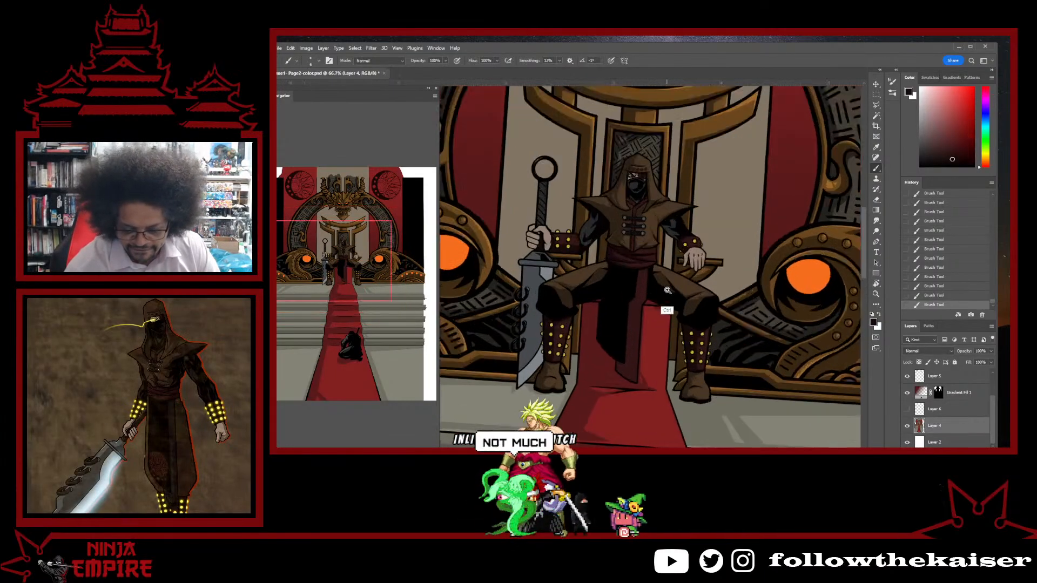
left_click(668, 290, "ctrl")
left_click_drag(667, 303, 705, 201)
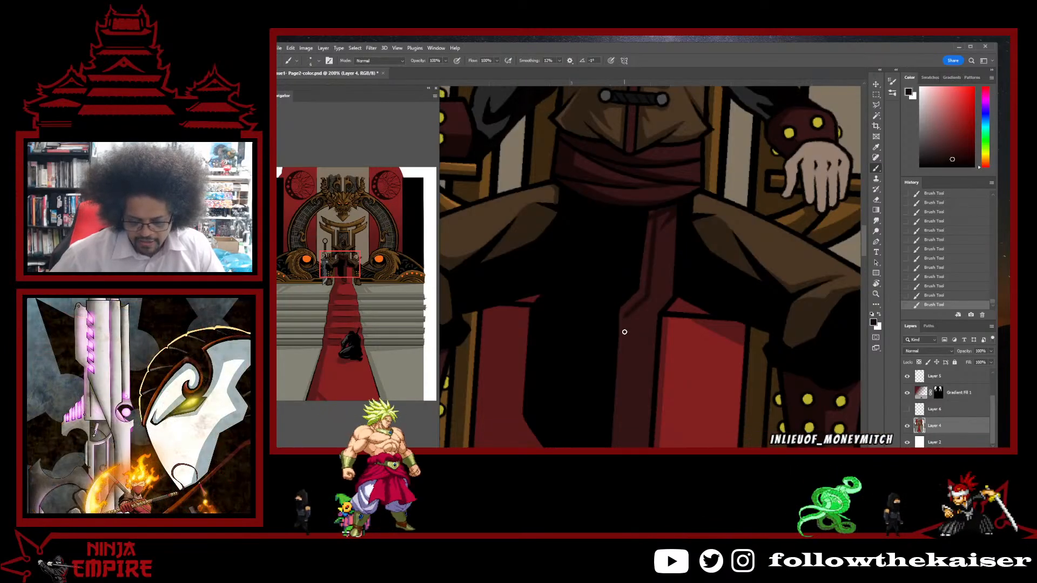
left_click_drag(625, 316, 652, 189)
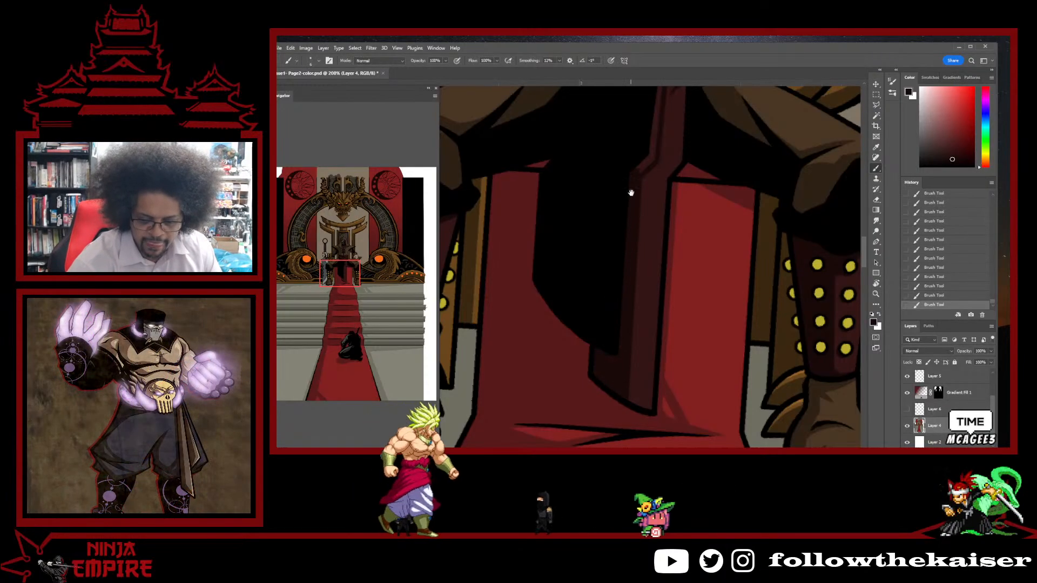
left_click_drag(631, 193, 626, 259)
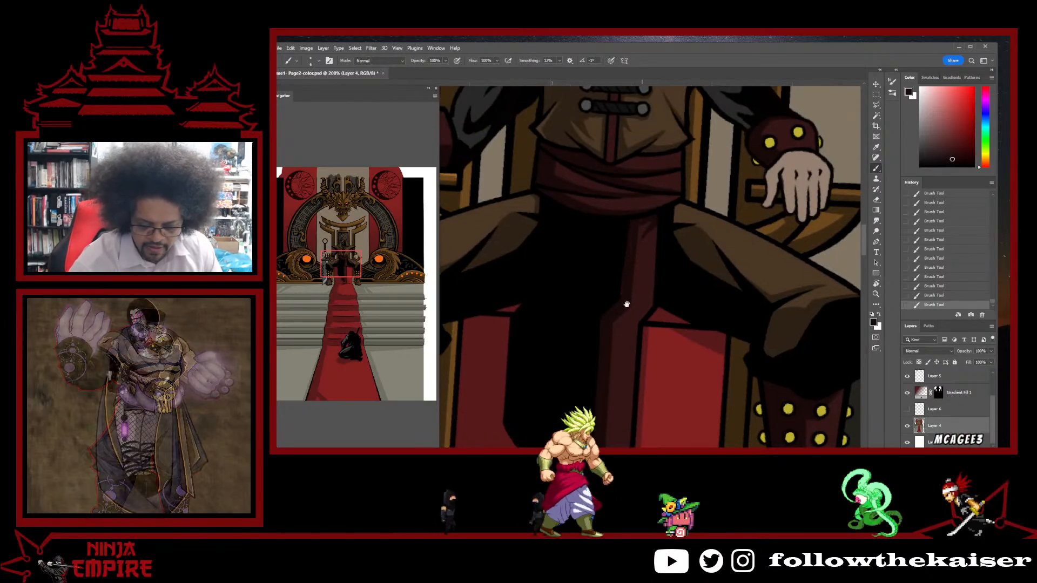
- Add dark maroon fold shading to the lower tip of the hanging sash tail above the carpet
left_click_drag(626, 304, 594, 77)
key("r")
left_click_drag(645, 351, 584, 318)
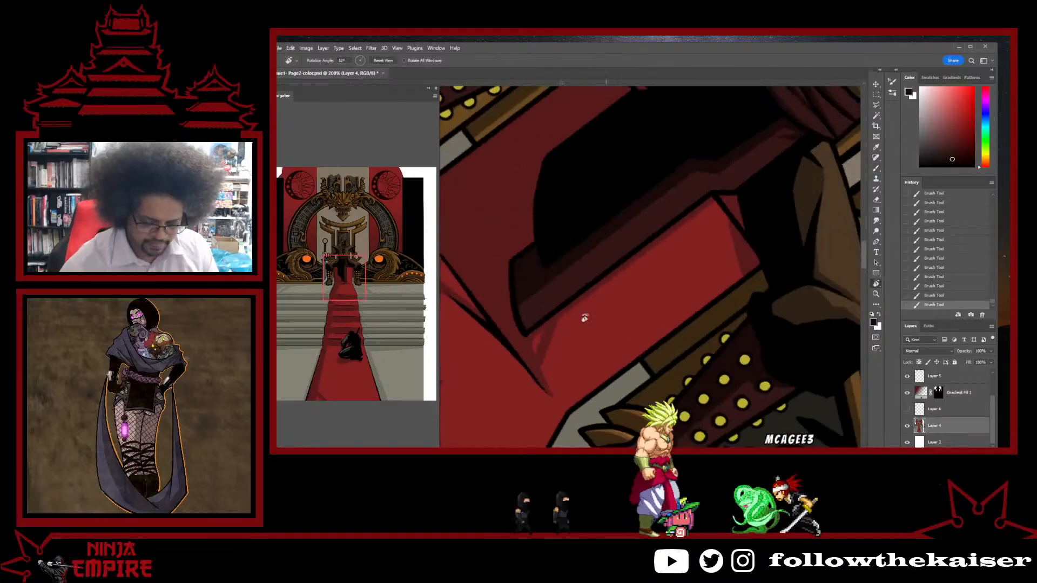
key("b")
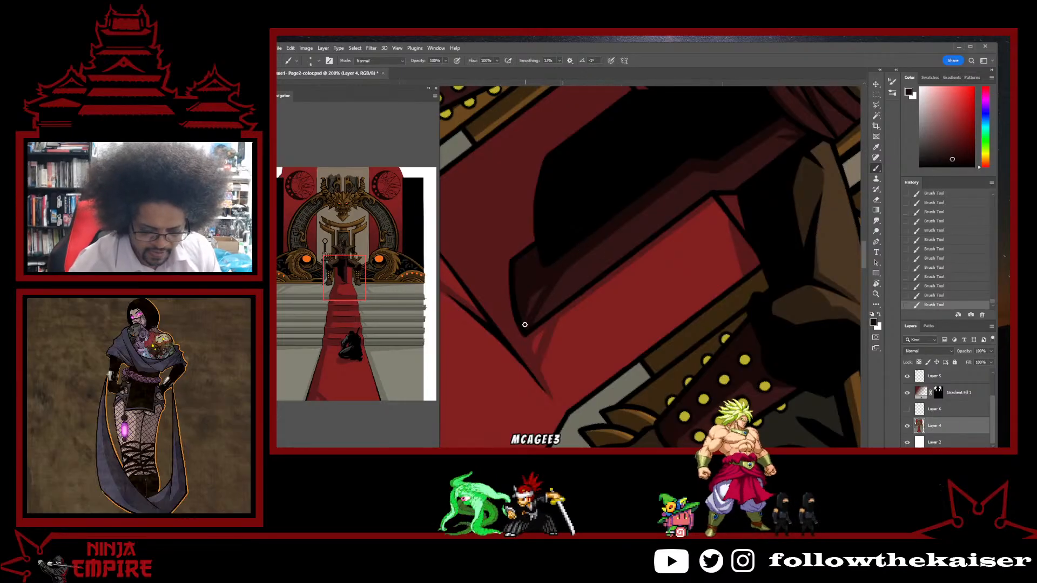
key("r")
left_click_drag(524, 324, 728, 229)
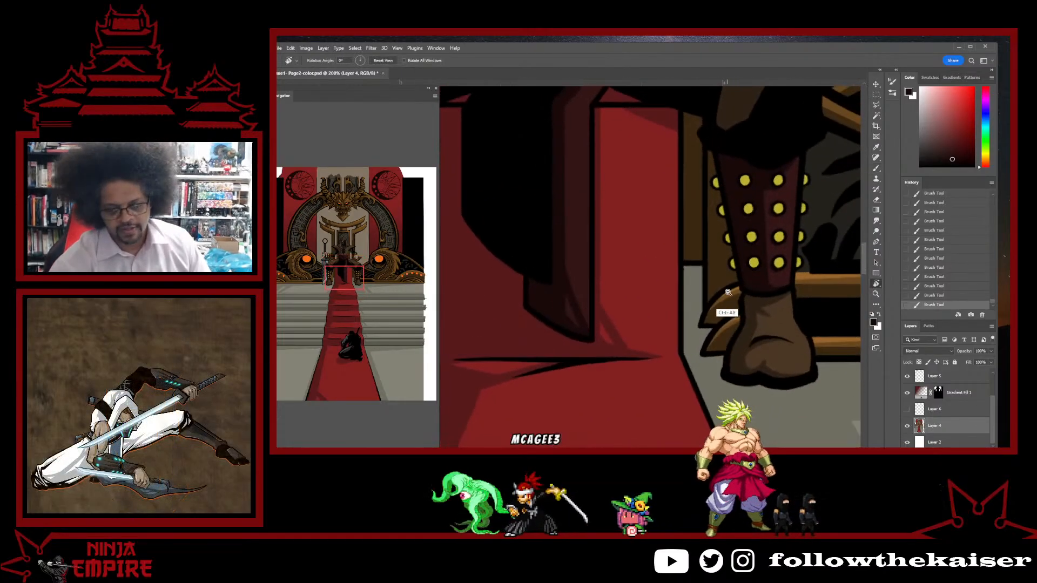
- Add dark maroon shading to the upper part of the hanging sash tail, just below the figure's waist
scroll(727, 292, "down", 3)
scroll(731, 259, "up", 1)
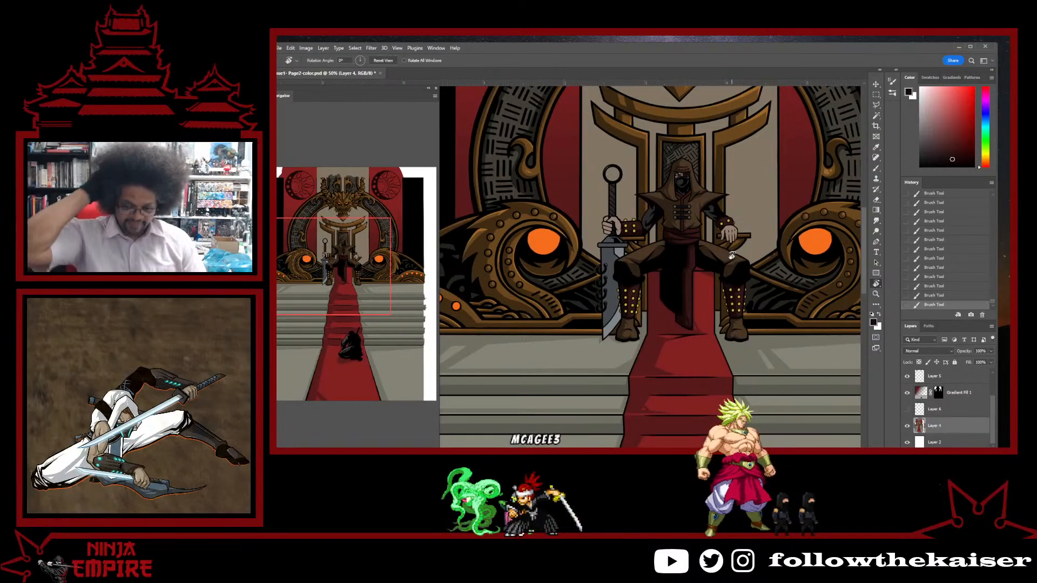
scroll(730, 254, "up", 3)
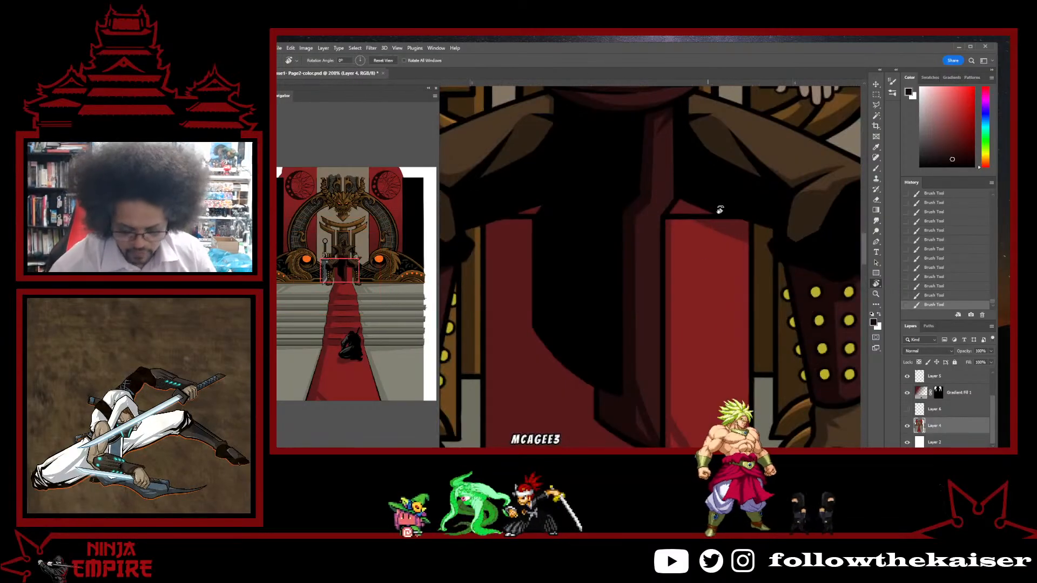
left_click_drag(765, 304, 688, 311)
key("b")
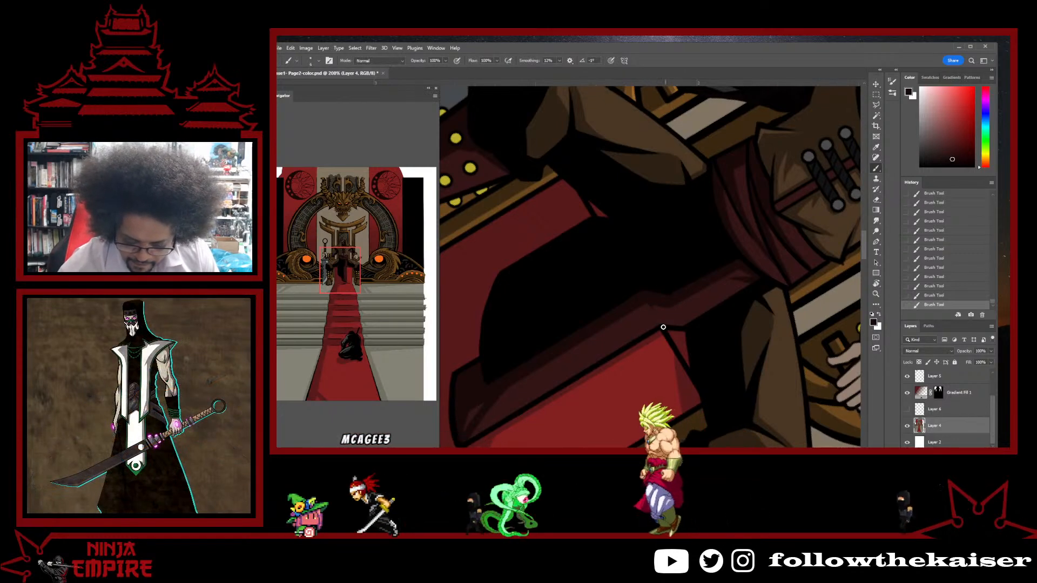
mouse_move(694, 324)
left_mouse_down()
mouse_move(648, 205)
mouse_move(673, 241)
left_mouse_up()
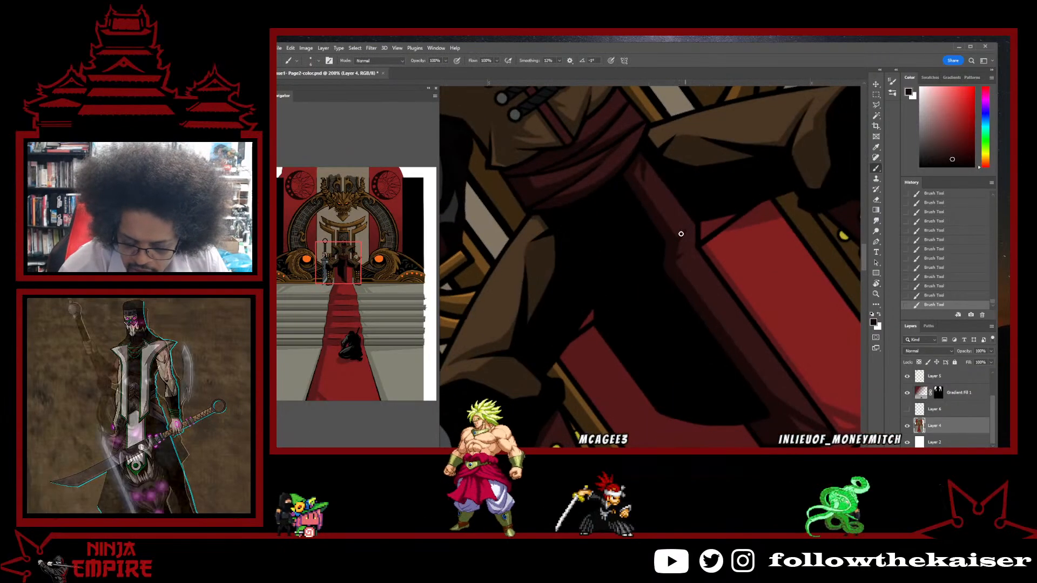
key("r")
mouse_move(716, 223)
left_mouse_down()
mouse_move(740, 269)
mouse_move(759, 246)
left_mouse_up()
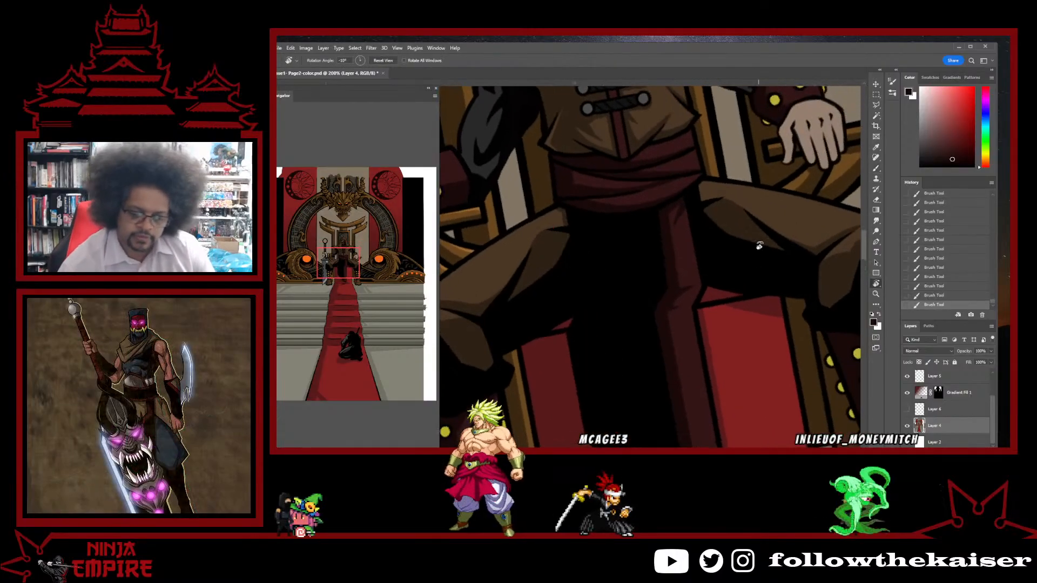
- Shade the round red eyepatch under the hood in dark maroon along its edges, with nothing left selected
left_click(740, 300, "alt")
left_click(740, 300, "alt")
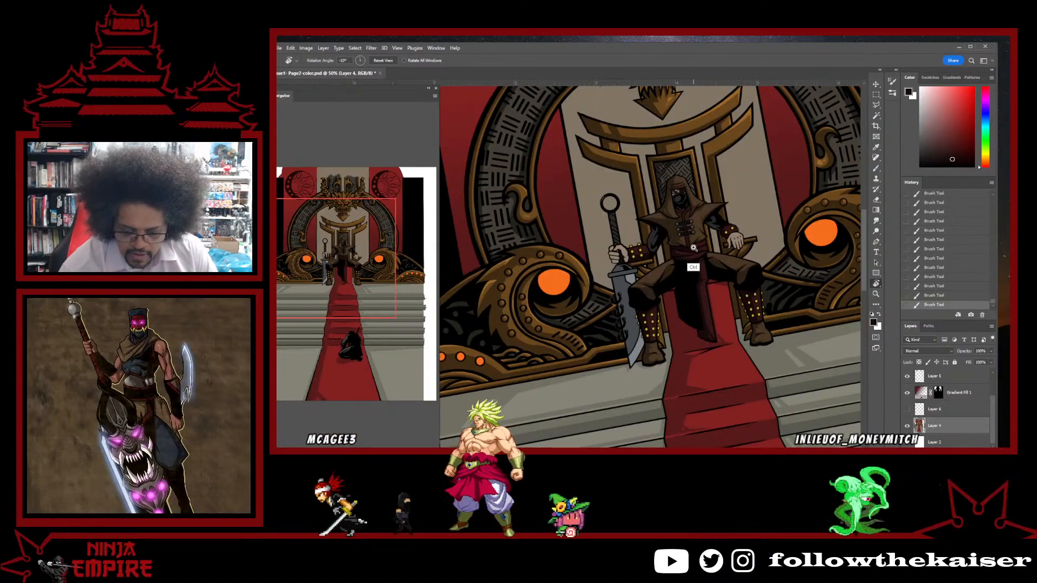
left_click_drag(693, 248, 658, 257)
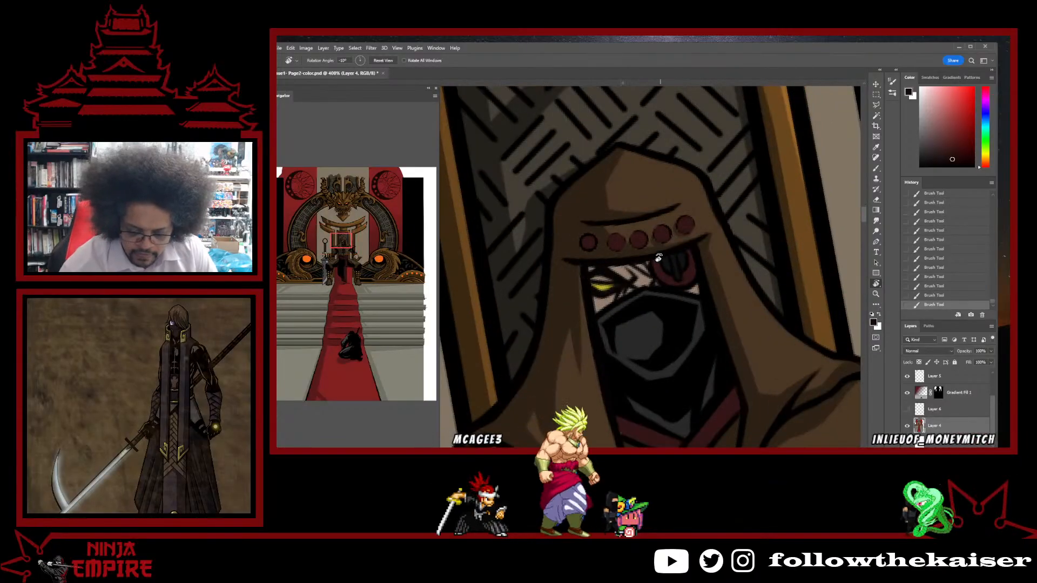
key("b")
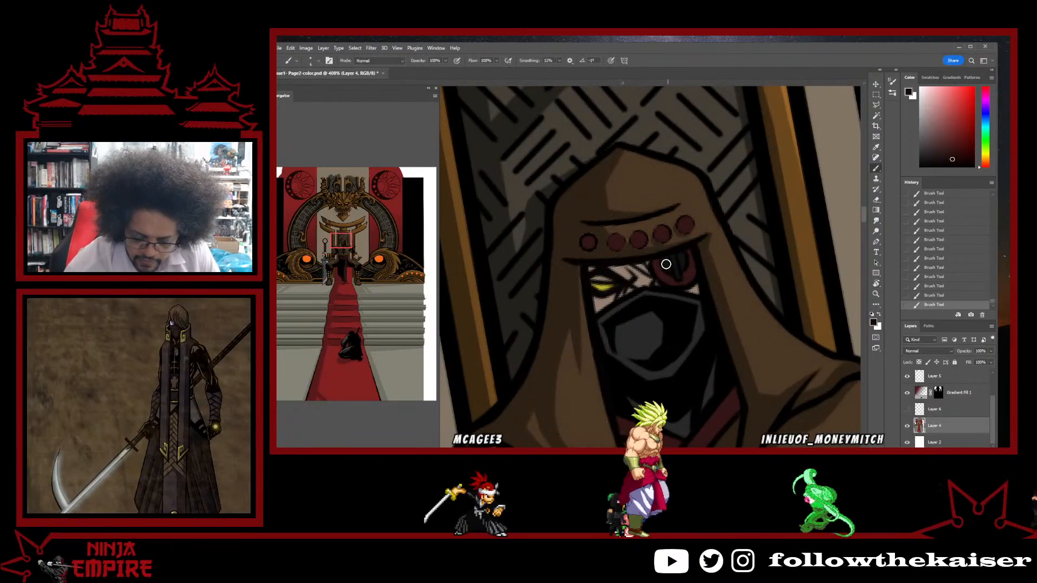
key("ctrl+d")
left_click_drag(660, 261, 681, 285)
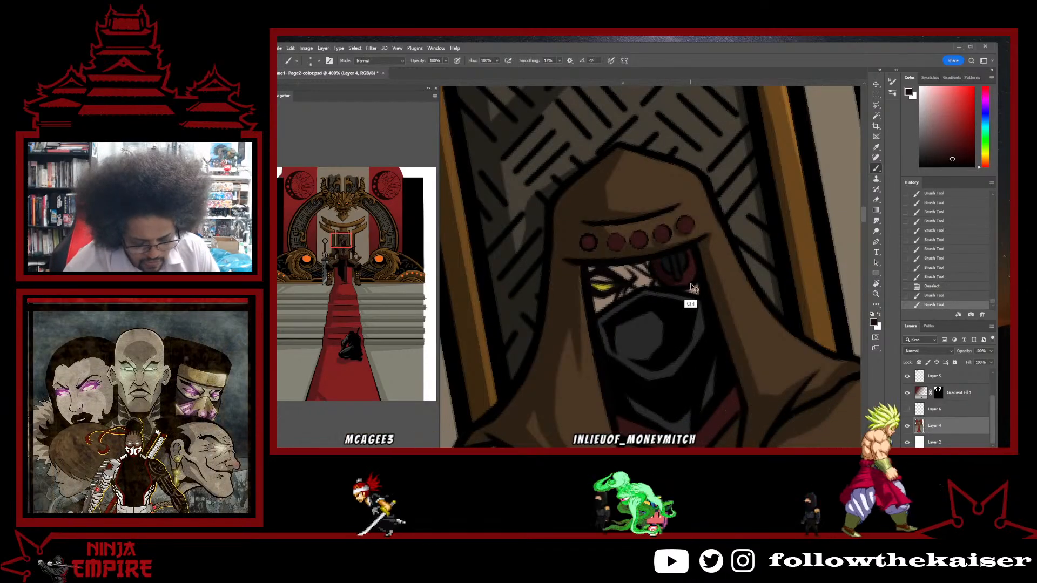
key("ctrl+z")
key("ctrl+z")
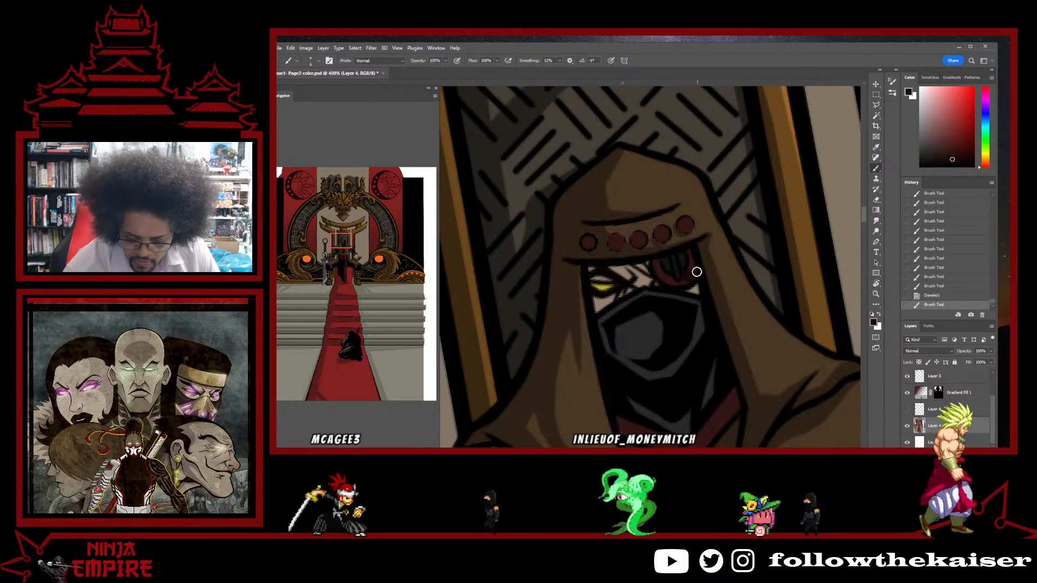
mouse_move(692, 257)
left_mouse_down()
mouse_move(684, 284)
mouse_move(691, 262)
mouse_move(657, 263)
left_mouse_up()
left_click(657, 263)
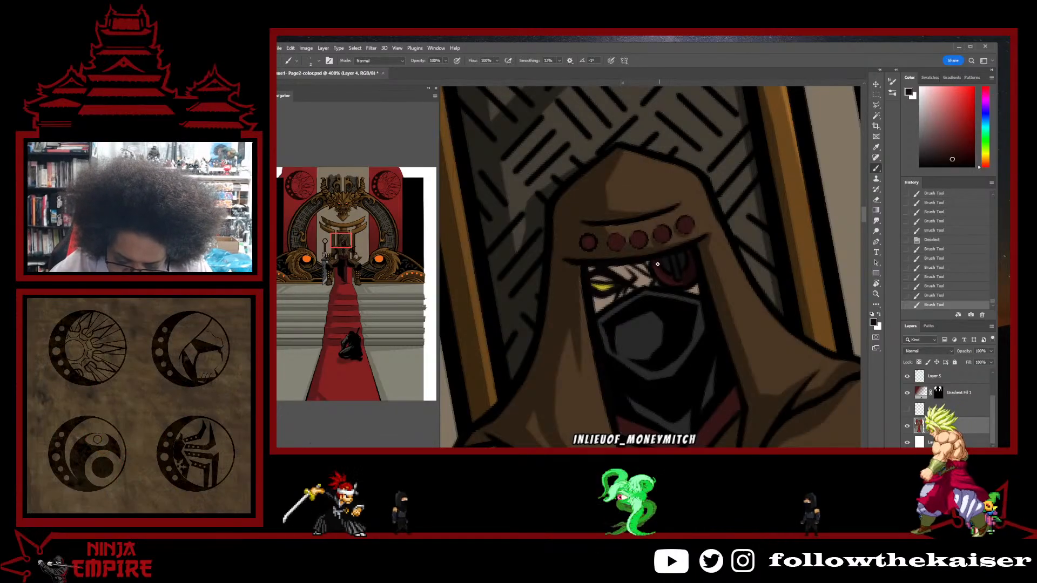
left_click_drag(657, 264, 675, 267)
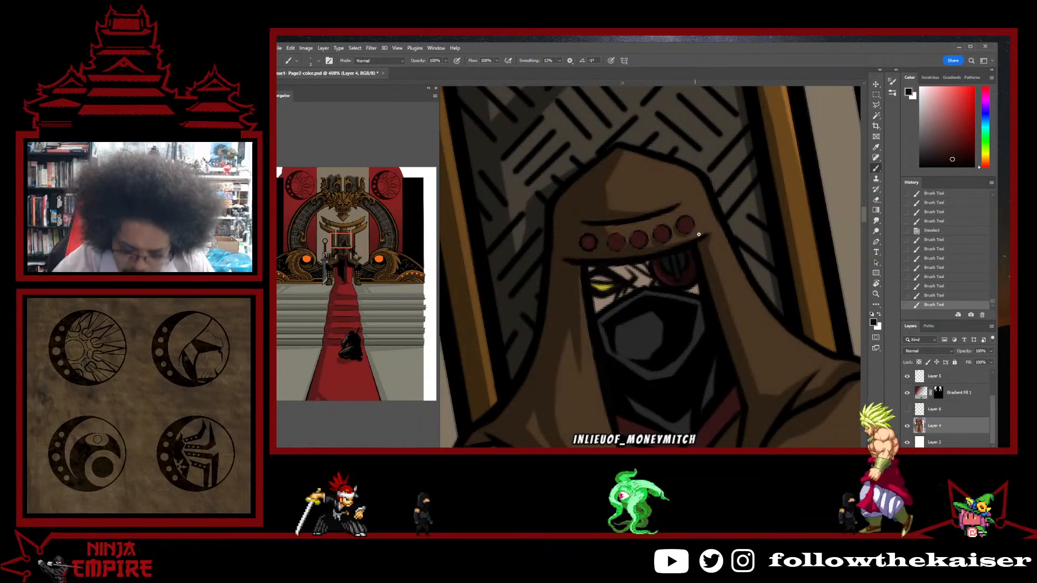
left_click(661, 268)
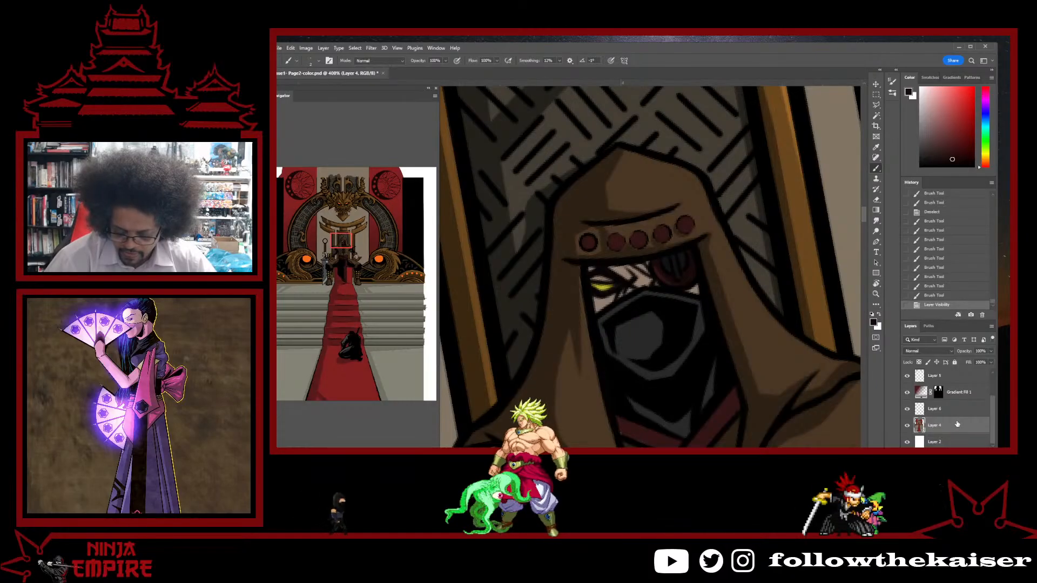
- Delete Layer 6 from the layer stack
left_click_drag(982, 421, 981, 411)
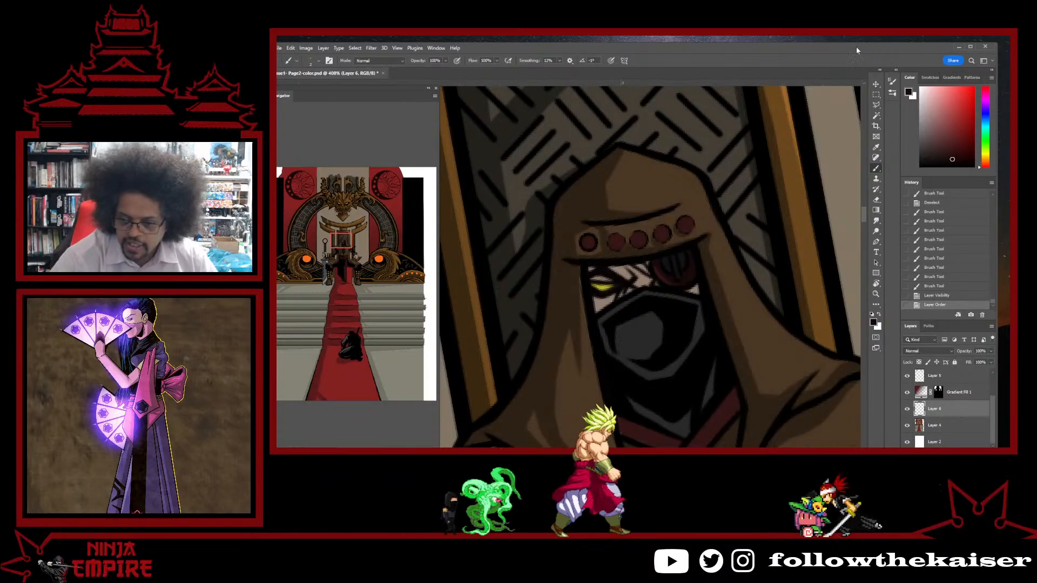
double_click(833, 47)
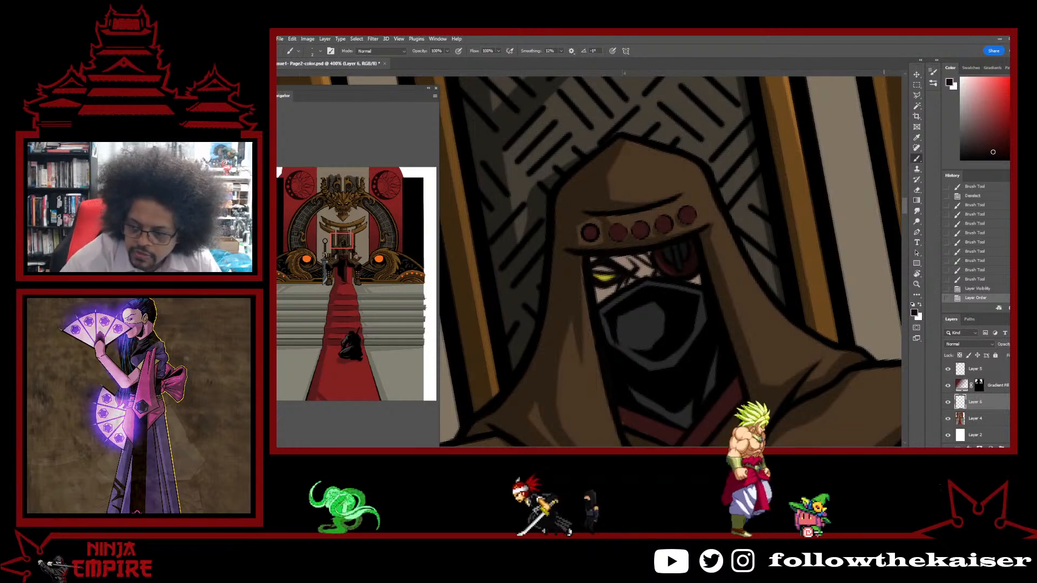
double_click(875, 41)
double_click(876, 41)
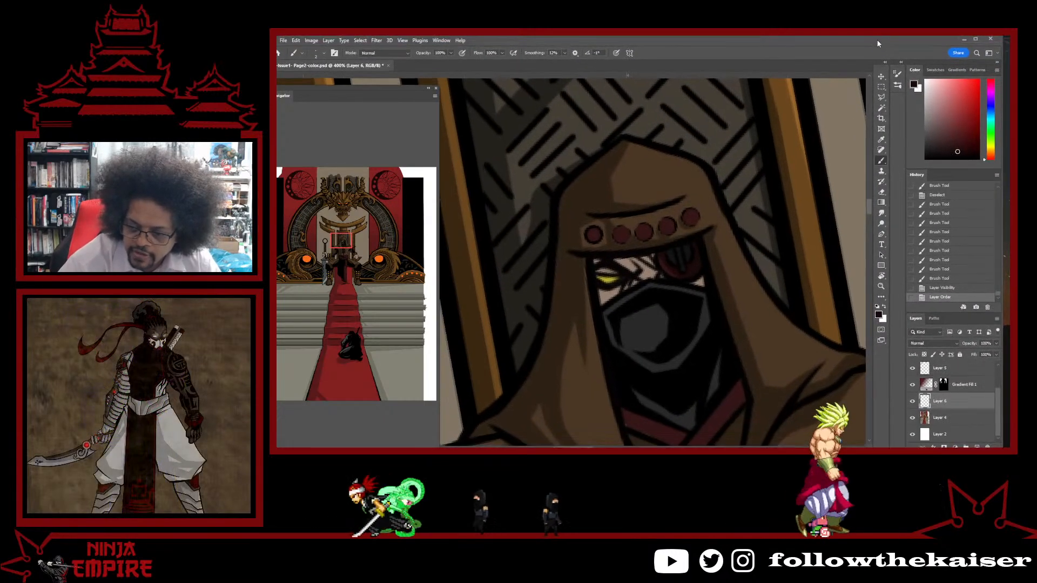
left_click(1007, 40)
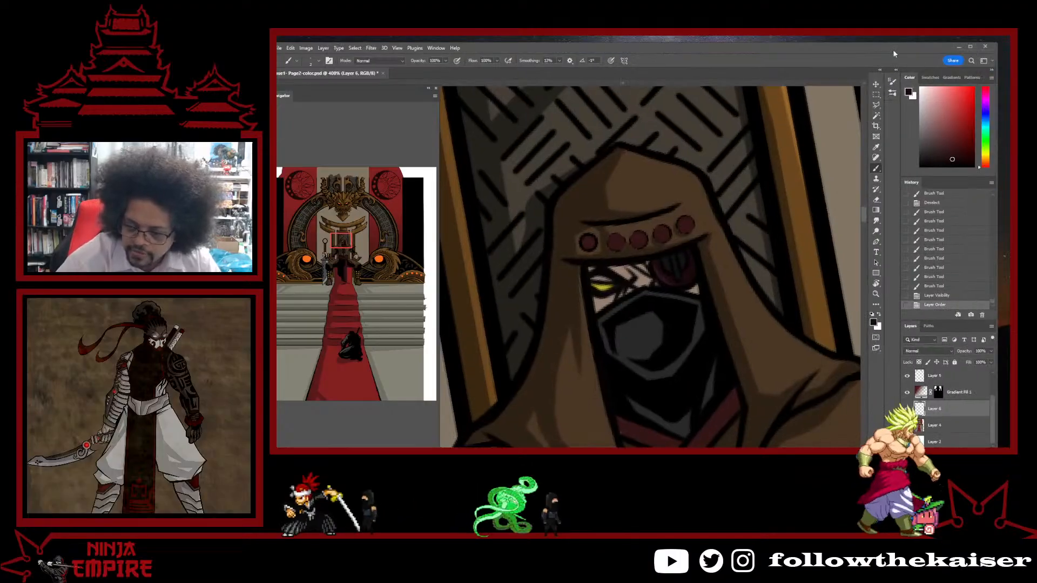
double_click(866, 40)
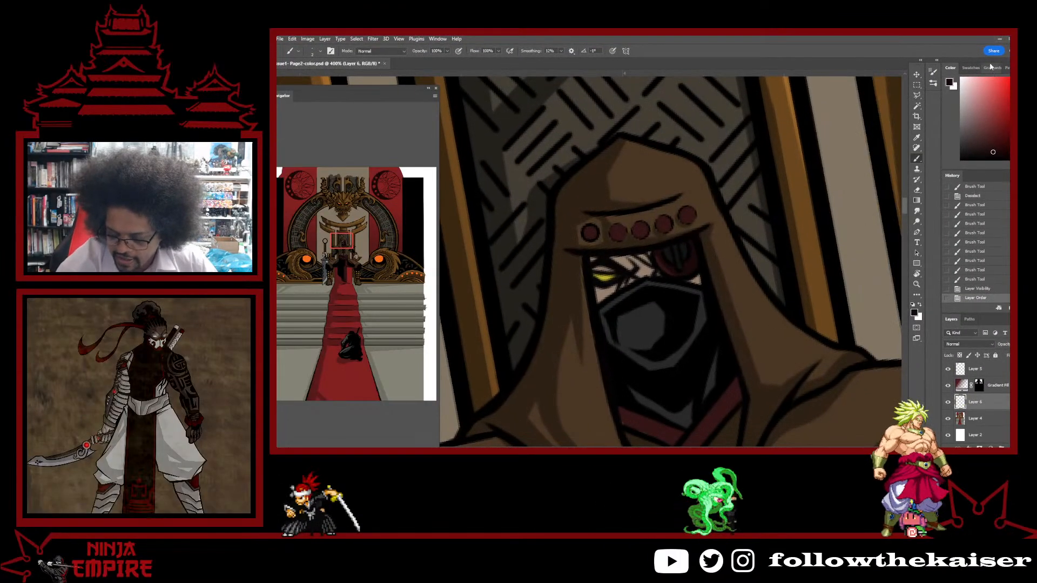
left_click(1007, 41)
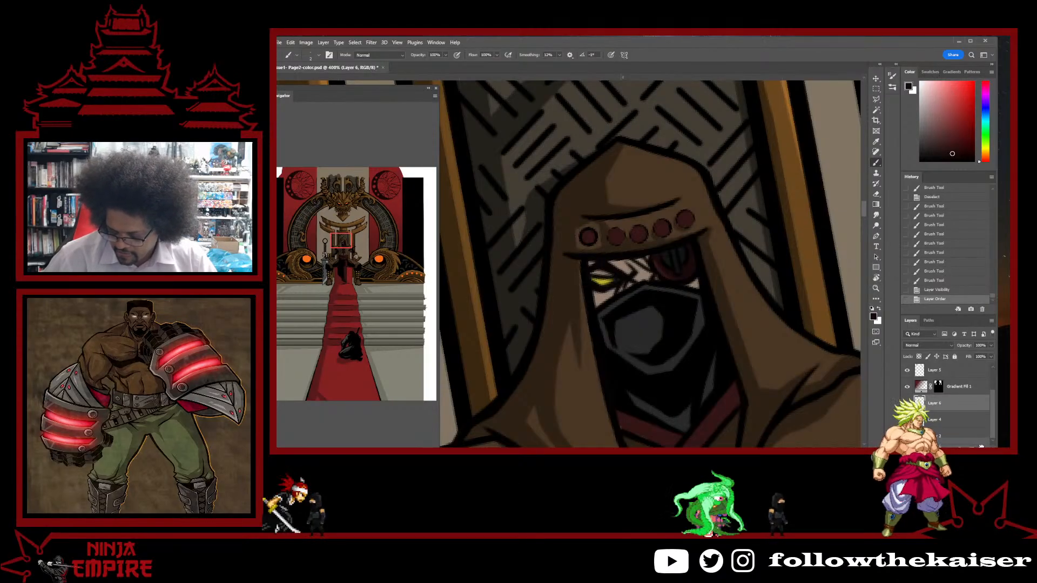
left_click(982, 447)
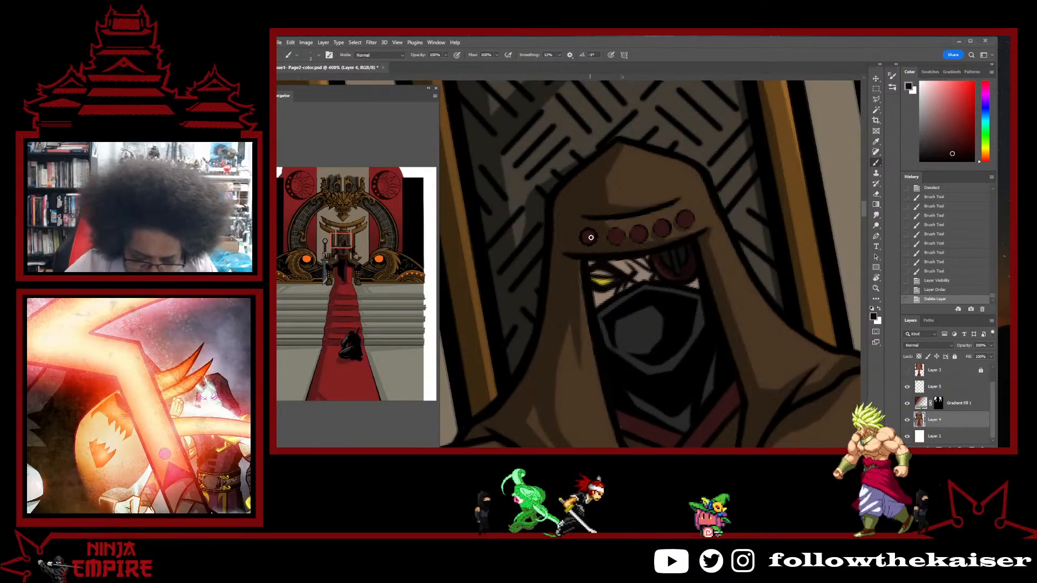
left_click(591, 237)
left_click(589, 237)
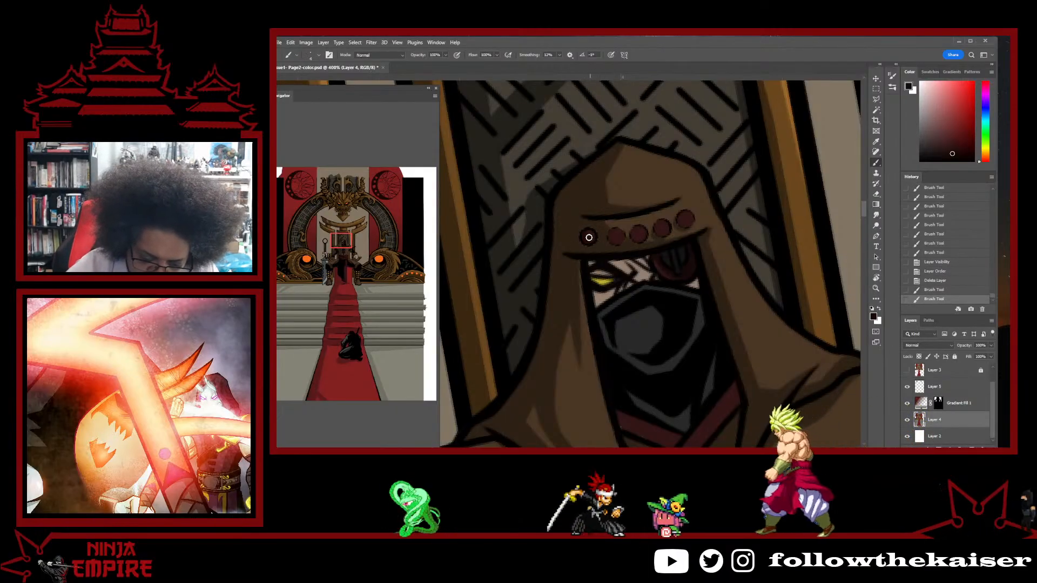
left_click(588, 237)
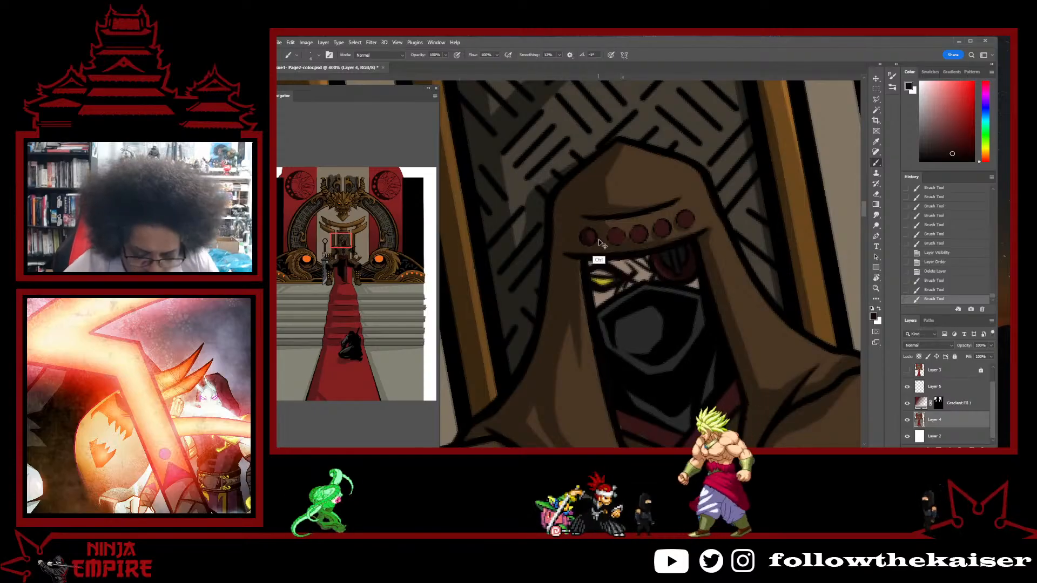
key("ctrl+z")
key("ctrl+z")
key("ctrl+z")
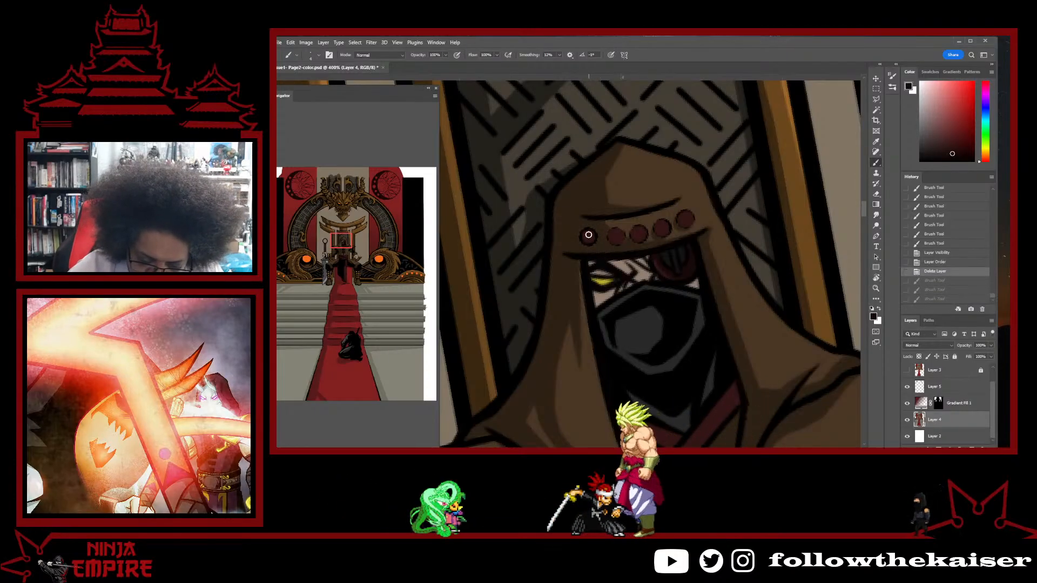
- Shade the first round stud on the hood's band, on the yellow-eye side, in dark maroon with a lighter red center
left_click(589, 234)
left_click(588, 235, "ctrl")
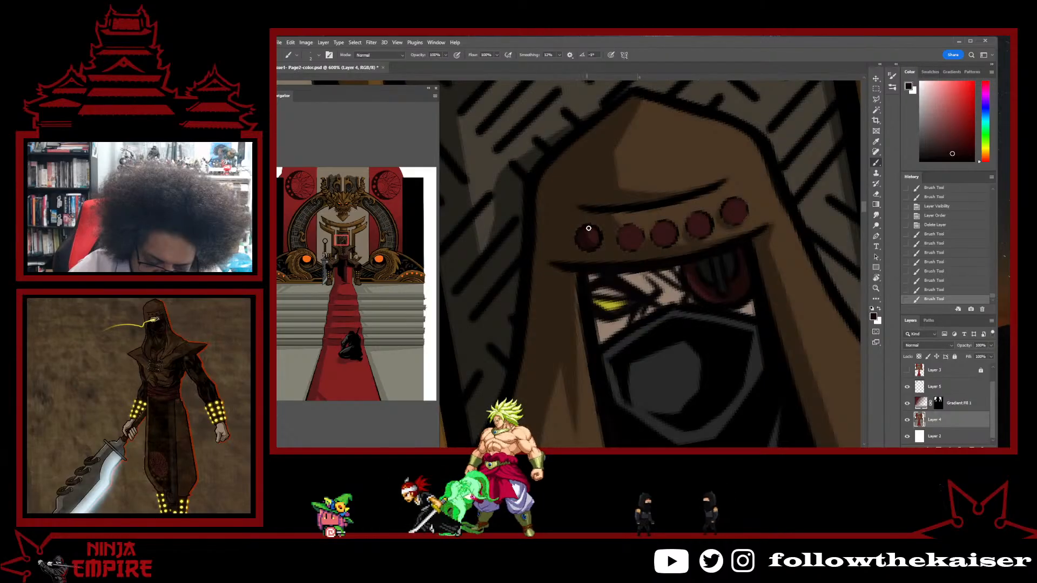
left_click(587, 239)
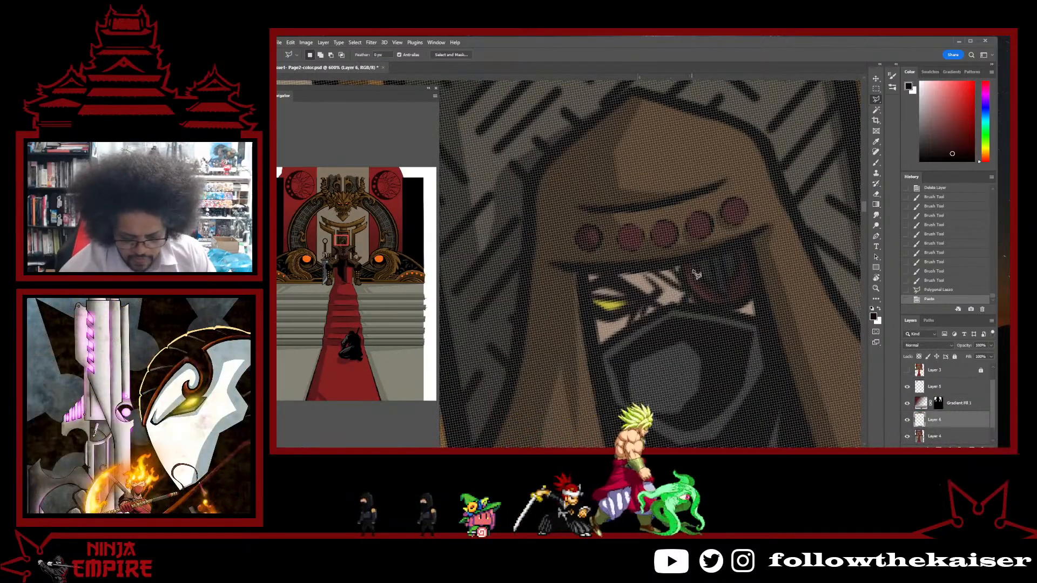
- Cover the other four studs on the hood's band with pasted copies of the shaded stud, aligning each copy over its original
left_click(675, 310, "ctrl+alt")
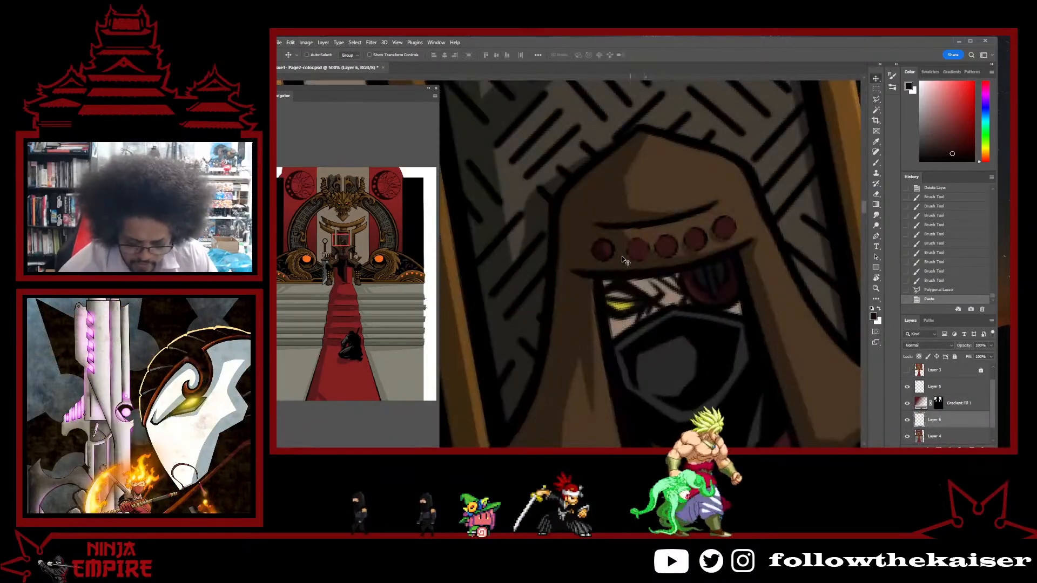
left_click_drag(658, 258, 644, 261)
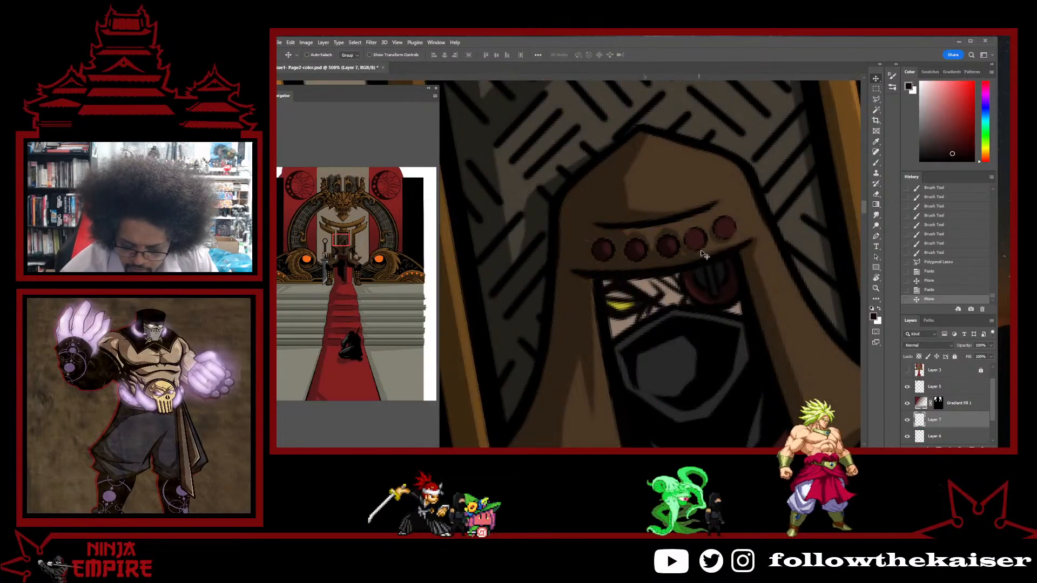
key("ctrl+v")
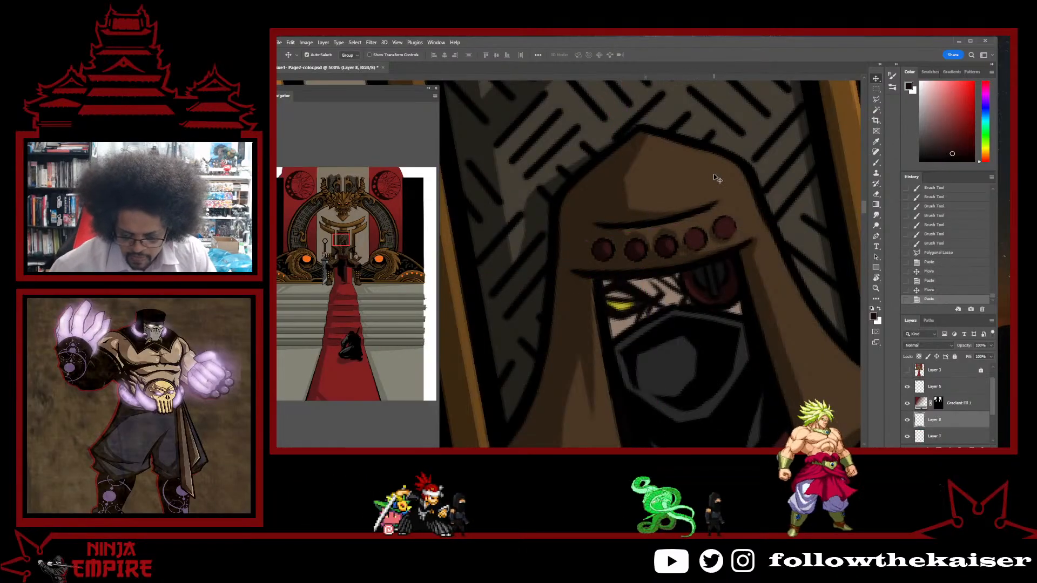
left_click_drag(575, 267, 729, 230)
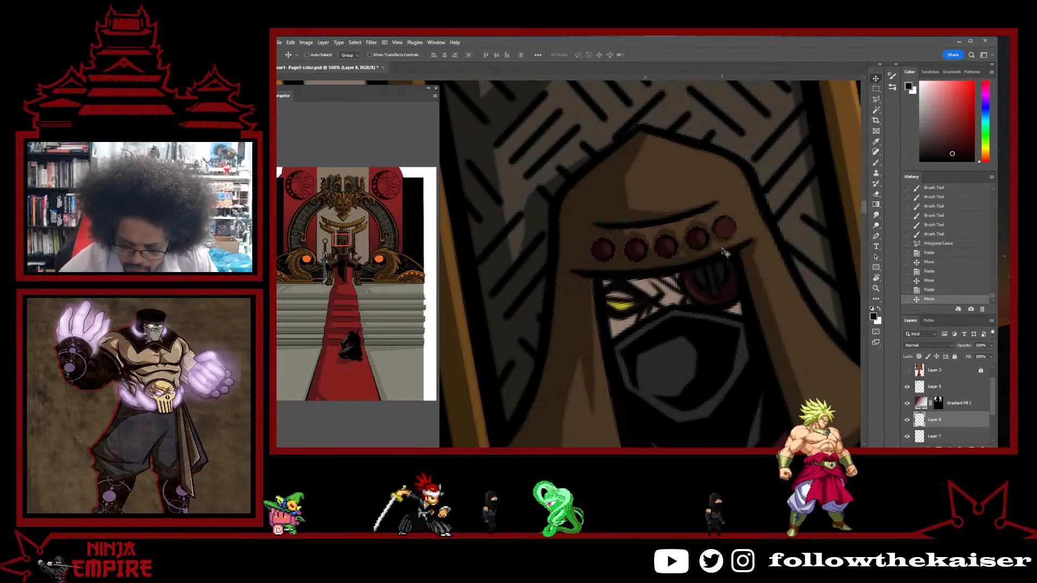
key("ctrl+v")
left_click_drag(729, 269, 712, 248)
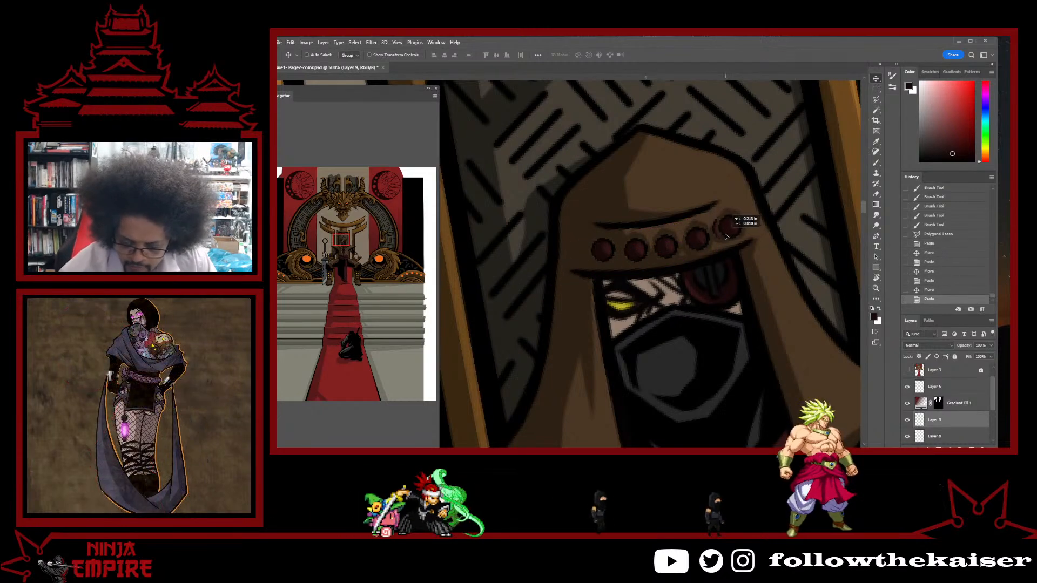
- Erase the excess fringe around the pasted stud at the eyepatch end of the hood's band
scroll(729, 264, "up", 1)
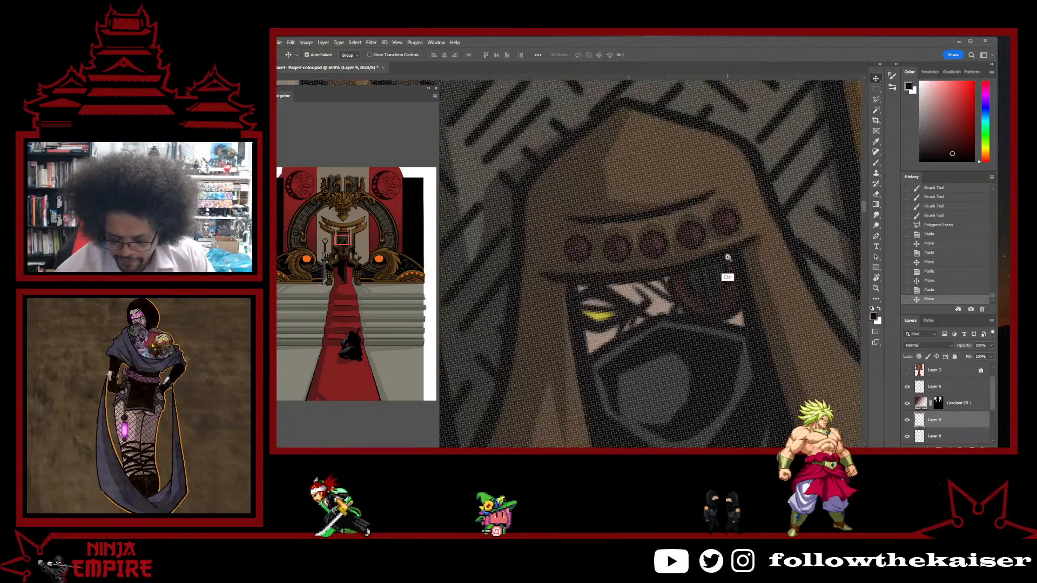
scroll(713, 271, "up", 1)
left_click_drag(712, 271, 716, 307)
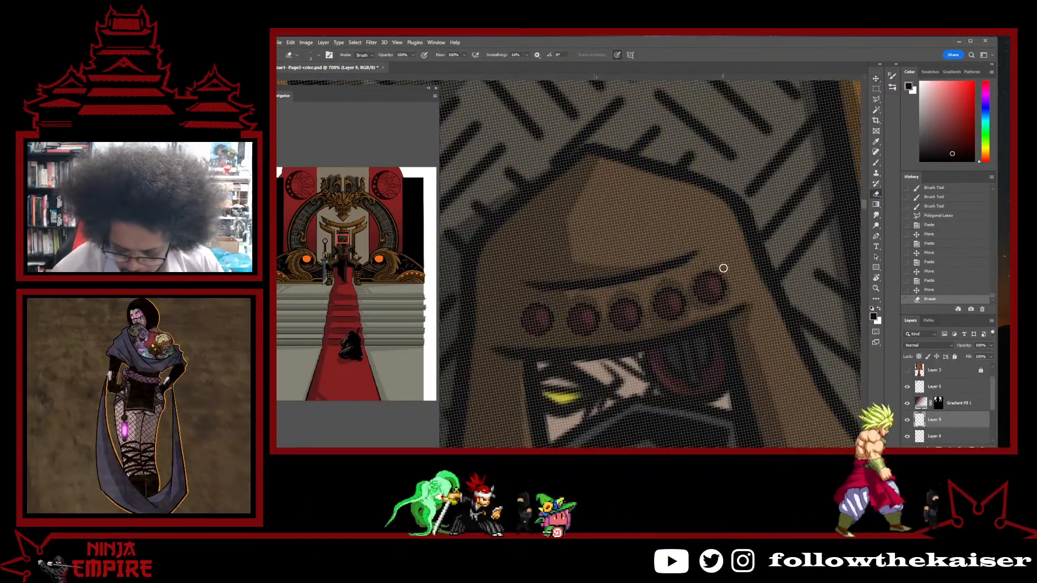
scroll(715, 269, "up", 1)
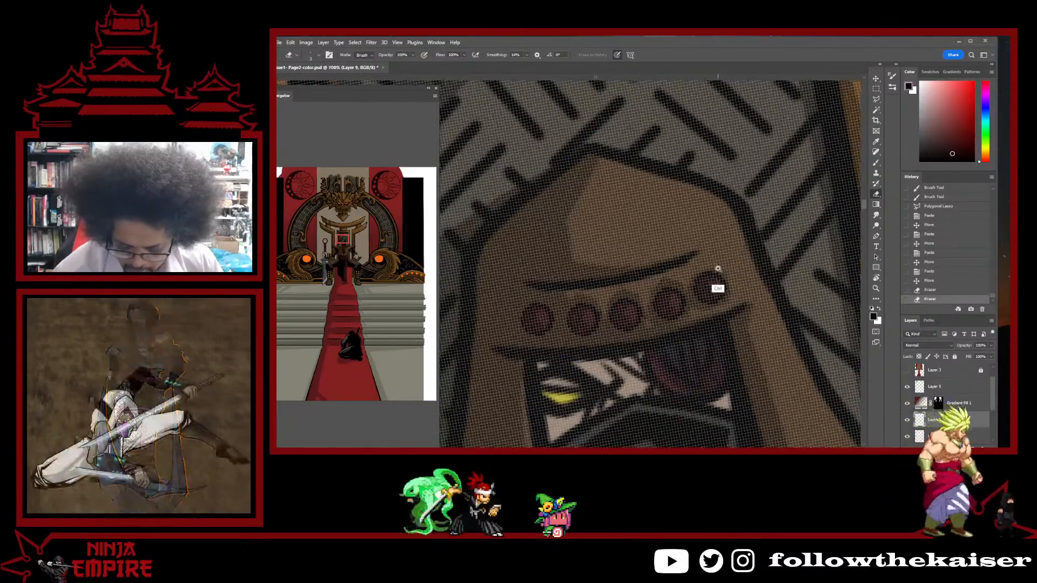
scroll(718, 268, "up", 1)
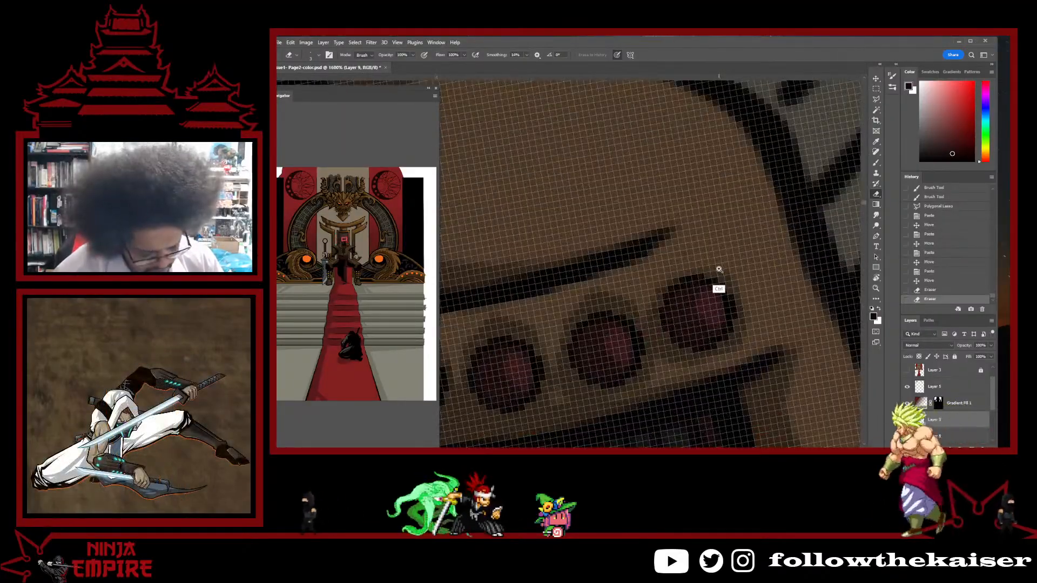
scroll(721, 268, "down", 4)
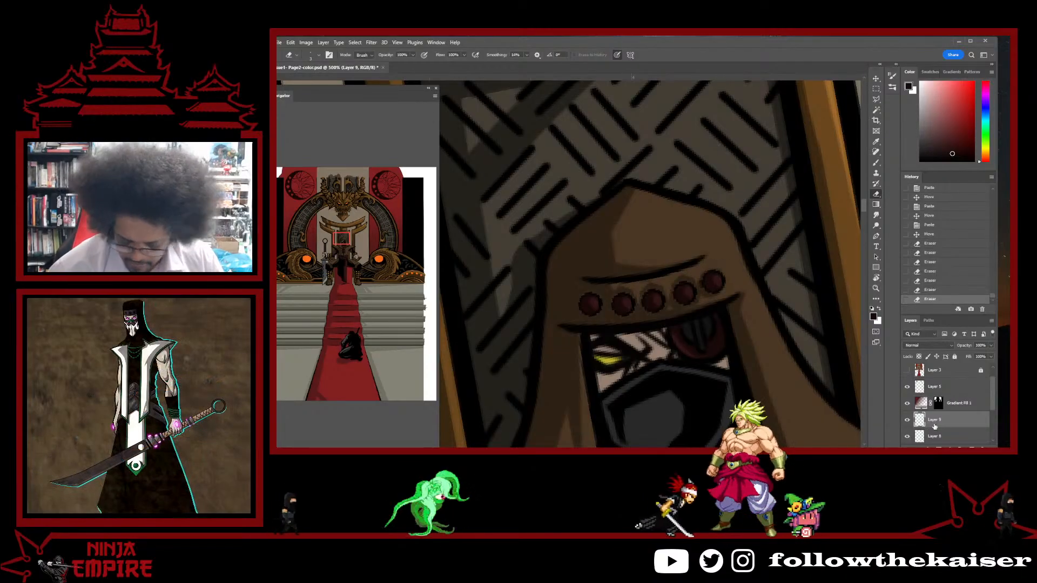
- Merge the eyepatch-end stud's layer down into Layer 8 and erase the excess fringe around the neighboring stud on the hood's band
left_click(695, 286)
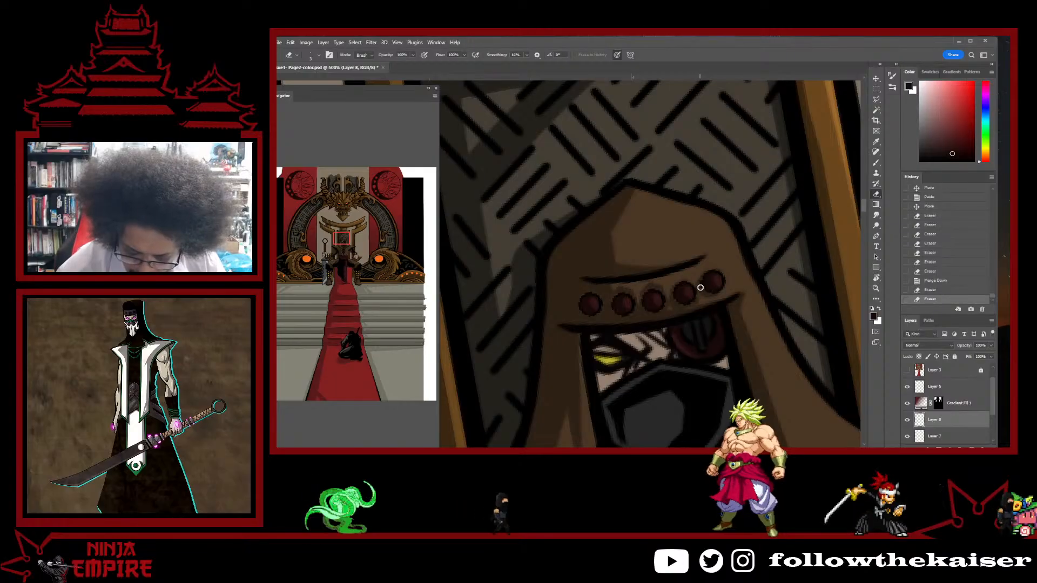
left_click(696, 304)
left_click(671, 282)
left_click(653, 289)
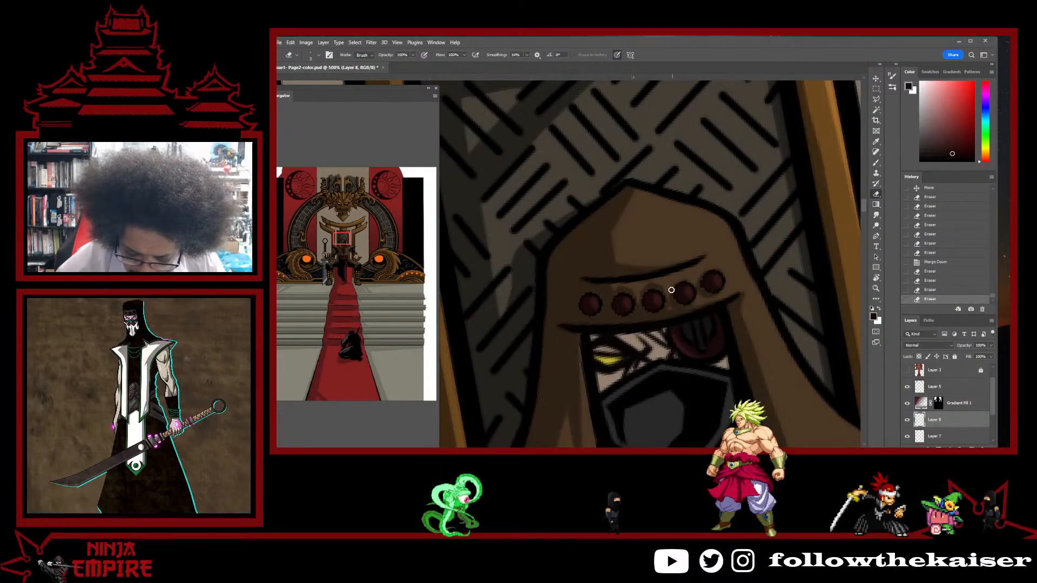
left_click(670, 301)
left_click(685, 303)
left_click(695, 303)
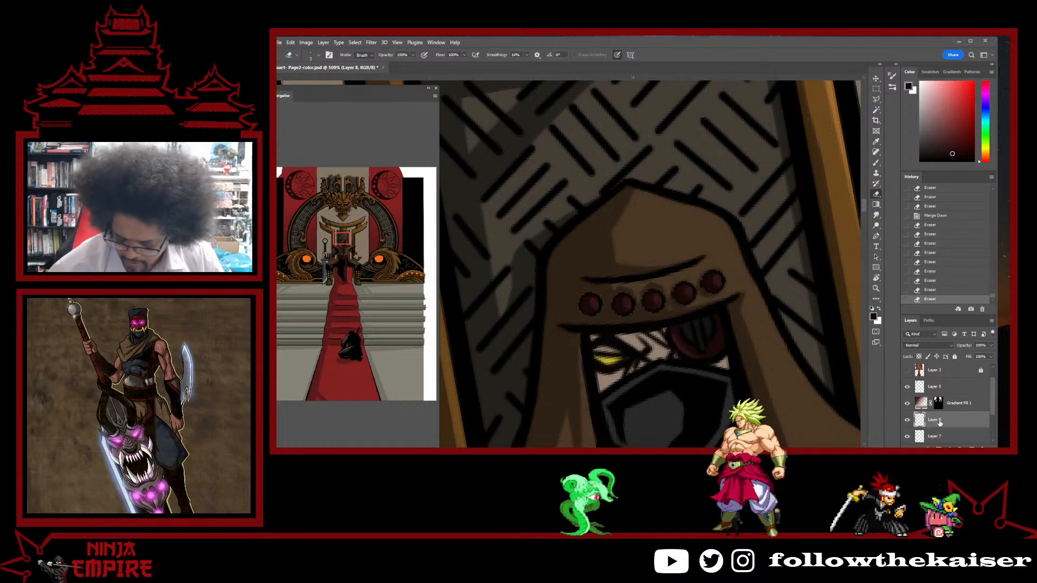
- Merge the remaining pasted stud layers down into Layer 6, erasing the fringe around the middle stud and its neighbor on the yellow-eye side
left_click(667, 306)
left_click(667, 306)
left_click(666, 306)
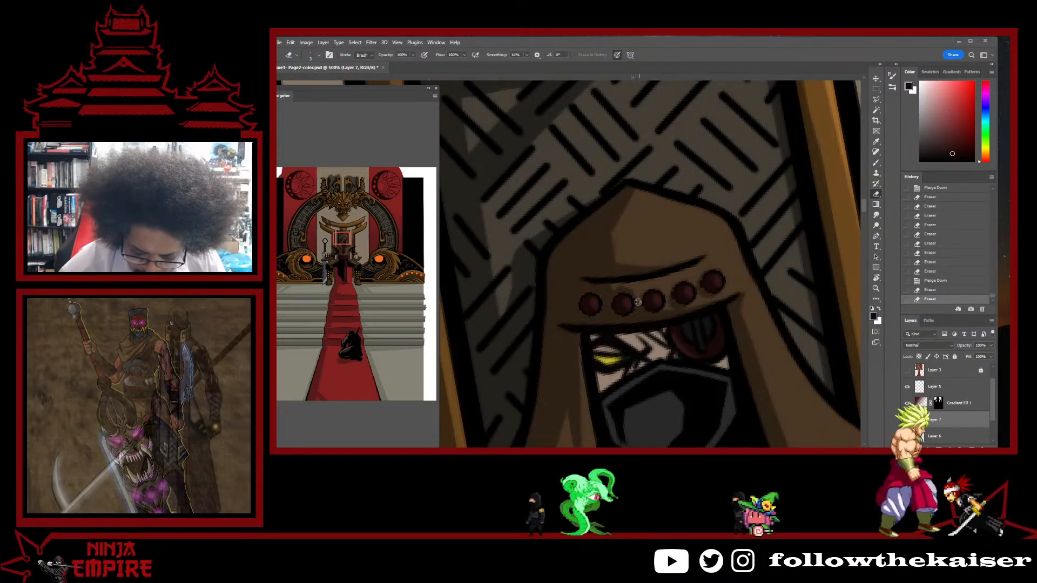
key("ctrl+e")
left_click(624, 288)
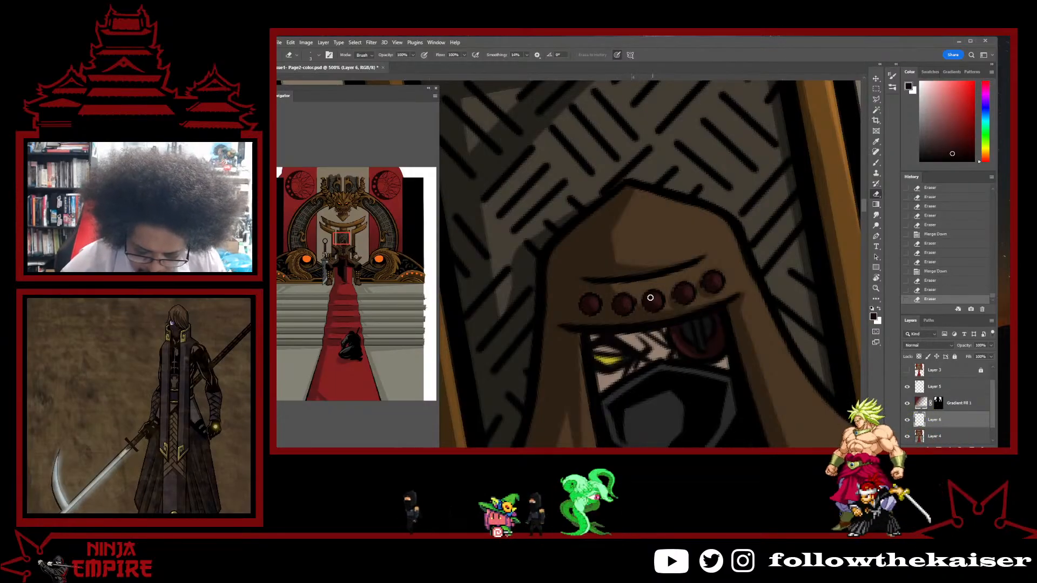
left_click(627, 321)
- Paint sampled hood brown over the leftover fringe around the stud second from the yellow-eye end
key("b")
left_click(632, 290, "alt")
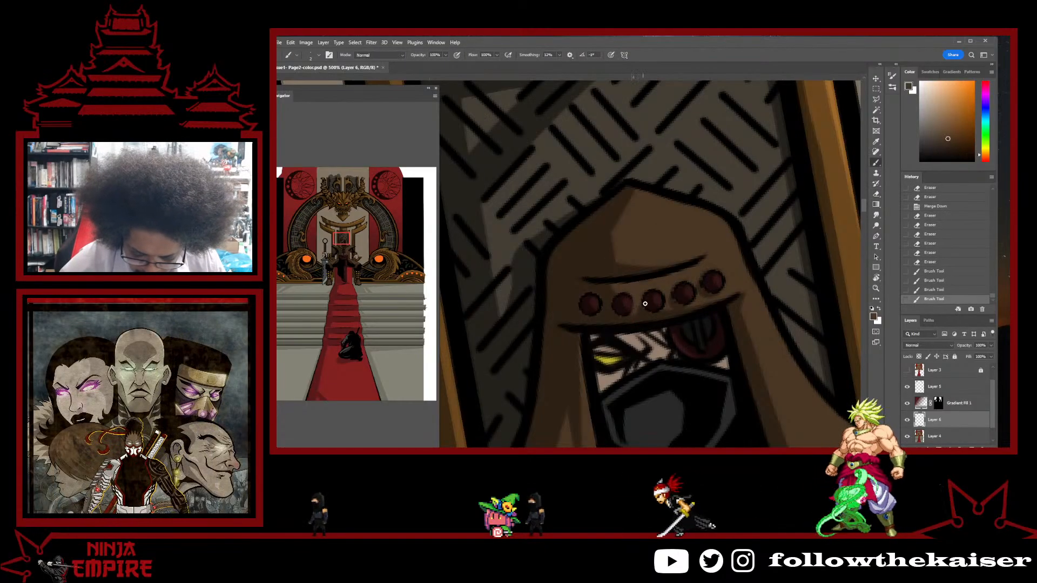
left_click(641, 313, "alt")
left_click(638, 309)
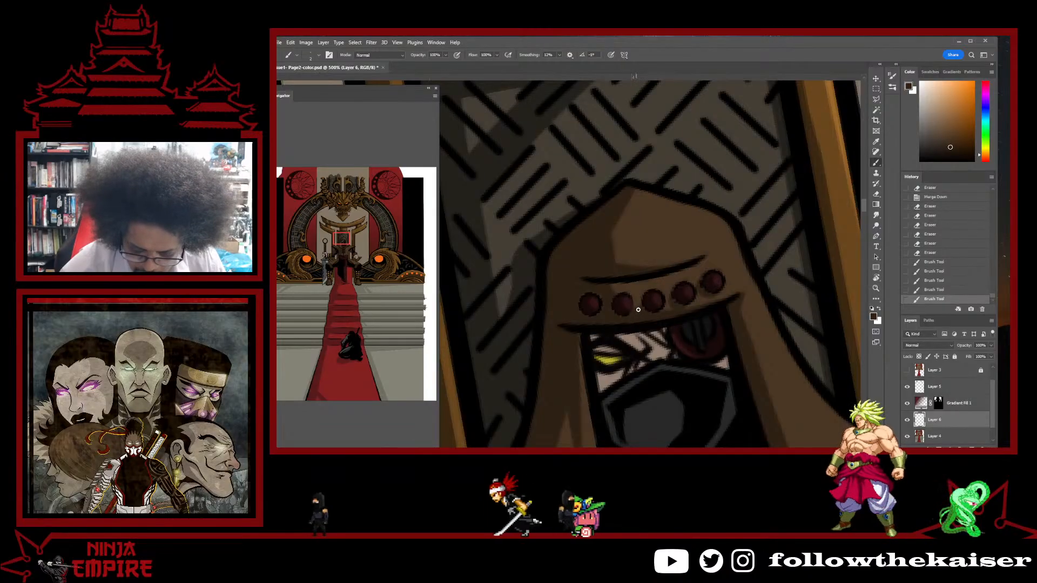
left_click(636, 308)
left_click(635, 307)
left_click(633, 306)
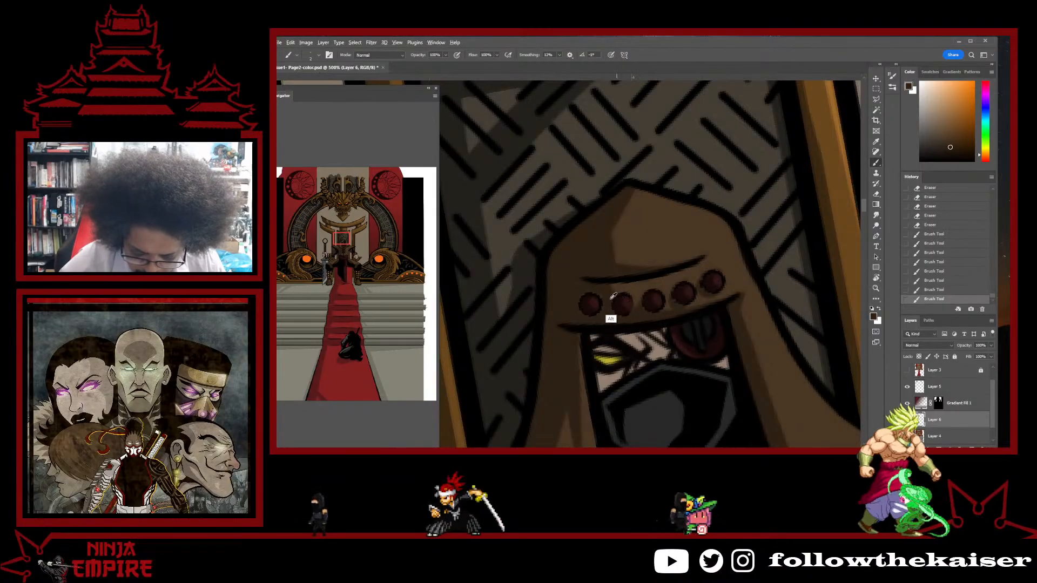
- Redefine the edge of the stud second from the yellow-eye end with near-black strokes, comparing before and after
left_click(593, 289, "alt")
left_click(631, 300)
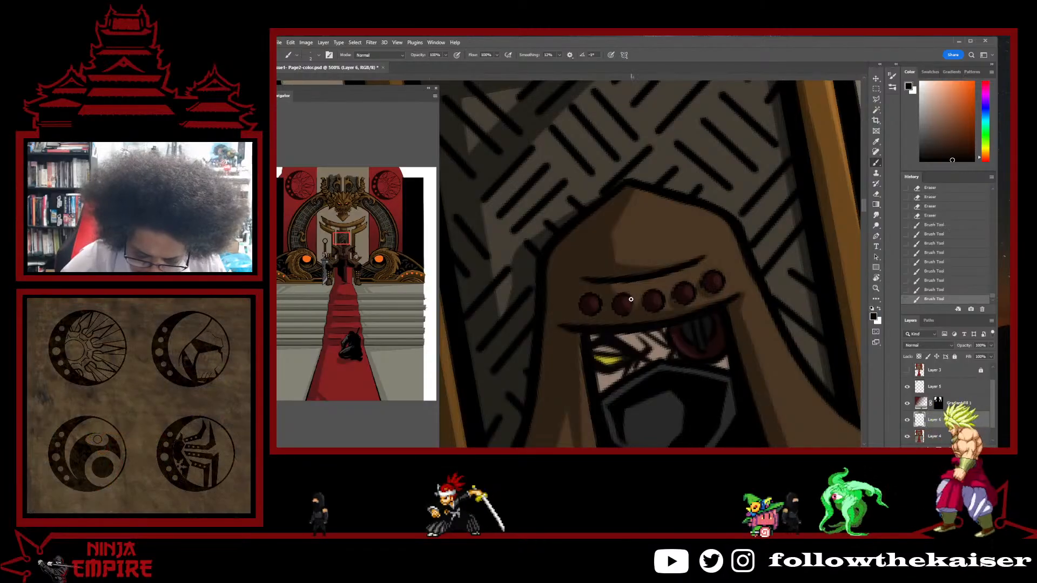
left_click(630, 301)
left_click(631, 303)
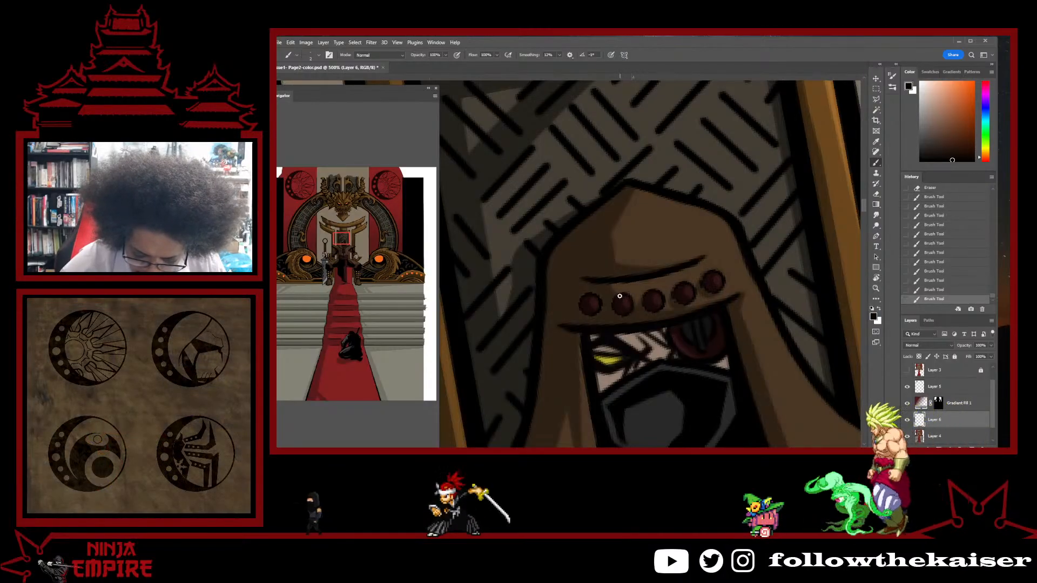
key("ctrl+z")
key("ctrl+z")
key("ctrl+z")
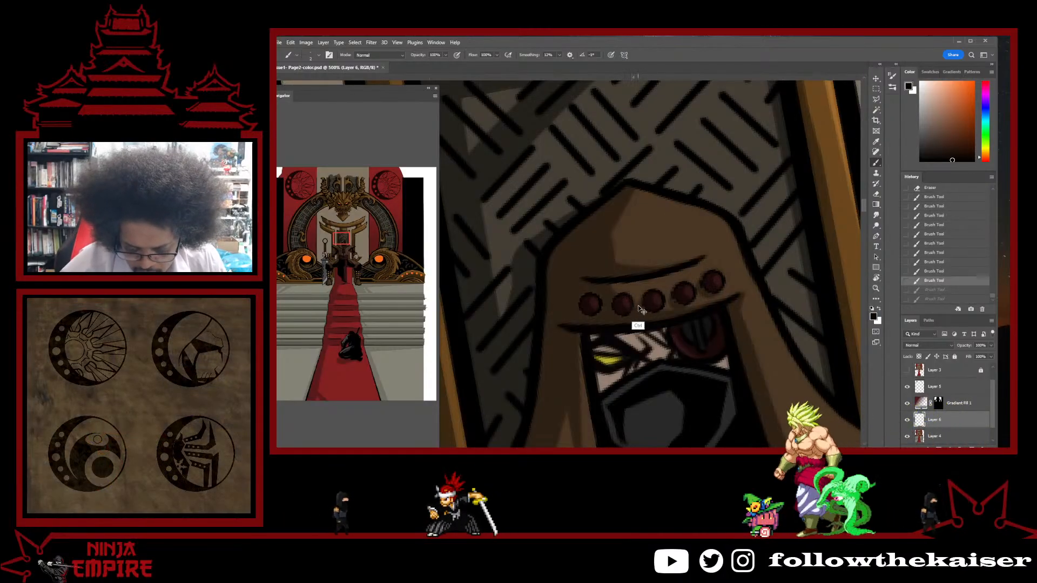
key("ctrl+shift+z")
key("ctrl+shift+z")
key("ctrl+shift+z")
left_click(634, 308)
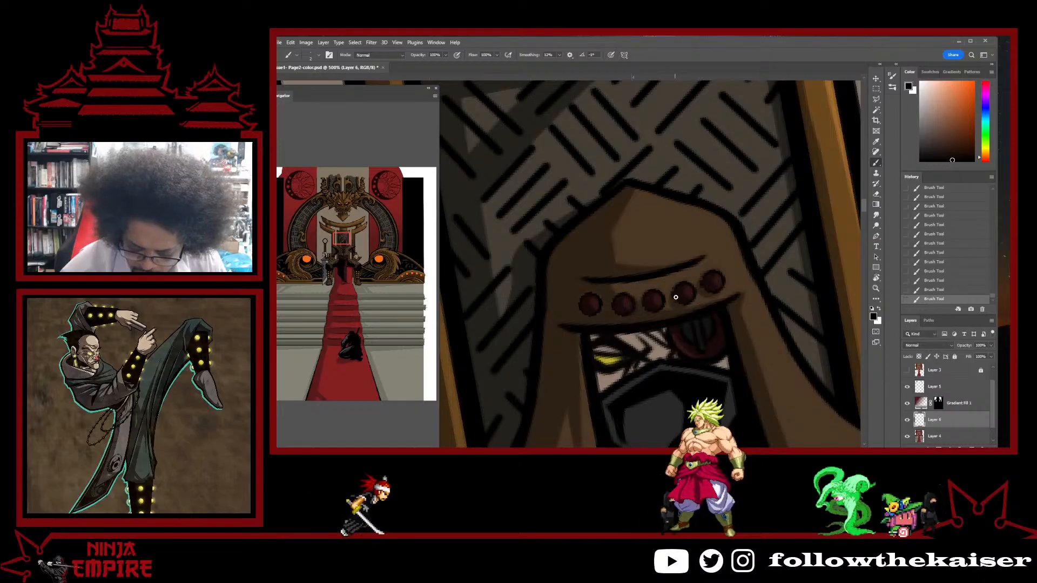
- Touch up the edges of the middle and eyepatch-side studs with sampled band brown and black
left_click(673, 290, "alt")
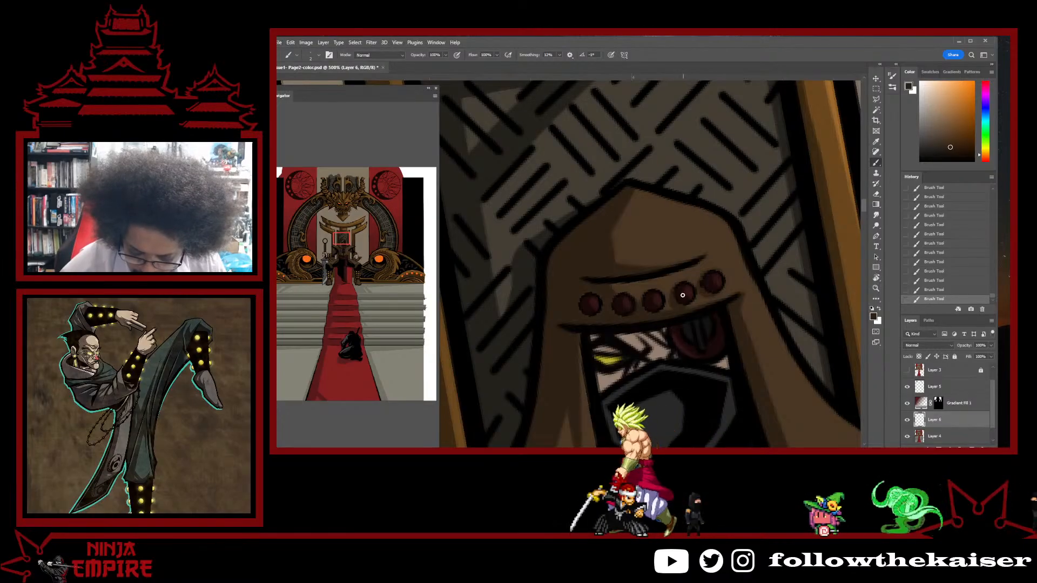
left_click(687, 382, "alt")
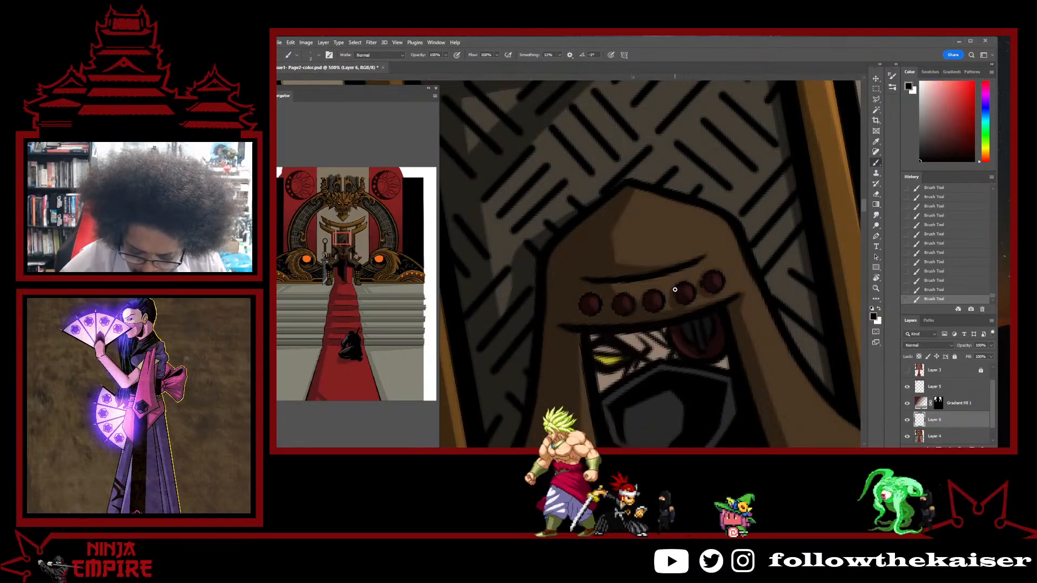
left_click(702, 284, "alt")
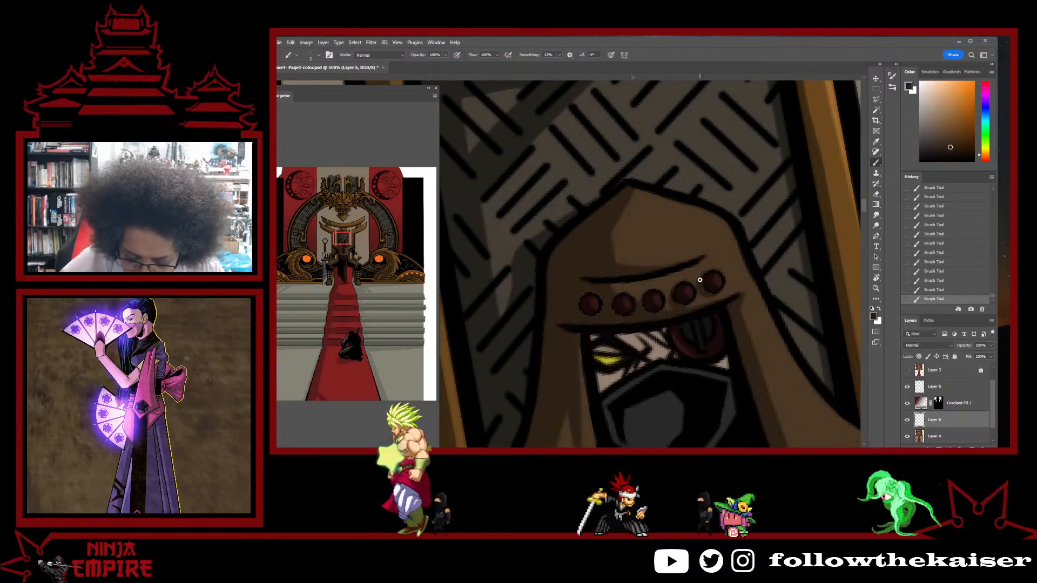
left_click(684, 382, "alt")
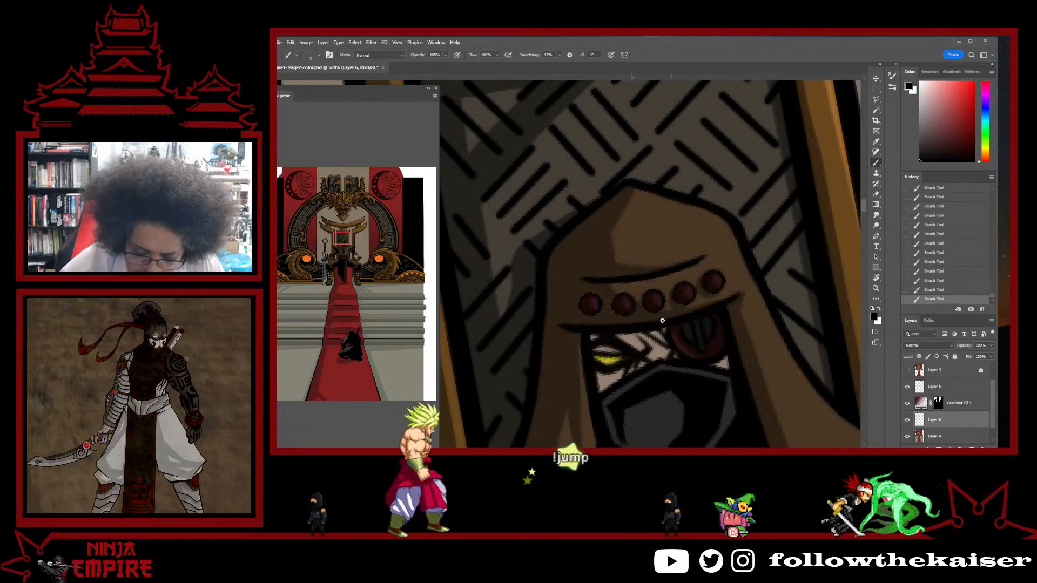
- Clean up the band around the two studs on the yellow-eye side with sampled dark brown
left_click(640, 302, "alt")
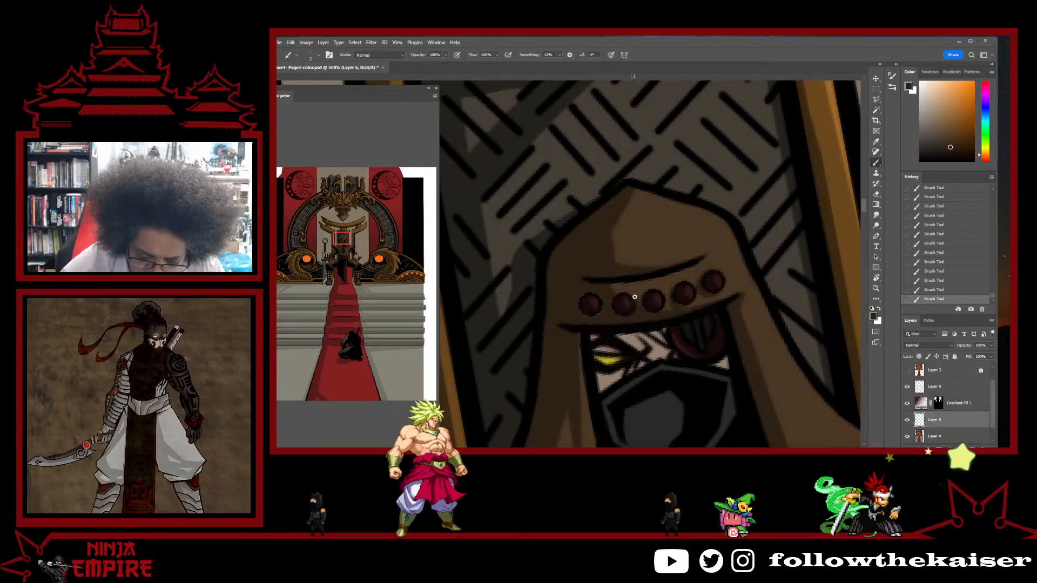
left_click(635, 296, "alt")
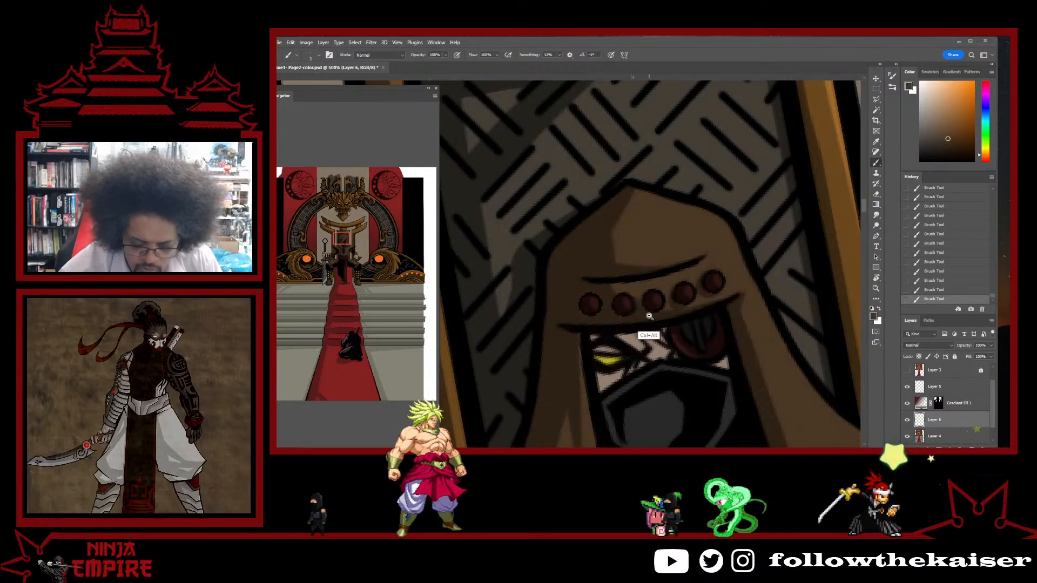
left_click(649, 316, "ctrl+alt")
left_click(618, 315, "ctrl")
left_click(607, 304, "alt")
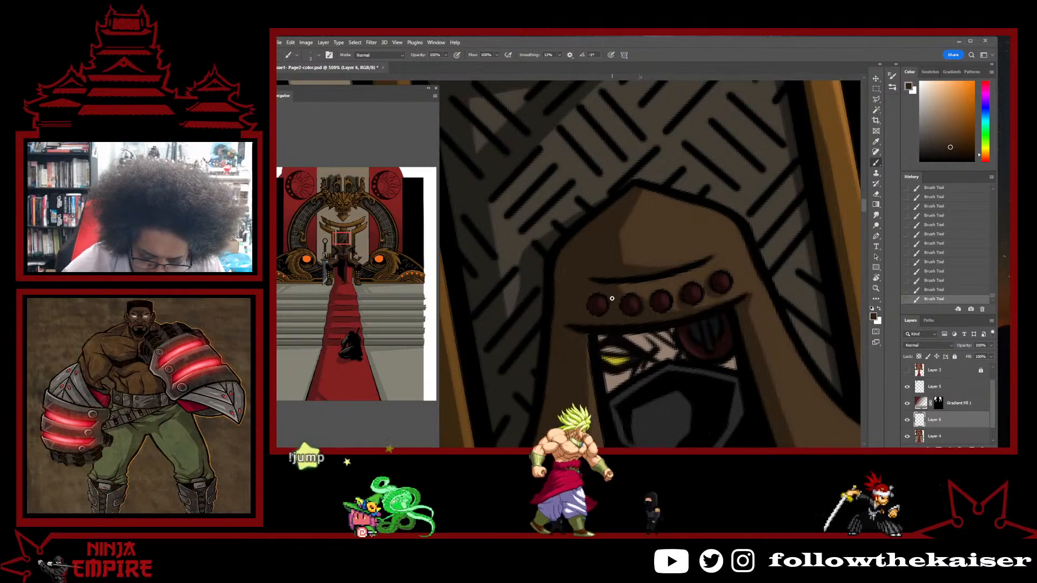
- Straighten the rotated canvas to 0° and sample the dark maroon from the figure's sash as the brush color
left_click(726, 298, "ctrl+alt")
left_click(726, 298, "ctrl+alt")
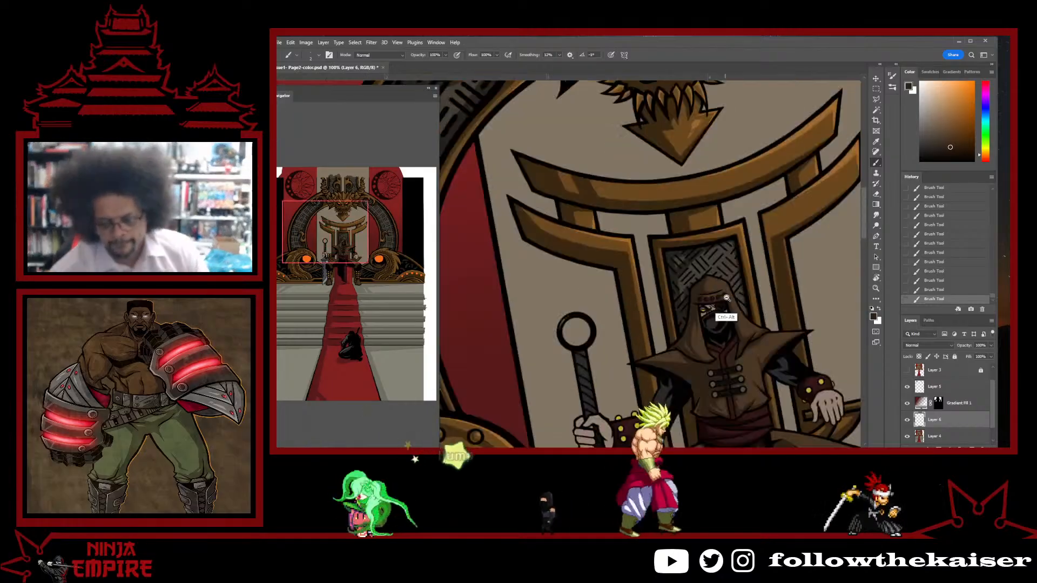
key("r")
left_click_drag(727, 298, 740, 318)
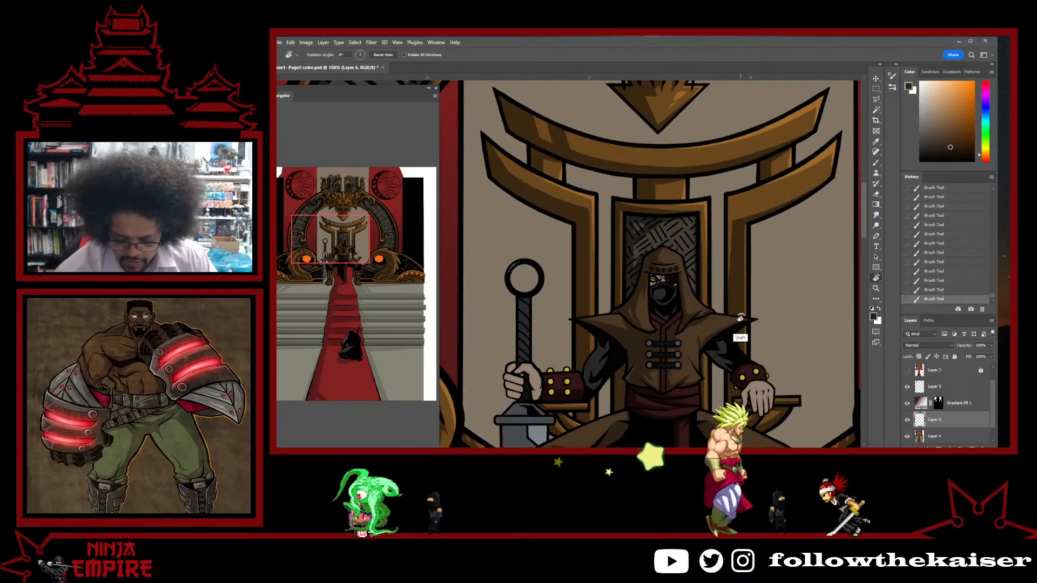
scroll(740, 317, "down", 3)
key("b")
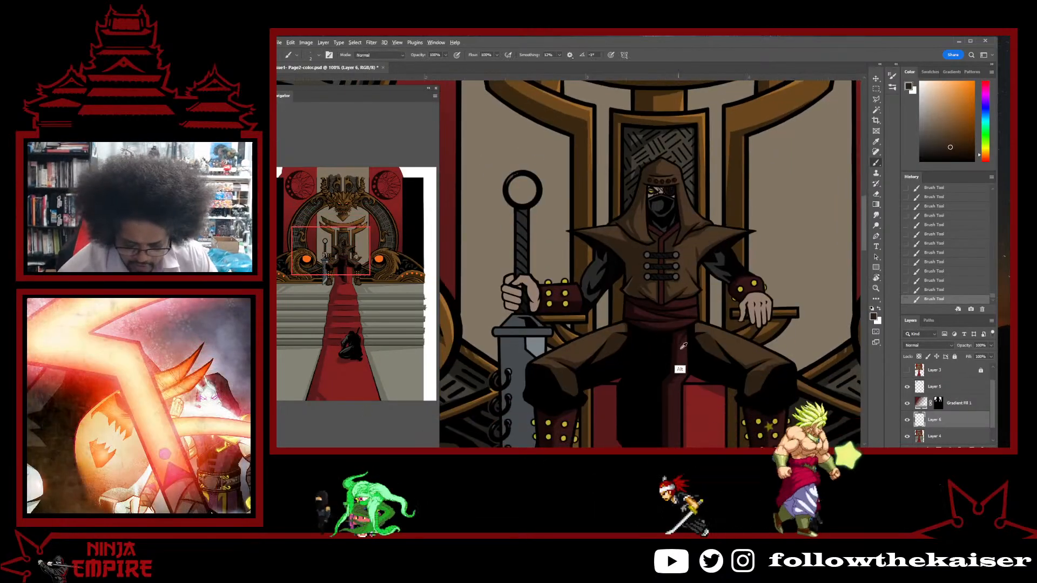
left_click(681, 348, "alt")
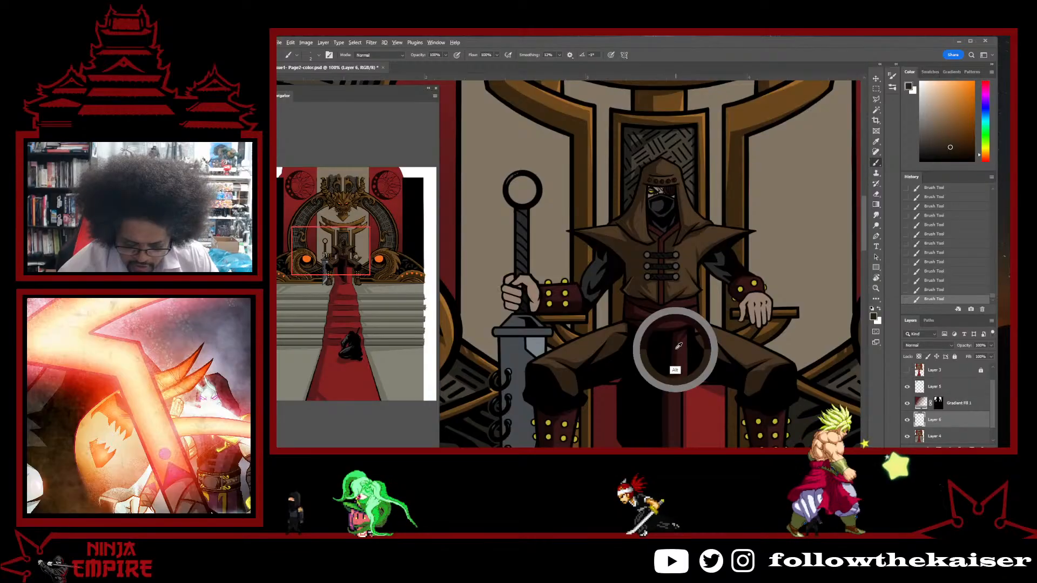
left_click(709, 310, "alt")
left_click(708, 310, "alt")
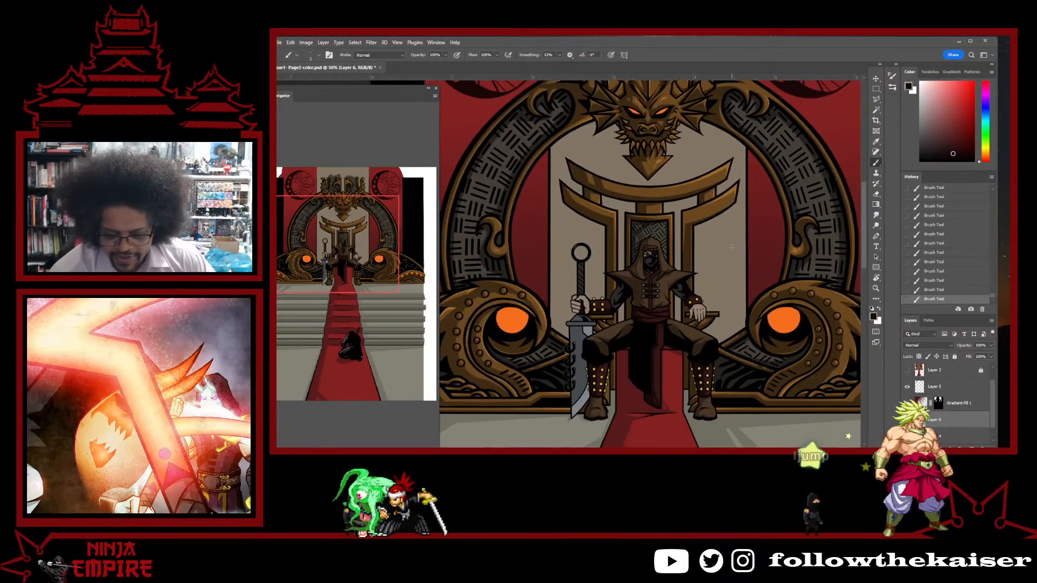
- Shade the red collar trim below the figure's mask with dark maroon shadows
left_click(719, 299, "alt")
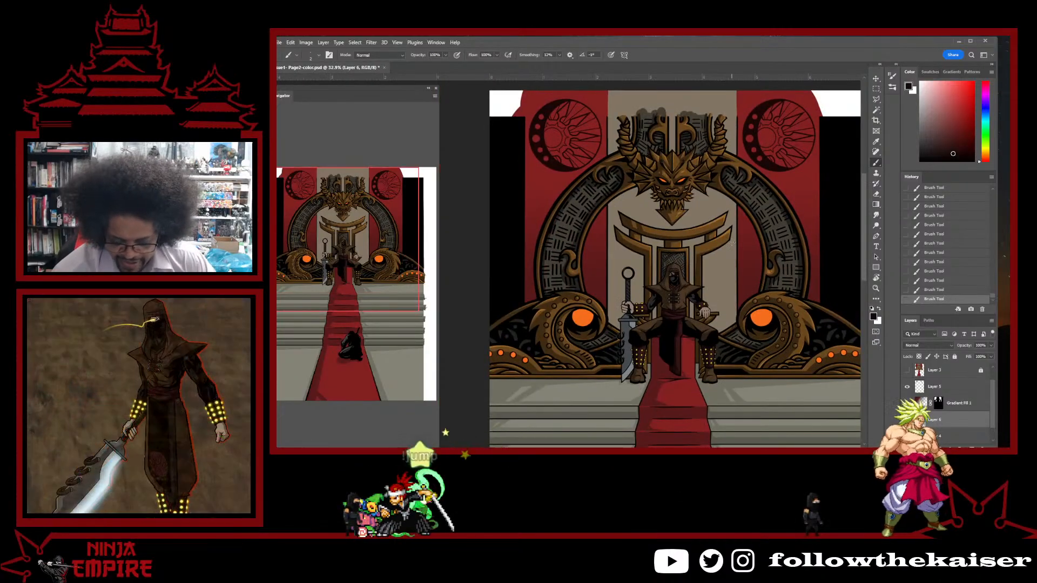
left_click(676, 300, "ctrl")
left_click(676, 299, "ctrl")
left_click(677, 300, "ctrl")
left_click(676, 301, "ctrl")
left_click(677, 301, "ctrl")
left_click(677, 301, "ctrl")
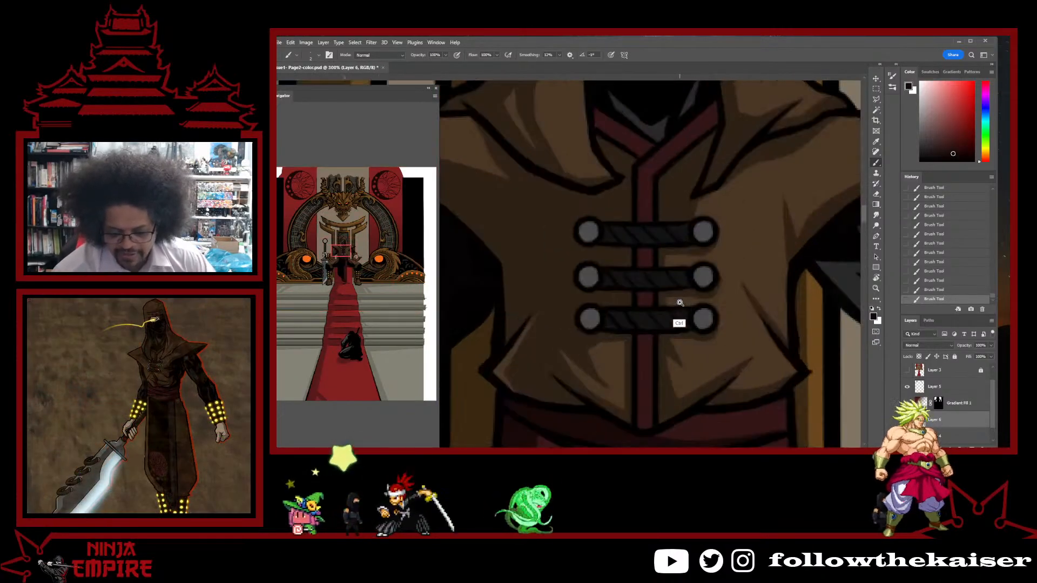
left_click_drag(662, 279, 653, 394)
left_click_drag(635, 234, 639, 301)
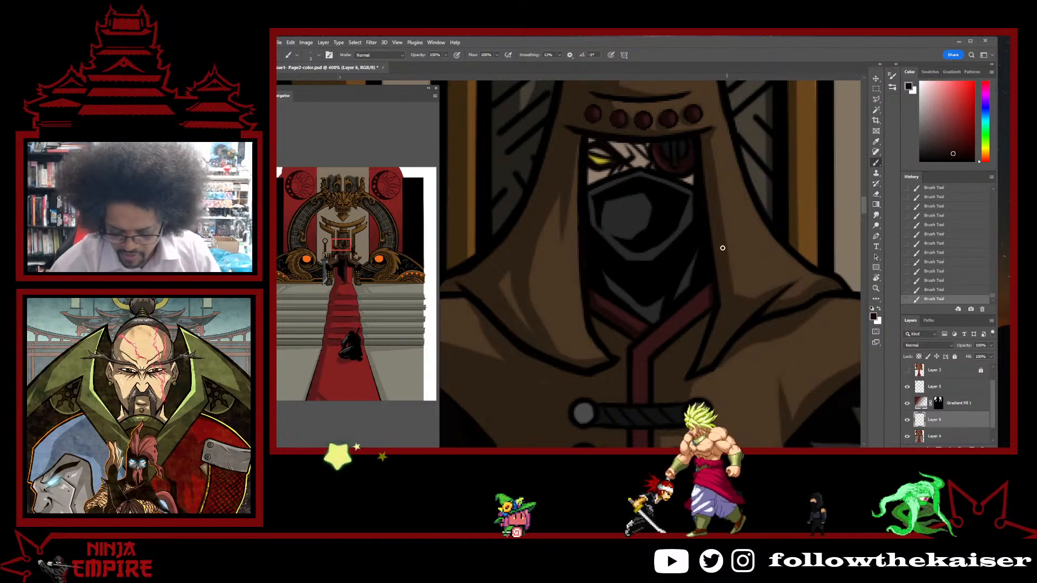
scroll(722, 247, "down", 3)
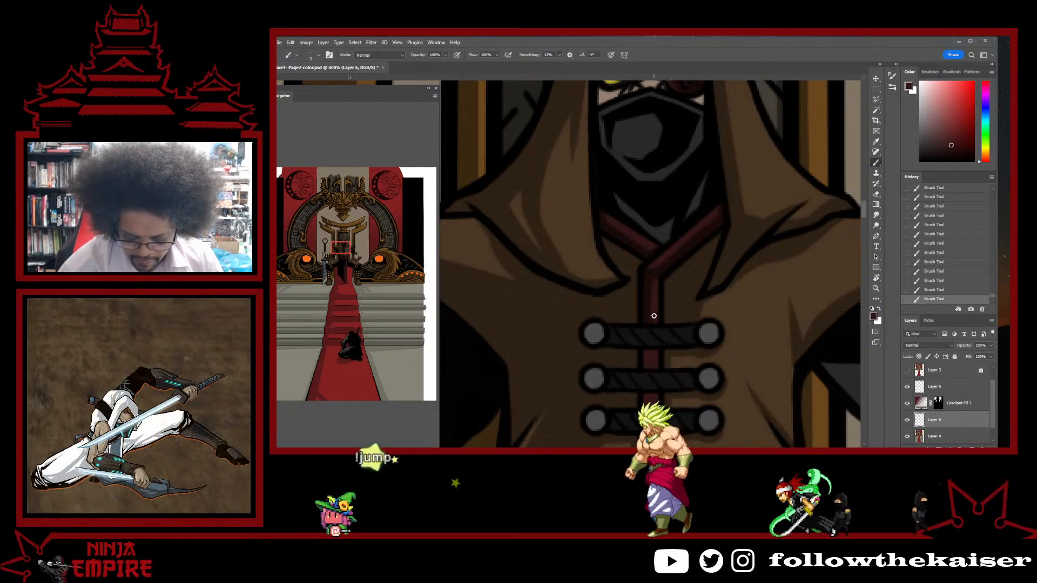
left_click(651, 277, "alt")
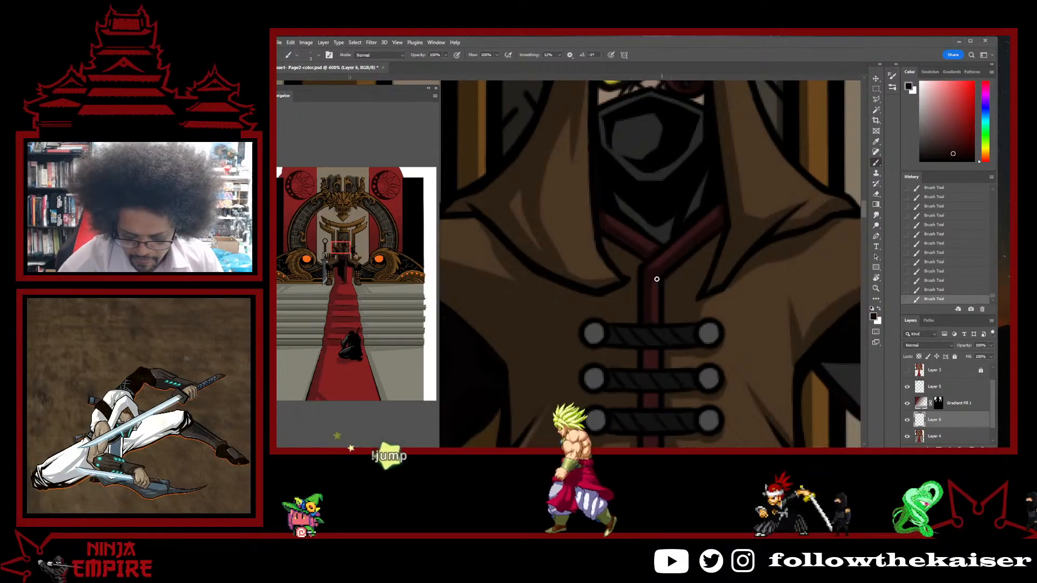
- Shade the vertical red trim down the jacket front, between and below the three fasteners, in dark maroon
scroll(649, 318, "down", 3)
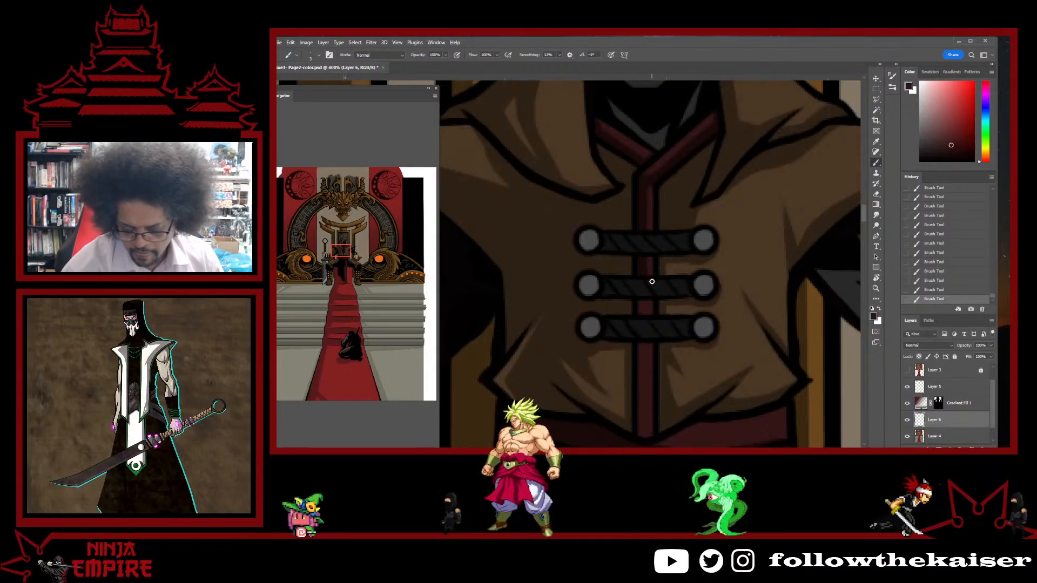
left_click(642, 264, "alt")
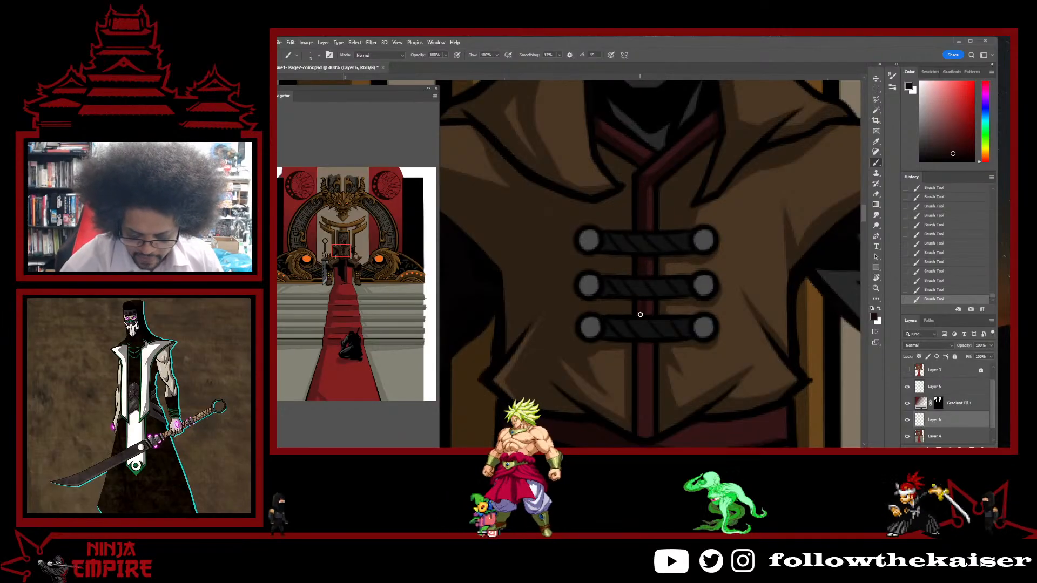
left_click_drag(647, 345, 651, 254)
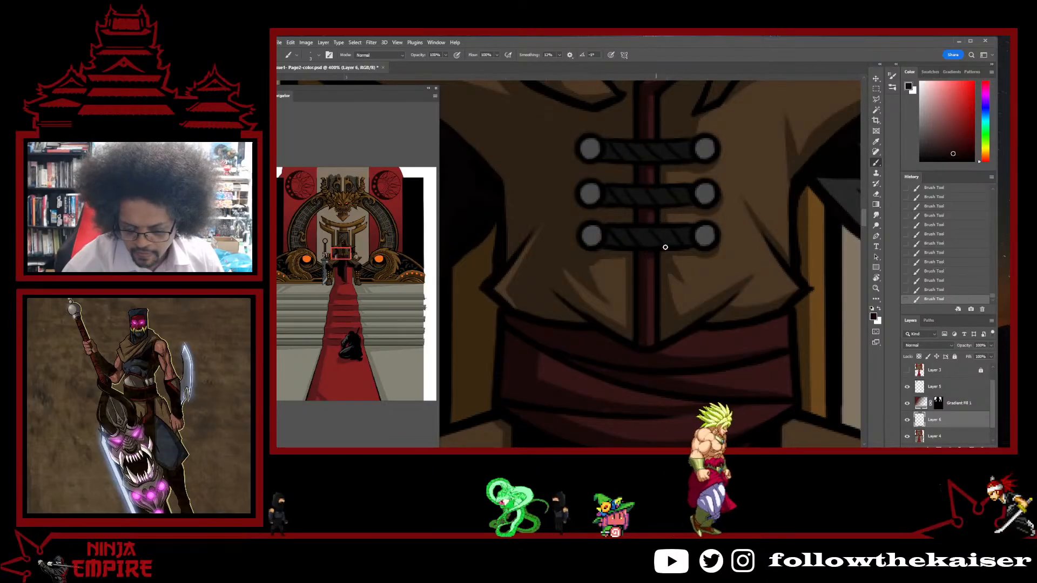
left_click_drag(661, 213, 643, 252)
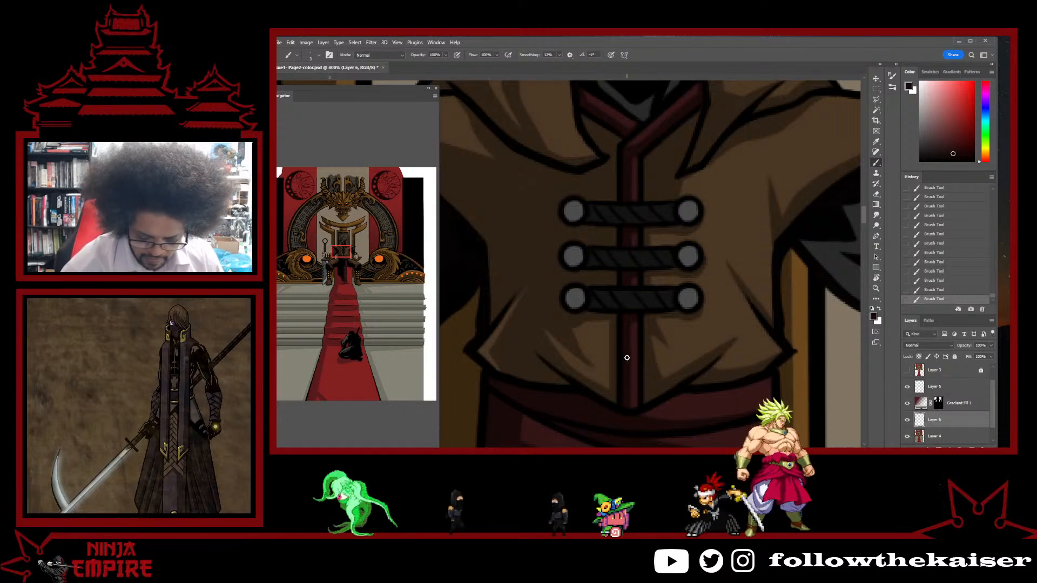
key("ctrl+minus")
key("ctrl+minus")
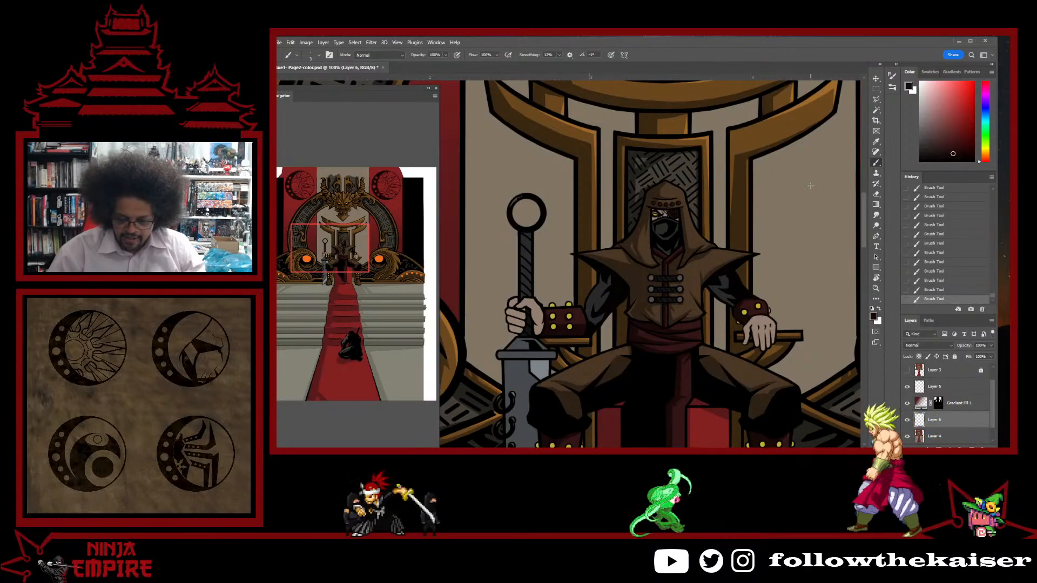
scroll(809, 340, "down", 1)
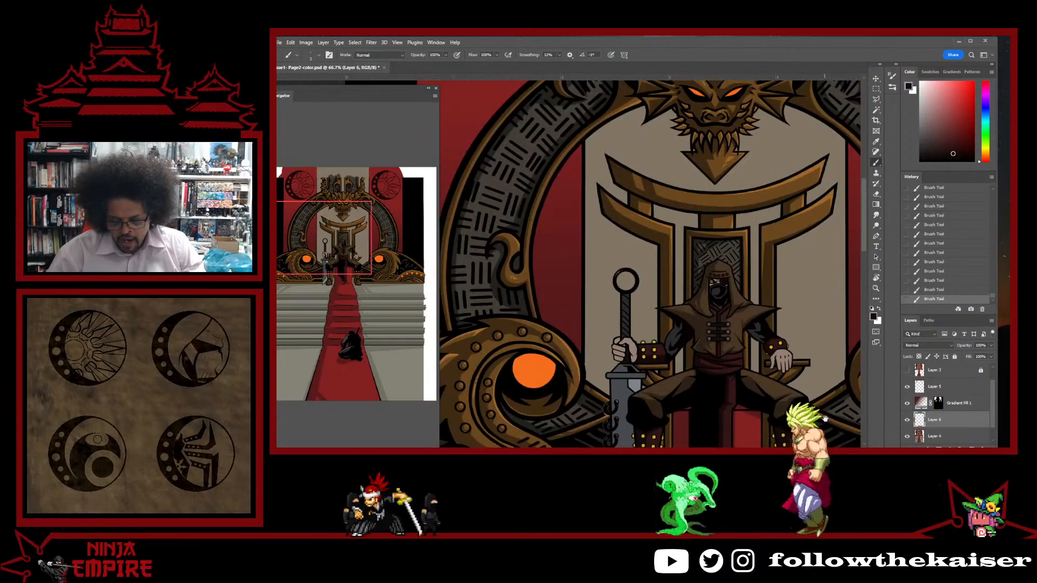
- Examine the seated hooded figure's shading close up and within the full page, comparing it with the throne, steps and red carpet
scroll(809, 340, "down", 2)
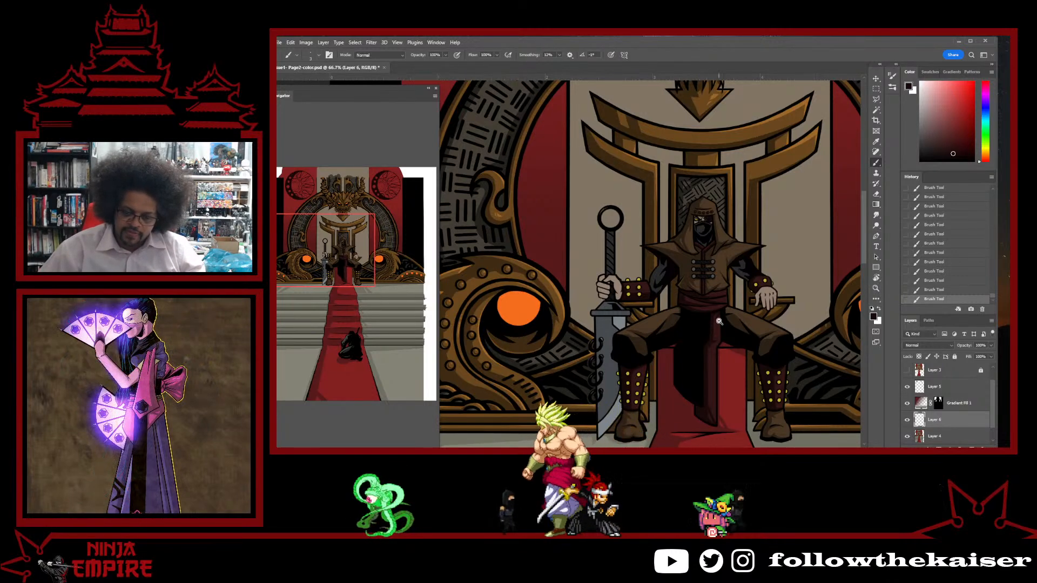
scroll(719, 321, "down", 3)
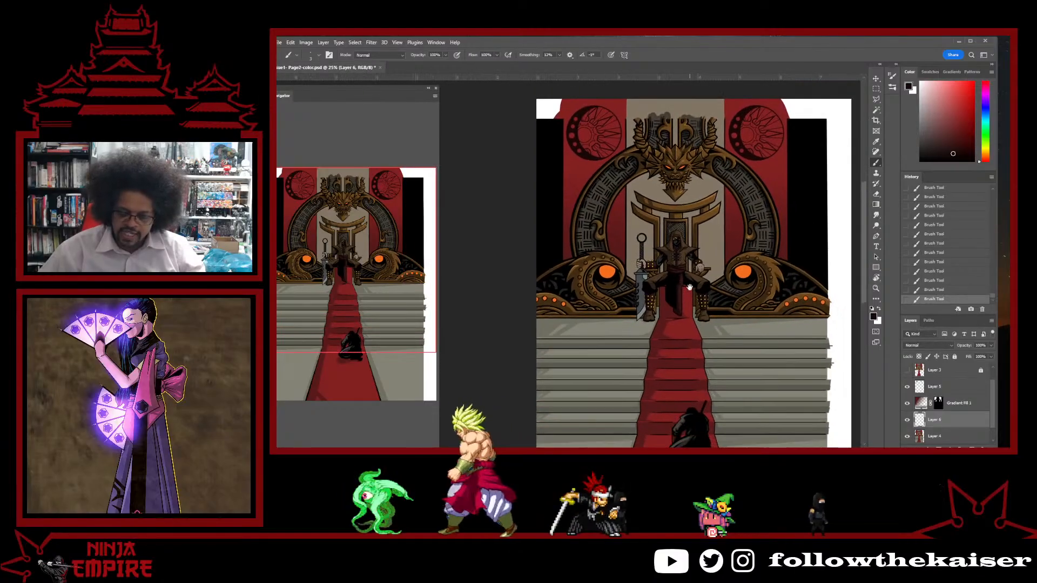
left_click_drag(690, 288, 651, 252)
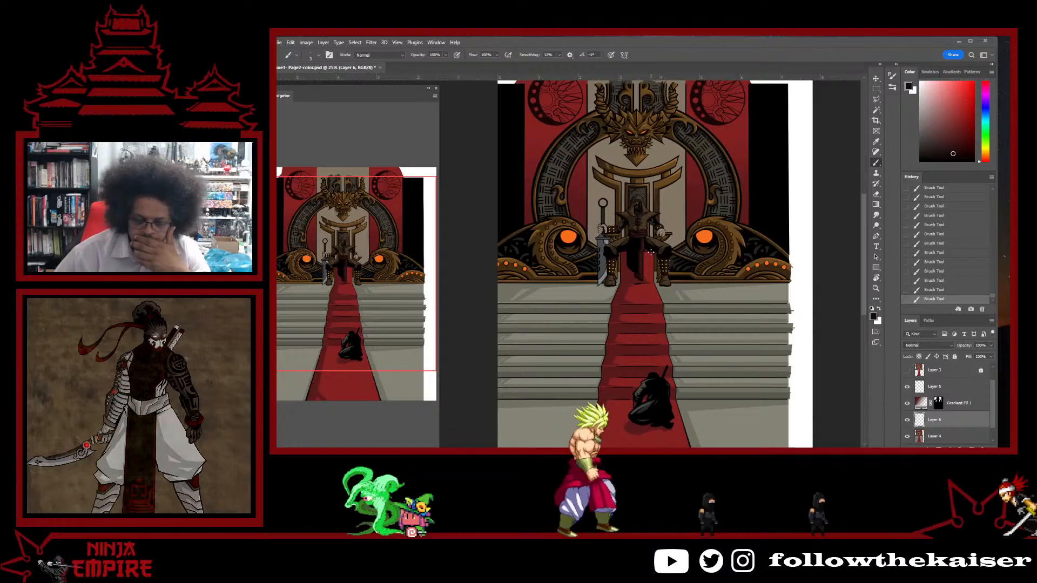
left_click(661, 168, "alt")
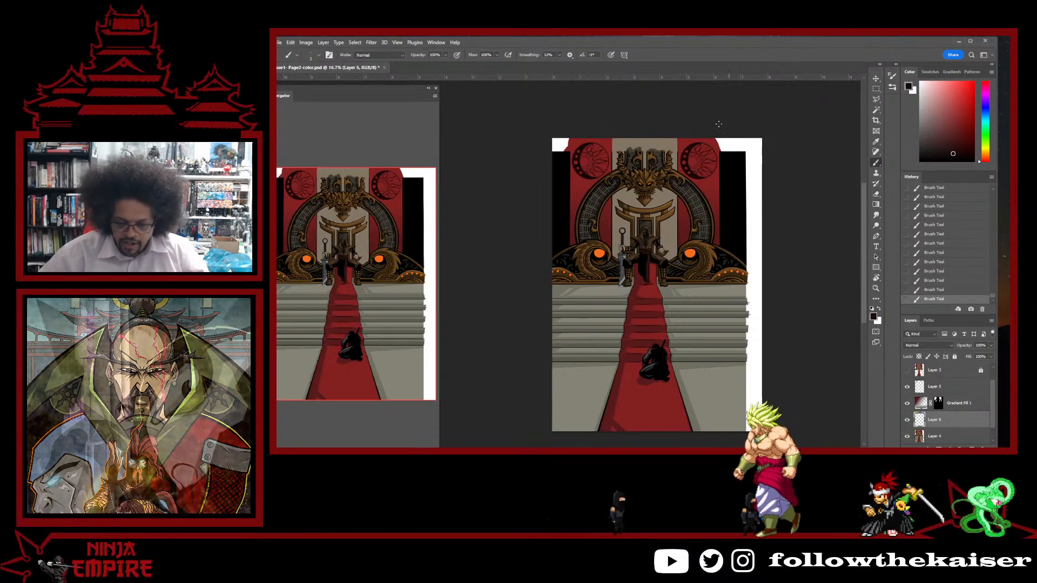
left_click(655, 265, "ctrl")
left_click(656, 267, "ctrl")
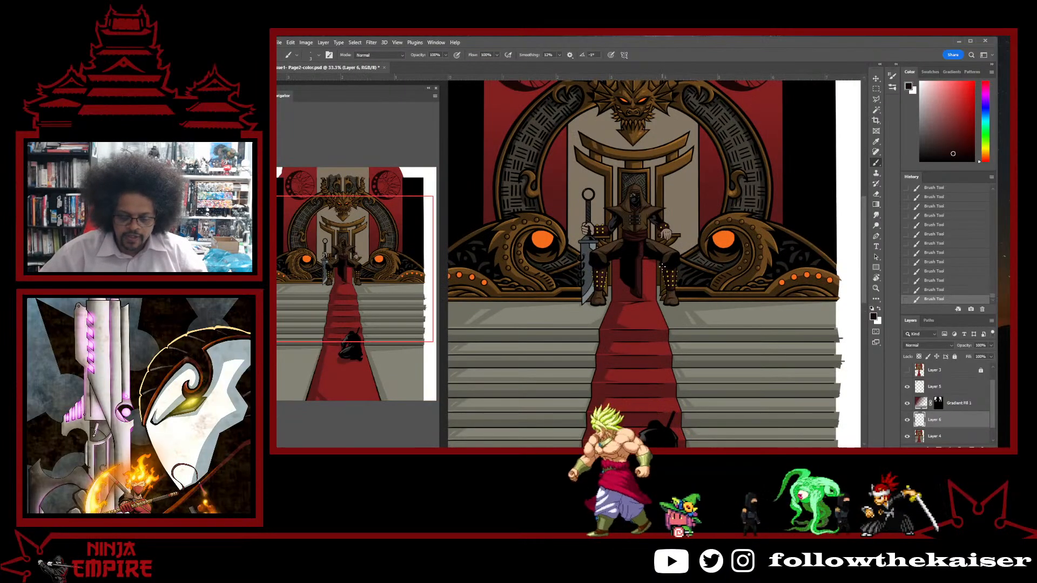
left_click(662, 266, "alt")
left_click(687, 265, "alt")
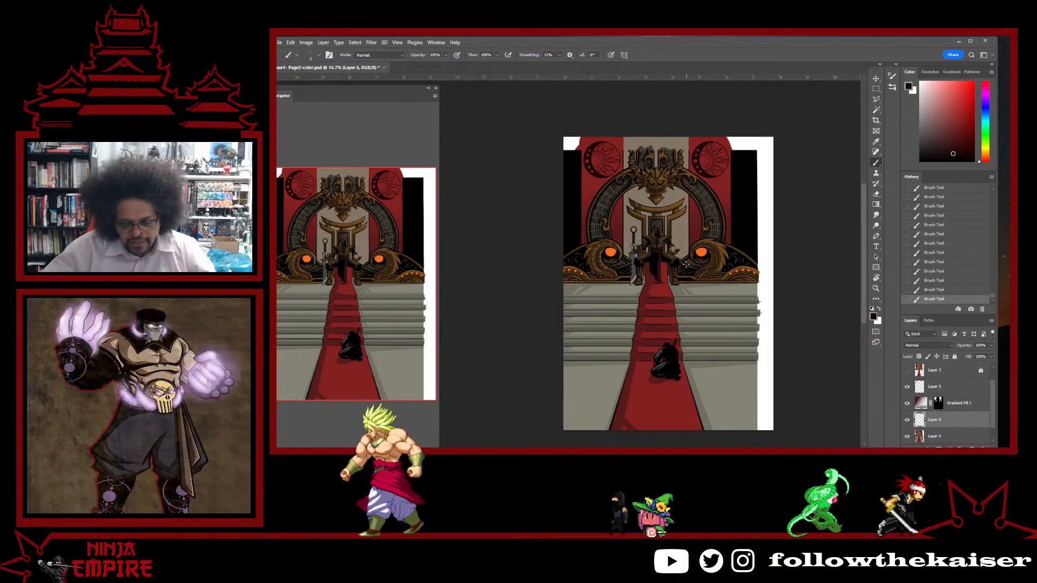
left_click(655, 250)
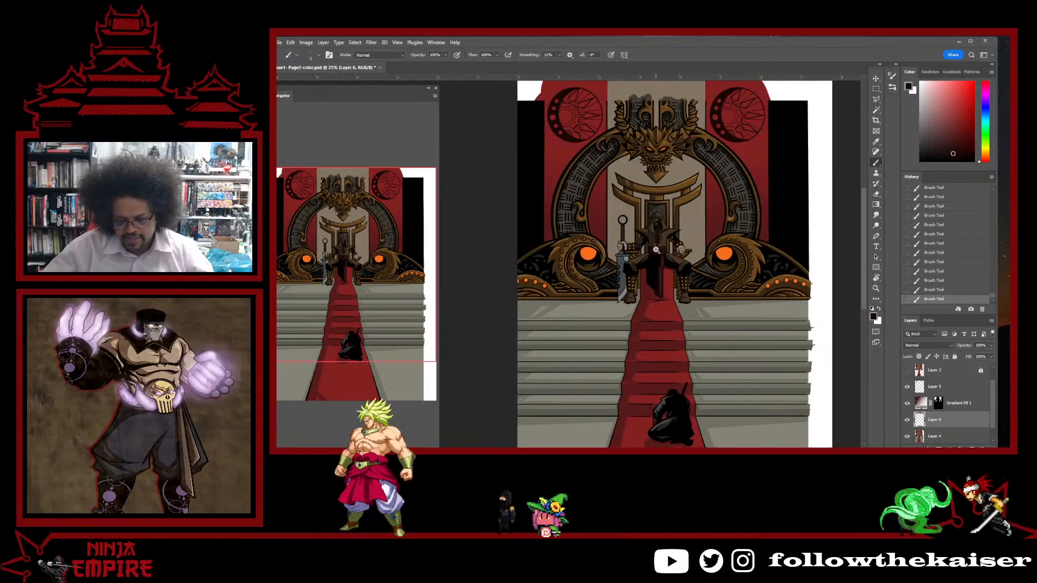
left_click(655, 250)
left_click(656, 250)
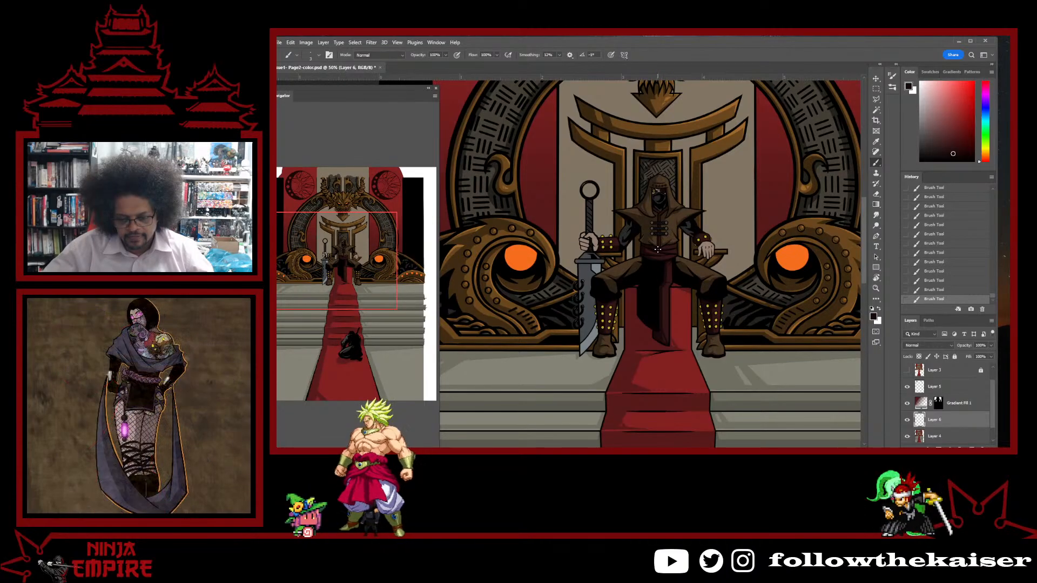
left_click(658, 250, "alt")
left_click(657, 250, "alt")
left_click(658, 250, "alt")
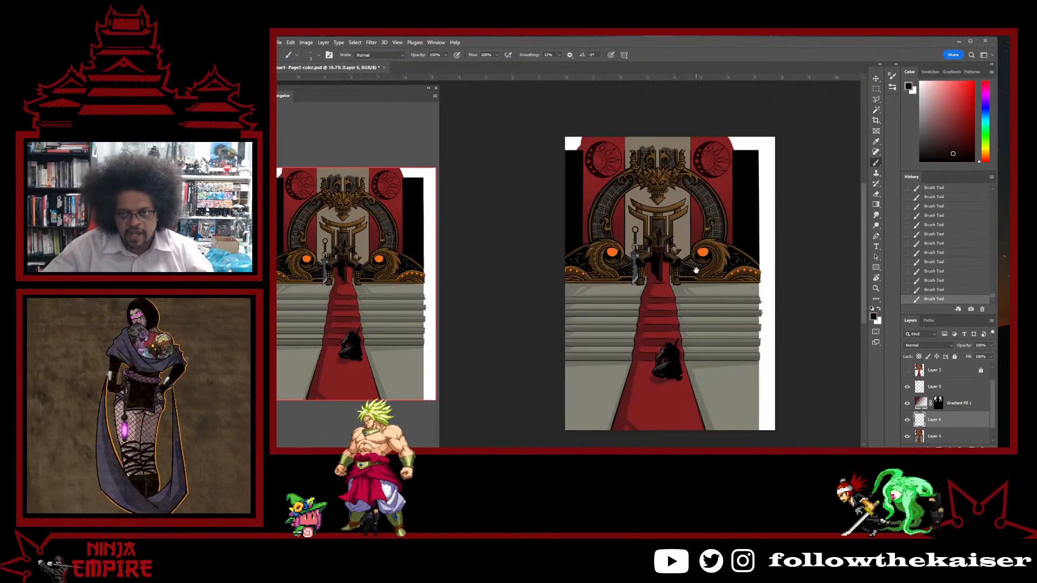
left_click_drag(696, 270, 684, 251)
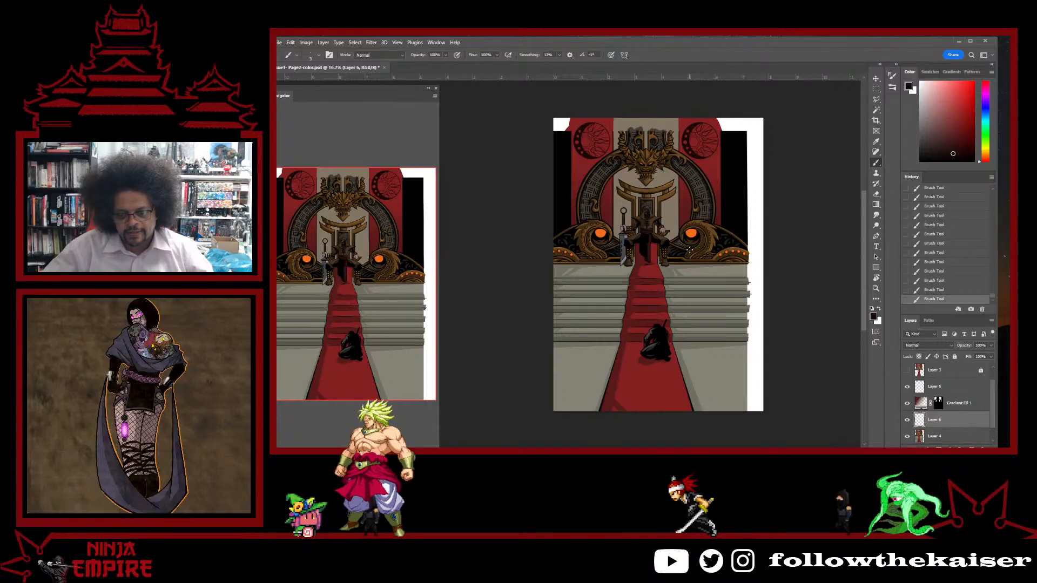
left_click(669, 235)
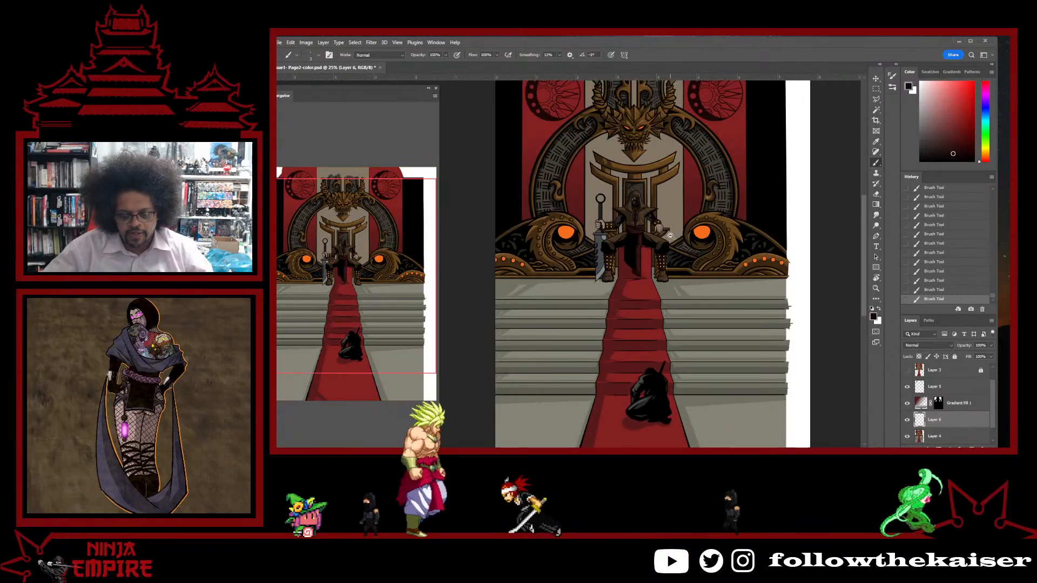
left_click(669, 234, "alt")
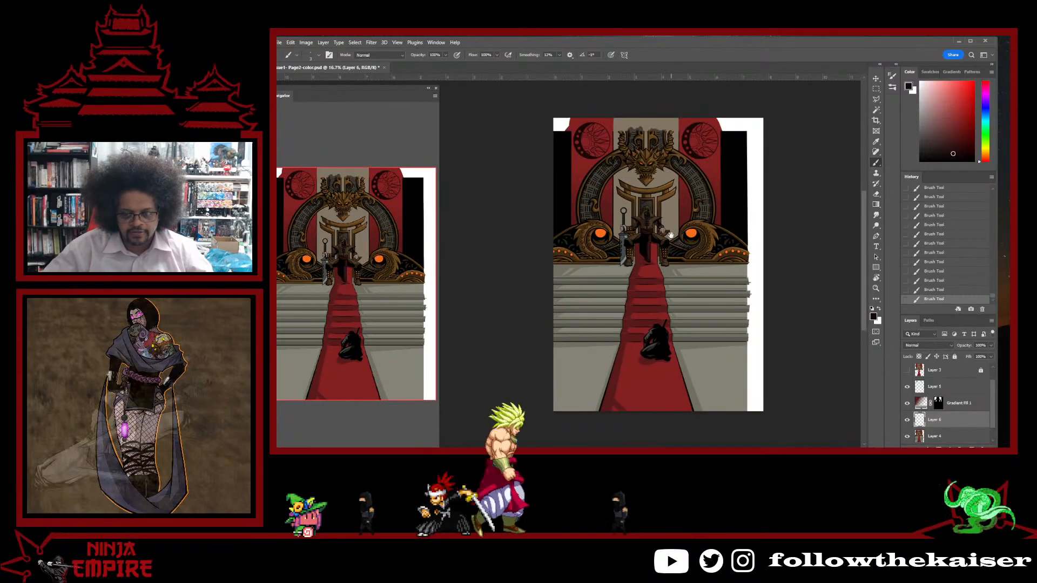
left_click_drag(670, 235, 616, 235)
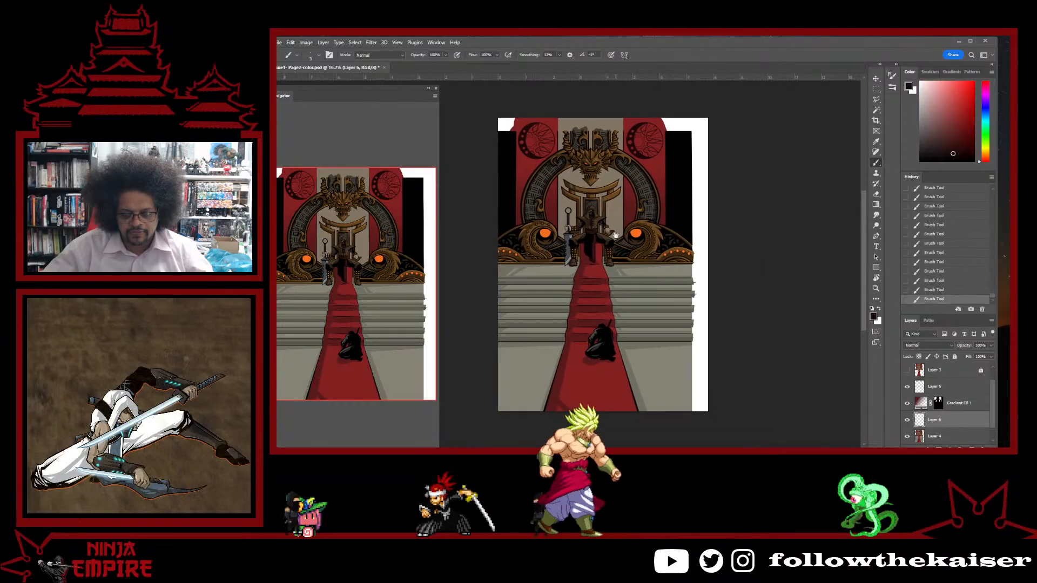
left_click(620, 235)
left_click(619, 235)
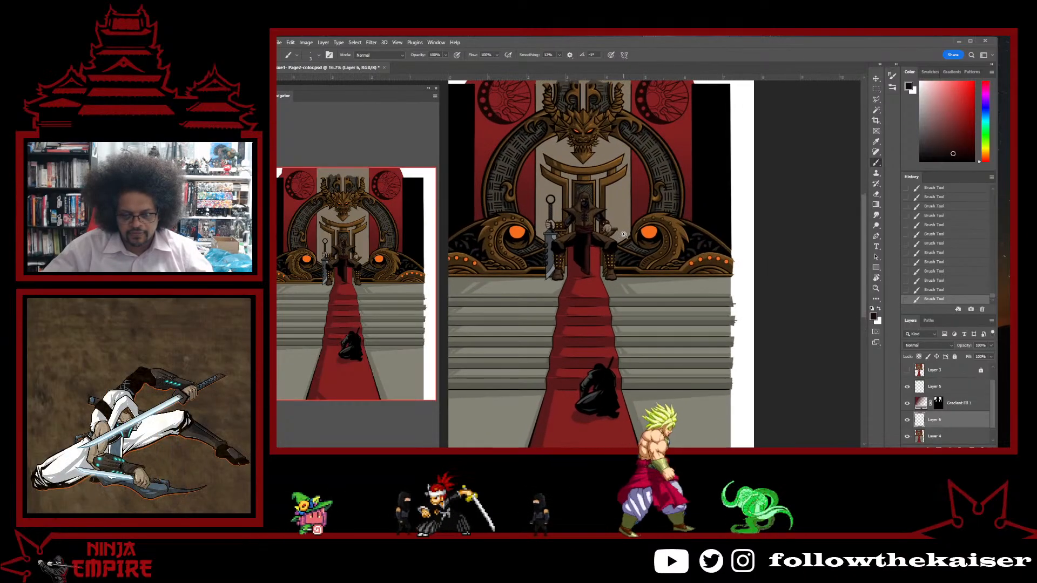
left_click_drag(607, 245, 655, 240)
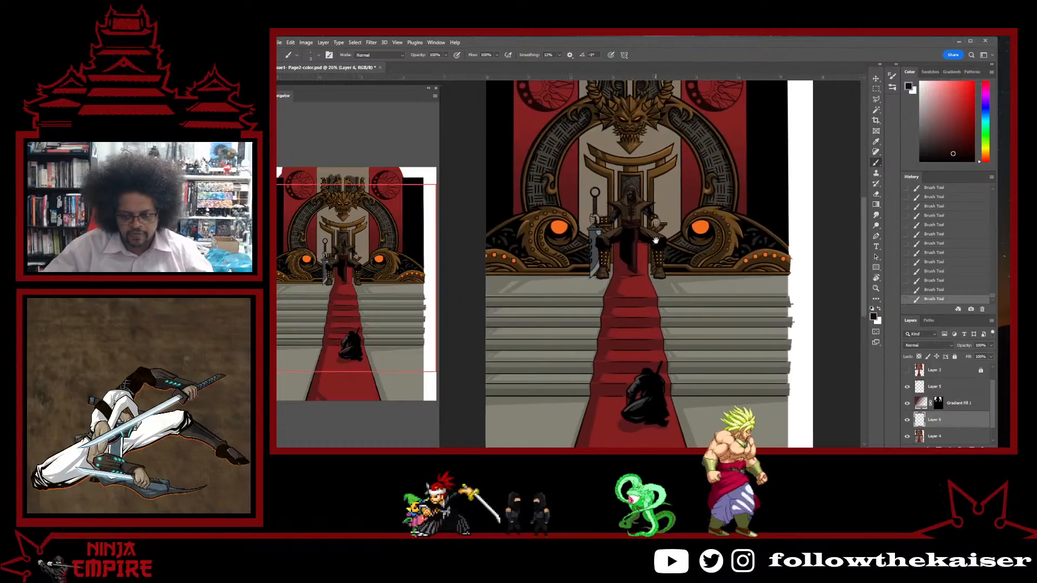
left_click(705, 247, "alt")
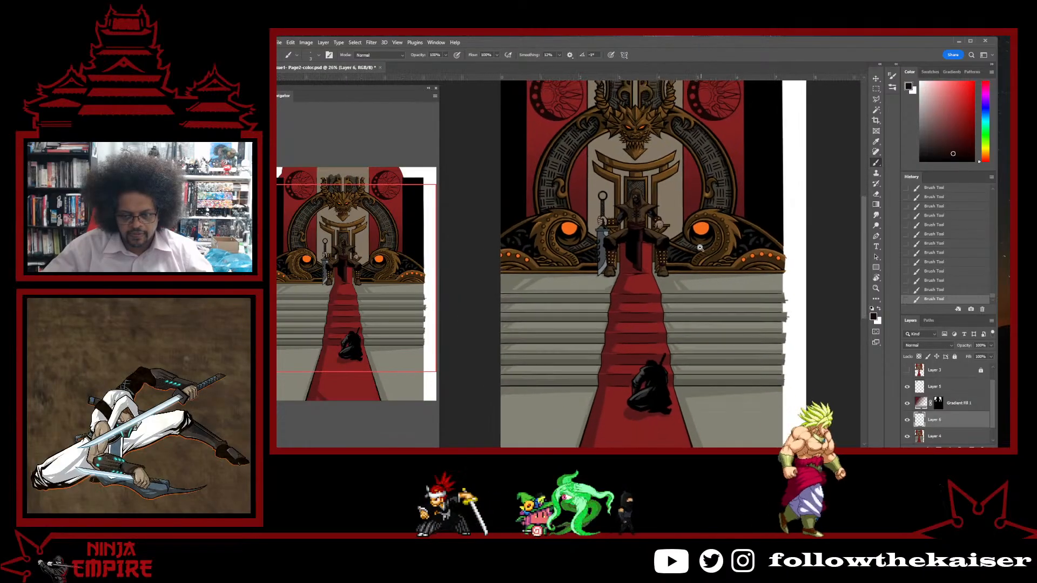
left_click(697, 248, "alt")
mouse_move(711, 296)
left_mouse_down()
mouse_move(709, 282)
mouse_move(711, 299)
left_mouse_up()
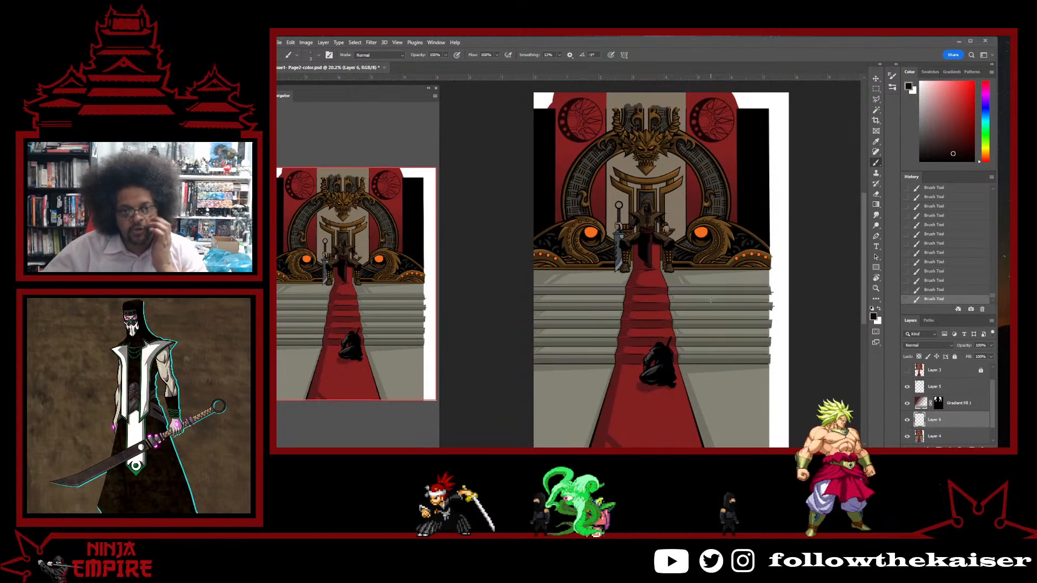